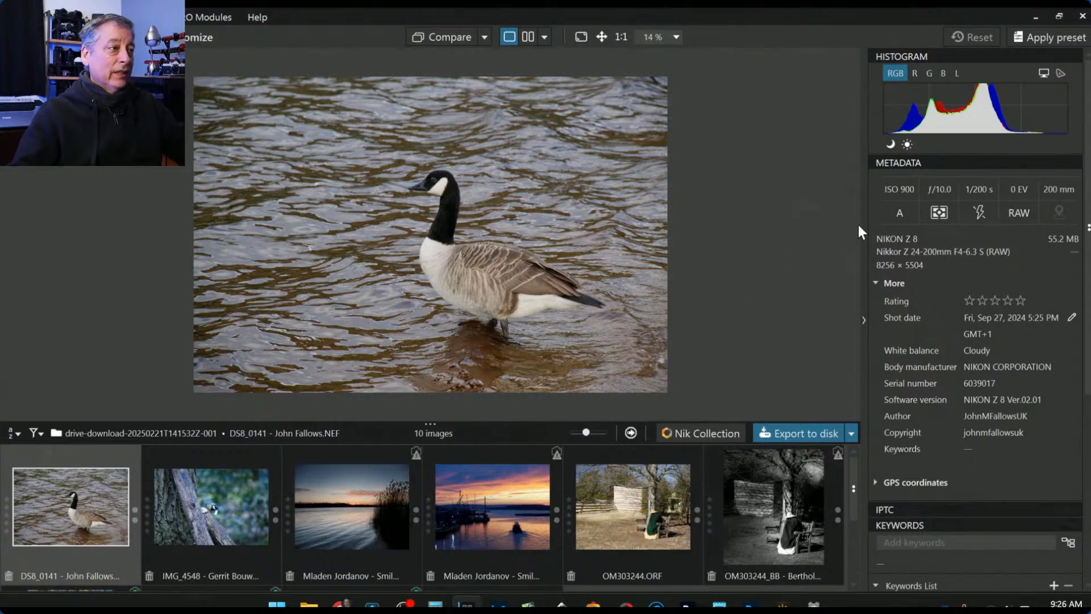
# - Open the goose photo for editing and show the General purpose preset previews
pyautogui.doubleClick(68, 514)
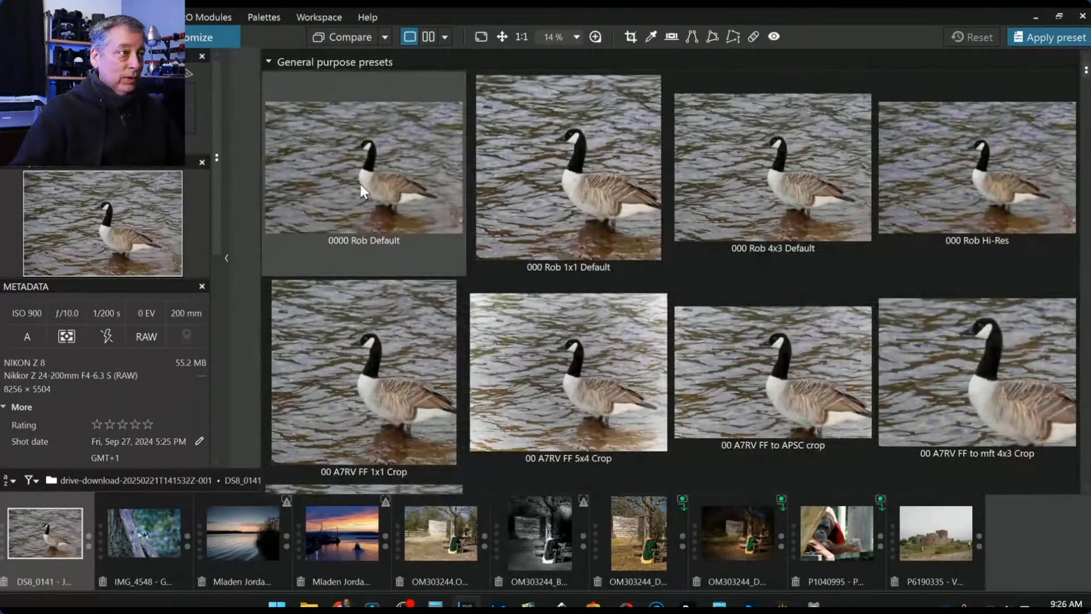
# - Apply the 0000 Rob Default preset and crop to a 1 × 1 square centred on the goose
pyautogui.click(360, 184)
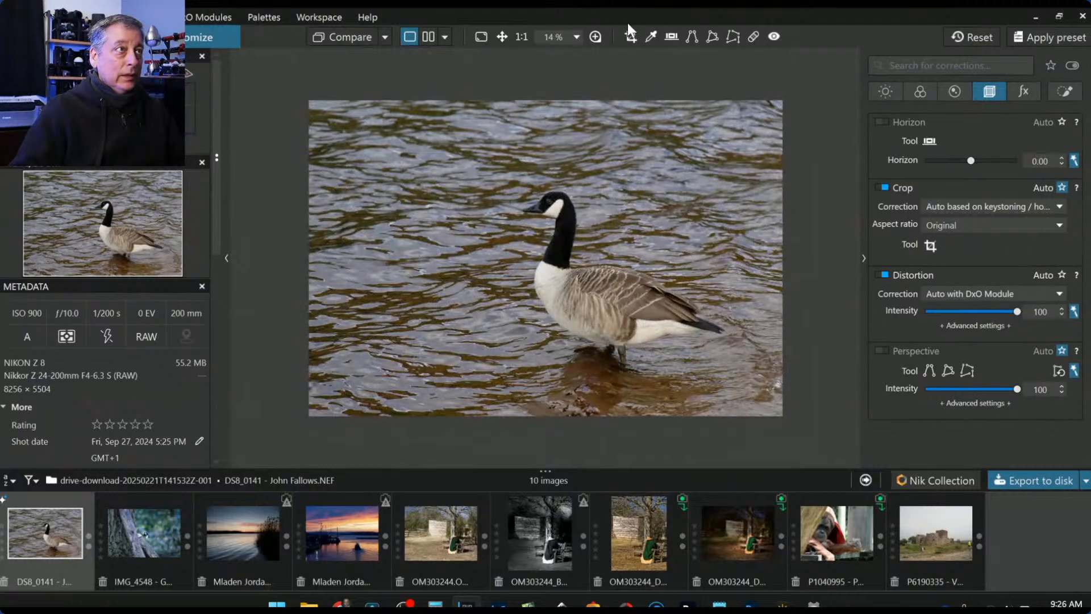
pyautogui.click(630, 37)
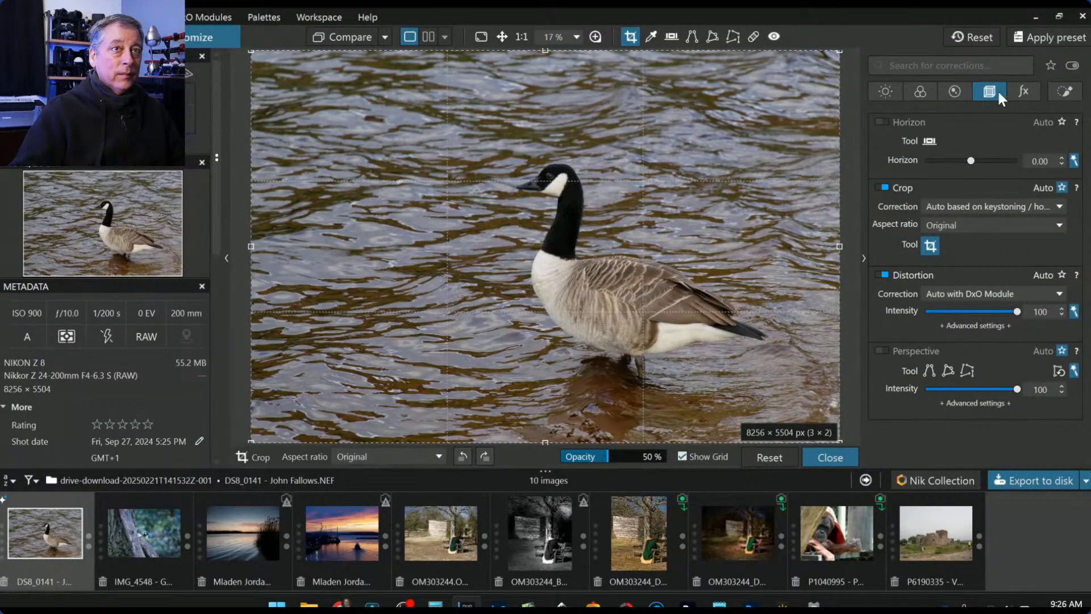
pyautogui.click(960, 221)
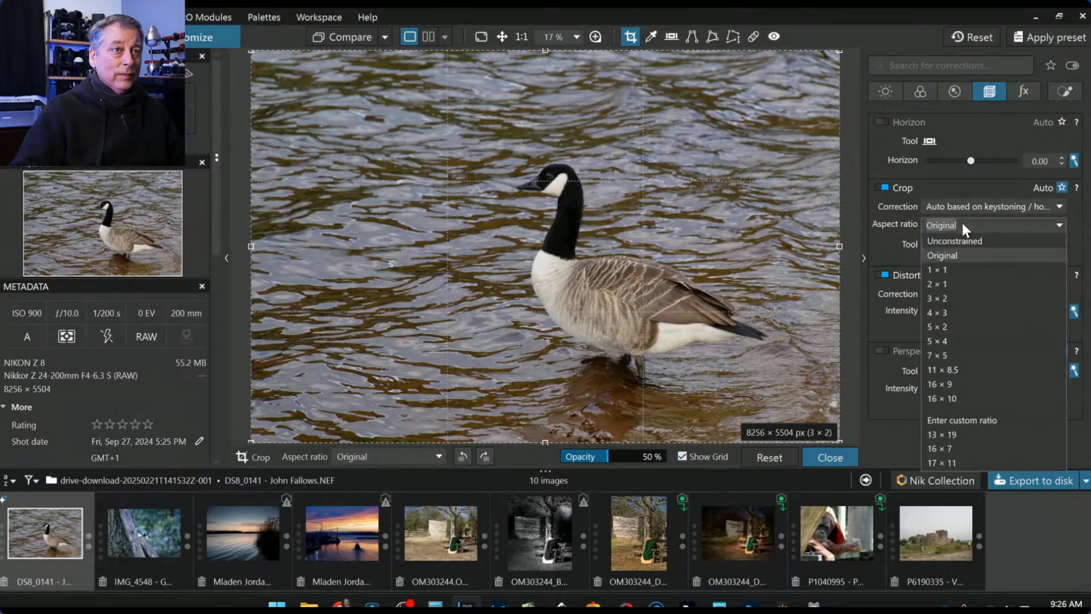
pyautogui.click(947, 271)
pyautogui.moveTo(523, 276); pyautogui.dragTo(584, 280)
pyautogui.moveTo(601, 51); pyautogui.dragTo(606, 88)
pyautogui.moveTo(611, 175); pyautogui.dragTo(621, 176)
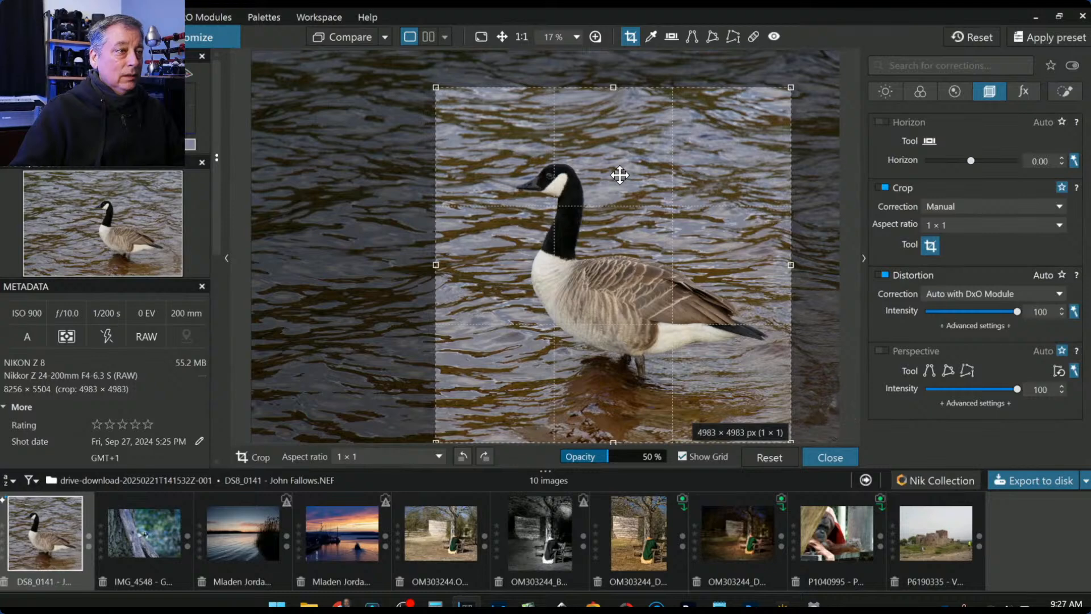
pyautogui.press('Return')
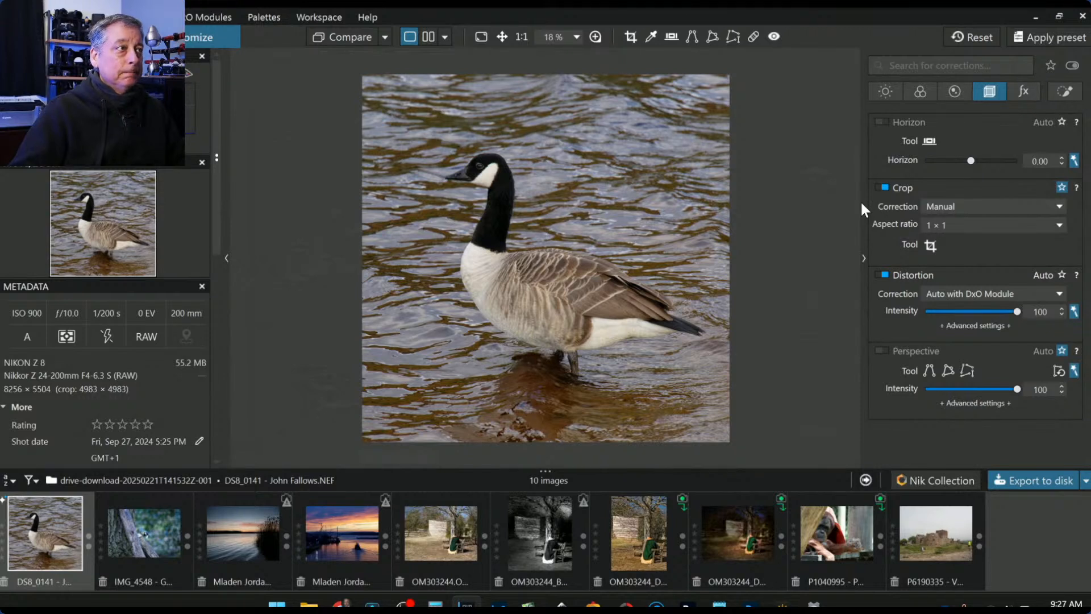
# - Place a local-adjustment control point on the goose's eye and shrink its area
pyautogui.click(1068, 92)
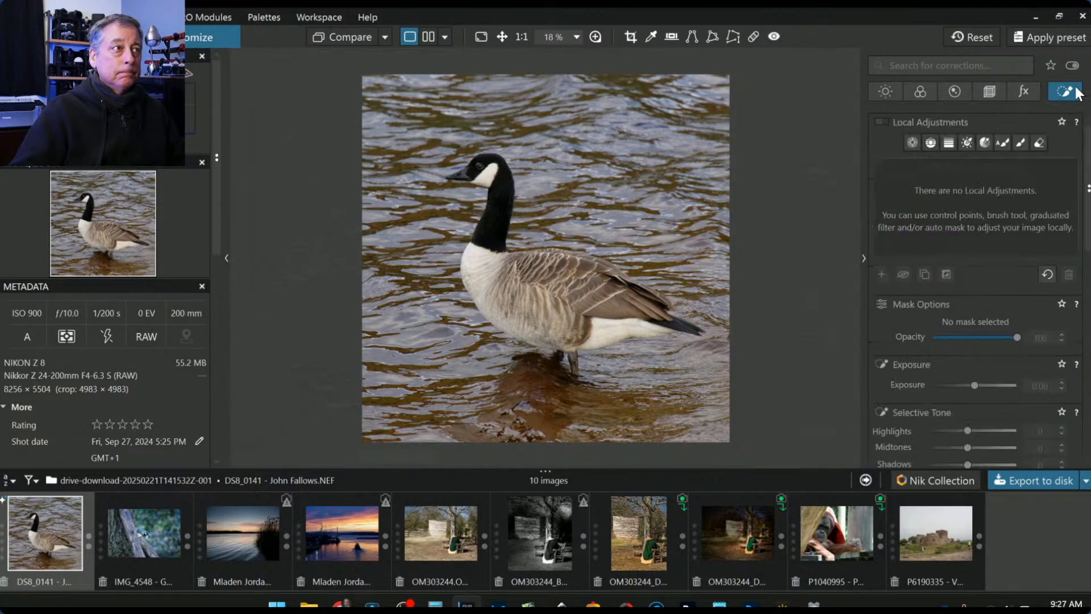
pyautogui.click(913, 142)
pyautogui.scroll(2, 470, 165)
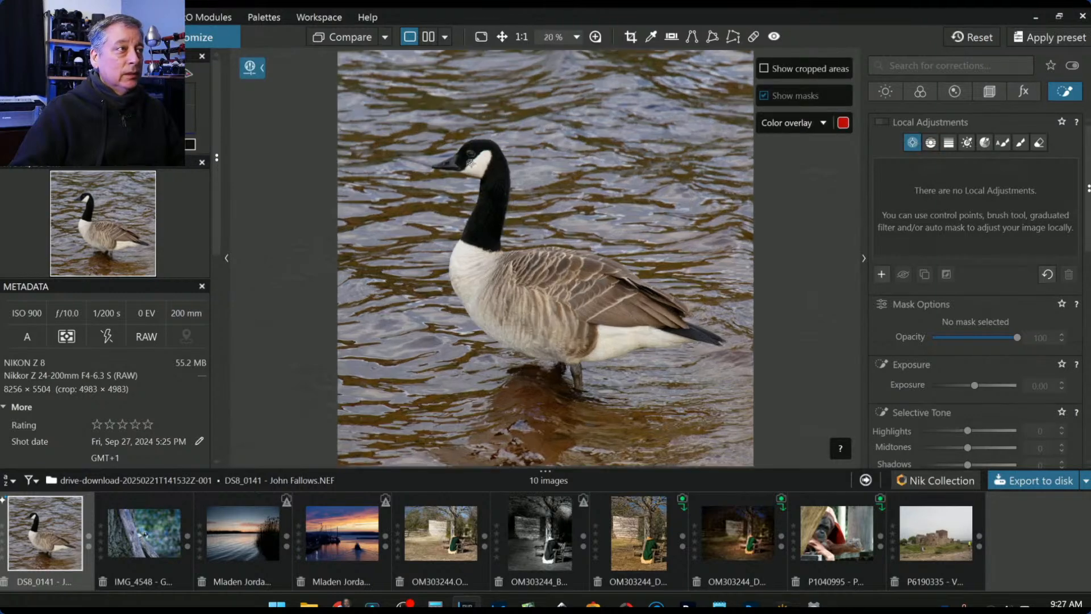
pyautogui.scroll(2, 442, 158)
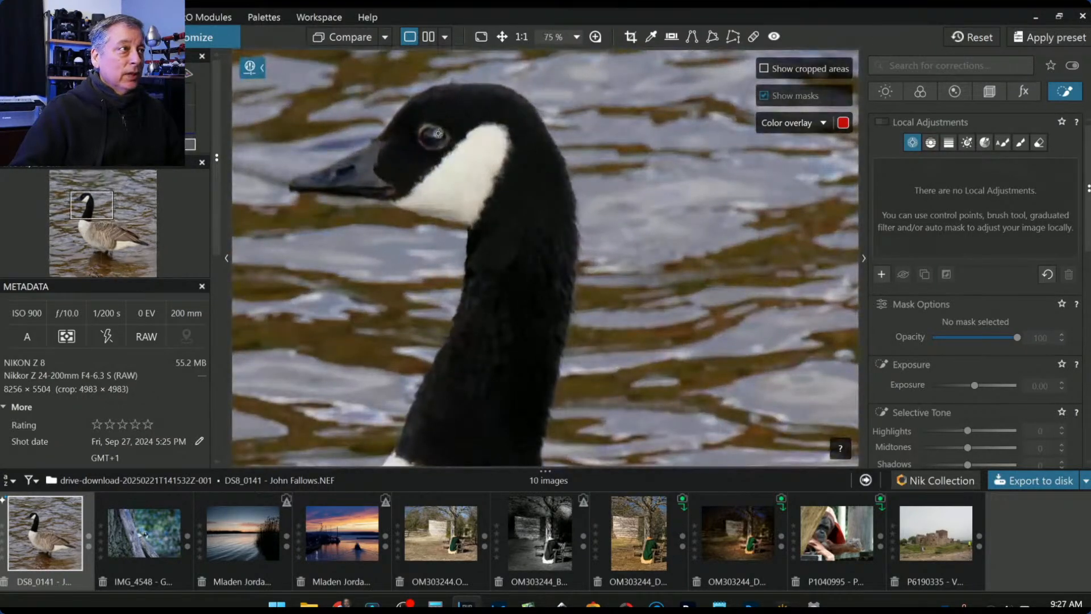
pyautogui.click(428, 139)
pyautogui.moveTo(512, 100); pyautogui.dragTo(447, 125)
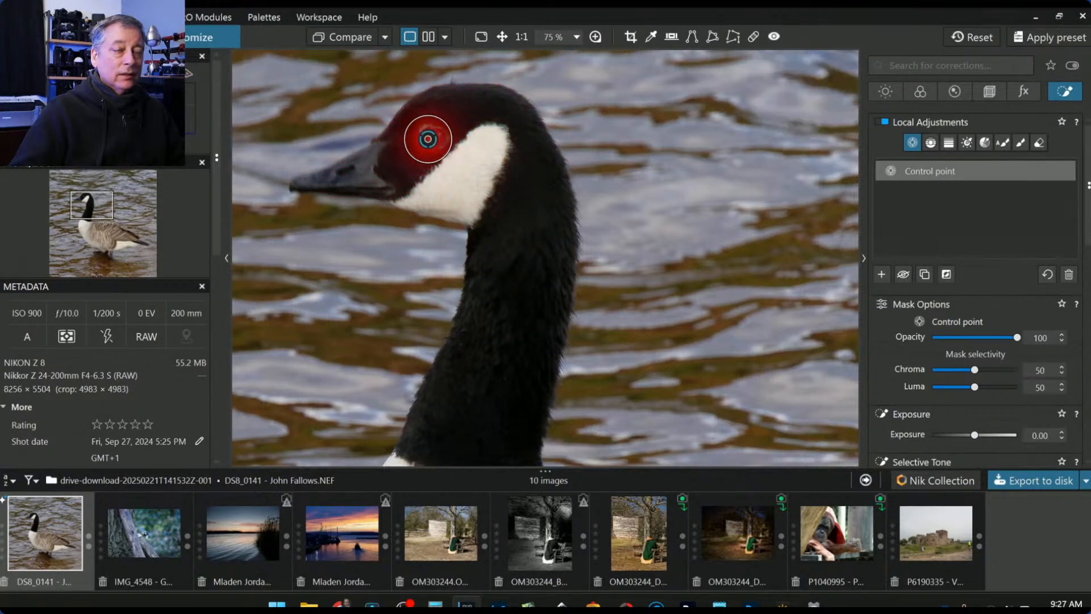
# - Set the eye point to Shadows 52, ClearView Plus 70, Microcontrast 55 and Temperature 6704
pyautogui.scroll(-2, 976, 398)
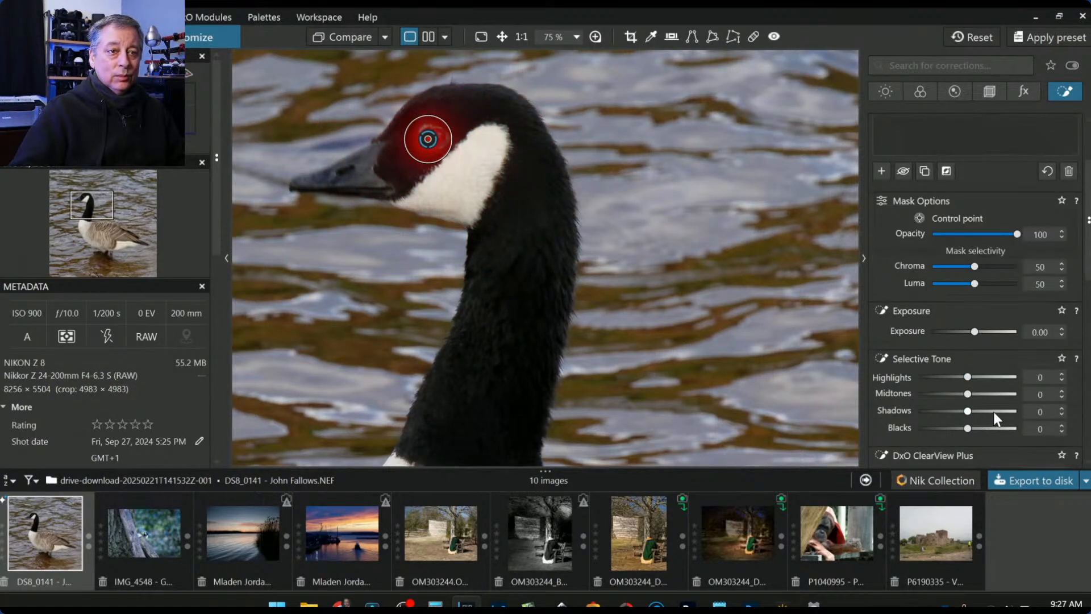
pyautogui.click(993, 411)
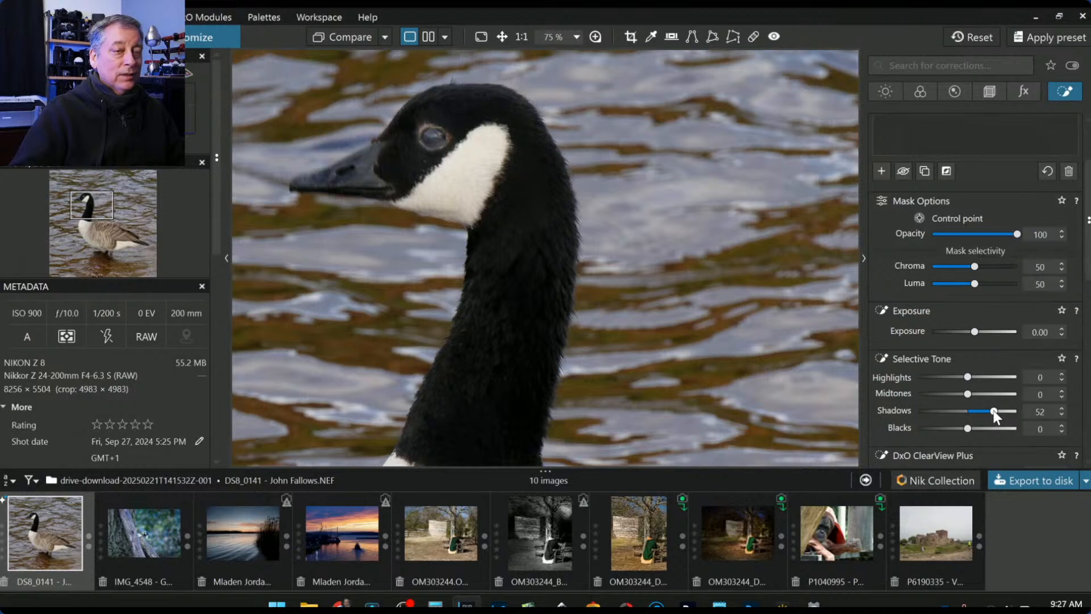
pyautogui.scroll(-1, 995, 444)
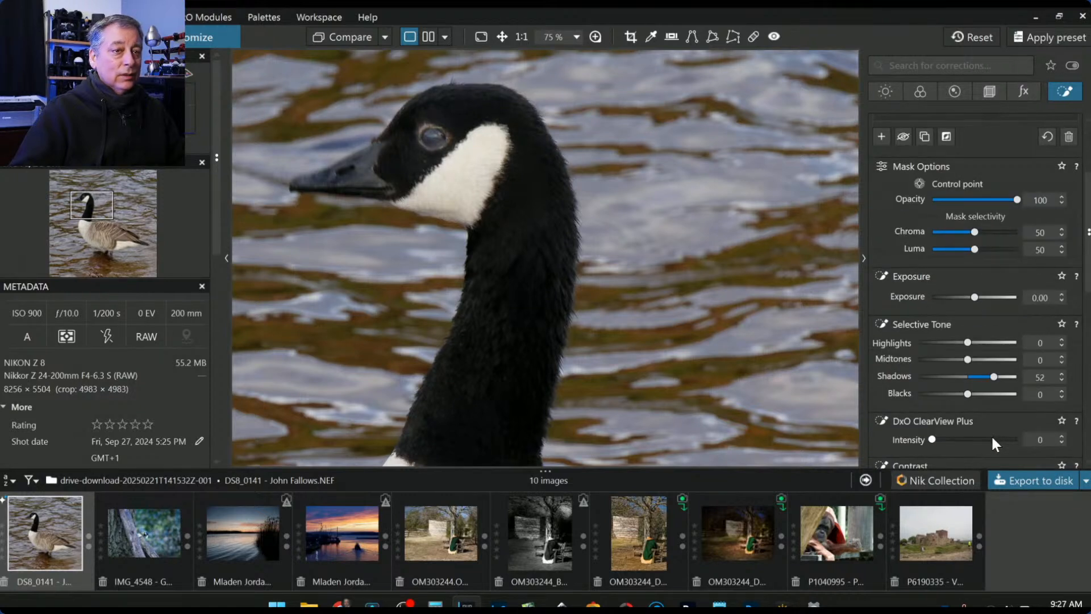
pyautogui.click(992, 439)
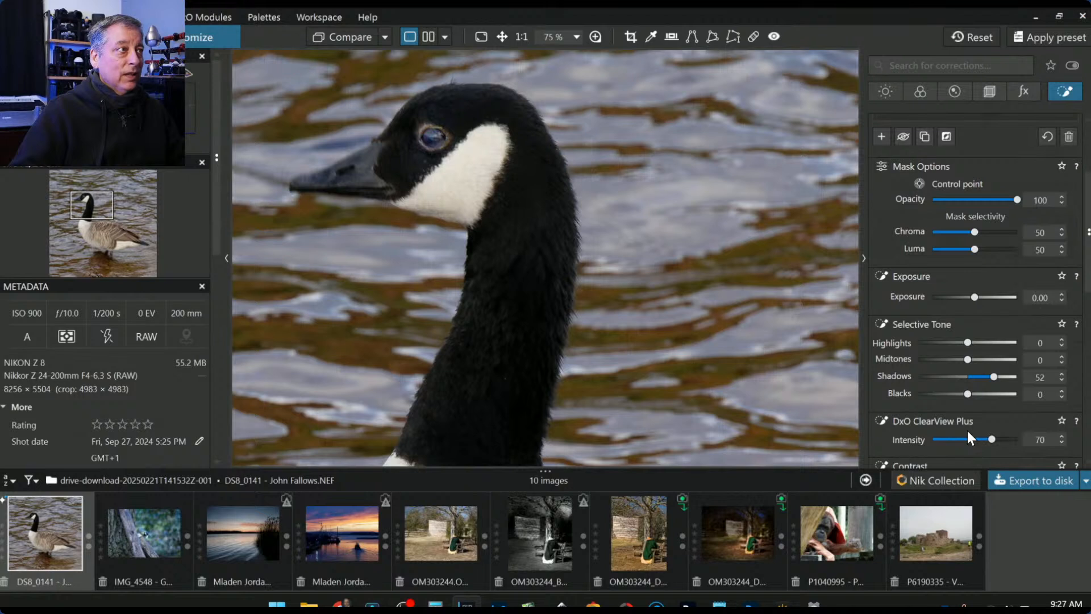
pyautogui.scroll(-2, 968, 432)
pyautogui.scroll(-1, 971, 435)
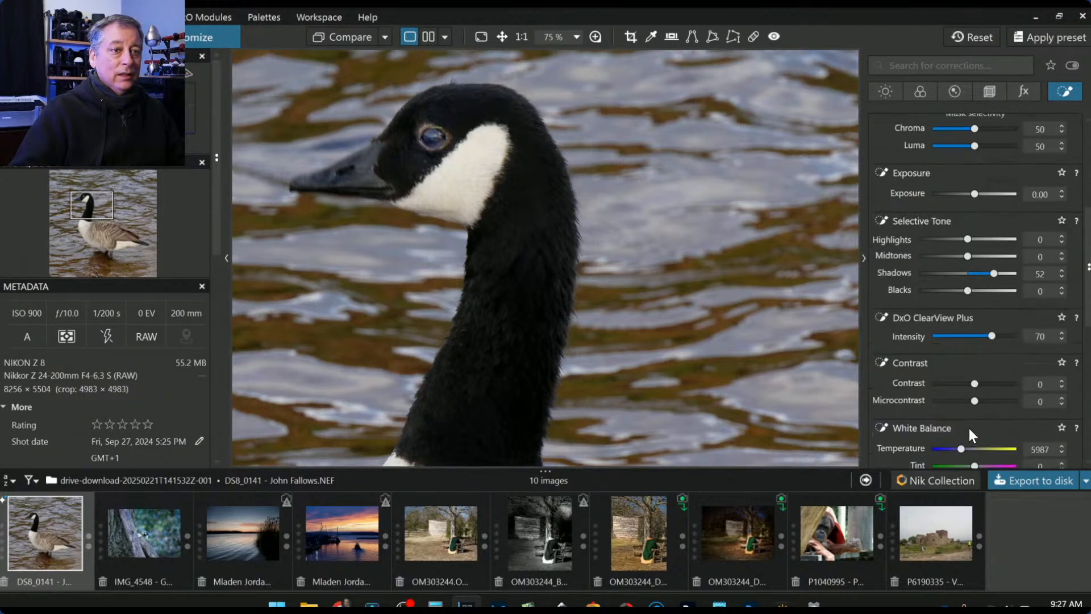
pyautogui.click(997, 400)
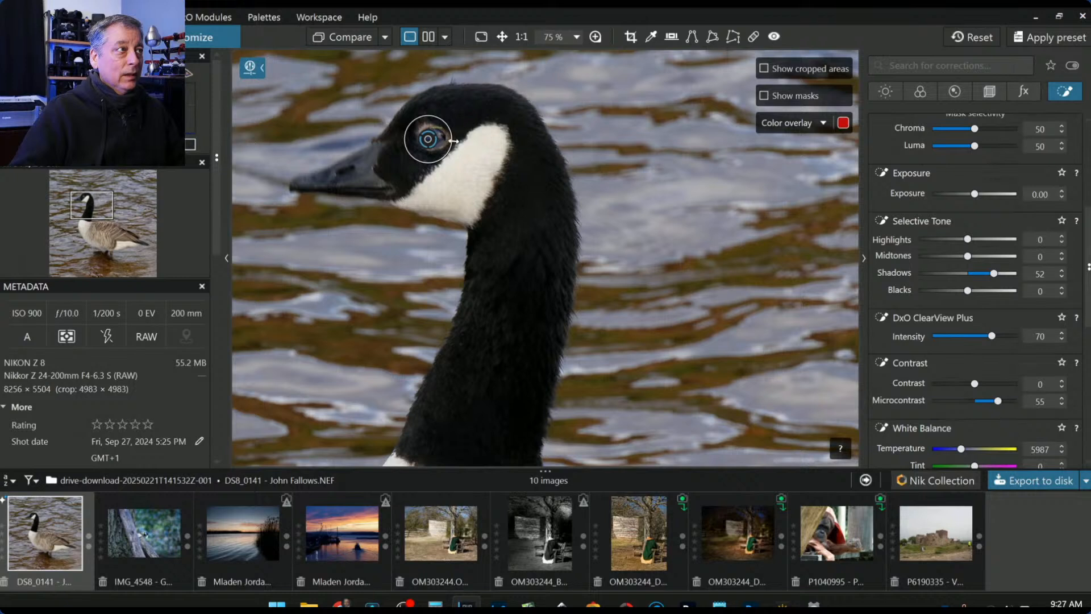
pyautogui.moveTo(453, 140); pyautogui.dragTo(429, 141)
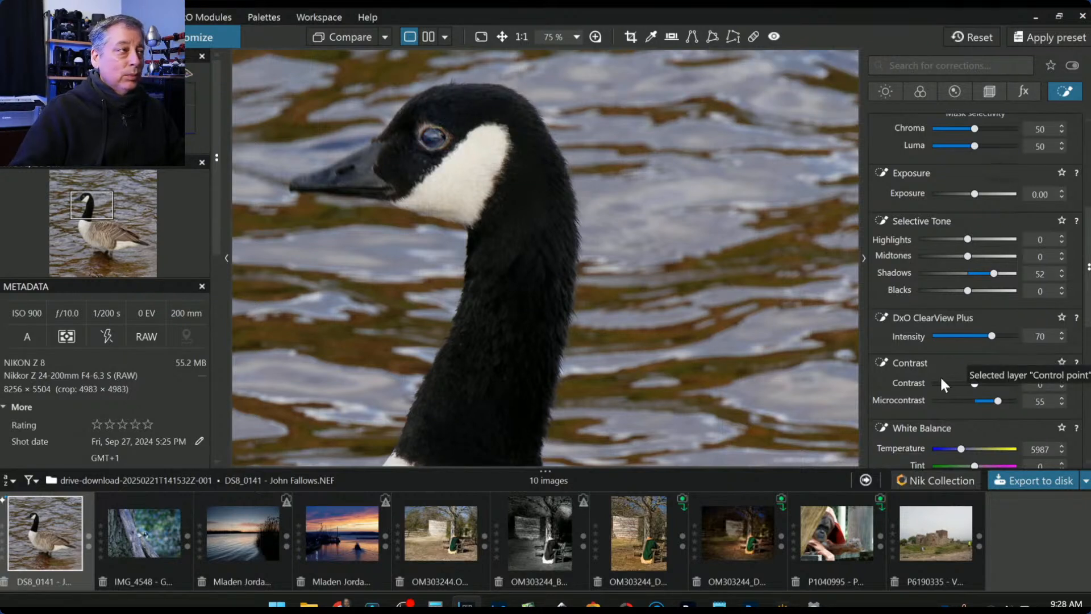
pyautogui.scroll(-3, 939, 375)
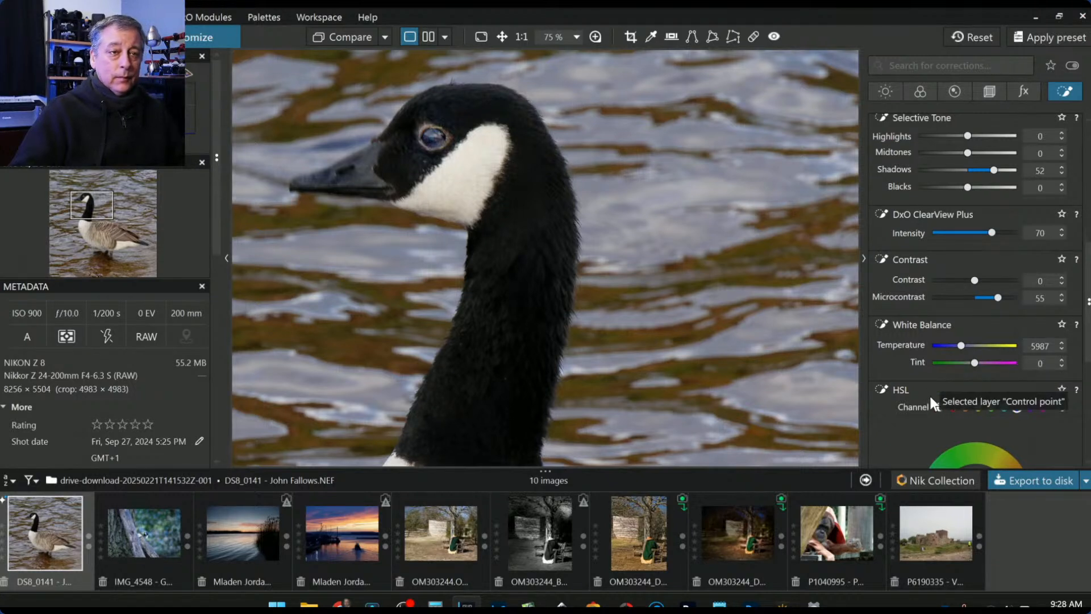
pyautogui.moveTo(961, 346); pyautogui.dragTo(960, 345)
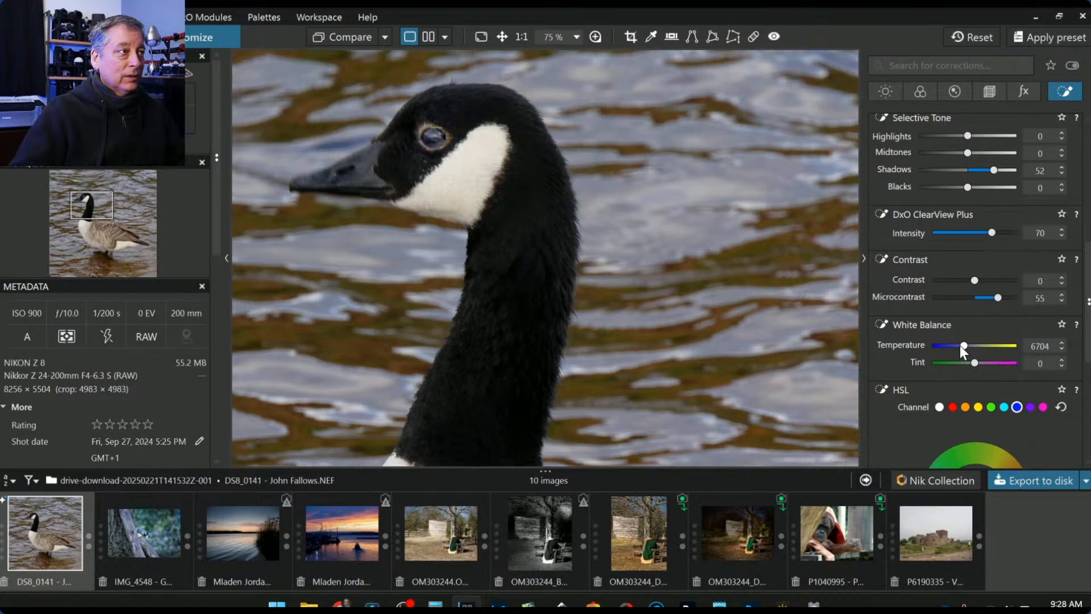
# - Raise the eye point's Temperature to 7704, then deselect the point
pyautogui.scroll(9, 960, 346)
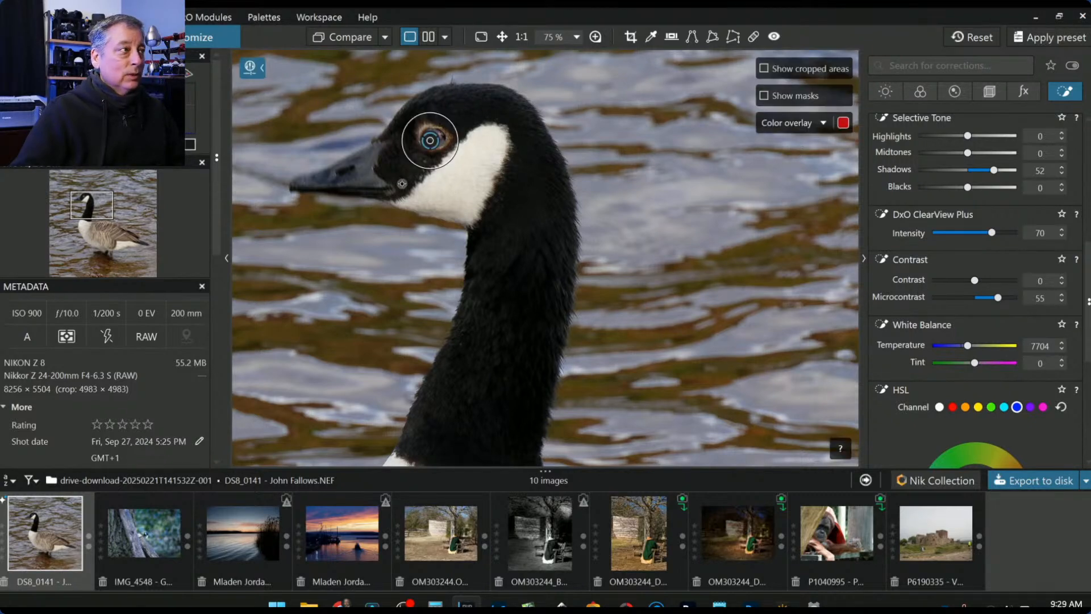
pyautogui.scroll(5, 925, 236)
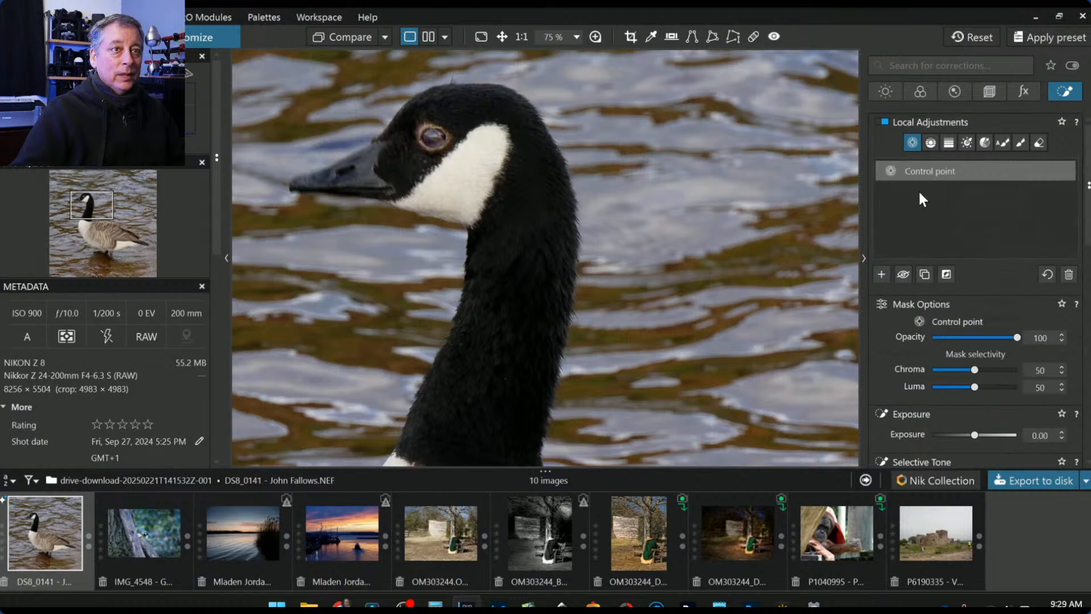
pyautogui.click(882, 273)
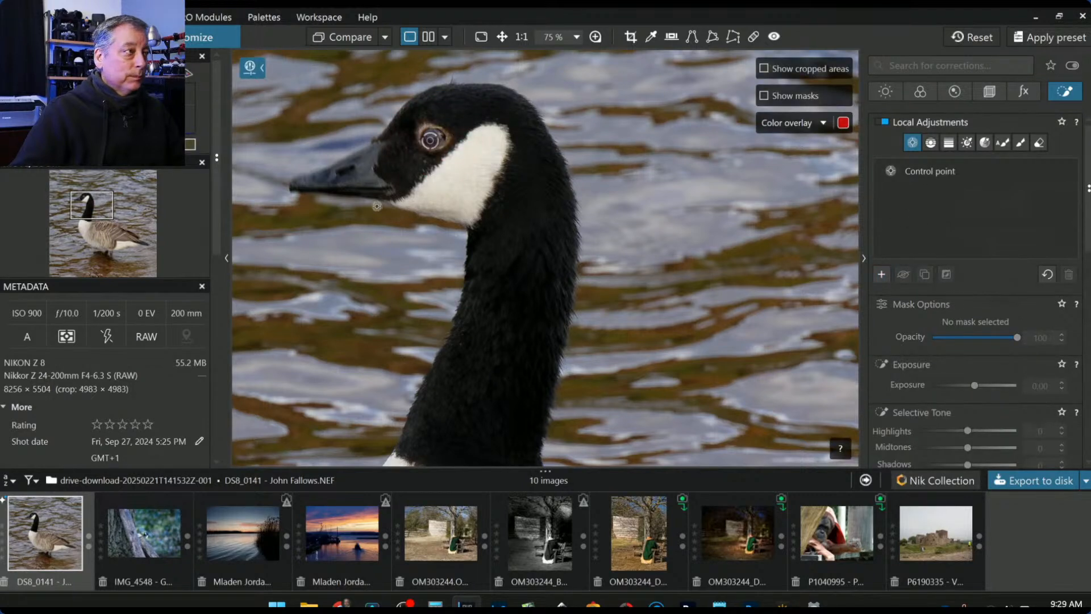
# - Place control points on the goose's bill, upper beak and beak tip
pyautogui.click(346, 180)
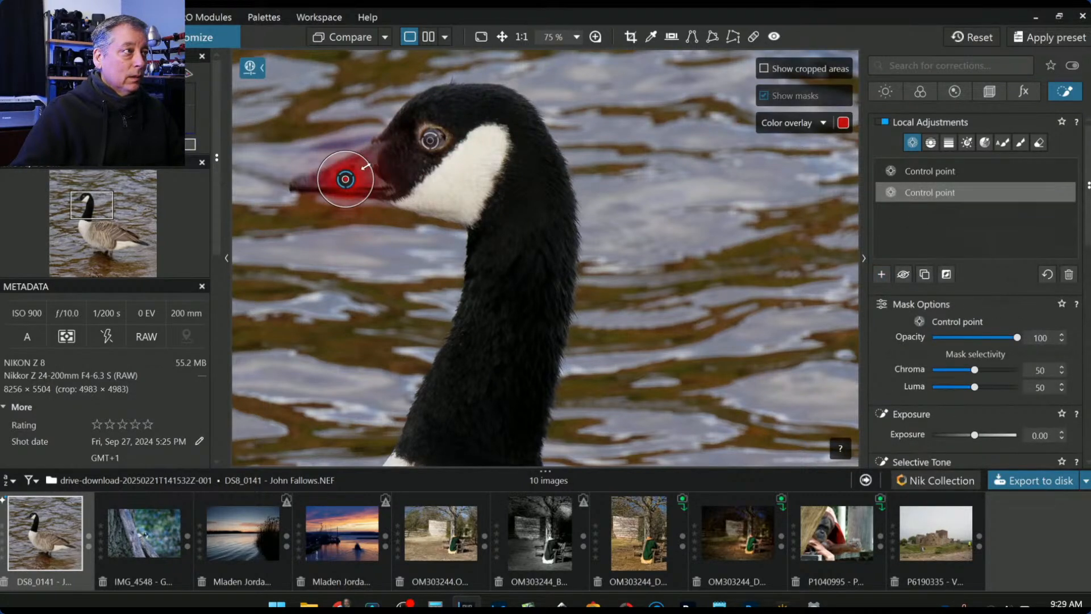
pyautogui.click(372, 154)
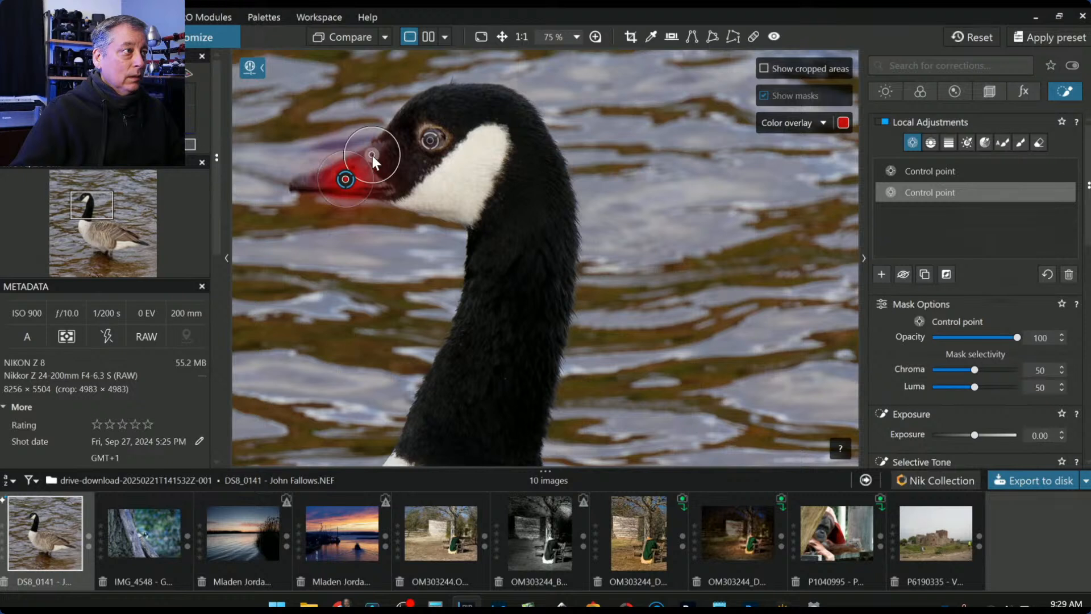
pyautogui.click(306, 183)
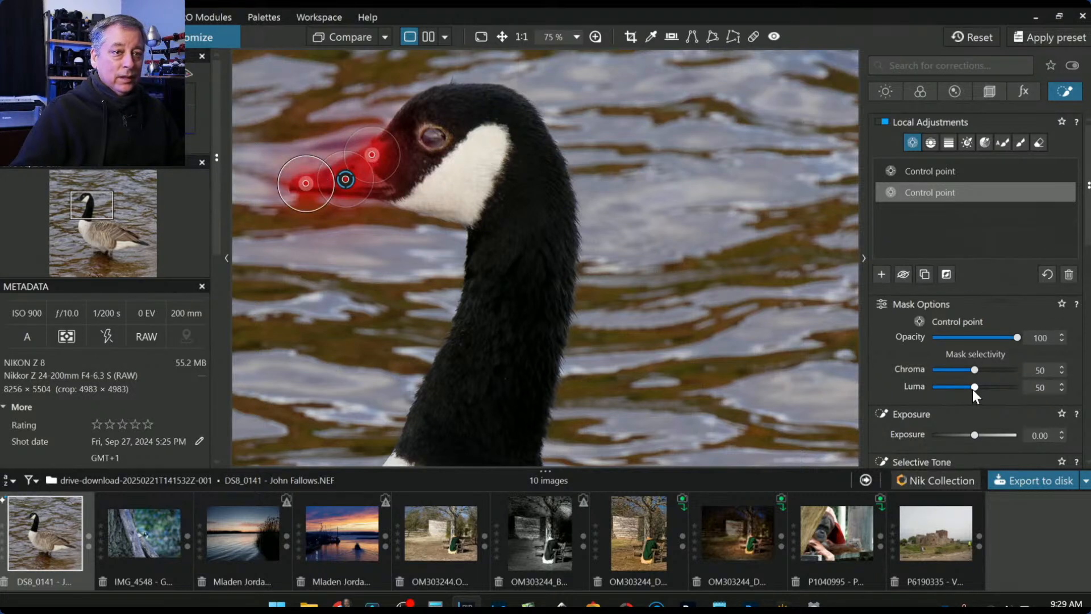
pyautogui.scroll(2, 976, 387)
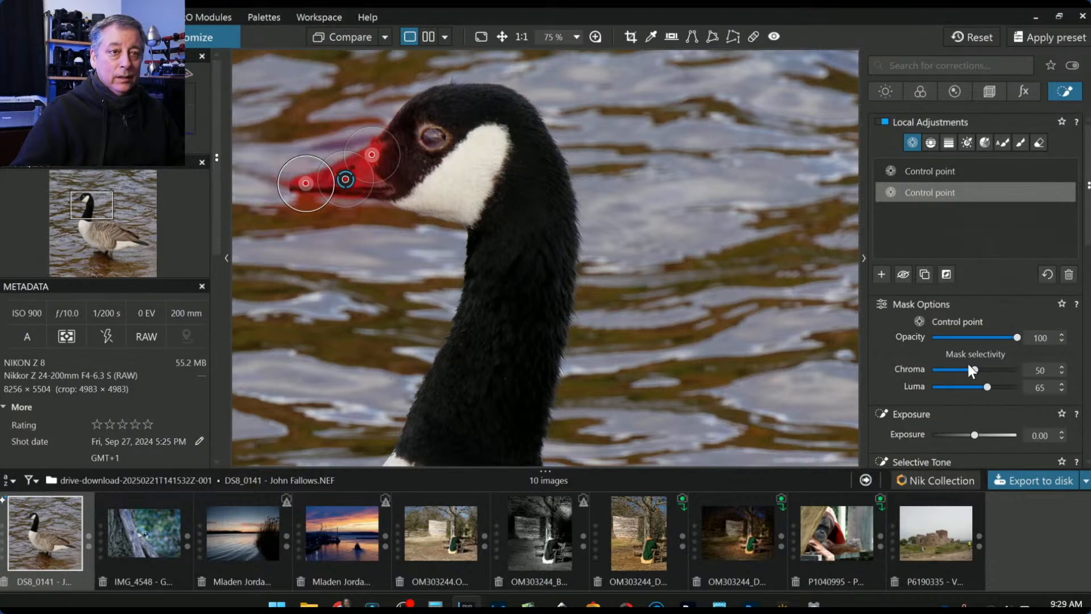
pyautogui.scroll(-4, 925, 399)
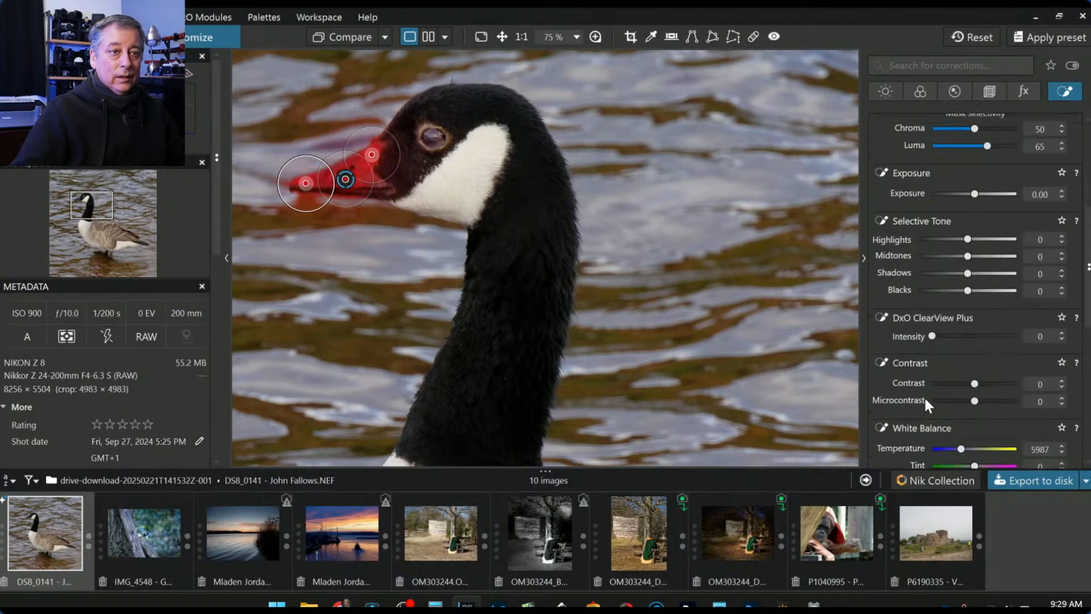
# - Give the bill point ClearView Plus 82, Contrast 18, Microcontrast 88 and Highlights 87, fitting the photo
pyautogui.click(1002, 336)
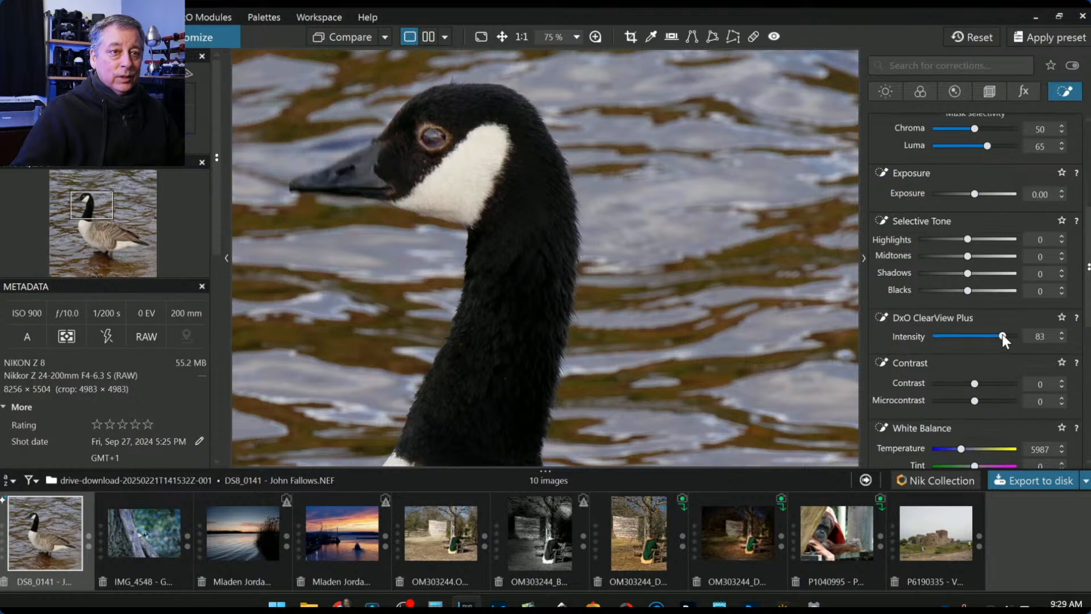
pyautogui.click(1003, 401)
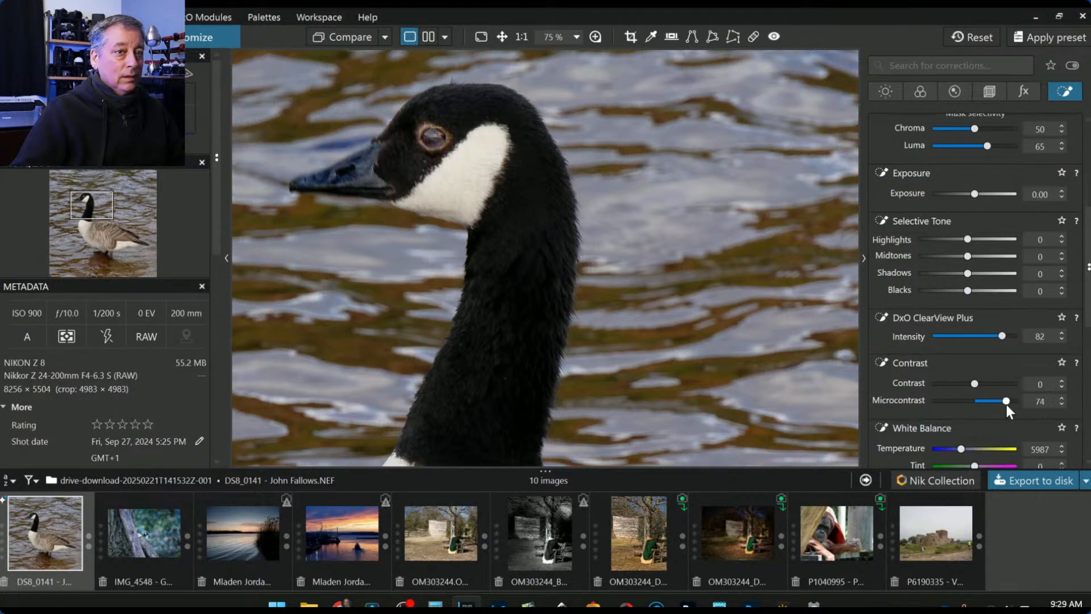
pyautogui.moveTo(1007, 404); pyautogui.dragTo(983, 383)
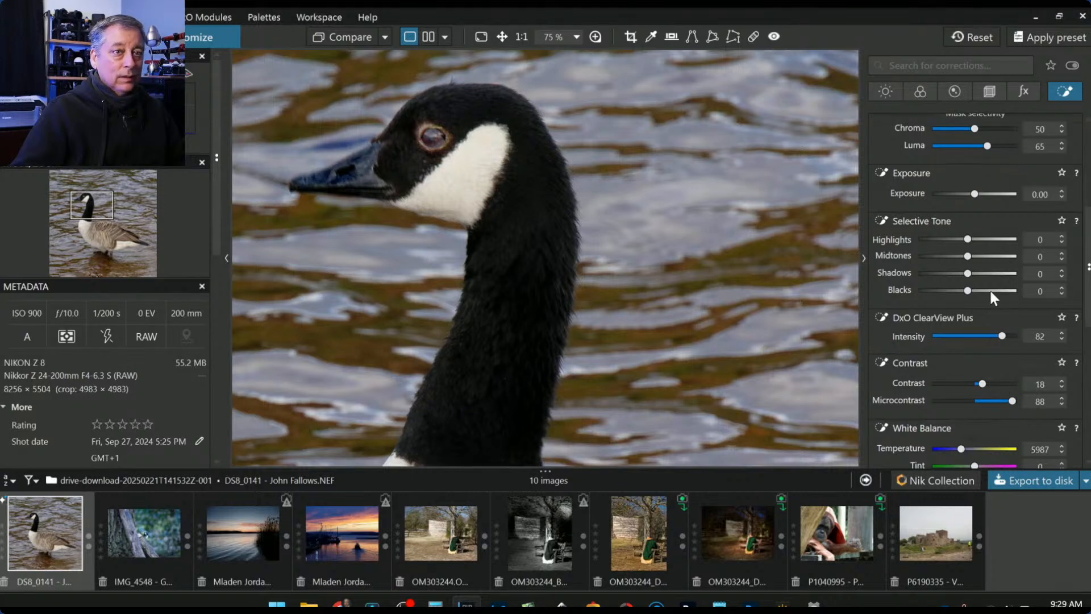
pyautogui.moveTo(968, 239); pyautogui.dragTo(1011, 240)
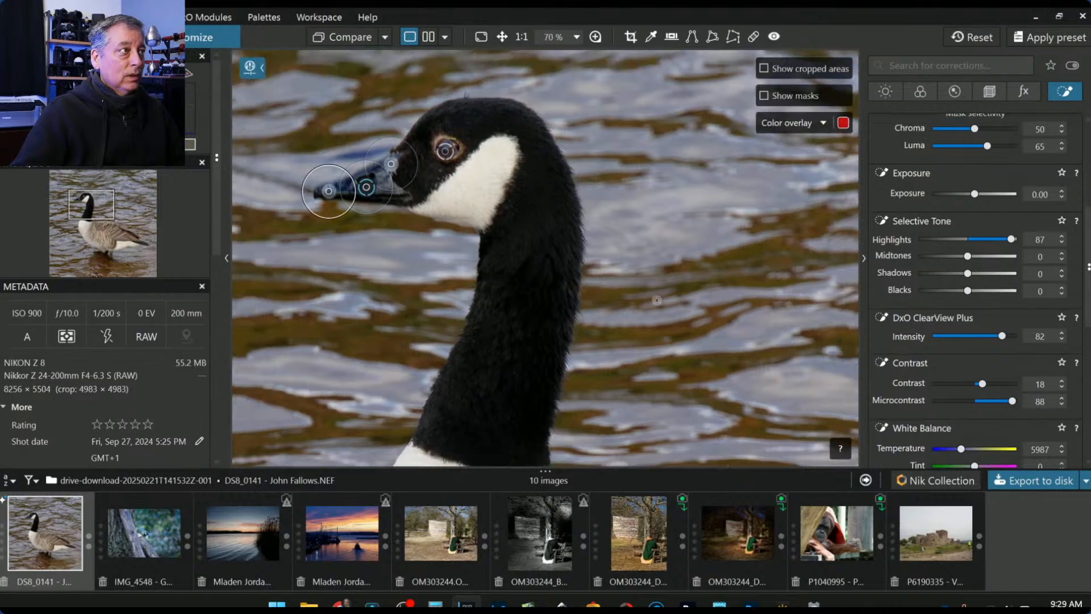
pyautogui.hotkey('ctrl', '0')
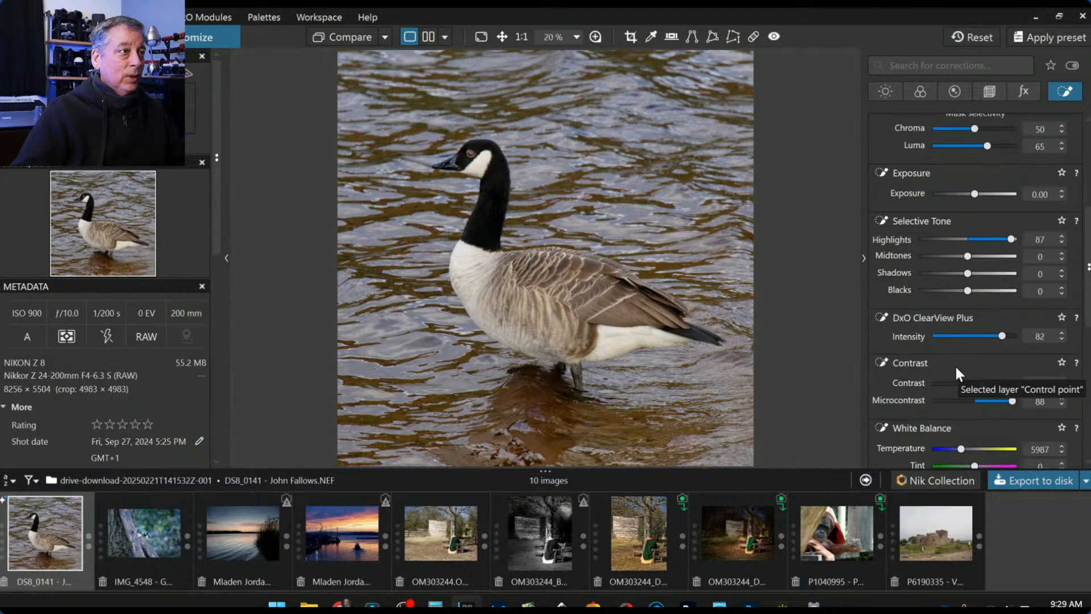
# - Add a new control point on the goose's white chest and enlarge its radius
pyautogui.moveTo(554, 363)
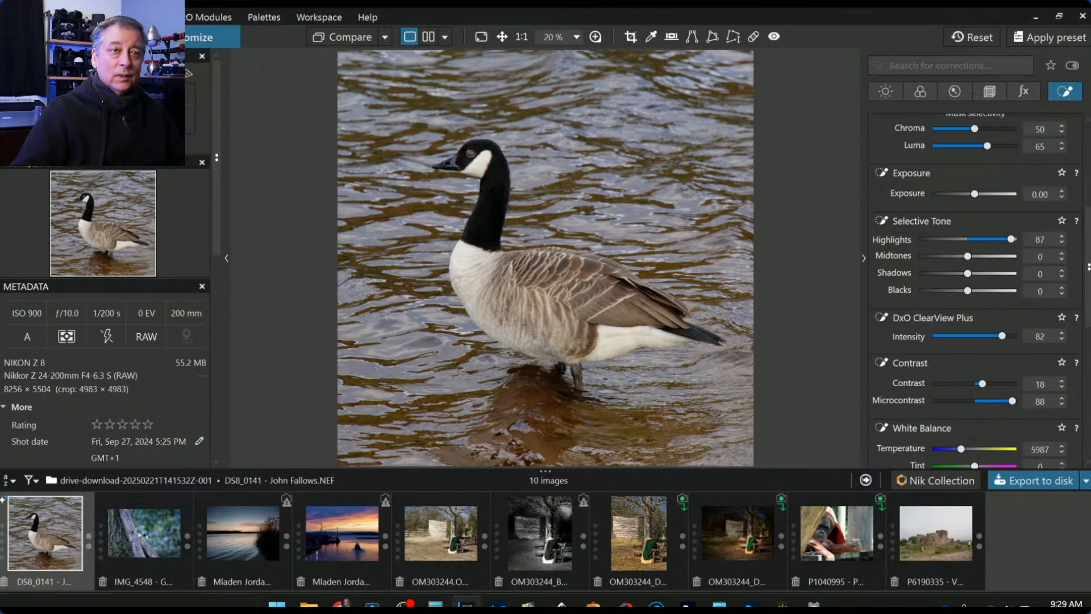
pyautogui.scroll(5, 916, 296)
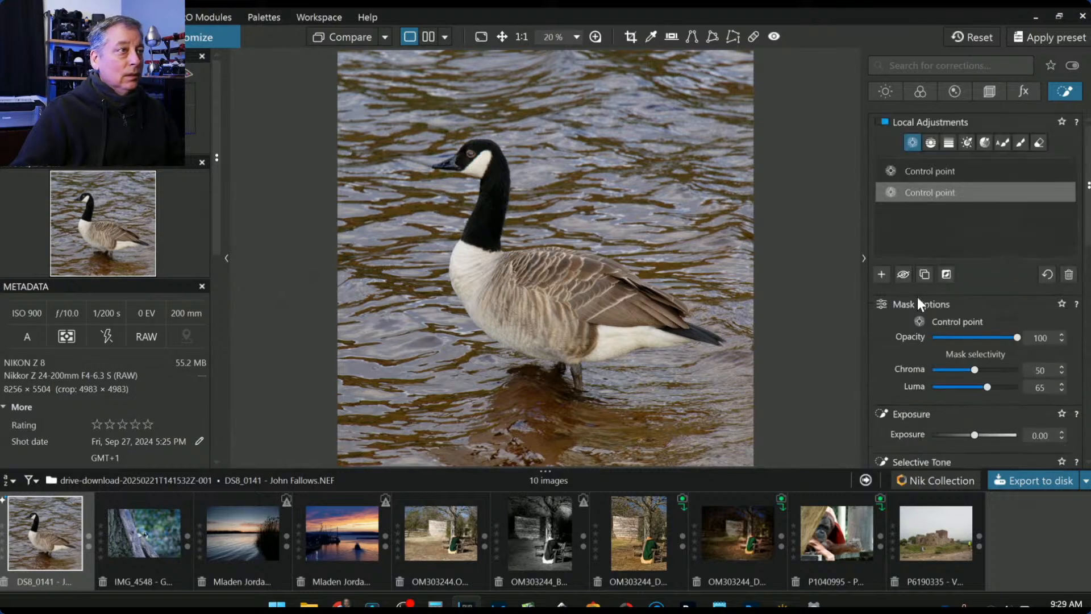
pyautogui.click(881, 274)
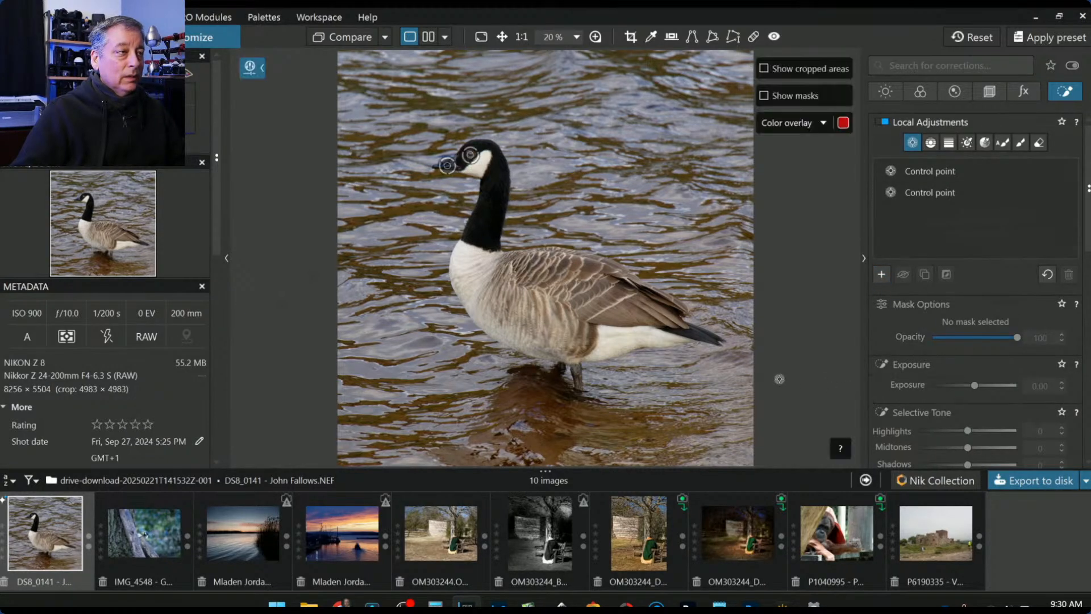
pyautogui.click(504, 281)
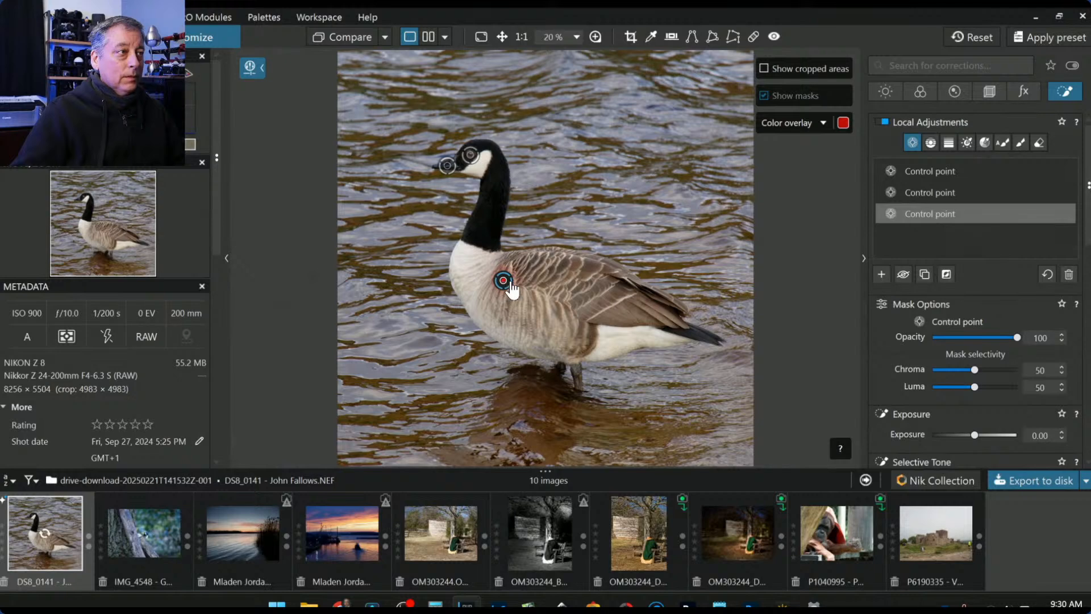
pyautogui.moveTo(512, 283)
pyautogui.mouseDown()
pyautogui.moveTo(544, 300)
pyautogui.moveTo(500, 283)
pyautogui.mouseUp()
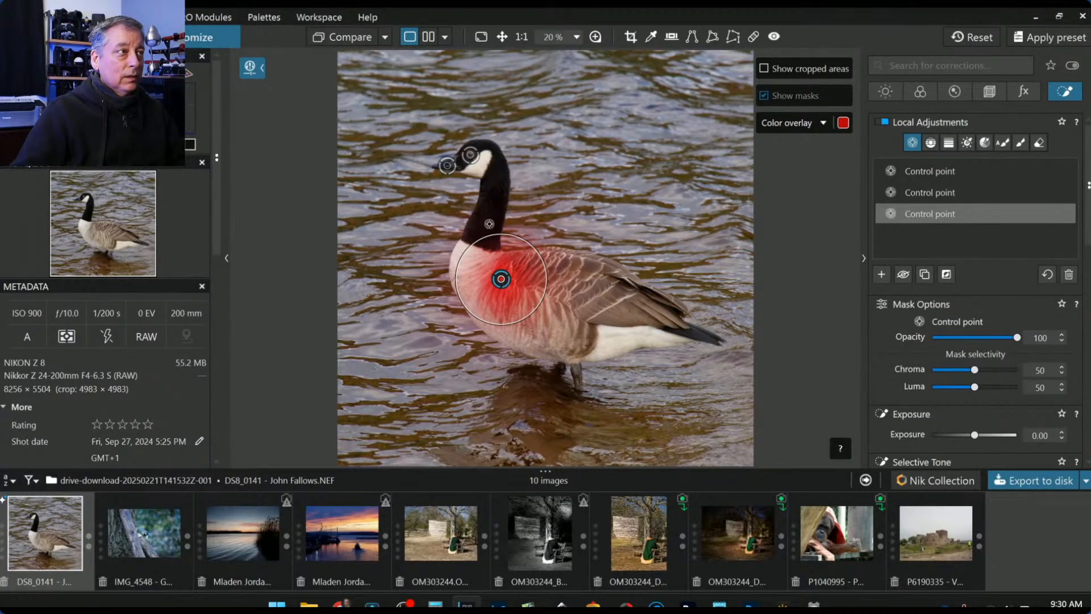
# - Raise the chest point's Midtones to 36 and warm its Temperature to 6487
pyautogui.scroll(-3, 983, 378)
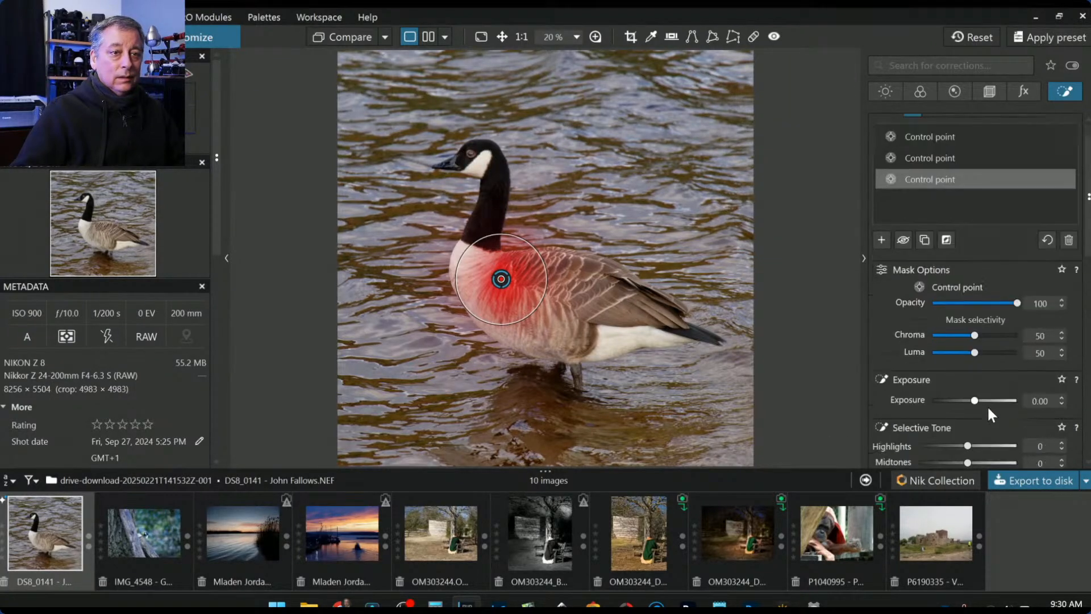
pyautogui.moveTo(969, 393); pyautogui.dragTo(983, 395)
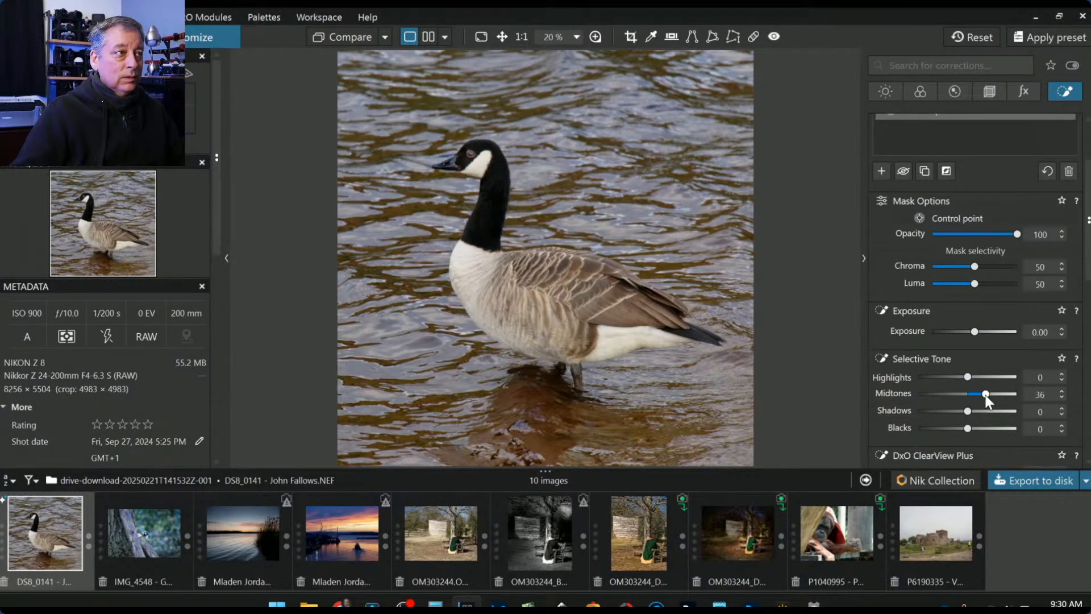
pyautogui.scroll(-3, 912, 402)
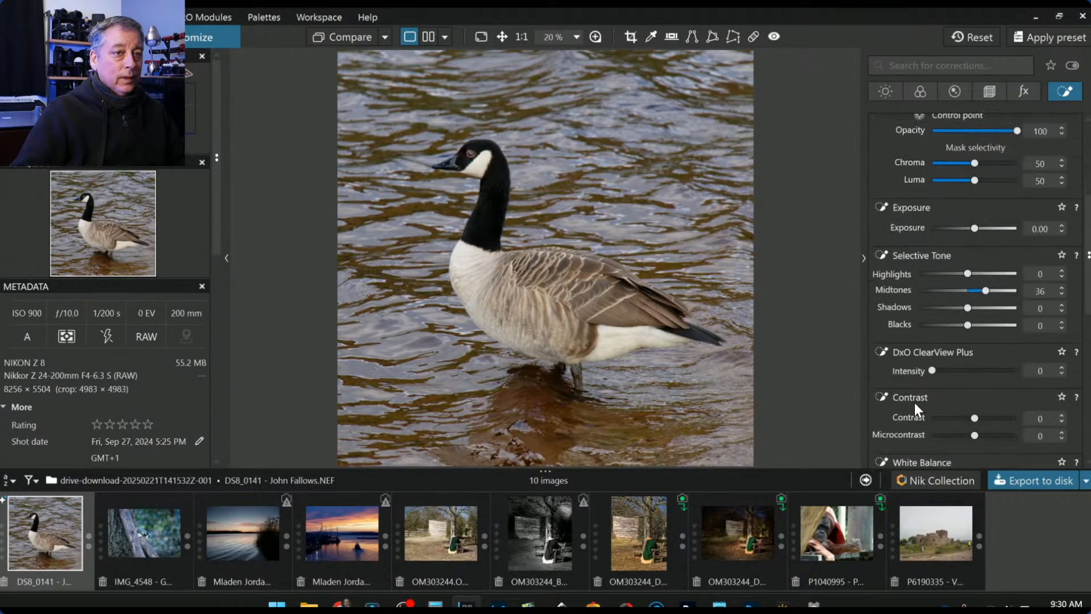
pyautogui.scroll(-3, 925, 398)
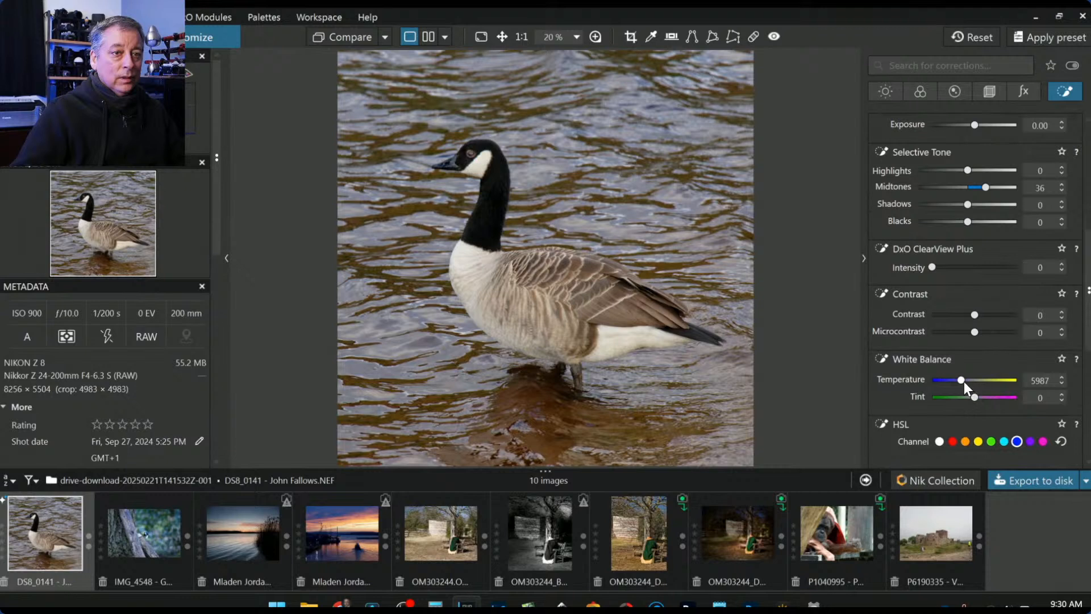
pyautogui.moveTo(964, 380); pyautogui.dragTo(967, 380)
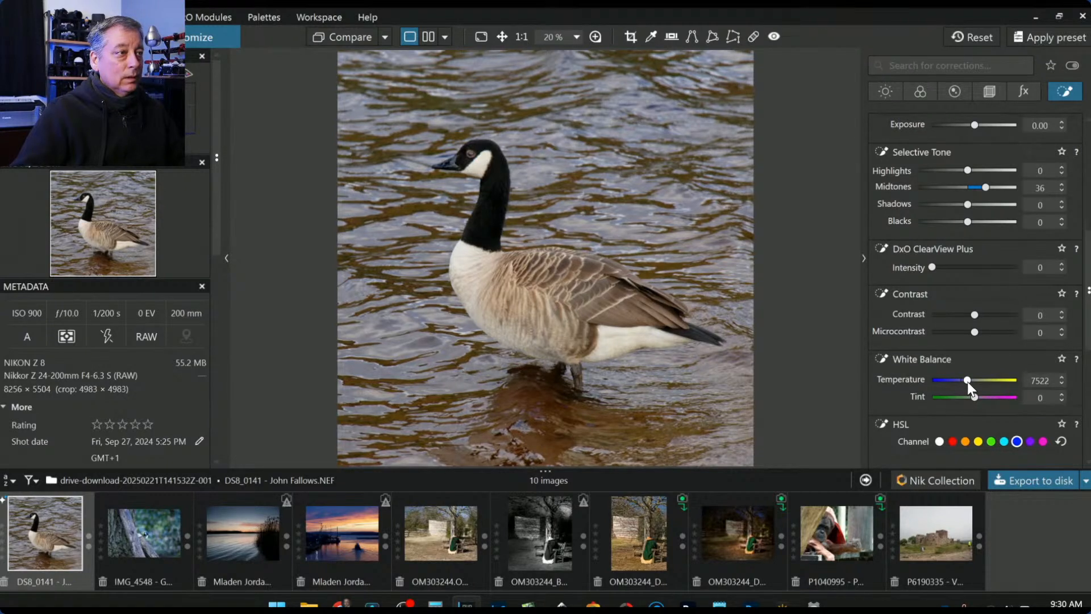
pyautogui.doubleClick(967, 381)
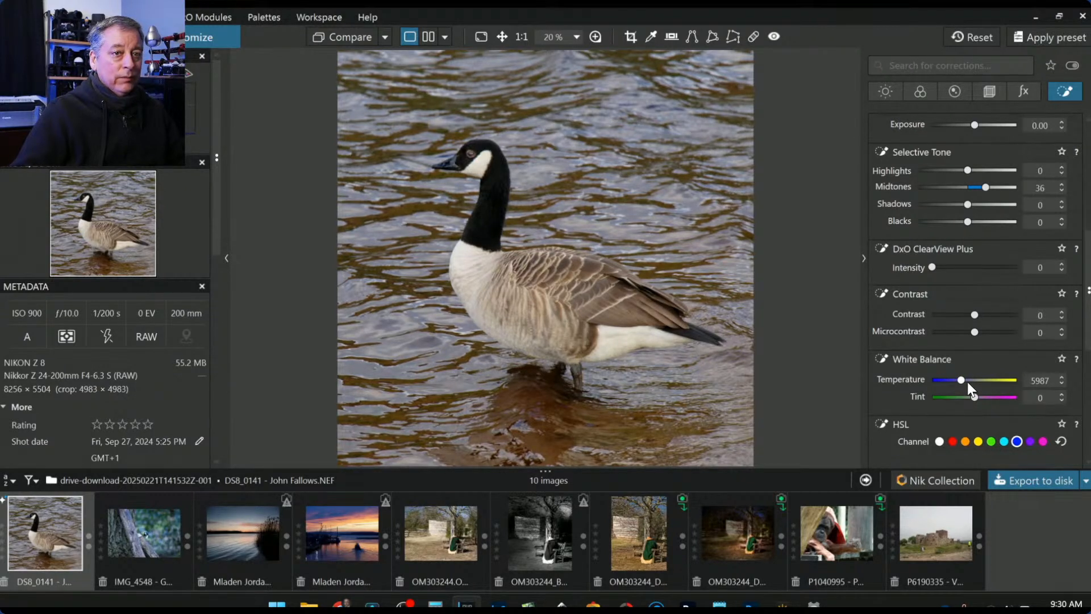
pyautogui.click(967, 382)
pyautogui.click(967, 382)
pyautogui.click(967, 382)
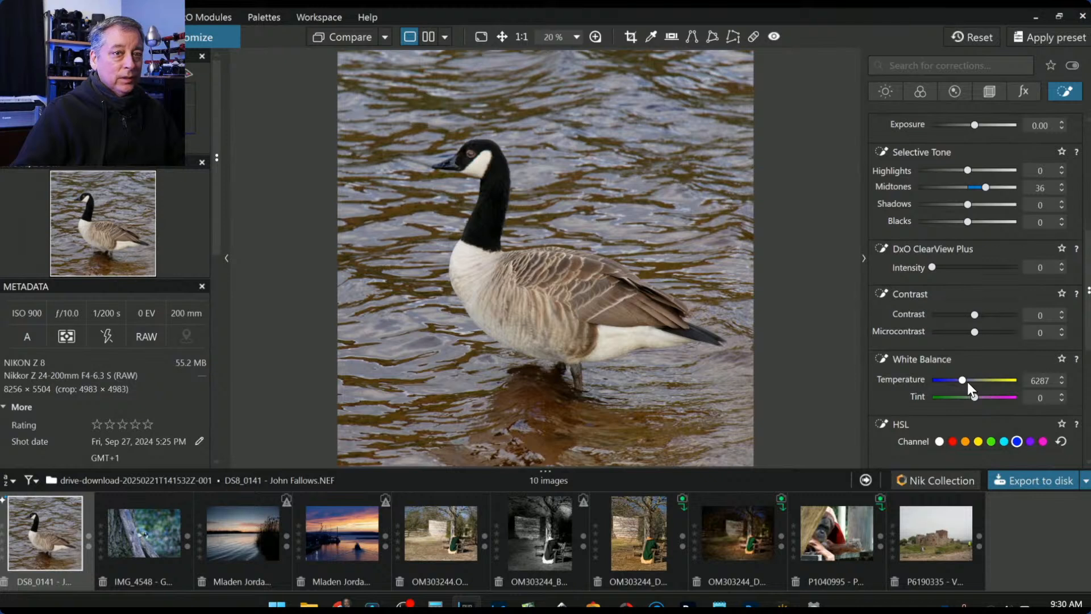
pyautogui.click(967, 382)
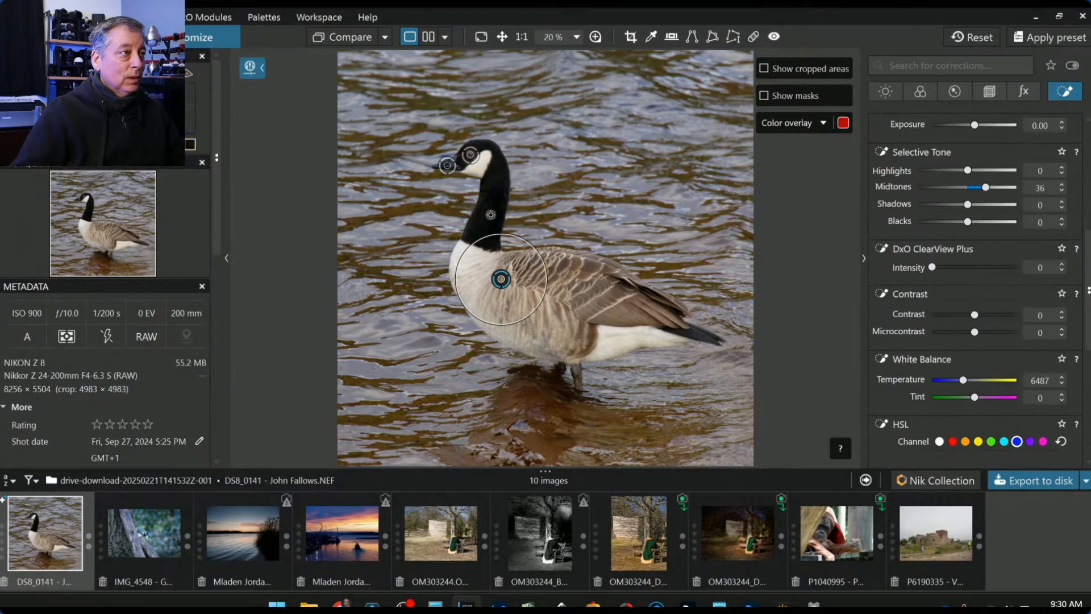
# - Set the chest point's Highlights to 28
pyautogui.click(995, 169)
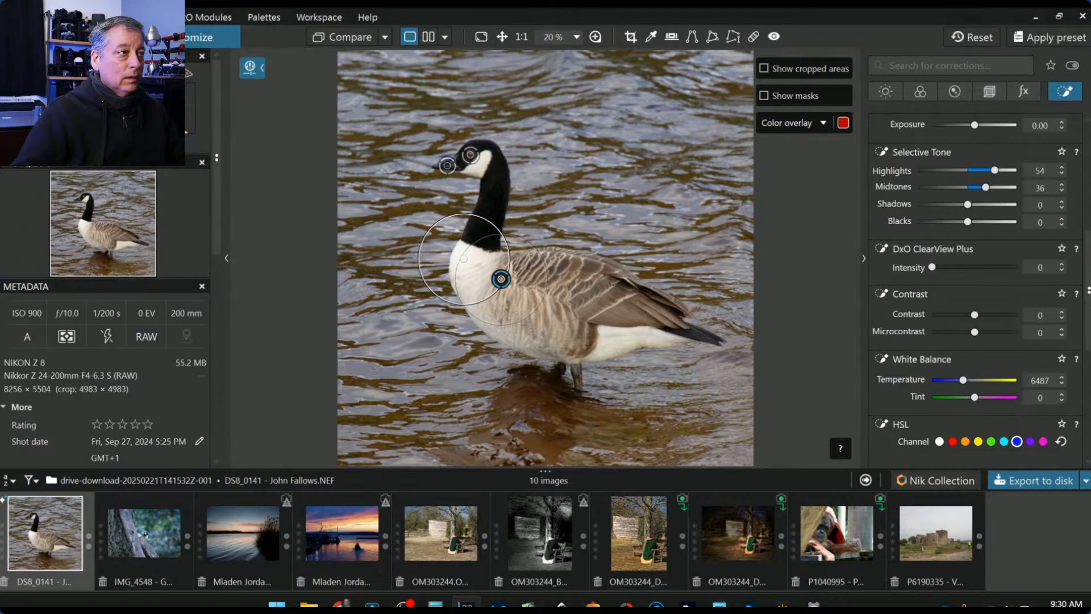
pyautogui.scroll(-2, 463, 258)
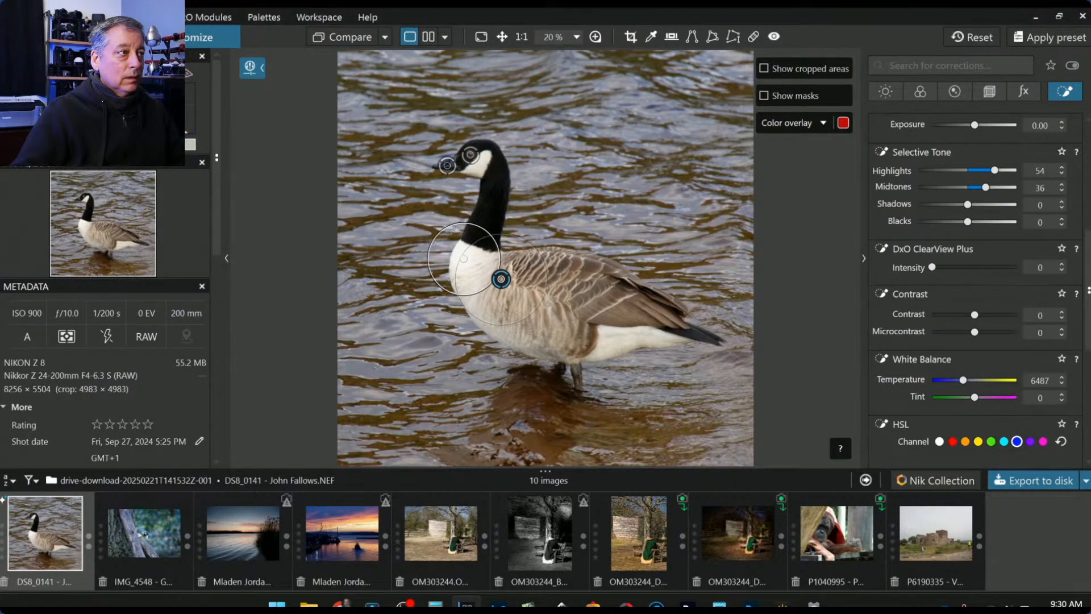
pyautogui.scroll(1, 547, 303)
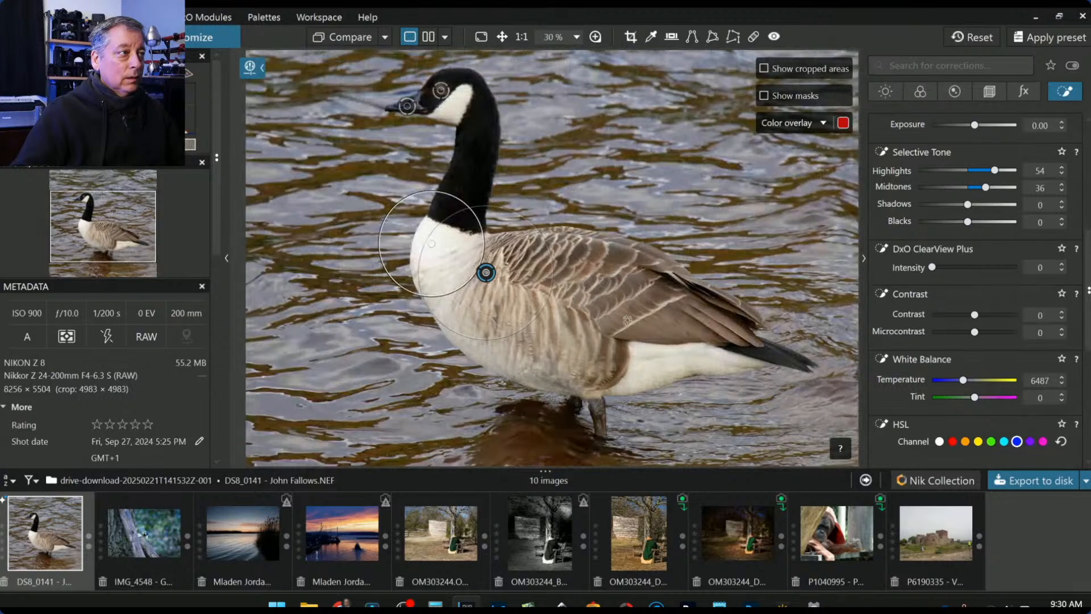
pyautogui.click(981, 174)
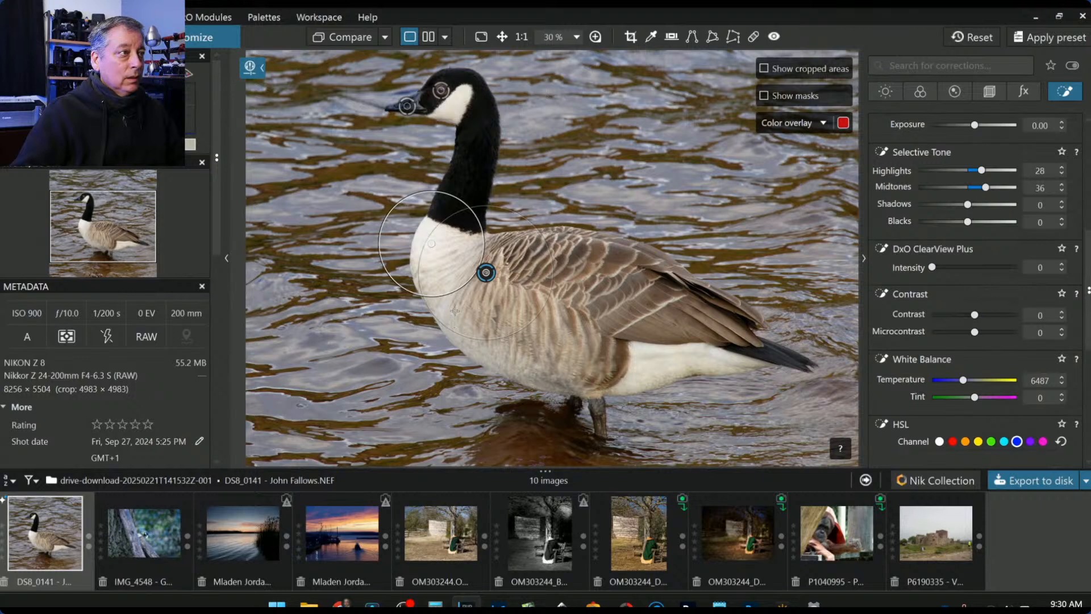
# - Select the head control point and shrink its area of influence
pyautogui.click(437, 76)
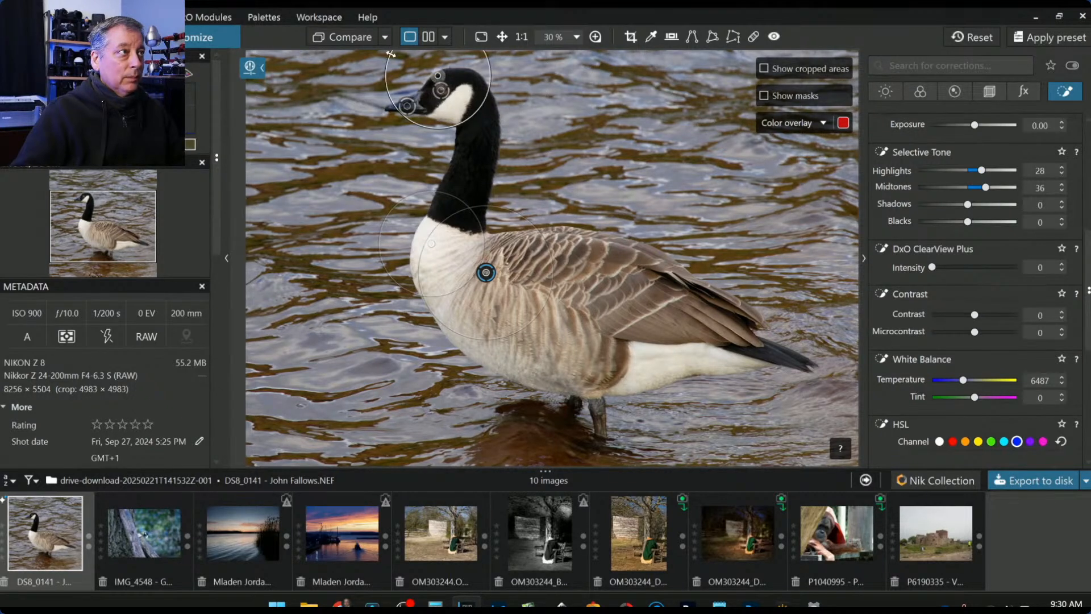
pyautogui.moveTo(388, 56); pyautogui.dragTo(415, 68)
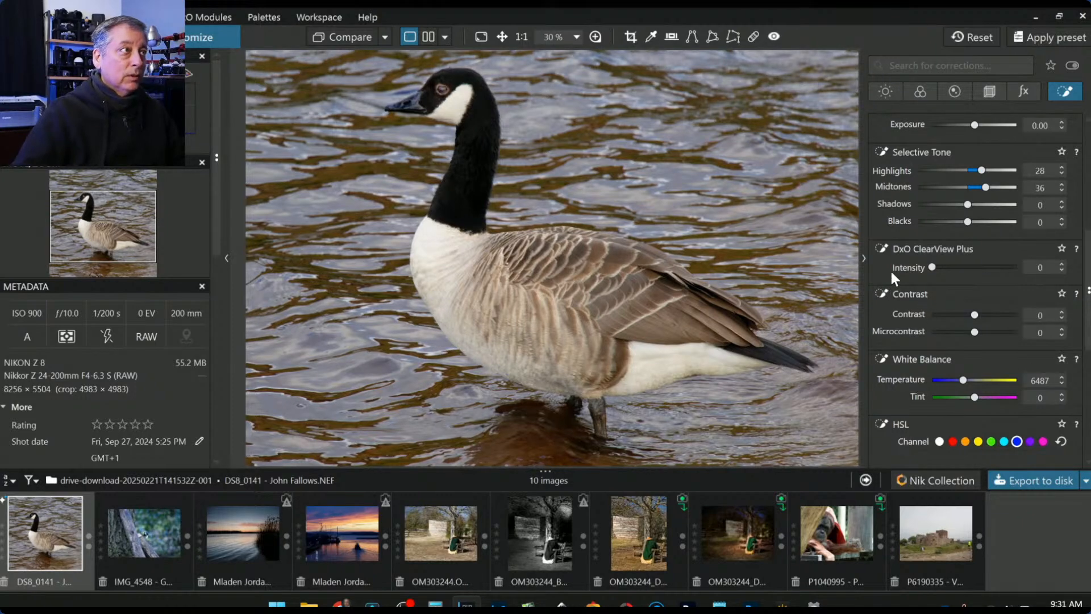
pyautogui.scroll(5, 920, 208)
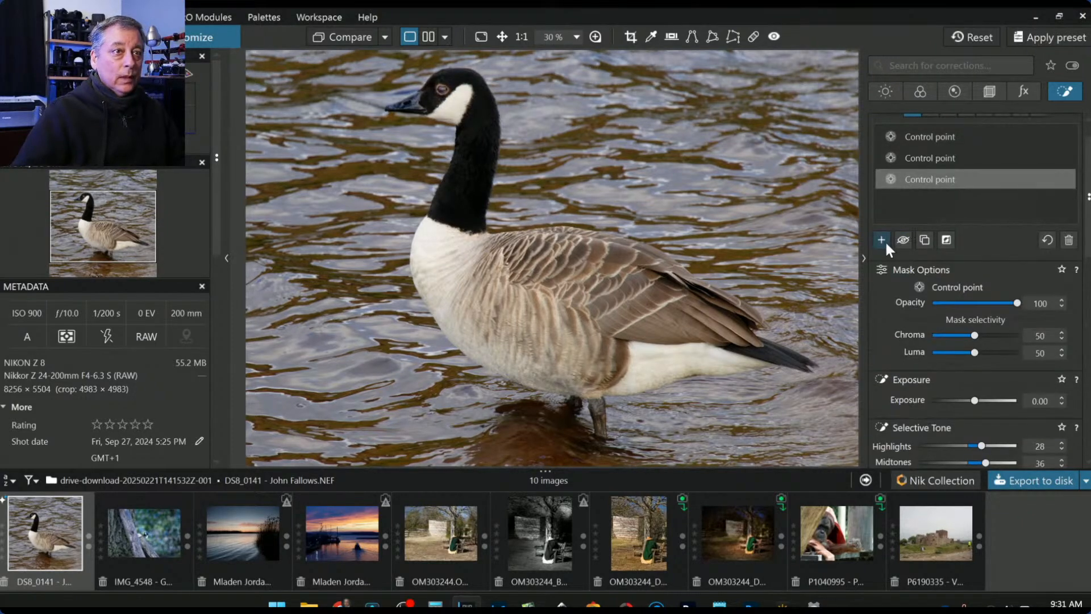
# - Add a fourth control point on the head with brighter exposure, ClearView Plus and warmer white balance
pyautogui.click(881, 240)
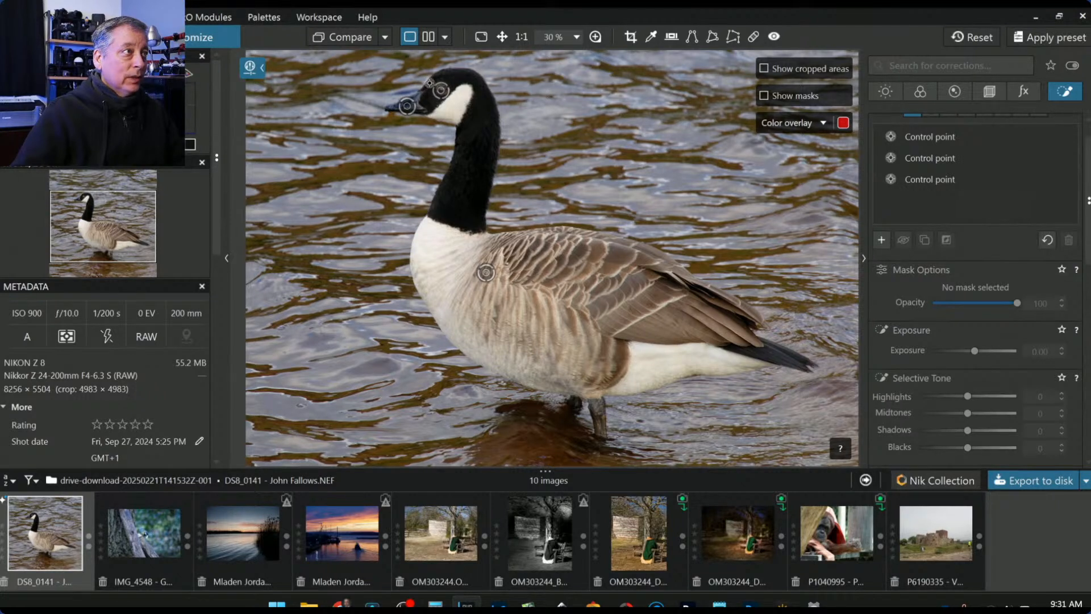
pyautogui.click(430, 83)
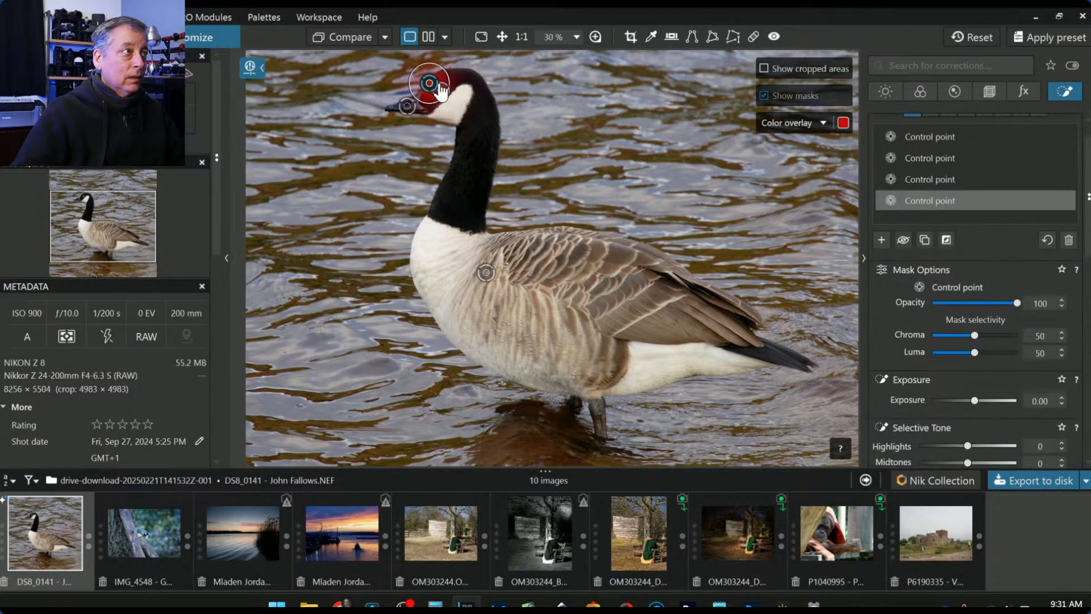
pyautogui.moveTo(974, 351); pyautogui.dragTo(980, 352)
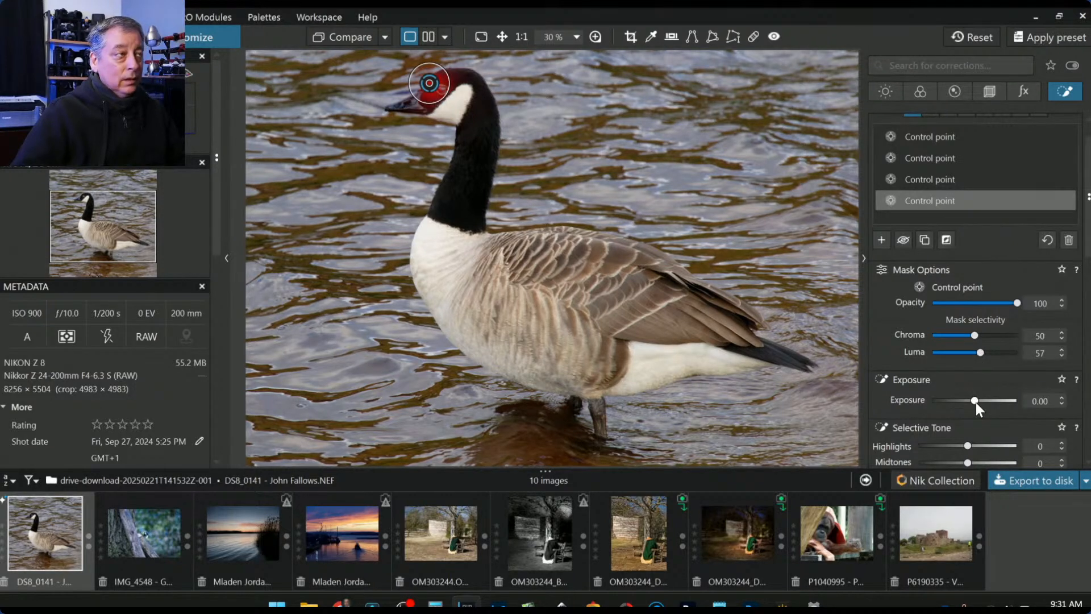
pyautogui.moveTo(977, 403); pyautogui.dragTo(987, 402)
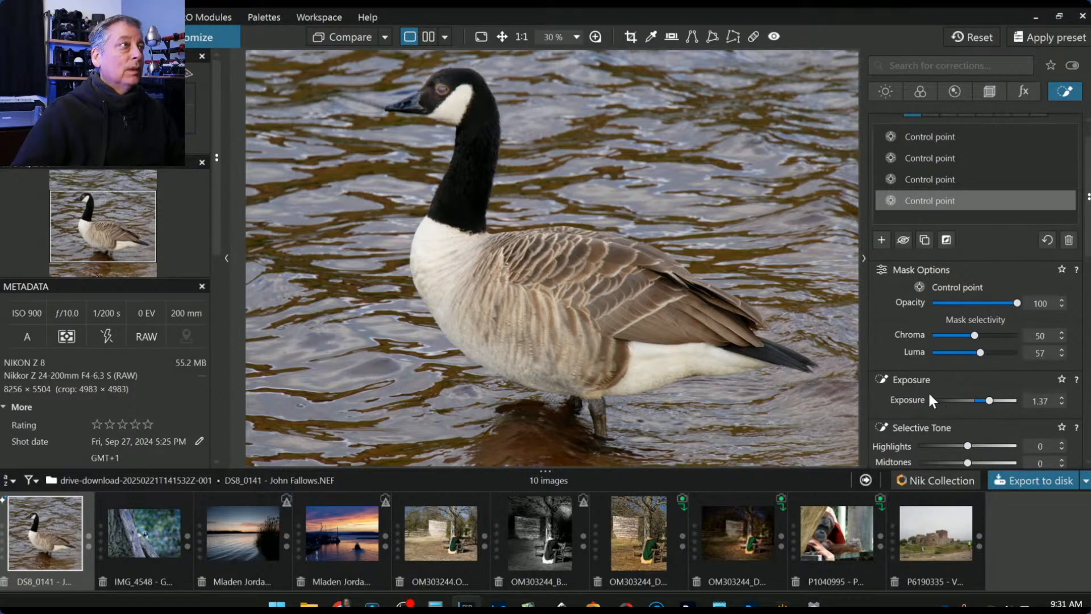
pyautogui.scroll(-3, 915, 386)
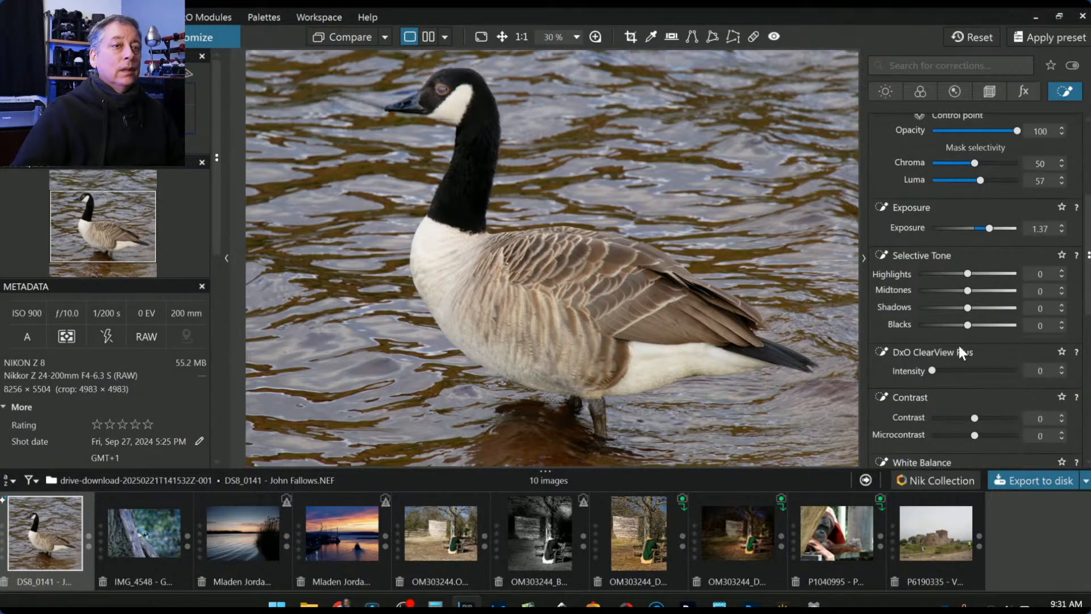
pyautogui.click(966, 370)
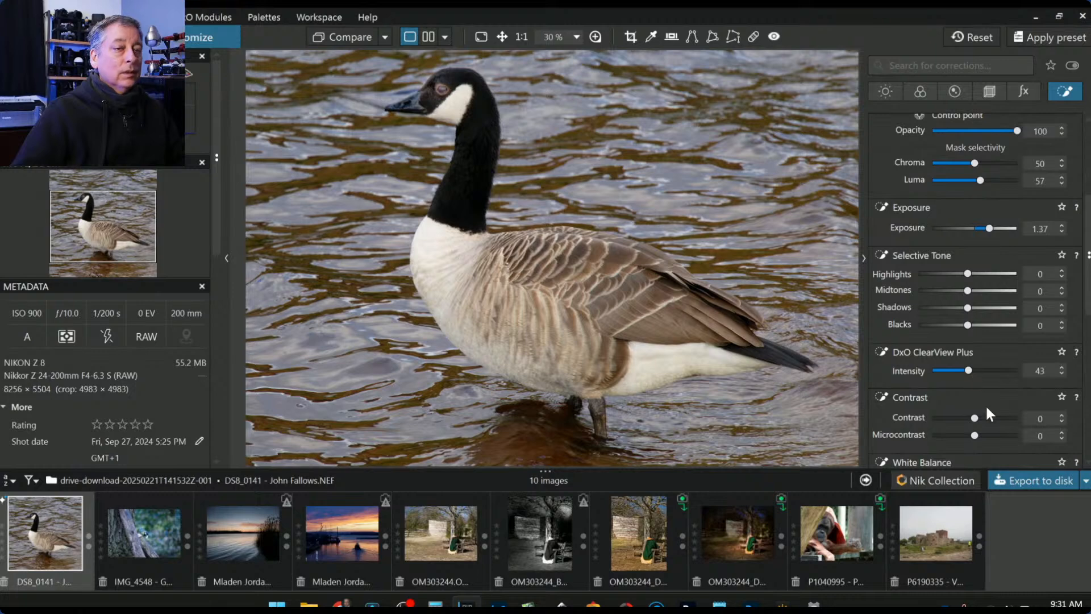
pyautogui.scroll(-2, 989, 425)
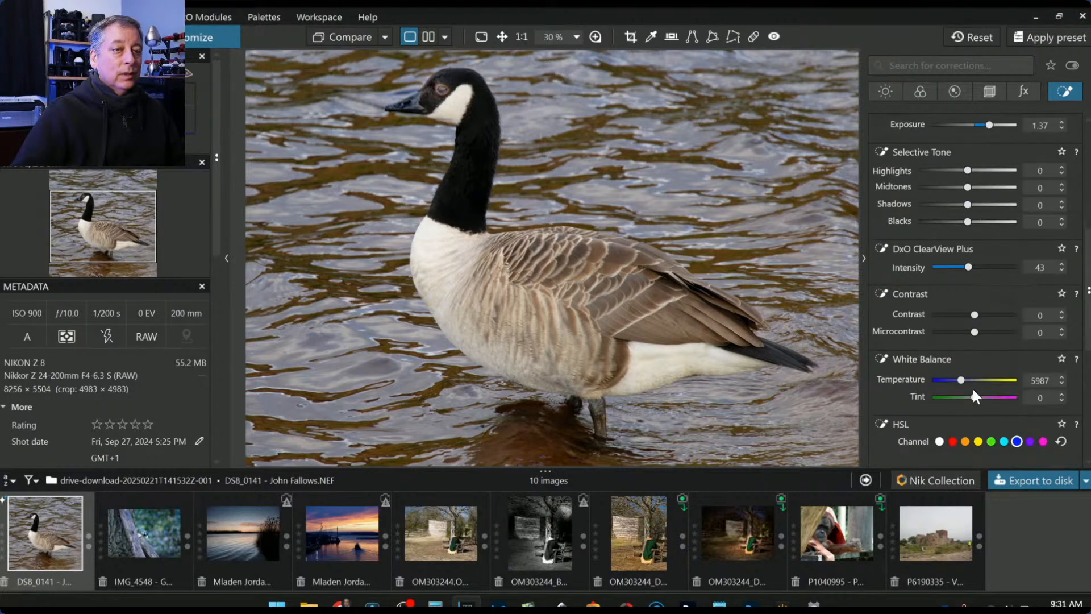
pyautogui.moveTo(963, 381); pyautogui.dragTo(964, 380)
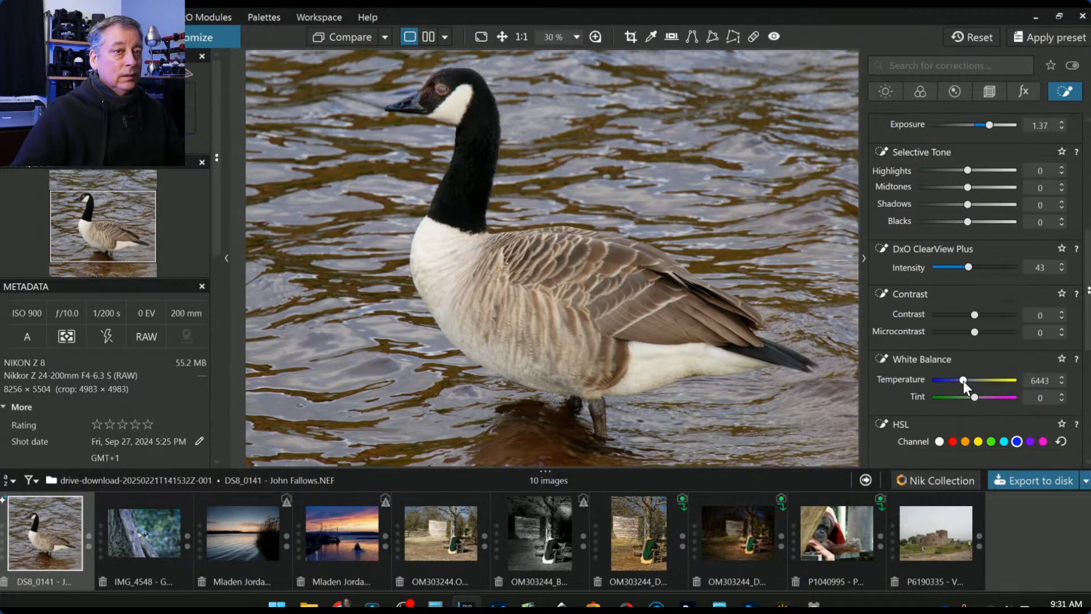
# - Lower that point's Exposure to 0.56 and lift its Blacks, toggling it to compare
pyautogui.scroll(3, 980, 278)
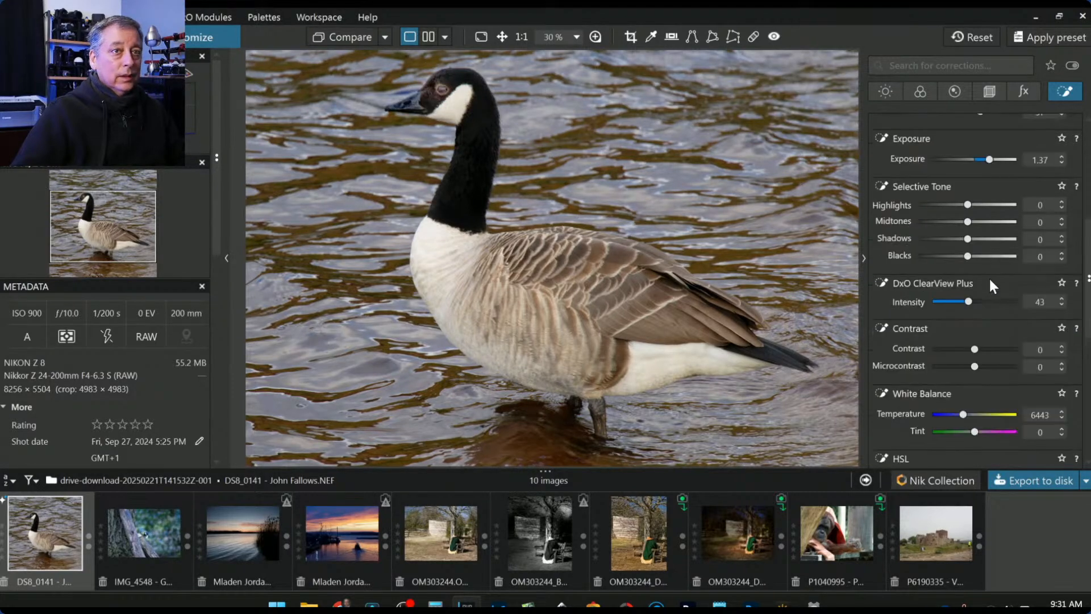
pyautogui.moveTo(990, 229); pyautogui.dragTo(983, 230)
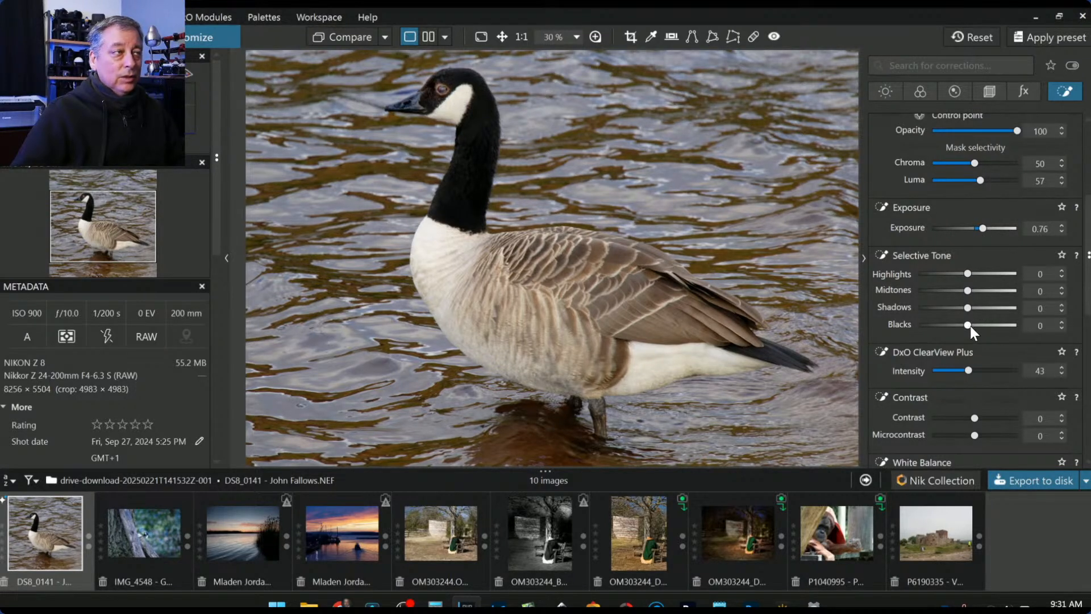
pyautogui.moveTo(970, 325); pyautogui.dragTo(970, 326)
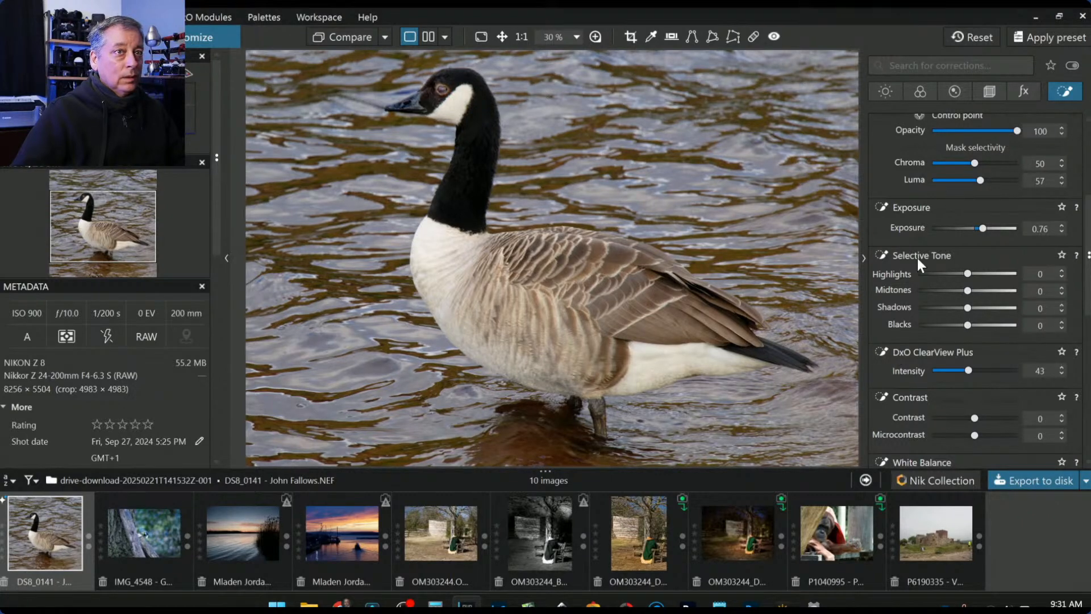
pyautogui.scroll(3, 912, 262)
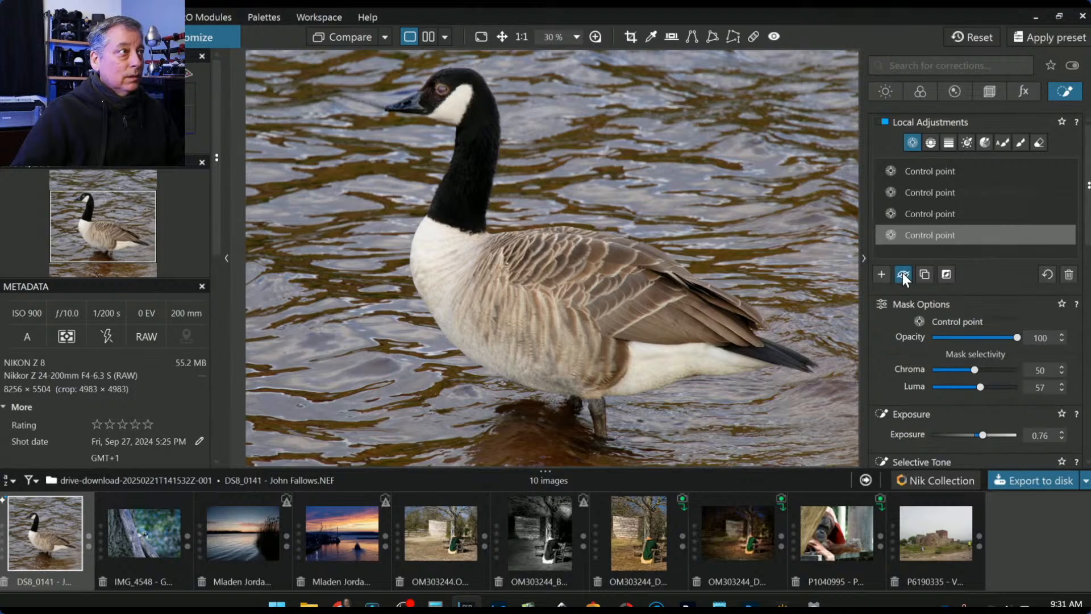
pyautogui.click(903, 274)
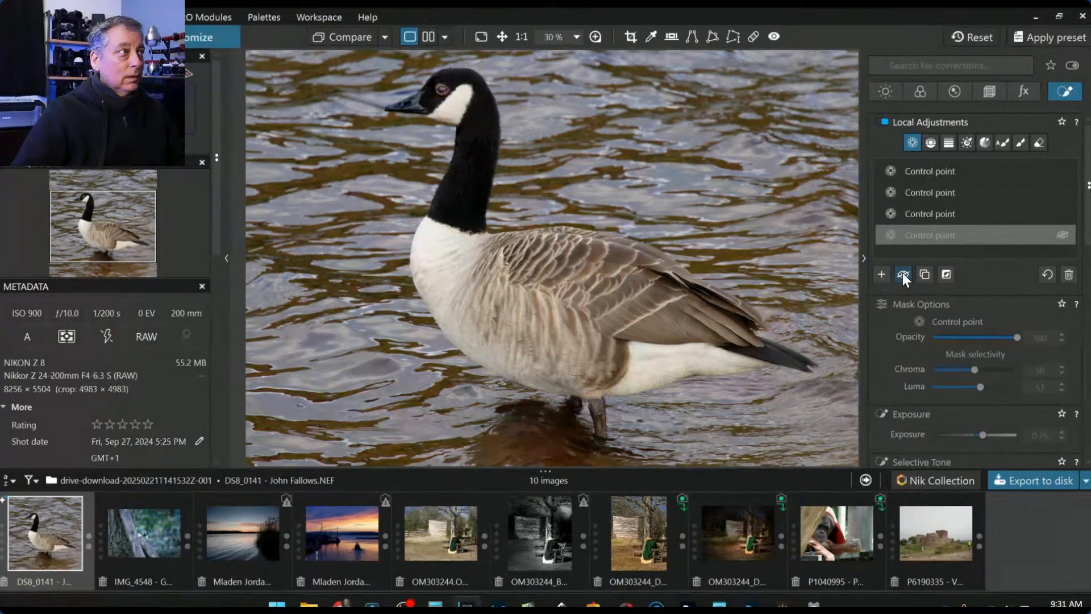
pyautogui.click(902, 274)
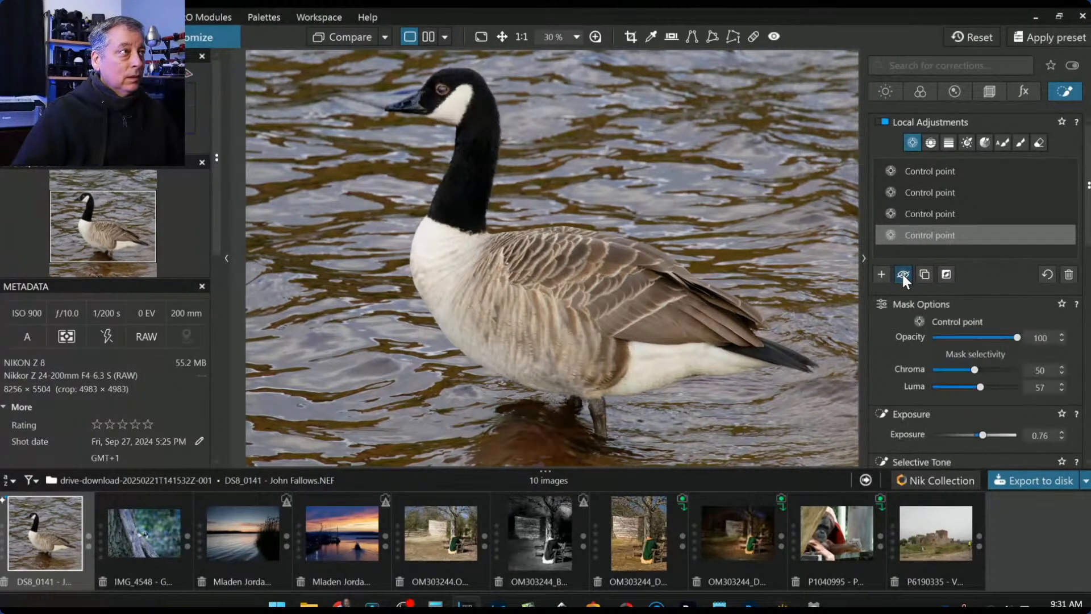
pyautogui.scroll(-3, 936, 347)
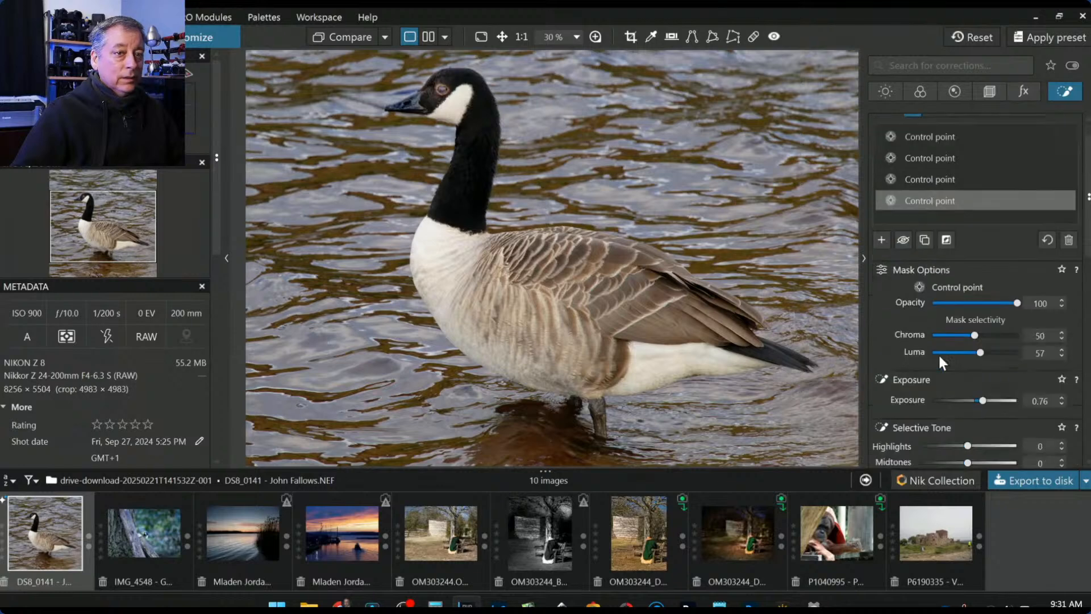
pyautogui.moveTo(983, 332); pyautogui.dragTo(980, 332)
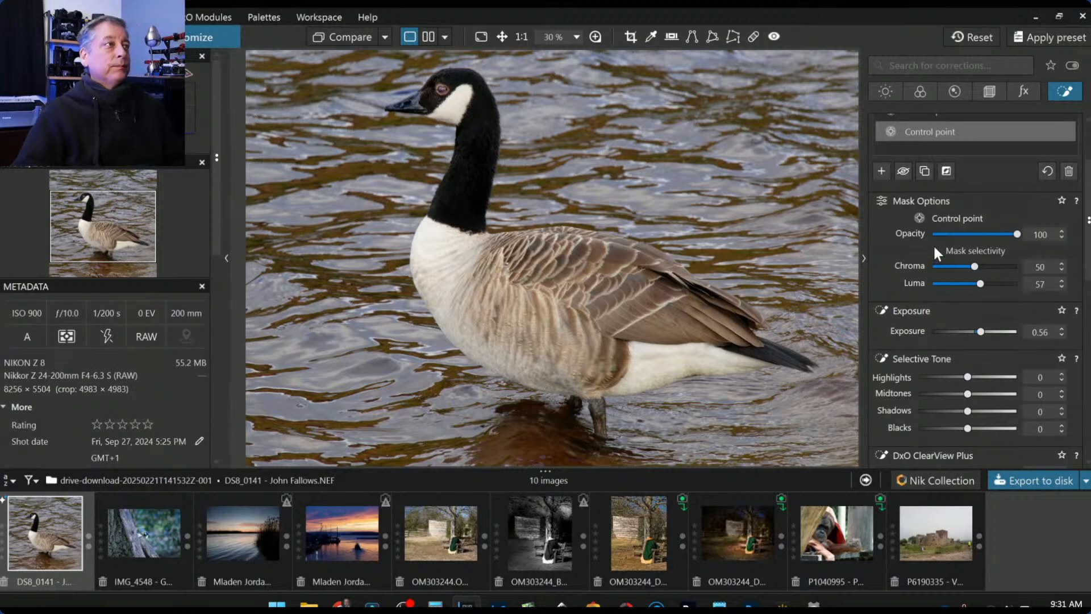
# - Select the eye control point and set its Shadows to 44 and Blacks to -24
pyautogui.scroll(4, 453, 98)
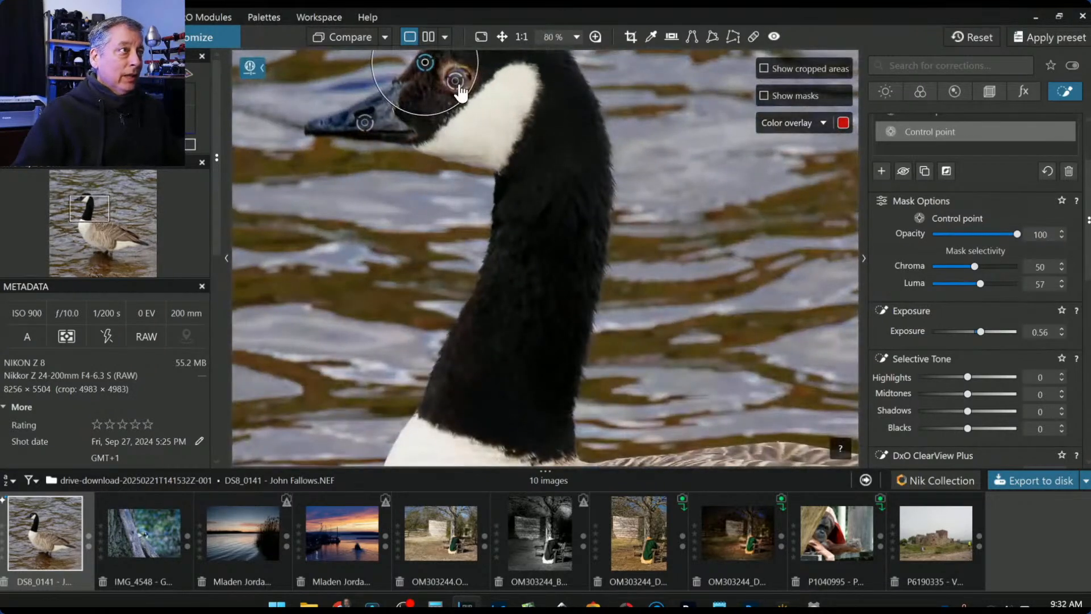
pyautogui.click(458, 84)
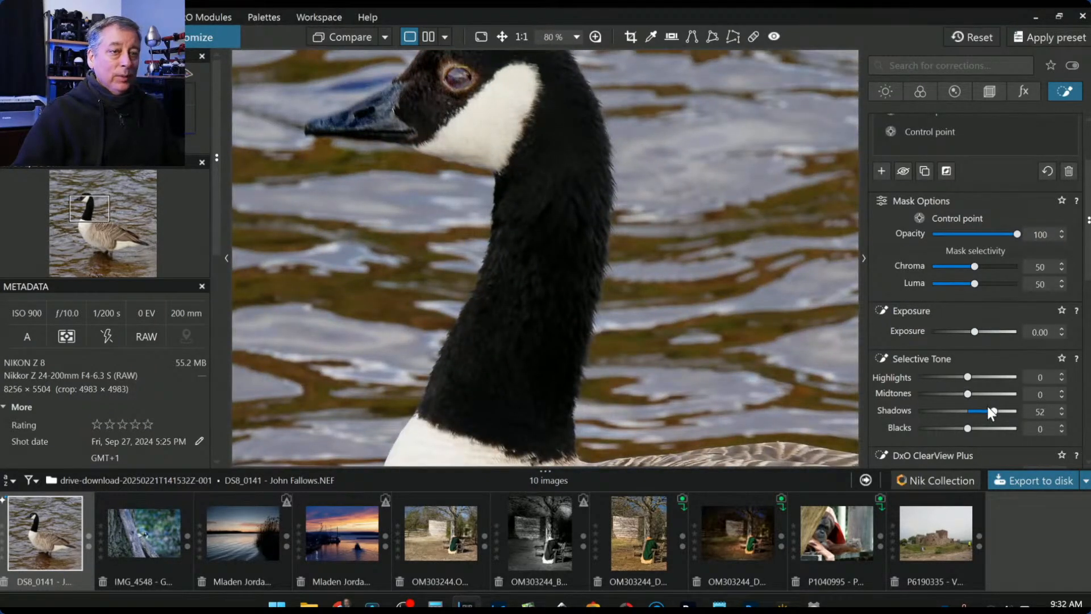
pyautogui.scroll(-1, 987, 407)
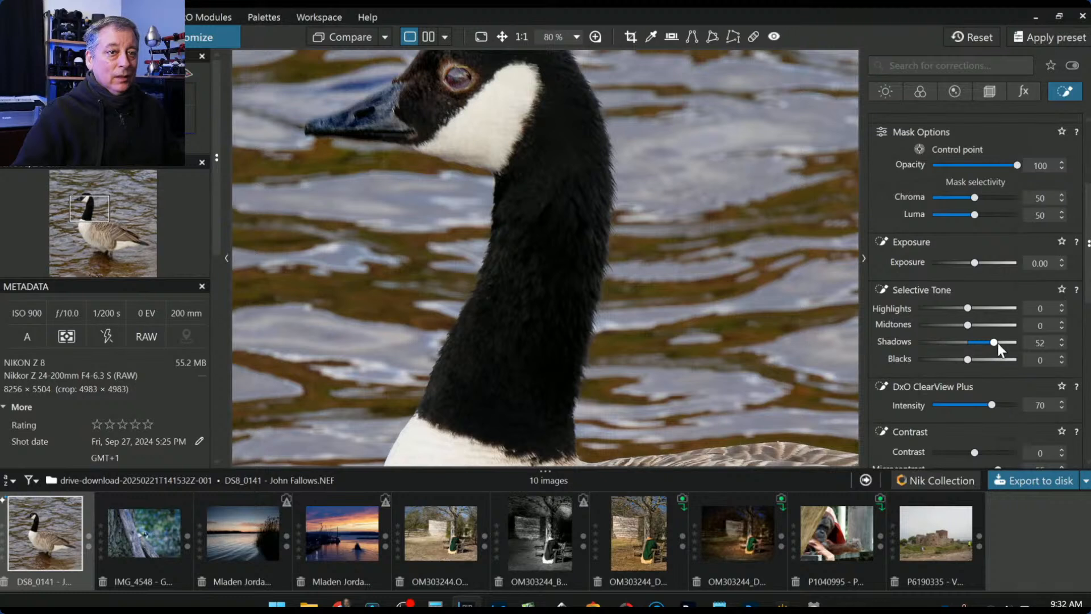
pyautogui.moveTo(997, 342); pyautogui.dragTo(956, 360)
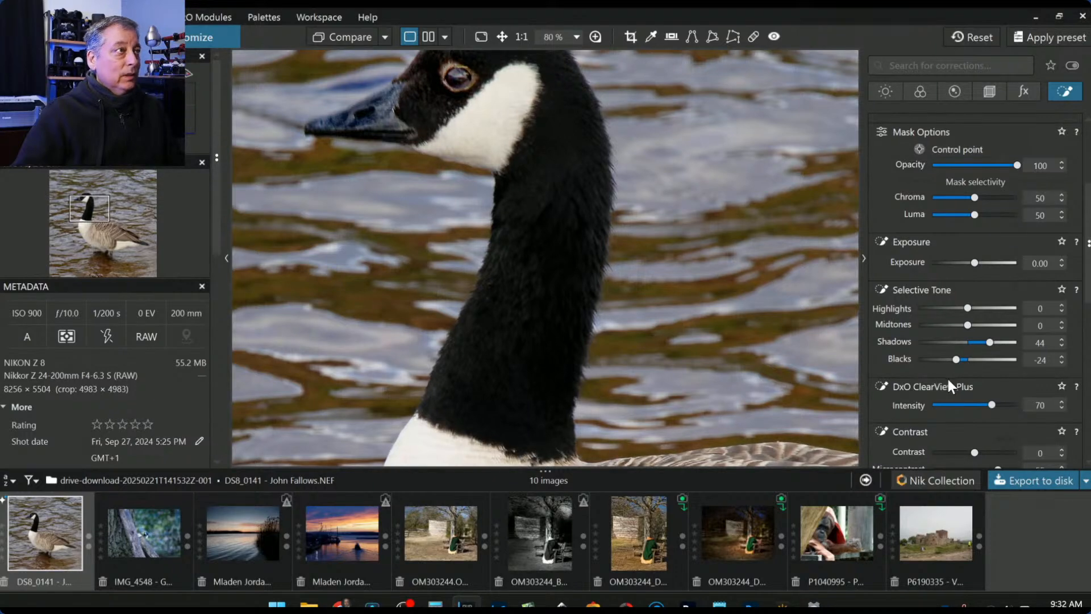
pyautogui.scroll(-2, 688, 330)
pyautogui.press('Escape')
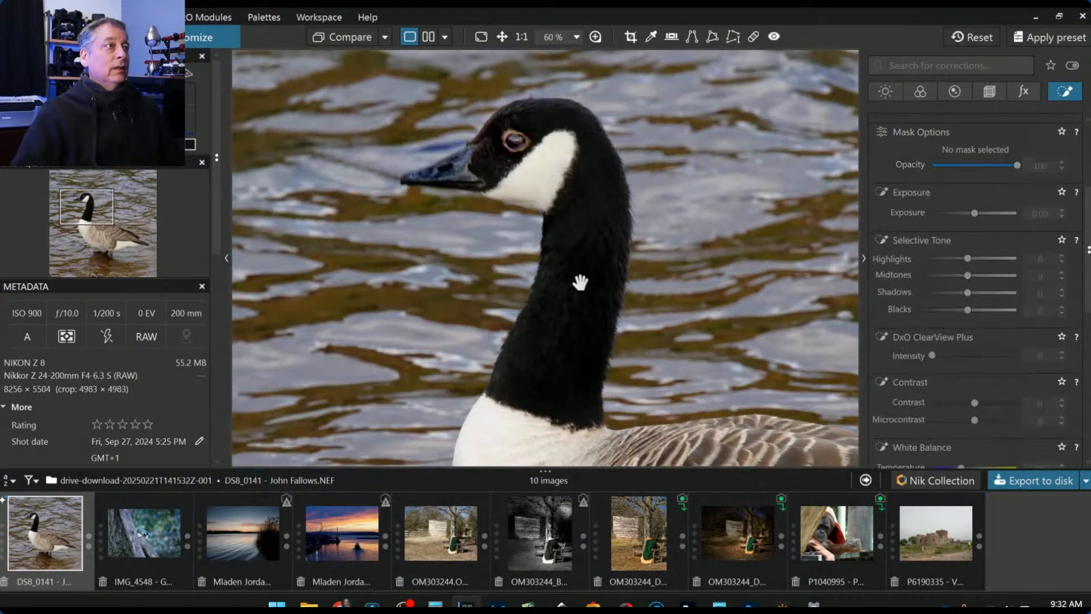
pyautogui.scroll(-5, 645, 301)
pyautogui.scroll(-2, 645, 300)
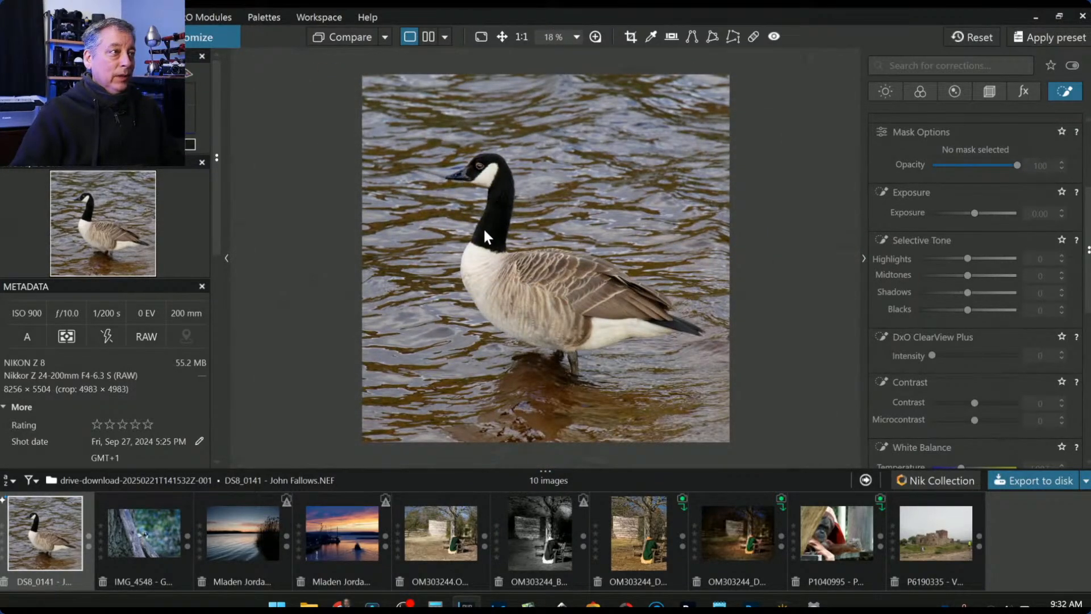
pyautogui.click(350, 38)
pyautogui.click(349, 38)
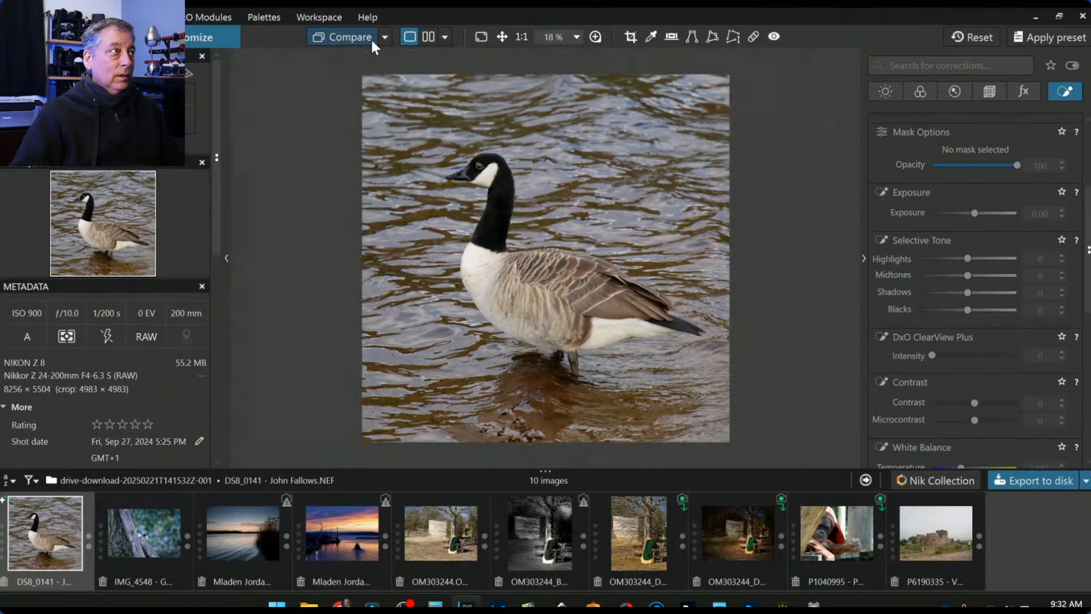
pyautogui.click(383, 38)
pyautogui.click(410, 87)
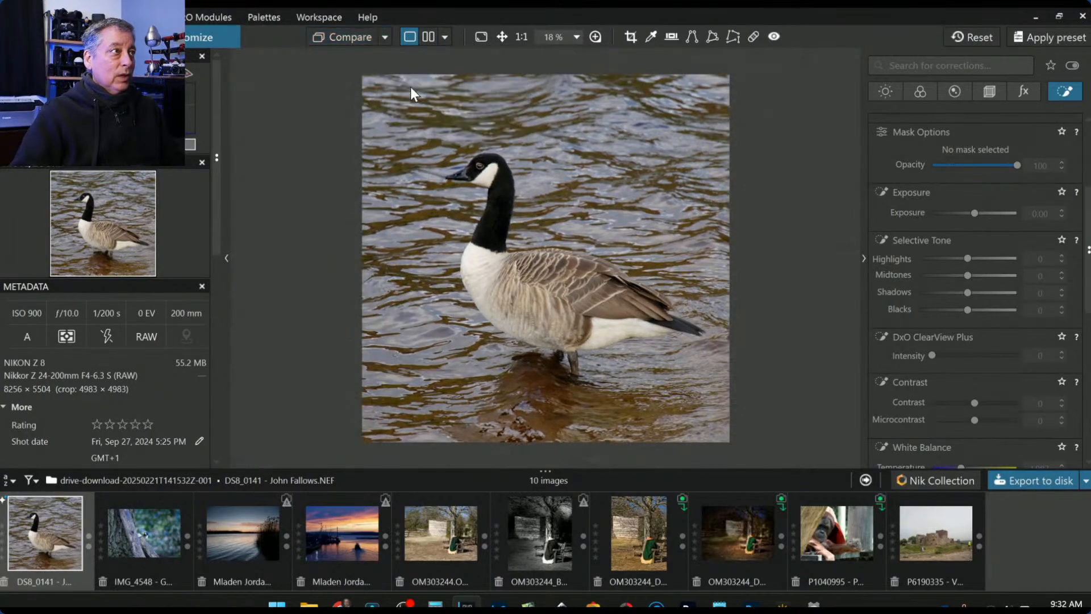
pyautogui.click(341, 35)
pyautogui.click(341, 35)
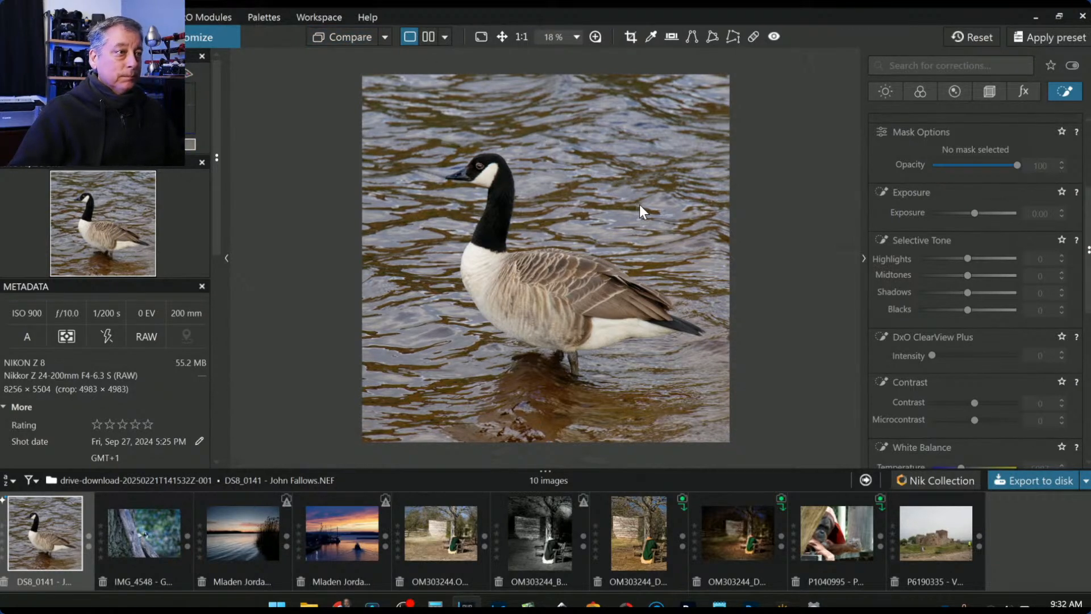
pyautogui.scroll(5, 966, 215)
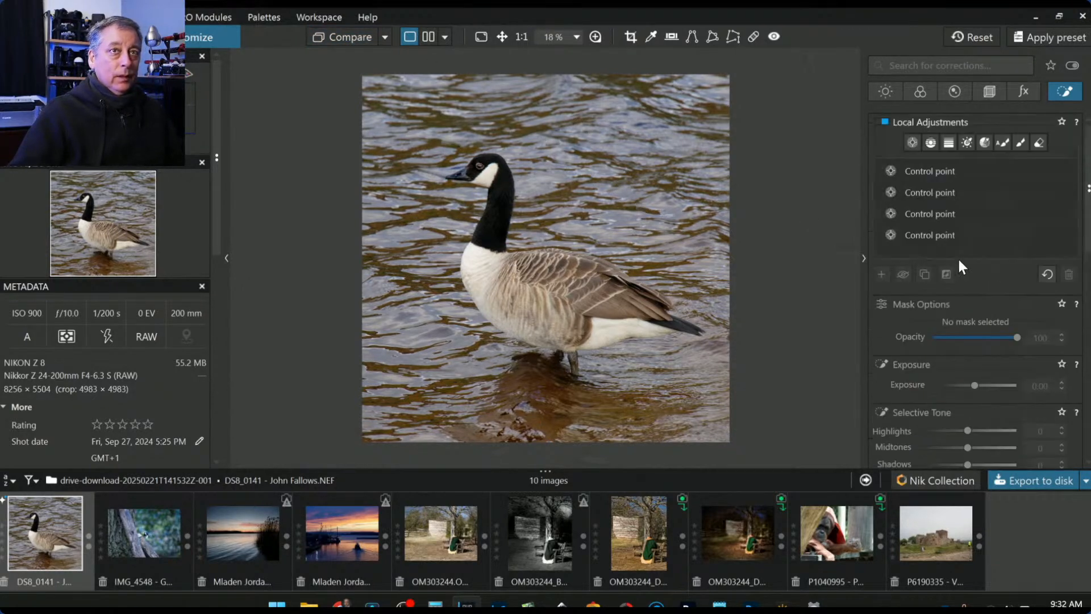
# - Add a wide control point on the goose's wing with Shadows -38 and Highlights -51
pyautogui.click(913, 143)
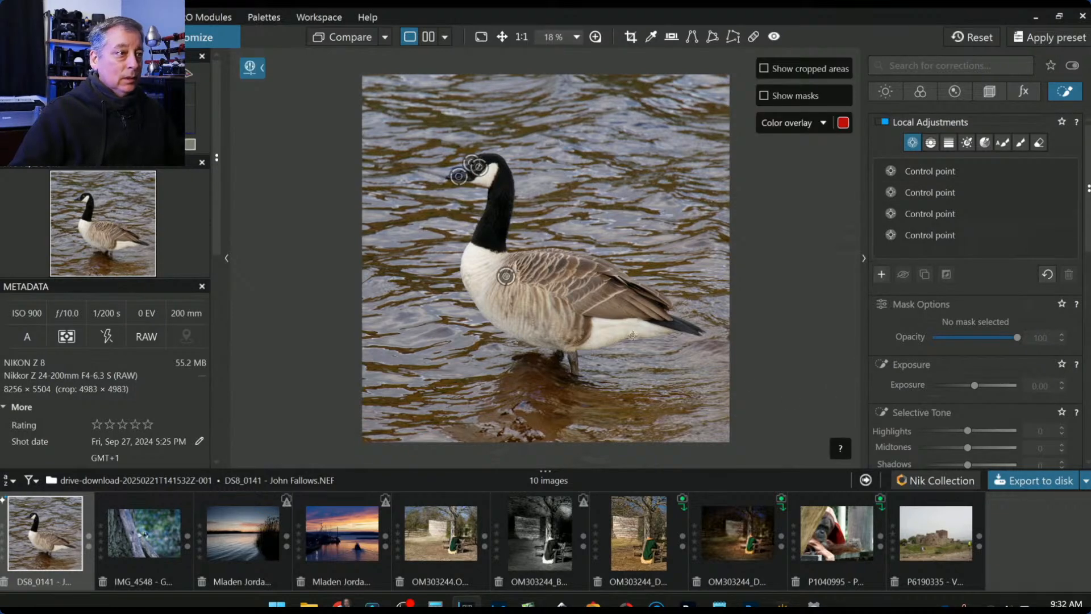
pyautogui.click(615, 309)
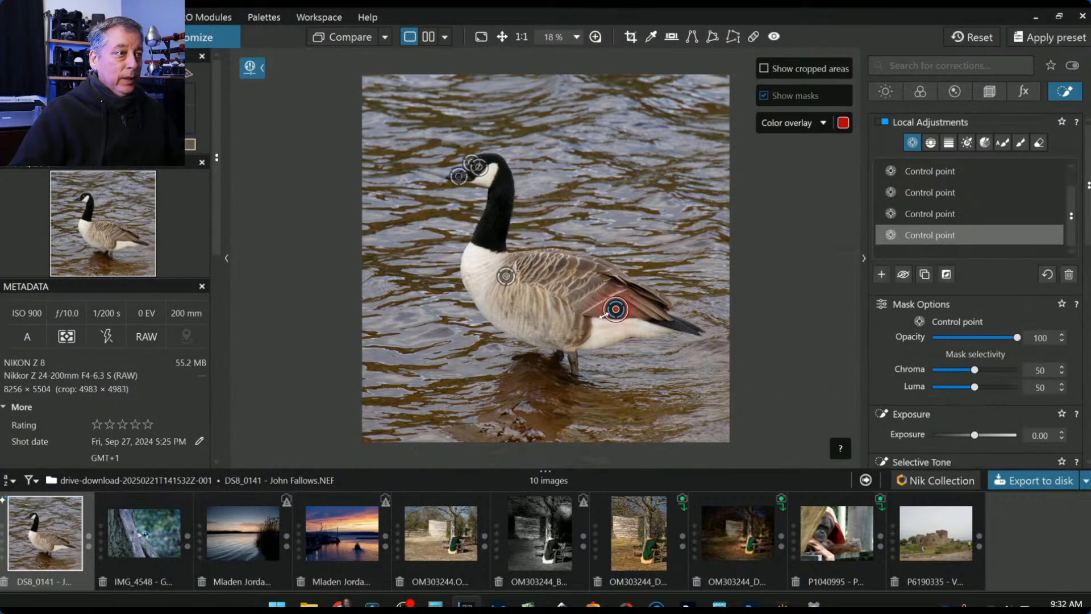
pyautogui.moveTo(608, 316); pyautogui.dragTo(527, 289)
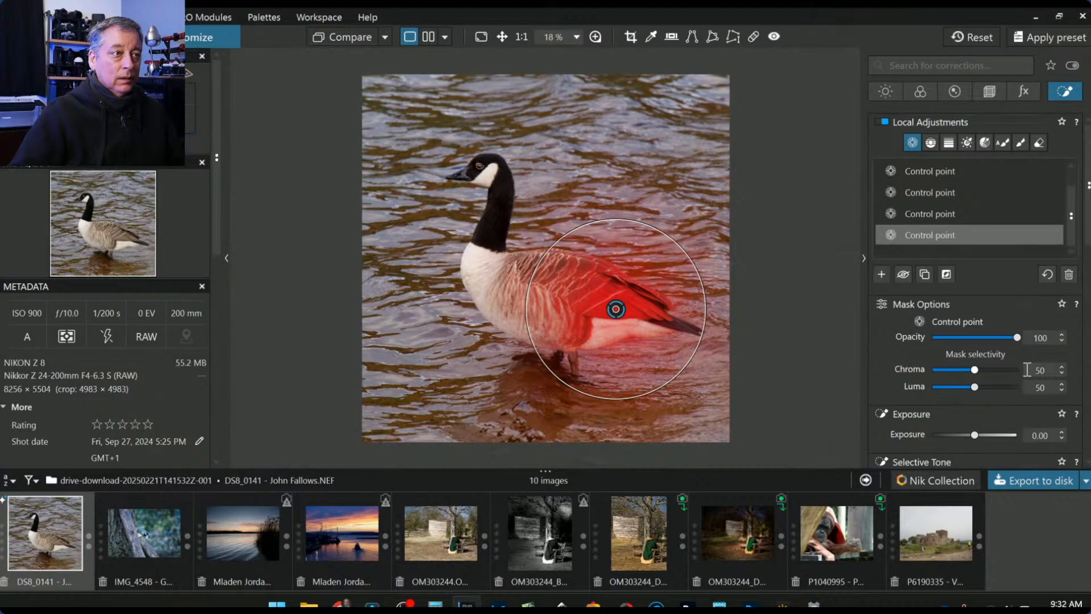
pyautogui.scroll(-4, 994, 388)
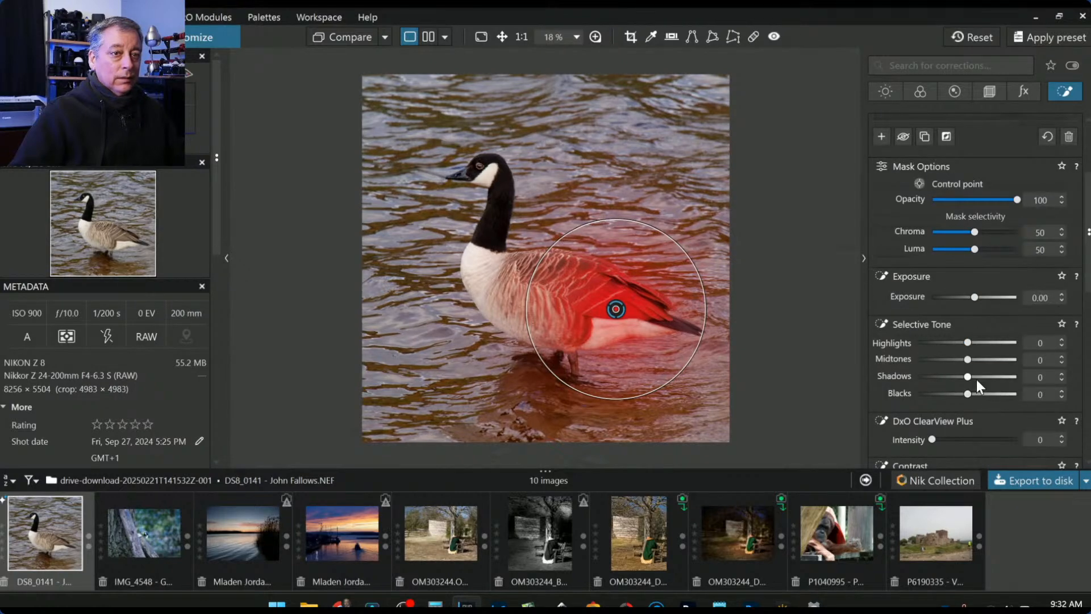
pyautogui.moveTo(966, 376); pyautogui.dragTo(948, 376)
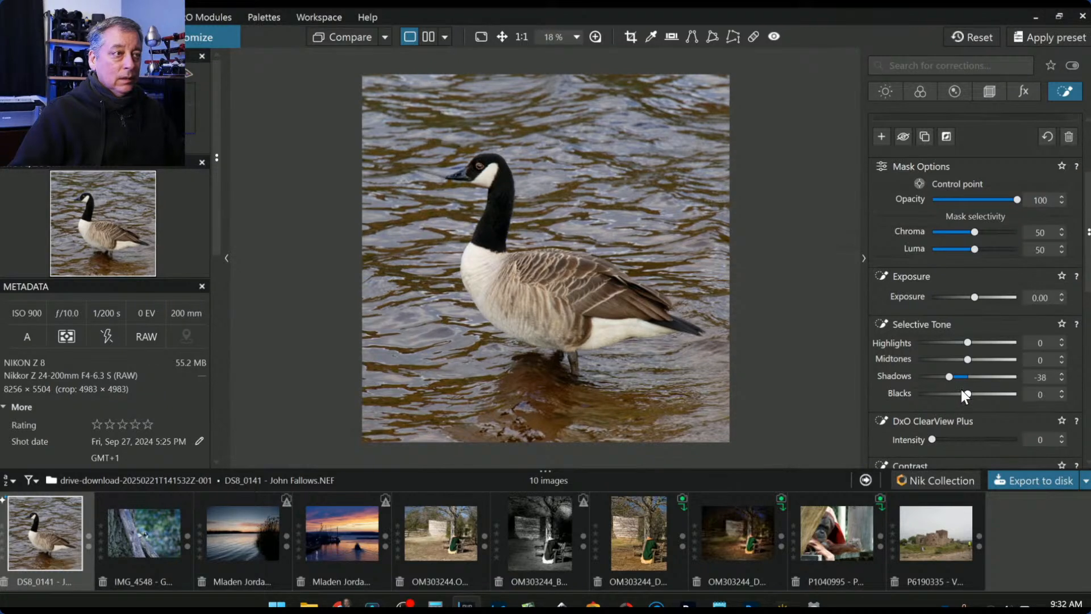
pyautogui.moveTo(965, 345); pyautogui.dragTo(943, 343)
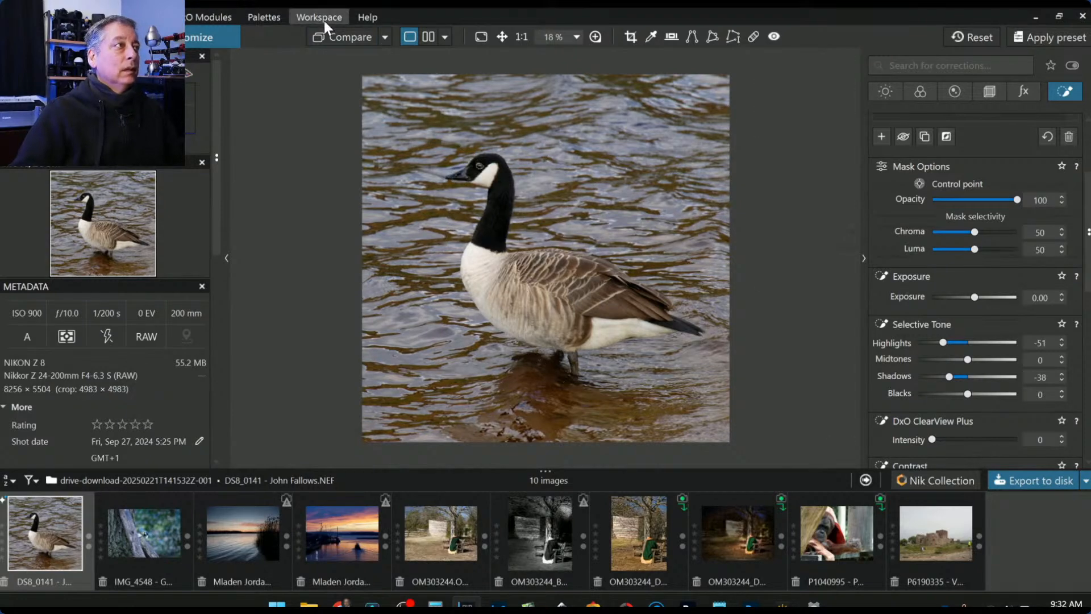
# - Compare against the uncorrected original and deselect the current control point
pyautogui.click(339, 40)
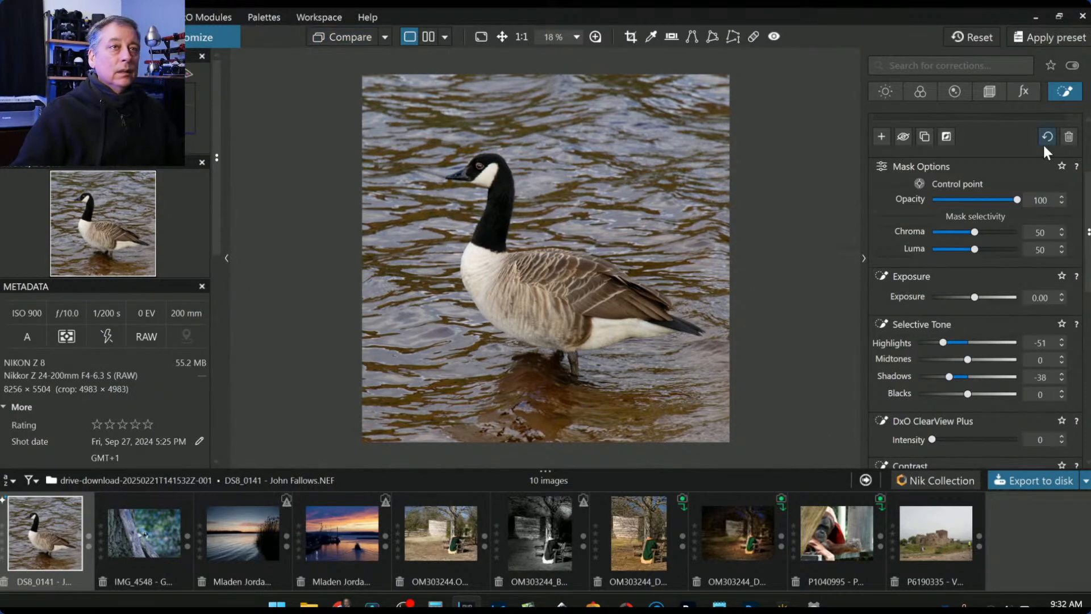
pyautogui.scroll(1, 1017, 171)
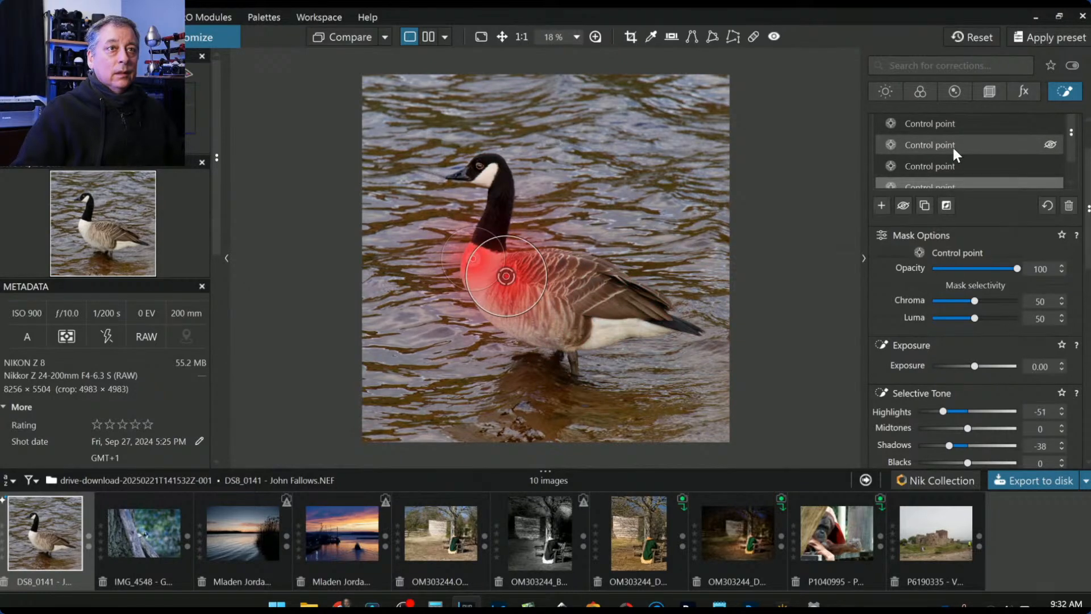
pyautogui.scroll(1, 953, 145)
pyautogui.click(918, 136)
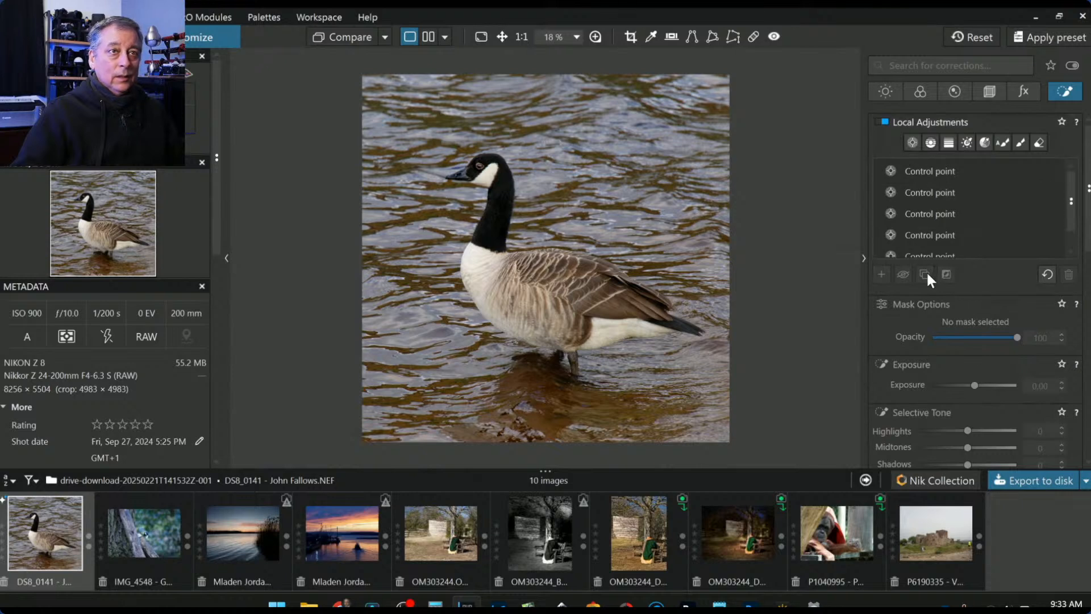
pyautogui.scroll(-1, 926, 281)
pyautogui.scroll(1, 926, 281)
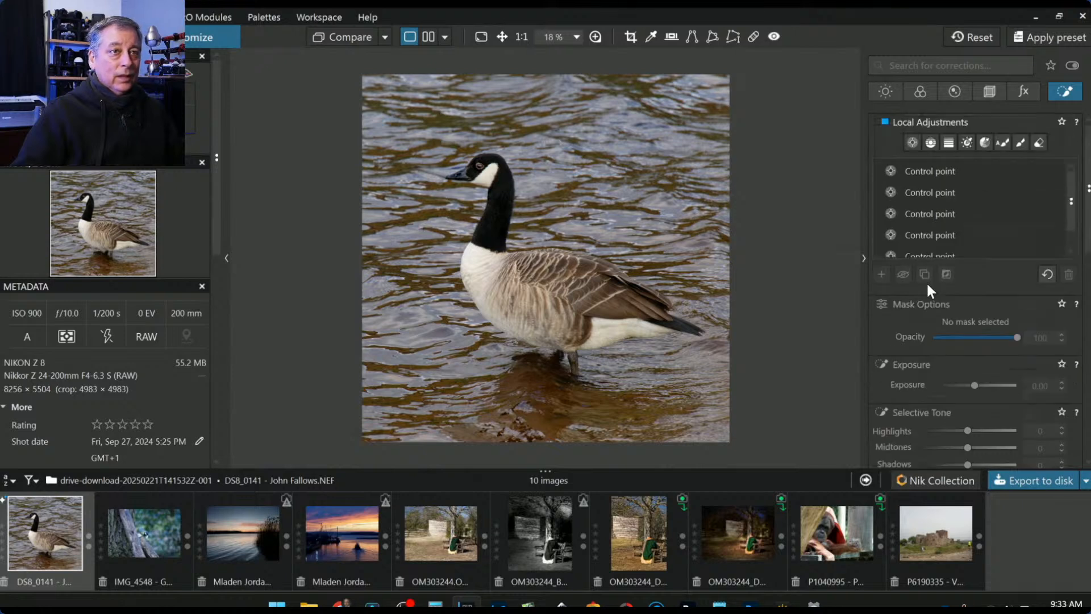
# - Add darkening control points at Exposure -1.02 on the water above, left and below the goose
pyautogui.click(911, 143)
pyautogui.click(630, 123)
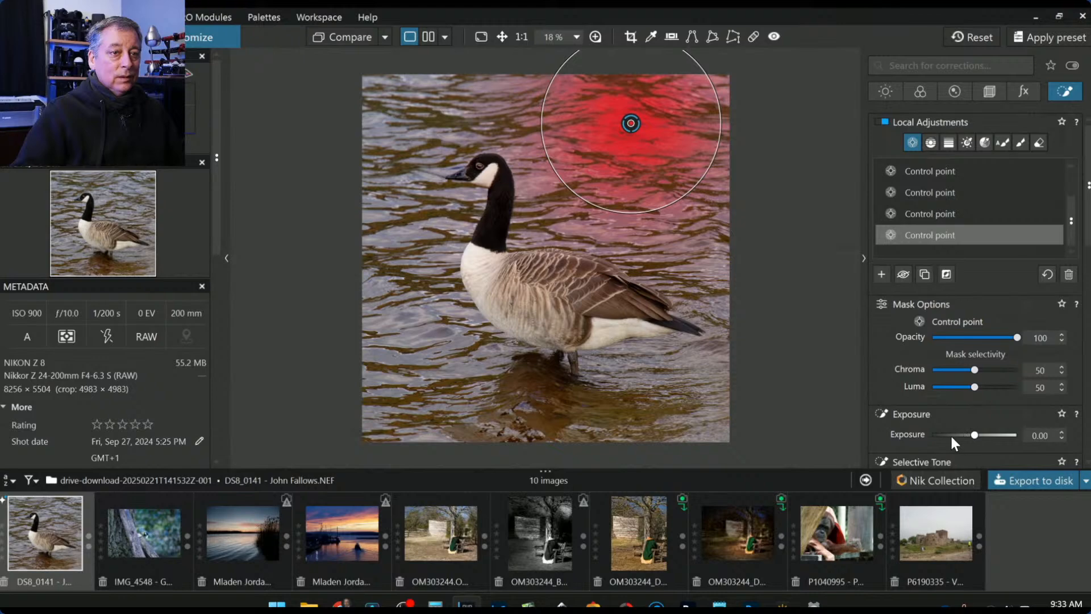
pyautogui.moveTo(952, 436); pyautogui.dragTo(964, 437)
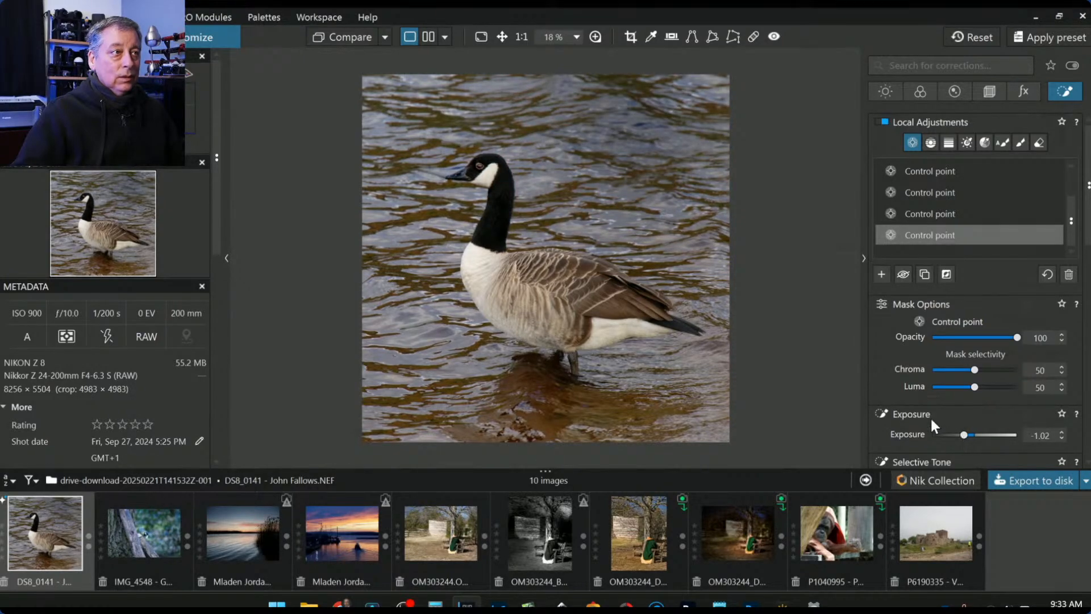
pyautogui.click(694, 158)
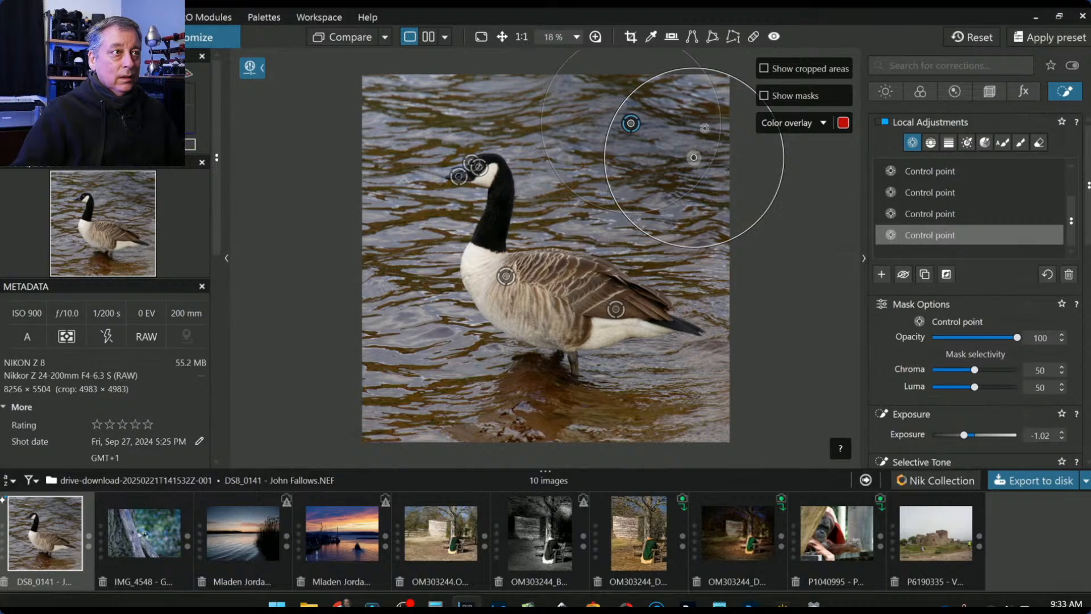
pyautogui.click(388, 86)
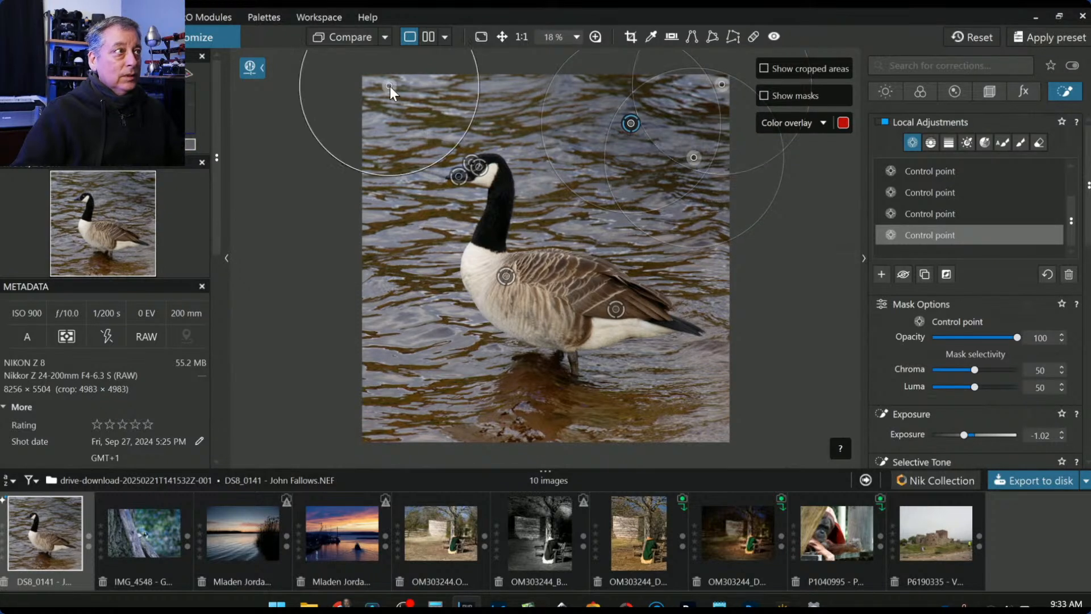
pyautogui.click(384, 327)
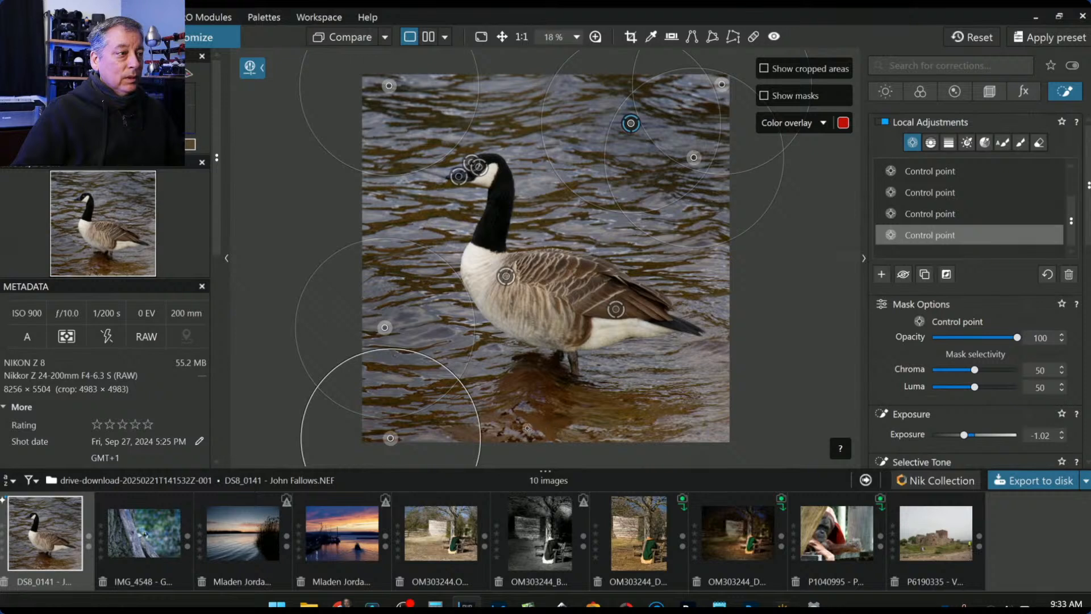
pyautogui.click(481, 401)
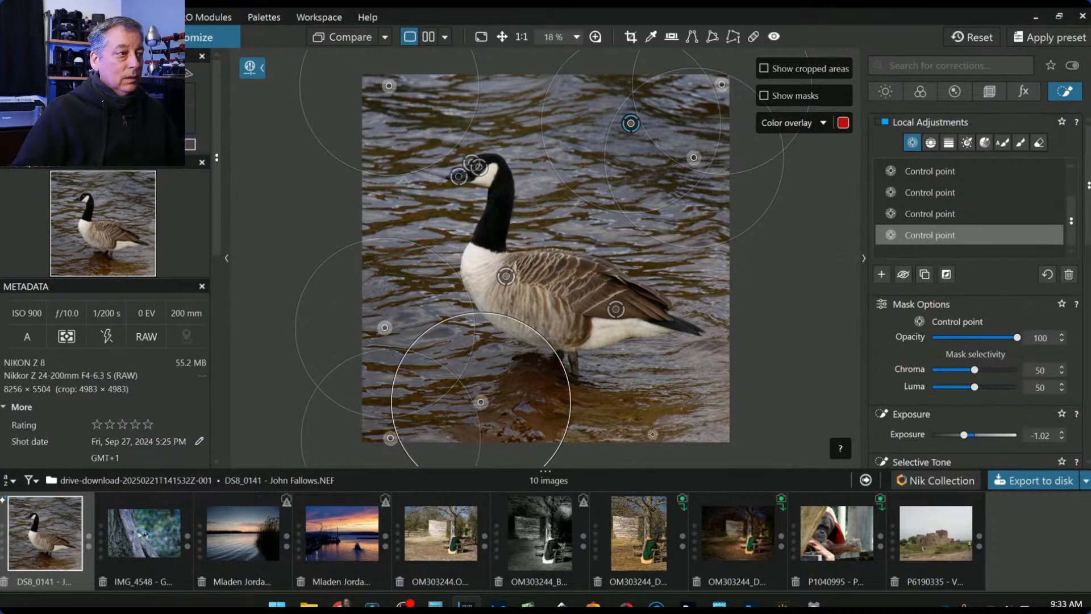
# - Add more darkening points along the right water and above the head, shrinking those near the goose
pyautogui.click(640, 427)
pyautogui.click(703, 422)
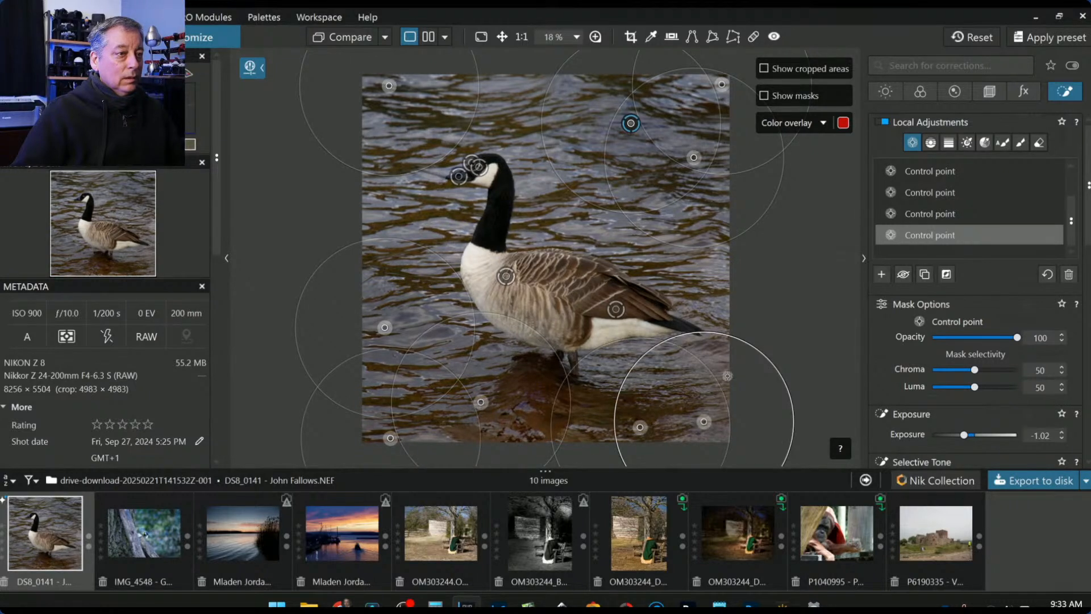
pyautogui.click(719, 362)
pyautogui.click(722, 293)
pyautogui.click(723, 253)
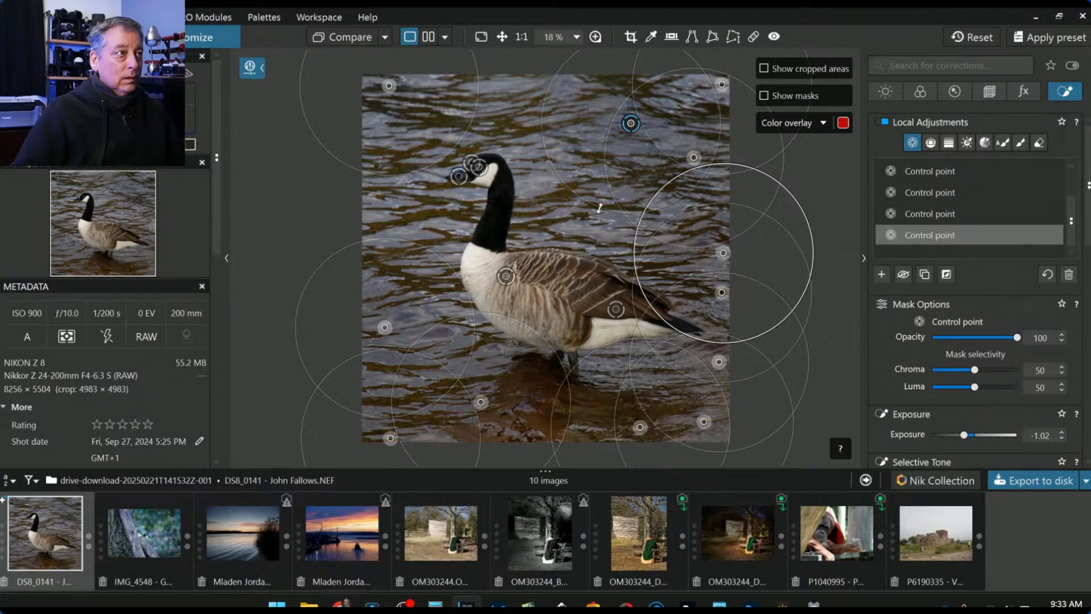
pyautogui.click(523, 84)
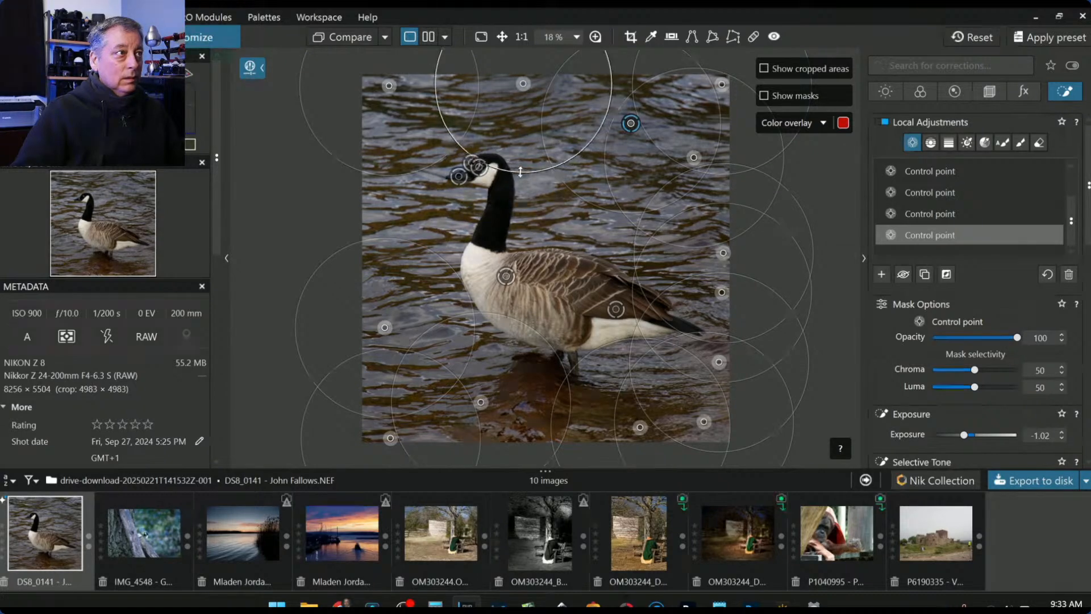
pyautogui.moveTo(523, 175); pyautogui.dragTo(530, 135)
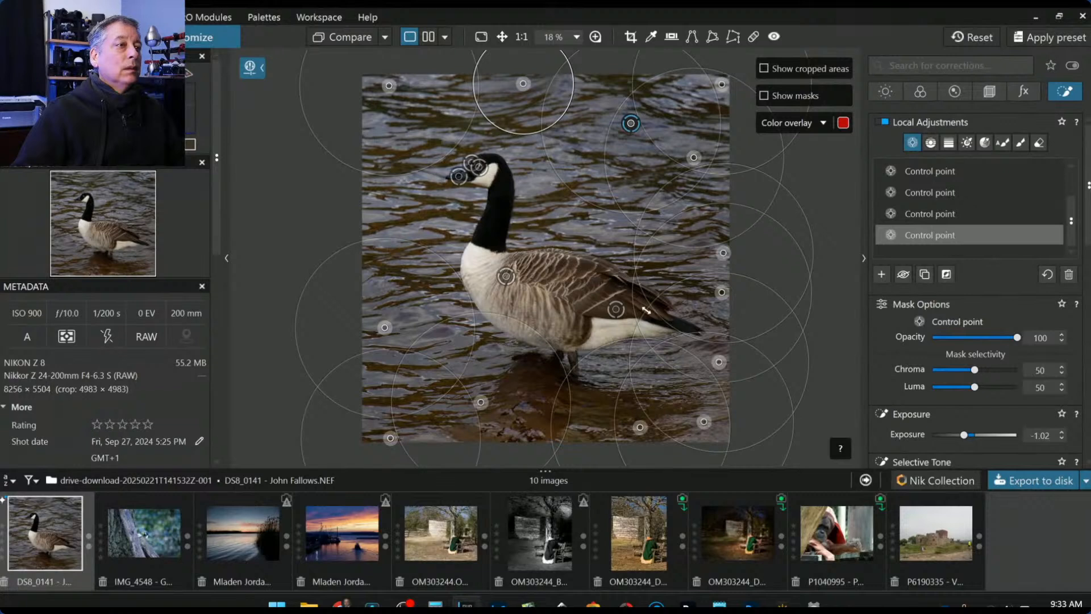
pyautogui.moveTo(646, 310); pyautogui.dragTo(666, 258)
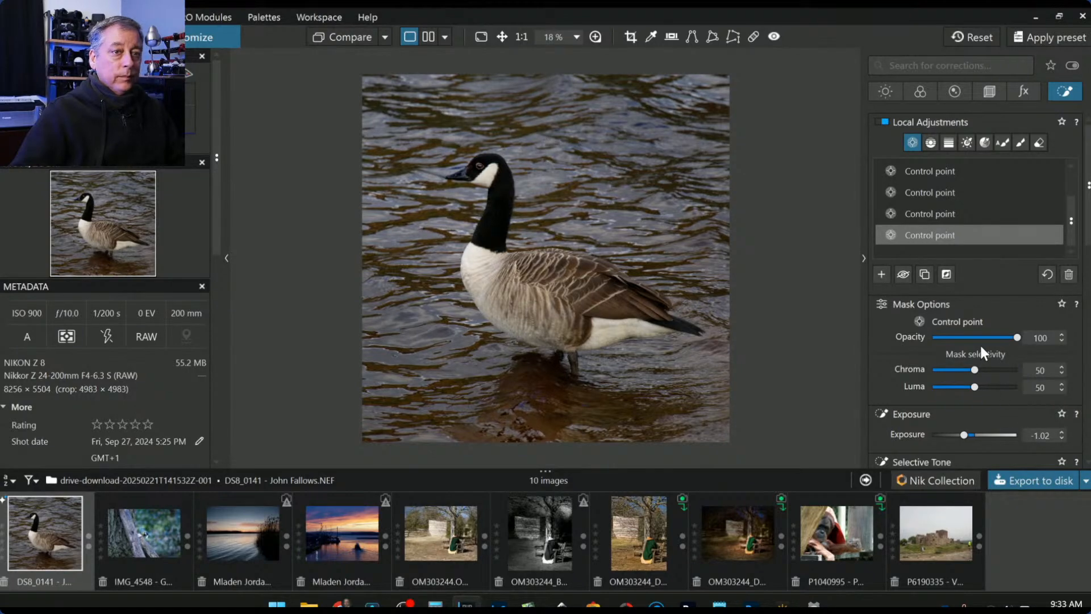
pyautogui.scroll(-2, 980, 345)
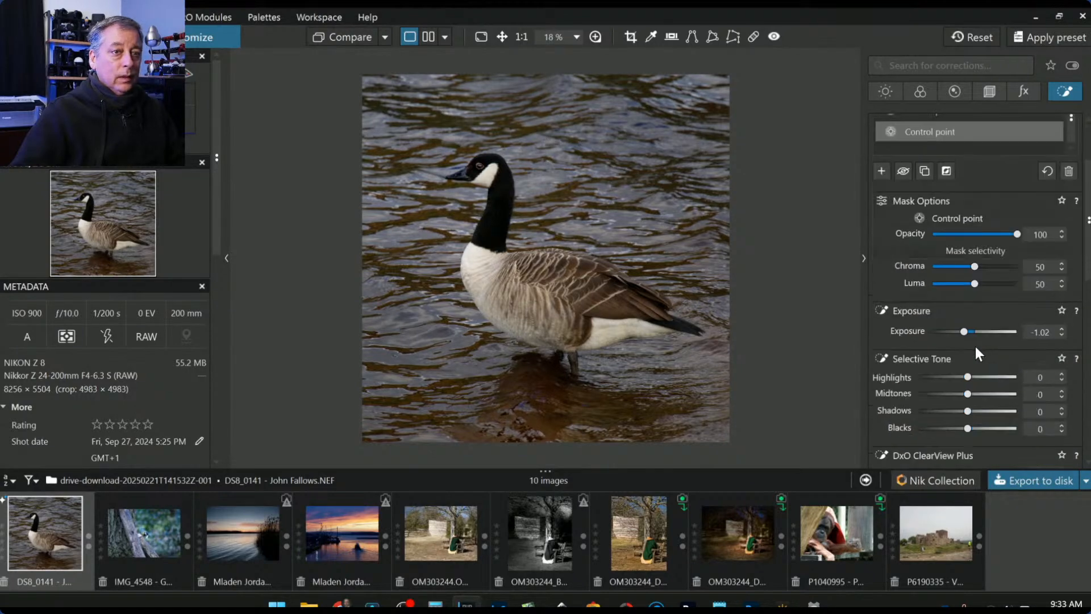
# - Set the background points' Selective Tone Highlights to -67 and check it against the original
pyautogui.click(925, 377)
pyautogui.moveTo(925, 376); pyautogui.dragTo(929, 377)
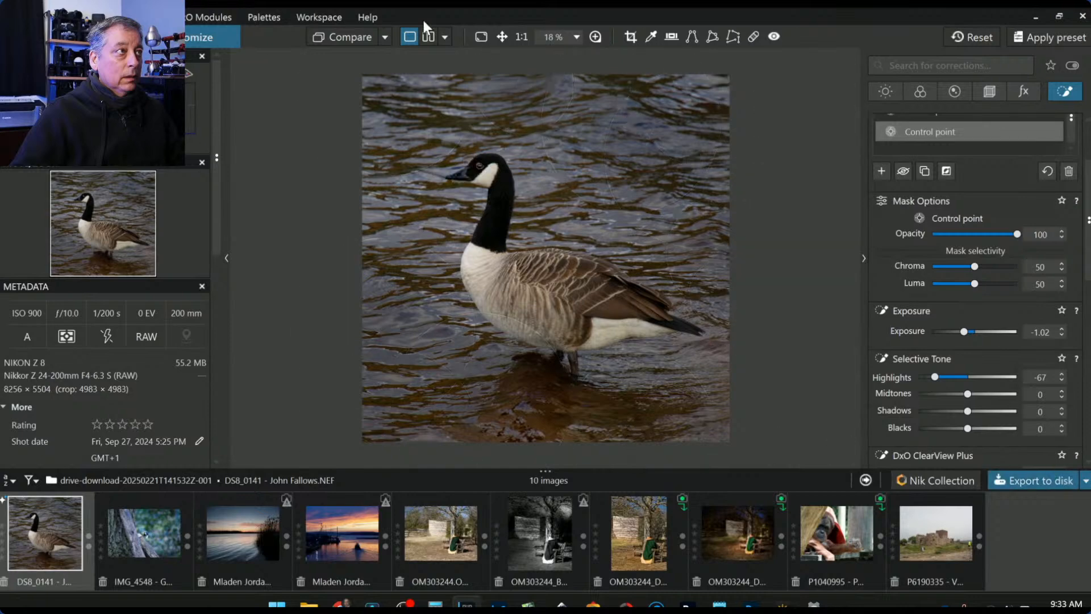
pyautogui.click(352, 38)
pyautogui.click(353, 38)
pyautogui.click(352, 38)
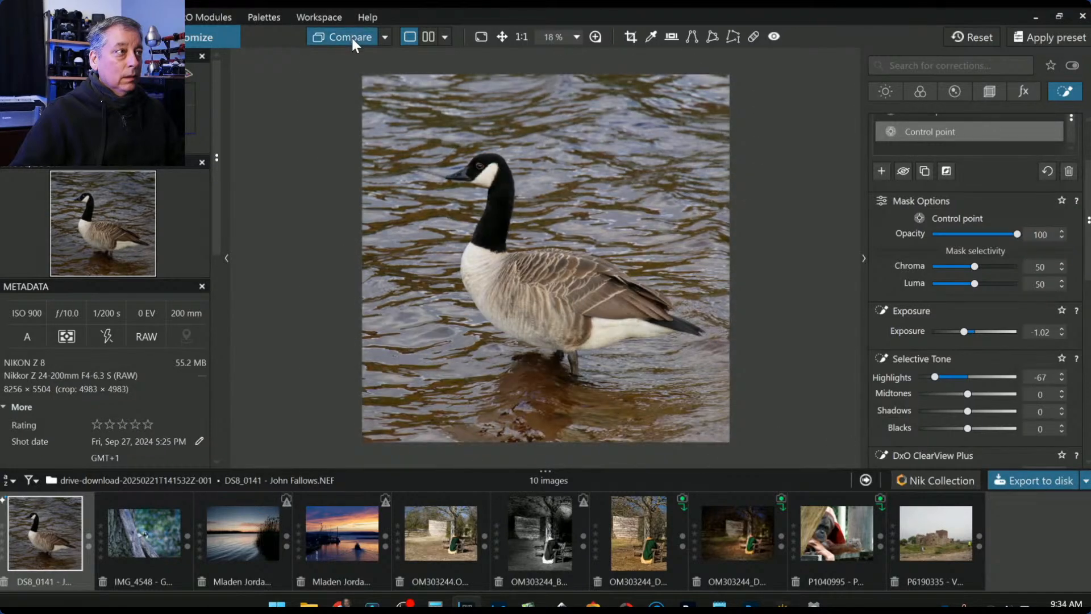
pyautogui.click(352, 39)
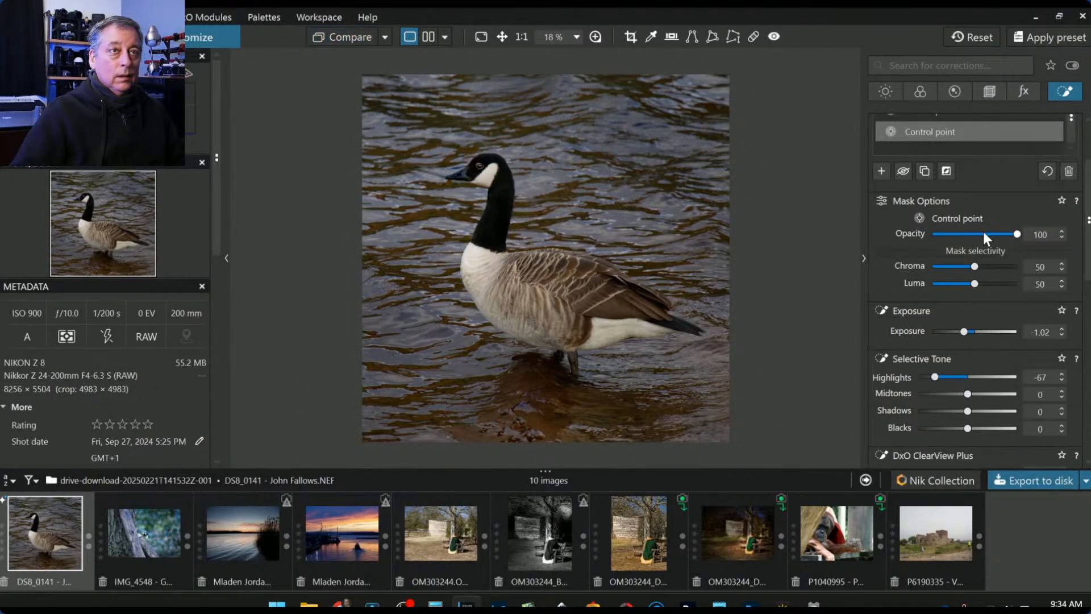
# - Raise the photo's global Exposure to 0.50 in the Light tab
pyautogui.scroll(2, 980, 233)
pyautogui.scroll(1, 970, 243)
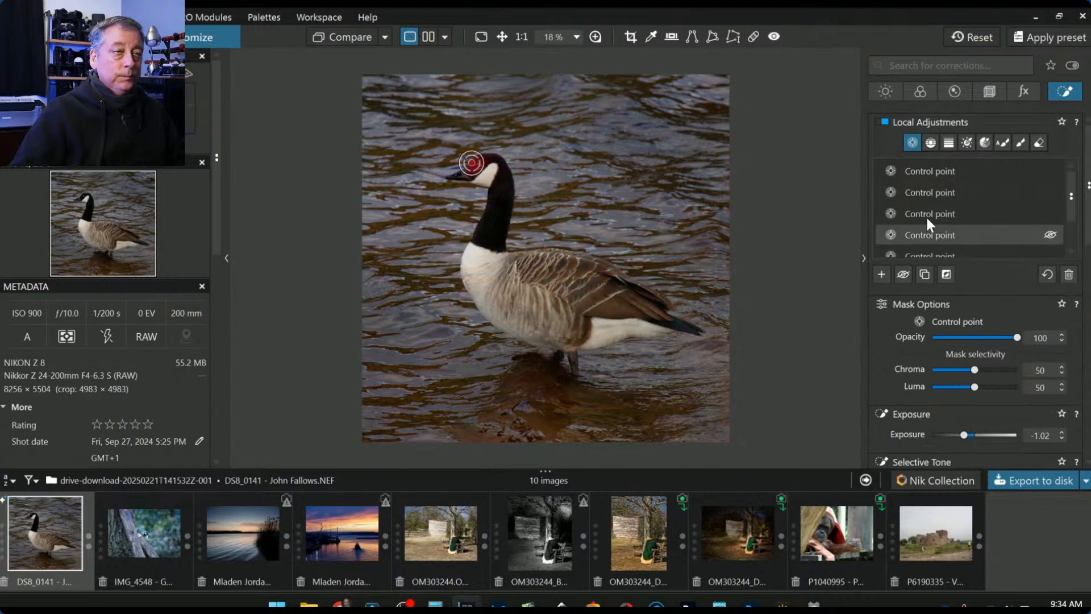
pyautogui.click(886, 92)
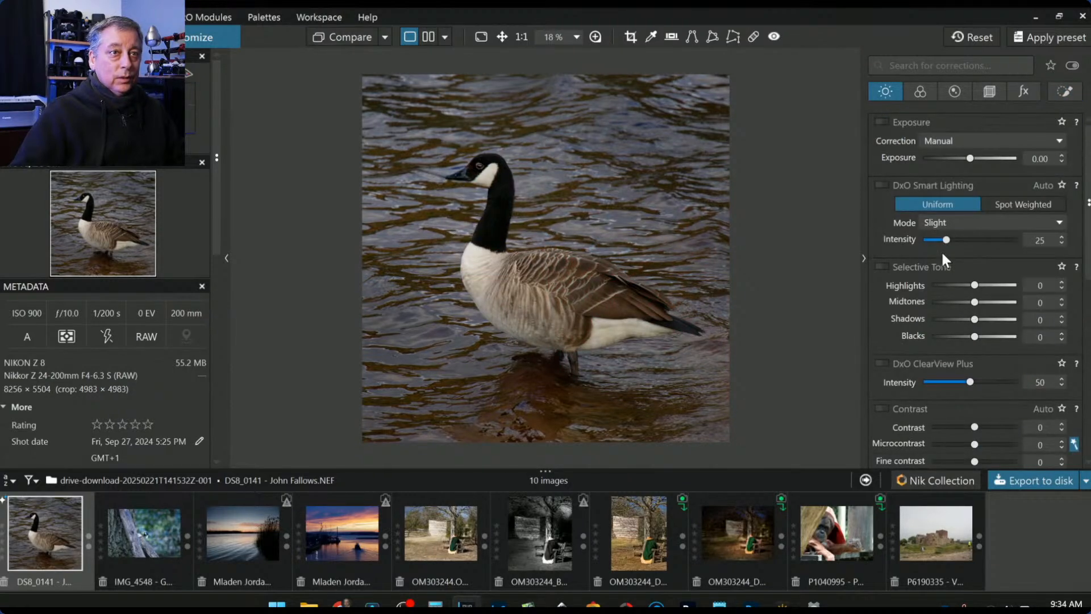
pyautogui.moveTo(970, 158); pyautogui.dragTo(970, 159)
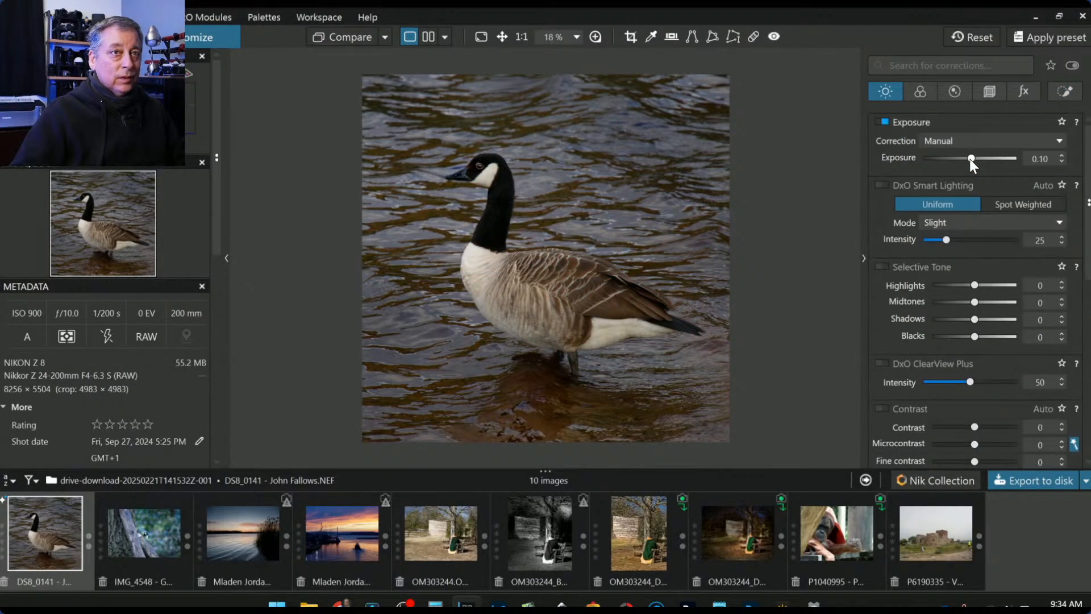
pyautogui.scroll(1, 970, 158)
pyautogui.scroll(1, 968, 158)
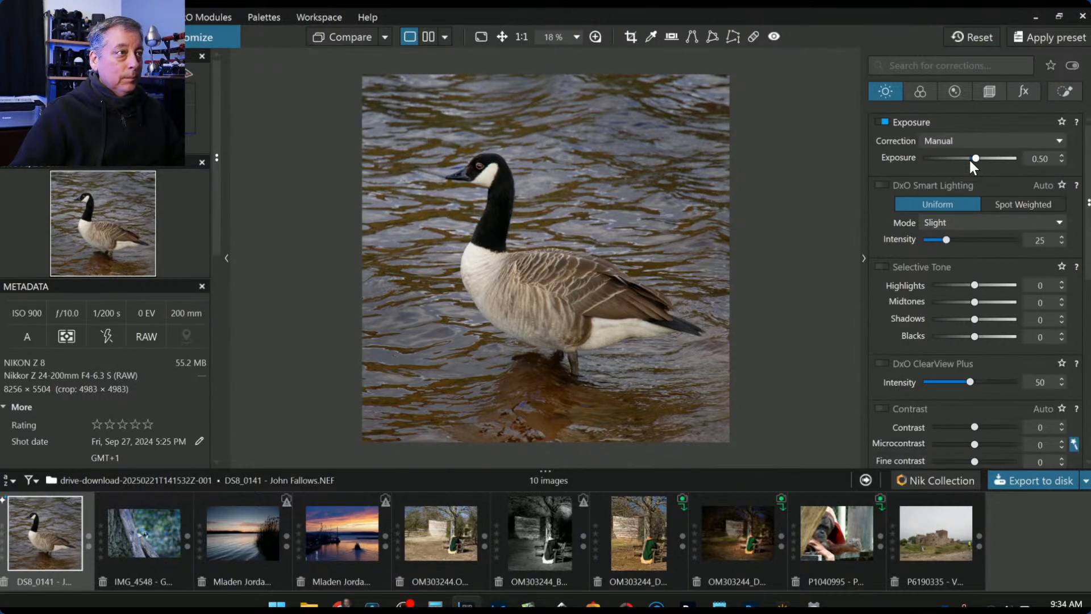
pyautogui.click(1069, 92)
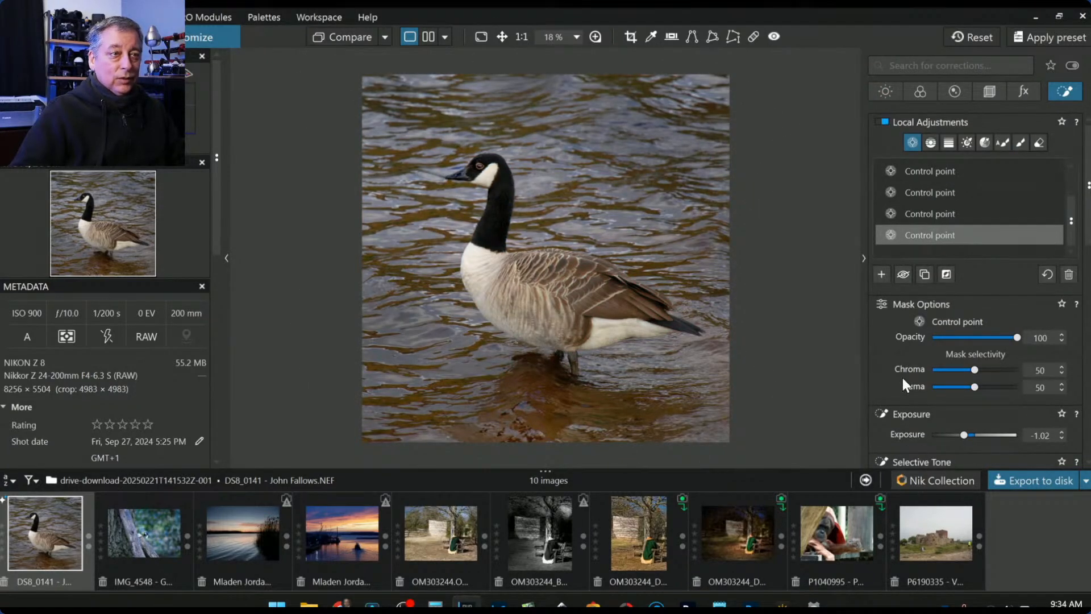
# - Switch the local HSL to the All channel and desaturate the background water
pyautogui.scroll(-2, 902, 378)
pyautogui.scroll(-3, 902, 376)
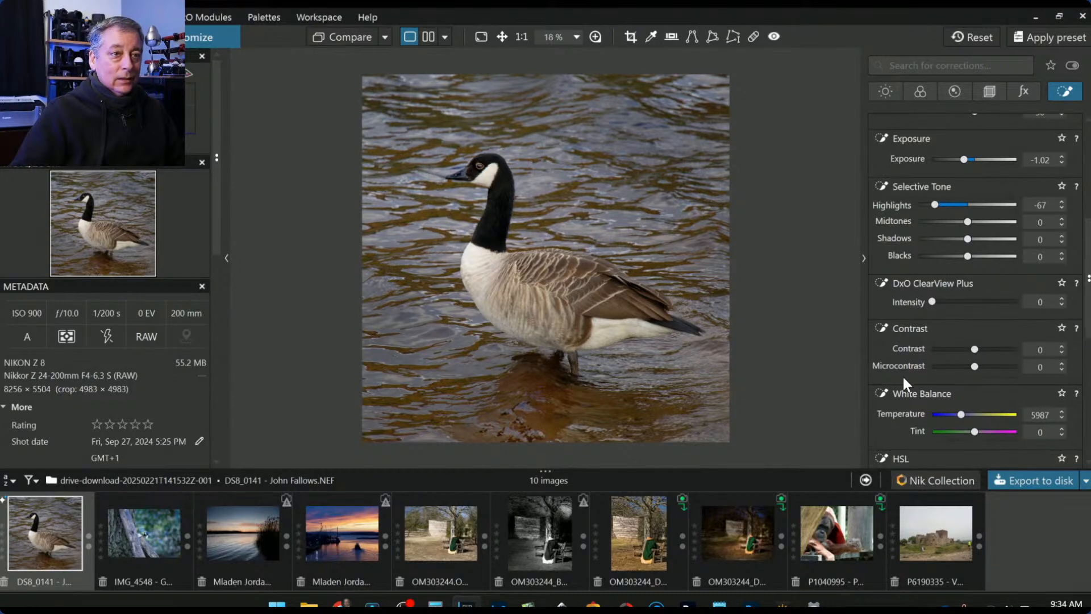
pyautogui.scroll(-3, 901, 374)
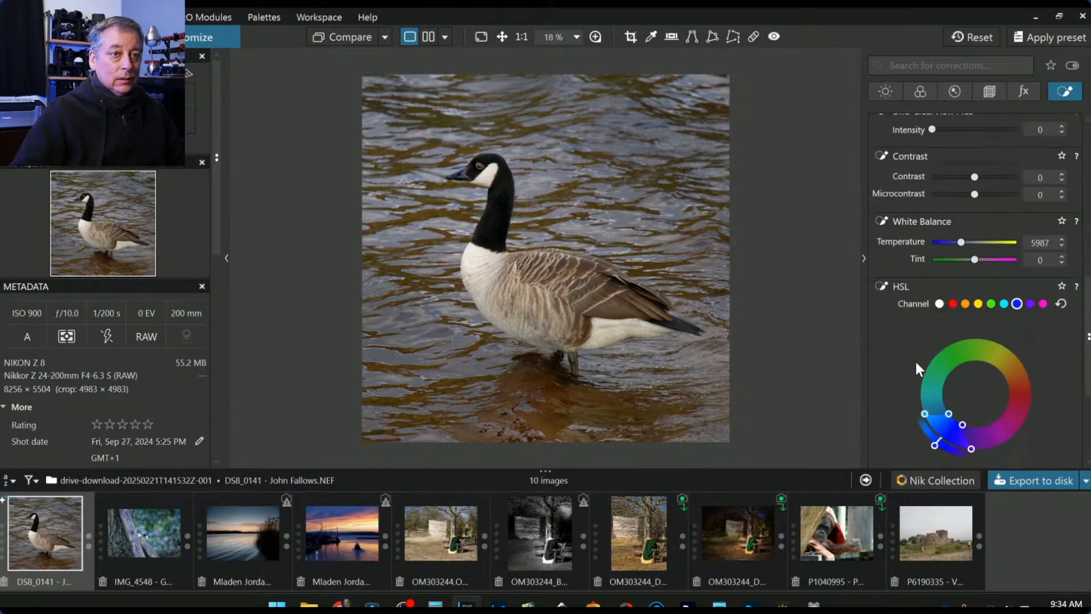
pyautogui.click(940, 302)
pyautogui.scroll(-3, 902, 349)
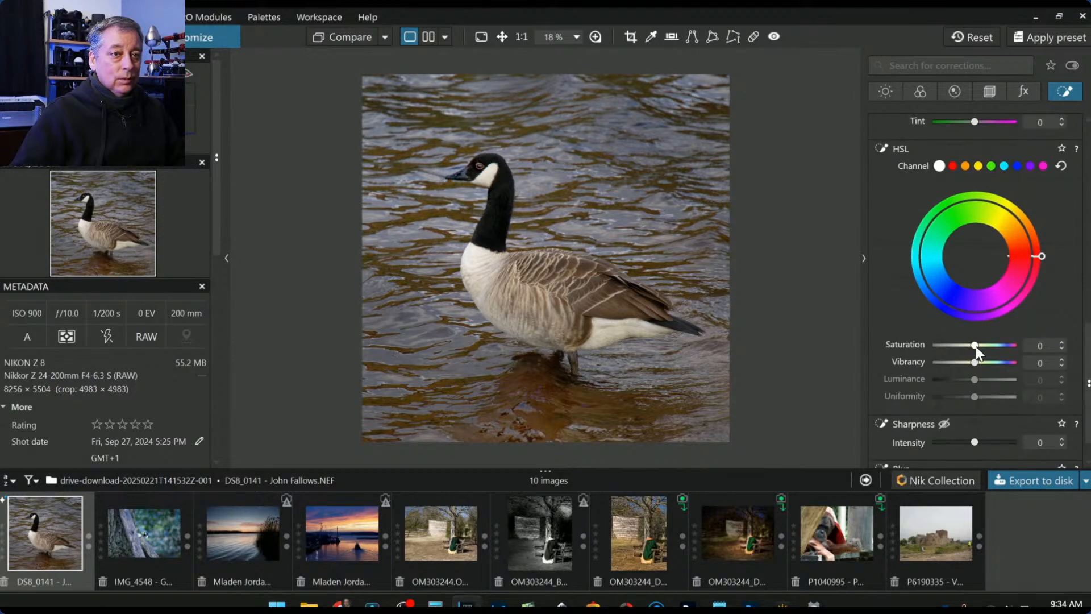
pyautogui.moveTo(975, 346); pyautogui.dragTo(952, 346)
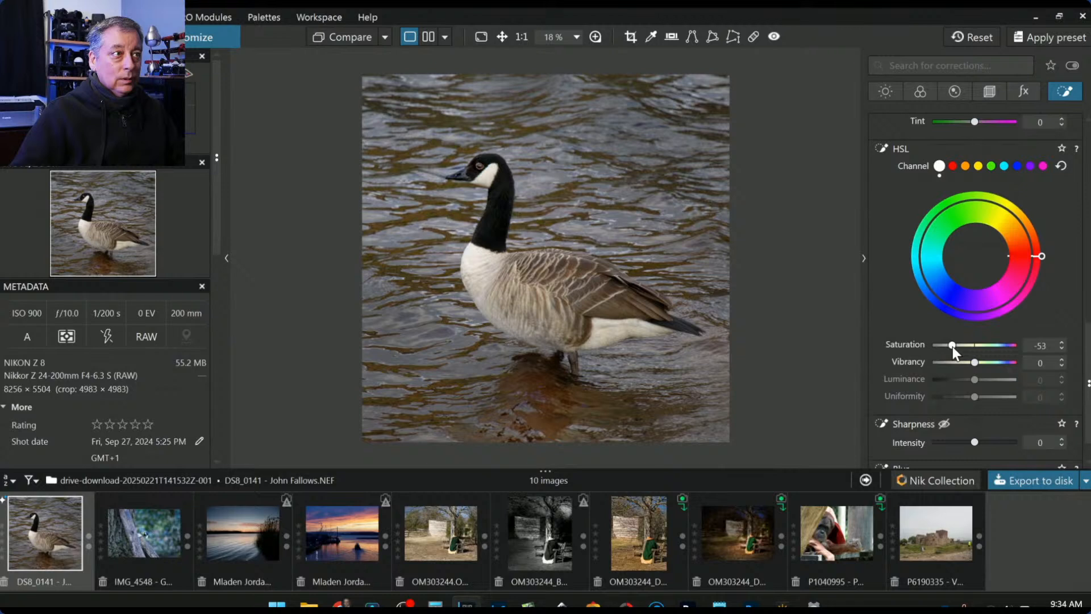
pyautogui.moveTo(952, 346); pyautogui.dragTo(961, 346)
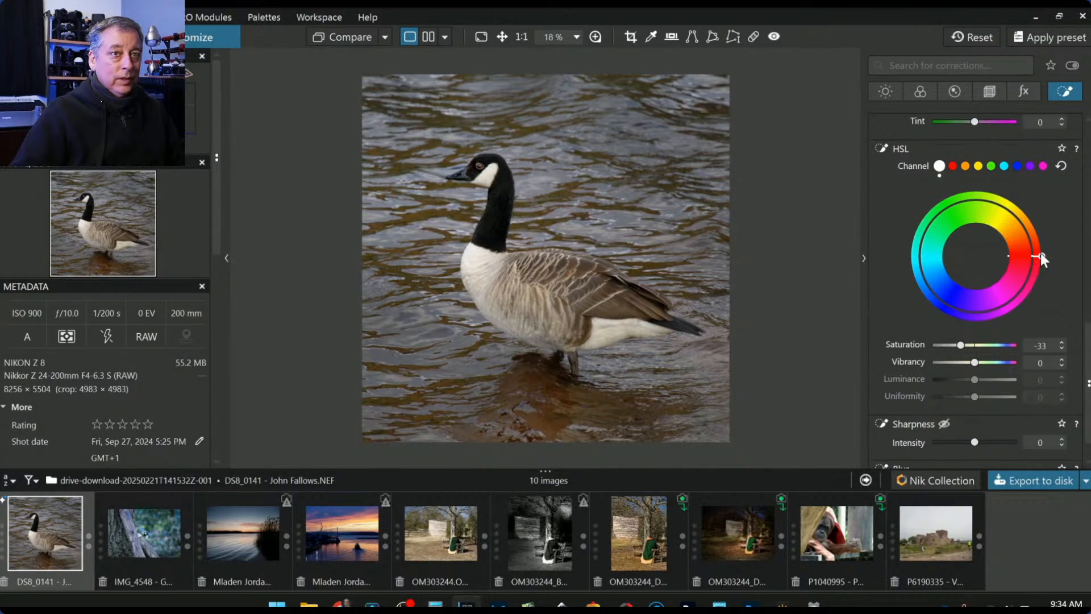
# - Try a hue shift and reset it, then settle on Saturation -24 and Vibrancy -46
pyautogui.moveTo(1042, 261); pyautogui.dragTo(910, 247)
pyautogui.moveTo(1005, 203); pyautogui.dragTo(940, 310)
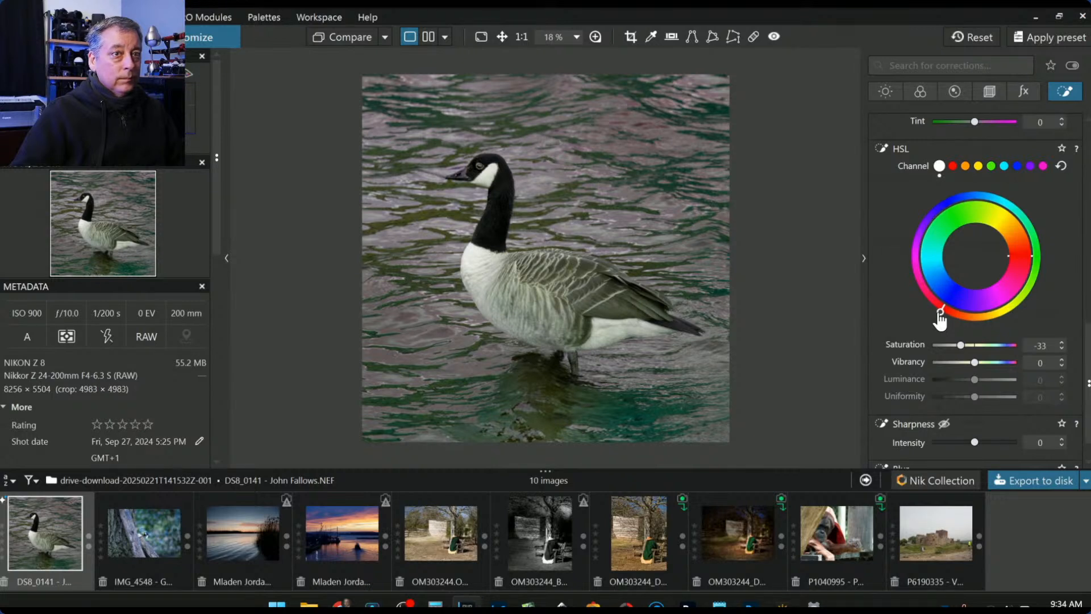
pyautogui.doubleClick(939, 312)
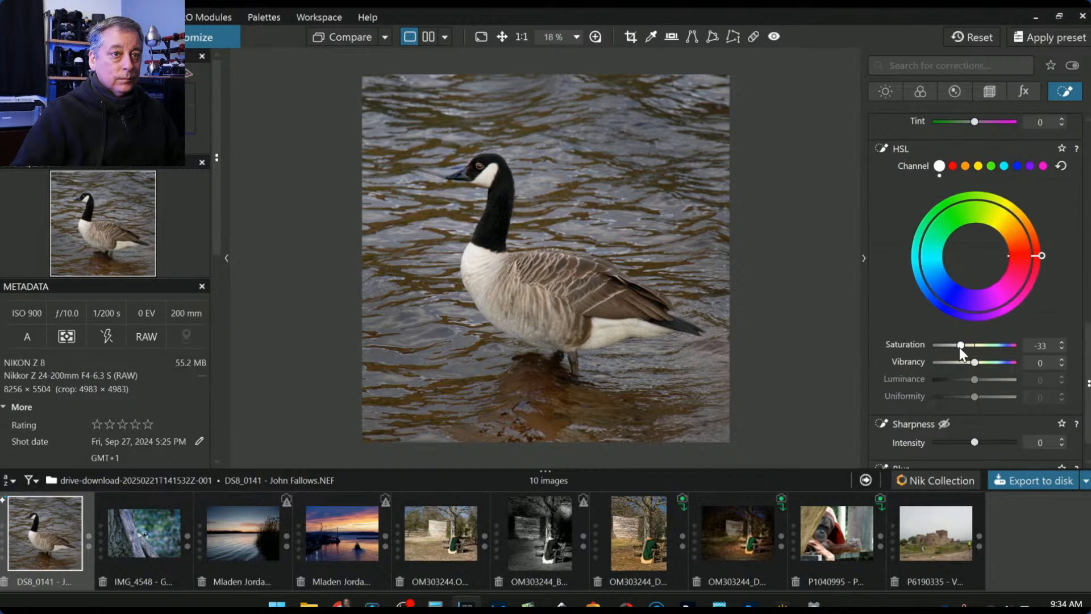
pyautogui.moveTo(961, 349); pyautogui.dragTo(964, 349)
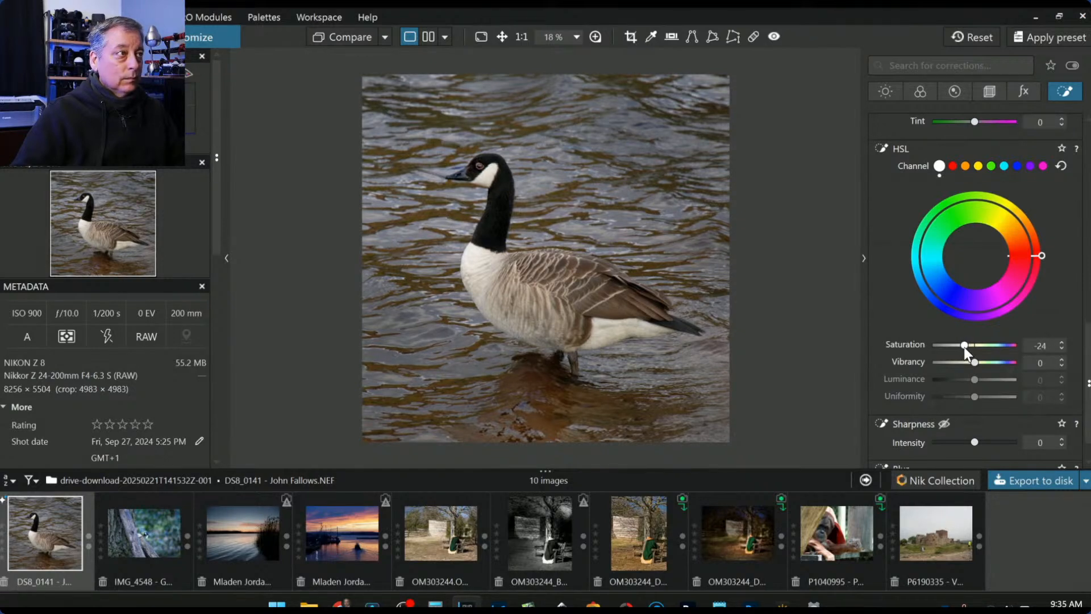
pyautogui.moveTo(973, 363)
pyautogui.mouseDown()
pyautogui.moveTo(934, 367)
pyautogui.moveTo(955, 365)
pyautogui.mouseUp()
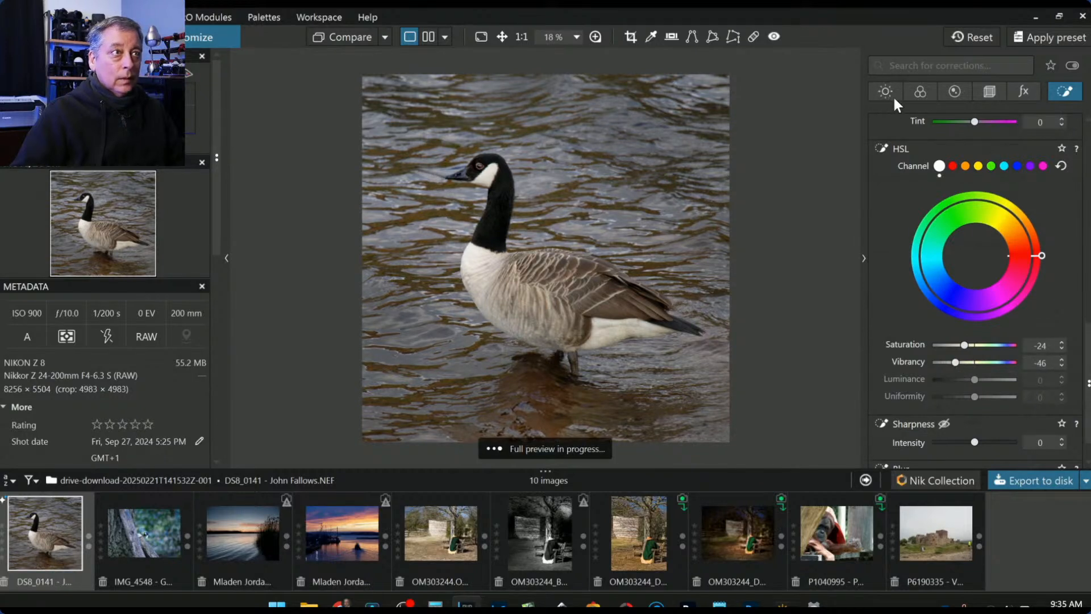
pyautogui.scroll(8, 1063, 392)
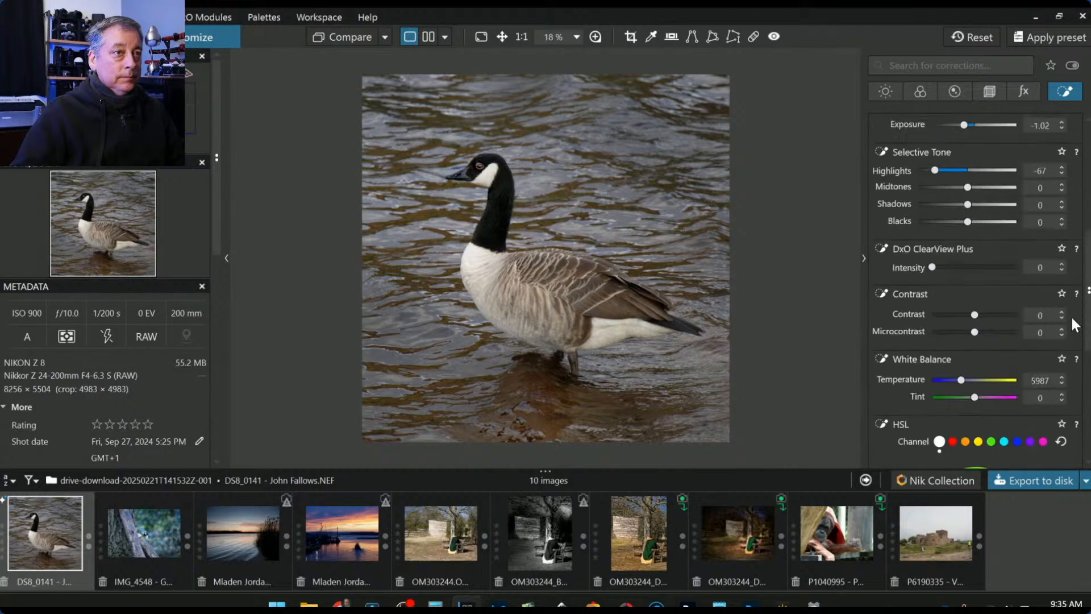
# - Set background Highlights to -27, Blacks to -42 and ClearView Plus intensity to 34
pyautogui.moveTo(935, 308); pyautogui.dragTo(954, 309)
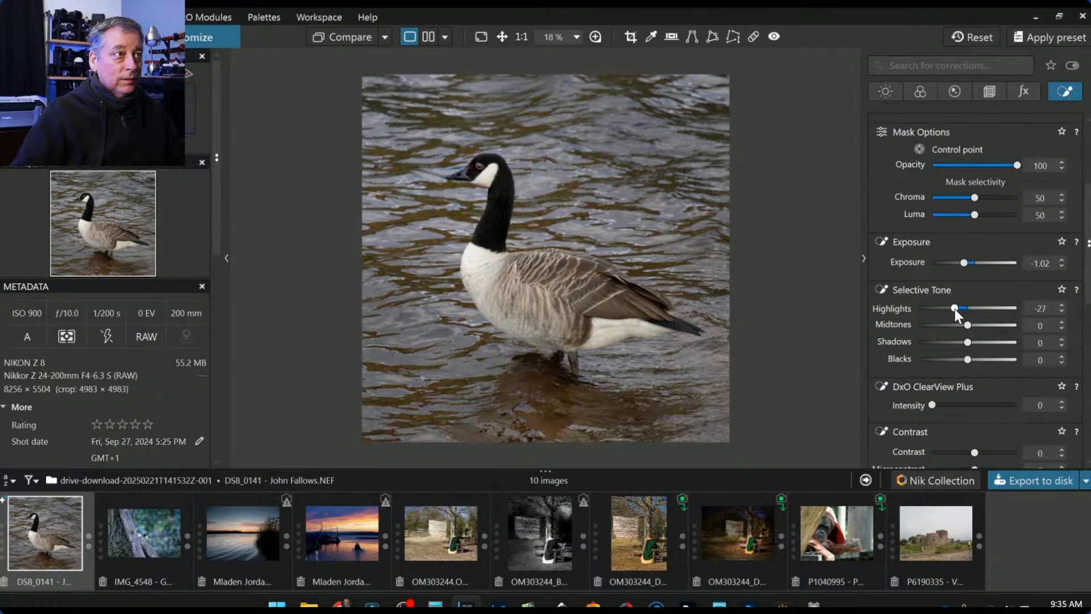
pyautogui.moveTo(967, 360); pyautogui.dragTo(944, 360)
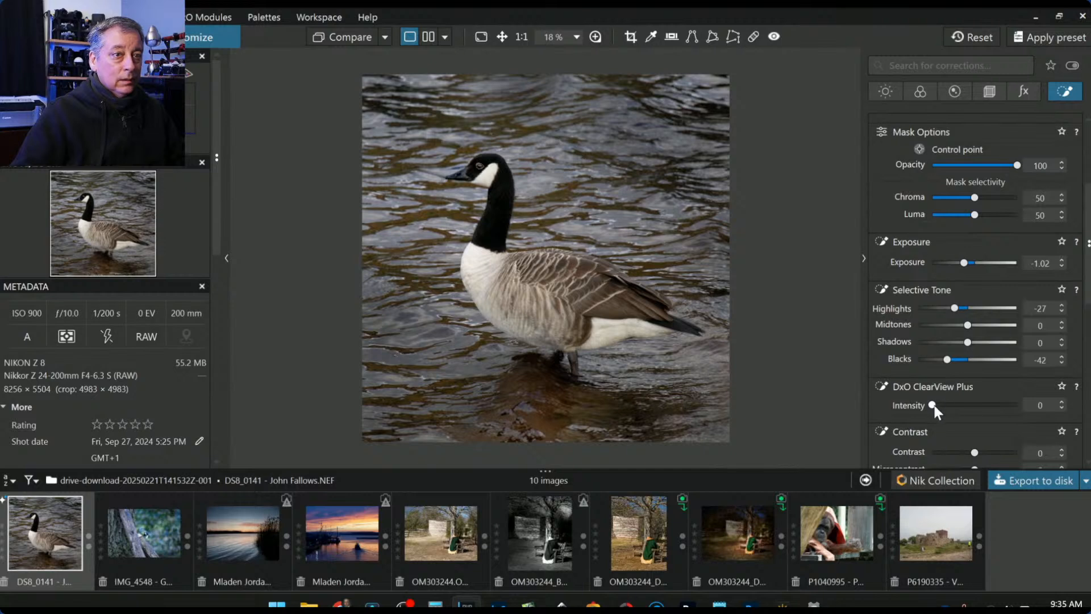
pyautogui.moveTo(934, 404); pyautogui.dragTo(960, 407)
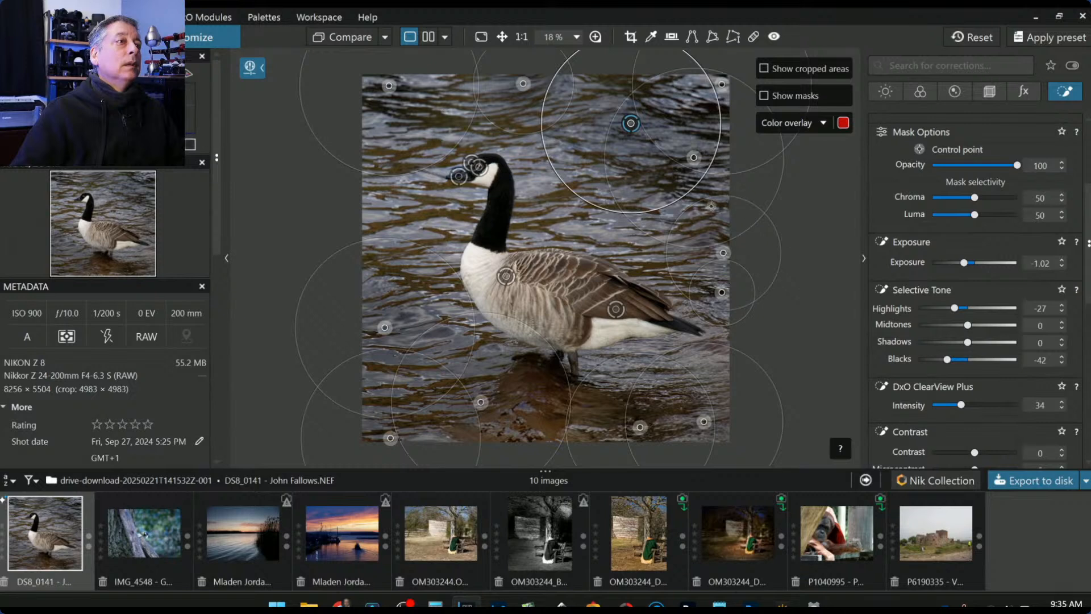
# - Resize and move four background control points, then add a smaller one left of the goose's head
pyautogui.moveTo(613, 208); pyautogui.dragTo(612, 222)
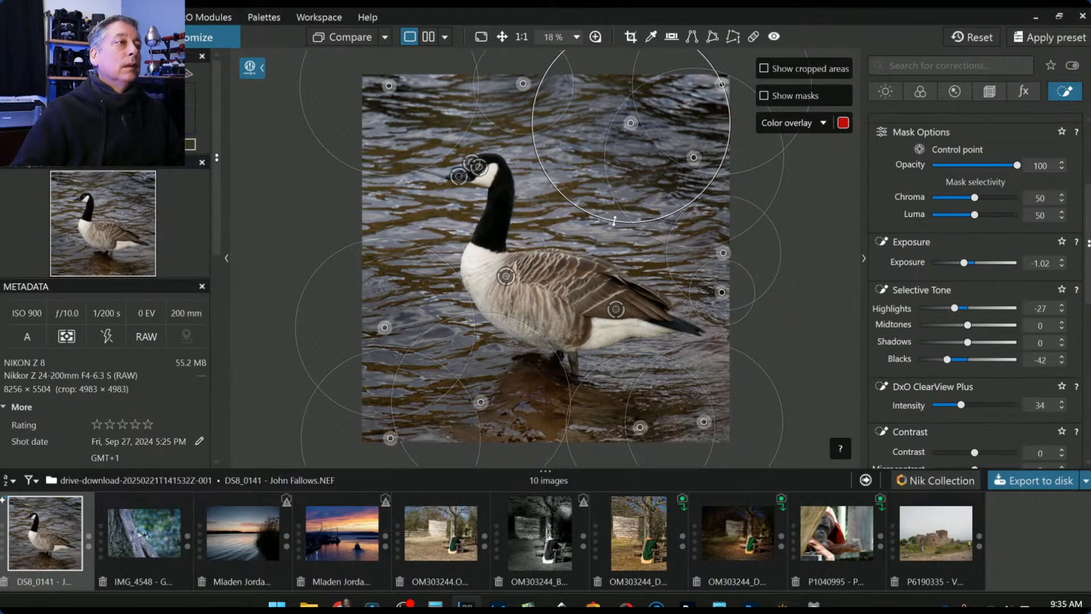
pyautogui.moveTo(694, 158)
pyautogui.mouseDown()
pyautogui.moveTo(708, 181)
pyautogui.moveTo(701, 175)
pyautogui.mouseUp()
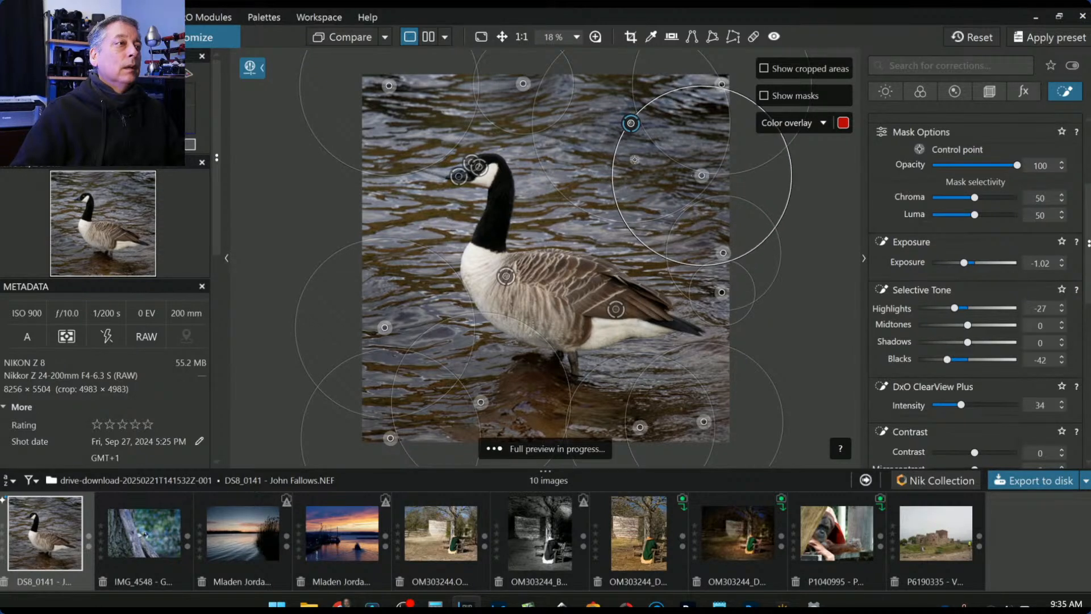
pyautogui.moveTo(523, 83); pyautogui.dragTo(532, 88)
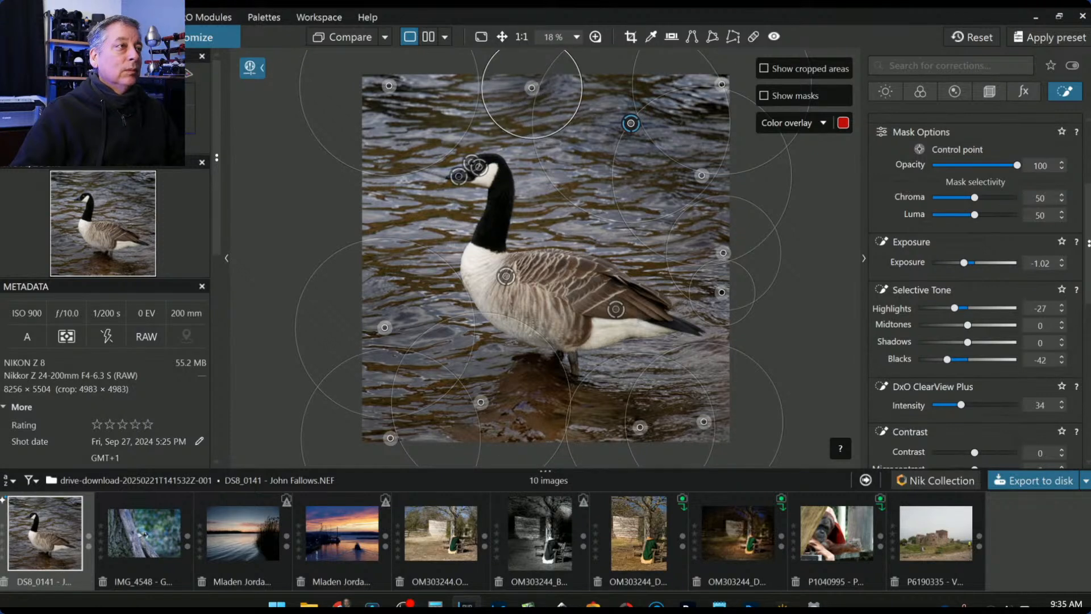
pyautogui.moveTo(388, 85)
pyautogui.mouseDown()
pyautogui.moveTo(388, 95)
pyautogui.moveTo(414, 82)
pyautogui.moveTo(399, 81)
pyautogui.mouseUp()
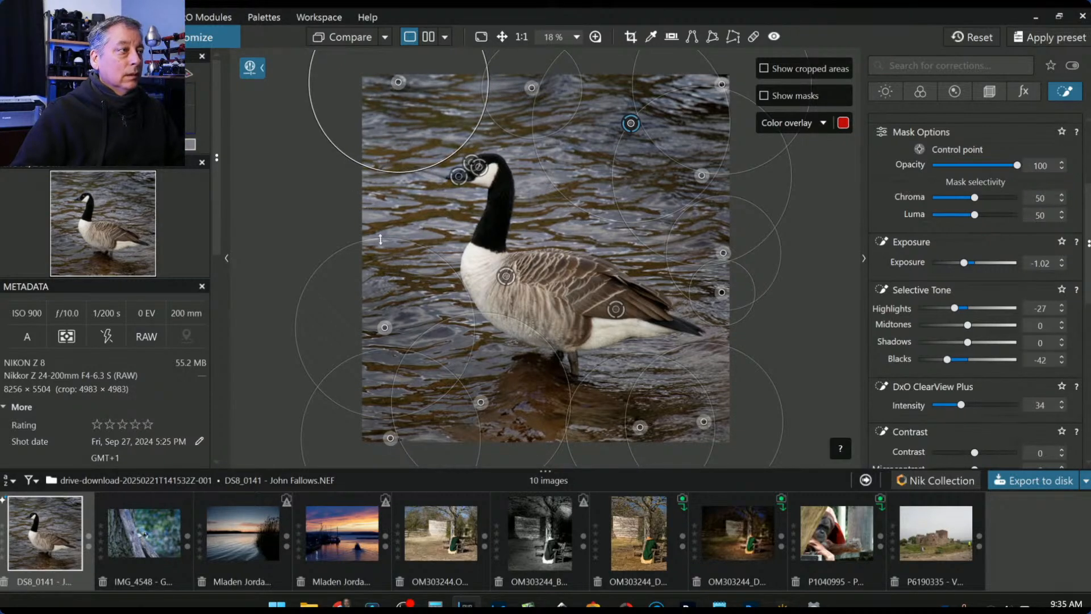
pyautogui.click(366, 190)
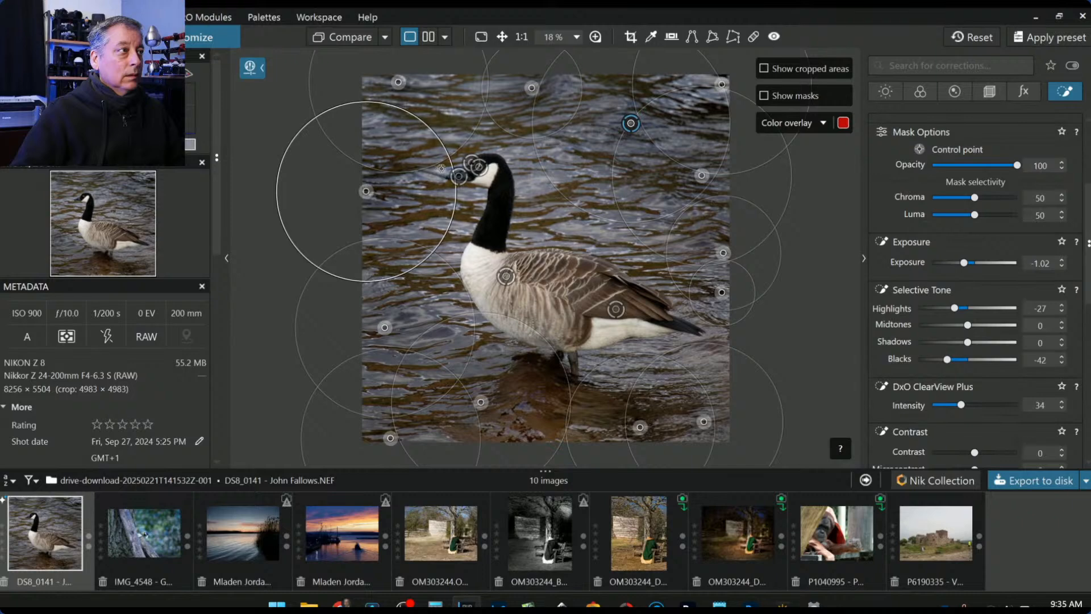
pyautogui.moveTo(451, 164); pyautogui.dragTo(420, 173)
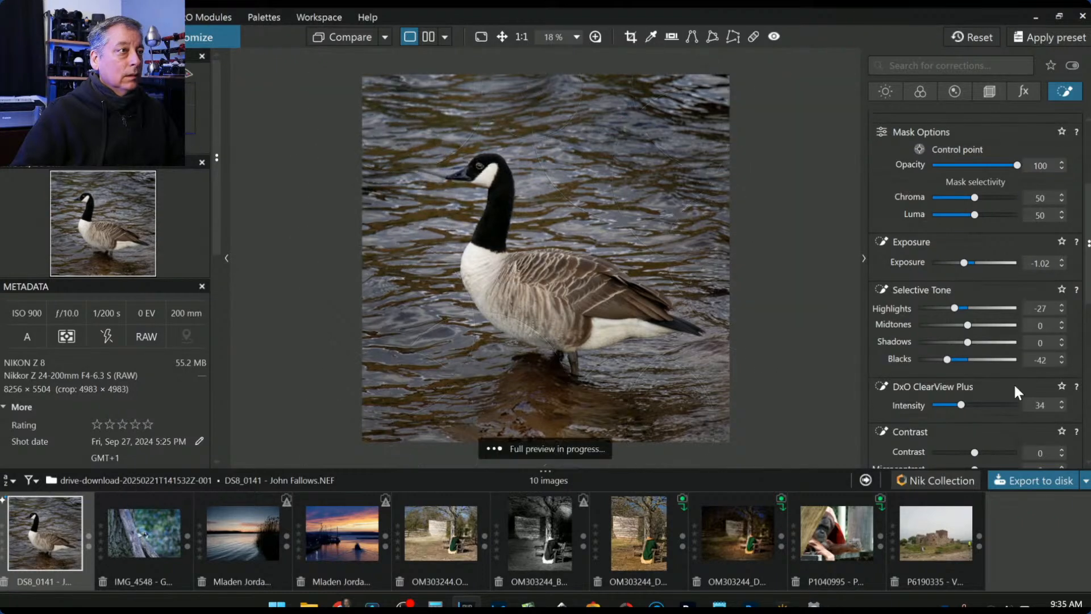
# - Toggle Compare to check the edit against the uncorrected original
pyautogui.click(365, 33)
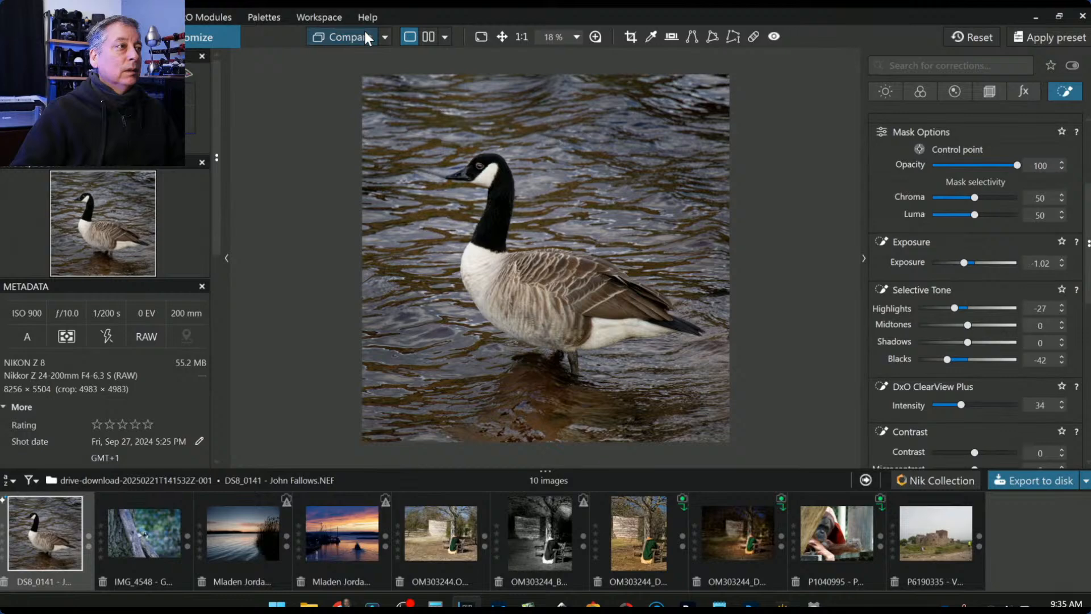
pyautogui.moveTo(366, 33); pyautogui.dragTo(364, 32)
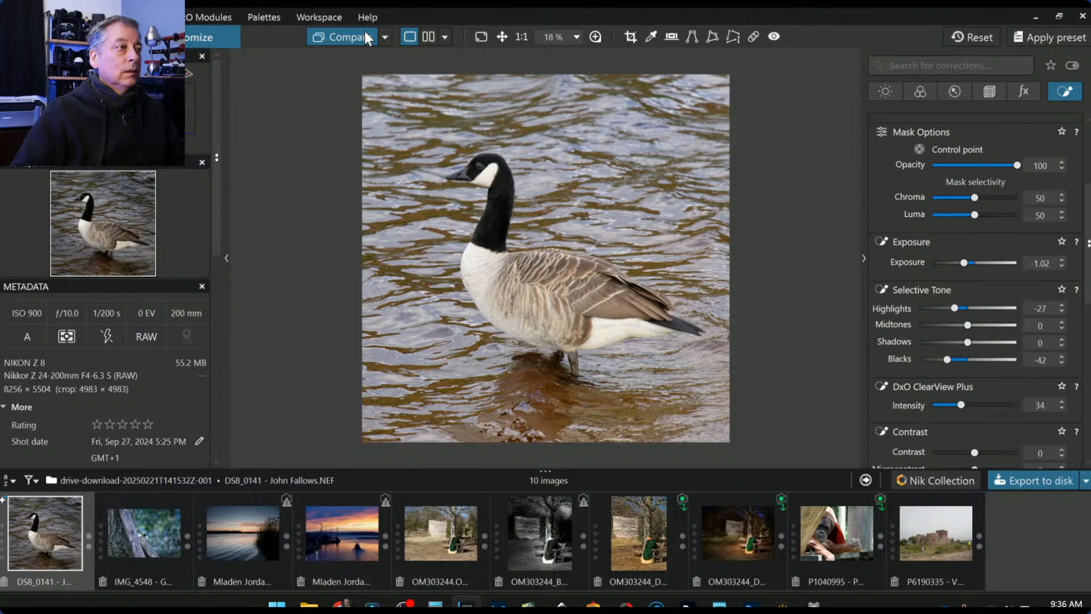
pyautogui.moveTo(365, 34); pyautogui.dragTo(365, 33)
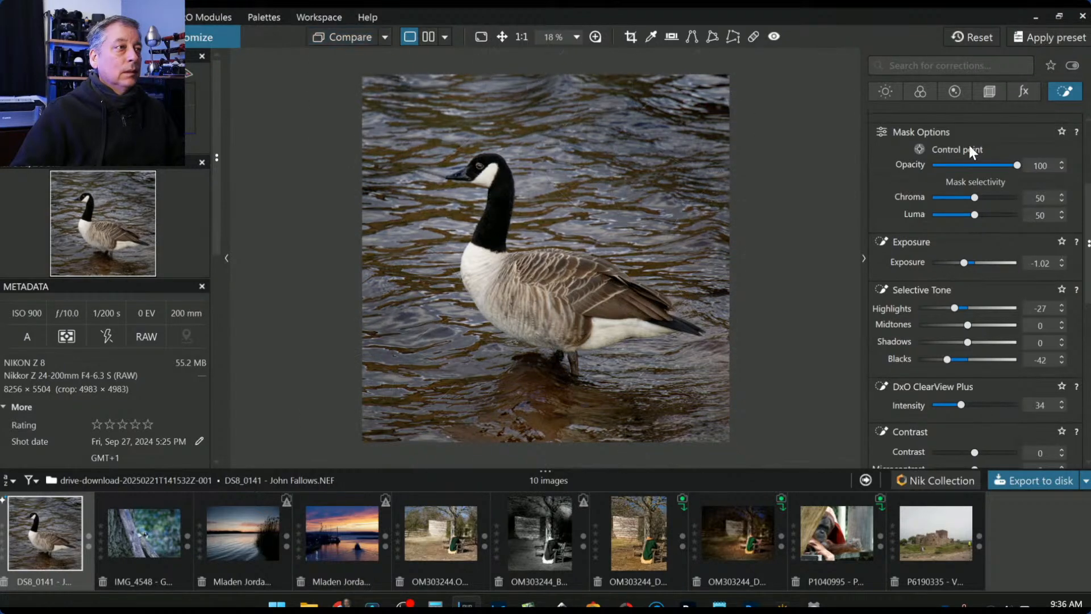
# - Raise global Exposure to 1.07 and bring up the Export to disk options
pyautogui.click(884, 90)
pyautogui.scroll(5, 965, 284)
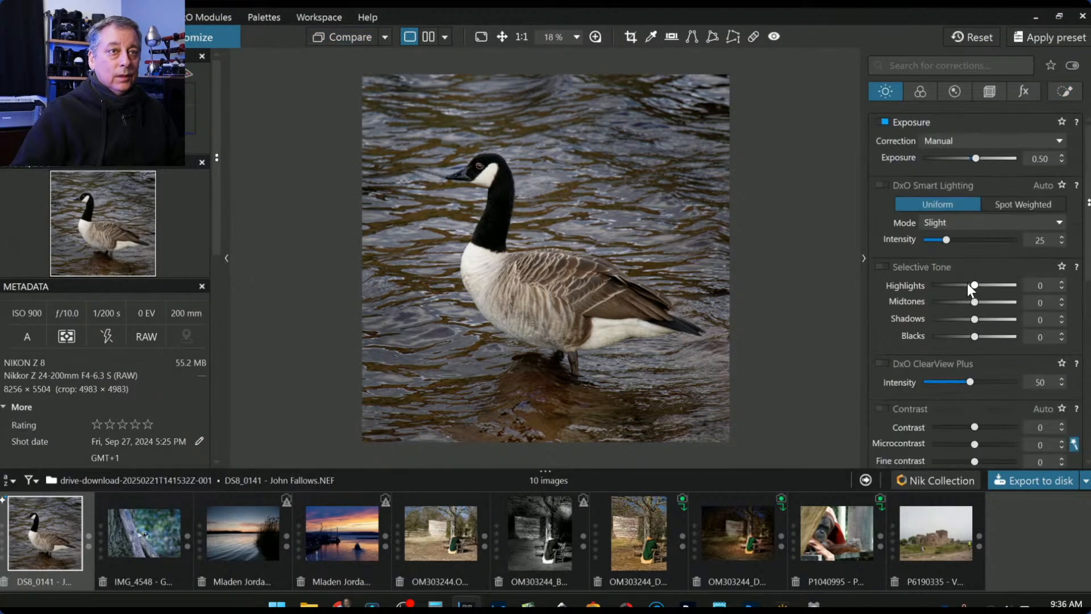
pyautogui.scroll(5, 975, 160)
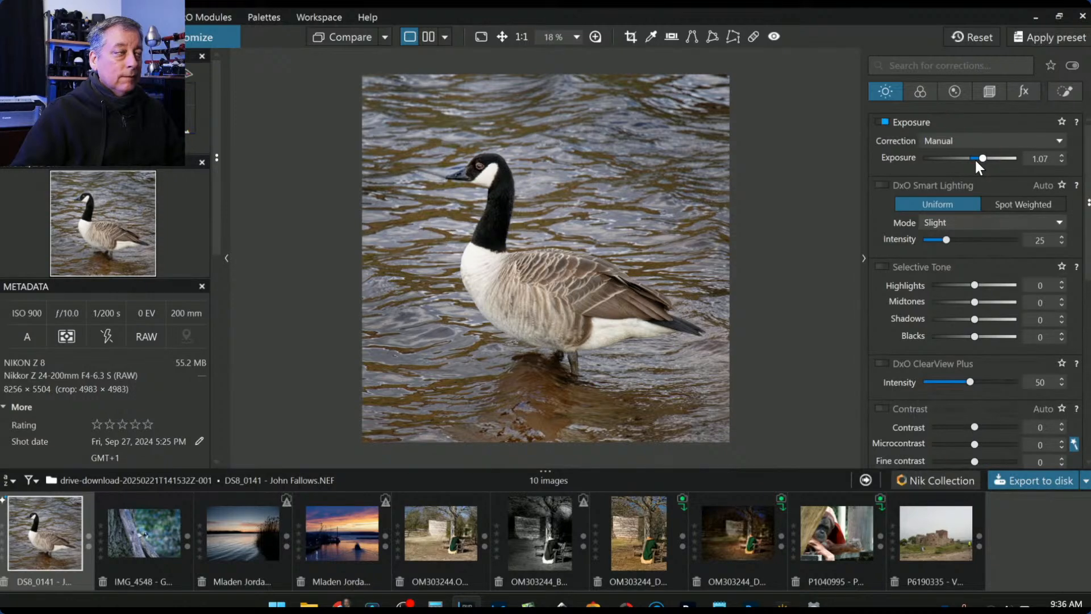
pyautogui.click(1021, 483)
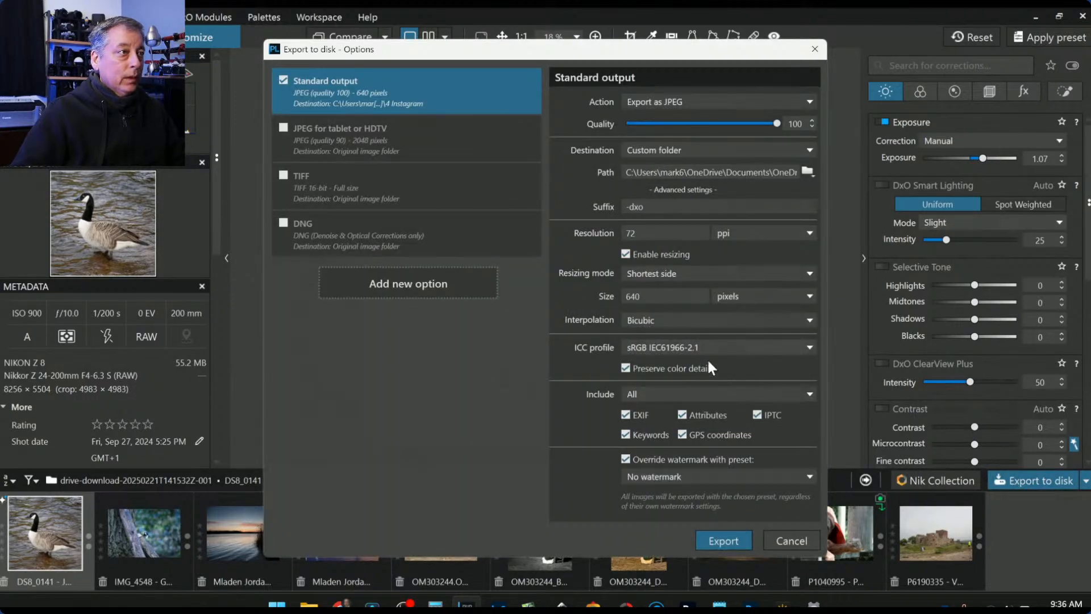
# - Export an unresized JPEG to the original image folder, then view the JPEG and RAW thumbnails
pyautogui.click(624, 254)
pyautogui.click(667, 155)
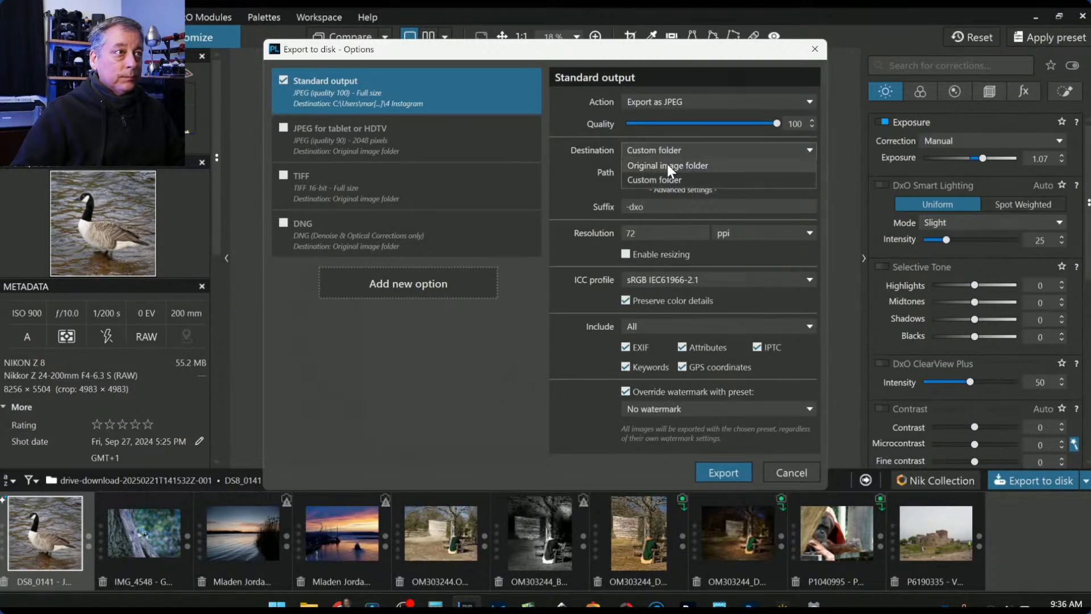
pyautogui.click(667, 164)
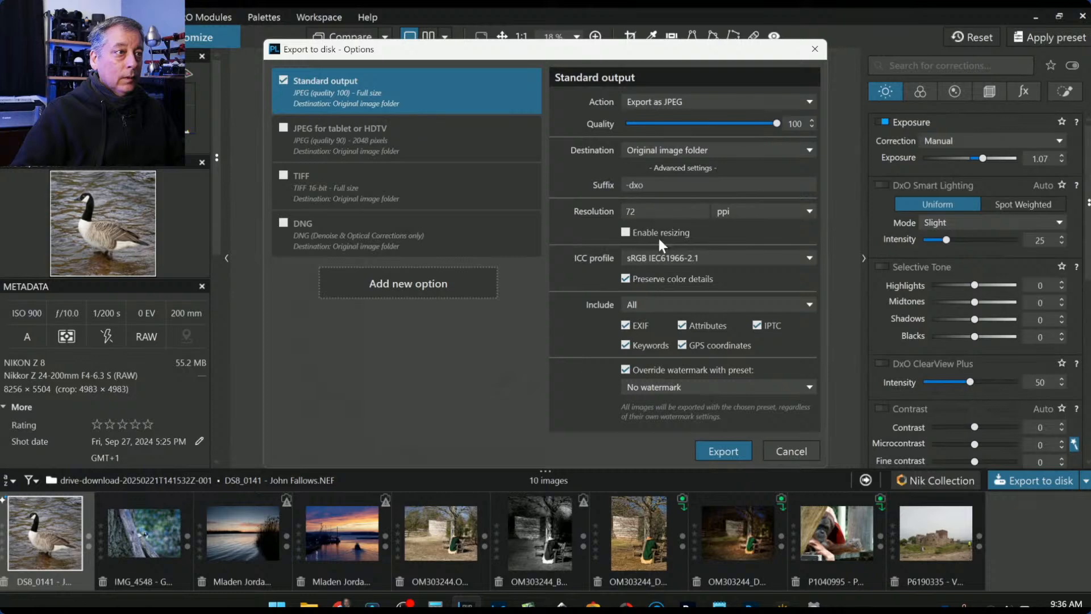
pyautogui.click(722, 453)
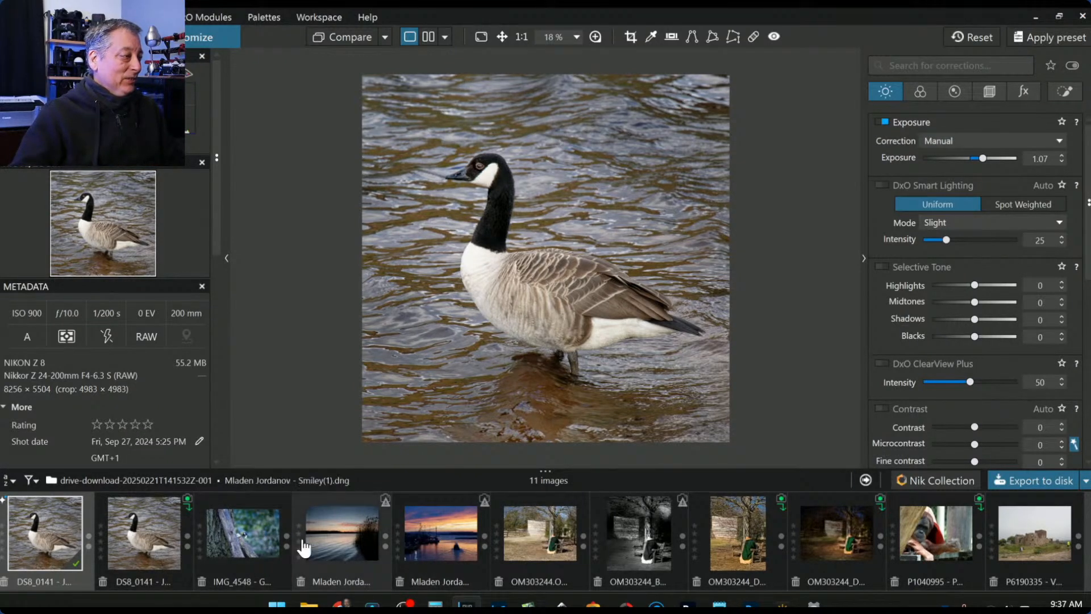
pyautogui.click(142, 544)
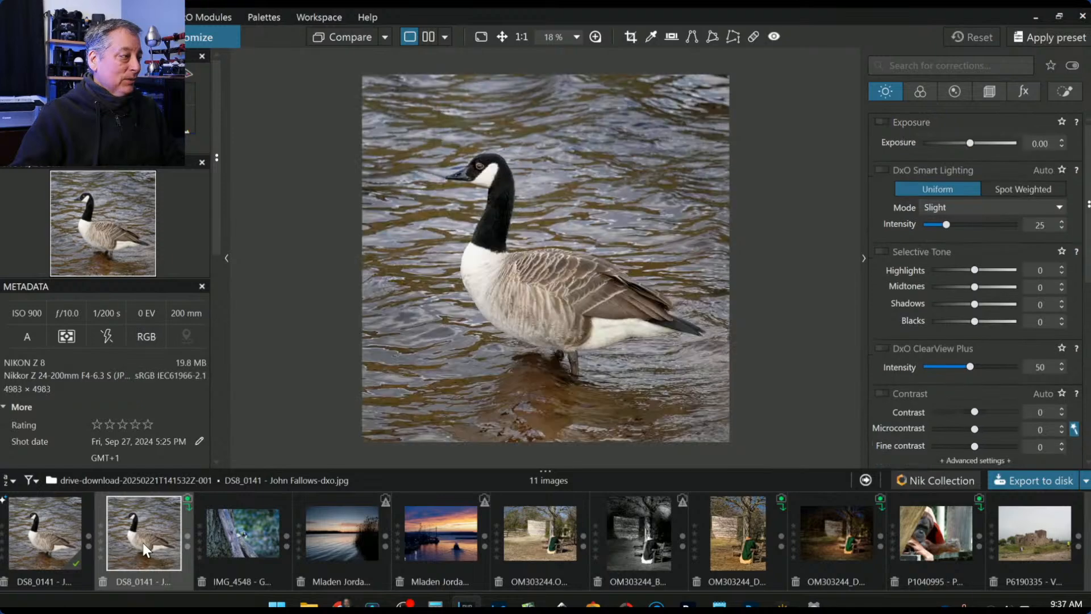
pyautogui.click(80, 540)
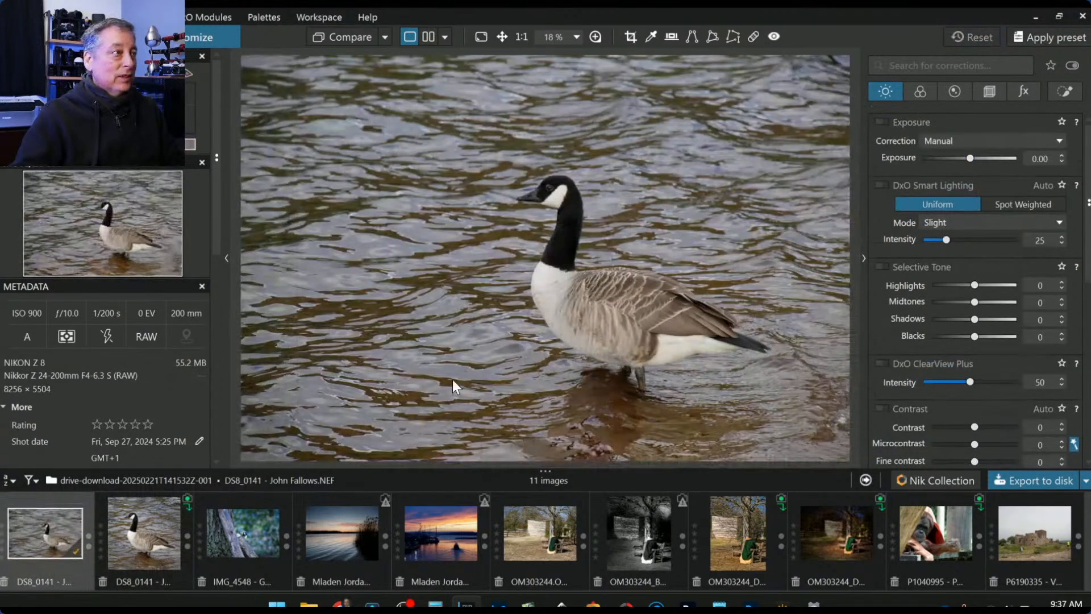
# - Use the RAW as reference and compare it side by side with the exported JPEG, panels hidden
pyautogui.rightClick(50, 533)
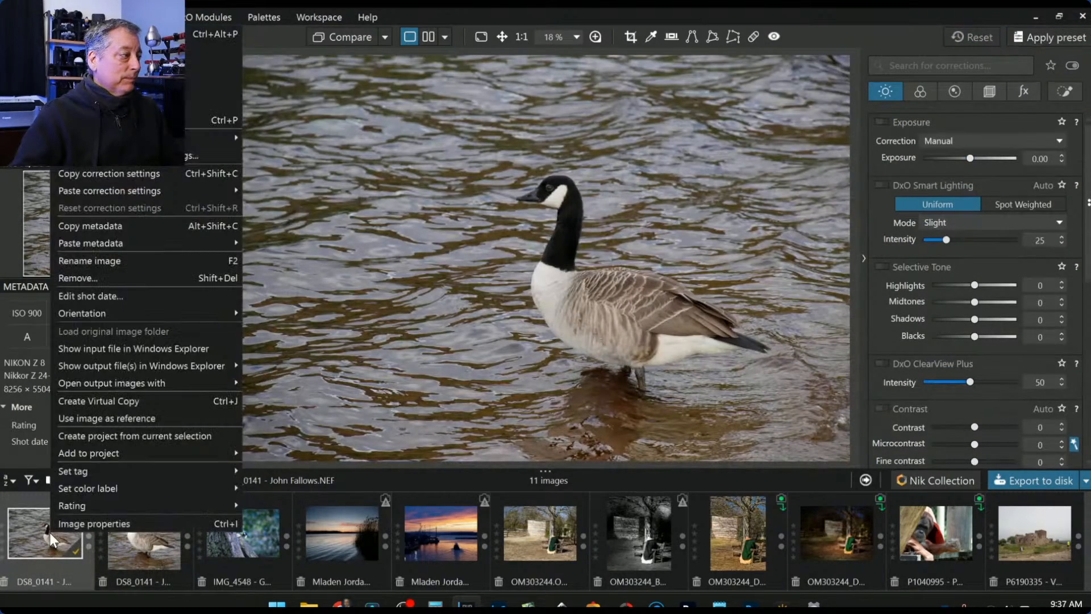
pyautogui.click(118, 418)
pyautogui.keyDown('ctrl'); pyautogui.click(139, 525); pyautogui.keyUp('ctrl')
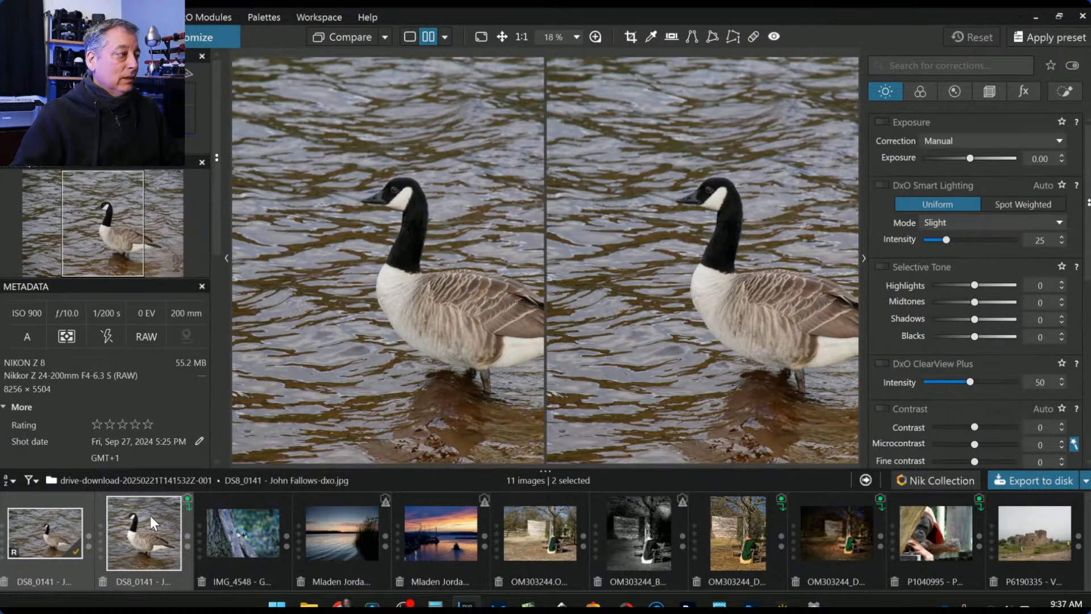
pyautogui.click(148, 516)
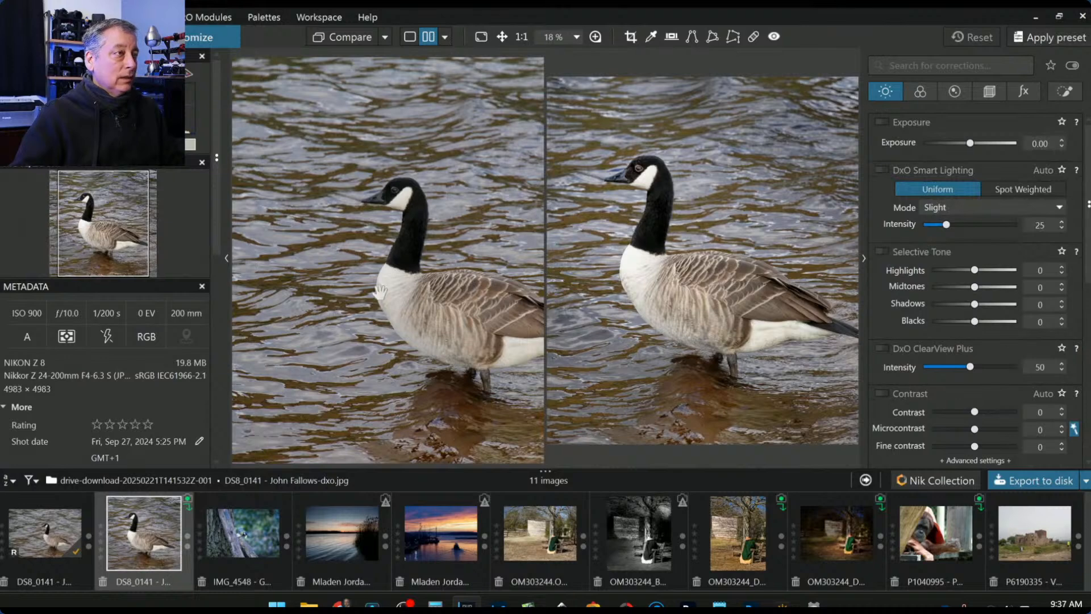
pyautogui.press('F9')
pyautogui.scroll(-2, 371, 302)
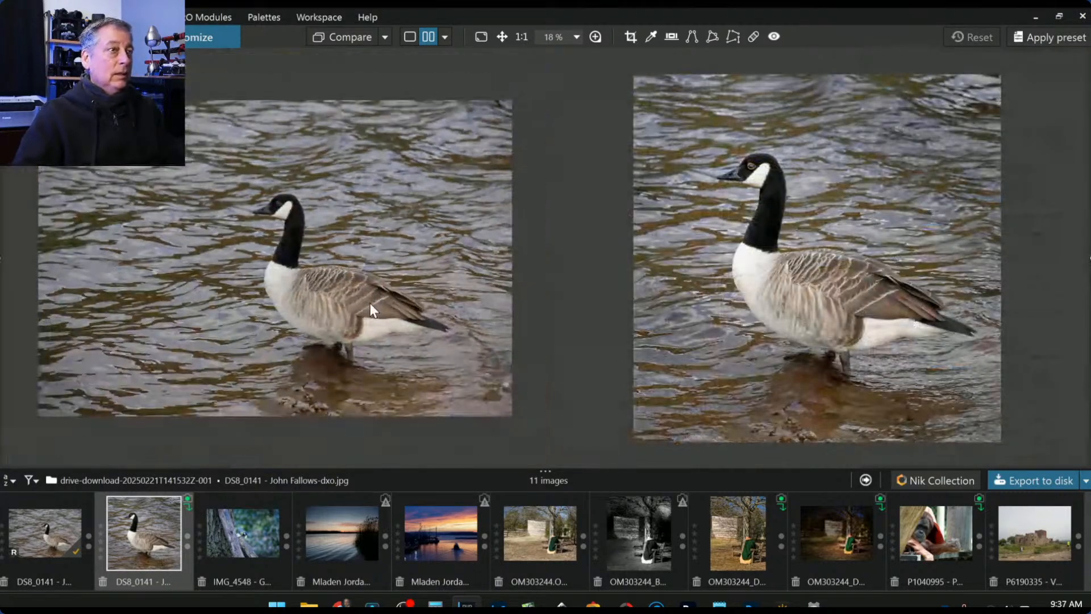
pyautogui.scroll(-2, 797, 302)
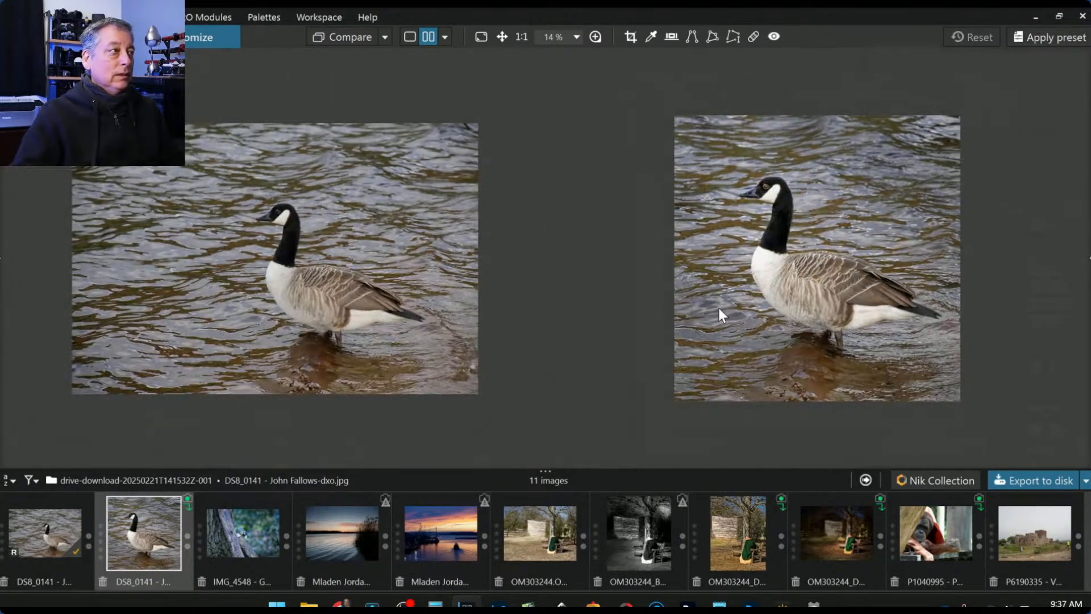
pyautogui.scroll(1, 718, 308)
pyautogui.scroll(1, 399, 289)
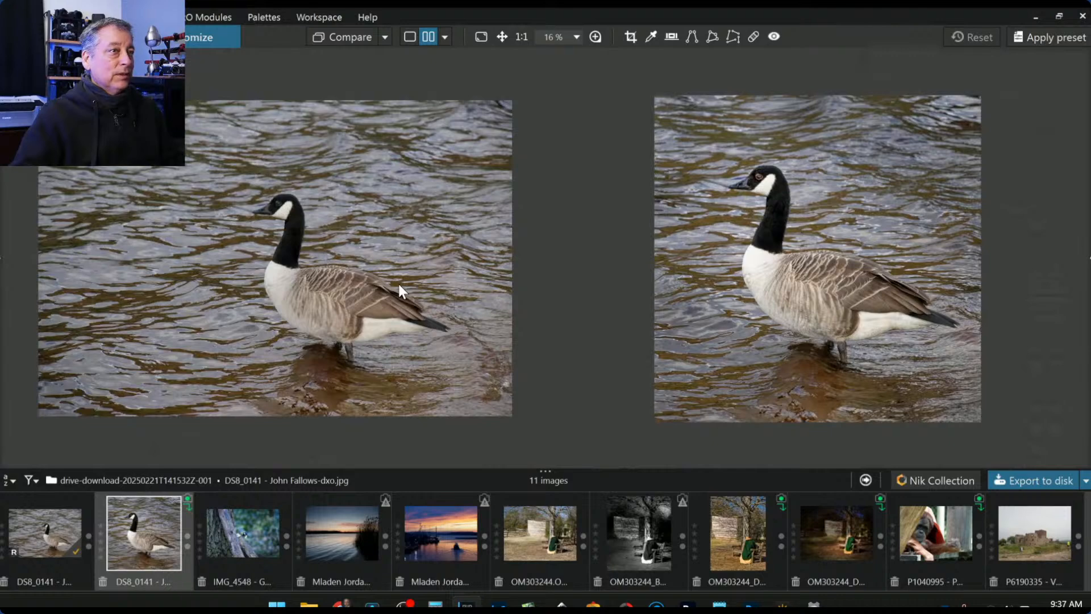
pyautogui.scroll(3, 398, 284)
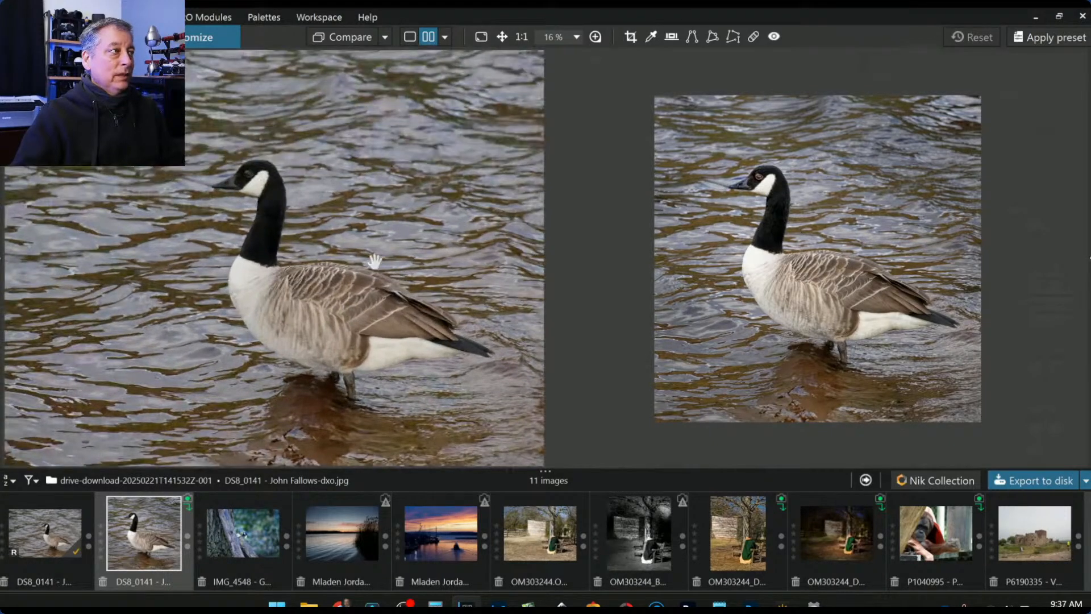
pyautogui.scroll(1, 766, 268)
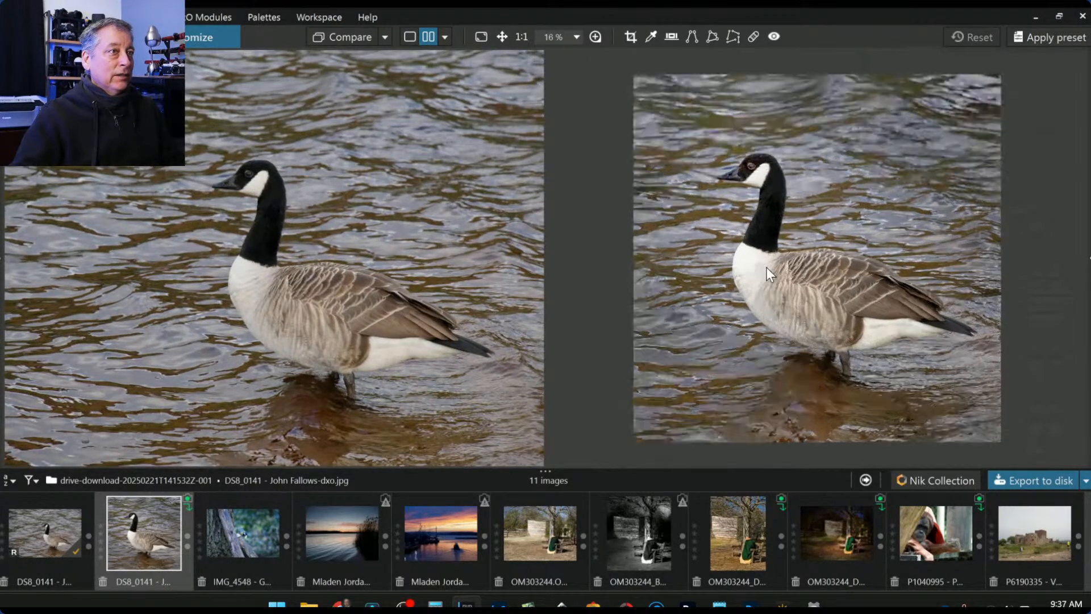
pyautogui.scroll(1, 766, 273)
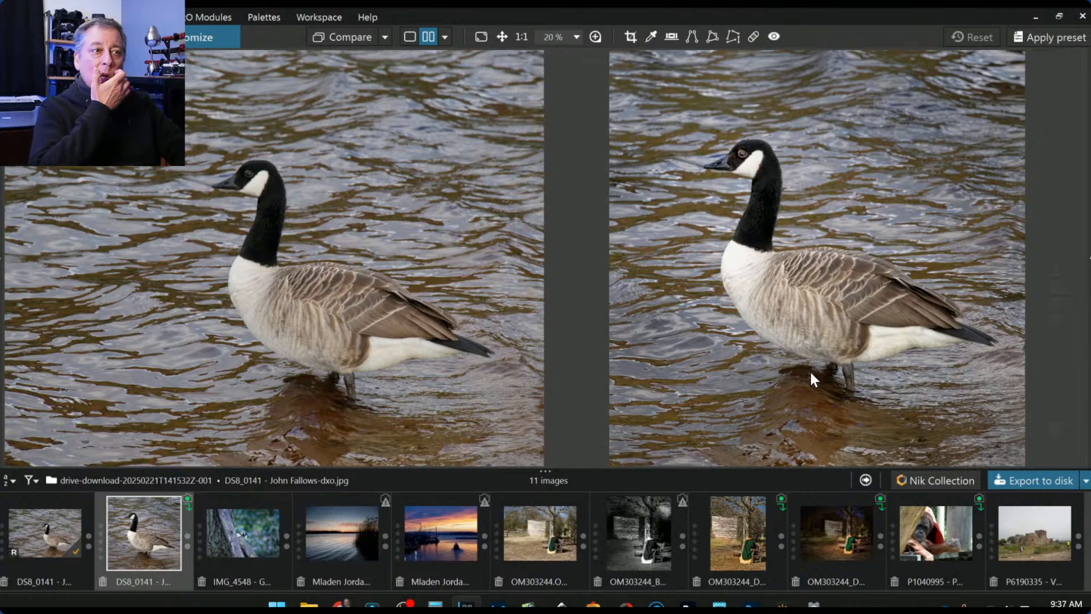
# - Pan both compare panes to show the goose's neck, eye and beak
pyautogui.scroll(4, 803, 322)
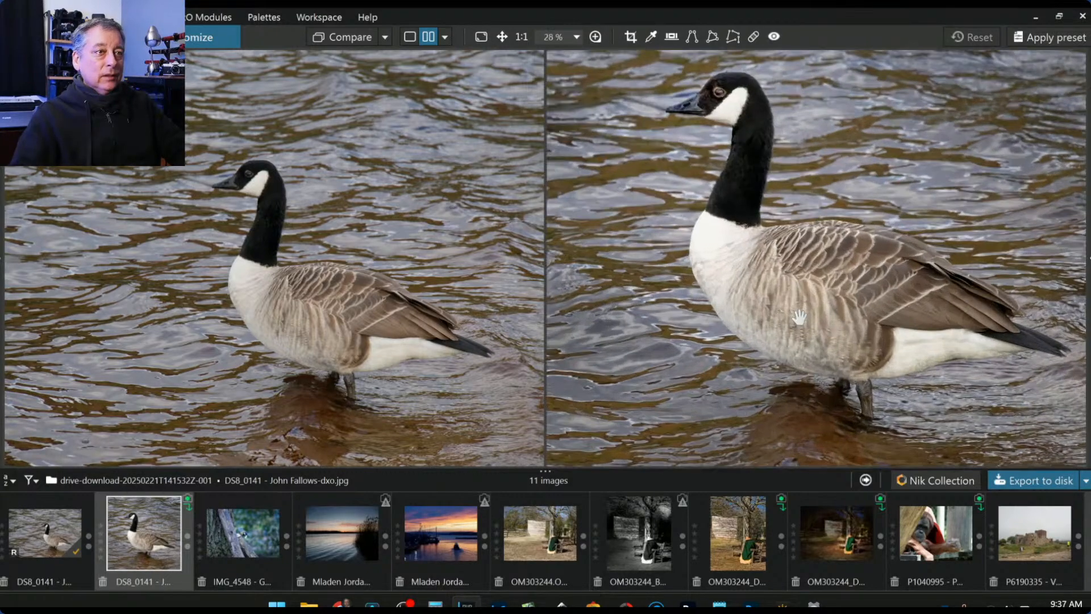
pyautogui.scroll(6, 323, 321)
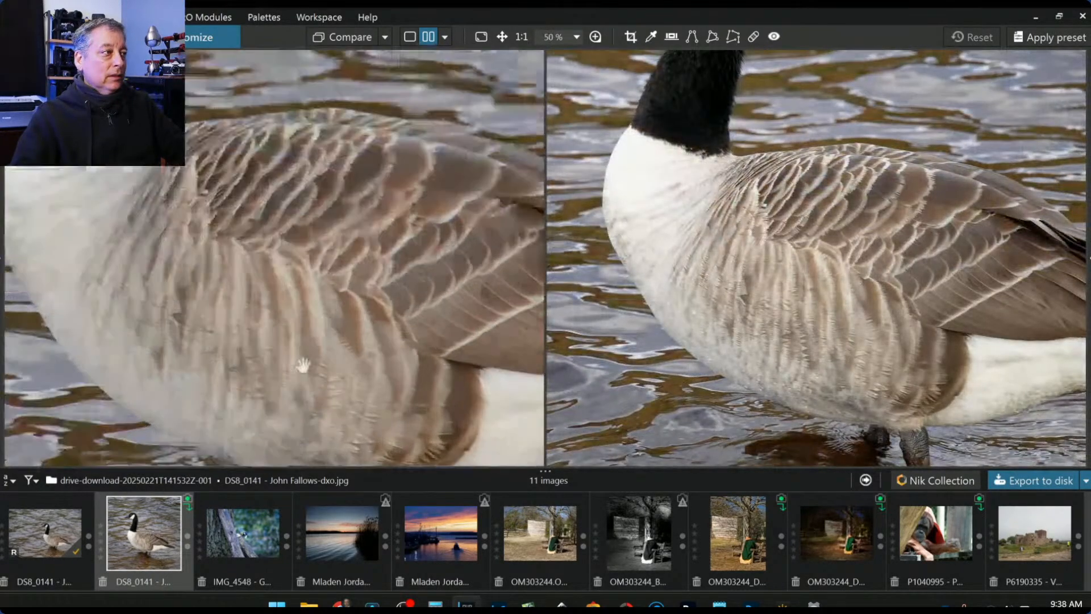
pyautogui.scroll(2, 924, 334)
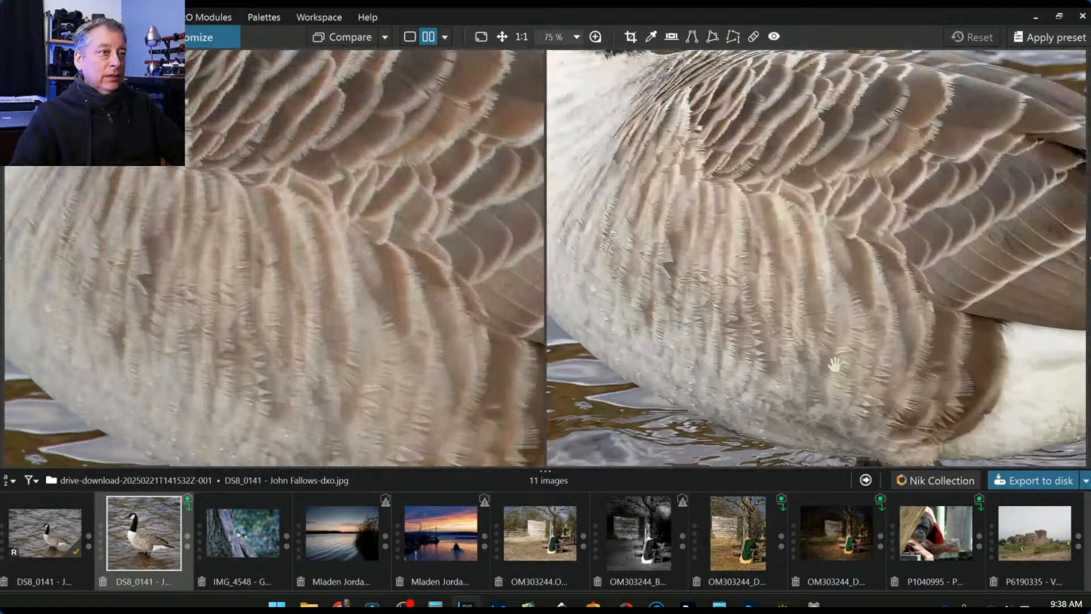
pyautogui.moveTo(462, 334); pyautogui.dragTo(463, 228)
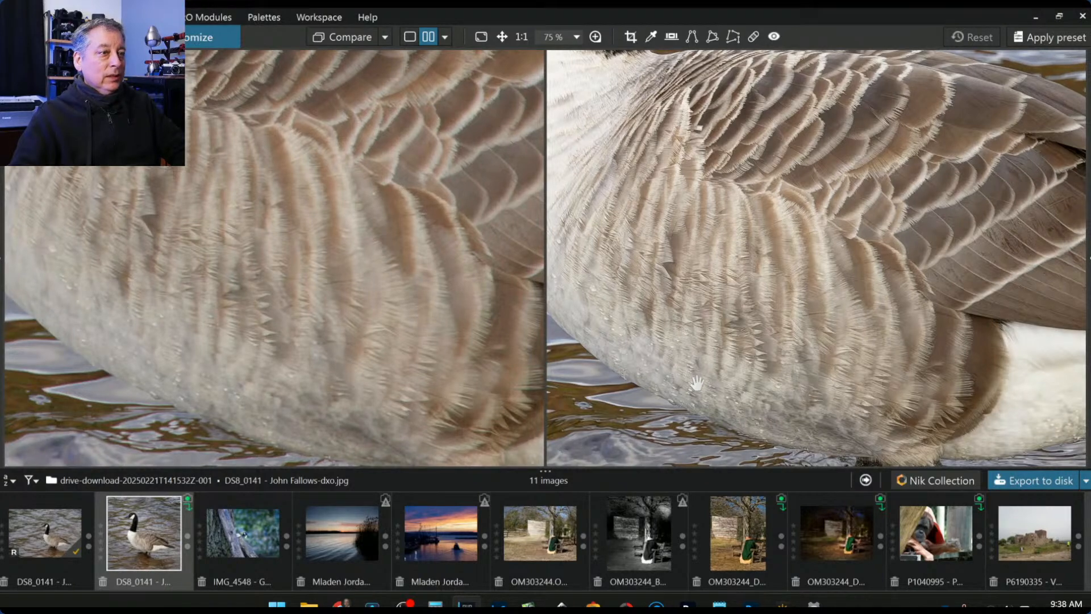
pyautogui.moveTo(620, 126); pyautogui.dragTo(757, 306)
pyautogui.moveTo(638, 101); pyautogui.dragTo(664, 251)
pyautogui.moveTo(690, 94); pyautogui.dragTo(725, 317)
pyautogui.moveTo(744, 154); pyautogui.dragTo(775, 236)
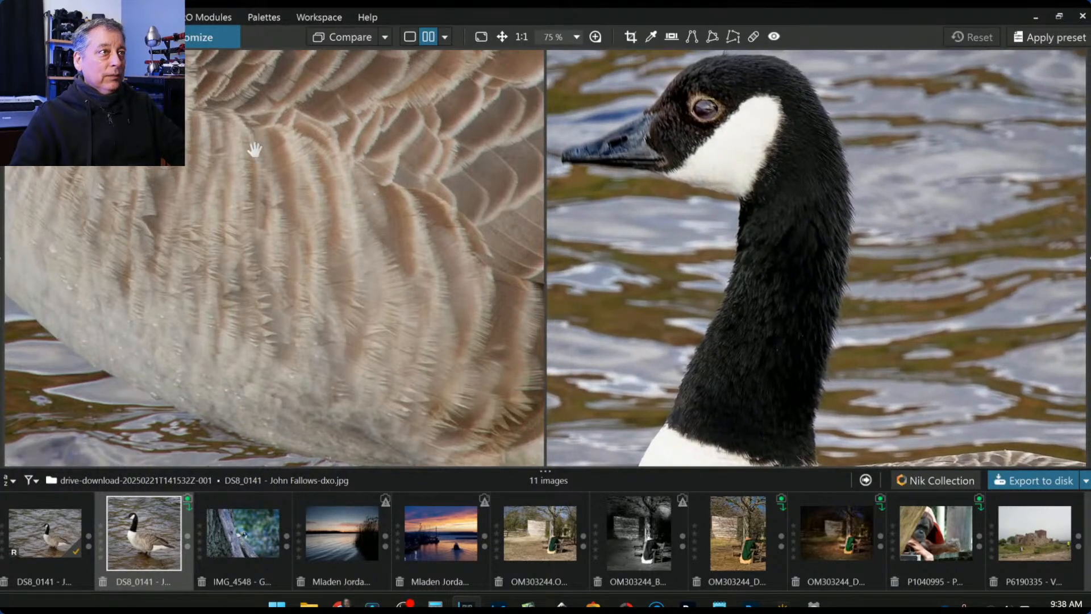
pyautogui.moveTo(275, 155); pyautogui.dragTo(262, 283)
pyautogui.moveTo(174, 124); pyautogui.dragTo(325, 266)
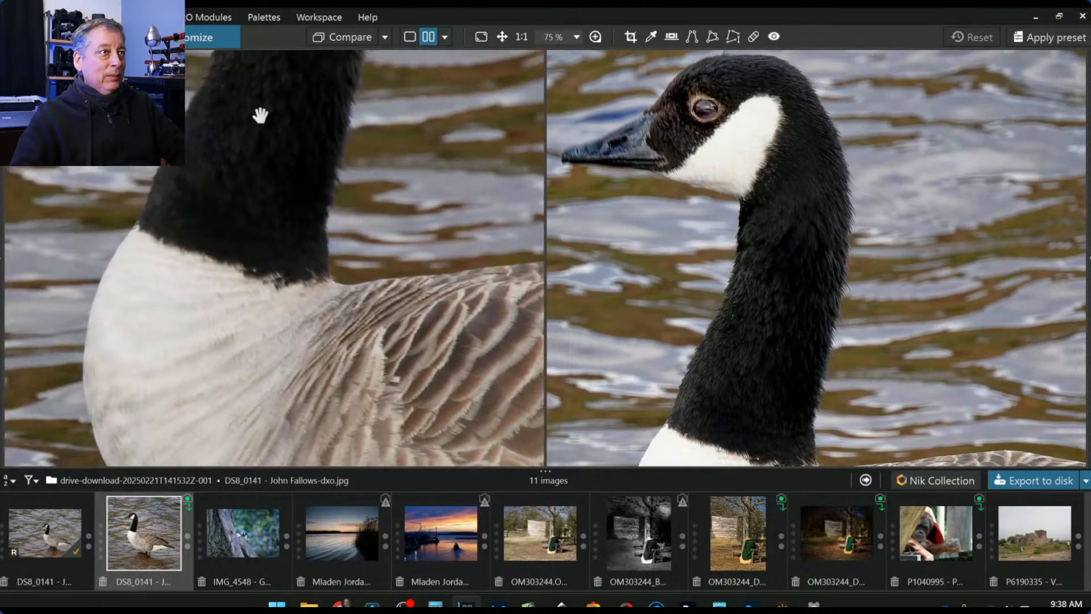
pyautogui.moveTo(267, 139); pyautogui.dragTo(314, 336)
pyautogui.moveTo(298, 88); pyautogui.dragTo(419, 301)
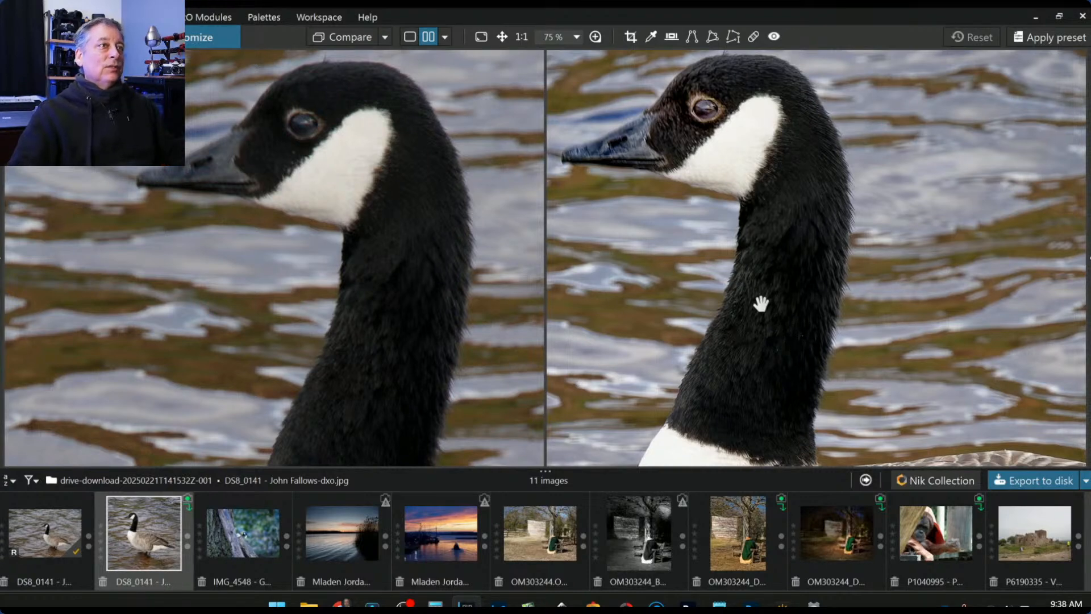
# - Zoom out to 16% and load the great tit photo IMG_4548
pyautogui.scroll(-3, 424, 247)
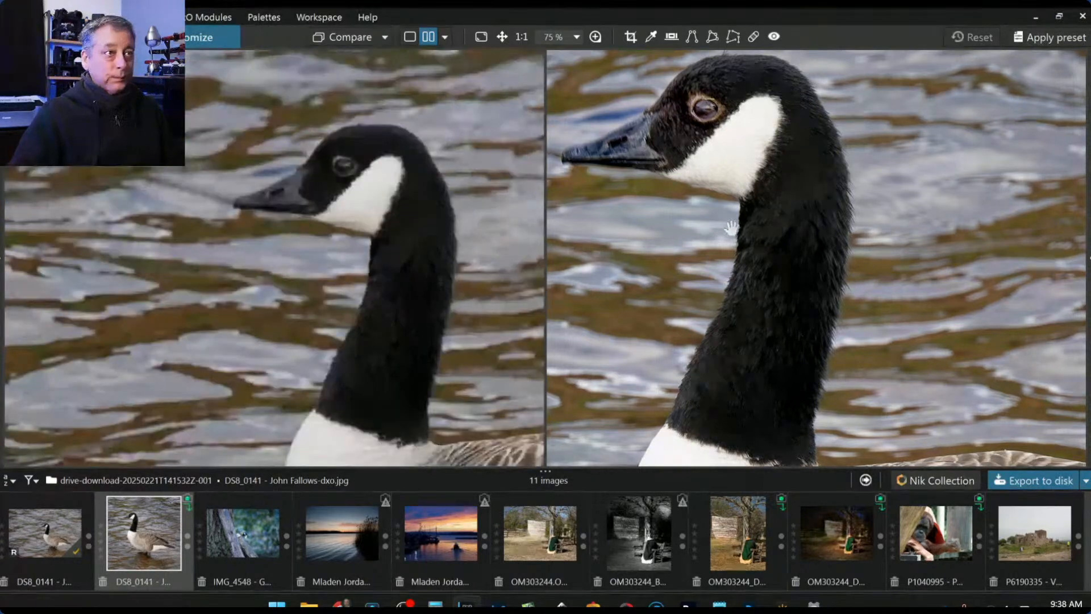
pyautogui.scroll(-3, 426, 260)
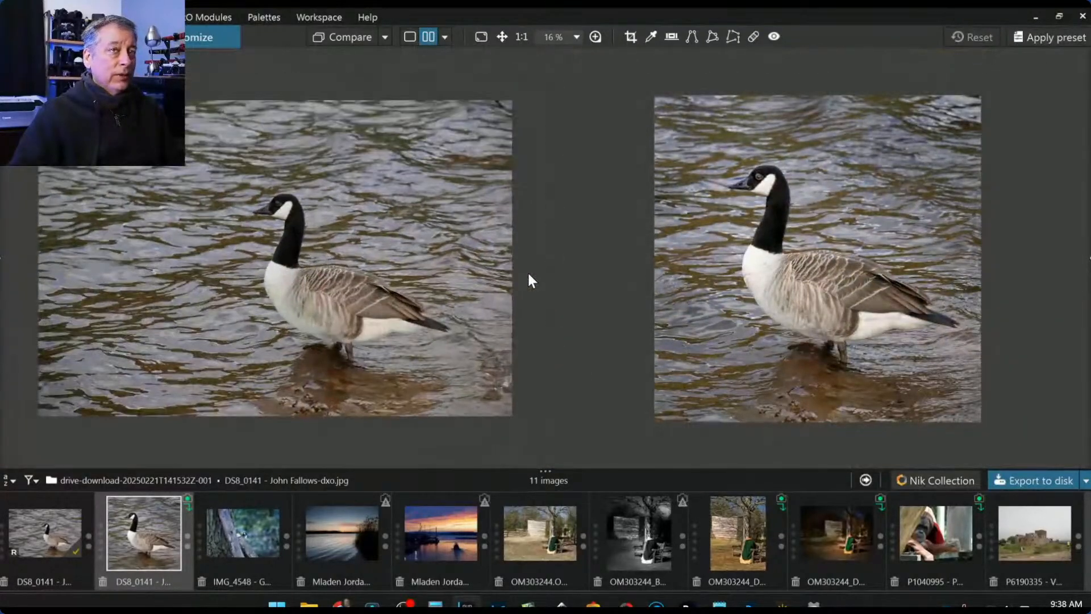
pyautogui.click(250, 527)
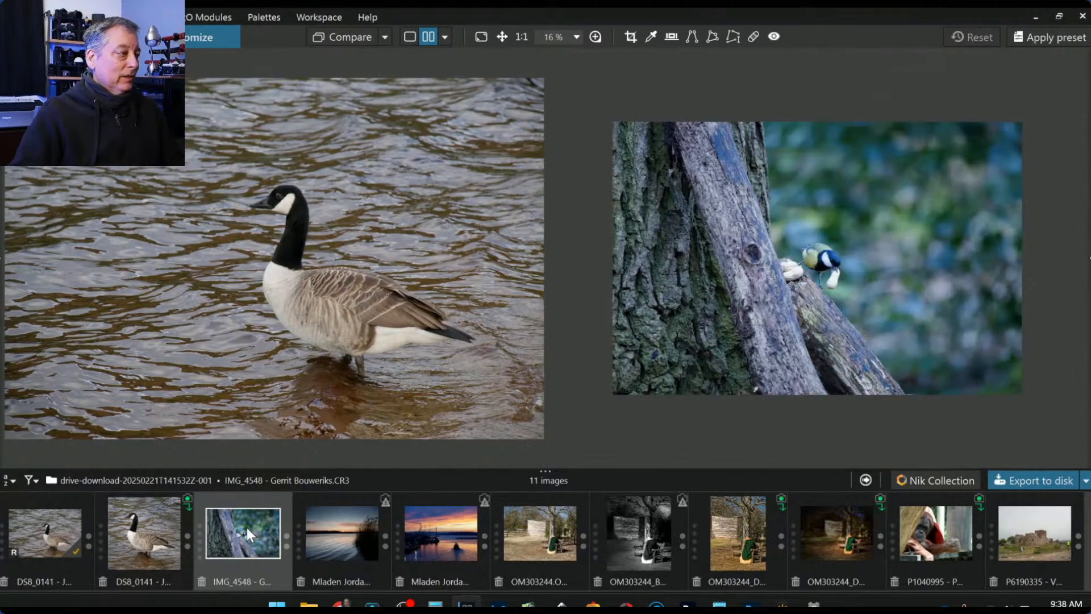
# - Show IMG_4548 alone in single view, zoom around the bird, and reopen the corrections panel
pyautogui.click(409, 36)
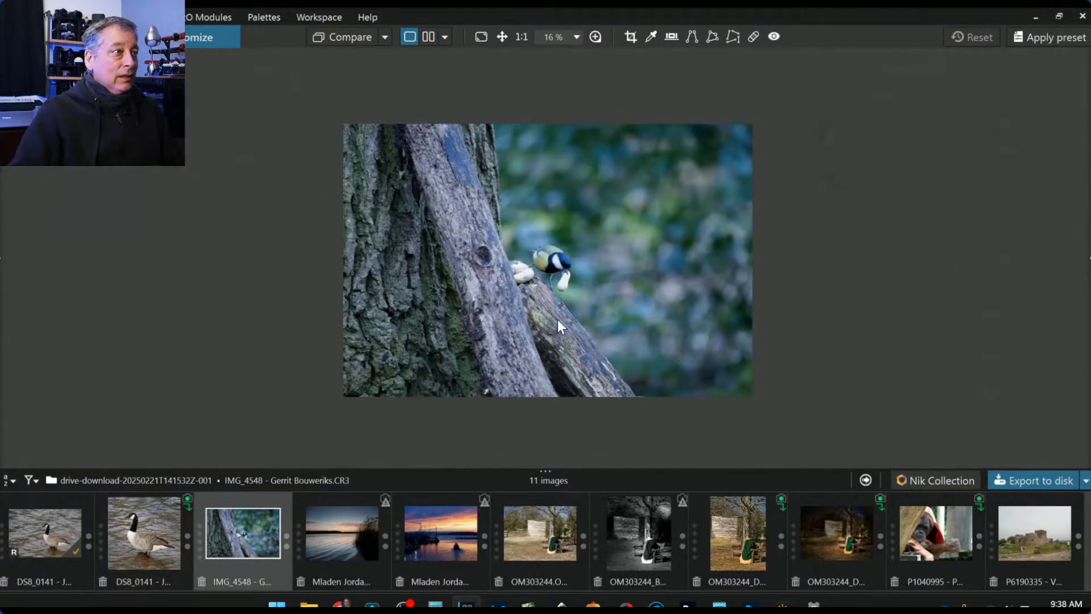
pyautogui.scroll(5, 551, 292)
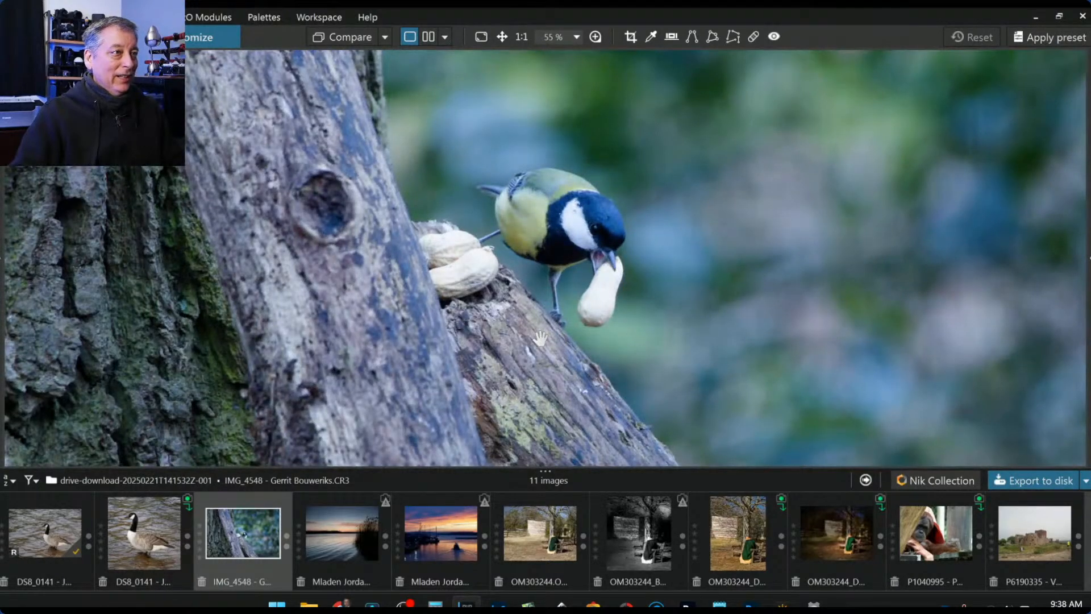
pyautogui.scroll(-1, 540, 339)
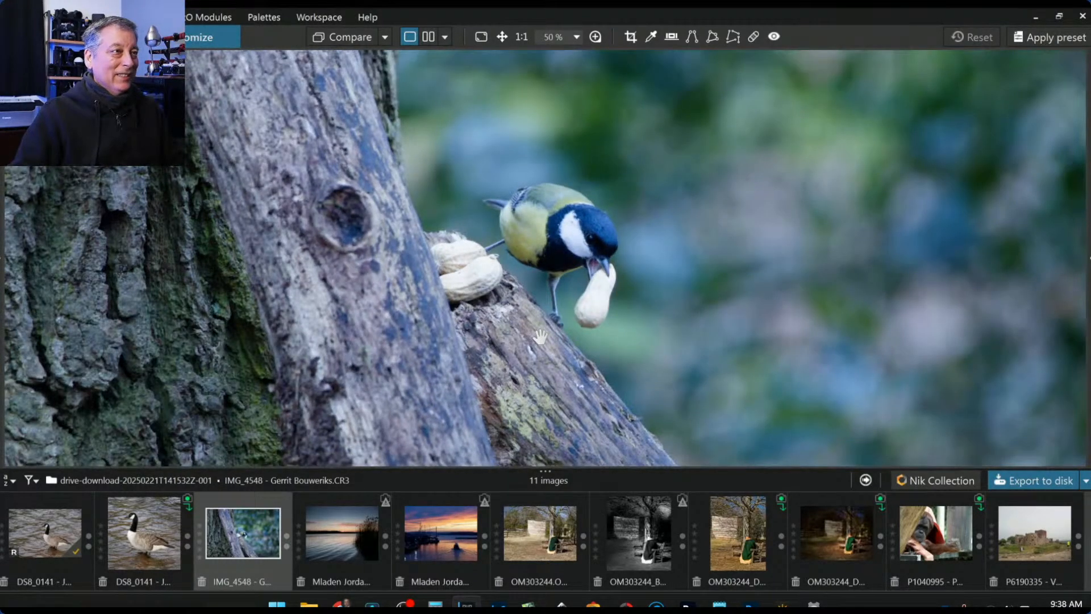
pyautogui.scroll(-1, 593, 353)
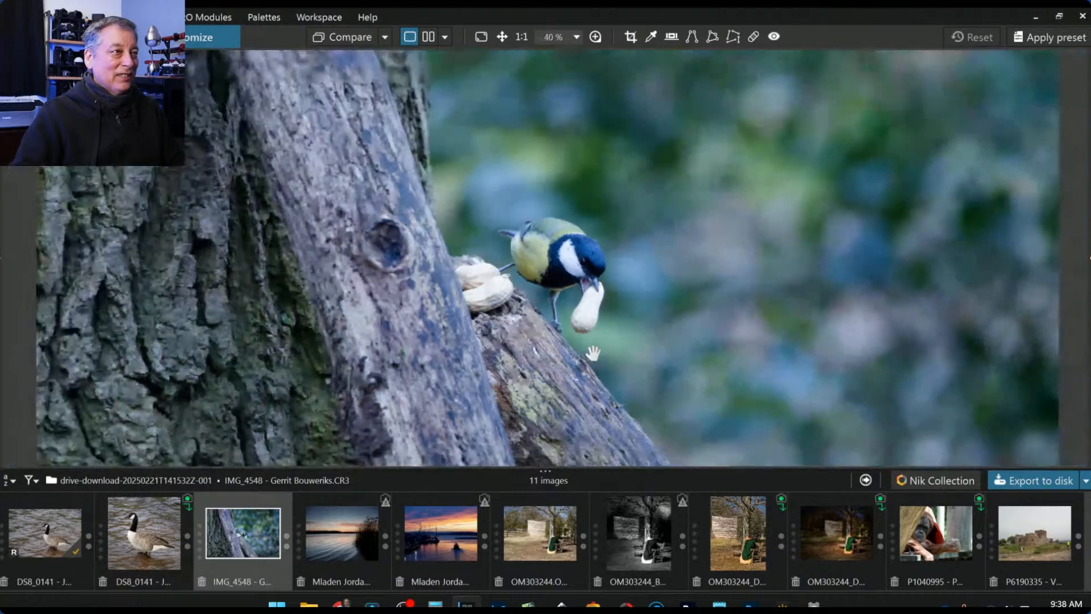
pyautogui.scroll(-1, 593, 353)
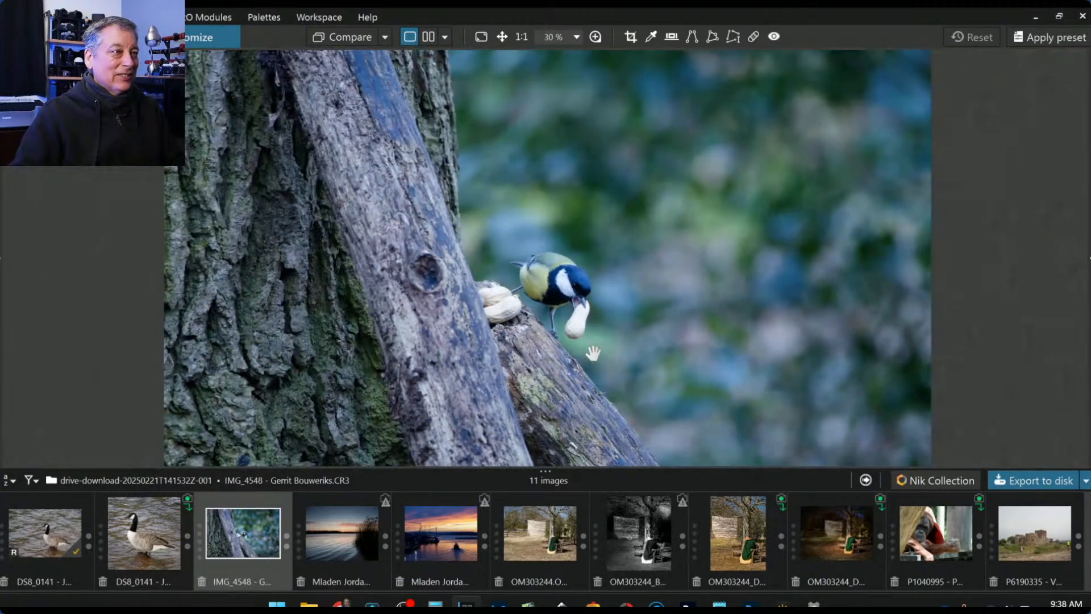
pyautogui.scroll(-1, 593, 353)
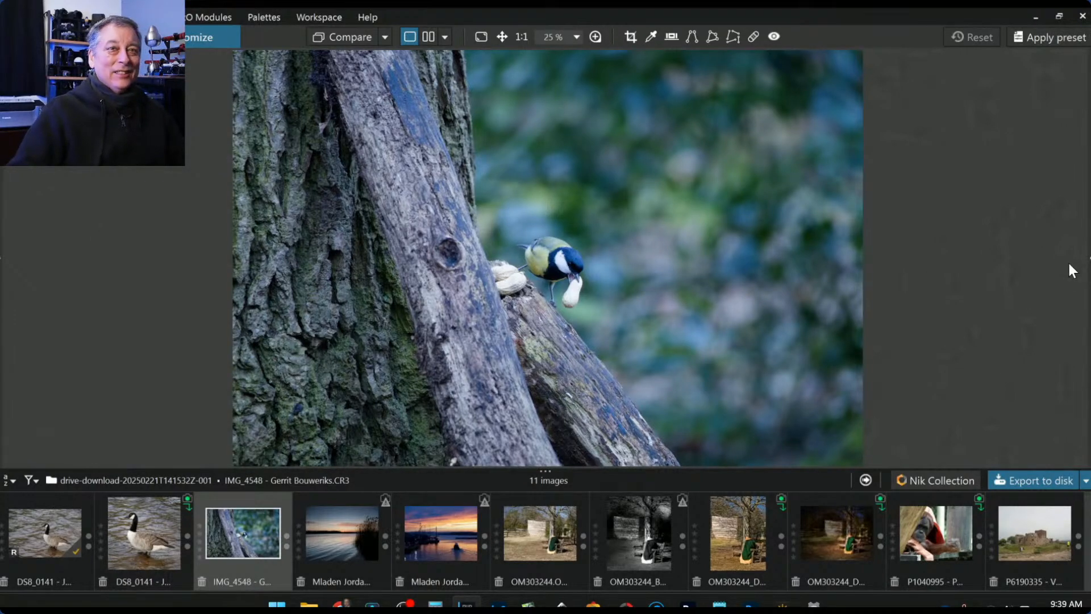
pyautogui.click(1089, 258)
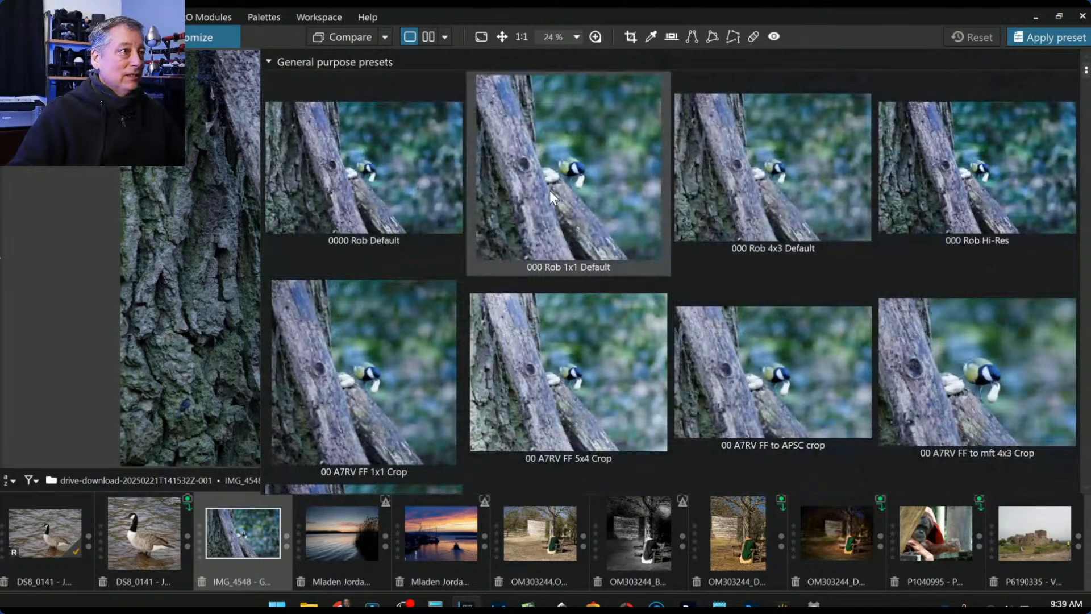
# - Apply the 1x1 Default preset and start the Crop tool with the 1 × 1 ratio
pyautogui.doubleClick(550, 190)
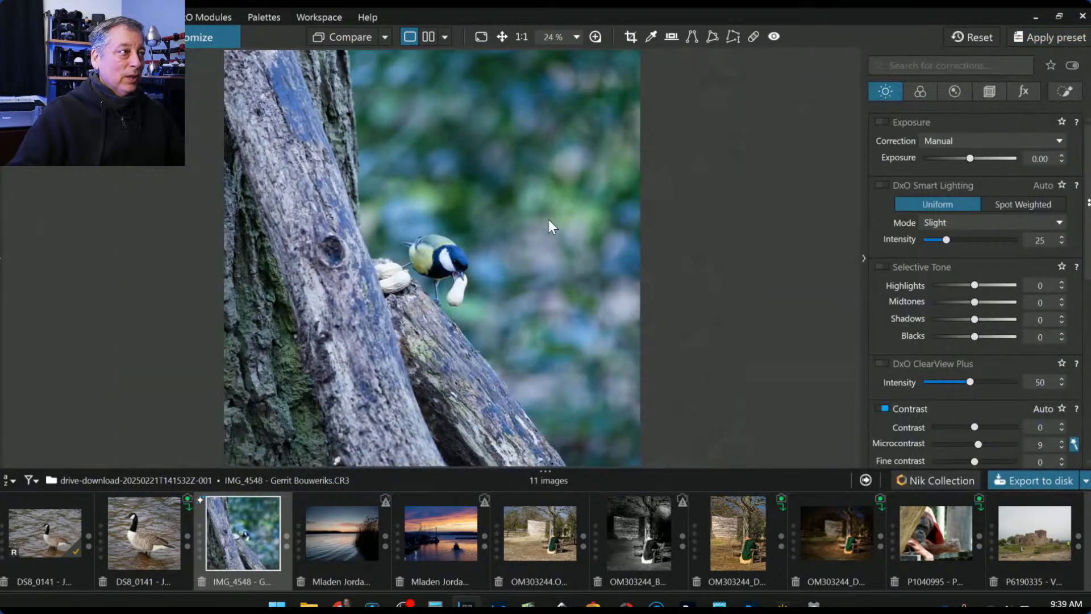
pyautogui.click(987, 93)
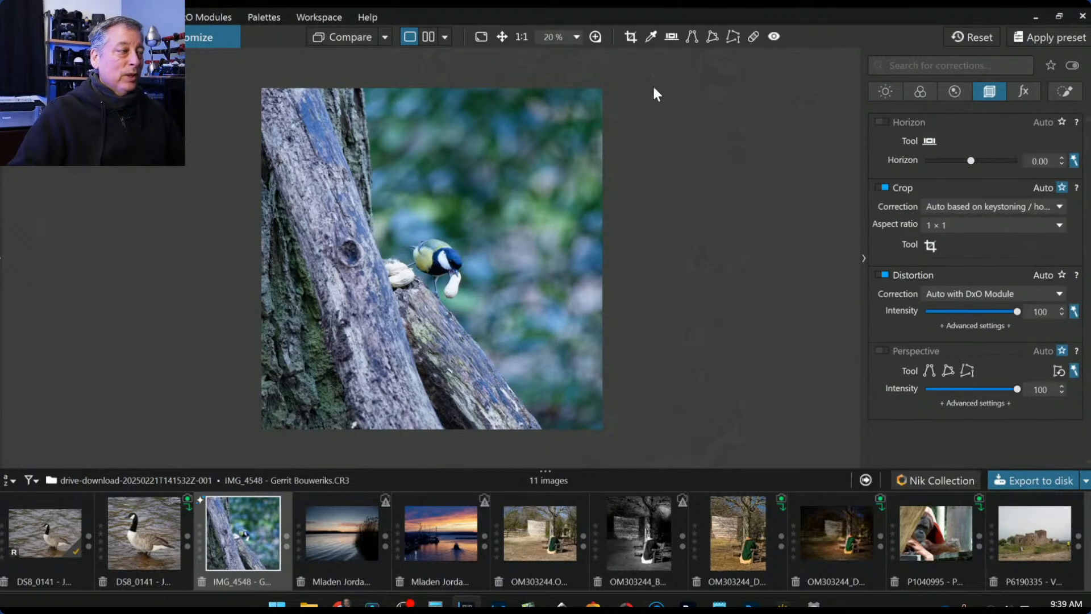
pyautogui.click(949, 224)
pyautogui.click(950, 220)
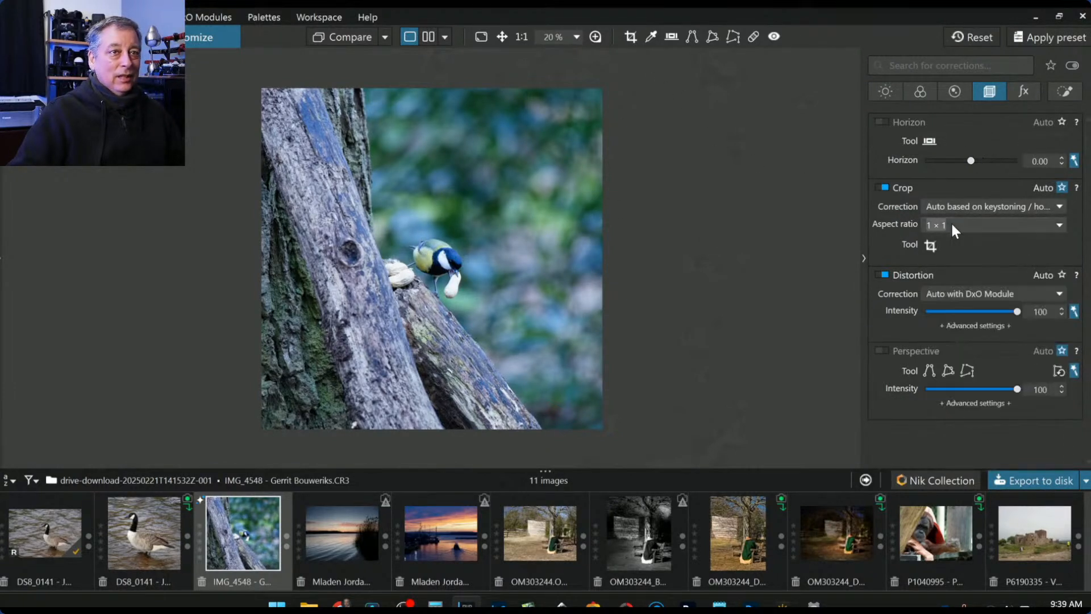
pyautogui.click(929, 245)
# - Size the crop to 2140 × 2140 px, center it over the bird, and apply it
pyautogui.moveTo(433, 52); pyautogui.dragTo(453, 249)
pyautogui.moveTo(458, 359); pyautogui.dragTo(456, 259)
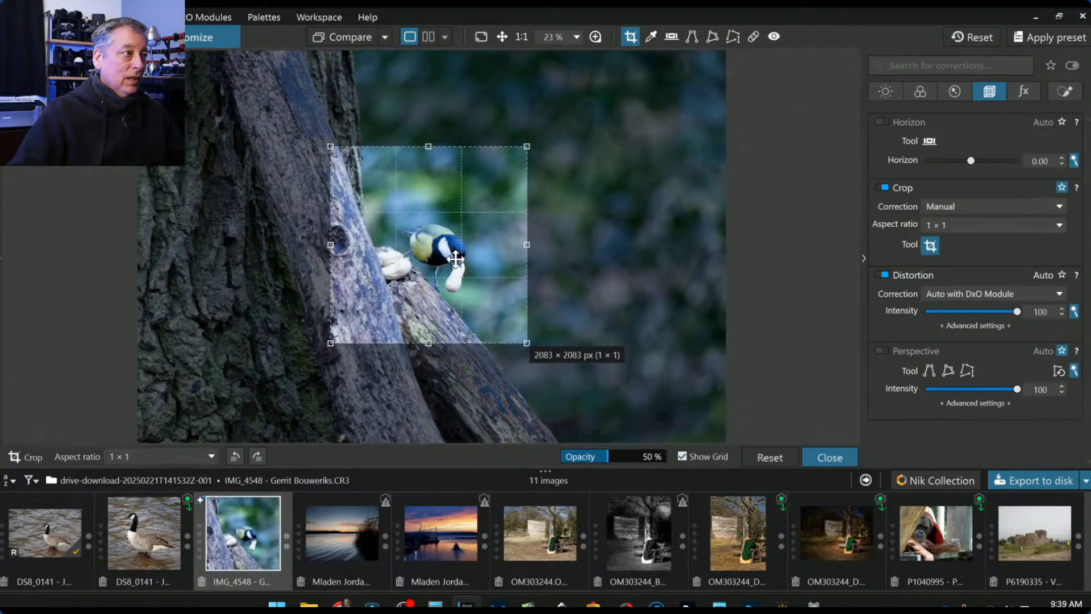
pyautogui.moveTo(527, 344); pyautogui.dragTo(540, 365)
pyautogui.moveTo(509, 319)
pyautogui.mouseDown()
pyautogui.moveTo(534, 341)
pyautogui.moveTo(523, 319)
pyautogui.mouseUp()
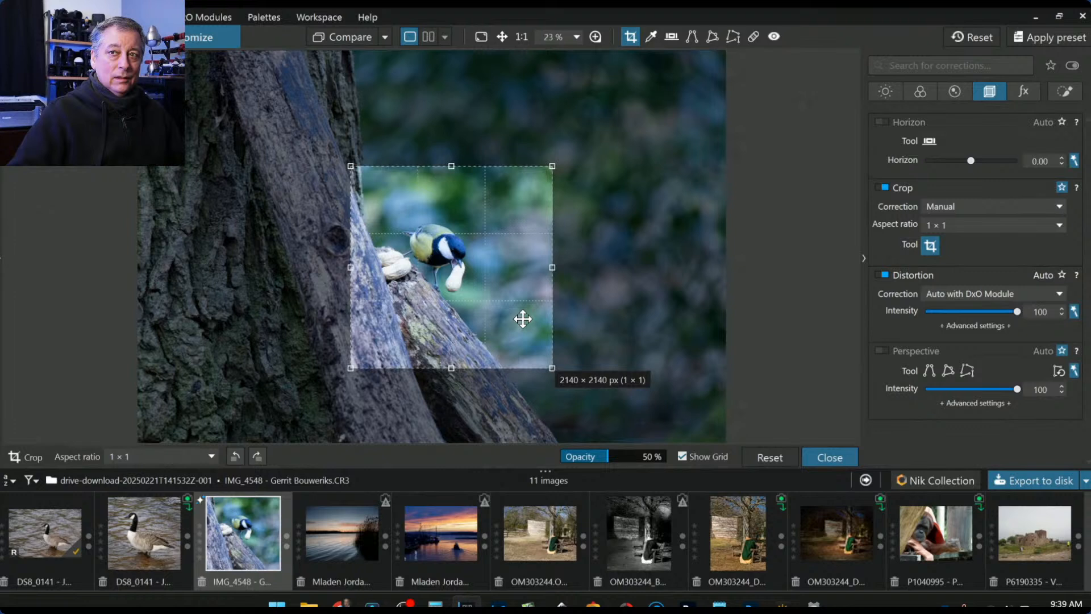
pyautogui.press('Return')
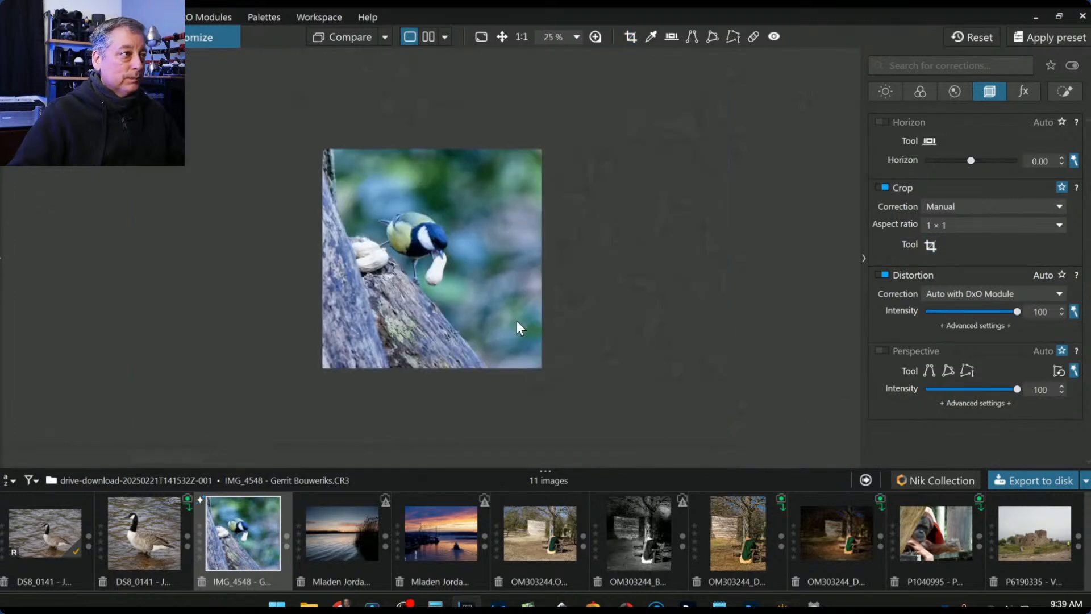
pyautogui.scroll(2, 518, 327)
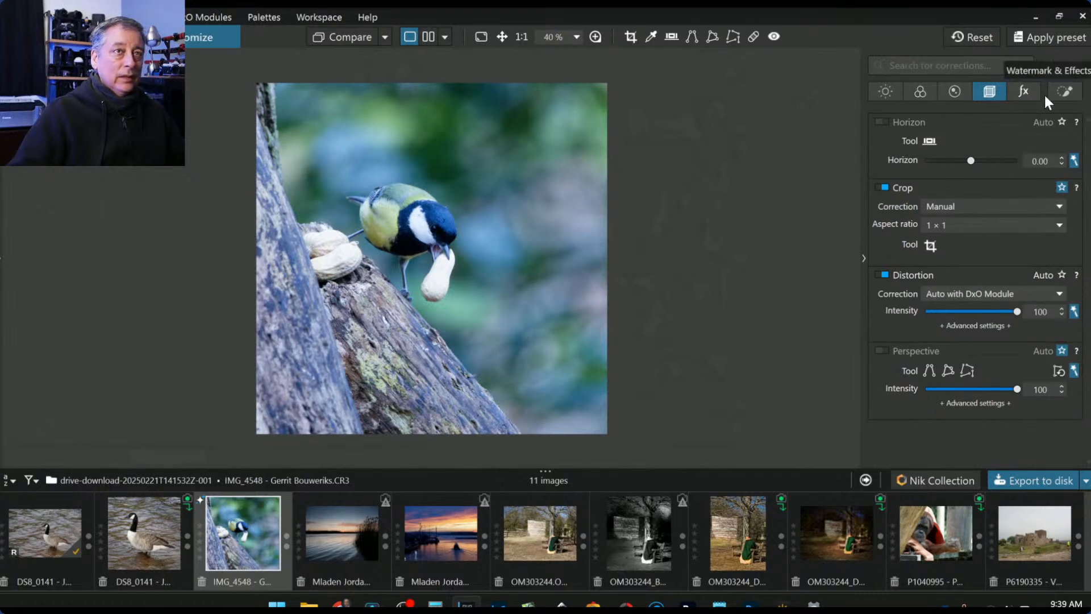
# - Add a local control point on the great tit's eye and shrink its area around the eye
pyautogui.click(1065, 91)
pyautogui.click(912, 144)
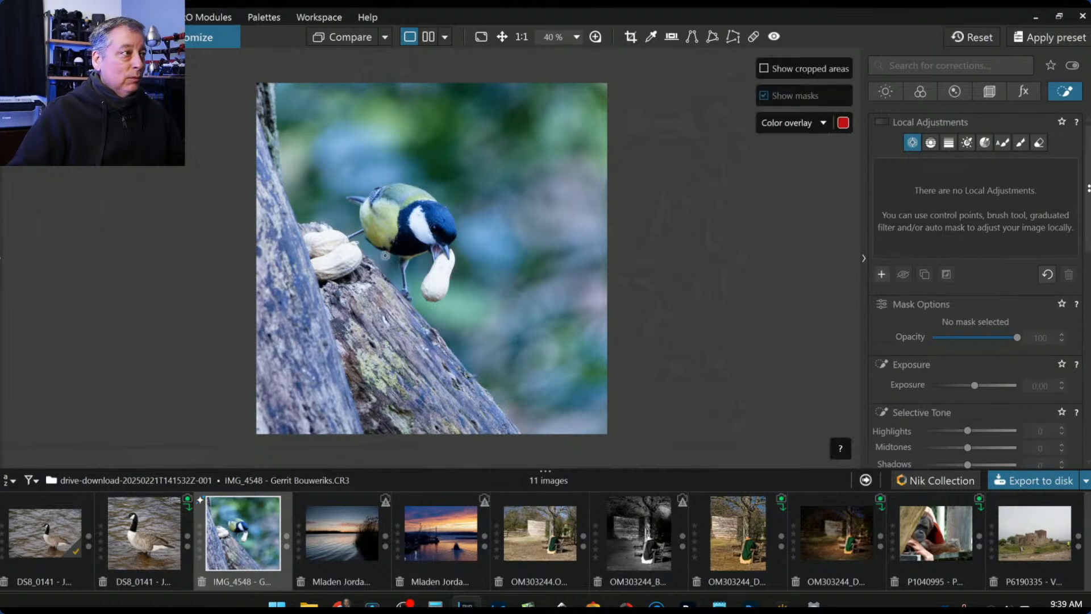
pyautogui.scroll(5, 455, 203)
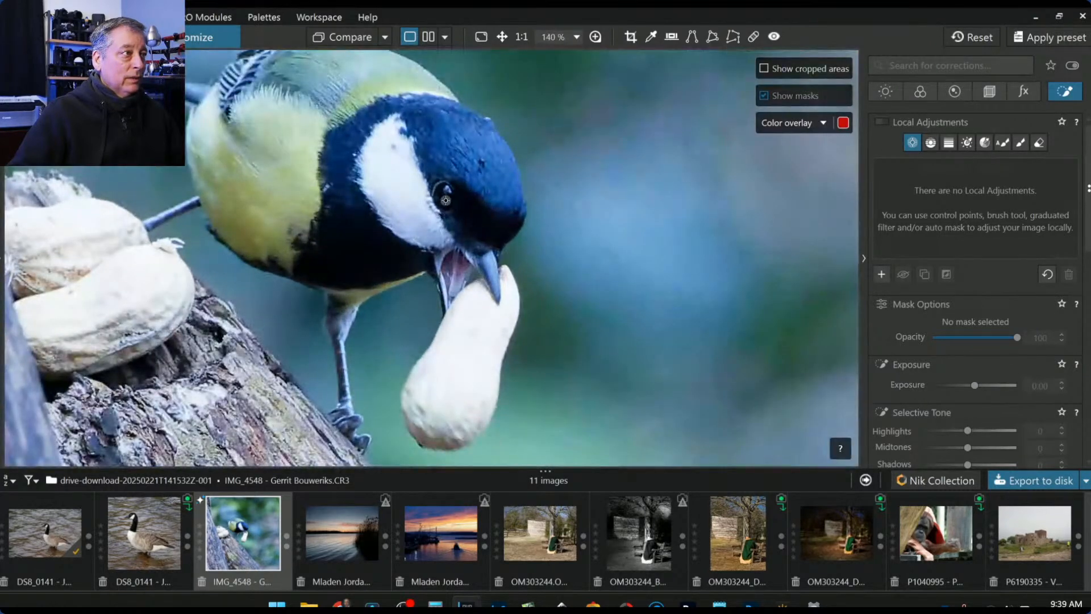
pyautogui.click(445, 201)
pyautogui.moveTo(858, 330); pyautogui.dragTo(471, 197)
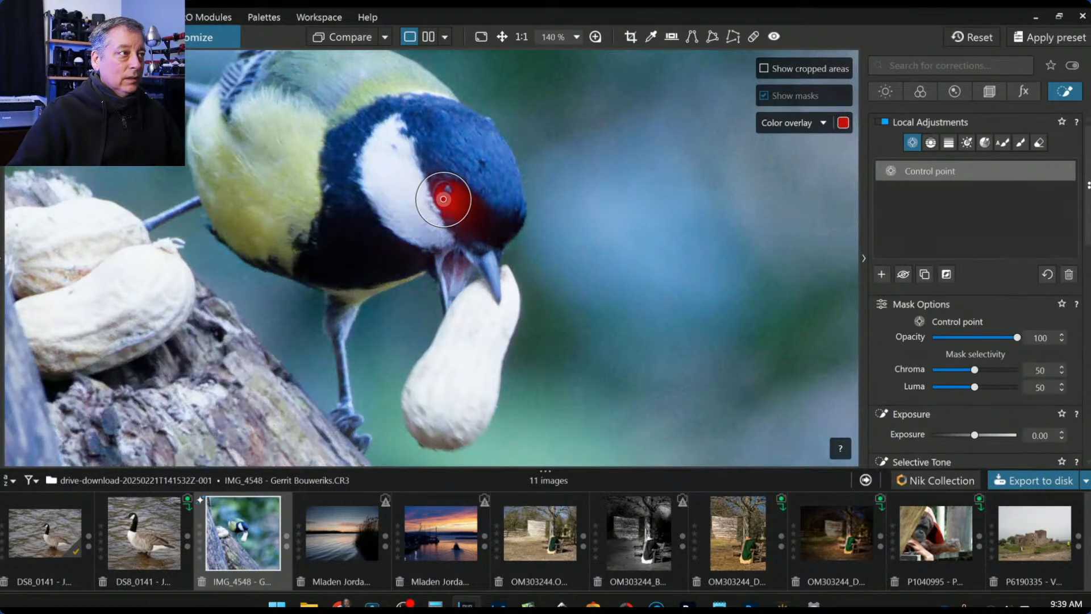
# - Set the eye point's Shadows 60, ClearView Plus 75, Midtones 65 and Microcontrast 53
pyautogui.scroll(-3, 983, 398)
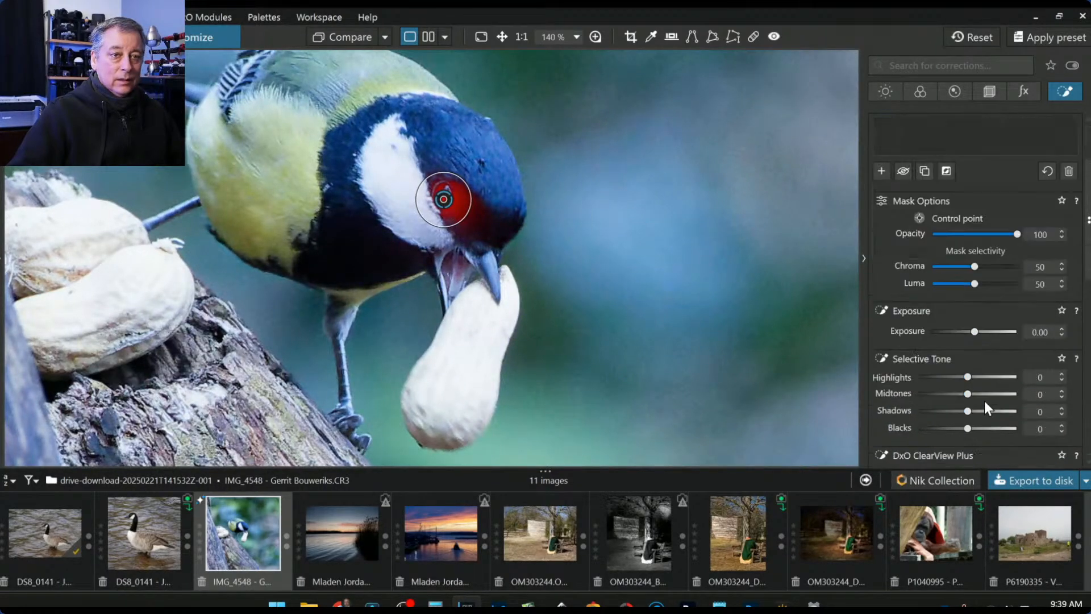
pyautogui.scroll(-1, 986, 407)
pyautogui.click(990, 378)
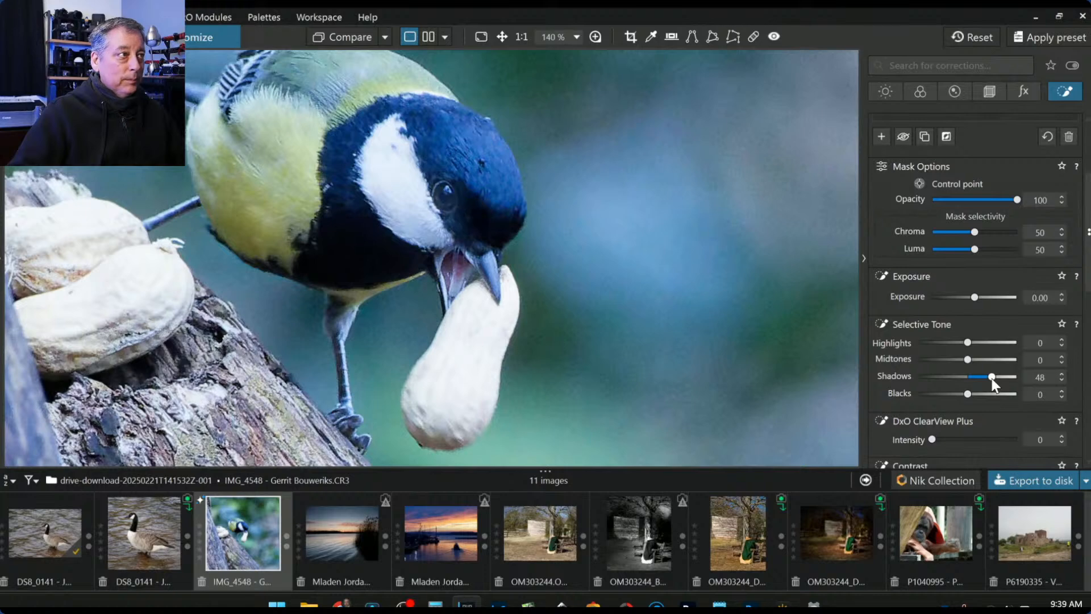
pyautogui.moveTo(993, 377); pyautogui.dragTo(997, 377)
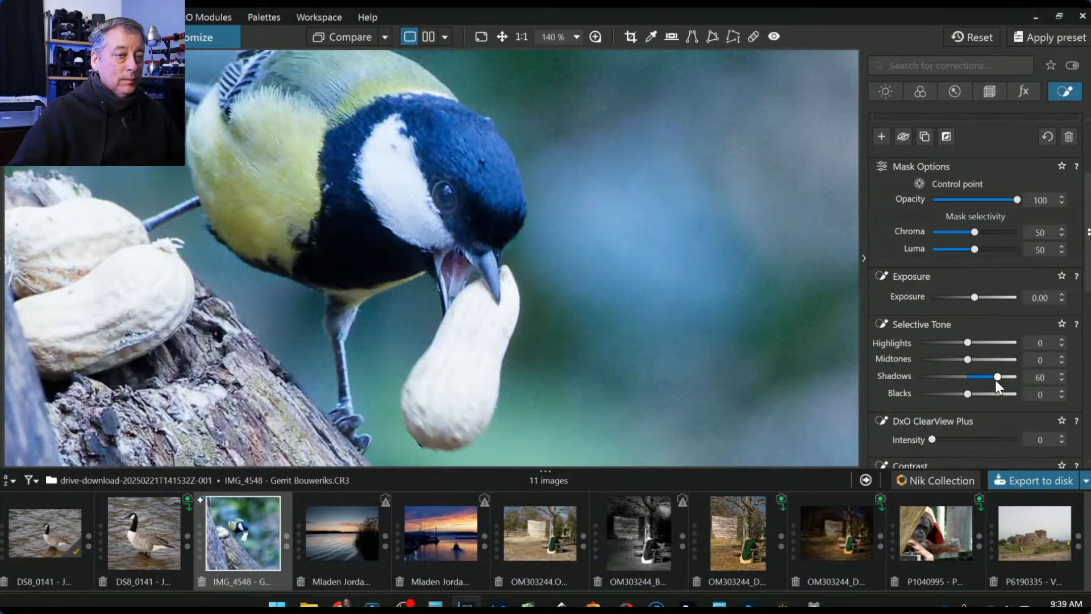
pyautogui.click(996, 439)
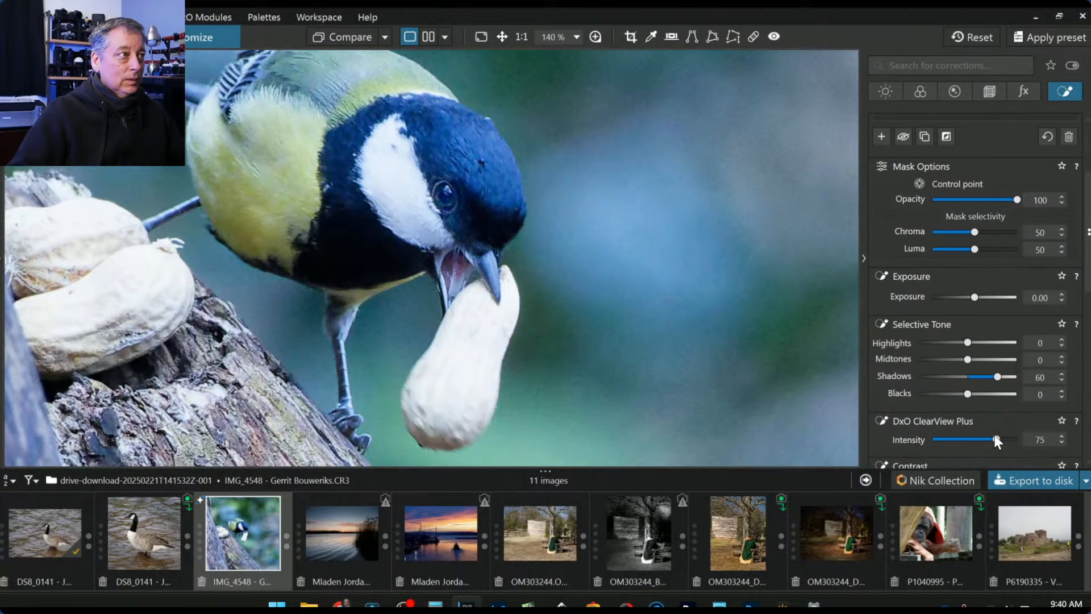
pyautogui.scroll(-2, 961, 417)
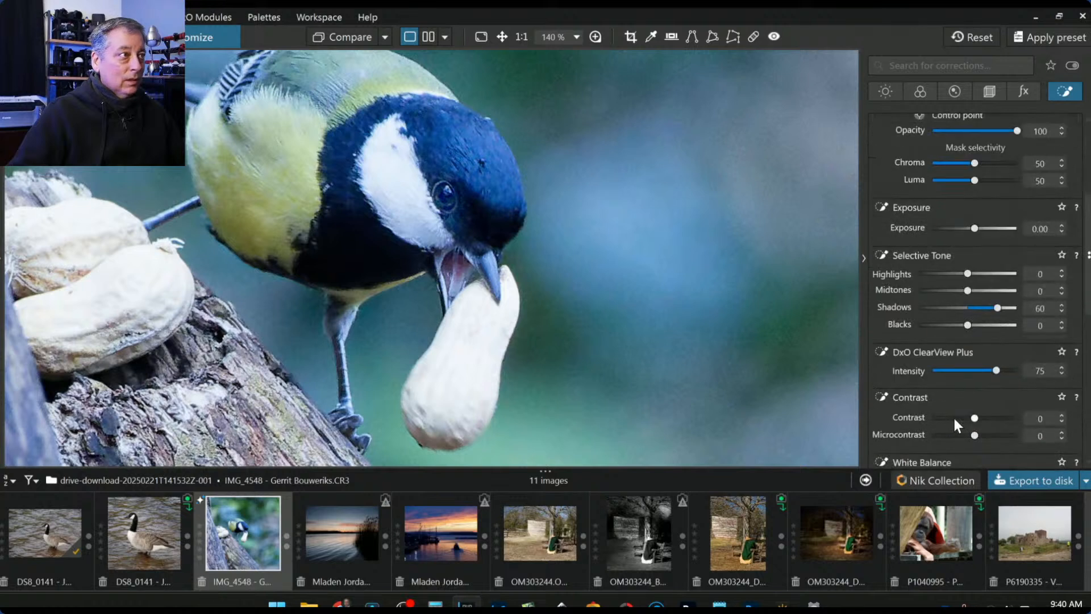
pyautogui.click(1000, 289)
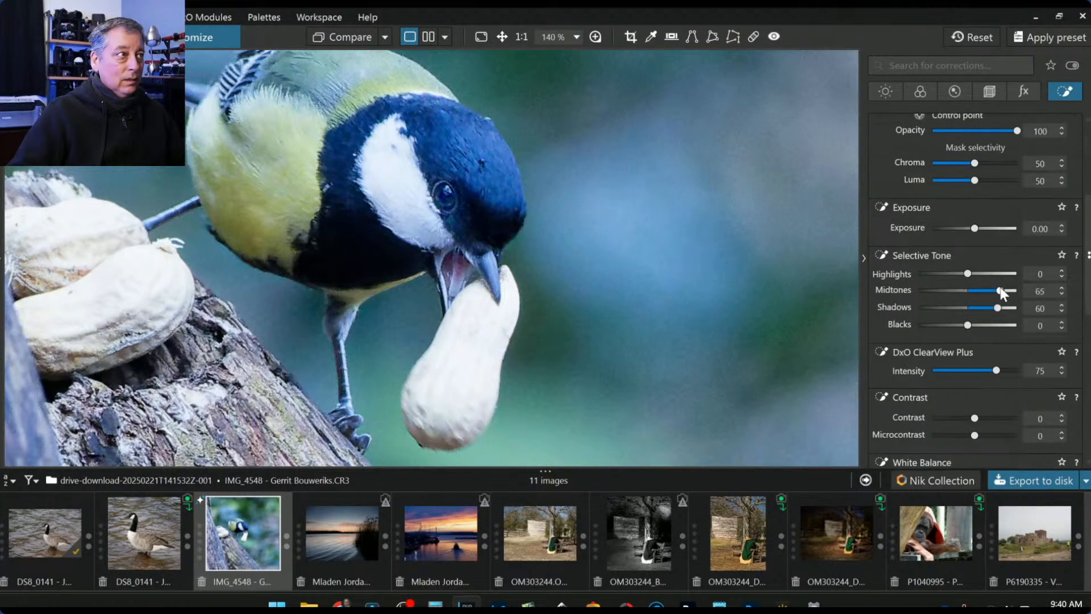
pyautogui.click(996, 435)
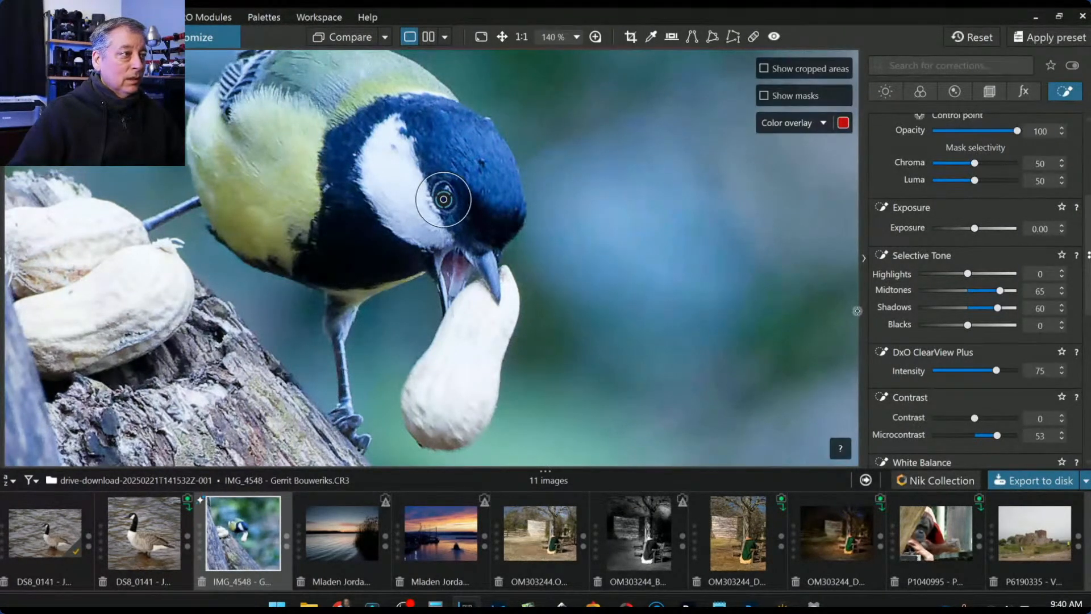
pyautogui.scroll(-1, 775, 299)
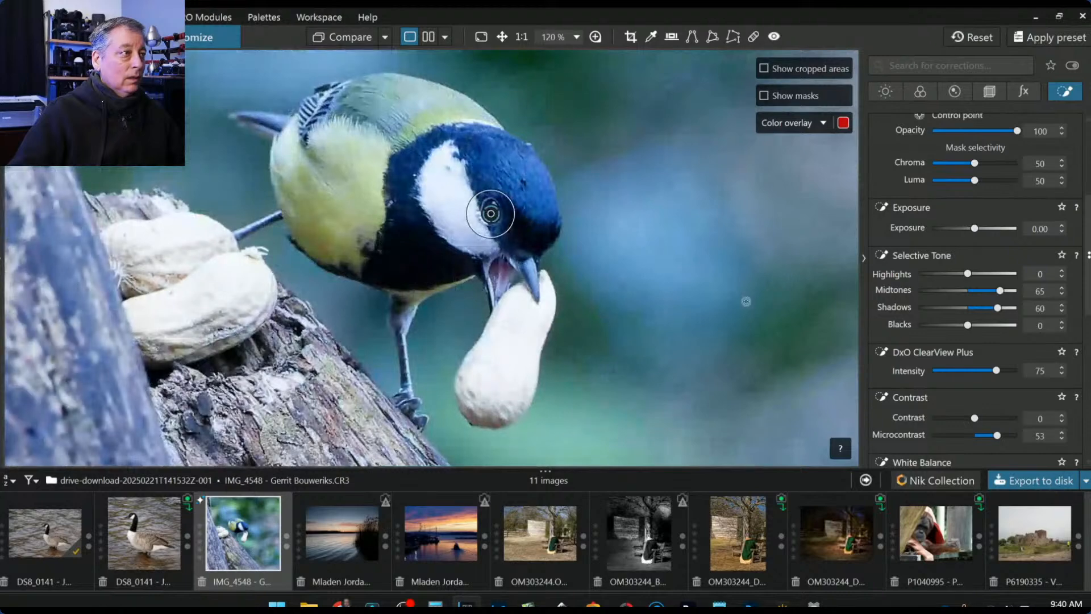
pyautogui.scroll(1, 905, 242)
pyautogui.scroll(3, 905, 241)
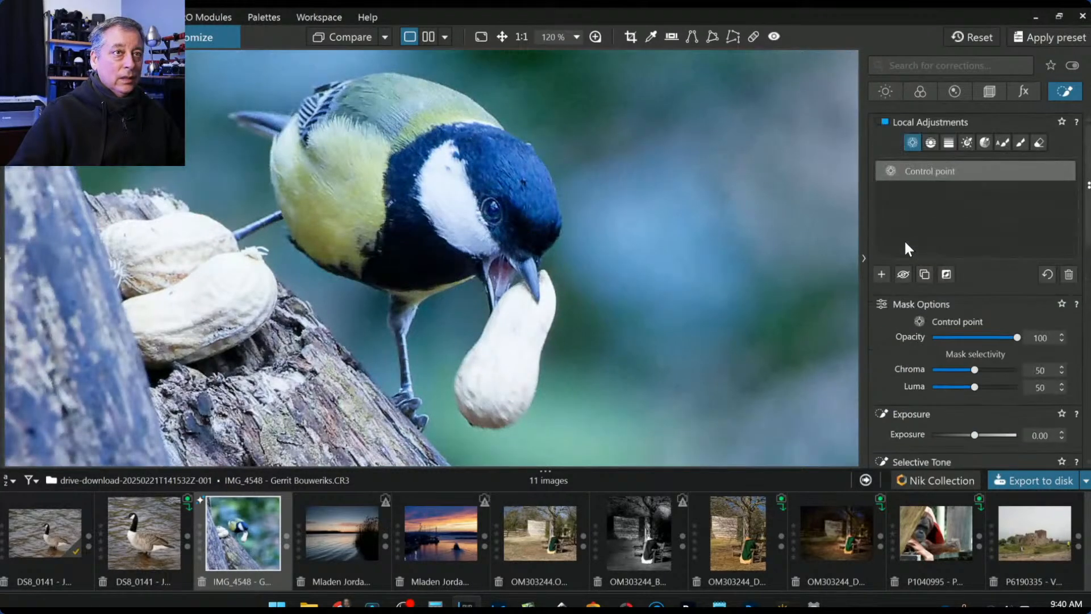
# - Add a control point on the beak tip with ClearView Plus 58 and Microcontrast 59
pyautogui.click(881, 271)
pyautogui.click(533, 272)
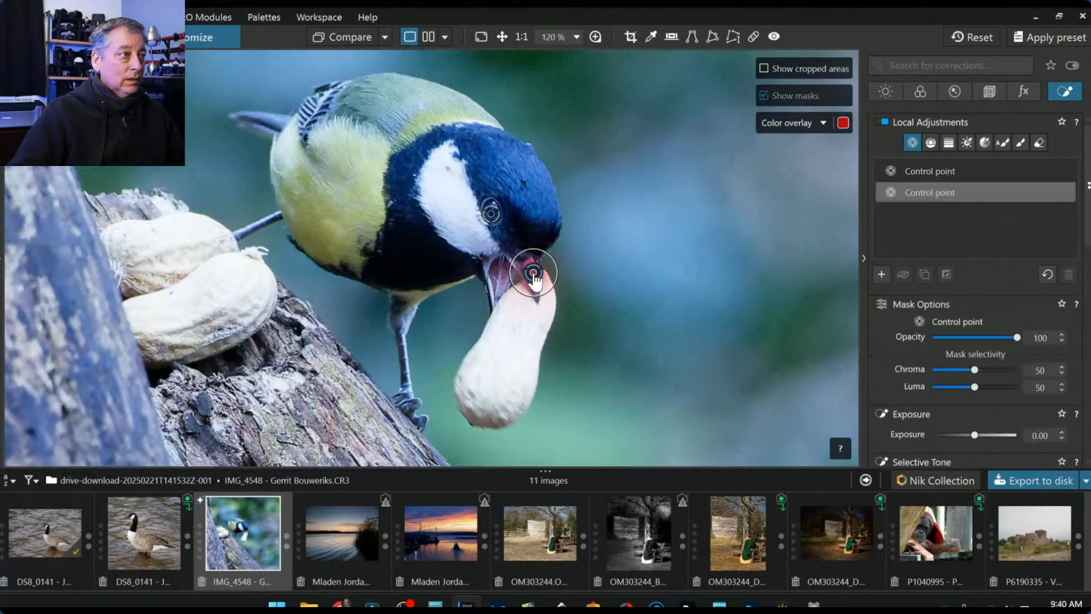
pyautogui.scroll(-4, 987, 430)
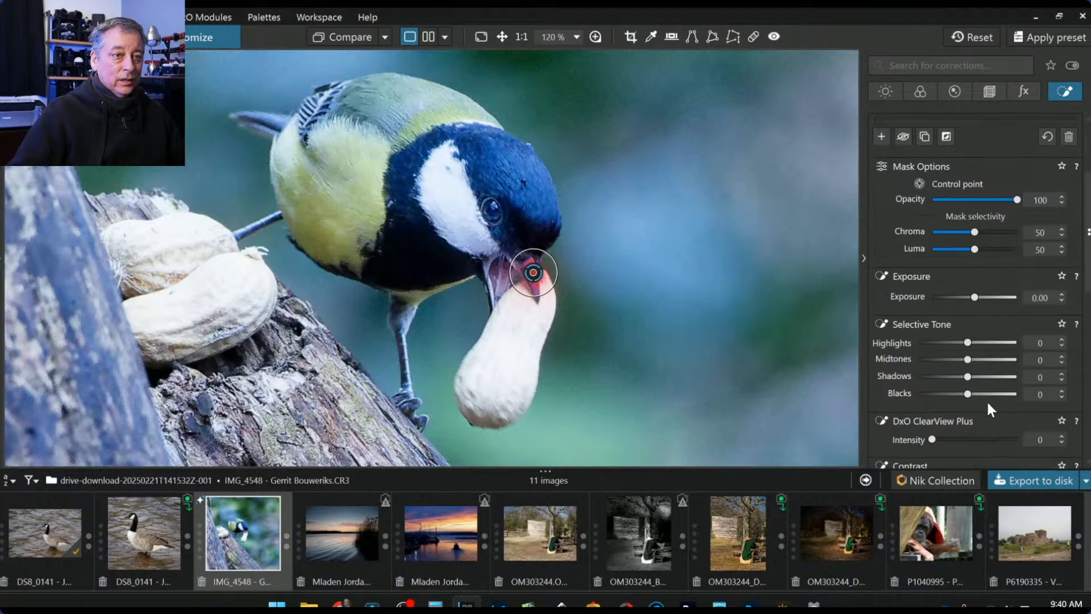
pyautogui.click(982, 439)
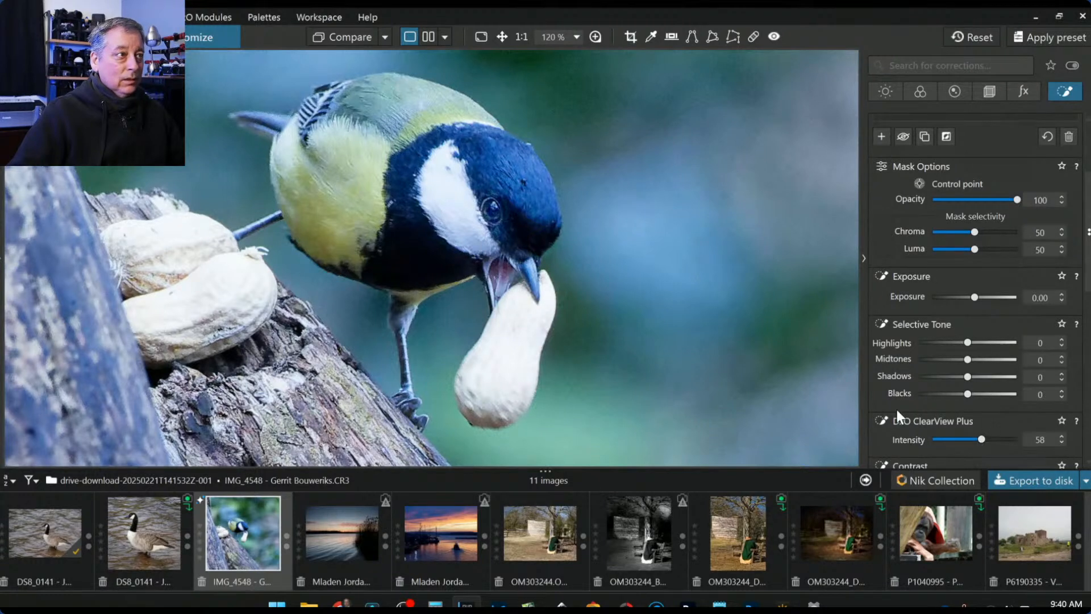
pyautogui.scroll(-2, 897, 409)
pyautogui.click(1000, 435)
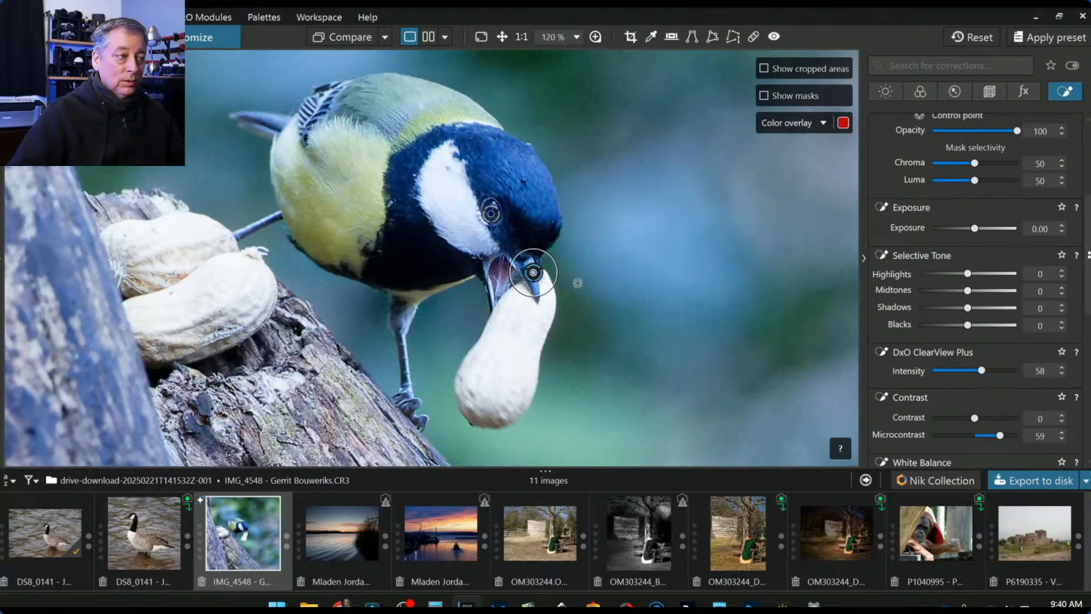
pyautogui.scroll(3, 924, 322)
pyautogui.scroll(1, 909, 324)
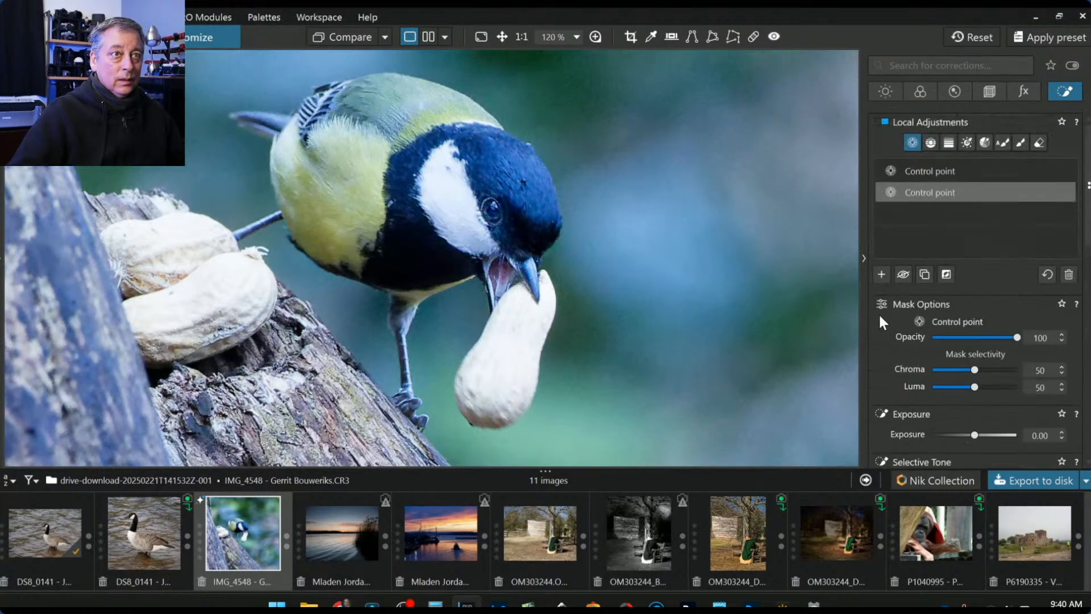
# - Add a point at the beak's base with ClearView Plus 18 and Vibrancy 38
pyautogui.click(875, 275)
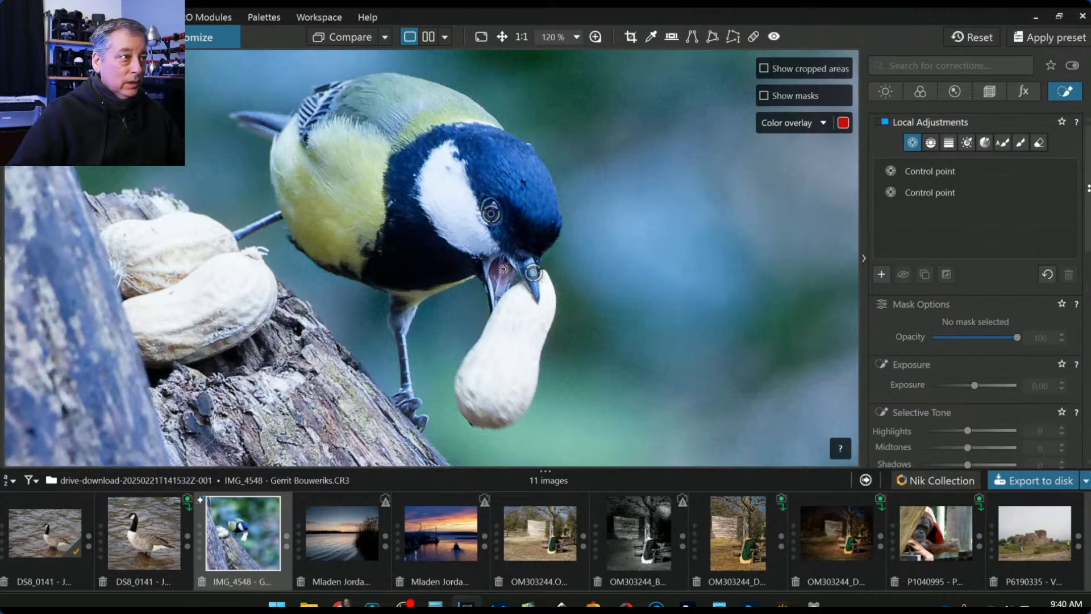
pyautogui.click(501, 271)
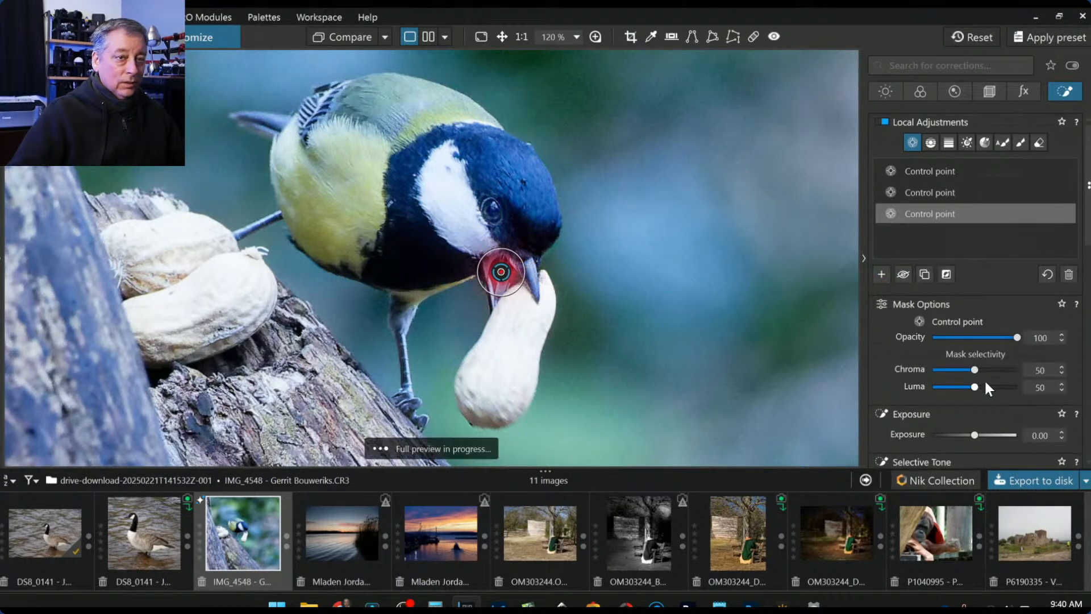
pyautogui.scroll(-2, 987, 388)
pyautogui.scroll(-1, 987, 388)
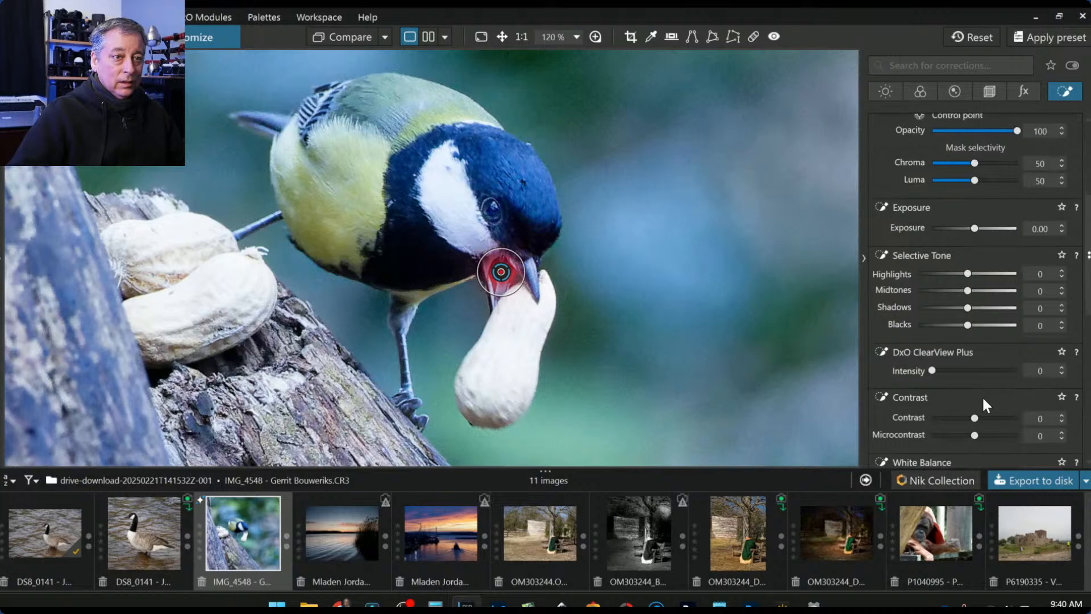
pyautogui.scroll(-3, 983, 399)
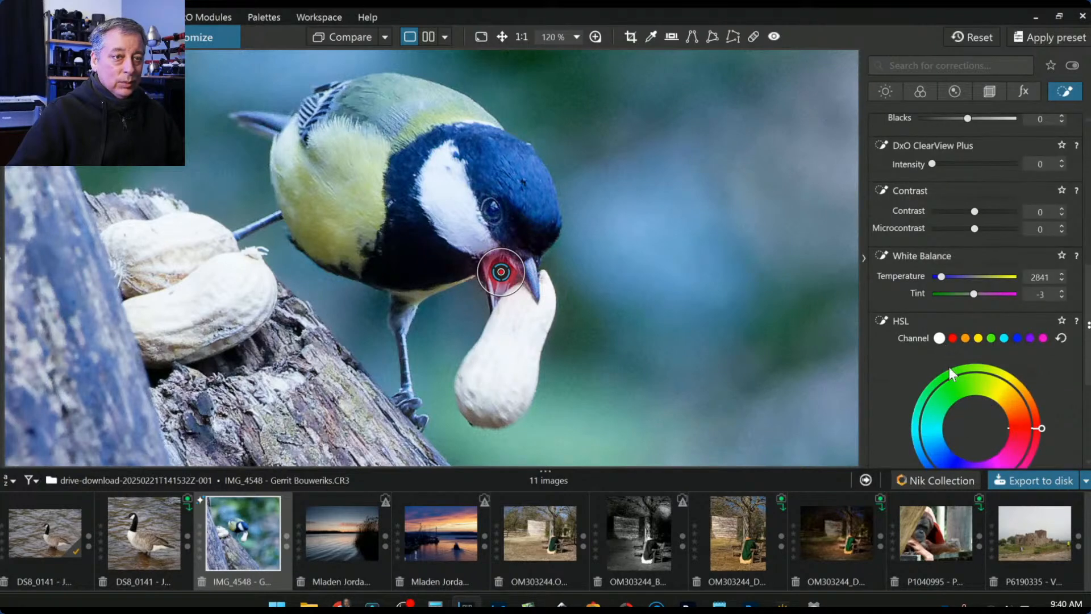
pyautogui.scroll(-2, 950, 369)
pyautogui.click(995, 430)
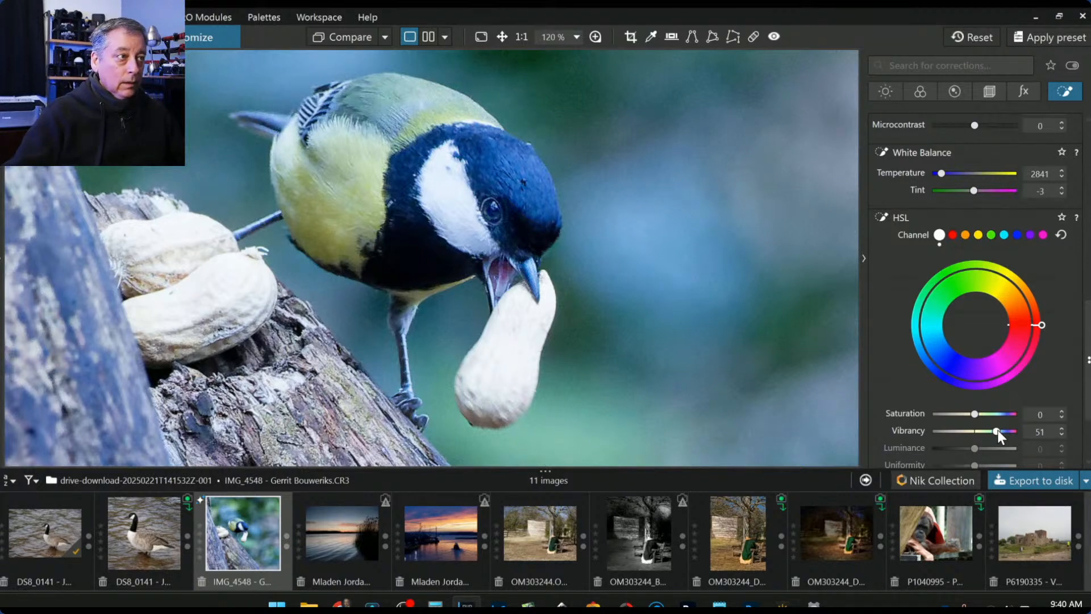
pyautogui.moveTo(998, 430); pyautogui.dragTo(1001, 431)
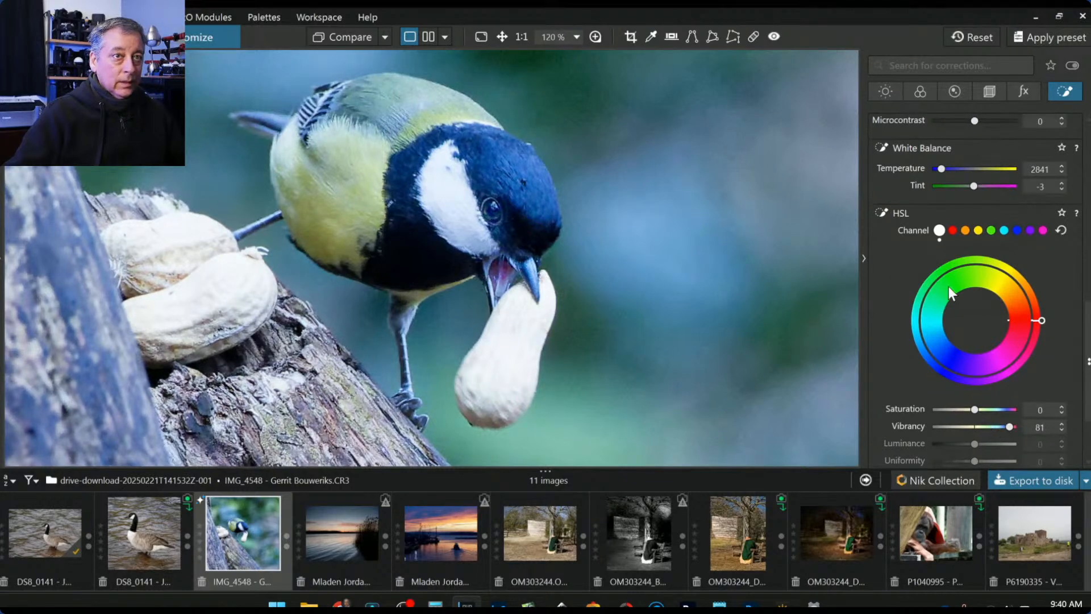
pyautogui.scroll(3, 952, 255)
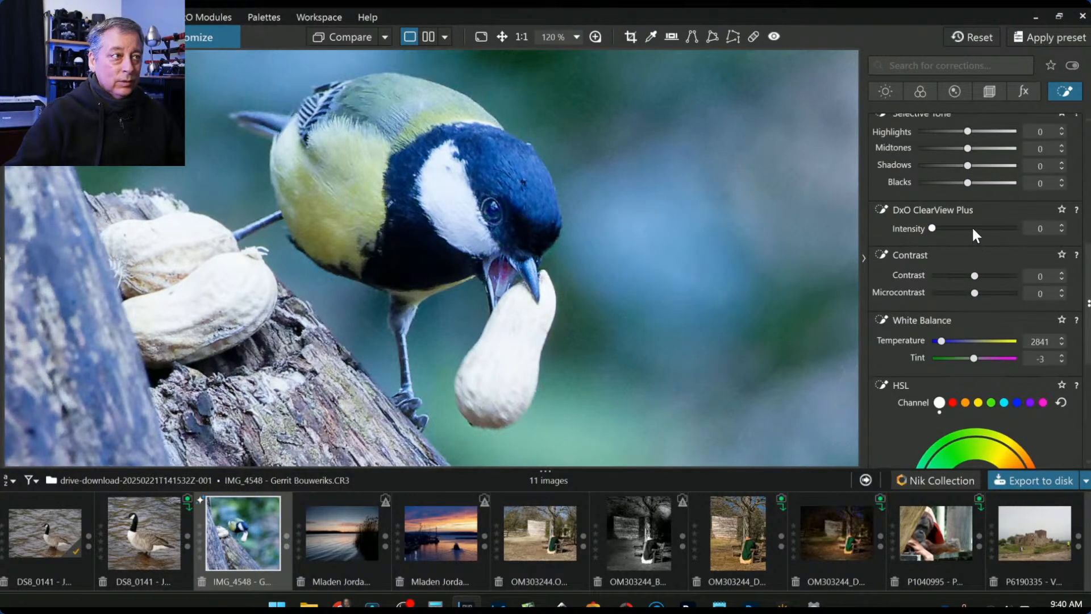
pyautogui.click(972, 228)
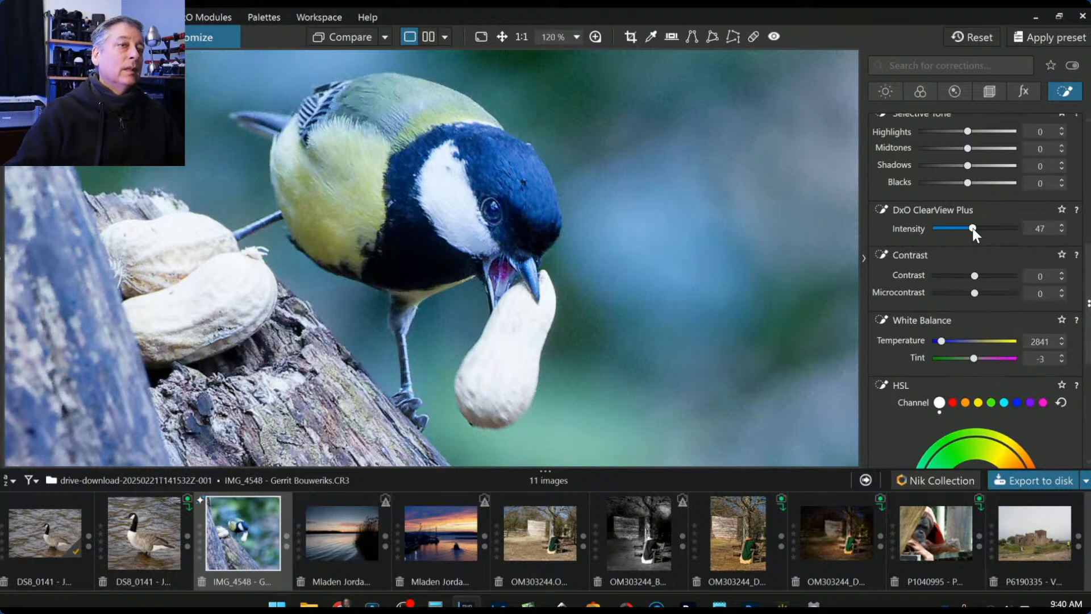
pyautogui.moveTo(973, 228); pyautogui.dragTo(946, 230)
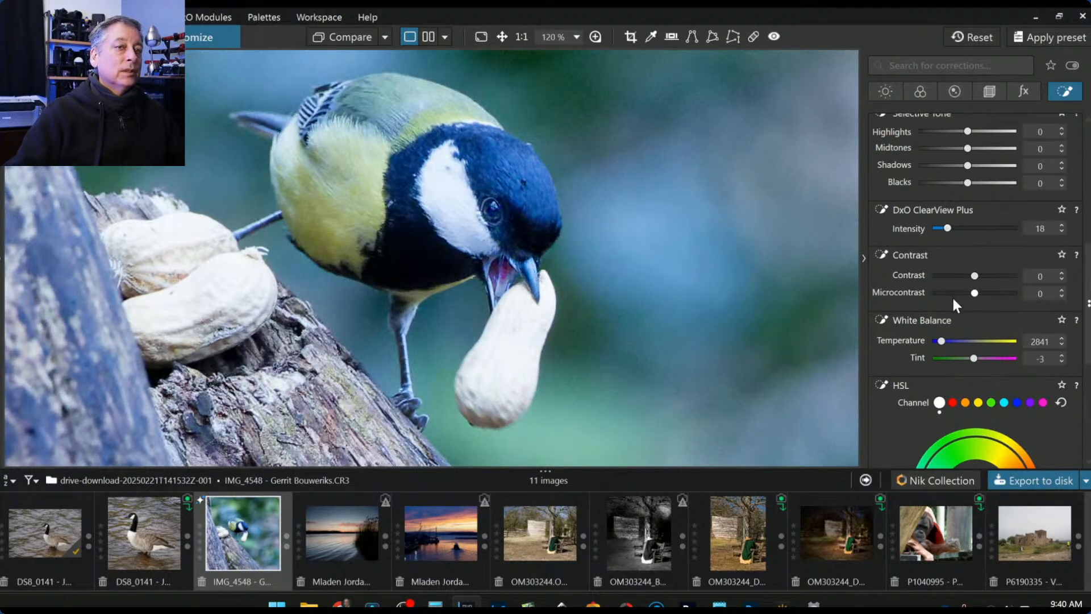
pyautogui.scroll(-3, 952, 295)
pyautogui.click(992, 426)
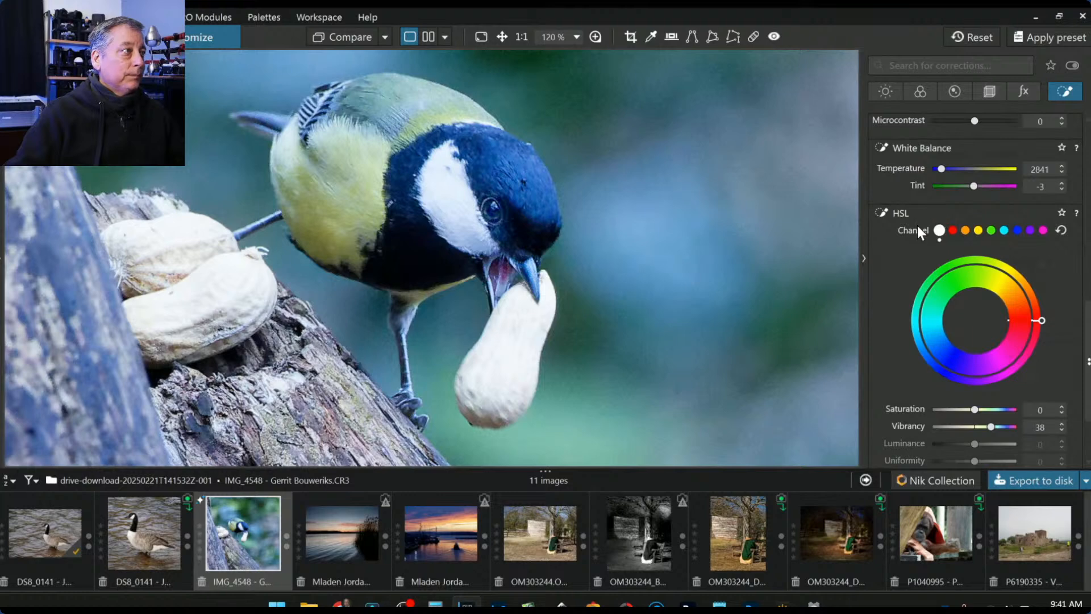
pyautogui.scroll(9, 936, 234)
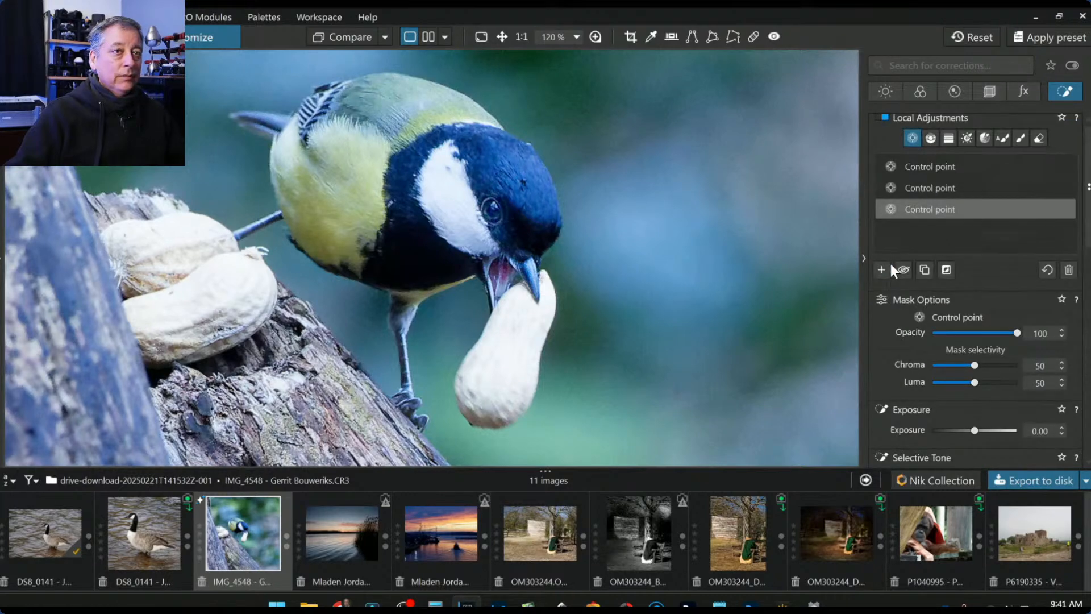
# - Add a widened control point on the bird's belly and another on its head
pyautogui.click(881, 270)
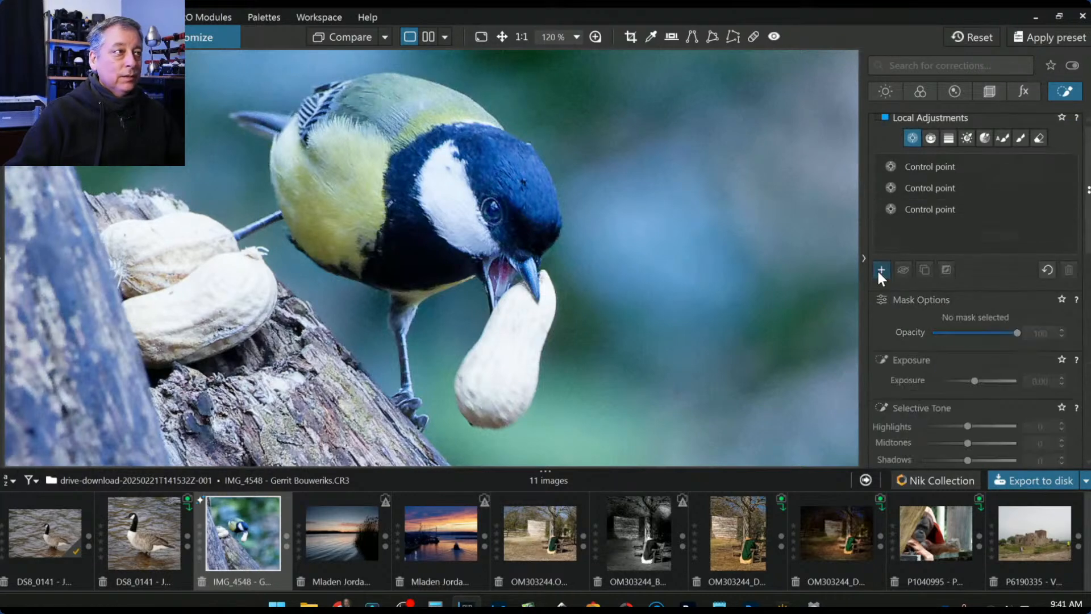
pyautogui.click(338, 184)
pyautogui.moveTo(358, 170); pyautogui.dragTo(397, 143)
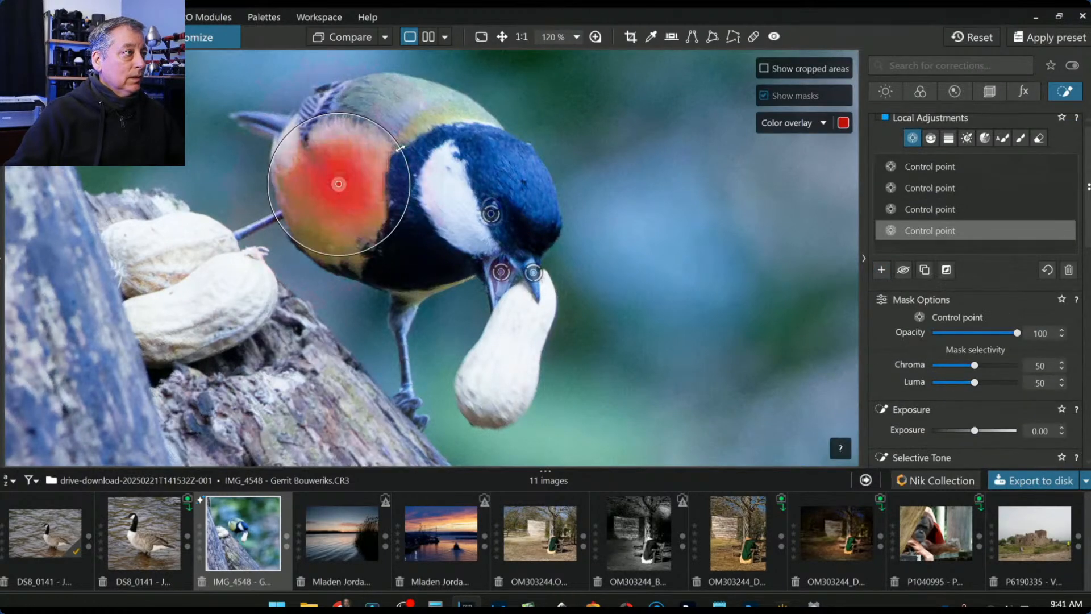
pyautogui.click(428, 121)
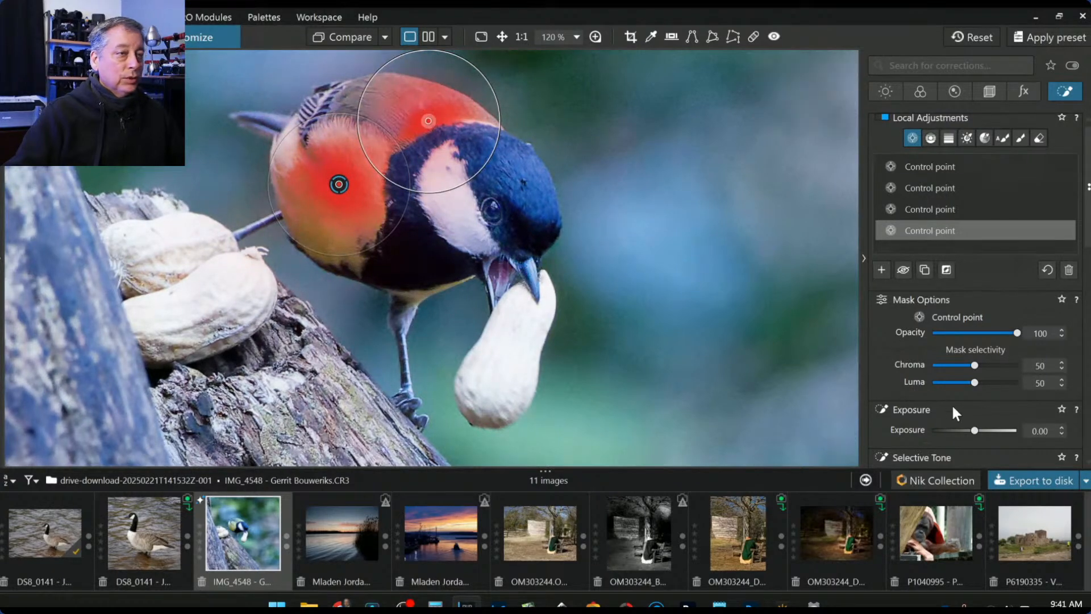
# - Raise Vibrancy to 61 for the belly and head plumage
pyautogui.scroll(-5, 966, 414)
pyautogui.scroll(-2, 966, 415)
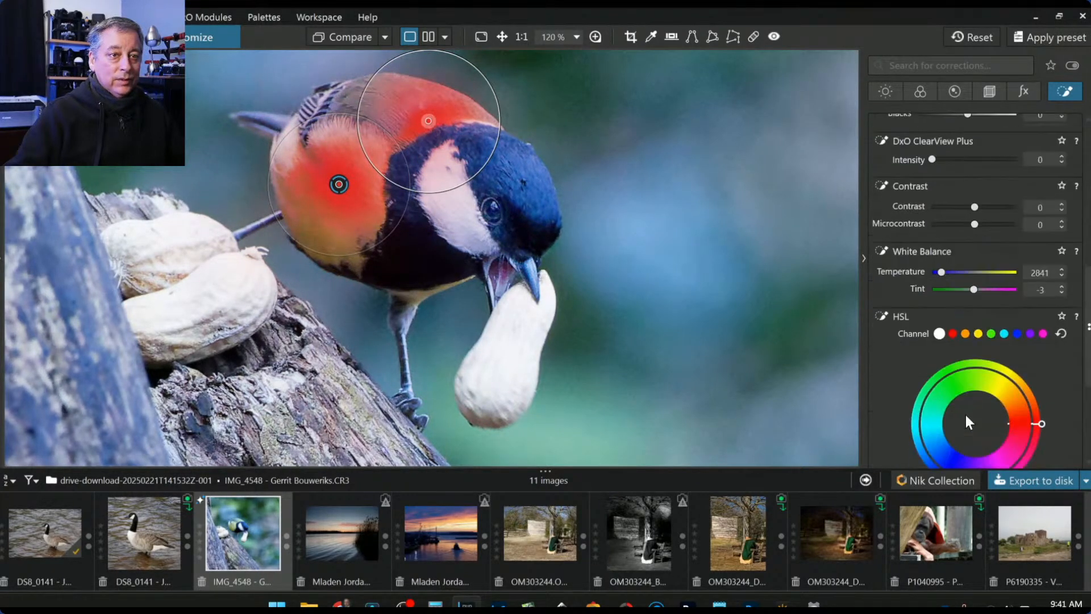
pyautogui.scroll(-3, 966, 415)
pyautogui.moveTo(976, 393); pyautogui.dragTo(1000, 393)
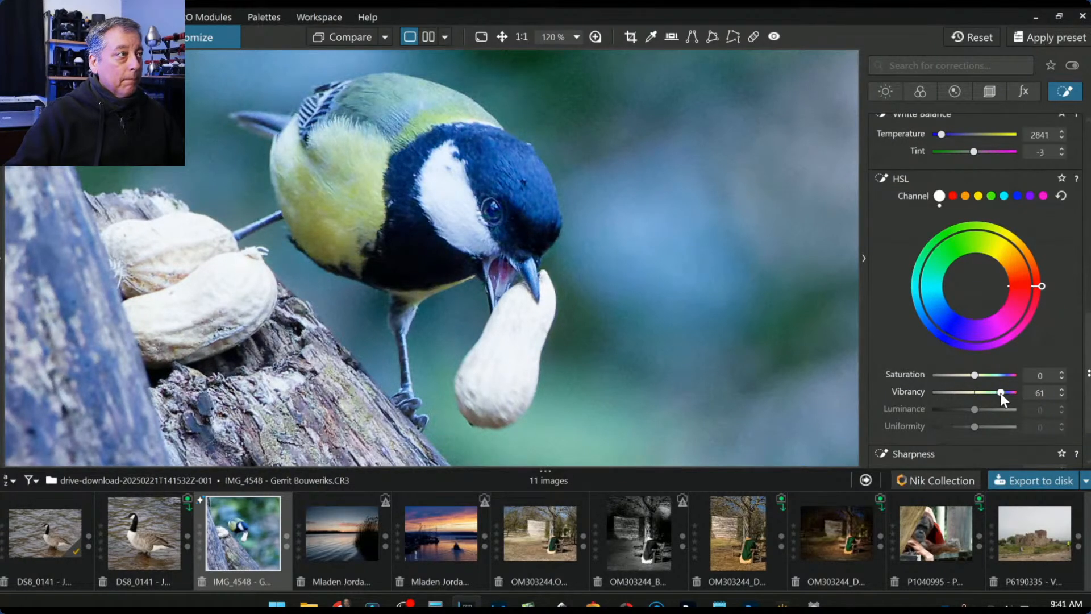
pyautogui.scroll(-2, 823, 334)
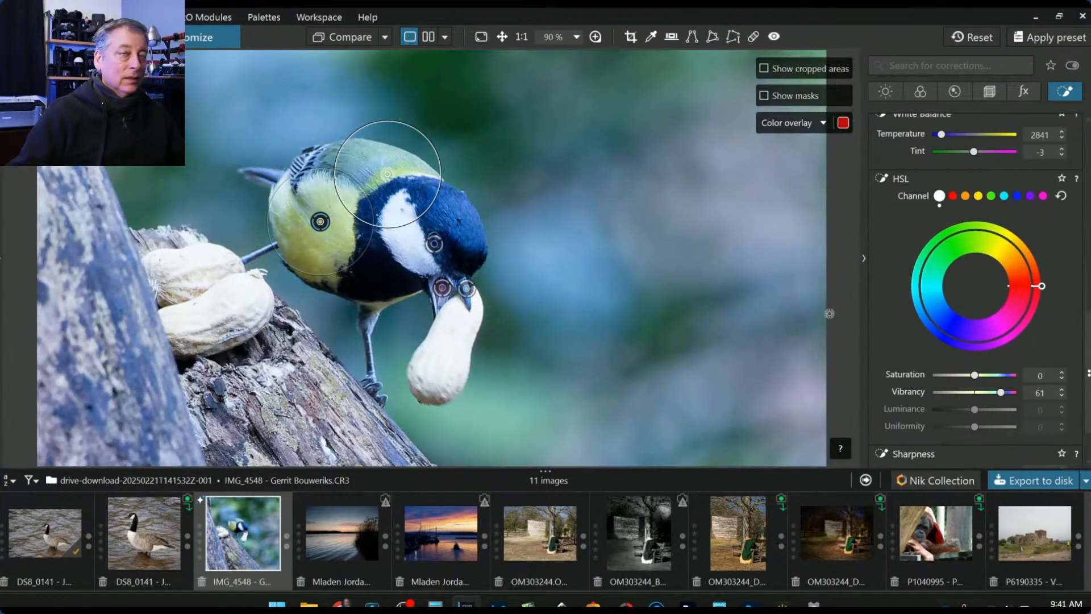
pyautogui.scroll(3, 899, 297)
pyautogui.scroll(6, 898, 298)
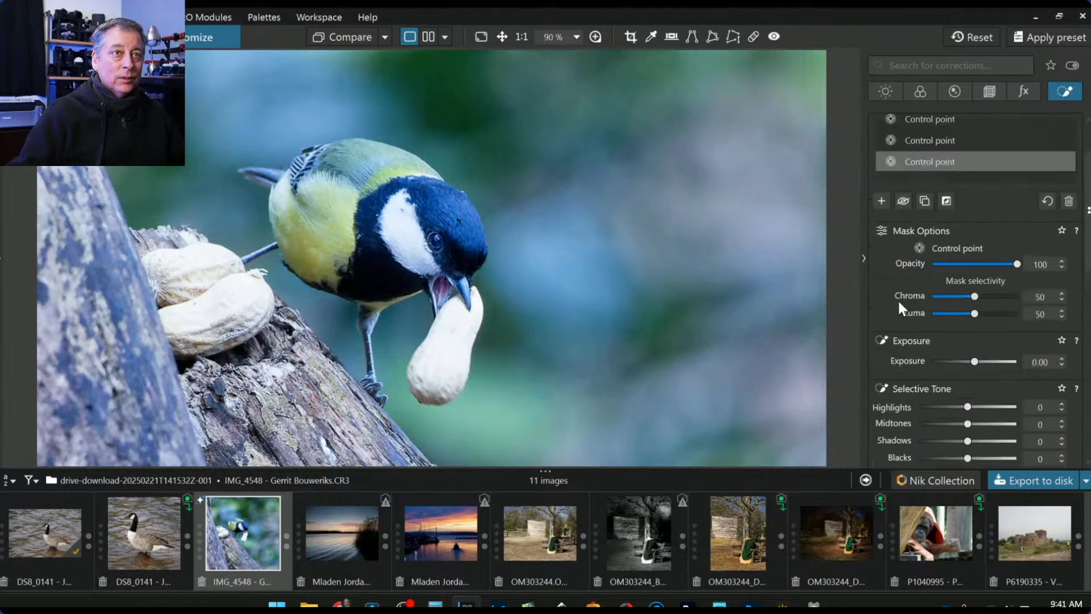
# - Add control points on the held peanut and the lower and upper peanut shells
pyautogui.click(884, 276)
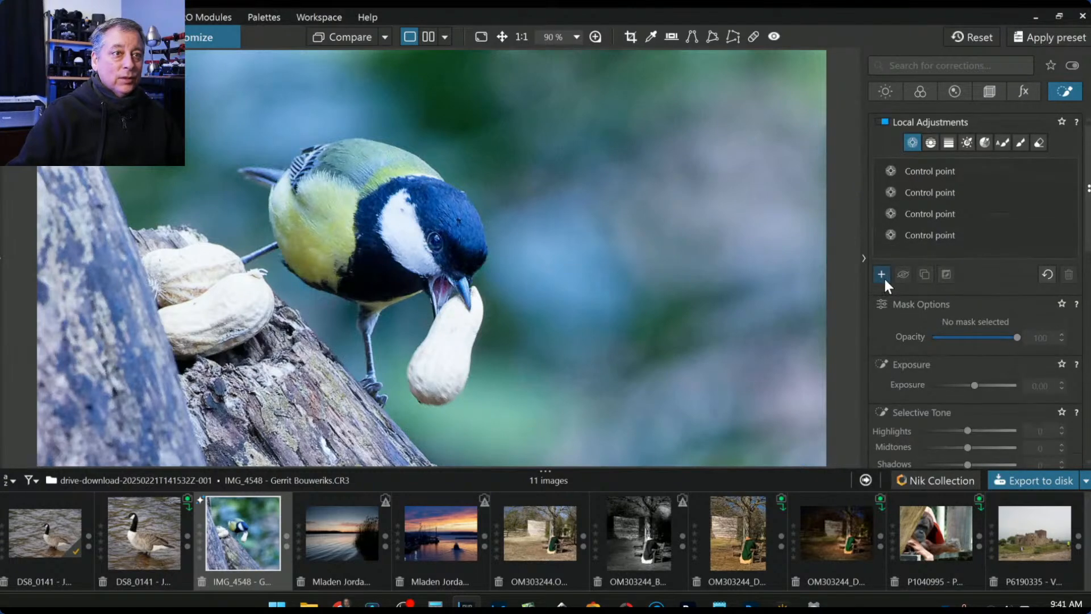
pyautogui.click(441, 360)
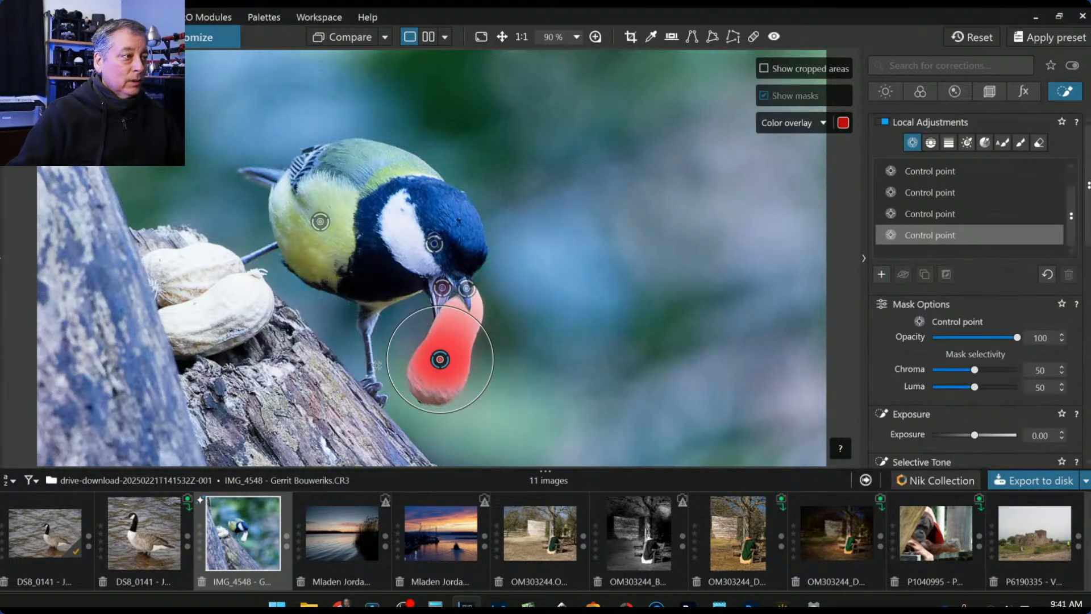
pyautogui.click(200, 308)
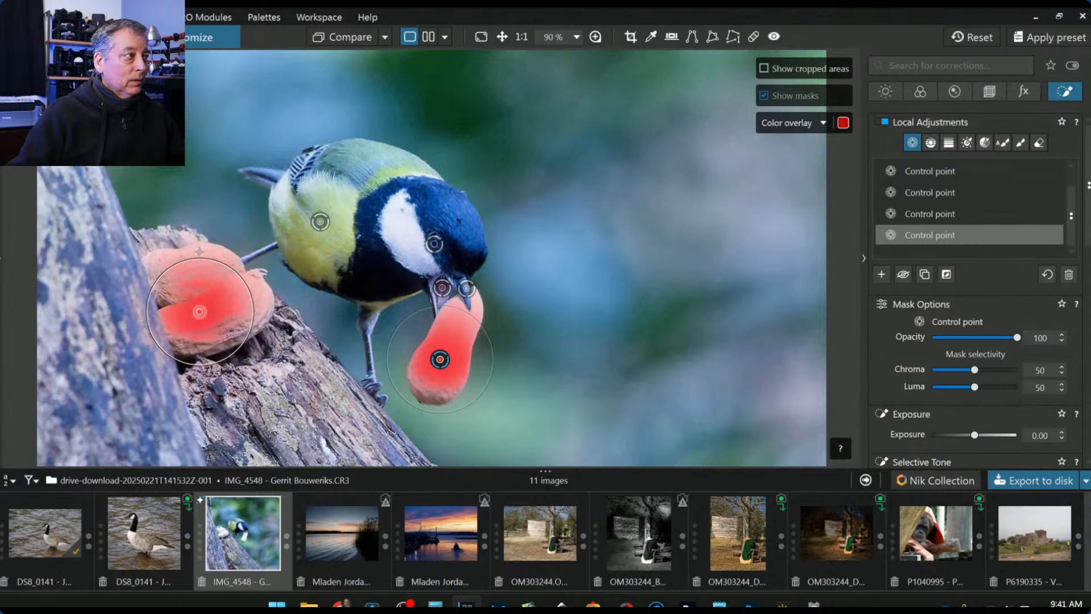
pyautogui.click(198, 250)
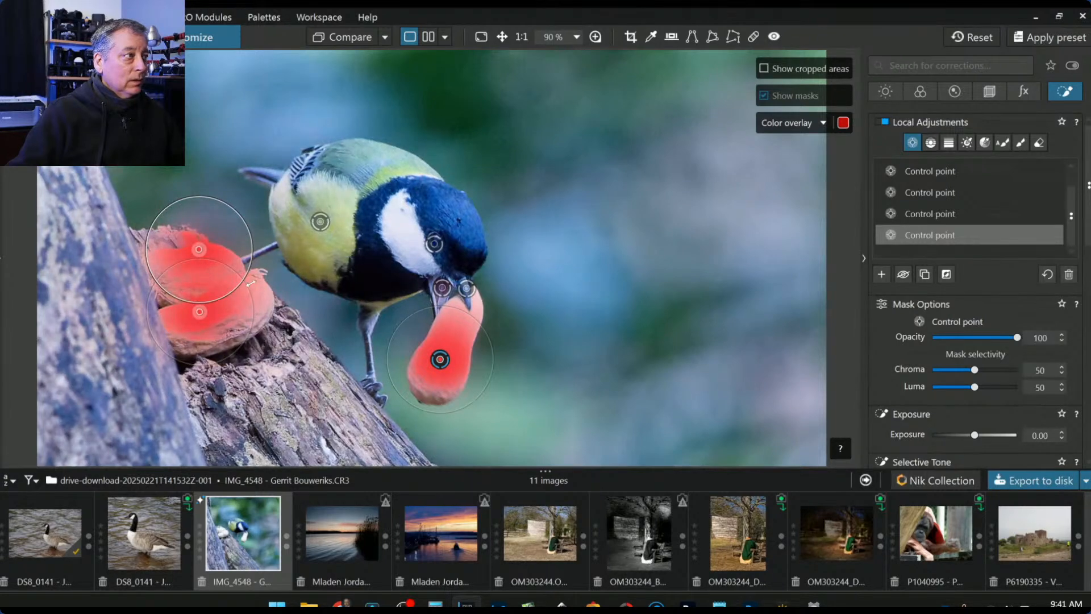
# - Set the peanut points' Highlights to -54 and Microcontrast to 49
pyautogui.scroll(-4, 943, 368)
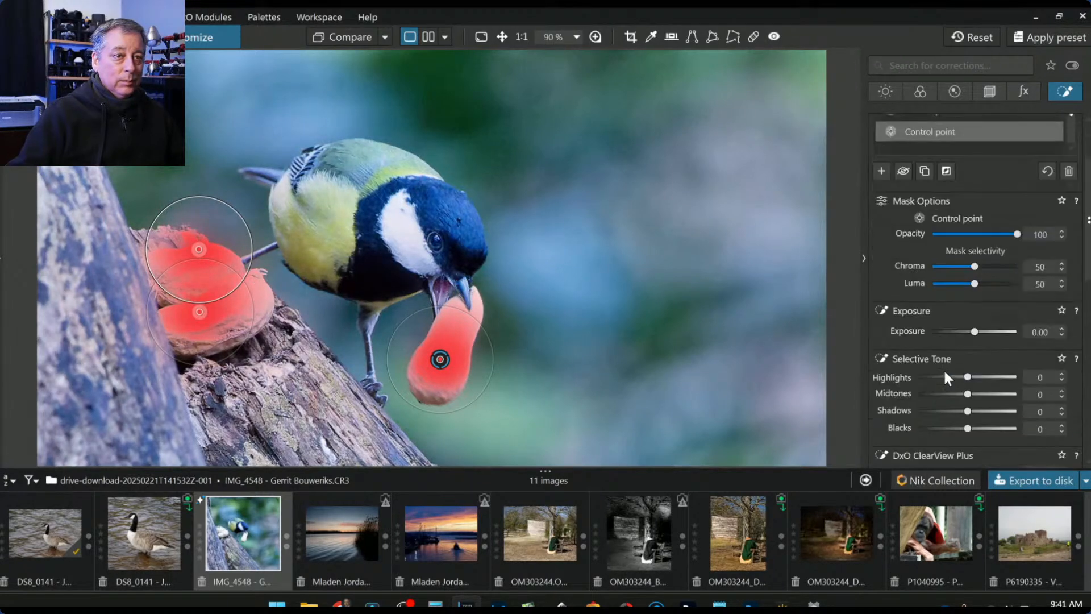
pyautogui.click(941, 343)
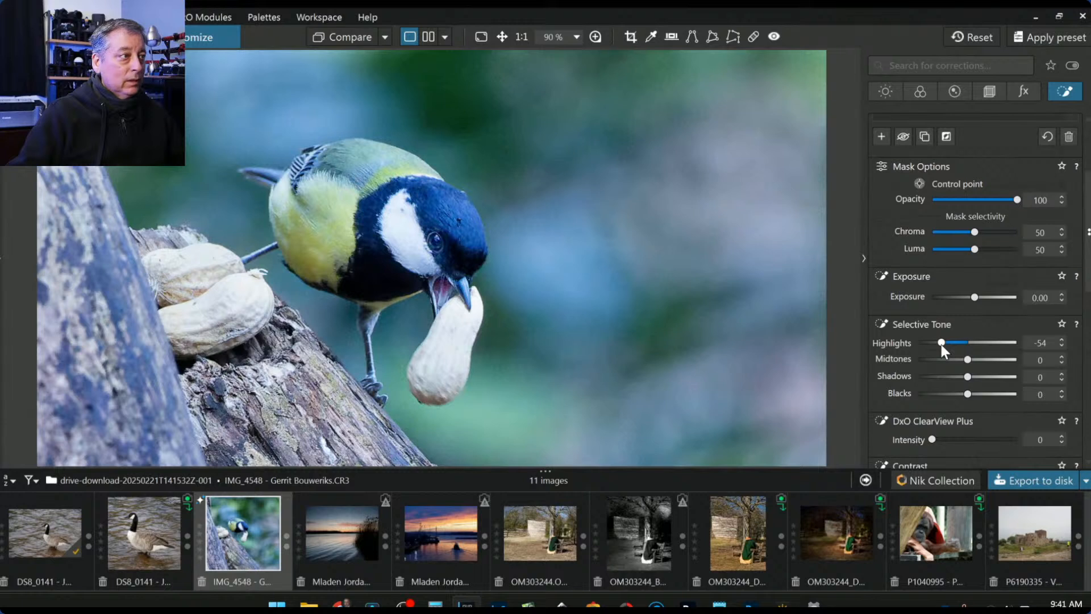
pyautogui.scroll(-1, 969, 417)
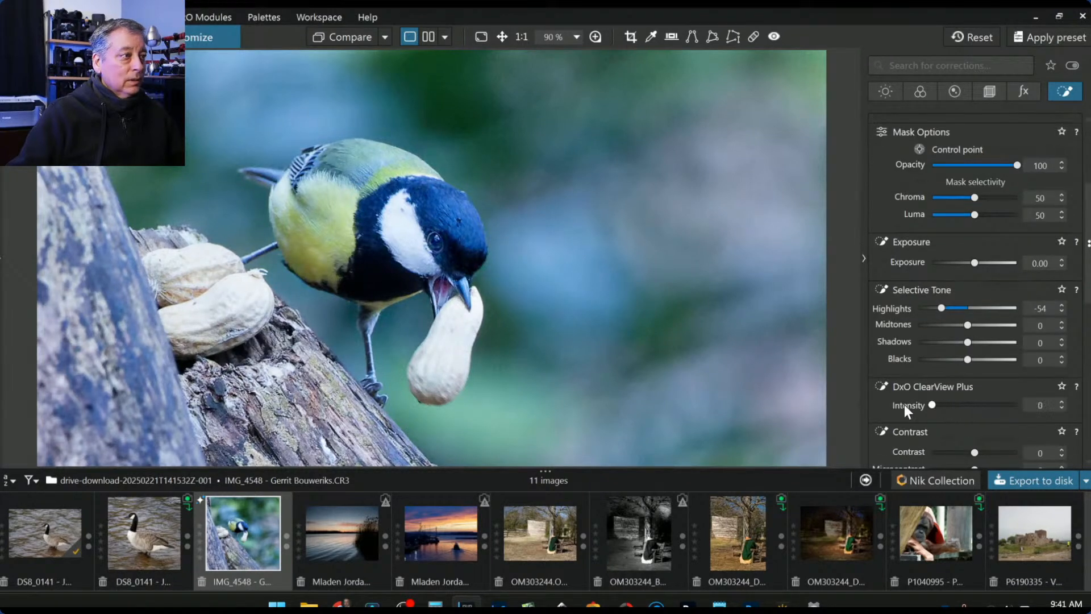
pyautogui.scroll(-1, 920, 426)
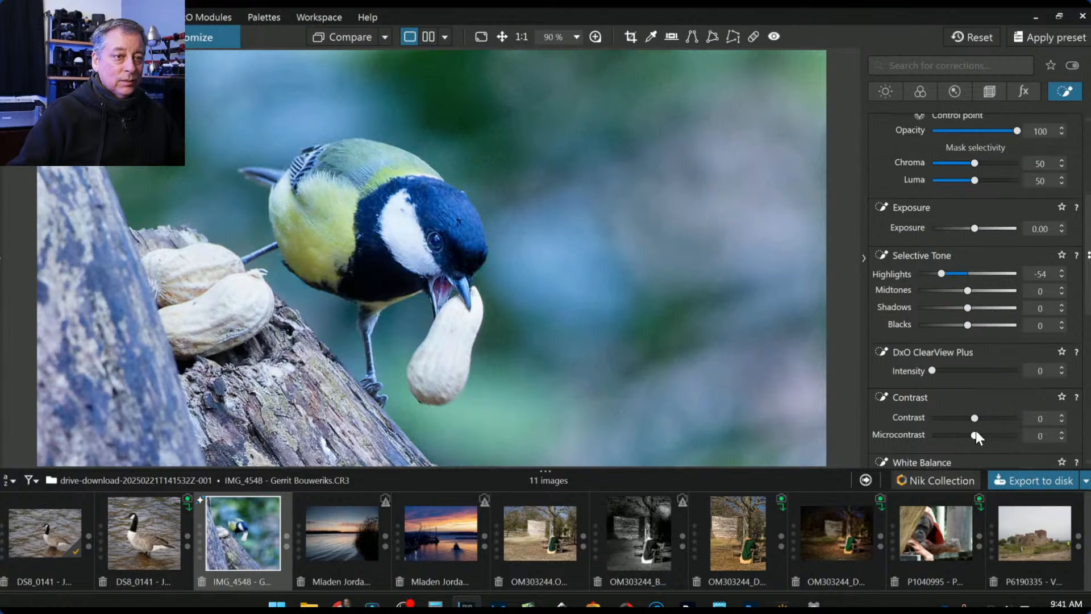
pyautogui.moveTo(975, 435); pyautogui.dragTo(993, 436)
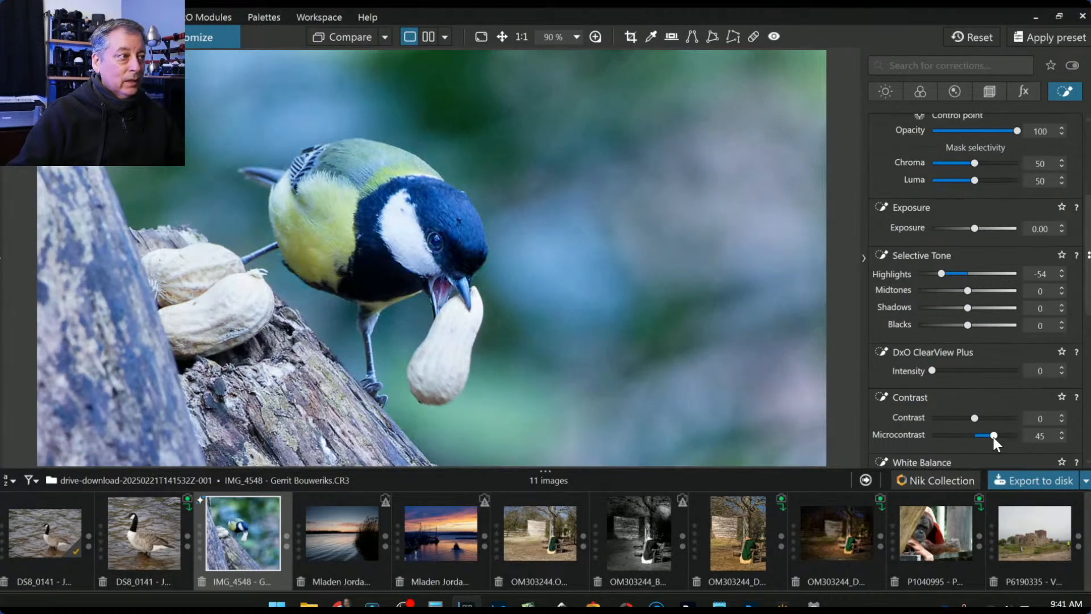
pyautogui.moveTo(994, 437); pyautogui.dragTo(994, 437)
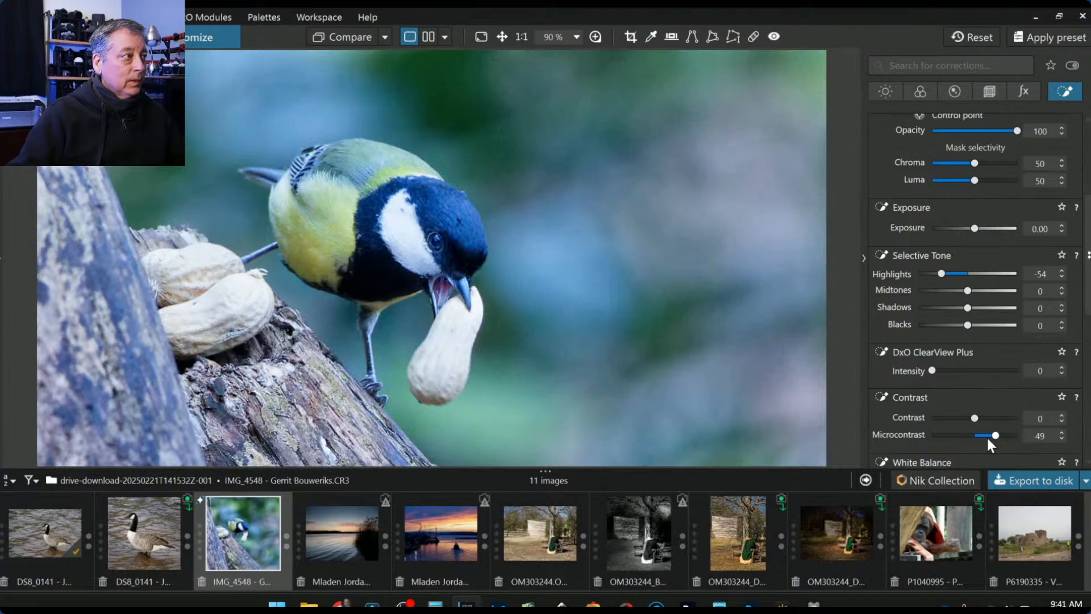
# - Select the head control point and lower its Highlights to -27
pyautogui.scroll(-5, 664, 342)
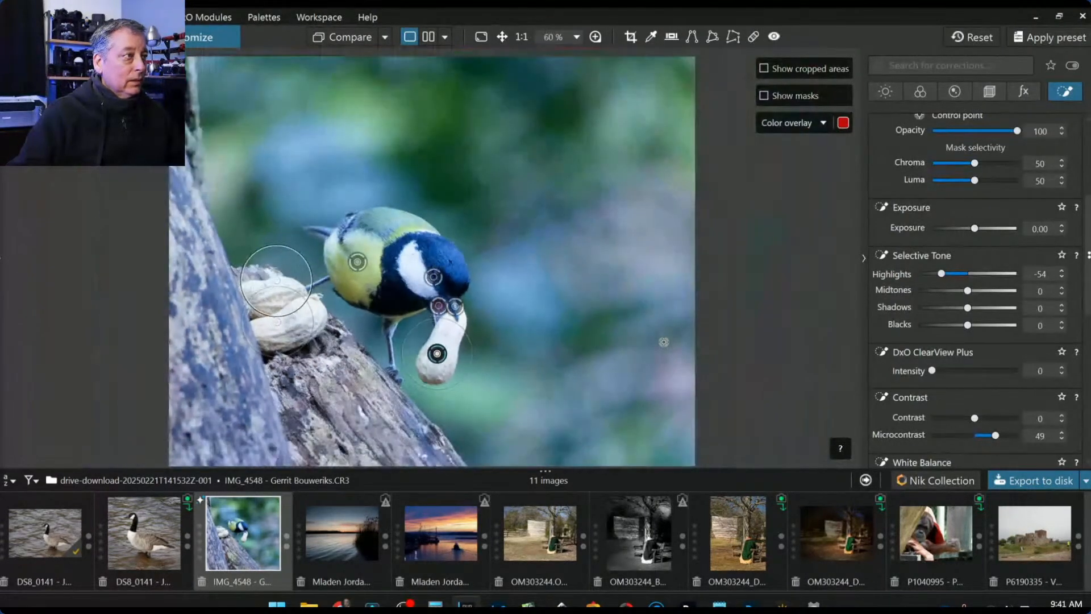
pyautogui.scroll(5, 922, 237)
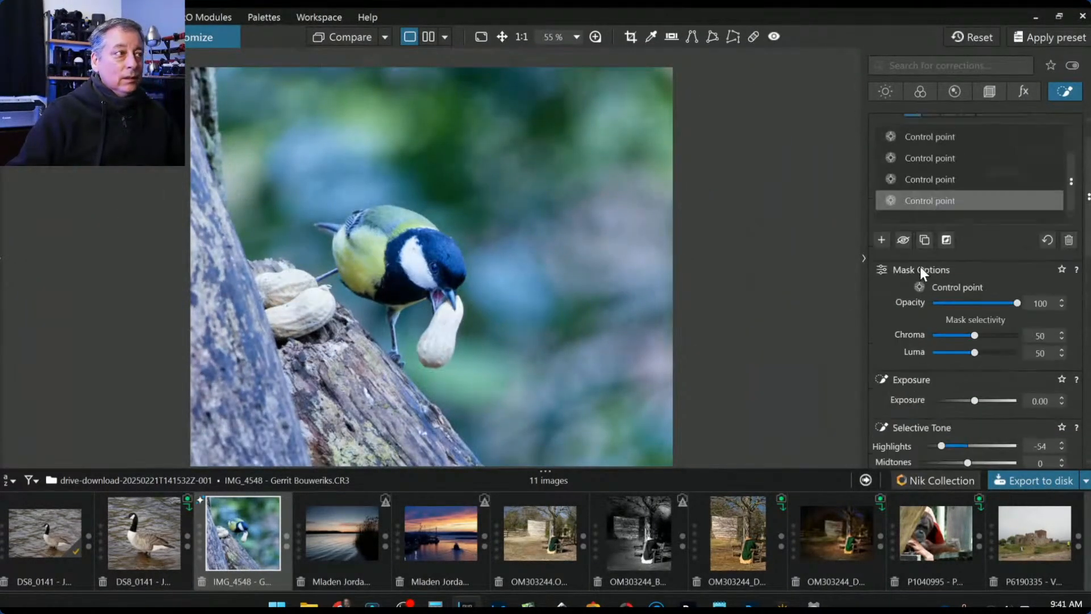
pyautogui.click(881, 273)
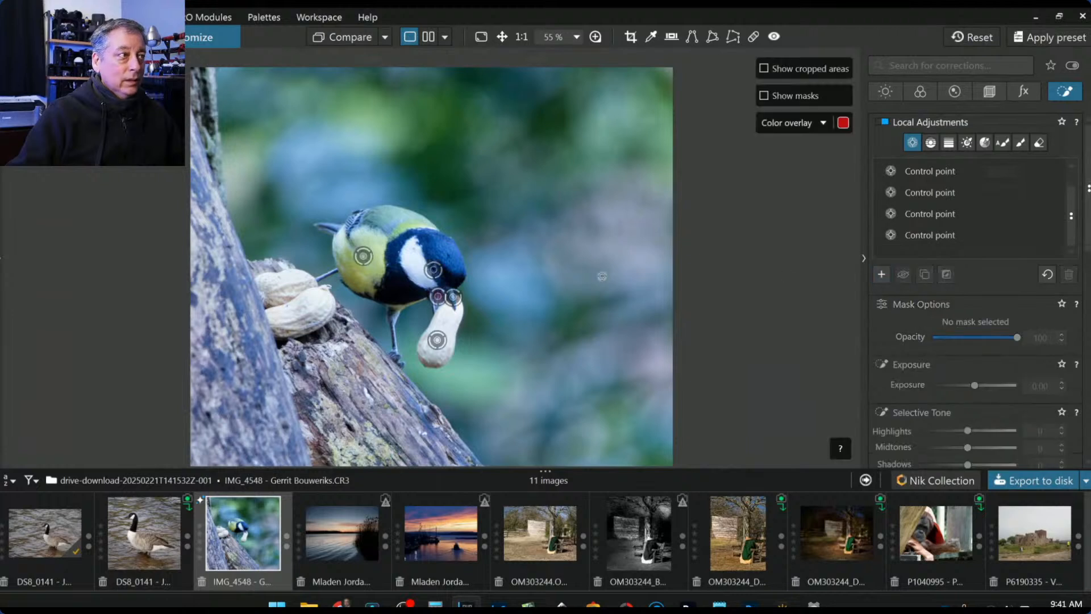
pyautogui.click(415, 261)
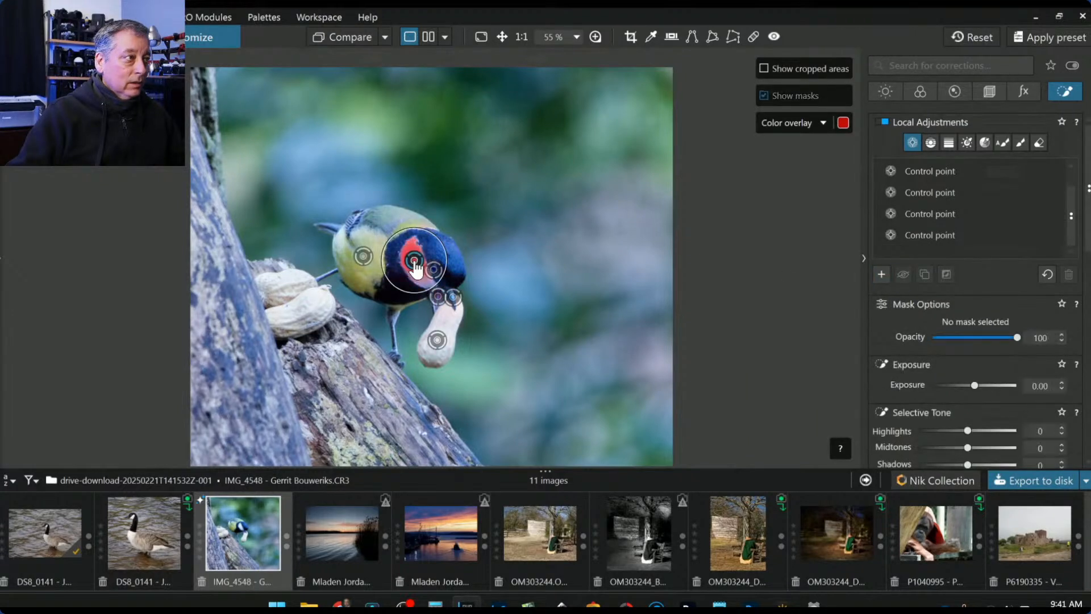
pyautogui.scroll(-3, 967, 433)
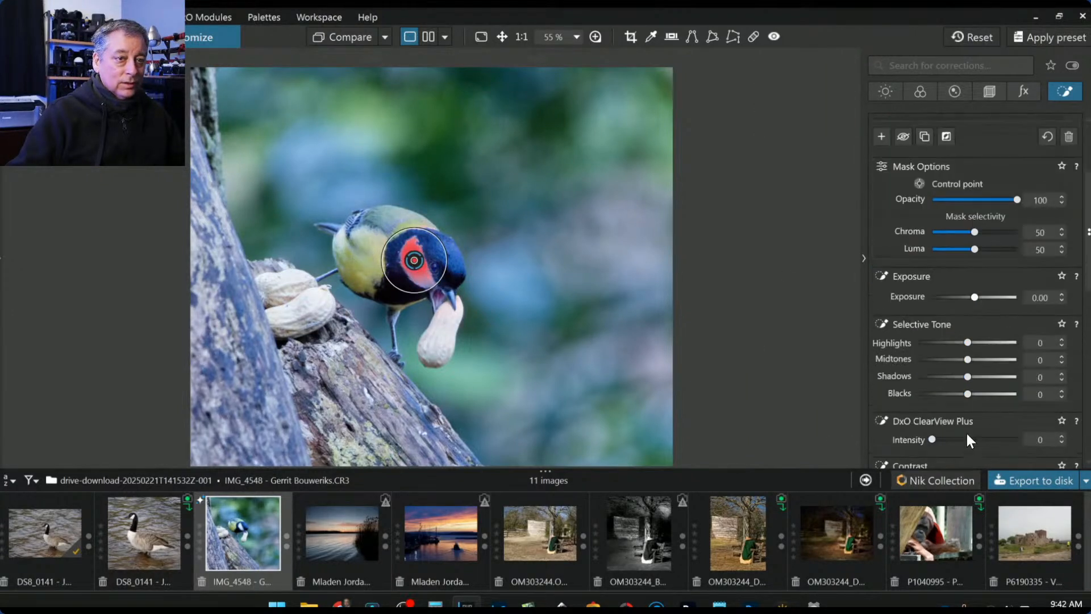
pyautogui.click(960, 342)
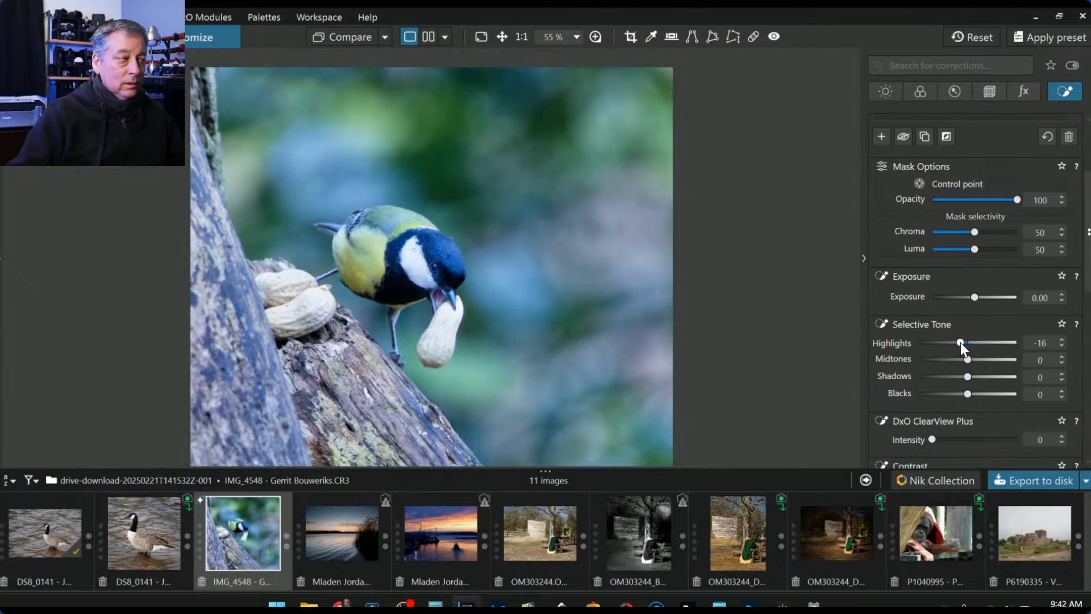
pyautogui.moveTo(960, 343); pyautogui.dragTo(954, 342)
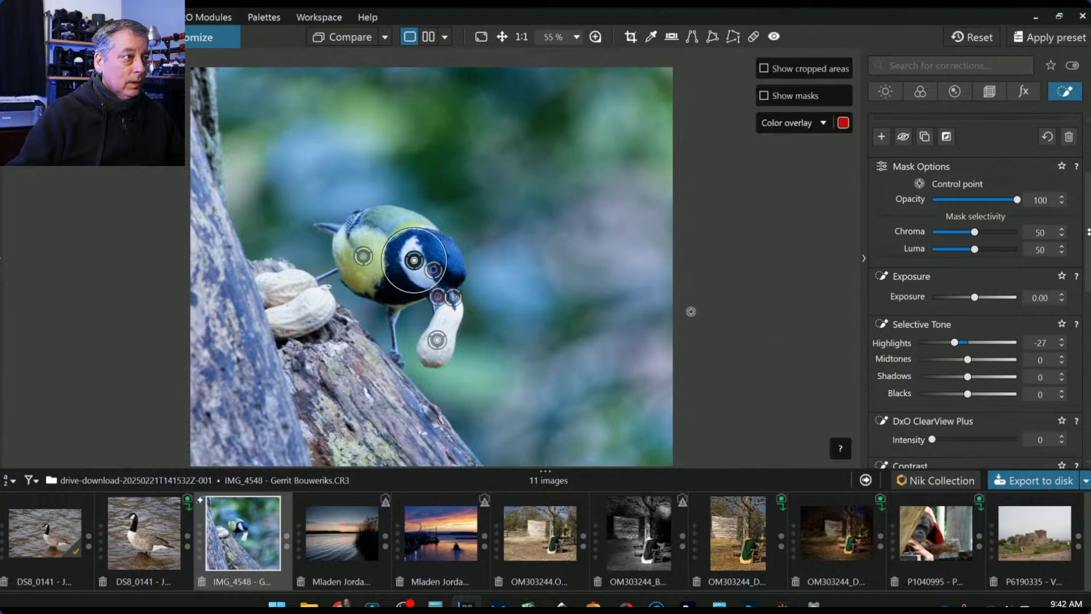
# - Switch to the global Light corrections, showing the Tone Curve
pyautogui.scroll(2, 909, 284)
pyautogui.scroll(1, 914, 295)
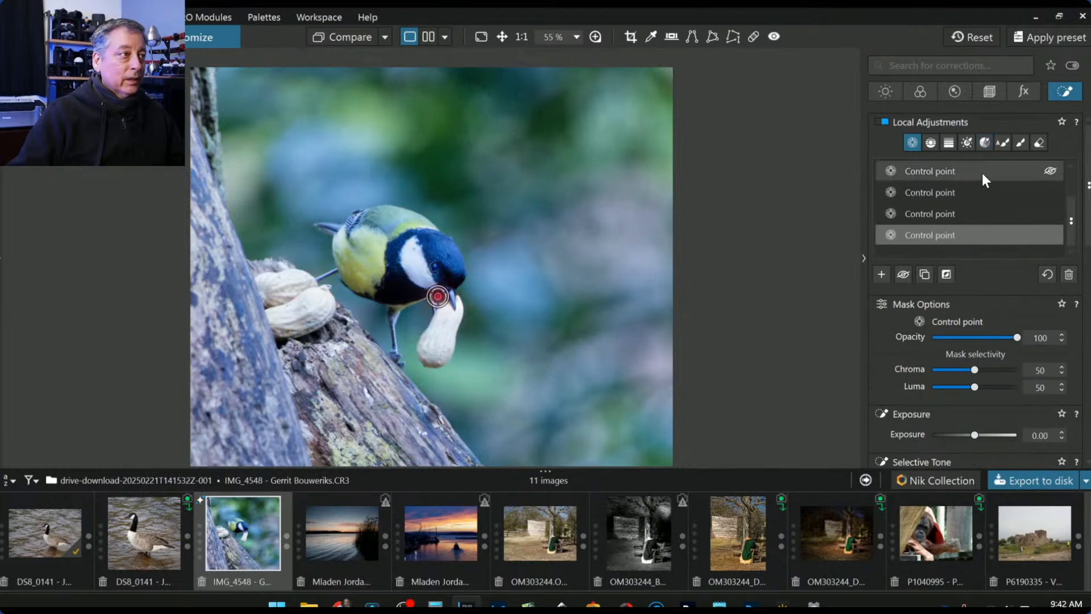
pyautogui.click(885, 92)
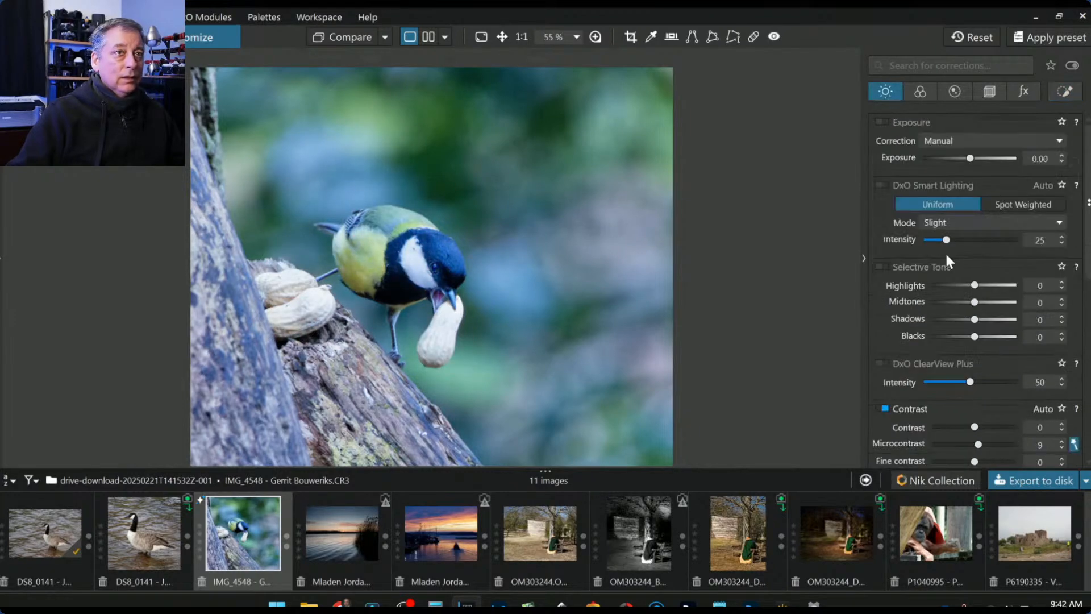
pyautogui.scroll(-4, 972, 340)
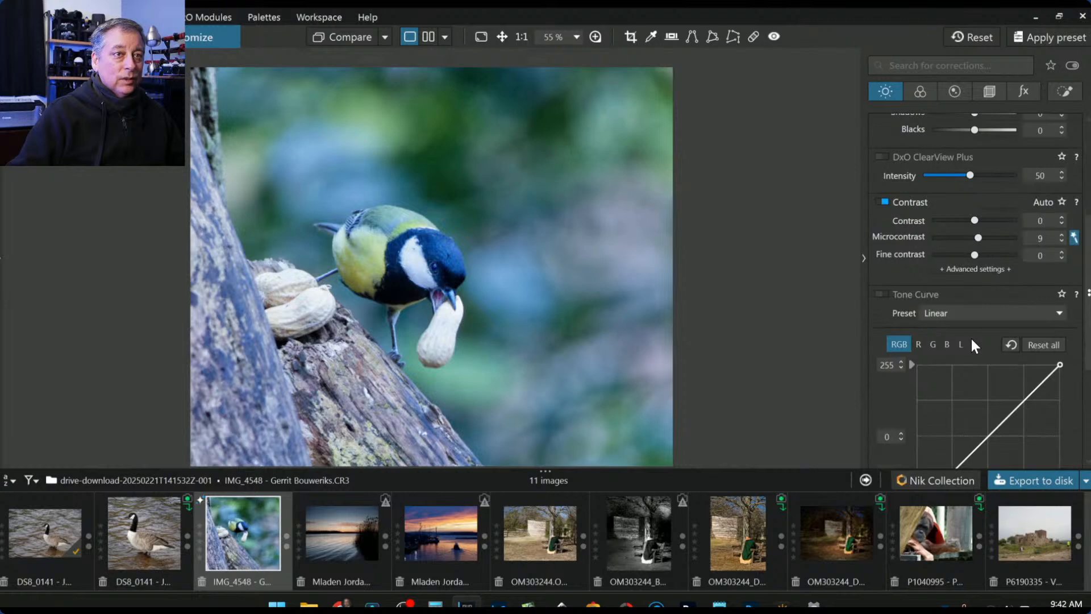
# - Pick RAW white balance from the bird's white cheek, then fine-tune to Temperature 4750, Tint 7
pyautogui.click(919, 92)
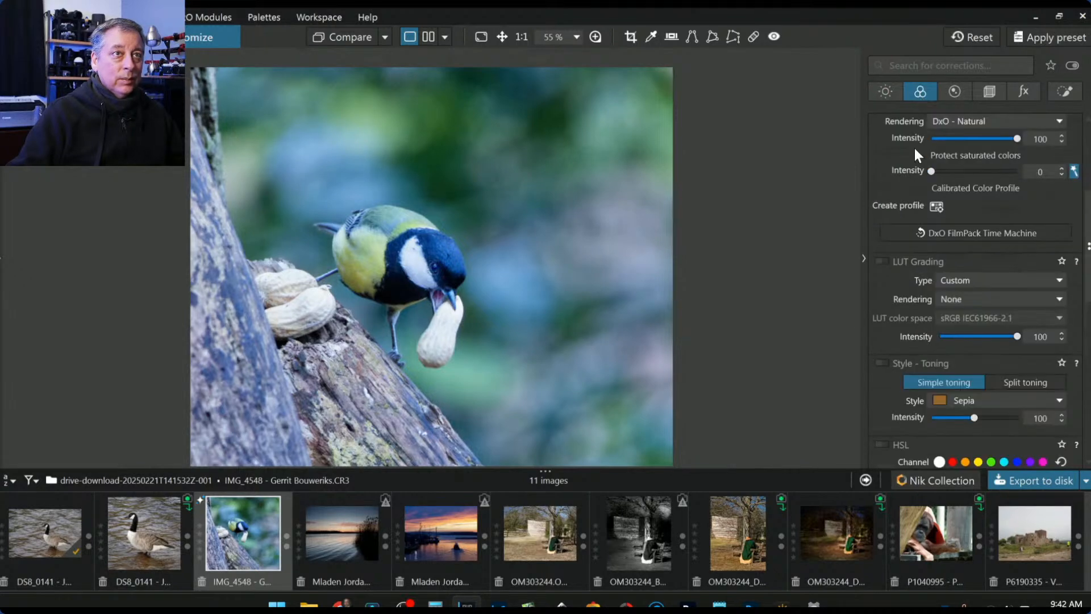
pyautogui.scroll(4, 911, 300)
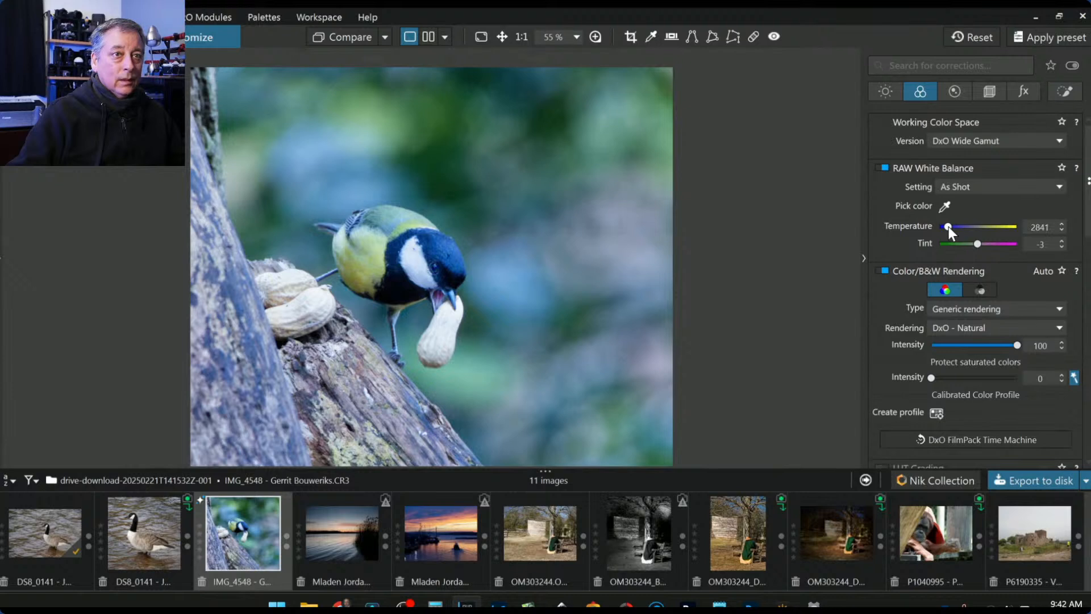
pyautogui.click(944, 207)
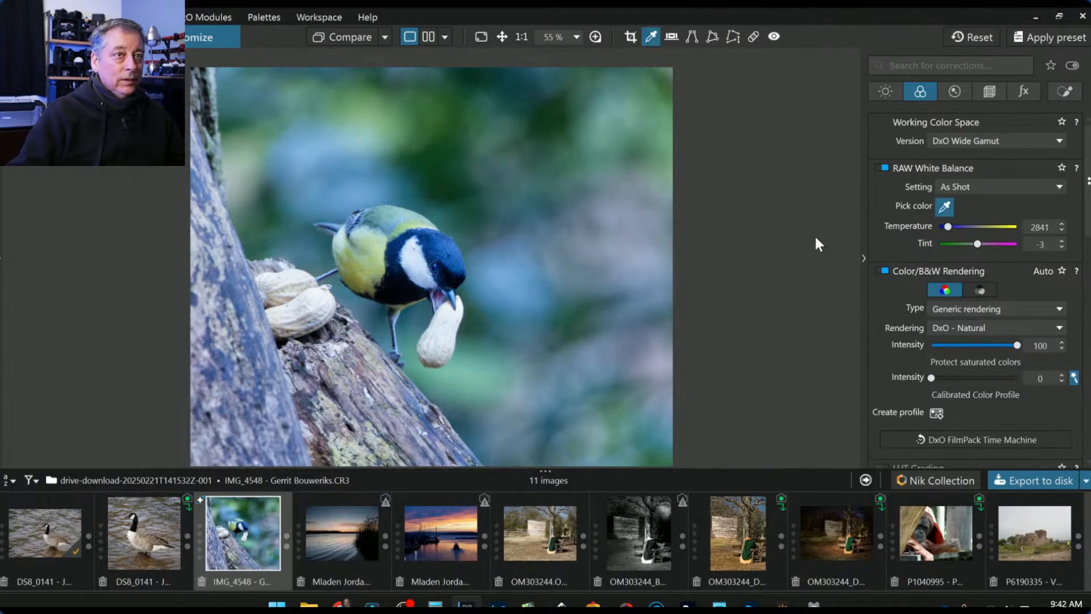
pyautogui.click(416, 258)
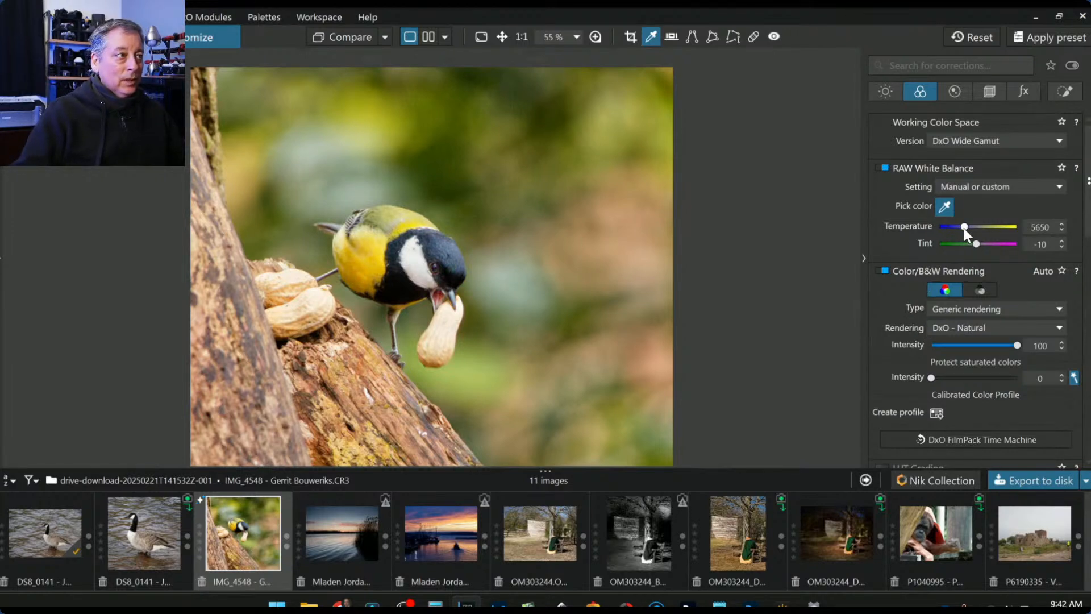
pyautogui.scroll(-2, 963, 227)
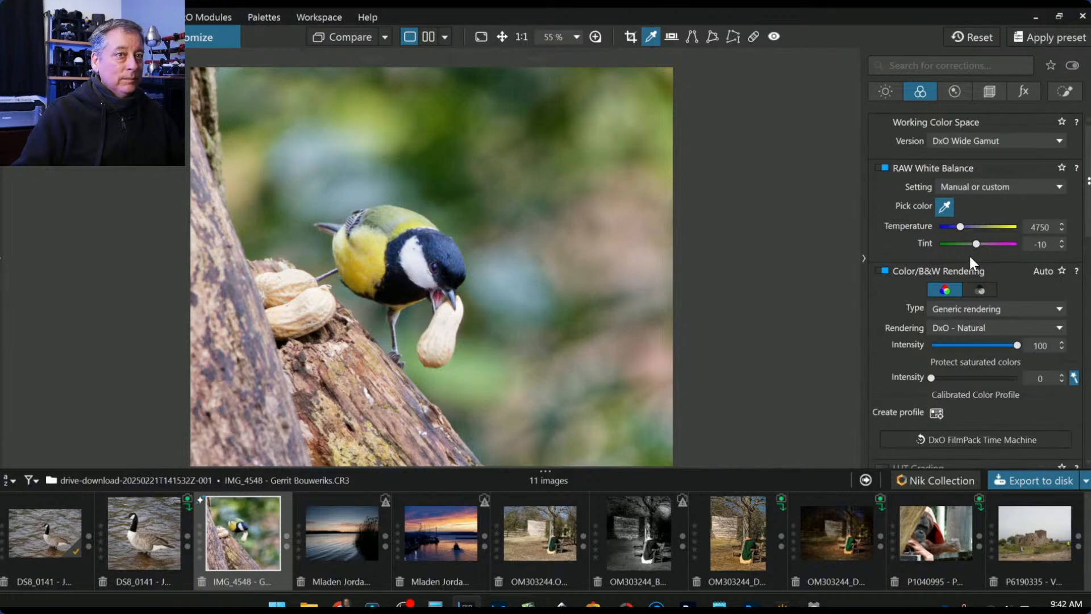
pyautogui.moveTo(974, 243); pyautogui.dragTo(976, 245)
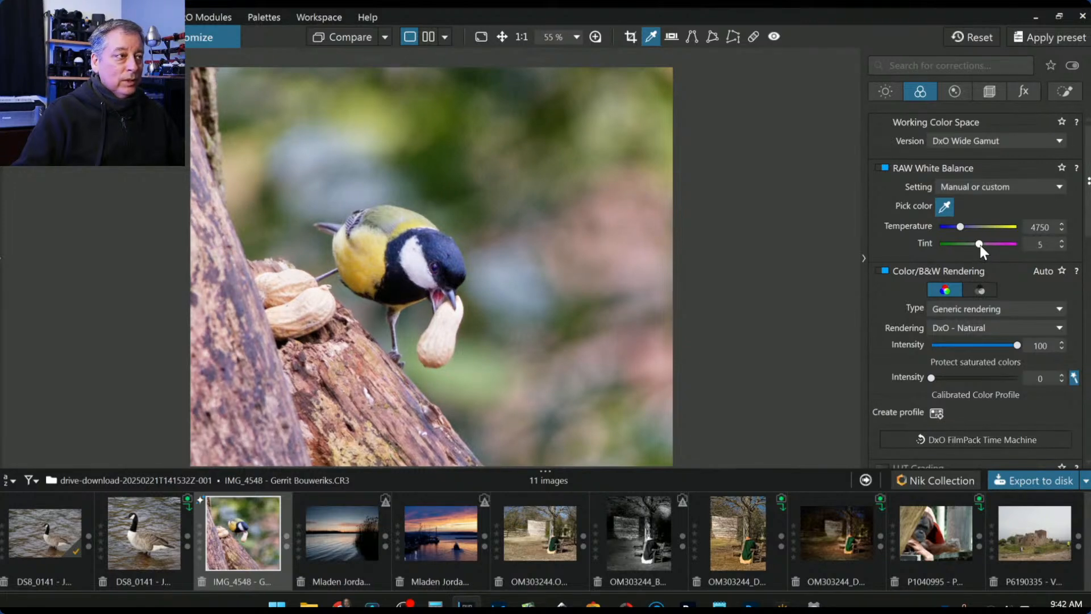
pyautogui.moveTo(980, 245); pyautogui.dragTo(978, 244)
pyautogui.moveTo(977, 244); pyautogui.dragTo(978, 244)
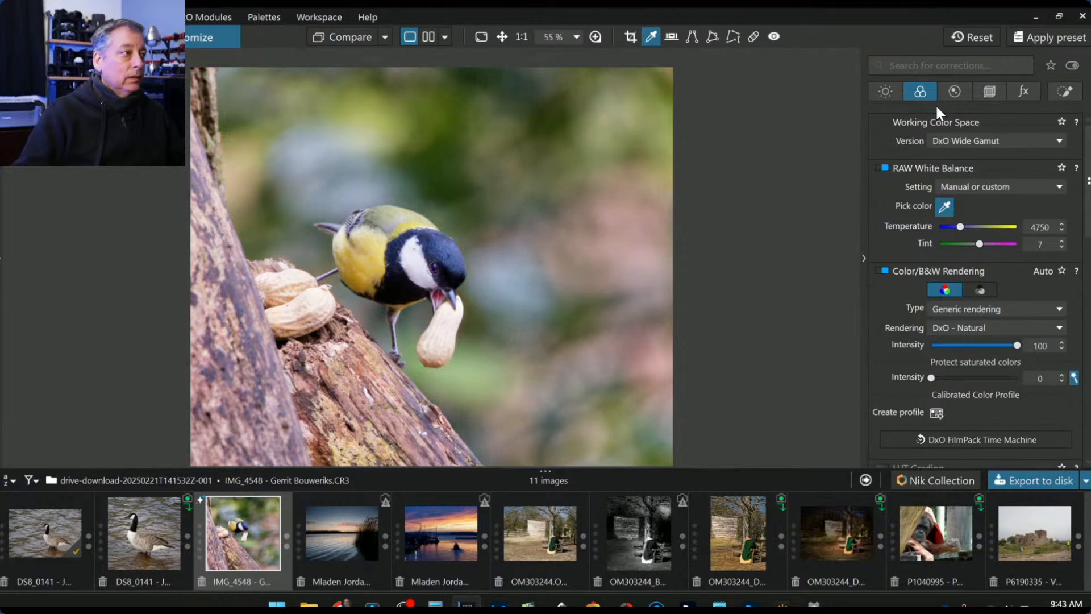
# - Add resized control points on the top-right and top-left blurred background
pyautogui.click(1064, 91)
pyautogui.click(913, 143)
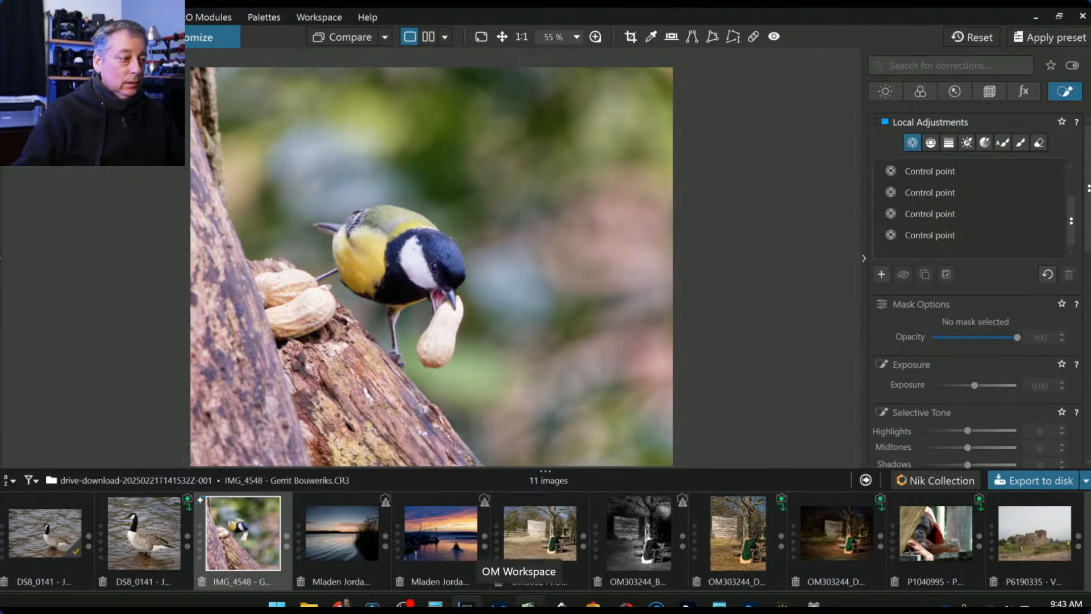
pyautogui.moveTo(340, 603)
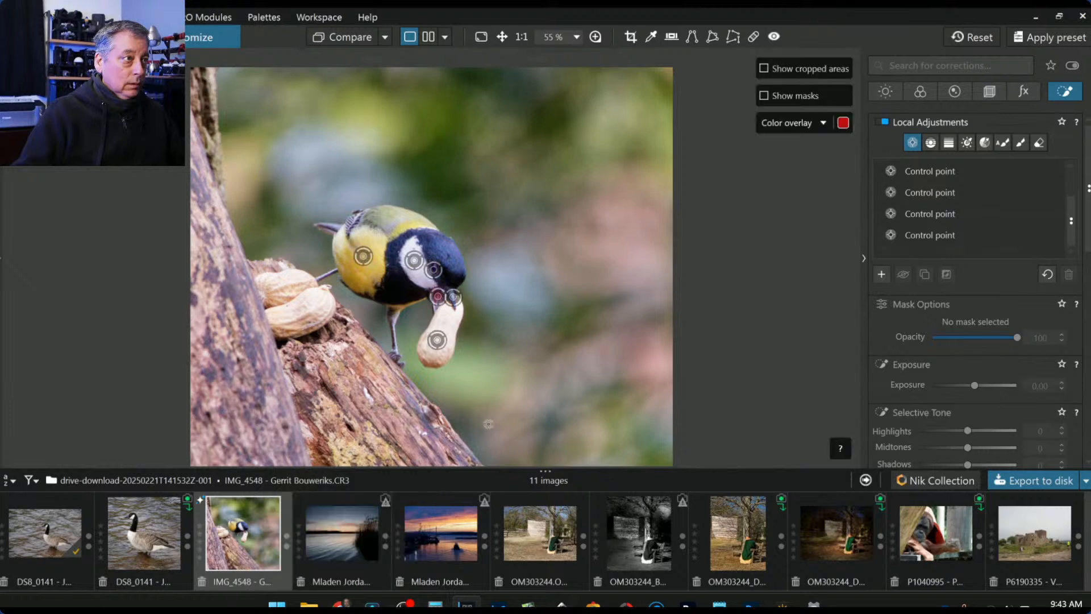
pyautogui.click(653, 109)
pyautogui.moveTo(596, 248); pyautogui.dragTo(566, 293)
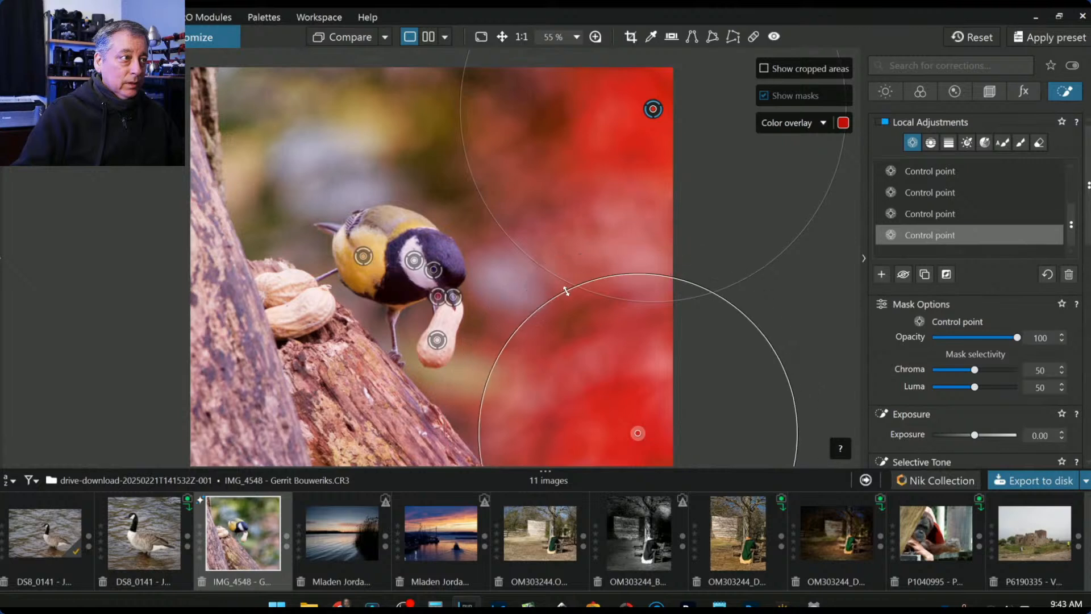
pyautogui.click(266, 78)
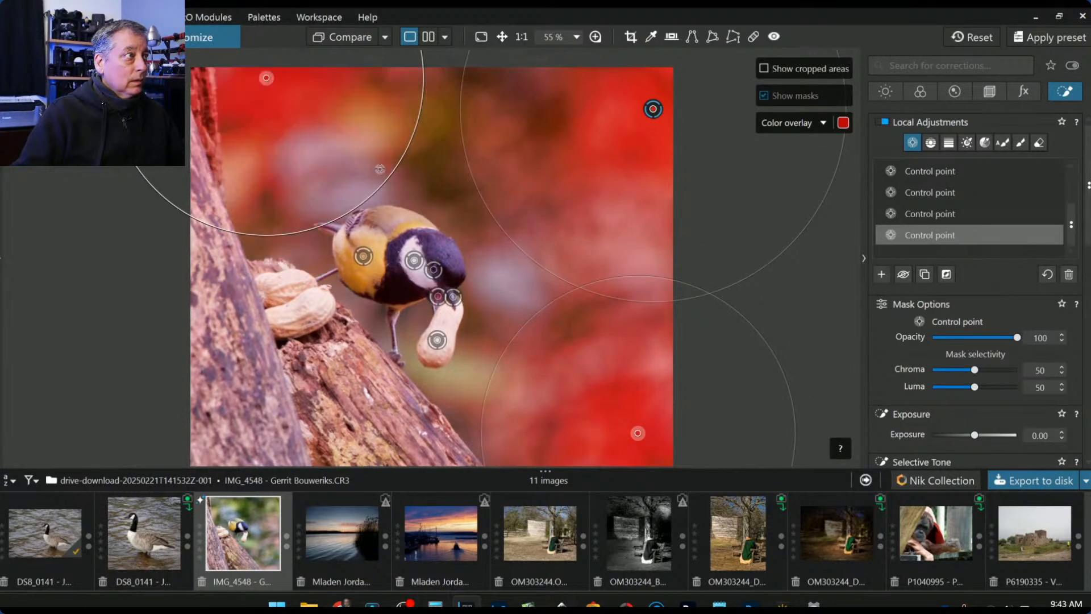
pyautogui.moveTo(389, 184); pyautogui.dragTo(361, 161)
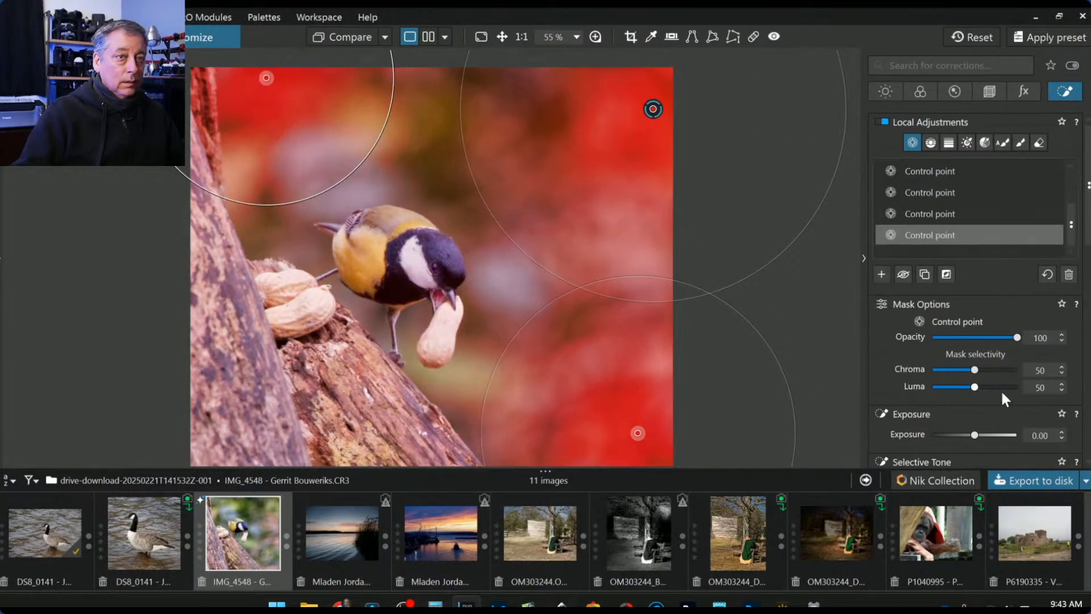
# - Darken the background points to Exposure -1.17 and Blacks -27
pyautogui.moveTo(974, 435); pyautogui.dragTo(963, 436)
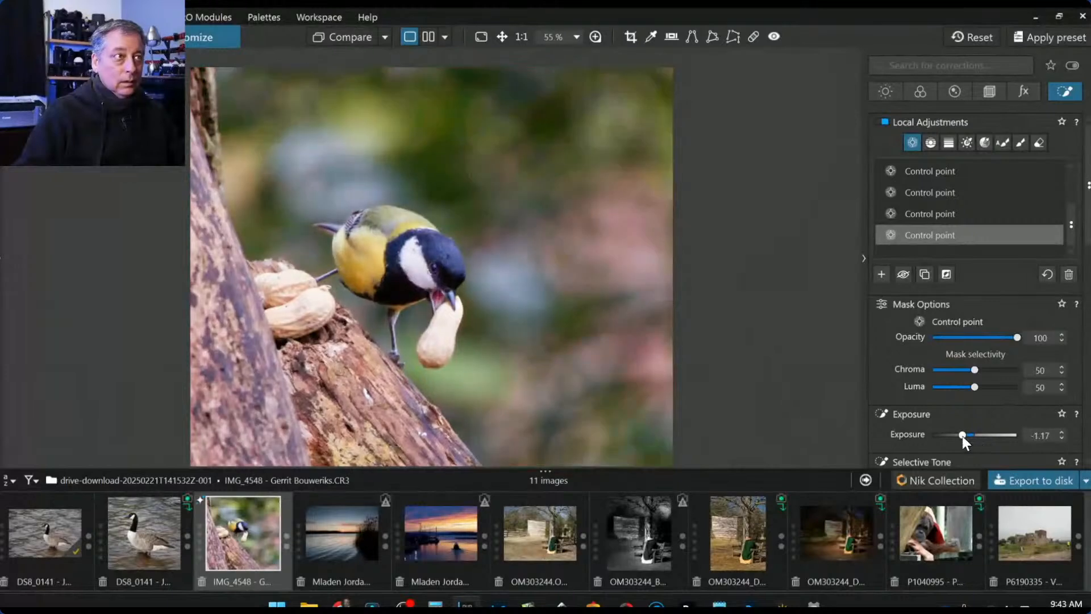
pyautogui.scroll(-3, 904, 438)
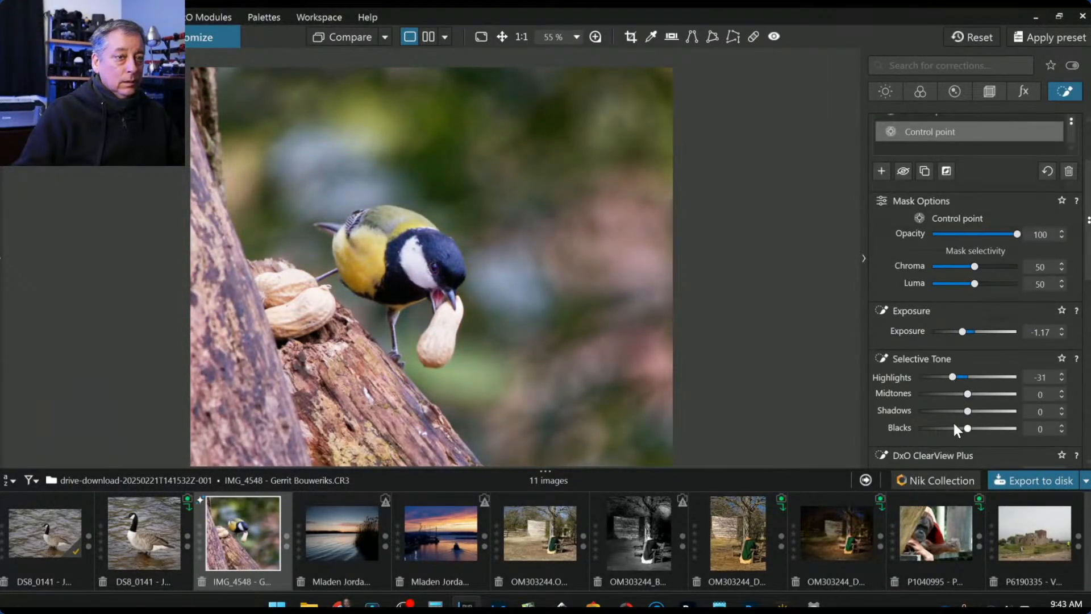
pyautogui.moveTo(955, 425); pyautogui.dragTo(953, 432)
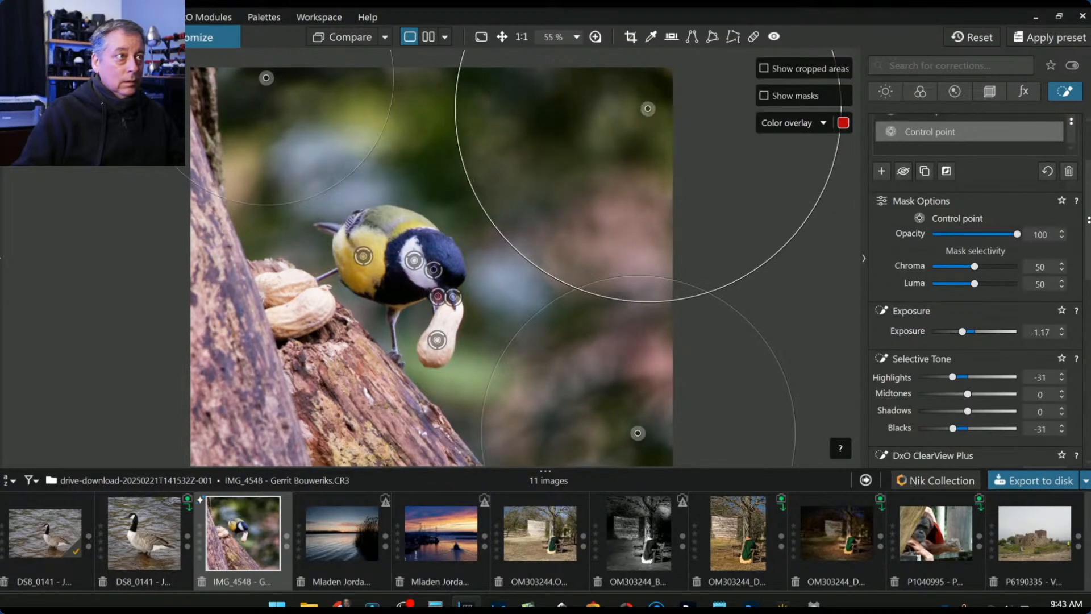
# - Shift the upper-right point left and add resized points upper-left and right of the bird
pyautogui.moveTo(648, 108); pyautogui.dragTo(624, 110)
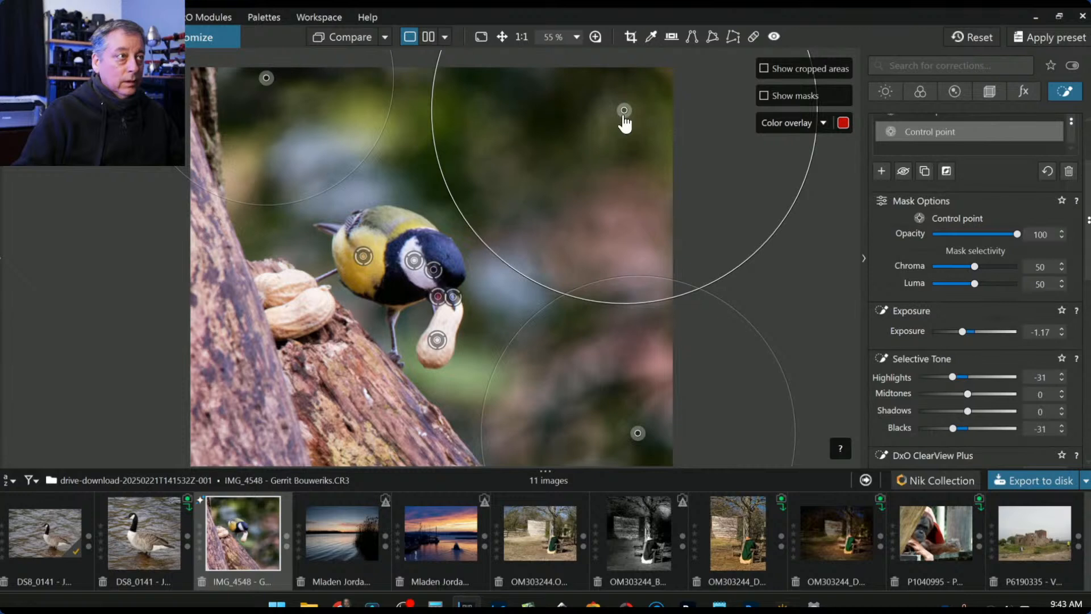
pyautogui.click(355, 106)
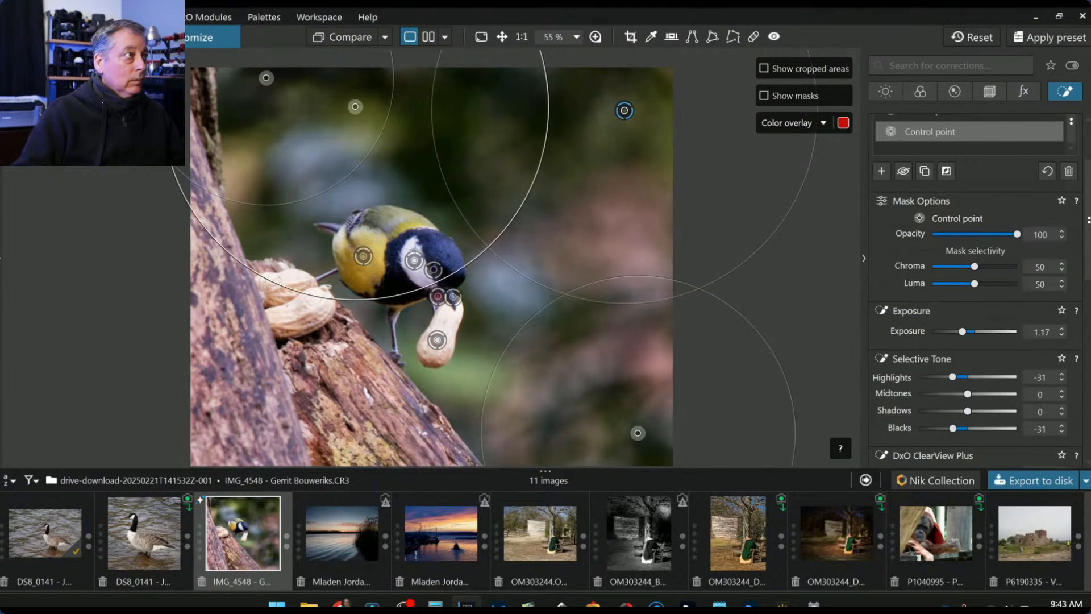
pyautogui.moveTo(363, 299); pyautogui.dragTo(362, 184)
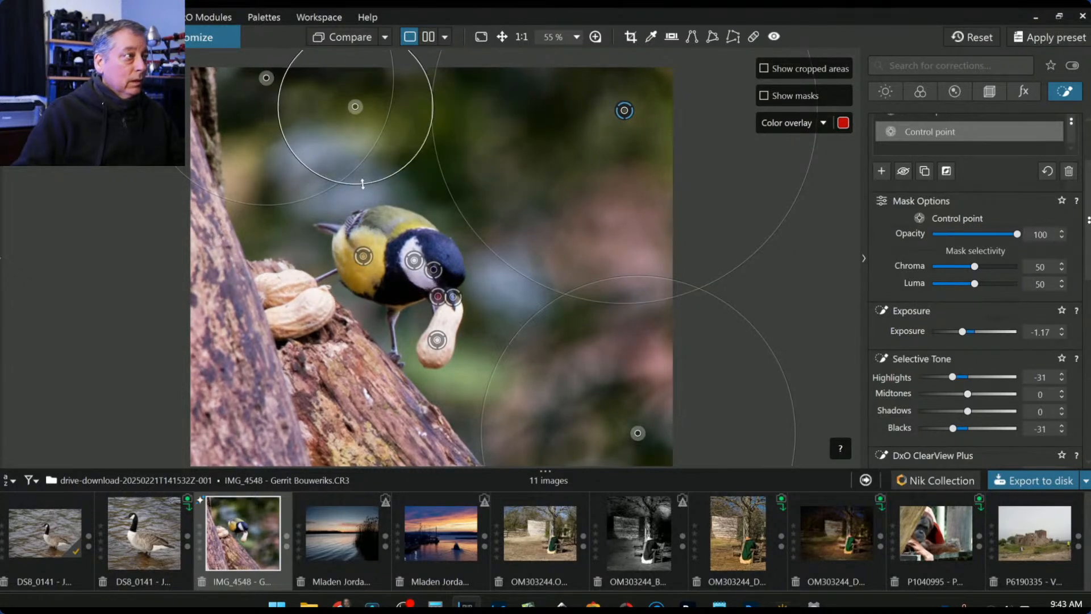
pyautogui.click(301, 139)
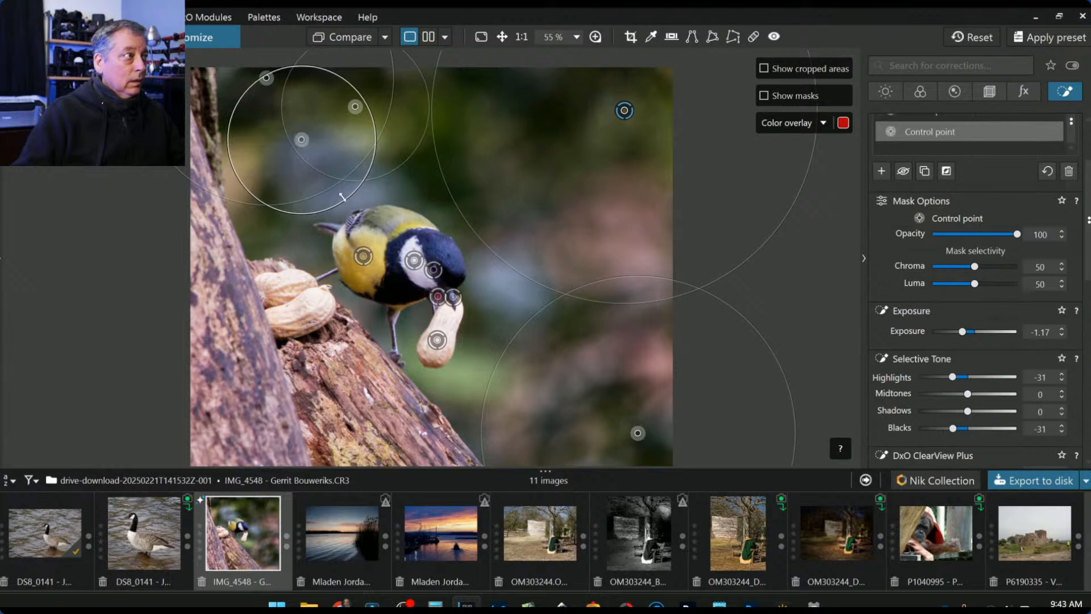
pyautogui.moveTo(342, 196); pyautogui.dragTo(336, 189)
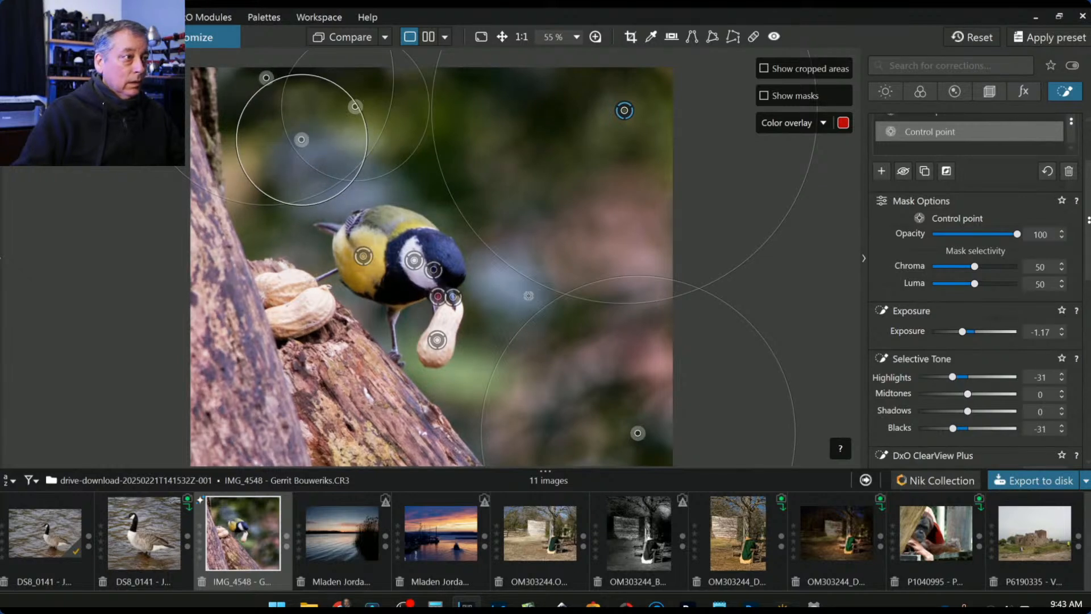
pyautogui.click(514, 282)
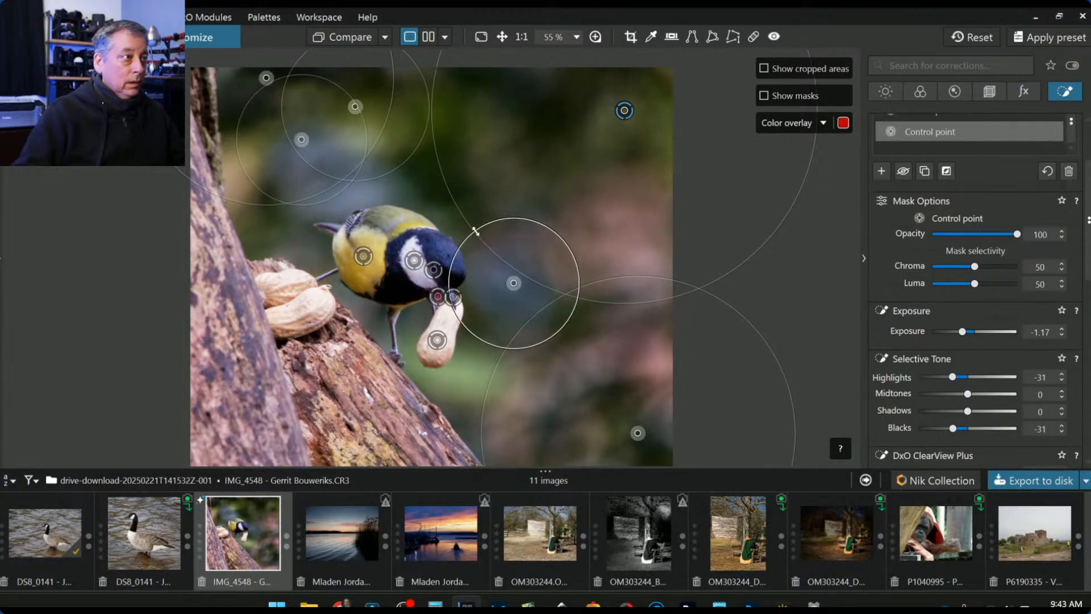
pyautogui.moveTo(475, 230); pyautogui.dragTo(517, 231)
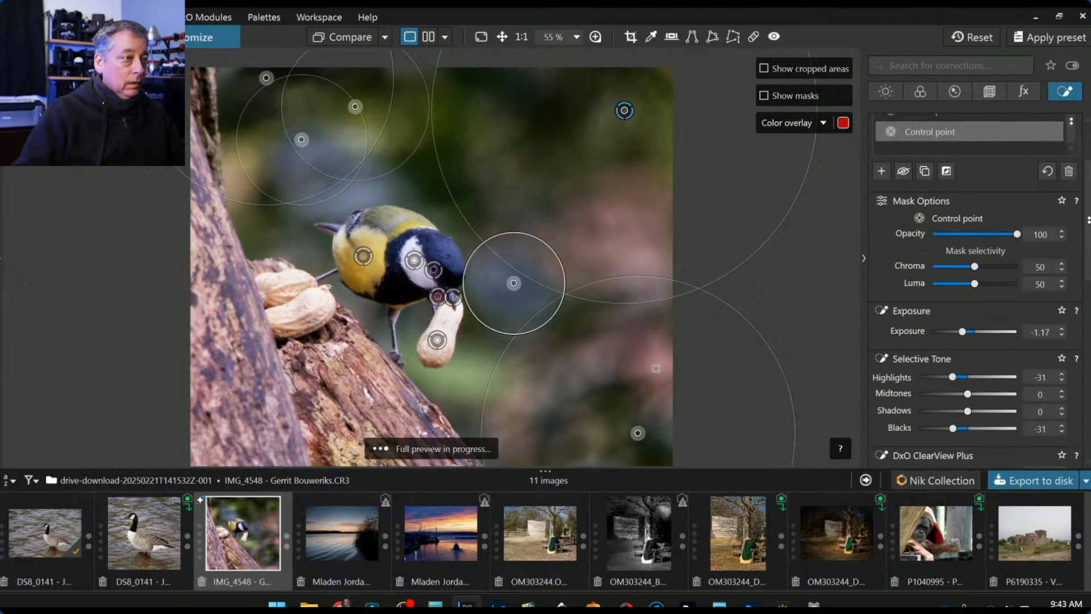
# - Add resized points on the lower-right and right background and near the upper-left trunk edge
pyautogui.click(660, 361)
pyautogui.click(633, 260)
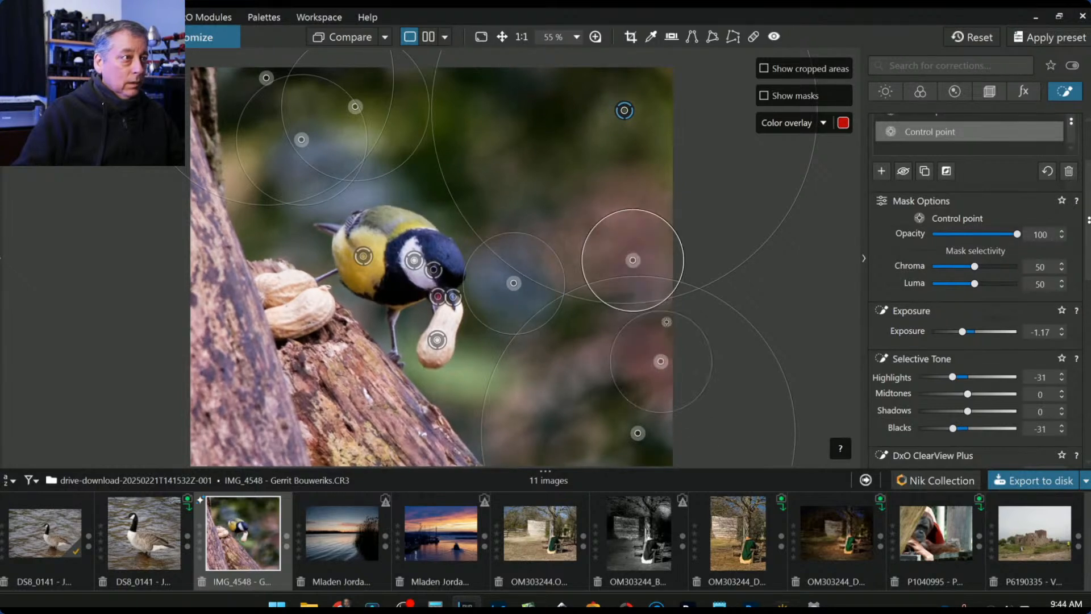
pyautogui.moveTo(638, 211); pyautogui.dragTo(646, 155)
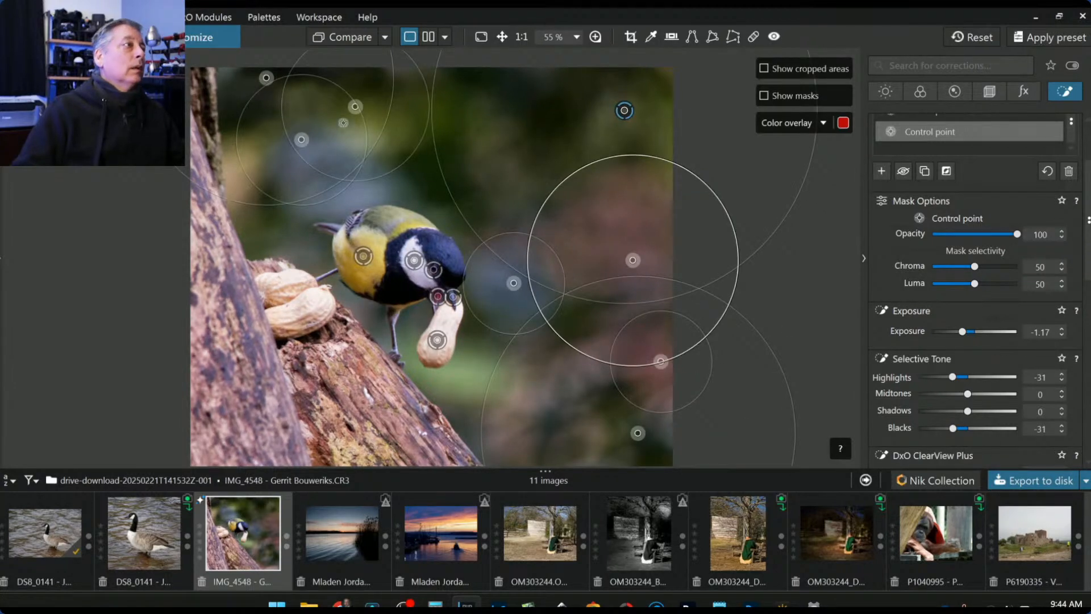
pyautogui.moveTo(343, 122); pyautogui.dragTo(359, 133)
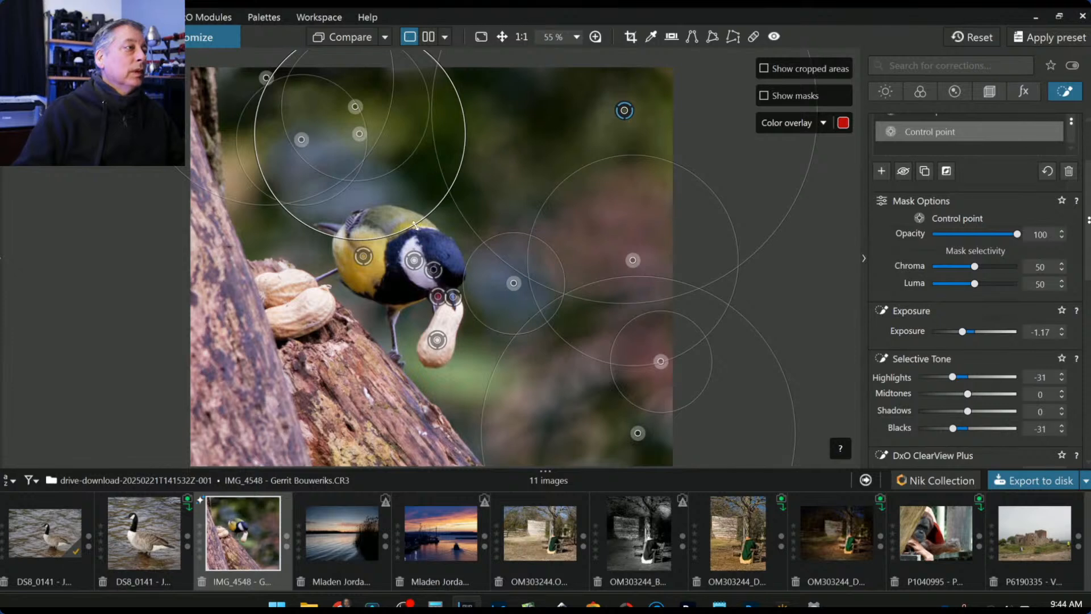
pyautogui.moveTo(415, 225); pyautogui.dragTo(364, 169)
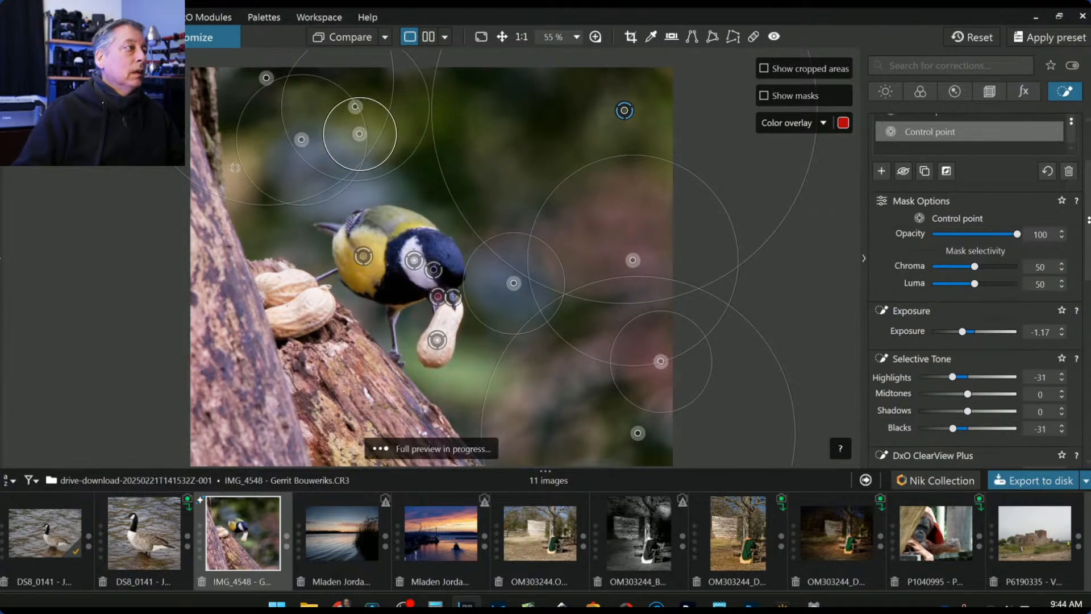
pyautogui.click(235, 168)
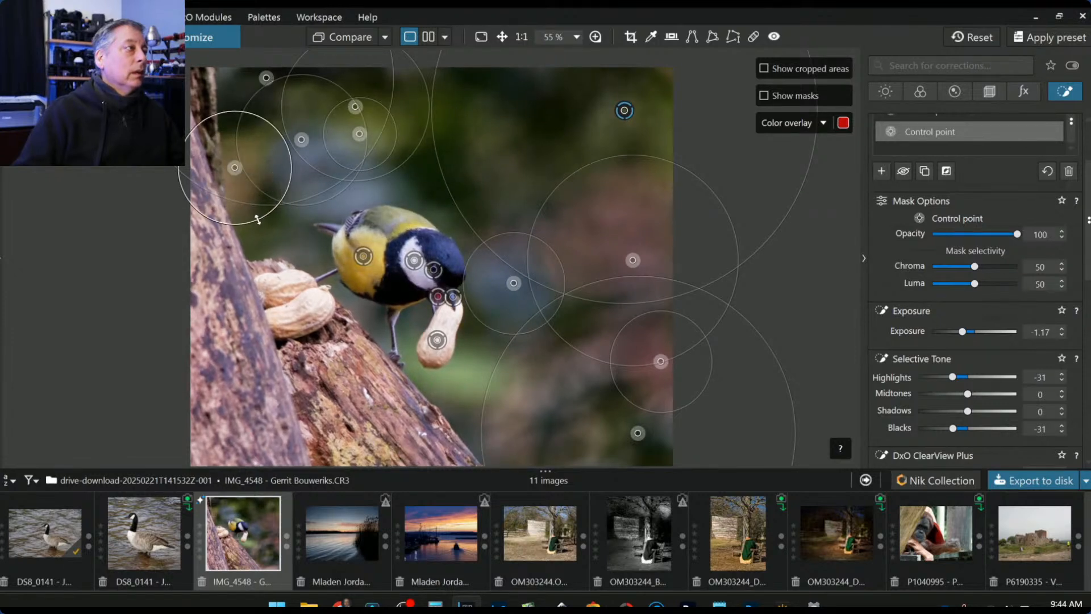
pyautogui.moveTo(257, 220); pyautogui.dragTo(259, 222)
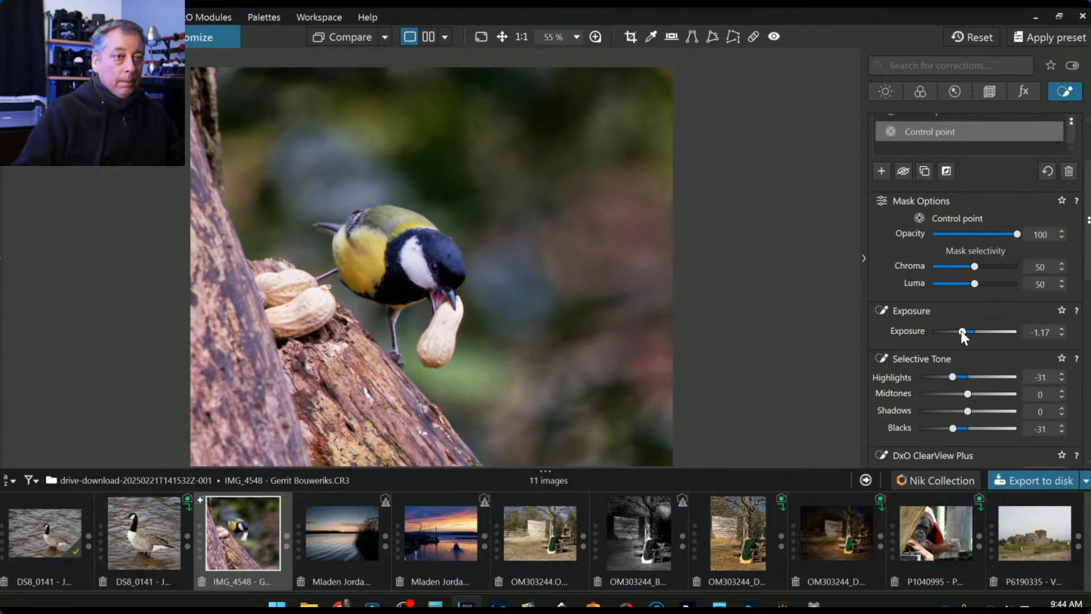
# - Darken the background points to Exposure -2.44 and set global Exposure to 0.40
pyautogui.moveTo(961, 331); pyautogui.dragTo(955, 334)
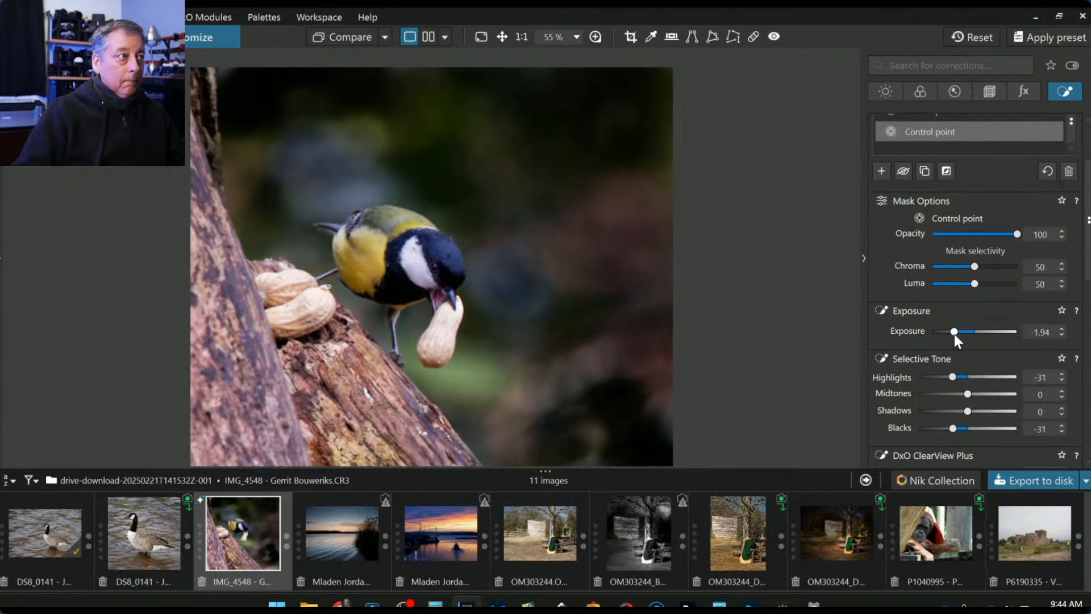
pyautogui.moveTo(954, 334); pyautogui.dragTo(949, 334)
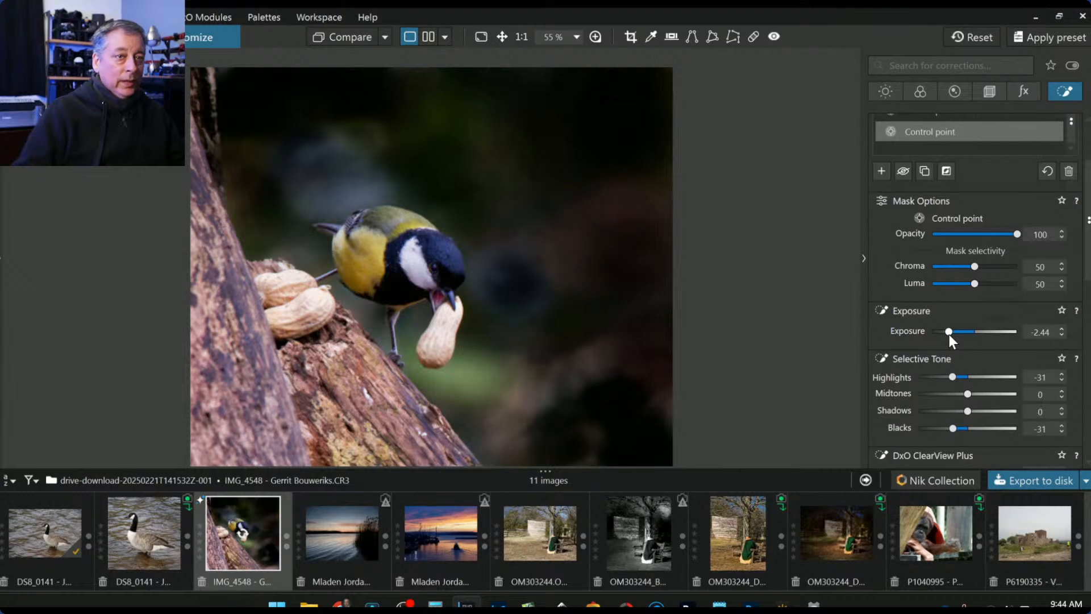
pyautogui.click(889, 98)
pyautogui.scroll(2, 938, 259)
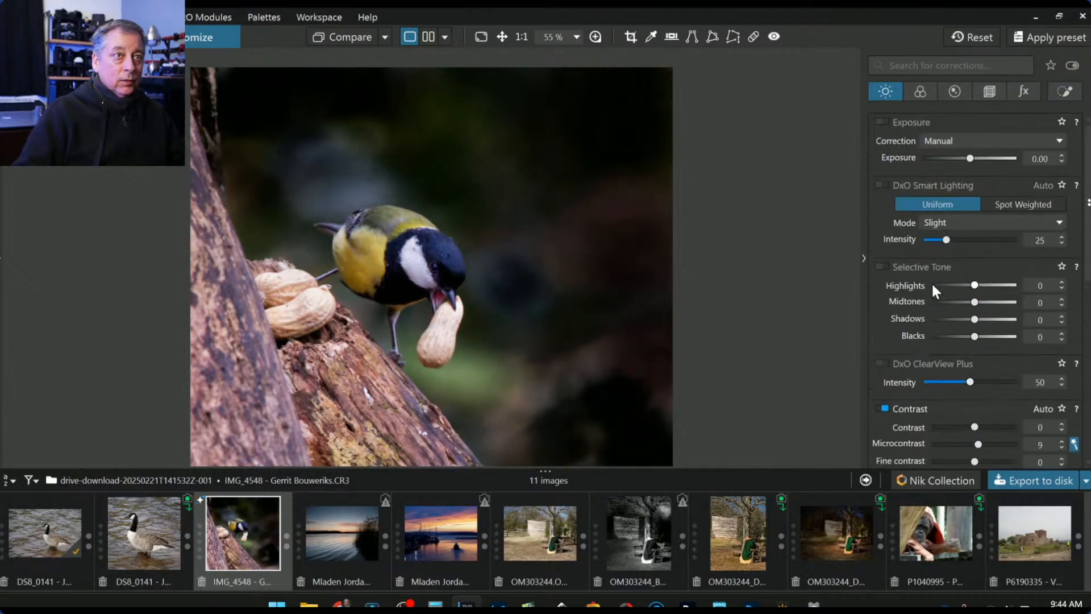
pyautogui.moveTo(971, 158); pyautogui.dragTo(973, 159)
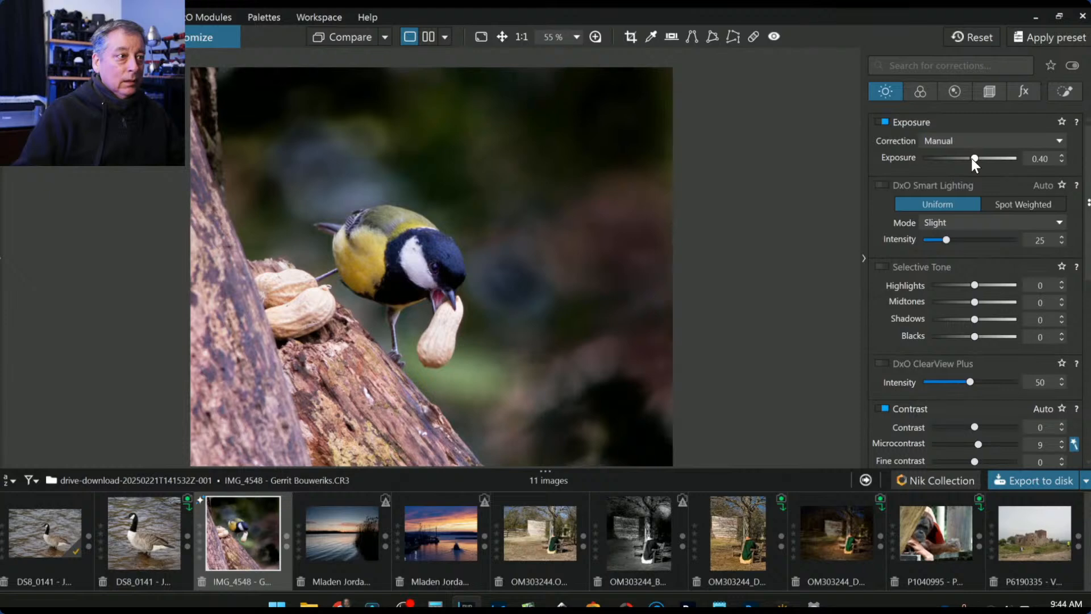
# - Lift the background points' Shadows to 8
pyautogui.click(1058, 93)
pyautogui.scroll(-3, 1028, 352)
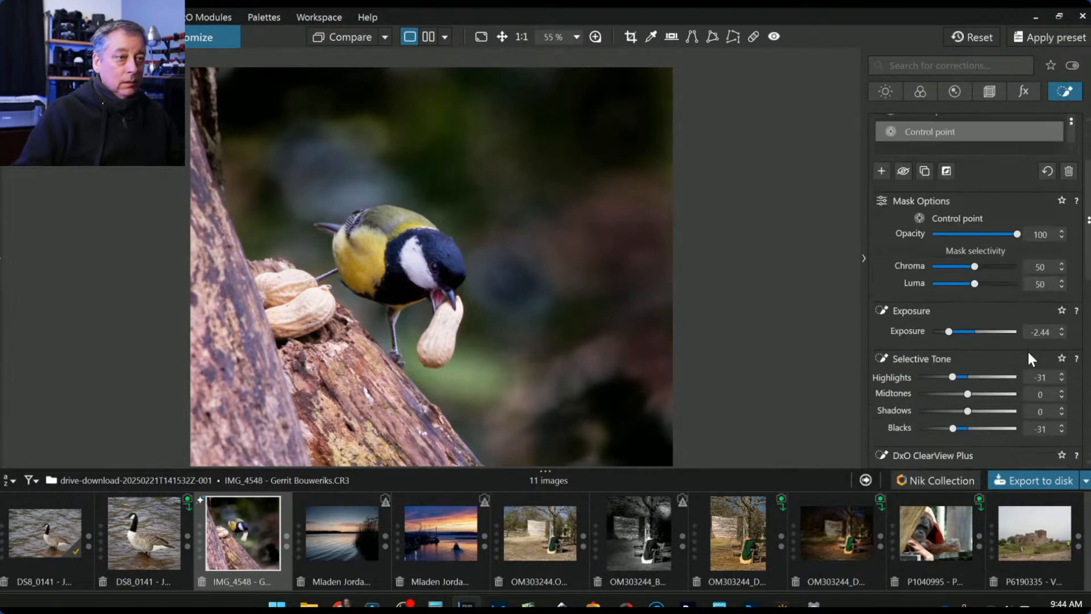
pyautogui.moveTo(952, 361); pyautogui.dragTo(972, 344)
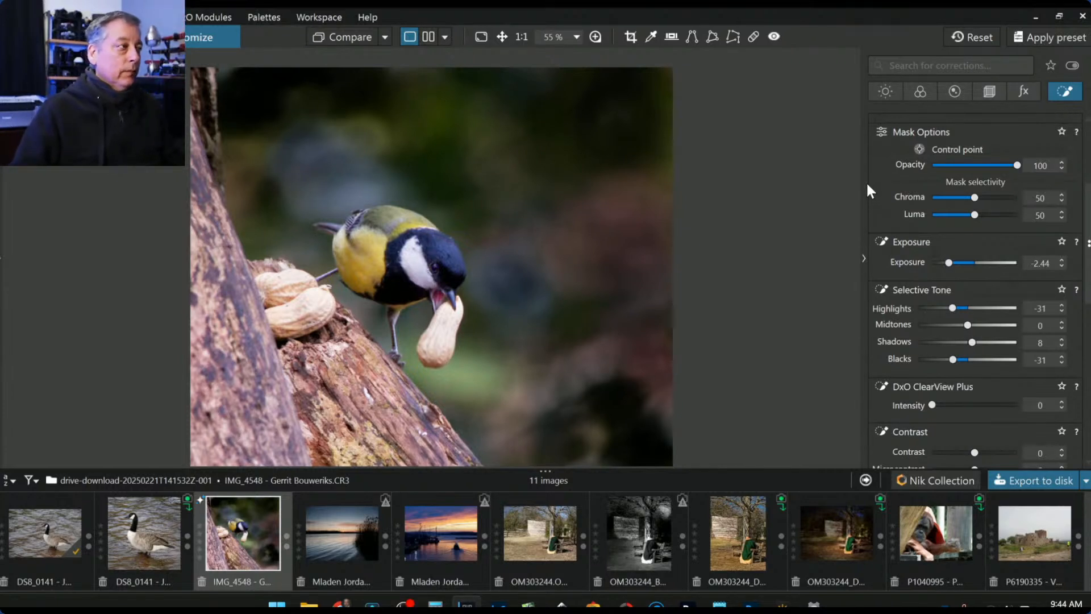
# - Add two control points on the lower-left trunk with Exposure -1.32 and Highlights -57
pyautogui.scroll(3, 907, 138)
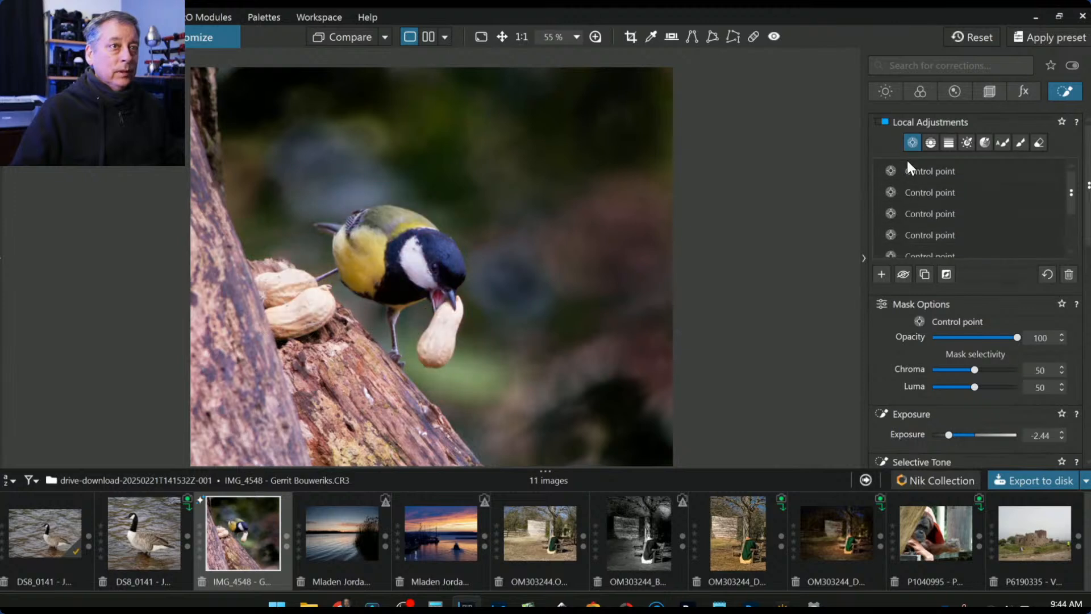
pyautogui.click(881, 274)
pyautogui.click(230, 423)
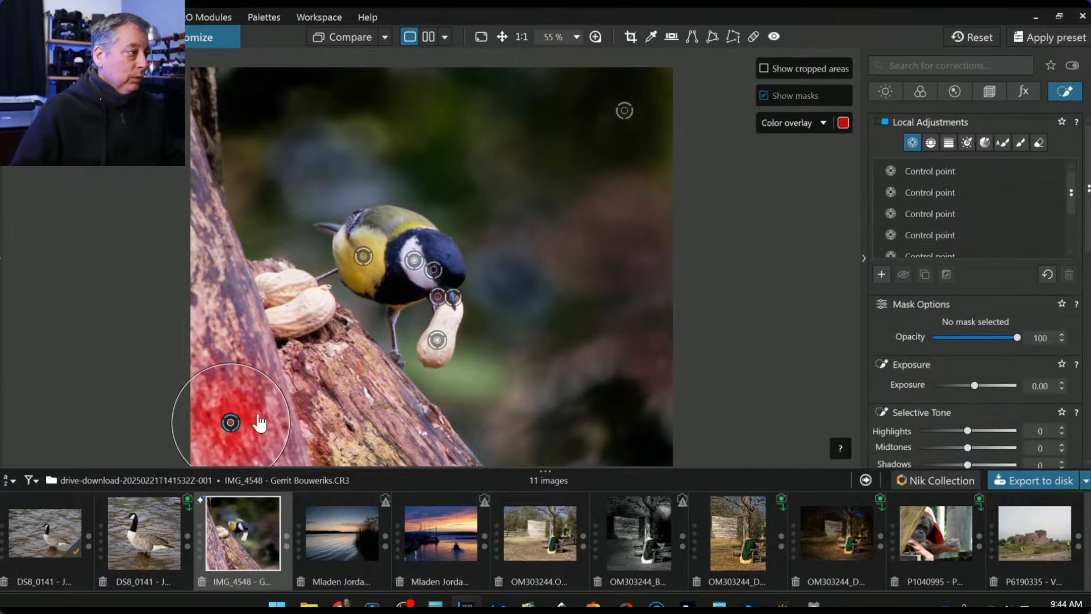
pyautogui.moveTo(291, 423); pyautogui.dragTo(353, 473)
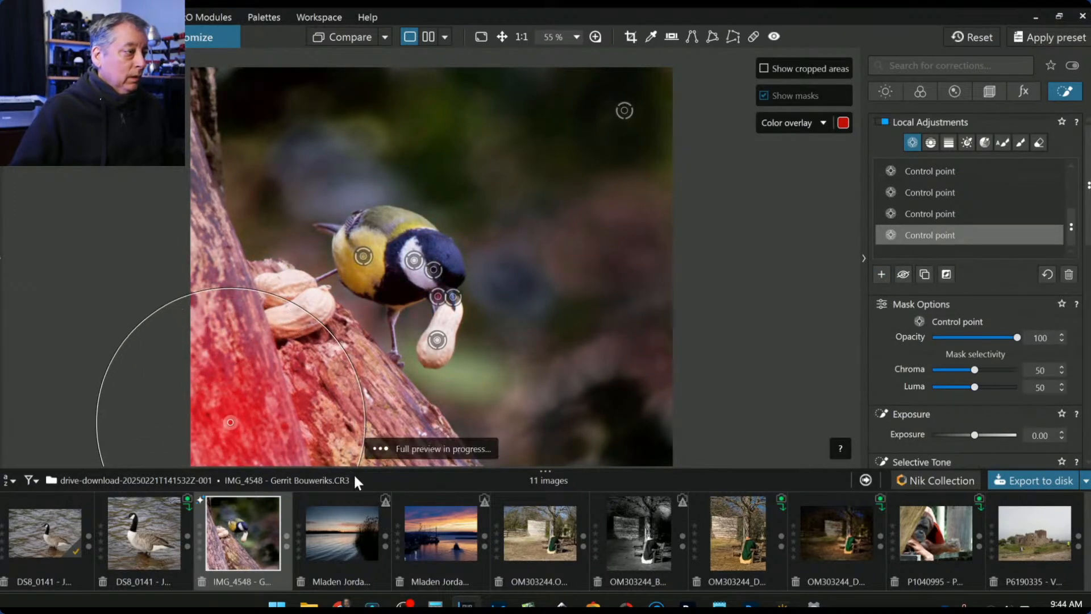
pyautogui.click(327, 456)
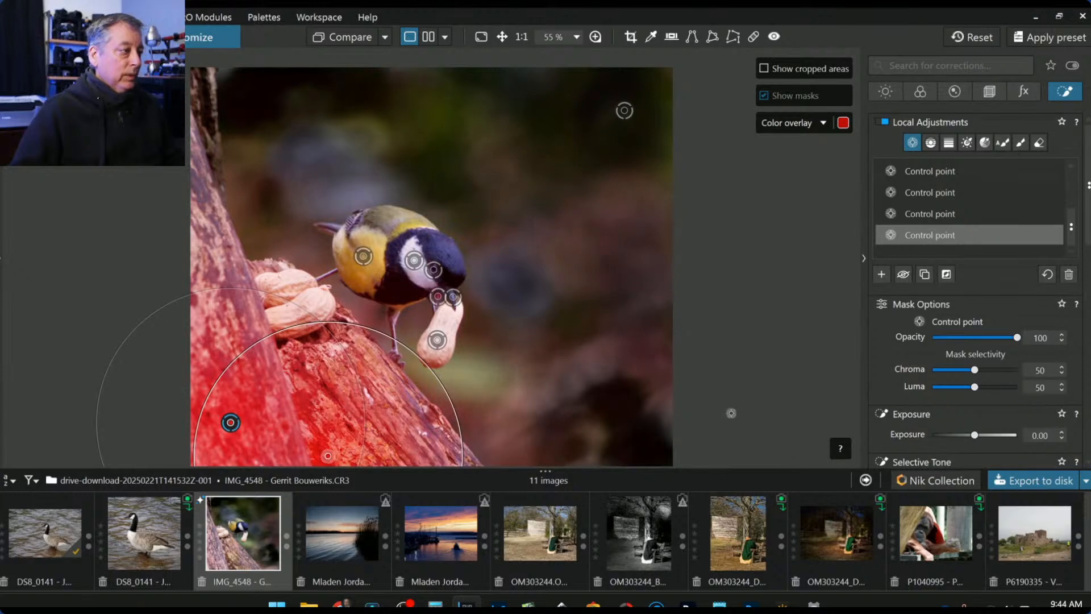
pyautogui.moveTo(970, 434); pyautogui.dragTo(961, 435)
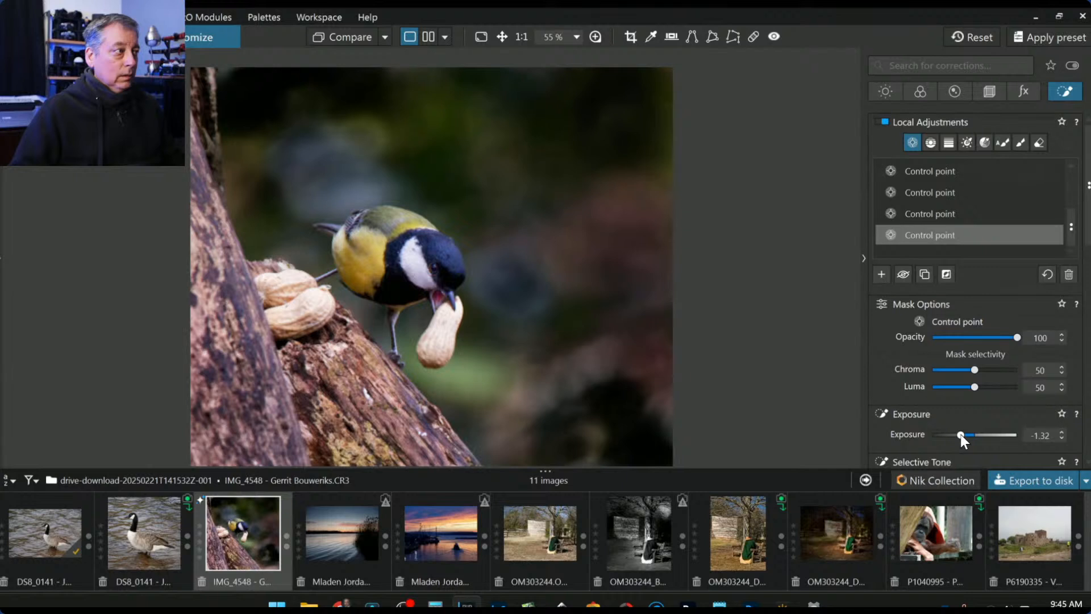
pyautogui.scroll(-3, 938, 404)
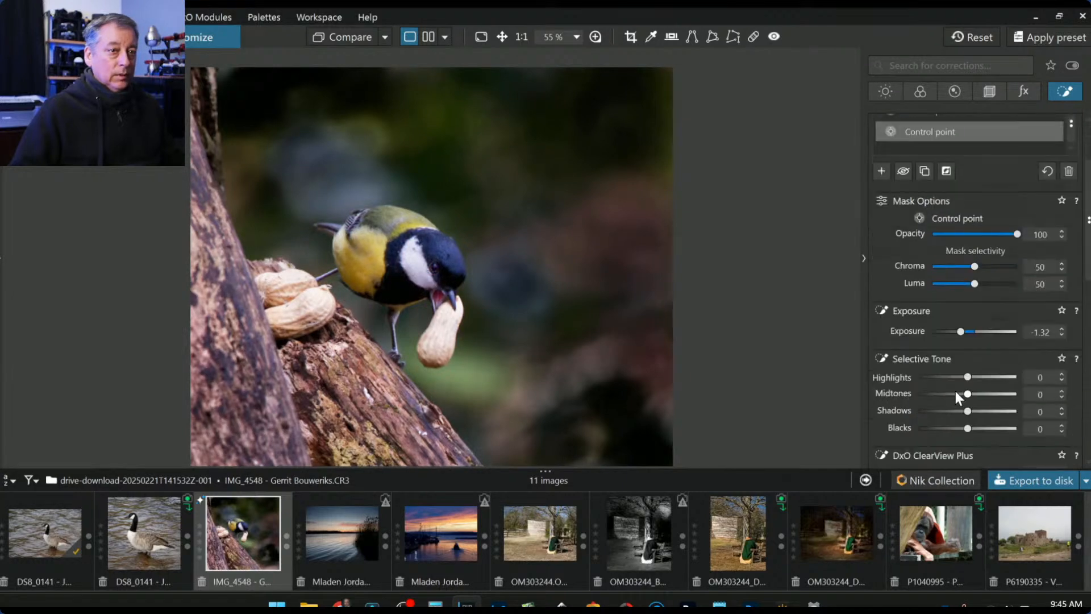
pyautogui.click(941, 380)
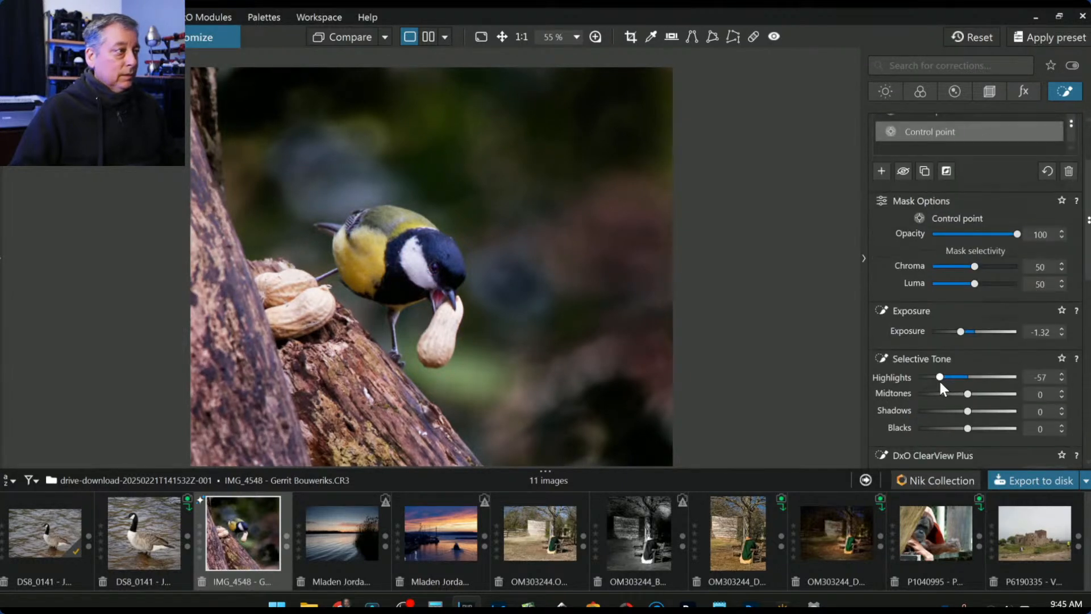
# - Raise the photo's global Exposure to 1.02
pyautogui.click(885, 91)
pyautogui.scroll(3, 955, 221)
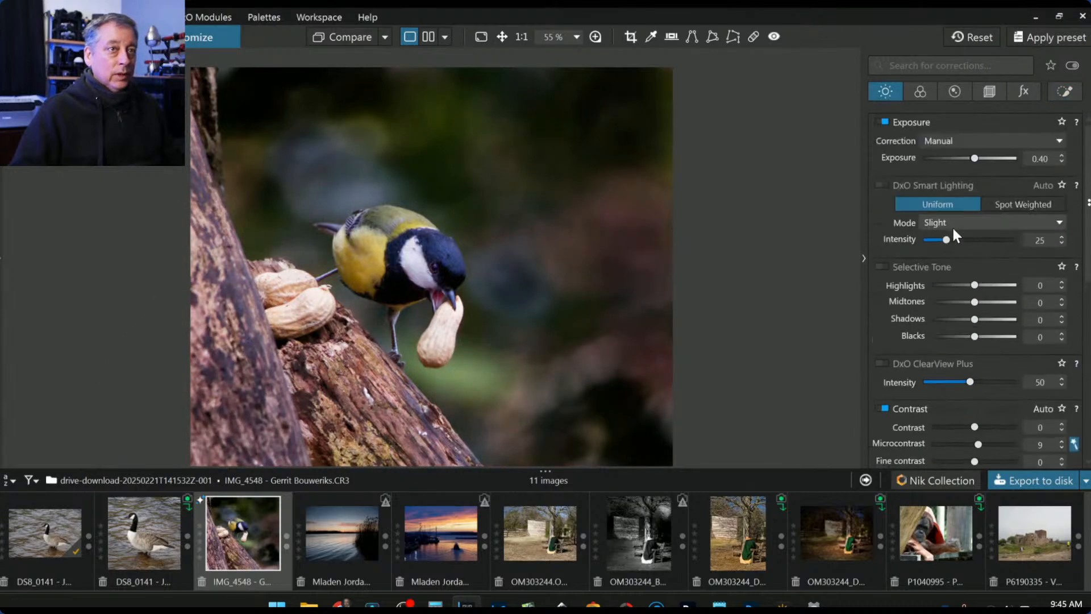
pyautogui.click(978, 159)
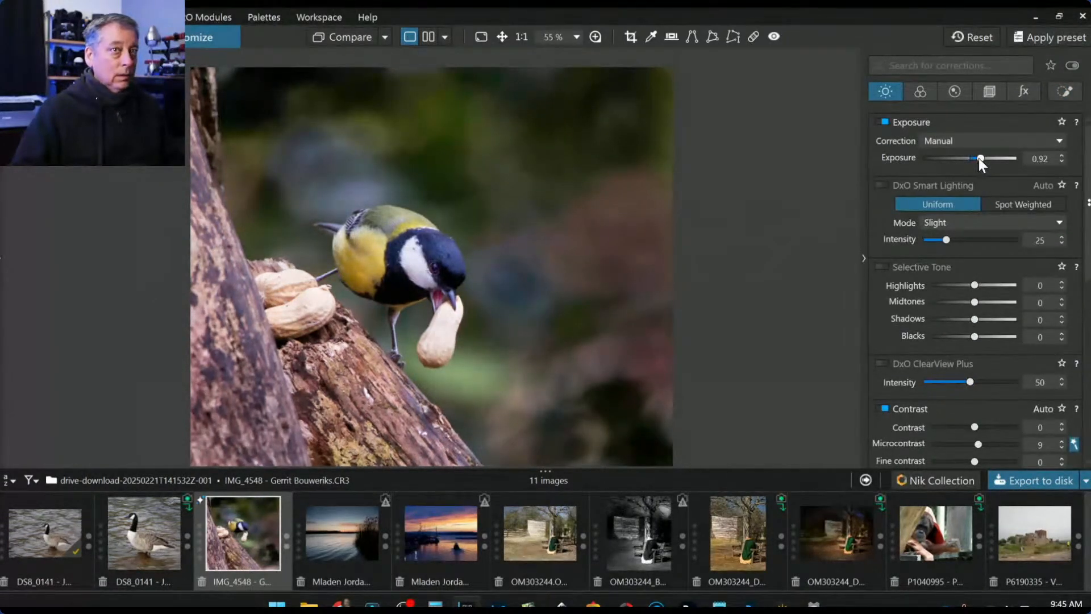
pyautogui.scroll(1, 979, 158)
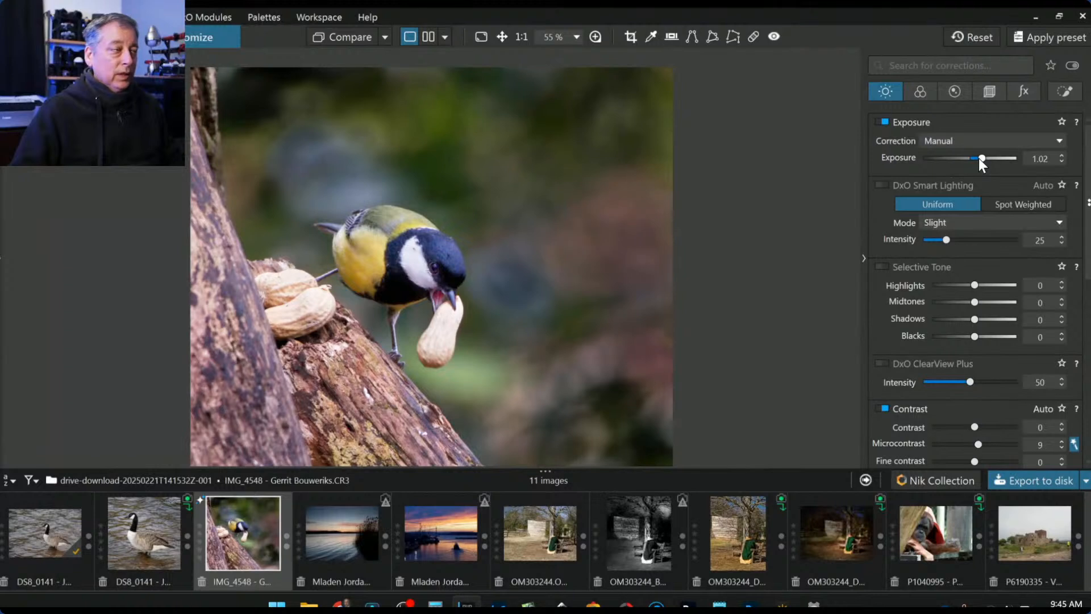
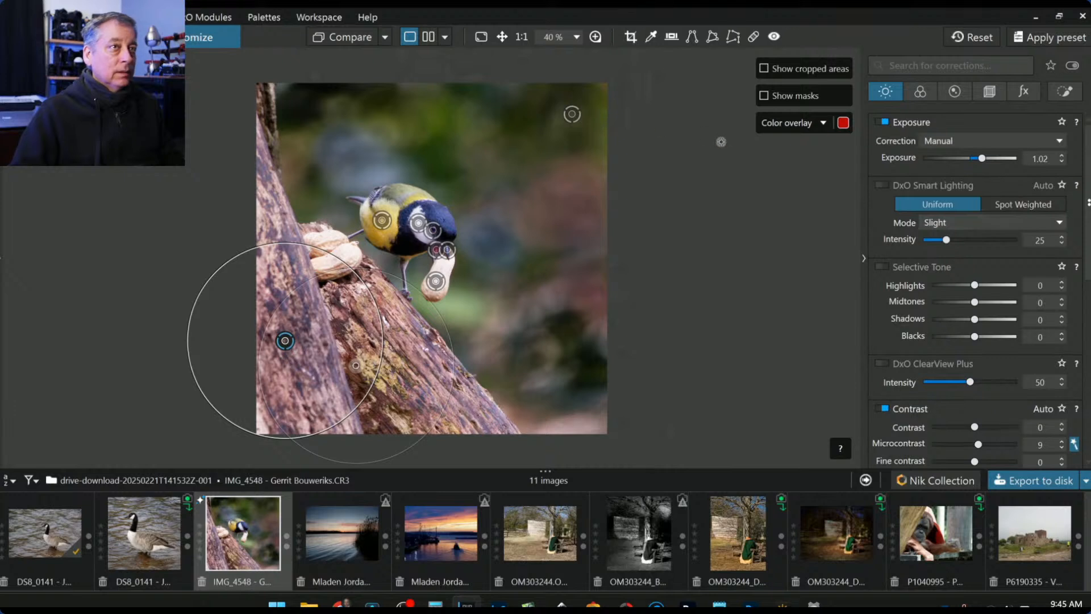
# - Shift the lower-left background control point left and add a small new point on the trunk's left edge
pyautogui.press('Escape')
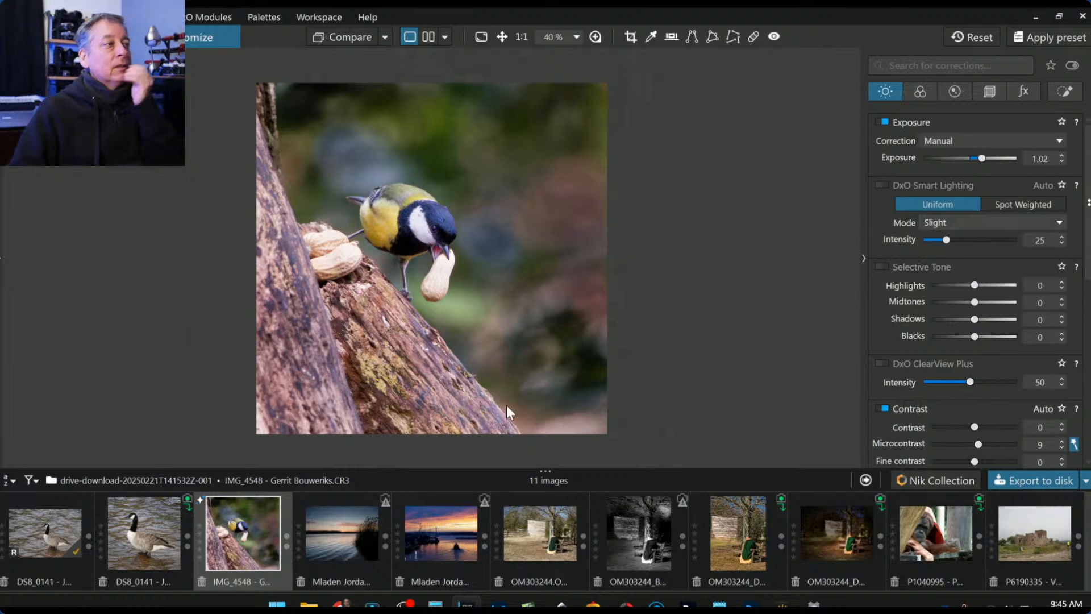
pyautogui.click(1064, 91)
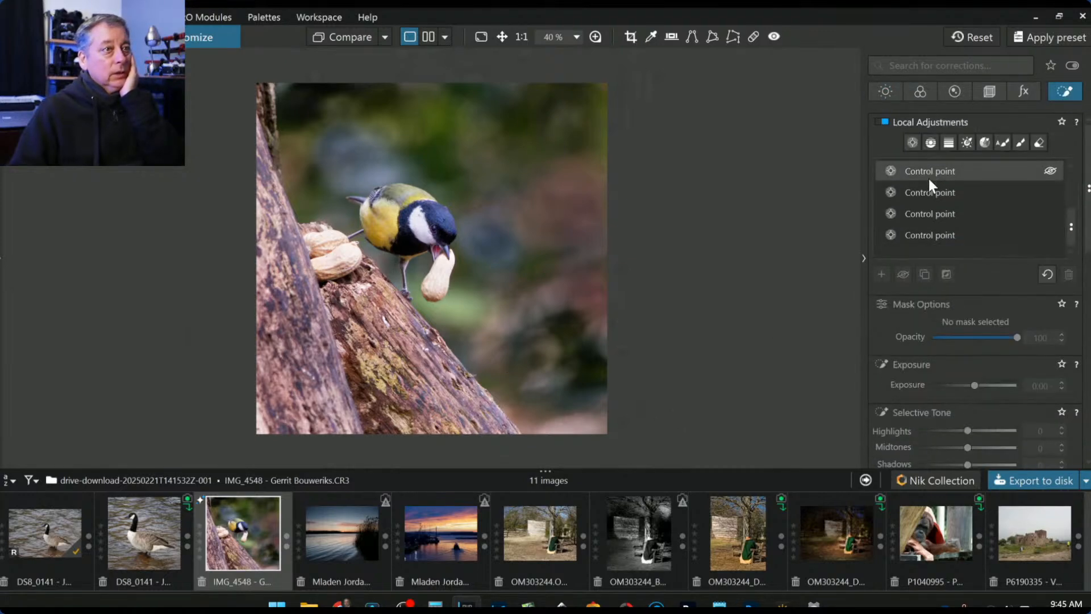
pyautogui.click(929, 214)
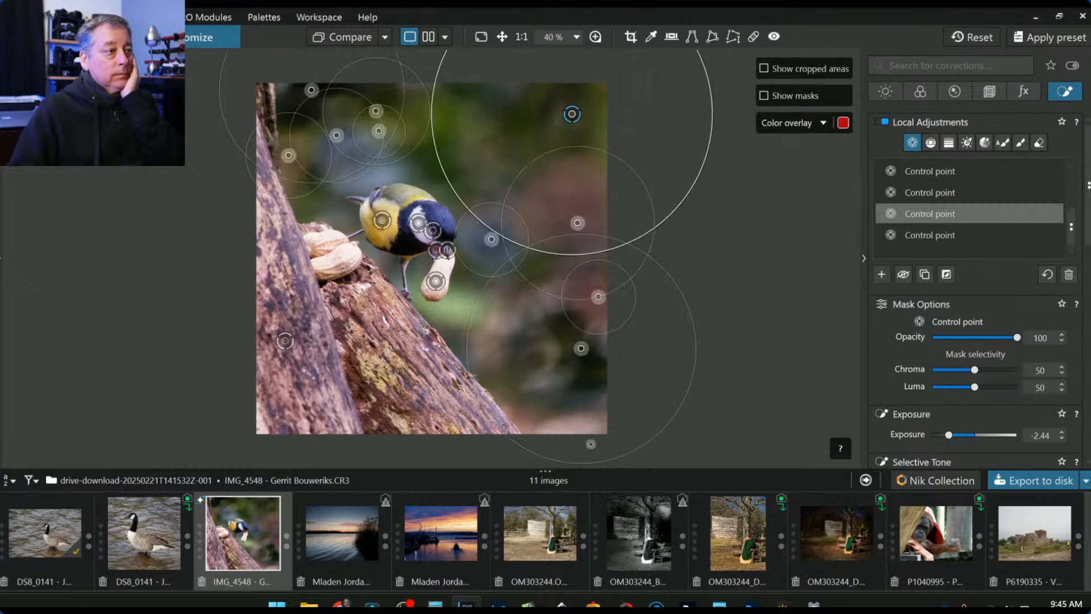
pyautogui.click(582, 427)
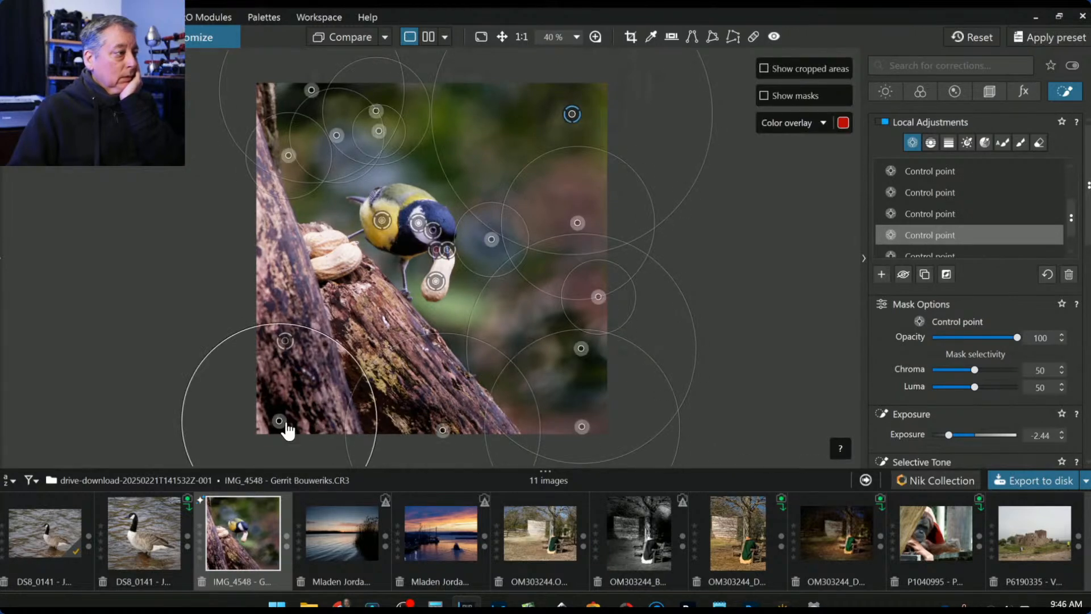
pyautogui.moveTo(279, 421); pyautogui.dragTo(261, 423)
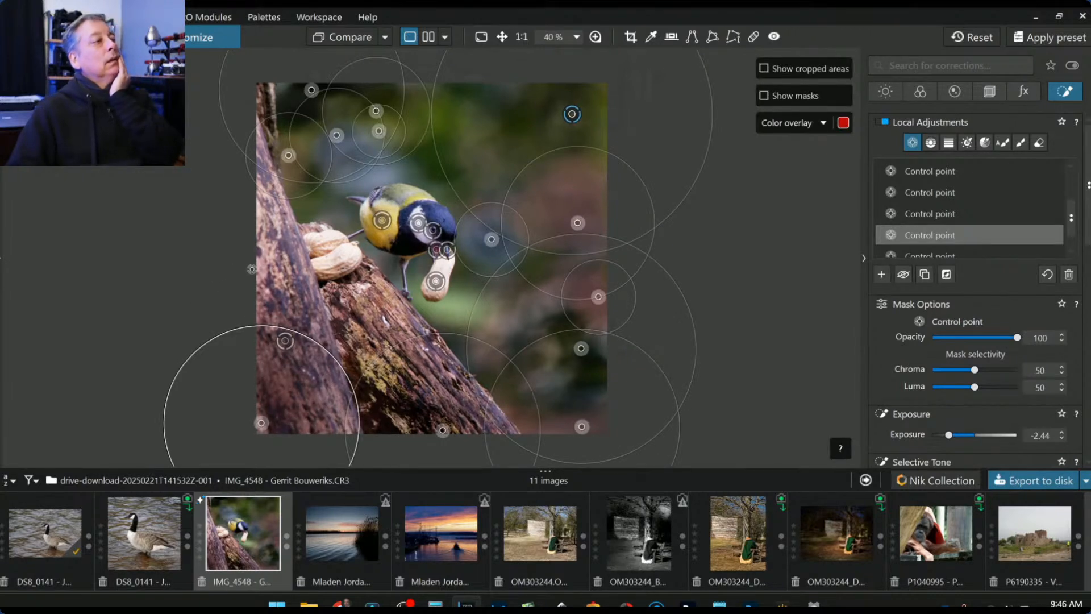
pyautogui.click(260, 271)
pyautogui.moveTo(322, 216); pyautogui.dragTo(301, 235)
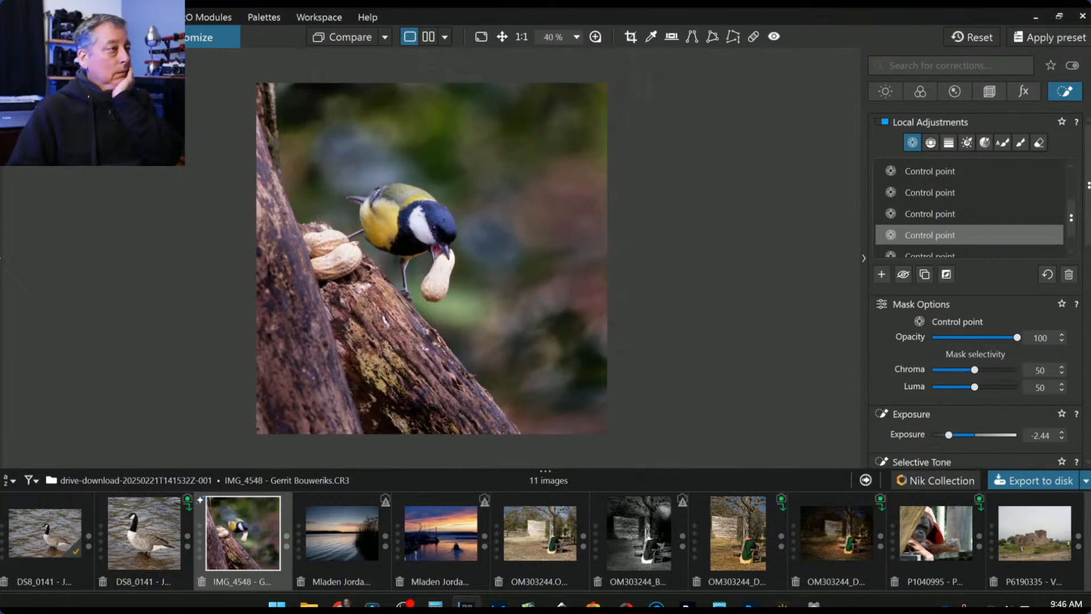
# - Raise the photo's global Exposure to 1.28
pyautogui.click(887, 91)
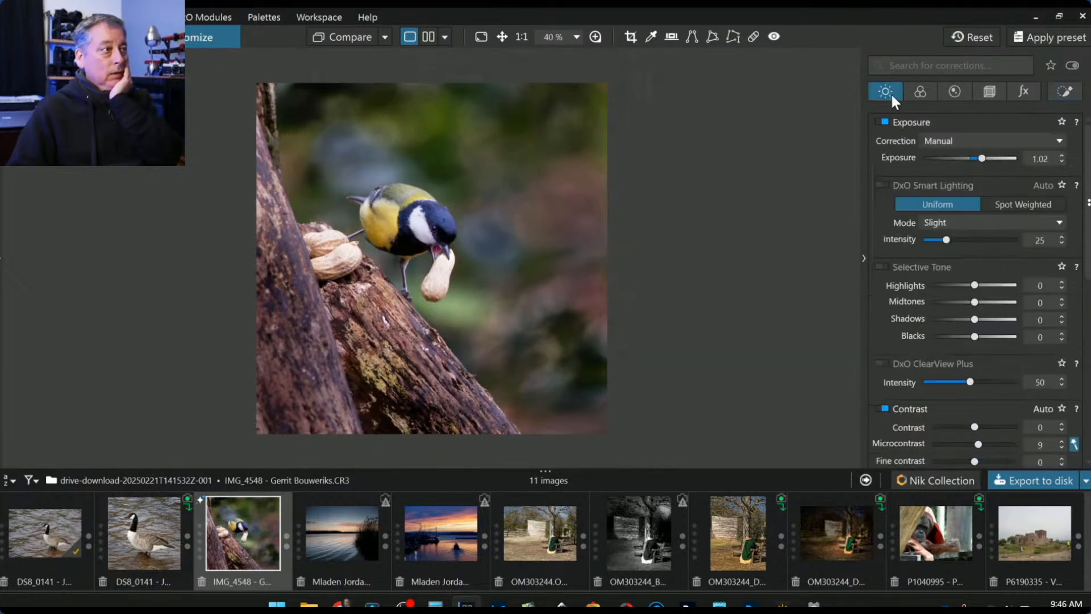
pyautogui.moveTo(983, 161); pyautogui.dragTo(985, 161)
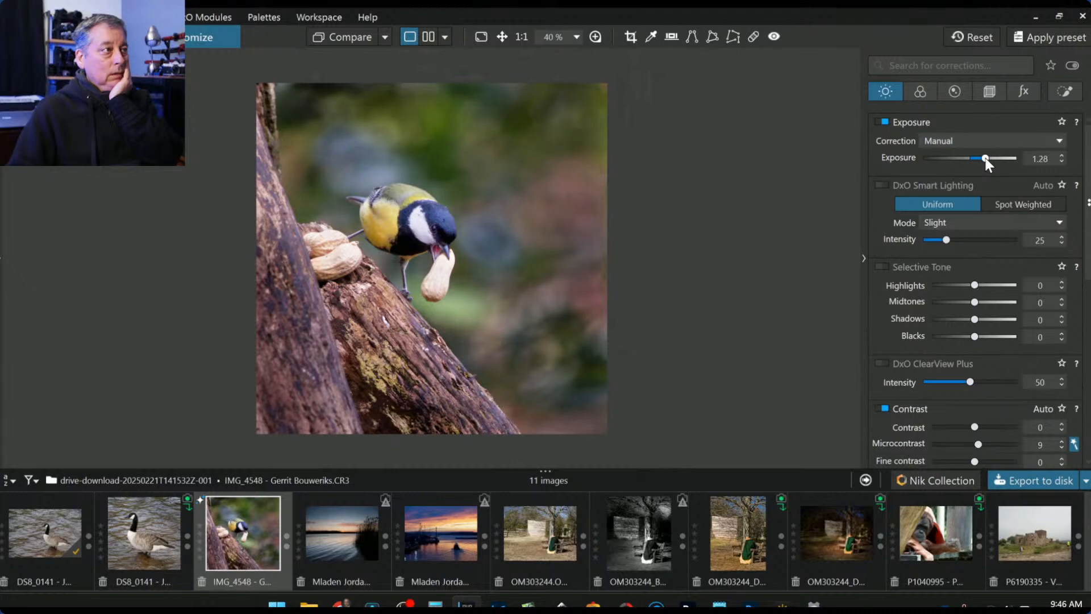
pyautogui.click(1065, 91)
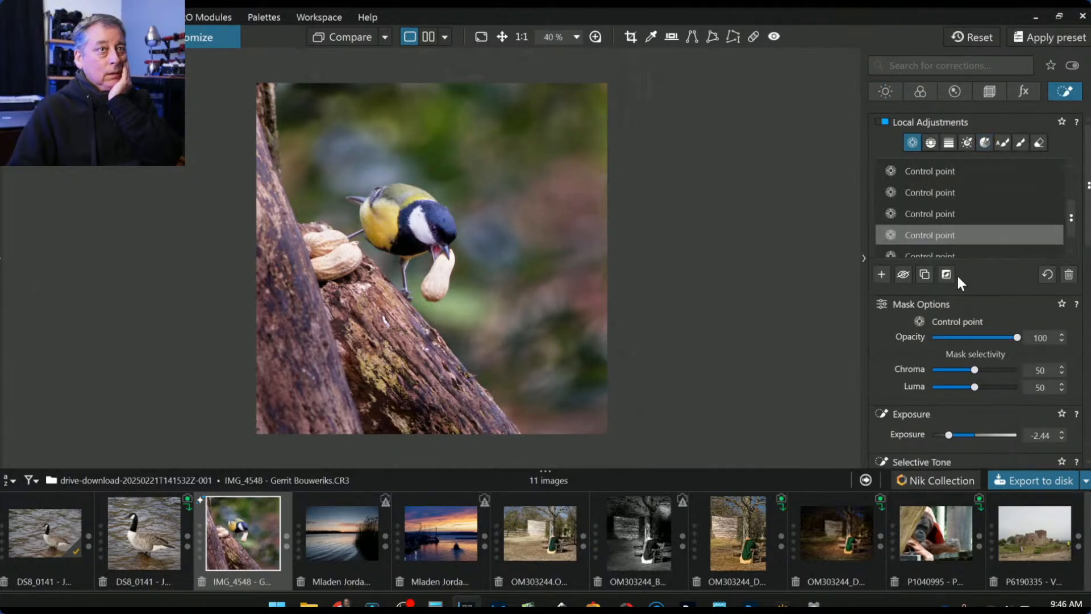
pyautogui.click(882, 275)
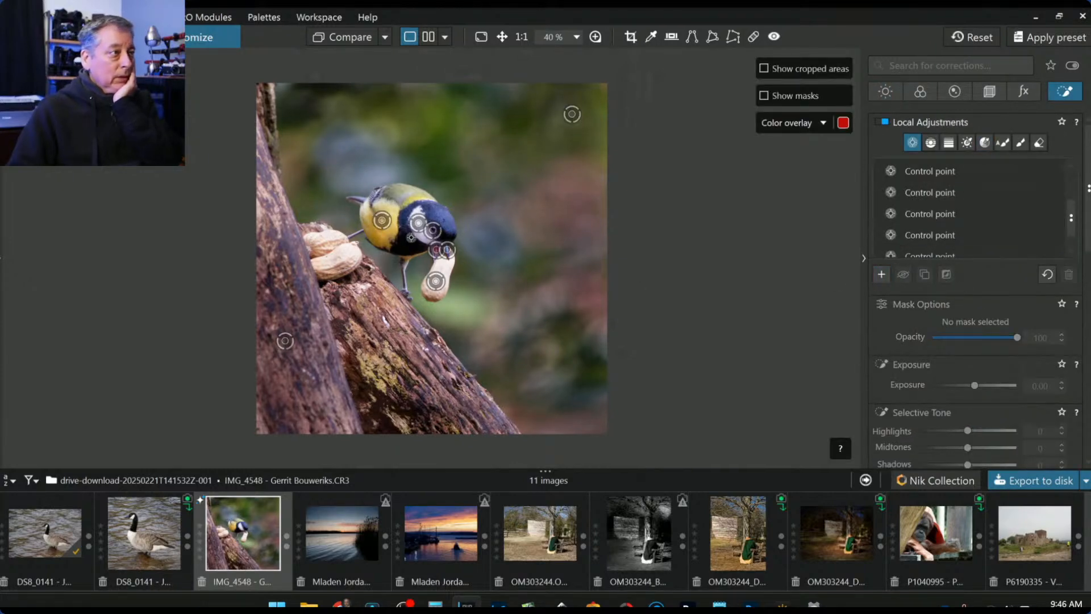
# - Shrink the control point near the bird's eye, lift head shadows, and ease the eye's shadow lift
pyautogui.scroll(4, 431, 240)
pyautogui.scroll(4, 444, 224)
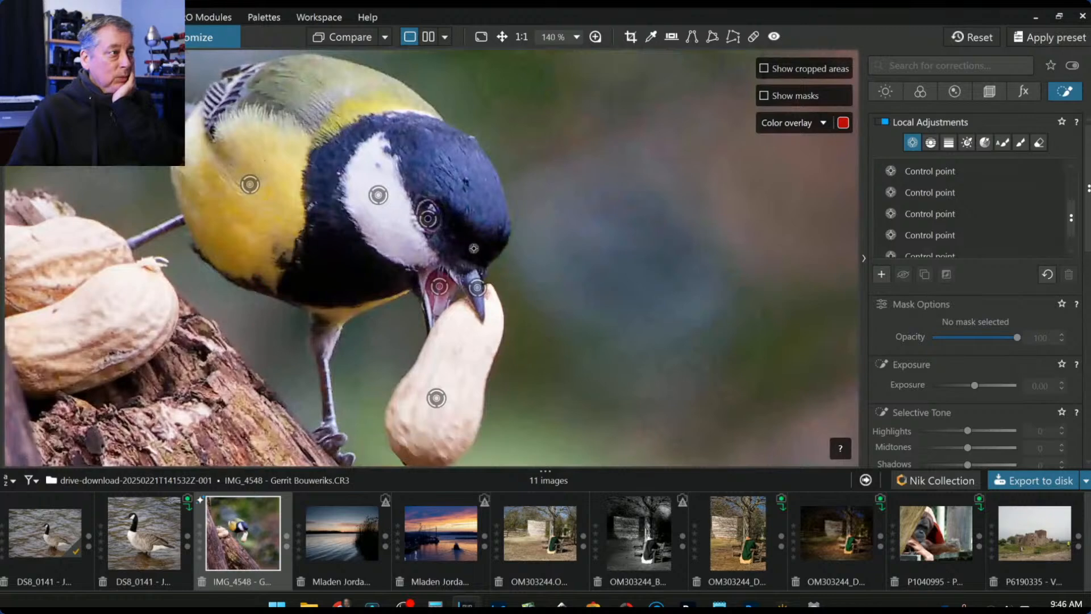
pyautogui.click(474, 250)
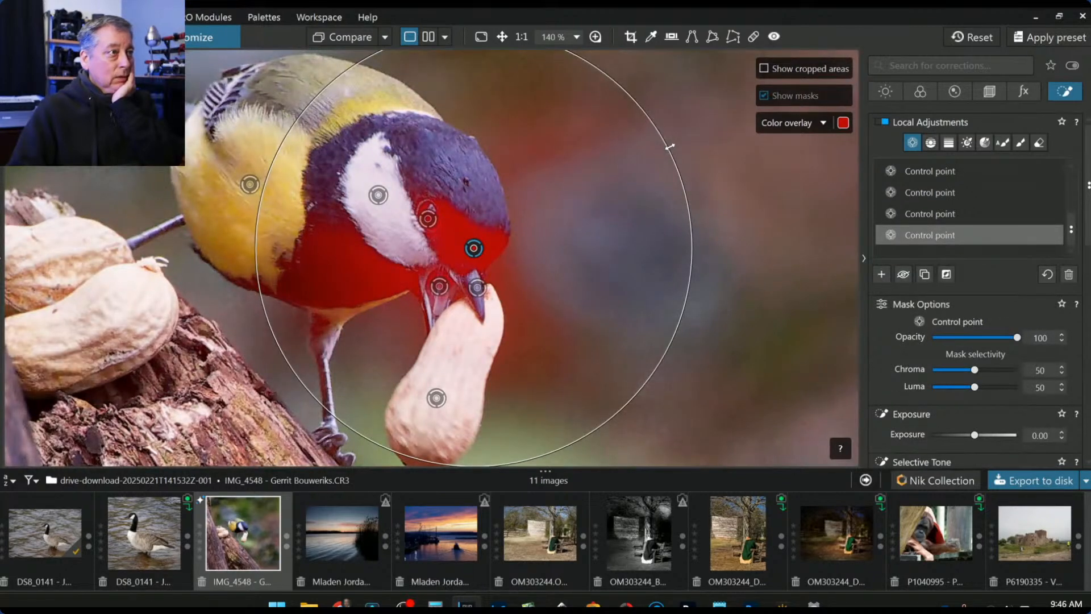
pyautogui.moveTo(670, 146); pyautogui.dragTo(645, 158)
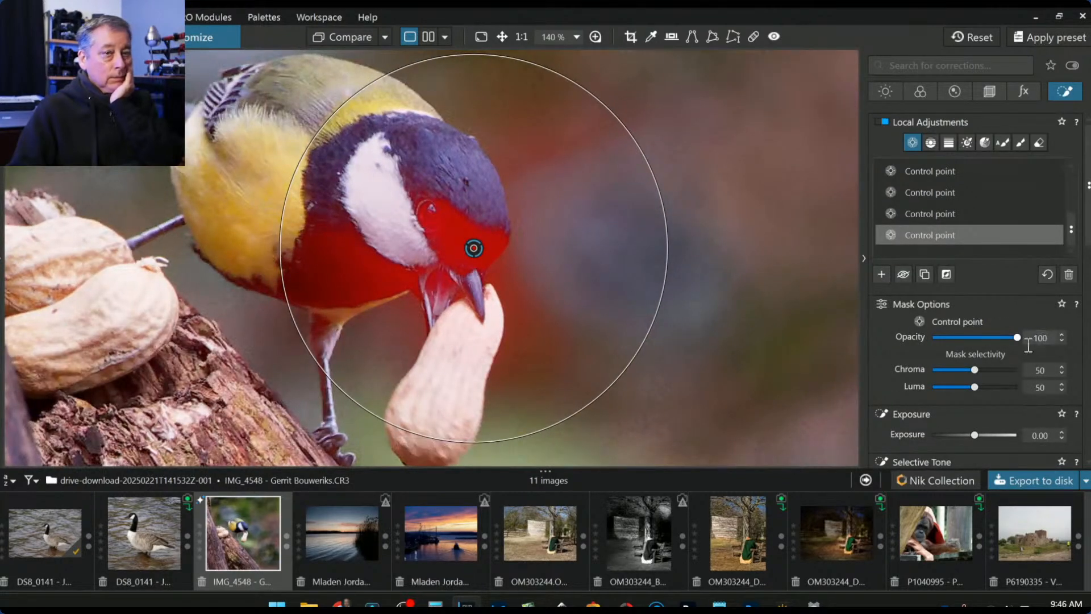
pyautogui.scroll(-3, 994, 396)
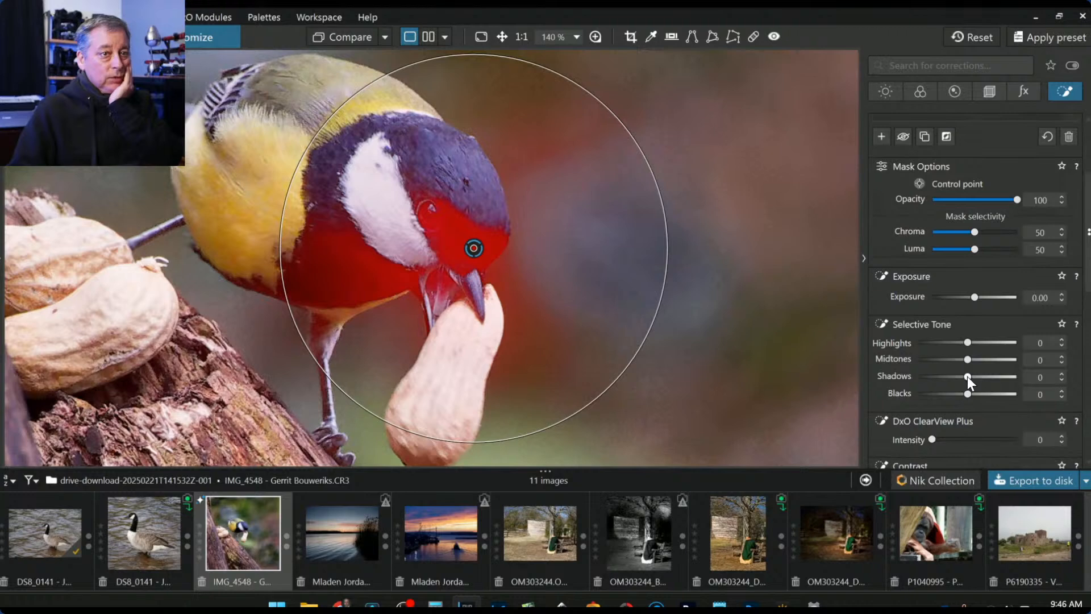
pyautogui.moveTo(967, 376); pyautogui.dragTo(981, 377)
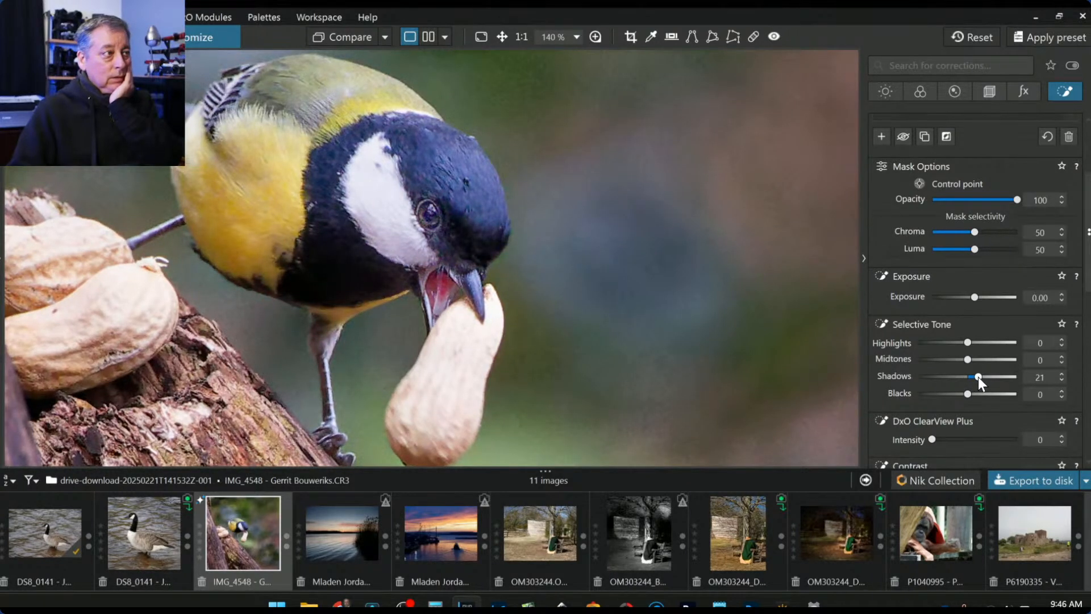
pyautogui.moveTo(740, 320)
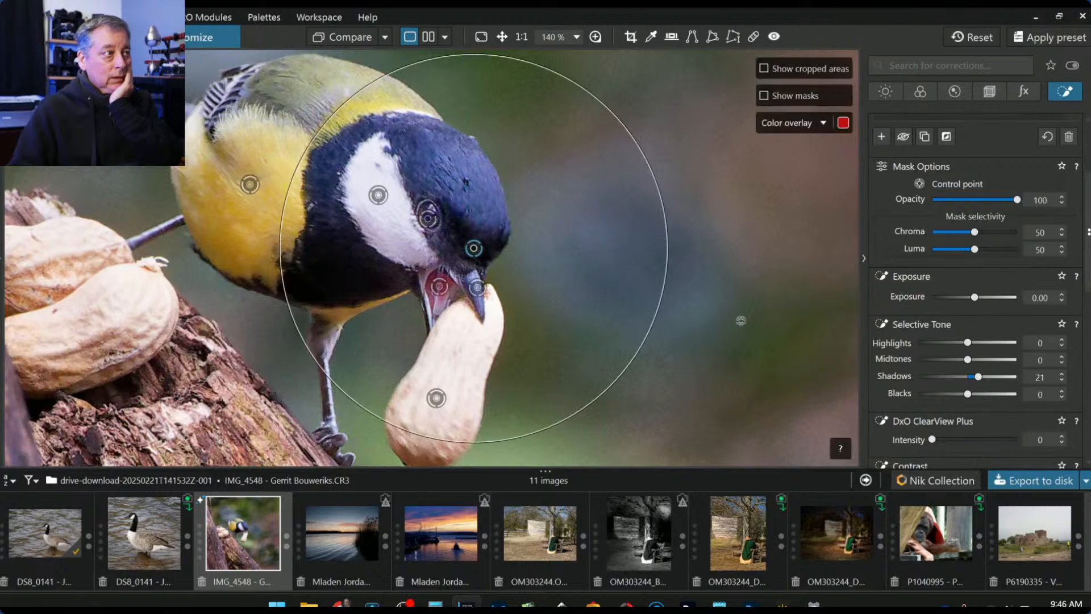
pyautogui.click(432, 227)
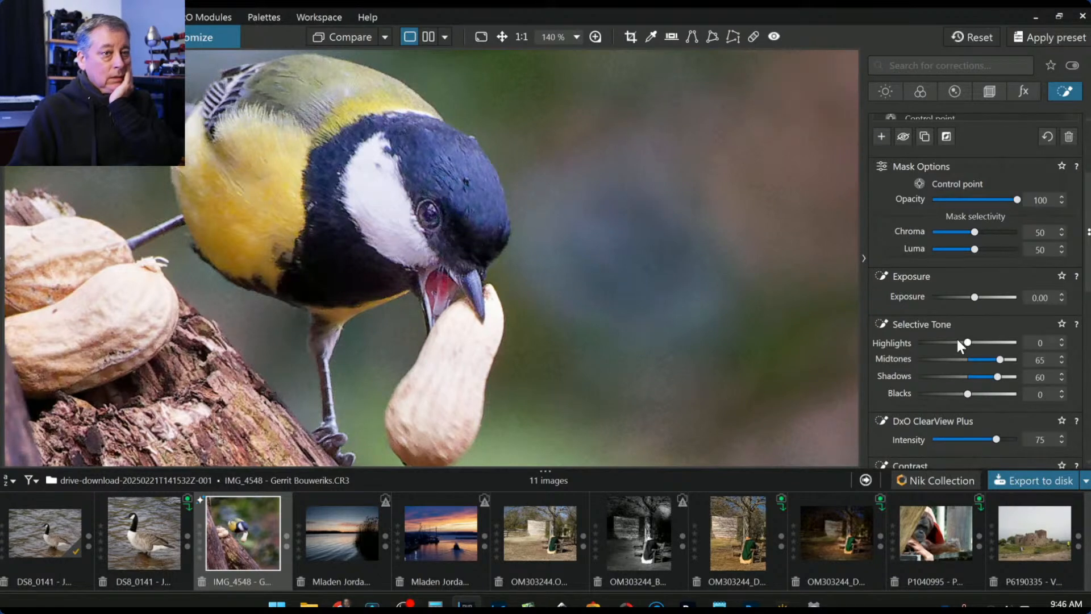
pyautogui.moveTo(997, 376); pyautogui.dragTo(986, 376)
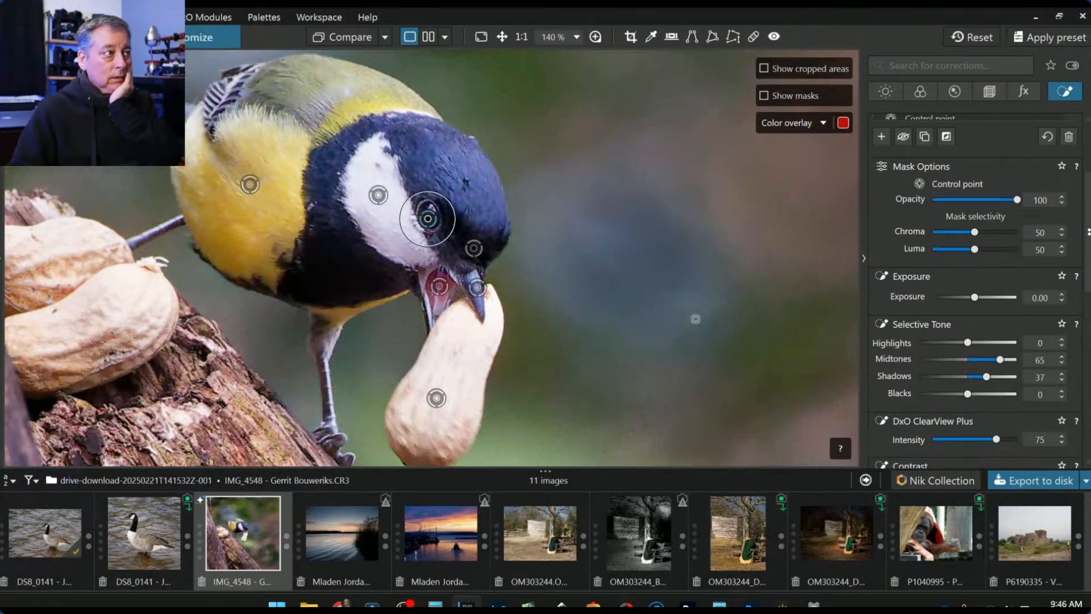
# - Lower the white cheek control point's Highlights to -58 and zoom out to the whole photo
pyautogui.click(378, 196)
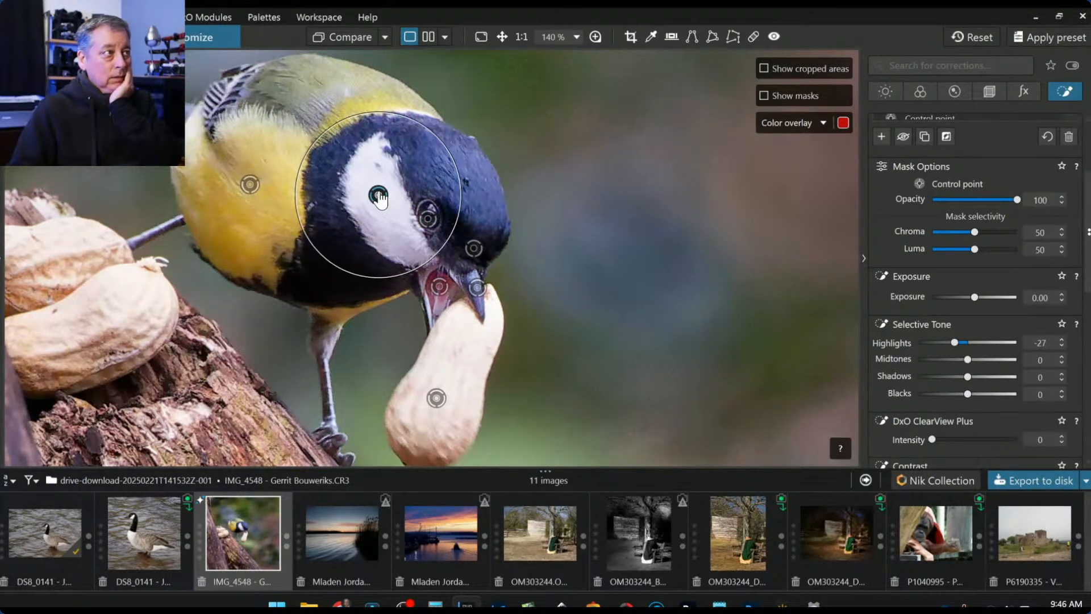
pyautogui.moveTo(955, 342); pyautogui.dragTo(937, 341)
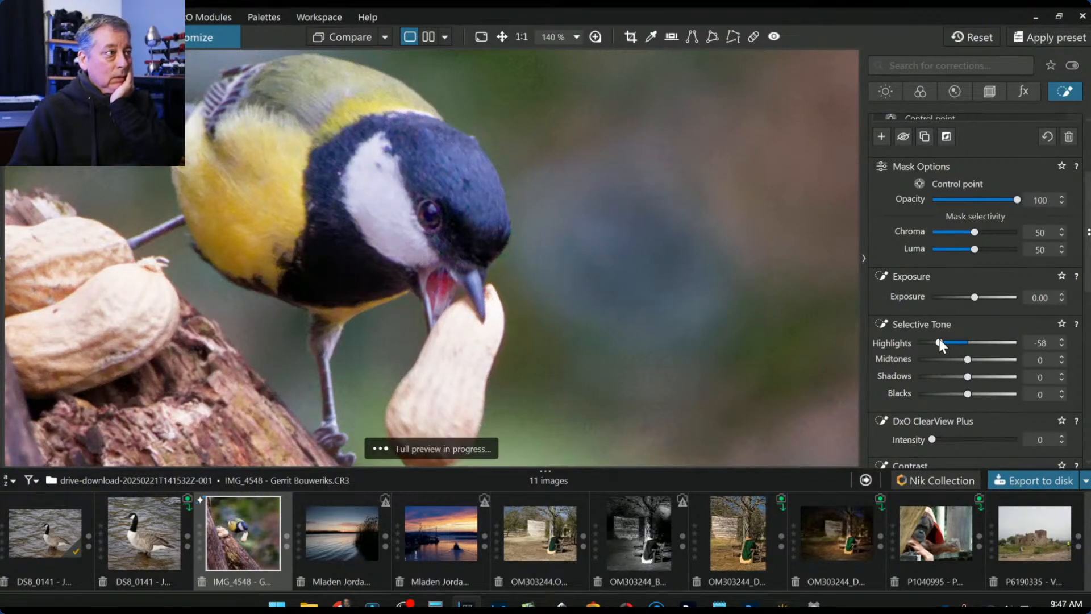
pyautogui.scroll(-3, 764, 291)
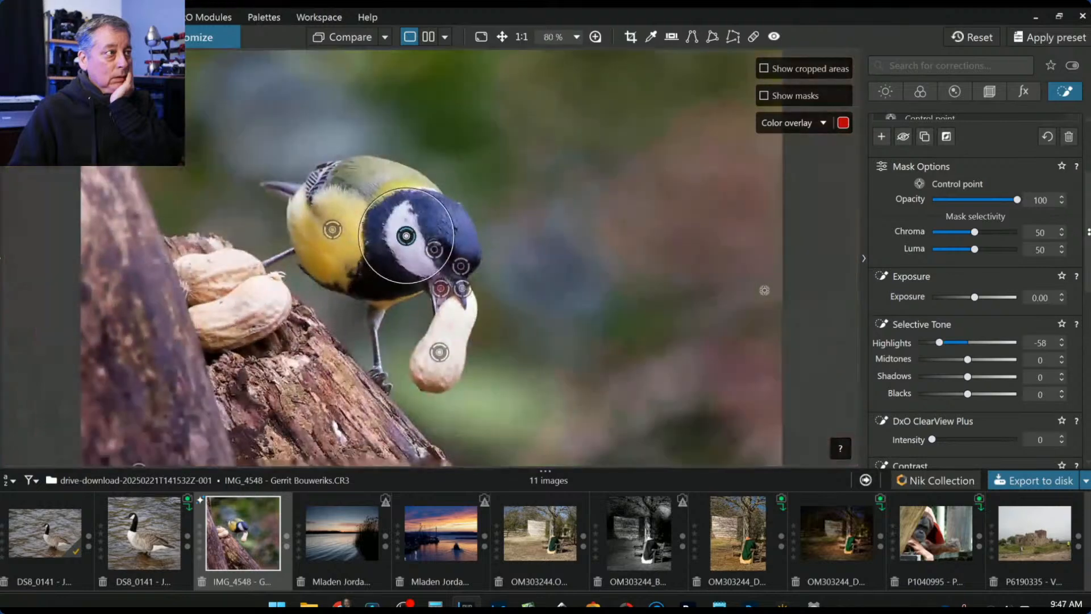
pyautogui.scroll(-1, 764, 290)
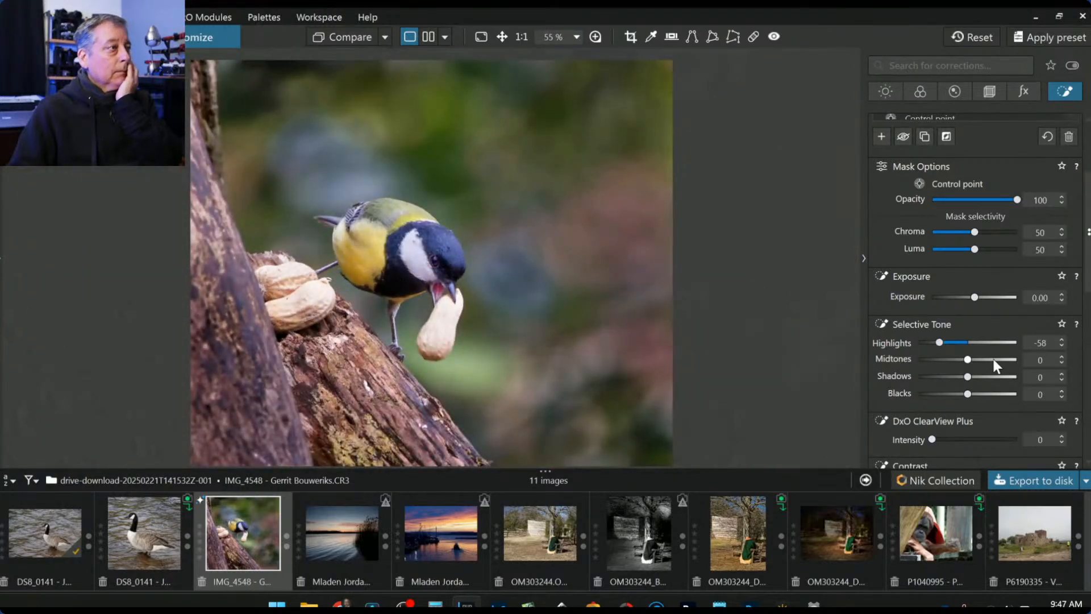
pyautogui.click(703, 180)
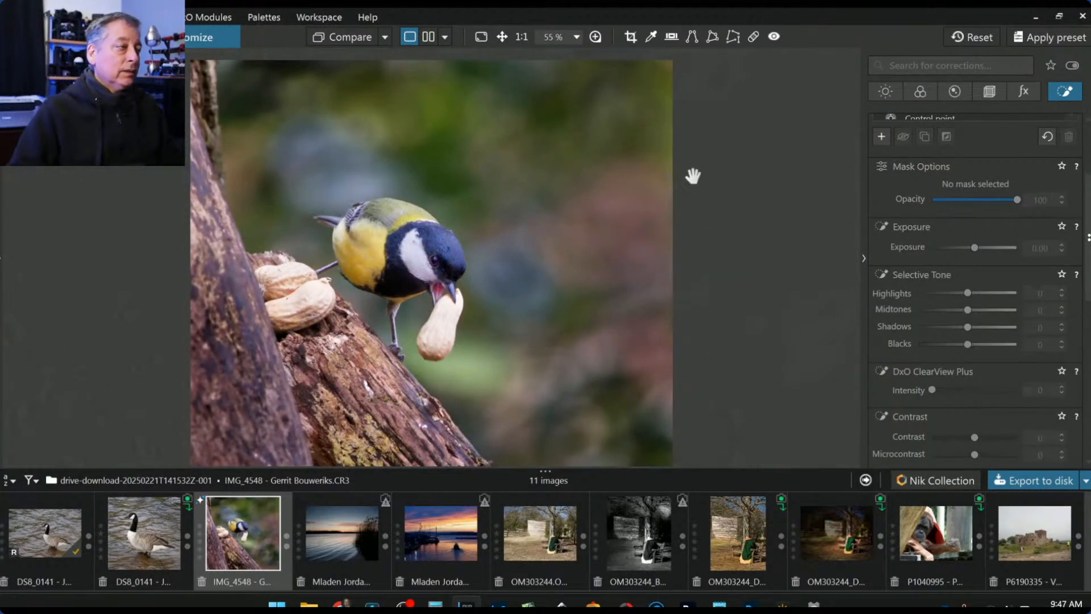
# - Export the edited photo to disk as a full-size quality-100 JPEG in its original folder
pyautogui.click(1024, 479)
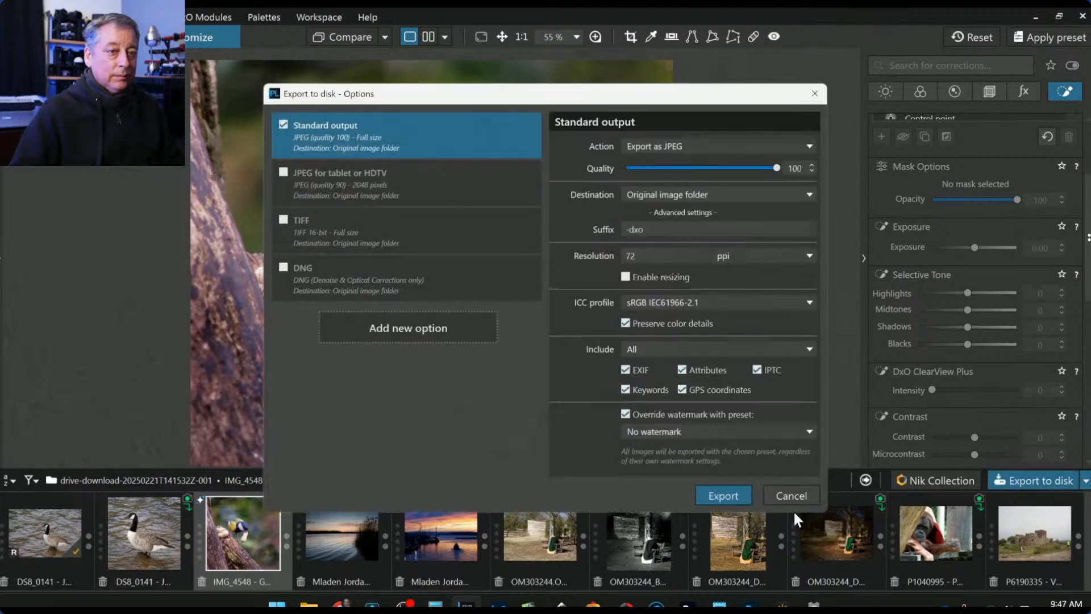
pyautogui.click(700, 492)
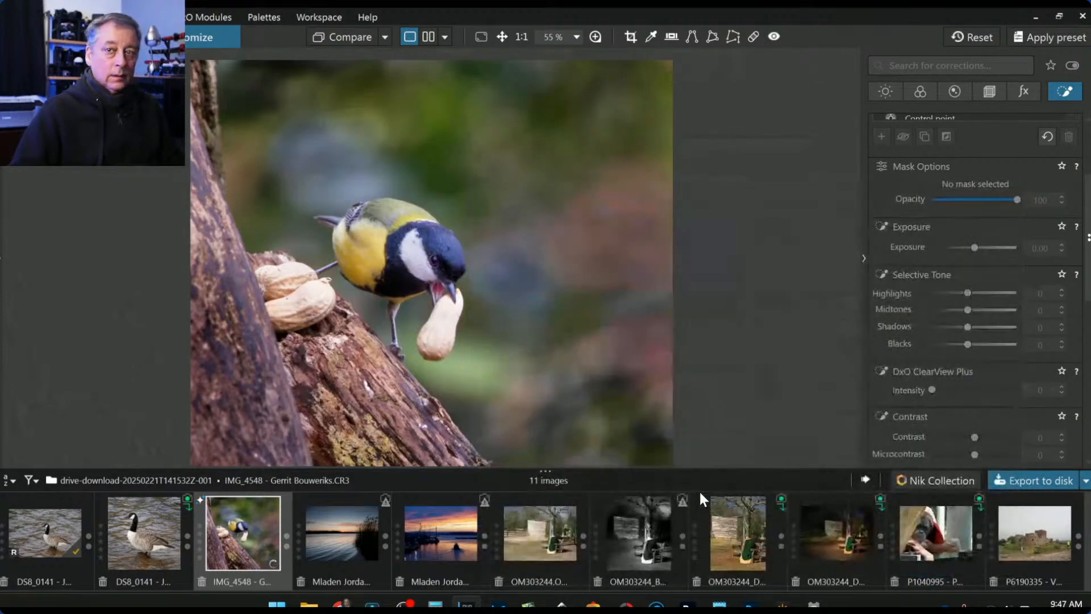
pyautogui.scroll(-2, 618, 415)
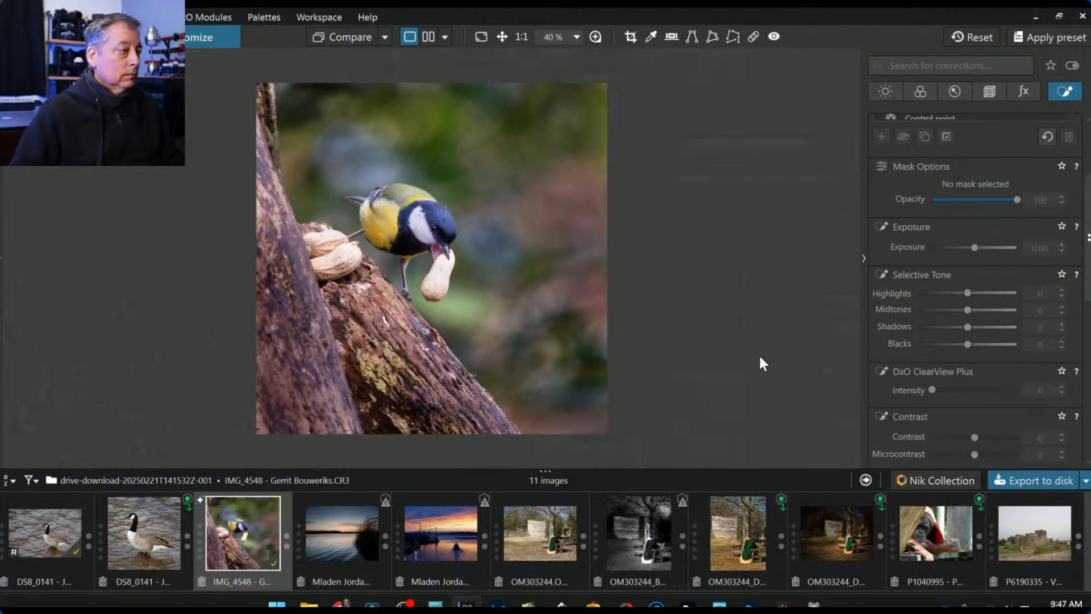
# - Reset the original photo, set it as reference, and compare it side by side with the exported JPEG
pyautogui.click(987, 36)
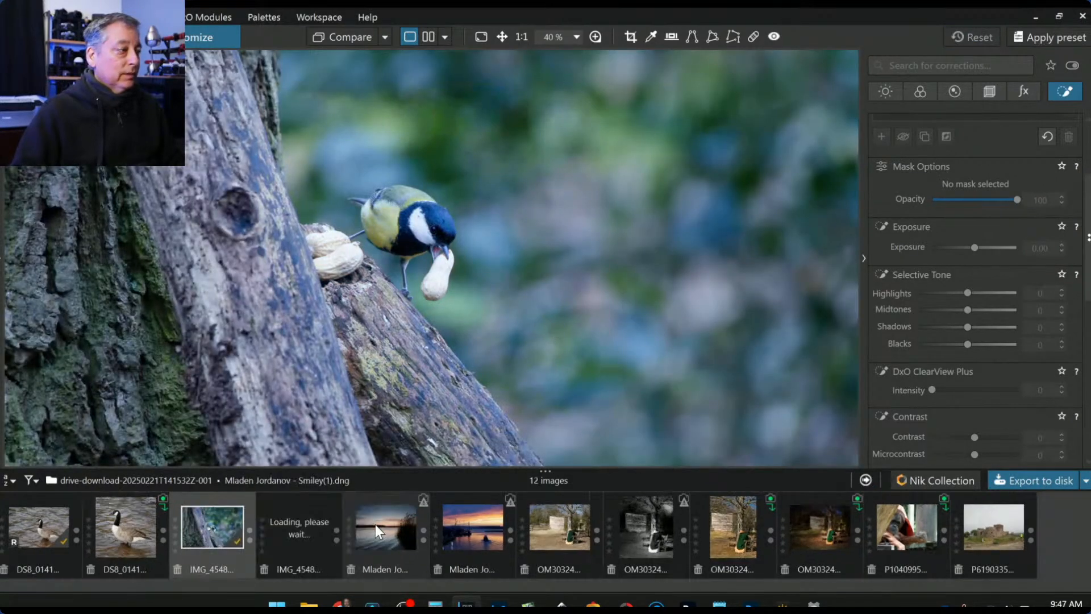
pyautogui.rightClick(196, 517)
pyautogui.click(238, 403)
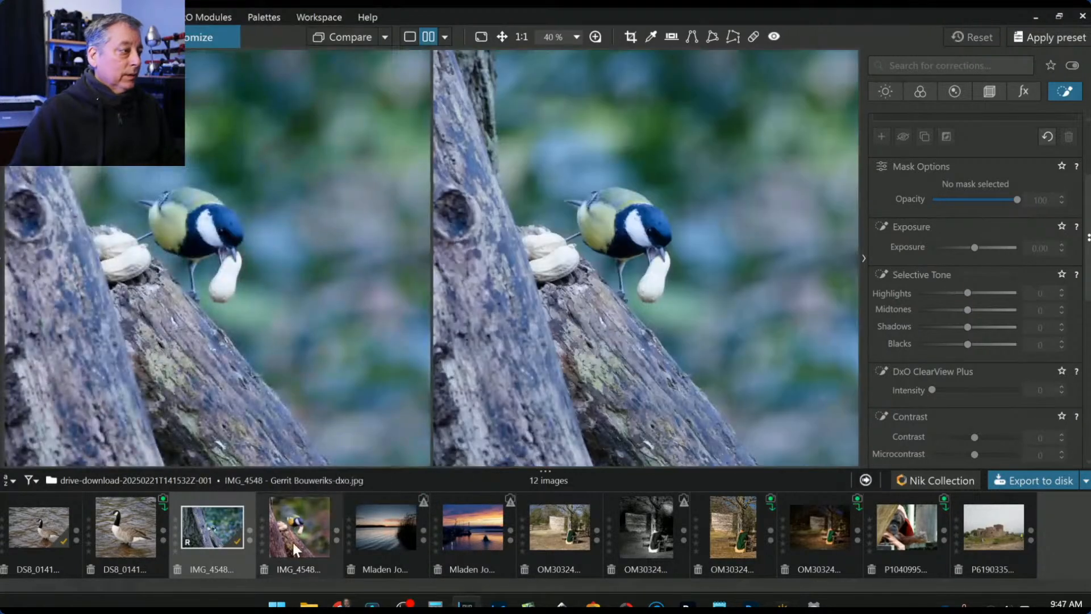
pyautogui.click(296, 536)
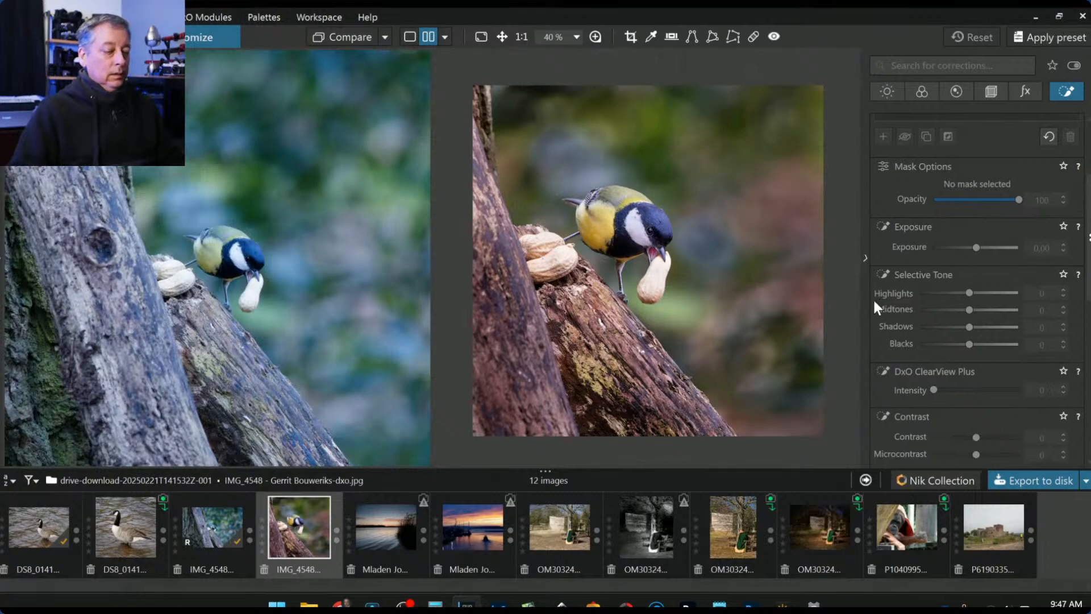
pyautogui.click(867, 299)
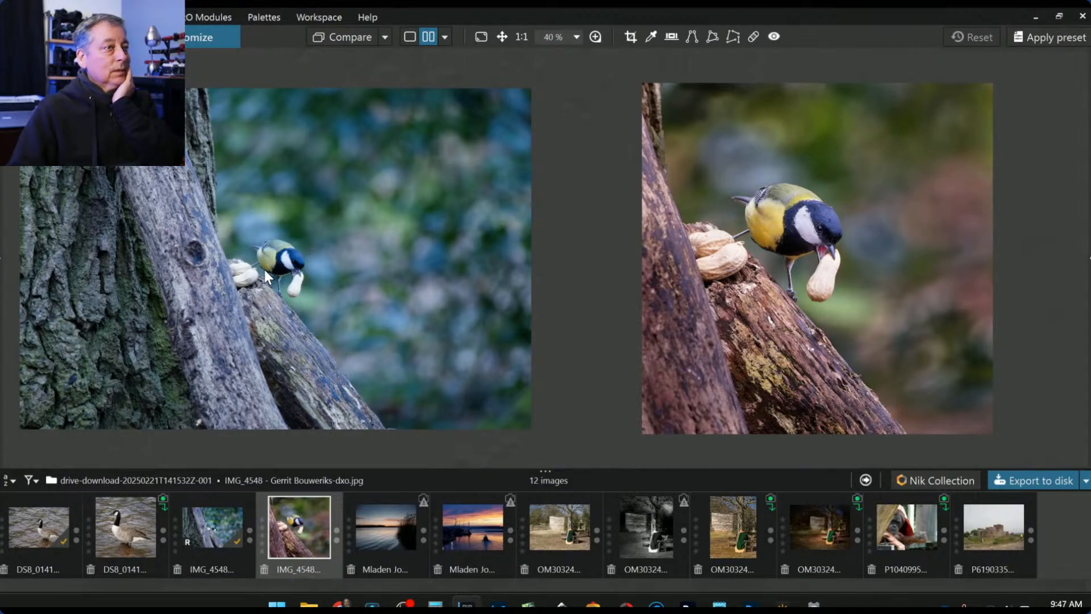
pyautogui.scroll(5, 334, 283)
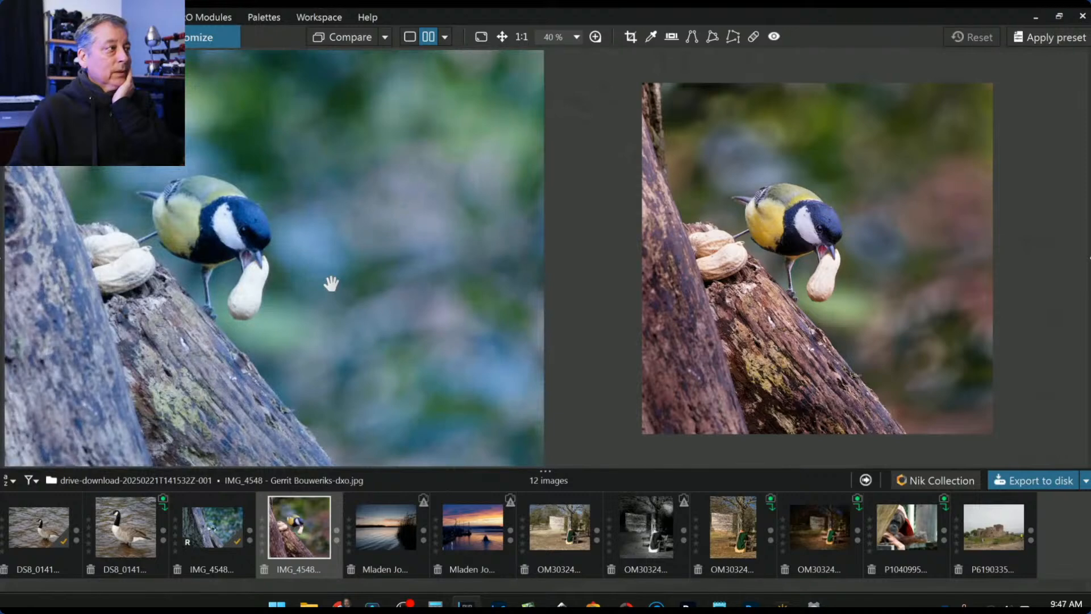
pyautogui.scroll(1, 332, 283)
pyautogui.moveTo(331, 286); pyautogui.dragTo(437, 288)
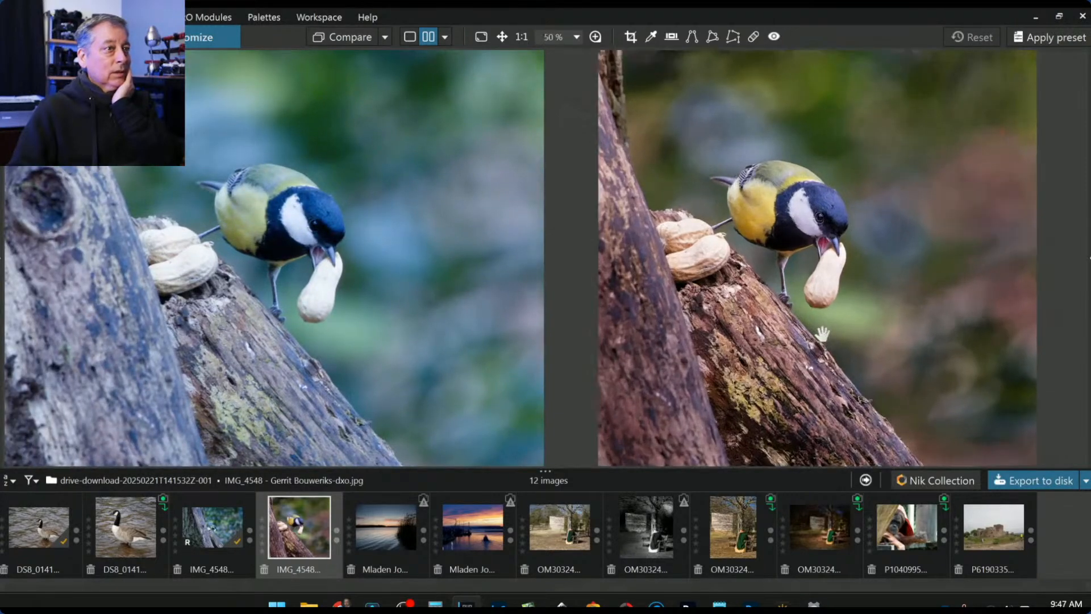
pyautogui.scroll(2, 822, 334)
pyautogui.moveTo(820, 335); pyautogui.dragTo(854, 392)
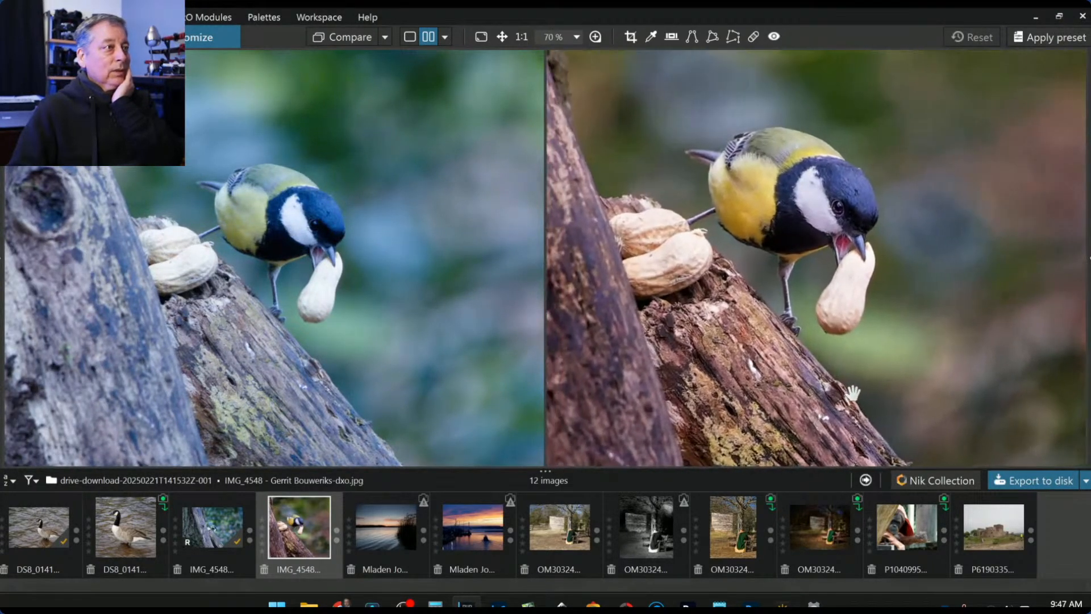
pyautogui.scroll(-2, 852, 391)
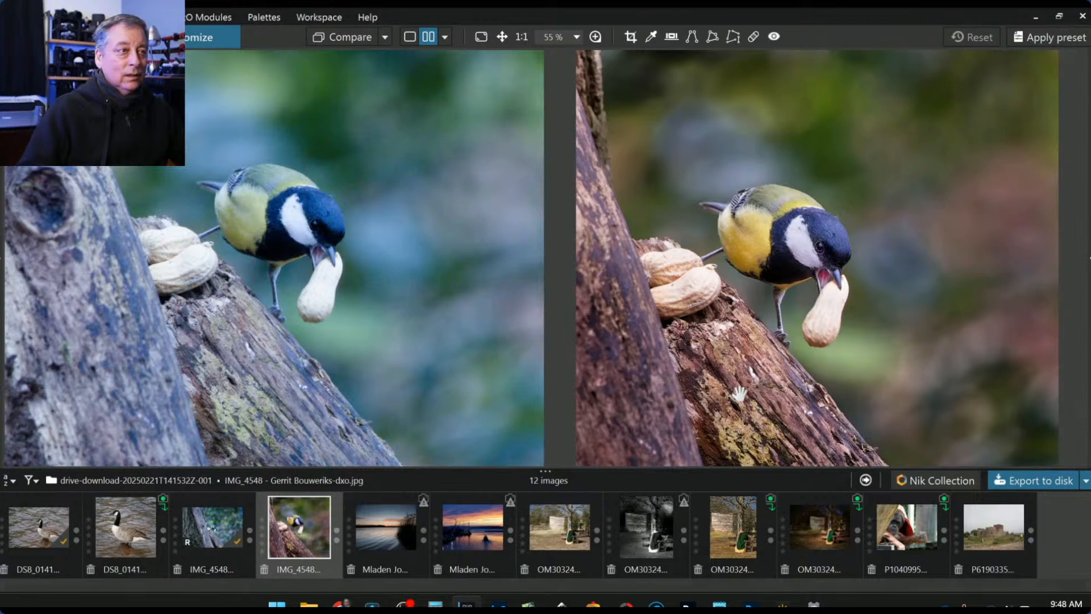
pyautogui.click(734, 395)
pyautogui.moveTo(780, 223); pyautogui.dragTo(775, 305)
pyautogui.click(303, 260)
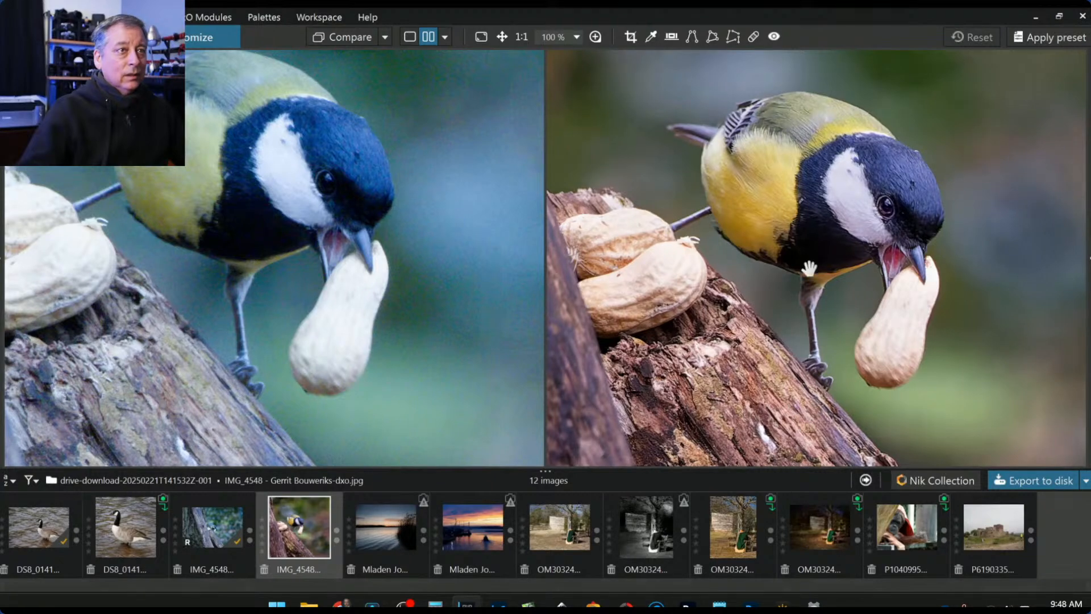
pyautogui.scroll(-1, 322, 211)
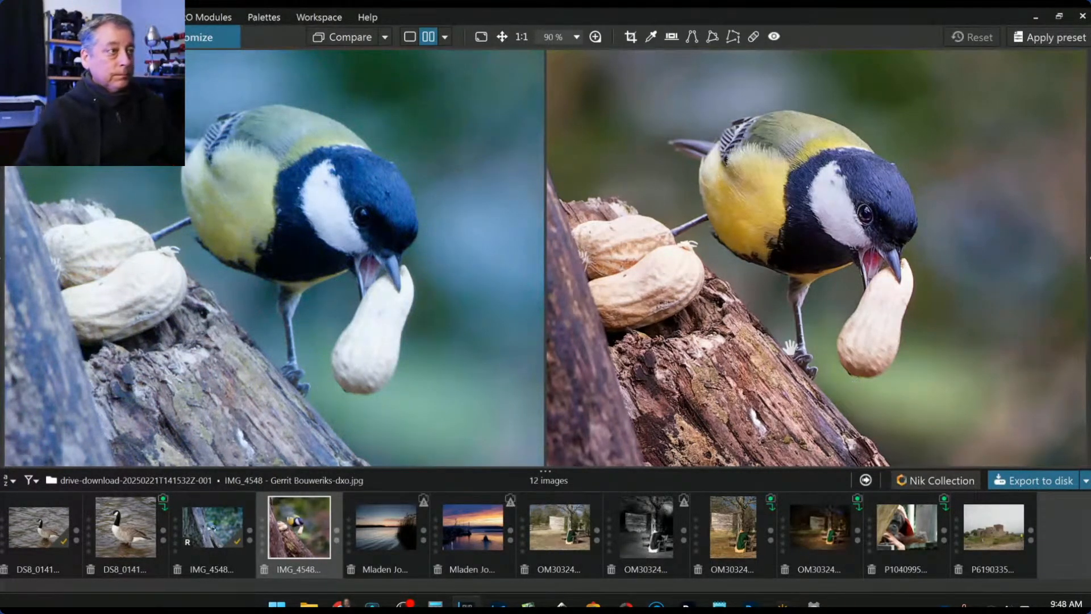
pyautogui.scroll(-5, 778, 357)
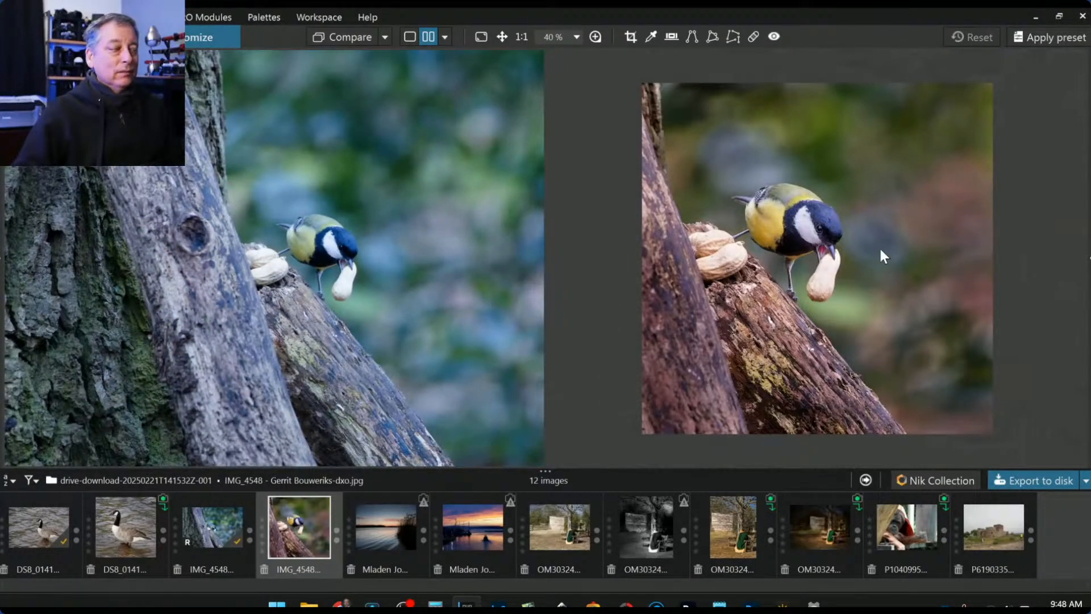
pyautogui.scroll(-3, 438, 247)
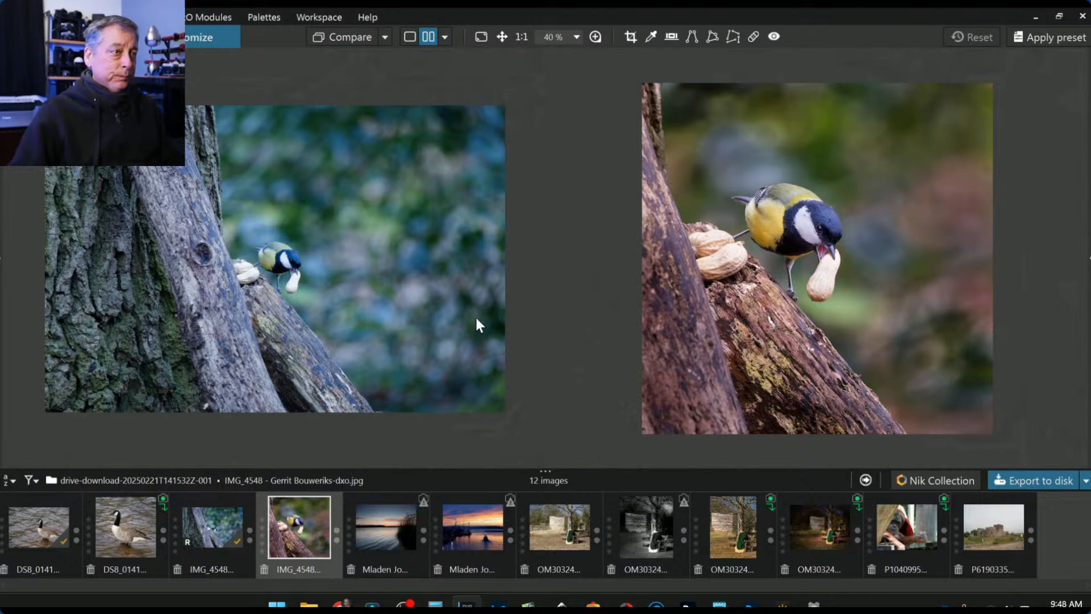
pyautogui.scroll(-1, 476, 320)
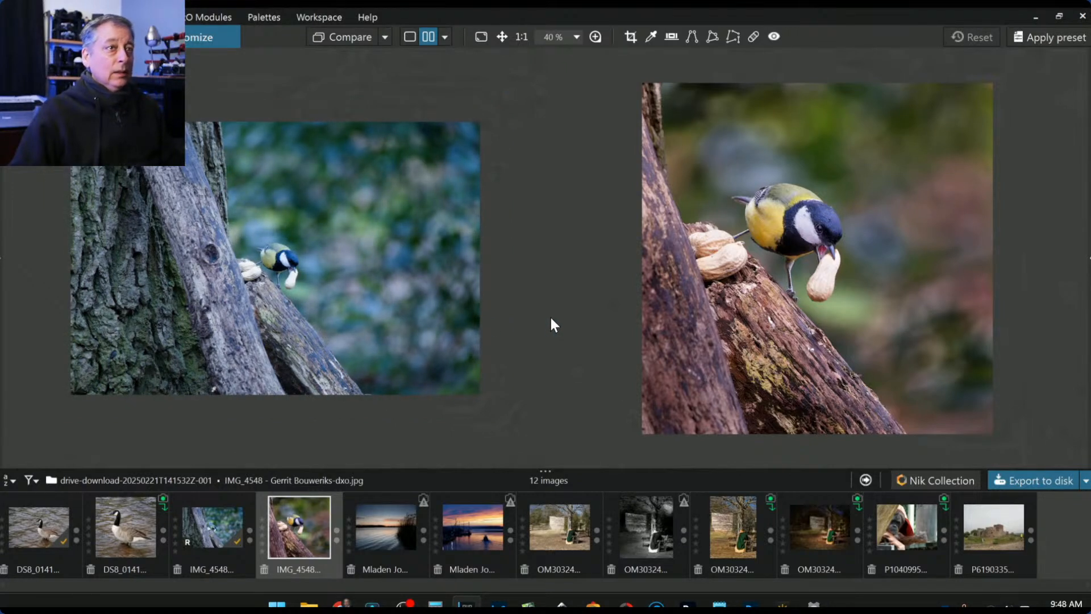
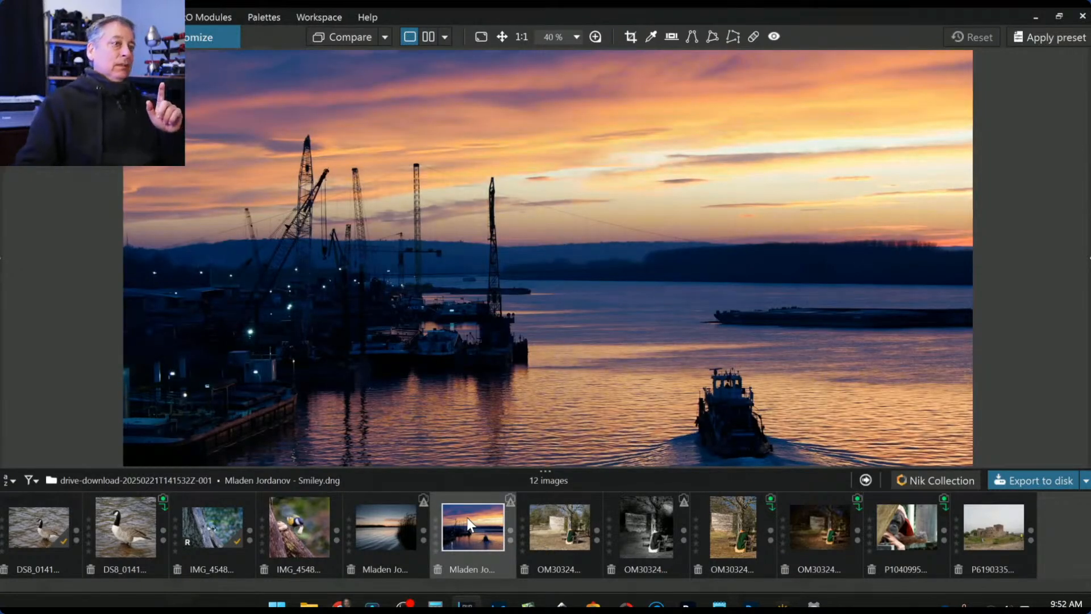
# - Open the reed-lake sunset photo from the filmstrip, fit it in view, and restore the side panels
pyautogui.click(392, 527)
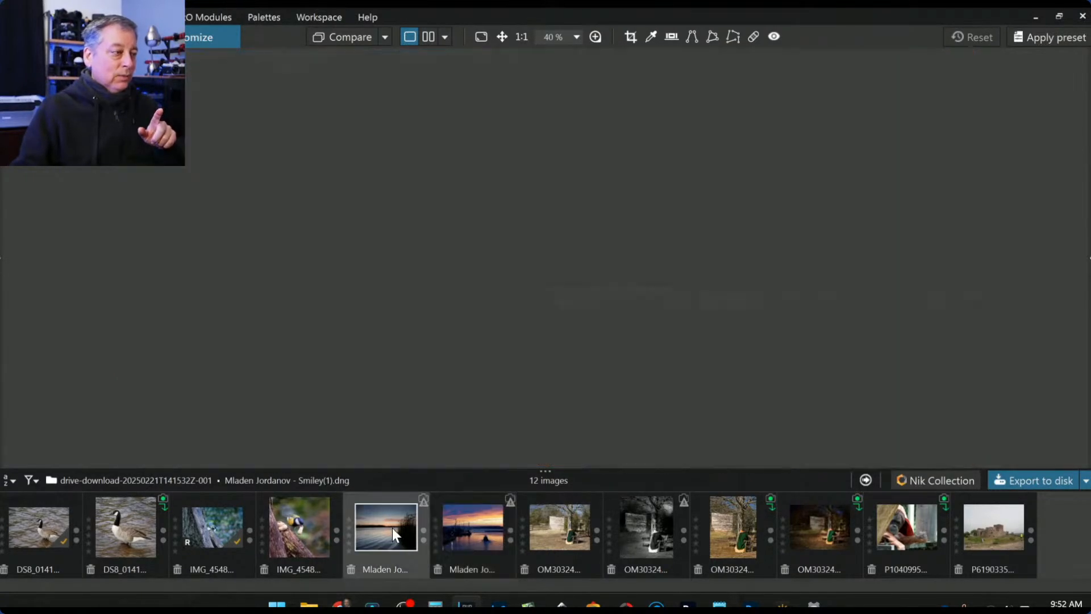
pyautogui.scroll(-3, 549, 335)
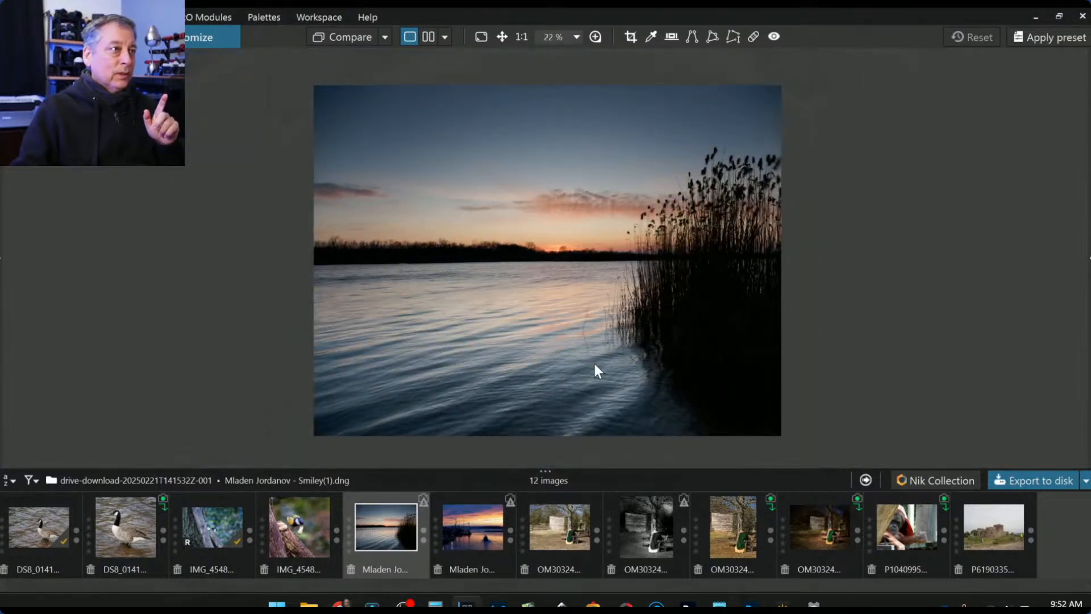
pyautogui.press('Tab')
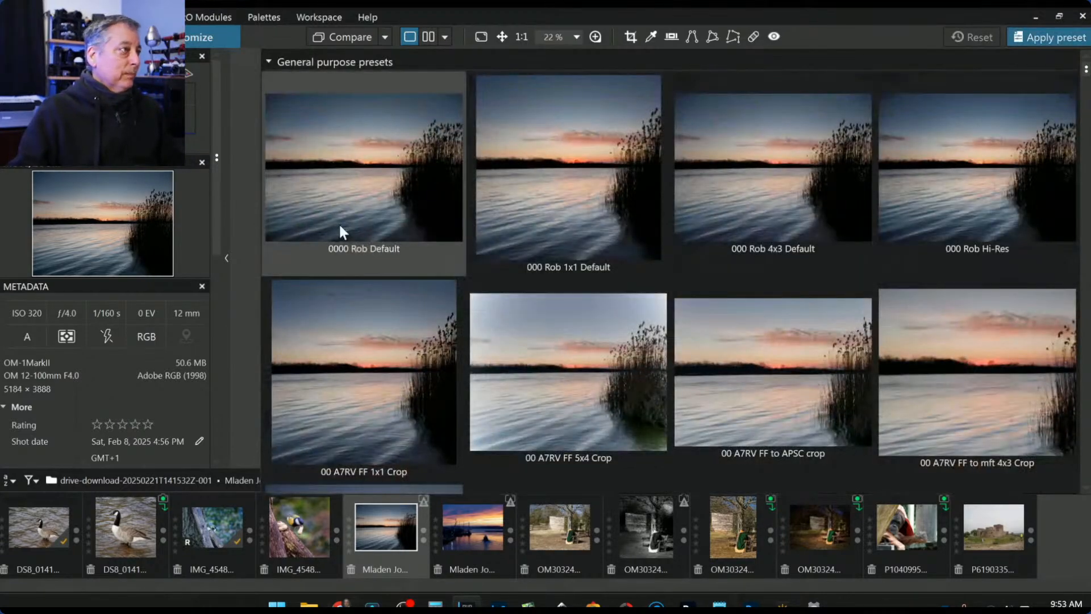
# - Apply the 0000 Rob Default preset and make a first freeform crop of the photo
pyautogui.click(340, 226)
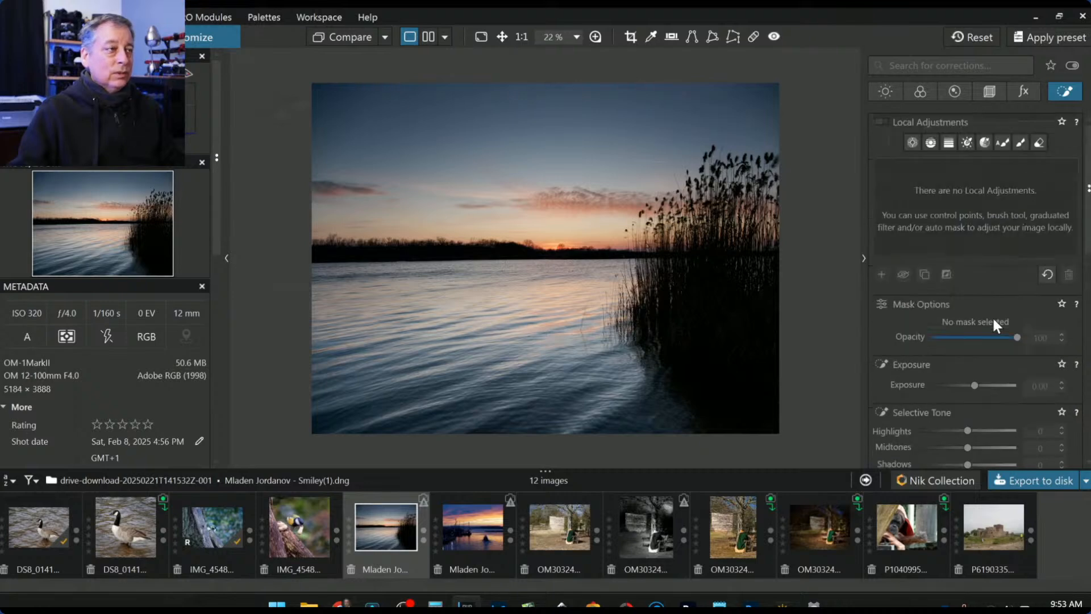
pyautogui.click(990, 91)
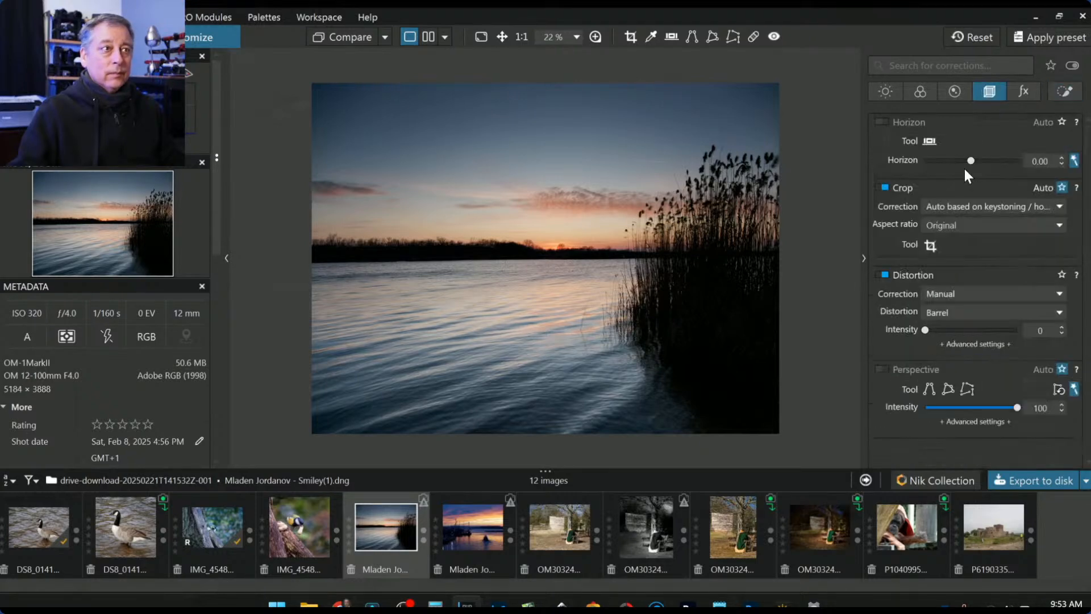
pyautogui.click(932, 243)
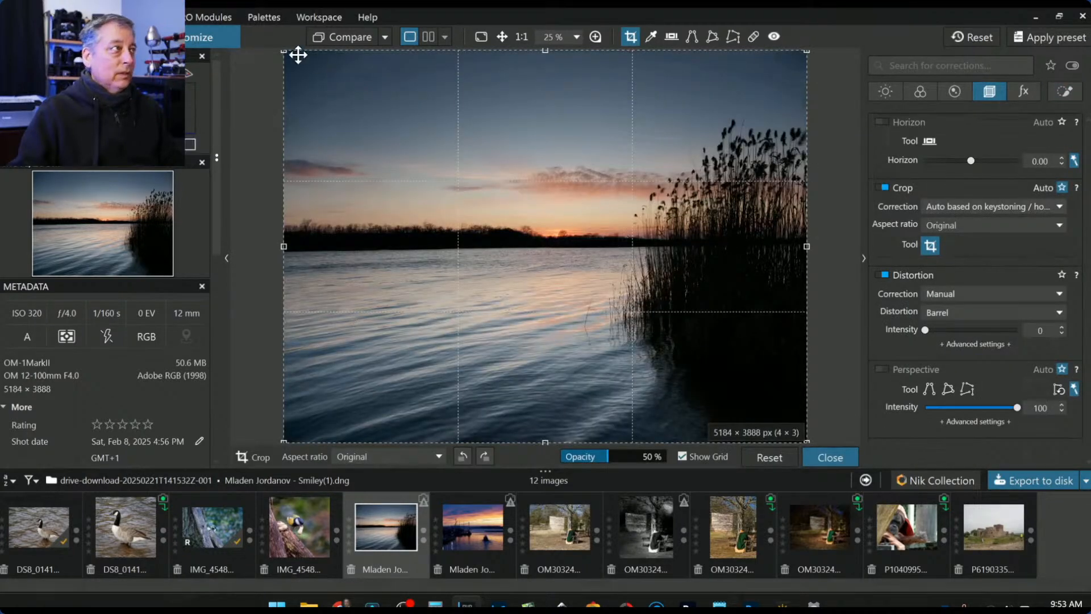
pyautogui.moveTo(286, 52); pyautogui.dragTo(453, 196)
pyautogui.moveTo(697, 391); pyautogui.dragTo(642, 308)
pyautogui.doubleClick(643, 308)
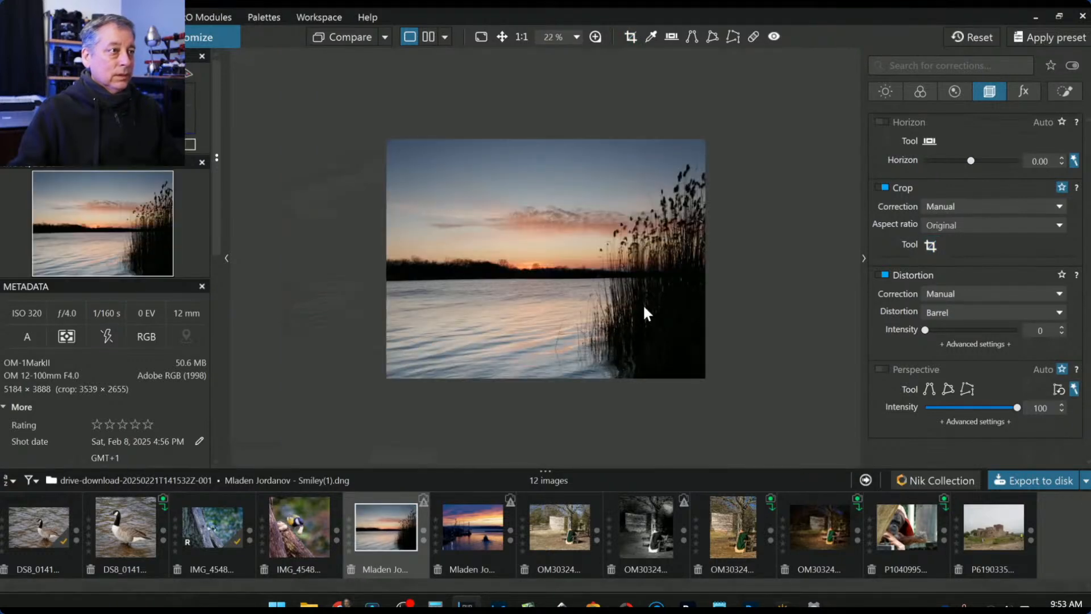
# - Recrop the photo to a 16 × 9 frame reaching the left edge
pyautogui.click(932, 244)
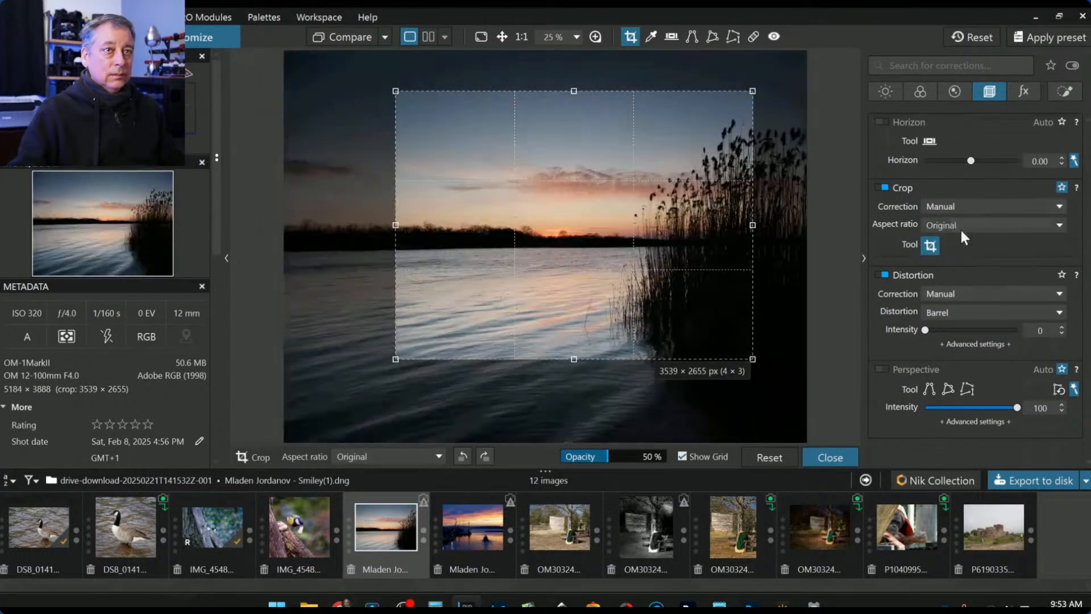
pyautogui.click(961, 226)
pyautogui.click(957, 384)
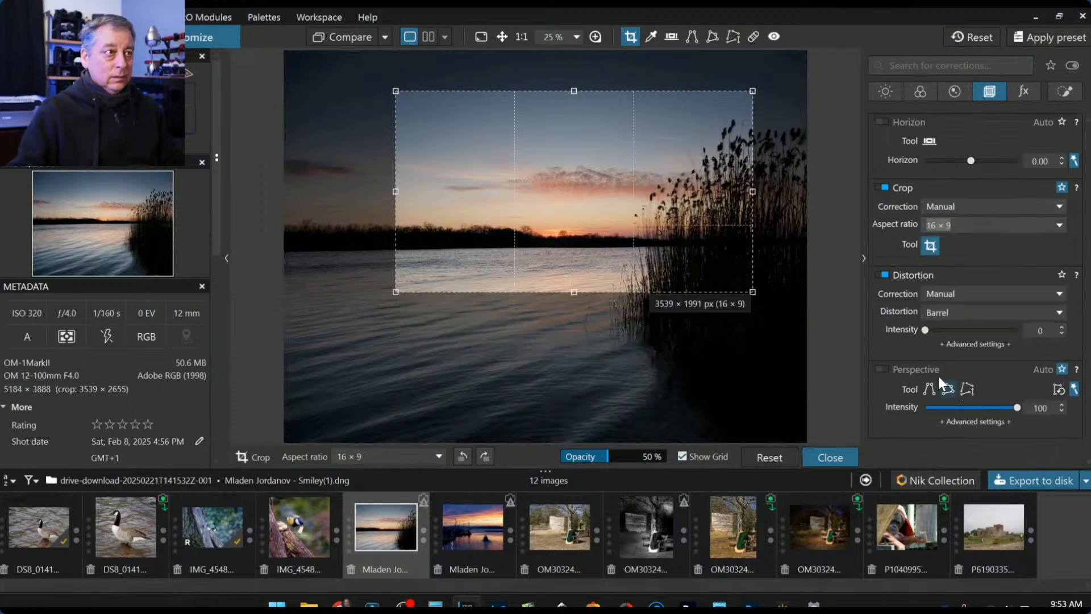
pyautogui.moveTo(394, 291); pyautogui.dragTo(247, 309)
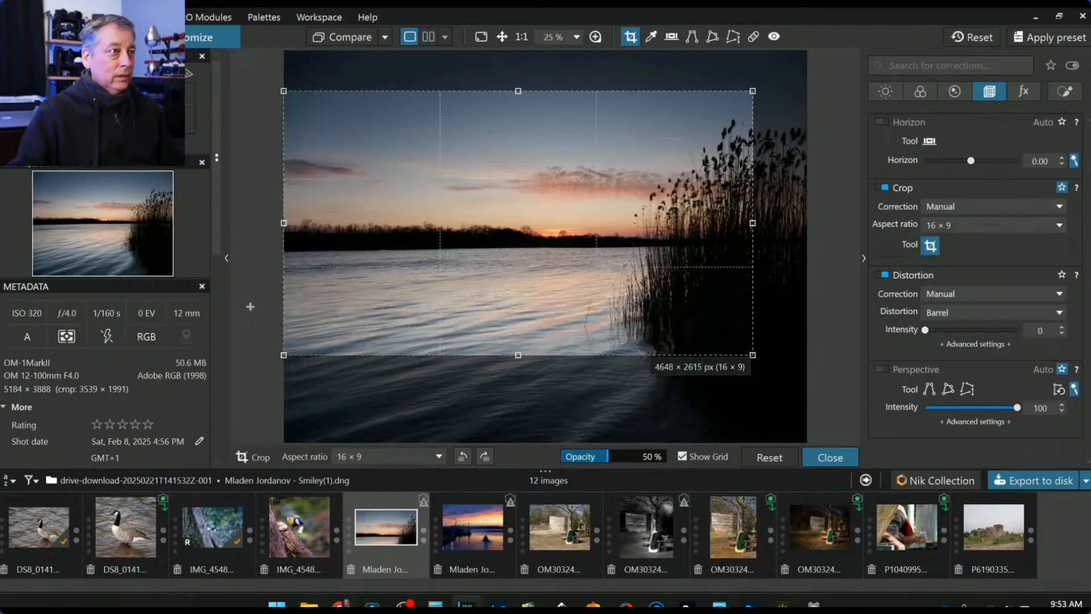
pyautogui.moveTo(750, 222); pyautogui.dragTo(703, 223)
pyautogui.press('Return')
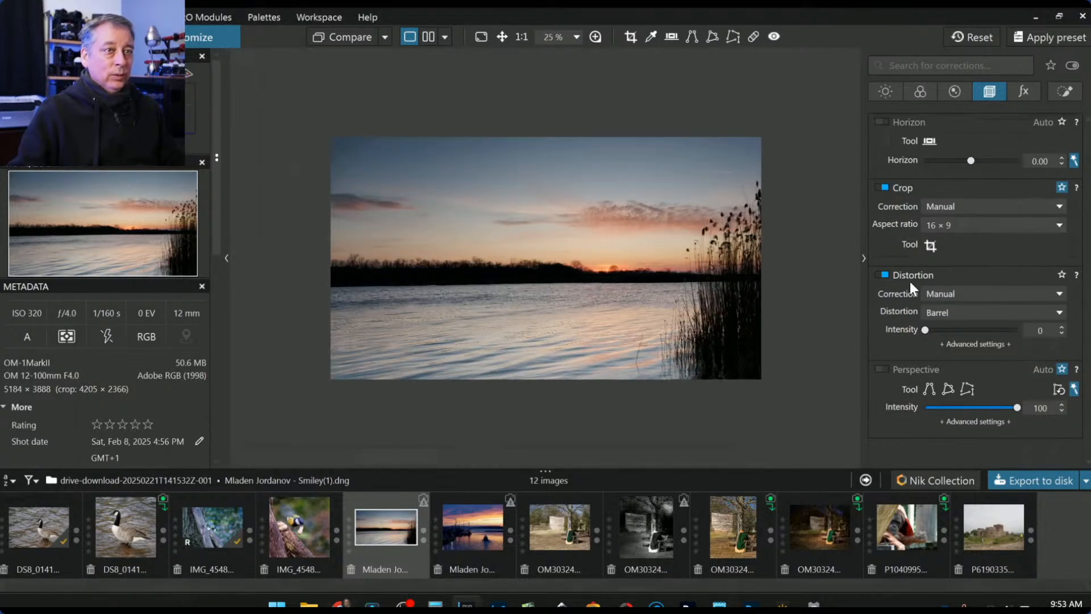
# - Recrop to a 4 × 3 portrait frame of 2609 × 3479 px, positioned lower over the water
pyautogui.click(931, 245)
pyautogui.click(939, 226)
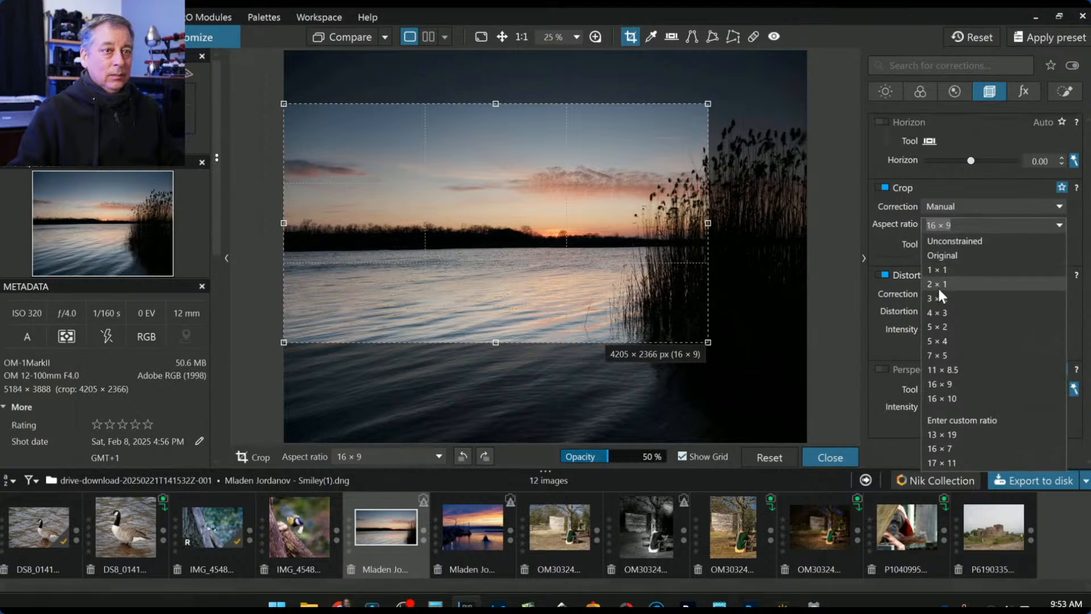
pyautogui.click(938, 316)
pyautogui.moveTo(284, 103); pyautogui.dragTo(510, 54)
pyautogui.moveTo(571, 421); pyautogui.dragTo(613, 386)
pyautogui.moveTo(608, 300); pyautogui.dragTo(619, 327)
pyautogui.press('Return')
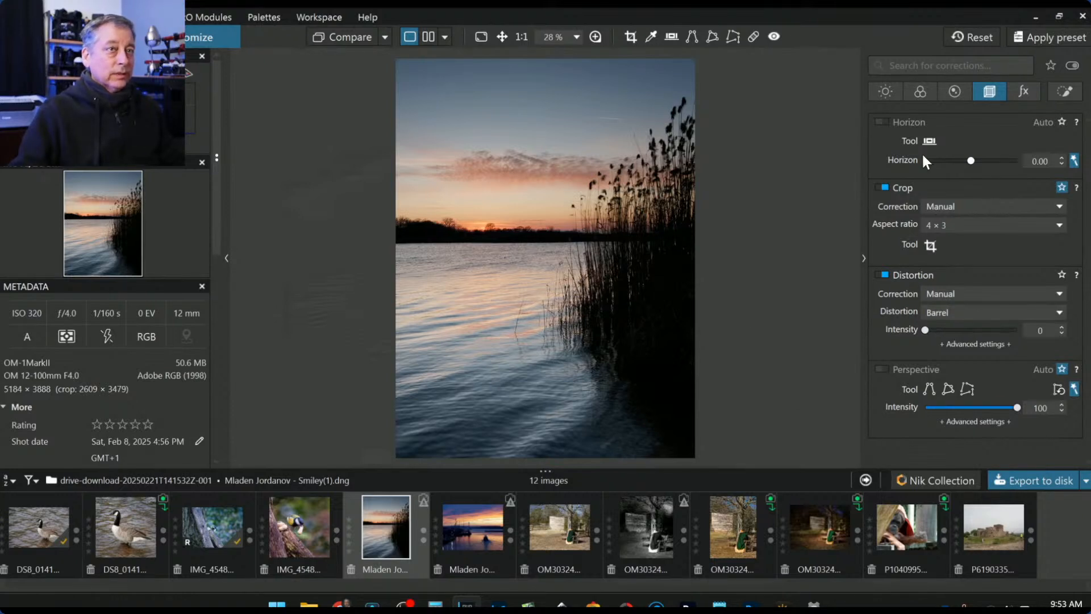
# - Preview Smart Lighting in the Light corrections, then switch it back off
pyautogui.click(900, 92)
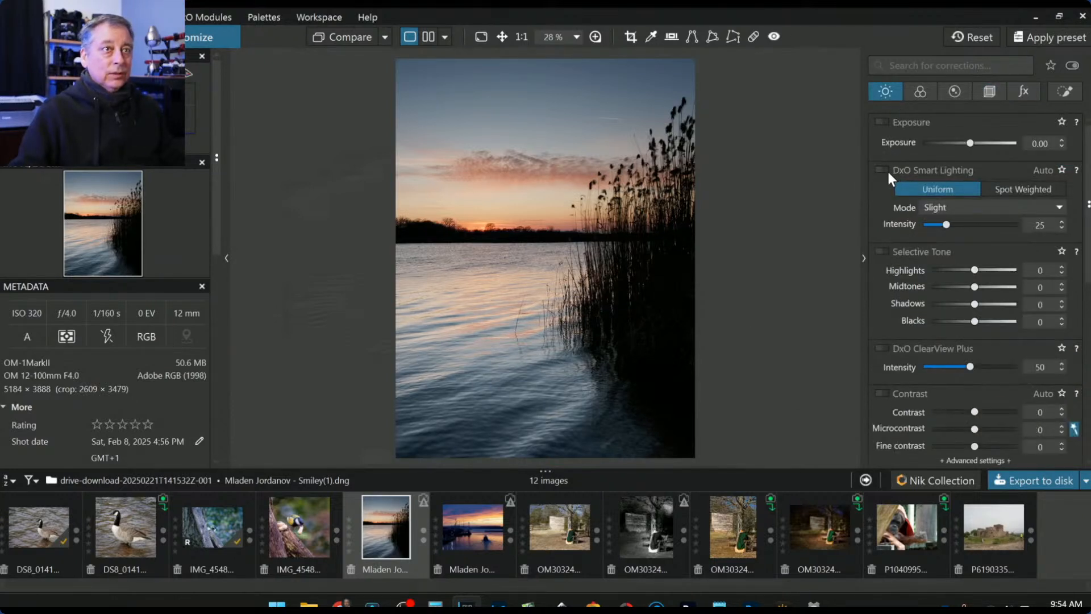
pyautogui.click(887, 171)
pyautogui.click(888, 171)
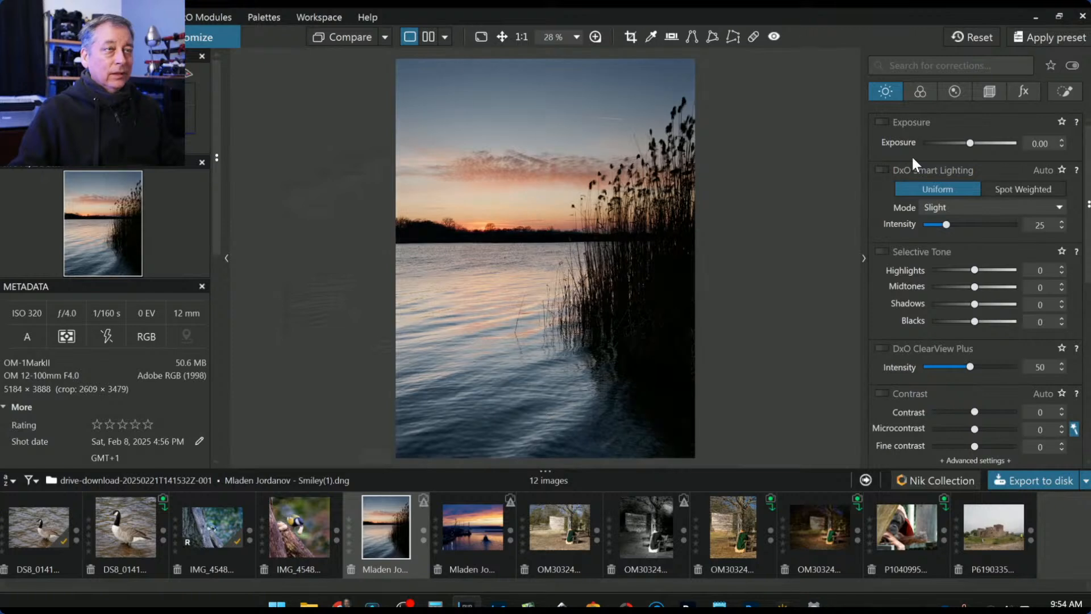
# - Add a control line running from the sky down to the horizon
pyautogui.click(1061, 92)
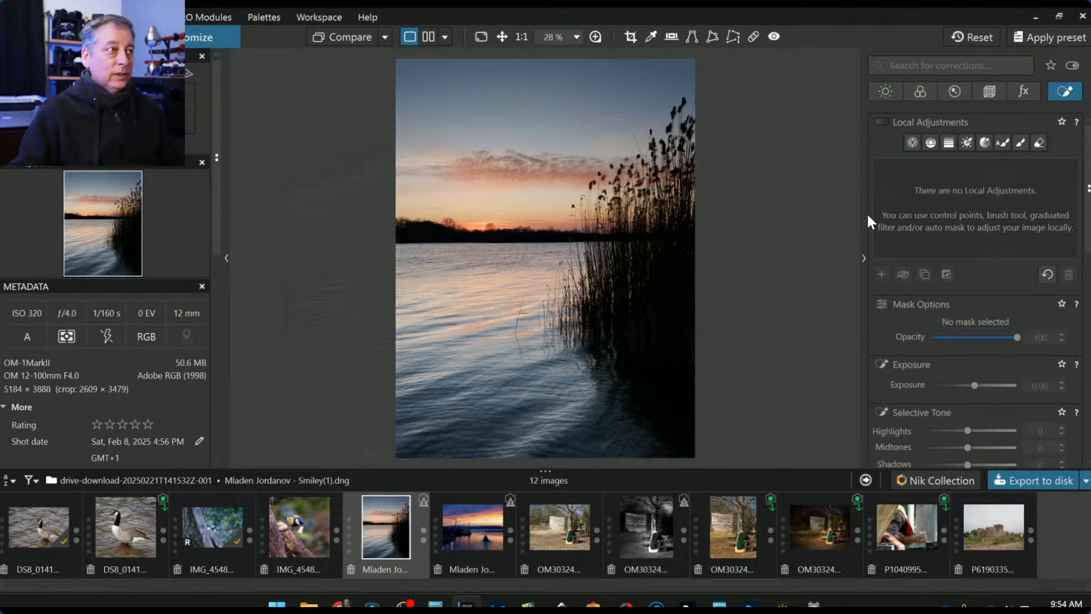
pyautogui.click(936, 143)
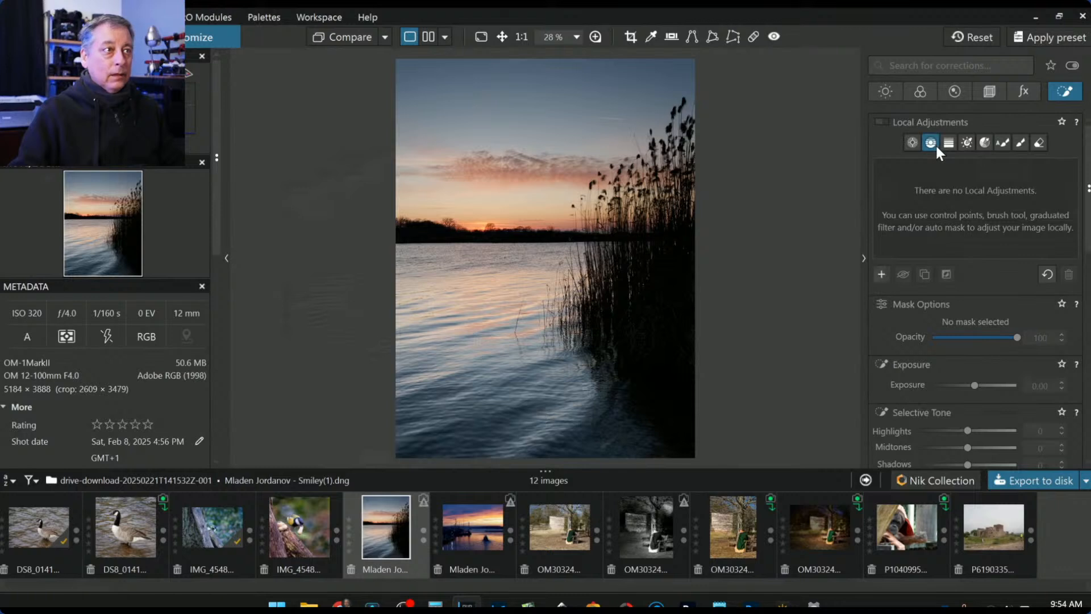
pyautogui.moveTo(541, 210); pyautogui.dragTo(521, 193)
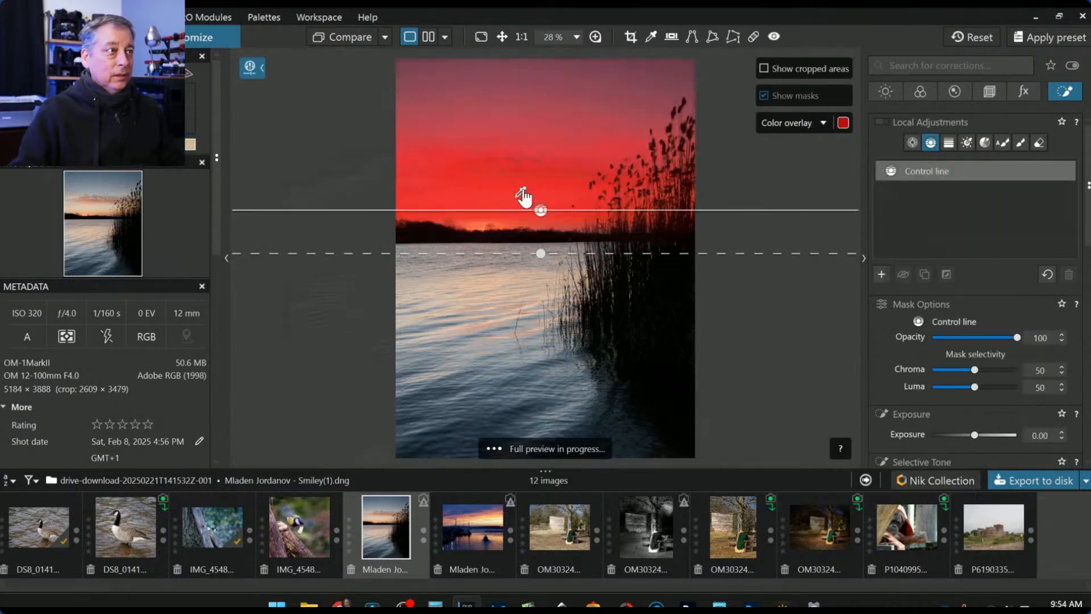
# - Set the control line's Luma to 54, ClearView Plus to 44 and Highlights to 8
pyautogui.click(974, 389)
pyautogui.scroll(5, 974, 389)
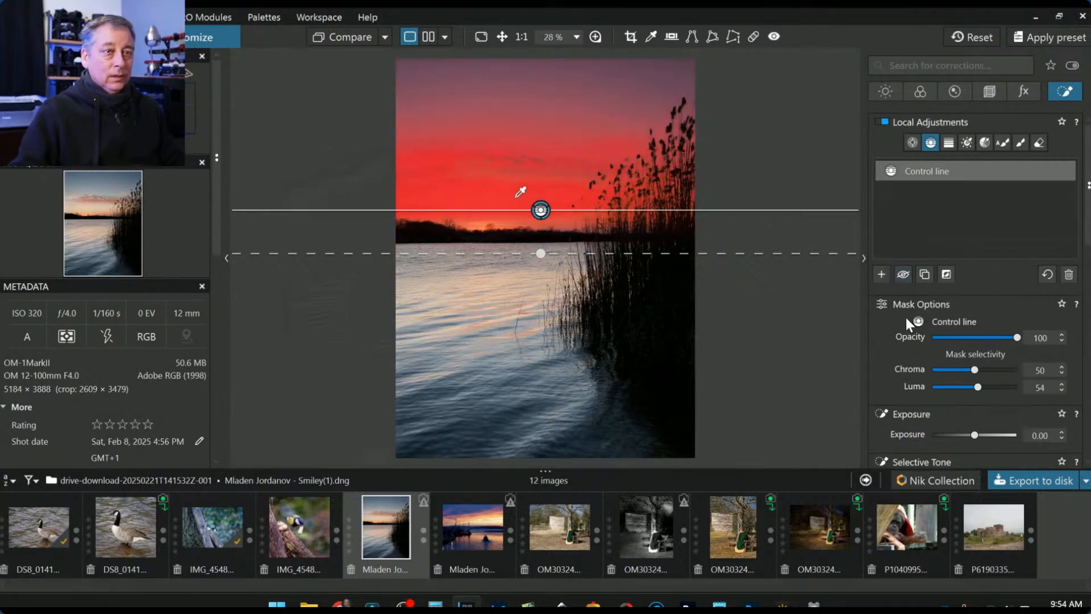
pyautogui.scroll(-3, 892, 342)
pyautogui.scroll(-1, 937, 383)
pyautogui.moveTo(935, 372); pyautogui.dragTo(970, 369)
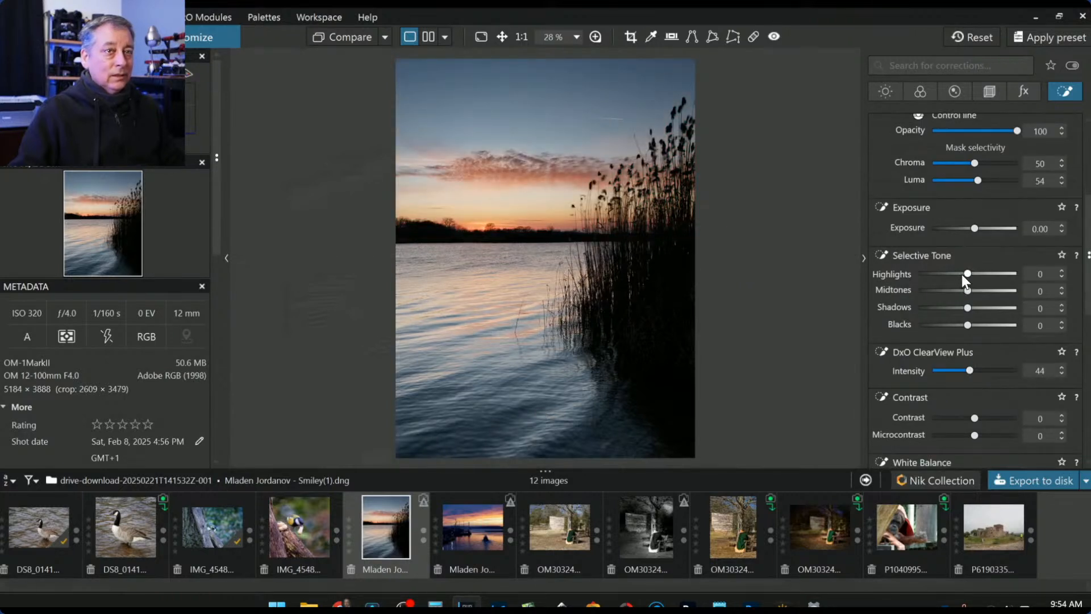
pyautogui.moveTo(968, 274)
pyautogui.mouseDown()
pyautogui.moveTo(979, 275)
pyautogui.moveTo(953, 275)
pyautogui.moveTo(970, 275)
pyautogui.mouseUp()
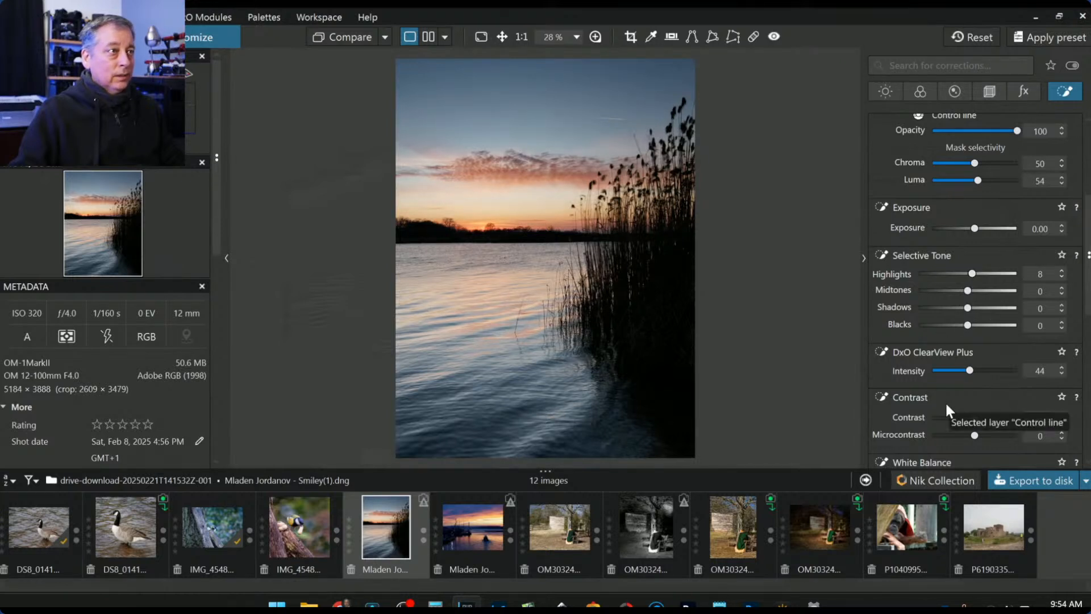
pyautogui.scroll(-1, 946, 401)
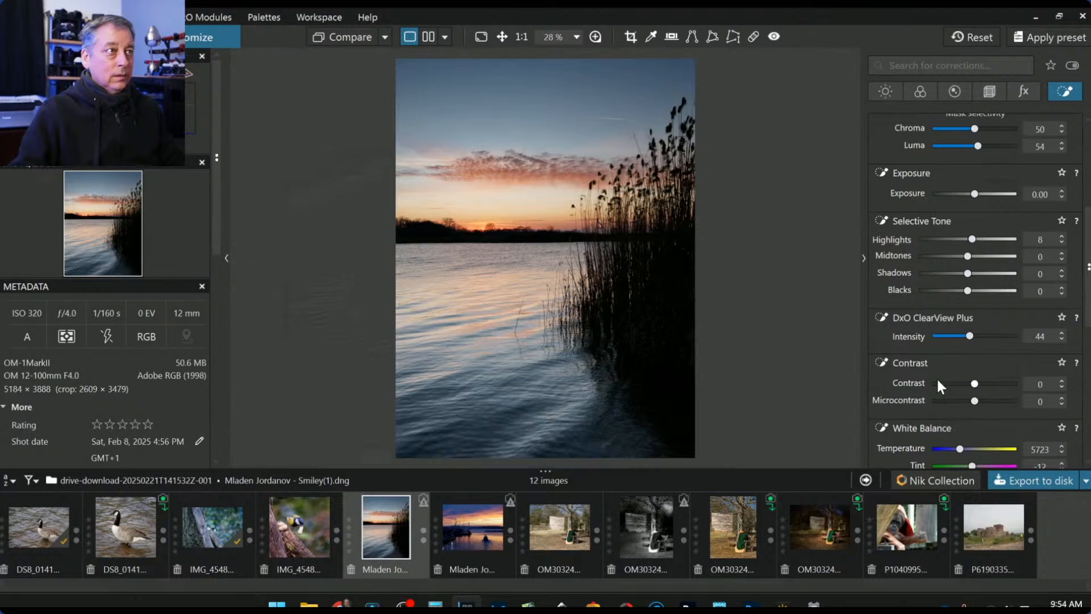
pyautogui.scroll(4, 935, 312)
pyautogui.scroll(3, 929, 313)
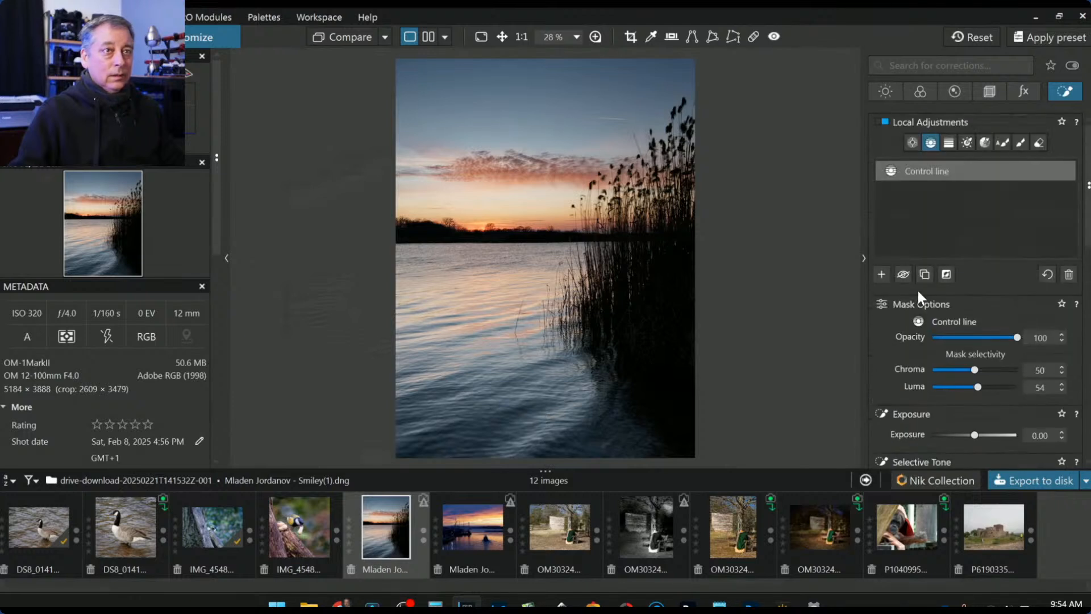
# - Drop a control point on the reeds, enlarge its radius, and set luma selectivity to 55
pyautogui.click(883, 274)
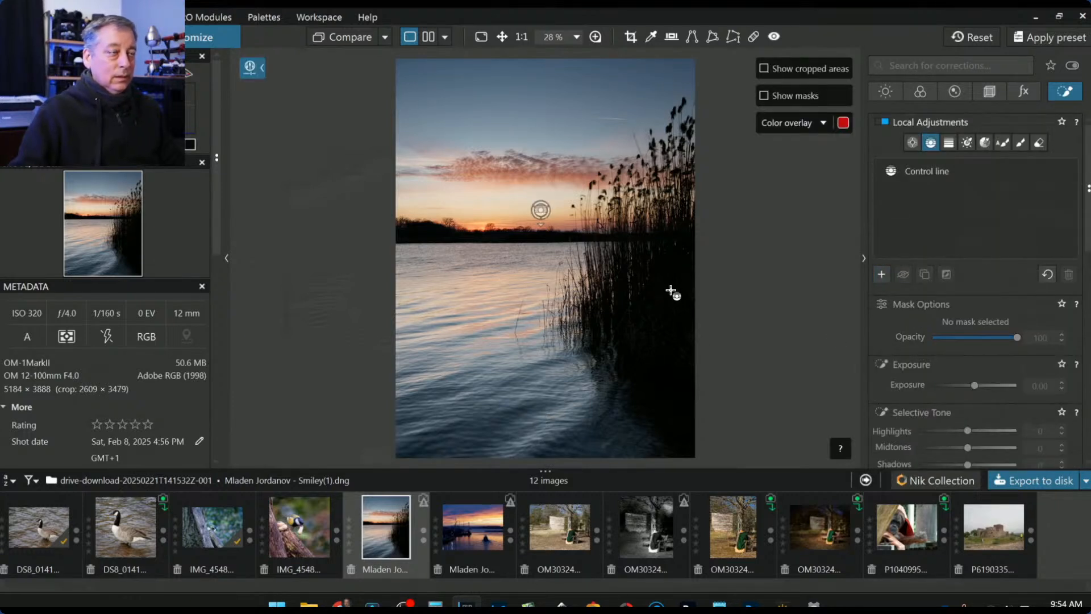
pyautogui.click(912, 143)
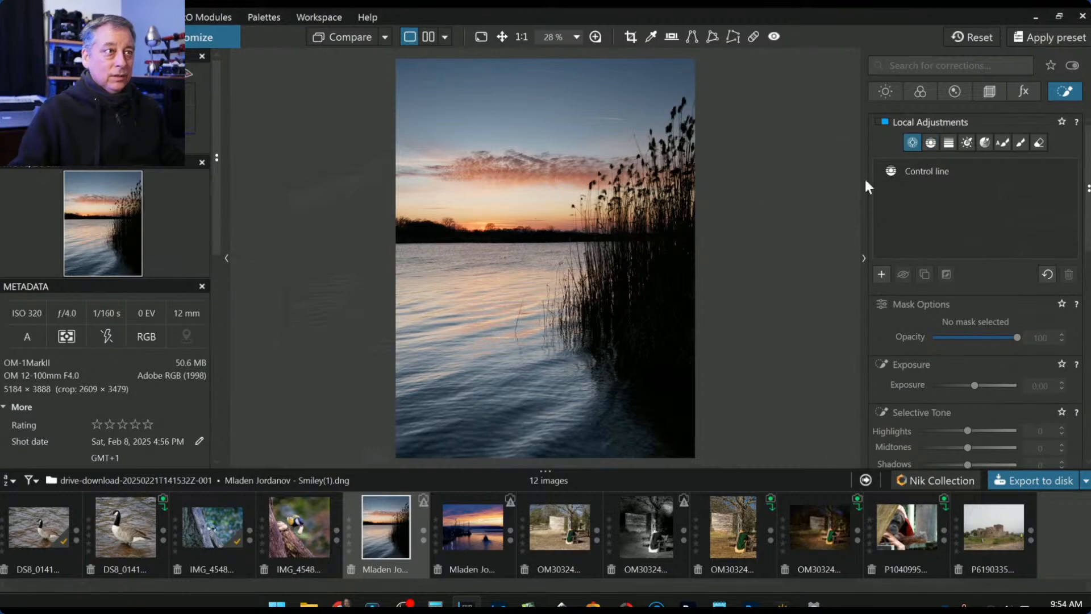
pyautogui.click(618, 198)
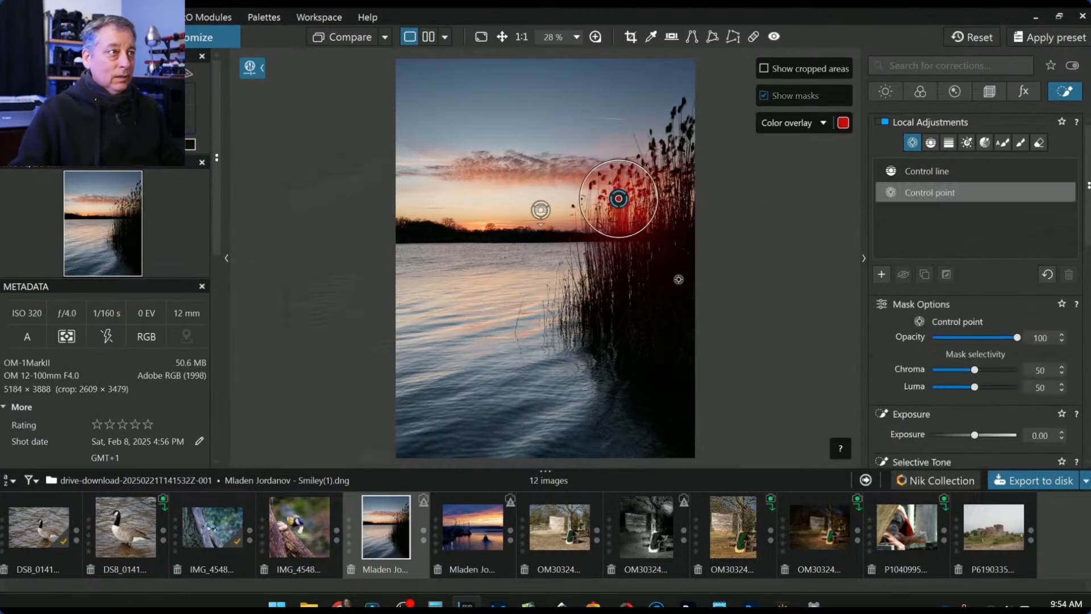
pyautogui.moveTo(619, 237); pyautogui.dragTo(620, 272)
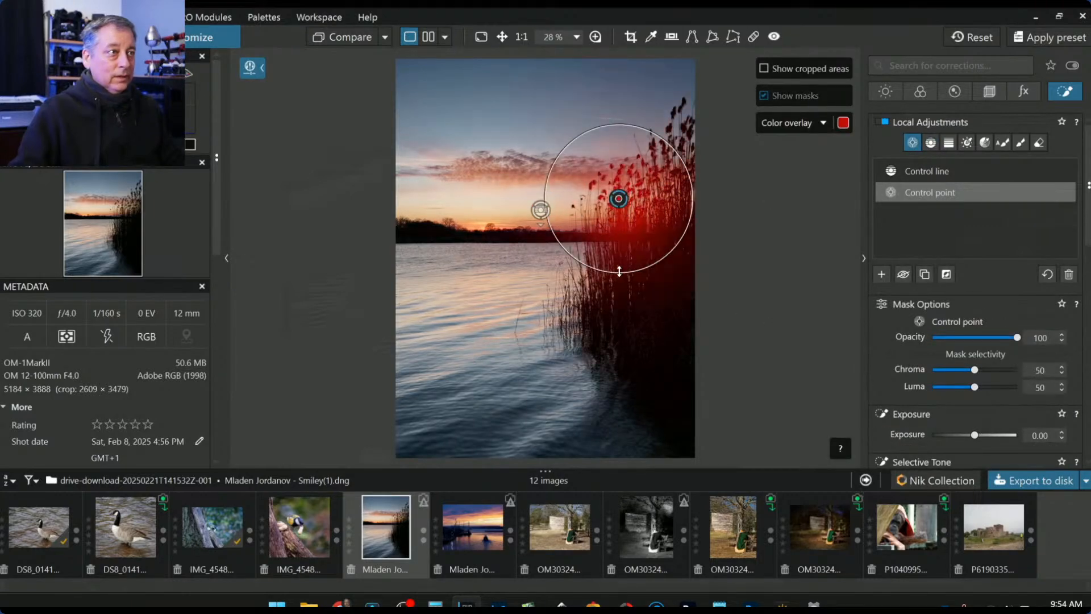
pyautogui.scroll(5, 646, 203)
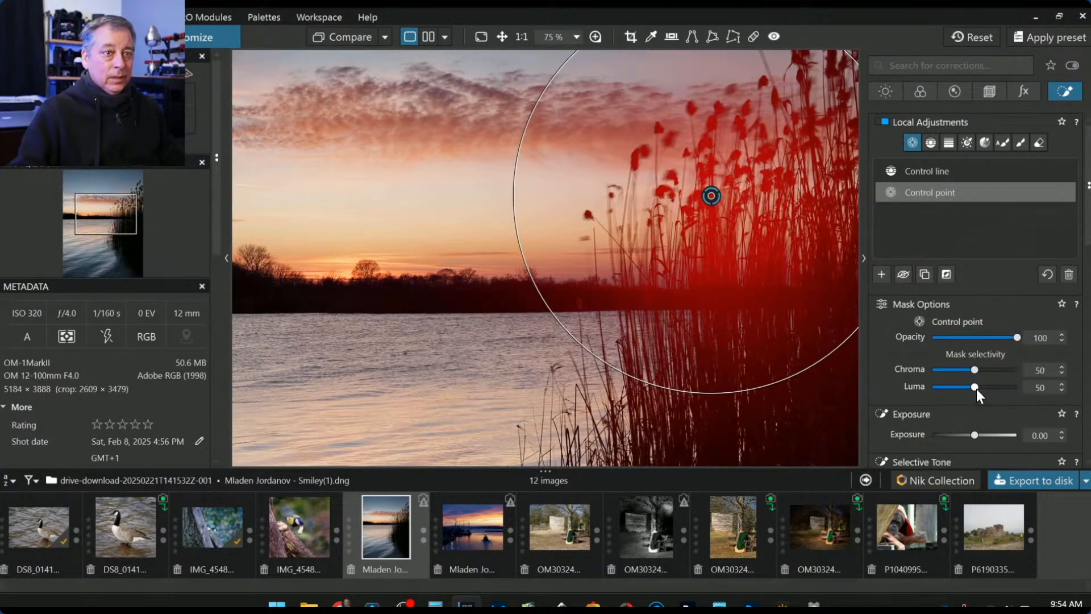
pyautogui.moveTo(975, 387); pyautogui.dragTo(978, 387)
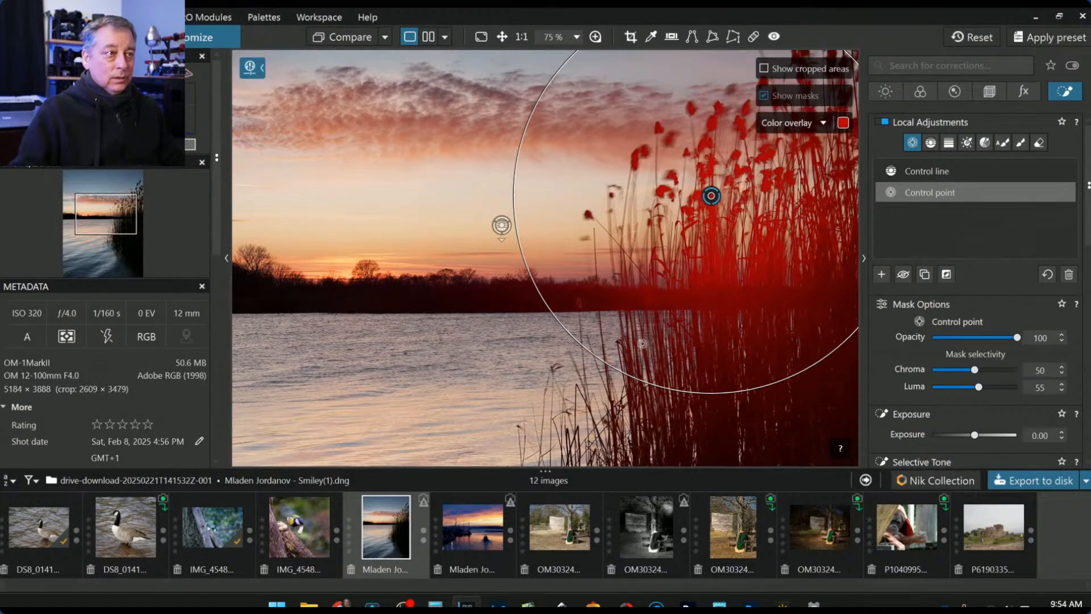
# - Add a second control point lower on the reeds and raise its exposure to 1.10
pyautogui.click(627, 357)
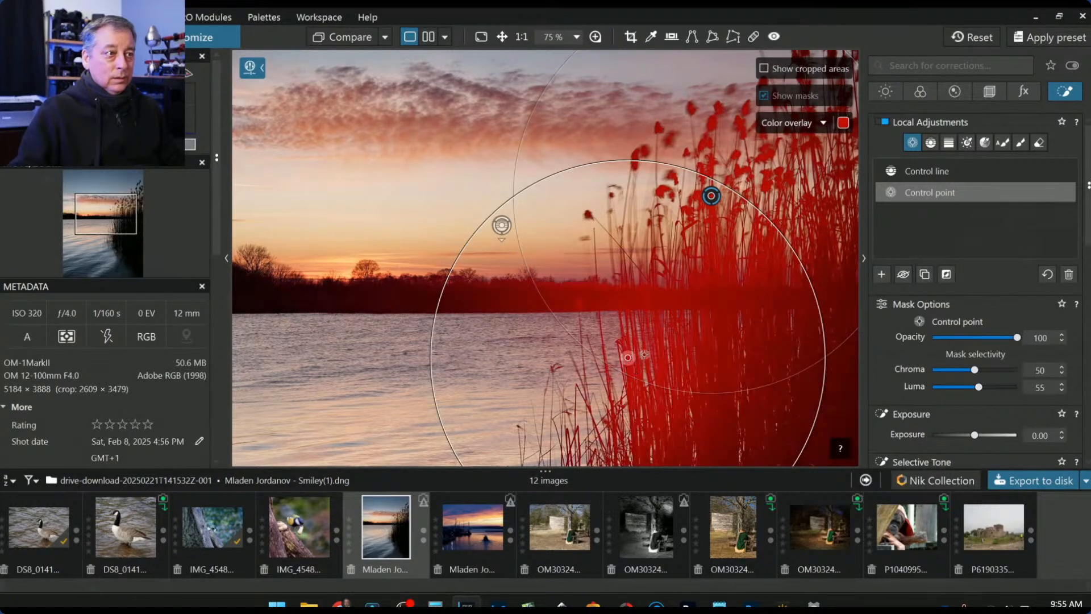
pyautogui.scroll(-5, 637, 364)
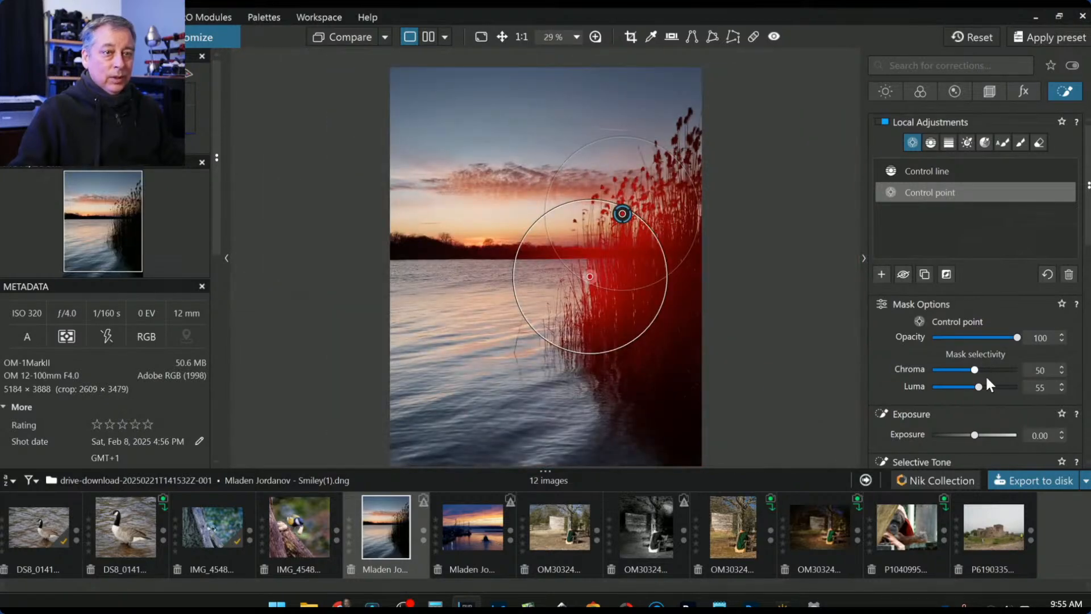
pyautogui.moveTo(975, 435)
pyautogui.mouseDown()
pyautogui.moveTo(1002, 434)
pyautogui.moveTo(929, 428)
pyautogui.moveTo(987, 434)
pyautogui.mouseUp()
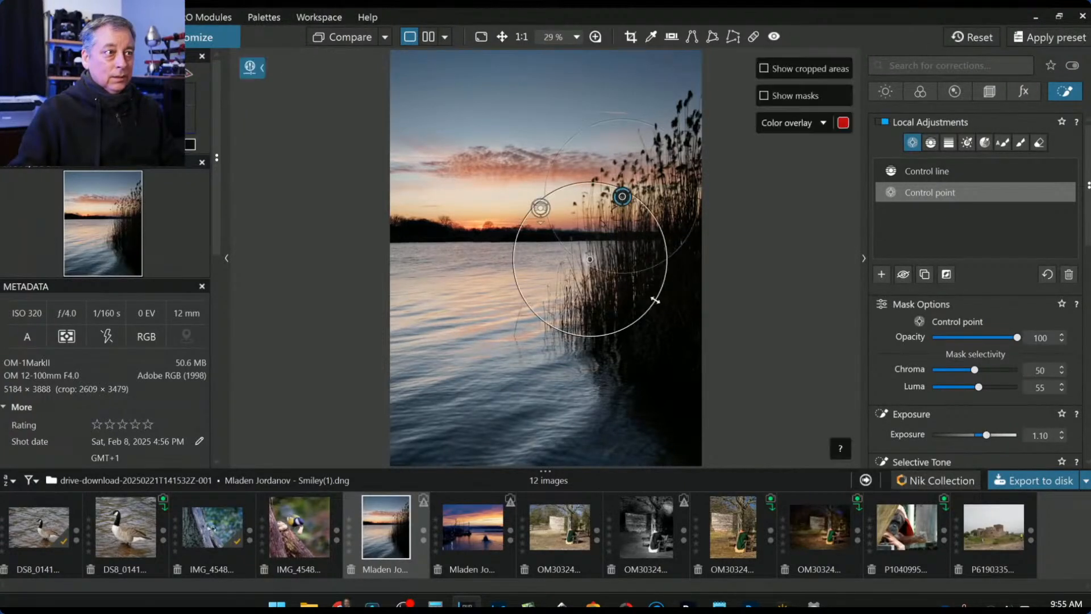
# - Enlarge one control point's circle, shift another left, and add a point lower on the reeds
pyautogui.moveTo(665, 282); pyautogui.dragTo(671, 284)
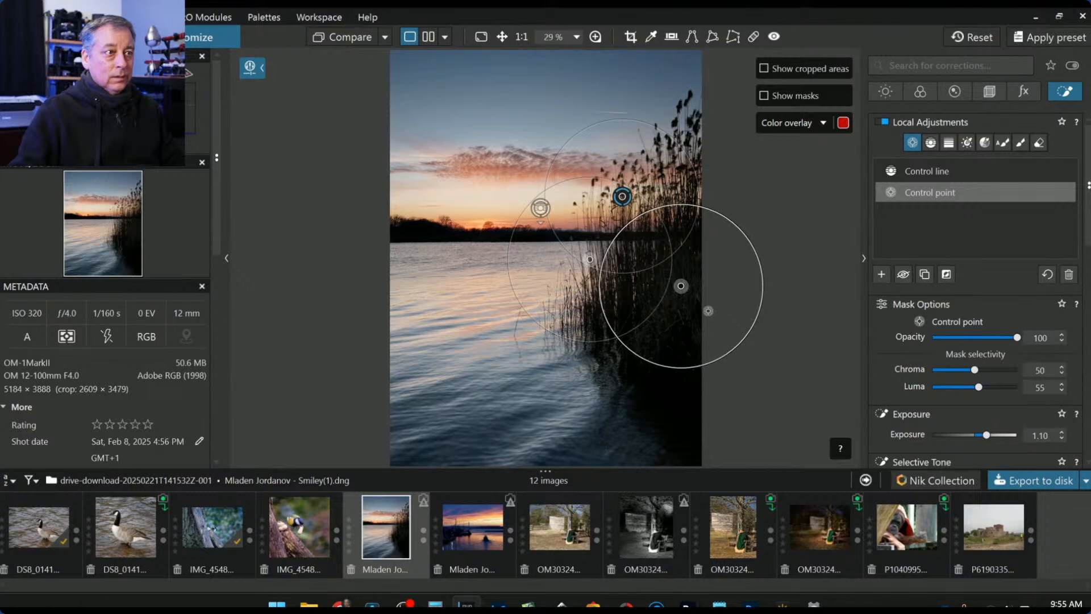
pyautogui.moveTo(680, 294); pyautogui.dragTo(621, 287)
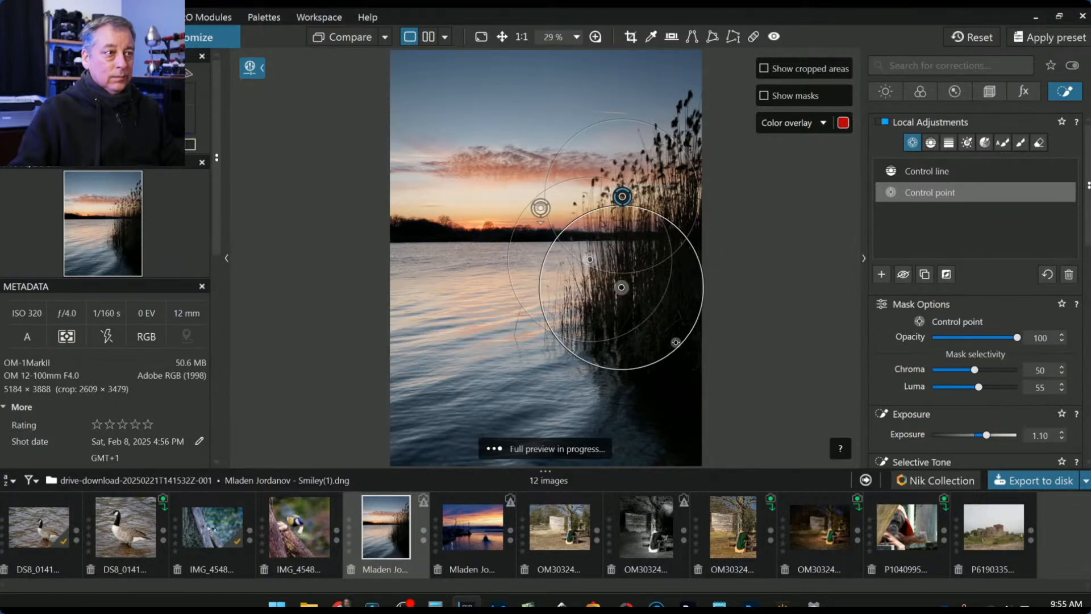
pyautogui.click(658, 337)
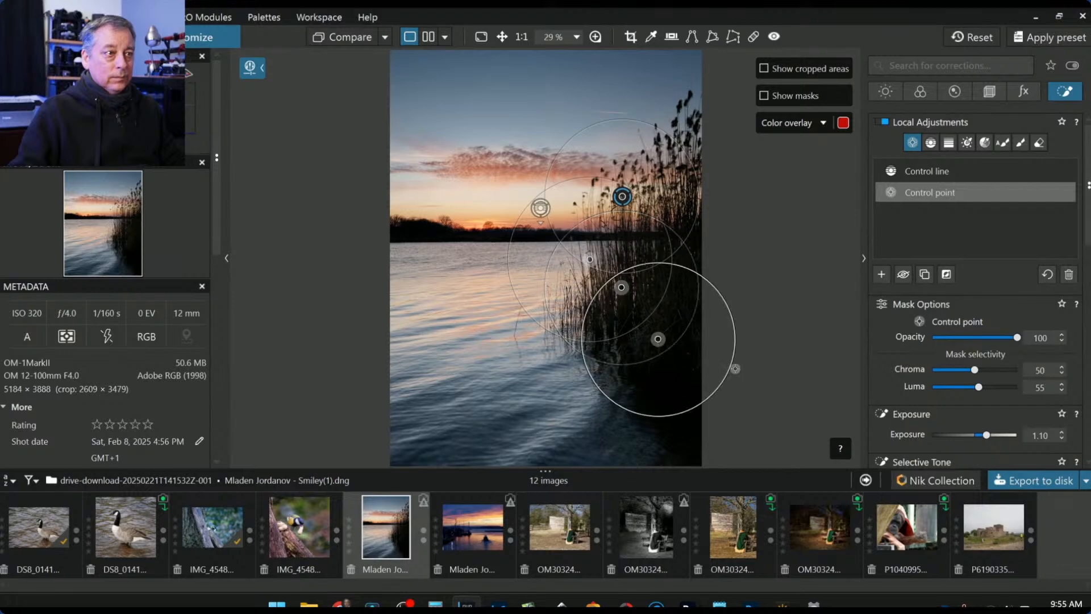
pyautogui.scroll(2, 708, 370)
pyautogui.scroll(2, 706, 370)
pyautogui.scroll(-3, 757, 384)
pyautogui.scroll(-1, 757, 384)
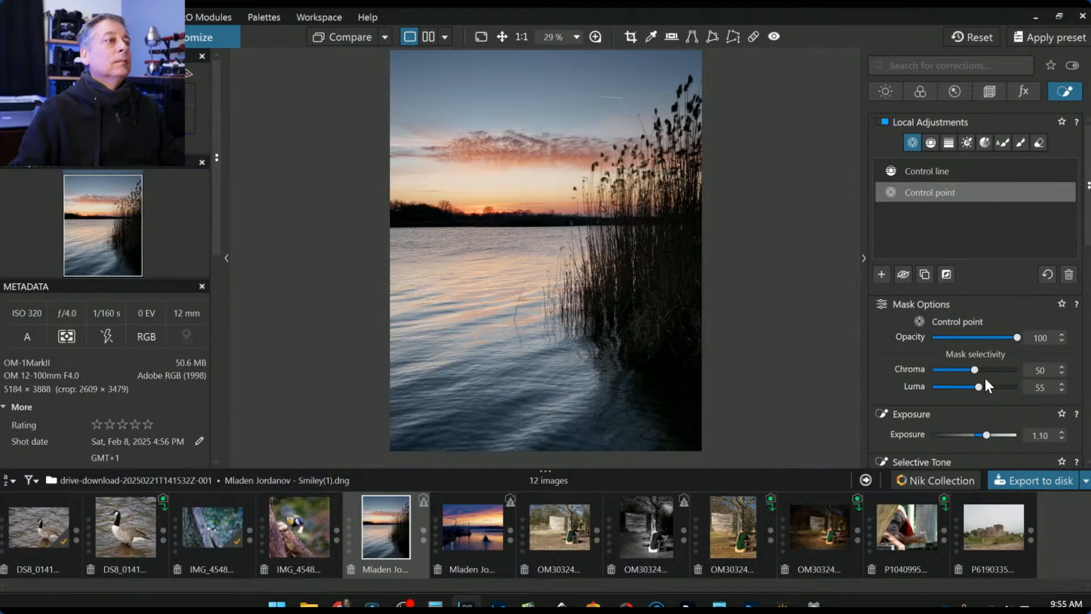
# - Give the reeds' control point Temperature 10674, Tint -12 and Shadows 10
pyautogui.scroll(-4, 890, 353)
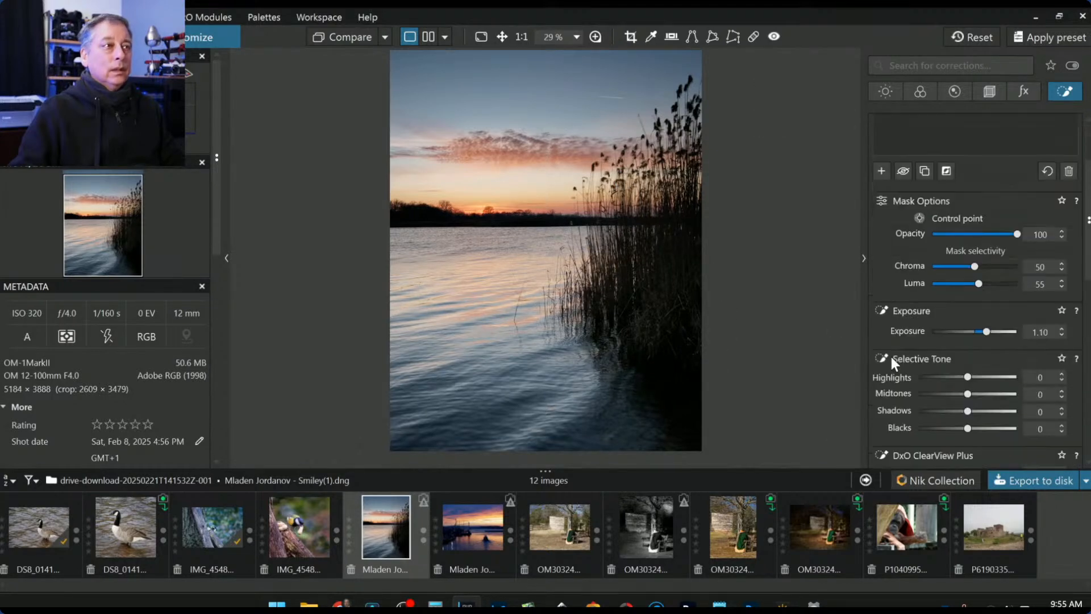
pyautogui.scroll(-5, 890, 354)
pyautogui.moveTo(959, 275)
pyautogui.mouseDown()
pyautogui.moveTo(985, 278)
pyautogui.moveTo(967, 294)
pyautogui.mouseUp()
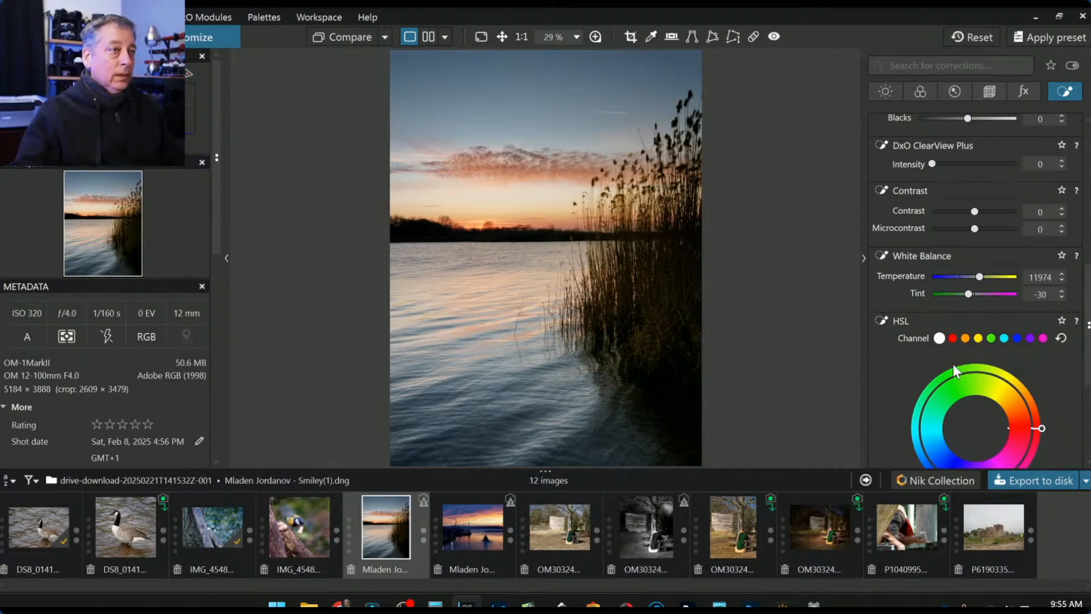
pyautogui.scroll(2, 928, 262)
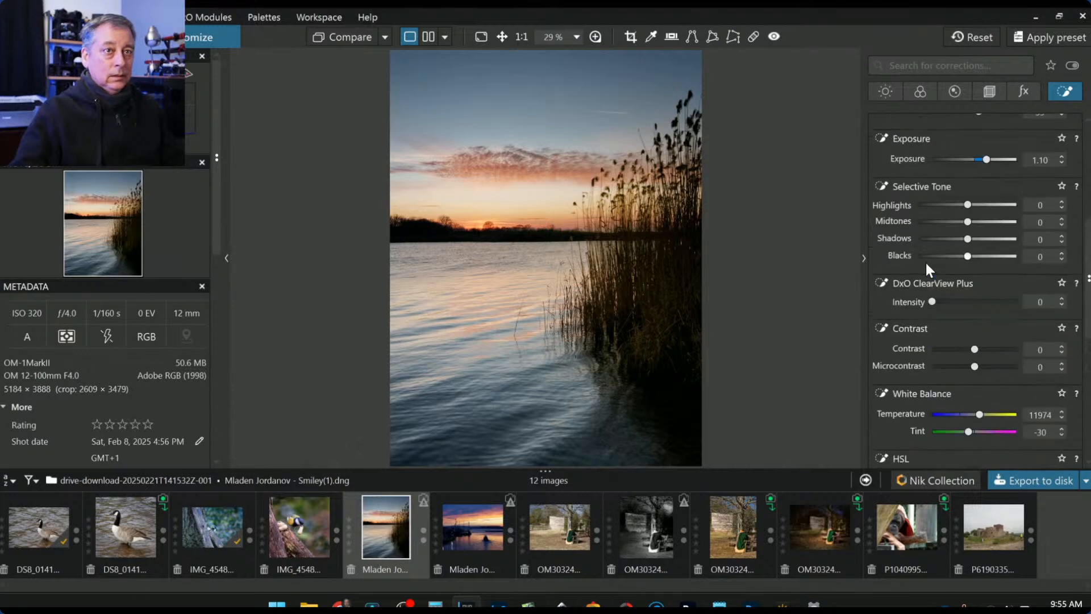
pyautogui.moveTo(970, 239); pyautogui.dragTo(972, 241)
pyautogui.moveTo(970, 435); pyautogui.dragTo(972, 434)
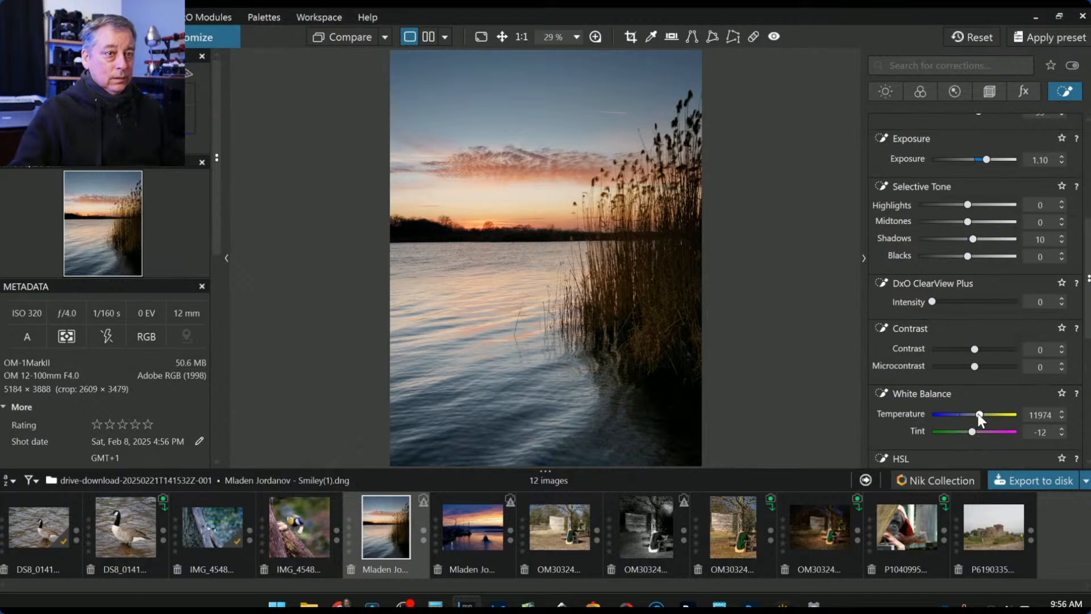
pyautogui.moveTo(979, 415); pyautogui.dragTo(978, 414)
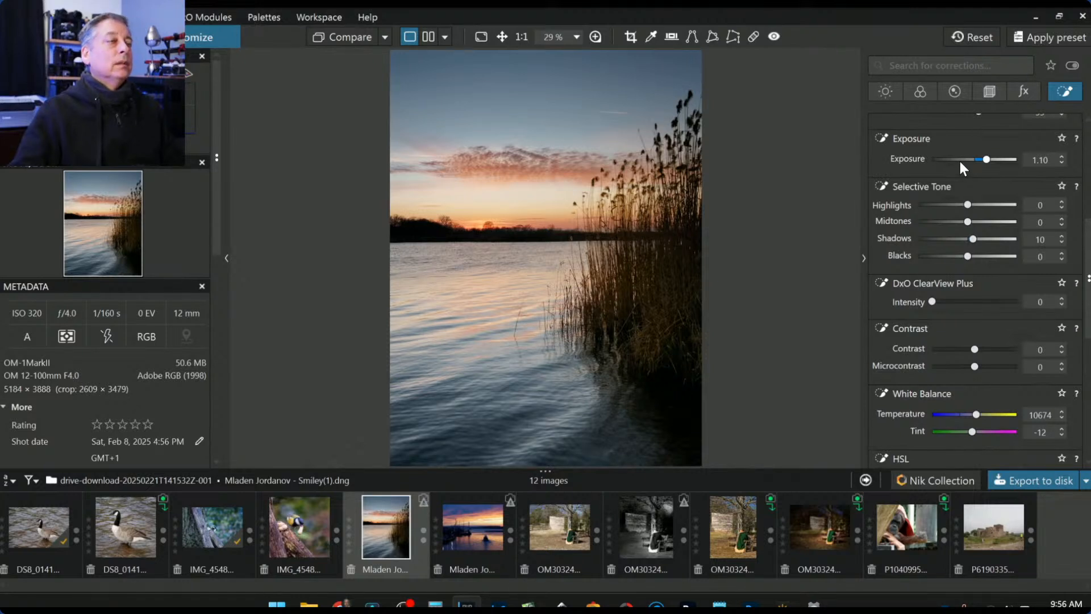
# - Add a control point on the upper reeds with Highlights 18 and Shadows 26
pyautogui.press('l')
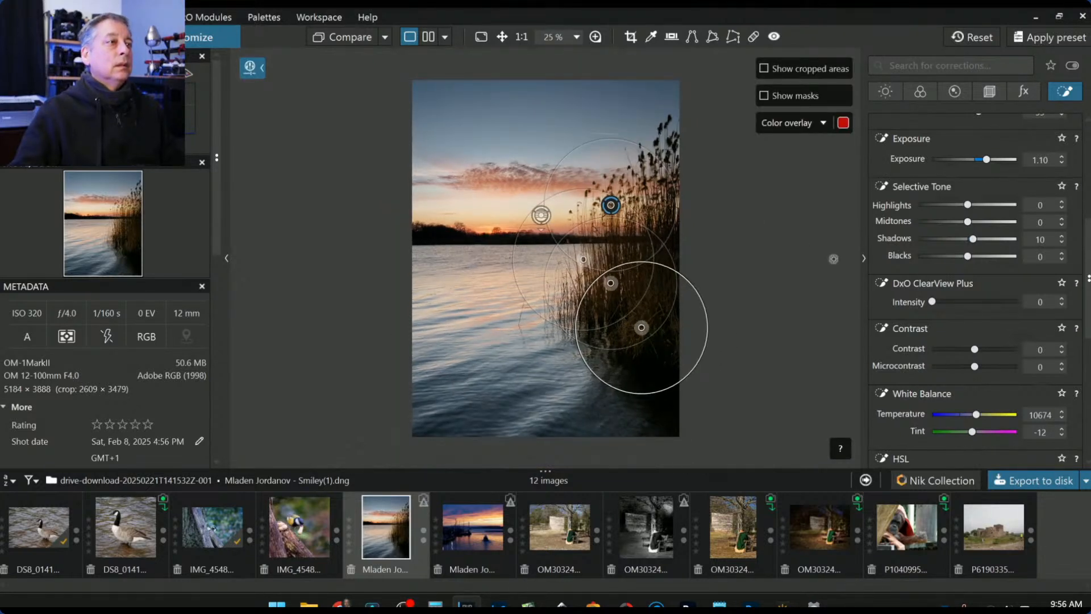
pyautogui.click(669, 143)
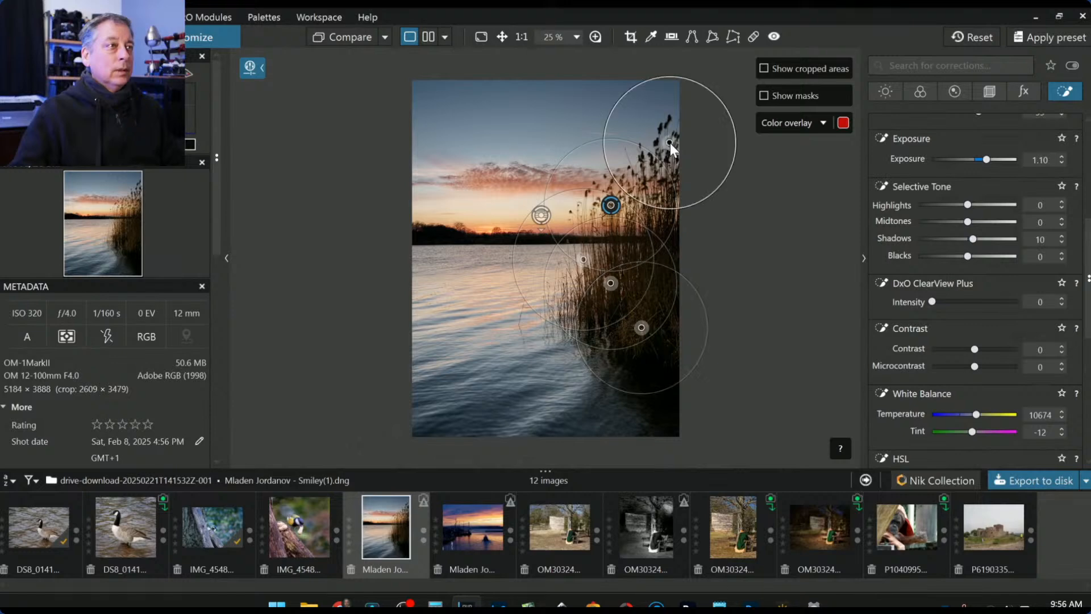
pyautogui.press('l')
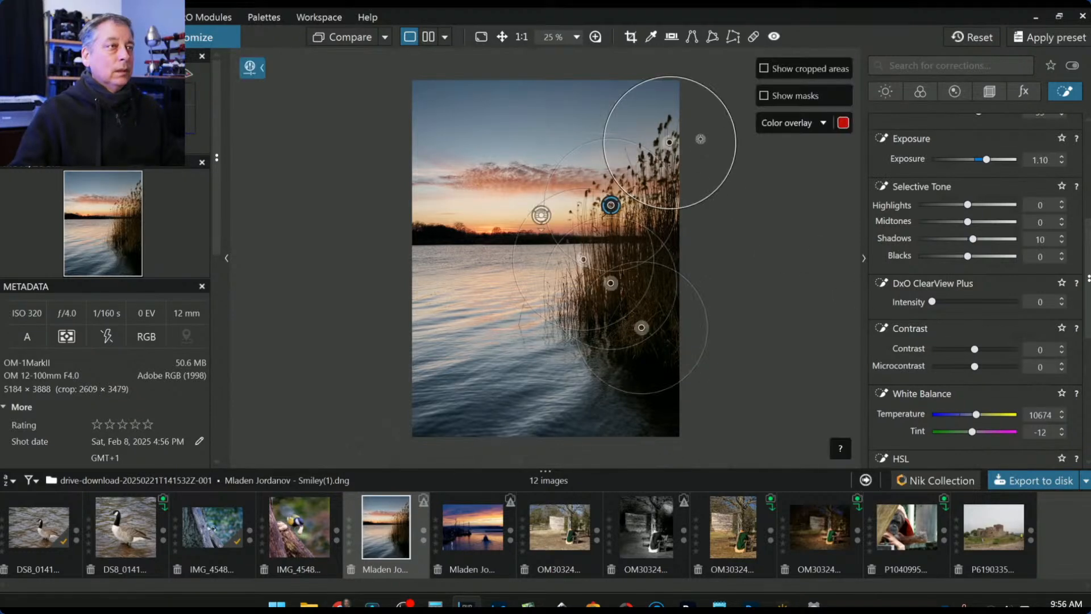
pyautogui.scroll(4, 539, 228)
pyautogui.scroll(-2, 769, 196)
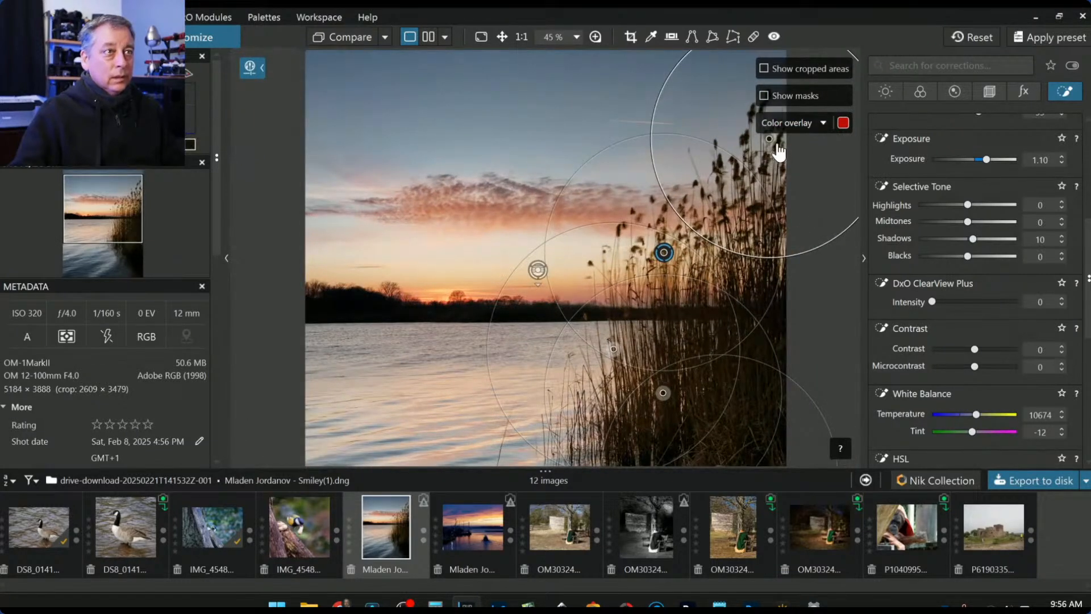
pyautogui.scroll(1, 767, 145)
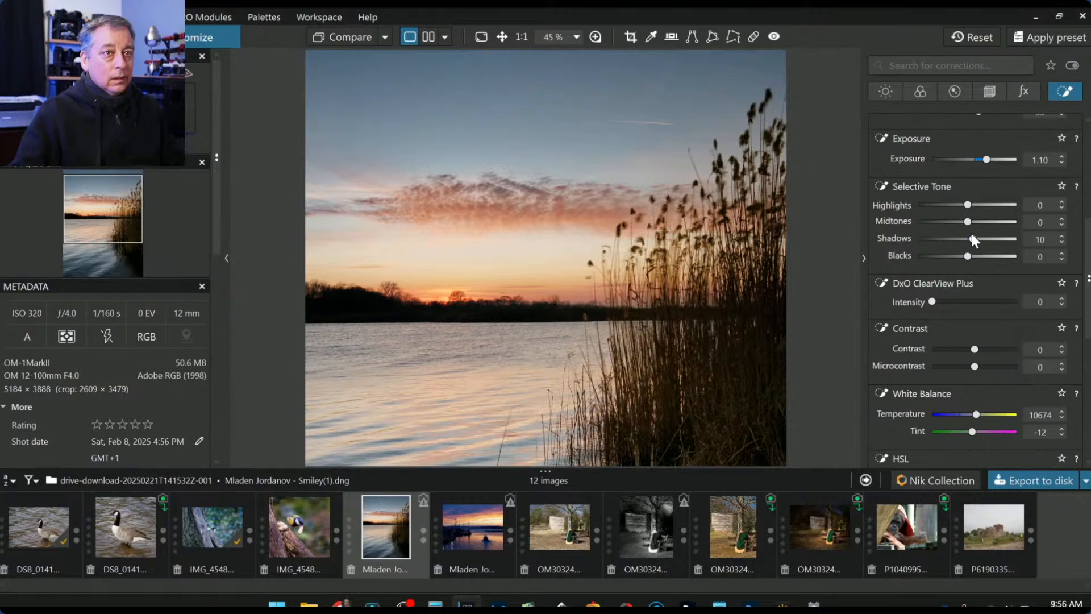
pyautogui.moveTo(969, 204); pyautogui.dragTo(982, 243)
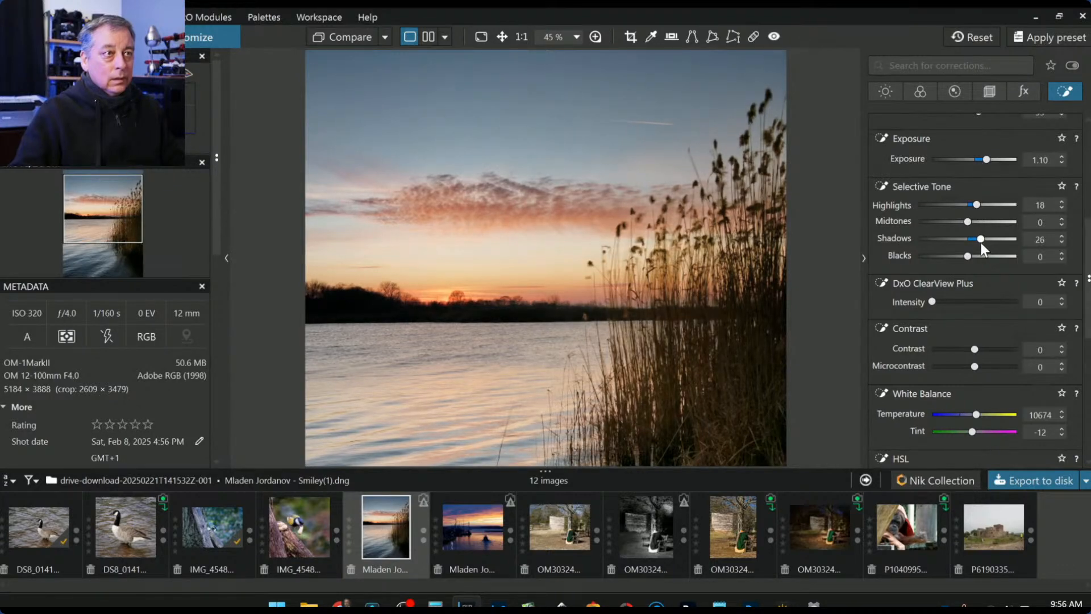
pyautogui.scroll(-4, 711, 287)
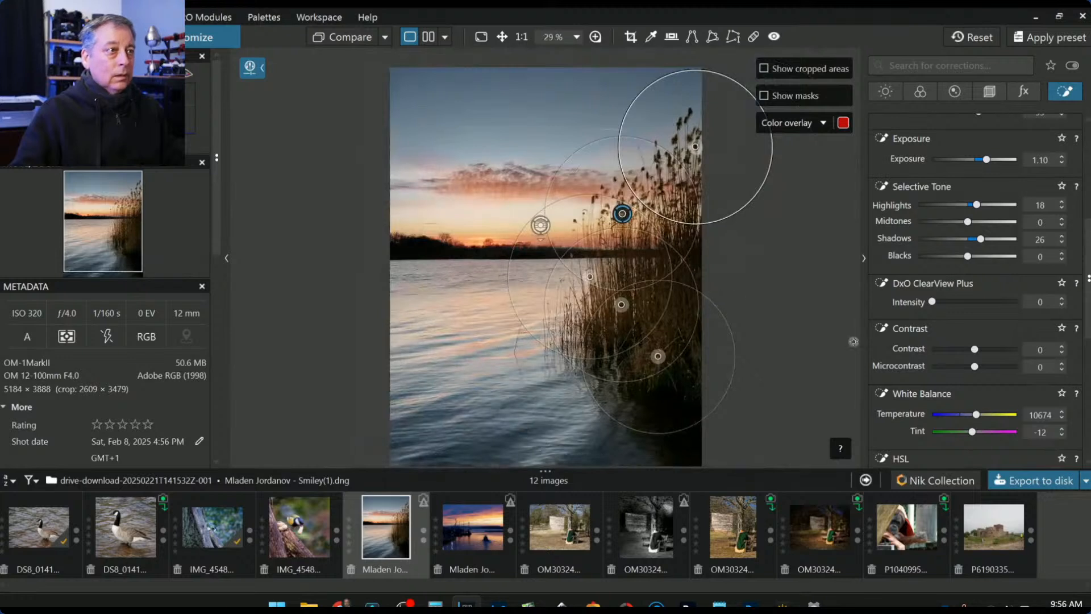
# - Leave local adjustments mode and reselect the Control point tool
pyautogui.press('Escape')
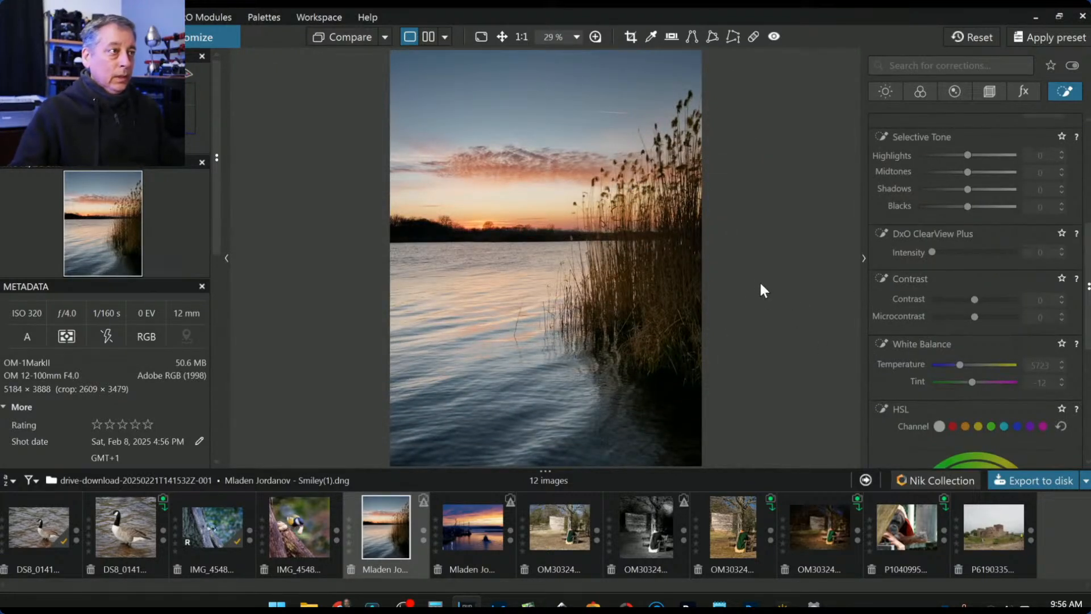
pyautogui.scroll(5, 889, 305)
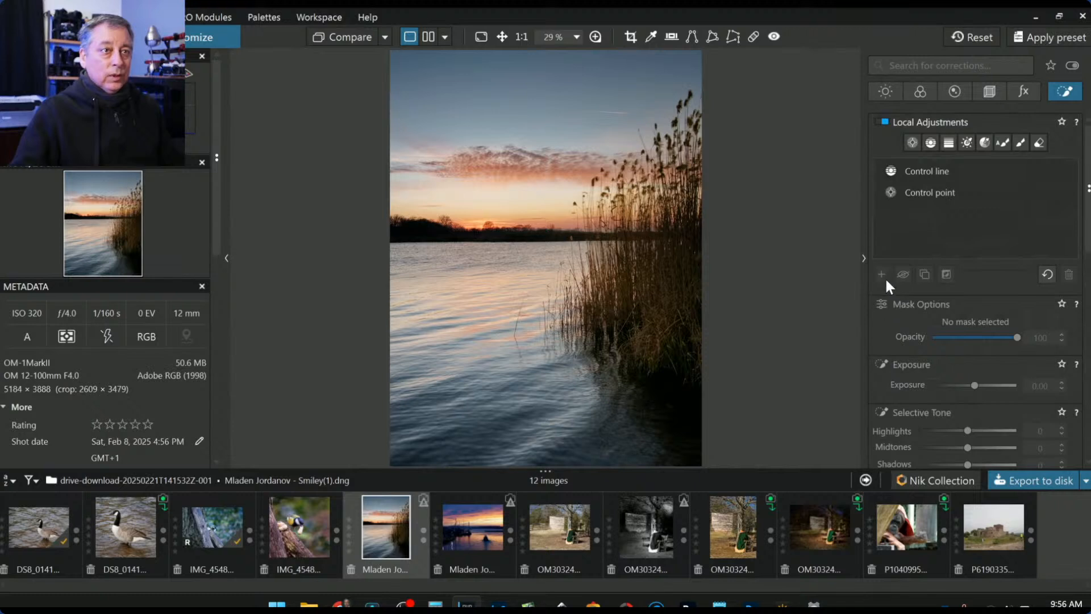
pyautogui.click(912, 143)
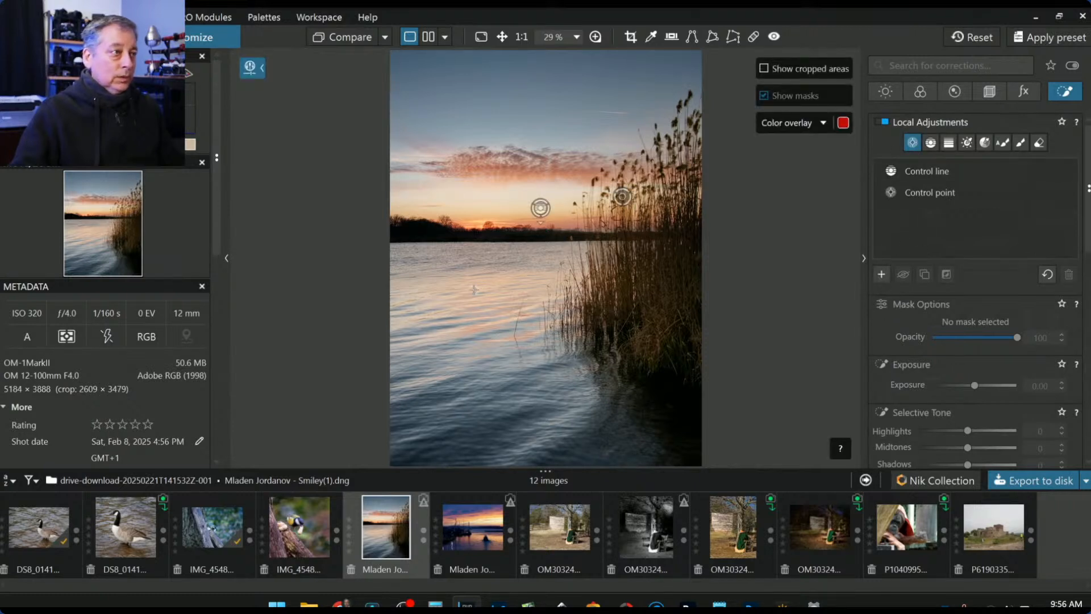
# - Place two control points on the water with ClearView Plus 64 and Blacks -46, Highlights left at 0
pyautogui.click(456, 287)
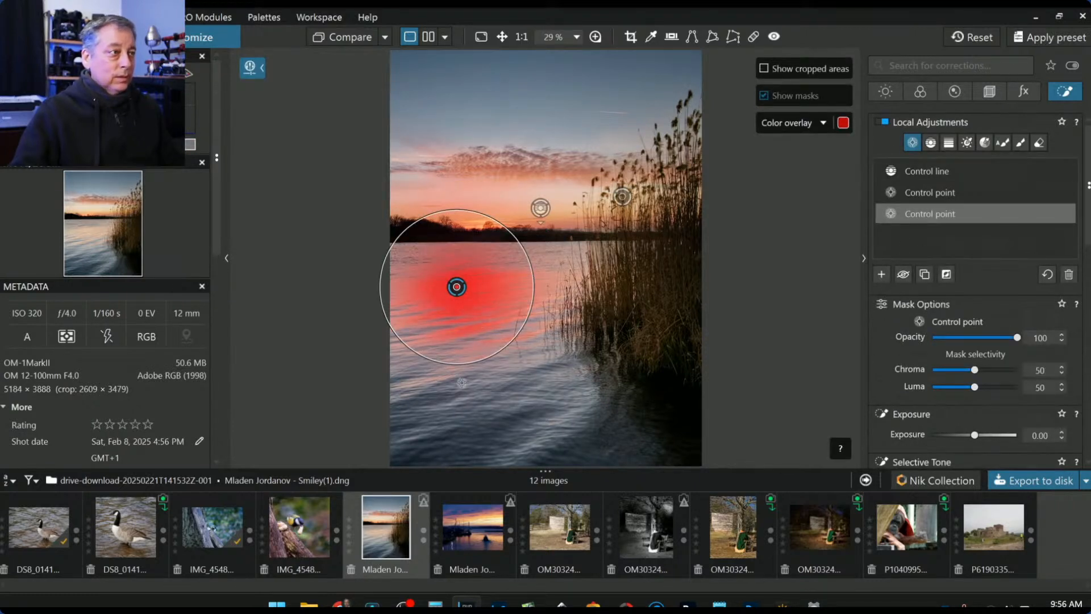
pyautogui.click(418, 390)
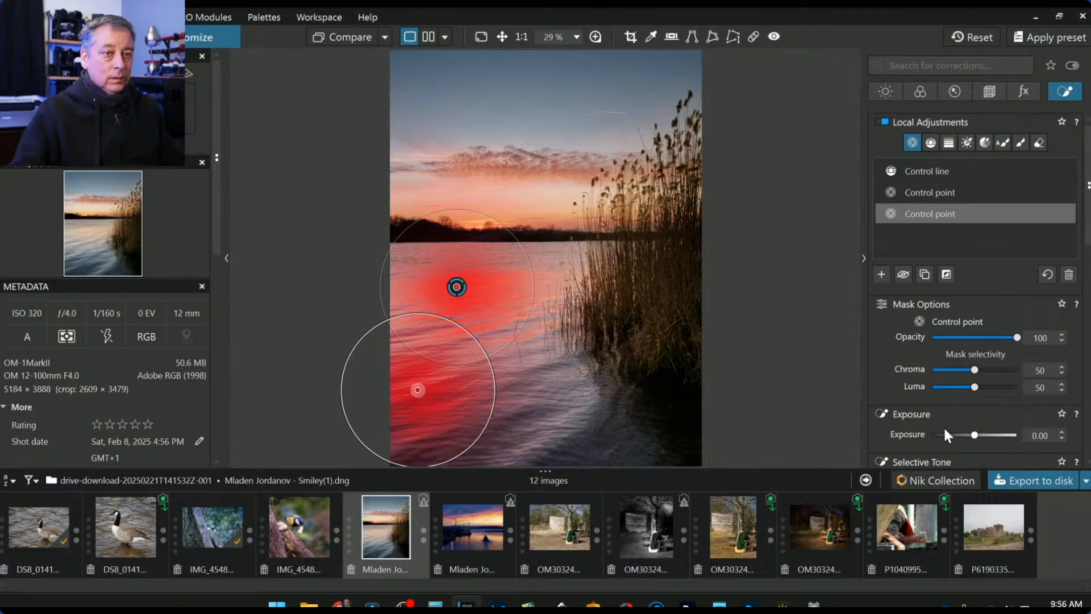
pyautogui.scroll(-4, 947, 427)
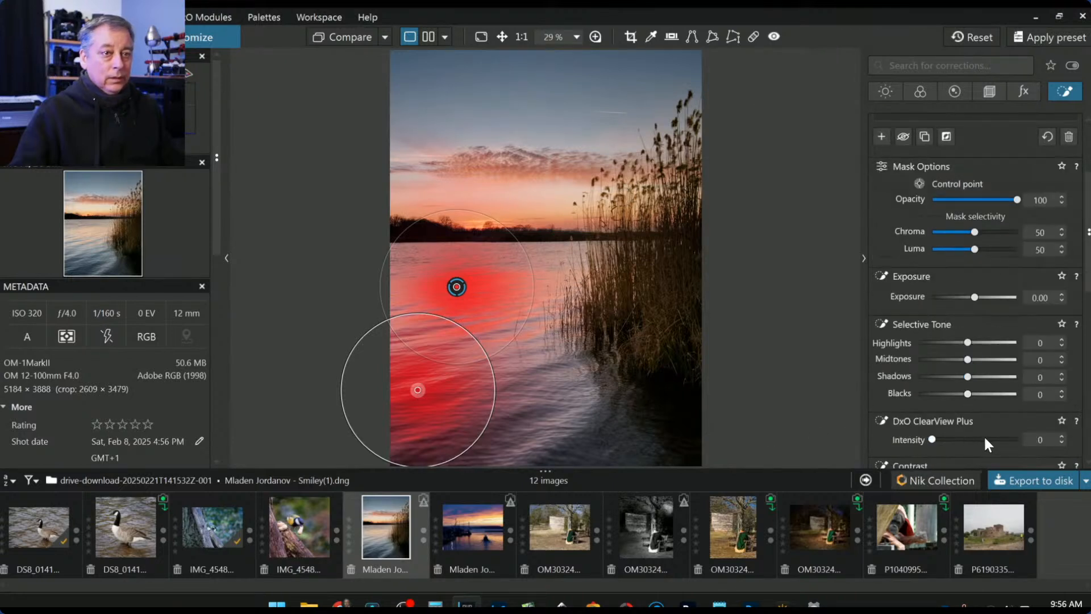
pyautogui.click(986, 440)
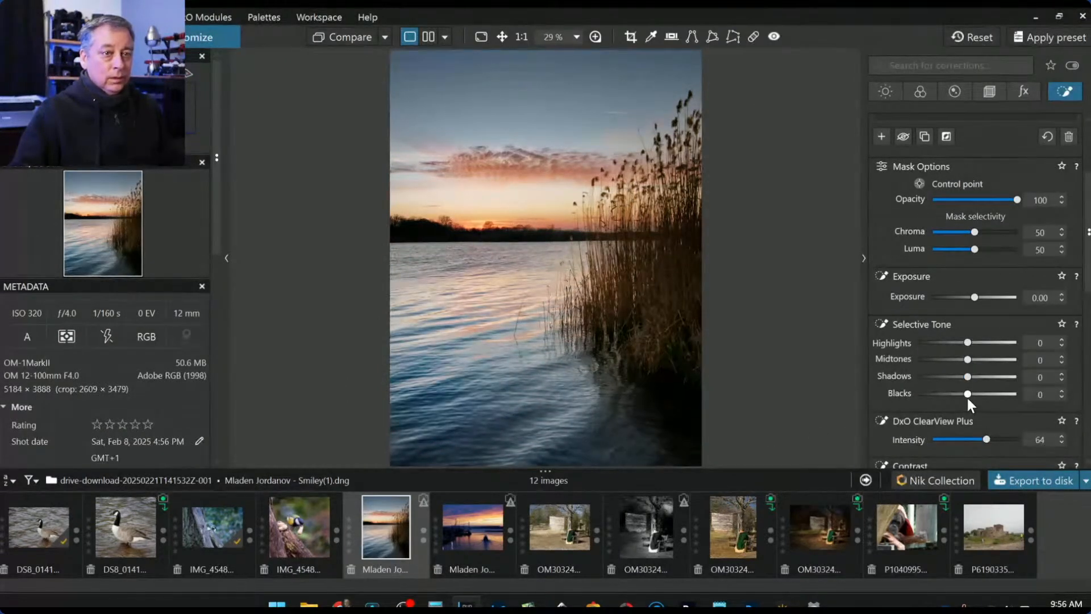
pyautogui.moveTo(966, 394); pyautogui.dragTo(942, 393)
pyautogui.click(957, 342)
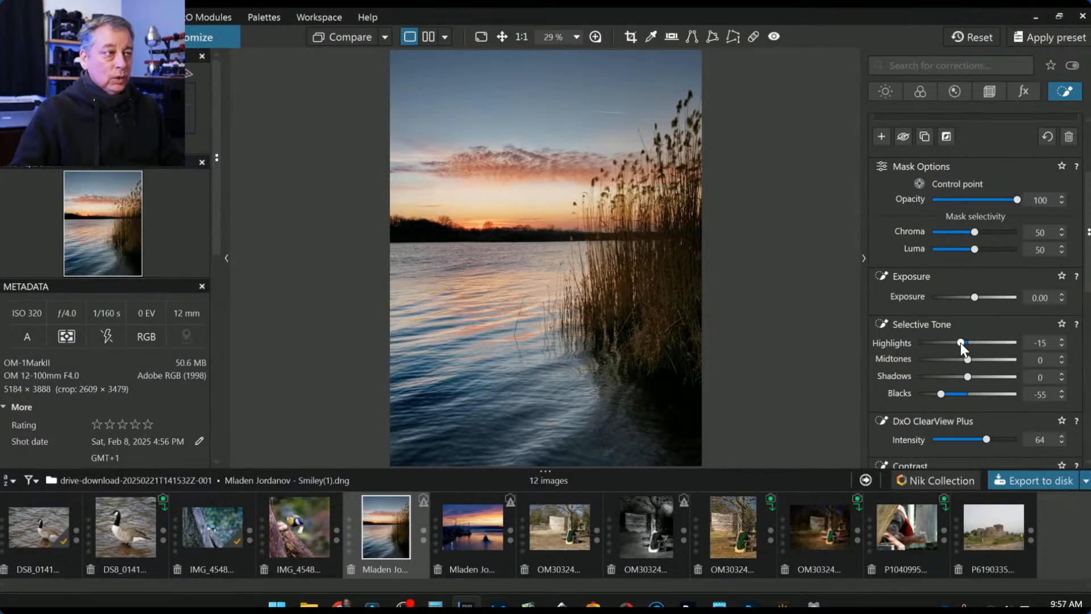
pyautogui.doubleClick(960, 342)
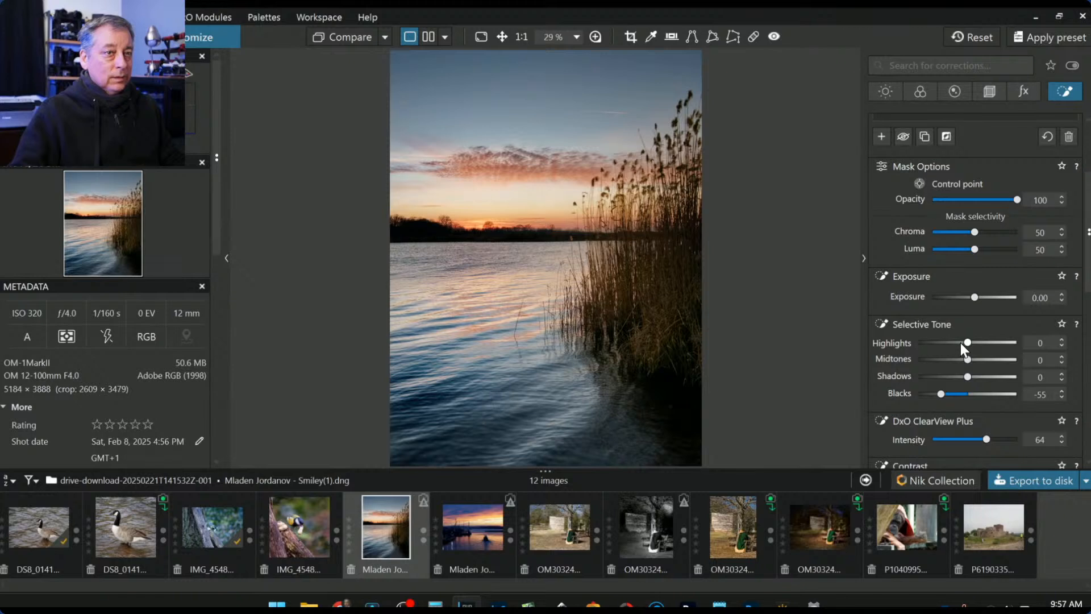
pyautogui.moveTo(943, 395); pyautogui.dragTo(946, 397)
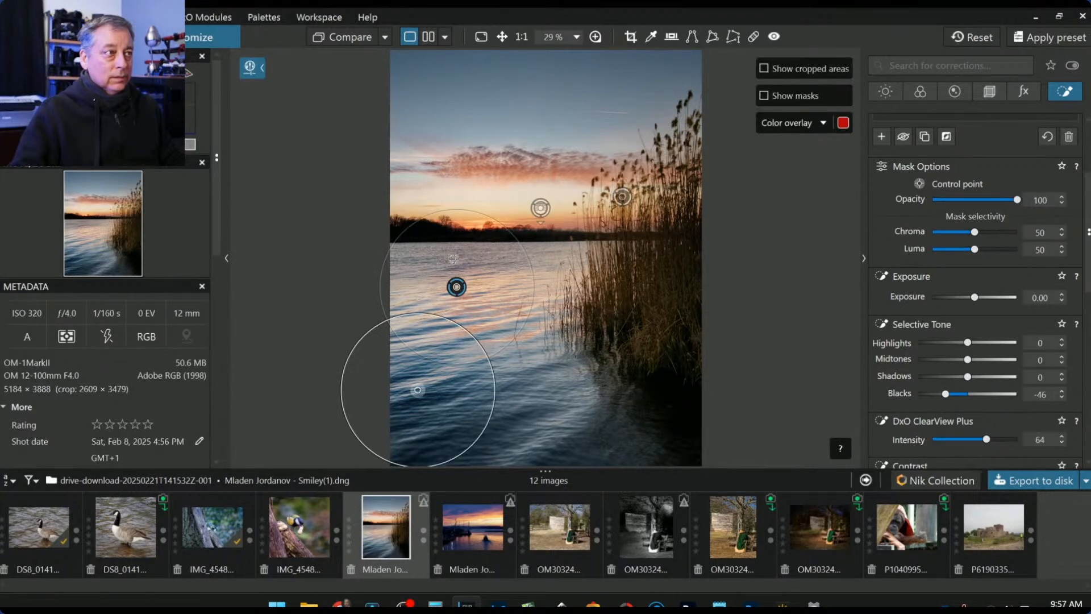
# - Add two more control points on the left water and near the bottom
pyautogui.click(400, 298)
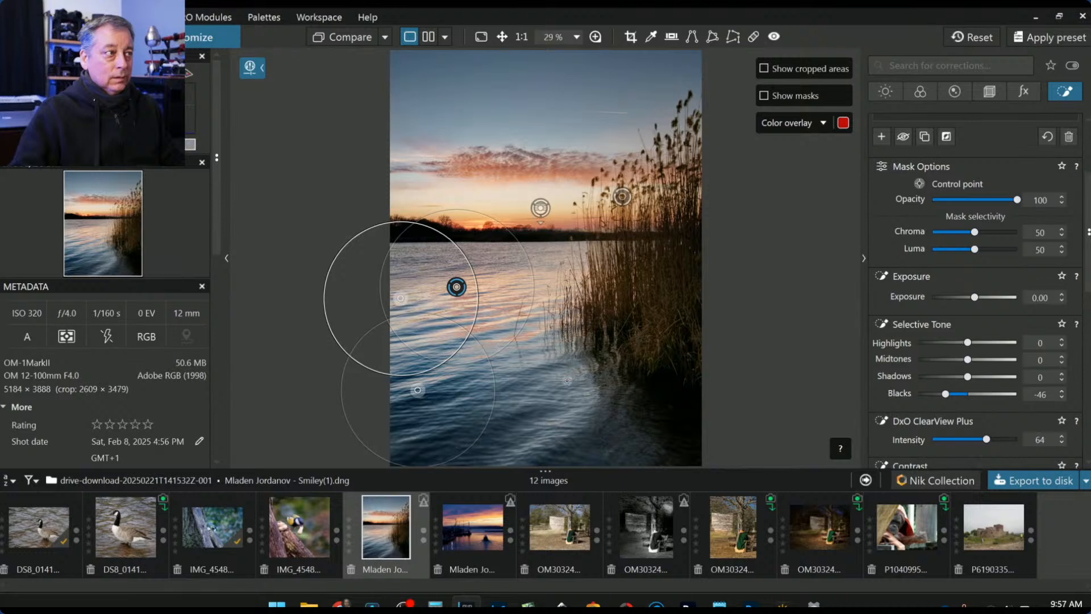
pyautogui.click(549, 433)
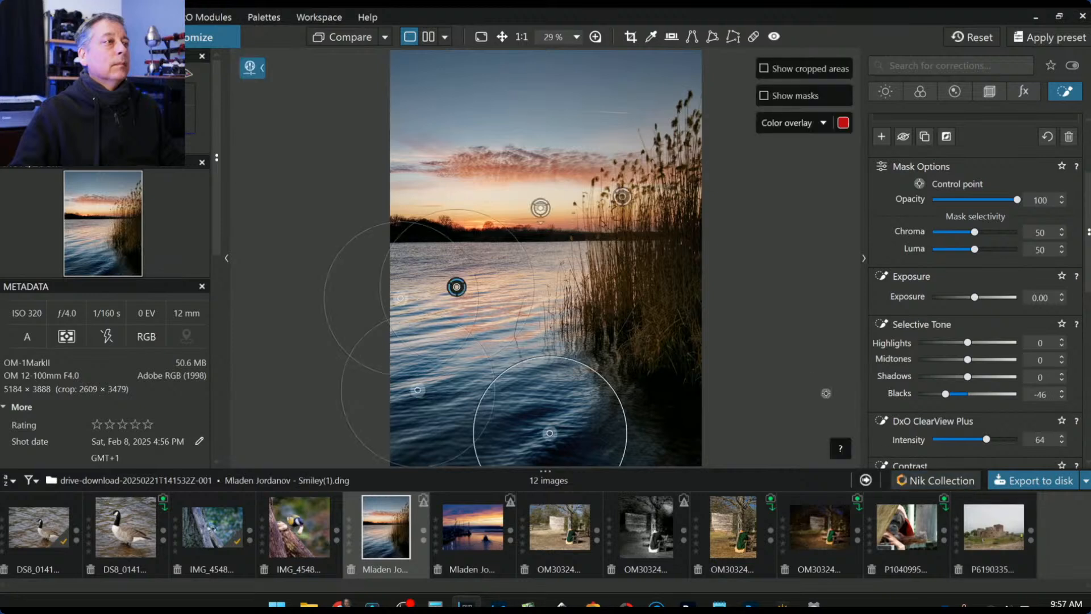
pyautogui.scroll(-1, 793, 371)
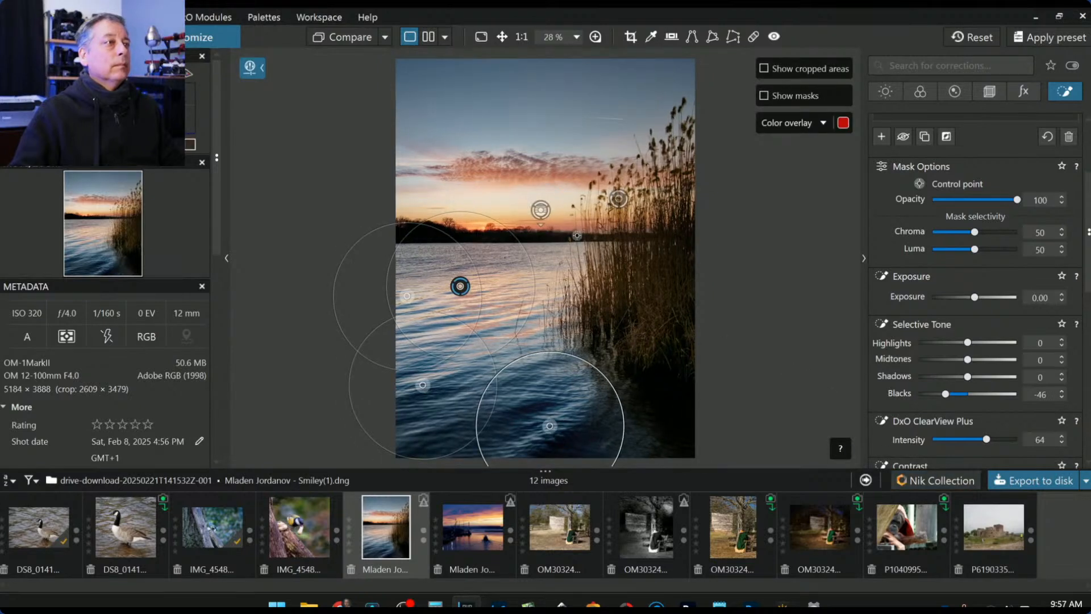
pyautogui.click(541, 209)
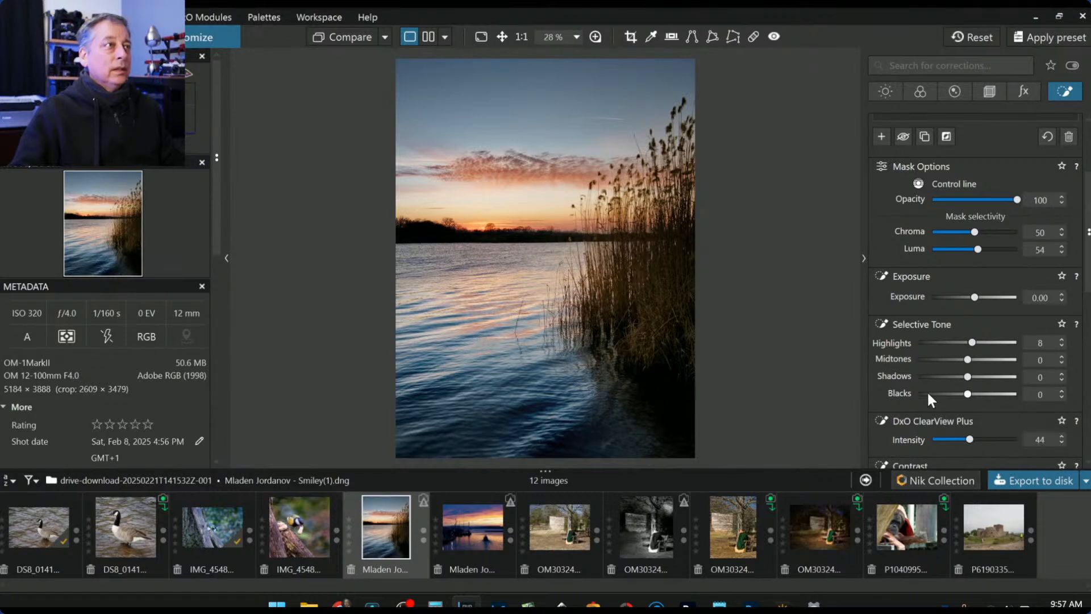
# - Set the control line's local Microcontrast to 45
pyautogui.scroll(-2, 946, 392)
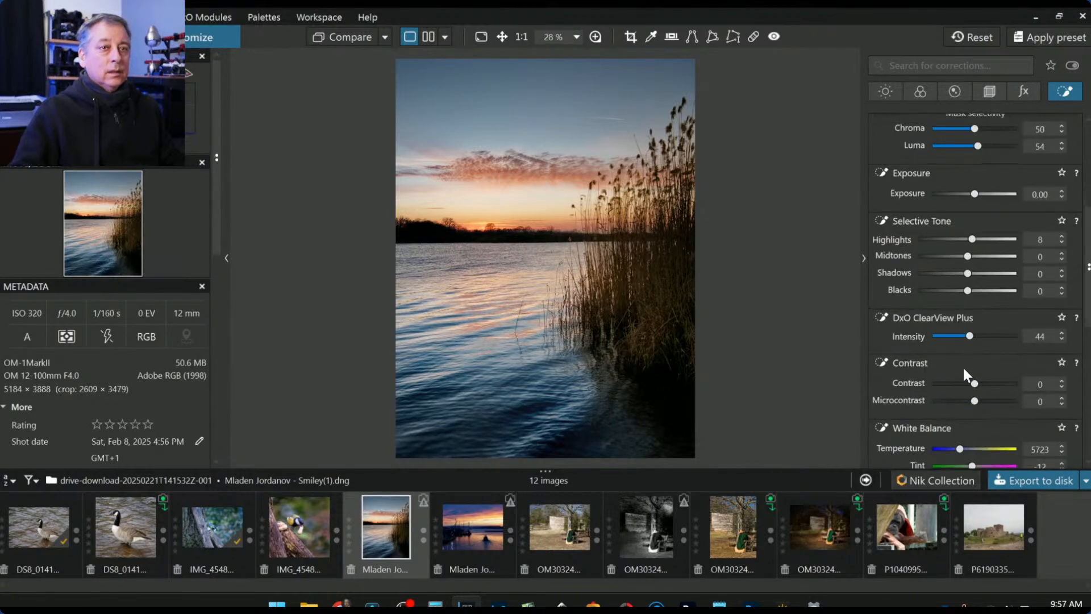
pyautogui.moveTo(976, 398); pyautogui.dragTo(1000, 405)
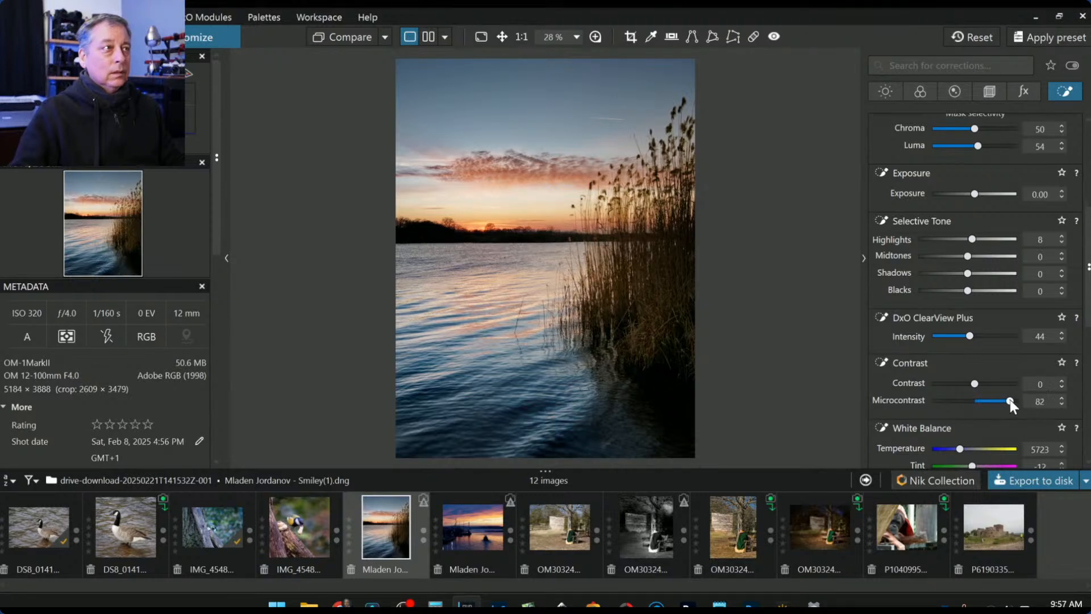
pyautogui.moveTo(999, 400); pyautogui.dragTo(994, 399)
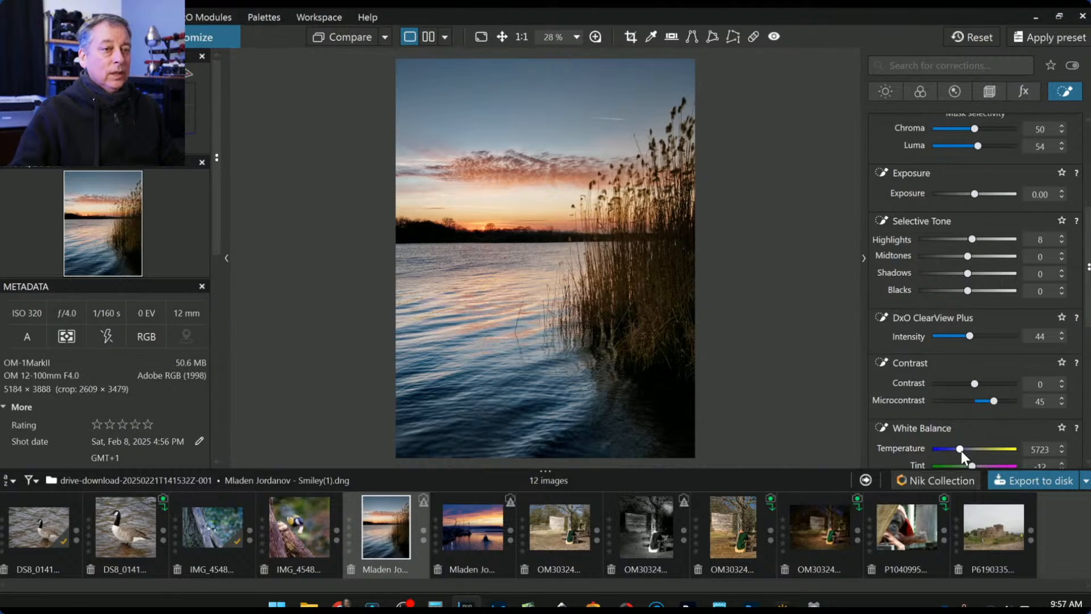
pyautogui.scroll(-1, 960, 451)
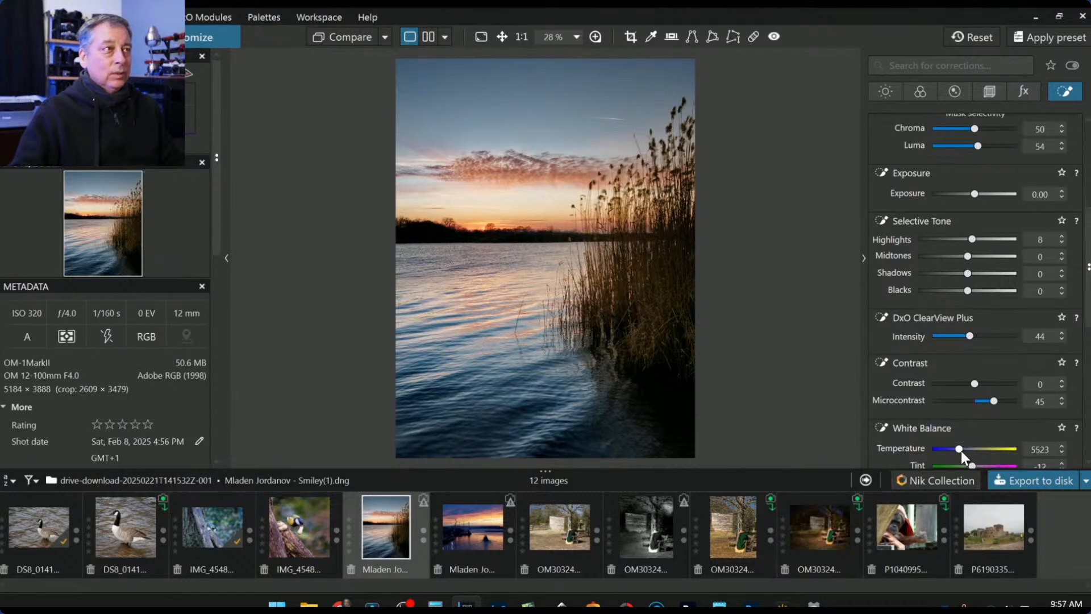
pyautogui.scroll(-1, 960, 451)
pyautogui.scroll(-3, 960, 452)
pyautogui.scroll(1, 960, 451)
pyautogui.scroll(-1, 909, 363)
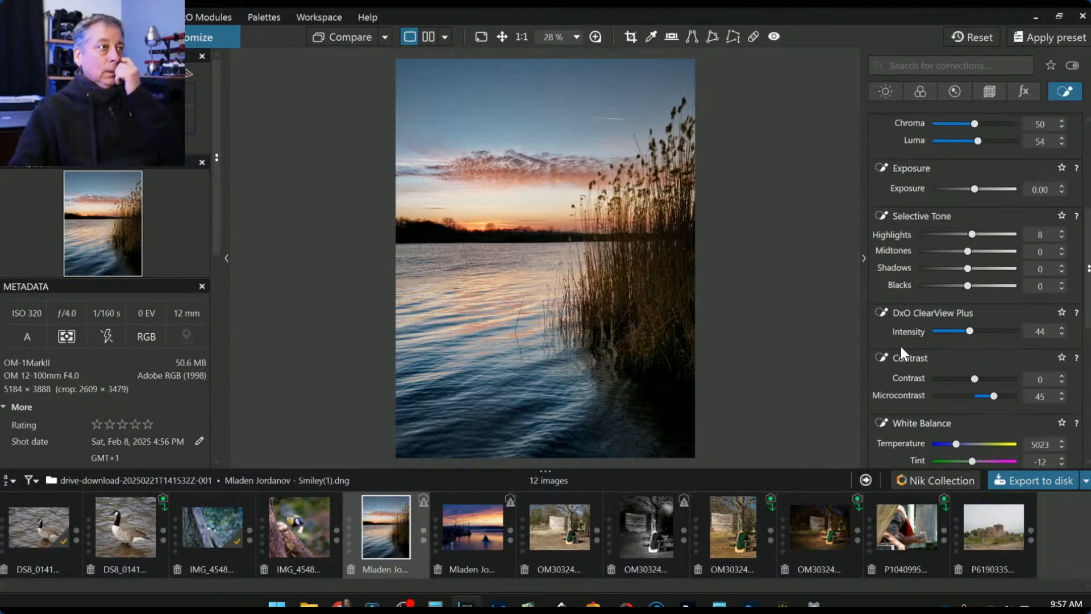
pyautogui.scroll(-2, 902, 345)
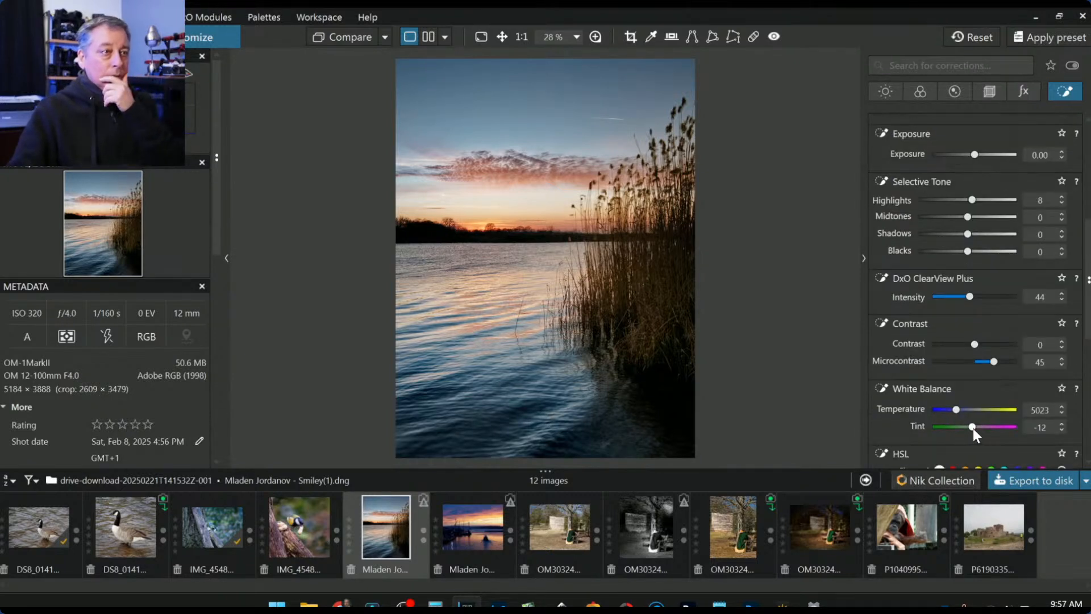
pyautogui.scroll(3, 973, 428)
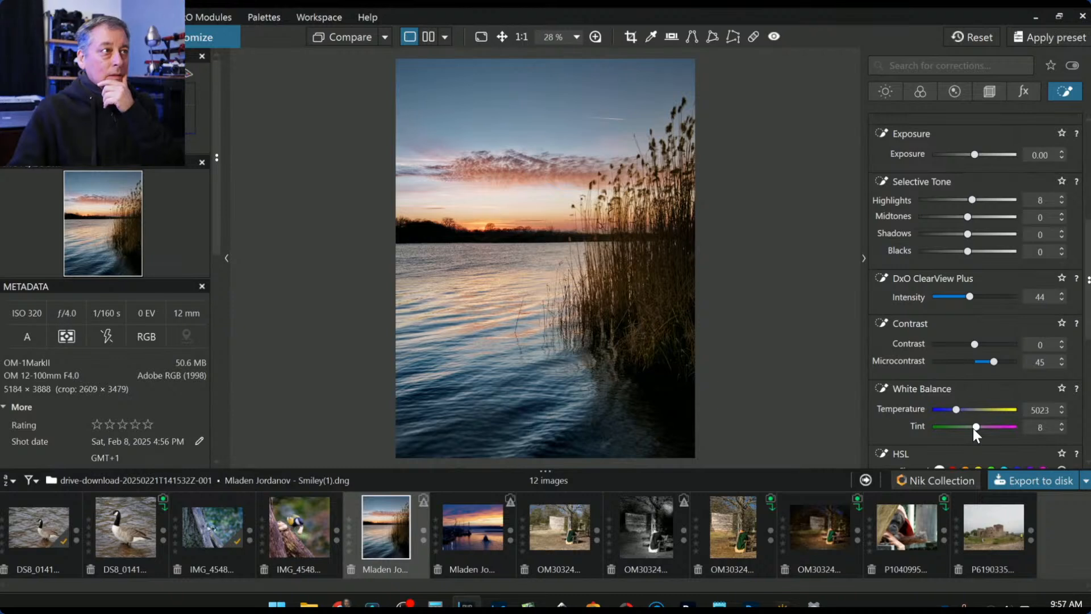
pyautogui.scroll(3, 973, 428)
pyautogui.scroll(-1, 973, 427)
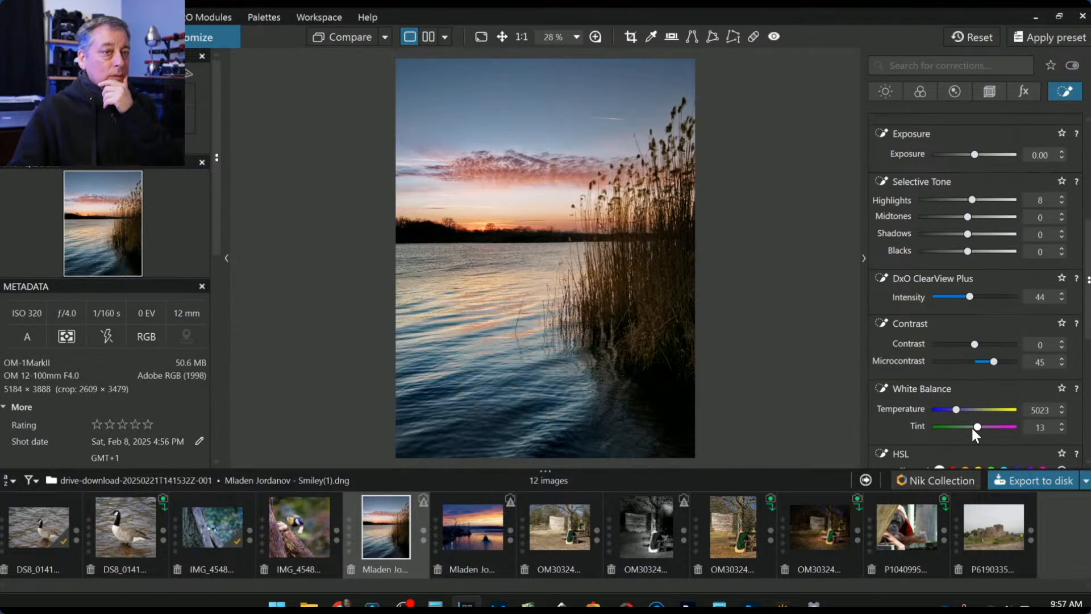
# - Set white balance to Temperature 7522 and Tint -7, and reset Highlights from 8 to 0
pyautogui.doubleClick(977, 426)
pyautogui.click(972, 426)
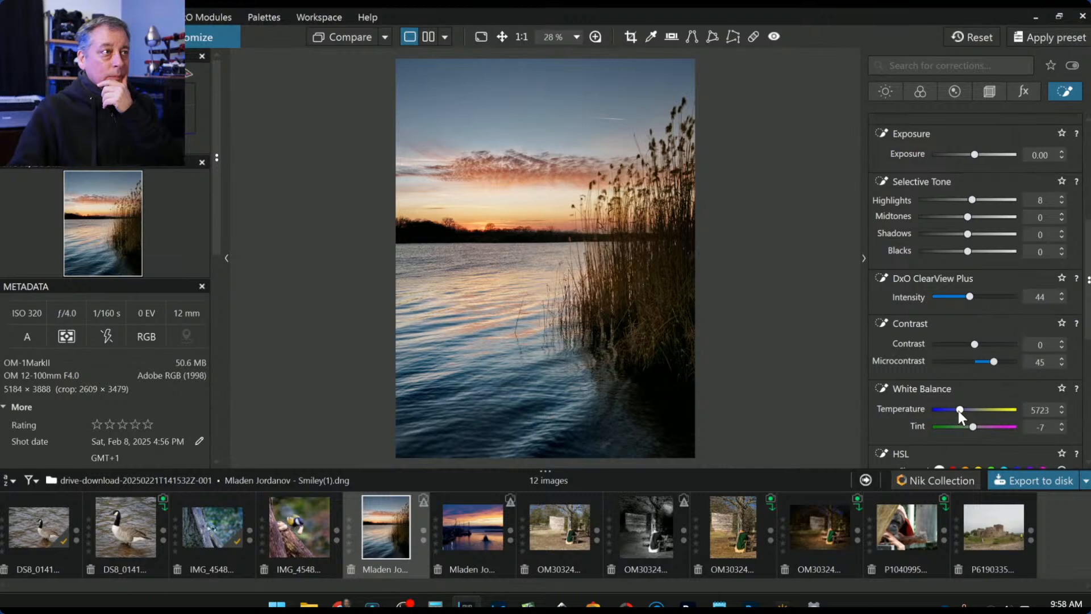
pyautogui.scroll(7, 960, 409)
pyautogui.moveTo(962, 408); pyautogui.dragTo(967, 411)
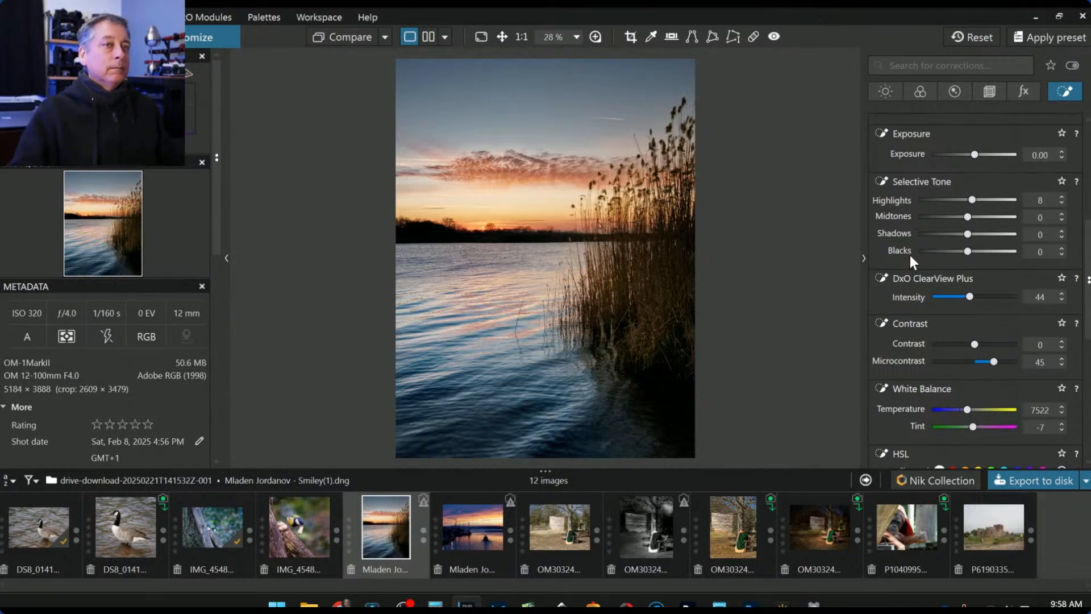
pyautogui.doubleClick(970, 200)
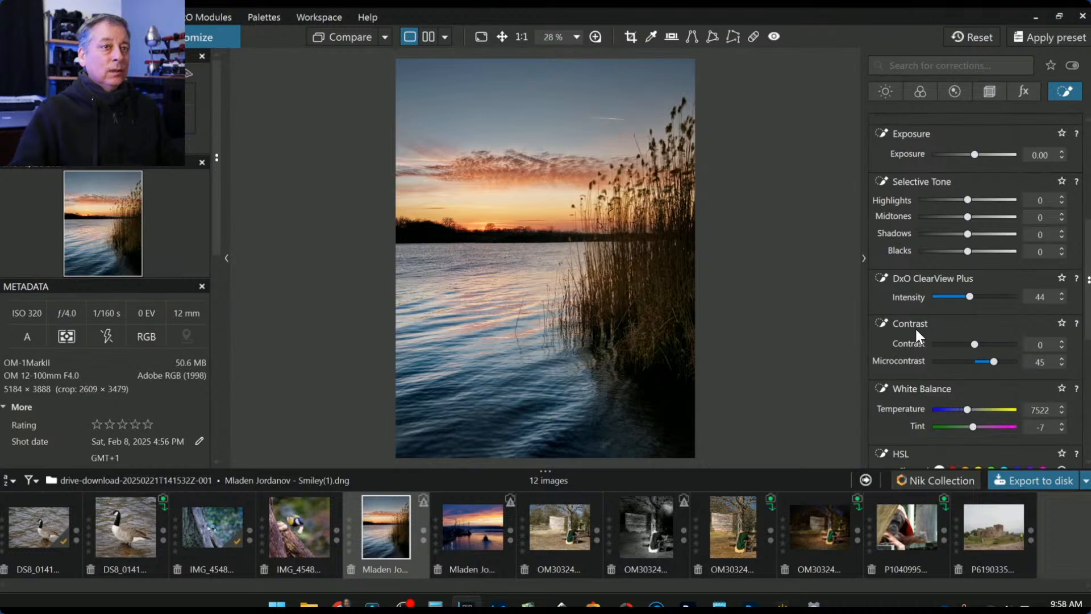
pyautogui.scroll(1, 915, 327)
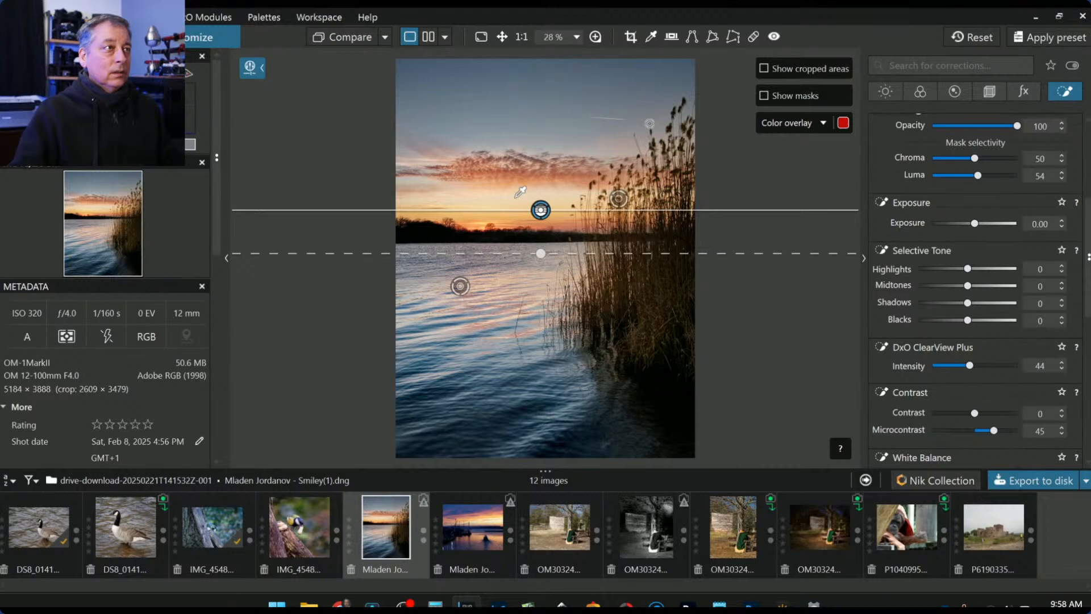
pyautogui.click(753, 36)
# - Paint out the upper-sky streak with a 100%-opacity patch, source shifted lower, in Repair mode
pyautogui.scroll(2, 629, 114)
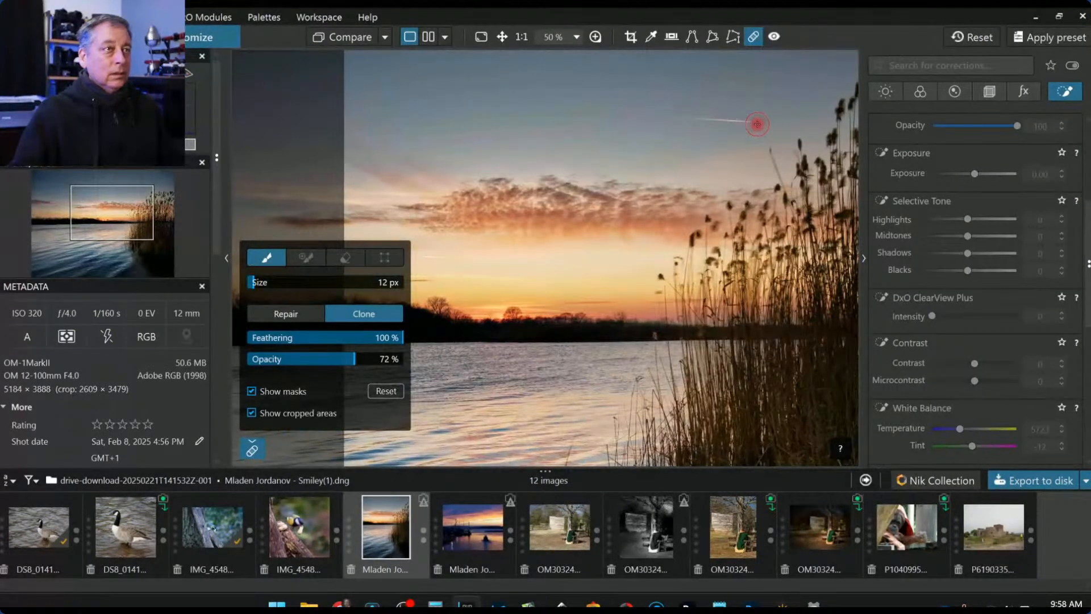
pyautogui.moveTo(348, 357); pyautogui.dragTo(415, 358)
pyautogui.moveTo(758, 121); pyautogui.dragTo(657, 114)
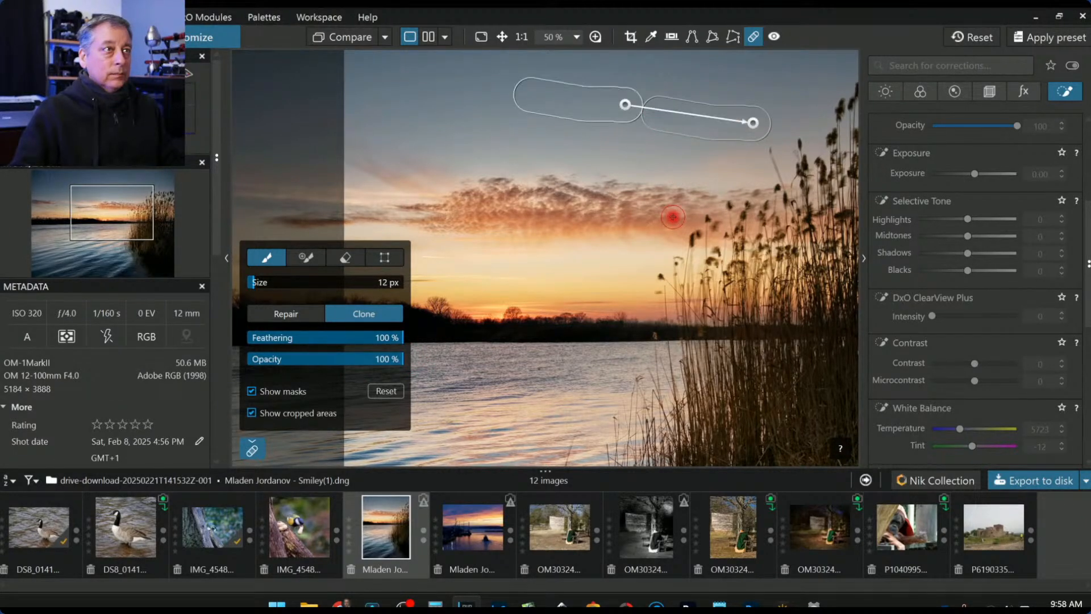
pyautogui.scroll(-2, 797, 236)
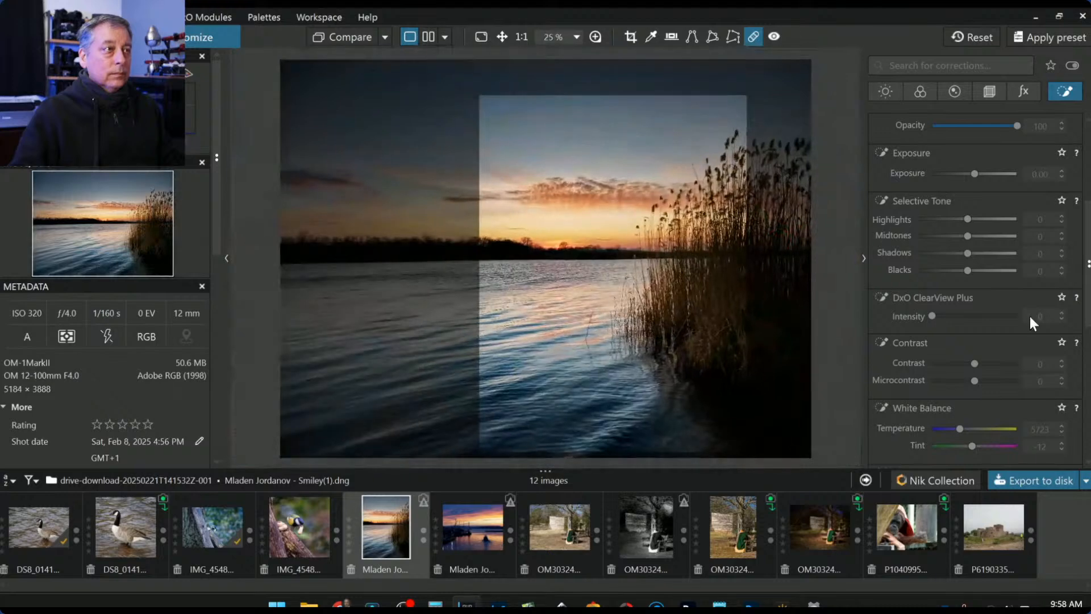
pyautogui.scroll(1, 795, 225)
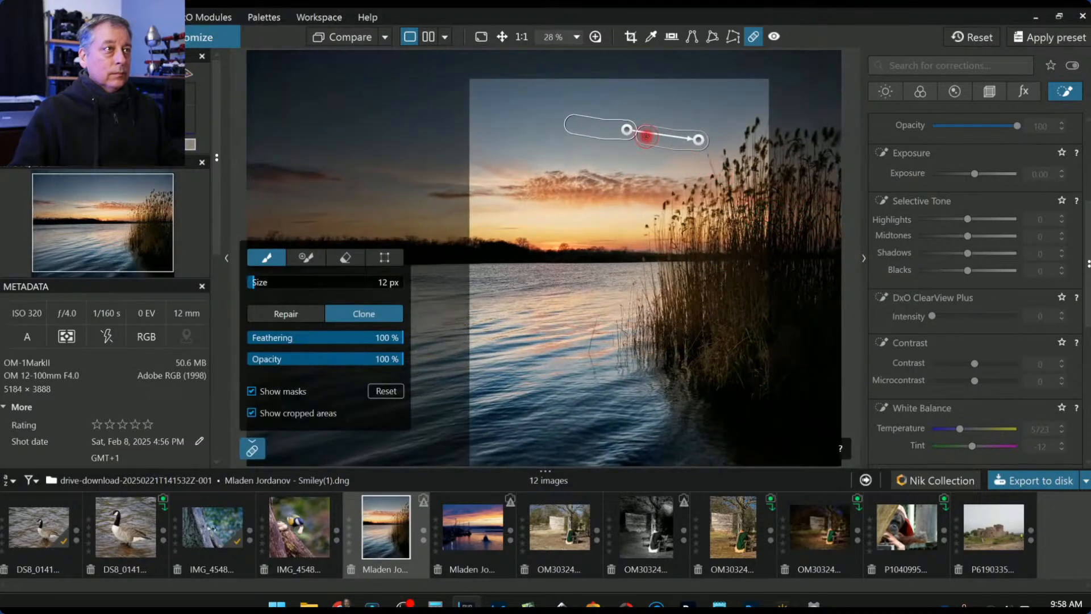
pyautogui.moveTo(627, 133); pyautogui.dragTo(629, 137)
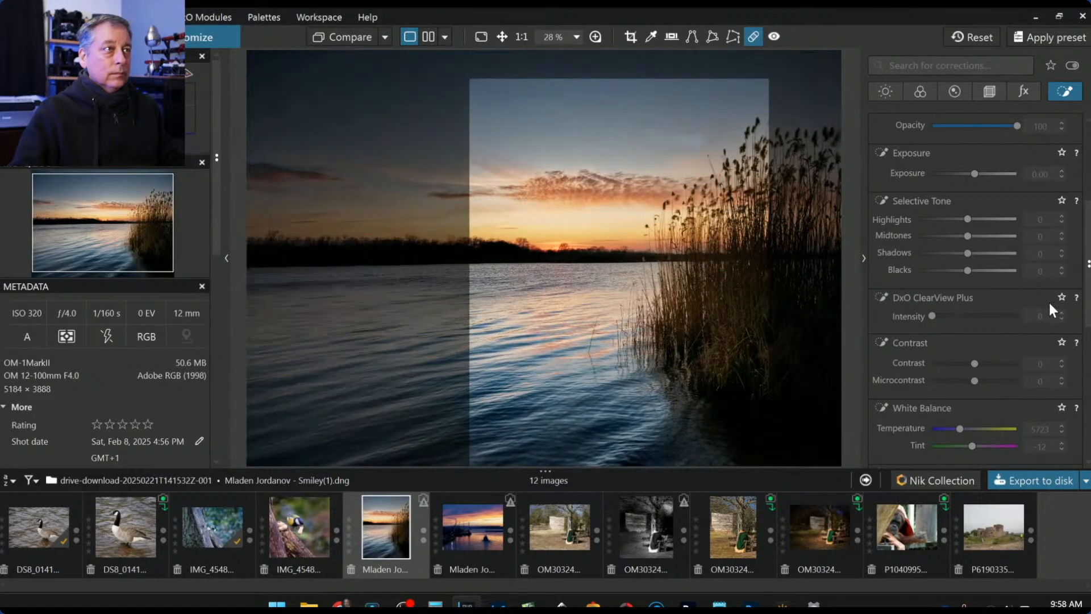
pyautogui.click(312, 312)
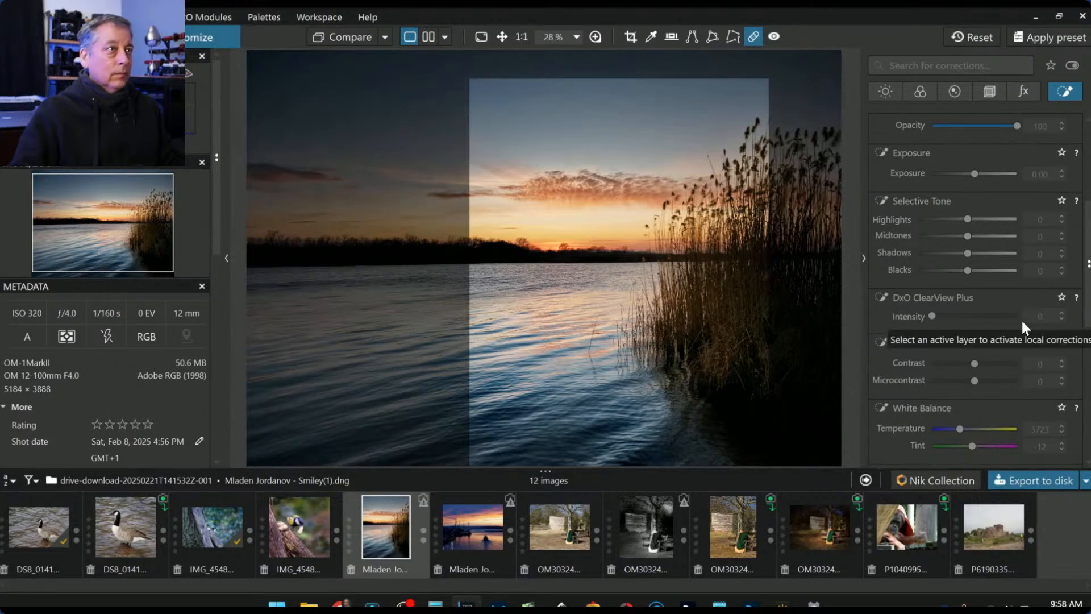
pyautogui.click(933, 299)
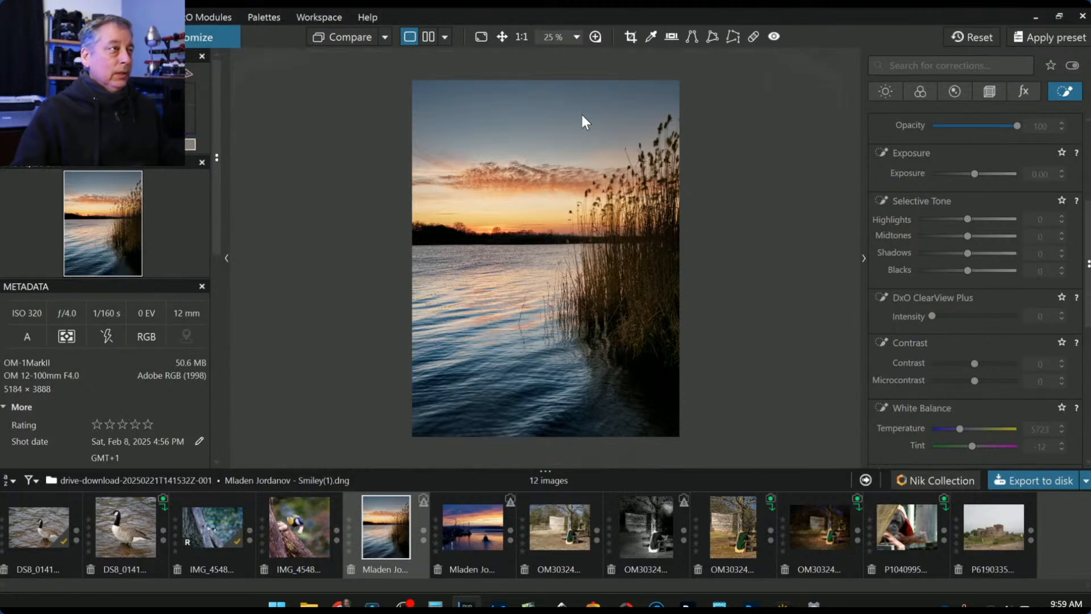
# - Switch to side-by-side view and use the sunset photo as the comparison reference
pyautogui.click(429, 38)
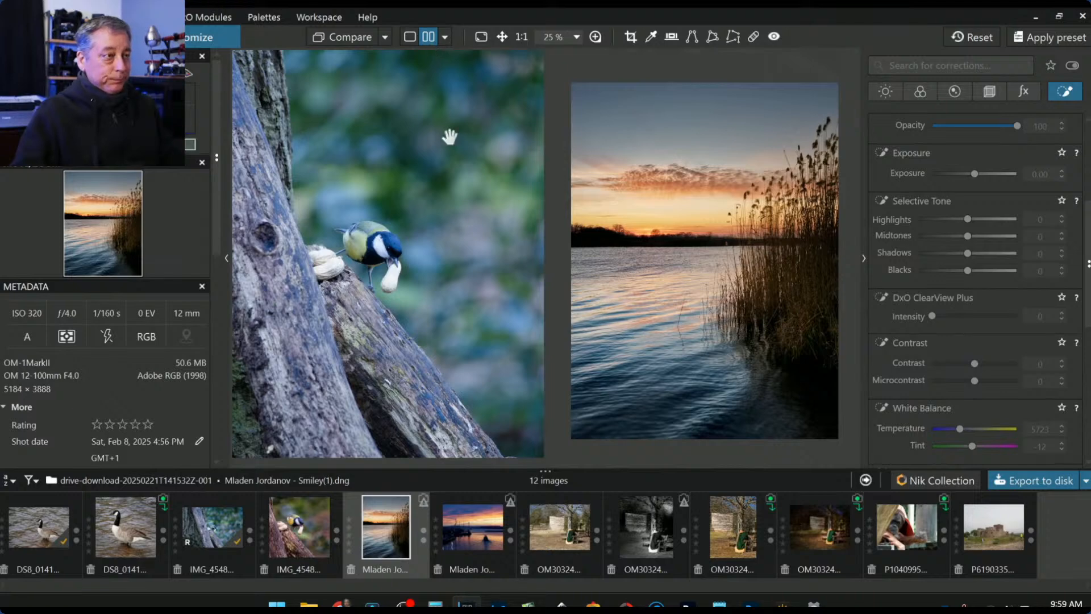
pyautogui.rightClick(401, 532)
pyautogui.click(388, 531)
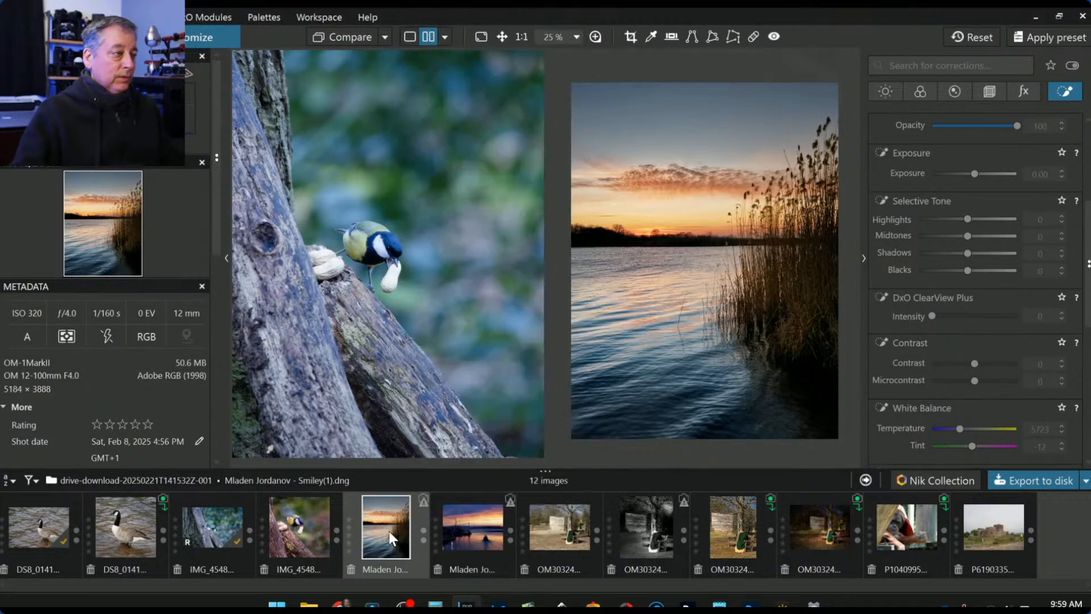
pyautogui.rightClick(388, 531)
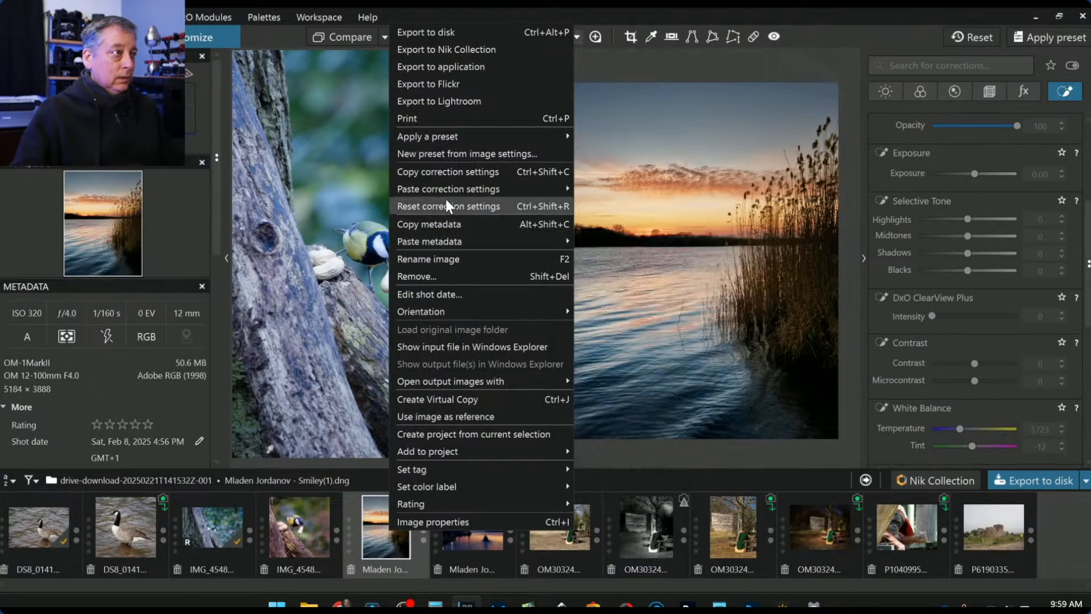
pyautogui.click(463, 417)
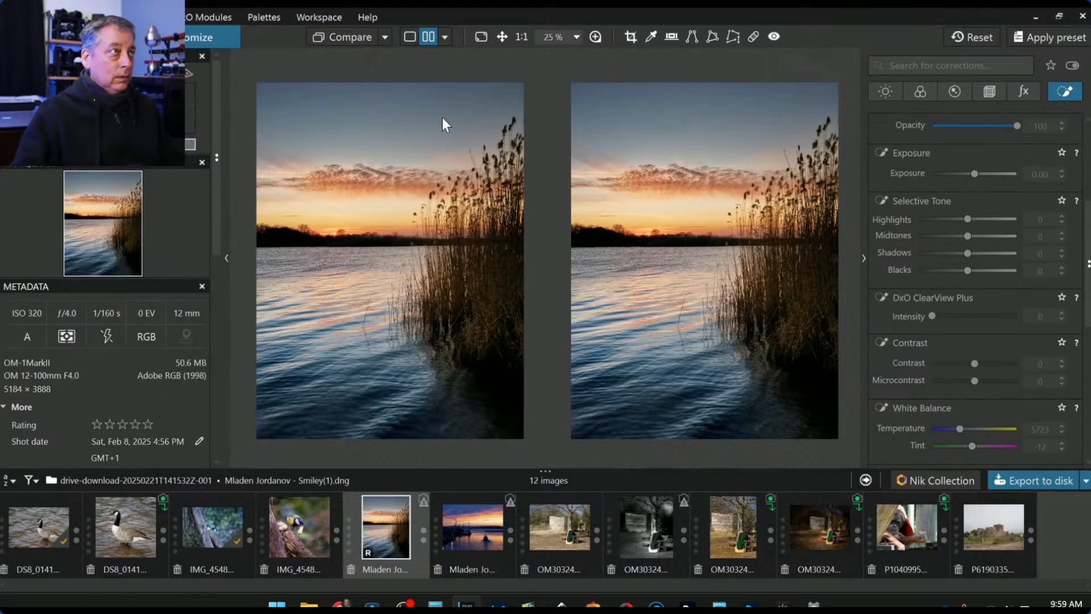
# - Compare against No corrections (without geometry) and hide the side panels with F9
pyautogui.click(444, 37)
pyautogui.click(389, 36)
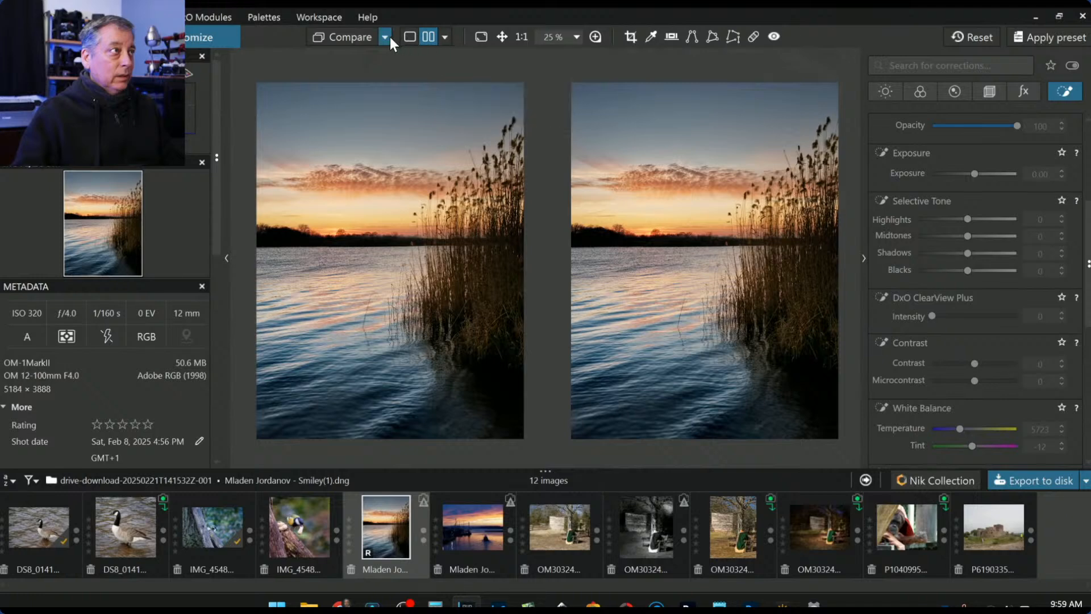
pyautogui.click(386, 35)
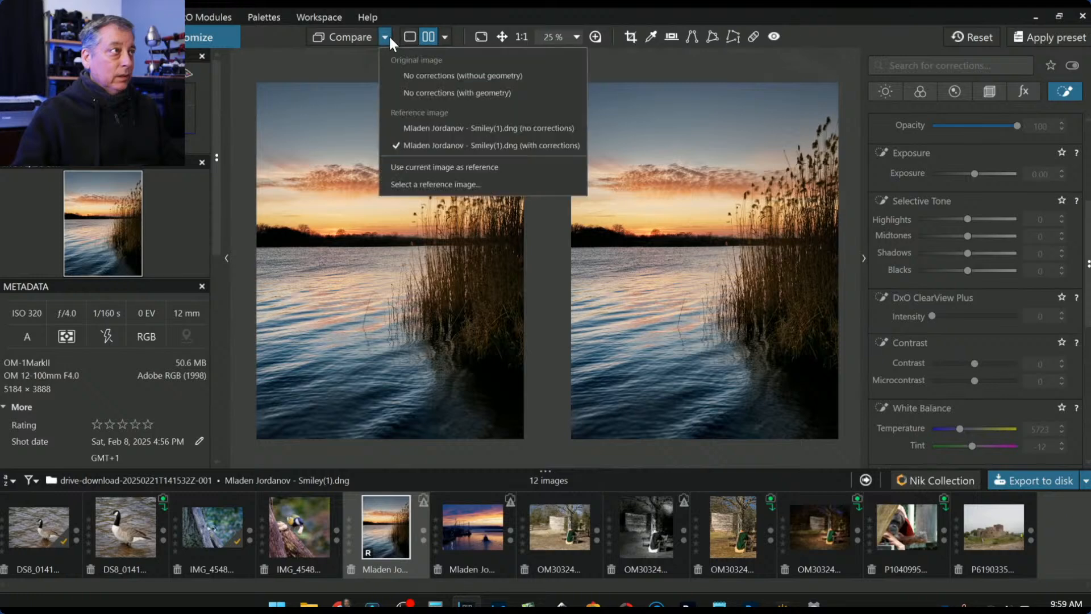
pyautogui.click(419, 80)
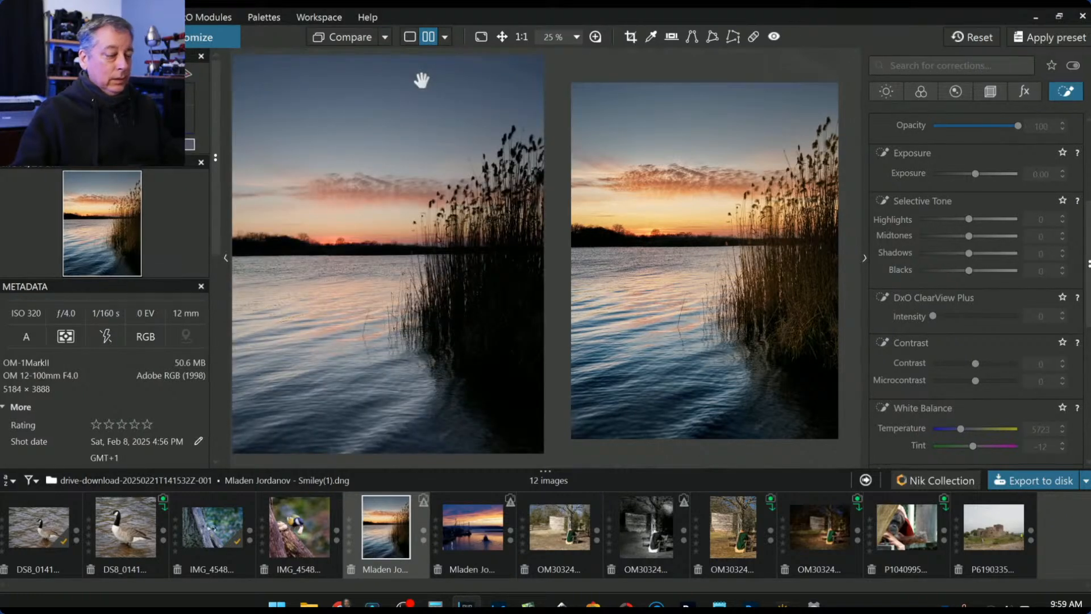
pyautogui.press('F9')
pyautogui.scroll(-4, 432, 195)
pyautogui.scroll(-1, 788, 271)
pyautogui.scroll(1, 790, 270)
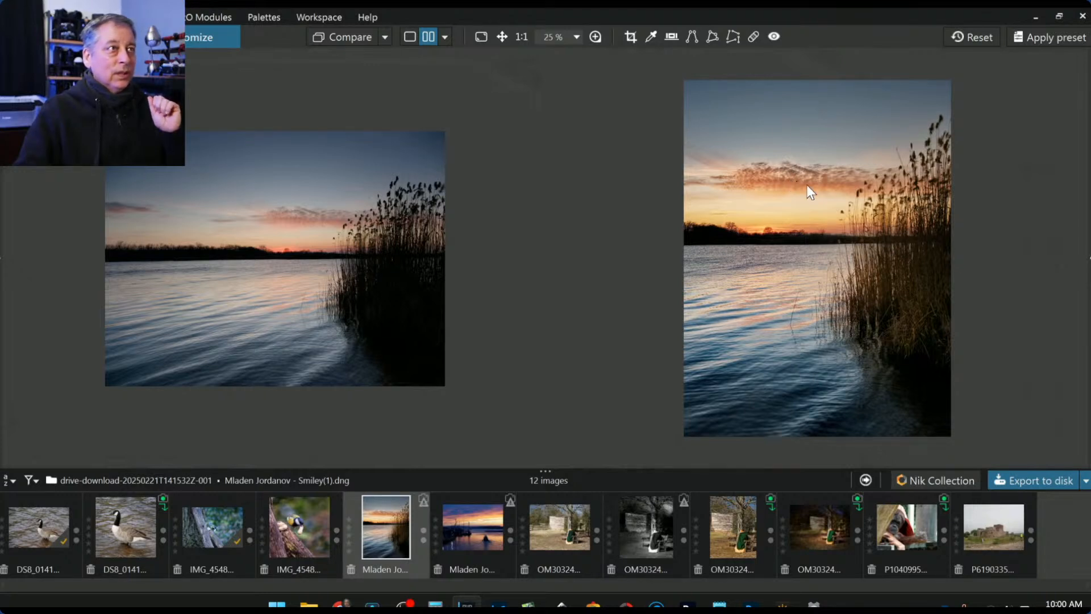
# - Zoom in on both comparison images and bring the corrections palette back beside them
pyautogui.scroll(1, 851, 214)
pyautogui.scroll(2, 386, 243)
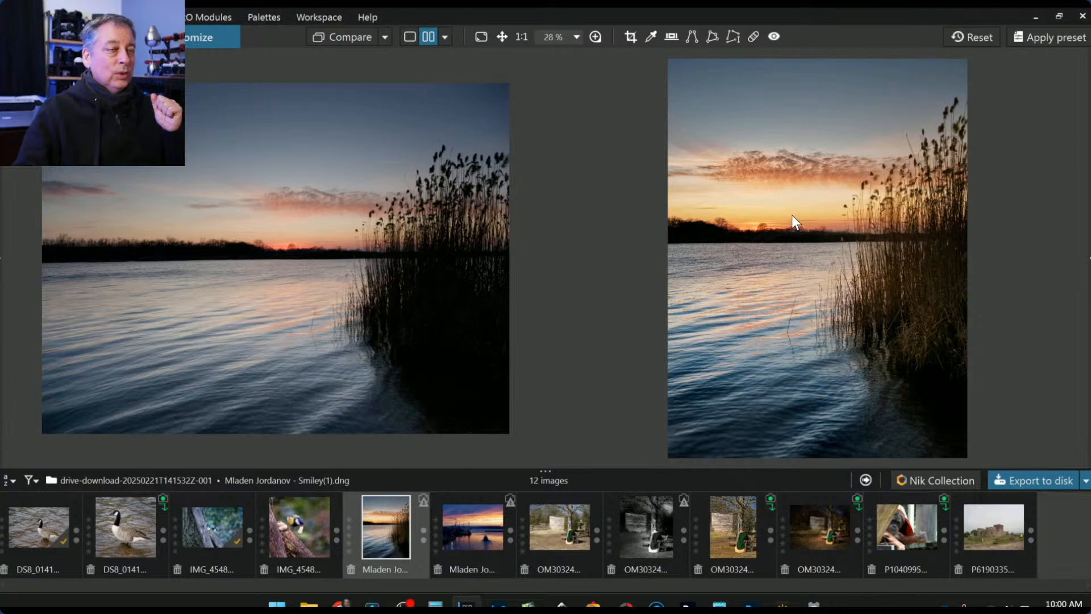
pyautogui.click(1088, 256)
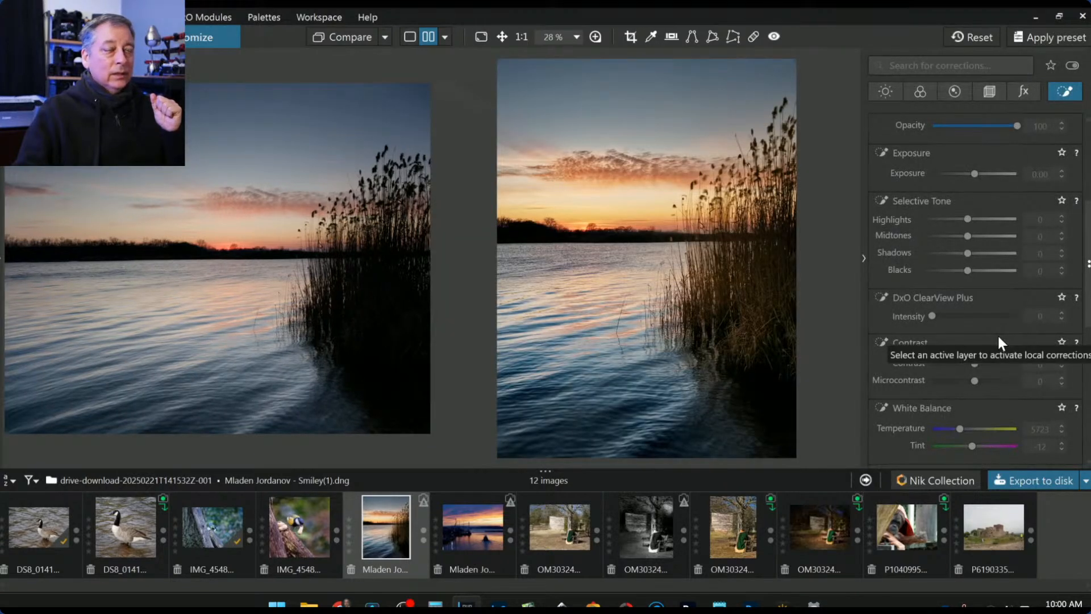
# - Go through the light and color corrections, raising the white balance tint to 14
pyautogui.scroll(-1, 998, 339)
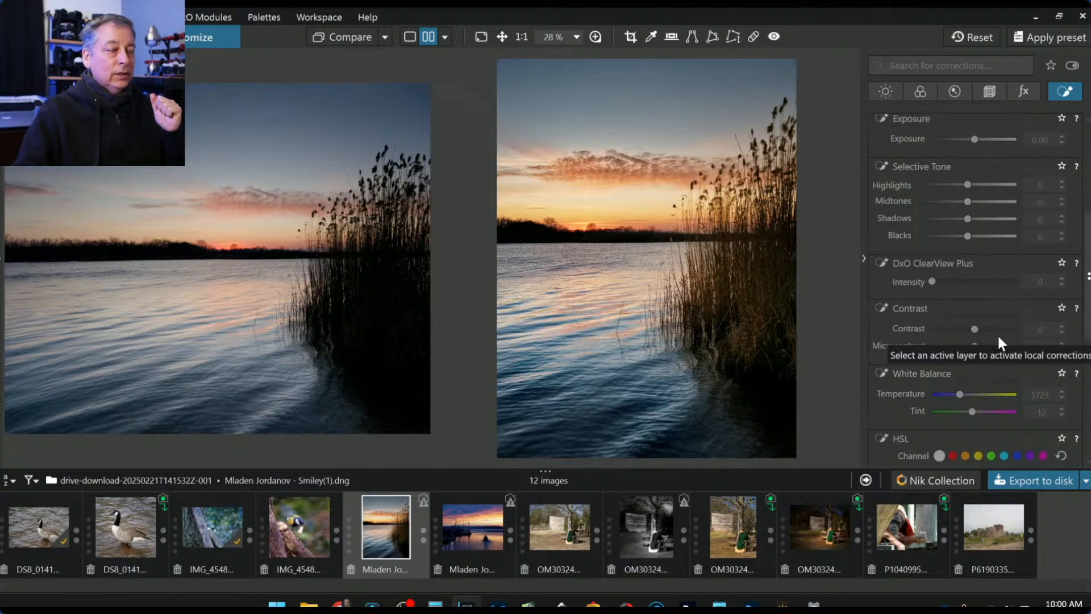
pyautogui.scroll(5, 997, 333)
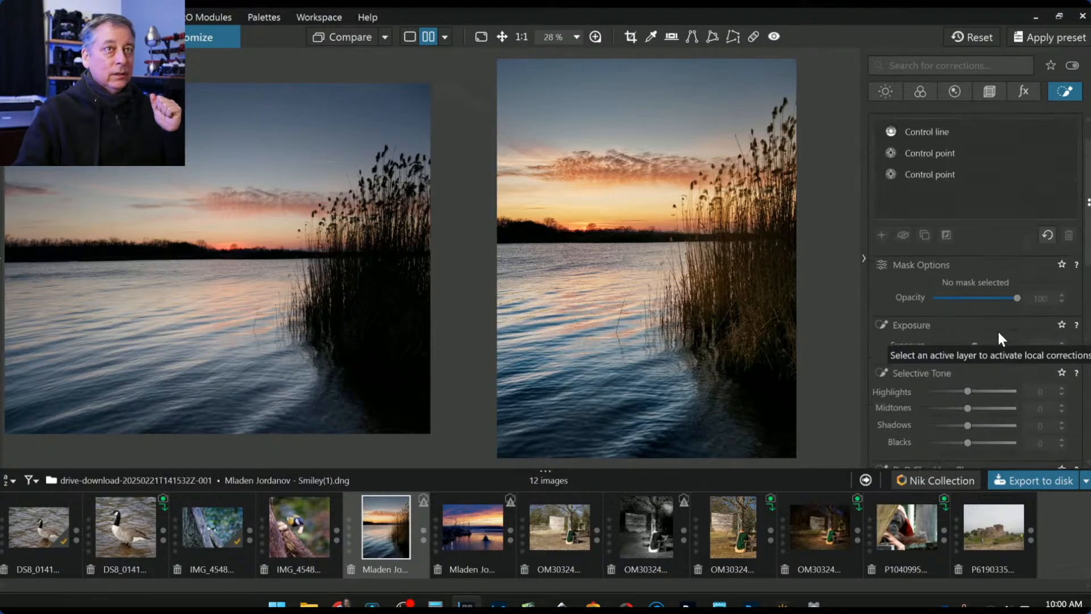
pyautogui.click(893, 94)
pyautogui.scroll(-5, 994, 360)
pyautogui.scroll(6, 994, 360)
pyautogui.scroll(-5, 995, 360)
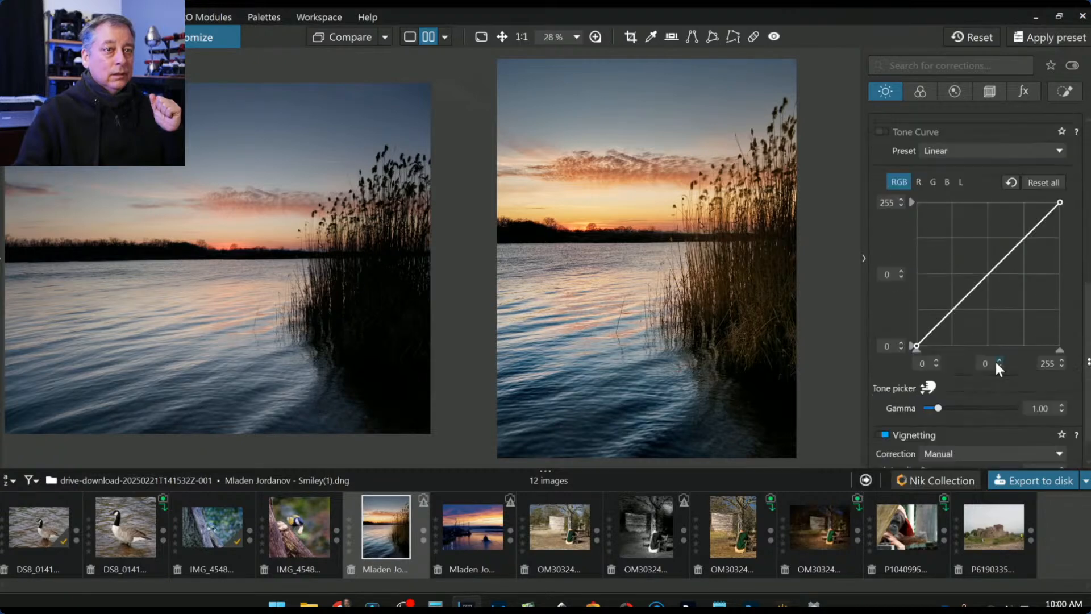
pyautogui.click(917, 86)
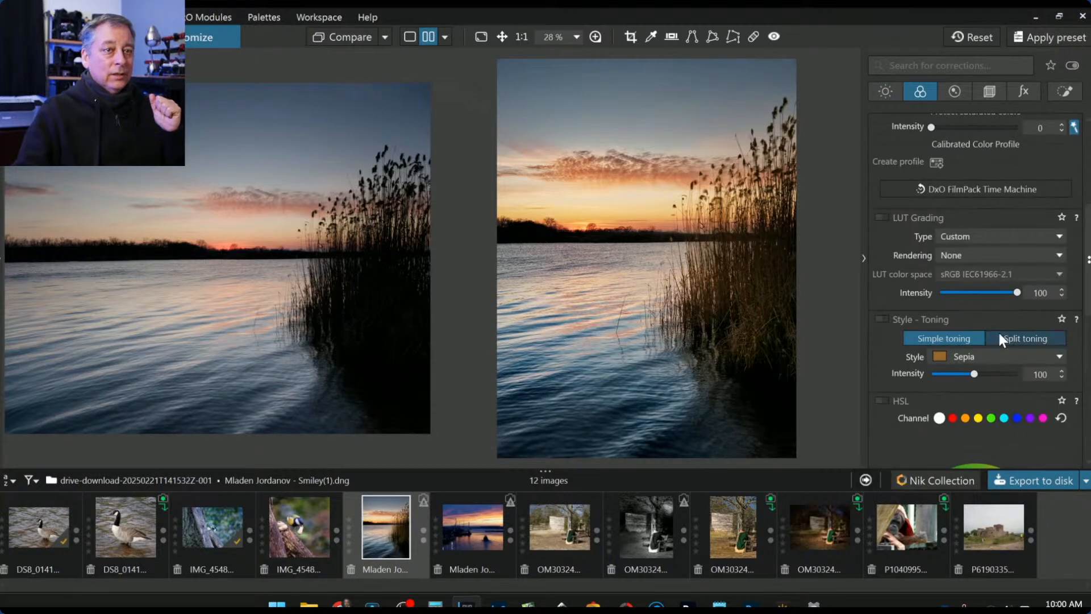
pyautogui.scroll(-1, 998, 331)
pyautogui.scroll(-3, 998, 331)
pyautogui.scroll(3, 997, 331)
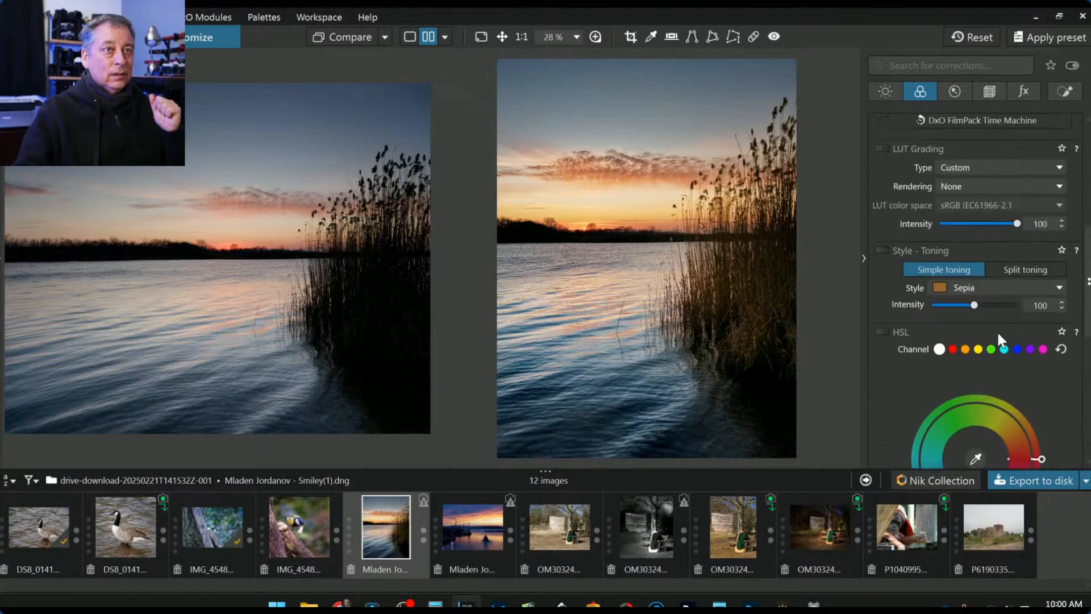
pyautogui.scroll(-4, 997, 330)
# - Hide the corrections palette and open the harbour sunset photo from the filmstrip
pyautogui.scroll(8, 996, 330)
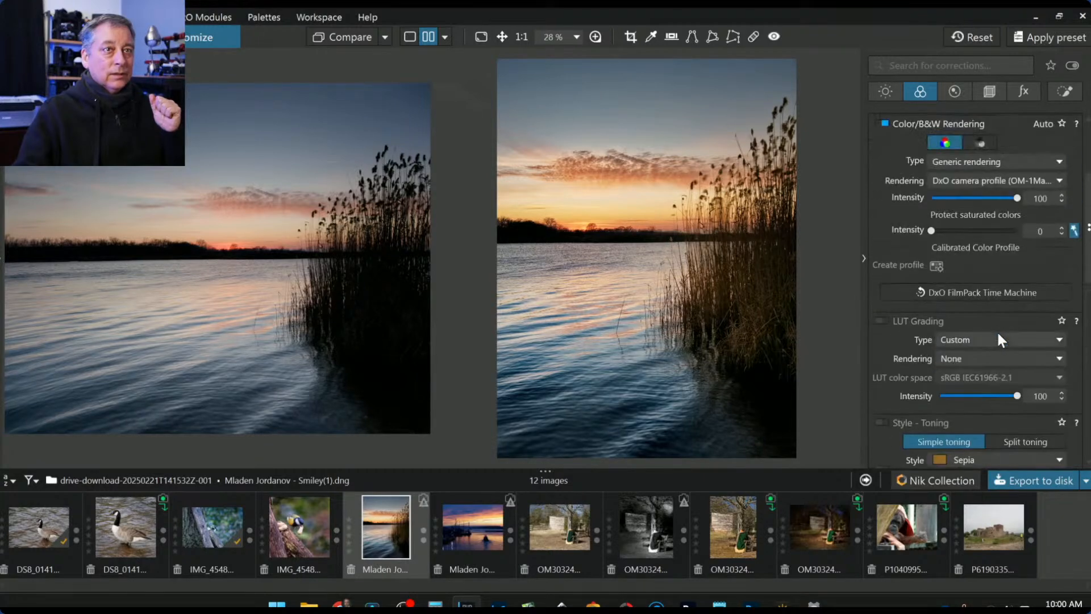
pyautogui.scroll(1, 996, 330)
pyautogui.scroll(10, 977, 237)
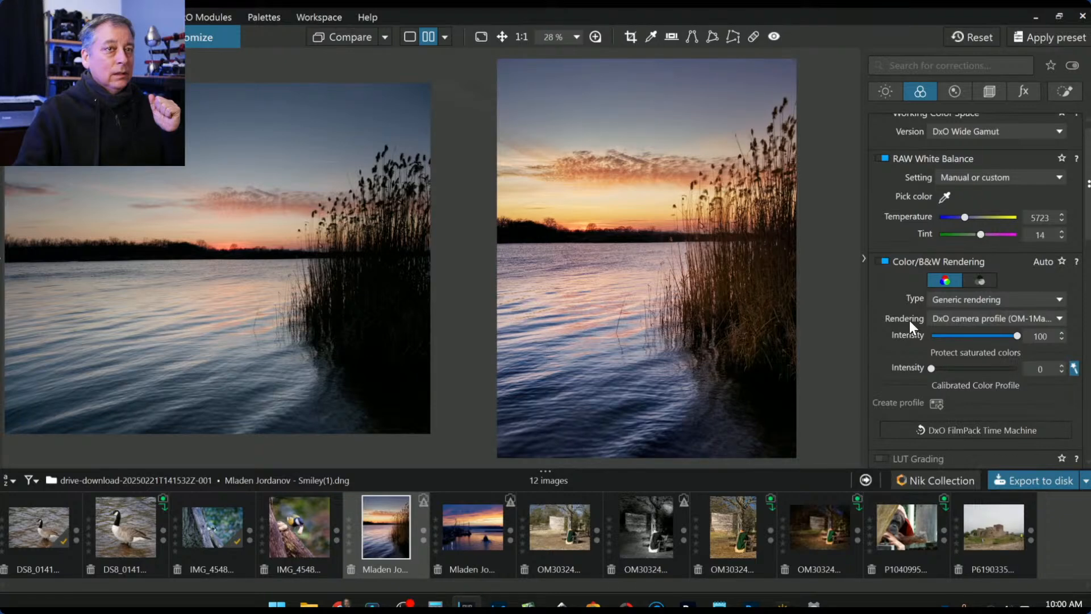
pyautogui.click(866, 256)
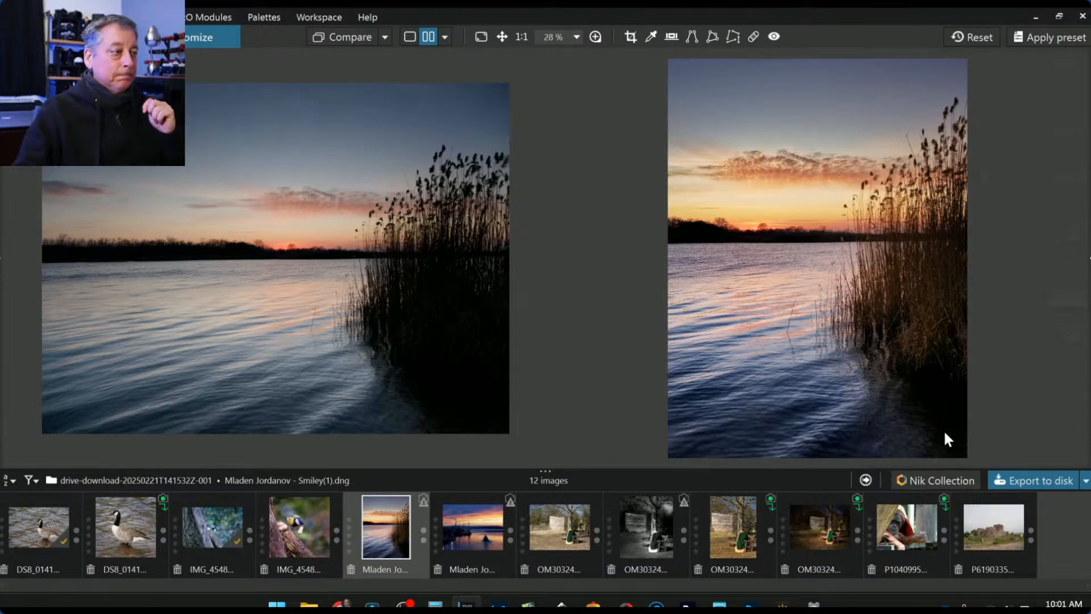
pyautogui.click(475, 527)
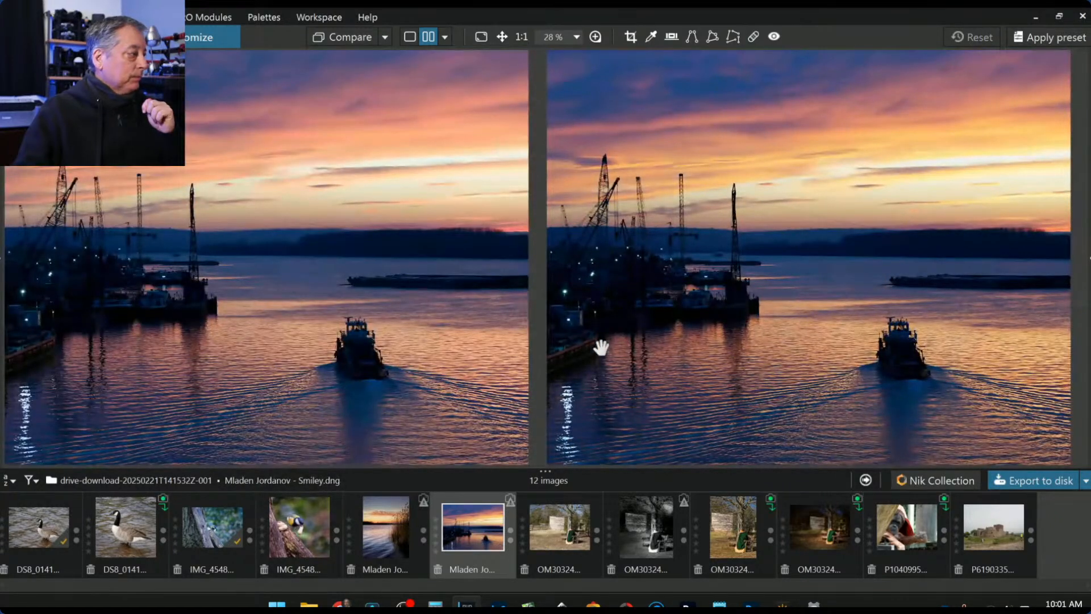
# - Show only the edited harbour photo with side panels restored, and browse the General purpose presets
pyautogui.click(410, 37)
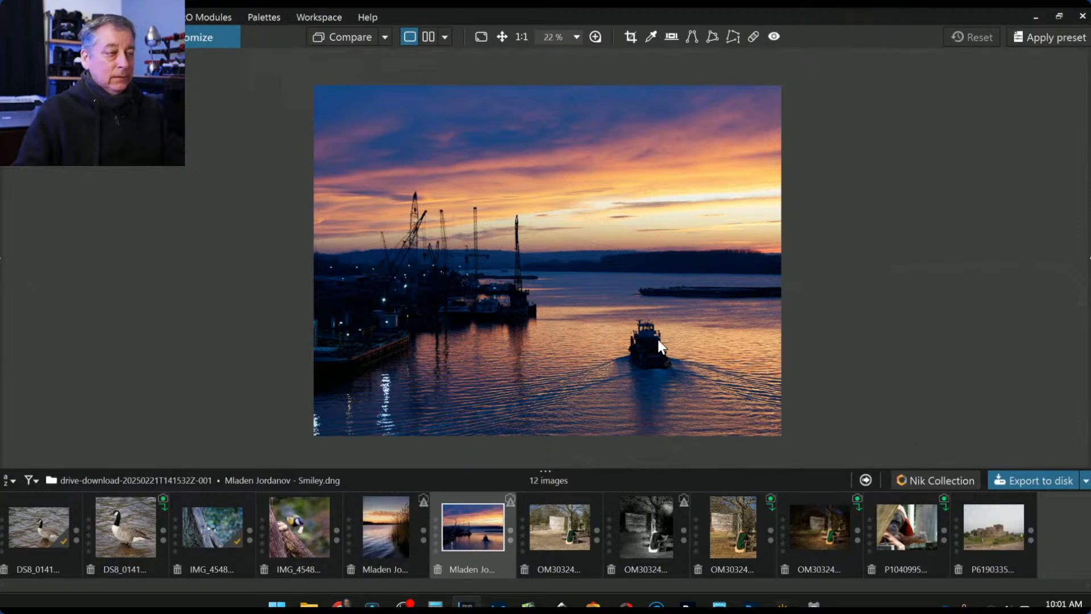
pyautogui.press('Tab')
pyautogui.click(1033, 40)
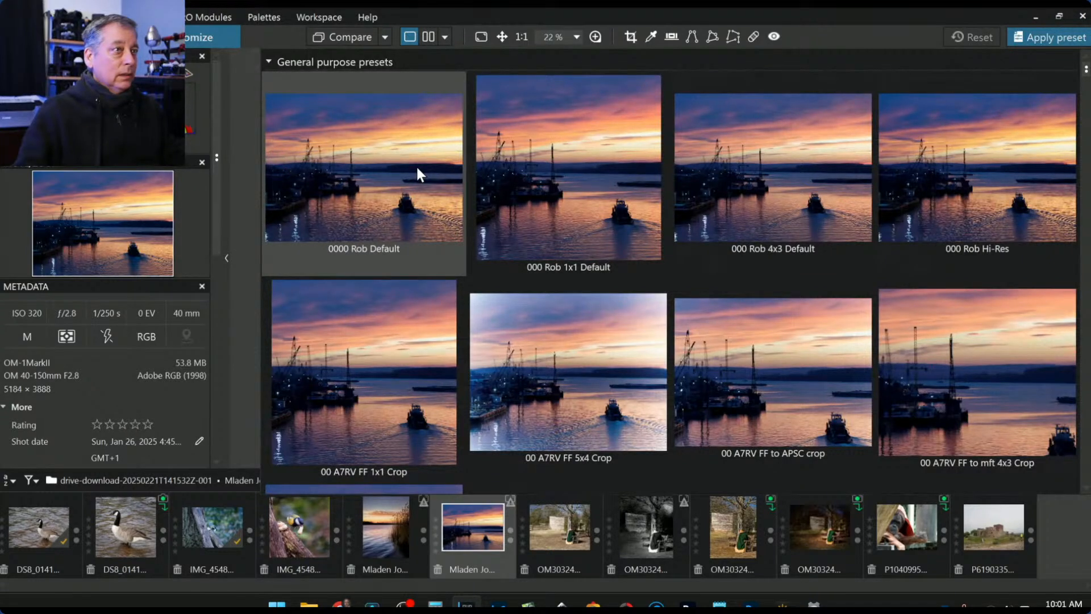
# - Apply the 000 Rob 1x1 Default preset and set the crop aspect ratio to 16 × 9
pyautogui.doubleClick(508, 179)
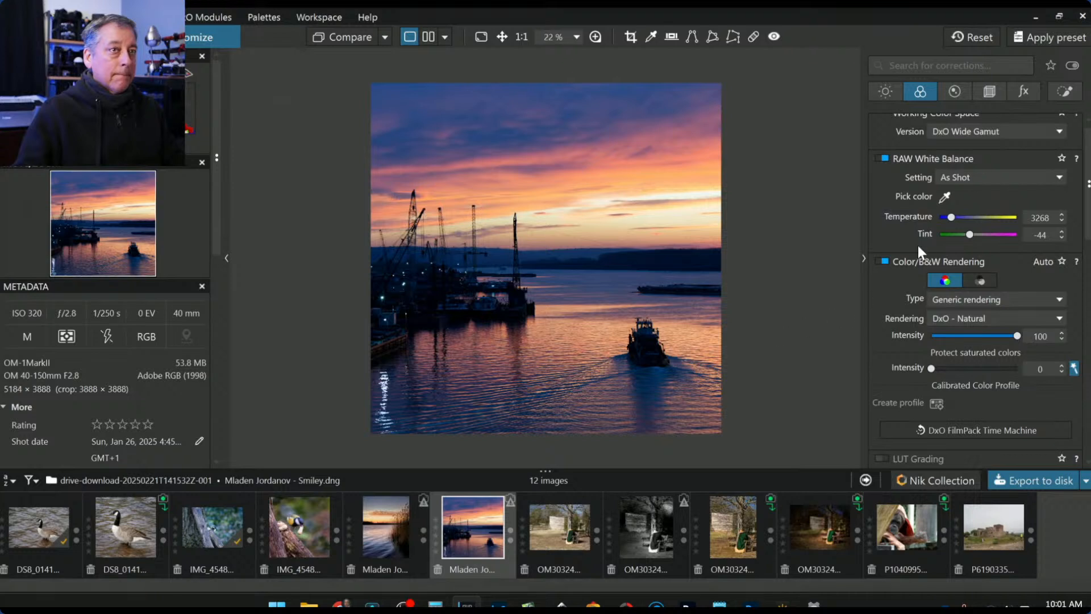
pyautogui.click(995, 91)
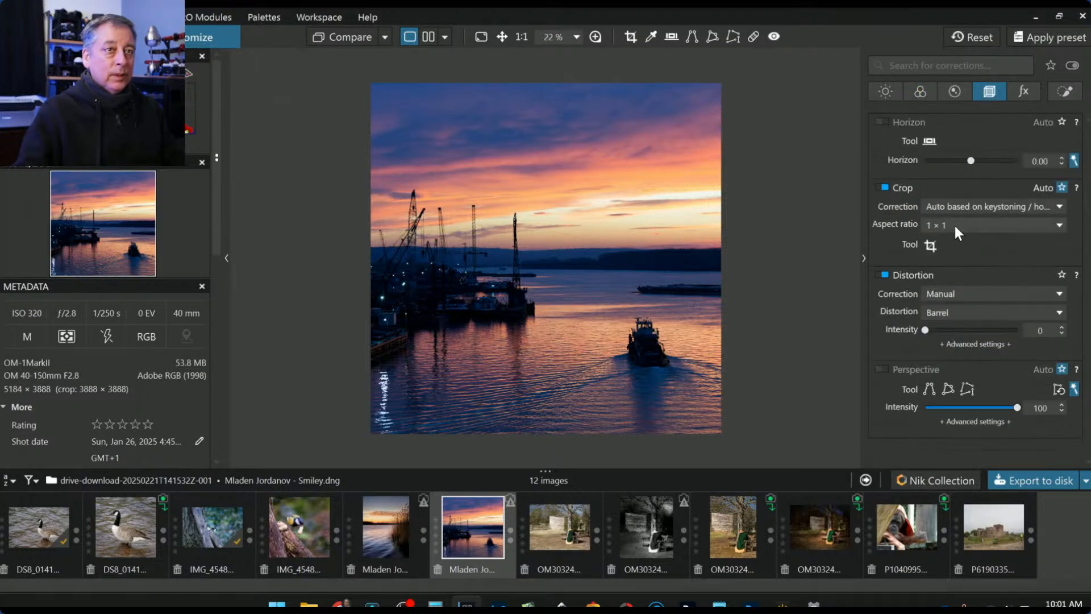
pyautogui.click(954, 227)
pyautogui.click(947, 379)
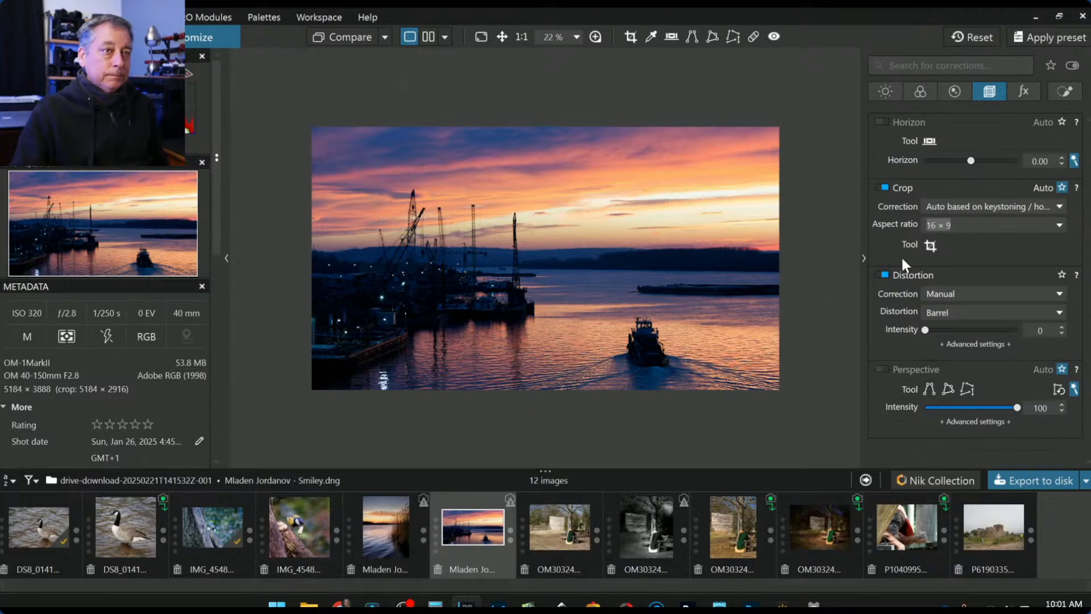
# - Reposition the 16 × 9 crop frame slightly lower on the harbour and confirm it
pyautogui.click(929, 245)
pyautogui.moveTo(663, 261); pyautogui.dragTo(664, 273)
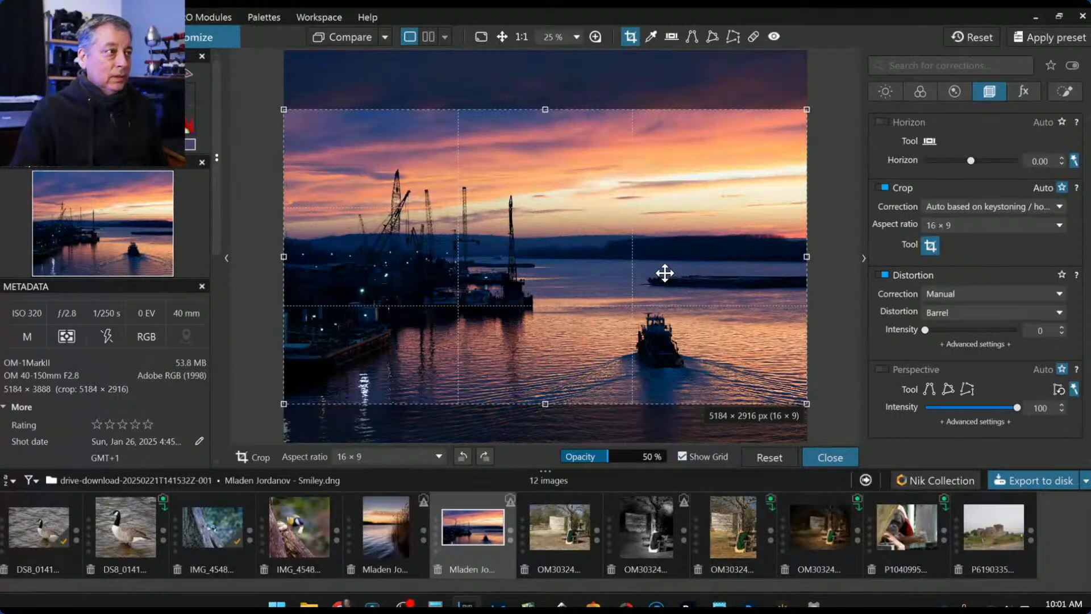
pyautogui.moveTo(664, 273)
pyautogui.mouseDown()
pyautogui.moveTo(672, 224)
pyautogui.moveTo(672, 281)
pyautogui.mouseUp()
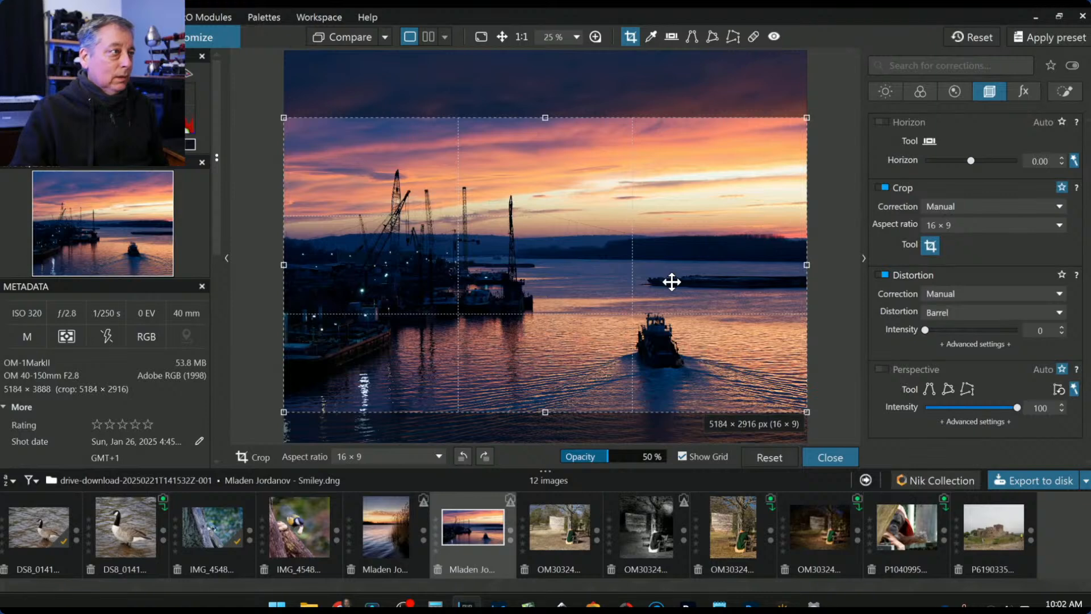
pyautogui.press('Return')
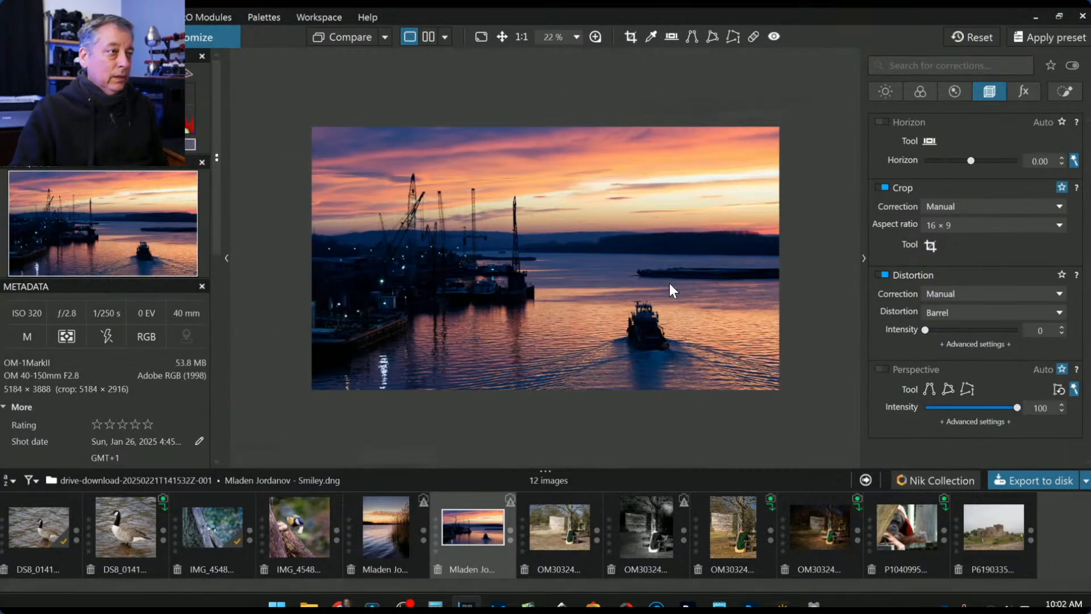
# - Raise exposure to 3.12, inspect the dark barges and cranes up close, then reset exposure
pyautogui.click(900, 98)
pyautogui.moveTo(973, 143); pyautogui.dragTo(1007, 147)
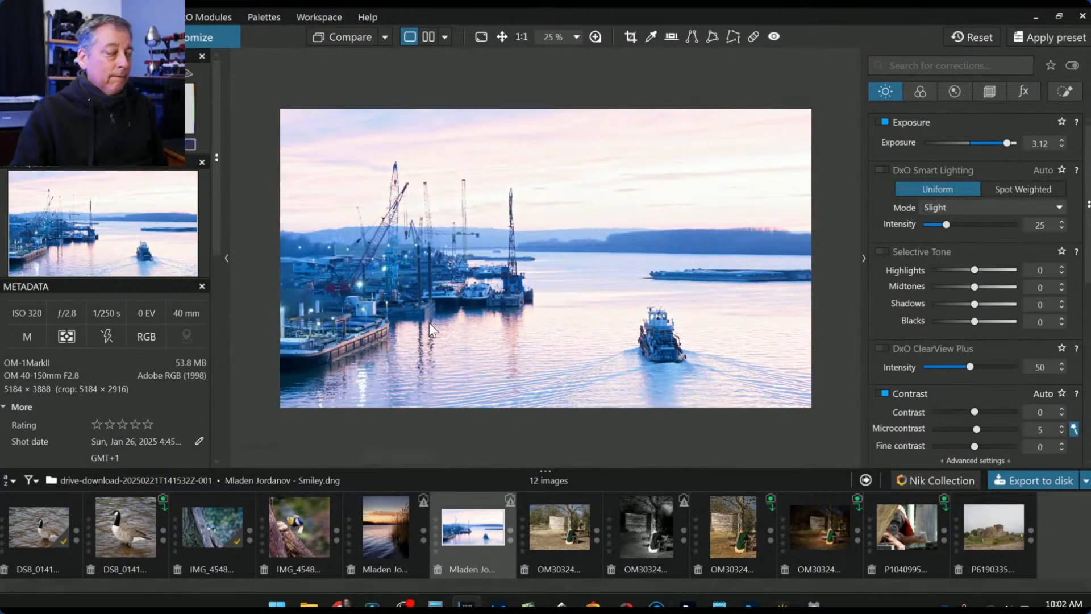
pyautogui.scroll(2, 376, 321)
pyautogui.scroll(3, 377, 321)
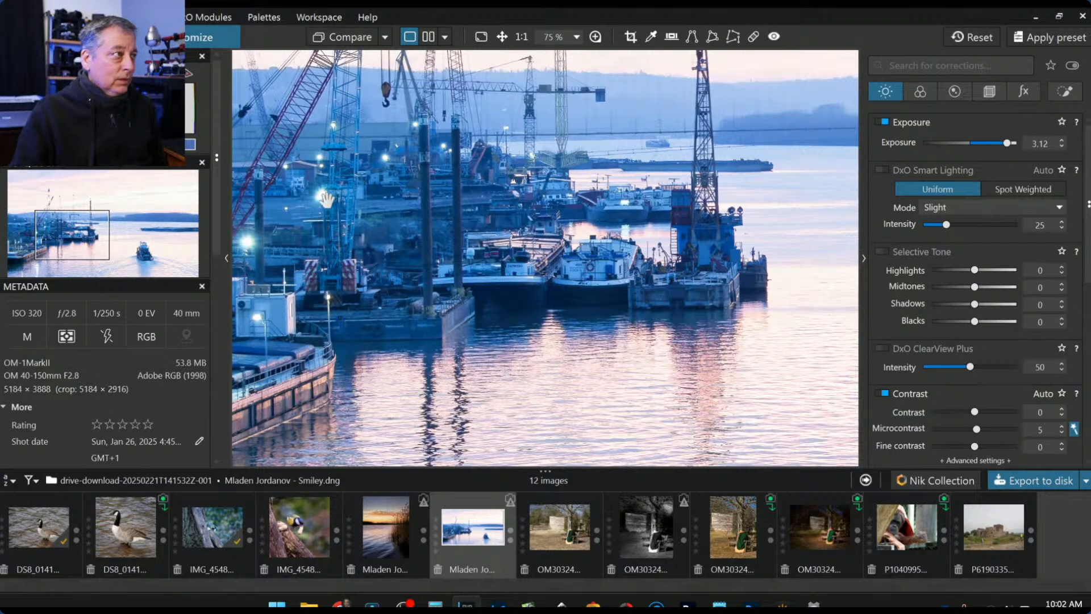
pyautogui.moveTo(270, 237); pyautogui.dragTo(441, 231)
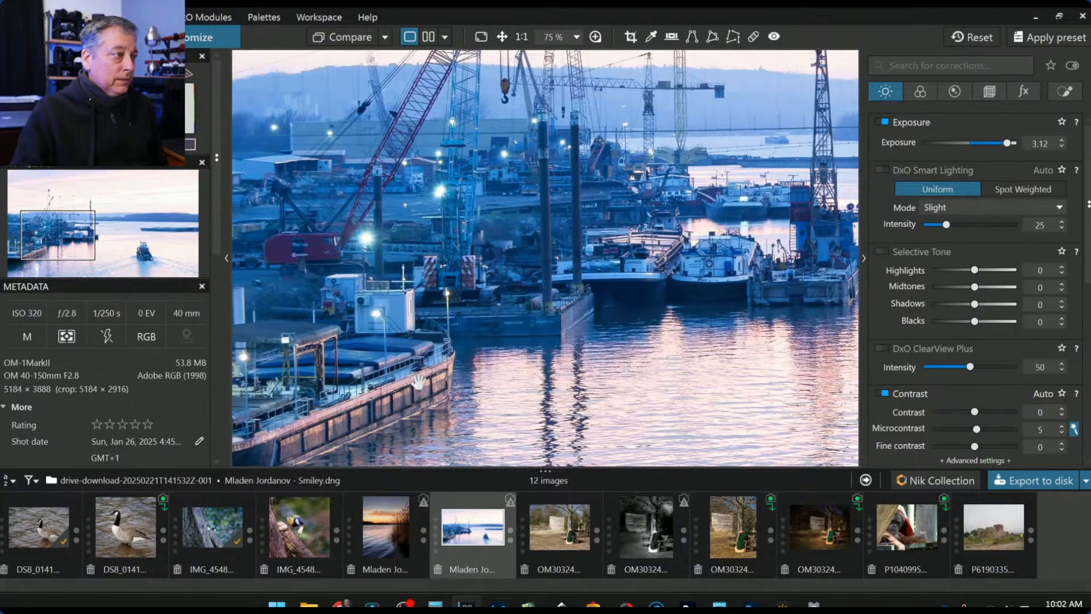
pyautogui.moveTo(414, 382); pyautogui.dragTo(638, 299)
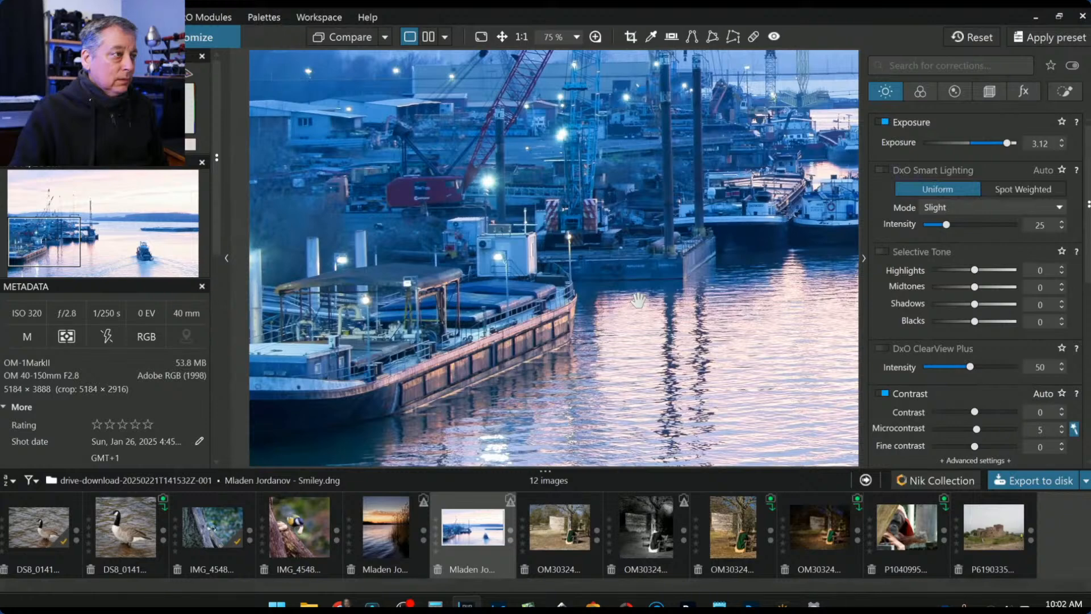
pyautogui.scroll(-4, 637, 300)
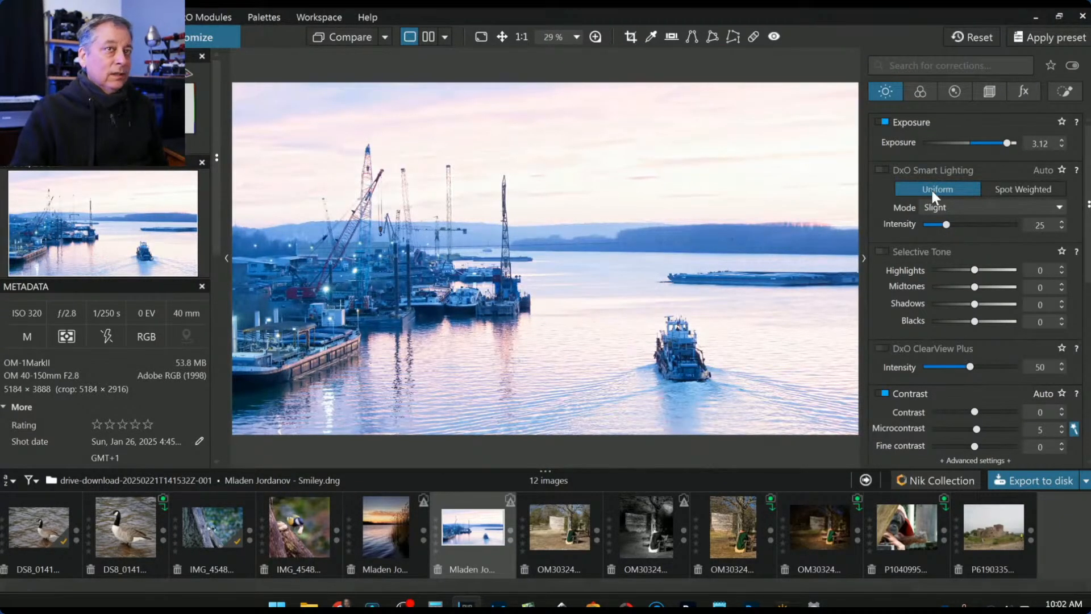
pyautogui.doubleClick(1008, 144)
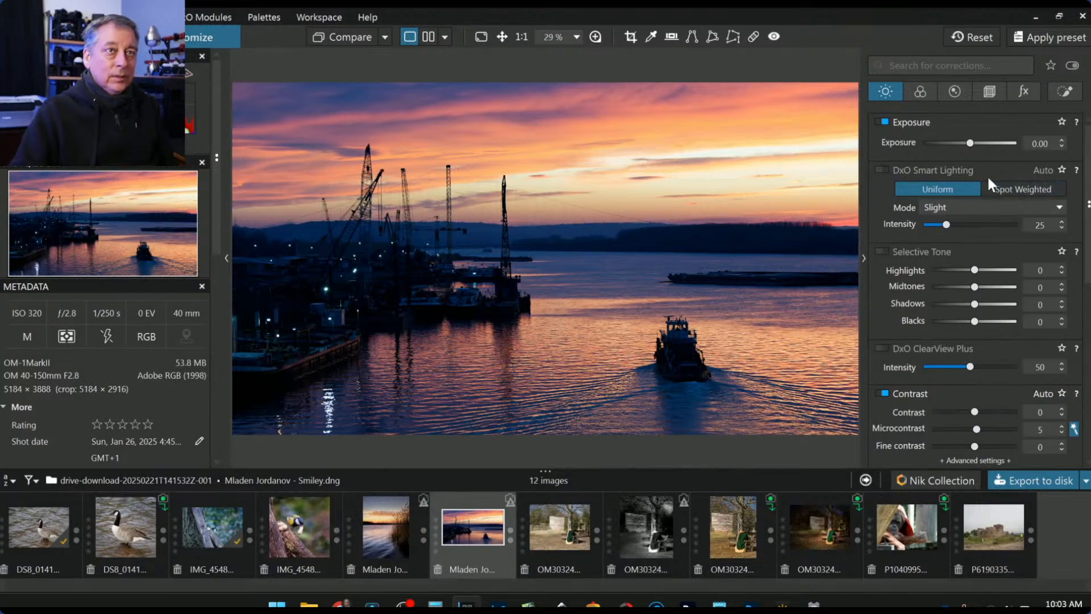
# - Retest an exposure boost, reset it to 0.00, and choose the Control Point tool in Local Adjustments
pyautogui.click(1008, 144)
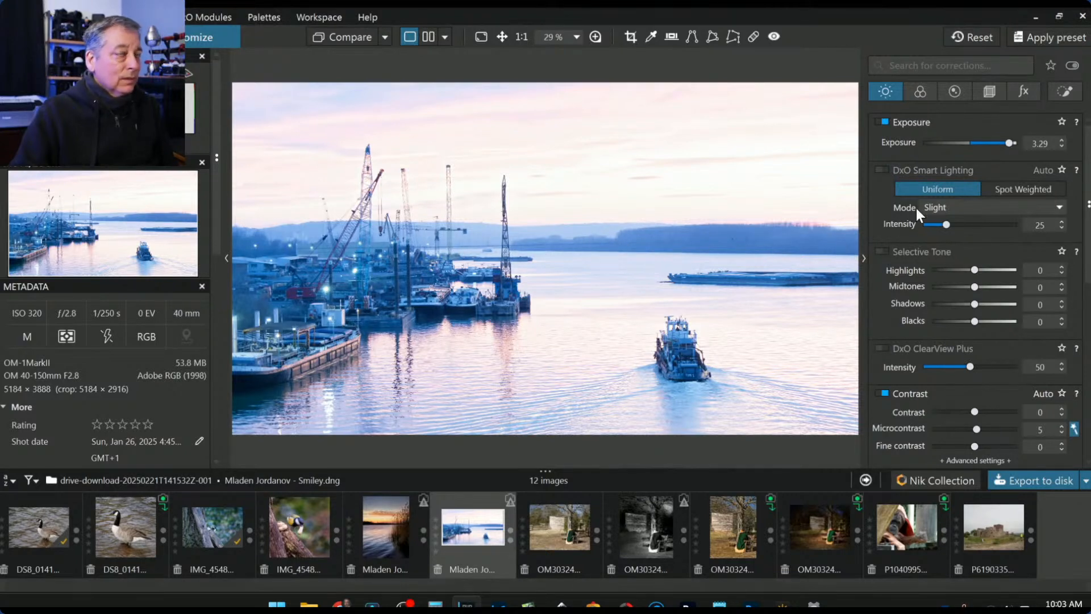
pyautogui.doubleClick(1012, 144)
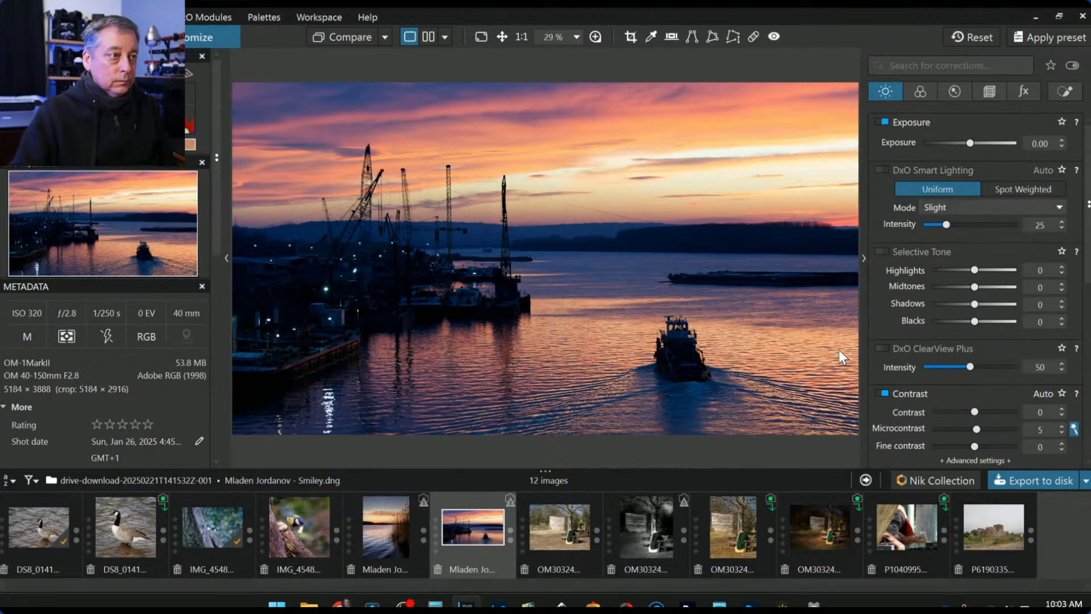
pyautogui.click(1051, 90)
pyautogui.click(919, 143)
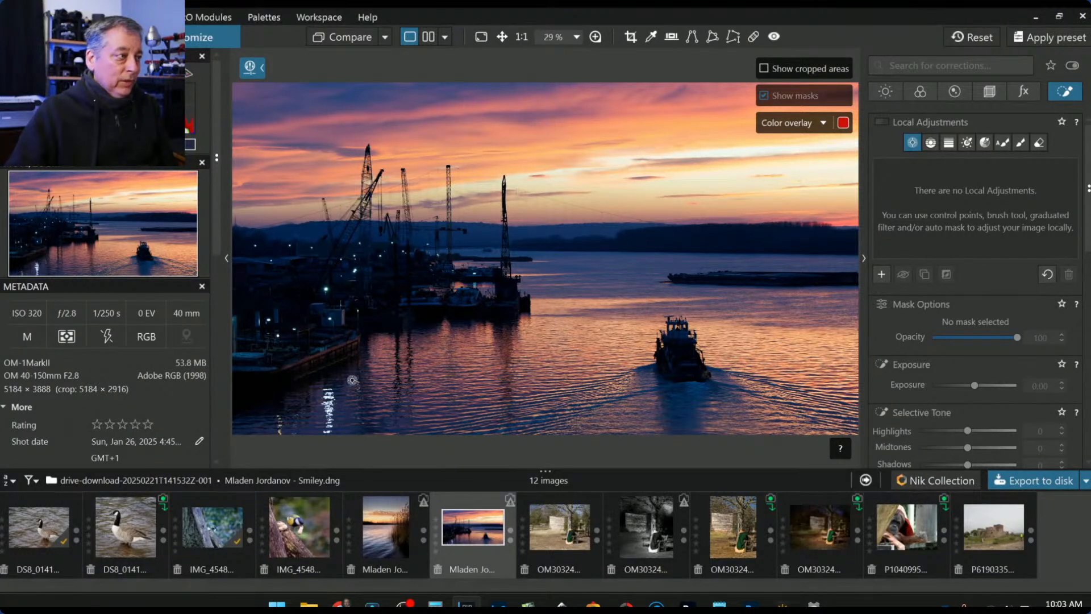
# - Place and delete a trial control point on the water, then select the local Brush tool
pyautogui.click(328, 367)
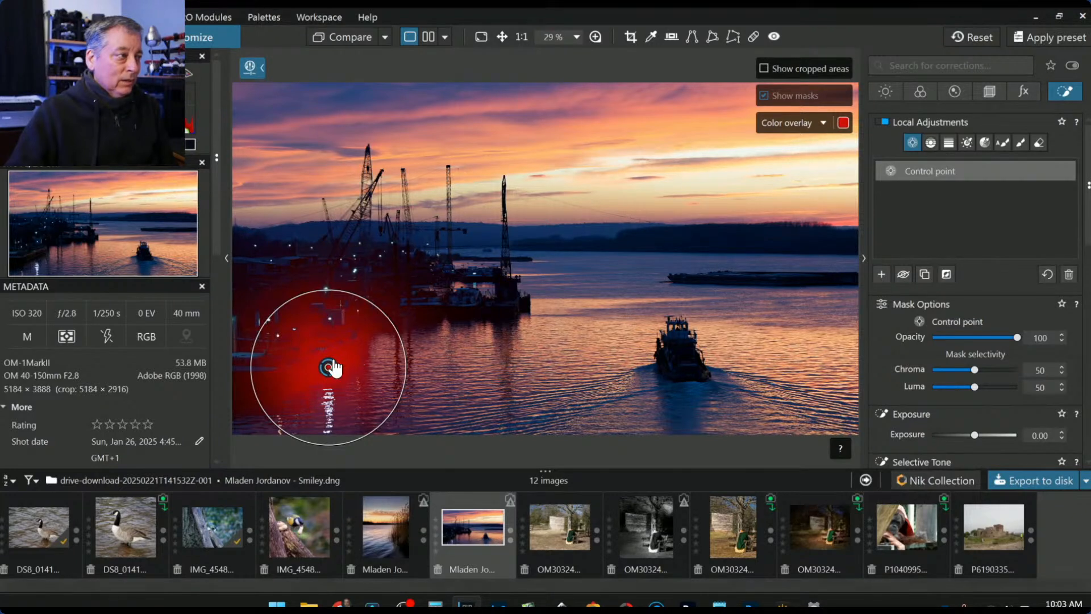
pyautogui.press('Delete')
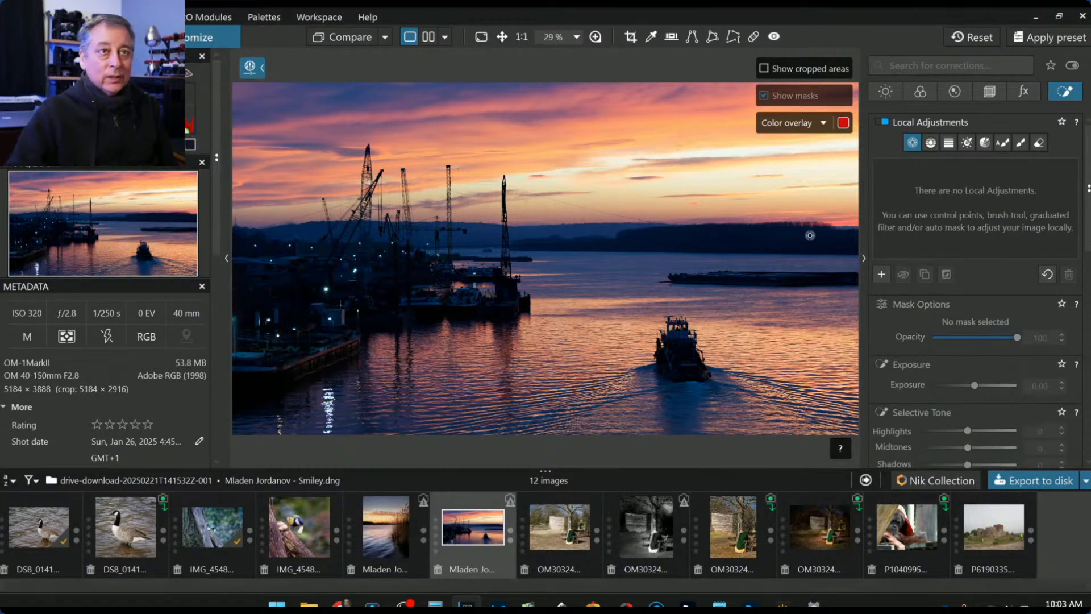
pyautogui.click(1021, 144)
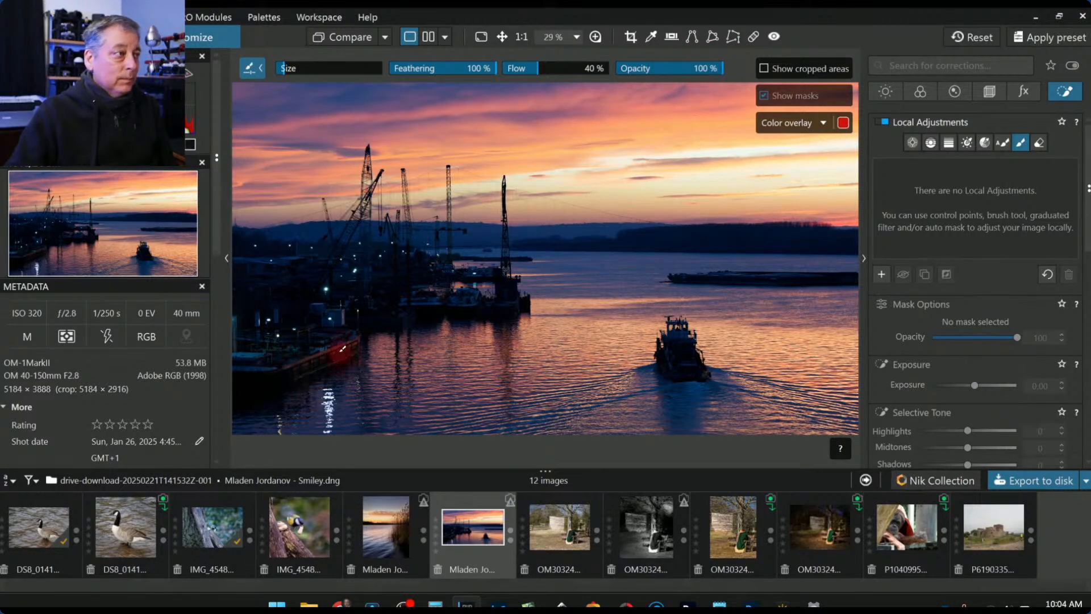
# - Paint a brush mask over the lower-left boats and set its local exposure to 1.80
pyautogui.moveTo(295, 372); pyautogui.dragTo(361, 341)
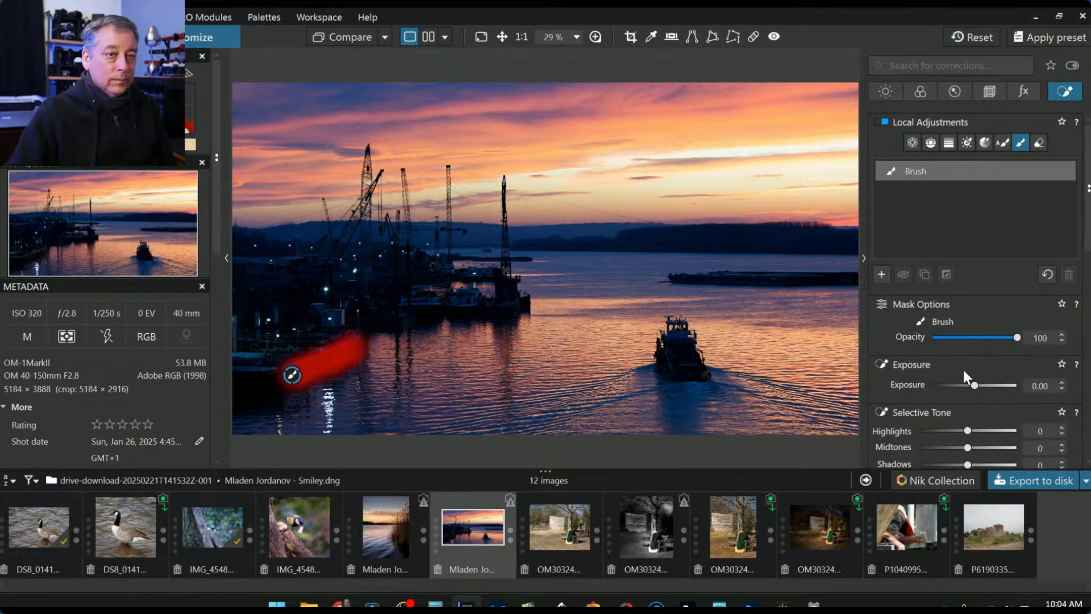
pyautogui.scroll(-2, 977, 407)
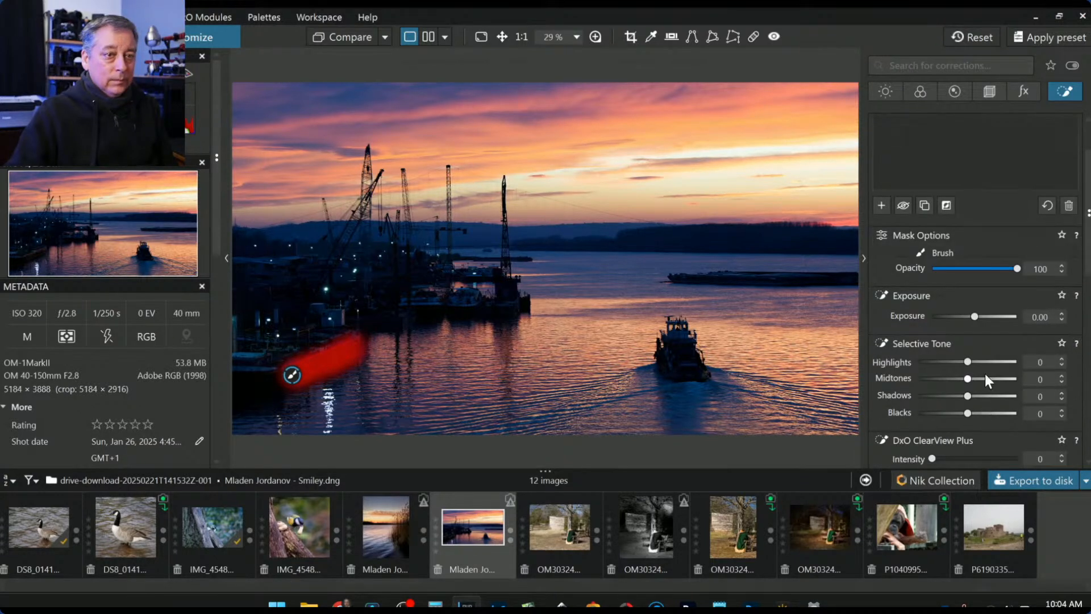
pyautogui.scroll(13, 978, 317)
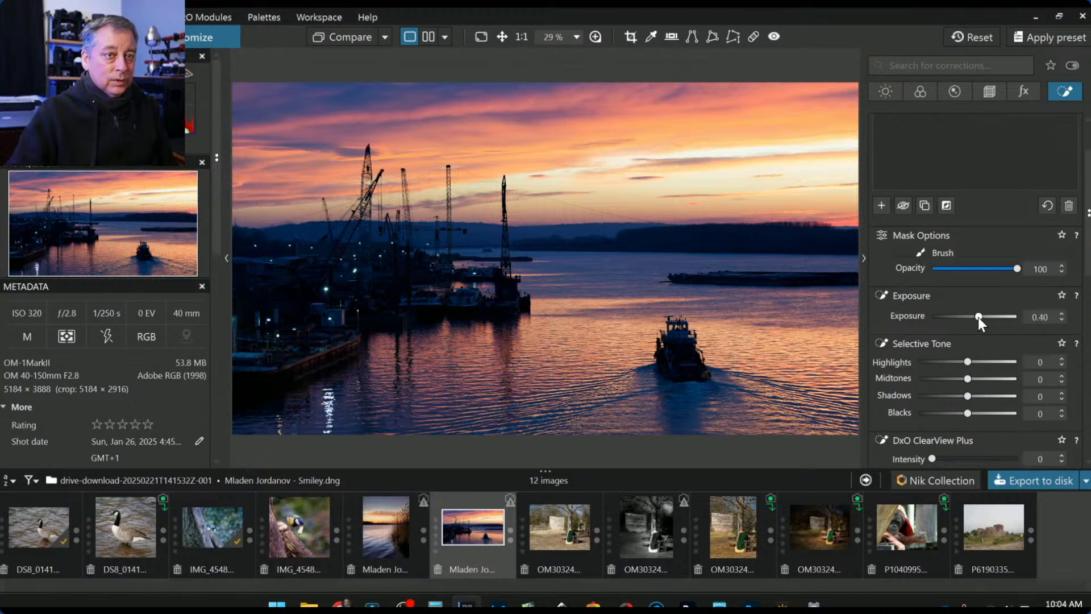
pyautogui.scroll(9, 977, 317)
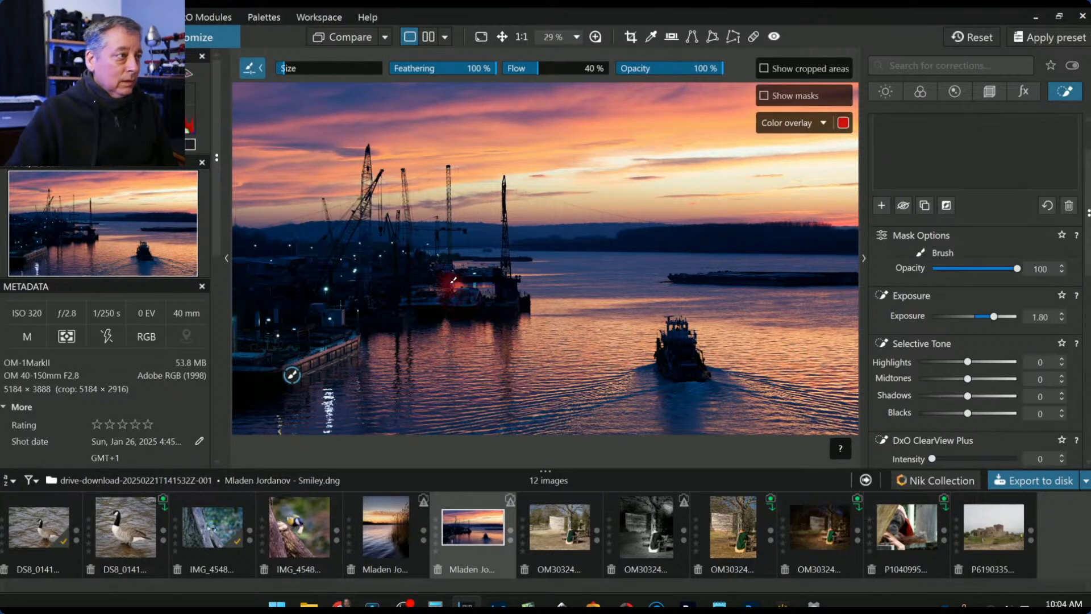
pyautogui.scroll(3, 472, 309)
pyautogui.scroll(1, 486, 310)
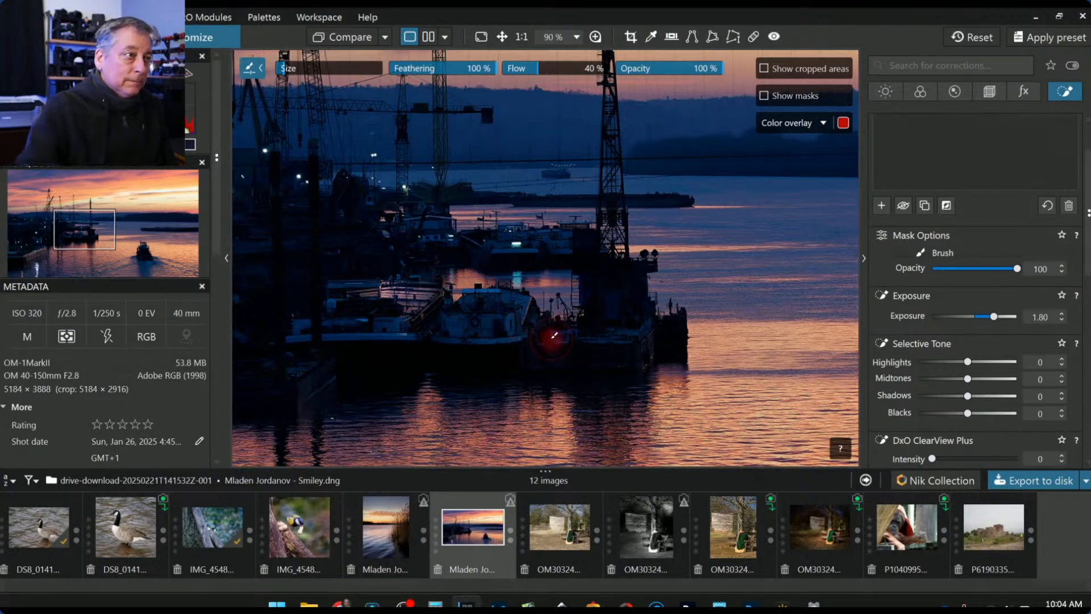
# - Brush the 1.80 exposure mask over the docked ship's bow edge and the background cabin
pyautogui.scroll(3, 541, 316)
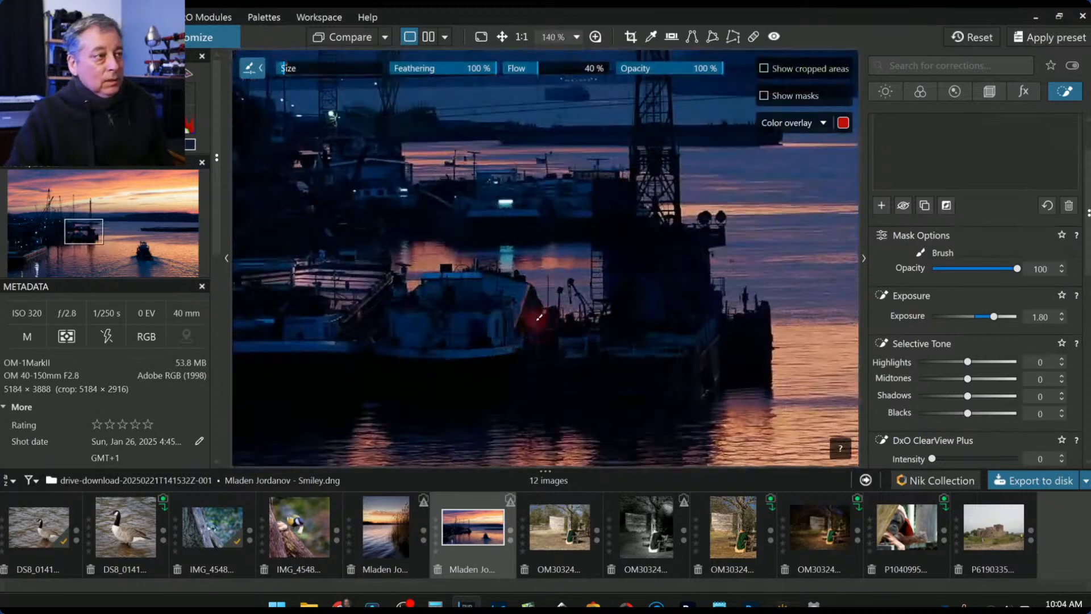
pyautogui.scroll(1, 538, 315)
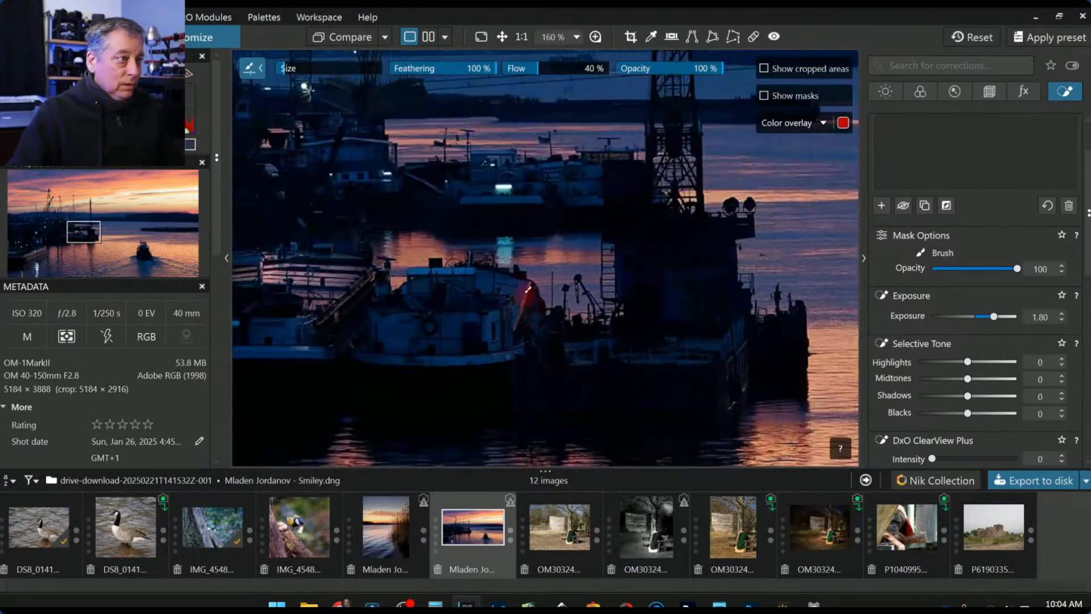
pyautogui.scroll(2, 527, 290)
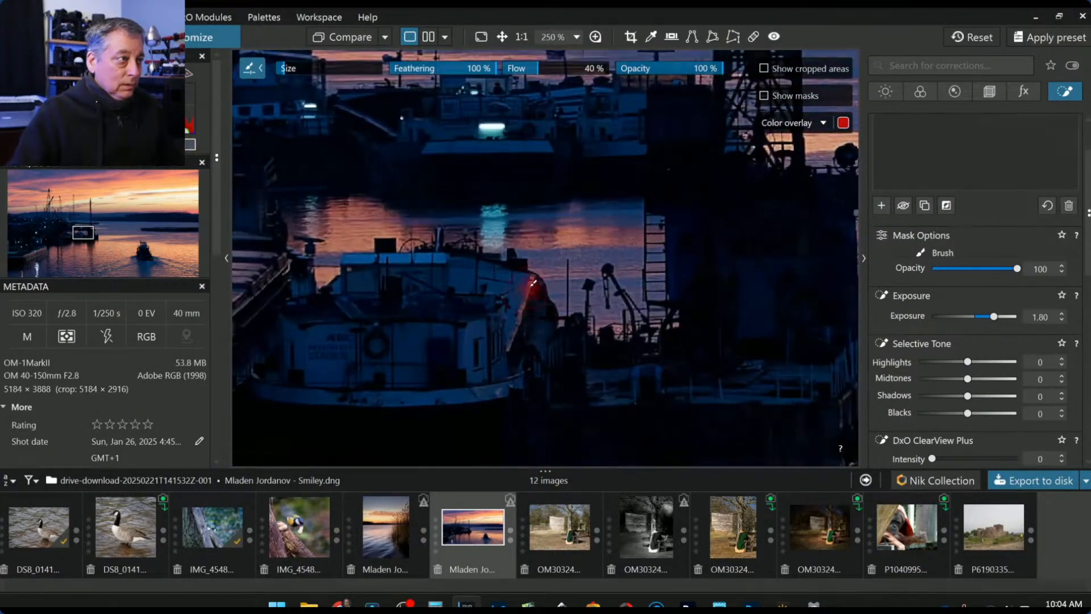
pyautogui.moveTo(534, 280); pyautogui.dragTo(511, 350)
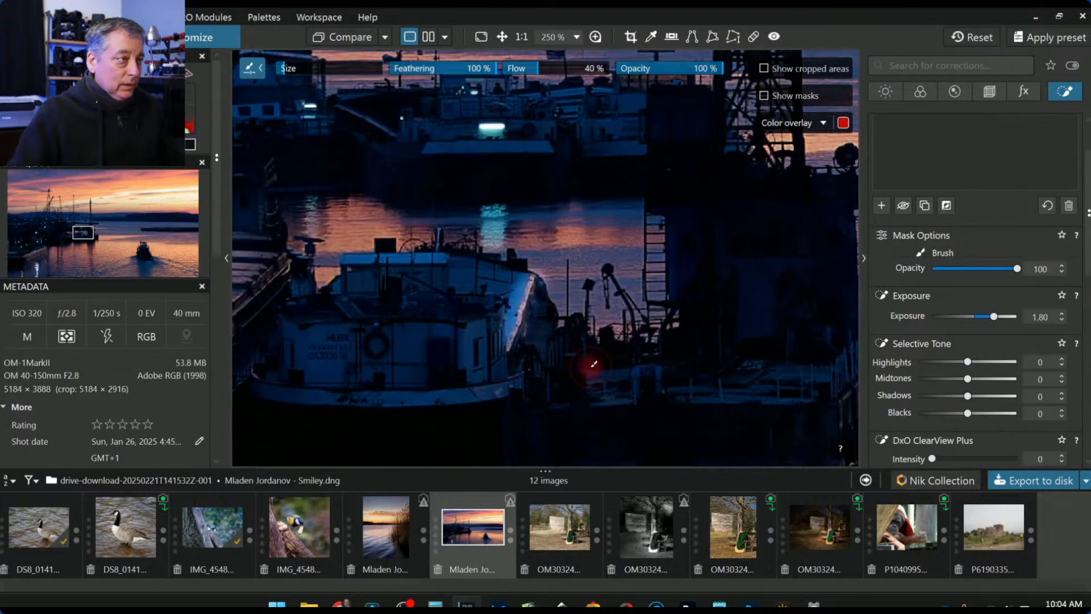
pyautogui.scroll(-1, 549, 319)
pyautogui.scroll(2, 549, 319)
pyautogui.scroll(1, 548, 318)
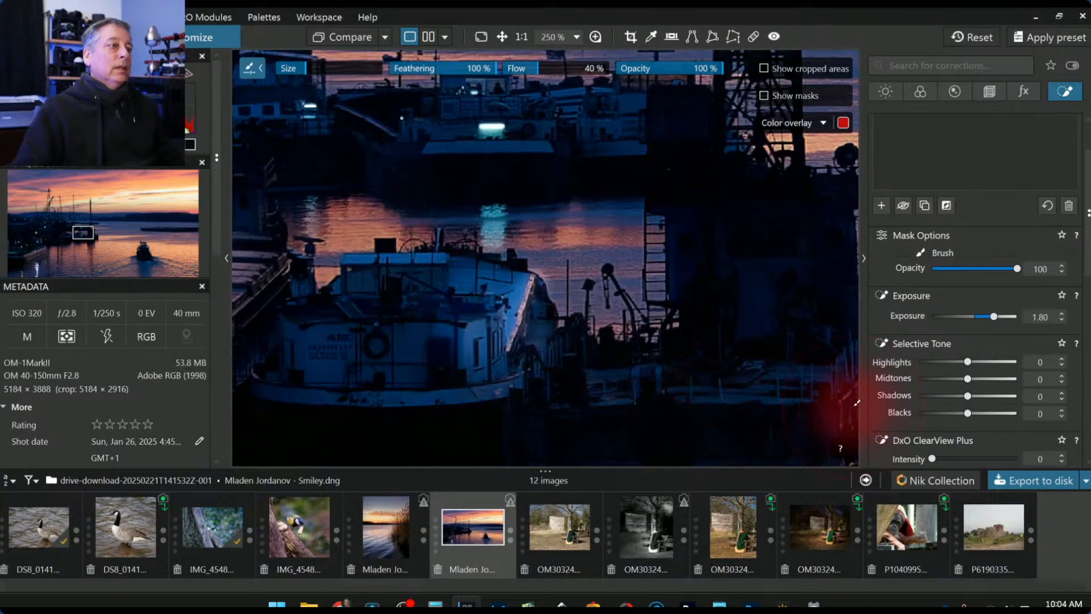
pyautogui.scroll(-3, 701, 364)
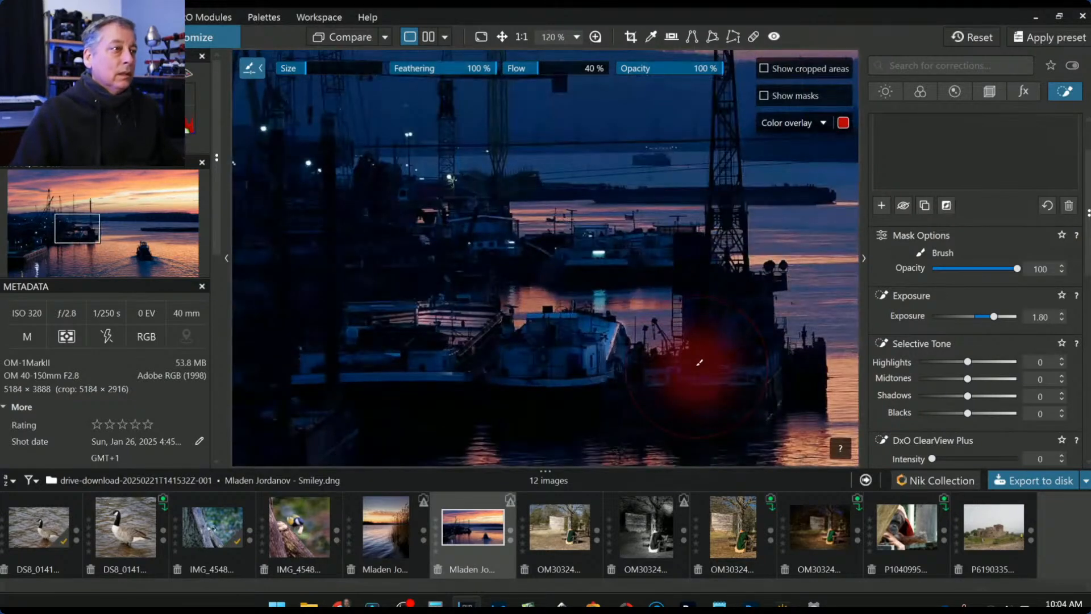
pyautogui.scroll(2, 707, 275)
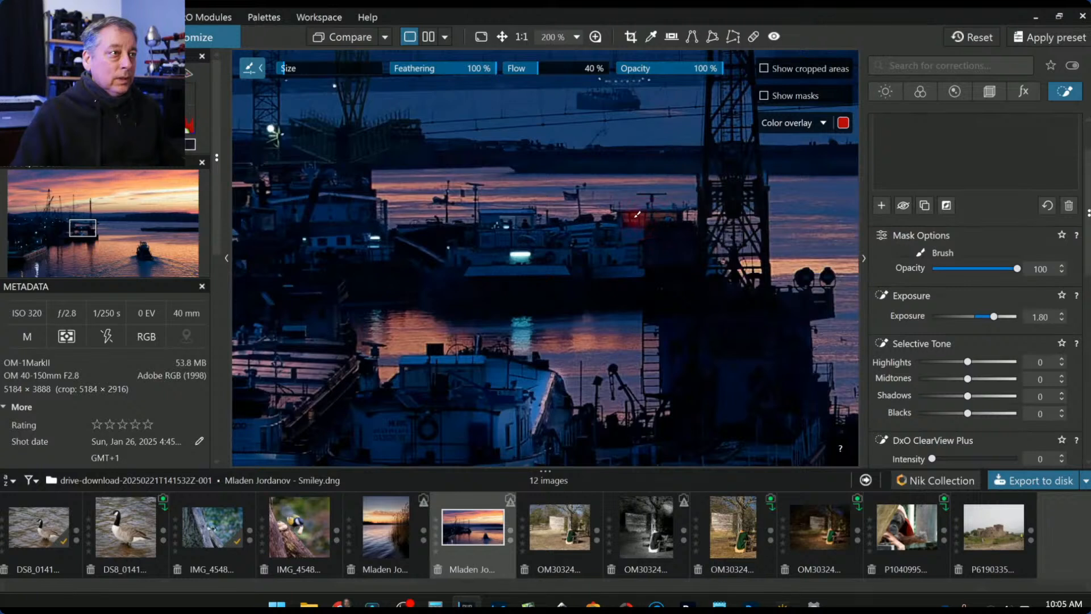
pyautogui.moveTo(632, 214); pyautogui.dragTo(675, 217)
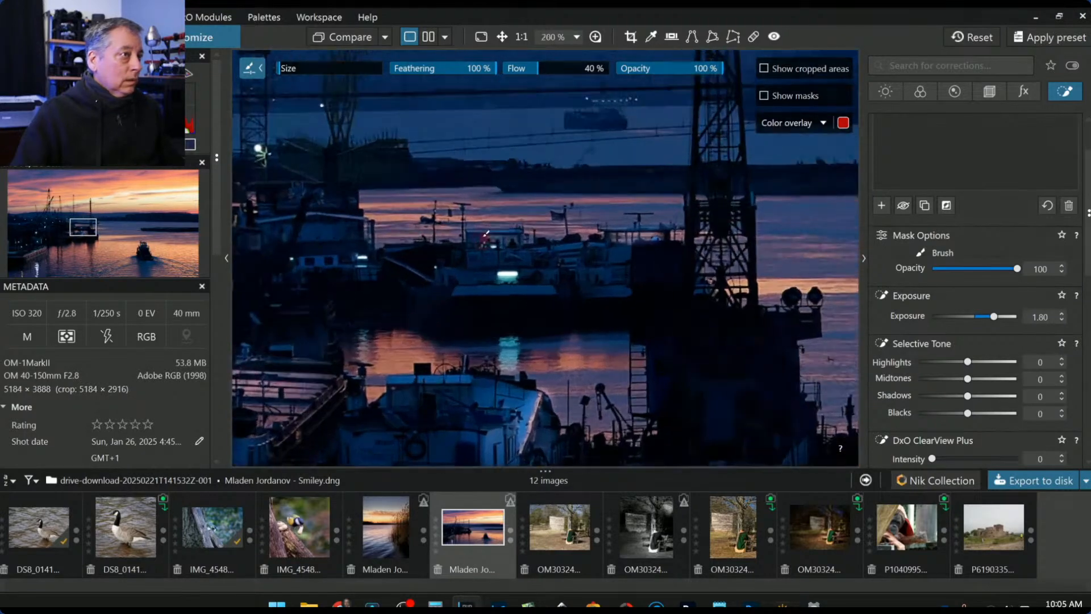
pyautogui.scroll(1, 486, 233)
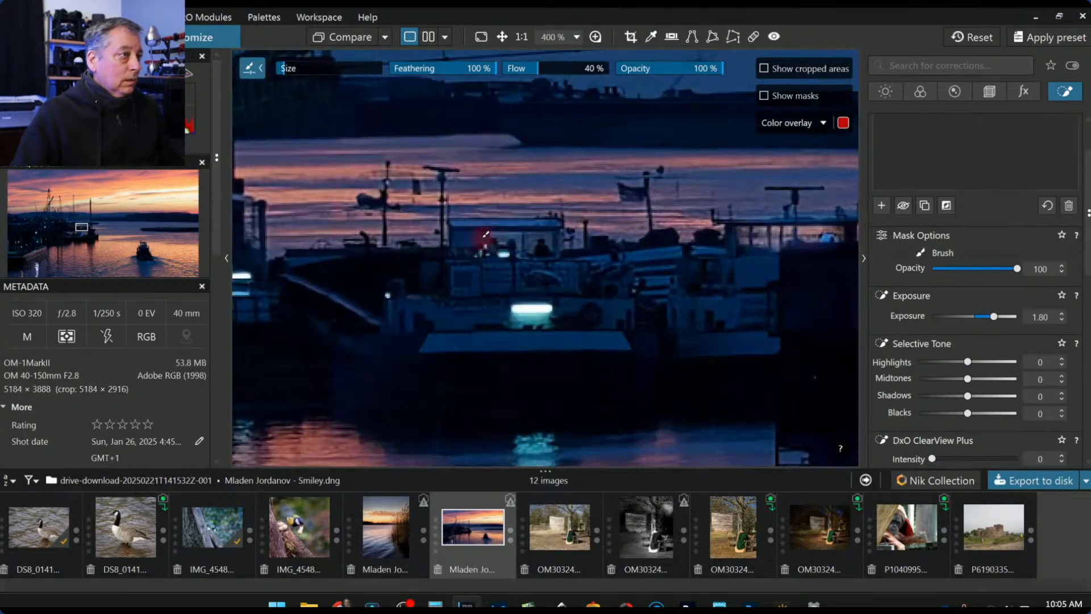
# - Lower brush flow to 22% then 15% and add more brightening across the boat cabins
pyautogui.click(516, 68)
pyautogui.moveTo(495, 254)
pyautogui.mouseDown()
pyautogui.moveTo(474, 232)
pyautogui.moveTo(545, 235)
pyautogui.mouseUp()
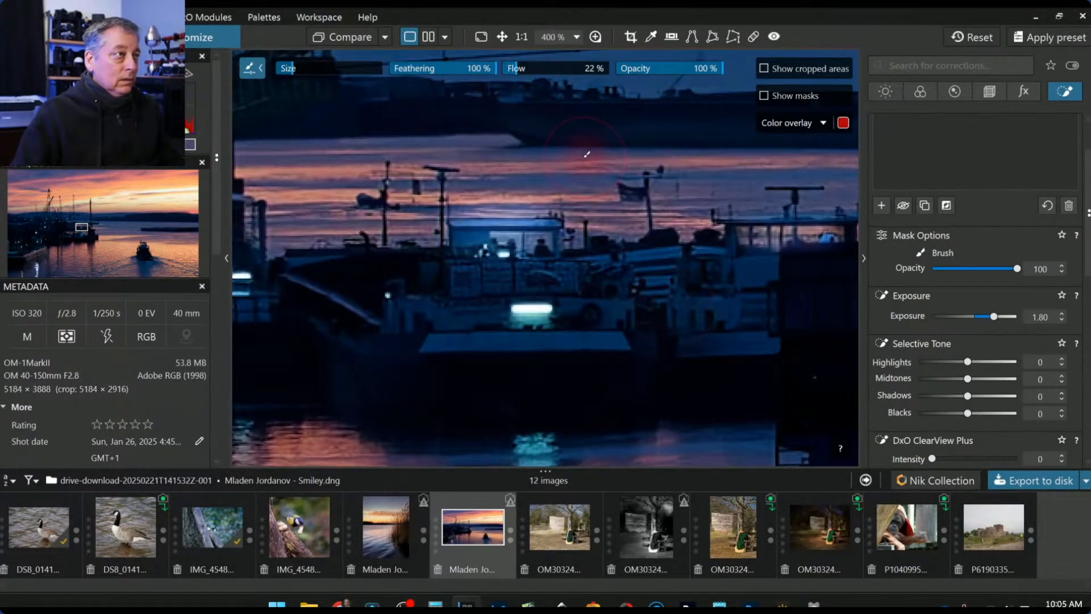
pyautogui.click(512, 69)
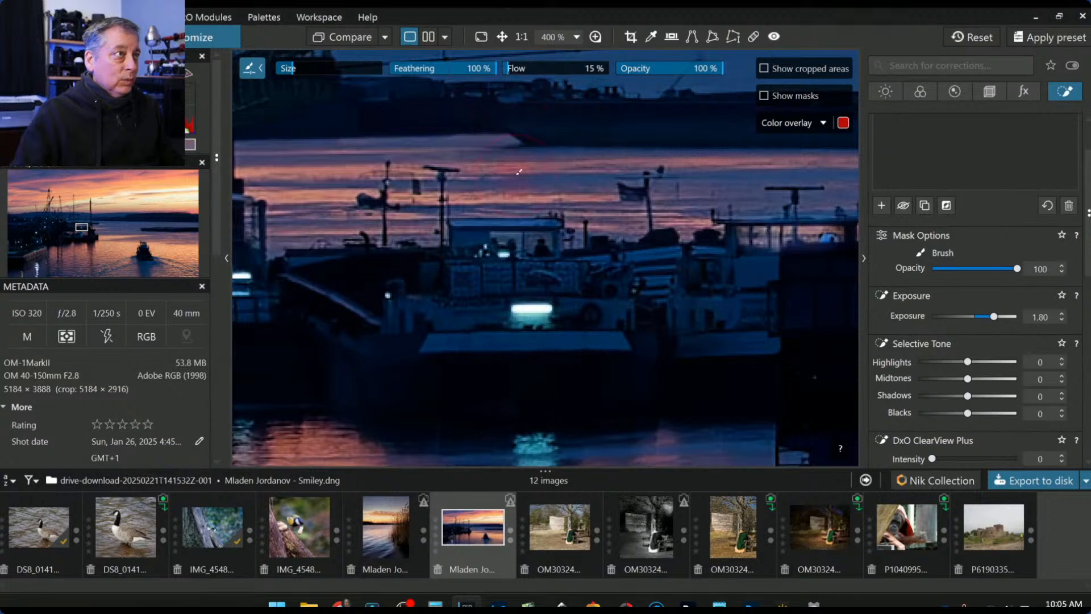
pyautogui.moveTo(481, 227); pyautogui.dragTo(590, 225)
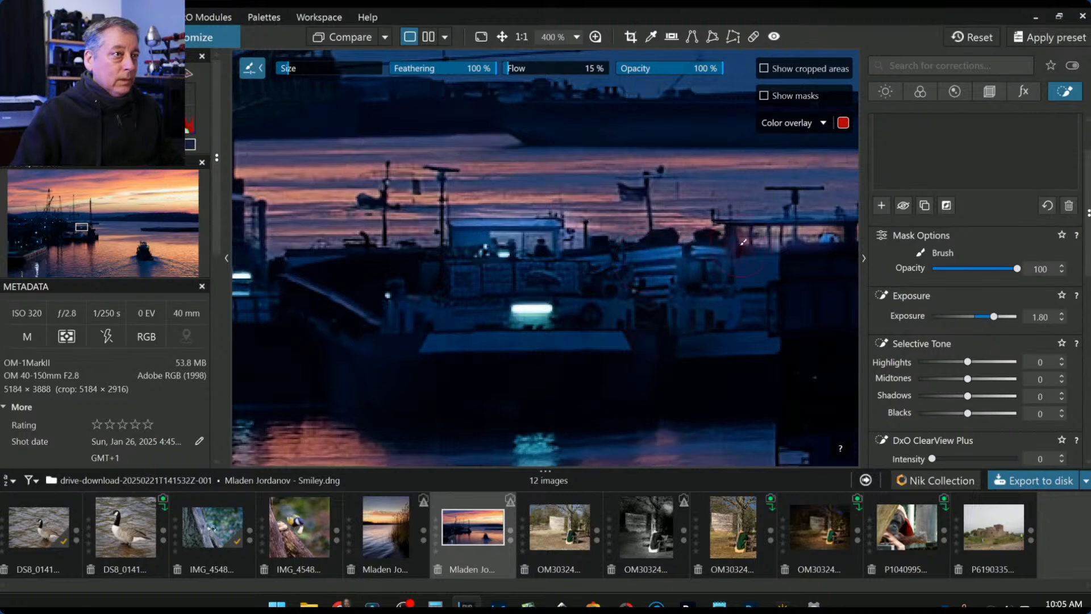
pyautogui.scroll(-2, 489, 395)
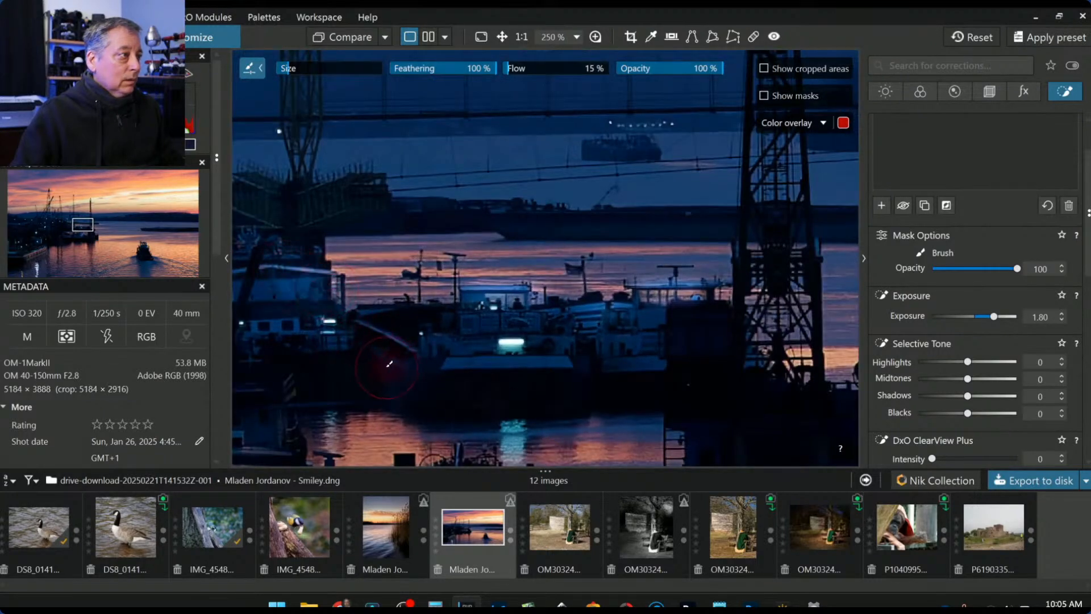
pyautogui.scroll(-3, 363, 361)
pyautogui.scroll(-3, 595, 398)
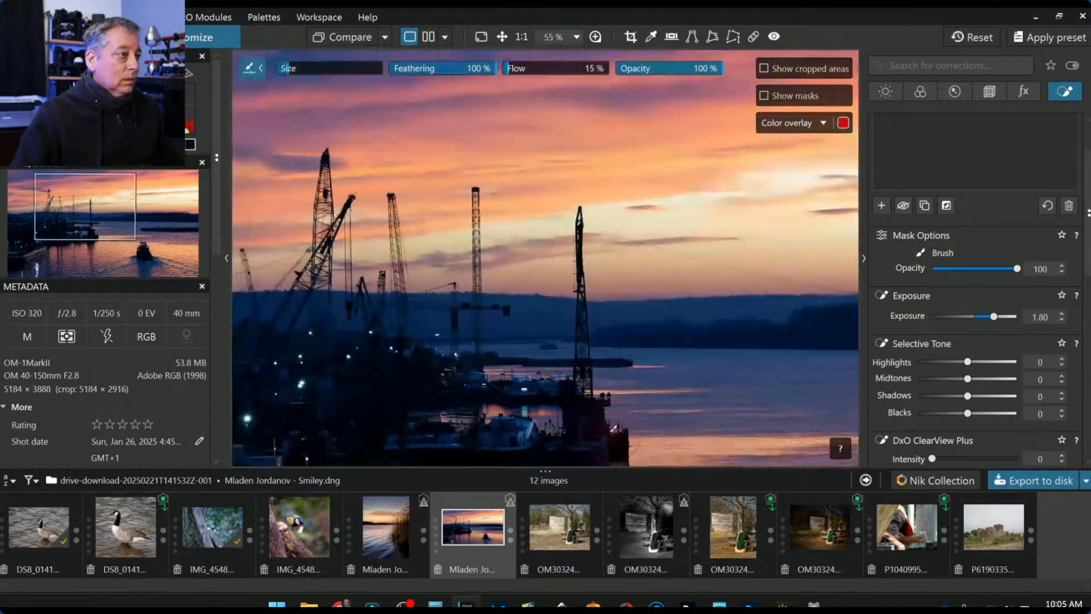
# - Extend the exposure mask over the left barge, harbour building, dark docks and crane base
pyautogui.scroll(-1, 605, 446)
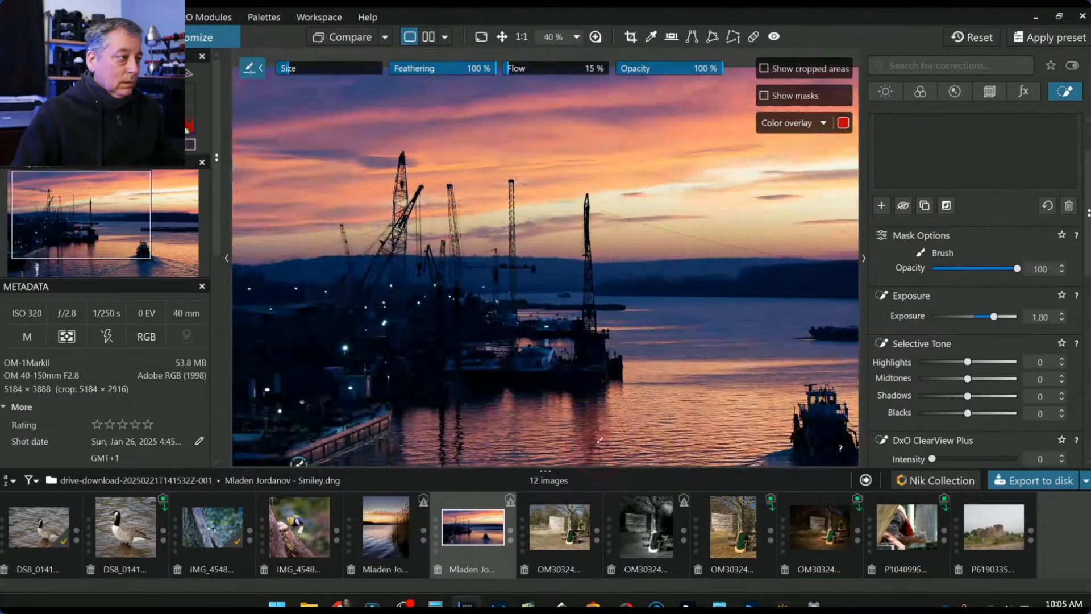
pyautogui.moveTo(480, 368); pyautogui.dragTo(505, 366)
pyautogui.click(380, 389)
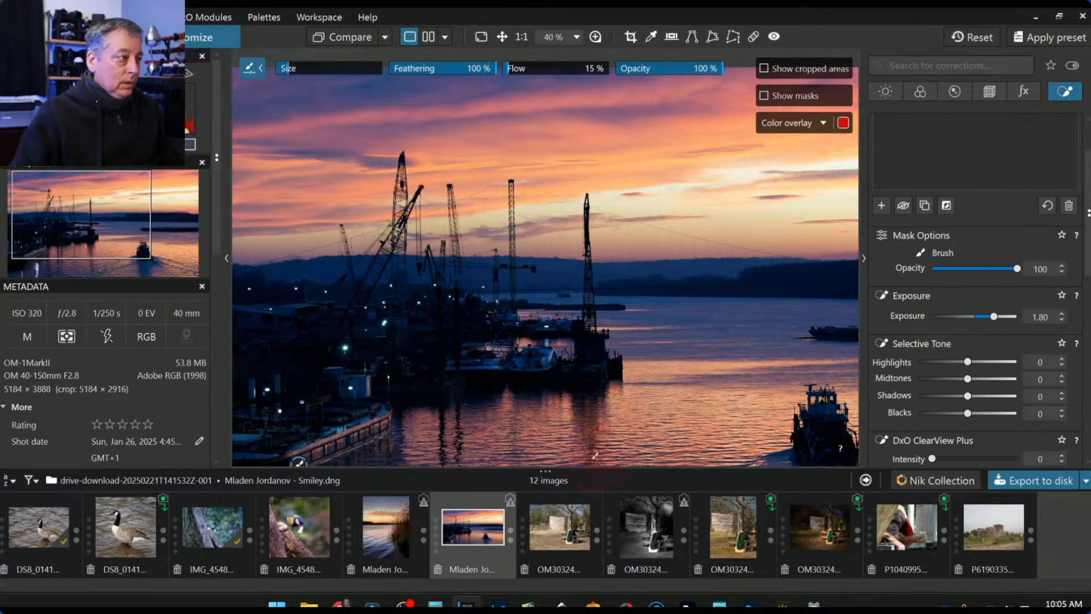
pyautogui.click(382, 387)
pyautogui.moveTo(422, 386); pyautogui.dragTo(401, 344)
pyautogui.moveTo(423, 396)
pyautogui.mouseDown()
pyautogui.moveTo(416, 375)
pyautogui.moveTo(424, 390)
pyautogui.mouseUp()
pyautogui.moveTo(414, 338); pyautogui.dragTo(403, 290)
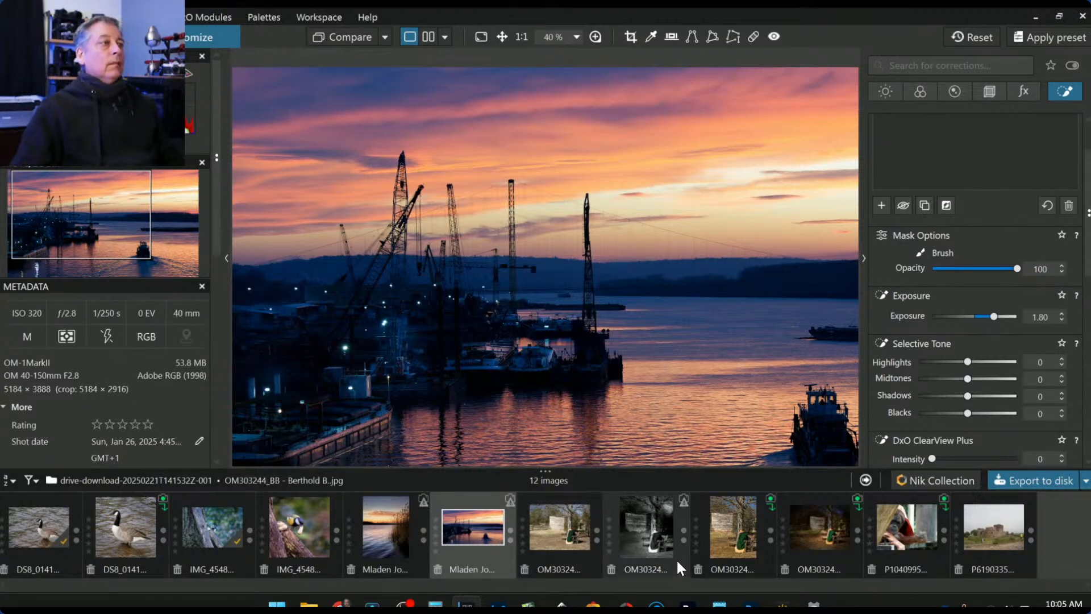
# - Add a stroke near the docks and paint the mask over the departing tugboat's hull and cabin
pyautogui.moveTo(574, 330); pyautogui.dragTo(517, 316)
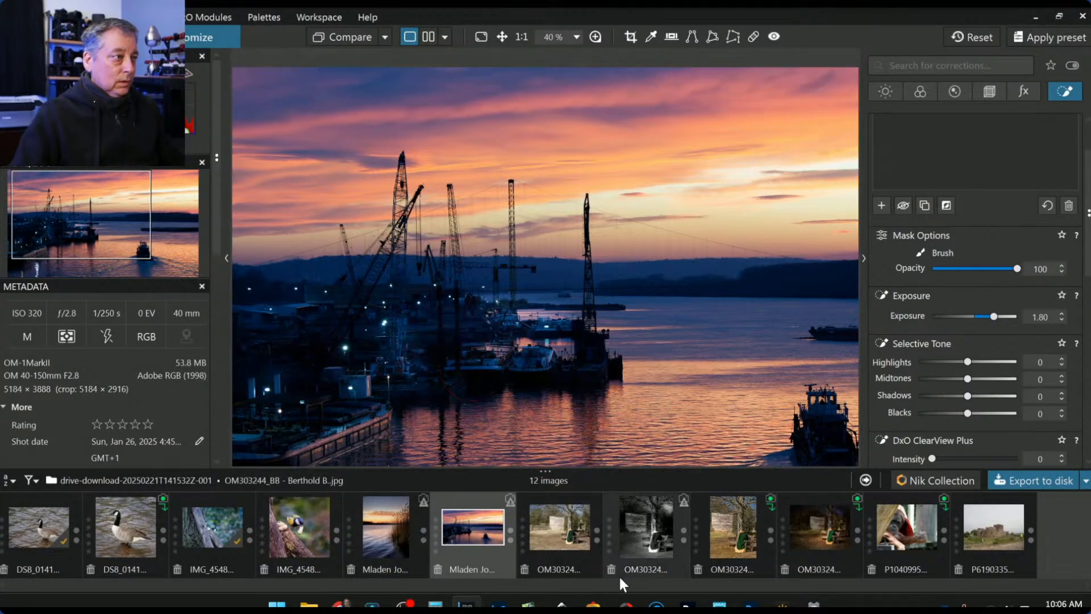
pyautogui.scroll(-1, 689, 432)
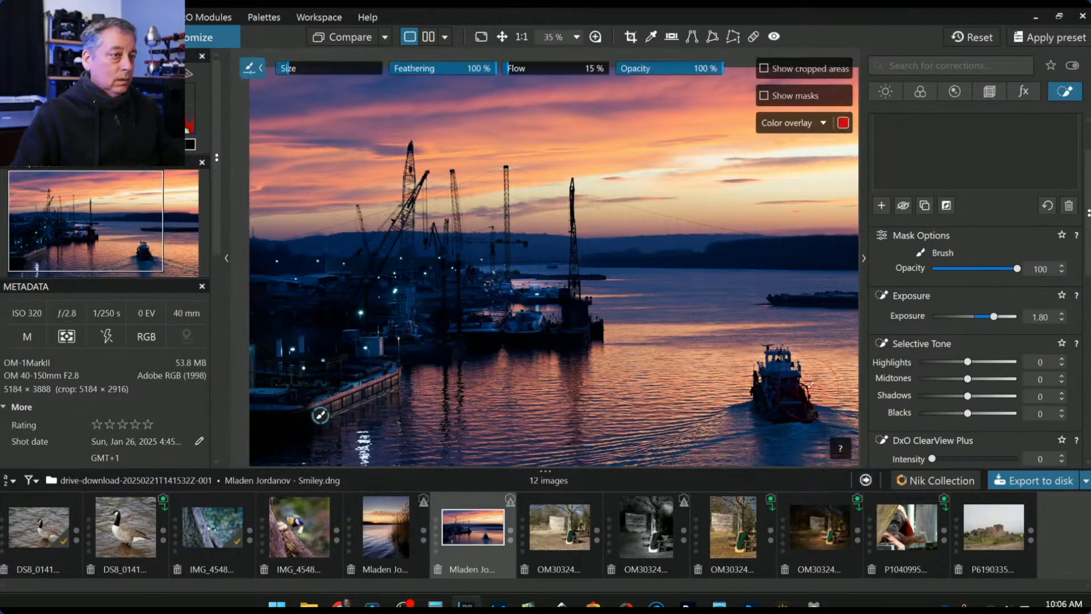
pyautogui.scroll(-2, 791, 362)
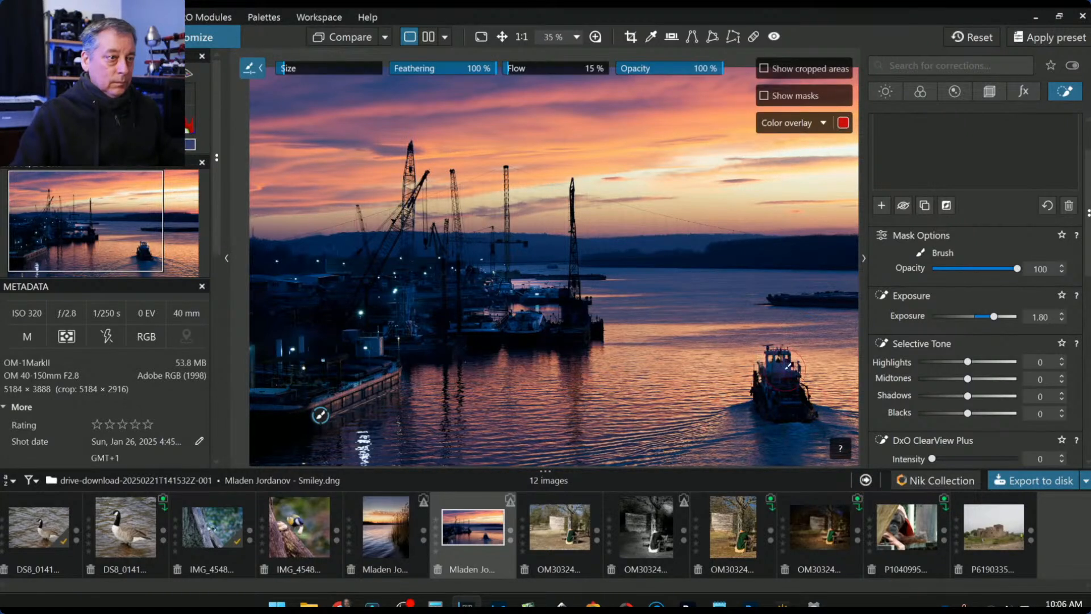
pyautogui.moveTo(777, 390); pyautogui.dragTo(790, 400)
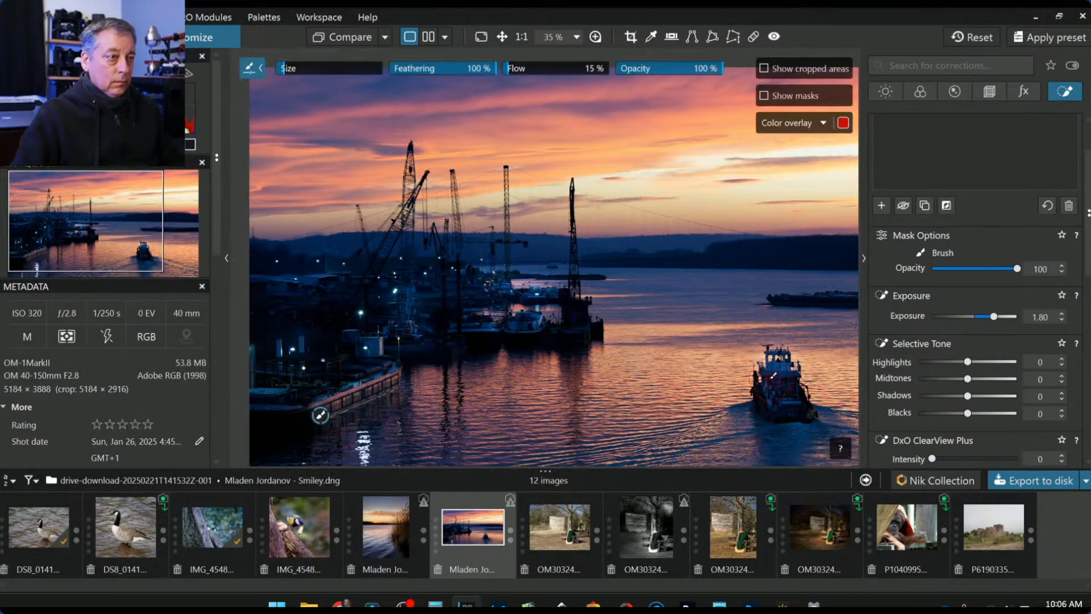
pyautogui.moveTo(766, 370); pyautogui.dragTo(788, 399)
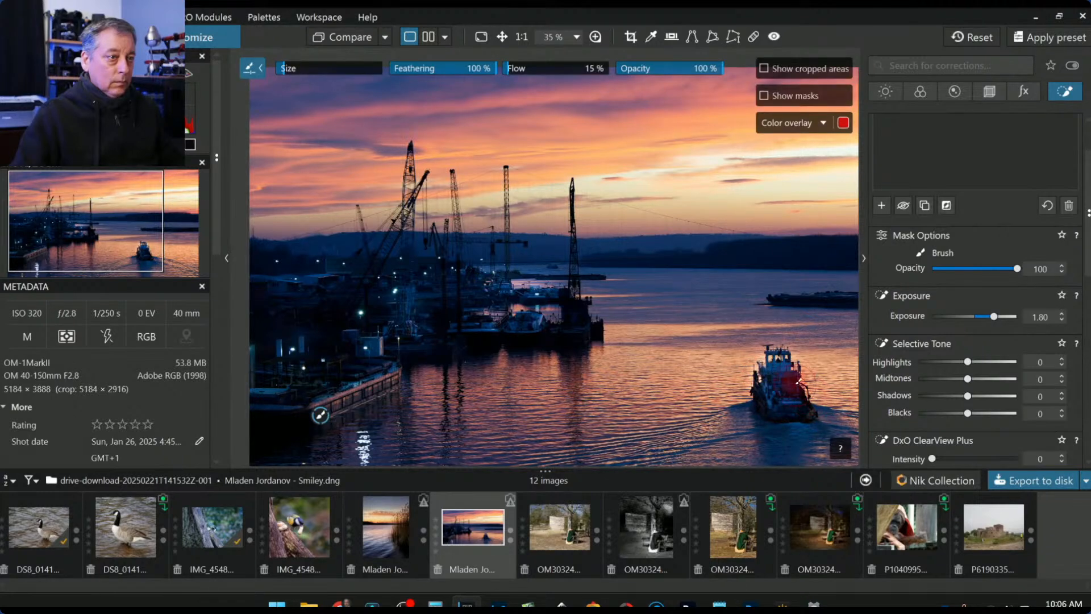
# - Warm the brush layer's white balance to Temperature 10578 and Tint -45
pyautogui.scroll(-2, 986, 412)
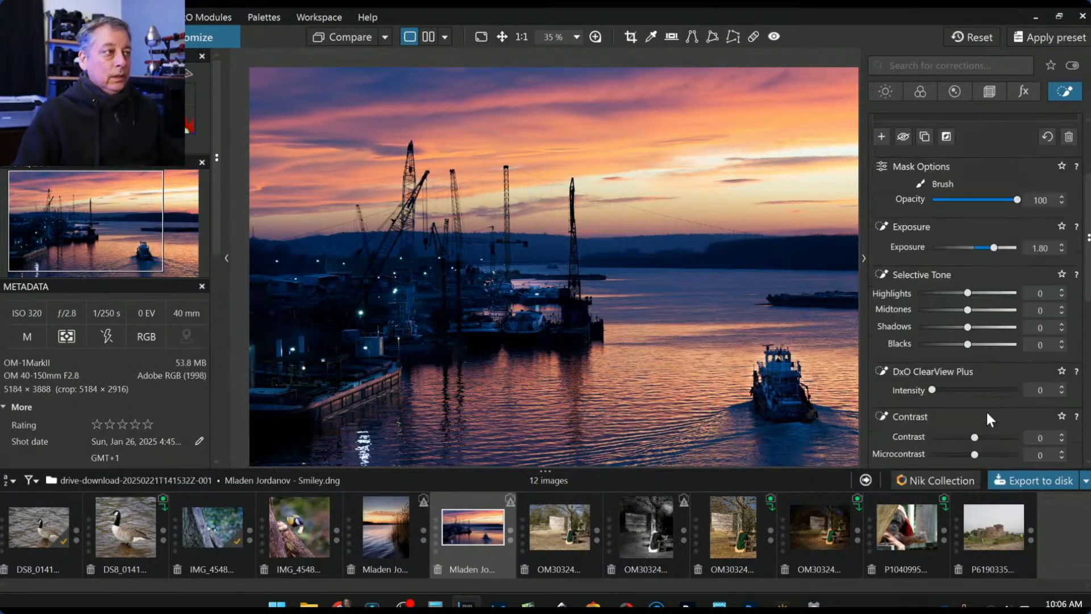
pyautogui.scroll(-4, 987, 408)
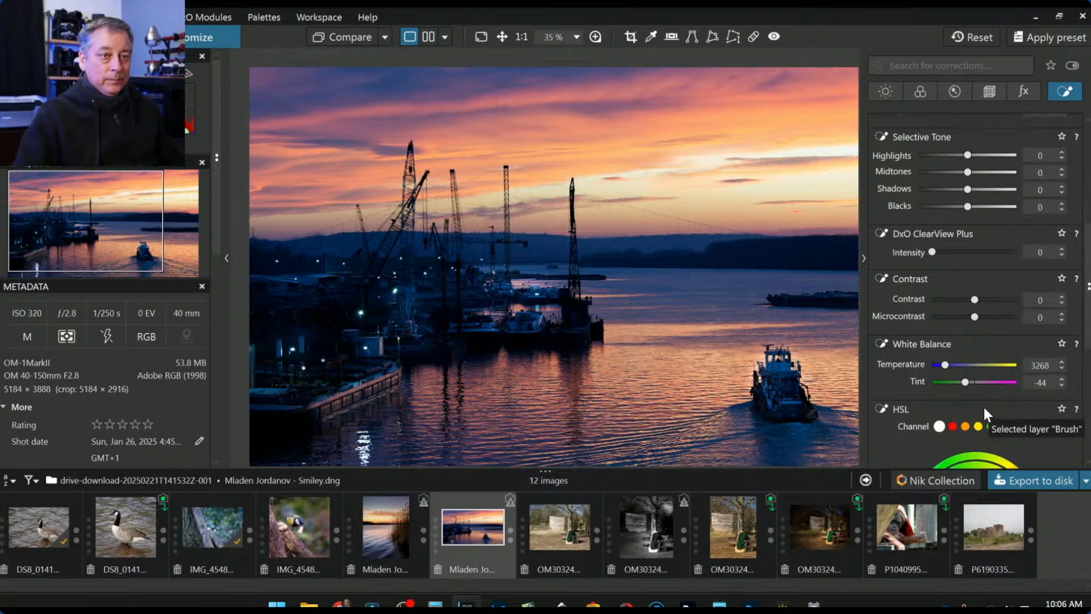
pyautogui.moveTo(944, 366); pyautogui.dragTo(973, 381)
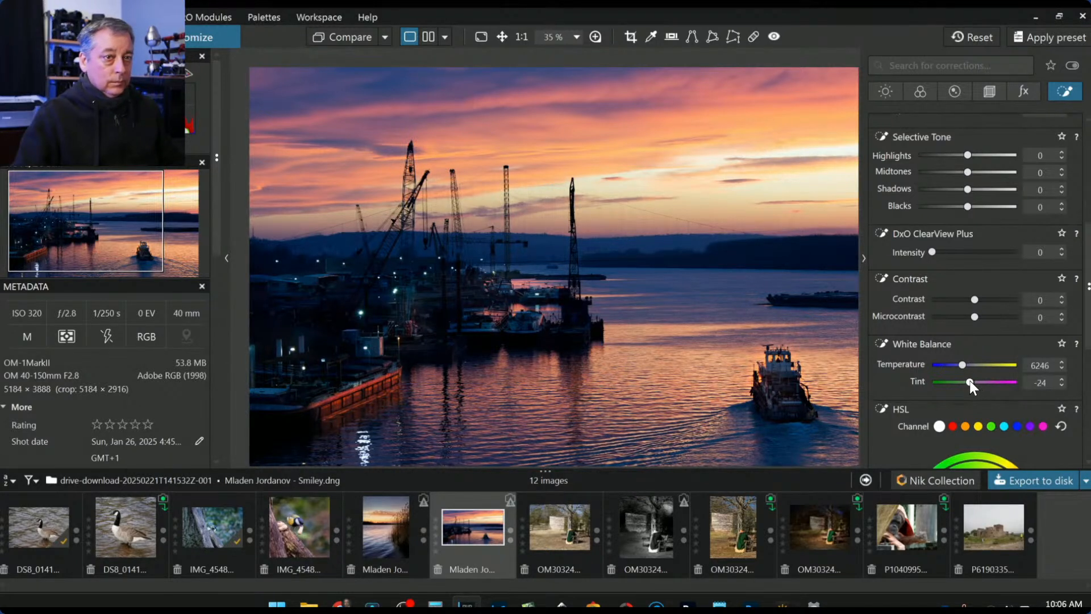
pyautogui.moveTo(971, 380)
pyautogui.mouseDown()
pyautogui.moveTo(953, 364)
pyautogui.moveTo(976, 365)
pyautogui.mouseUp()
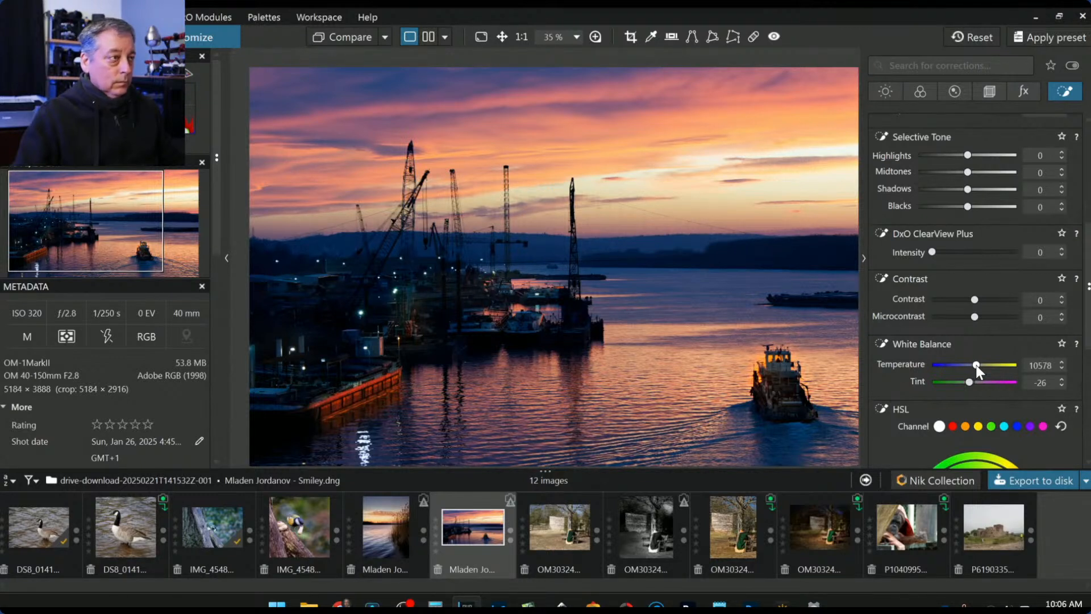
pyautogui.moveTo(970, 380)
pyautogui.mouseDown()
pyautogui.moveTo(981, 382)
pyautogui.moveTo(966, 382)
pyautogui.mouseUp()
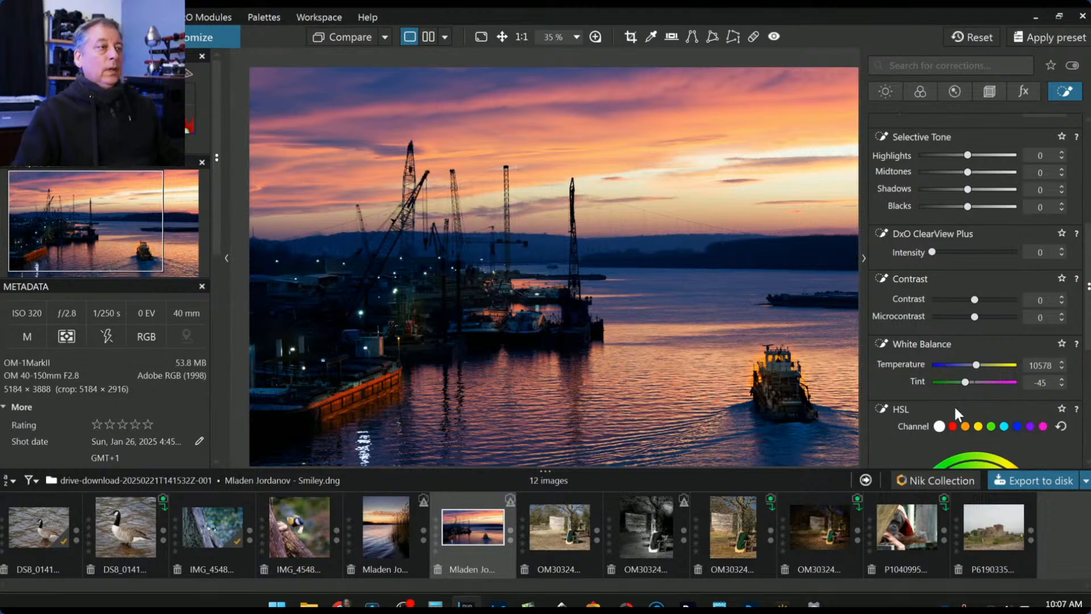
pyautogui.press('l')
pyautogui.hotkey('ctrl', '0')
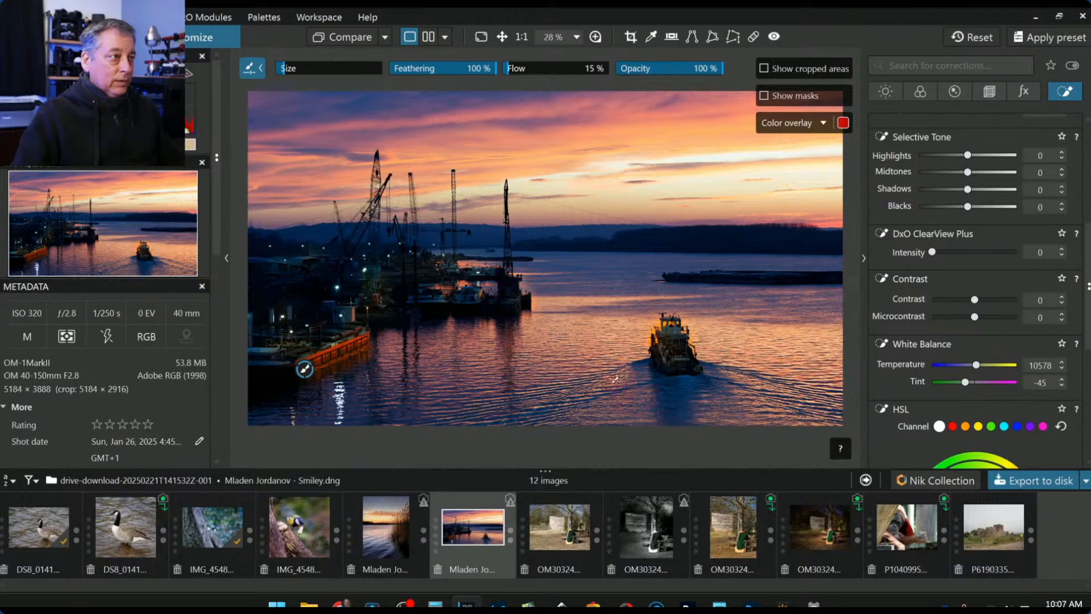
# - Erase the warm brush mask from the tugboat's stern and hull
pyautogui.scroll(3, 534, 321)
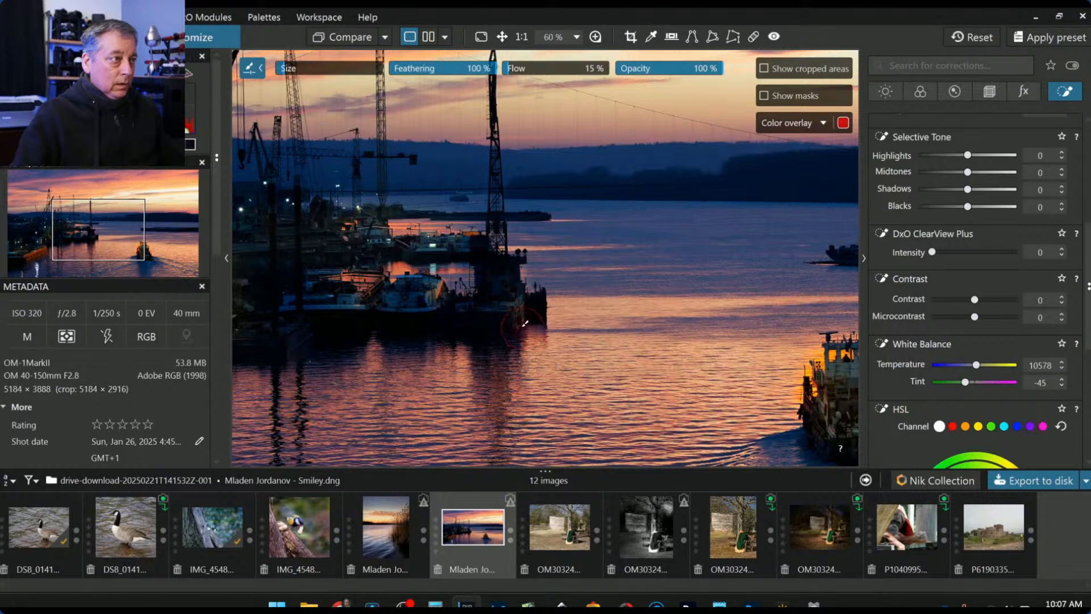
pyautogui.press('alt')
pyautogui.moveTo(518, 328); pyautogui.dragTo(511, 294)
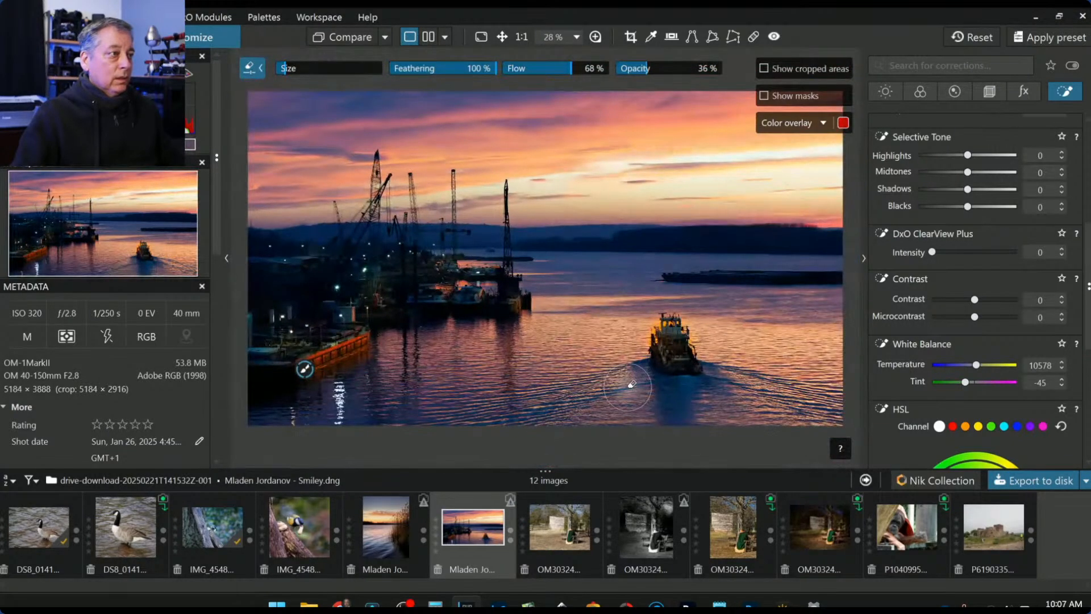
pyautogui.hotkey('ctrl', '-')
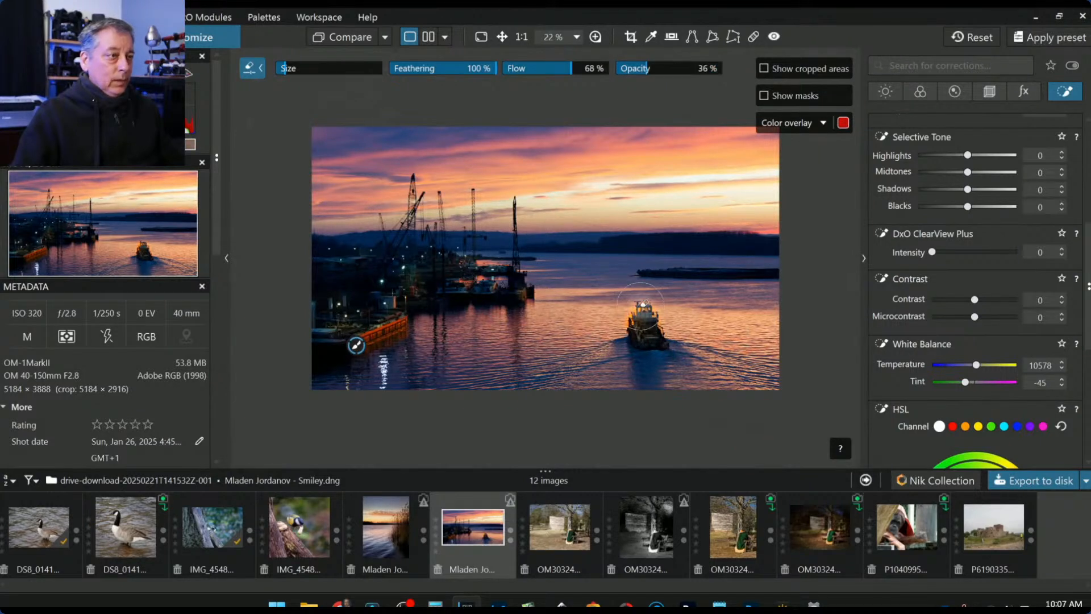
pyautogui.moveTo(637, 319); pyautogui.dragTo(647, 346)
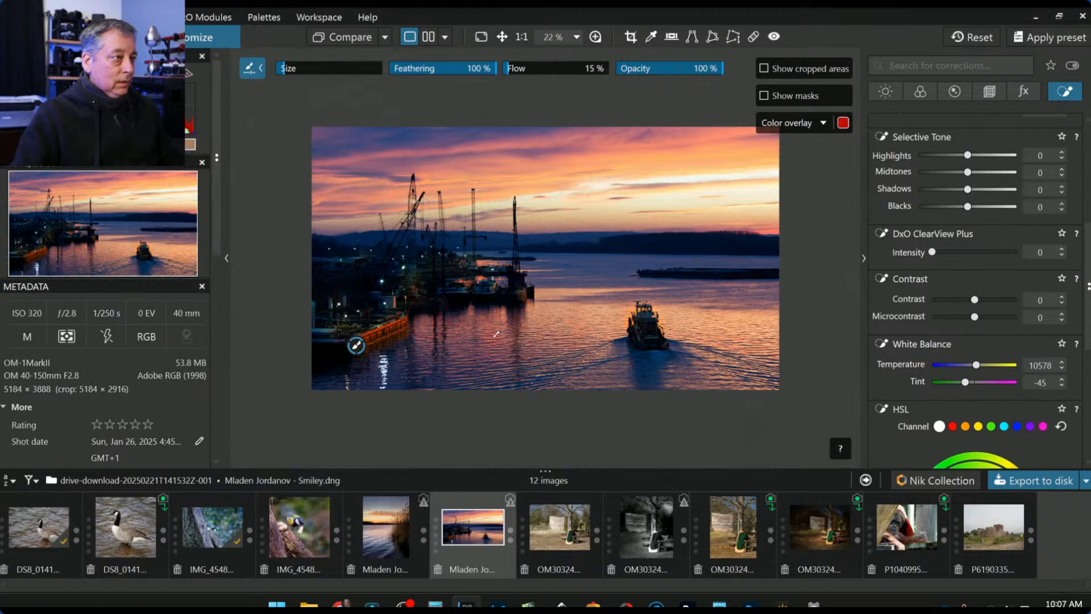
# - Place a small control point on the lower-left dock lights and raise Exposure to 1.41
pyautogui.scroll(5, 987, 221)
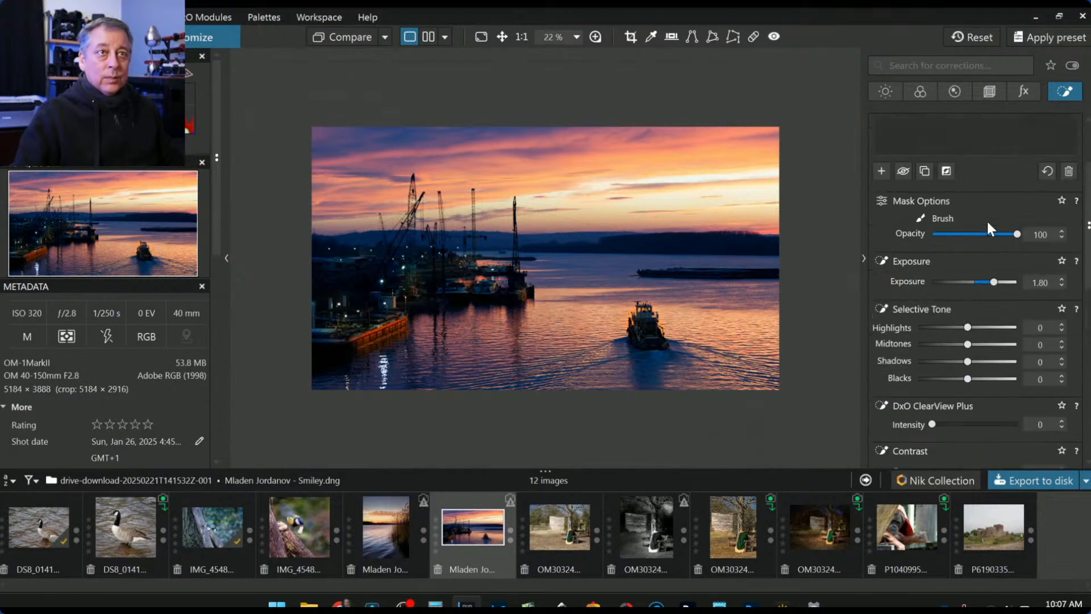
pyautogui.click(911, 142)
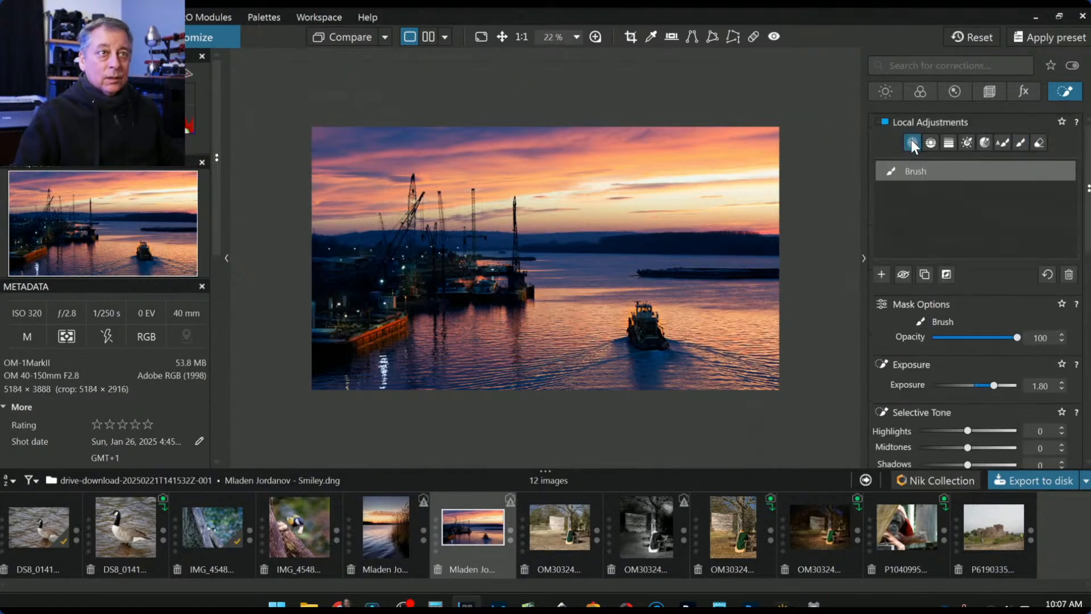
pyautogui.click(882, 274)
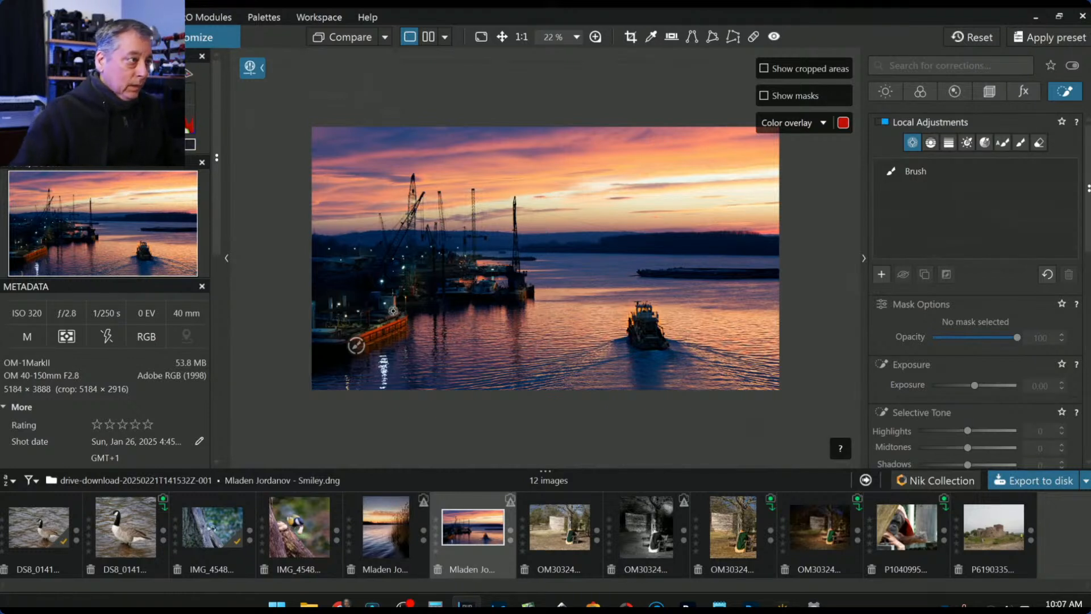
pyautogui.click(384, 316)
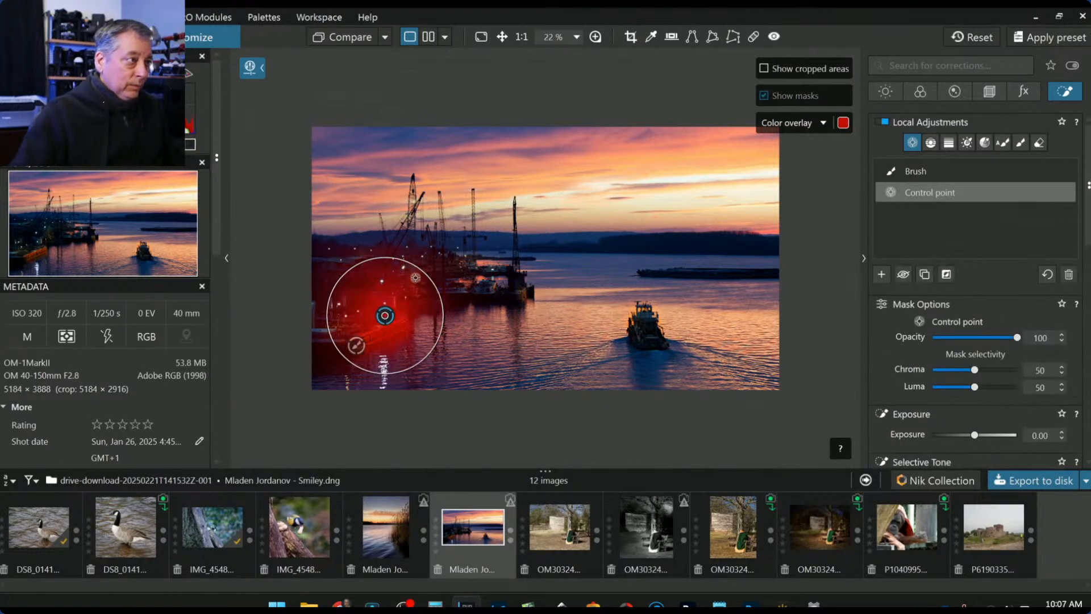
pyautogui.moveTo(421, 273); pyautogui.dragTo(400, 307)
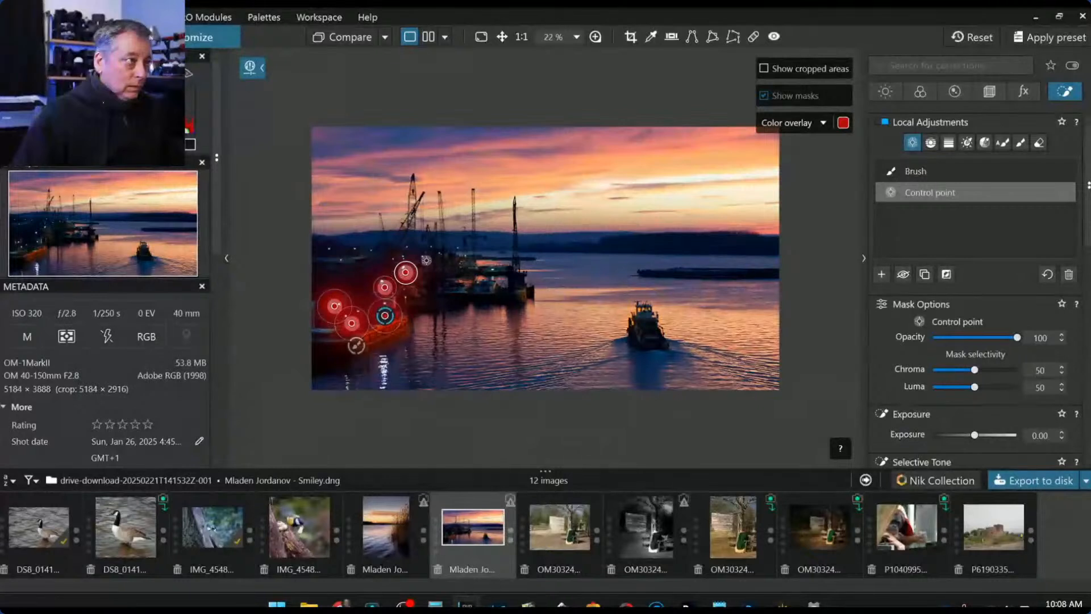
pyautogui.moveTo(977, 429); pyautogui.dragTo(990, 433)
# - Give the dock control-point adjustment ClearView Plus intensity 66 and Microcontrast 82
pyautogui.scroll(-3, 1007, 412)
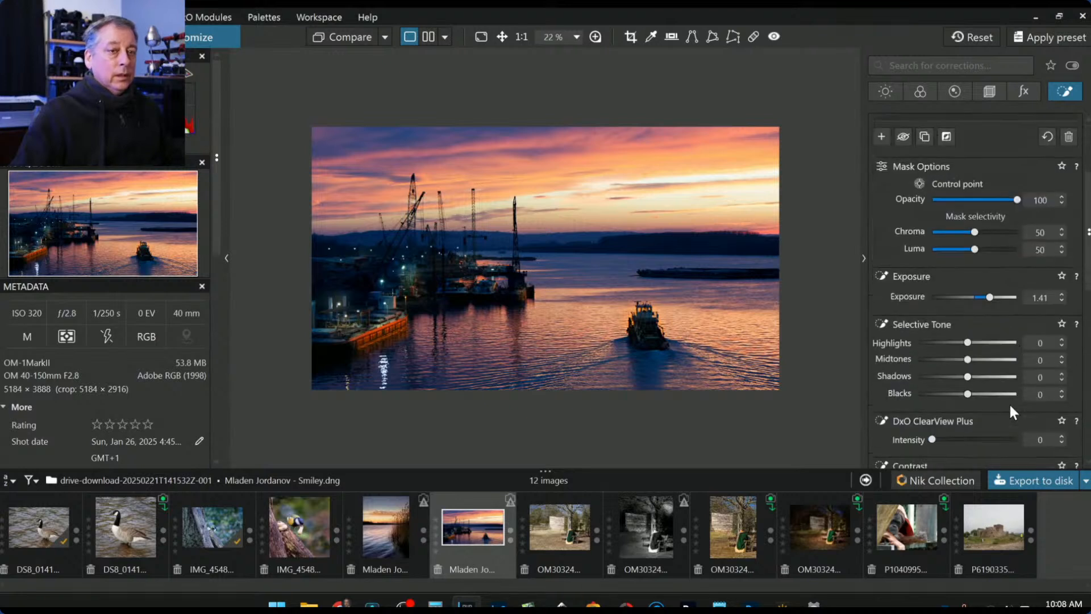
pyautogui.moveTo(932, 439); pyautogui.dragTo(963, 449)
pyautogui.scroll(-2, 961, 446)
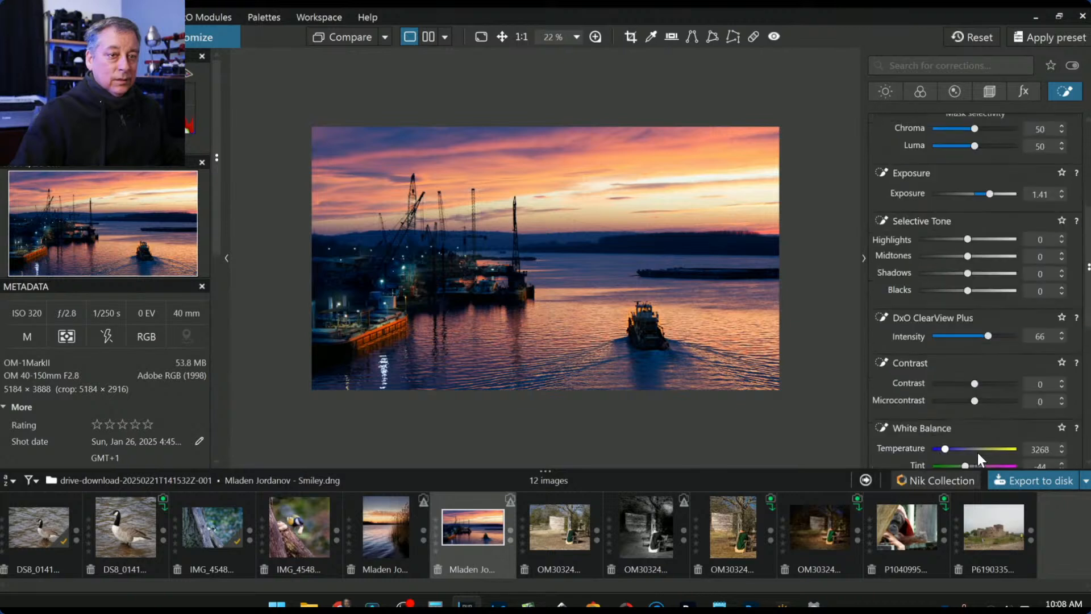
pyautogui.moveTo(975, 401); pyautogui.dragTo(1000, 402)
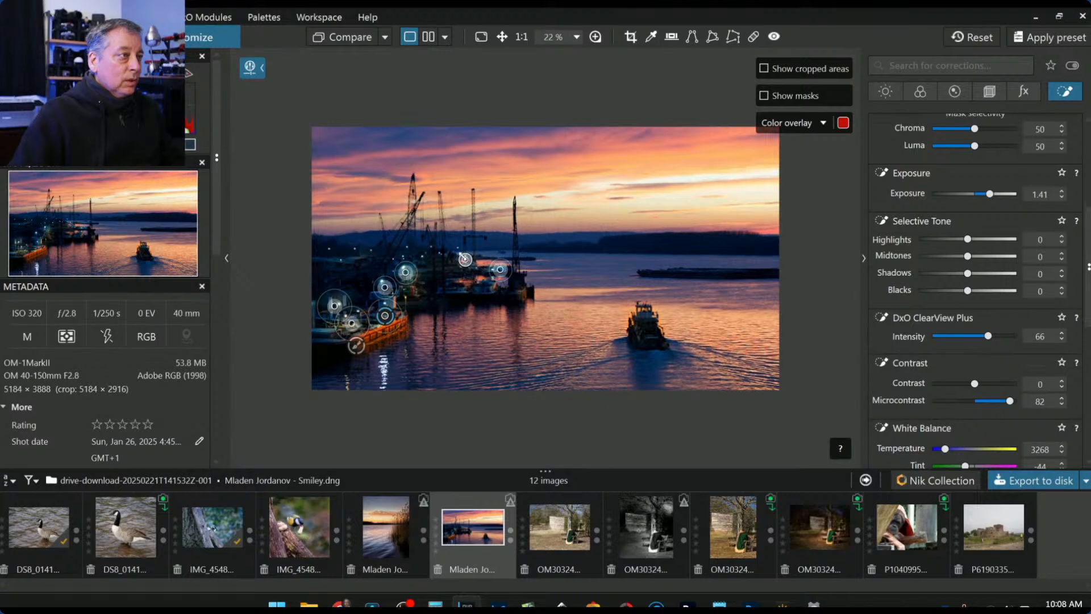
# - Add control points on the dock lights and crane lights along the left shoreline
pyautogui.scroll(4, 456, 252)
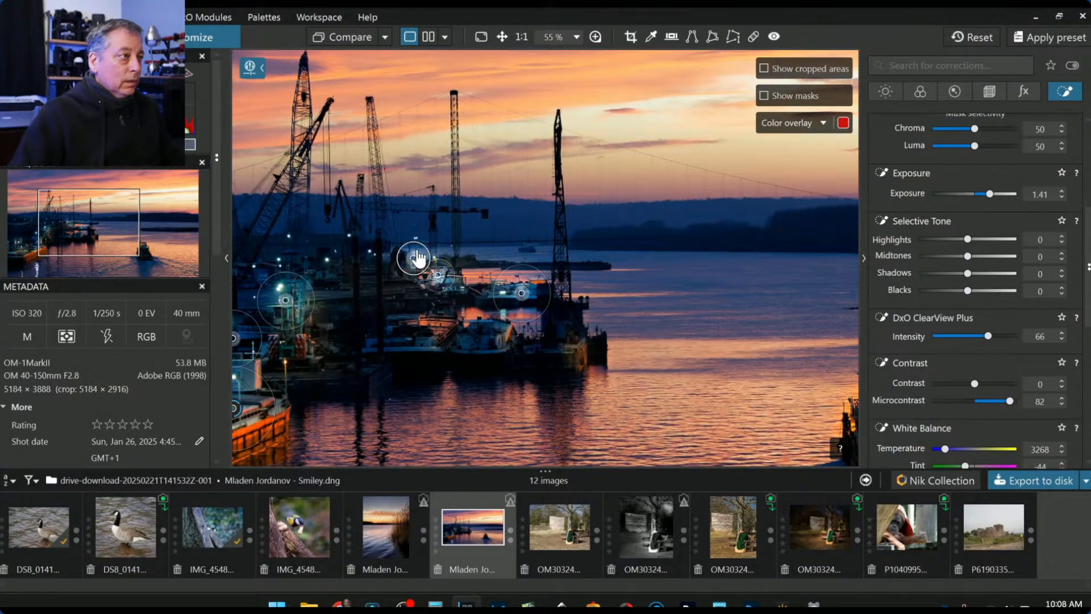
pyautogui.click(370, 259)
pyautogui.click(325, 274)
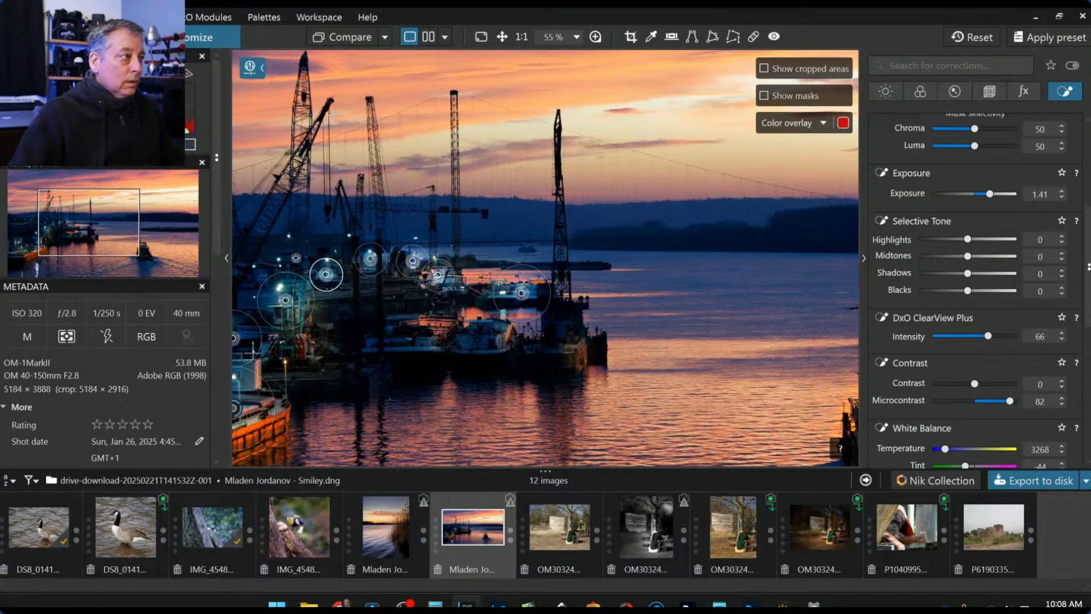
pyautogui.click(289, 241)
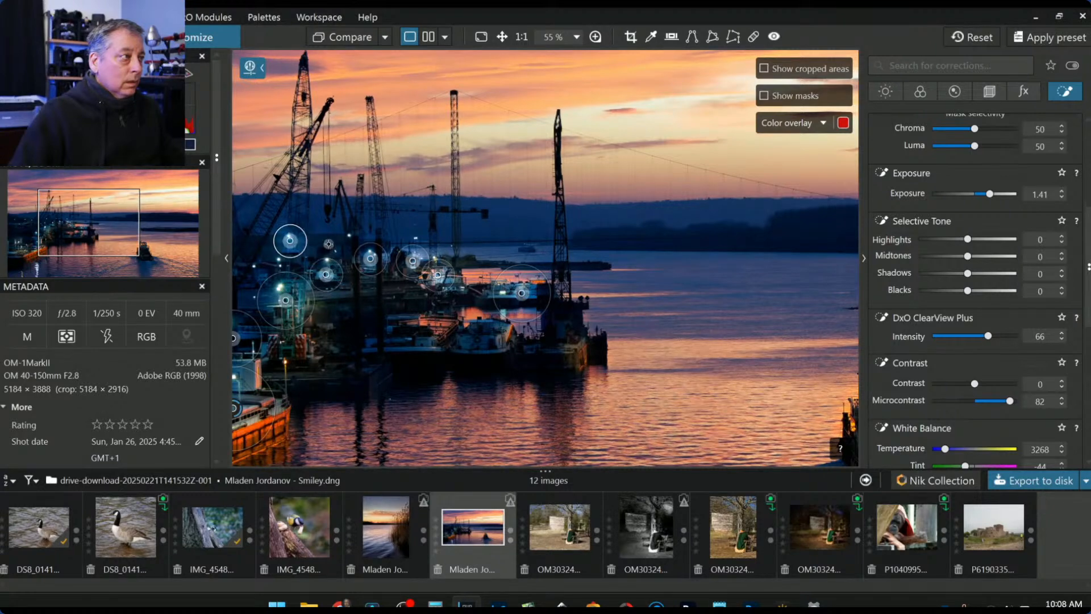
pyautogui.click(348, 240)
pyautogui.click(274, 263)
# - Add more control points on the dockside lights out to the dock's left edge
pyautogui.scroll(-1, 255, 267)
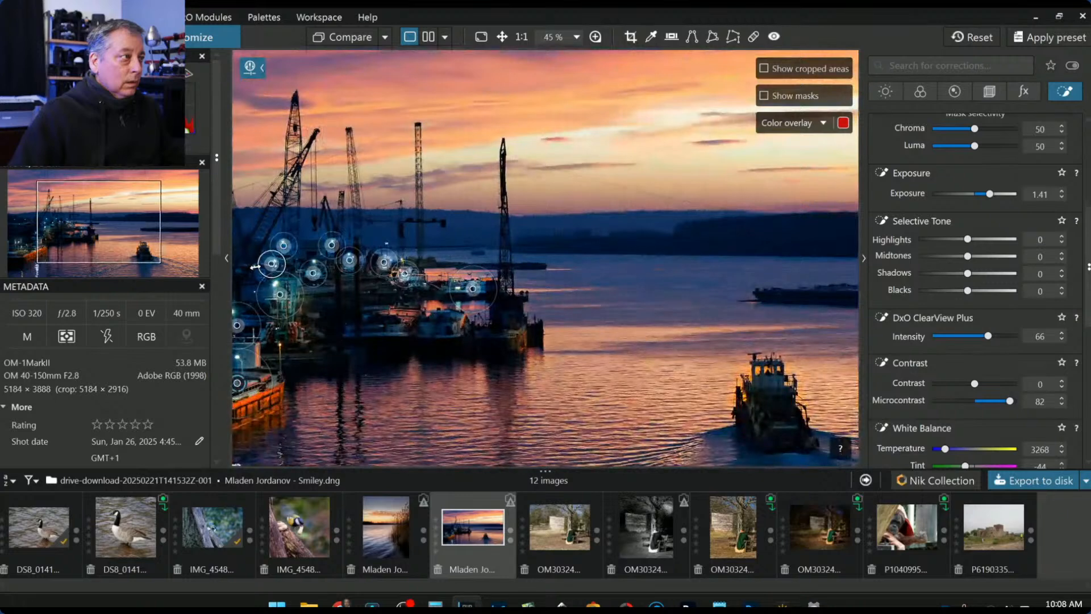
pyautogui.scroll(-2, 255, 267)
pyautogui.scroll(3, 314, 264)
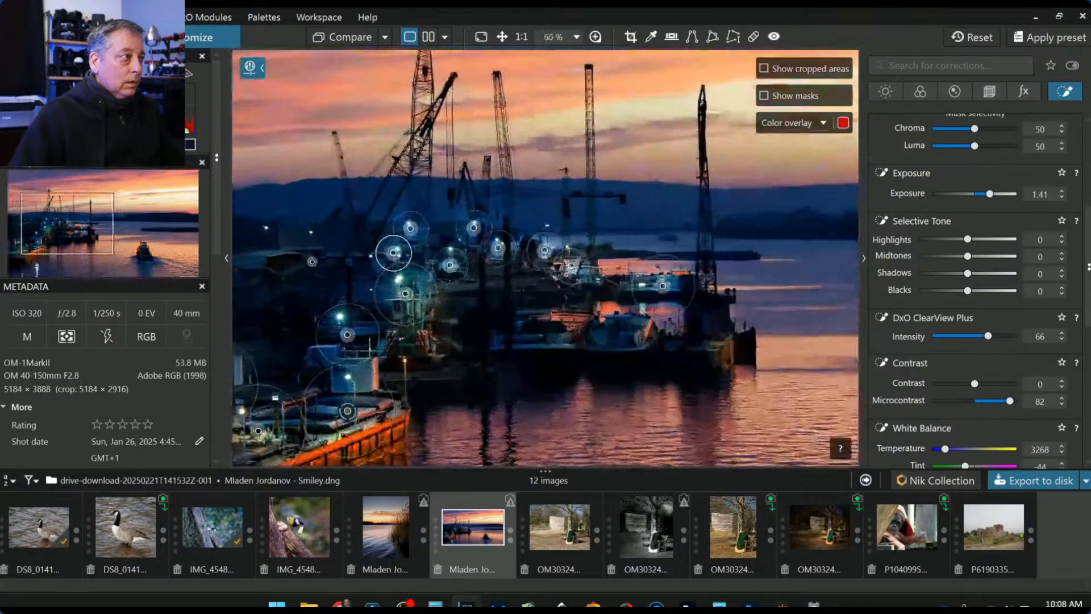
pyautogui.click(307, 249)
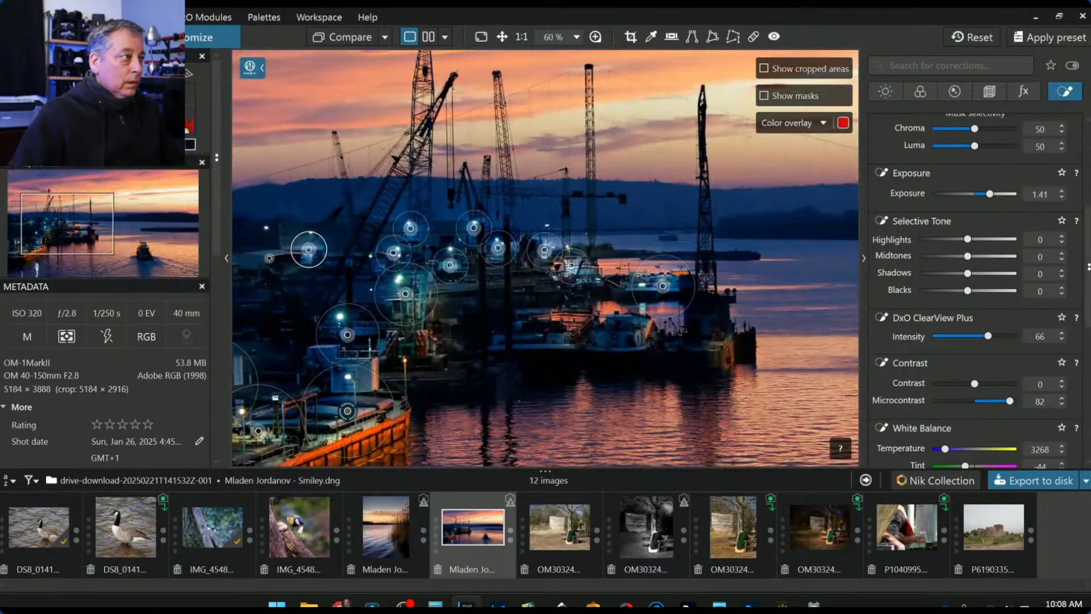
pyautogui.scroll(-3, 262, 279)
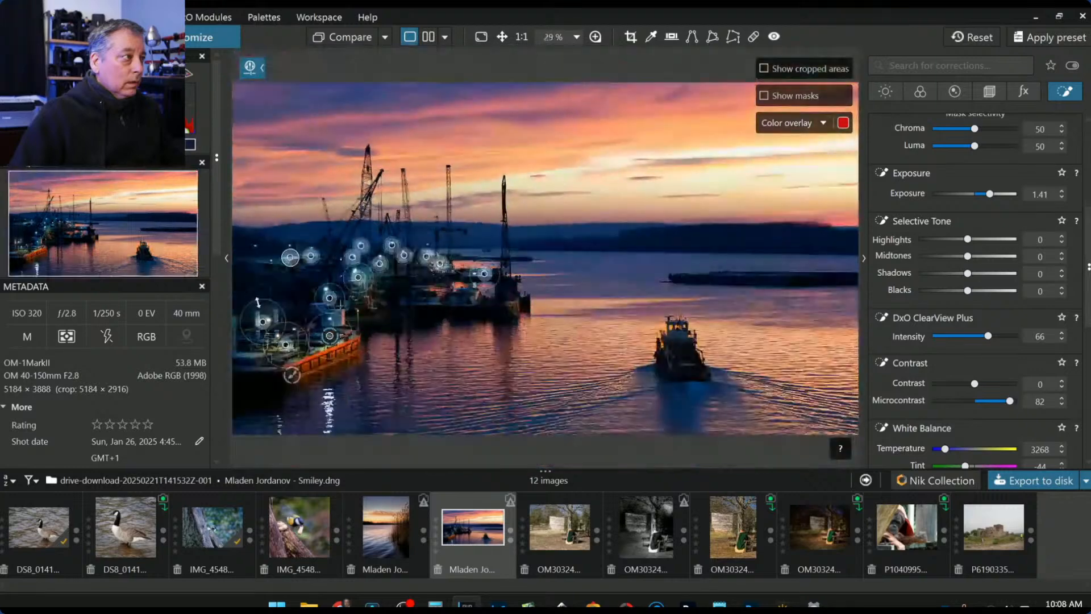
pyautogui.scroll(1, 262, 279)
pyautogui.click(272, 261)
pyautogui.click(250, 257)
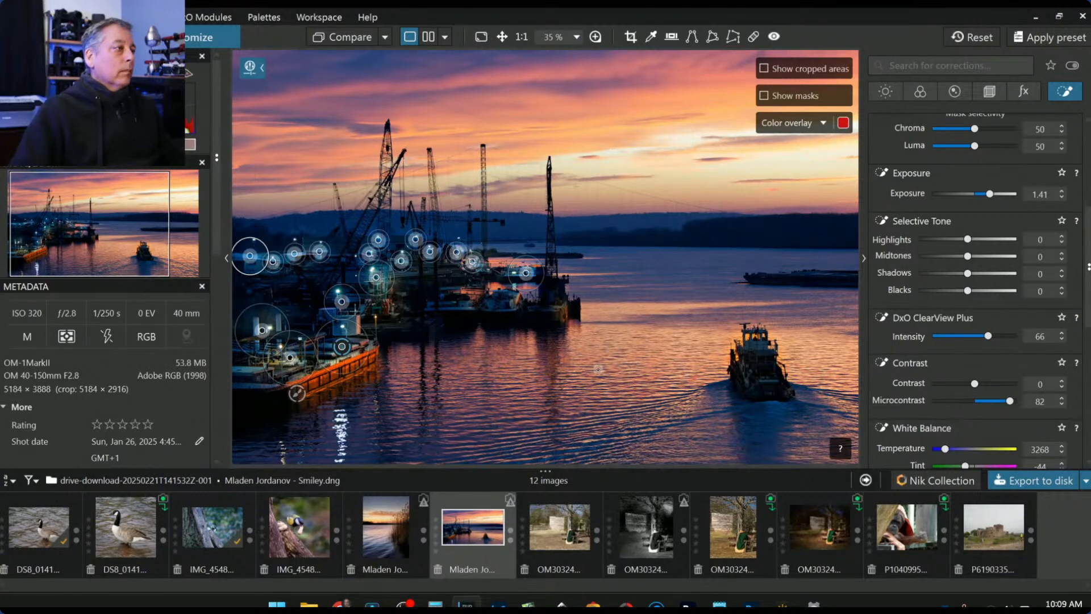
pyautogui.scroll(-3, 599, 368)
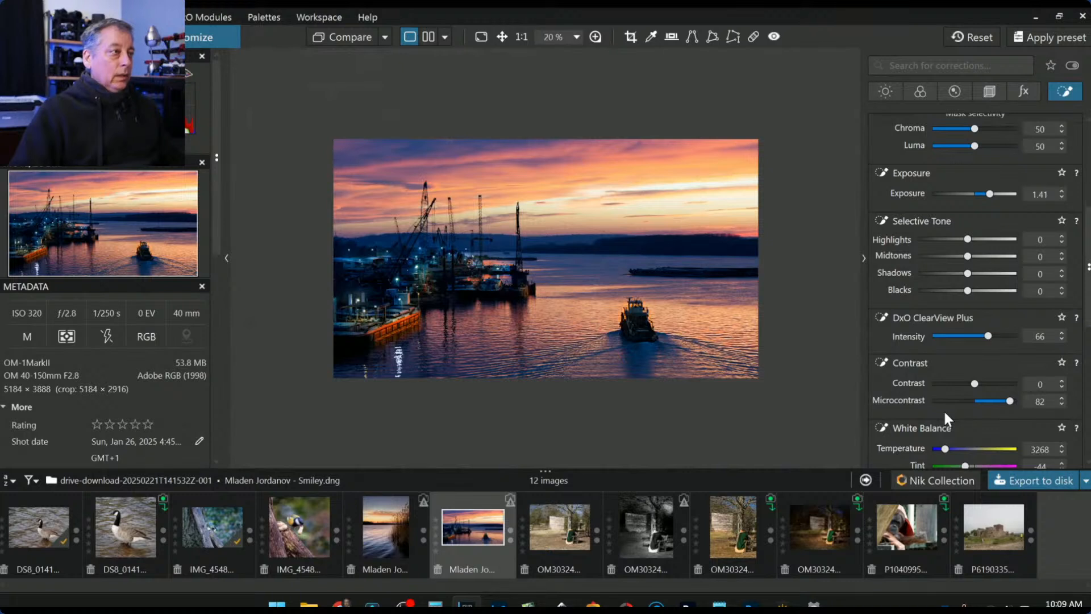
pyautogui.scroll(-2, 945, 397)
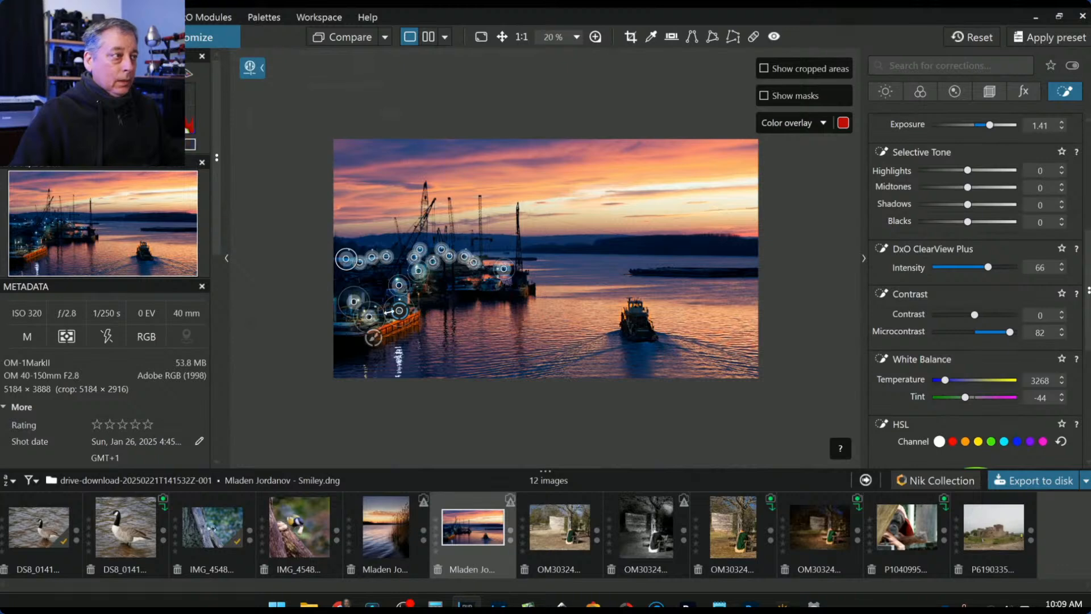
pyautogui.scroll(3, 980, 210)
# - Select the Exposure 1.80 brush adjustment and paint the long right-hand barge into it
pyautogui.scroll(3, 935, 233)
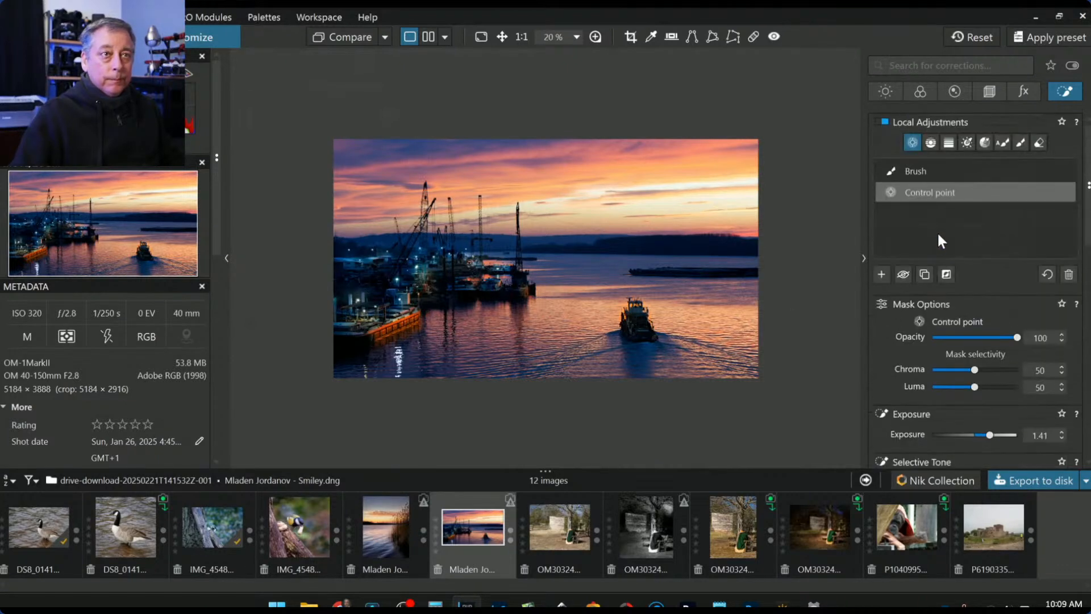
pyautogui.click(920, 171)
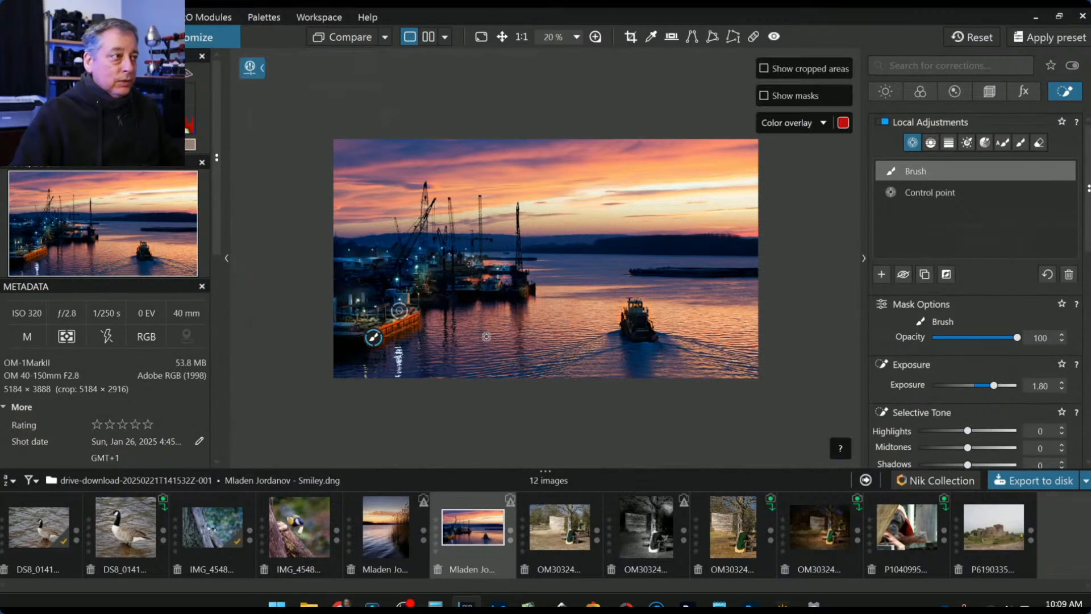
pyautogui.scroll(3, 645, 296)
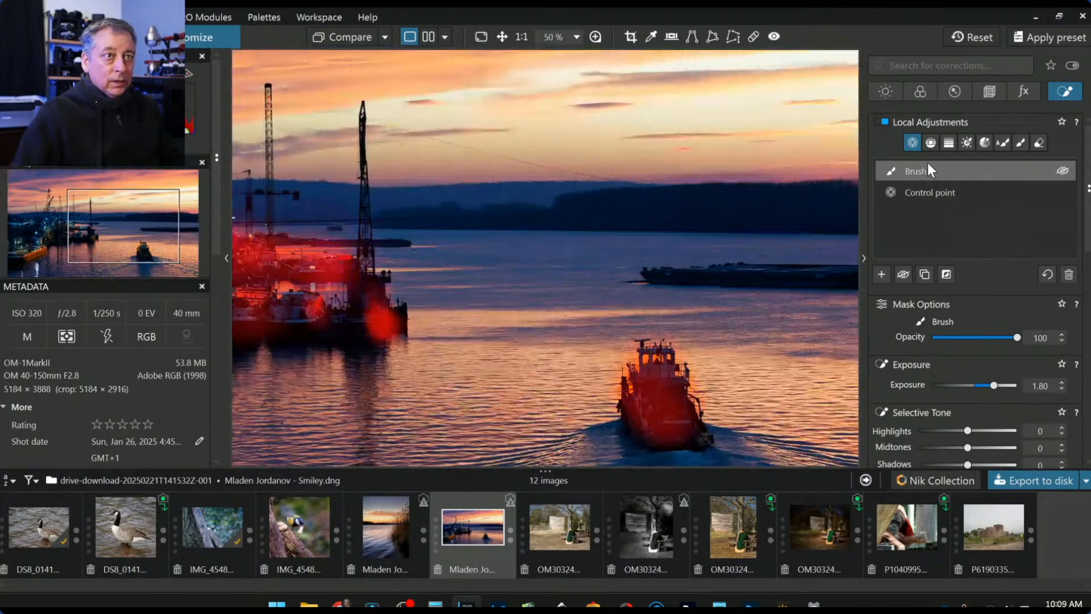
pyautogui.click(1017, 142)
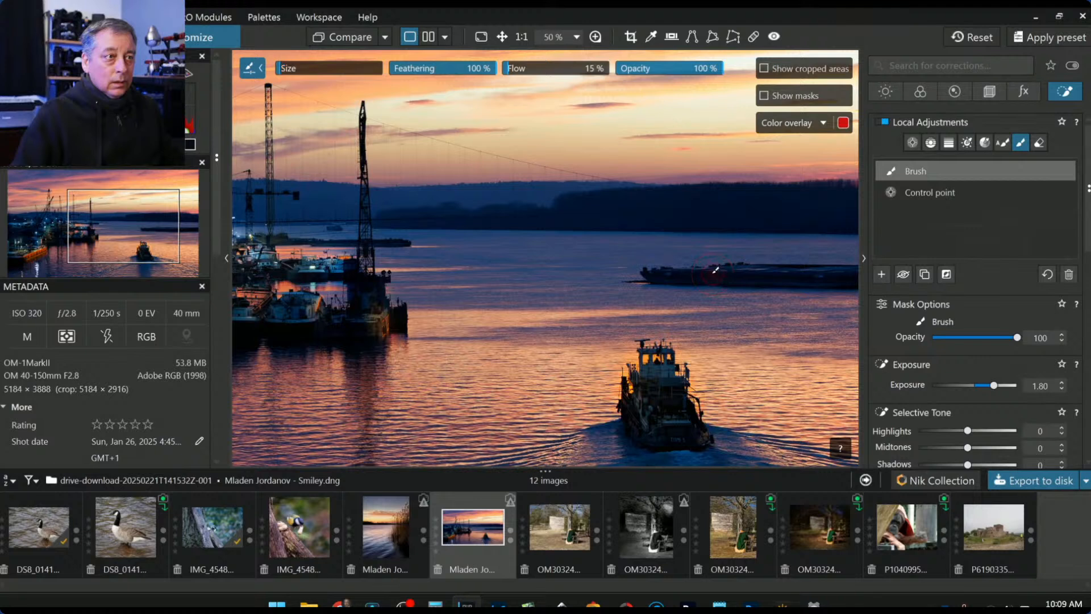
pyautogui.moveTo(665, 267); pyautogui.dragTo(855, 269)
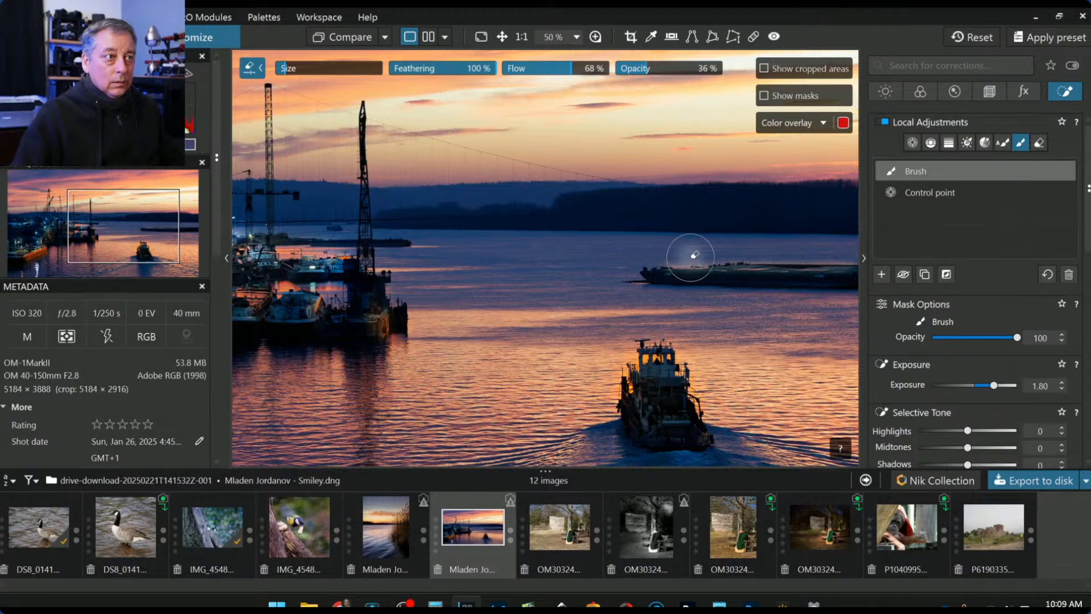
# - Paint more of the barge into the mask, toggling the eraser as needed
pyautogui.press('alt')
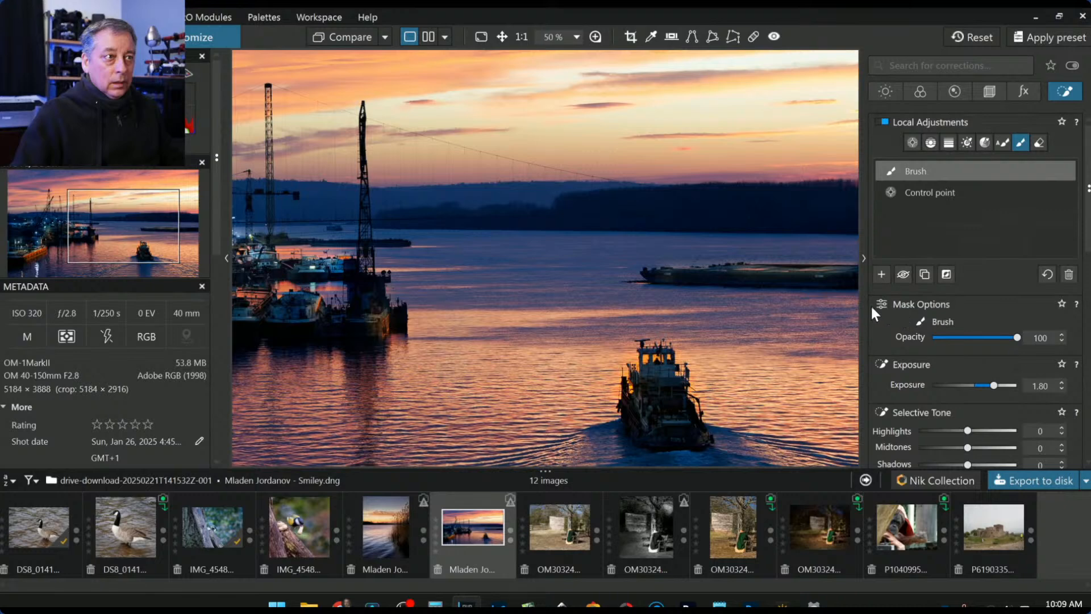
pyautogui.scroll(-3, 833, 277)
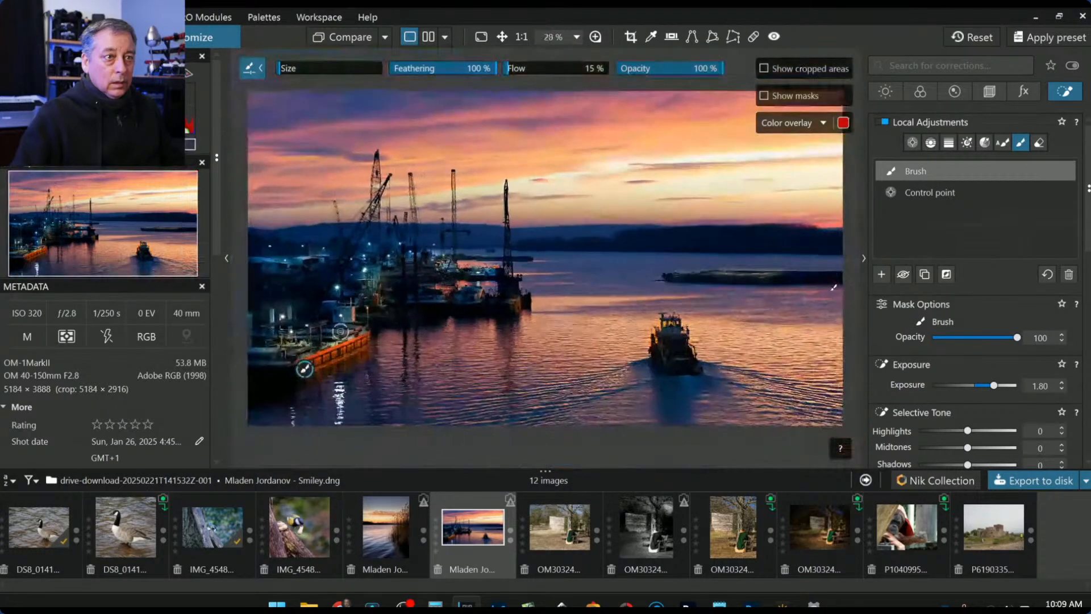
pyautogui.moveTo(778, 276); pyautogui.dragTo(851, 277)
pyautogui.press('alt')
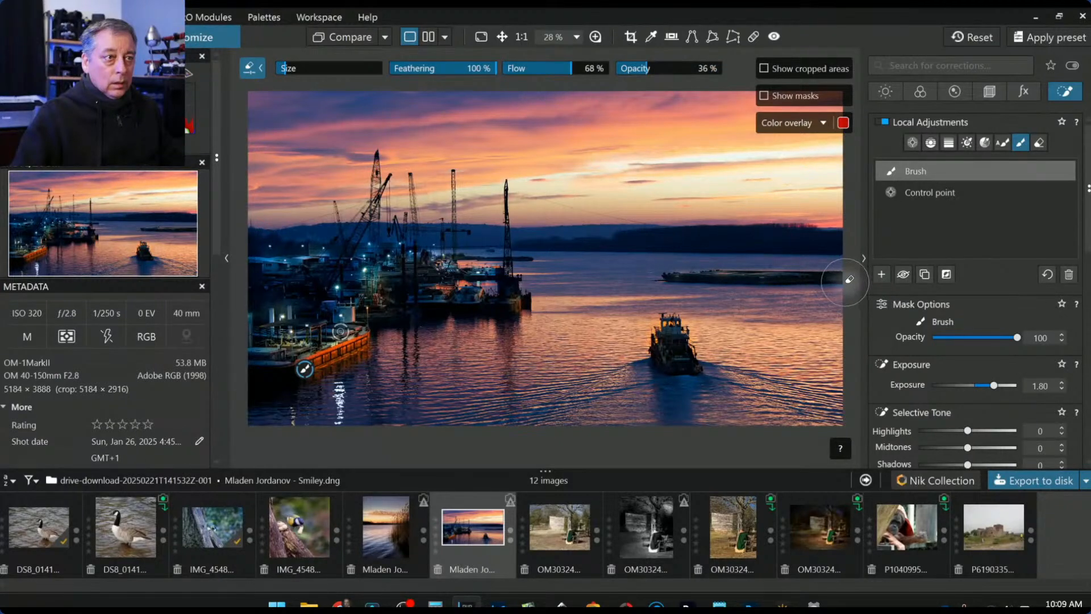
pyautogui.press('alt')
pyautogui.press('alt')
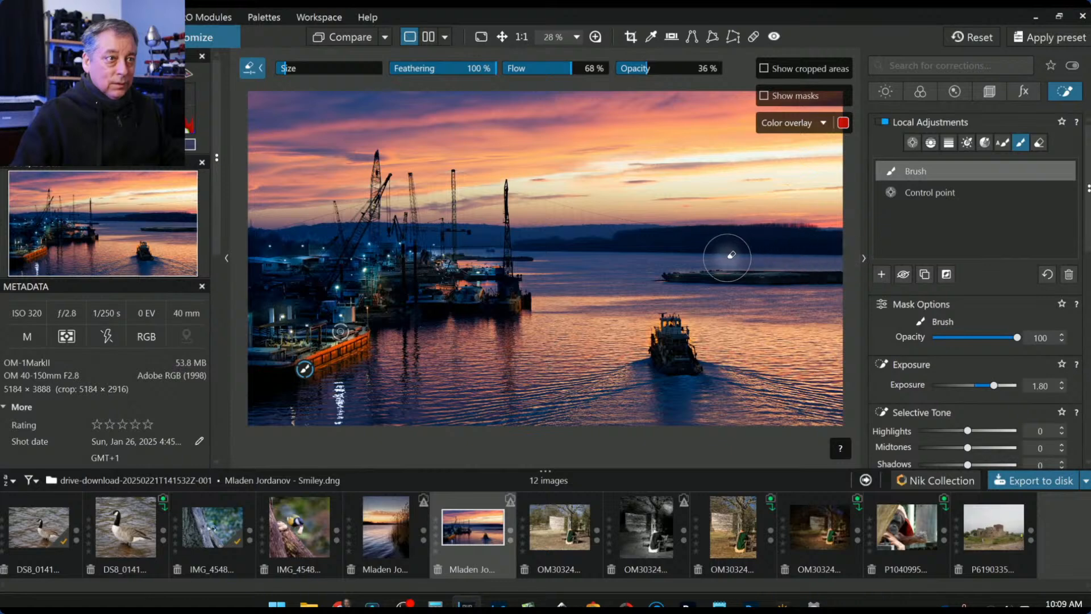
pyautogui.press('alt')
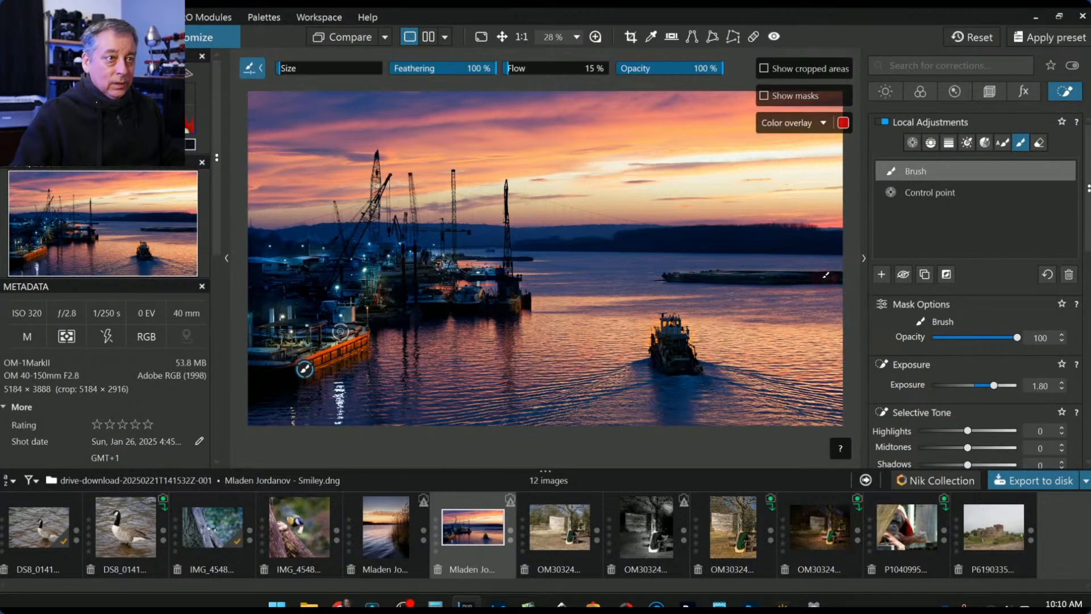
pyautogui.scroll(1, 826, 275)
pyautogui.scroll(1, 826, 275)
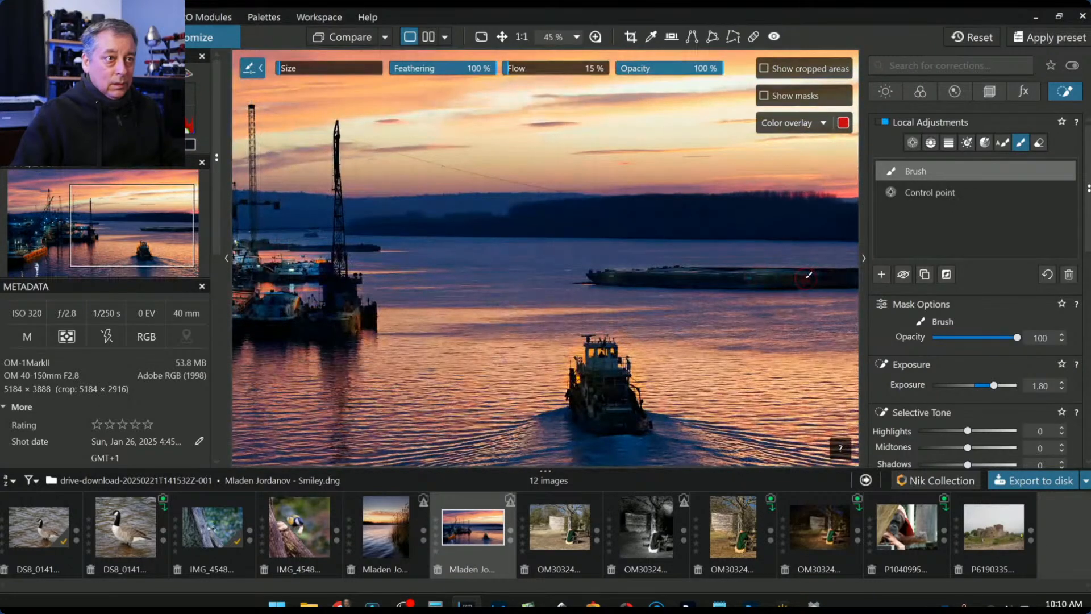
# - Paint the barge's left end into the mask, erasing overspill where needed
pyautogui.moveTo(763, 279); pyautogui.dragTo(697, 274)
pyautogui.press('alt')
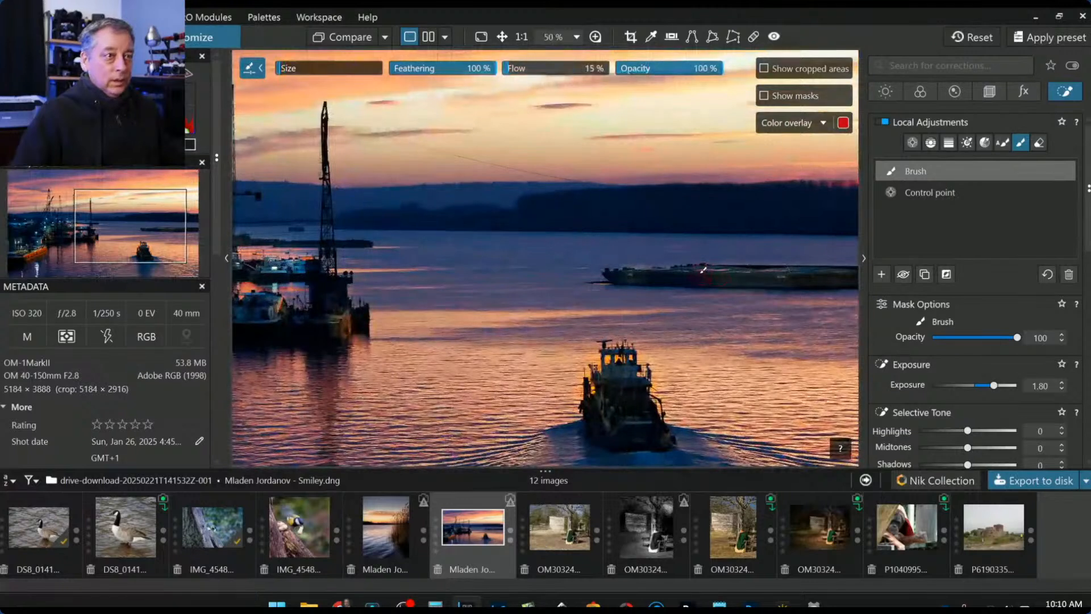
pyautogui.moveTo(694, 276); pyautogui.dragTo(846, 274)
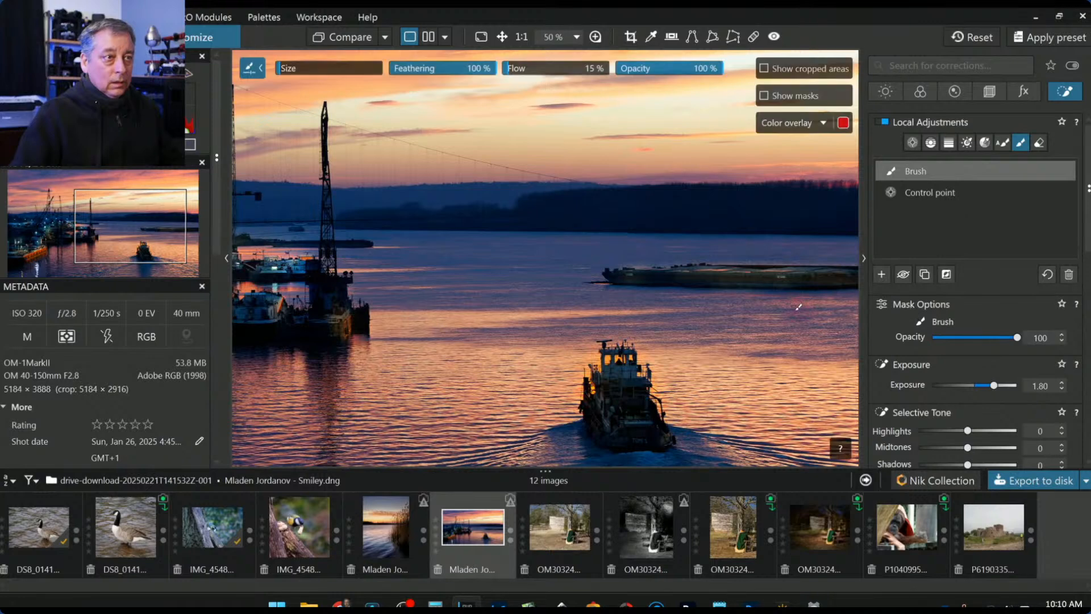
pyautogui.scroll(-4, 798, 307)
pyautogui.press('alt')
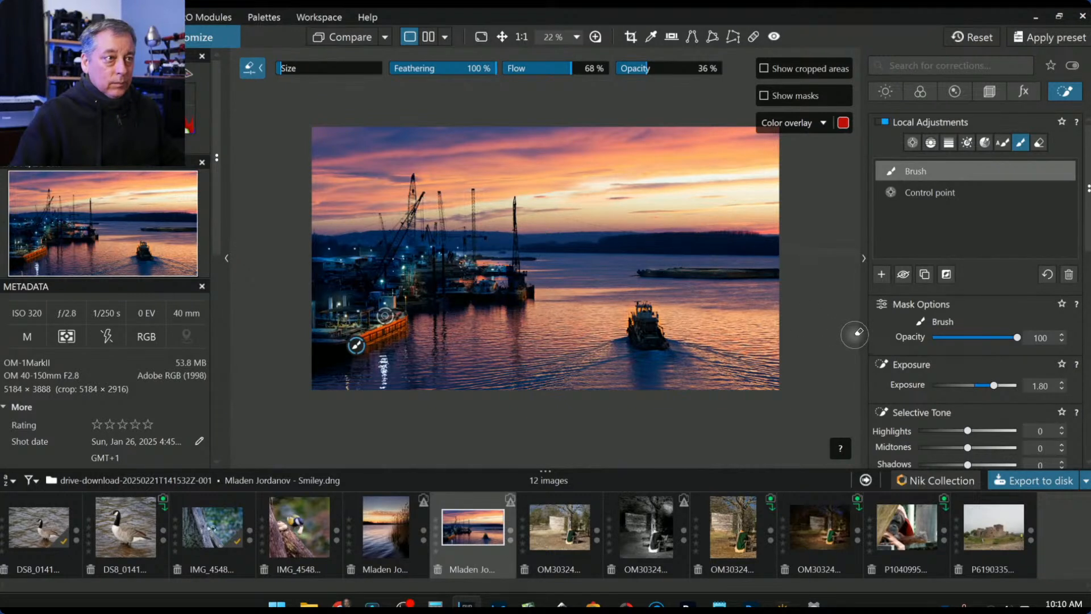
pyautogui.press('alt')
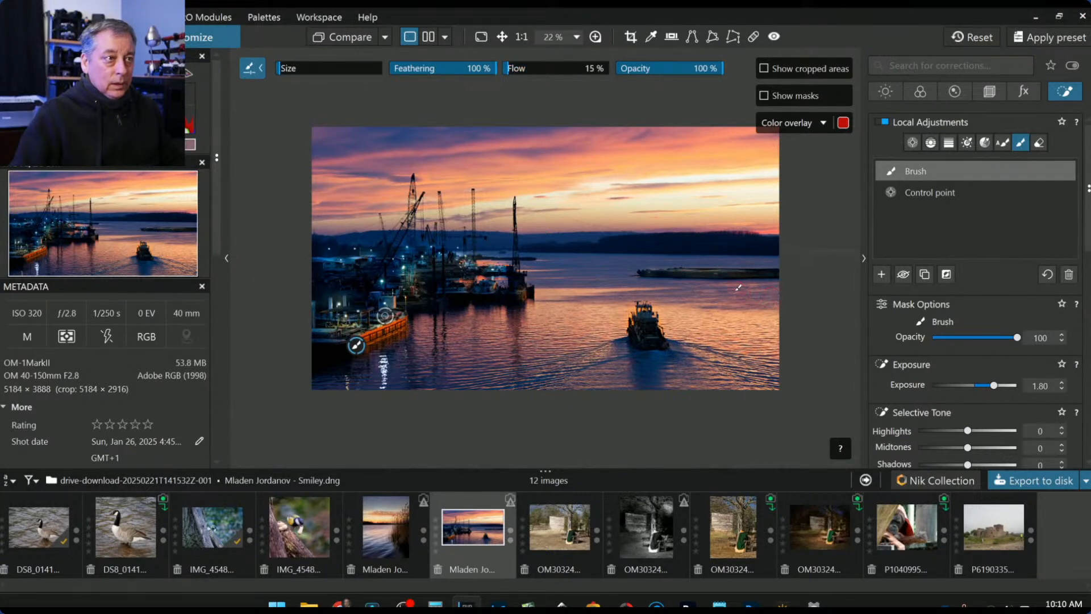
pyautogui.scroll(1, 732, 285)
pyautogui.press('alt')
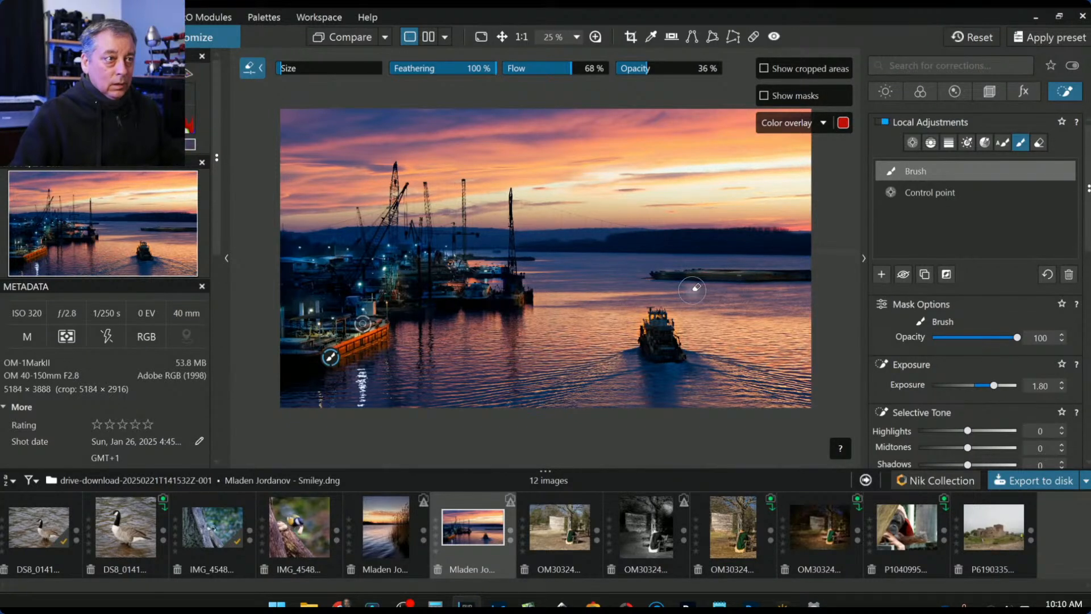
pyautogui.scroll(-2, 777, 325)
pyautogui.scroll(1, 773, 306)
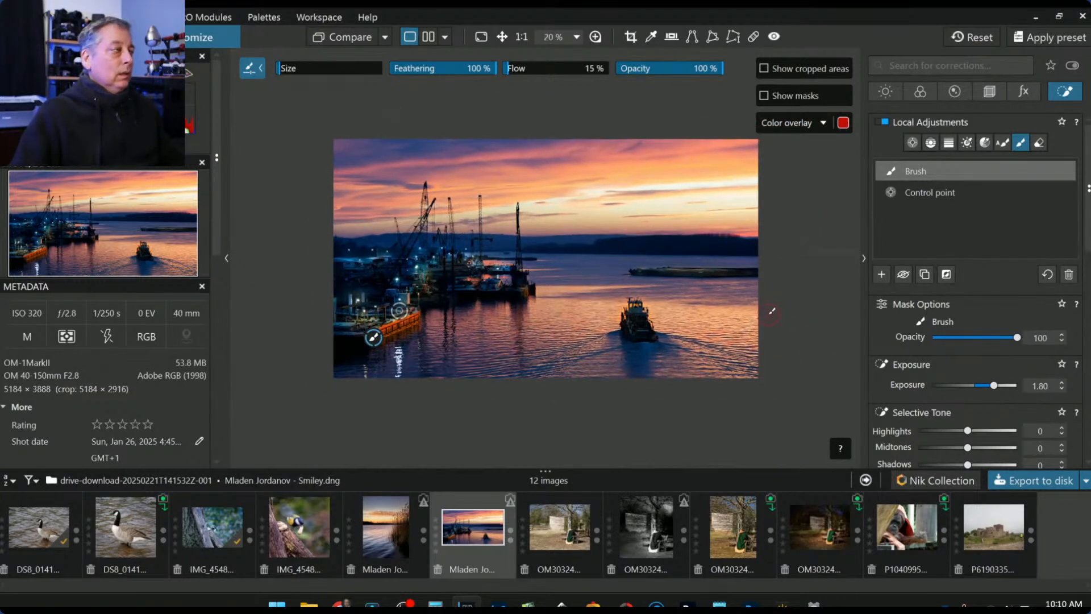
# - Hide the Navigator/Metadata panel, zoom in, and exit the Brush tool
pyautogui.click(226, 259)
pyautogui.scroll(1, 400, 246)
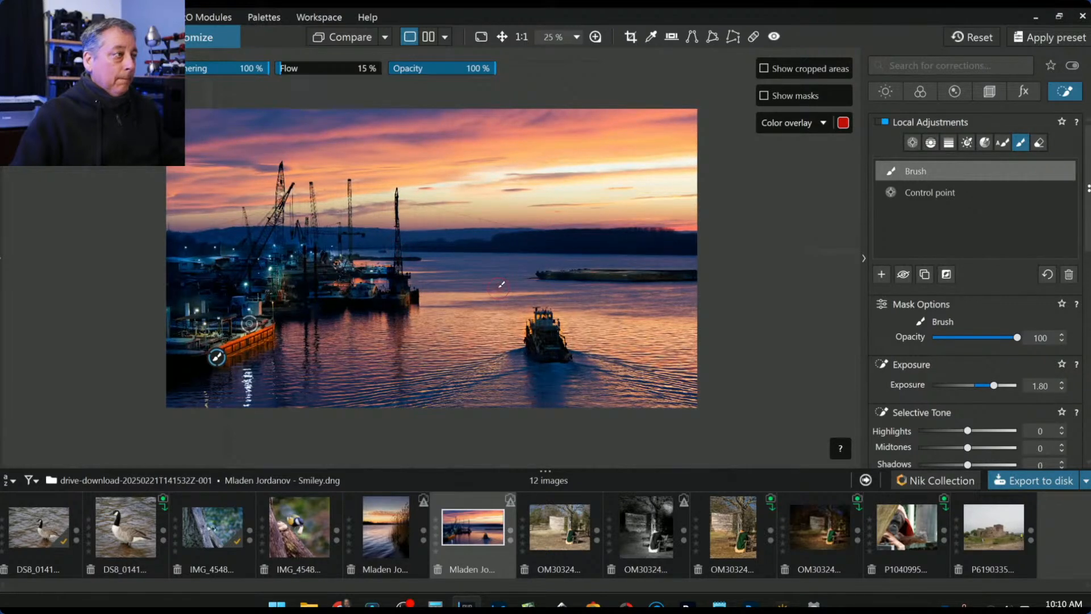
pyautogui.scroll(1, 501, 284)
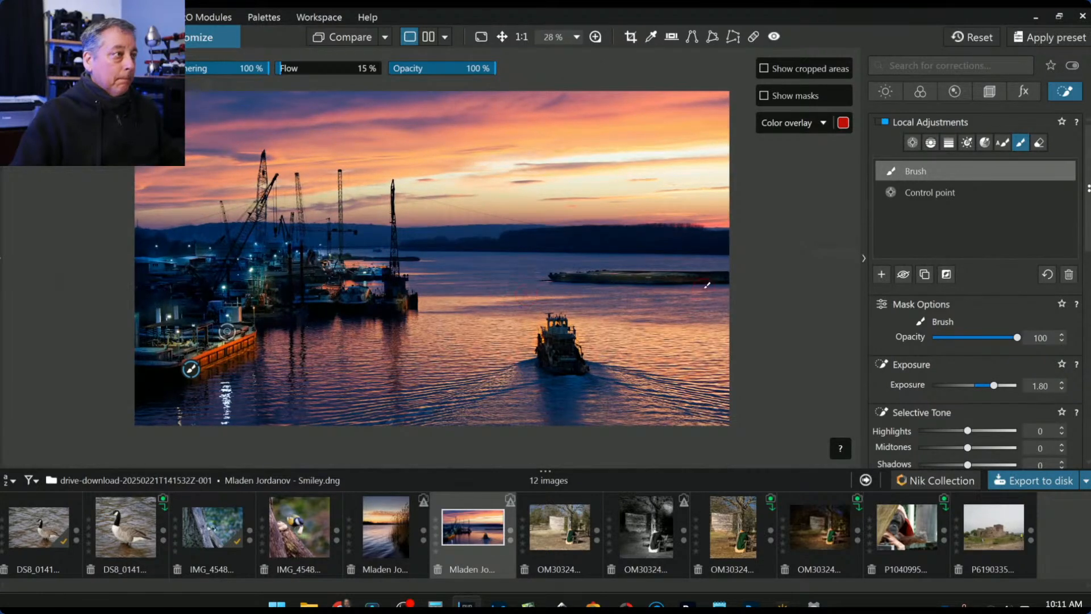
pyautogui.press('Escape')
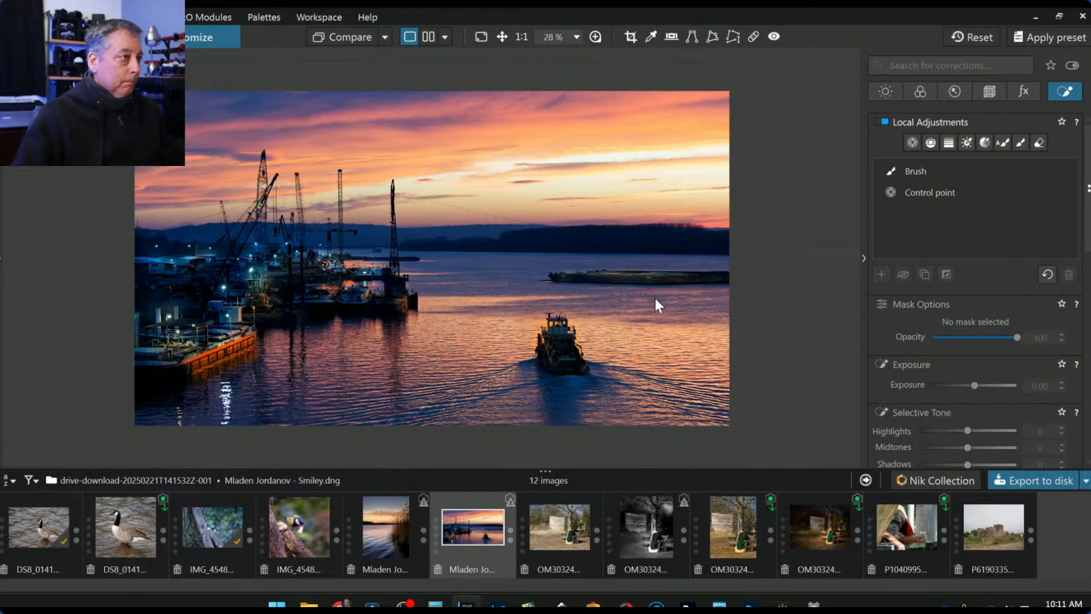
# - Drag a control line over the sky with ClearView Plus 27 and Highlights -23
pyautogui.click(930, 142)
pyautogui.moveTo(632, 205); pyautogui.dragTo(632, 244)
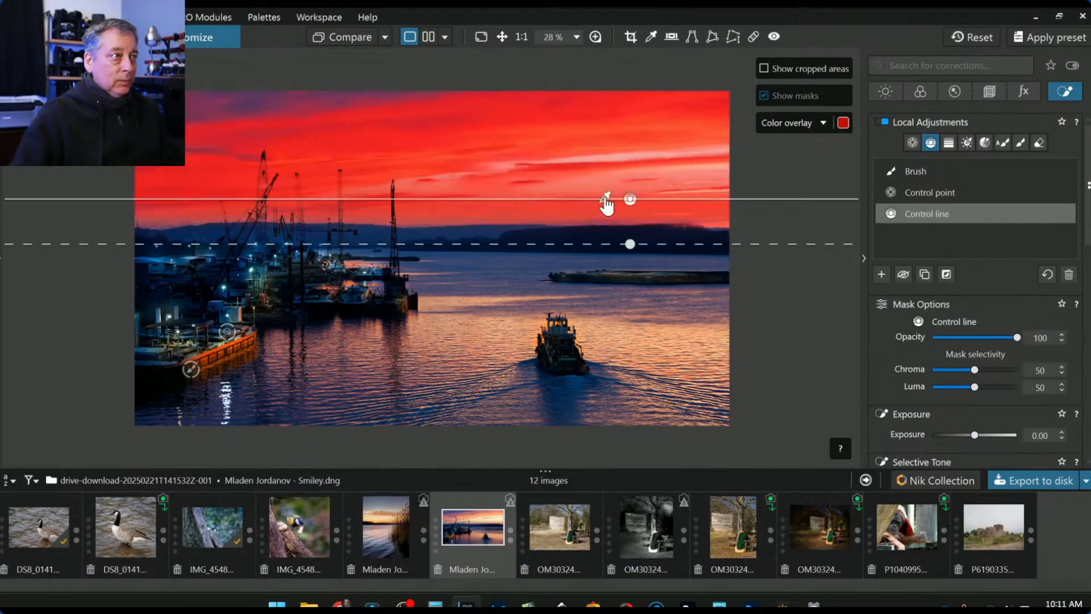
pyautogui.scroll(-2, 943, 397)
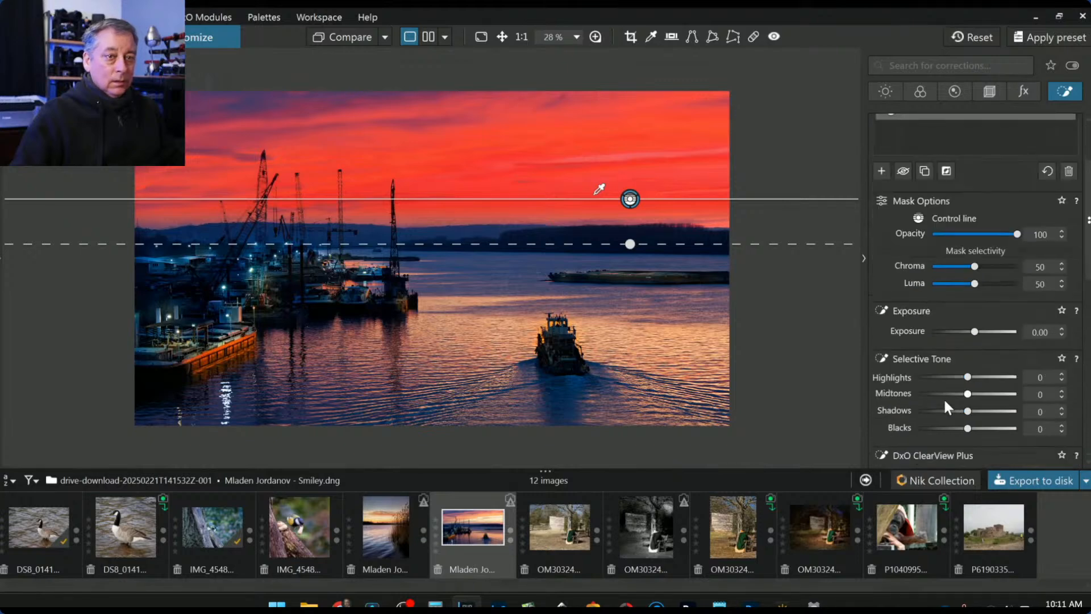
pyautogui.scroll(-2, 949, 395)
pyautogui.moveTo(931, 404); pyautogui.dragTo(955, 406)
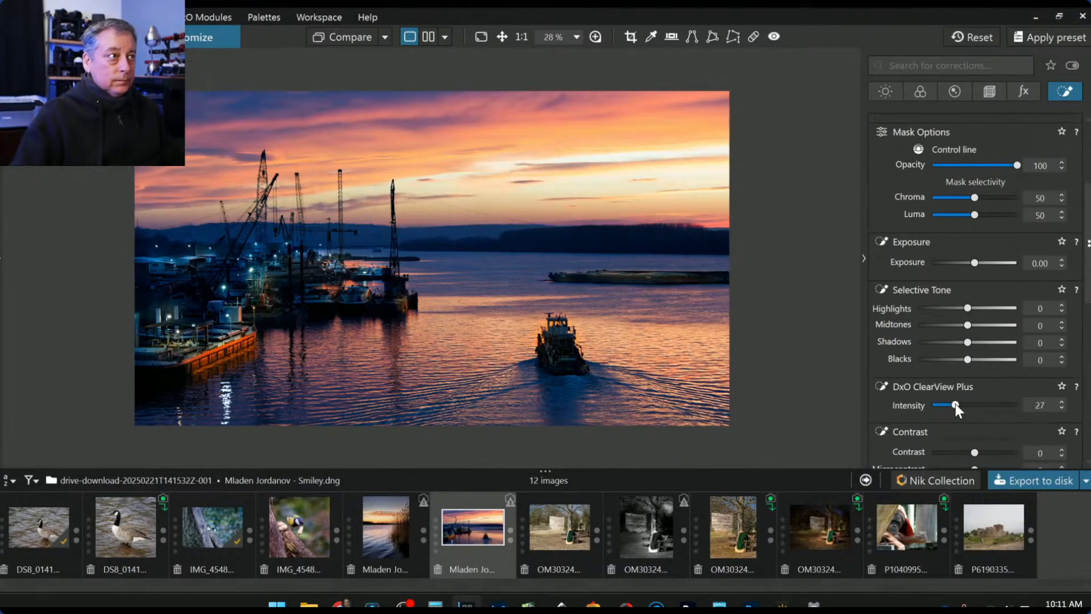
pyautogui.moveTo(960, 308); pyautogui.dragTo(957, 308)
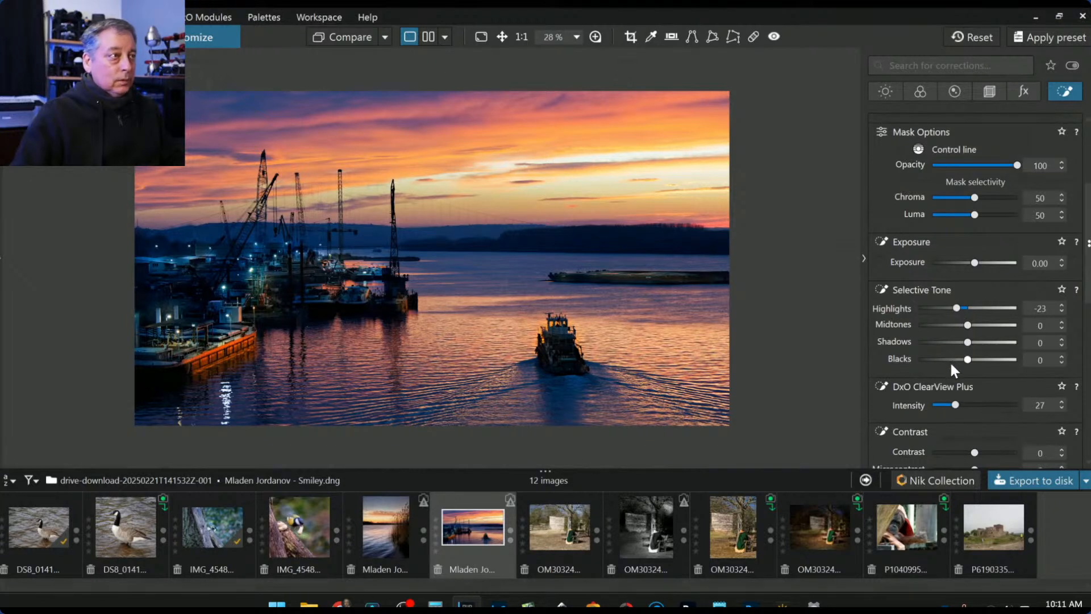
# - Raise the sky control line's Microcontrast to 81 and deselect the line
pyautogui.scroll(-1, 953, 369)
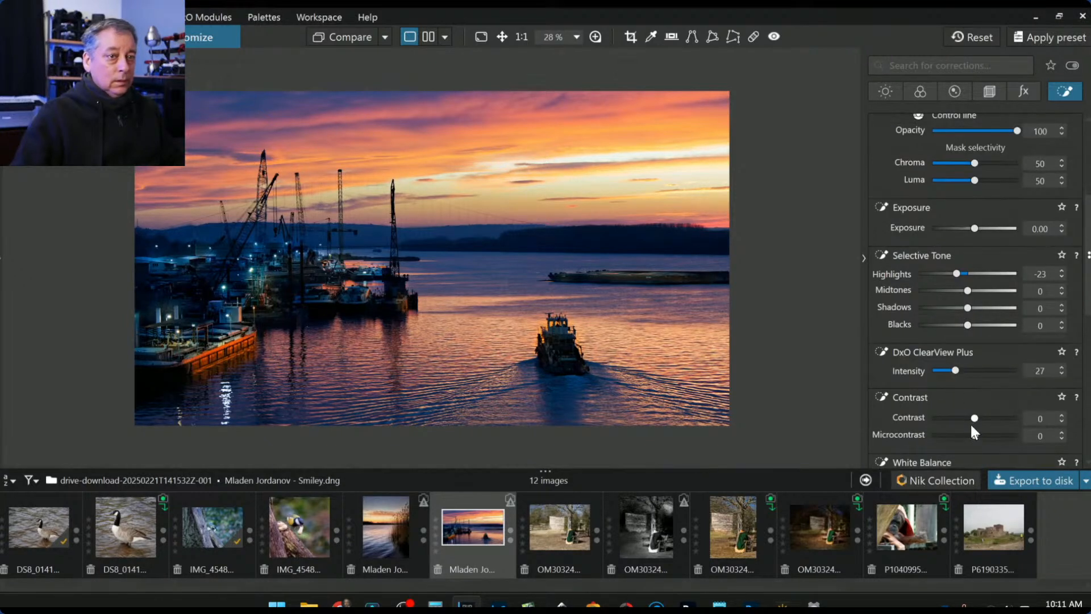
pyautogui.moveTo(974, 436); pyautogui.dragTo(1009, 438)
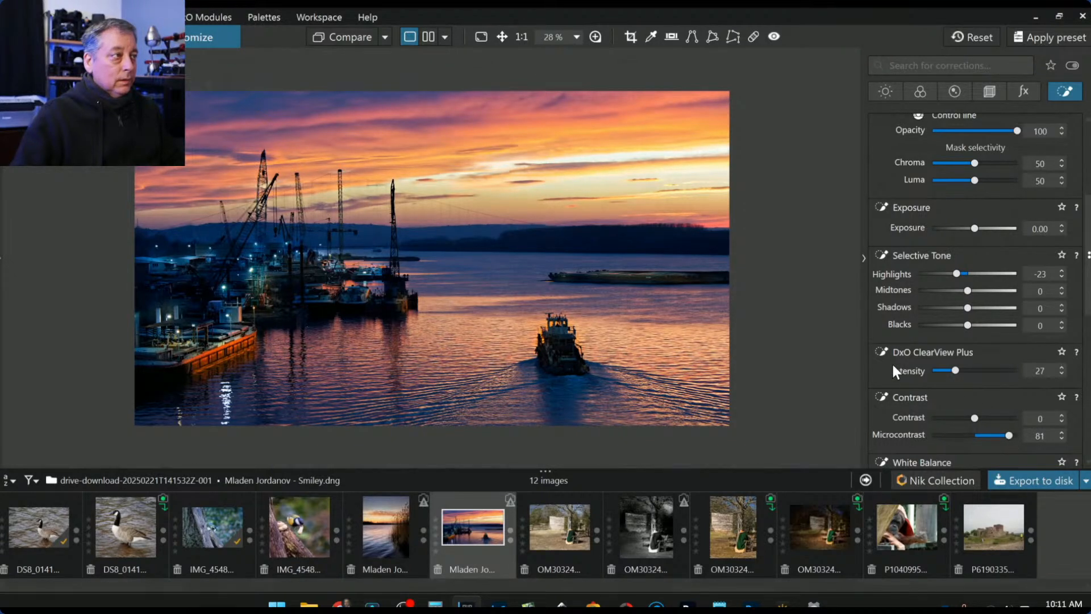
pyautogui.scroll(-1, 893, 370)
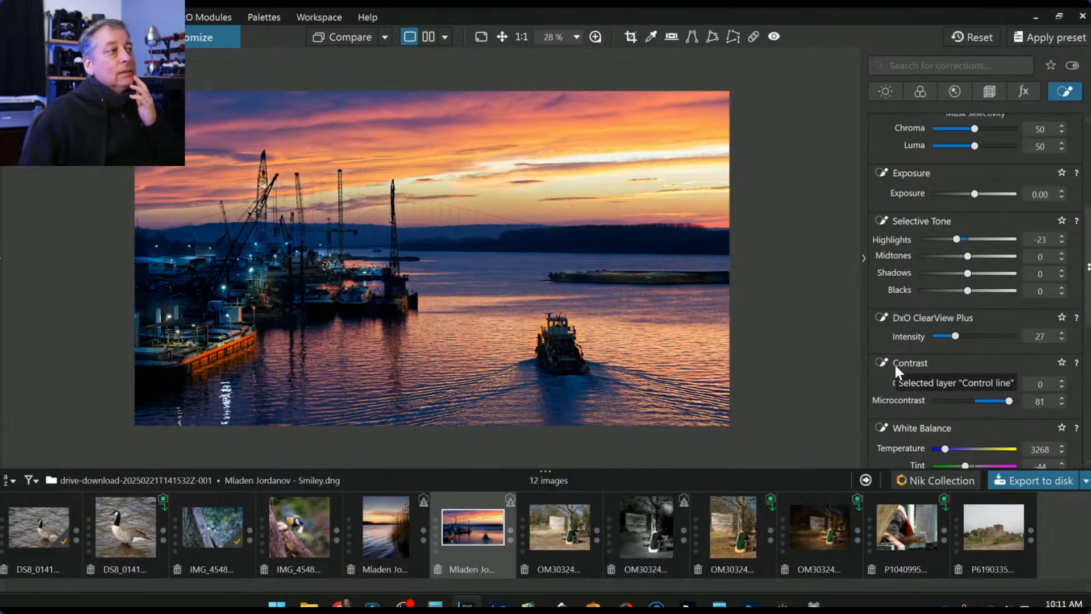
pyautogui.click(894, 362)
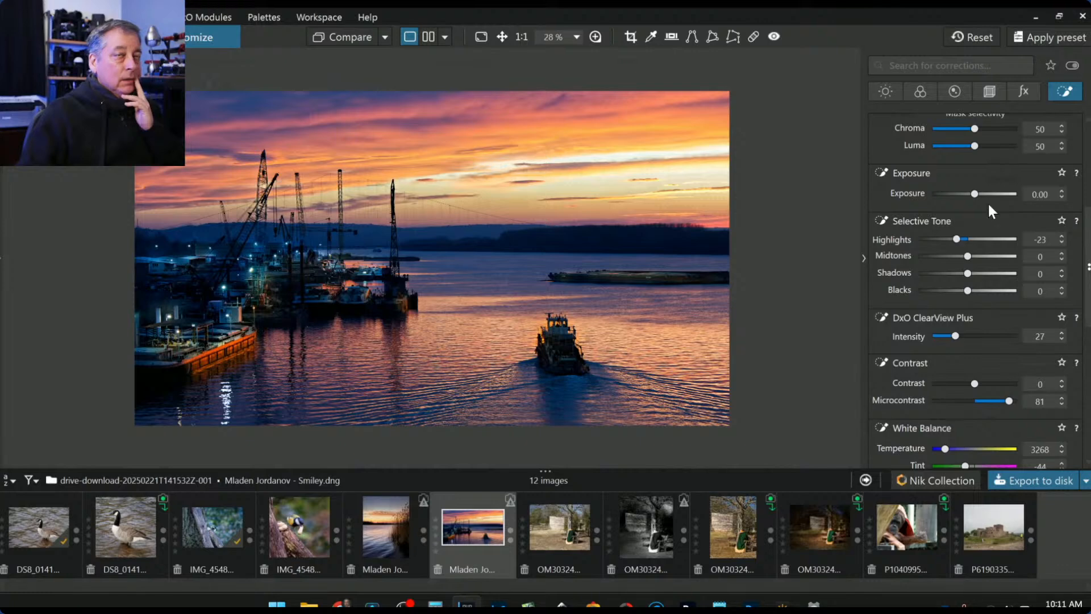
pyautogui.scroll(5, 932, 294)
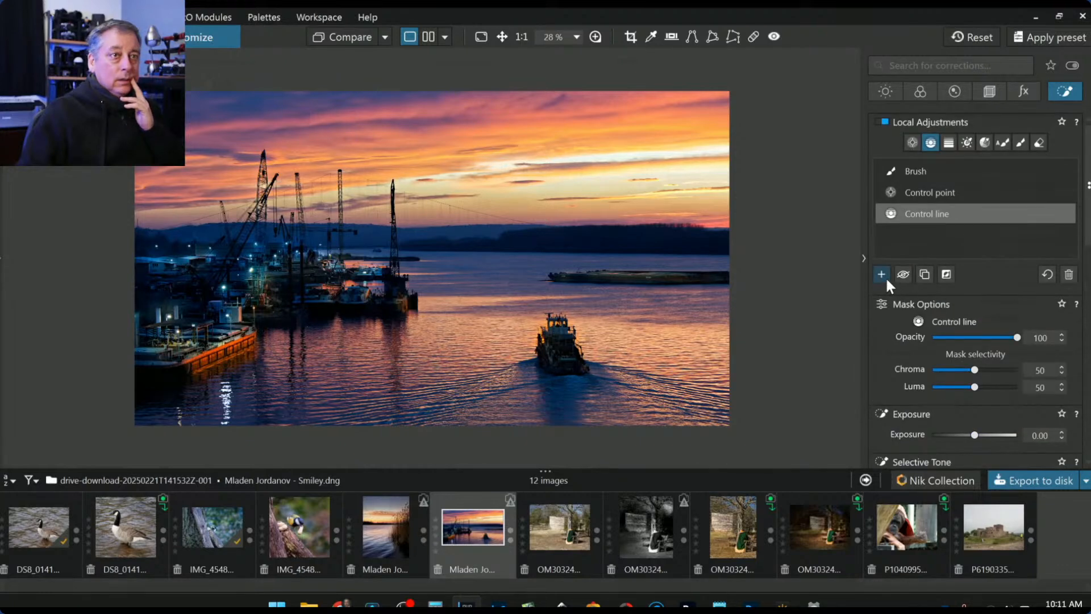
pyautogui.click(885, 276)
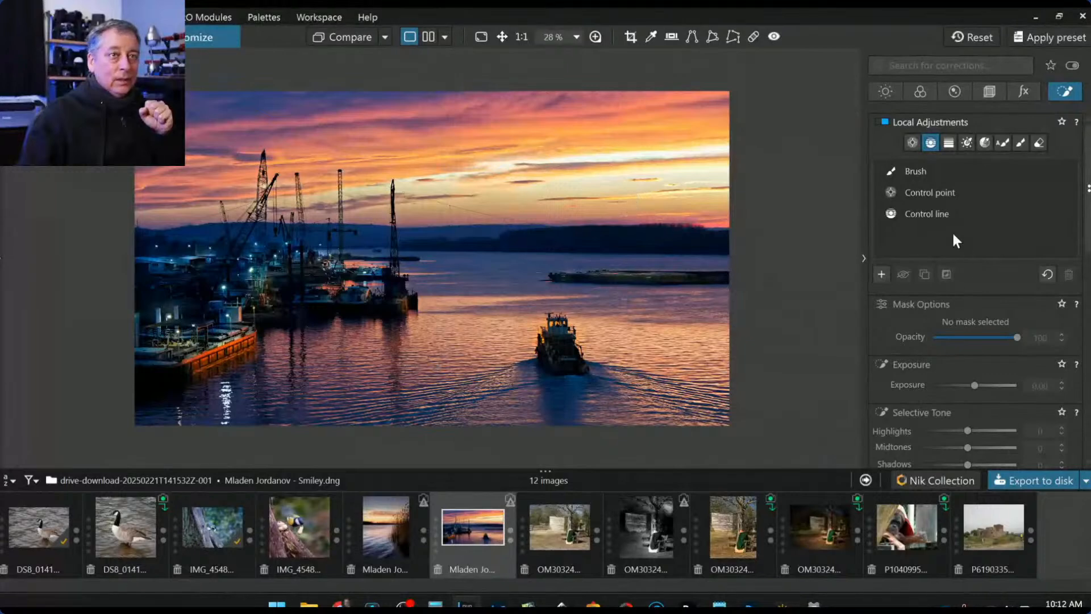
pyautogui.click(913, 144)
# - Add a control point over the harbor and warm its Temperature to 5309
pyautogui.click(274, 283)
pyautogui.moveTo(382, 315); pyautogui.dragTo(397, 319)
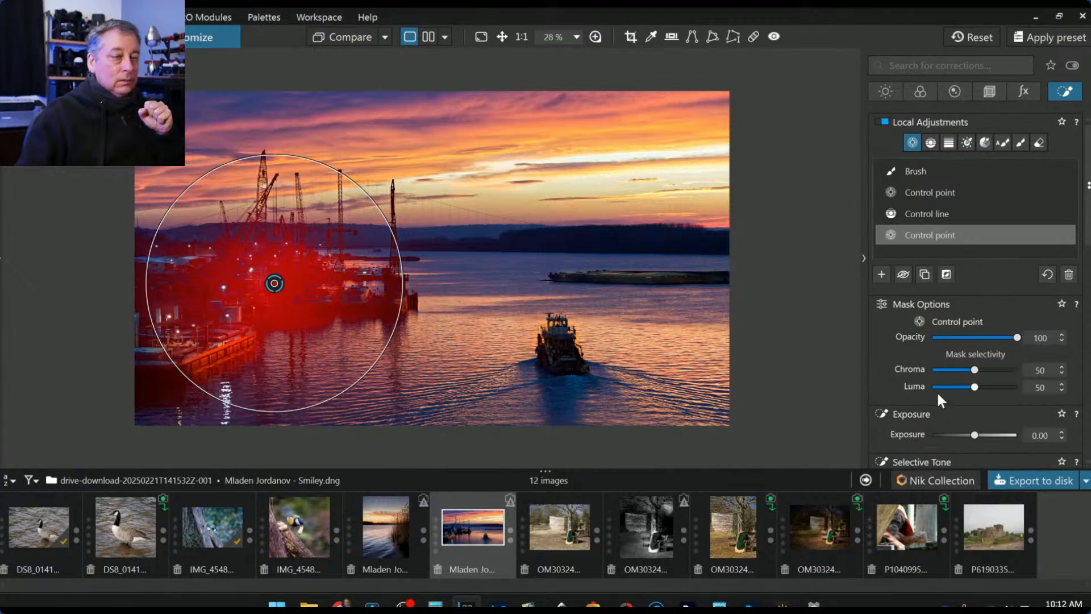
pyautogui.scroll(-4, 939, 397)
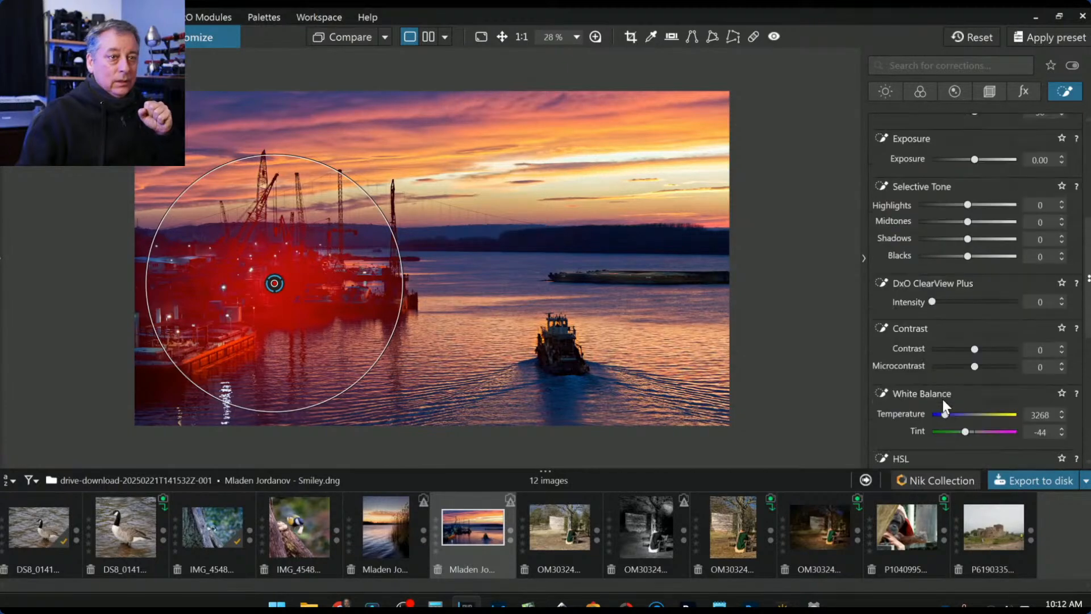
pyautogui.scroll(-1, 943, 401)
pyautogui.click(945, 381)
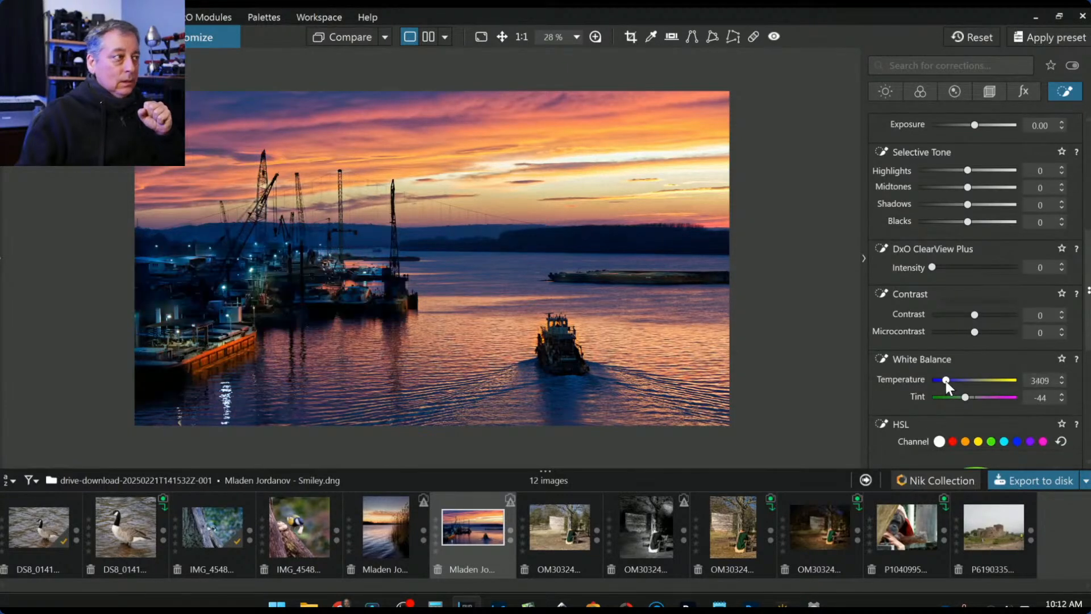
pyautogui.scroll(1, 945, 381)
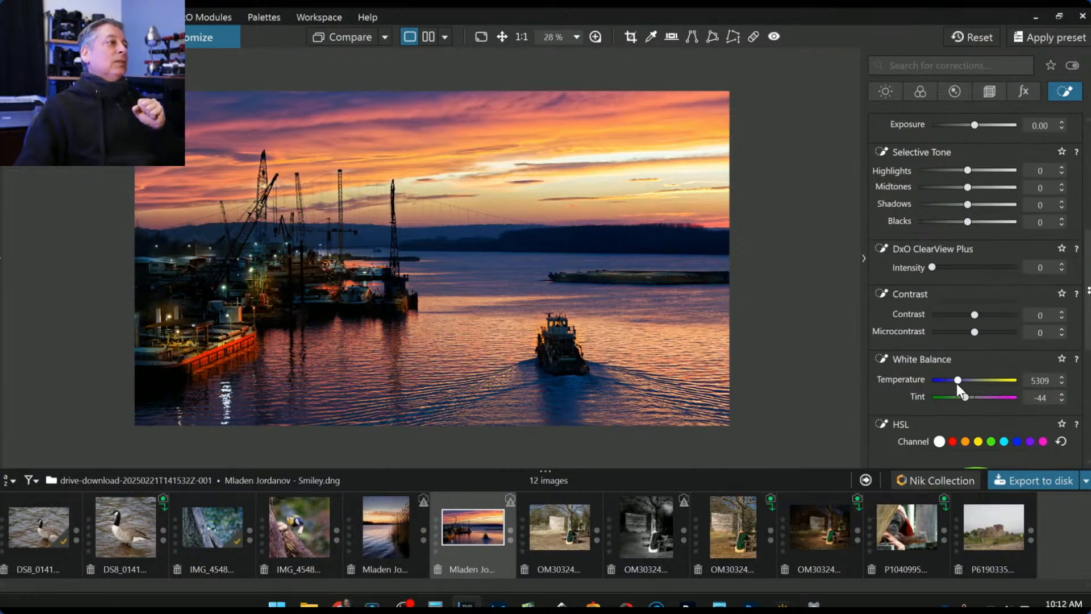
pyautogui.moveTo(267, 381)
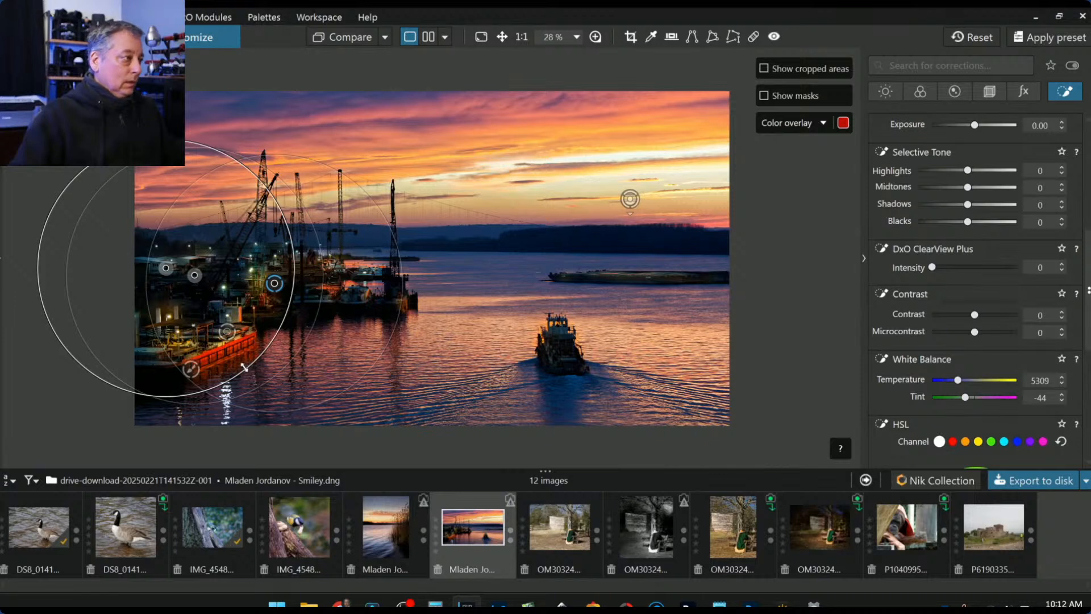
pyautogui.moveTo(241, 364); pyautogui.dragTo(226, 340)
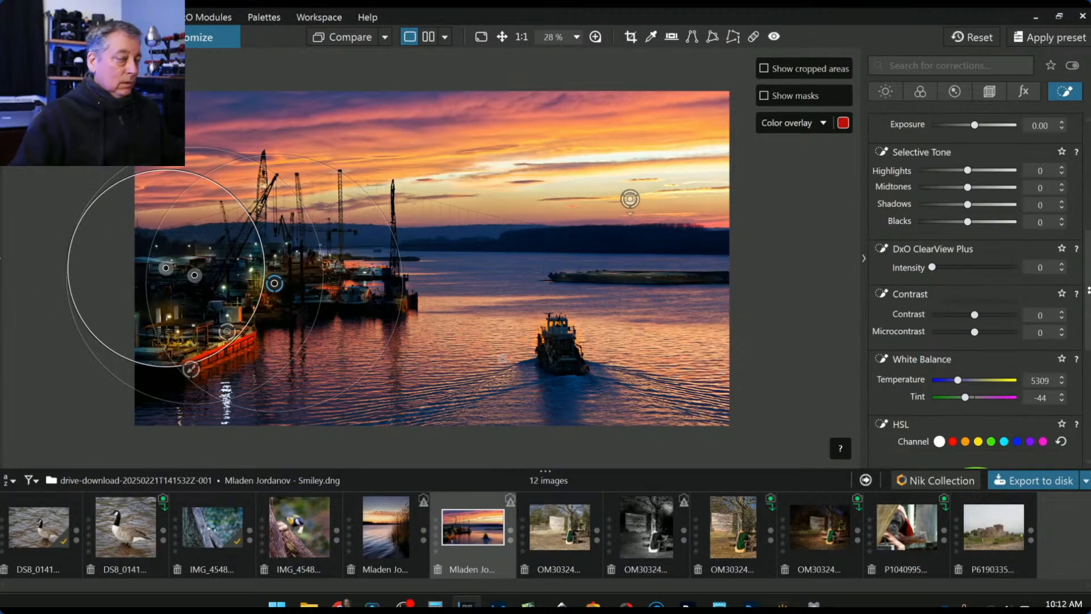
# - Cool the brushed barge adjustment's Temperature from 10578 down to 4240
pyautogui.click(190, 369)
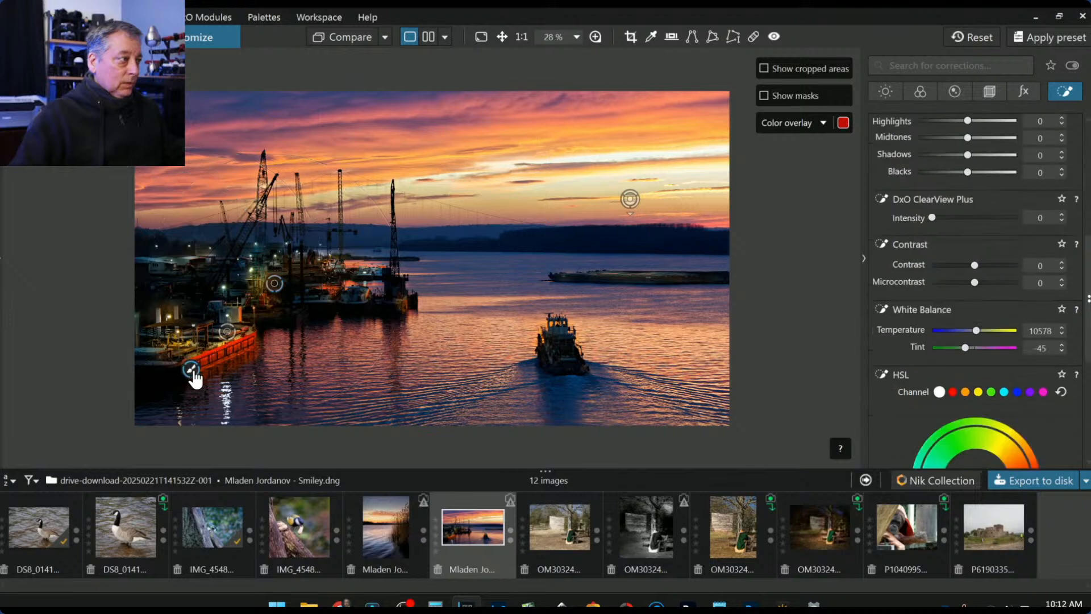
pyautogui.click(973, 332)
pyautogui.scroll(-1, 973, 332)
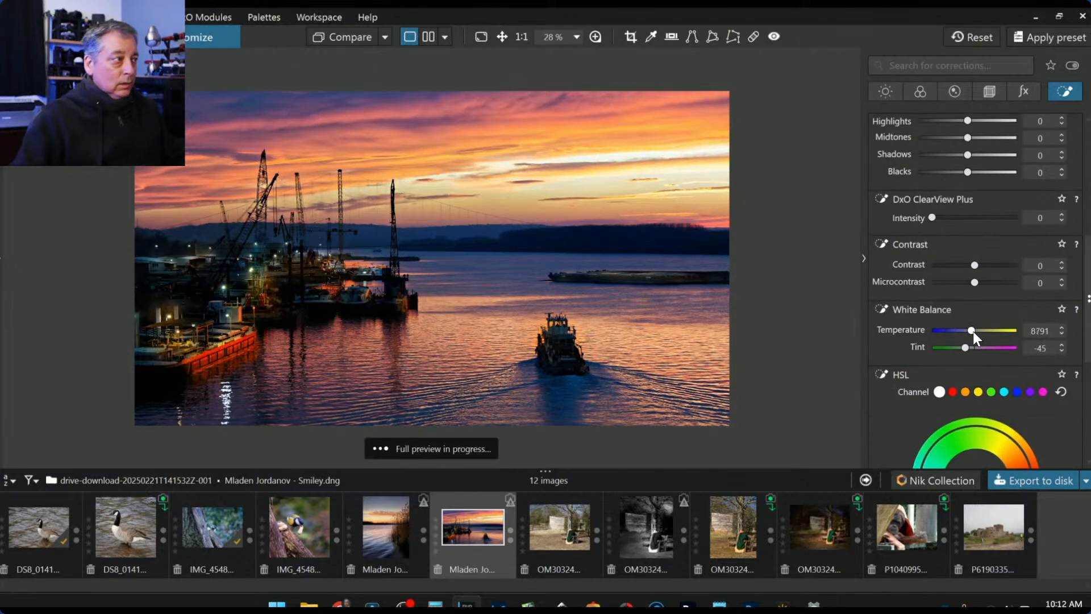
pyautogui.scroll(-2, 972, 332)
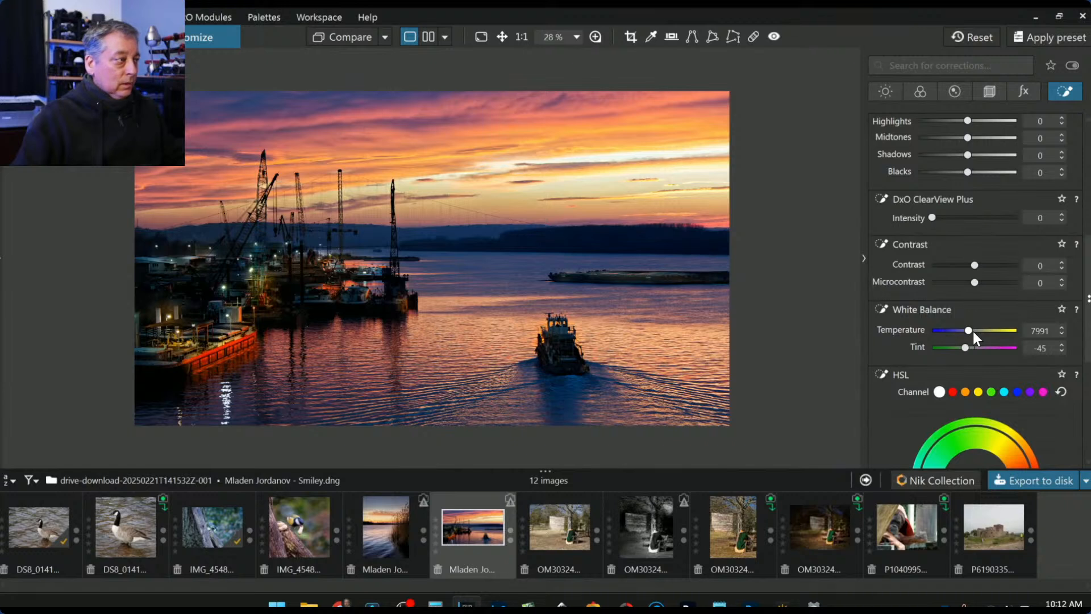
pyautogui.scroll(-5, 973, 332)
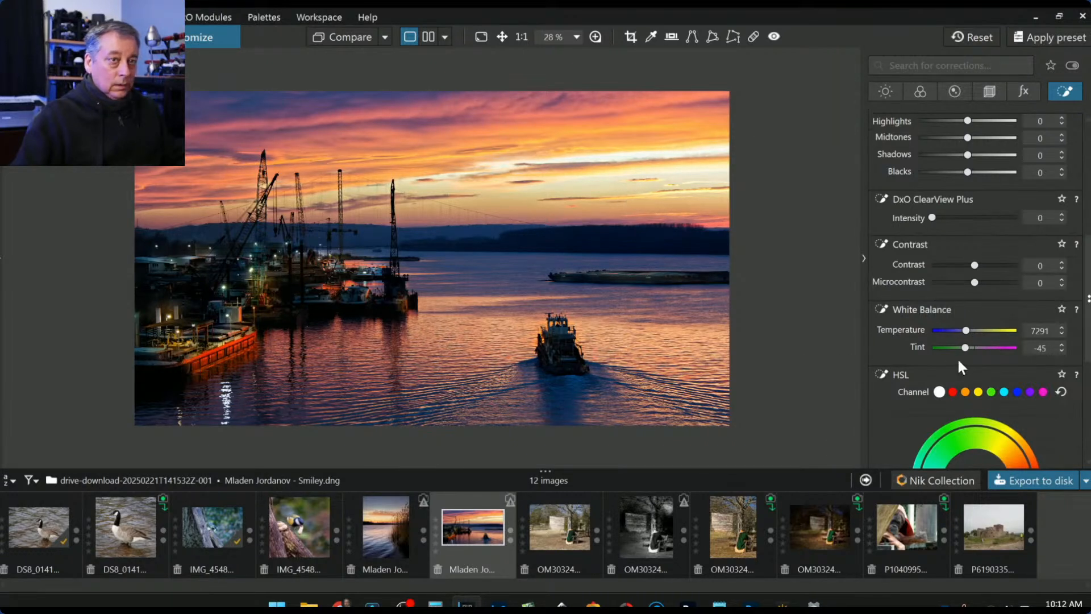
pyautogui.moveTo(965, 331); pyautogui.dragTo(952, 332)
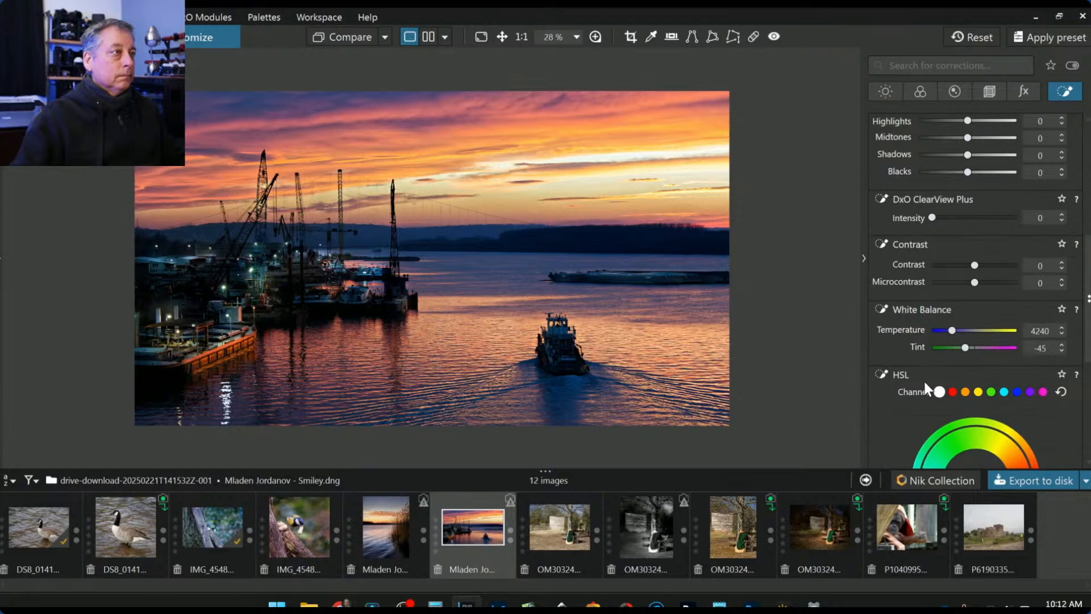
pyautogui.press('Escape')
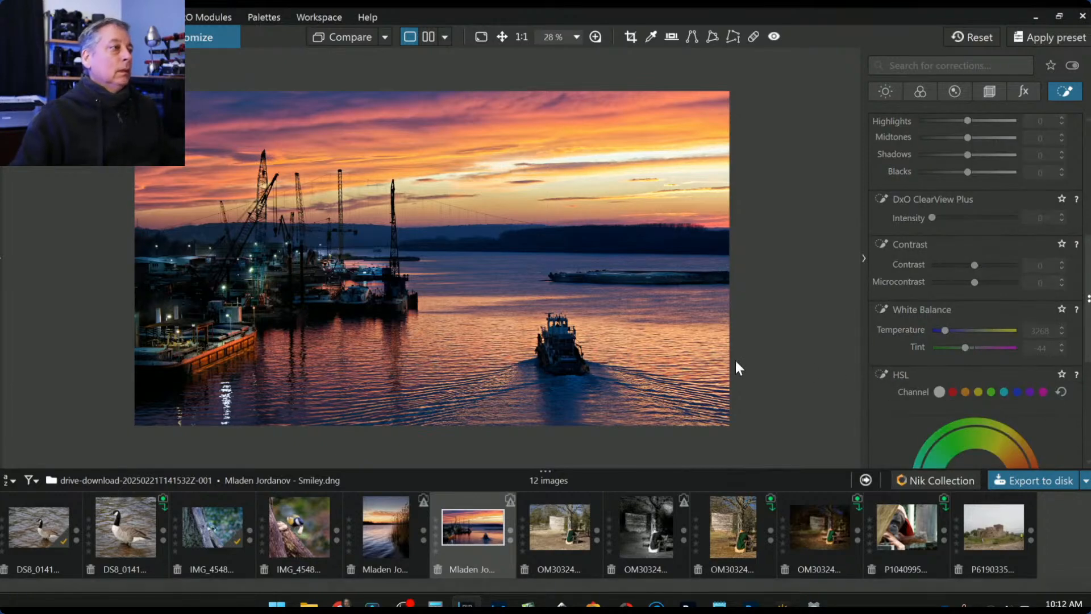
pyautogui.click(347, 39)
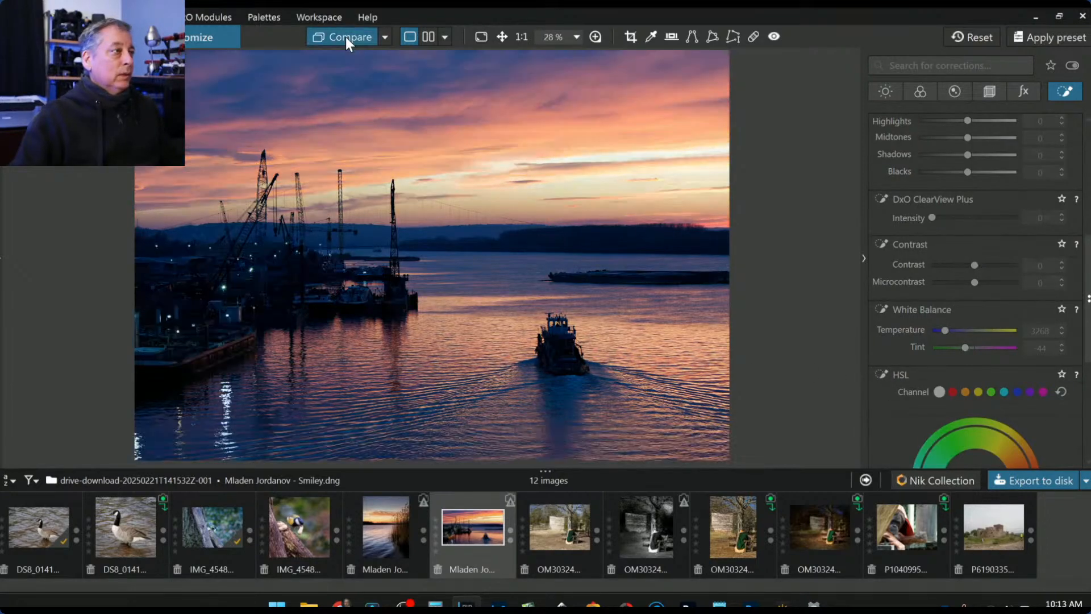
pyautogui.click(345, 36)
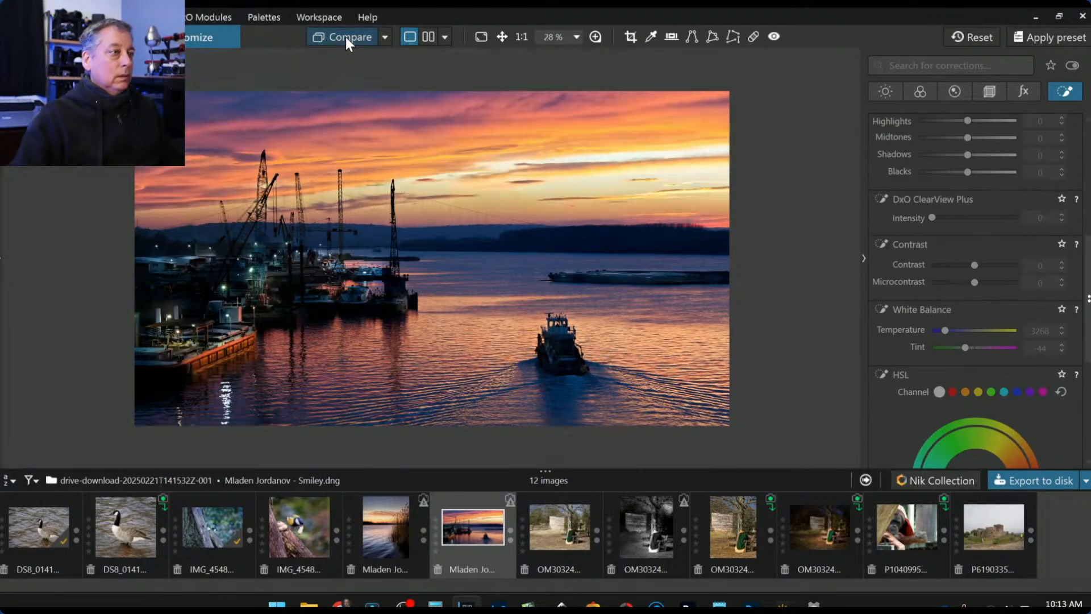
pyautogui.click(346, 37)
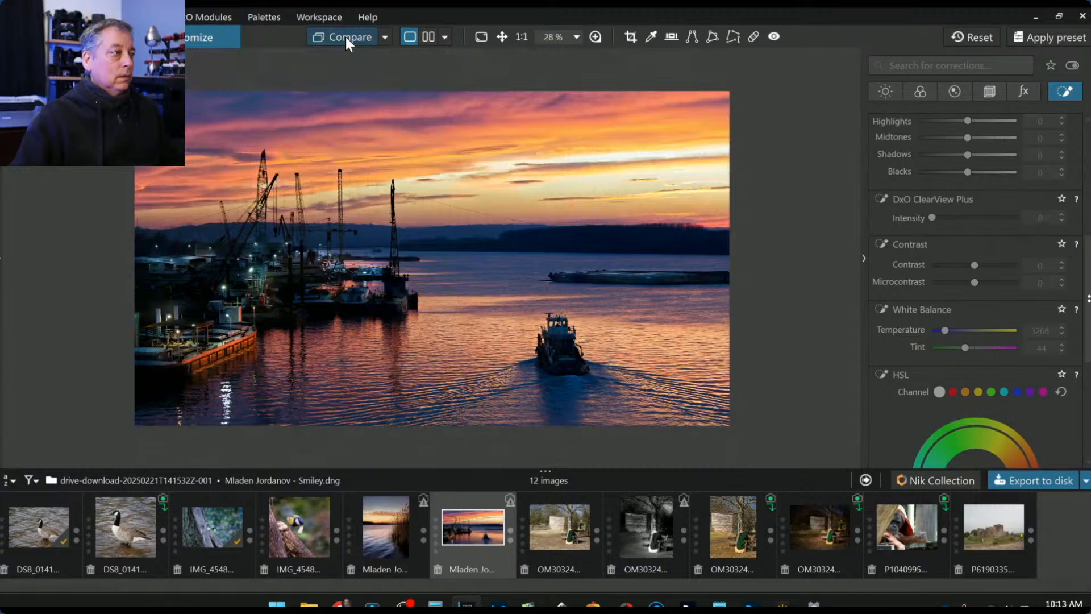
pyautogui.scroll(5, 909, 182)
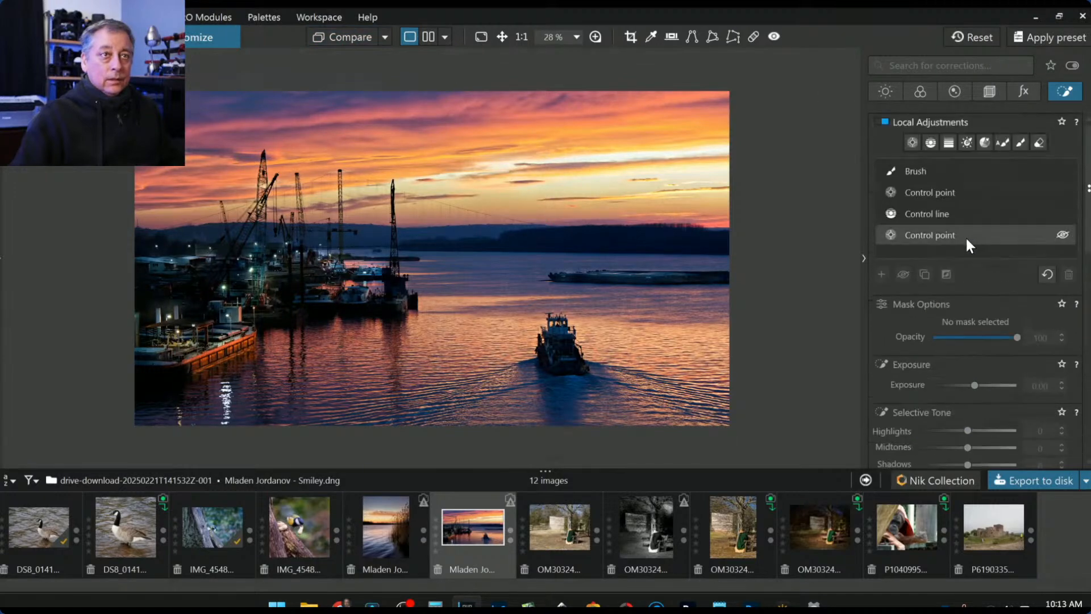
# - Drop a control point on the left harbour water with ClearView Plus 46
pyautogui.click(880, 275)
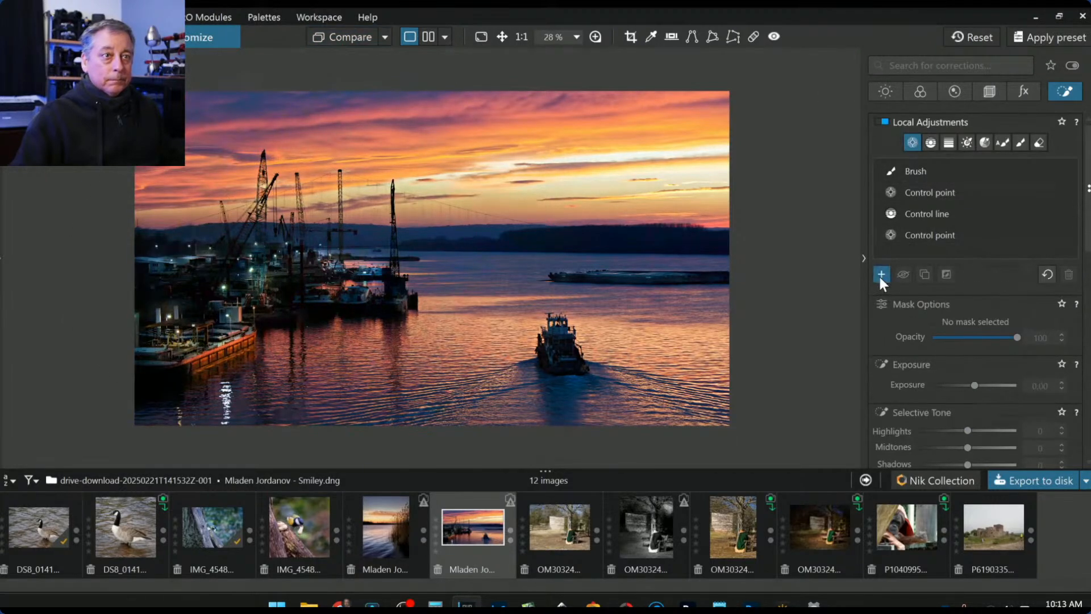
pyautogui.click(292, 369)
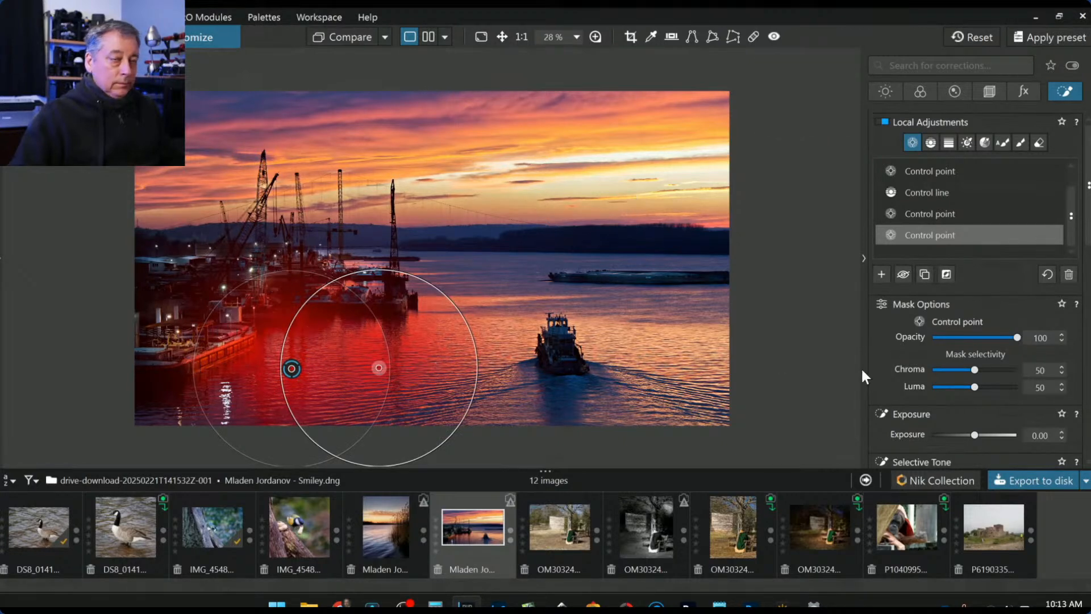
pyautogui.scroll(-6, 930, 397)
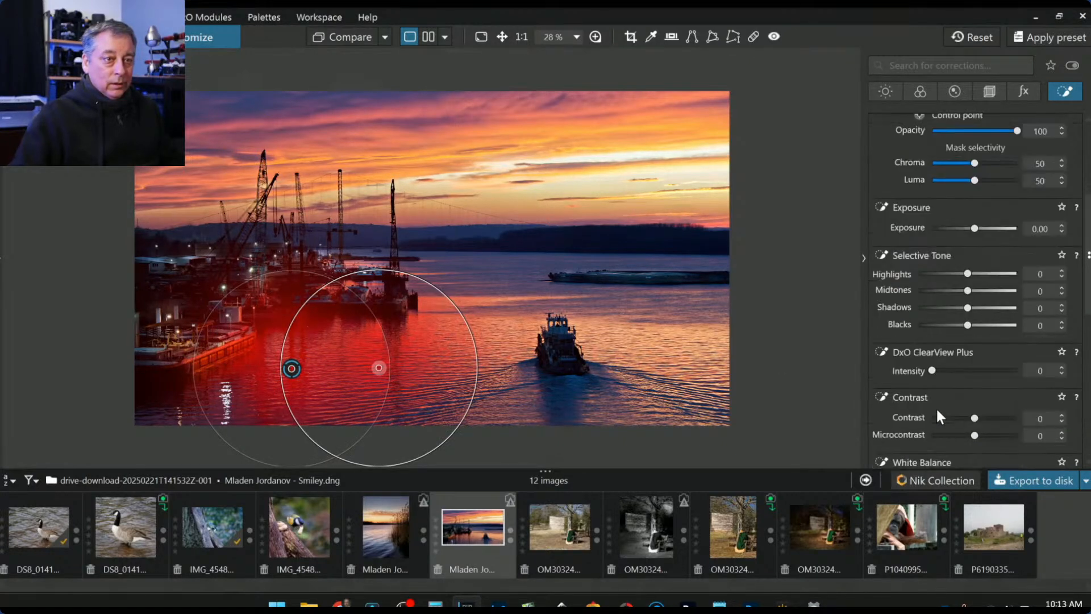
pyautogui.scroll(-3, 953, 424)
pyautogui.moveTo(933, 302); pyautogui.dragTo(971, 306)
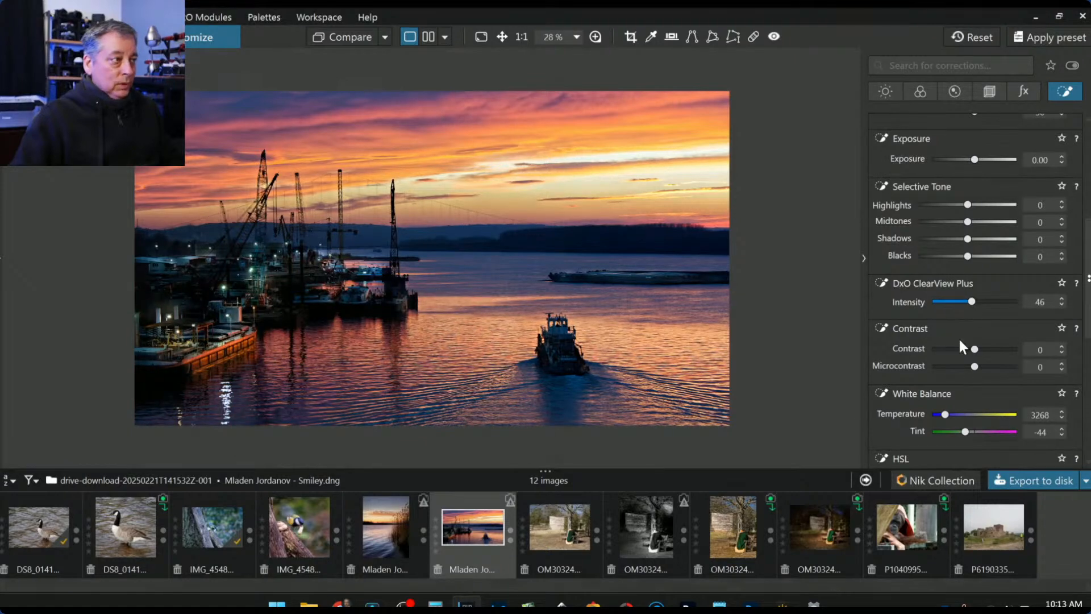
# - Give the water control point Microcontrast -55, Contrast 56 and Exposure +0.56
pyautogui.scroll(-5, 959, 408)
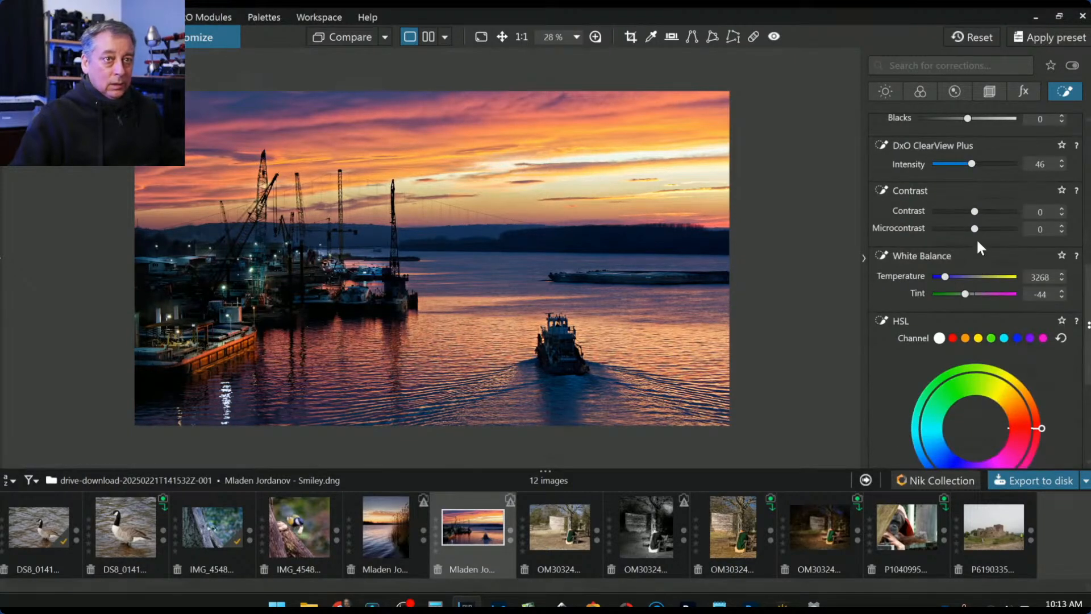
pyautogui.moveTo(975, 231); pyautogui.dragTo(923, 233)
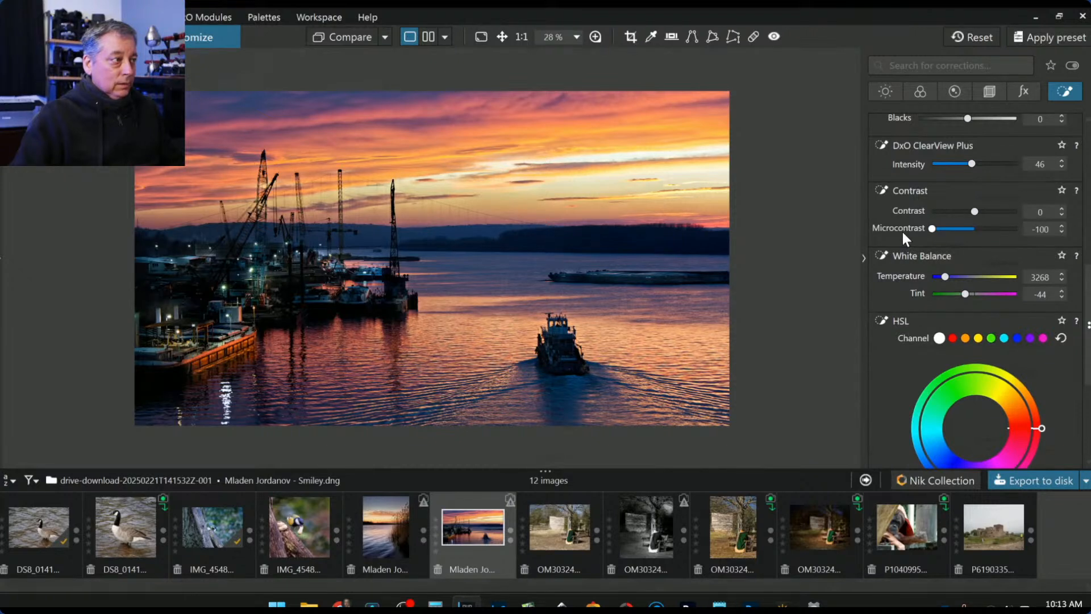
pyautogui.click(950, 229)
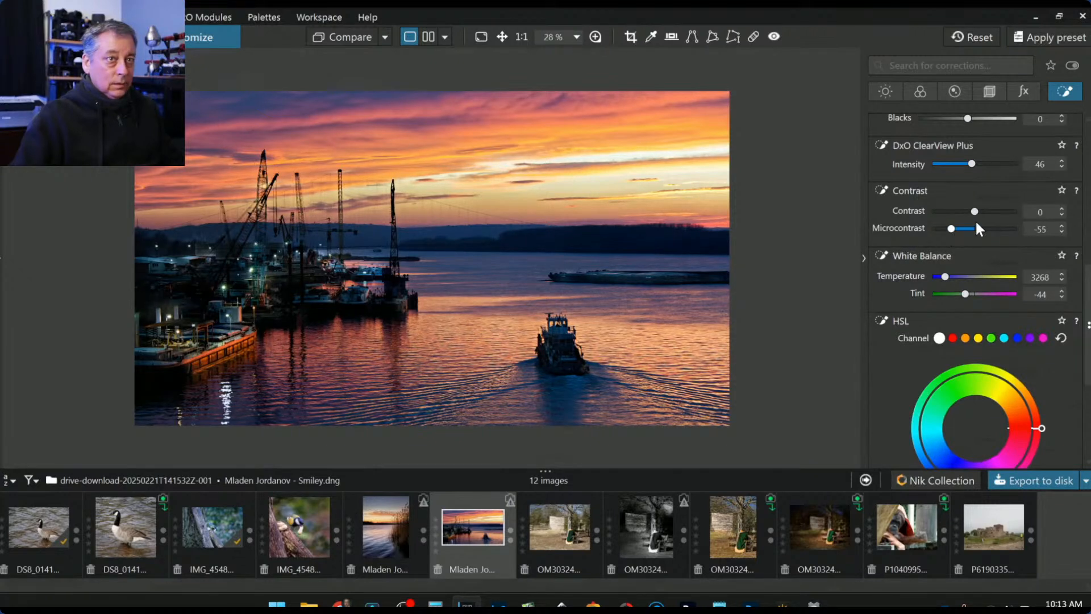
pyautogui.moveTo(975, 212); pyautogui.dragTo(1011, 216)
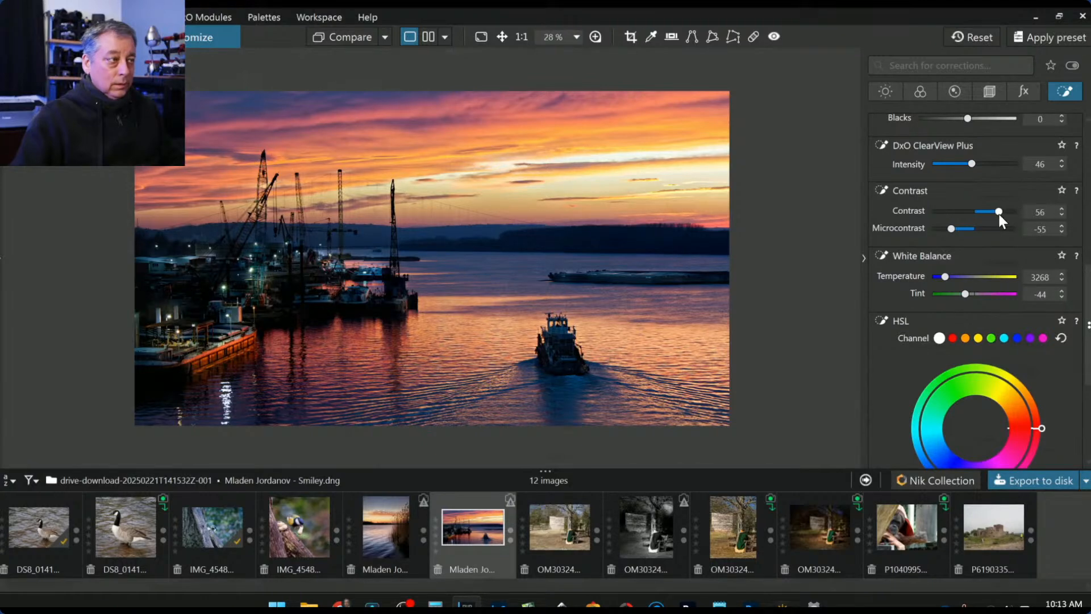
pyautogui.scroll(5, 921, 309)
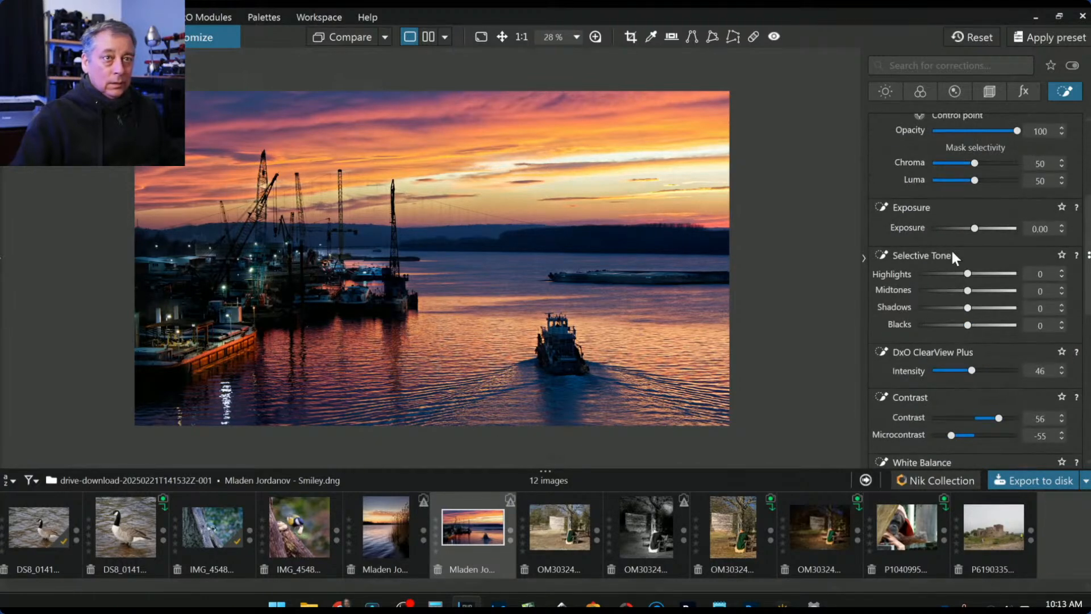
pyautogui.moveTo(976, 230); pyautogui.dragTo(980, 230)
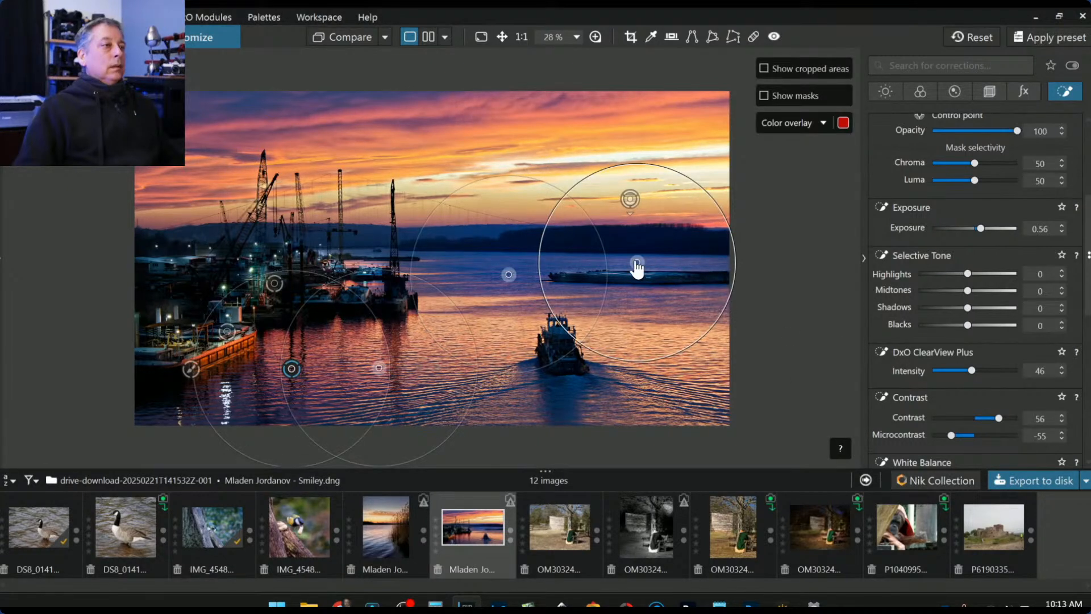
# - Nudge the centre control point, then set the right-river control point's White Balance Temperature to 4368
pyautogui.moveTo(509, 274); pyautogui.dragTo(498, 267)
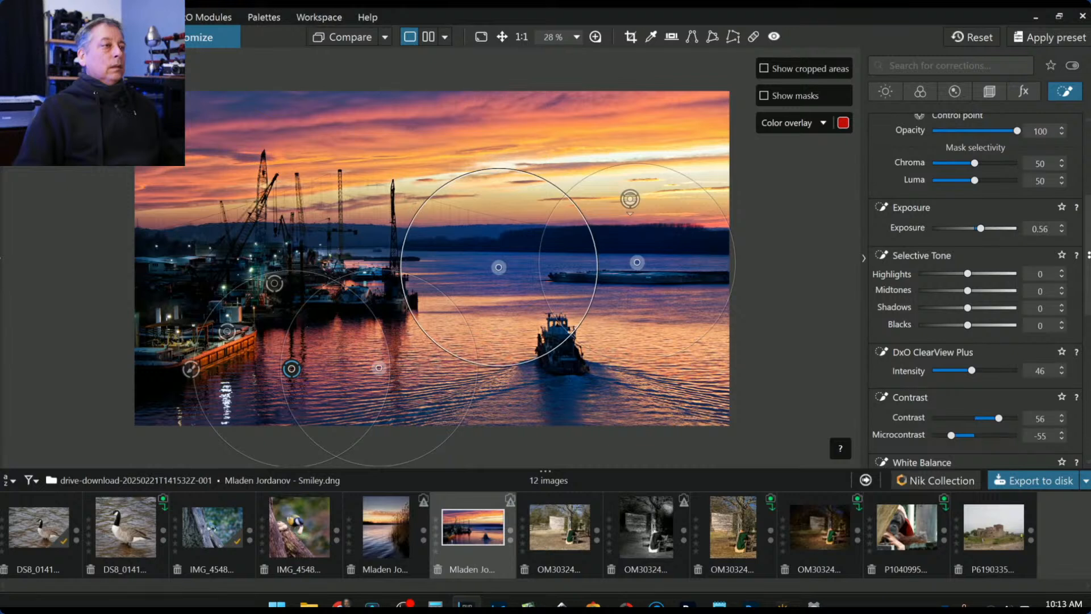
pyautogui.click(637, 262)
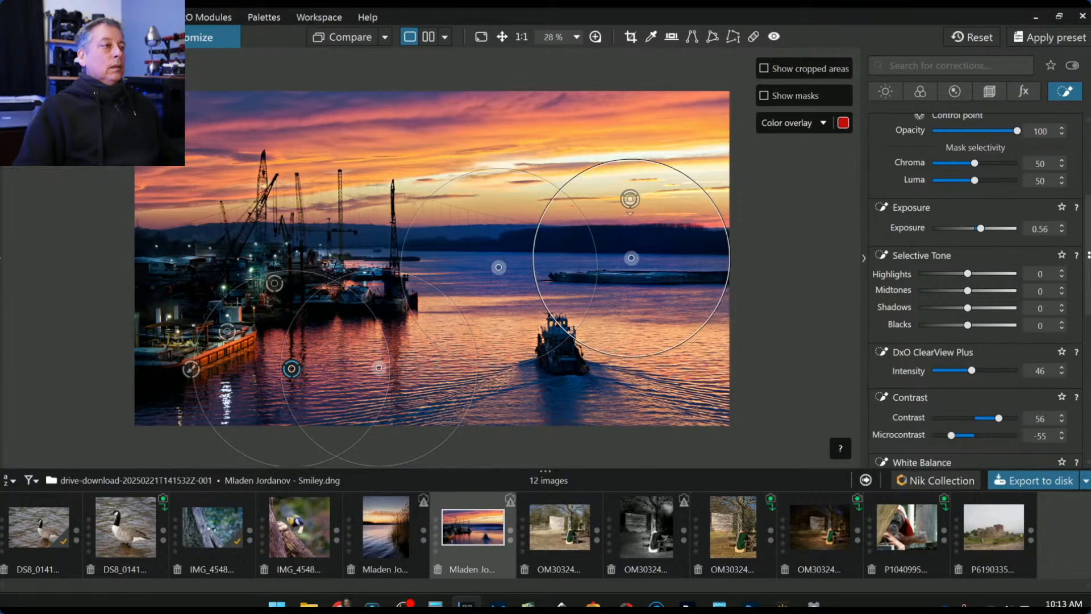
pyautogui.scroll(-2, 952, 431)
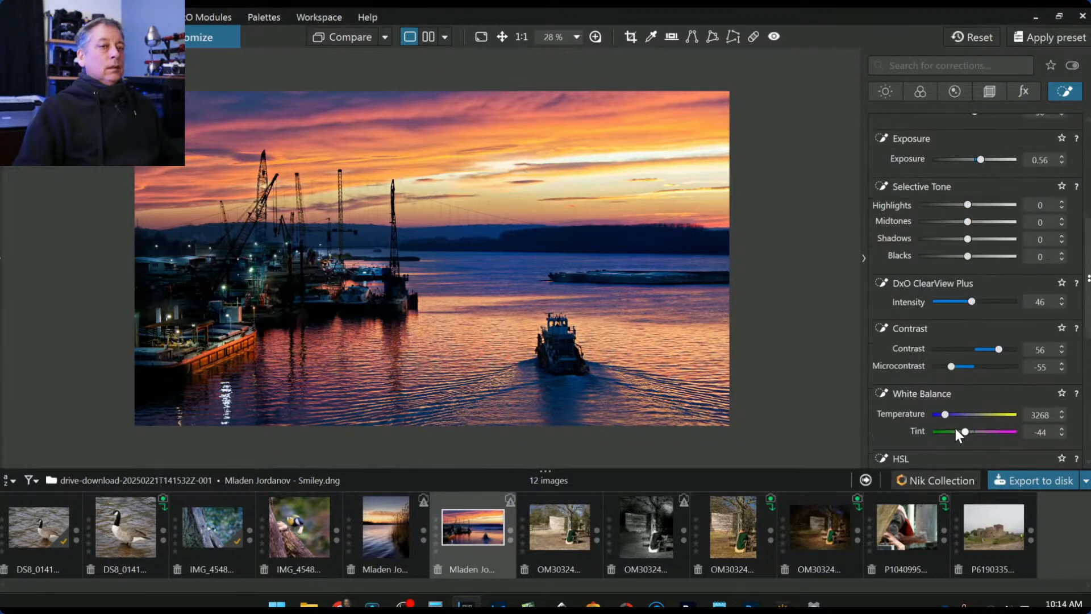
pyautogui.moveTo(944, 414); pyautogui.dragTo(958, 415)
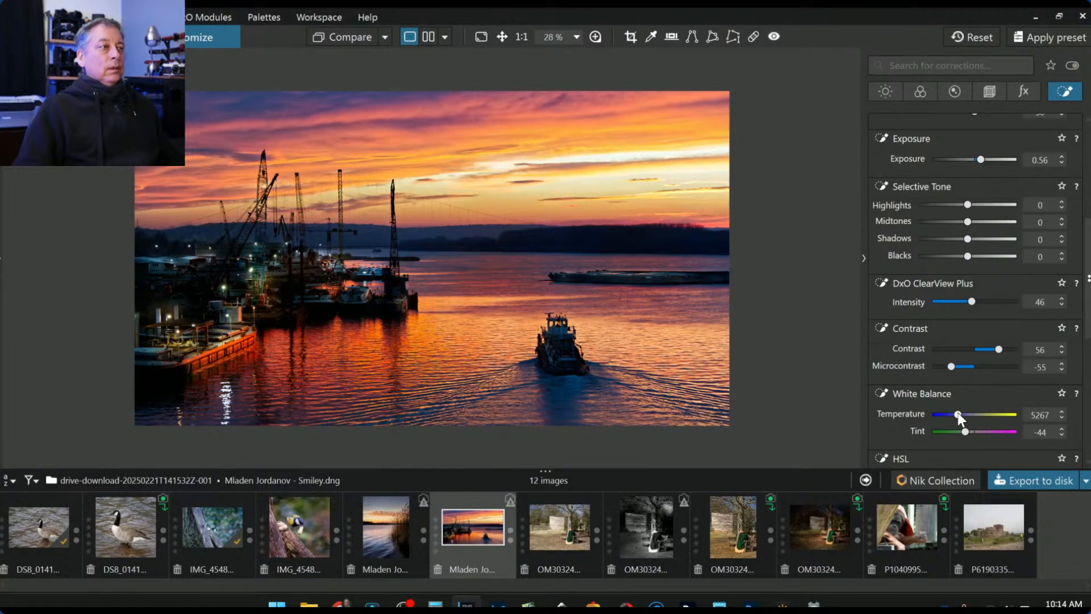
pyautogui.doubleClick(958, 415)
pyautogui.scroll(2, 957, 414)
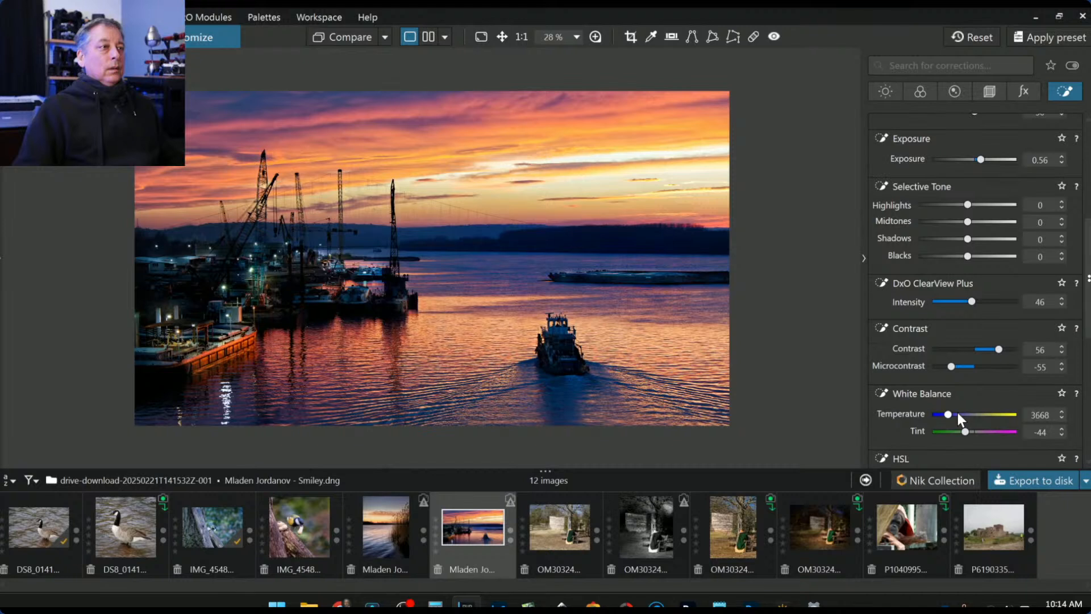
pyautogui.scroll(2, 958, 418)
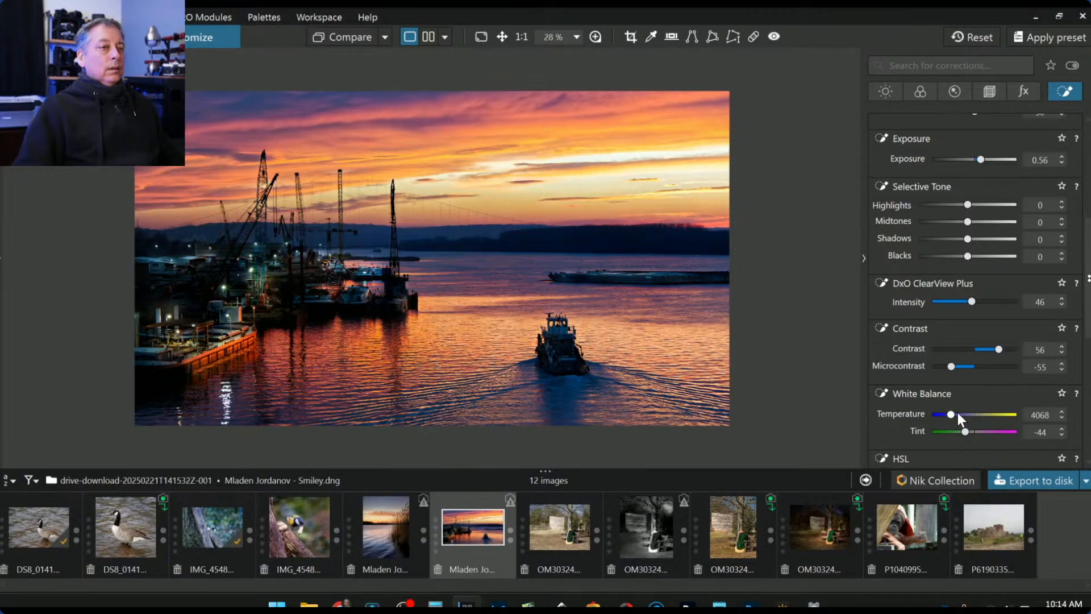
pyautogui.scroll(2, 958, 418)
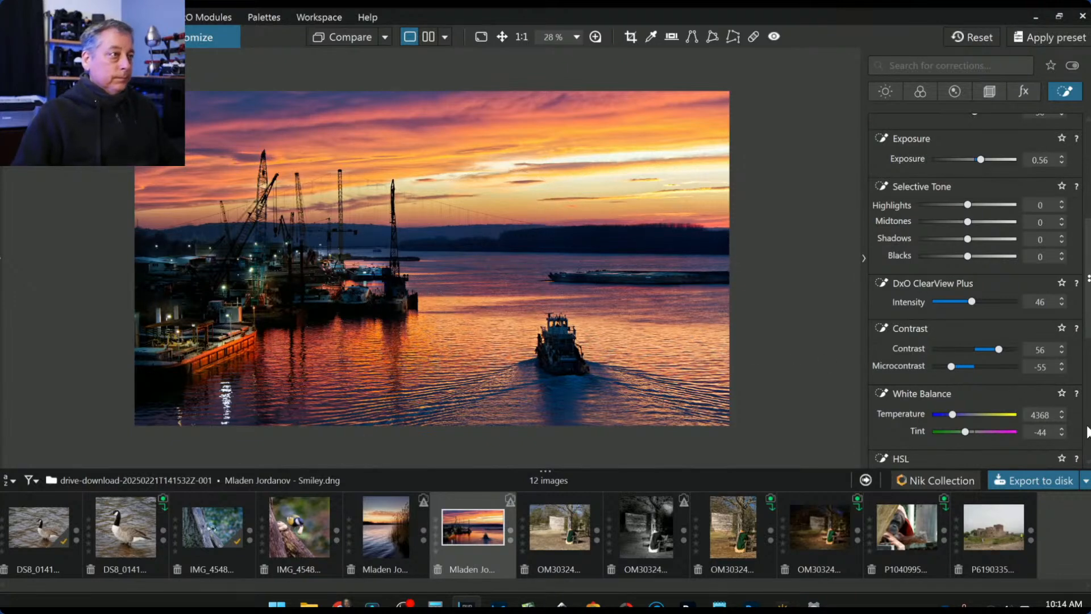
pyautogui.scroll(-2, 999, 405)
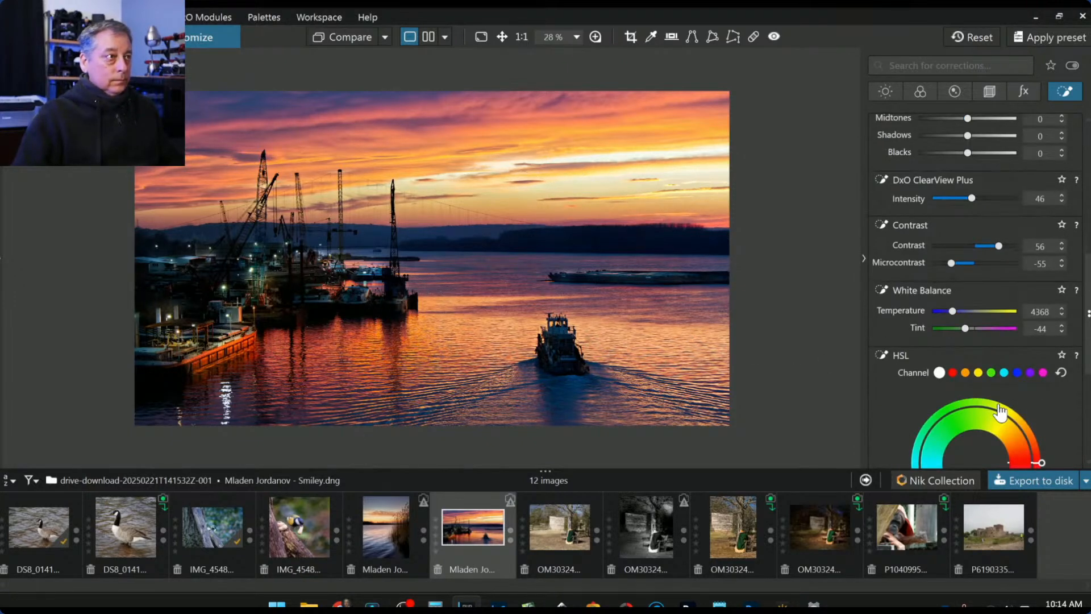
pyautogui.scroll(-1, 1000, 410)
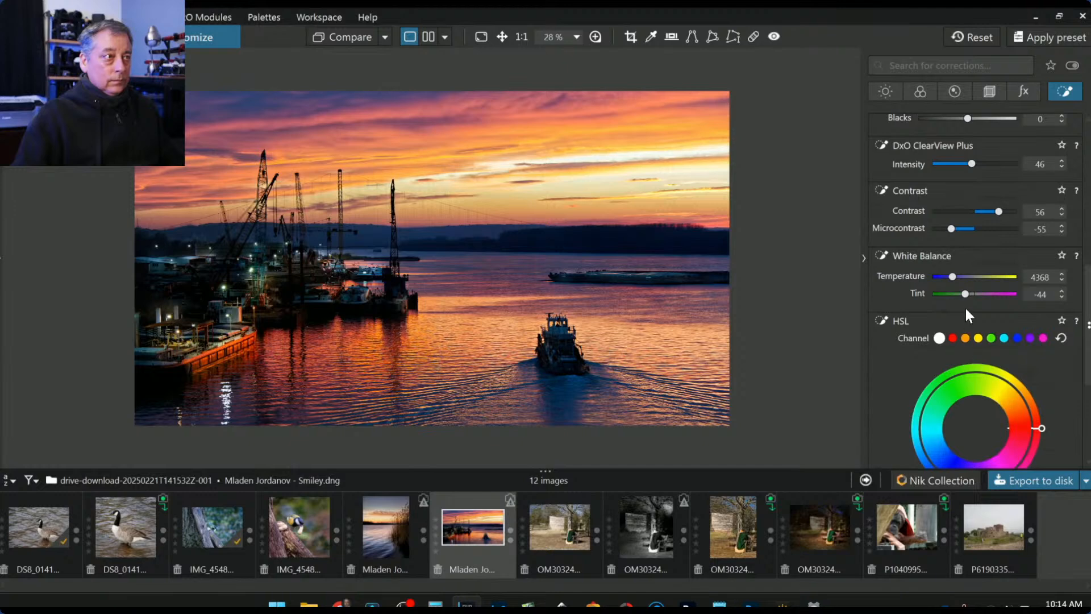
# - Switch the local HSL to the blue channel and try lowering saturation and luminance, resetting both to 0
pyautogui.scroll(-4, 971, 372)
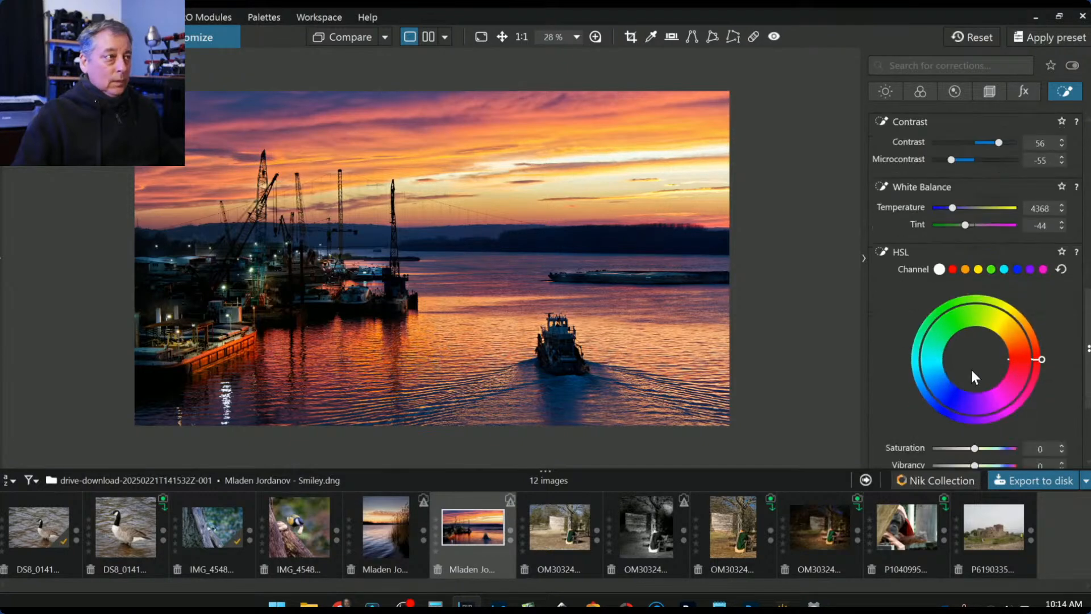
pyautogui.scroll(2, 971, 369)
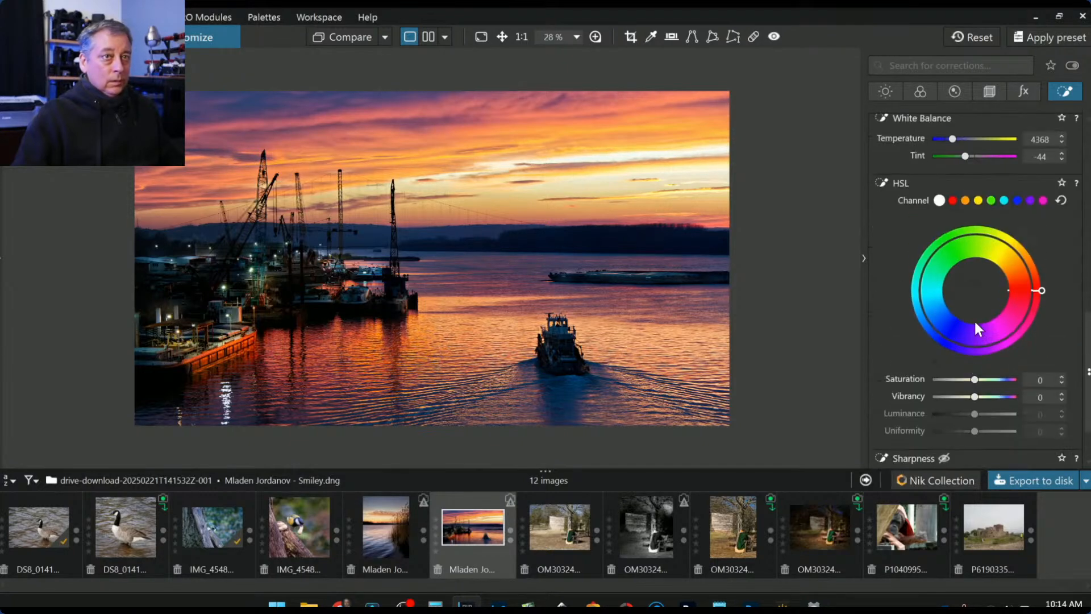
pyautogui.click(1017, 200)
pyautogui.moveTo(975, 379); pyautogui.dragTo(956, 380)
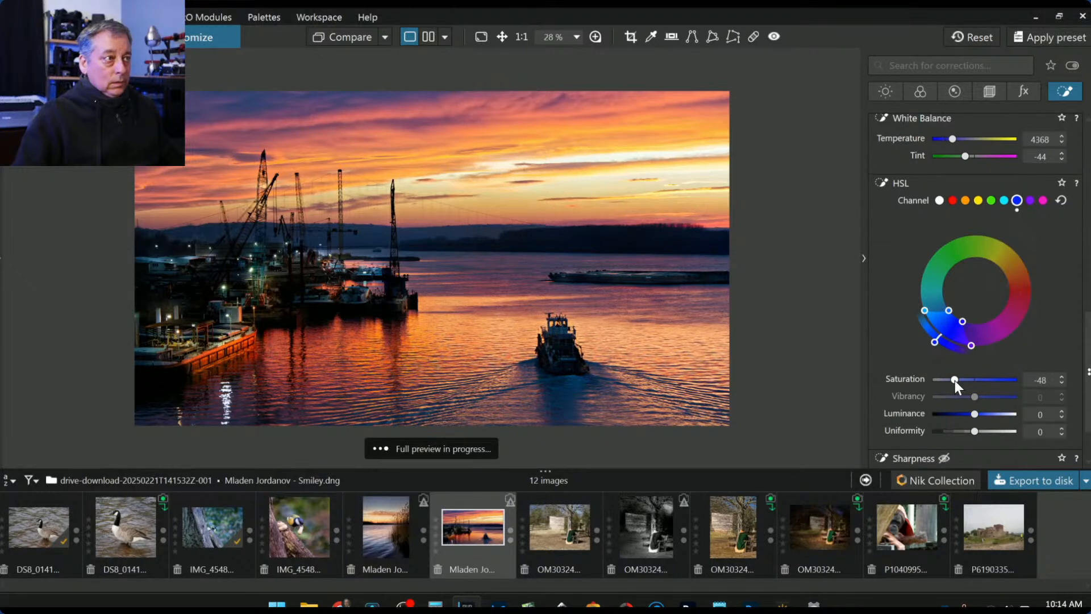
pyautogui.doubleClick(954, 380)
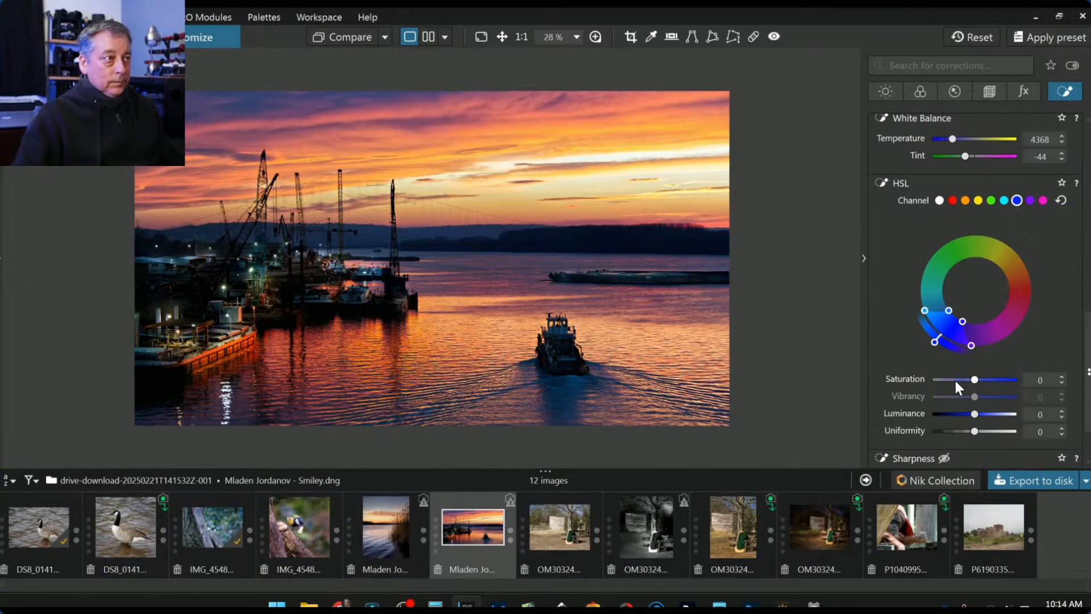
pyautogui.click(961, 414)
pyautogui.doubleClick(961, 415)
# - Widen the blue hue range toward purple, set Saturation -24 and Luminance -32, then deselect the mask
pyautogui.moveTo(963, 322); pyautogui.dragTo(992, 323)
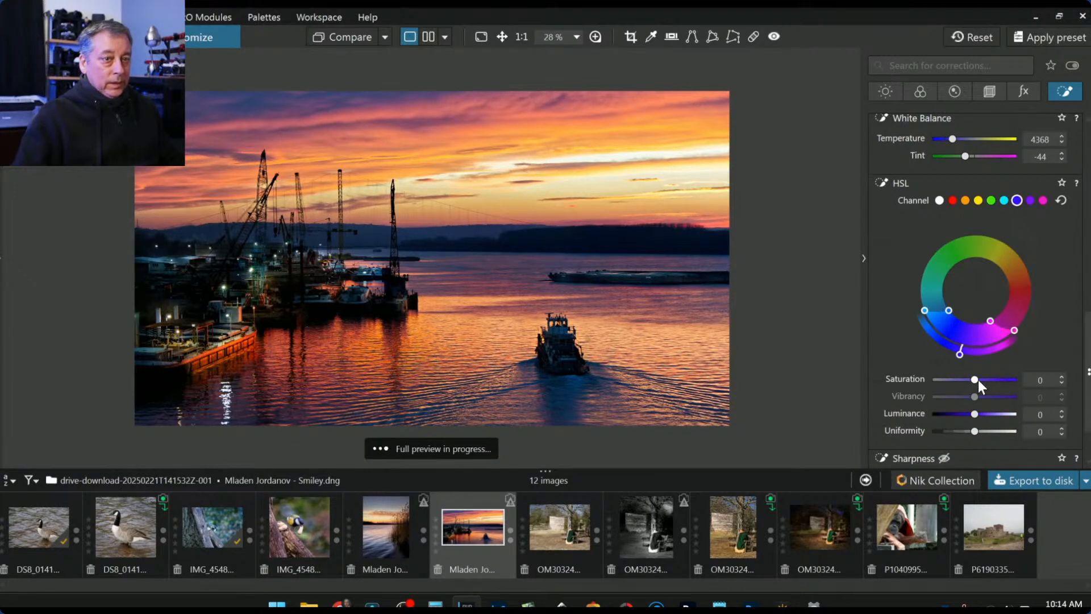
pyautogui.moveTo(975, 381); pyautogui.dragTo(960, 414)
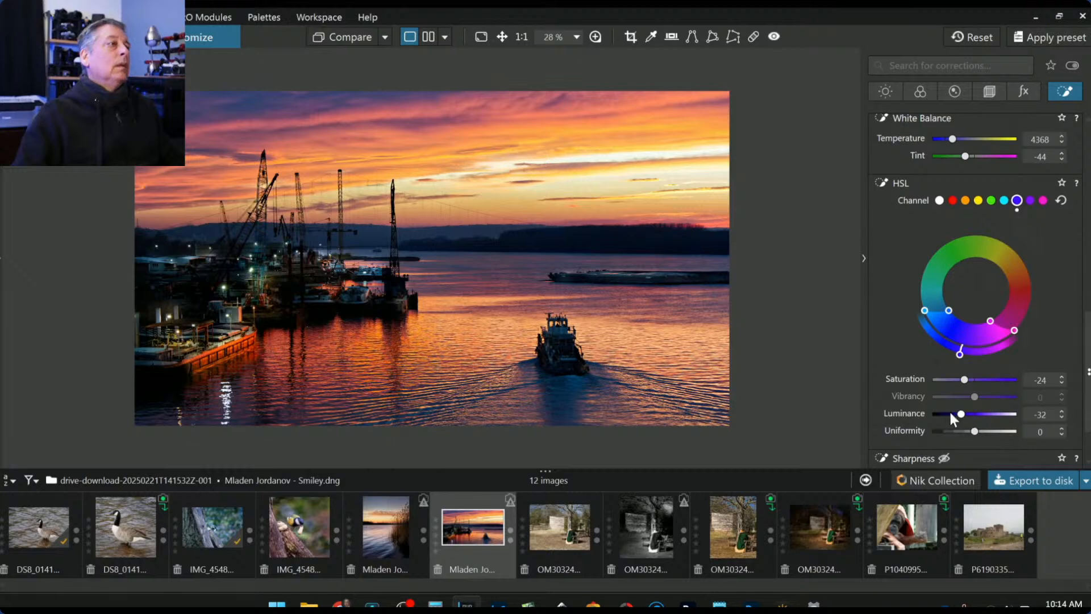
pyautogui.click(882, 375)
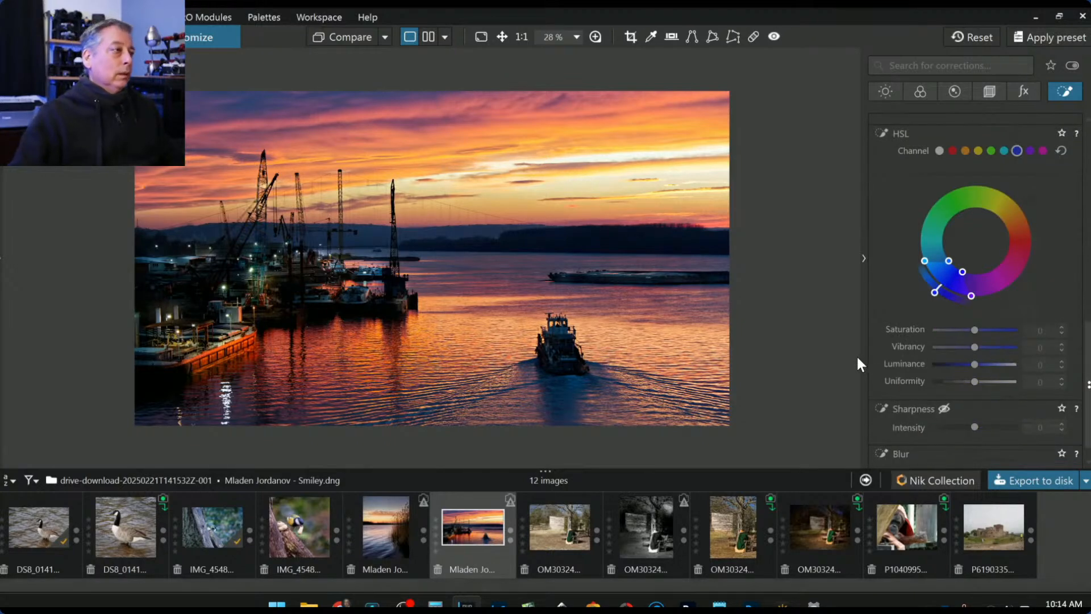
pyautogui.scroll(10, 935, 242)
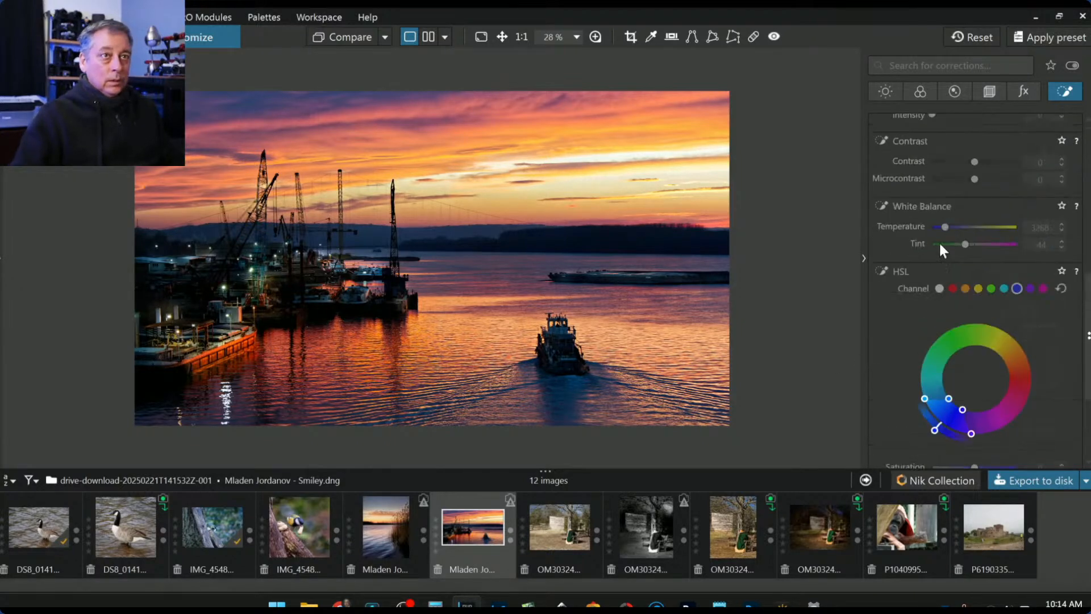
# - Shift the harbour dock control point slightly right and raise its Selective Tone Shadows to 28
pyautogui.click(1012, 196)
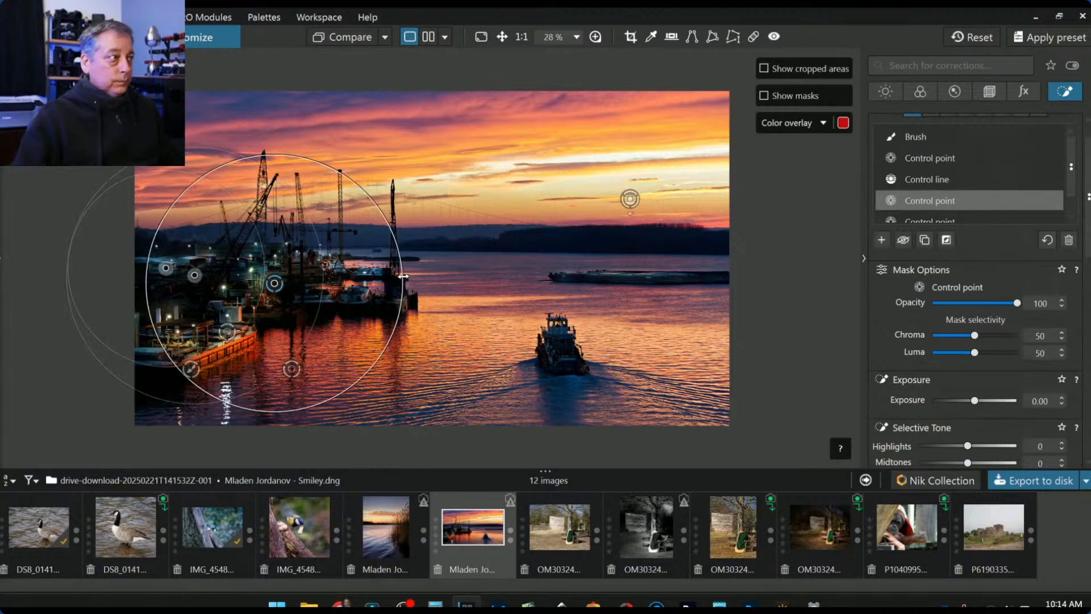
pyautogui.moveTo(273, 283); pyautogui.dragTo(278, 284)
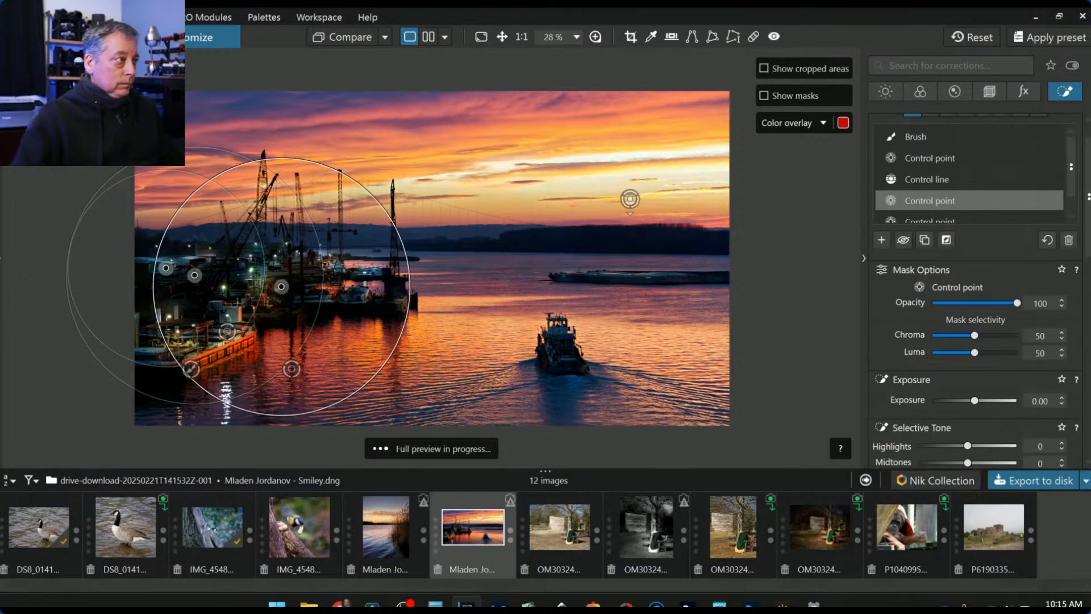
pyautogui.scroll(-3, 926, 379)
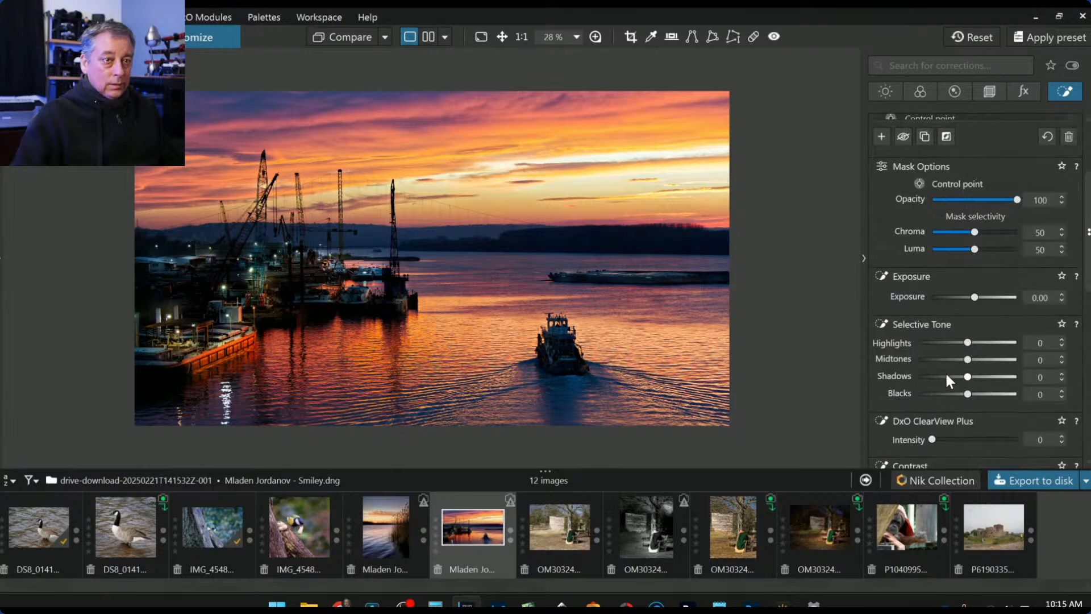
pyautogui.moveTo(967, 379); pyautogui.dragTo(980, 376)
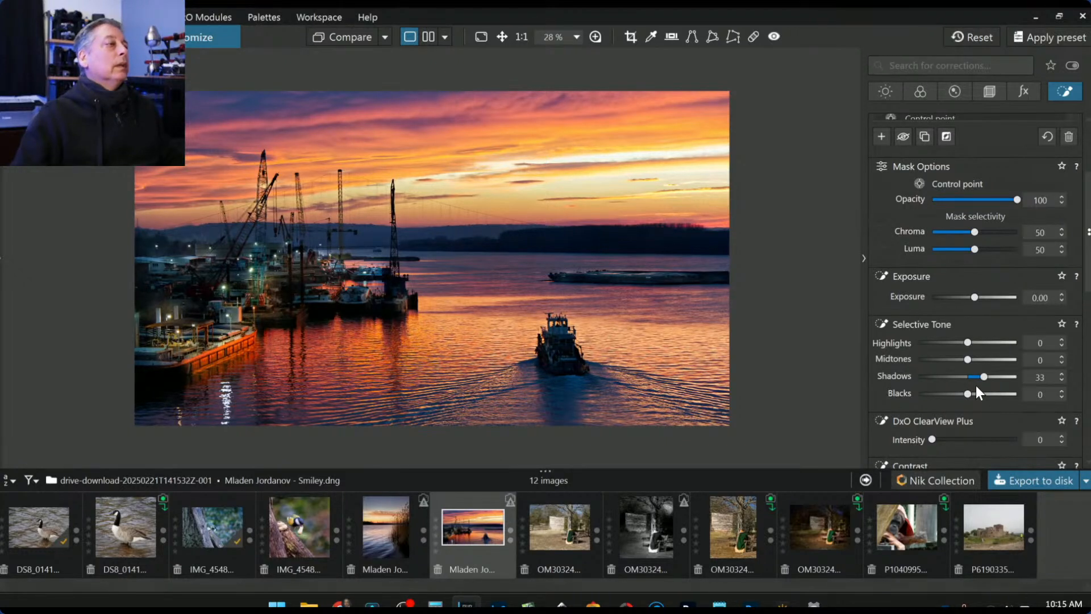
pyautogui.moveTo(984, 377); pyautogui.dragTo(983, 376)
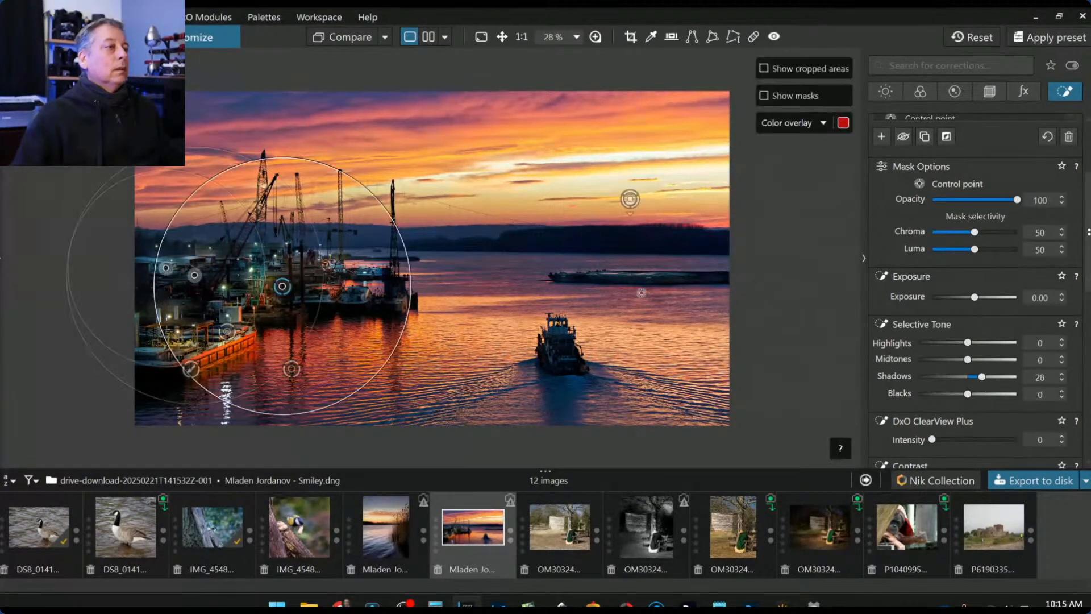
pyautogui.click(588, 332)
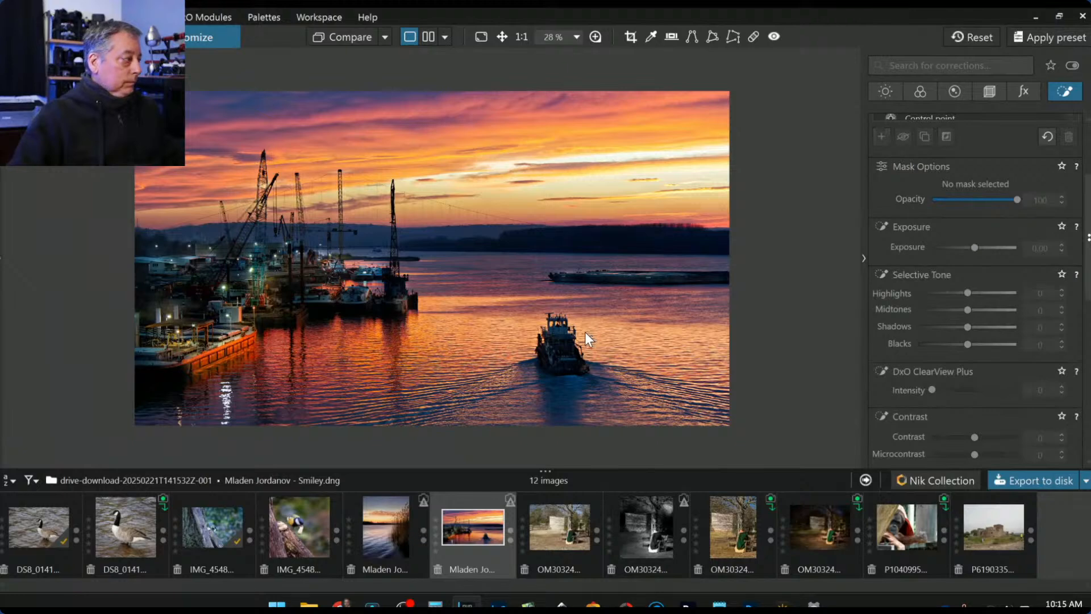
# - Place control points on the tugboat's cabin, radar mast and railing, shrinking the cabin point's radius
pyautogui.scroll(5, 585, 335)
pyautogui.scroll(2, 635, 354)
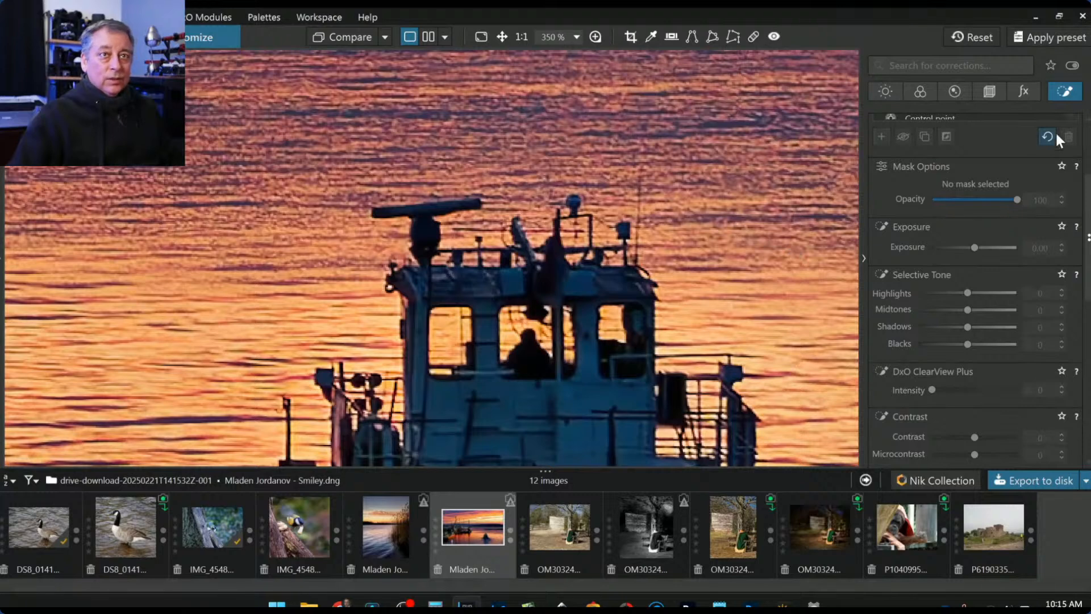
pyautogui.scroll(3, 959, 227)
pyautogui.click(914, 144)
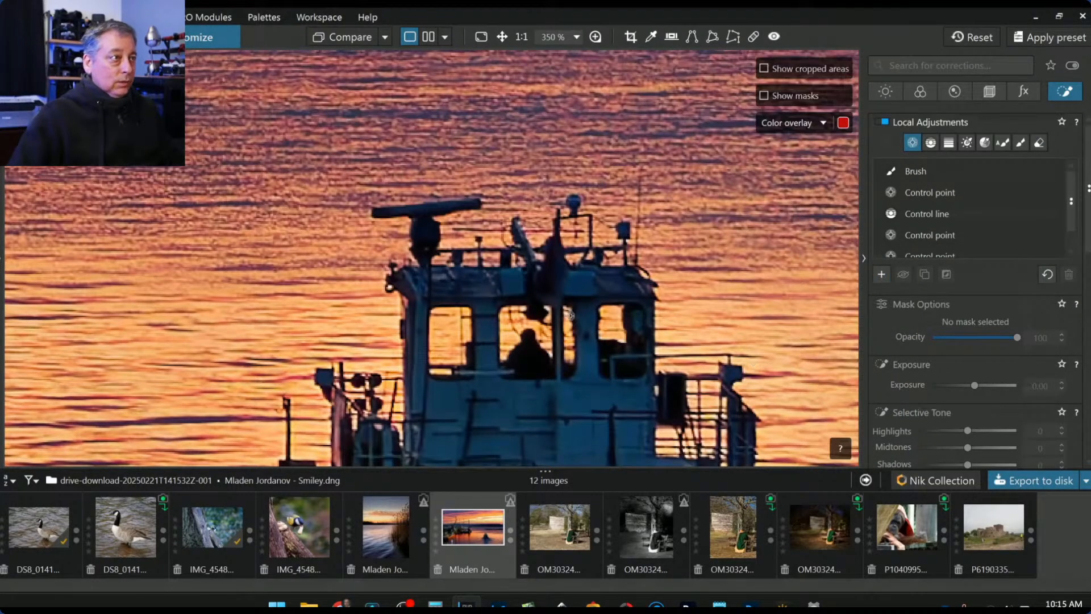
pyautogui.click(511, 274)
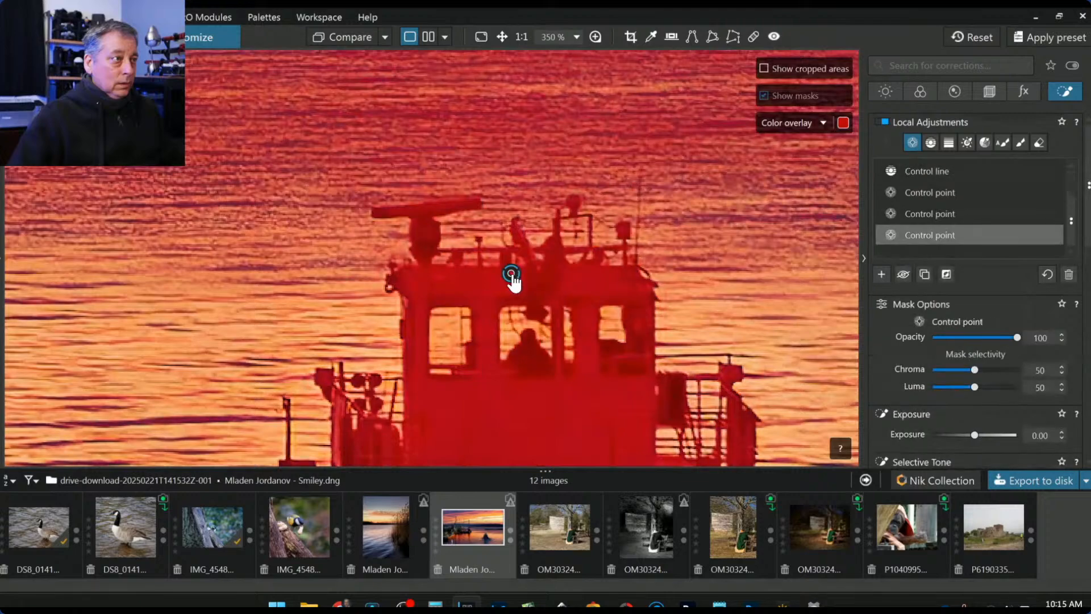
pyautogui.scroll(-5, 511, 277)
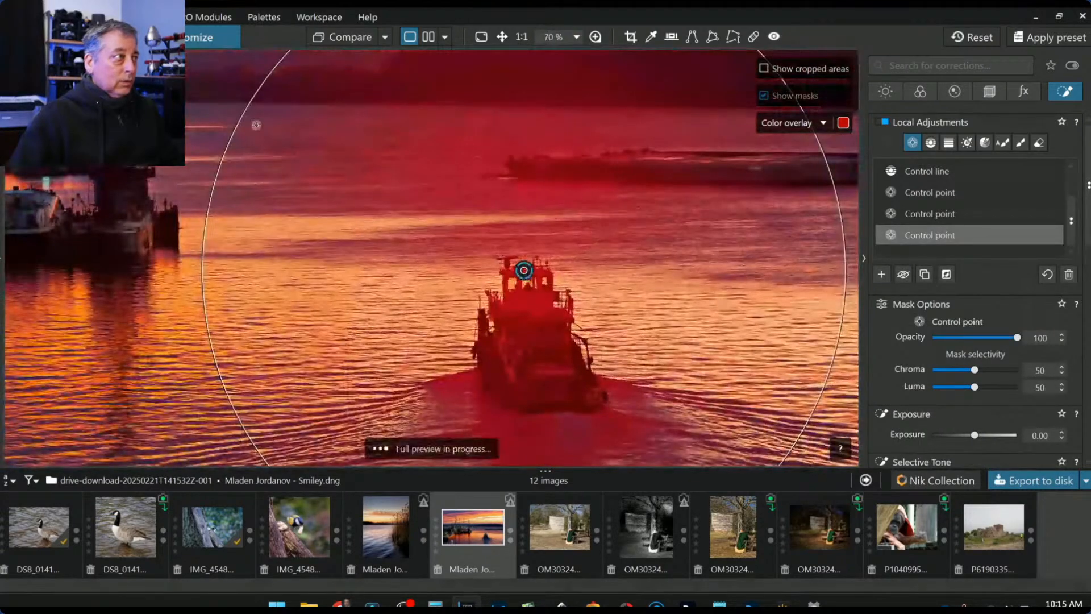
pyautogui.moveTo(245, 114); pyautogui.dragTo(508, 263)
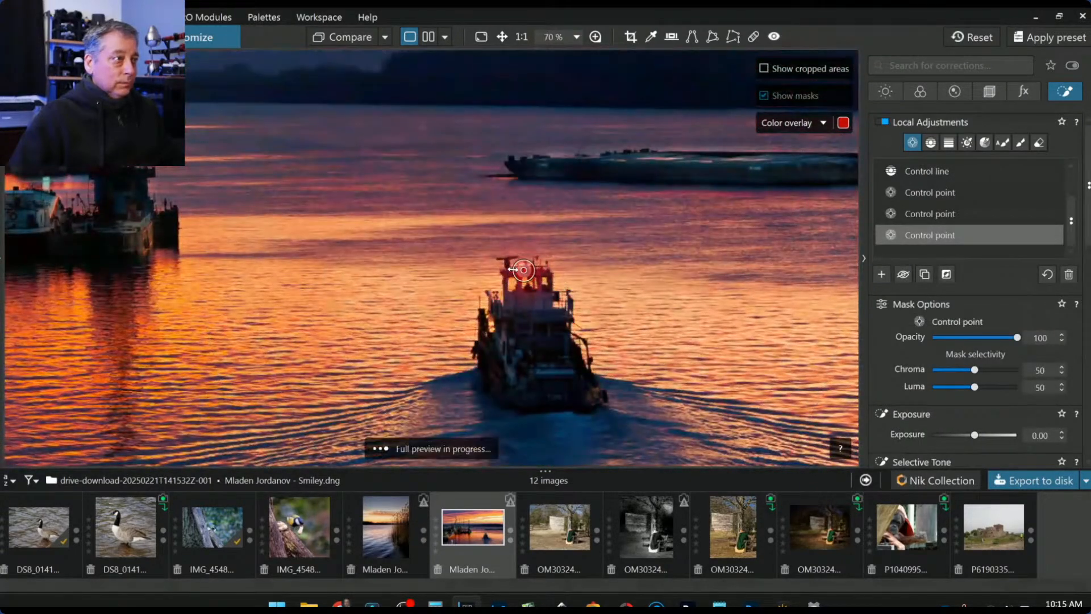
pyautogui.scroll(3, 512, 267)
pyautogui.scroll(1, 534, 273)
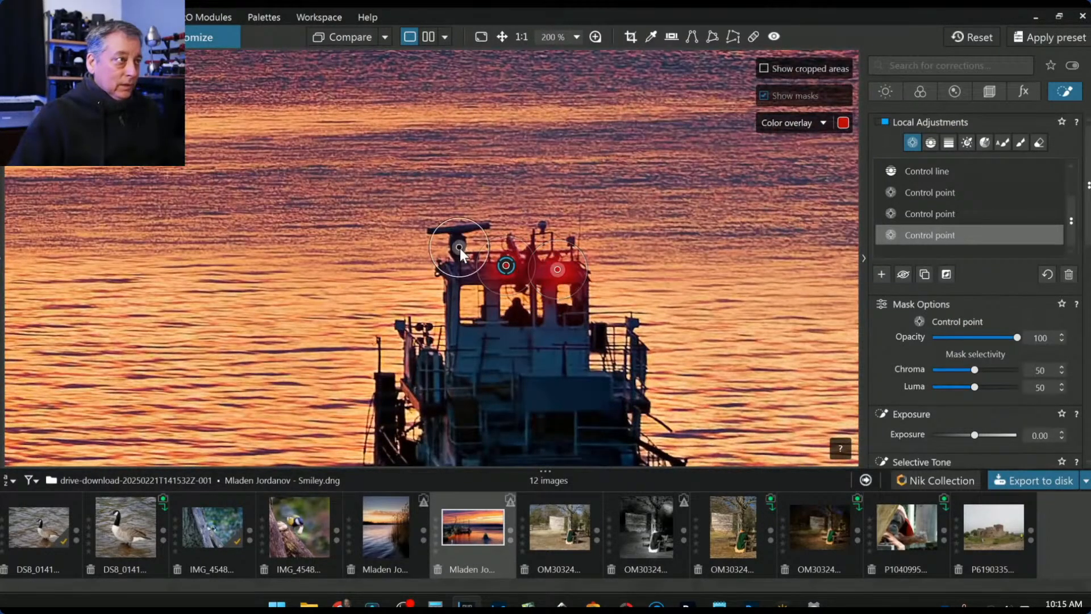
pyautogui.click(456, 232)
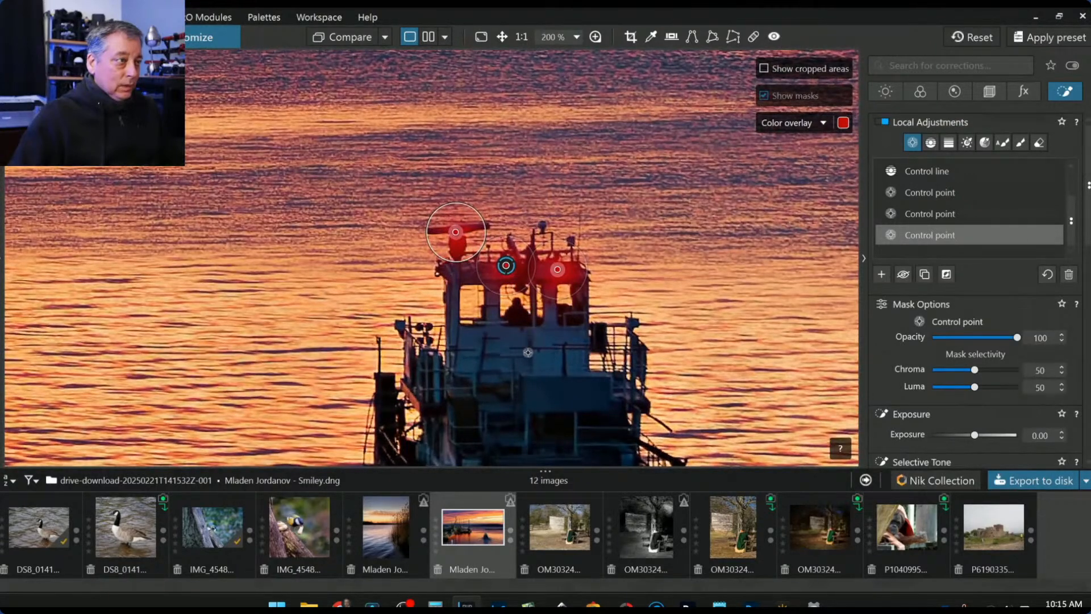
pyautogui.click(411, 354)
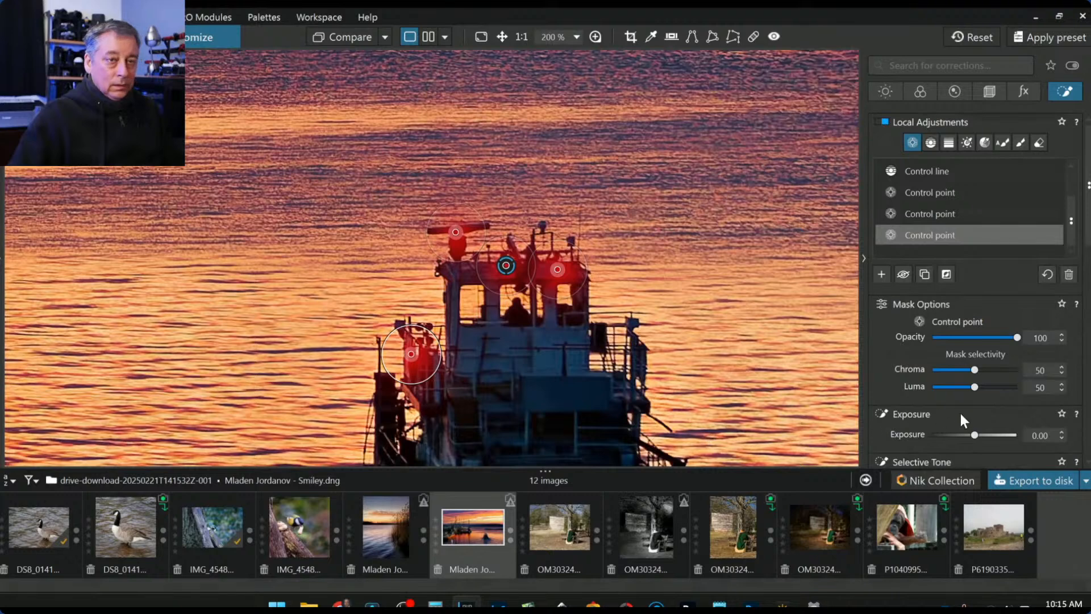
# - Set the boat points to Highlights 90, Midtones 93, Shadows 37 and Temperature 6443
pyautogui.scroll(-2, 977, 434)
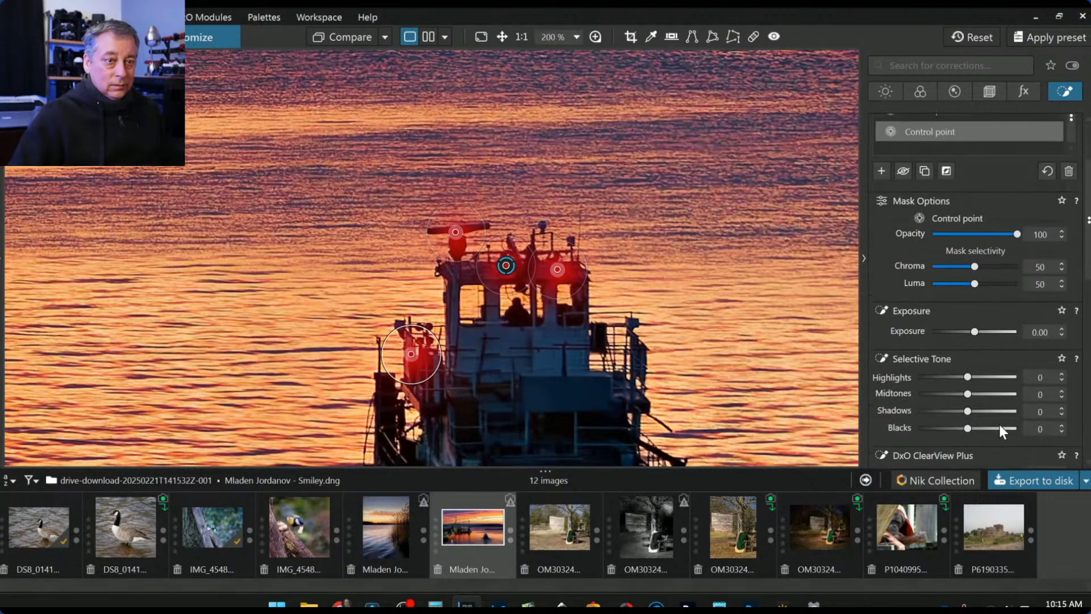
pyautogui.moveTo(969, 377); pyautogui.dragTo(987, 411)
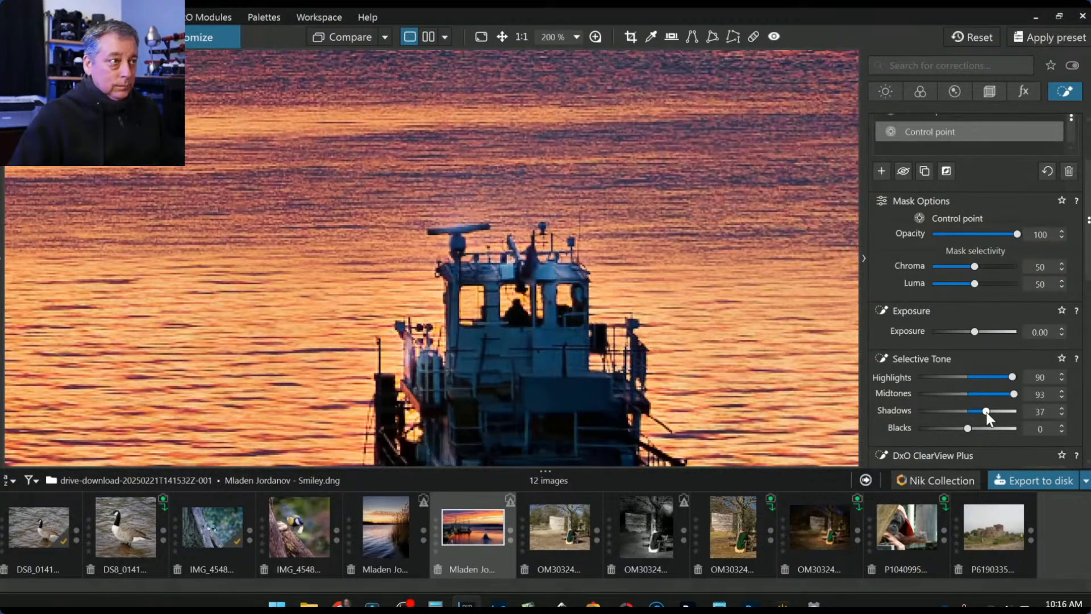
pyautogui.scroll(-4, 905, 414)
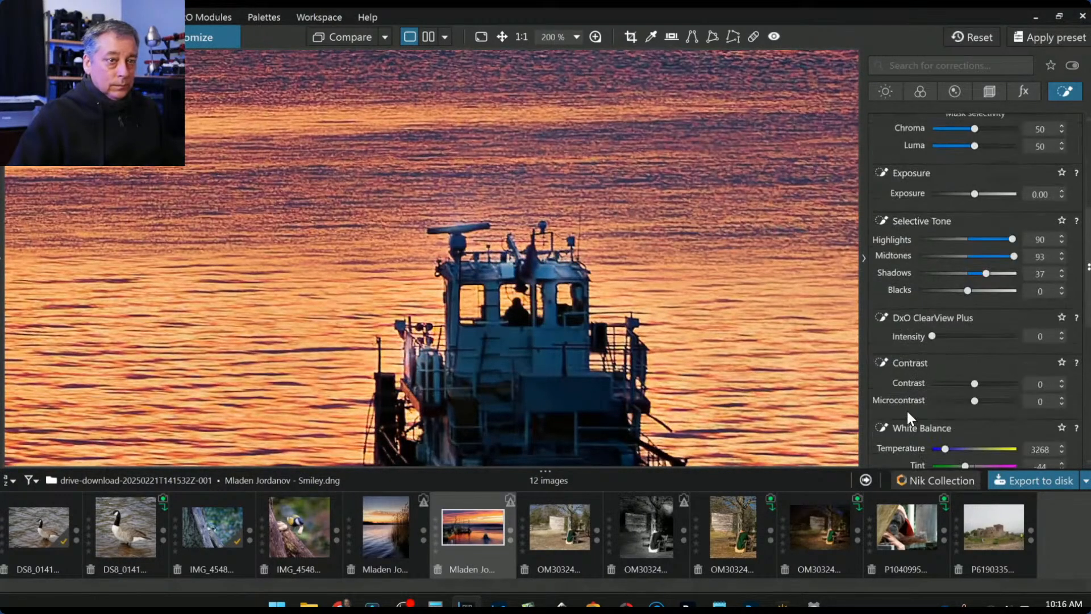
pyautogui.scroll(-2, 913, 415)
pyautogui.moveTo(947, 384); pyautogui.dragTo(963, 383)
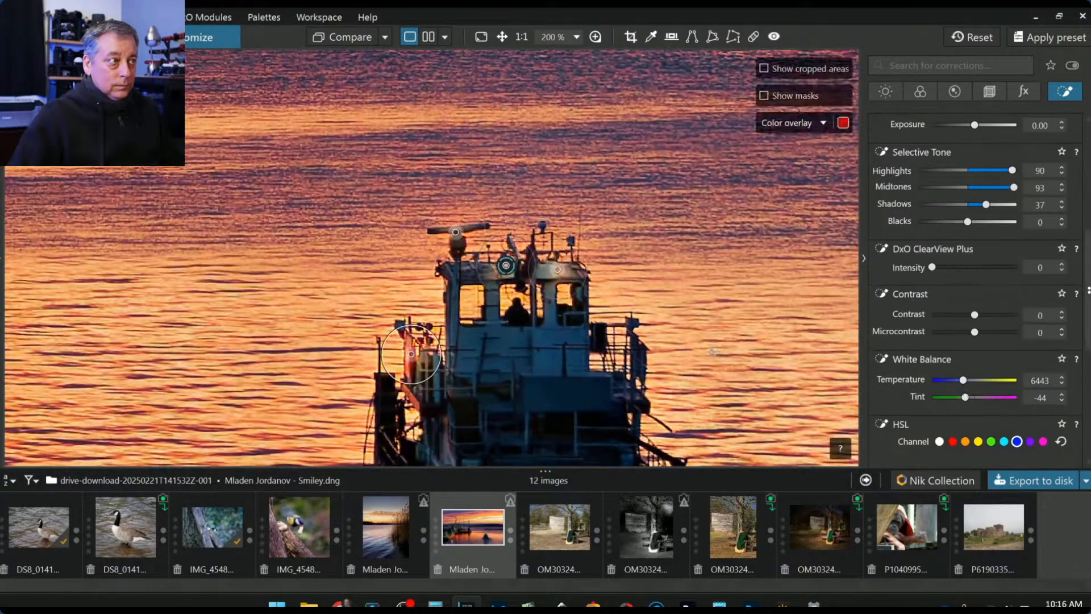
pyautogui.scroll(-5, 711, 352)
pyautogui.scroll(-3, 711, 352)
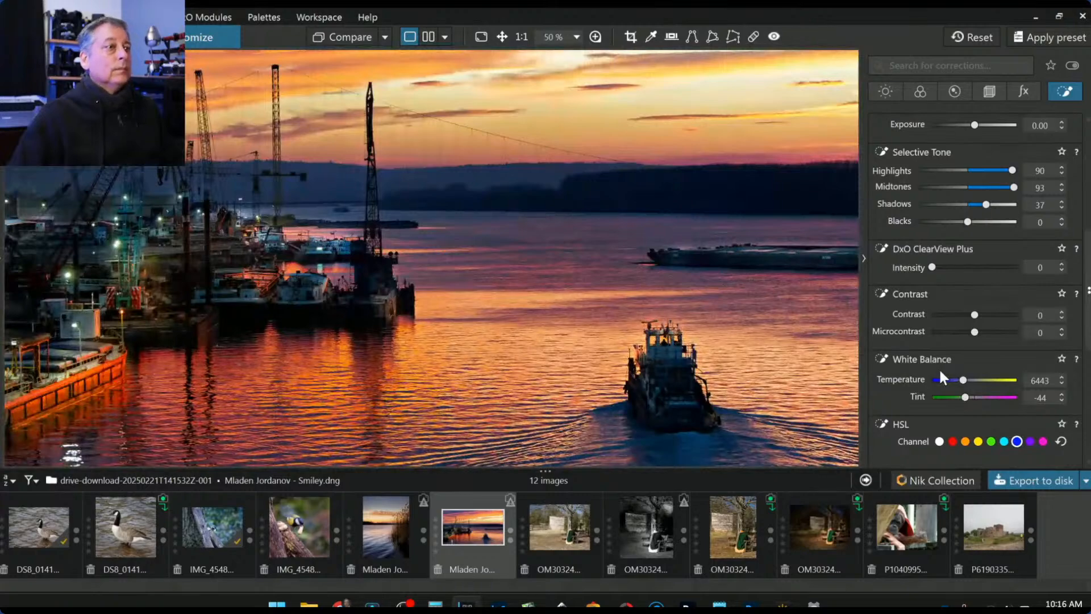
pyautogui.scroll(9, 662, 336)
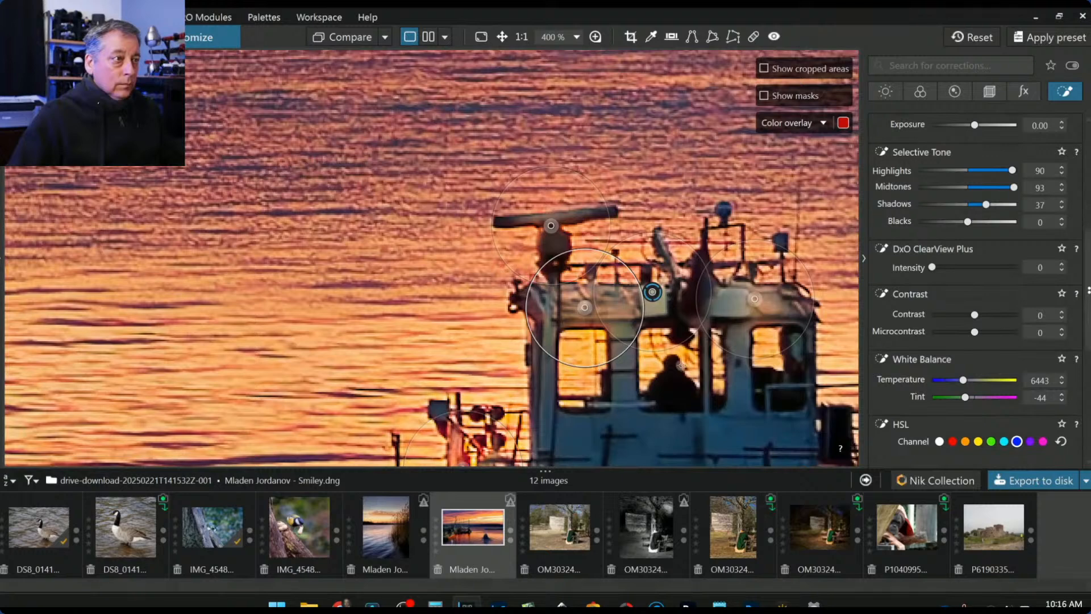
# - Add another control point on the boat cabin and tighten the reach of two cabin points
pyautogui.click(682, 303)
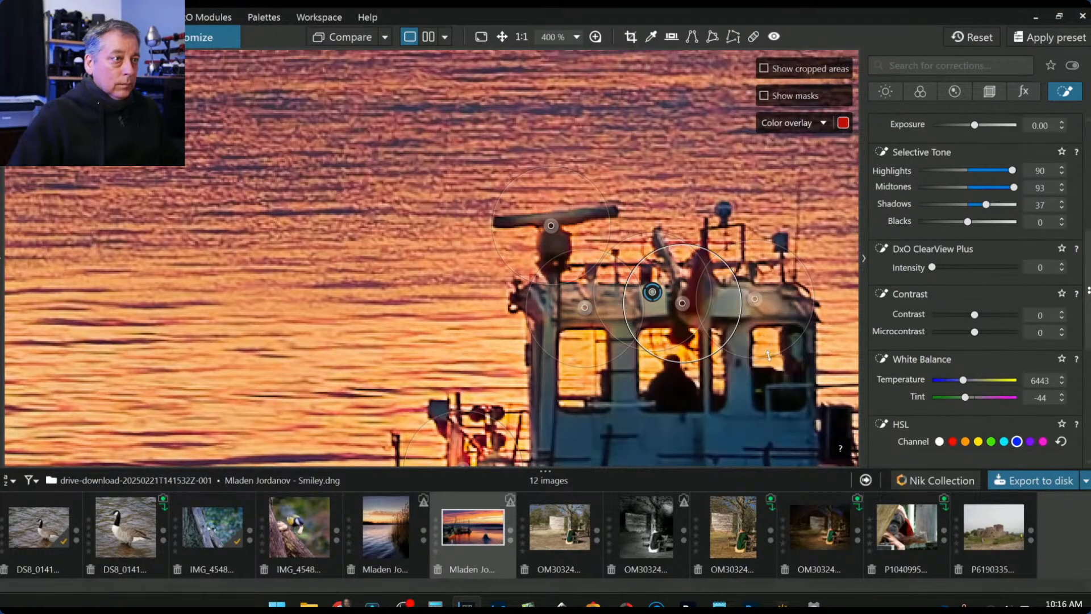
pyautogui.scroll(-10, 769, 356)
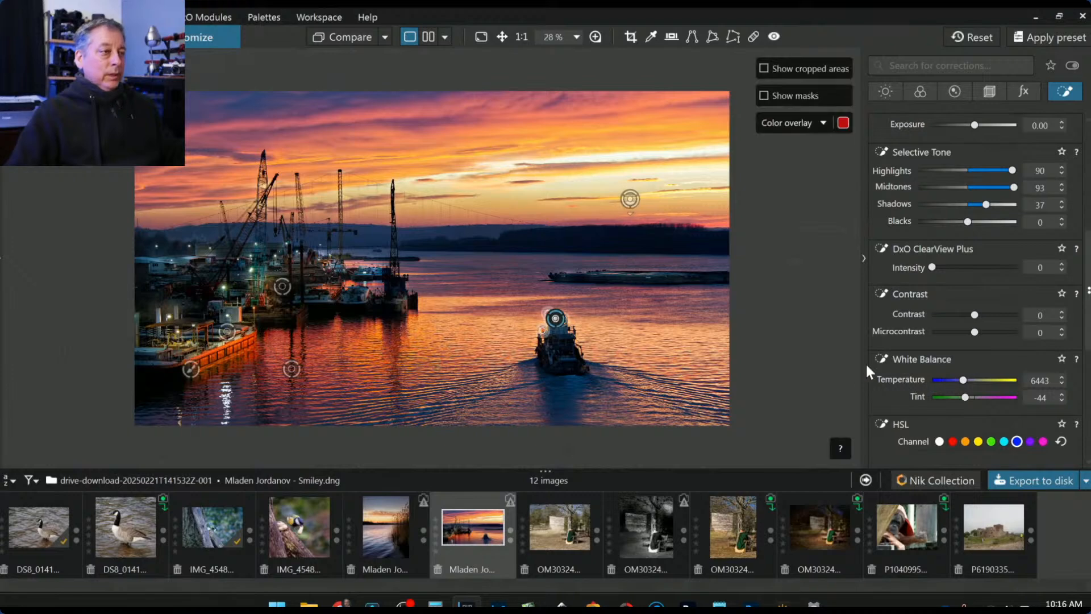
pyautogui.scroll(1, 612, 308)
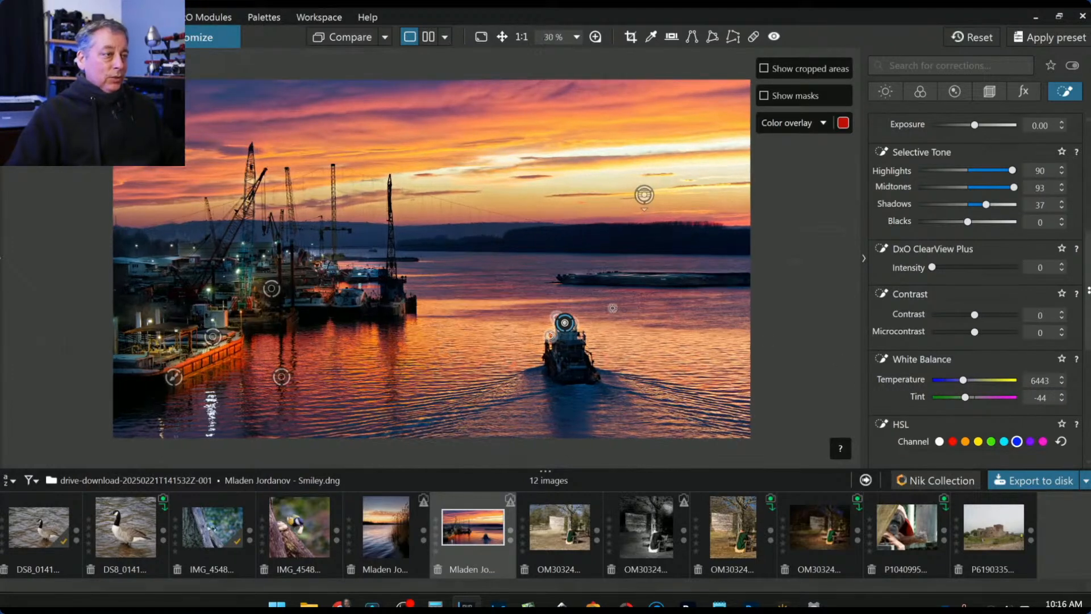
pyautogui.scroll(3, 613, 308)
pyautogui.scroll(8, 600, 308)
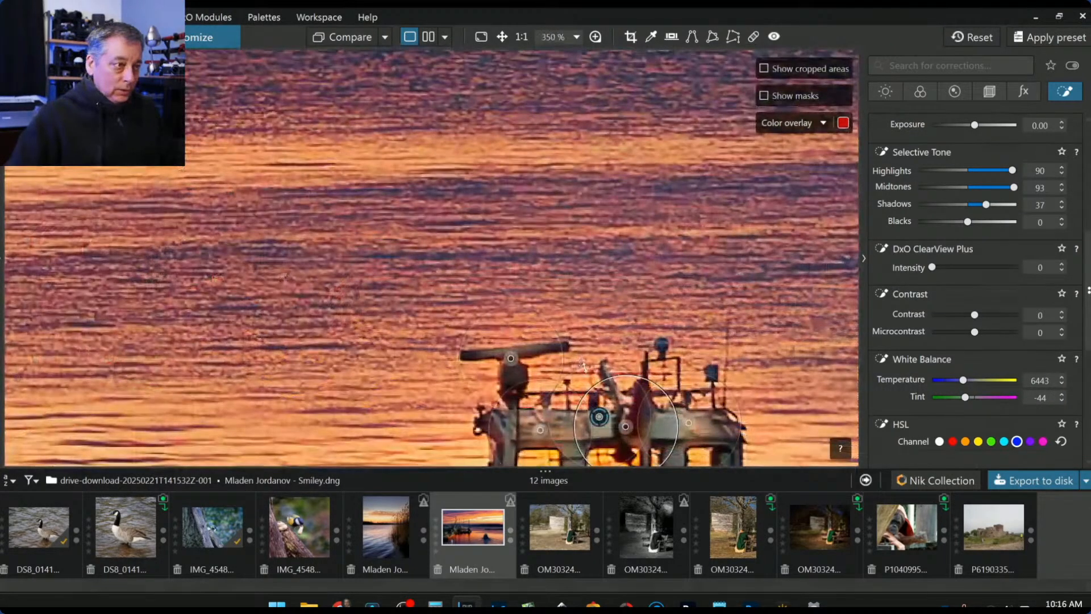
pyautogui.moveTo(574, 392); pyautogui.dragTo(563, 405)
pyautogui.moveTo(548, 322); pyautogui.dragTo(539, 331)
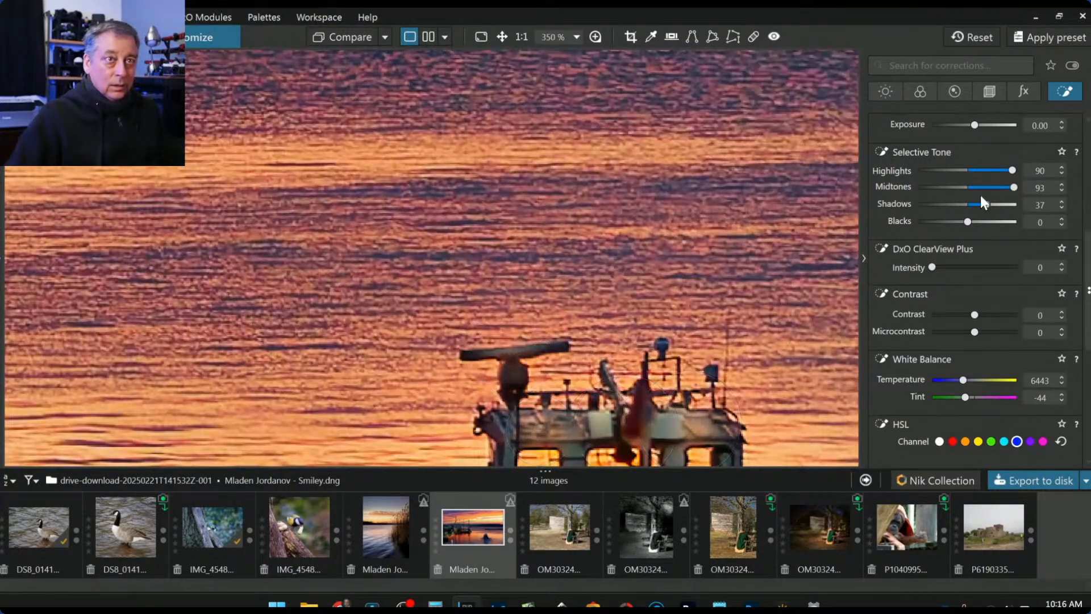
pyautogui.scroll(6, 951, 211)
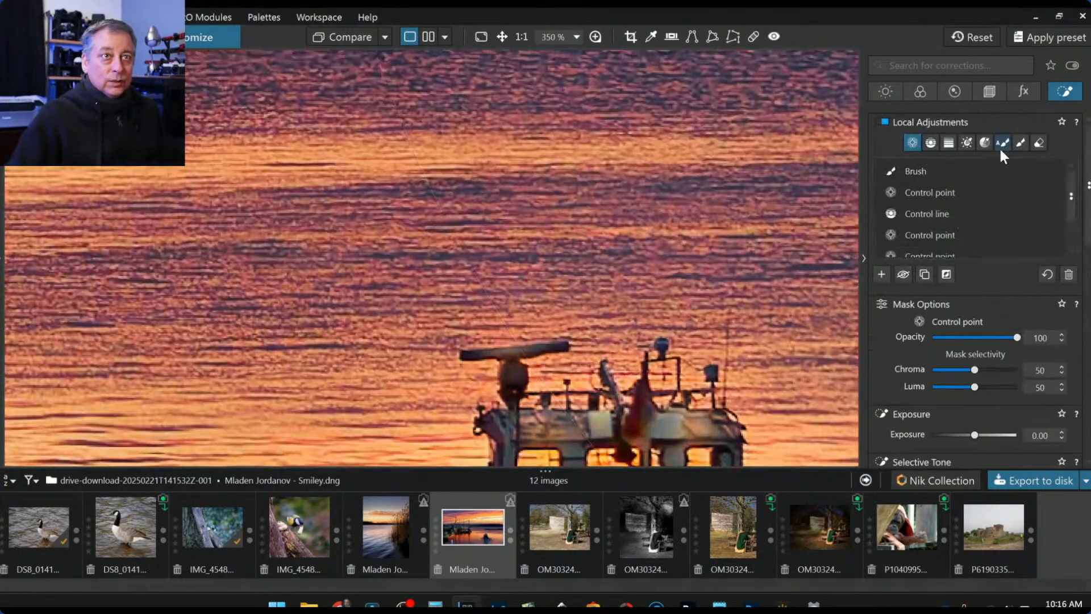
# - Paint an auto mask over the tugboat's radar arm and raise its Exposure to 0.72
pyautogui.click(1001, 144)
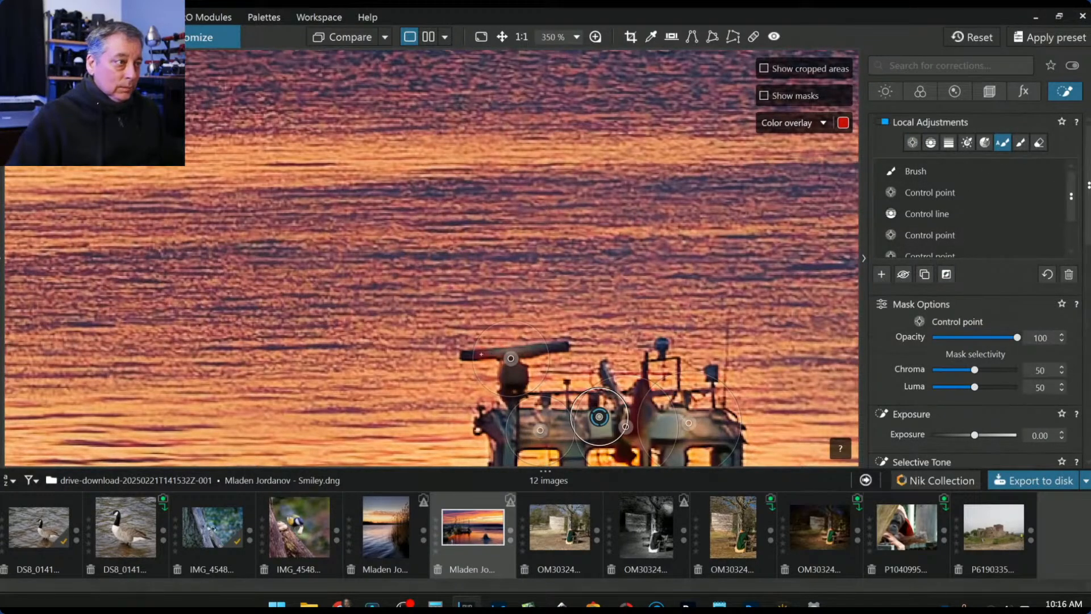
pyautogui.moveTo(467, 356); pyautogui.dragTo(562, 346)
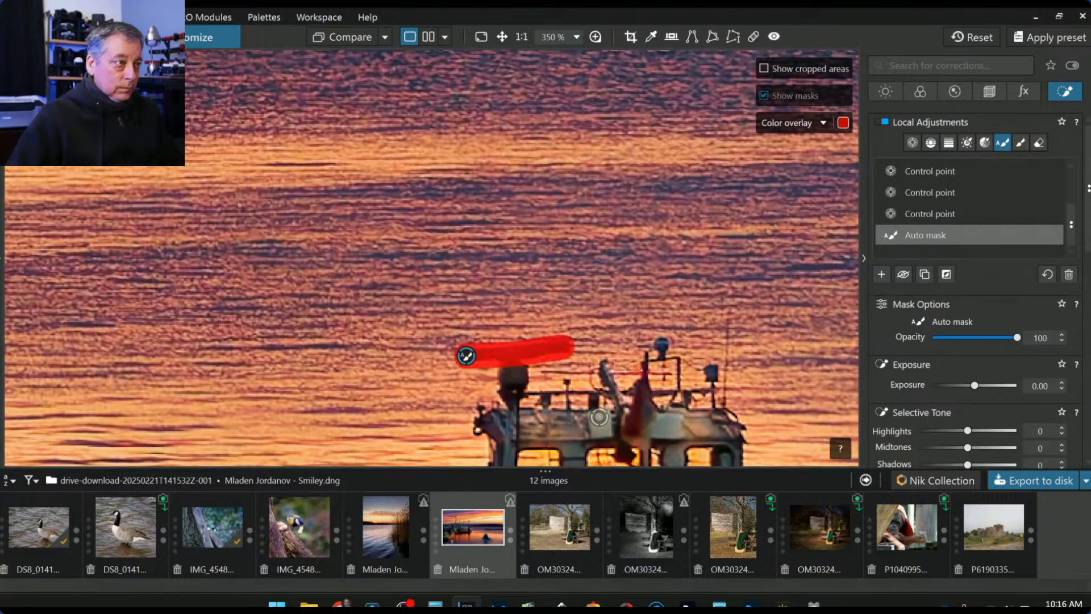
pyautogui.moveTo(975, 385); pyautogui.dragTo(981, 387)
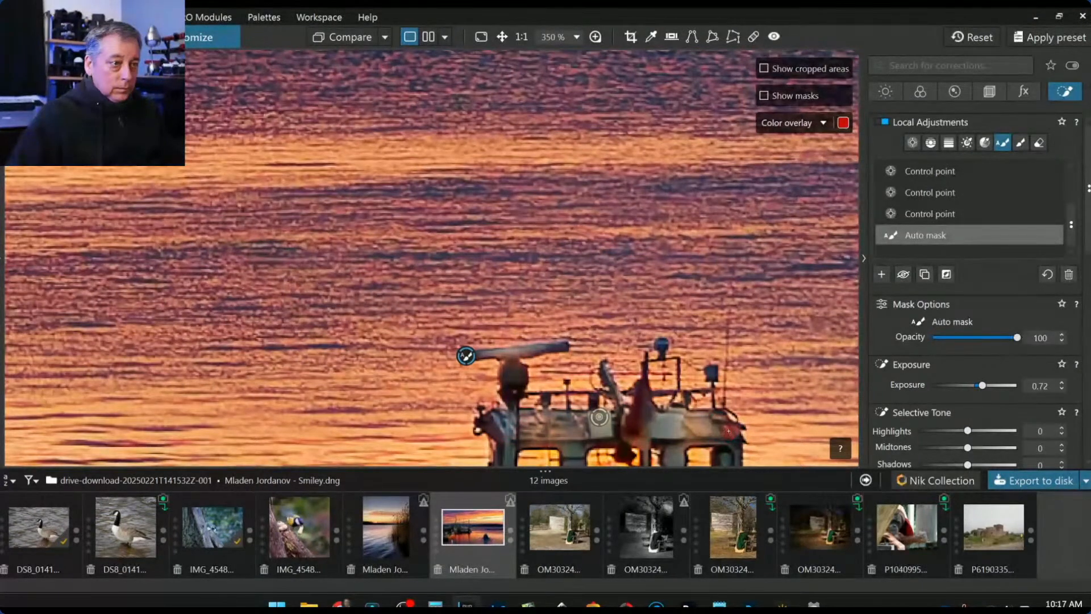
# - Return to the third control point and add another control point on the boat
pyautogui.scroll(-3, 705, 419)
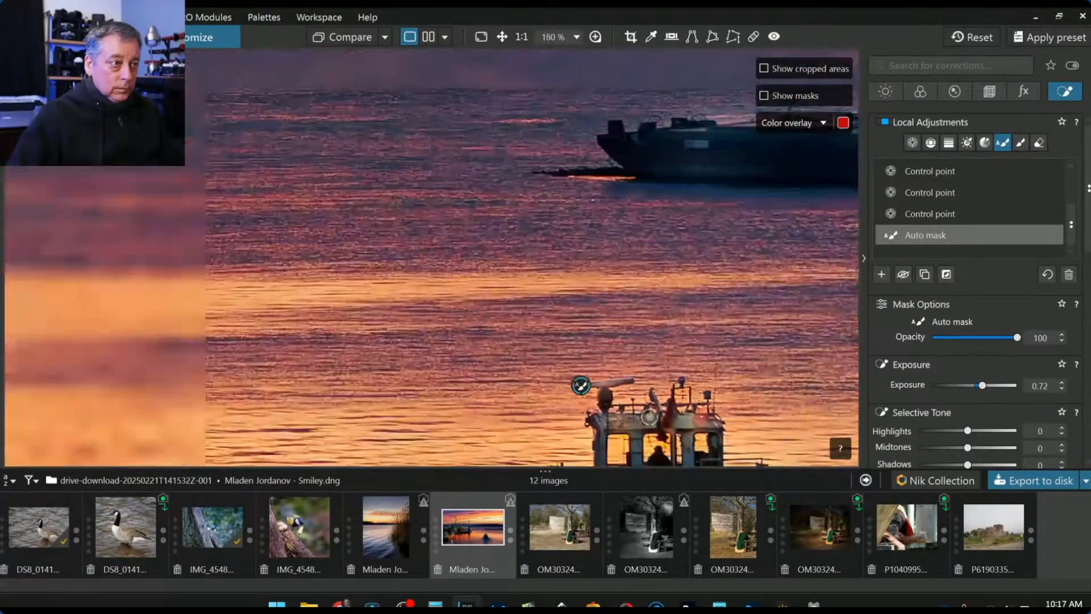
pyautogui.click(912, 218)
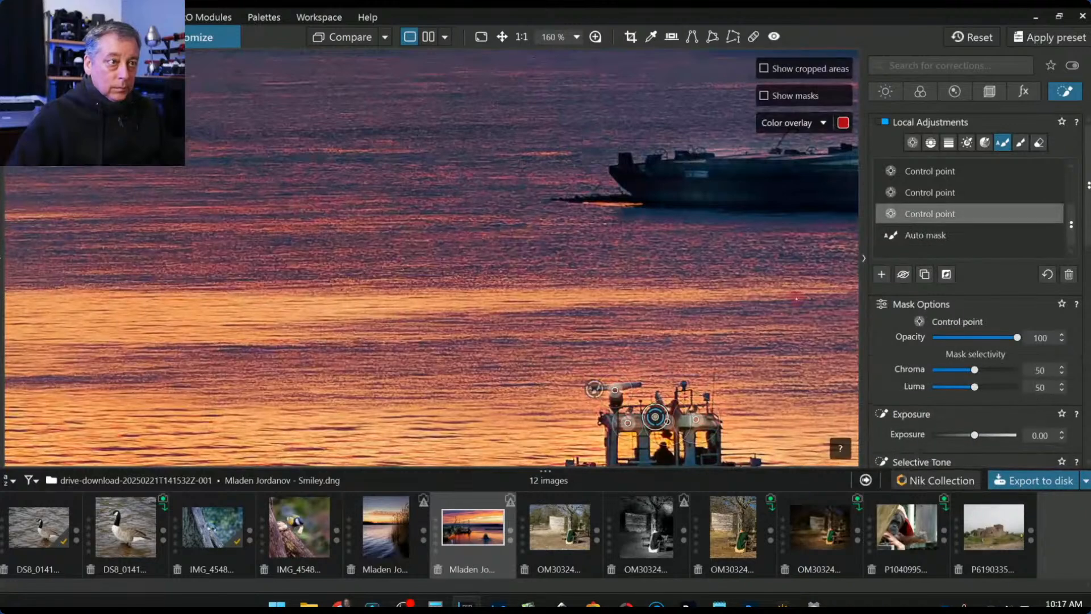
pyautogui.click(615, 390)
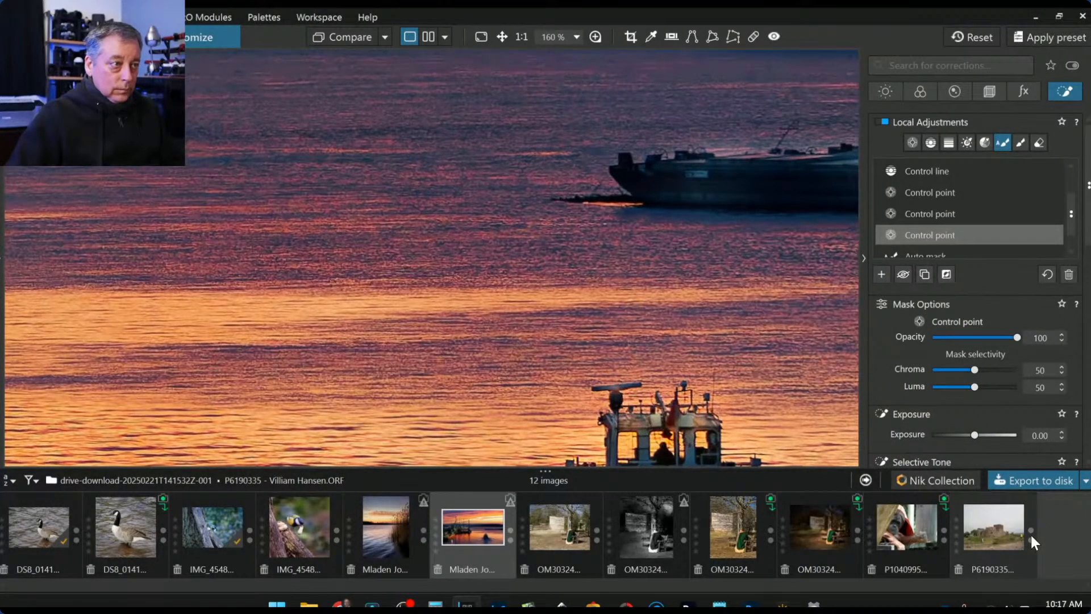
# - Clear the mask selection and view original and edited photos side by side with palettes hidden
pyautogui.scroll(-2, 804, 437)
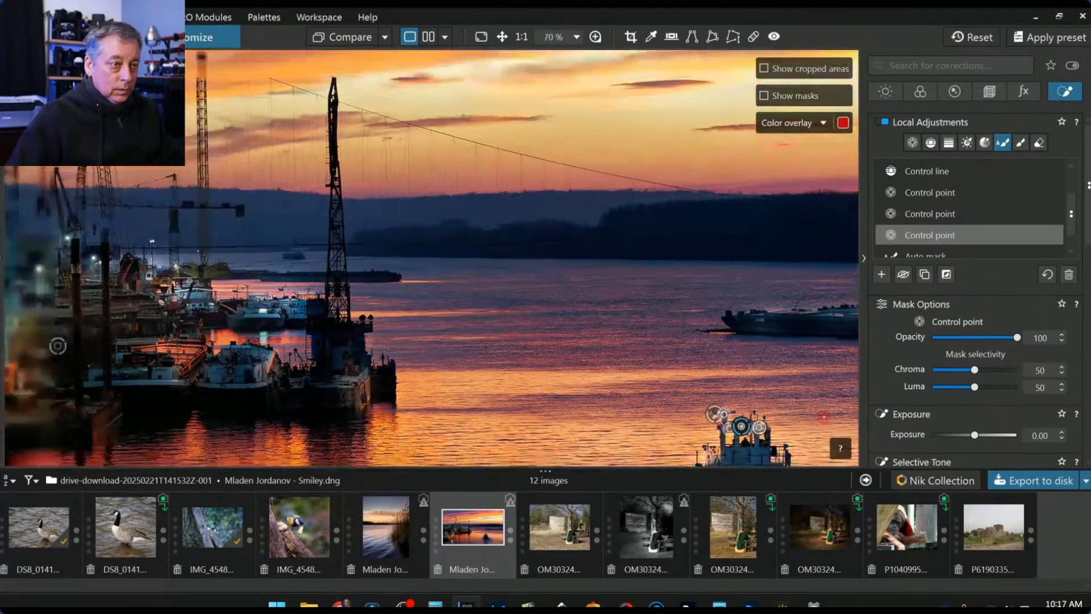
pyautogui.scroll(-3, 792, 405)
pyautogui.click(793, 409)
pyautogui.scroll(1, 793, 404)
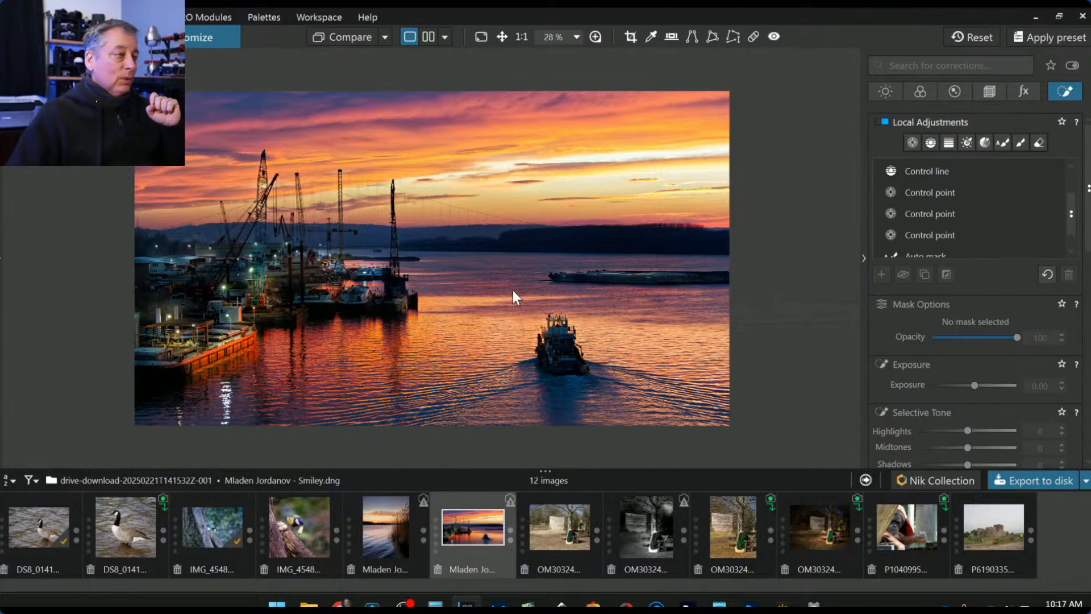
pyautogui.click(429, 38)
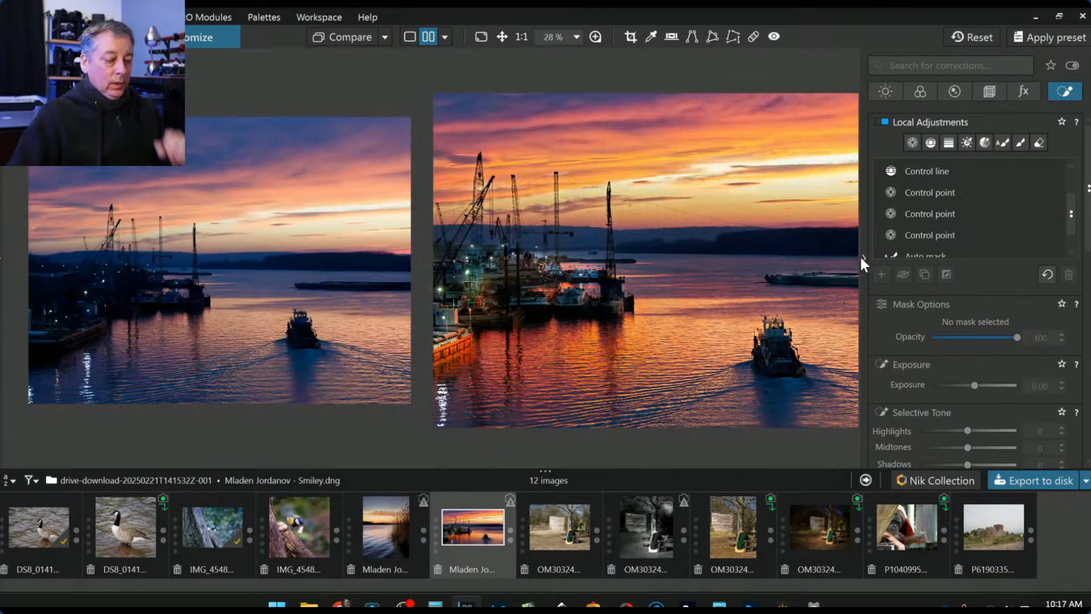
pyautogui.click(861, 256)
pyautogui.scroll(-3, 819, 265)
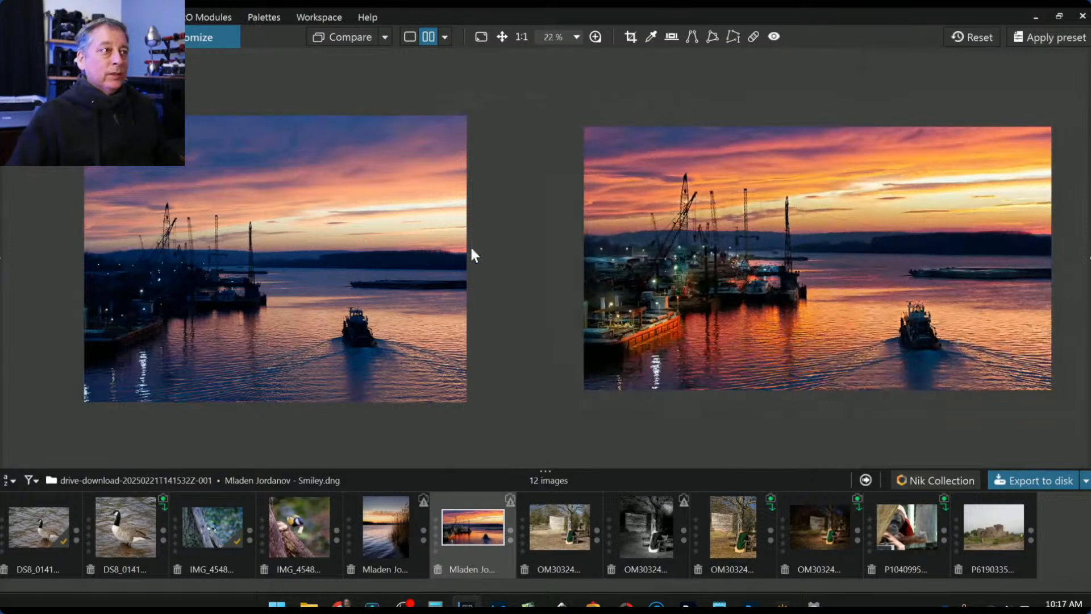
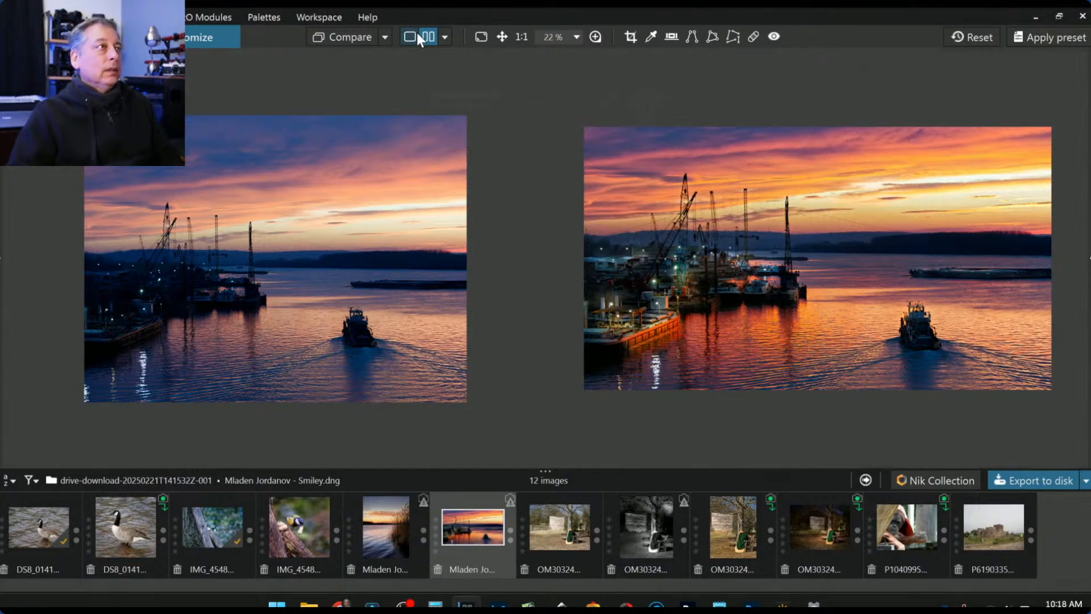
# - Check the harbour edit in split left/right before/after view, then open orangutan photo P1040995.RW2 in single view
pyautogui.click(445, 38)
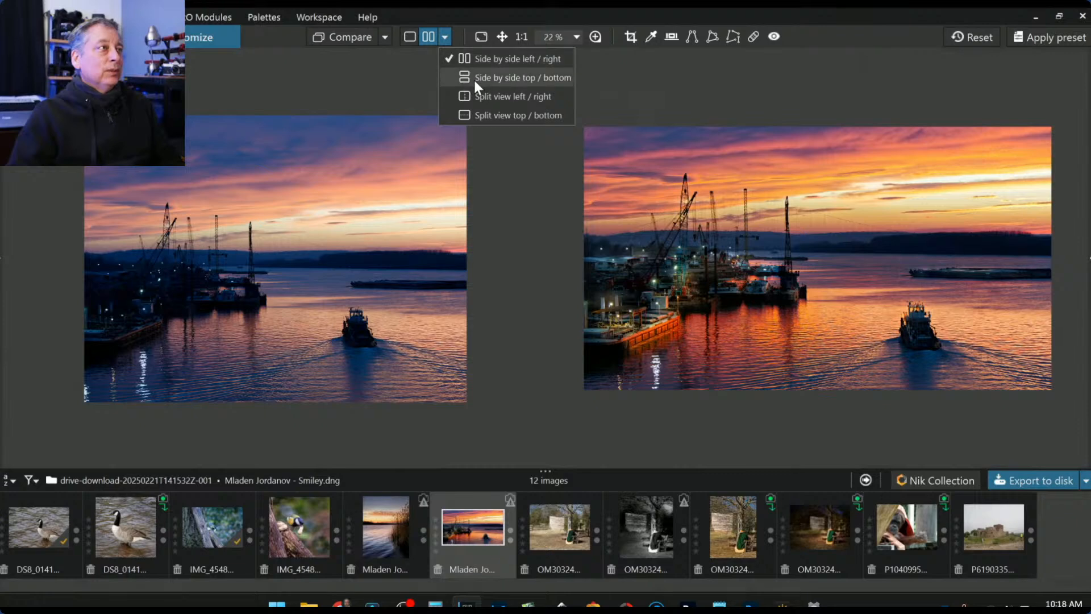
pyautogui.click(478, 97)
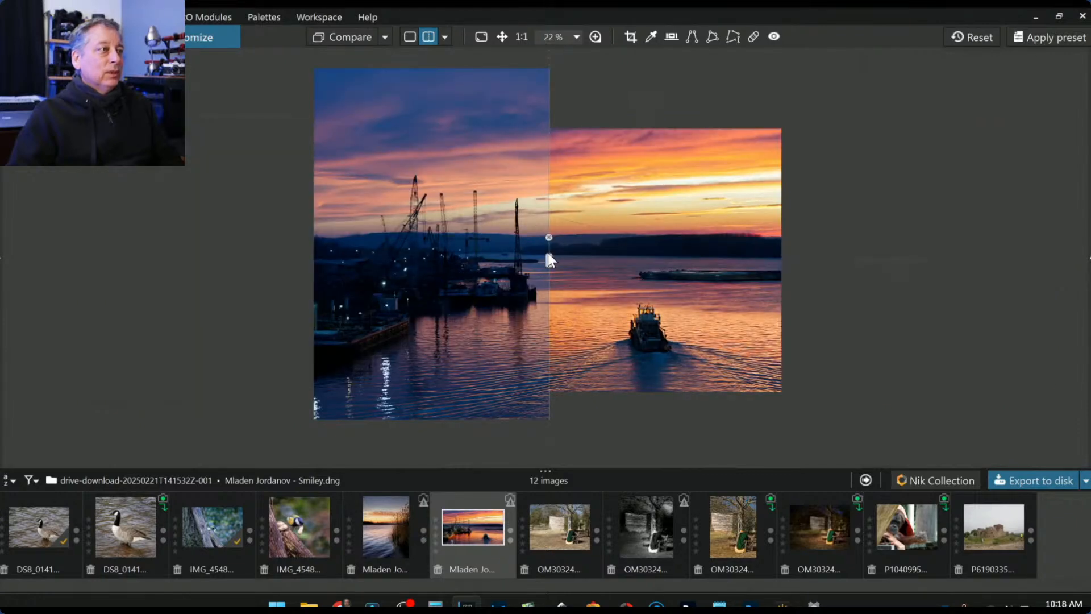
pyautogui.scroll(1, 555, 255)
pyautogui.moveTo(549, 257); pyautogui.dragTo(220, 205)
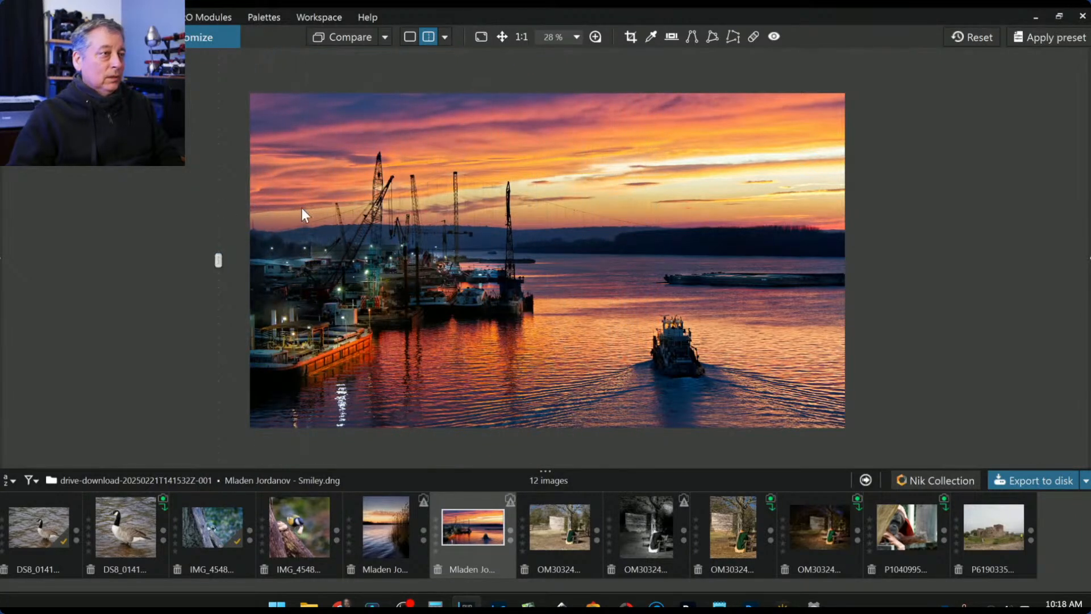
pyautogui.click(410, 37)
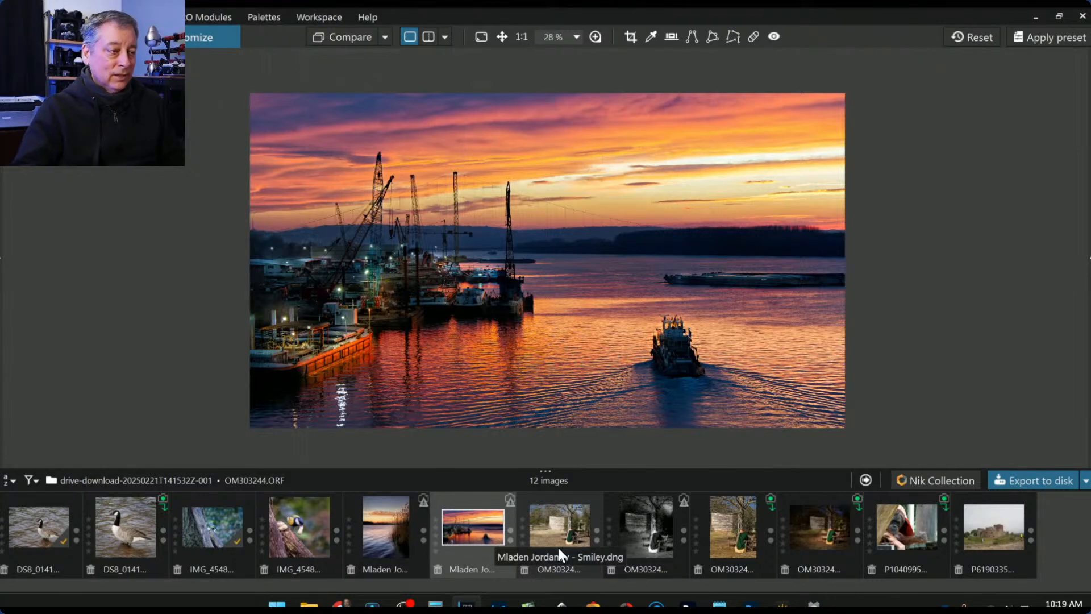
pyautogui.click(912, 549)
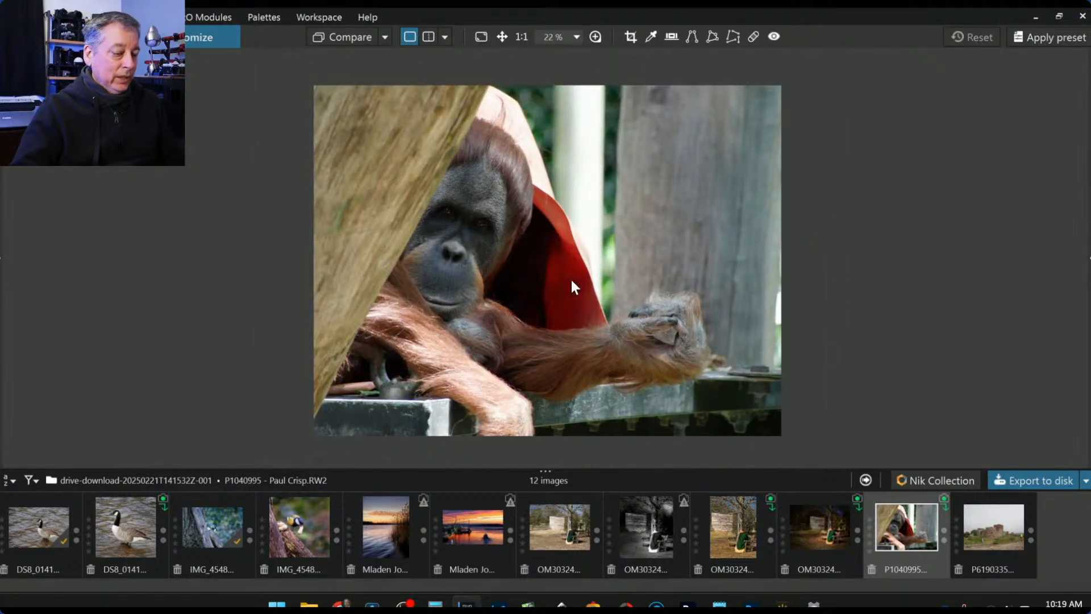
# - Show the palettes and apply the '000 Rob 1x1 Default' preset, cropping the orangutan to 3888 × 3888
pyautogui.press('F9')
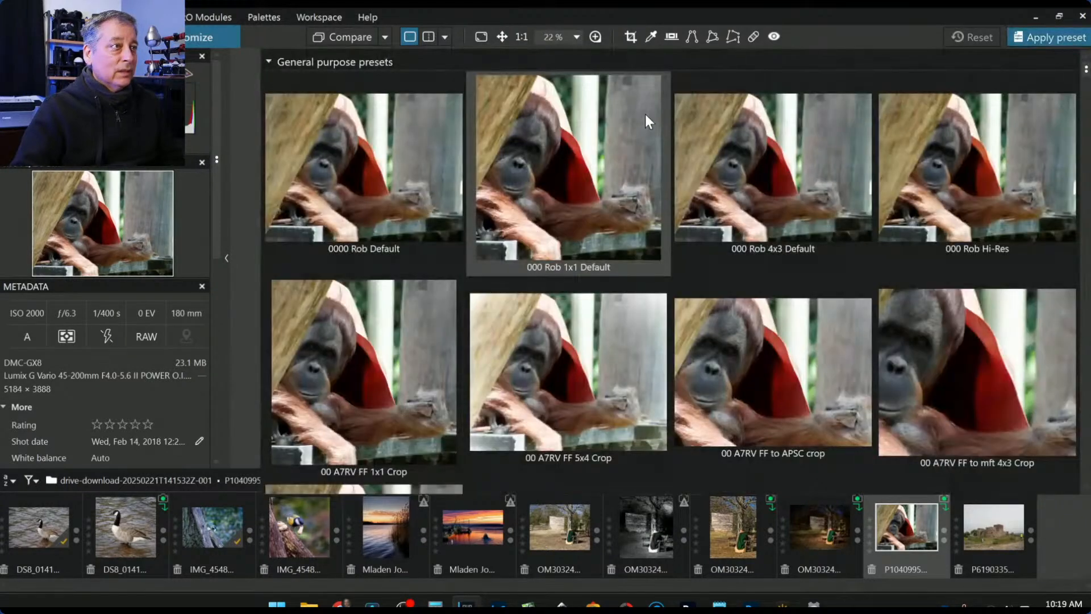
pyautogui.click(609, 149)
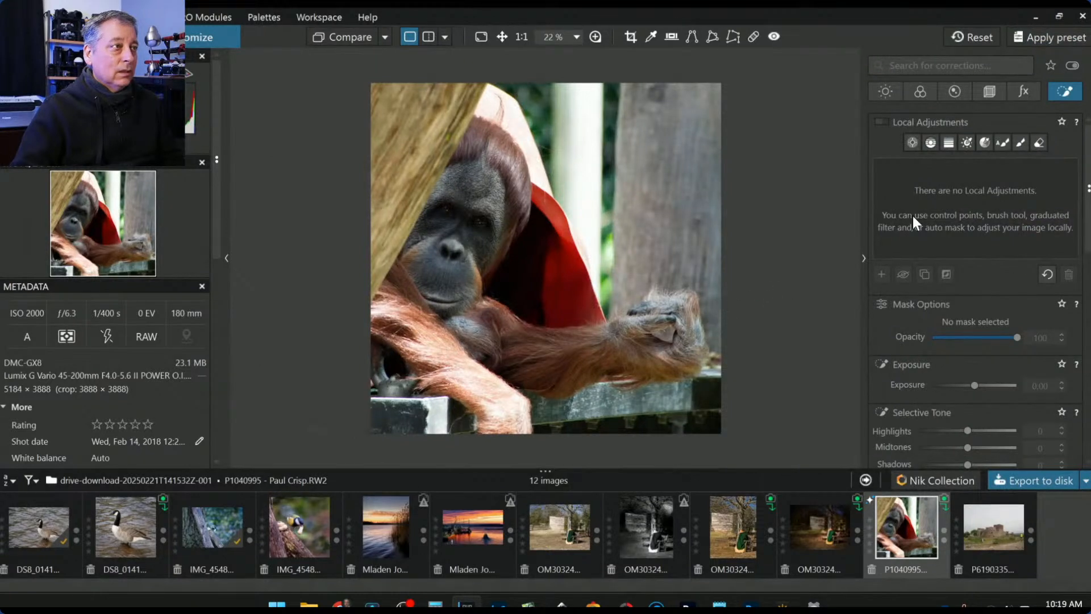
# - Place control points on both orangutan eyes and widen their areas
pyautogui.click(916, 144)
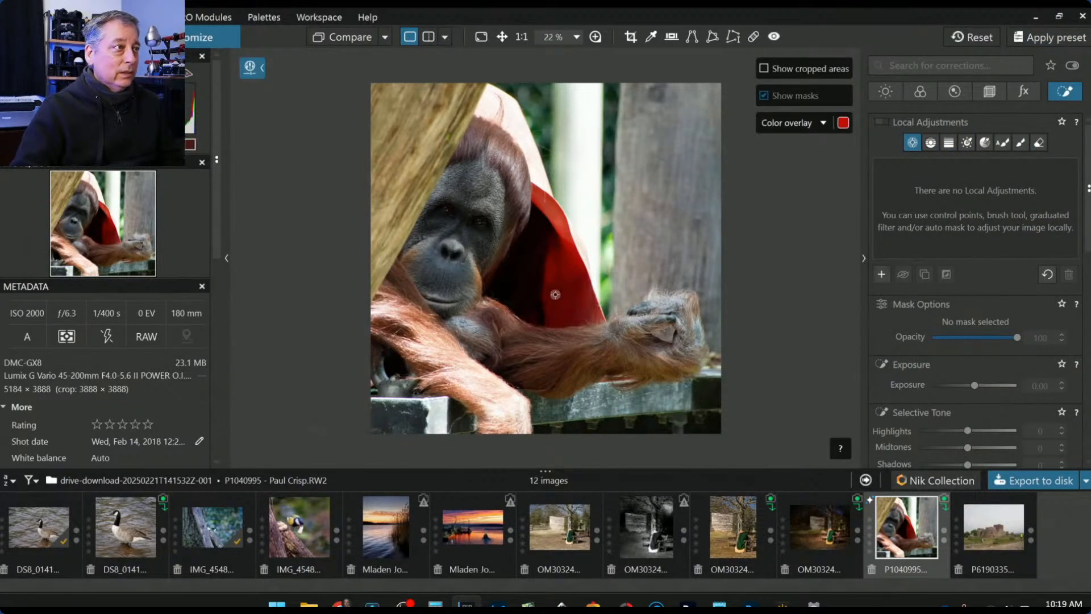
pyautogui.scroll(3, 436, 249)
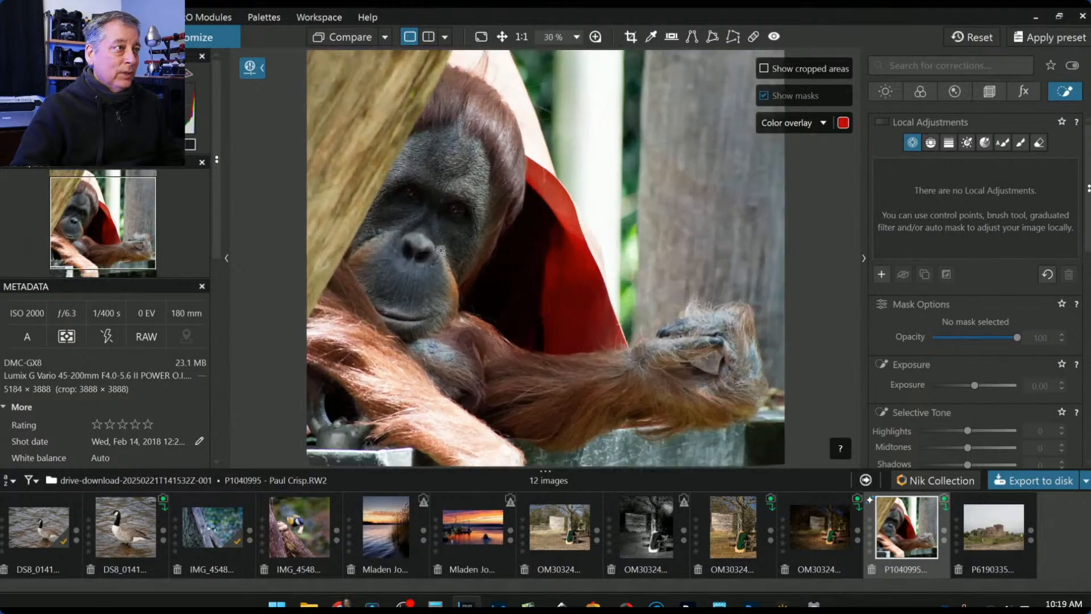
pyautogui.click(437, 190)
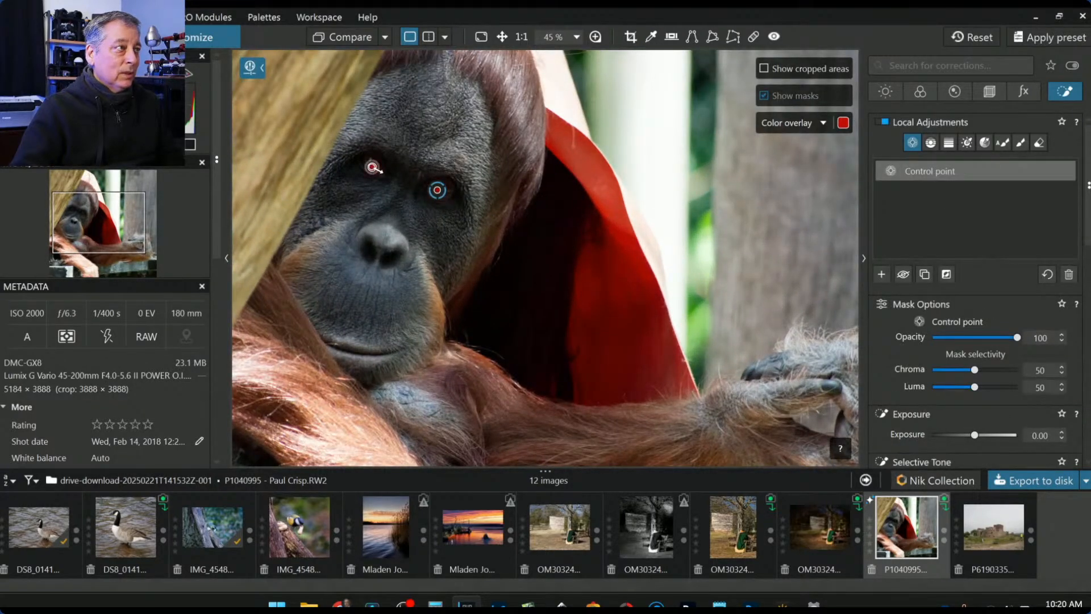
pyautogui.click(372, 165)
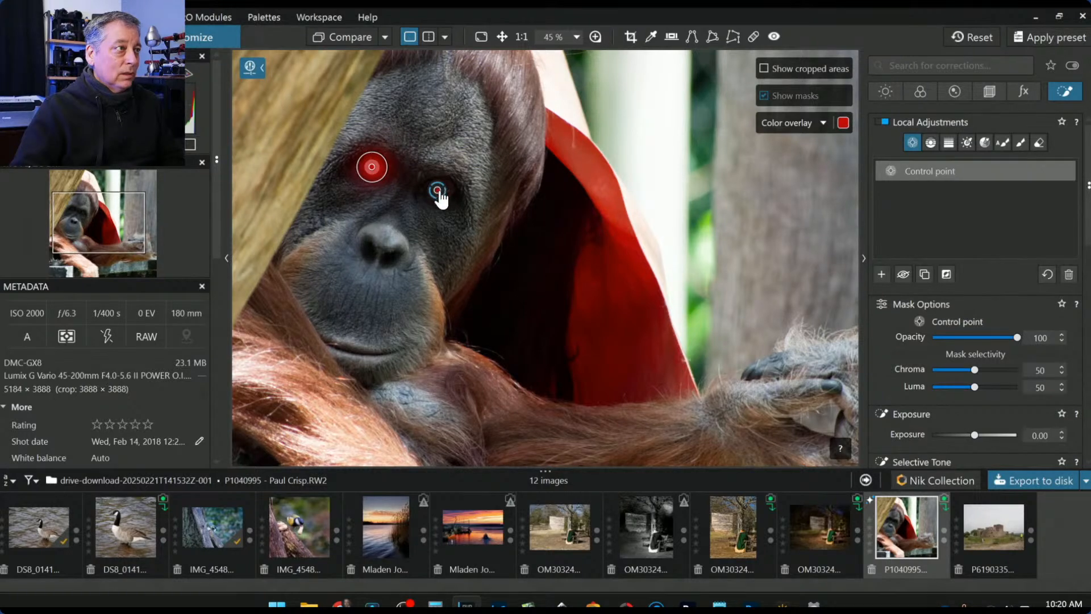
pyautogui.scroll(2, 437, 190)
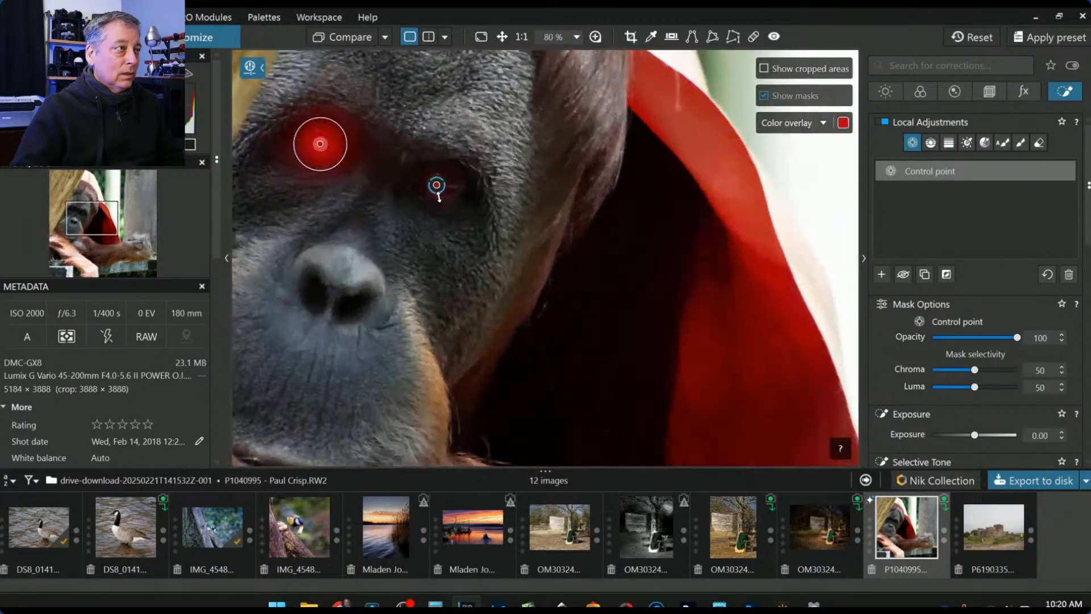
pyautogui.moveTo(439, 215); pyautogui.dragTo(439, 227)
pyautogui.moveTo(299, 162); pyautogui.dragTo(288, 169)
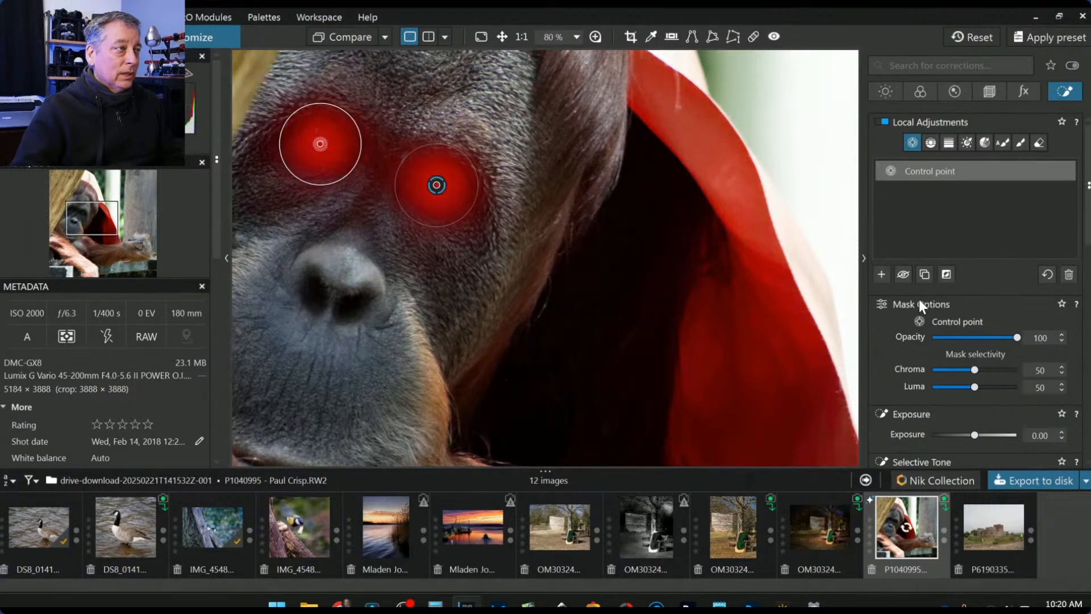
pyautogui.scroll(-3, 987, 405)
pyautogui.scroll(-1, 991, 412)
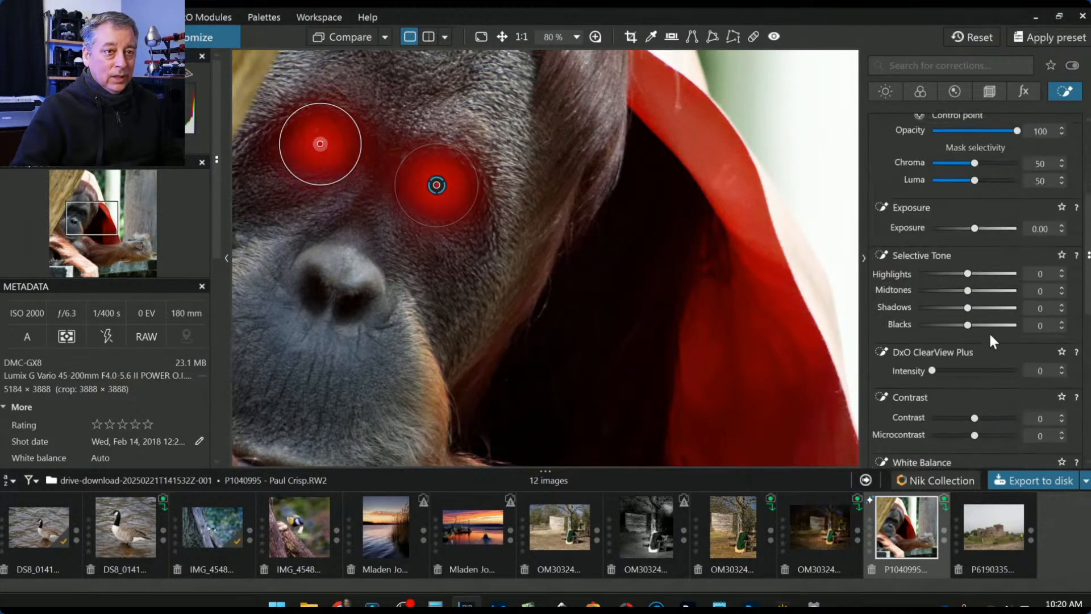
# - Set the eye points to Shadows 50, ClearView Plus 63 and Microcontrast 74, enlarging the right eye area
pyautogui.moveTo(986, 310); pyautogui.dragTo(1002, 311)
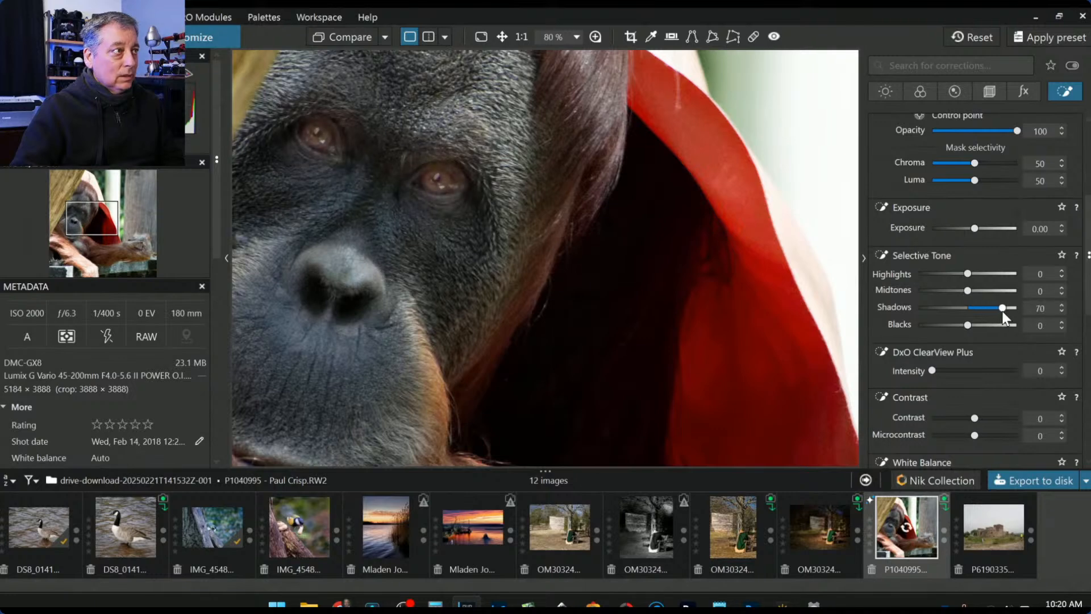
pyautogui.click(985, 370)
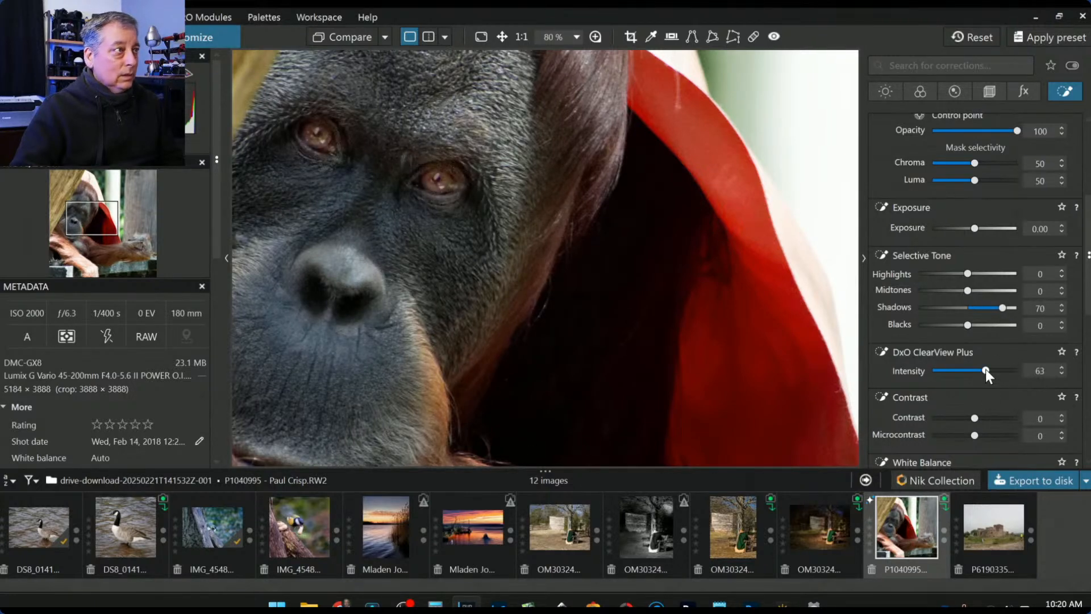
pyautogui.scroll(-4, 751, 327)
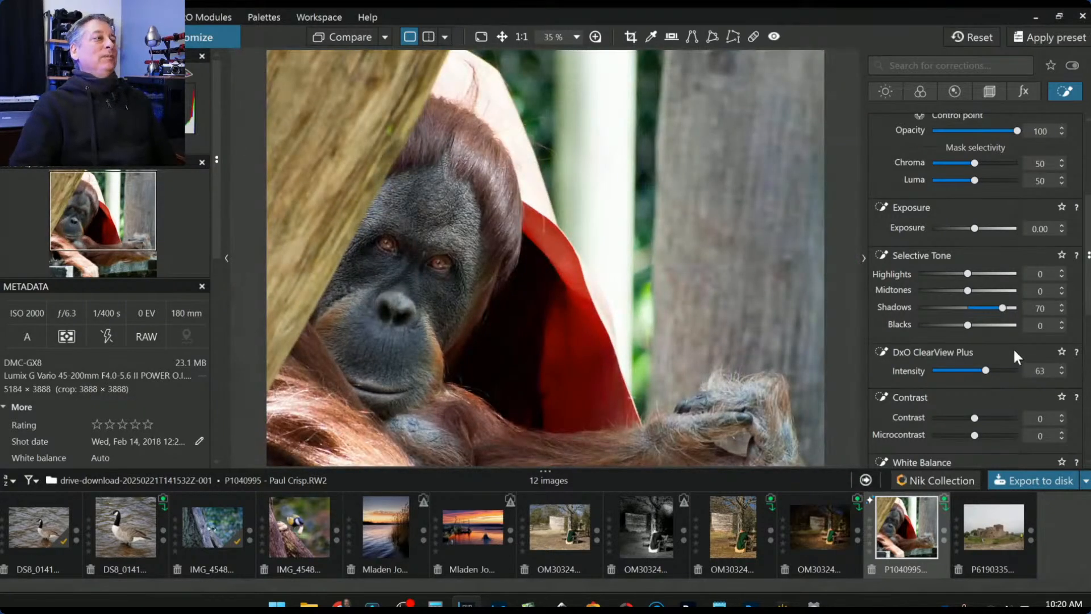
pyautogui.scroll(-1, 1012, 352)
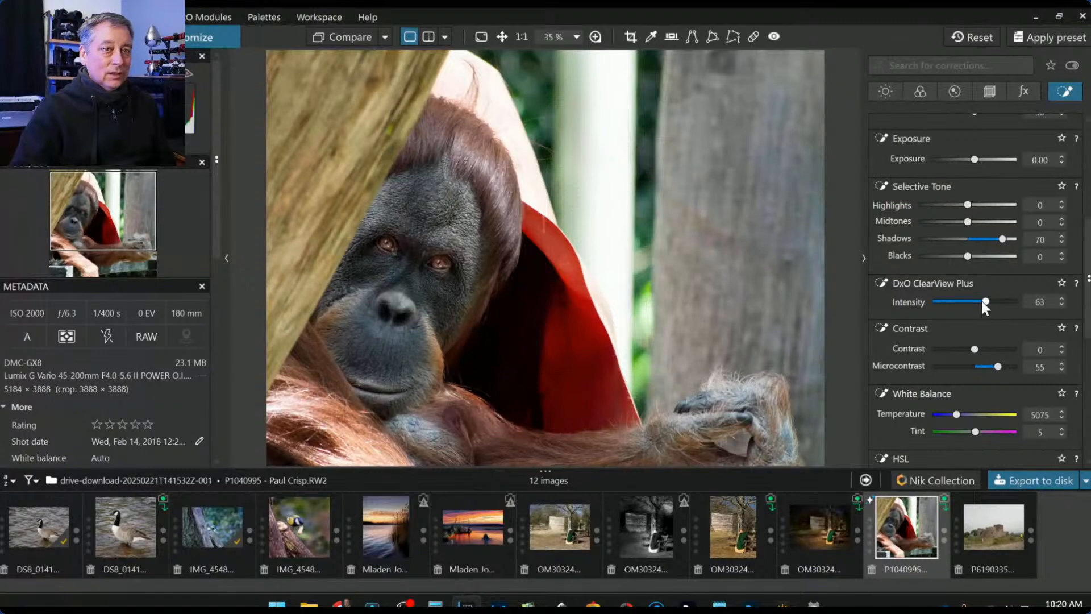
pyautogui.moveTo(1001, 239); pyautogui.dragTo(992, 239)
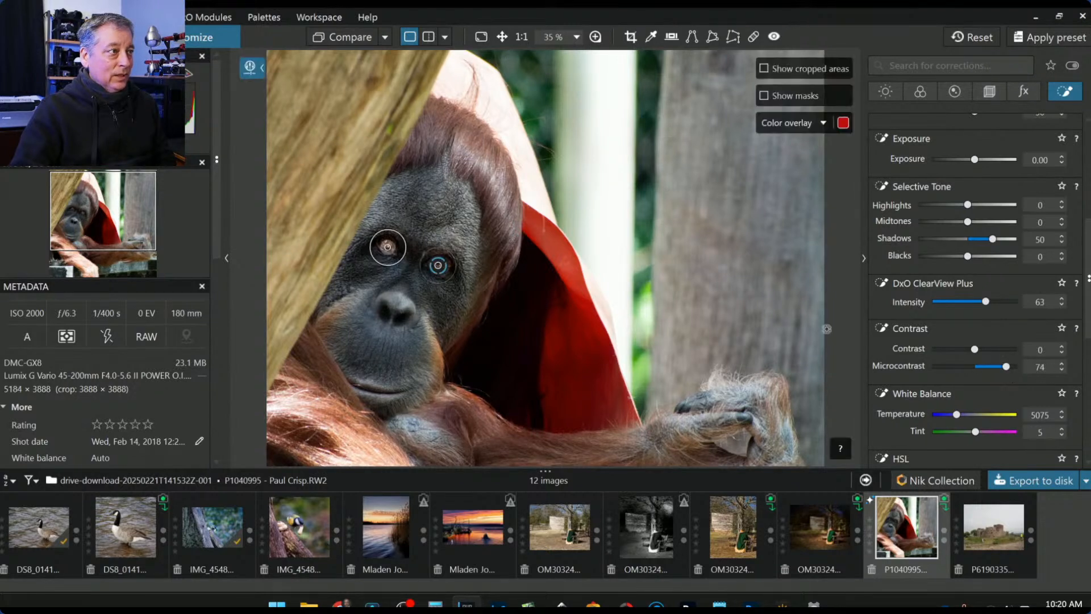
pyautogui.moveTo(421, 270); pyautogui.dragTo(413, 267)
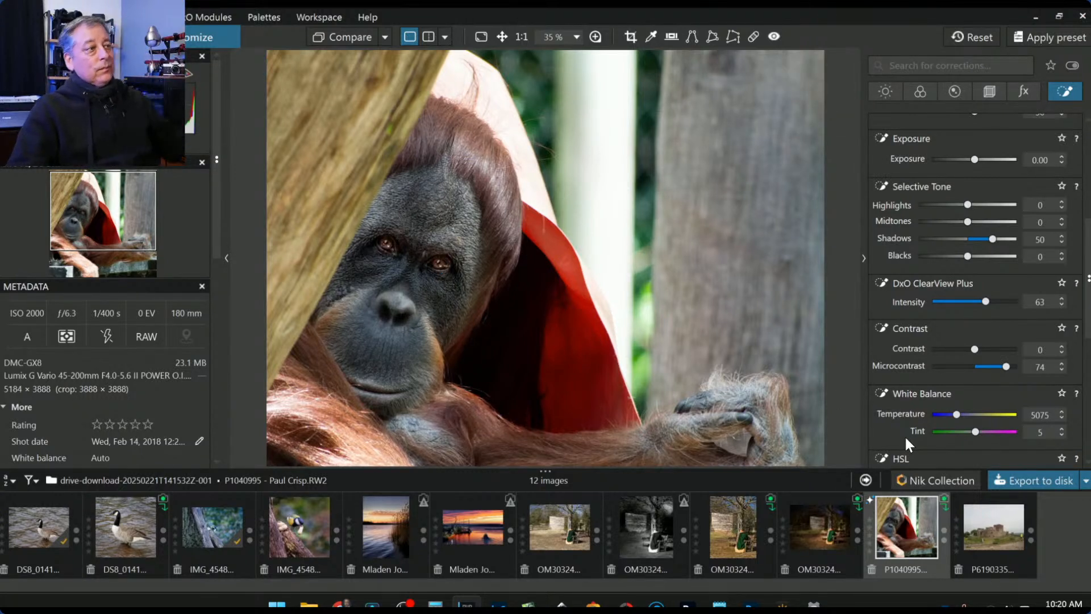
pyautogui.scroll(-1, 784, 400)
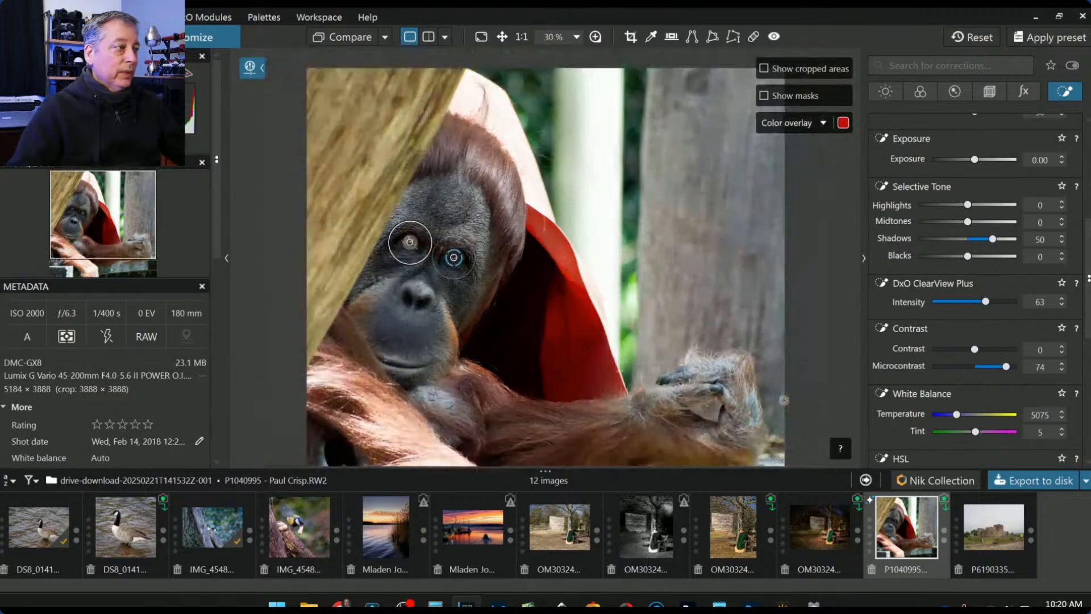
pyautogui.scroll(-1, 784, 400)
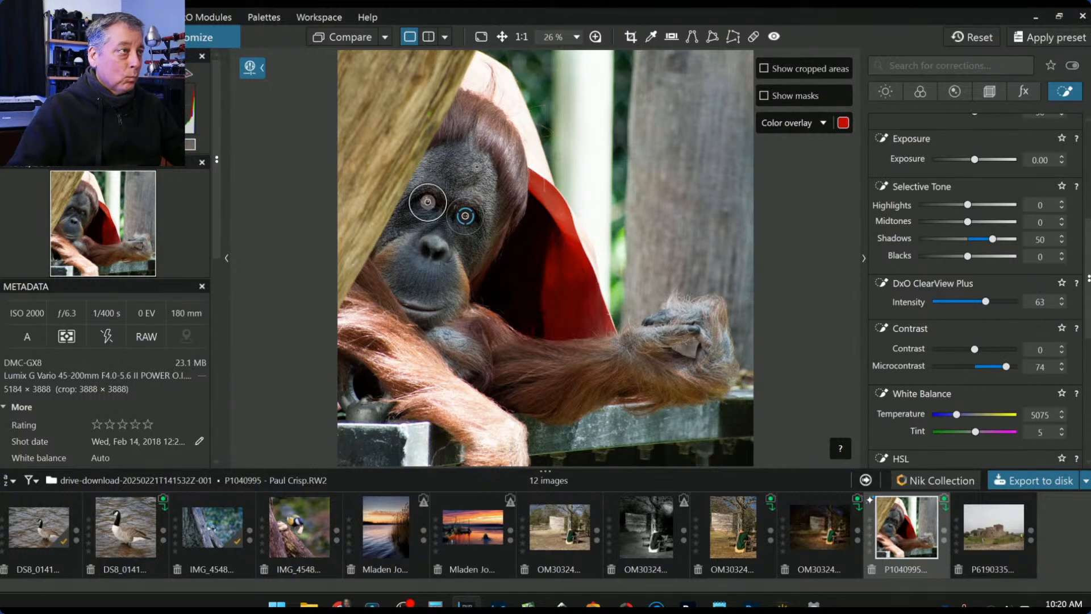
# - Lower the orangutan photo's global Exposure to -1.93 in the Light corrections
pyautogui.click(884, 91)
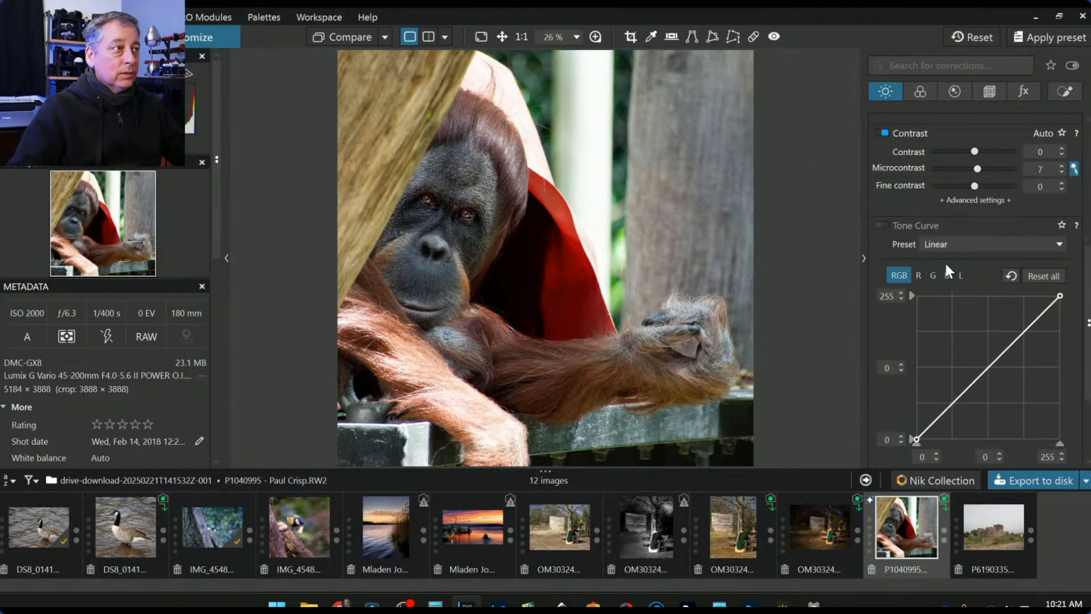
pyautogui.scroll(5, 955, 255)
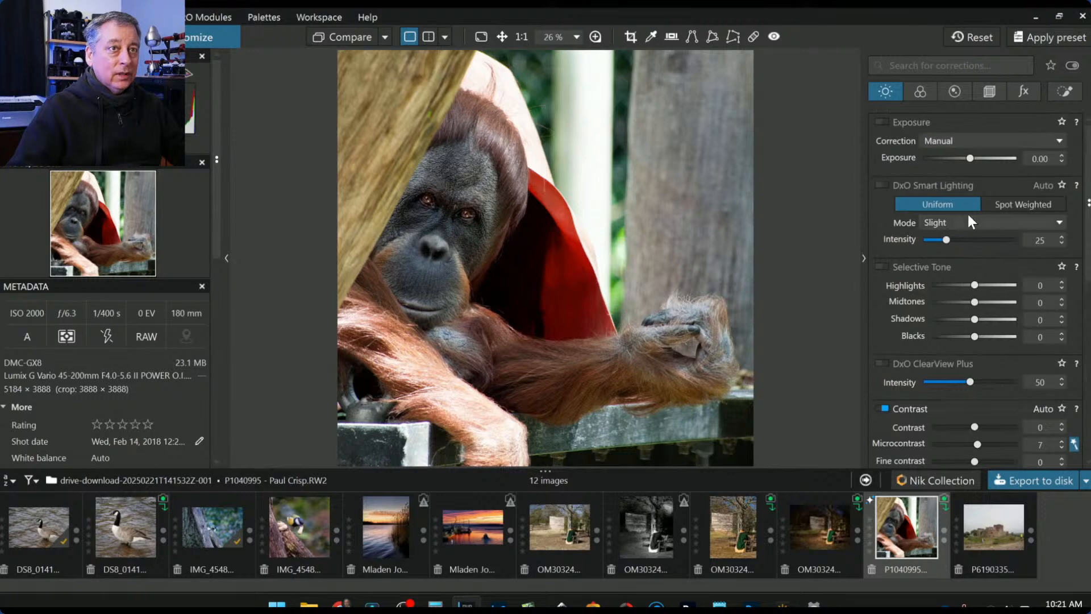
pyautogui.moveTo(971, 160); pyautogui.dragTo(946, 161)
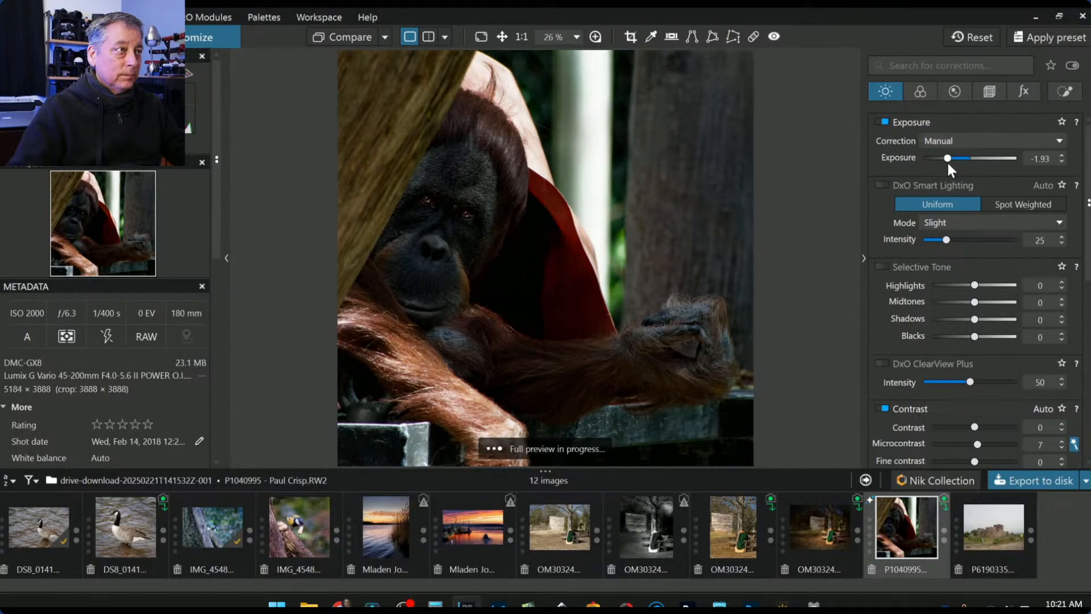
# - Add a control point on the orangutan's face and spread its area over the whole animal
pyautogui.click(1051, 95)
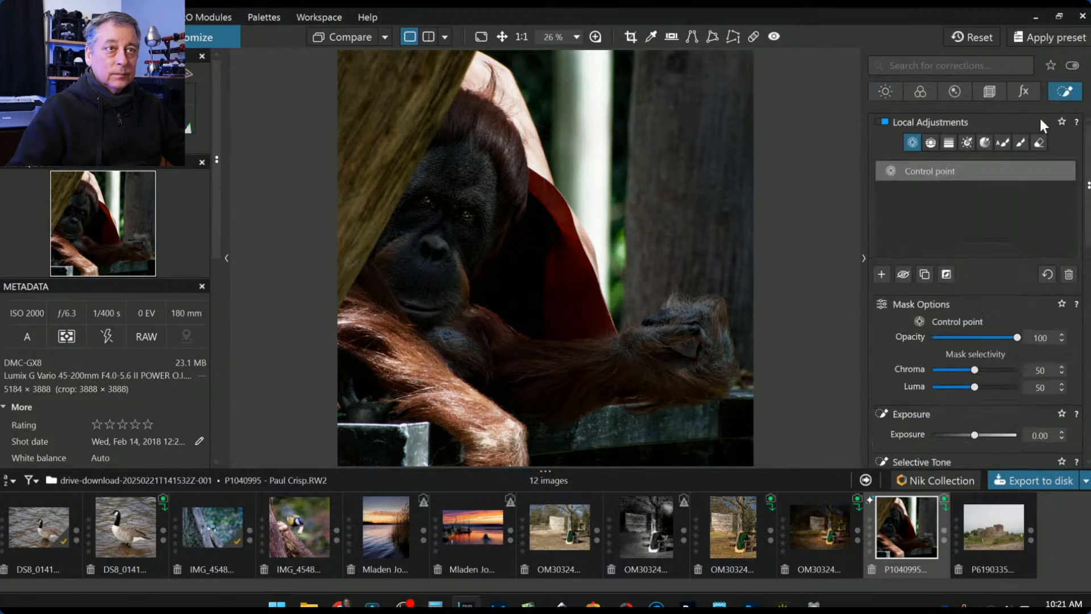
pyautogui.click(882, 271)
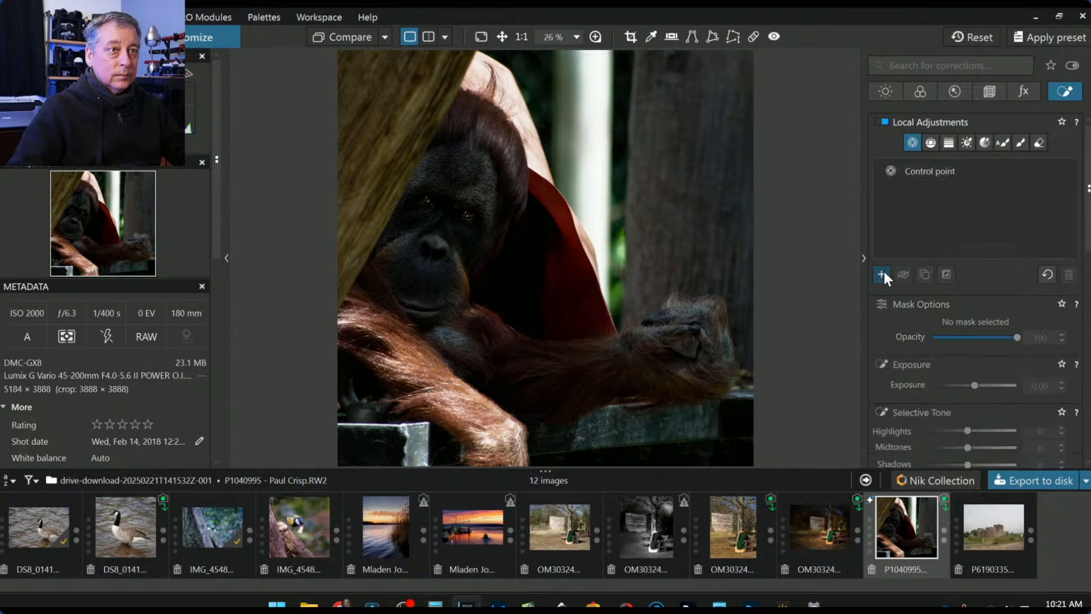
pyautogui.click(462, 279)
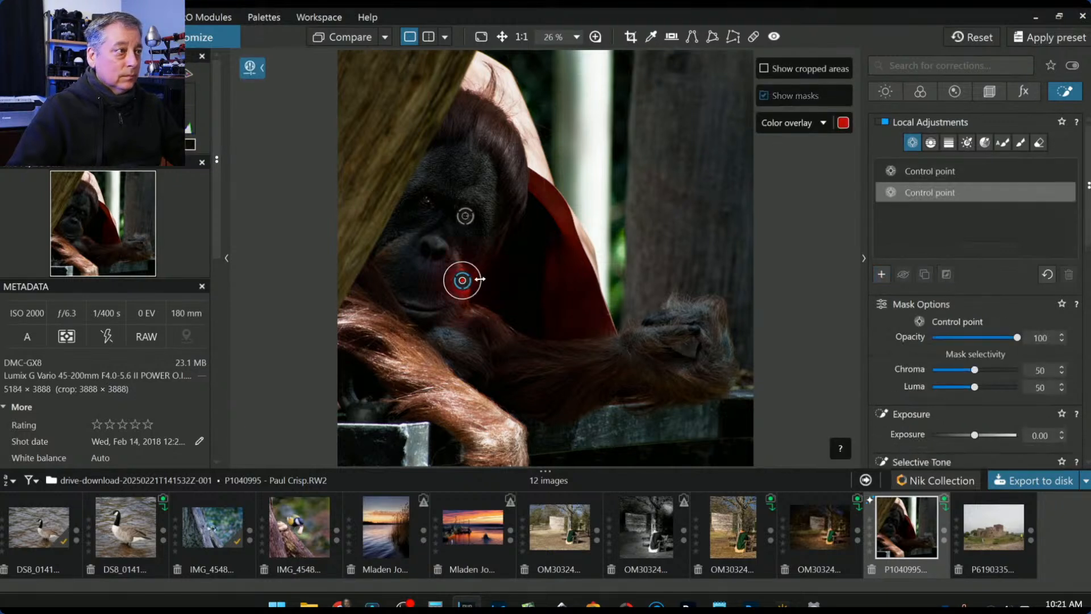
pyautogui.moveTo(490, 278); pyautogui.dragTo(673, 347)
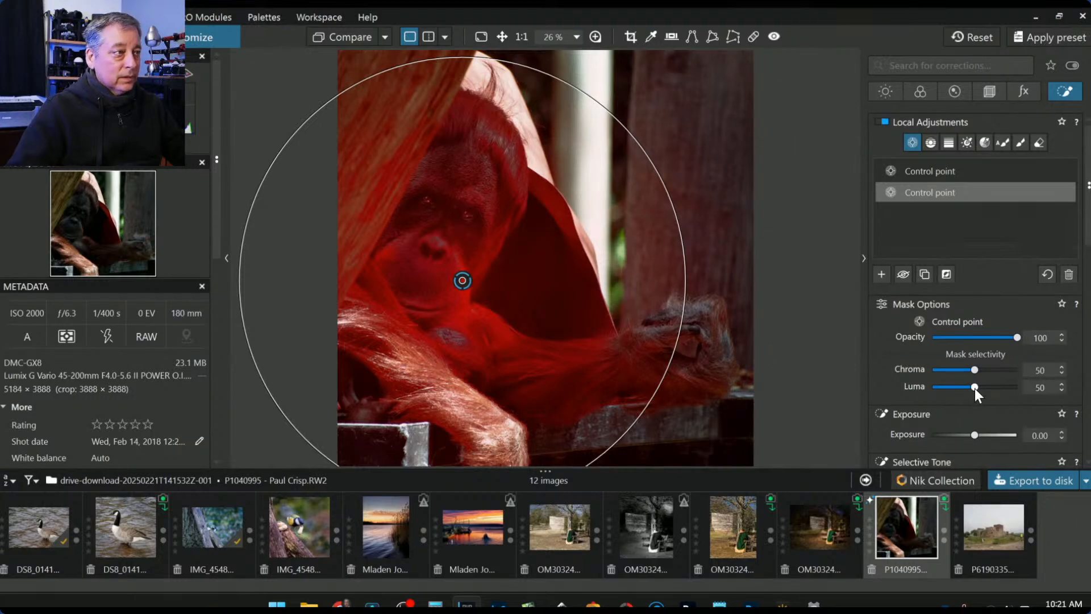
# - Give the face point Exposure 2.76 with Chroma and Luma selectivity 18, nudging it slightly left
pyautogui.scroll(1, 975, 388)
pyautogui.scroll(1, 974, 387)
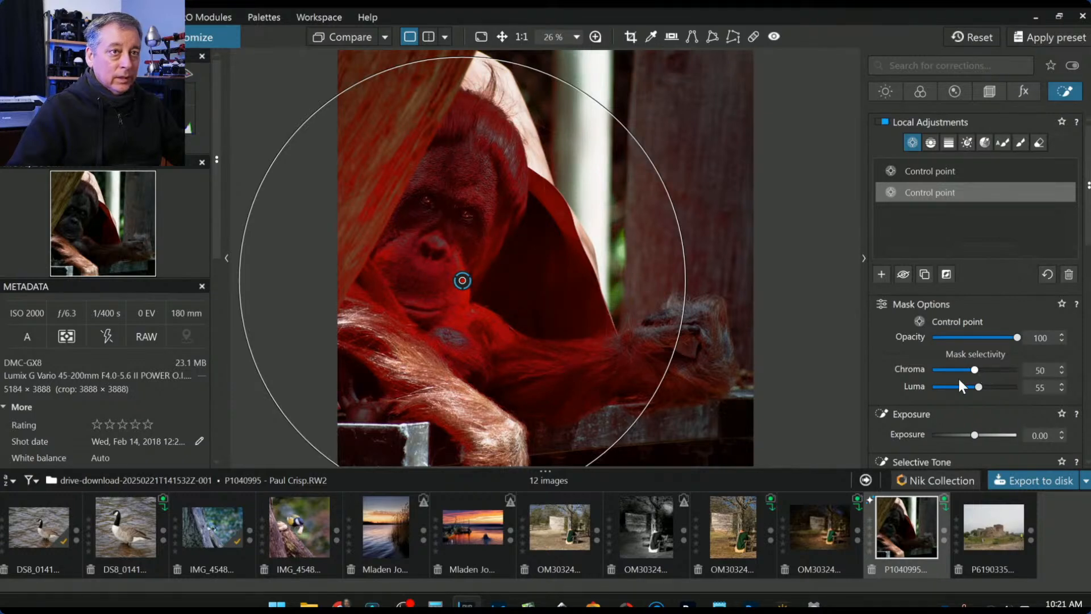
pyautogui.moveTo(977, 438); pyautogui.dragTo(1004, 435)
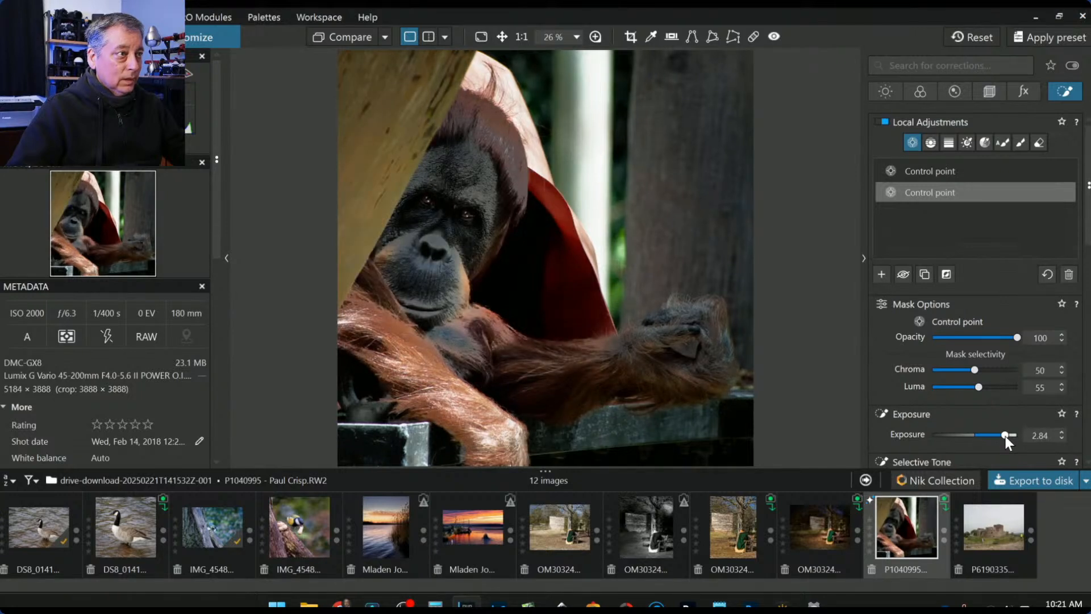
pyautogui.moveTo(1004, 436); pyautogui.dragTo(1004, 435)
pyautogui.doubleClick(981, 390)
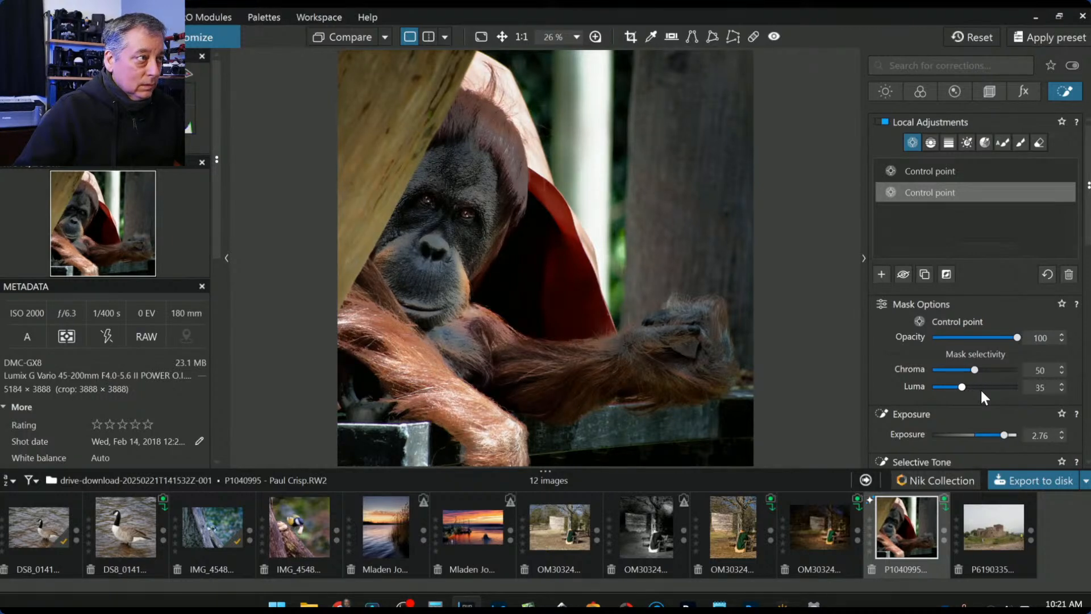
pyautogui.scroll(-2, 980, 388)
pyautogui.scroll(-5, 980, 391)
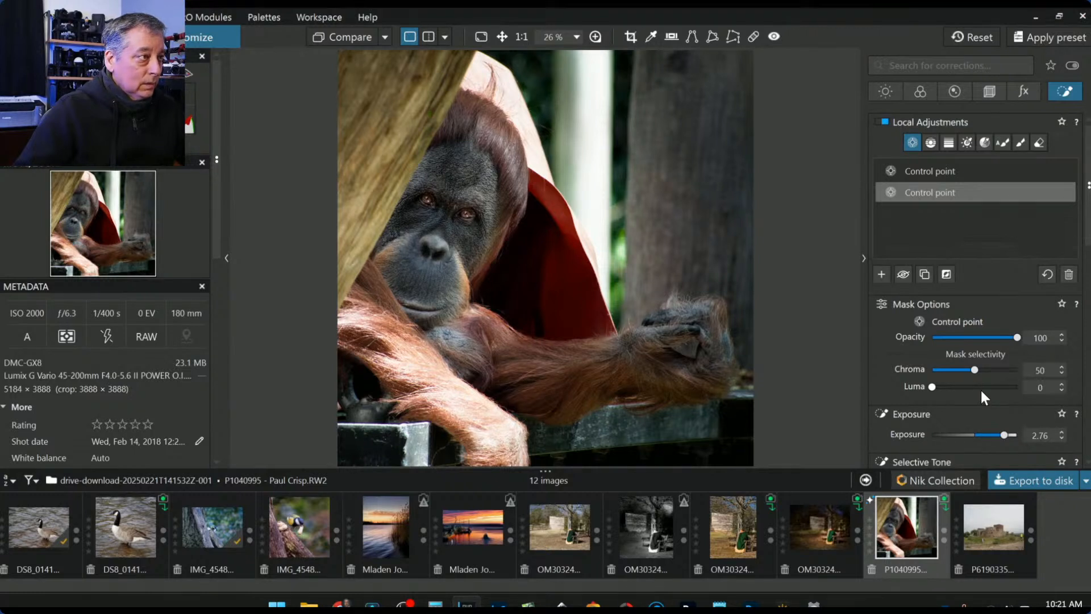
pyautogui.scroll(1, 980, 388)
pyautogui.moveTo(931, 370); pyautogui.dragTo(946, 390)
pyautogui.scroll(-2, 721, 367)
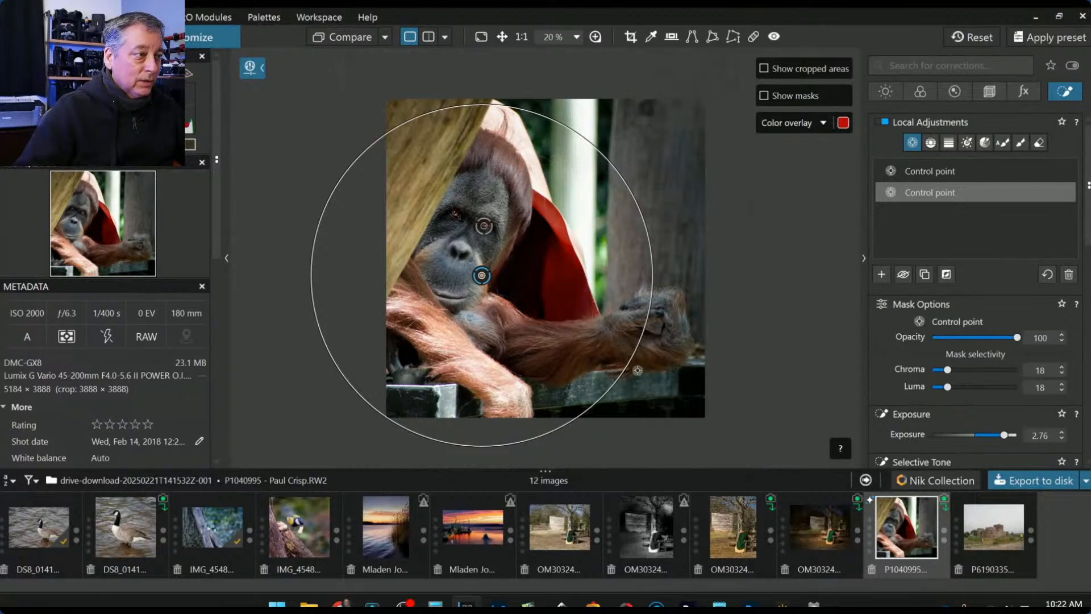
pyautogui.moveTo(487, 280); pyautogui.dragTo(466, 277)
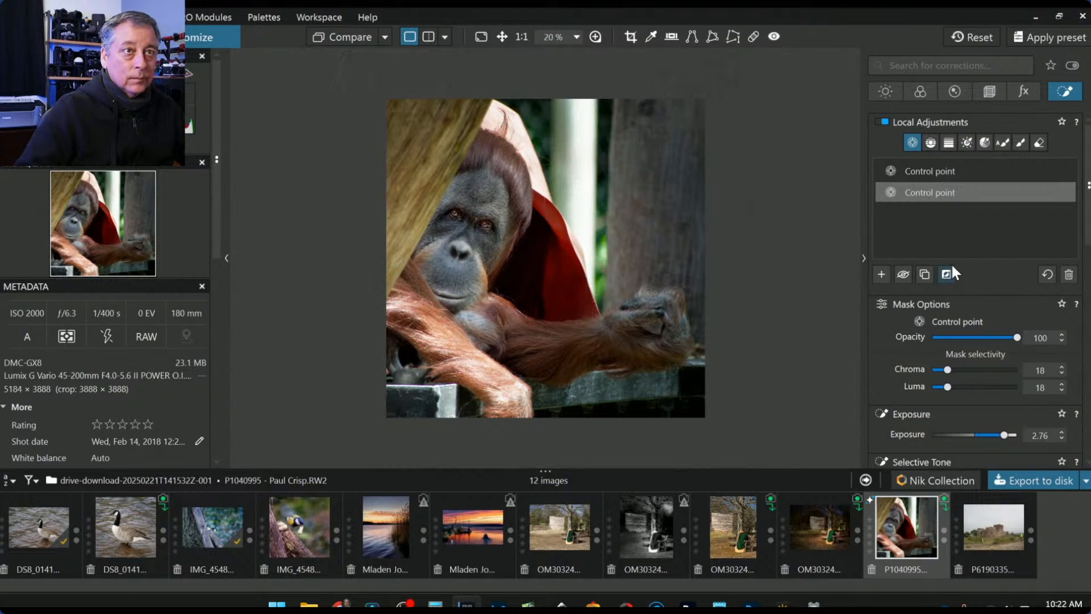
# - Add a control point on the lower arm with Exposure -1.48 and Highlights -14
pyautogui.click(883, 275)
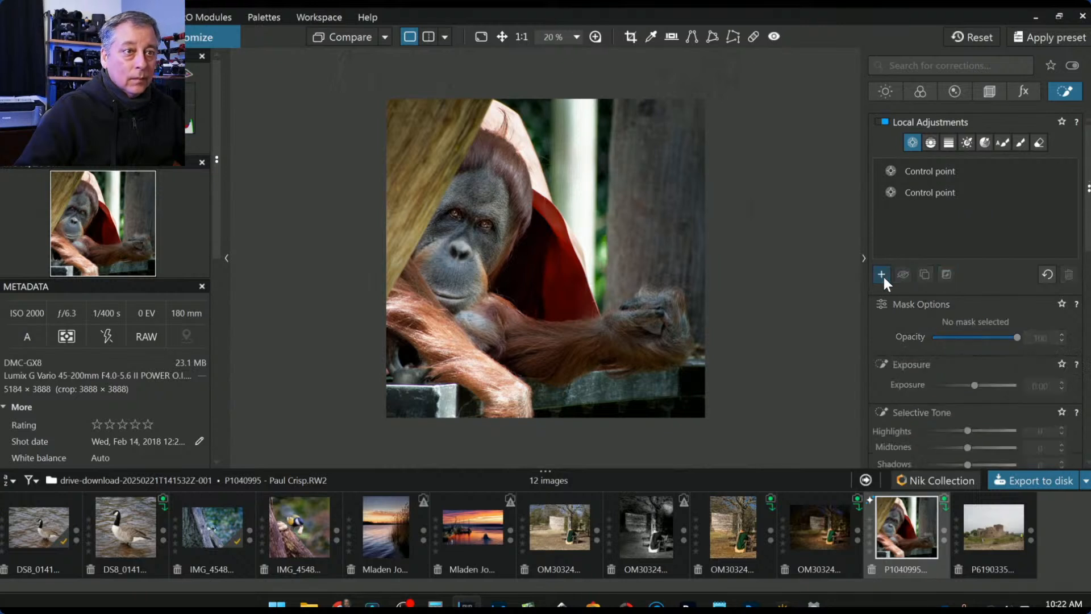
pyautogui.click(504, 396)
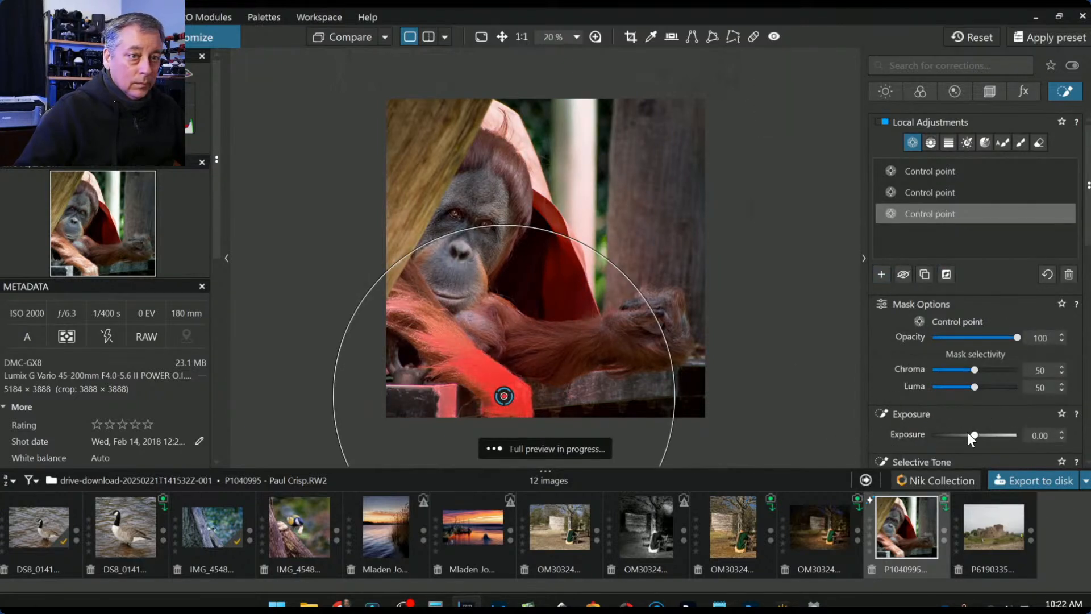
pyautogui.moveTo(974, 436); pyautogui.dragTo(966, 435)
pyautogui.moveTo(963, 435); pyautogui.dragTo(959, 436)
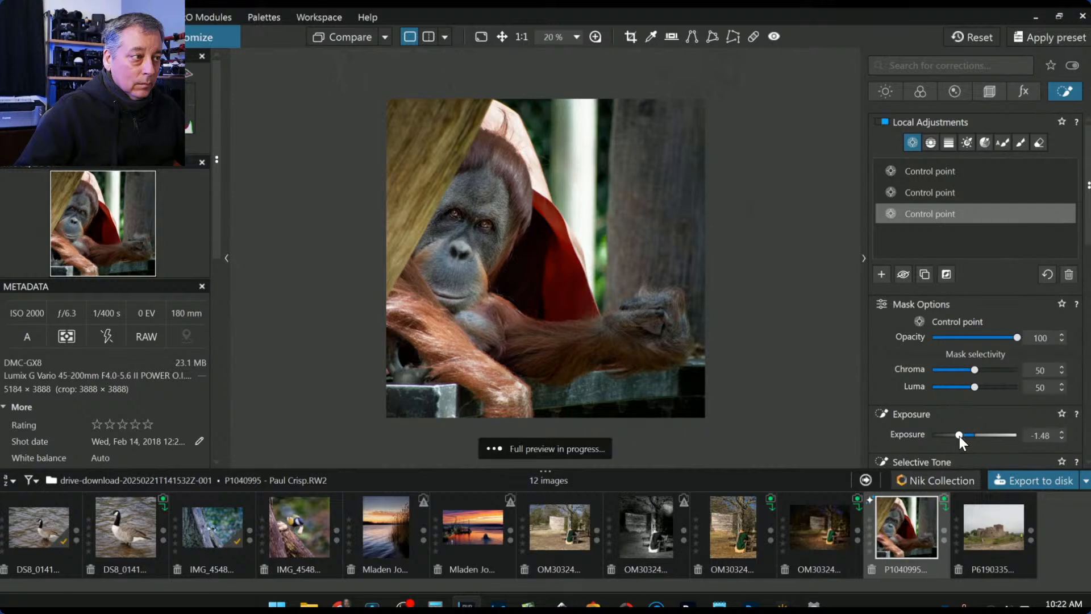
pyautogui.scroll(-2, 950, 444)
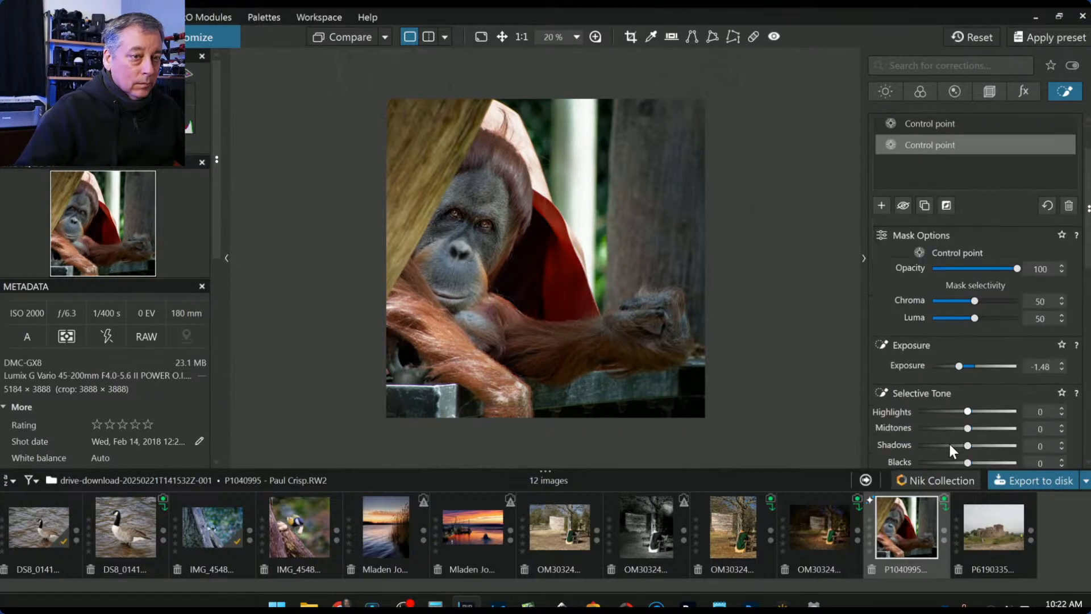
pyautogui.moveTo(967, 411); pyautogui.dragTo(962, 410)
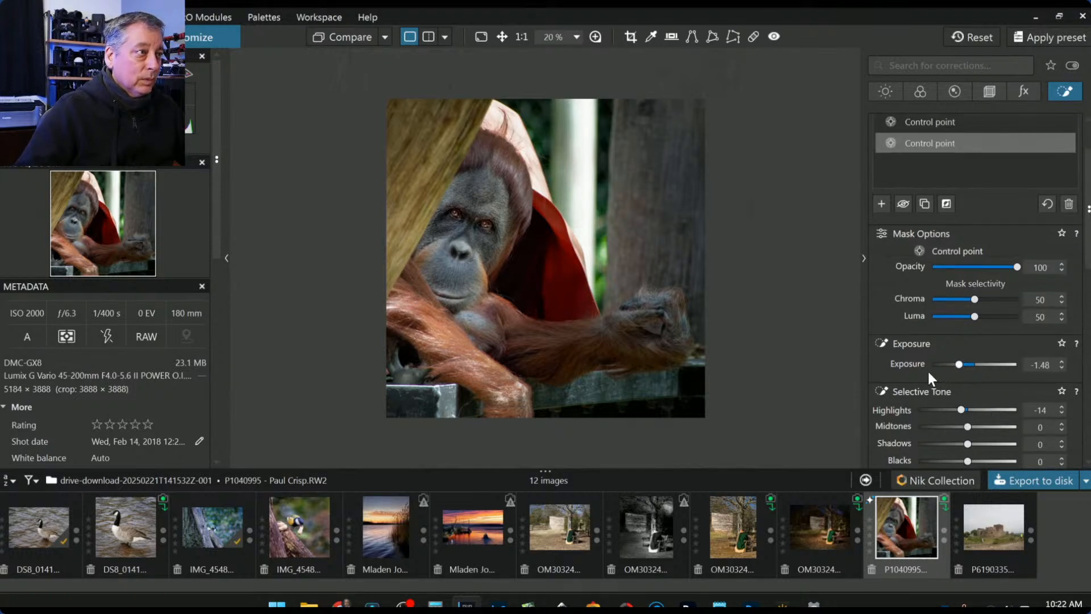
pyautogui.scroll(2, 899, 322)
# - Add control points on the orangutan's head, arm and hand, sizing and positioning each
pyautogui.click(881, 275)
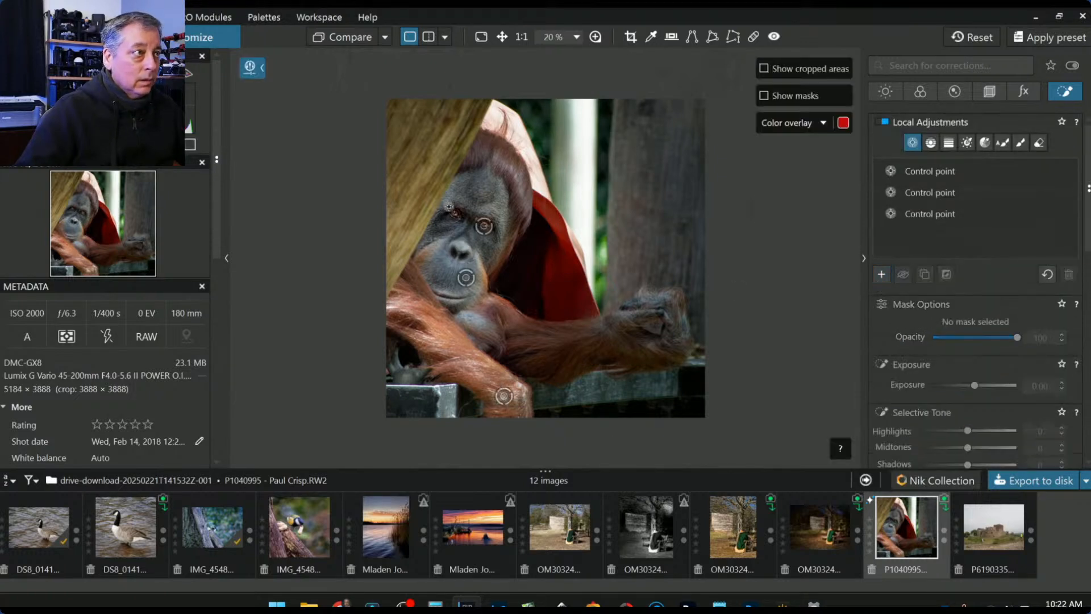
pyautogui.click(512, 168)
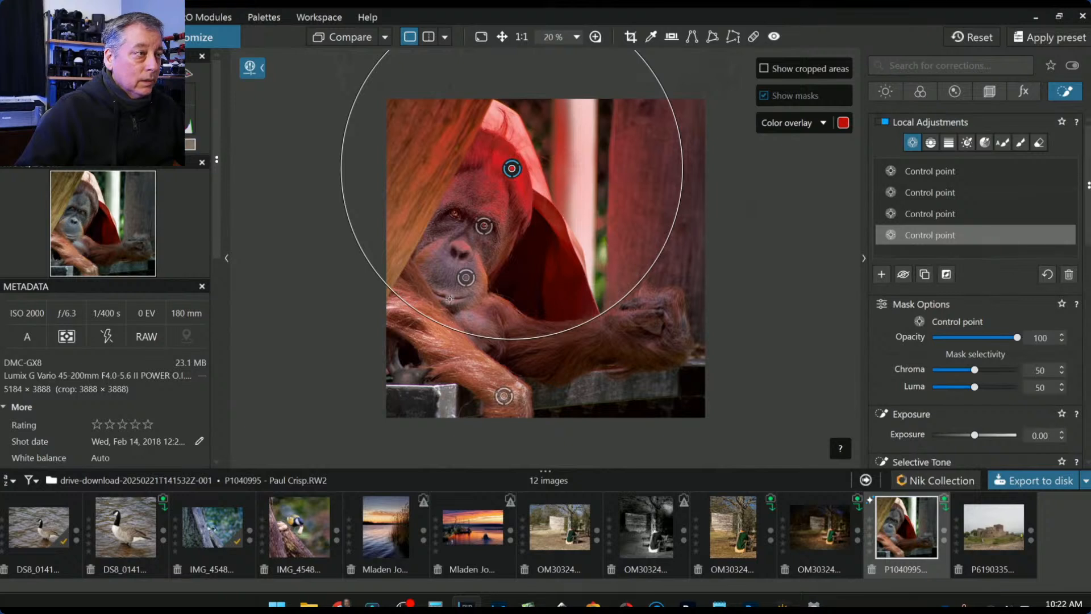
pyautogui.moveTo(421, 305); pyautogui.dragTo(515, 243)
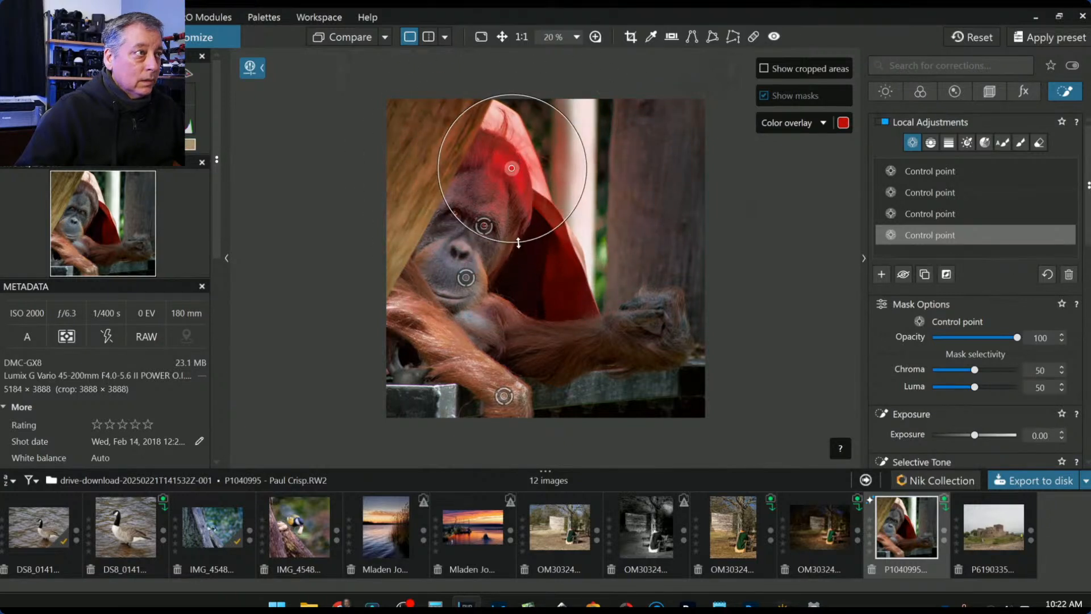
pyautogui.moveTo(974, 371); pyautogui.dragTo(990, 370)
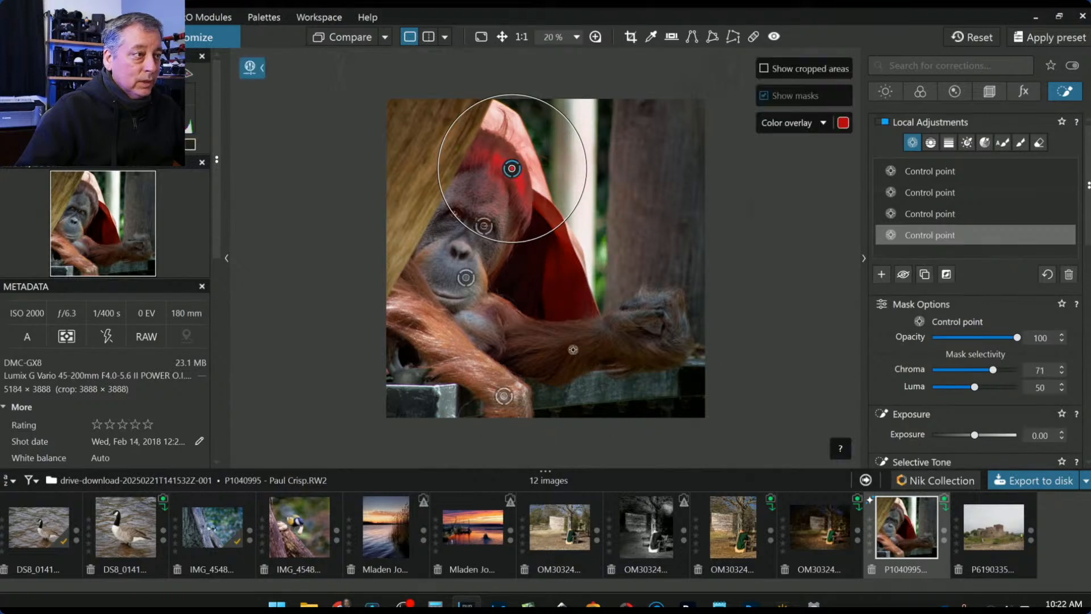
pyautogui.click(518, 332)
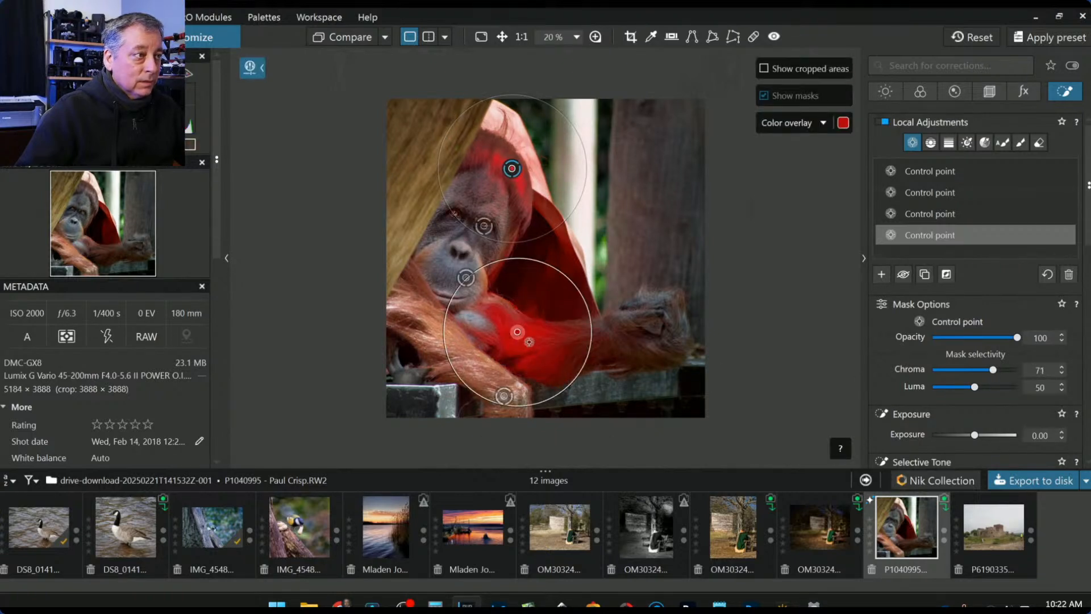
pyautogui.moveTo(515, 338); pyautogui.dragTo(516, 323)
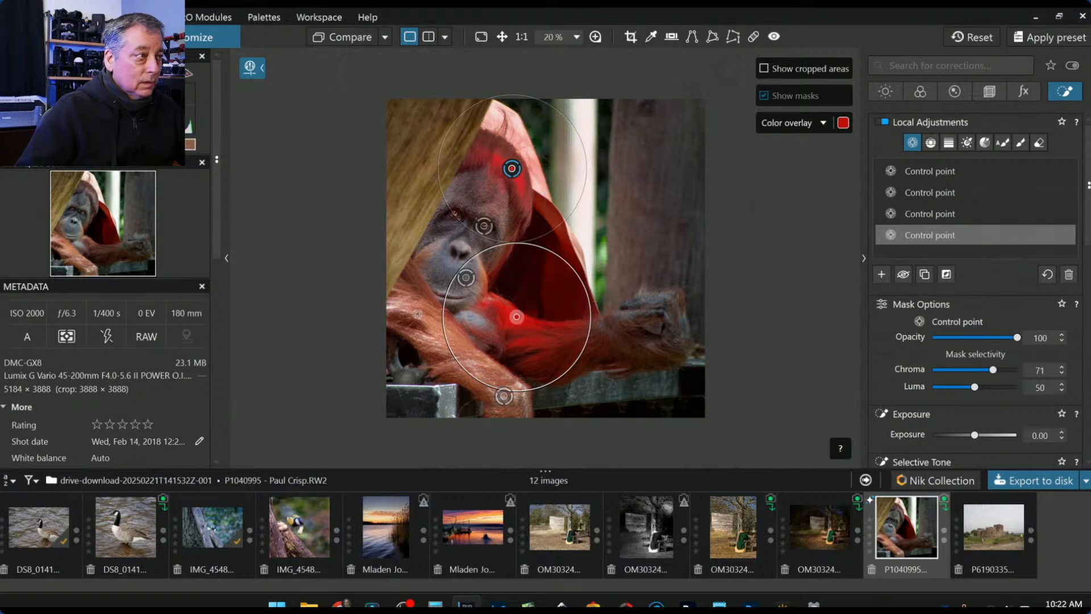
pyautogui.click(664, 298)
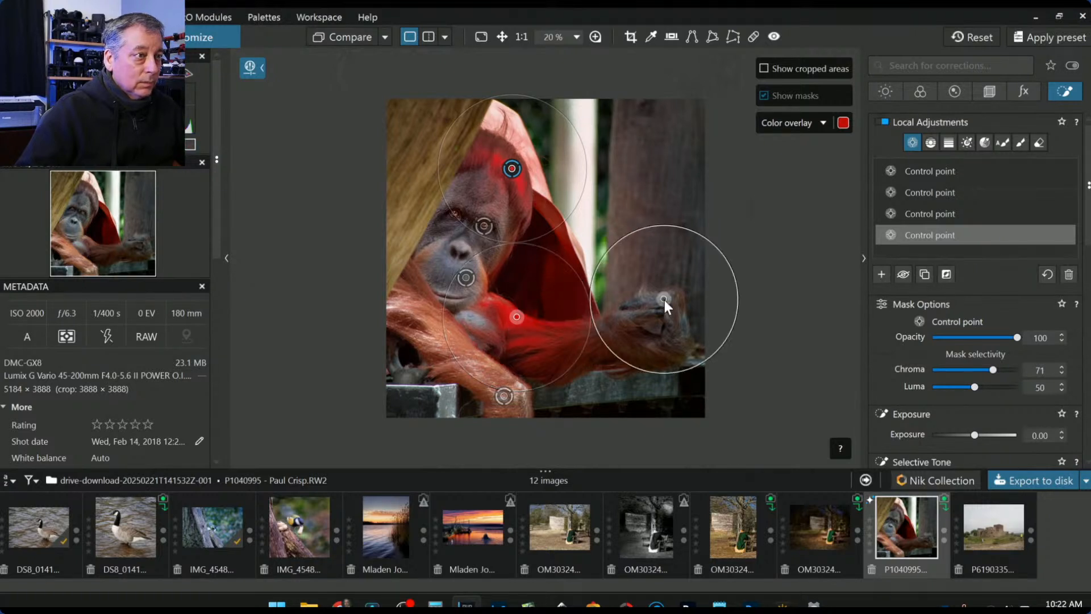
pyautogui.moveTo(723, 250); pyautogui.dragTo(669, 298)
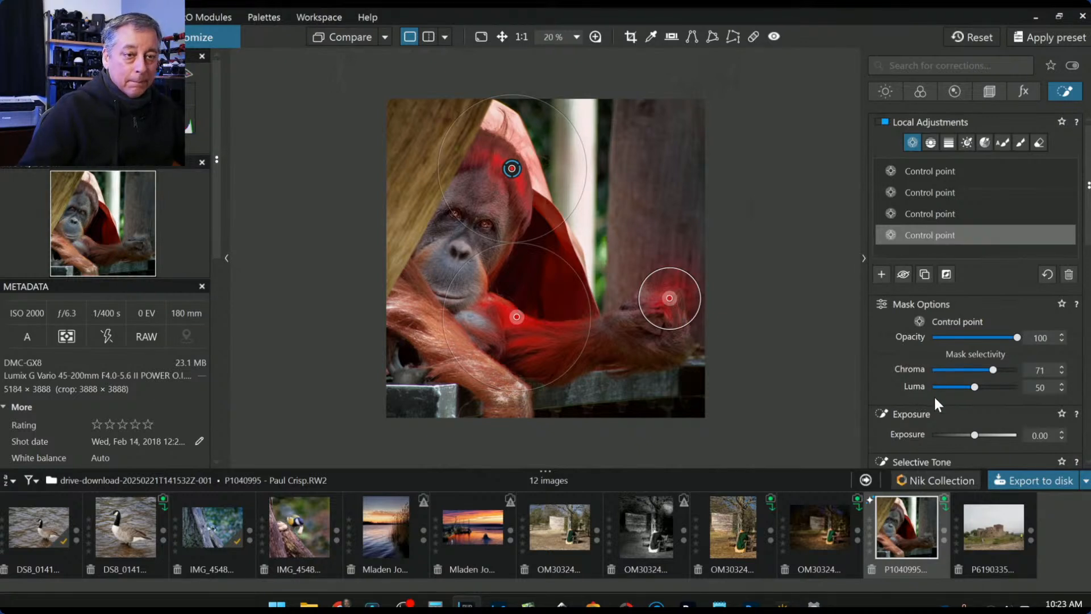
# - Raise the point's Highlights to 84 and Midtones to 31, then compare with the original
pyautogui.scroll(-3, 955, 414)
pyautogui.moveTo(967, 377); pyautogui.dragTo(1006, 379)
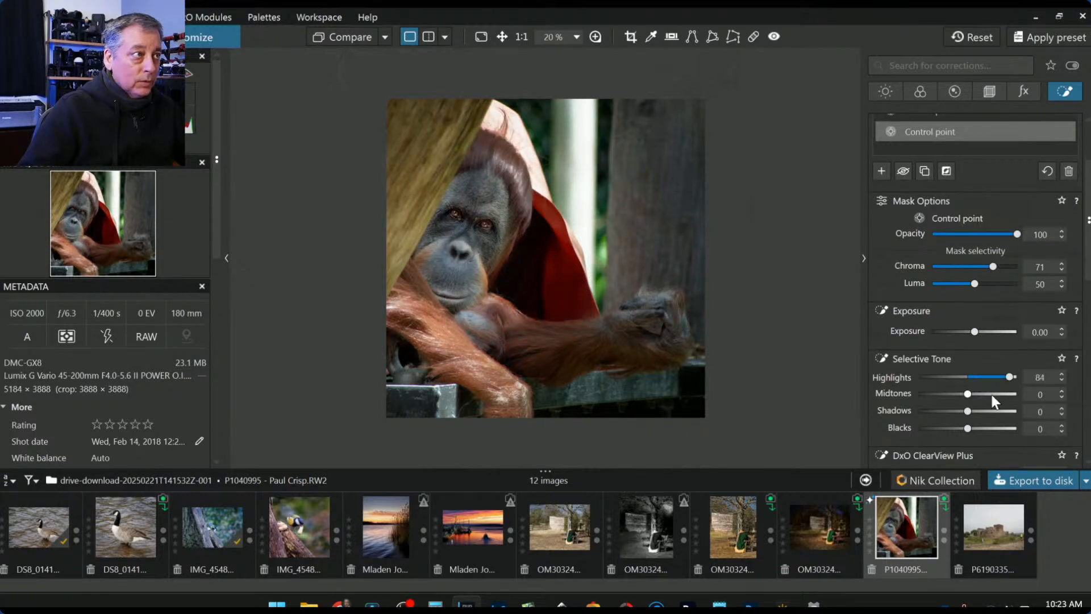
pyautogui.moveTo(969, 394); pyautogui.dragTo(983, 395)
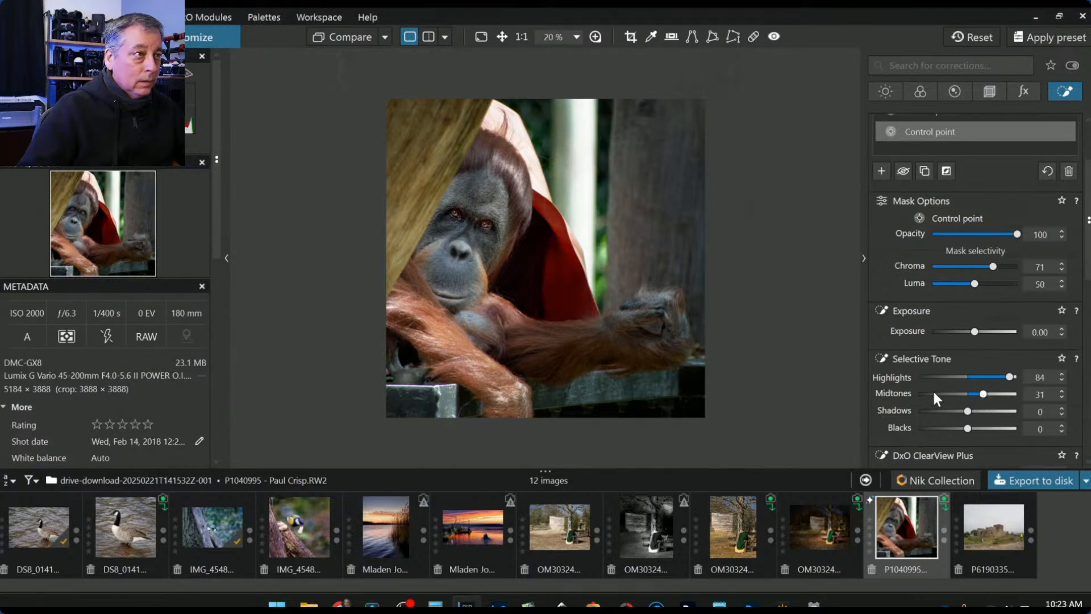
pyautogui.click(352, 40)
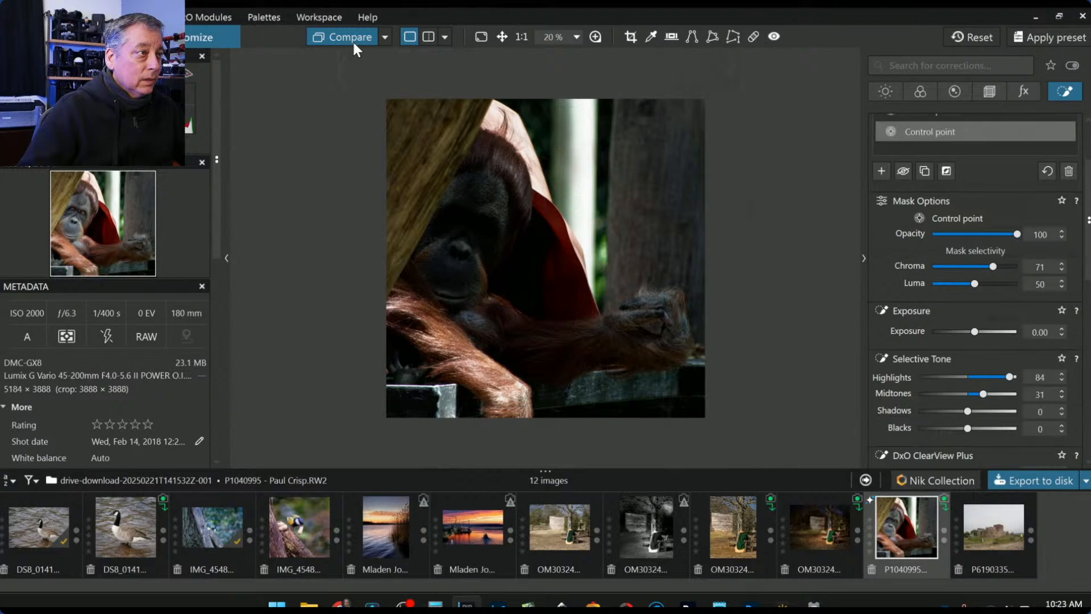
# - Give the chin/face point Blacks -23, Shadows 3, ClearView Plus 23, Microcontrast -23 and Contrast 16
pyautogui.click(352, 40)
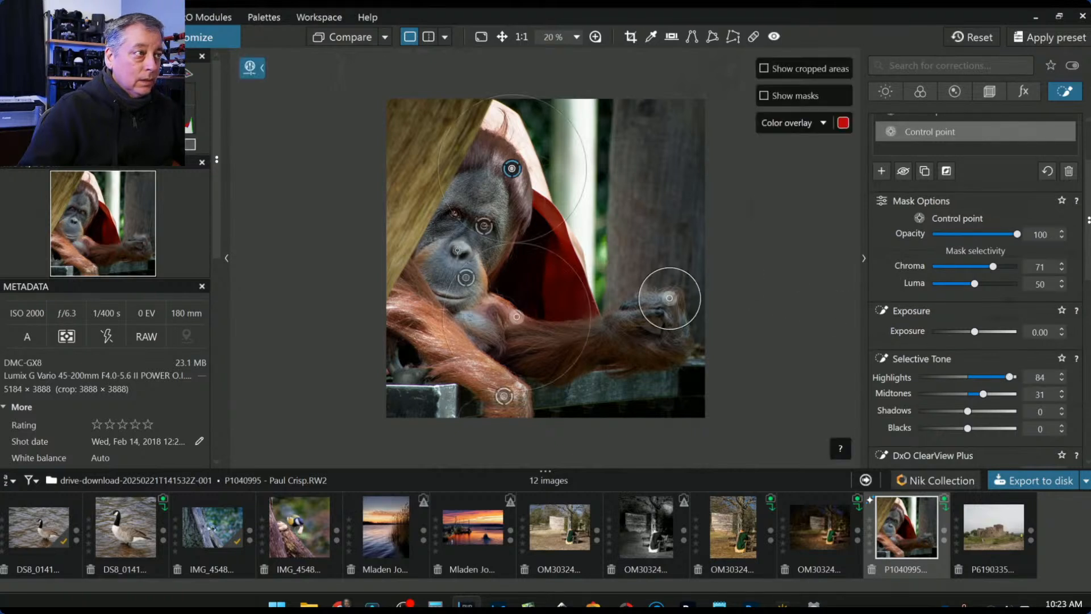
pyautogui.click(469, 278)
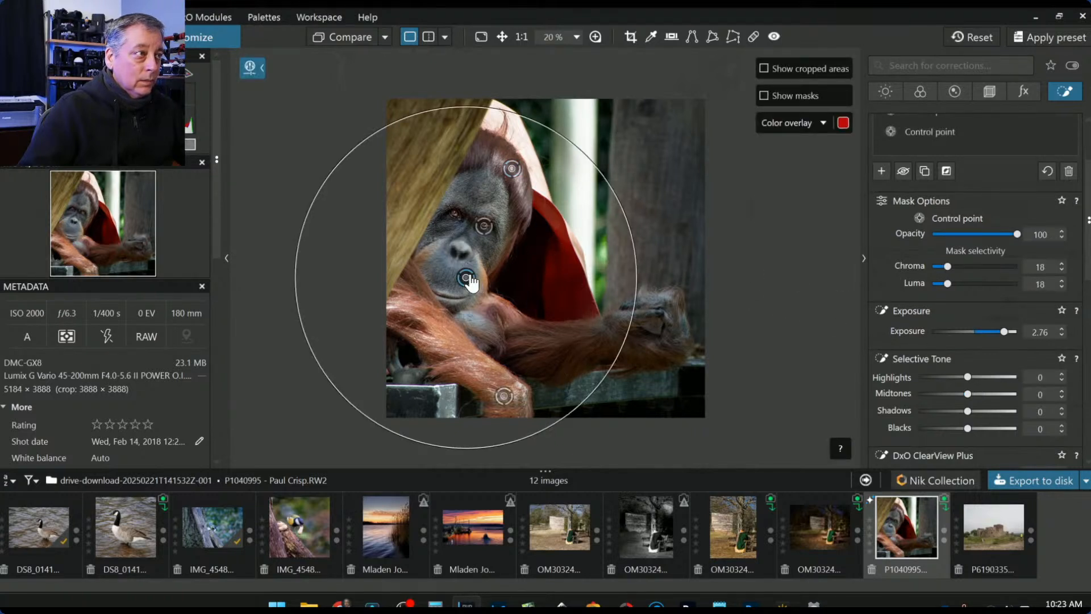
pyautogui.scroll(-1, 926, 370)
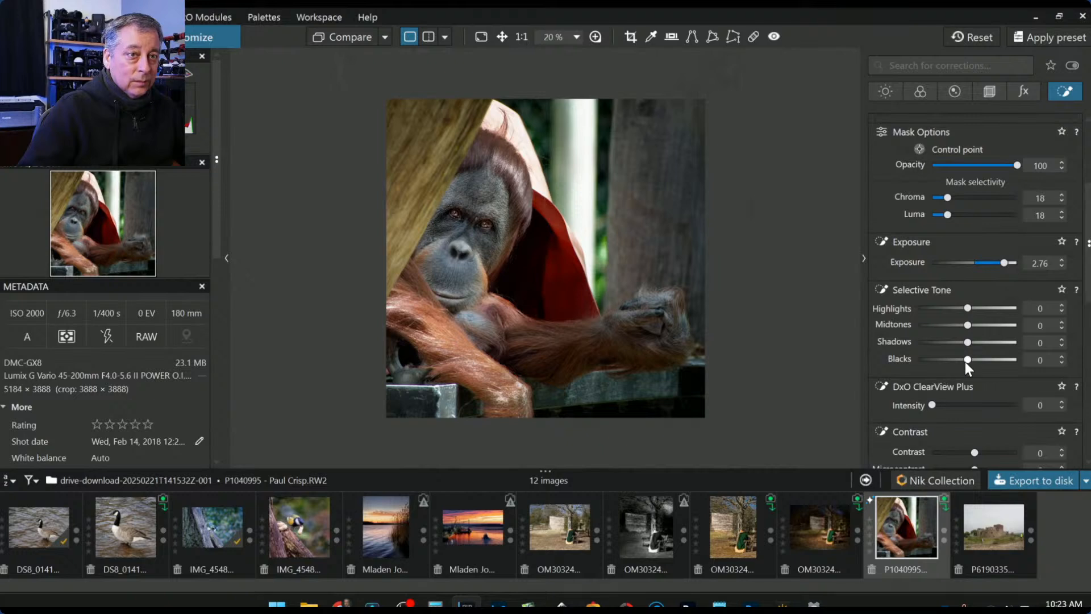
pyautogui.moveTo(966, 361)
pyautogui.mouseDown()
pyautogui.moveTo(952, 359)
pyautogui.moveTo(962, 342)
pyautogui.mouseUp()
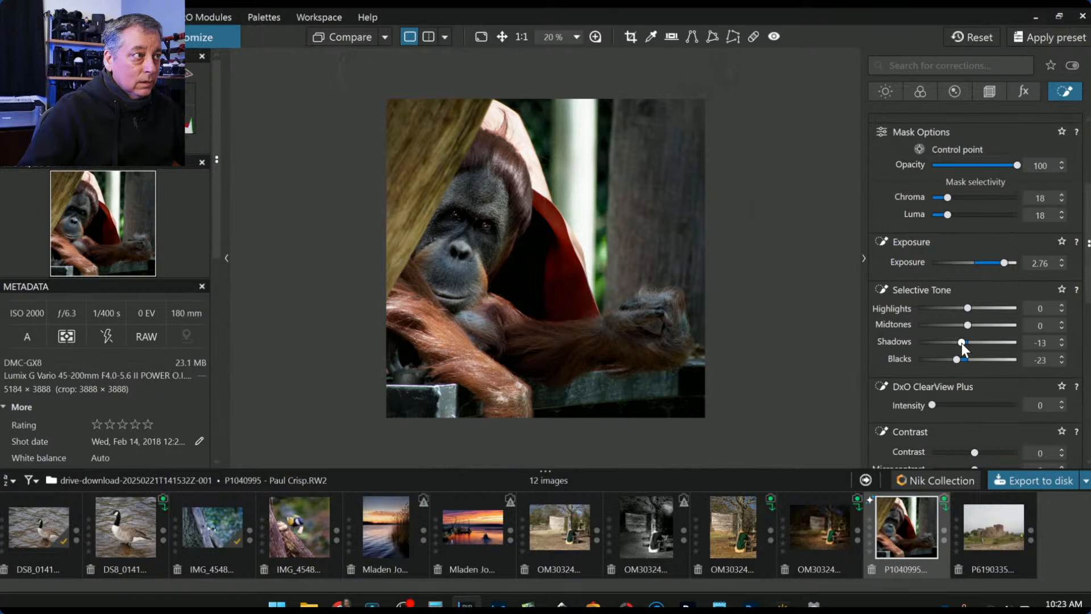
pyautogui.moveTo(963, 343); pyautogui.dragTo(969, 342)
pyautogui.moveTo(933, 404); pyautogui.dragTo(956, 404)
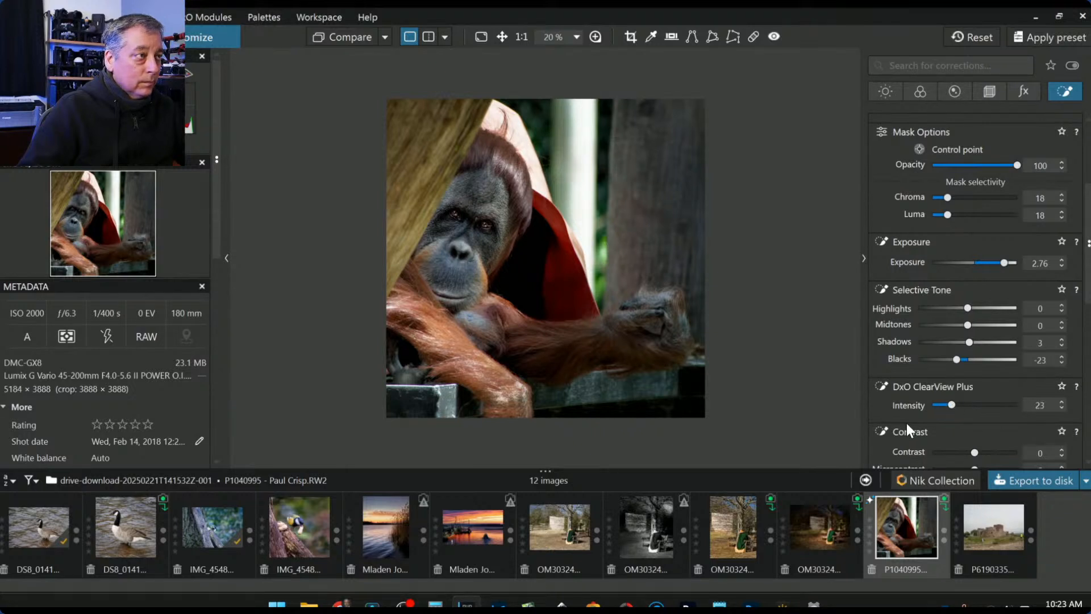
pyautogui.scroll(-1, 903, 424)
pyautogui.moveTo(977, 438); pyautogui.dragTo(964, 434)
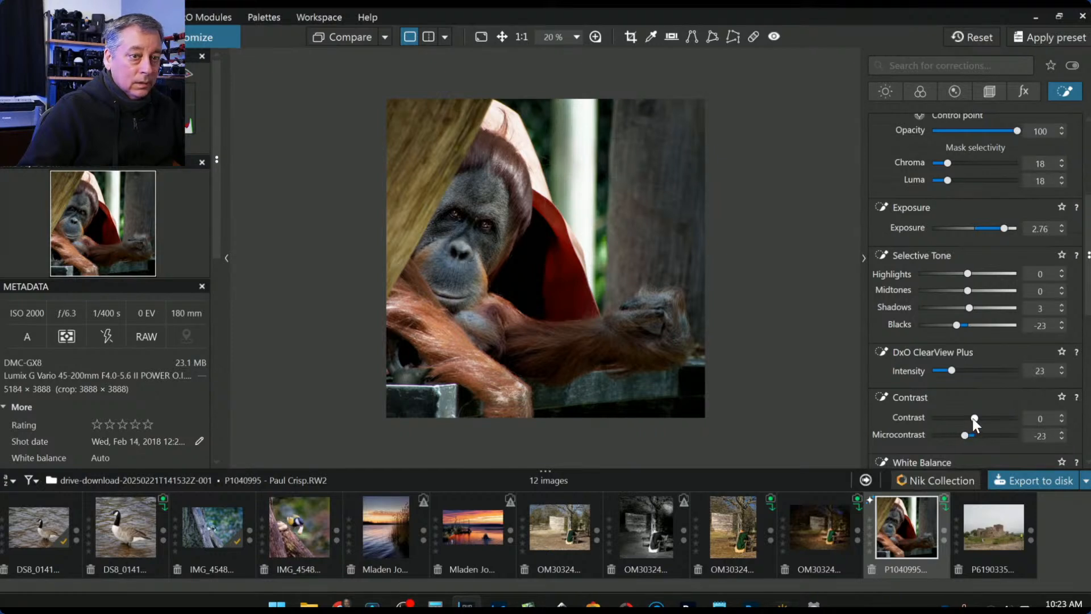
pyautogui.moveTo(974, 418)
pyautogui.mouseDown()
pyautogui.moveTo(990, 417)
pyautogui.moveTo(947, 415)
pyautogui.moveTo(981, 419)
pyautogui.mouseUp()
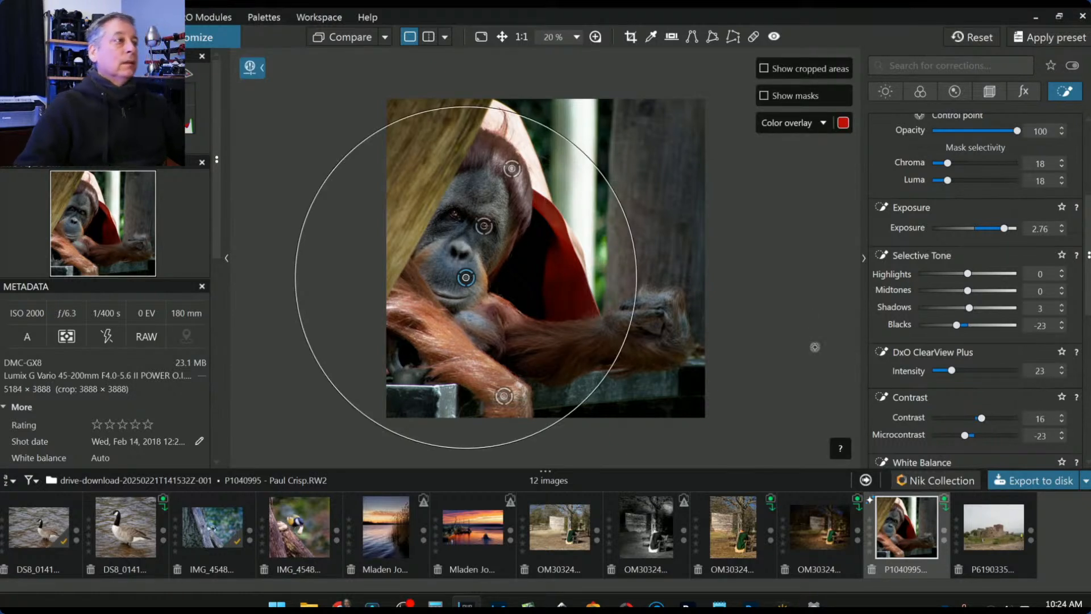
pyautogui.click(807, 312)
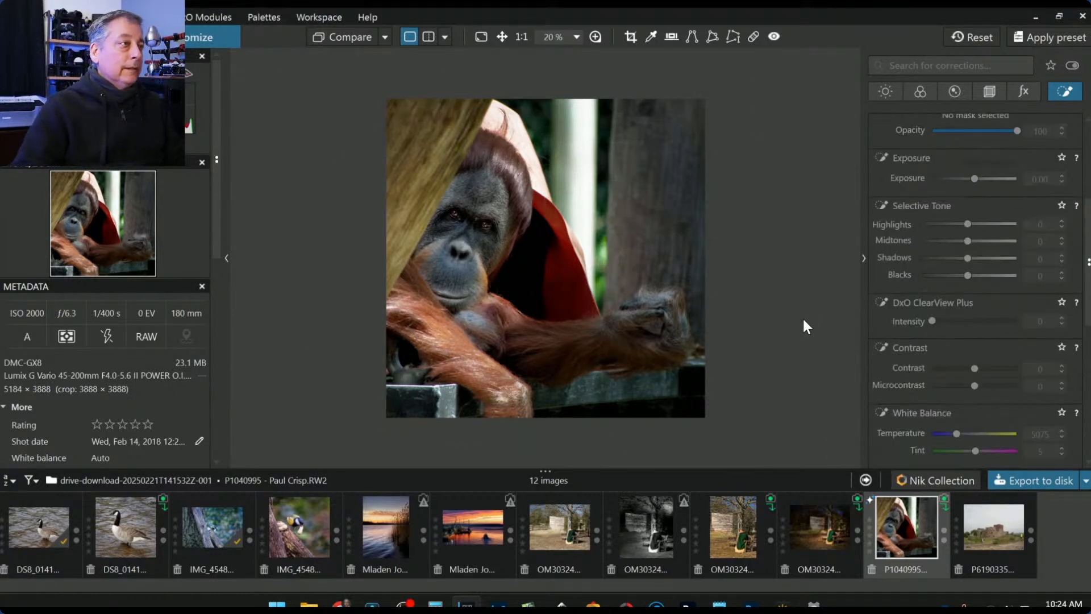
# - Toggle between the edited and original orangutan photo to compare the control point work
pyautogui.click(338, 37)
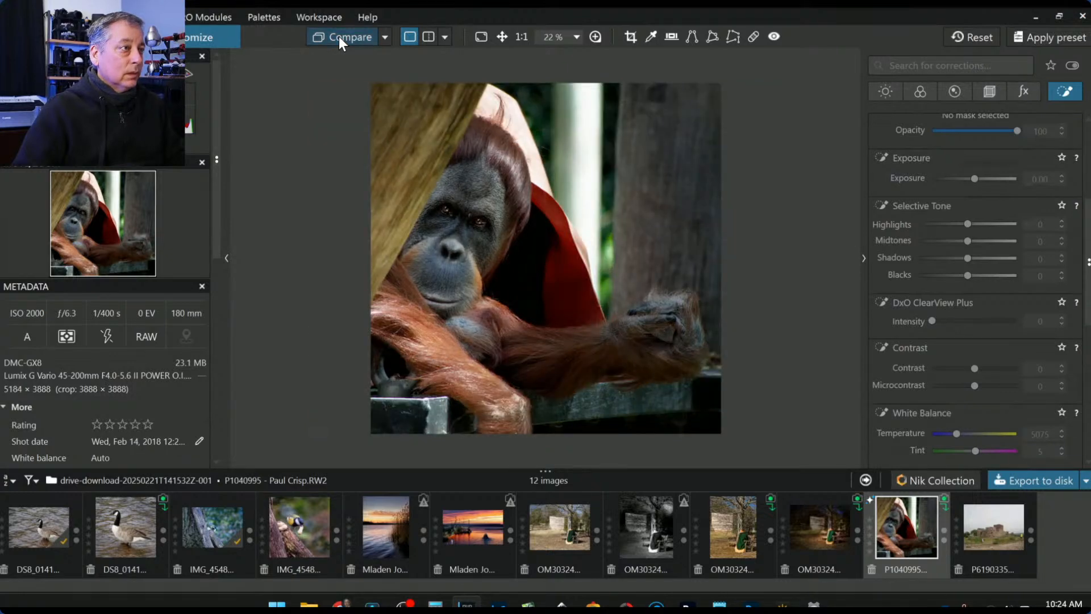
pyautogui.click(339, 36)
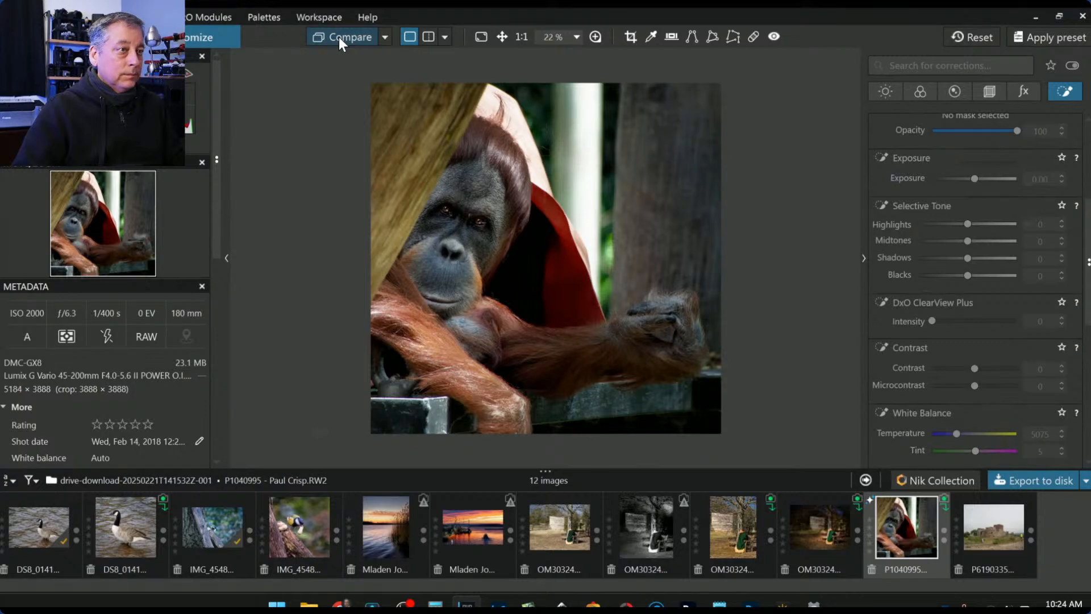
pyautogui.click(338, 37)
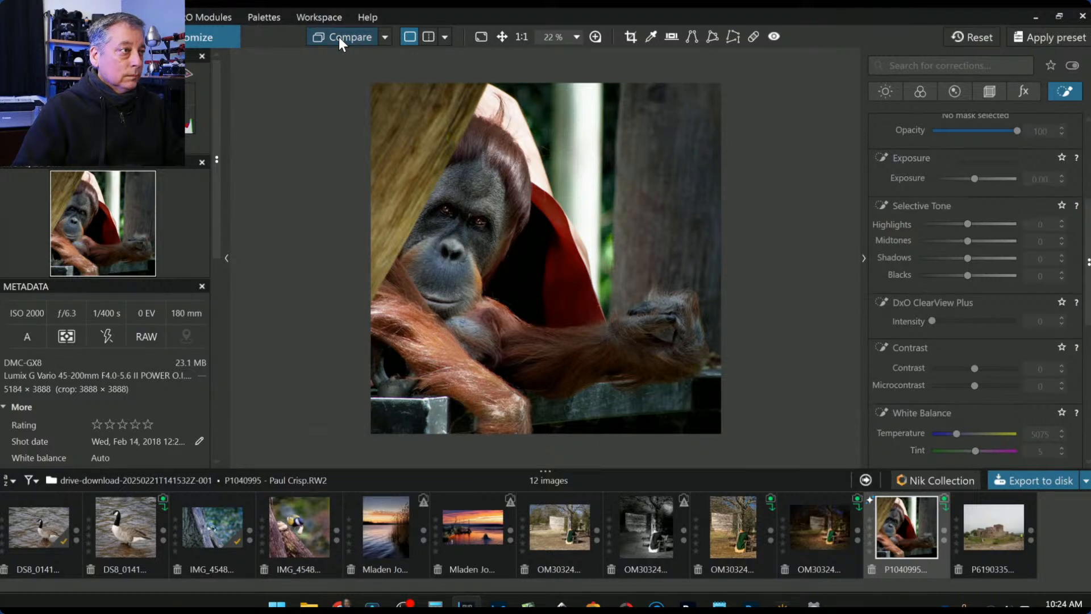
pyautogui.scroll(3, 962, 254)
pyautogui.scroll(2, 962, 254)
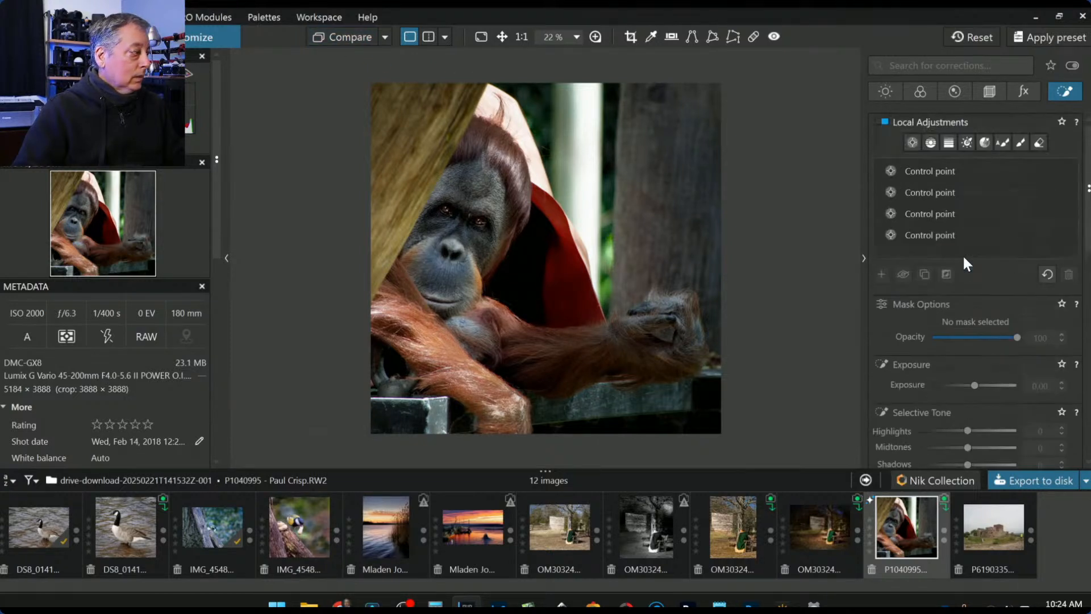
# - Lower the forehead control point's Exposure to -1.09, reposition it, and compare with the original
pyautogui.click(906, 139)
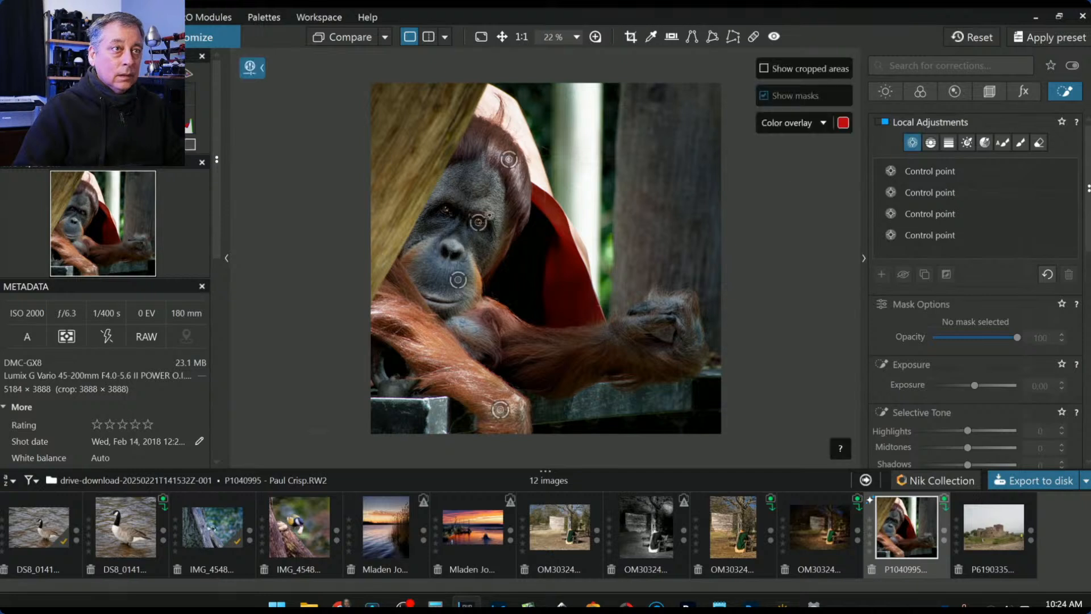
pyautogui.click(440, 195)
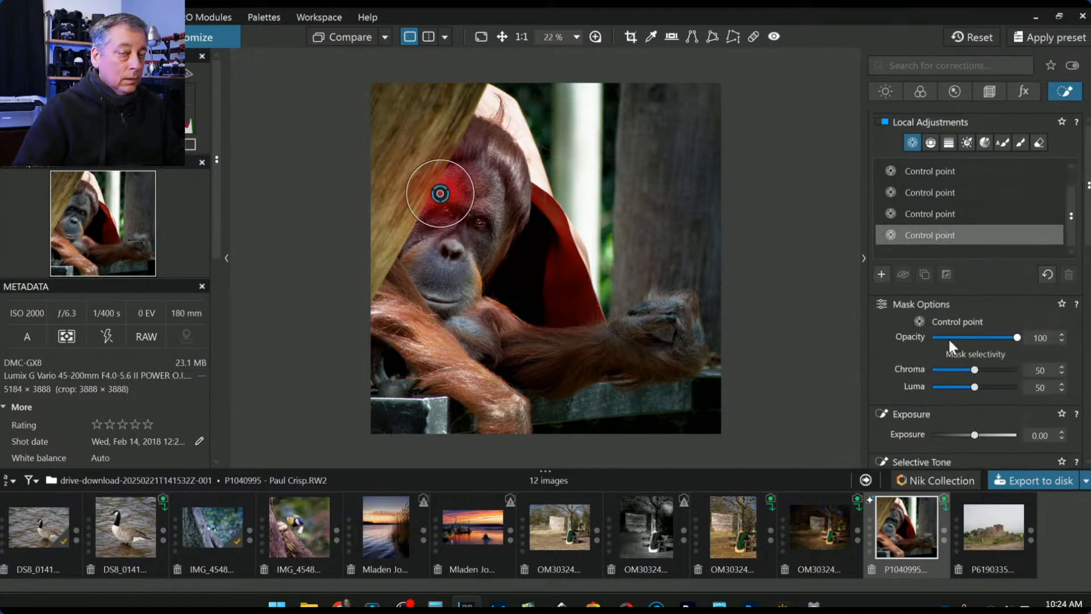
pyautogui.scroll(-1, 961, 423)
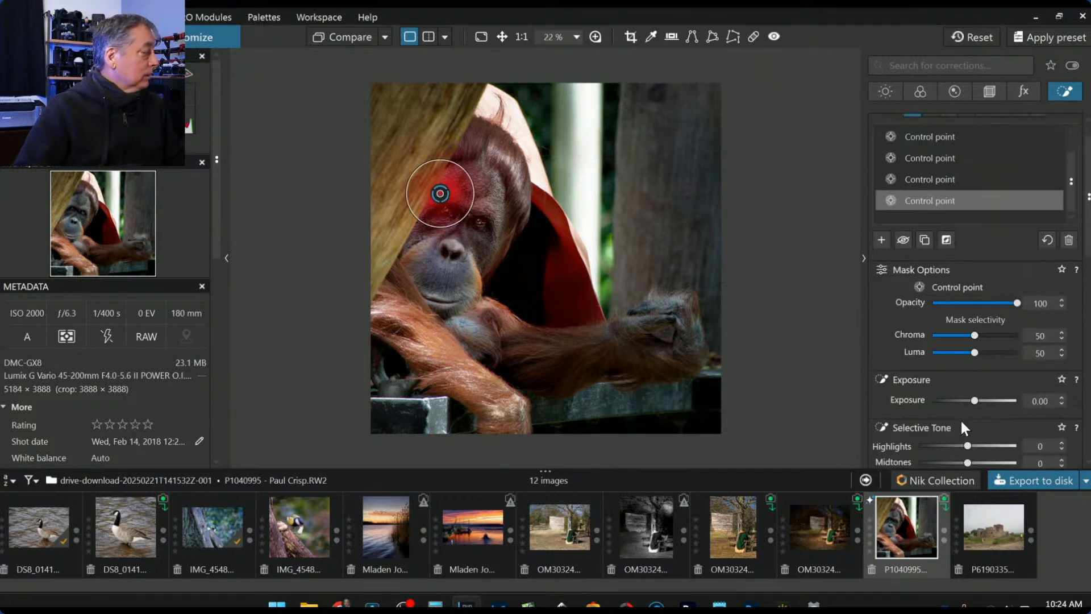
pyautogui.scroll(-1, 960, 419)
pyautogui.moveTo(973, 367); pyautogui.dragTo(964, 367)
pyautogui.scroll(2, 440, 194)
pyautogui.moveTo(378, 168); pyautogui.dragTo(333, 268)
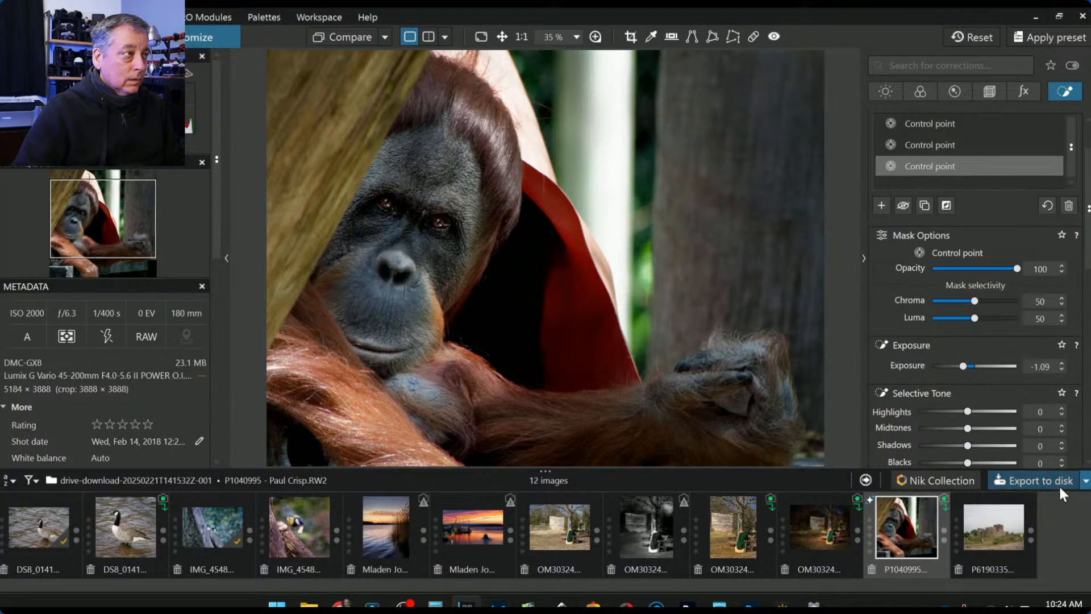
pyautogui.click(341, 38)
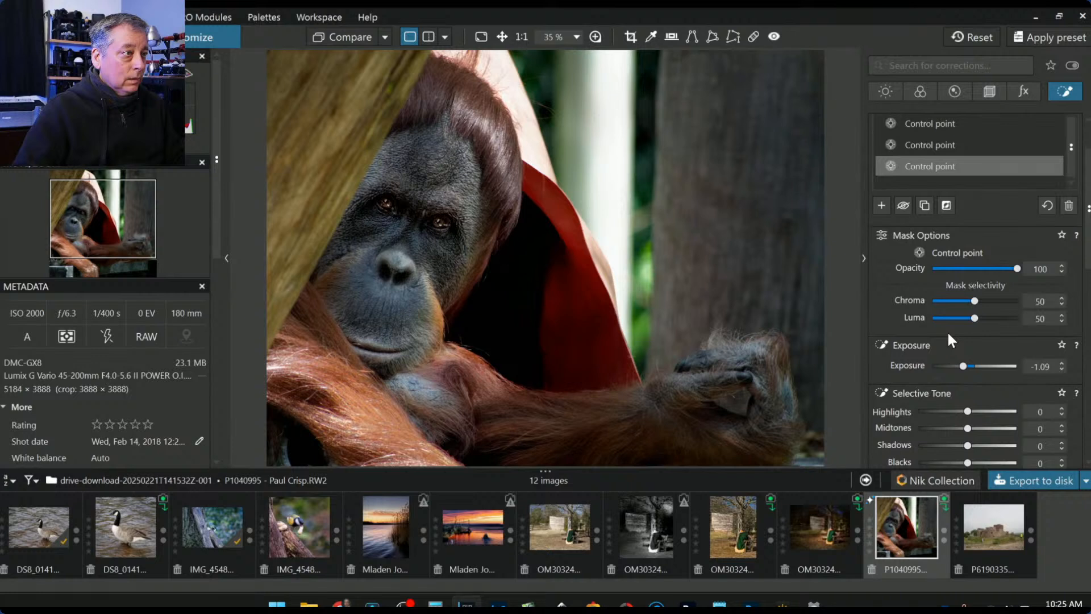
# - Try a control point on the red cloth, then undo and delete the stray point
pyautogui.click(882, 205)
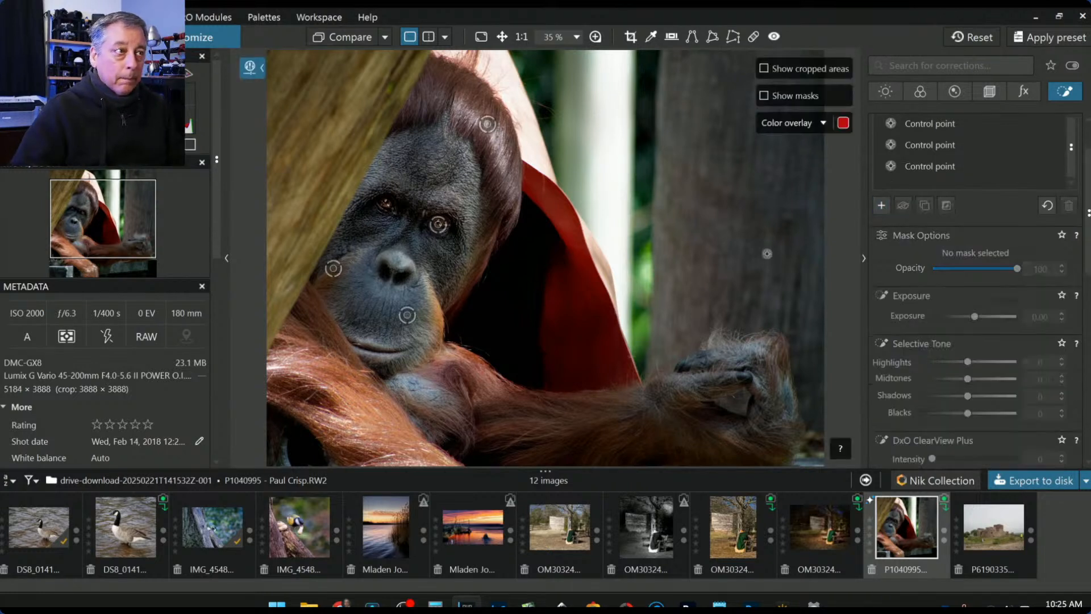
pyautogui.click(580, 259)
pyautogui.moveTo(572, 308); pyautogui.dragTo(579, 375)
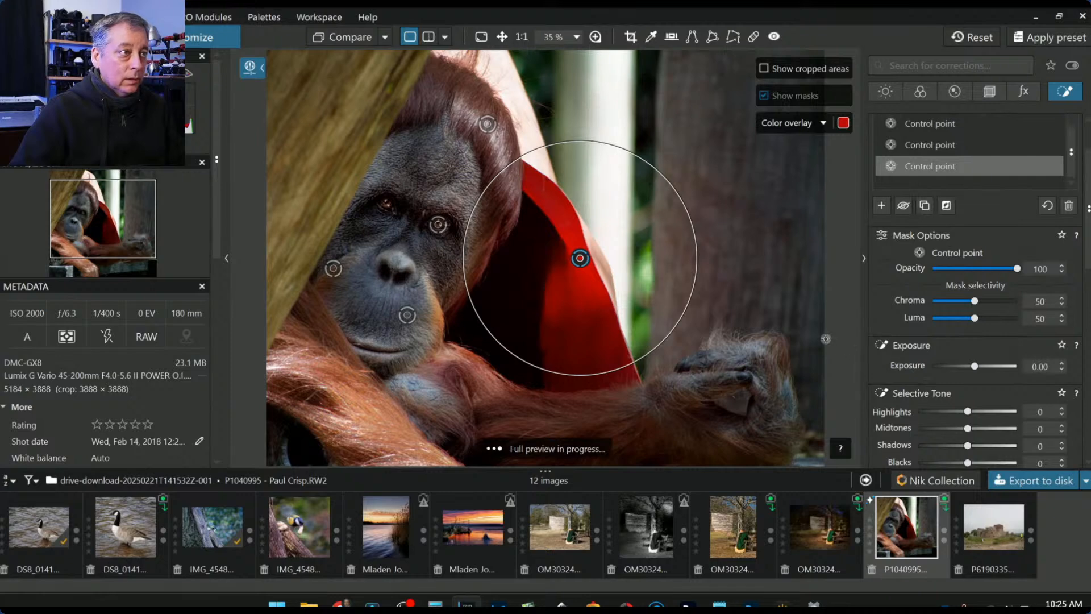
pyautogui.scroll(-2, 748, 316)
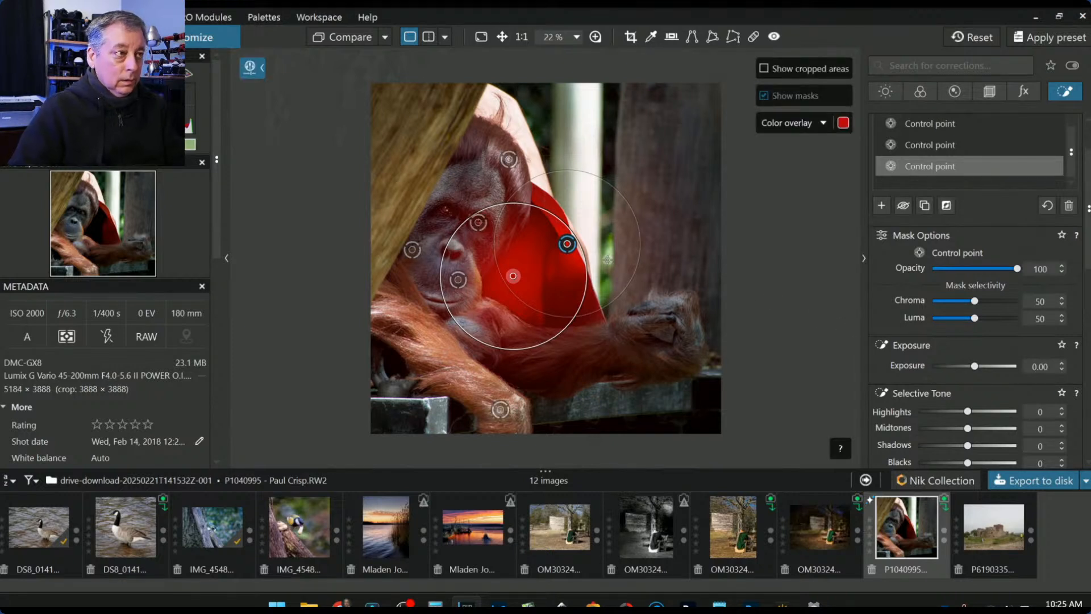
pyautogui.hotkey('ctrl', 'z')
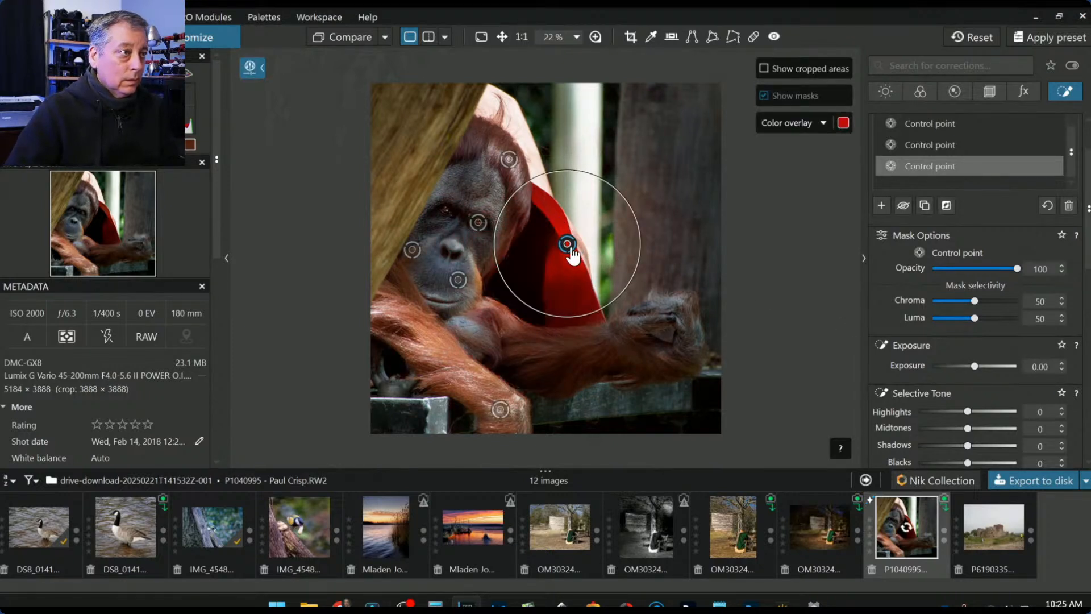
pyautogui.click(571, 254)
pyautogui.click(572, 254)
pyautogui.press('Delete')
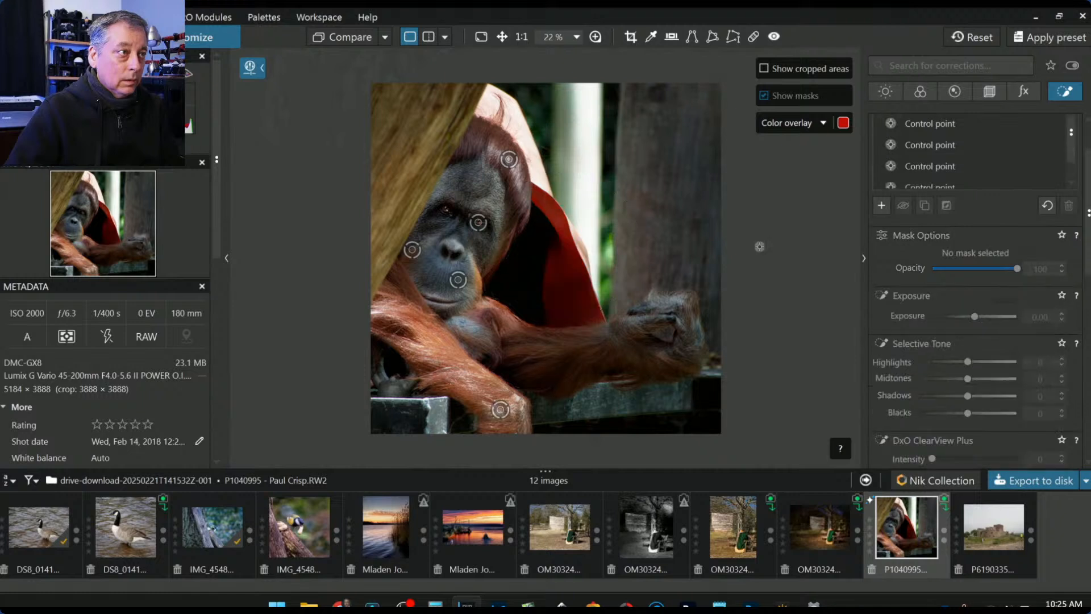
# - Place three control points on the red cloth with Shadows 37 and Blacks 15
pyautogui.click(563, 235)
pyautogui.click(558, 293)
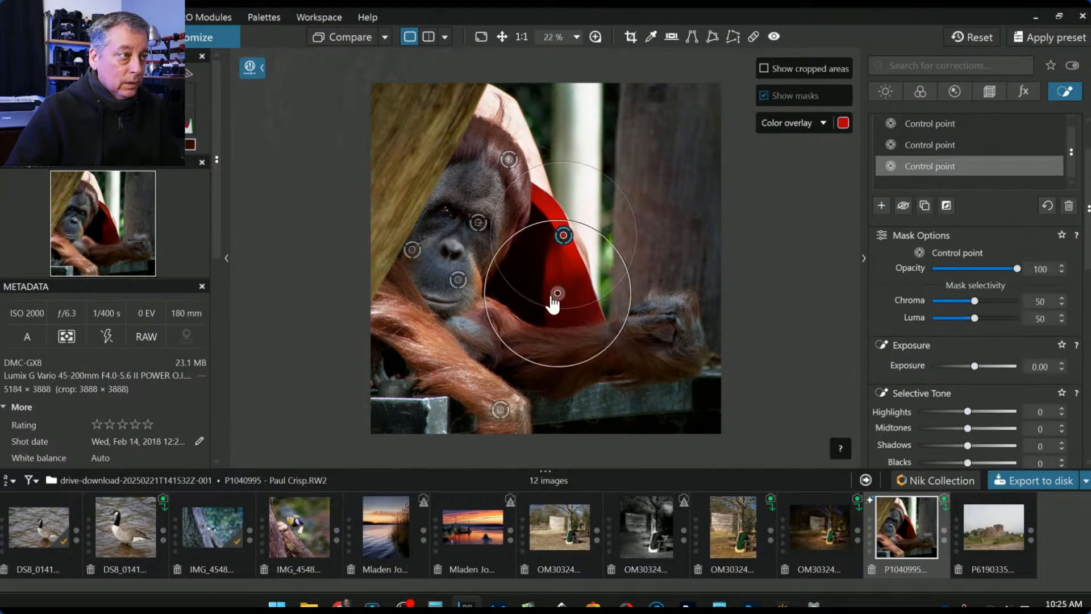
pyautogui.click(533, 288)
pyautogui.moveTo(968, 445); pyautogui.dragTo(997, 445)
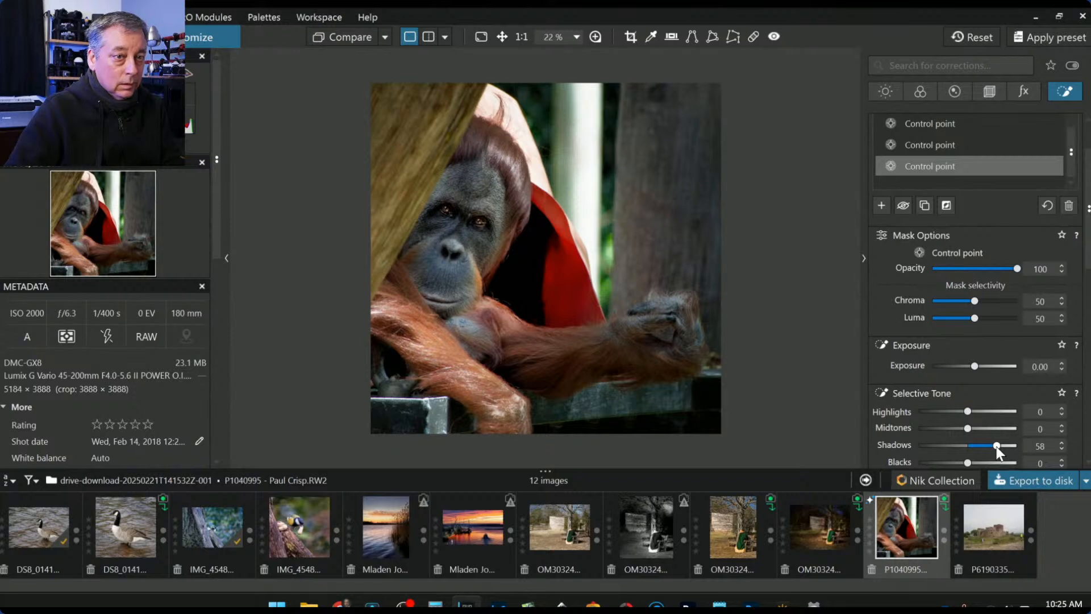
pyautogui.scroll(-1, 942, 436)
pyautogui.moveTo(968, 426)
pyautogui.mouseDown()
pyautogui.moveTo(987, 430)
pyautogui.moveTo(976, 429)
pyautogui.mouseUp()
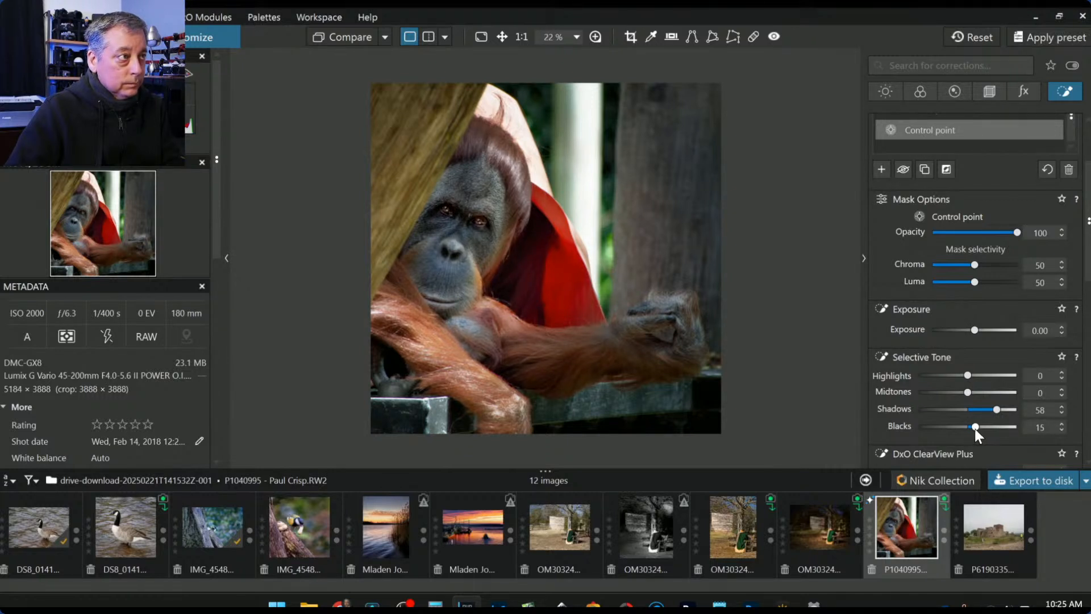
pyautogui.click(987, 410)
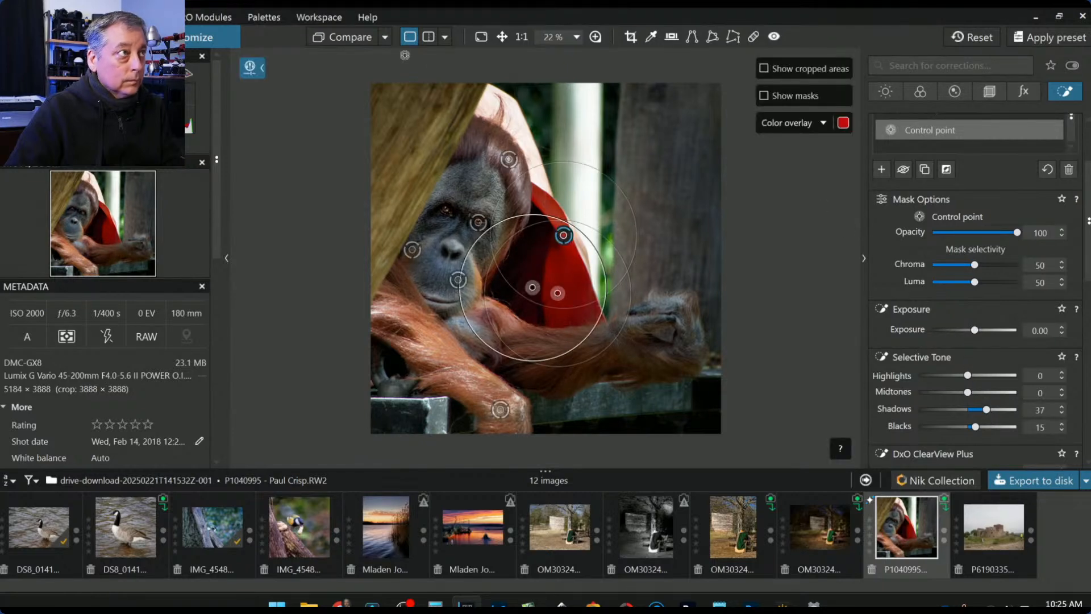
pyautogui.click(364, 42)
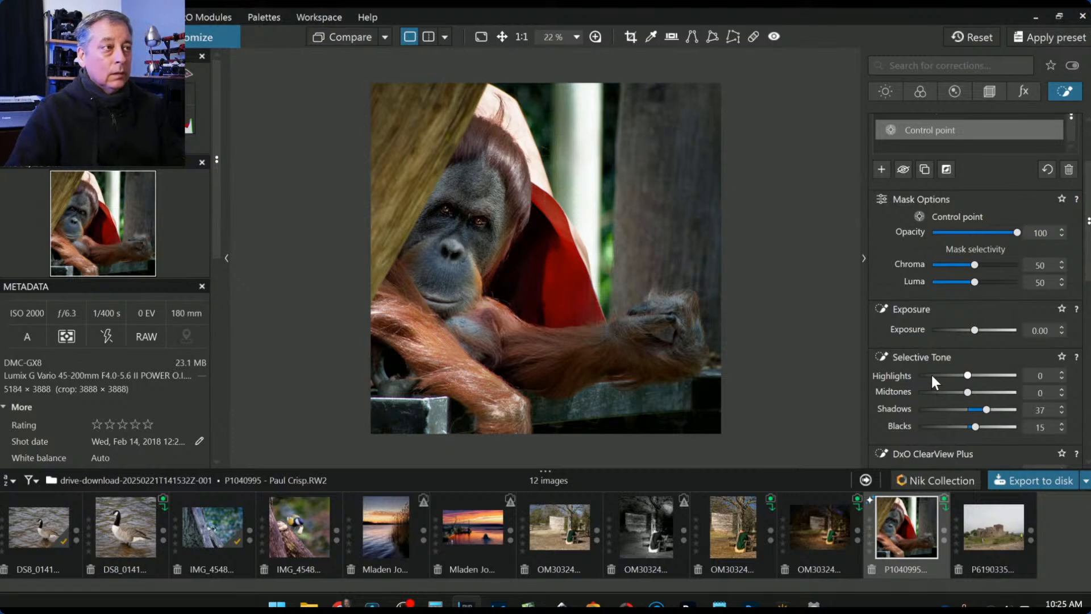
pyautogui.press('Escape')
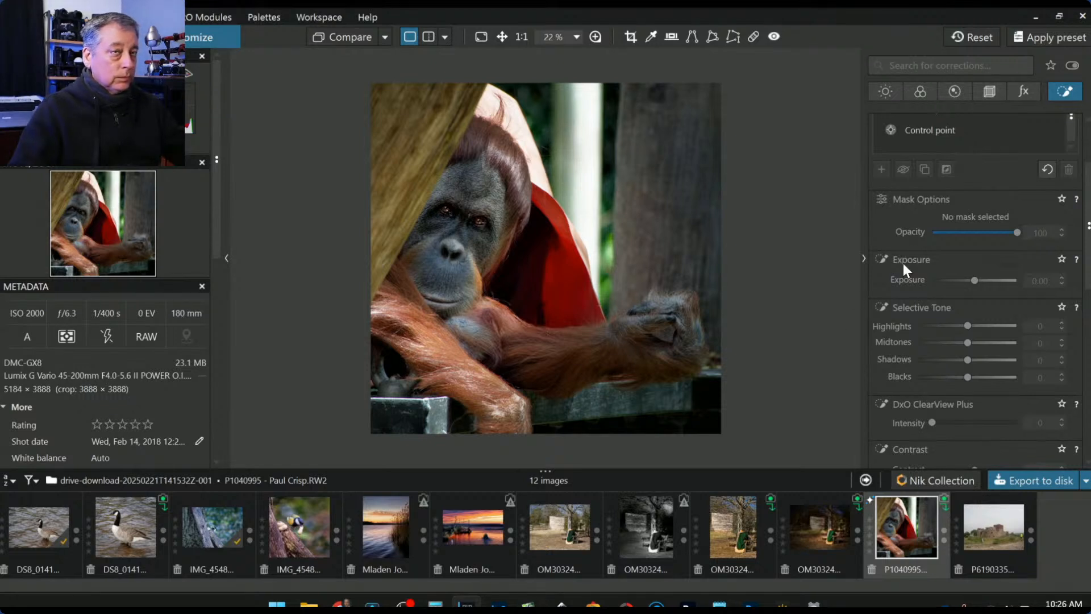
# - Switch the corrections palette to Geometry to show the orangutan photo's Horizon, Crop, Distortion and Perspective tools
pyautogui.click(991, 91)
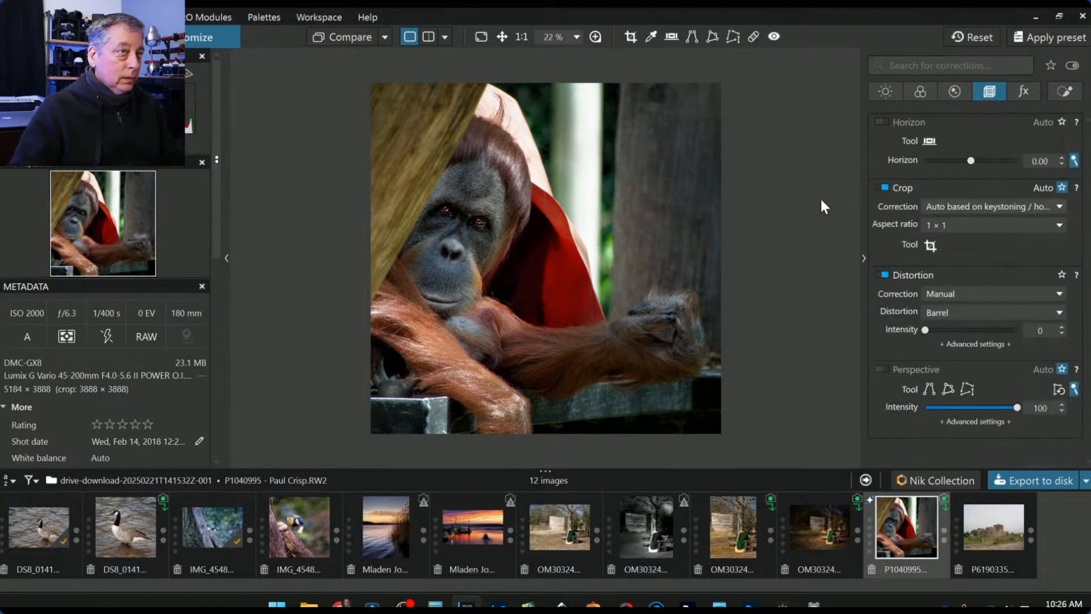
# - Crop the orangutan photo to a 4 × 3 frame of 3995 × 2996 px, extending down toward the fence
pyautogui.click(930, 244)
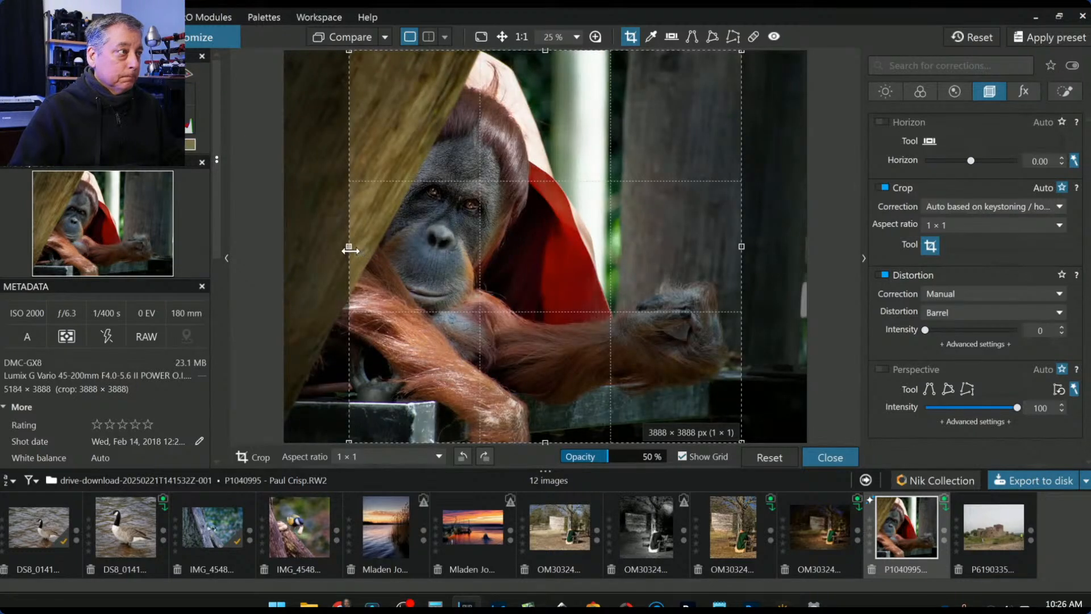
pyautogui.moveTo(350, 250); pyautogui.dragTo(409, 248)
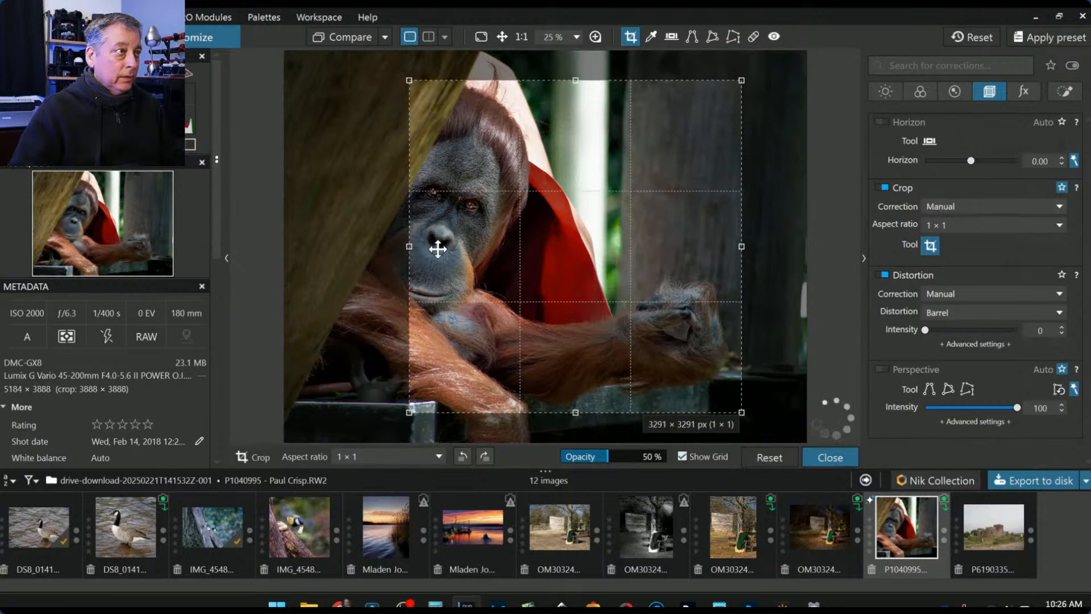
pyautogui.moveTo(597, 228); pyautogui.dragTo(587, 239)
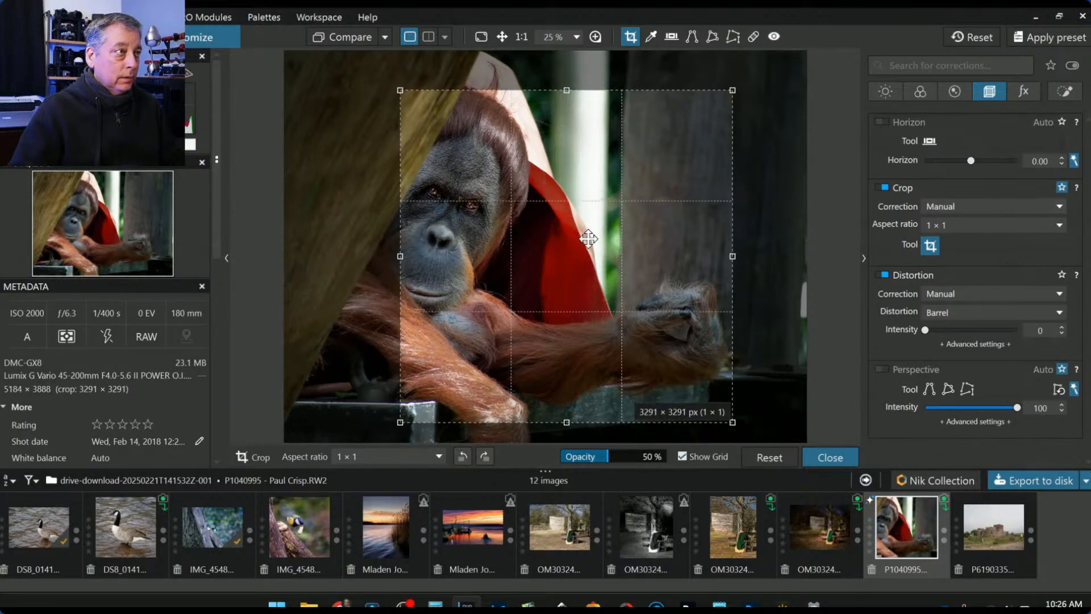
pyautogui.click(936, 226)
pyautogui.click(945, 310)
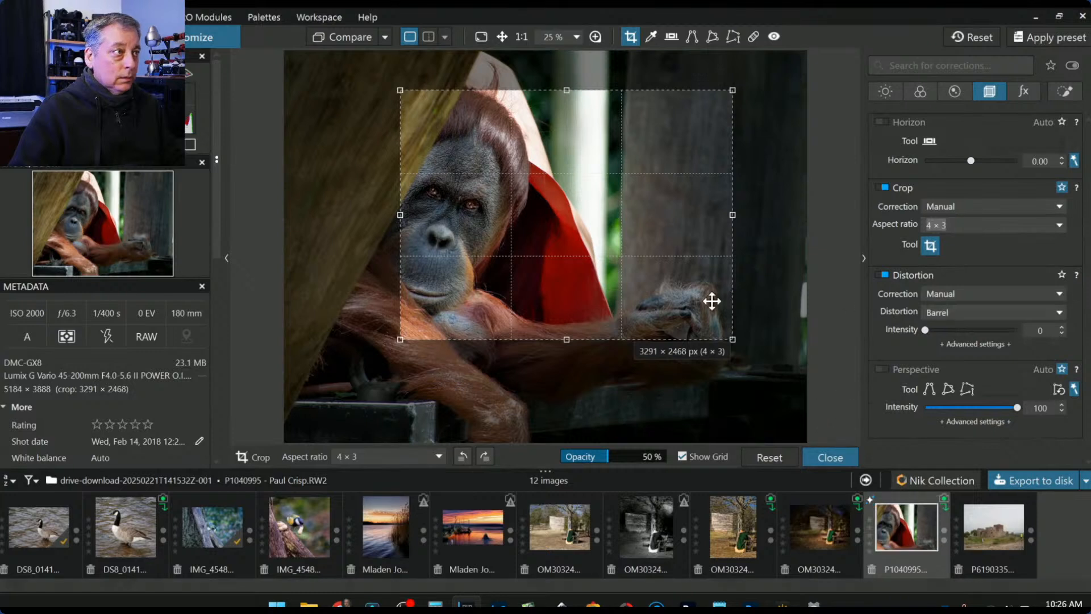
pyautogui.moveTo(567, 341)
pyautogui.mouseDown()
pyautogui.moveTo(542, 414)
pyautogui.moveTo(564, 338)
pyautogui.mouseUp()
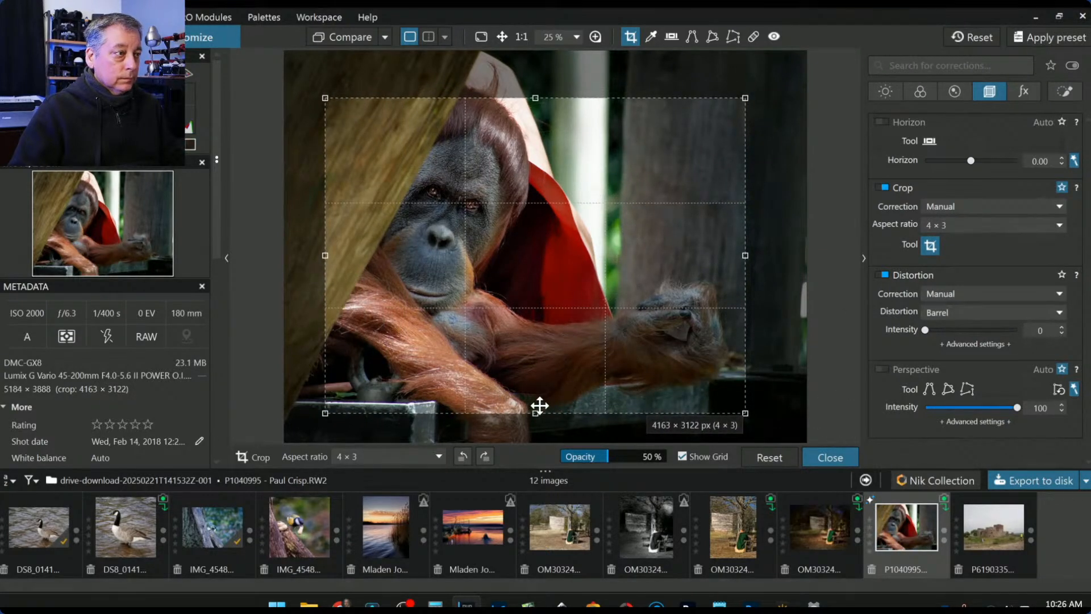
pyautogui.moveTo(538, 414); pyautogui.dragTo(537, 398)
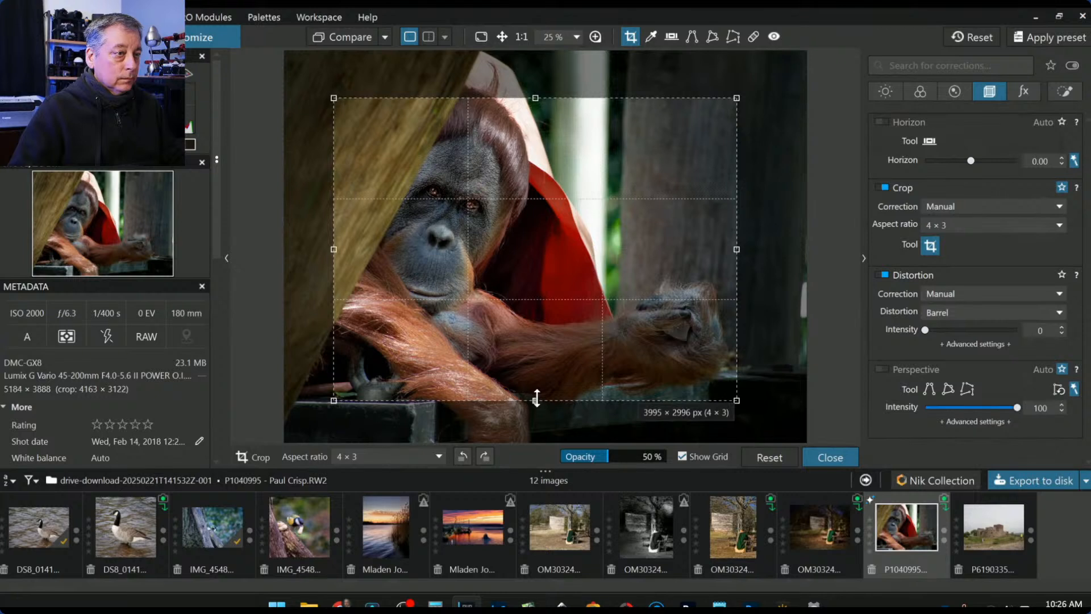
pyautogui.doubleClick(595, 352)
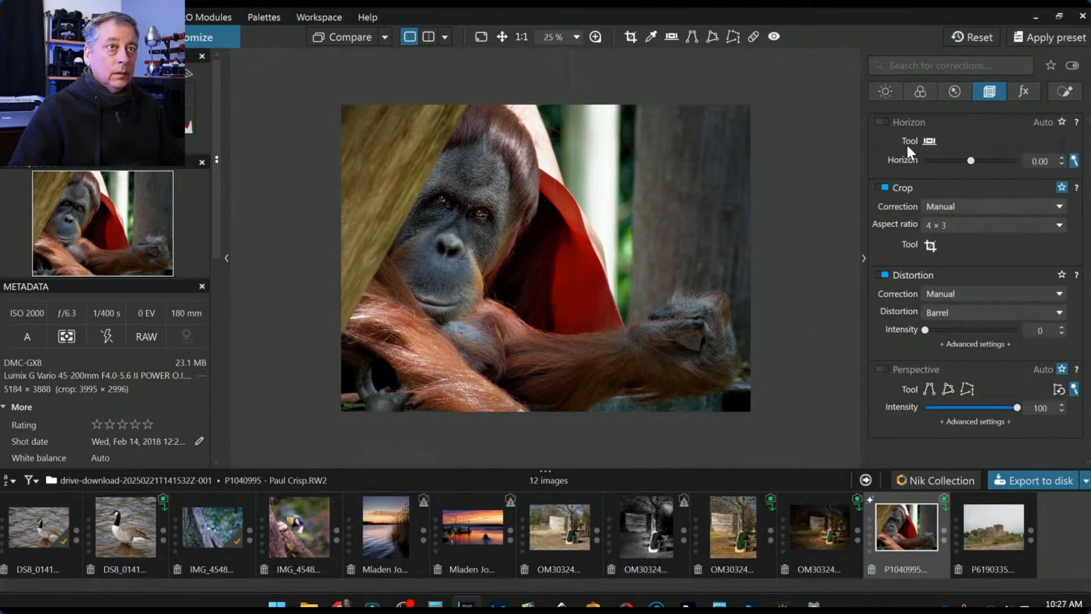
# - In Local Adjustments, add a control point on the orangutan's outstretched hand and raise its Exposure to about 0.45
pyautogui.click(1065, 91)
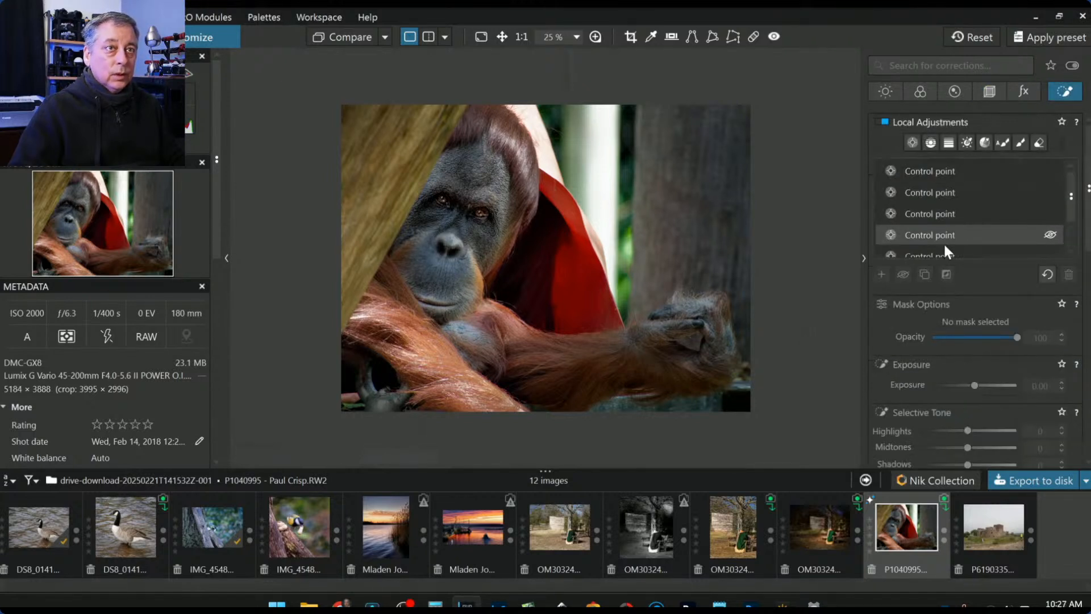
pyautogui.click(912, 142)
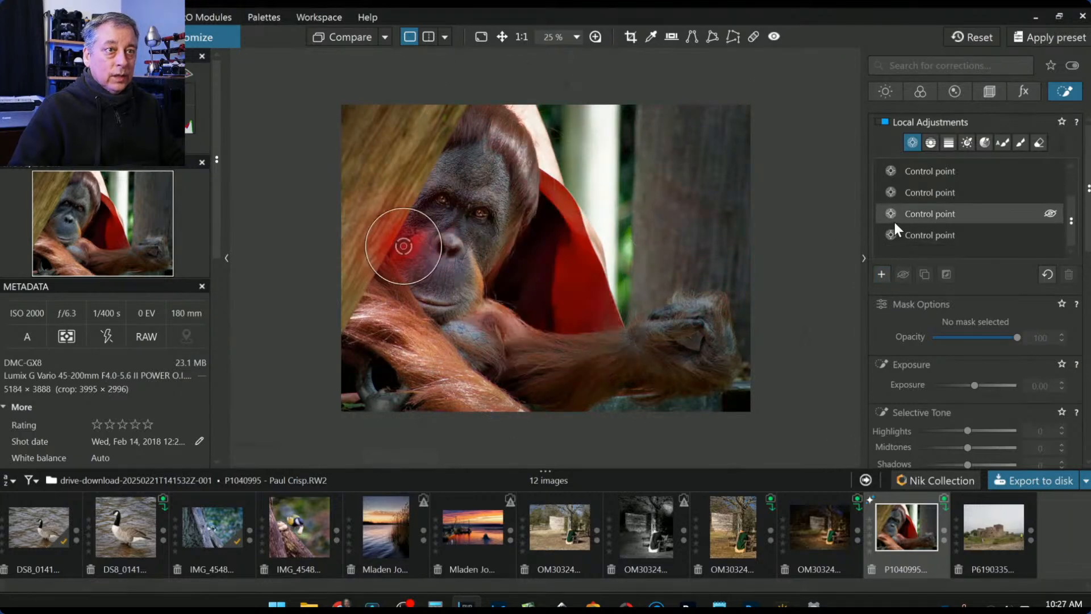
pyautogui.click(899, 192)
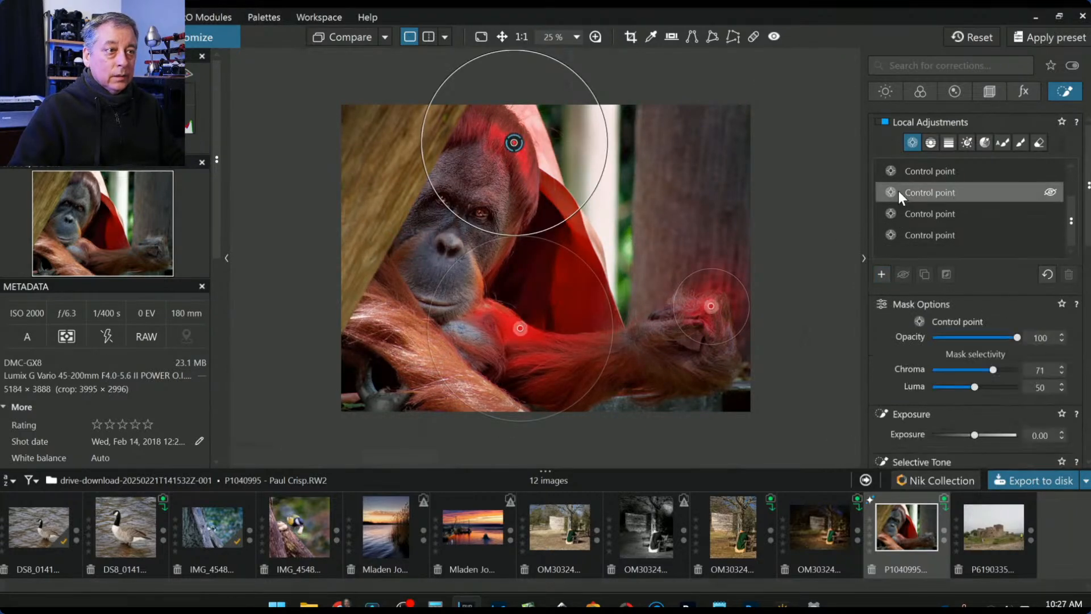
pyautogui.click(880, 274)
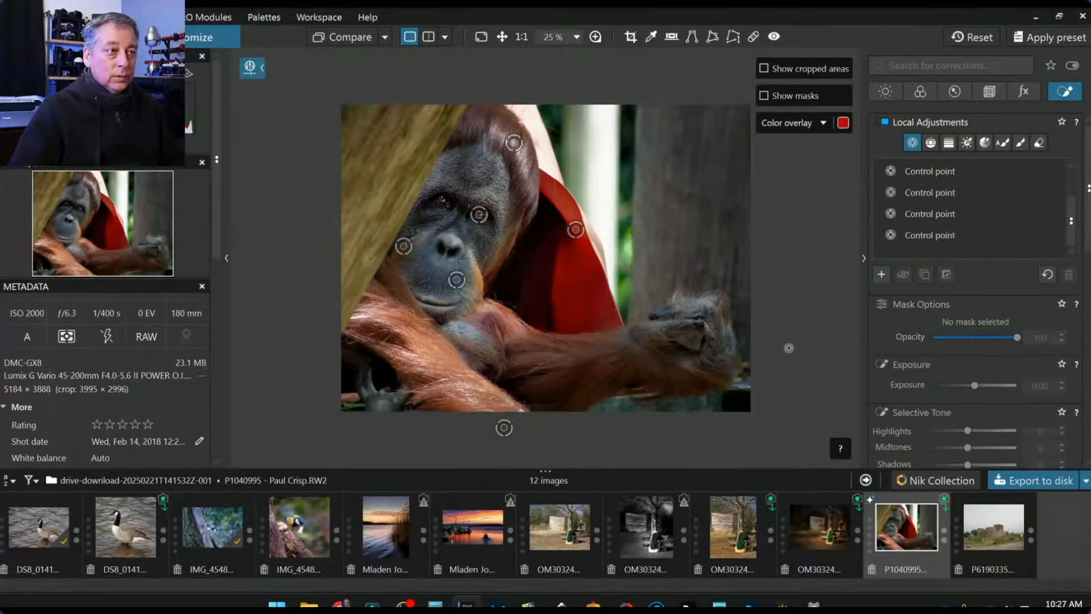
pyautogui.click(696, 324)
pyautogui.moveTo(973, 435); pyautogui.dragTo(981, 435)
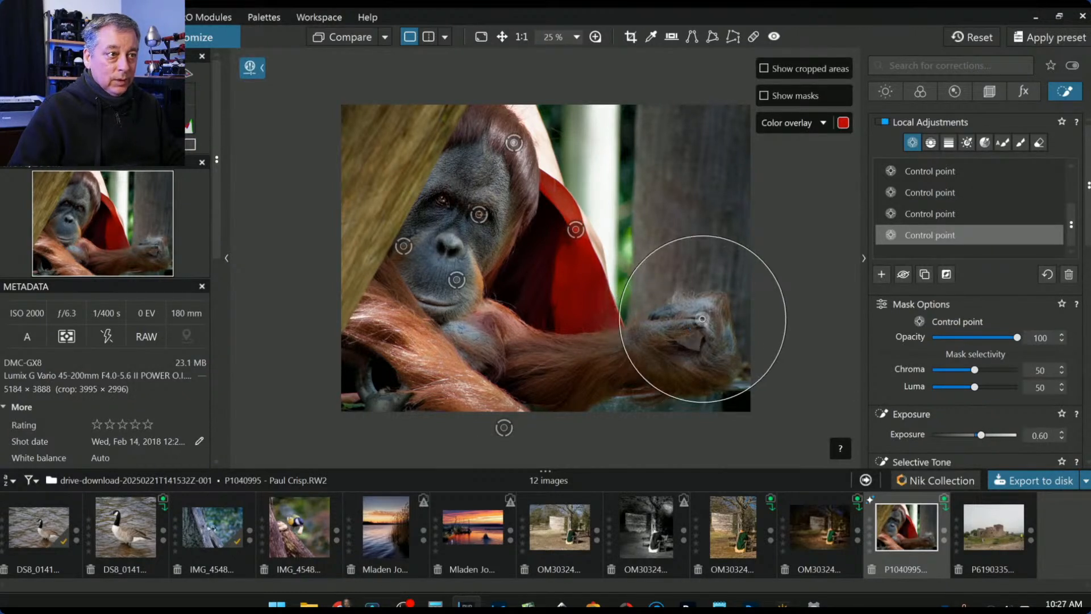
# - Set the hand control point's Luma selectivity to 54, Highlights to 65 and Blacks to -13
pyautogui.moveTo(974, 386); pyautogui.dragTo(979, 387)
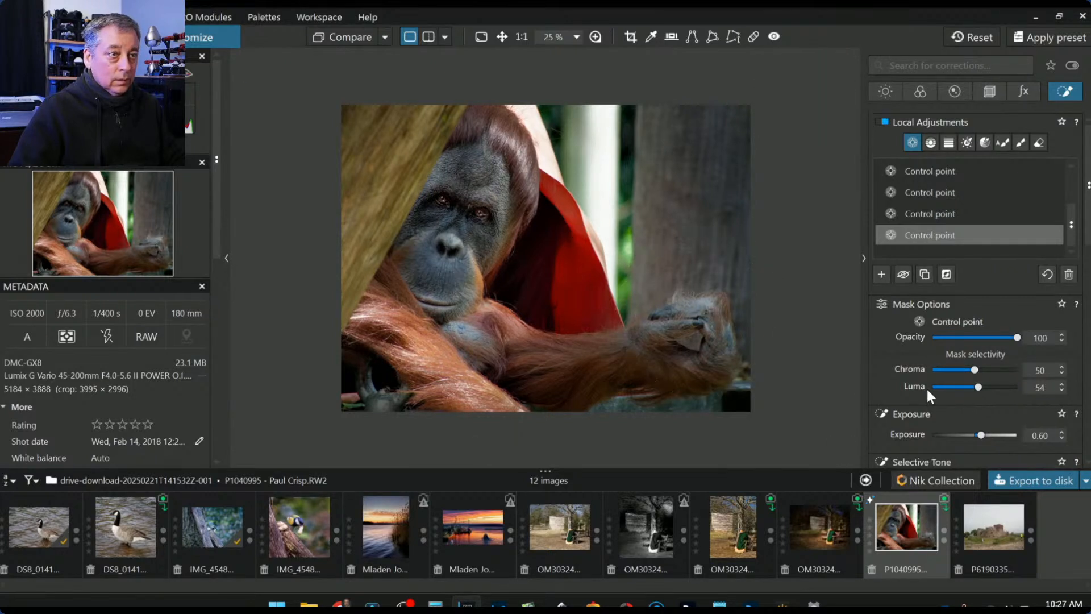
pyautogui.scroll(-1, 935, 401)
pyautogui.moveTo(968, 411); pyautogui.dragTo(999, 410)
pyautogui.moveTo(967, 460); pyautogui.dragTo(961, 462)
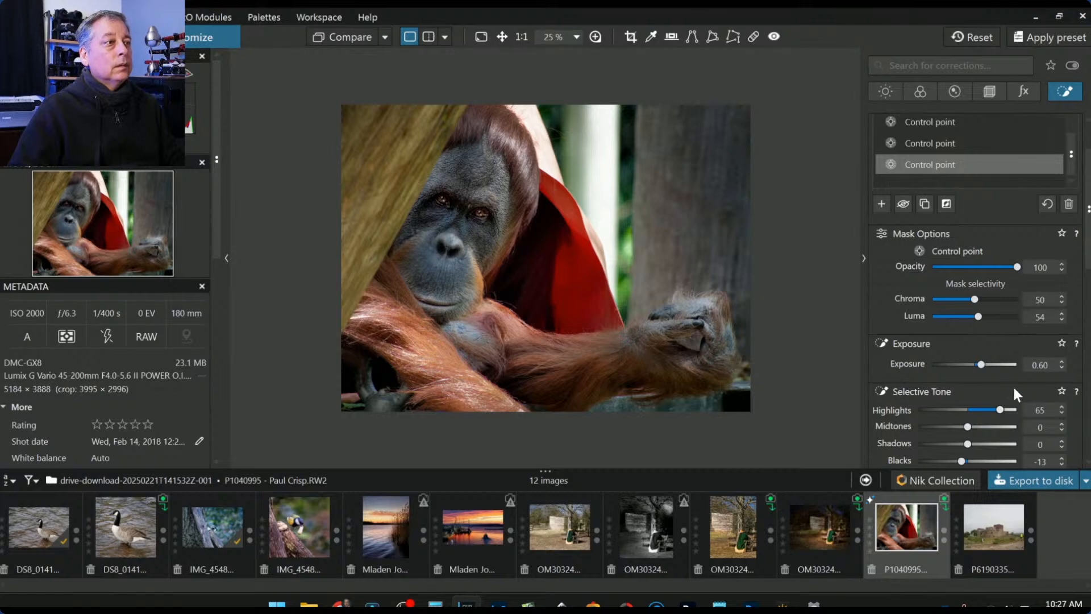
# - Give the hand control point Microcontrast 55 and warm its White Balance Temperature to about 6775
pyautogui.scroll(-5, 1076, 372)
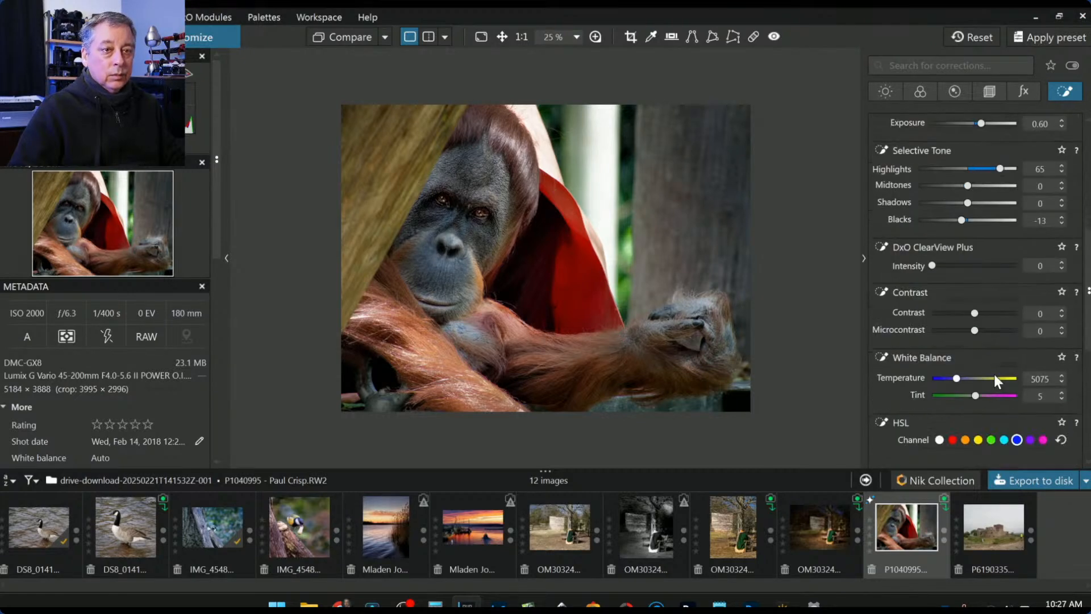
pyautogui.moveTo(958, 378); pyautogui.dragTo(963, 378)
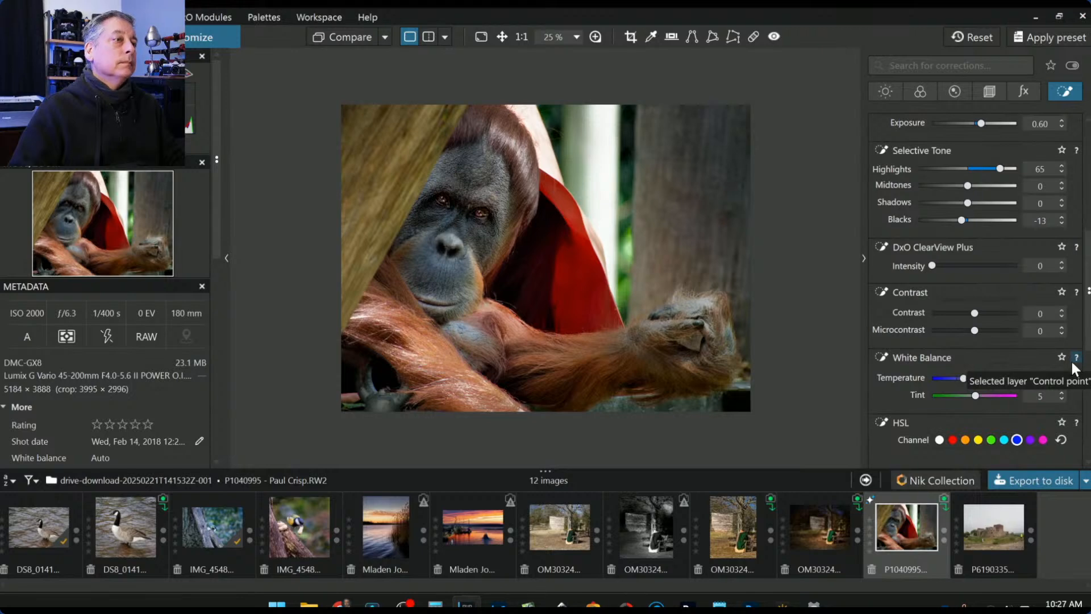
pyautogui.scroll(-5, 1006, 367)
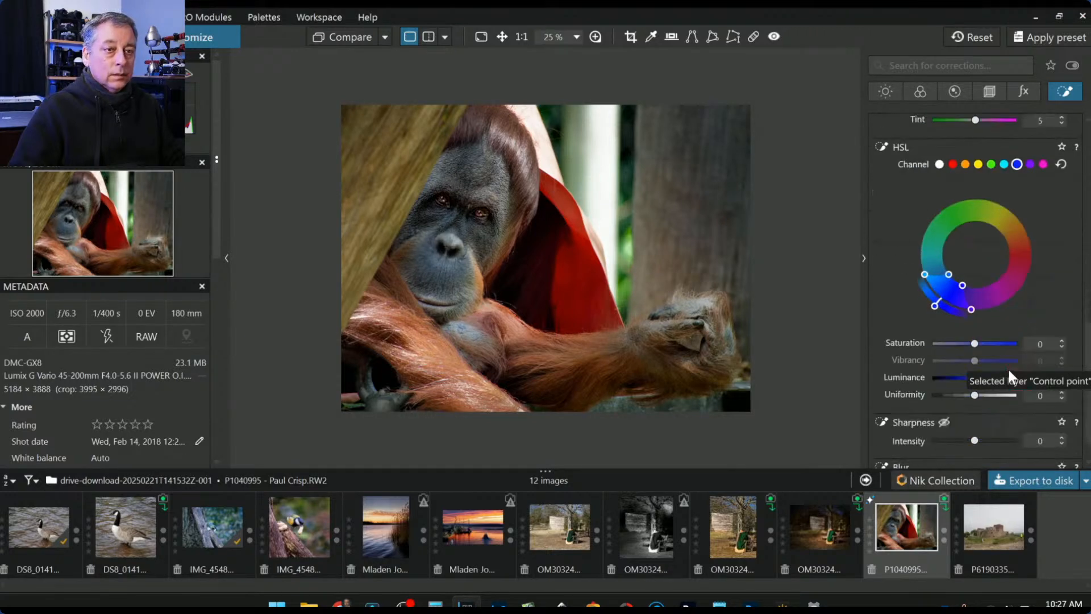
pyautogui.scroll(-1, 1008, 367)
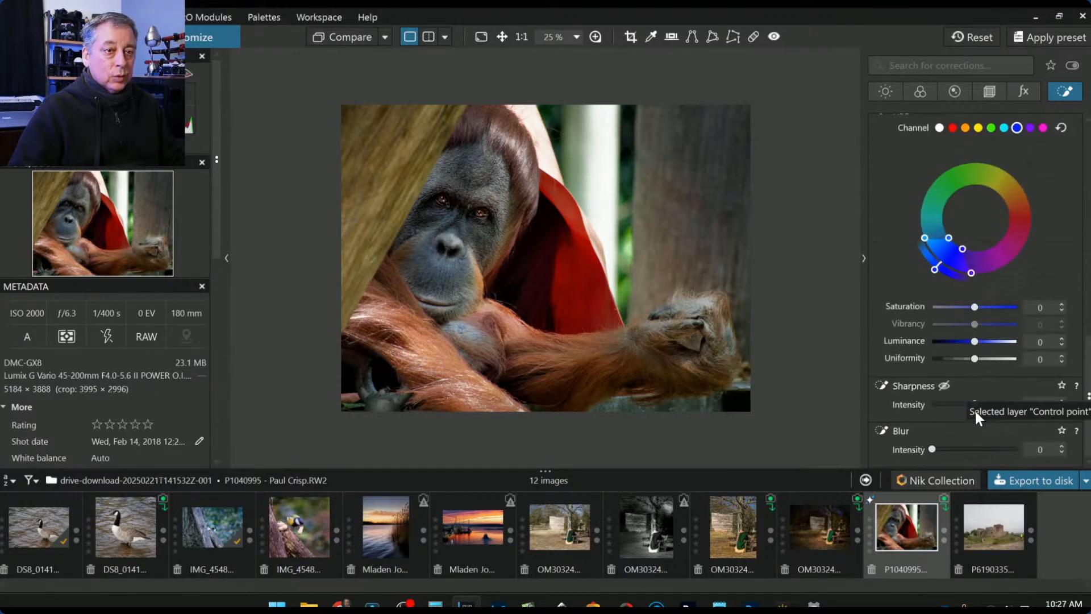
pyautogui.scroll(5, 983, 403)
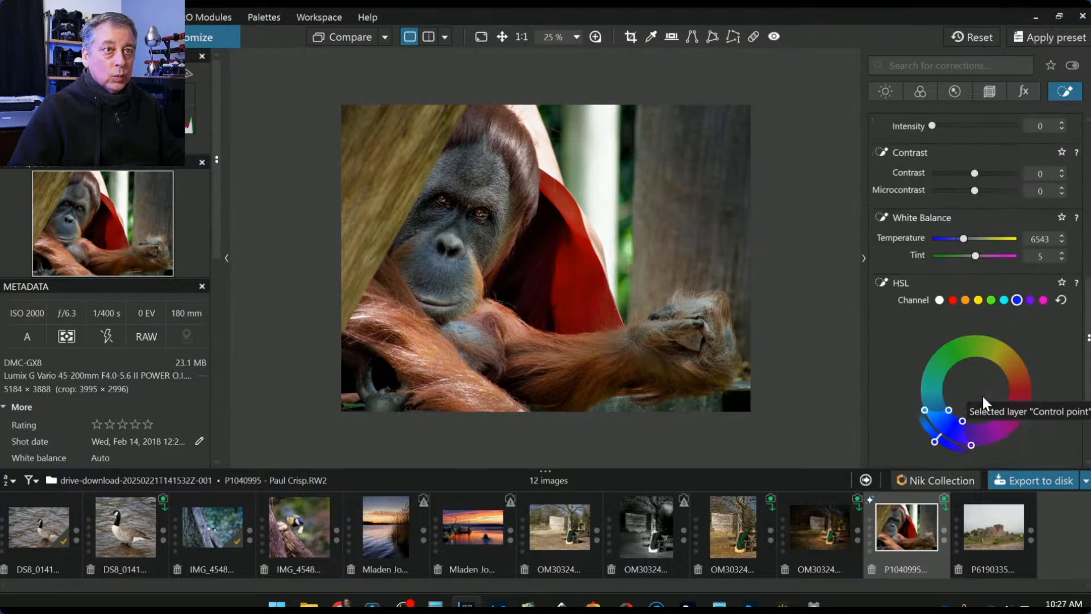
pyautogui.moveTo(974, 191); pyautogui.dragTo(998, 192)
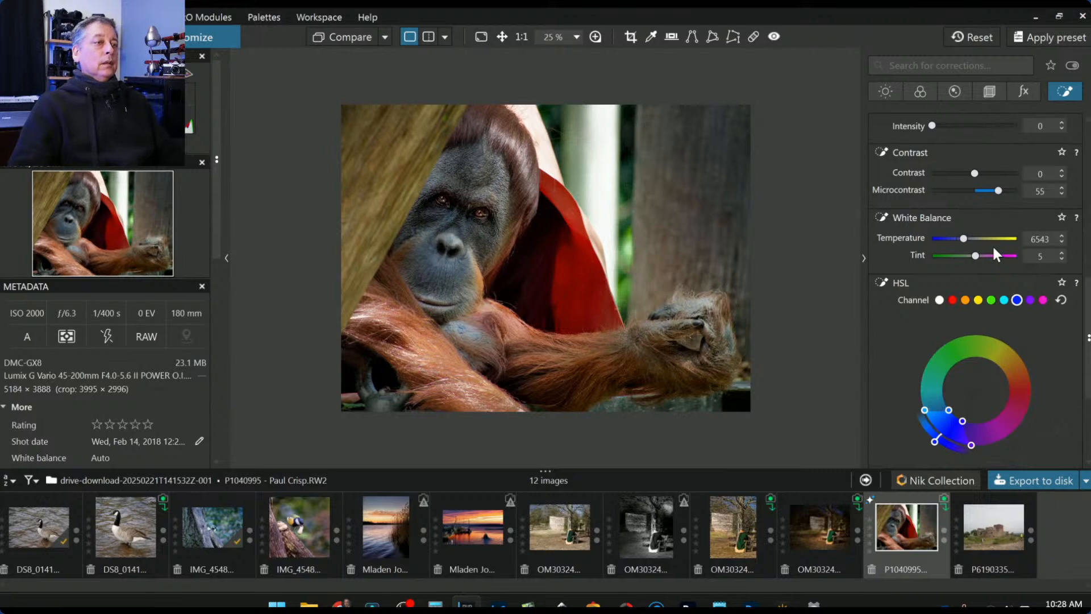
pyautogui.moveTo(976, 255); pyautogui.dragTo(978, 254)
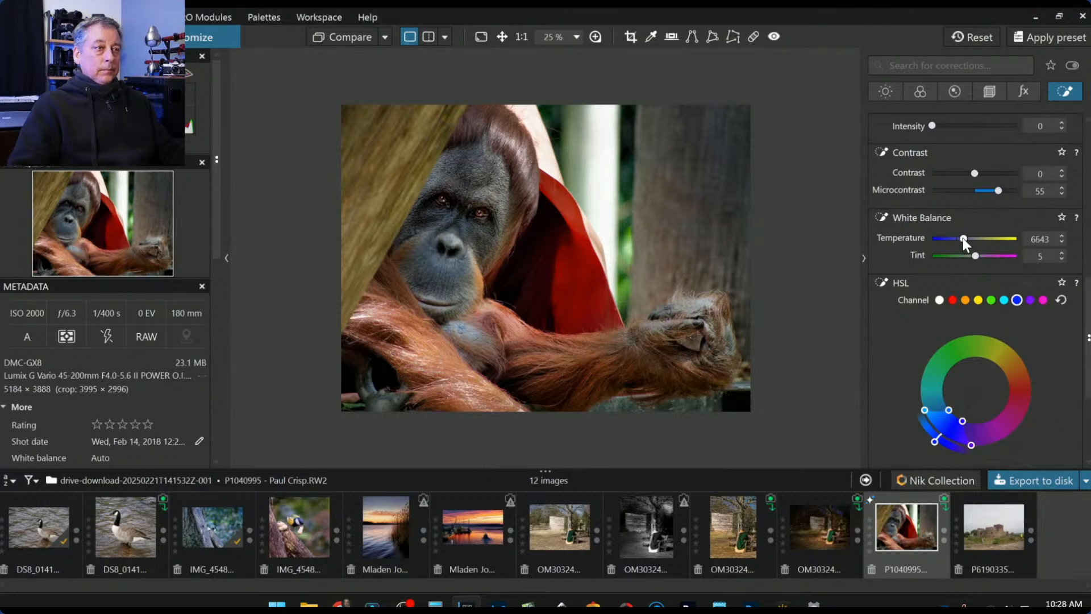
pyautogui.scroll(11, 964, 238)
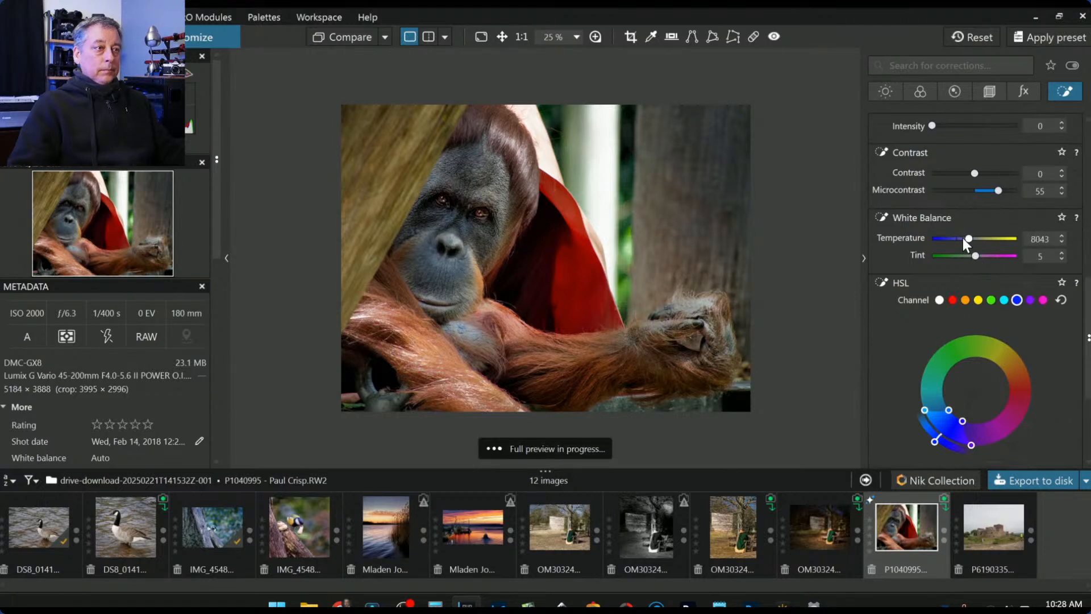
pyautogui.scroll(-4, 964, 241)
pyautogui.scroll(-5, 963, 240)
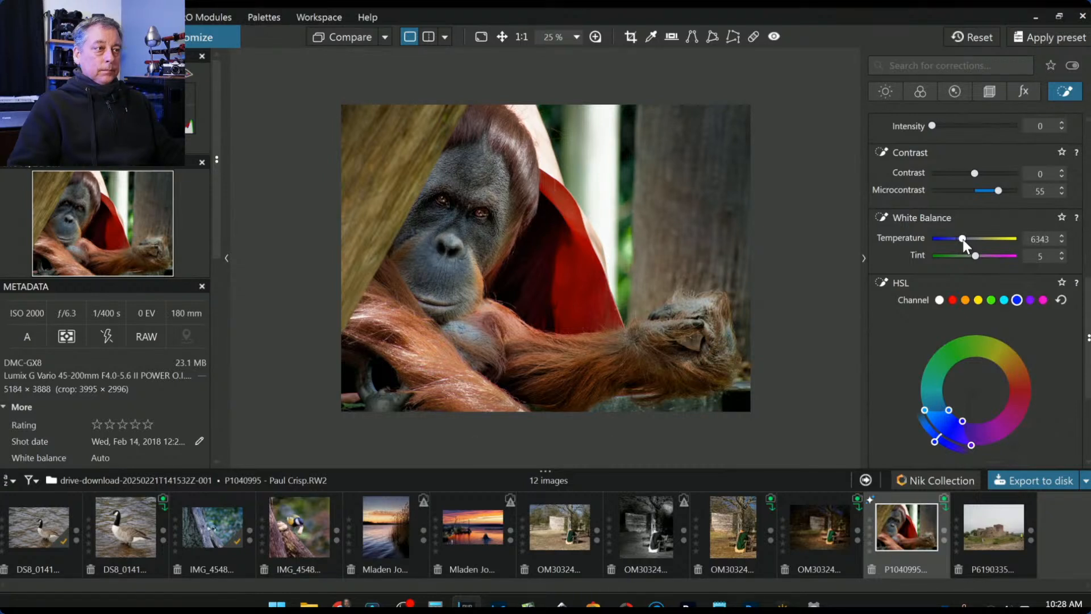
pyautogui.scroll(-10, 963, 240)
pyautogui.scroll(13, 963, 240)
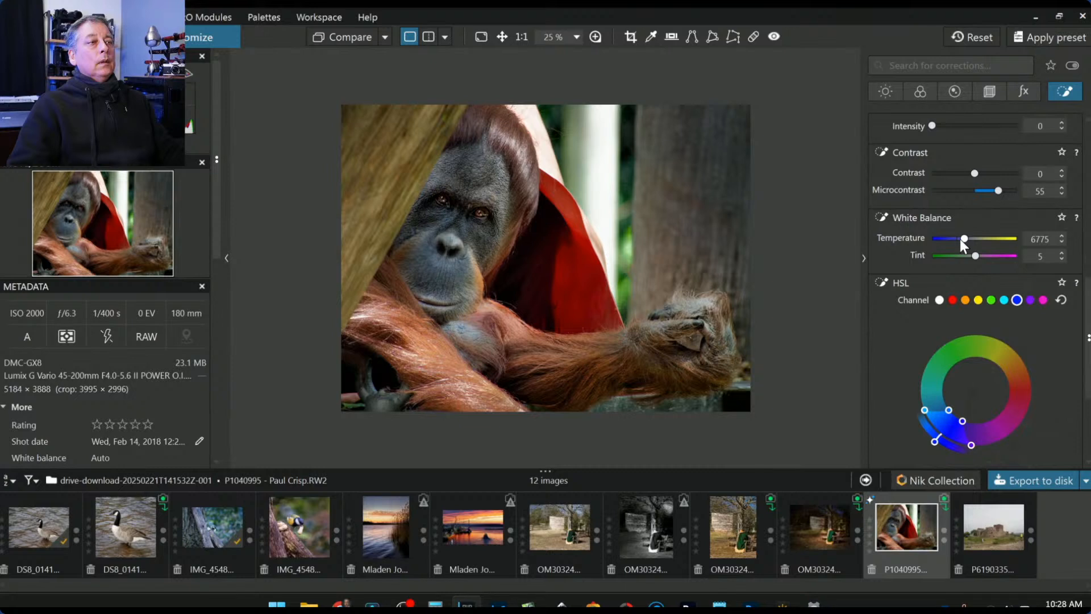
pyautogui.scroll(-2, 954, 268)
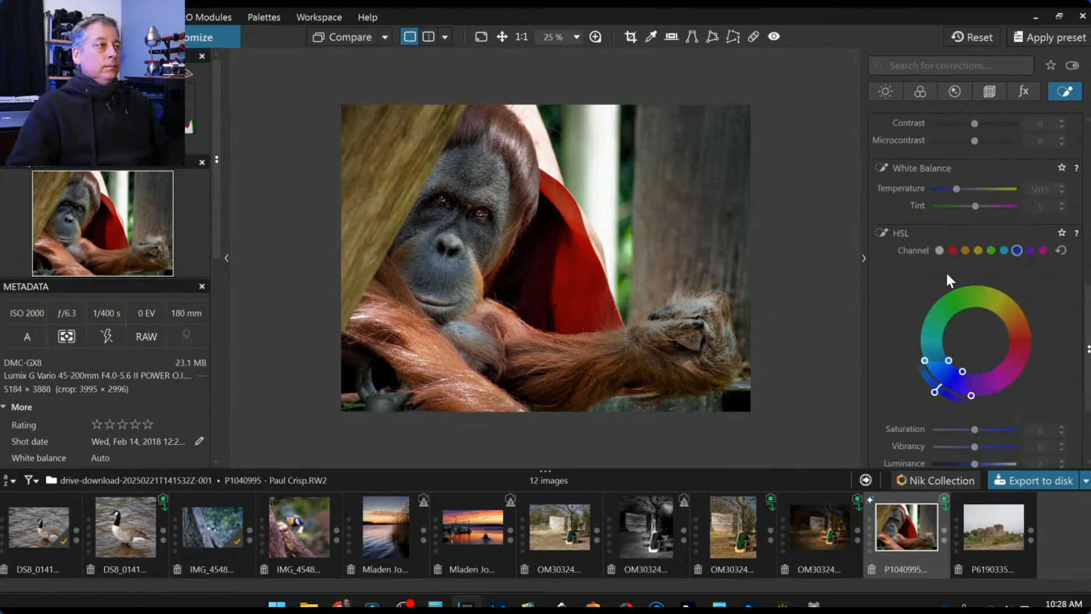
# - Select the first control point in the list and raise its Exposure to 0.29
pyautogui.scroll(6, 933, 172)
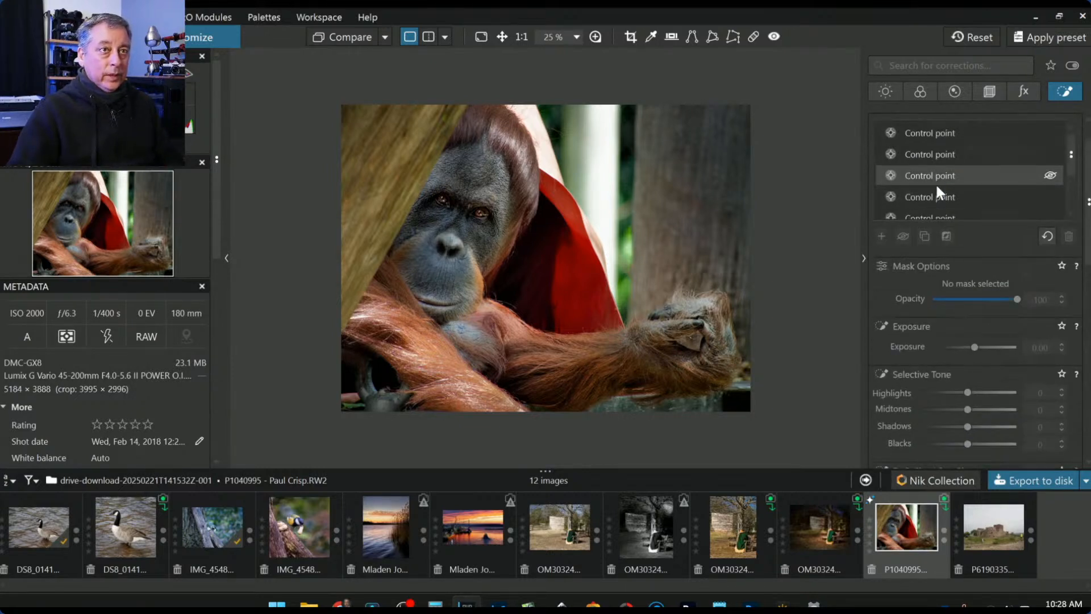
pyautogui.click(935, 155)
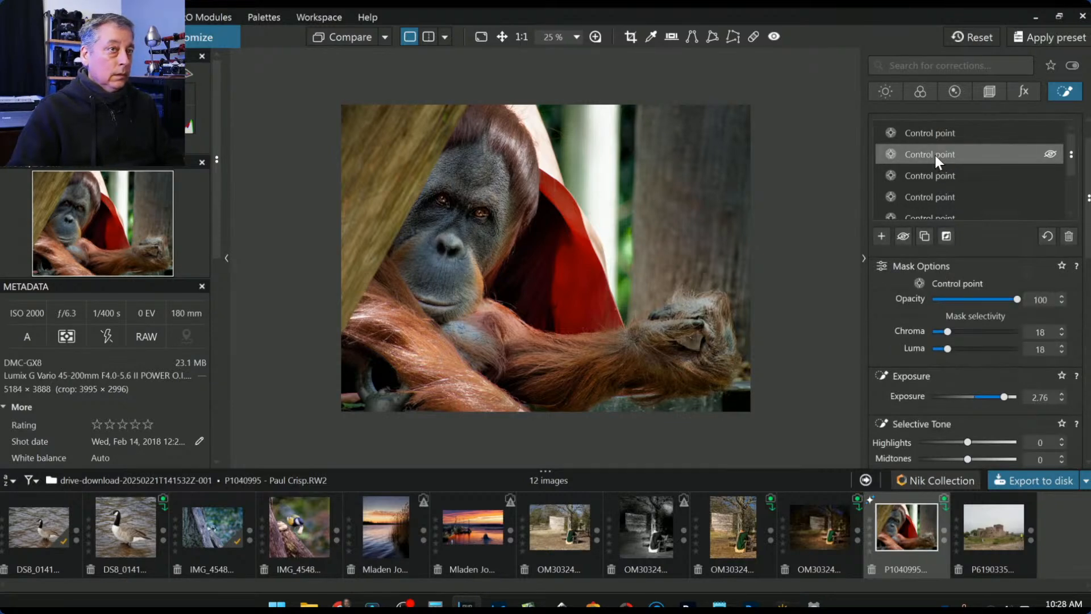
pyautogui.moveTo(926, 155)
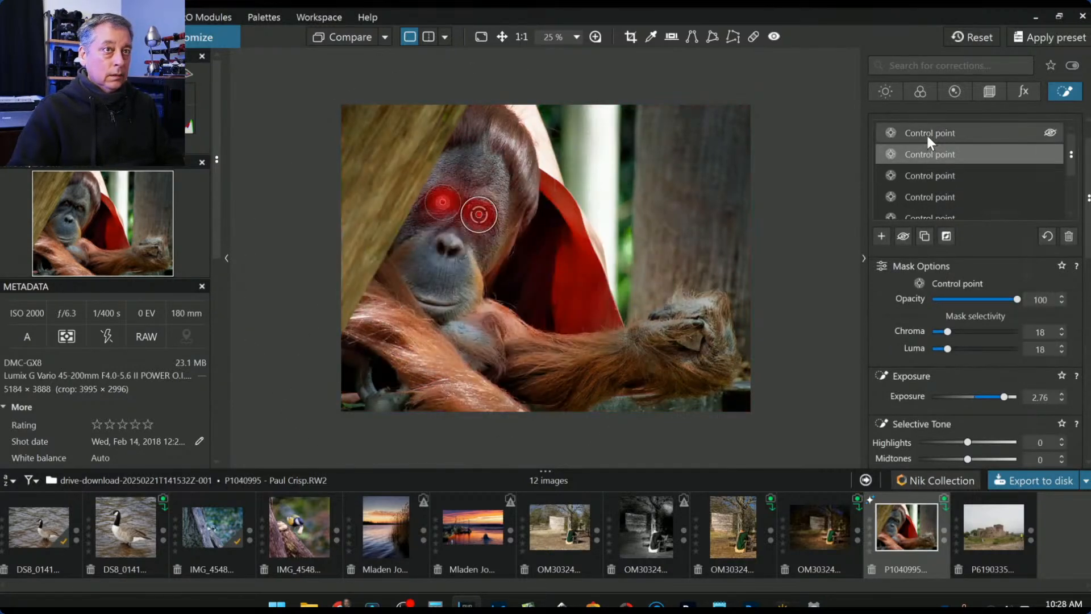
pyautogui.click(927, 133)
pyautogui.scroll(-2, 997, 381)
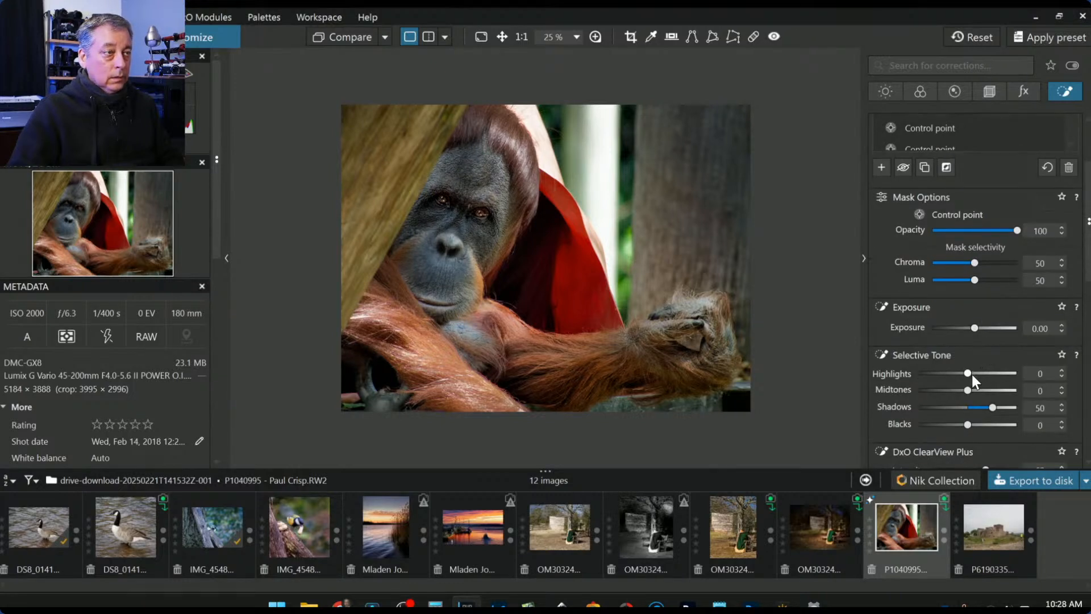
pyautogui.moveTo(974, 329); pyautogui.dragTo(976, 326)
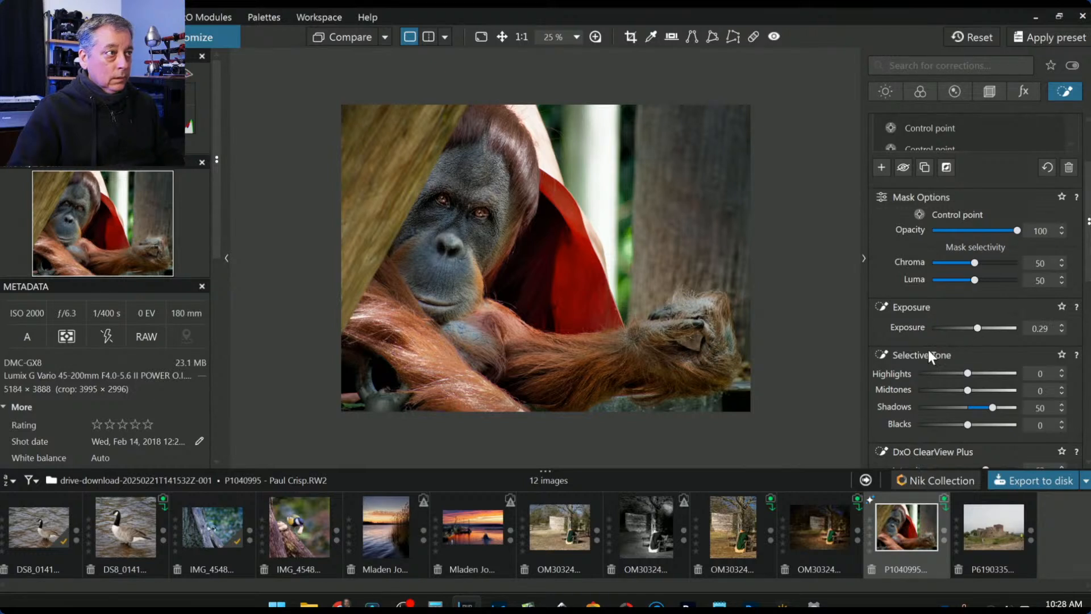
# - Set that point's Shadows to 59, ClearView Plus to 89 and Microcontrast to 100, then deselect it
pyautogui.scroll(-1, 926, 347)
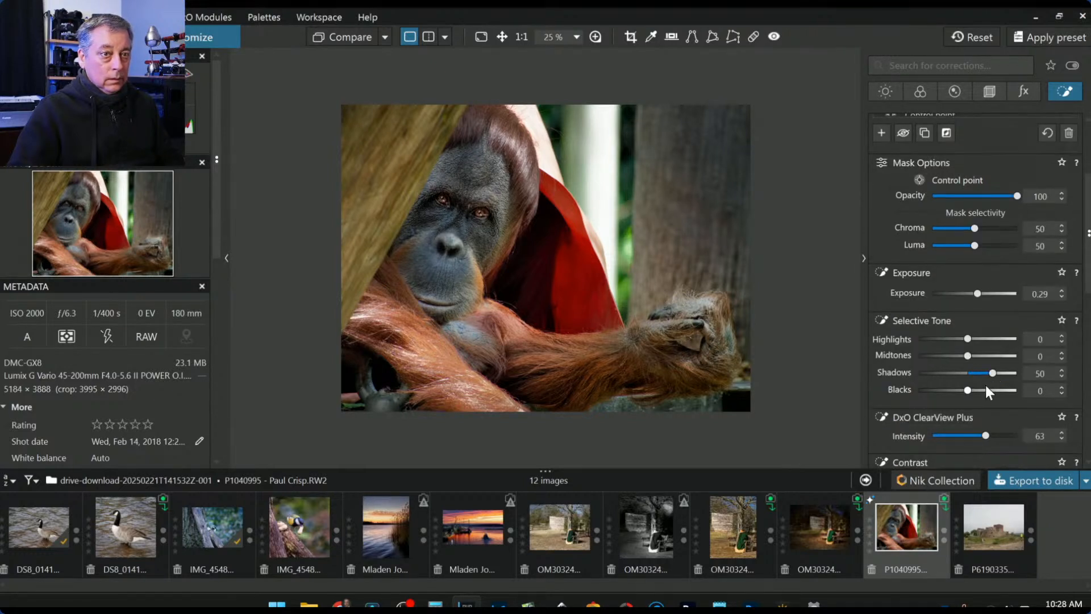
pyautogui.moveTo(994, 374); pyautogui.dragTo(997, 376)
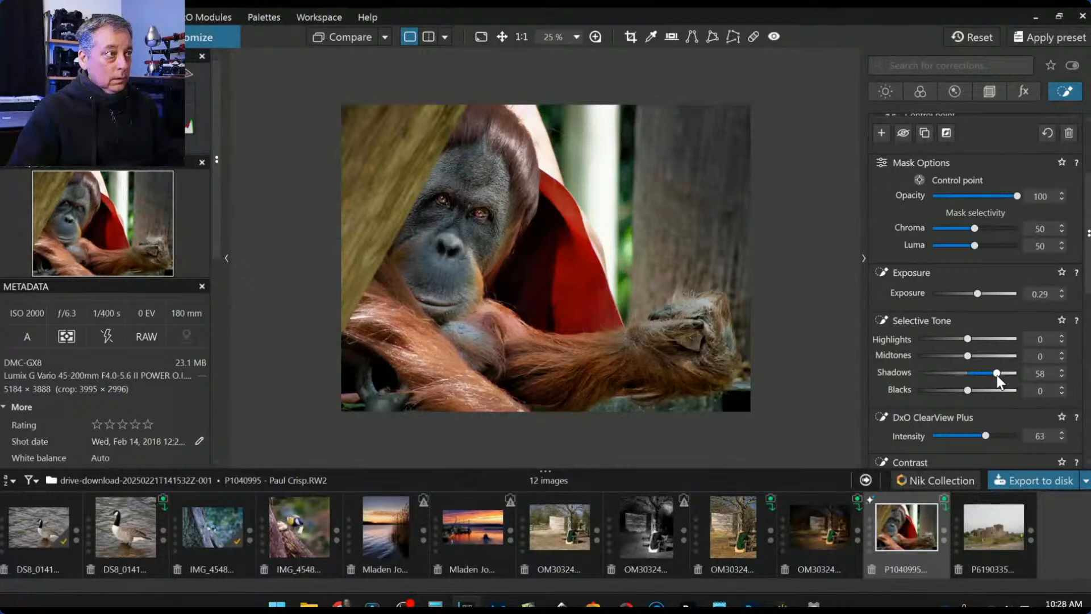
pyautogui.click(998, 373)
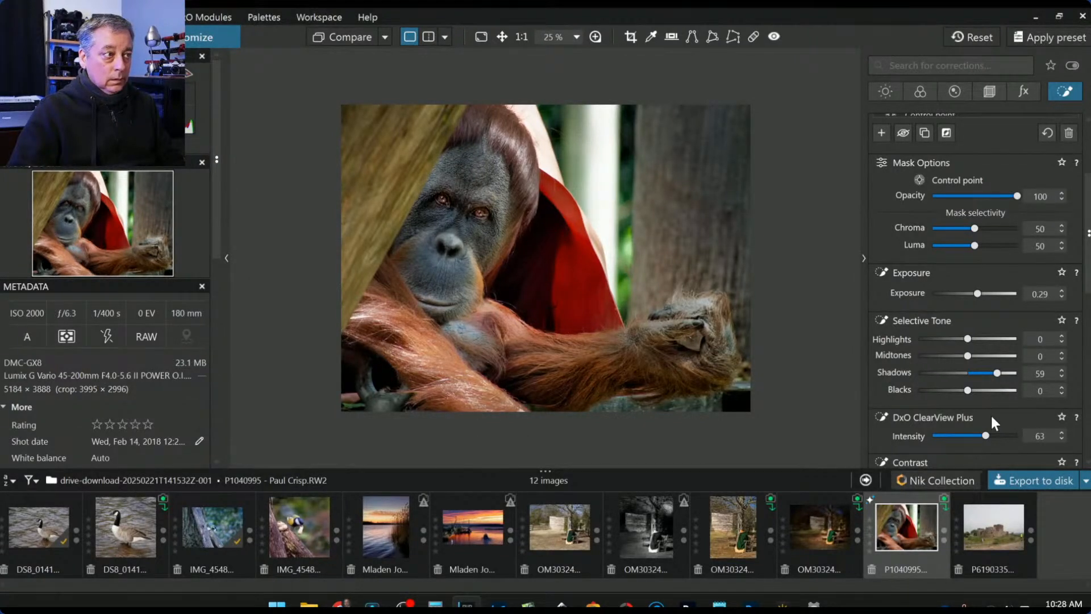
pyautogui.scroll(-1, 992, 417)
pyautogui.moveTo(987, 401); pyautogui.dragTo(1008, 402)
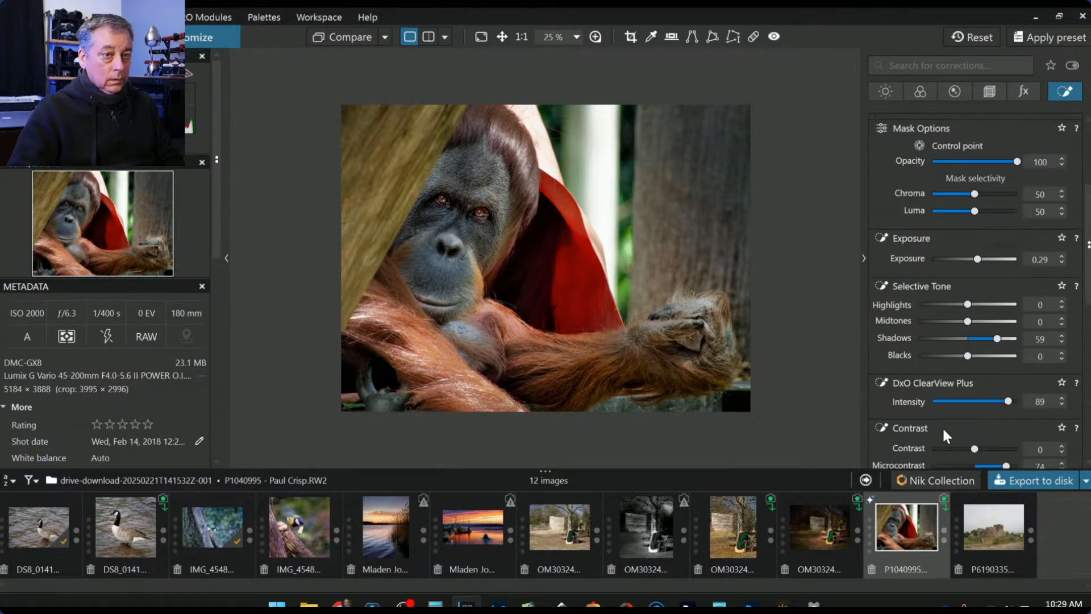
pyautogui.scroll(-1, 943, 426)
pyautogui.moveTo(1004, 432); pyautogui.dragTo(1024, 428)
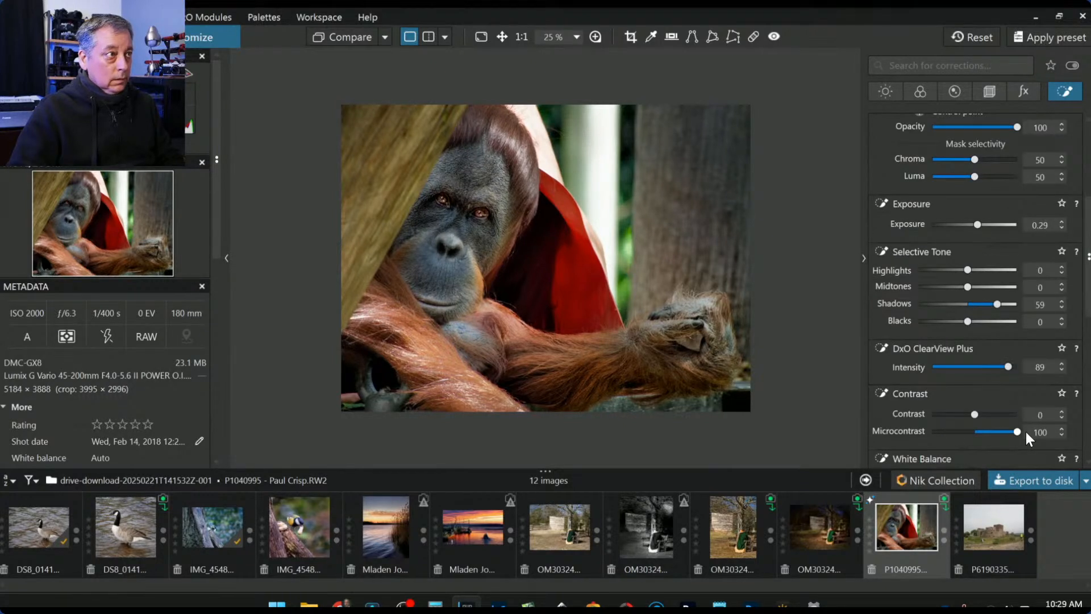
pyautogui.click(869, 225)
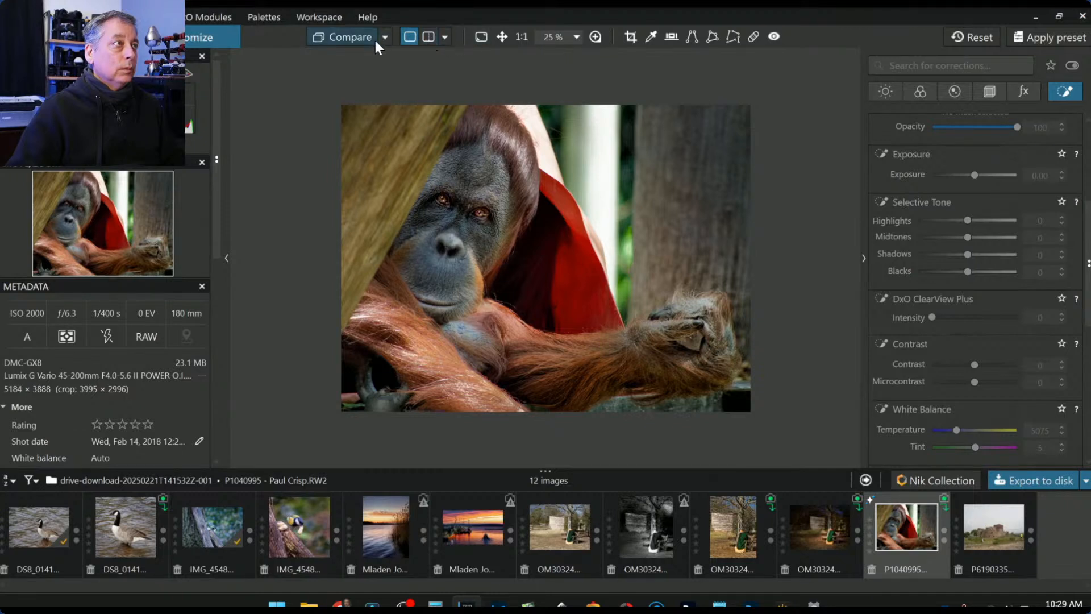
# - Show the original and edited orangutan photos side by side, then bring back the corrections panel
pyautogui.click(427, 37)
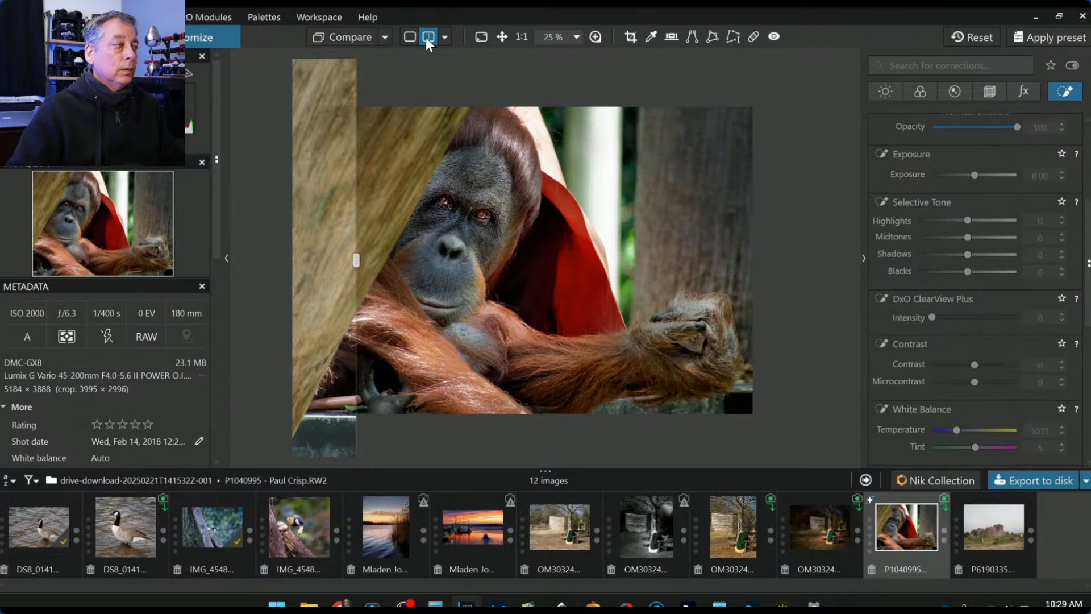
pyautogui.press('F9')
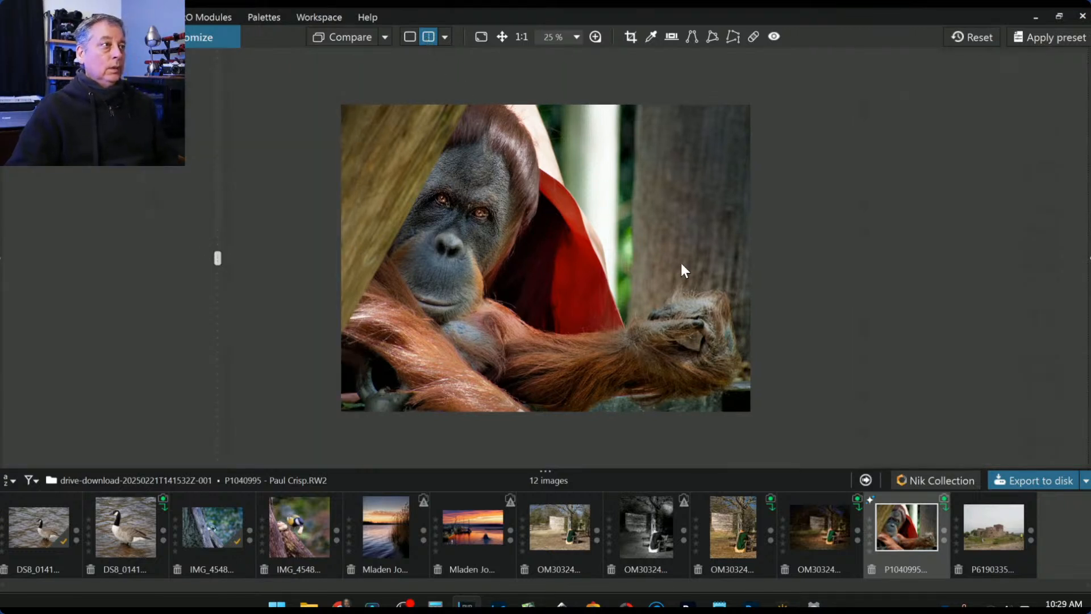
pyautogui.moveTo(220, 259); pyautogui.dragTo(861, 267)
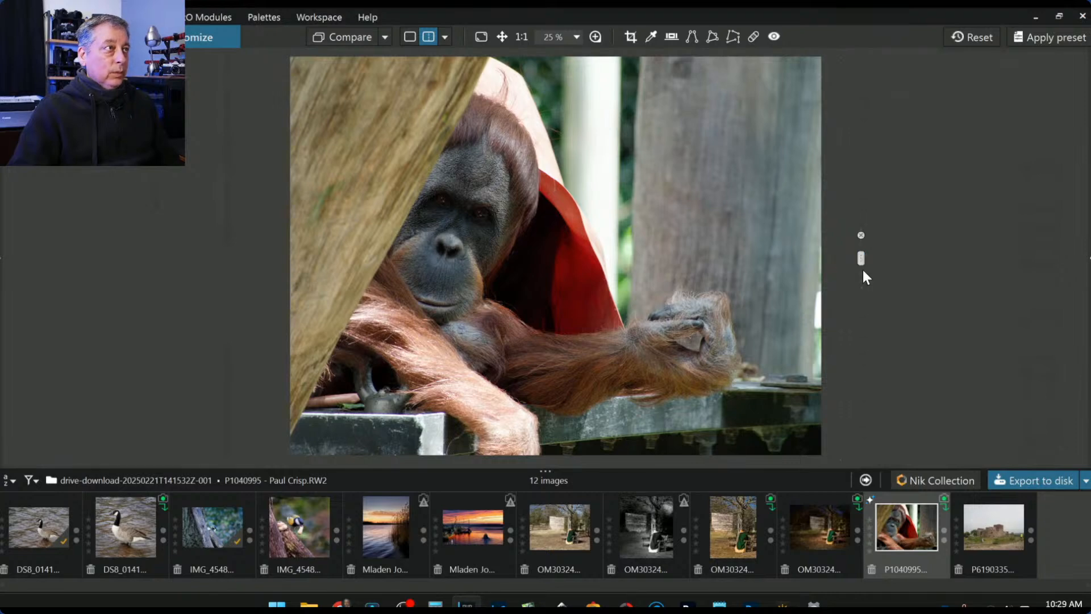
pyautogui.click(434, 35)
pyautogui.click(445, 36)
pyautogui.click(465, 58)
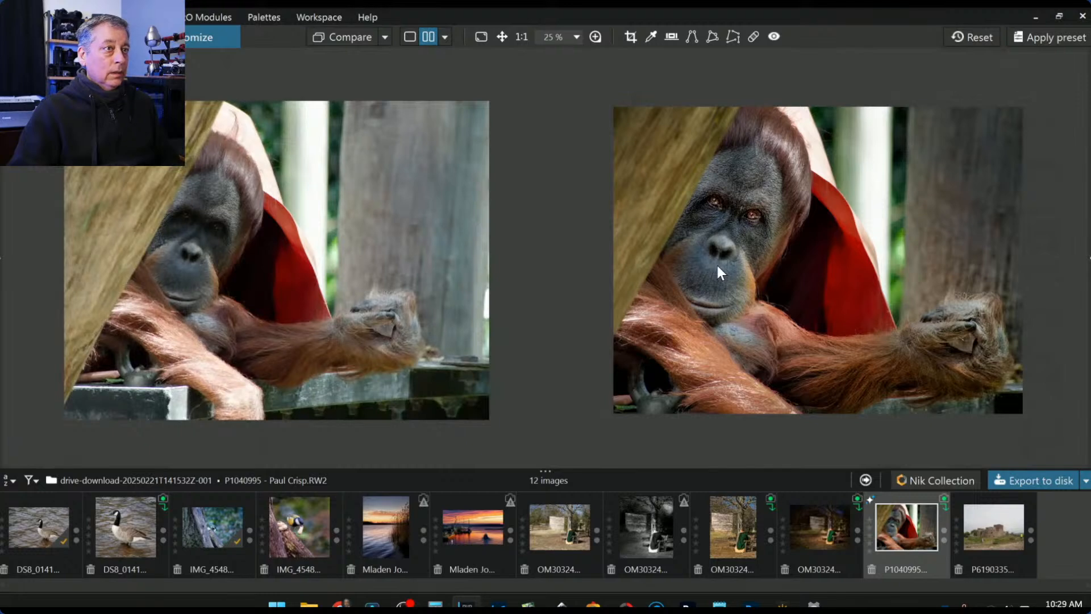
pyautogui.scroll(1, 441, 301)
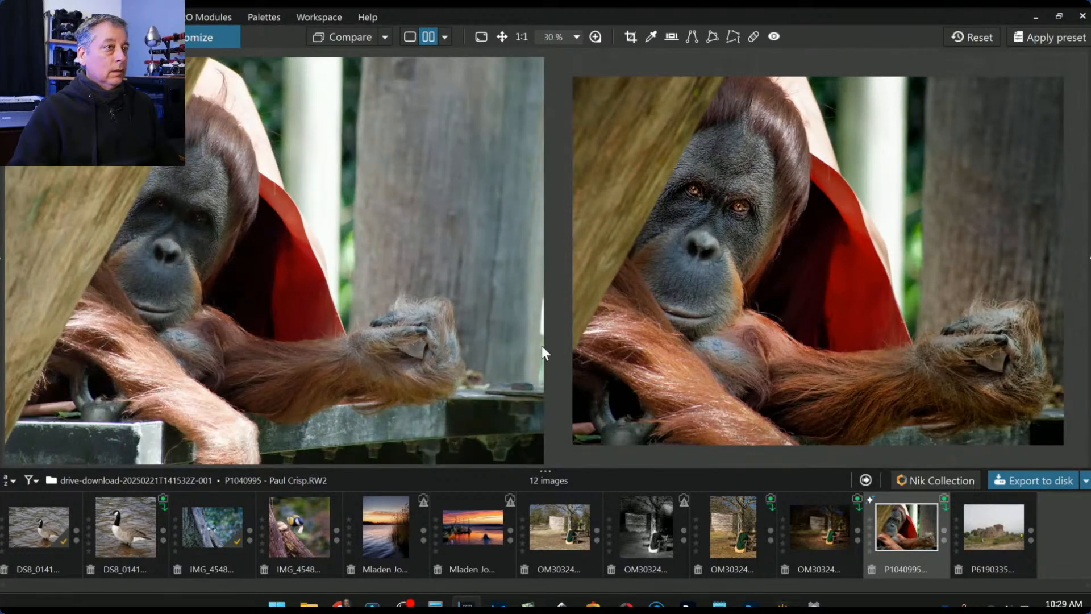
pyautogui.scroll(1, 623, 374)
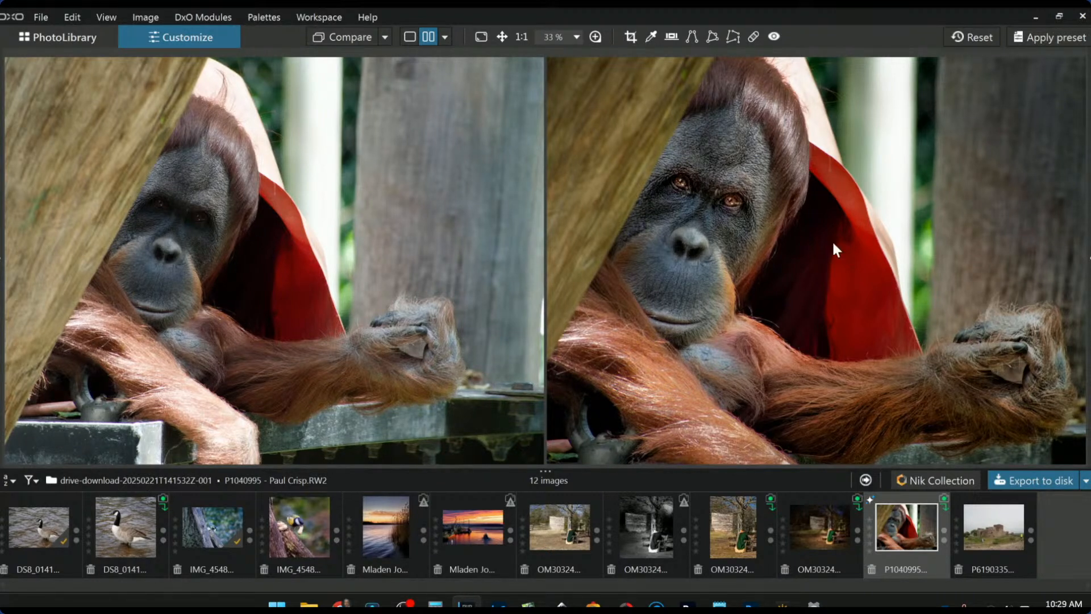
pyautogui.click(1088, 258)
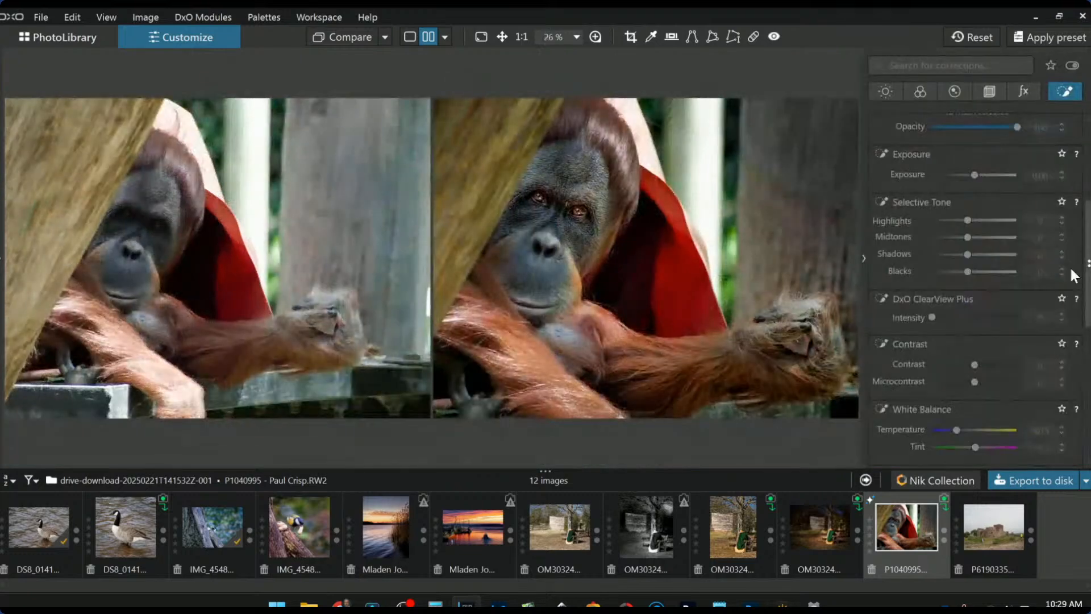
pyautogui.scroll(4, 966, 269)
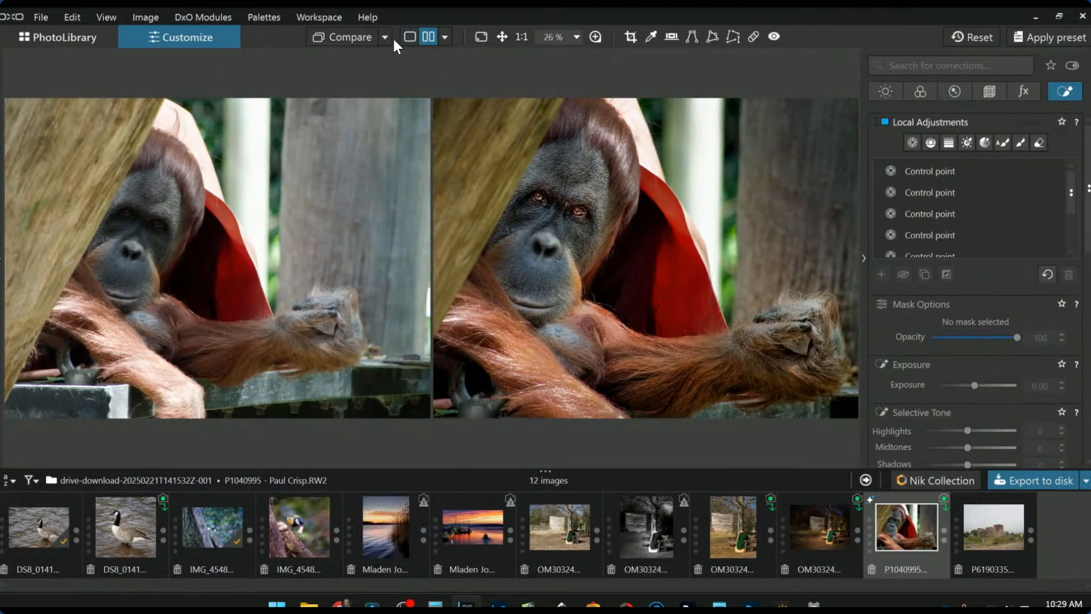
pyautogui.click(408, 37)
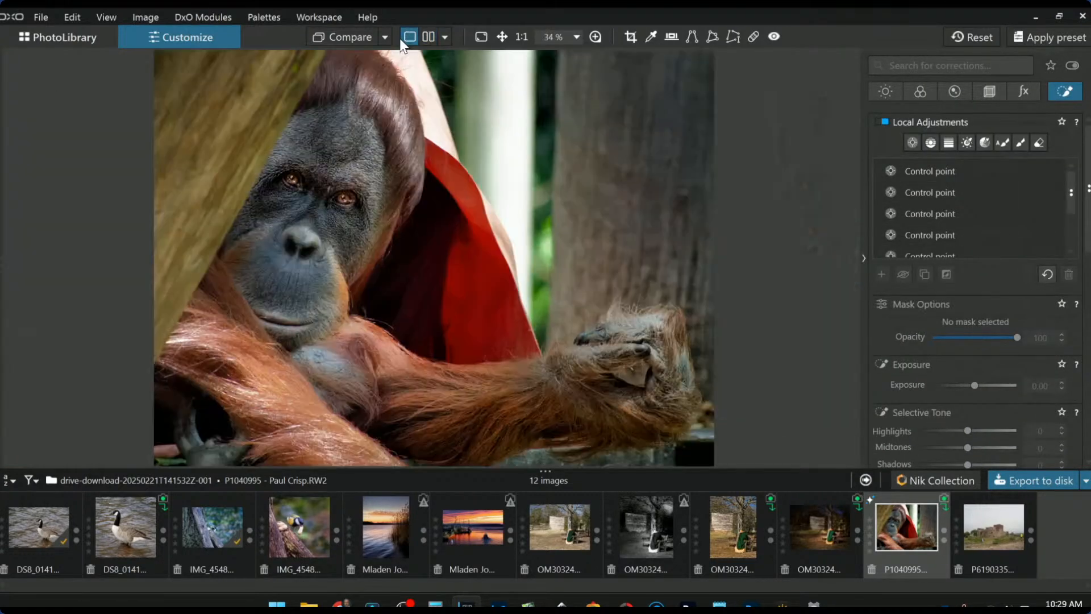
pyautogui.click(911, 171)
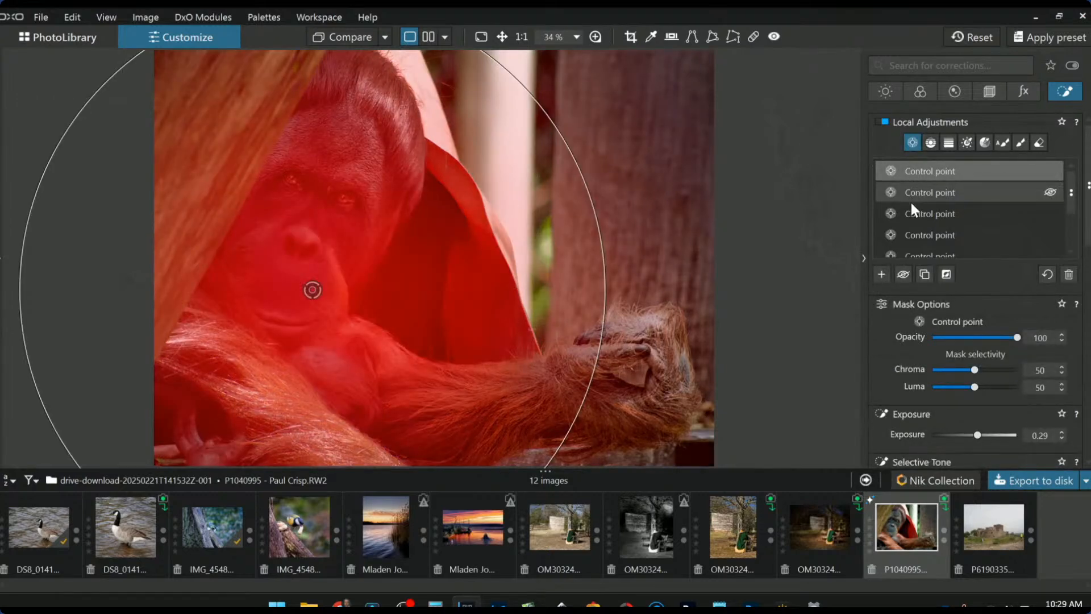
pyautogui.click(905, 172)
pyautogui.scroll(-2, 1011, 381)
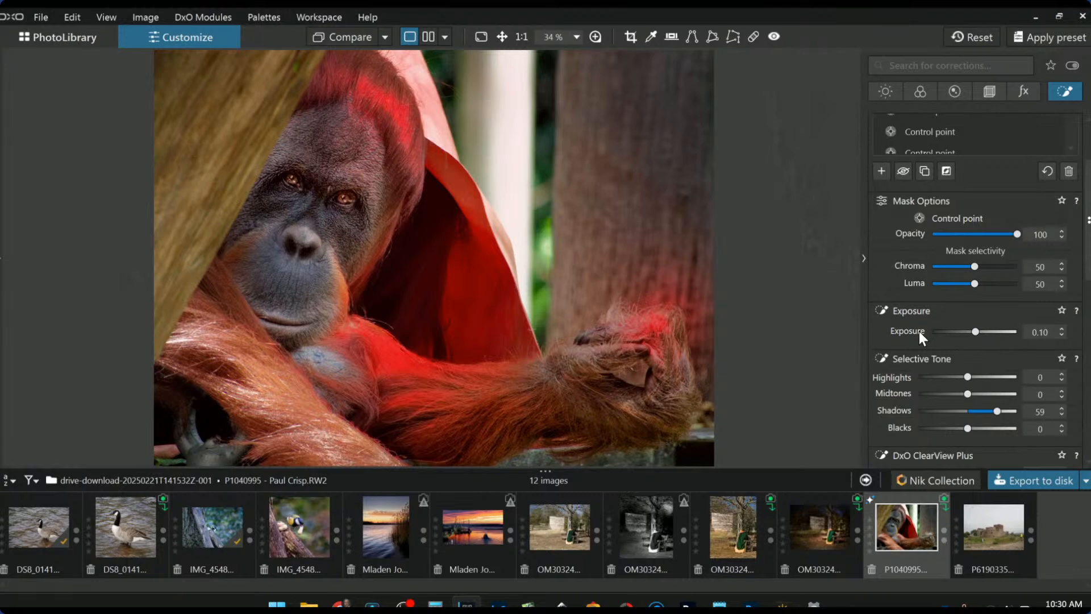
pyautogui.press('Escape')
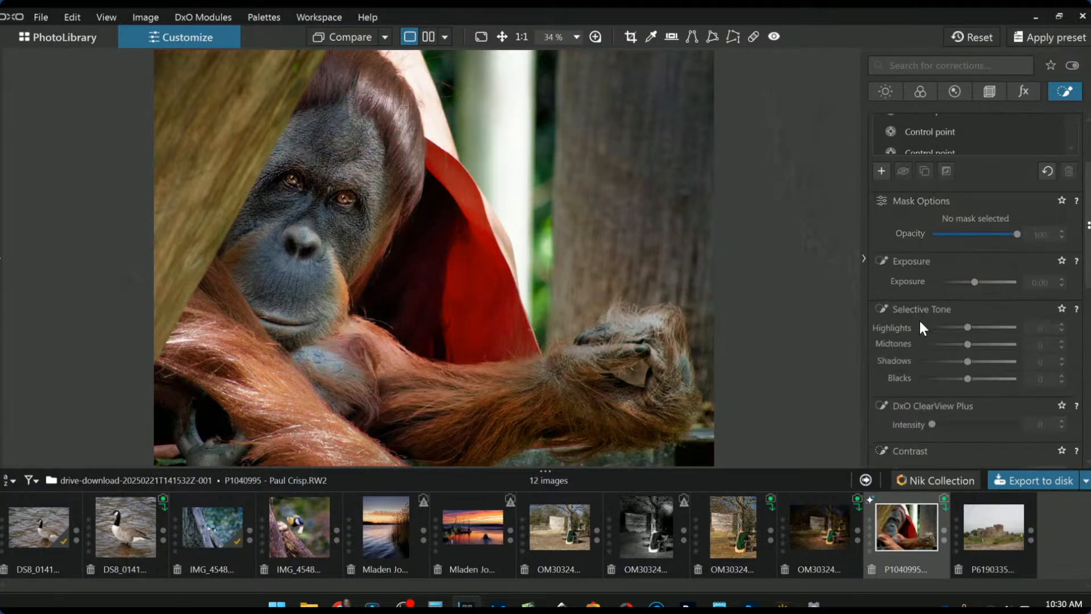
pyautogui.click(428, 37)
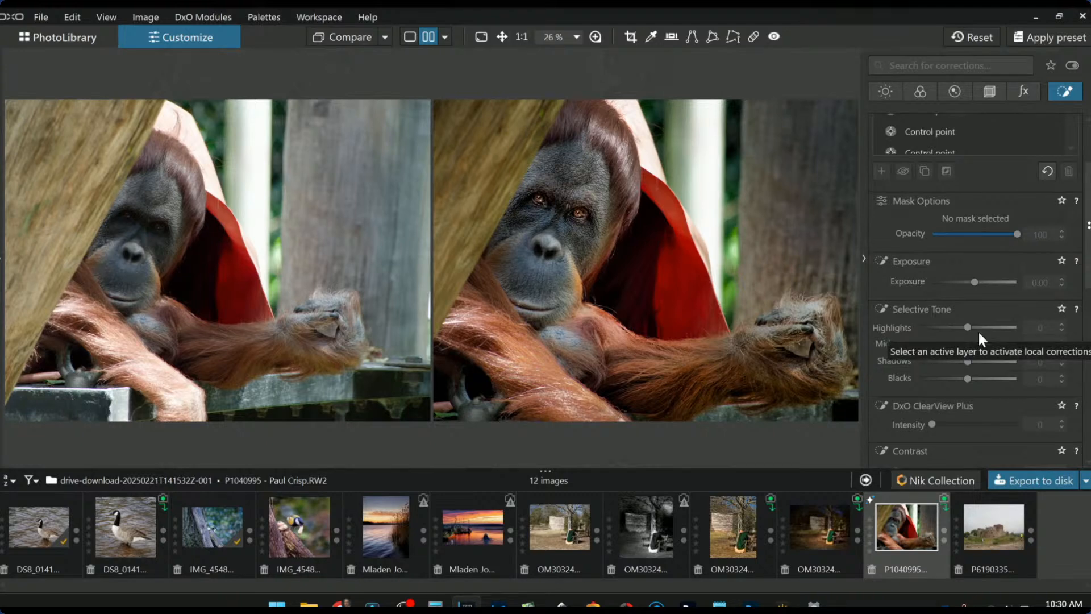
pyautogui.press('F9')
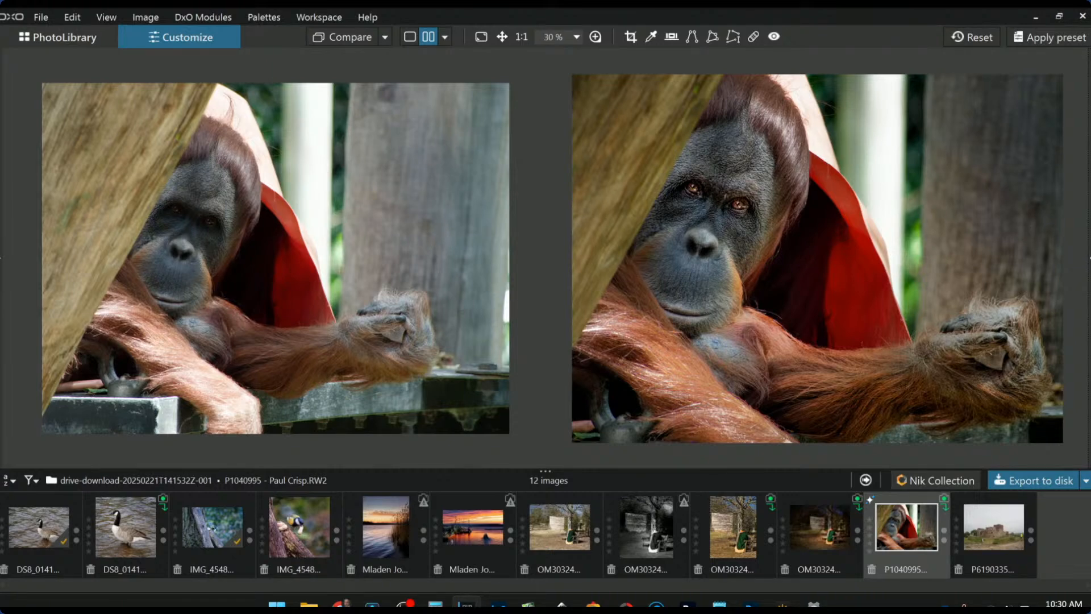
pyautogui.click(1090, 258)
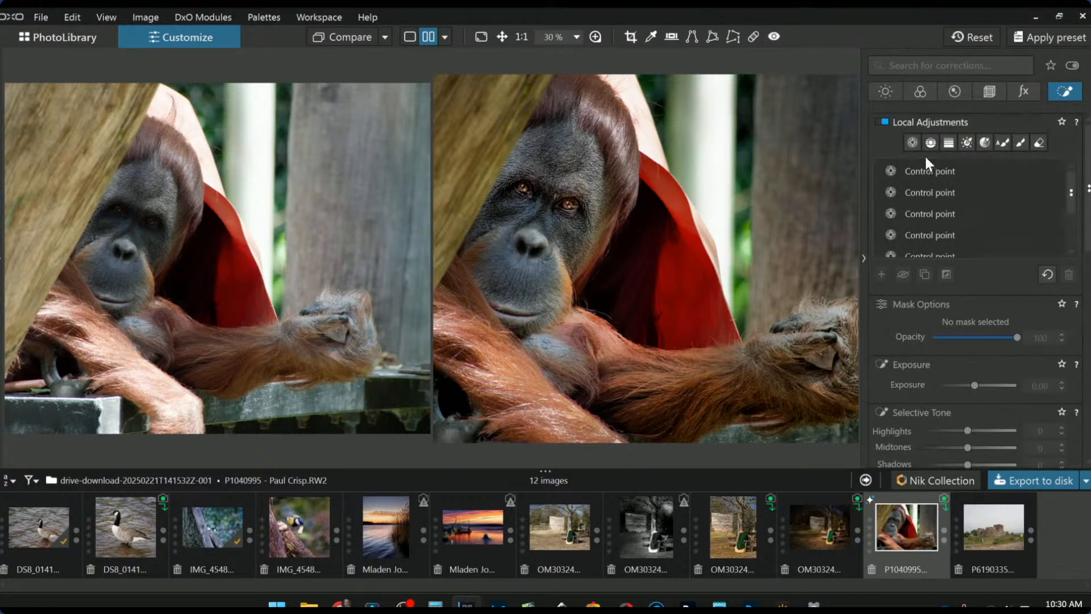
pyautogui.click(928, 165)
# - Place a control point on the red cloth beside the face and darken it to Exposure -1.67
pyautogui.click(720, 126)
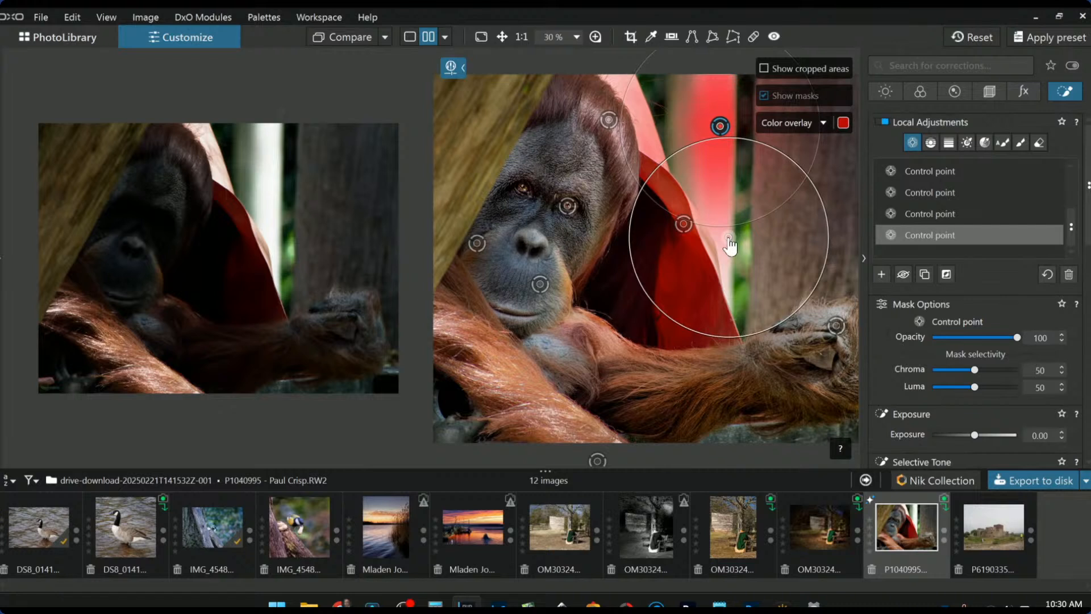
pyautogui.click(725, 237)
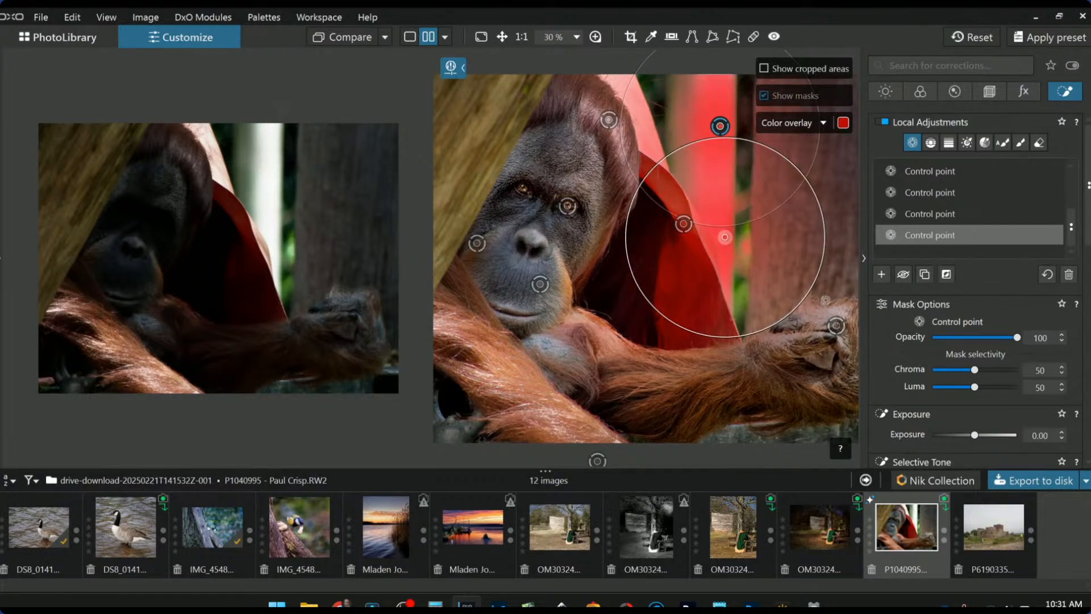
pyautogui.scroll(5, 973, 387)
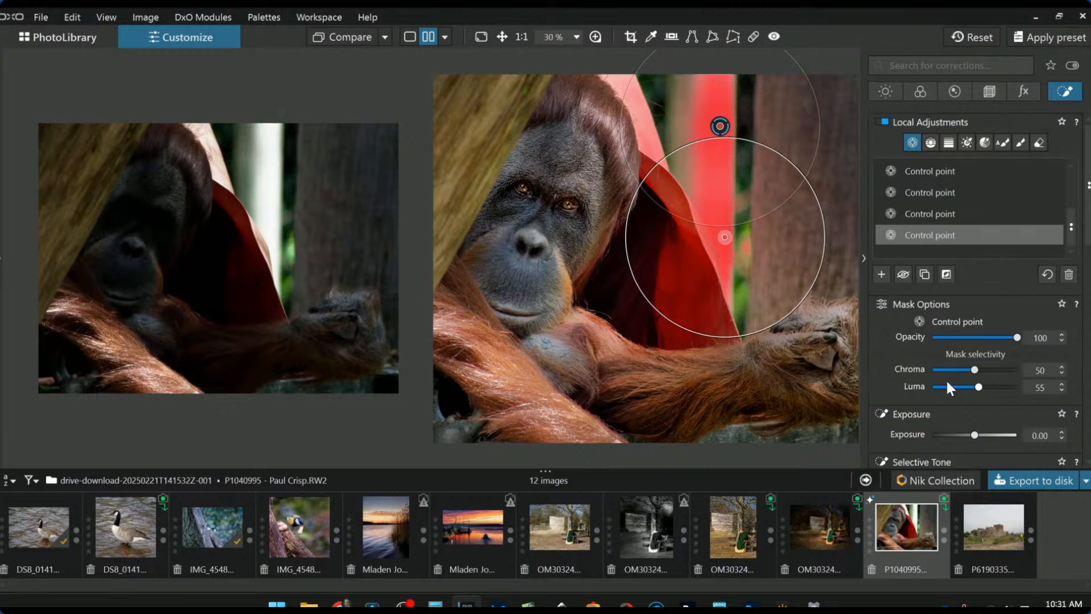
pyautogui.click(956, 434)
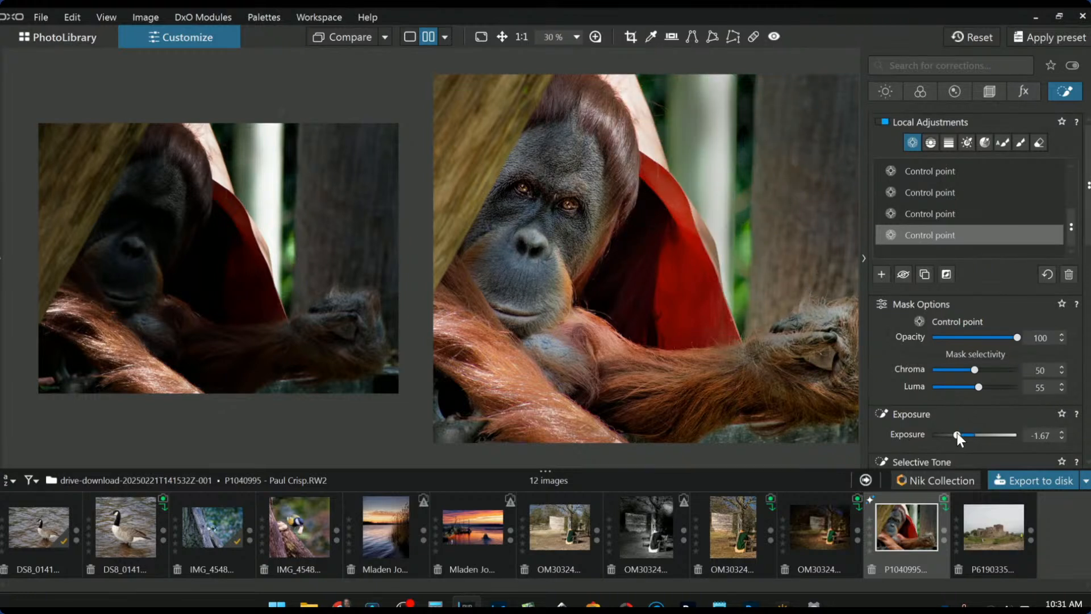
# - Lower that point's Selective Tone Highlights to -65 and reduce its Contrast to -75
pyautogui.scroll(-1, 954, 425)
pyautogui.click(946, 446)
pyautogui.moveTo(947, 448); pyautogui.dragTo(926, 447)
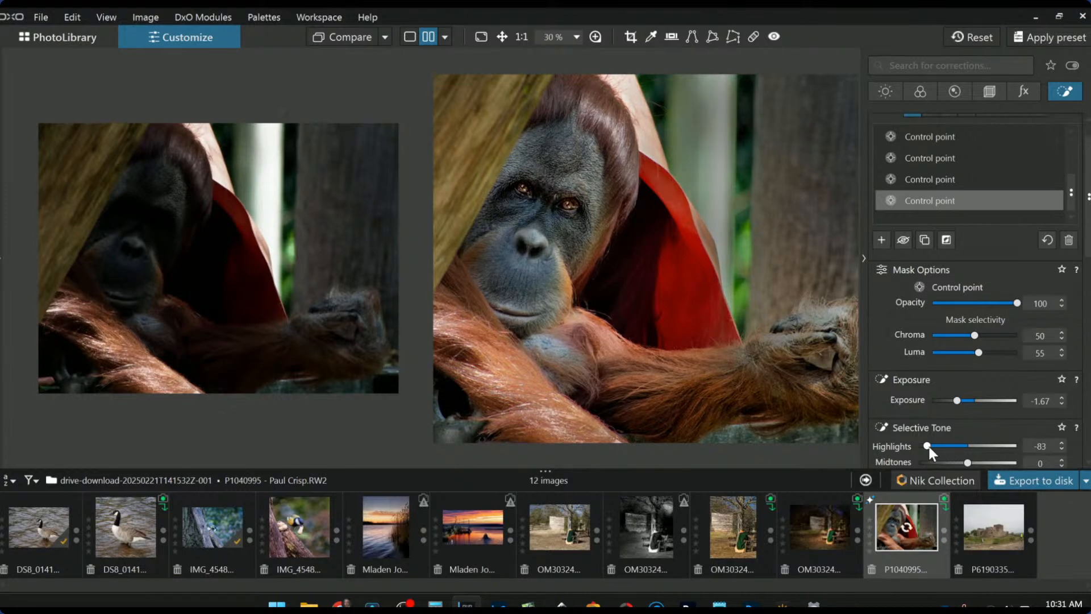
pyautogui.scroll(-1, 957, 430)
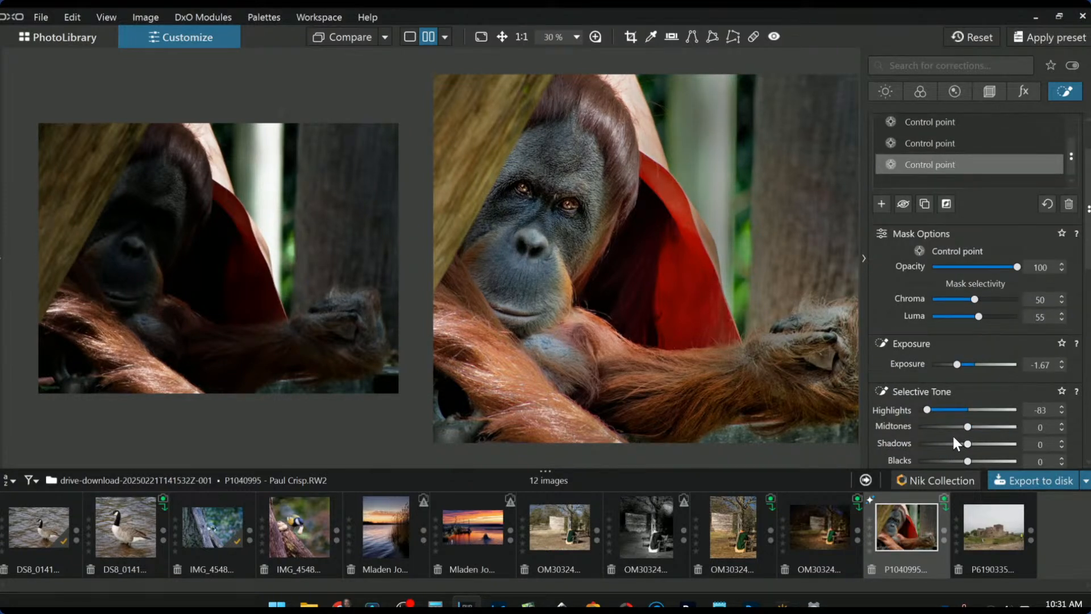
pyautogui.moveTo(933, 410); pyautogui.dragTo(935, 411)
pyautogui.scroll(-3, 916, 435)
pyautogui.scroll(-1, 919, 443)
pyautogui.moveTo(975, 416); pyautogui.dragTo(910, 414)
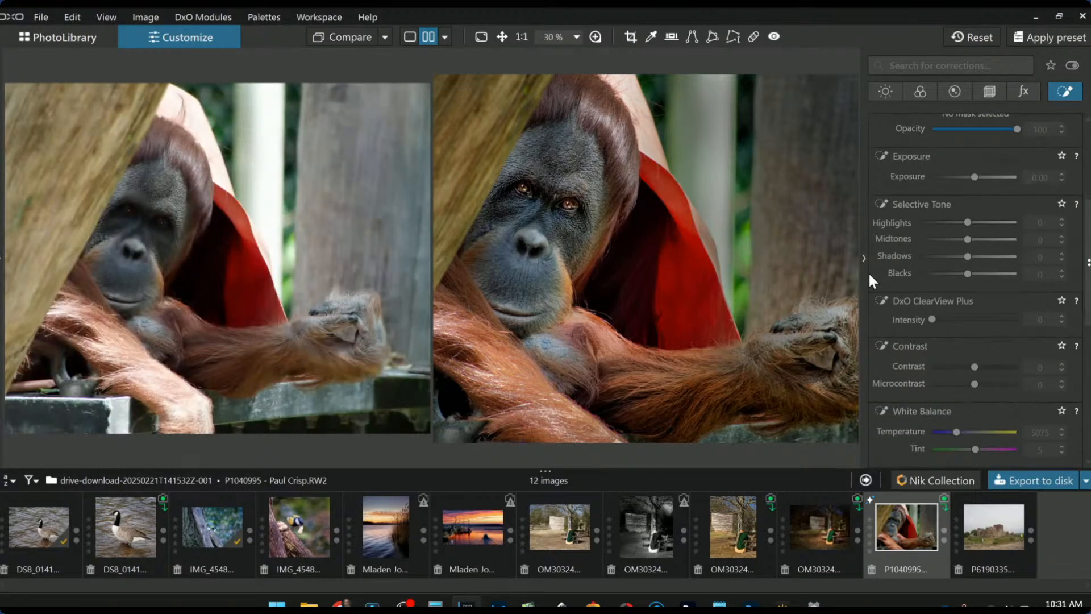
# - Collapse the corrections palette so the before-and-after orangutan comparison fills the viewer
pyautogui.click(863, 258)
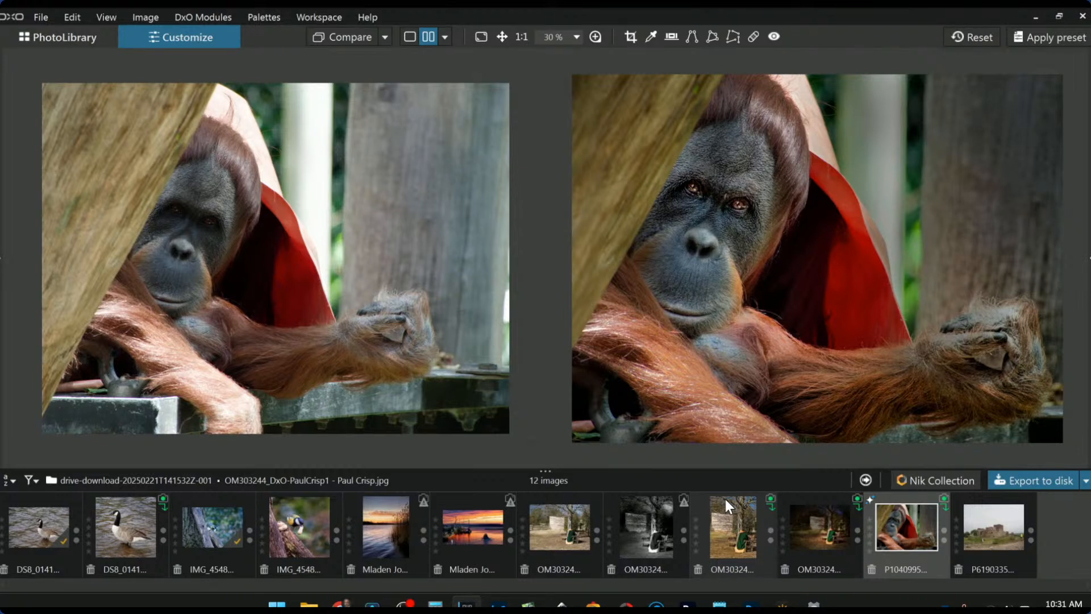
# - Switch to a left/right split view showing the edited version across the image, and restore the side panels
pyautogui.click(452, 36)
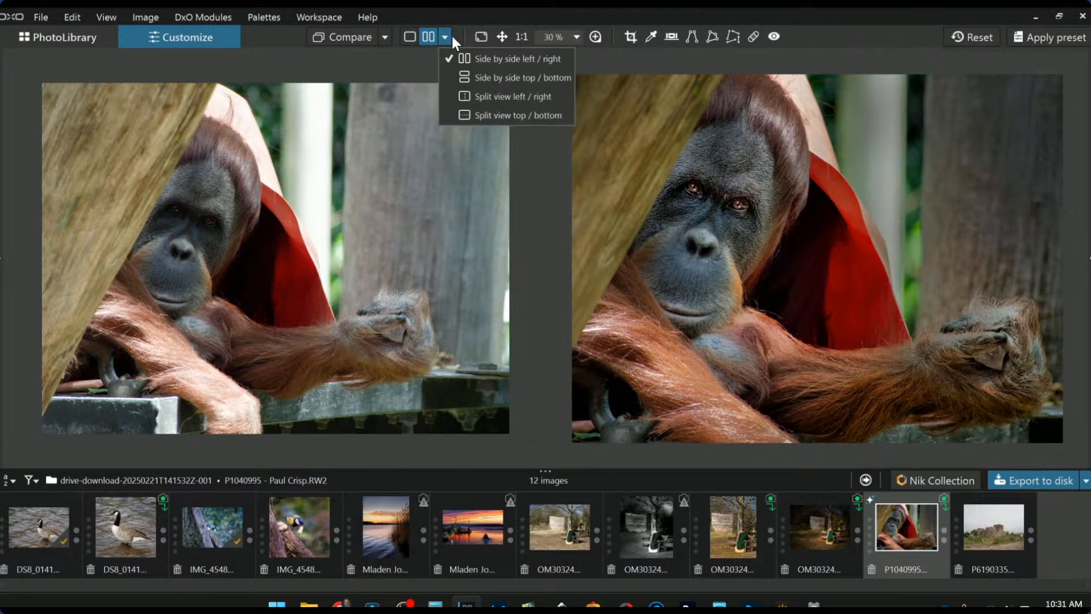
pyautogui.click(478, 92)
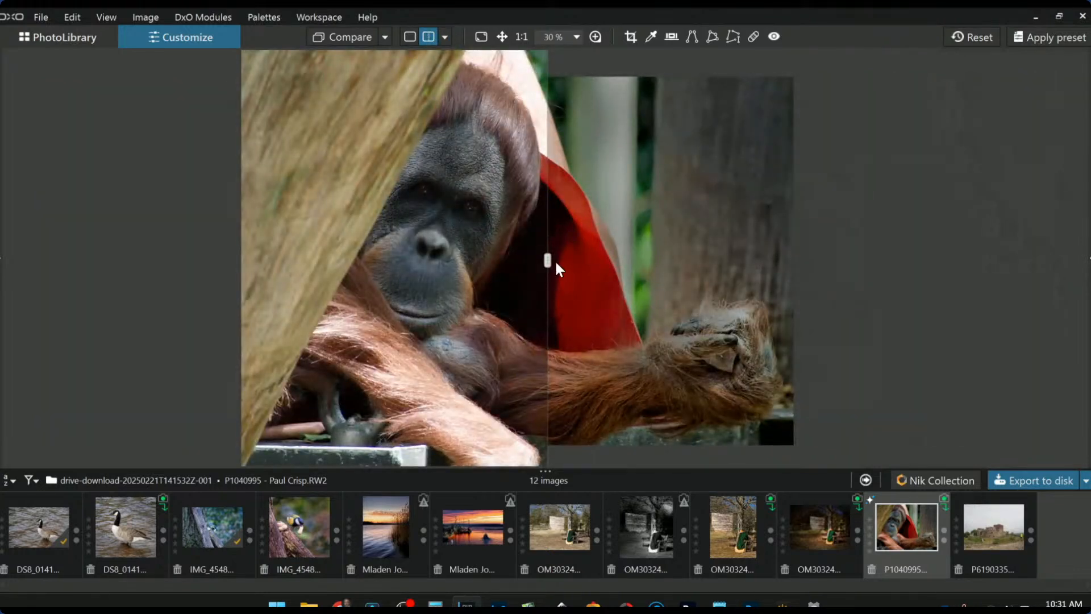
pyautogui.moveTo(551, 260); pyautogui.dragTo(194, 248)
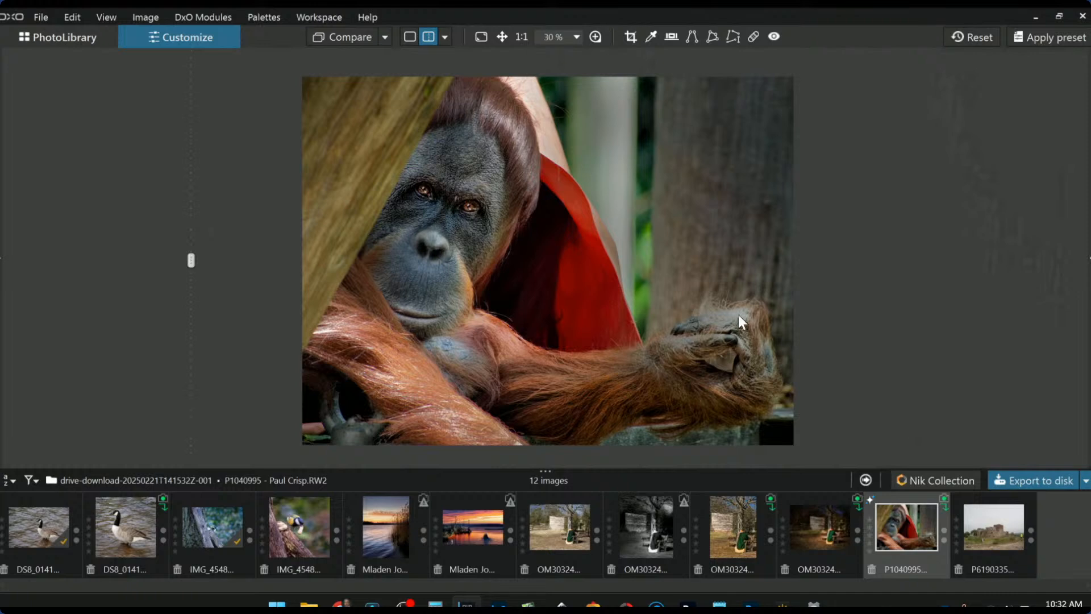
pyautogui.press('F9')
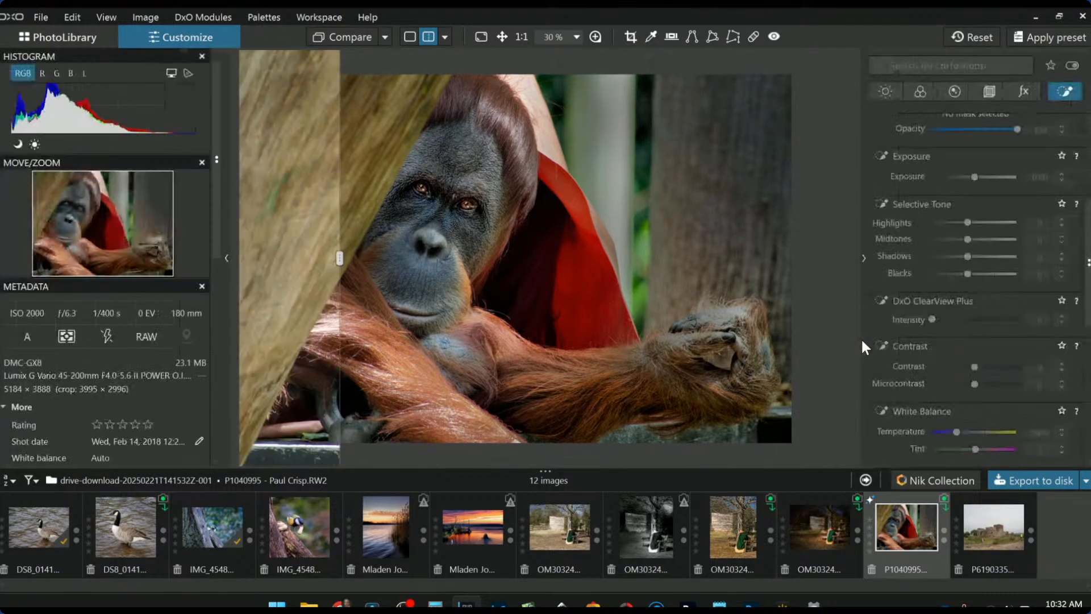
# - Return to single-image view, check the original against the edit, then open castle ruin photo P6190335
pyautogui.click(410, 35)
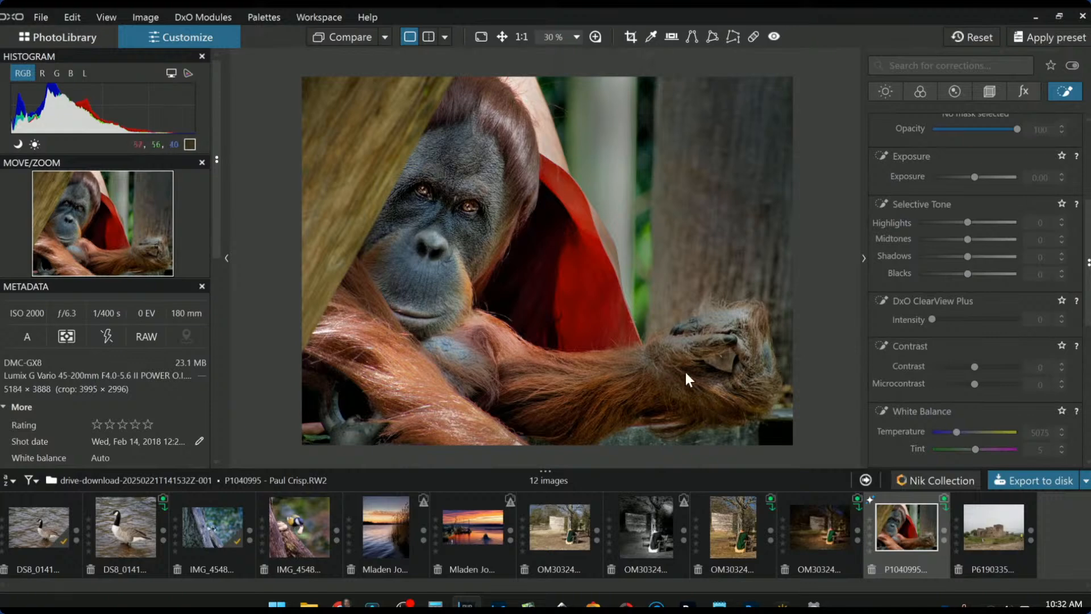
pyautogui.click(335, 32)
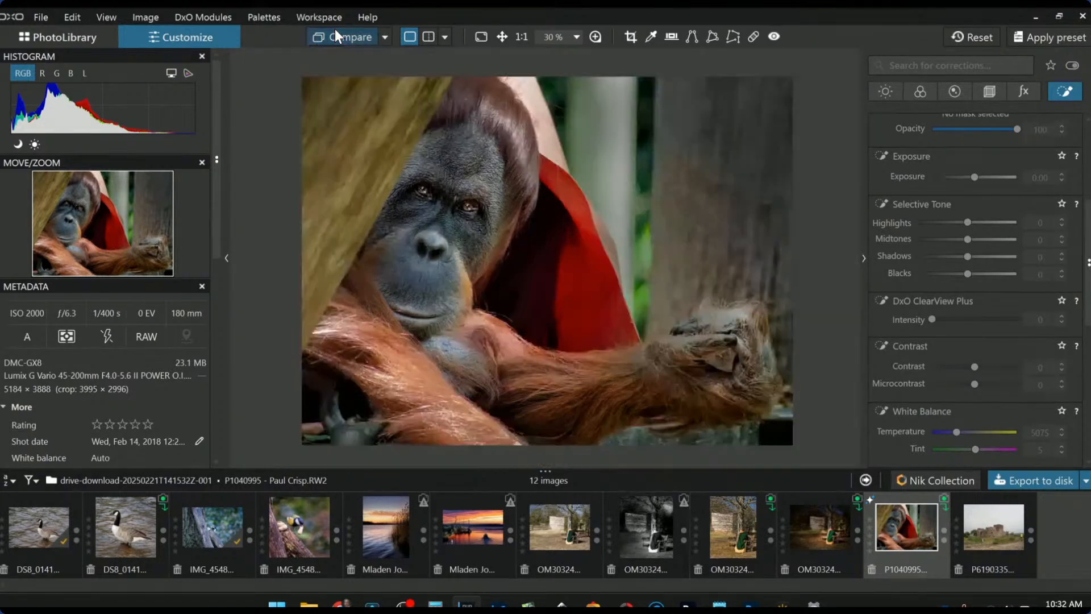
pyautogui.click(336, 32)
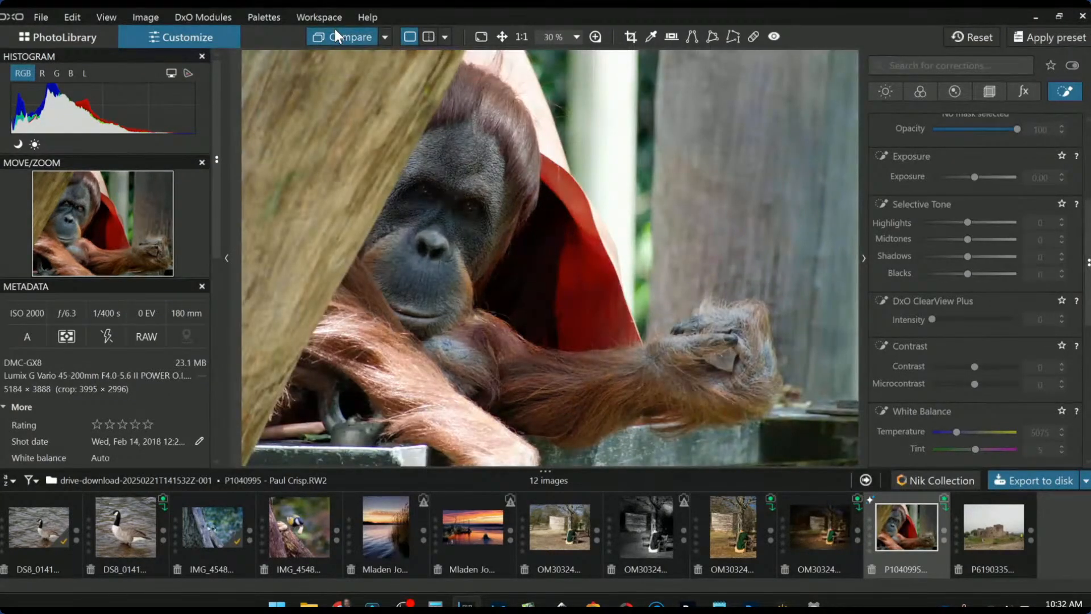
pyautogui.click(336, 32)
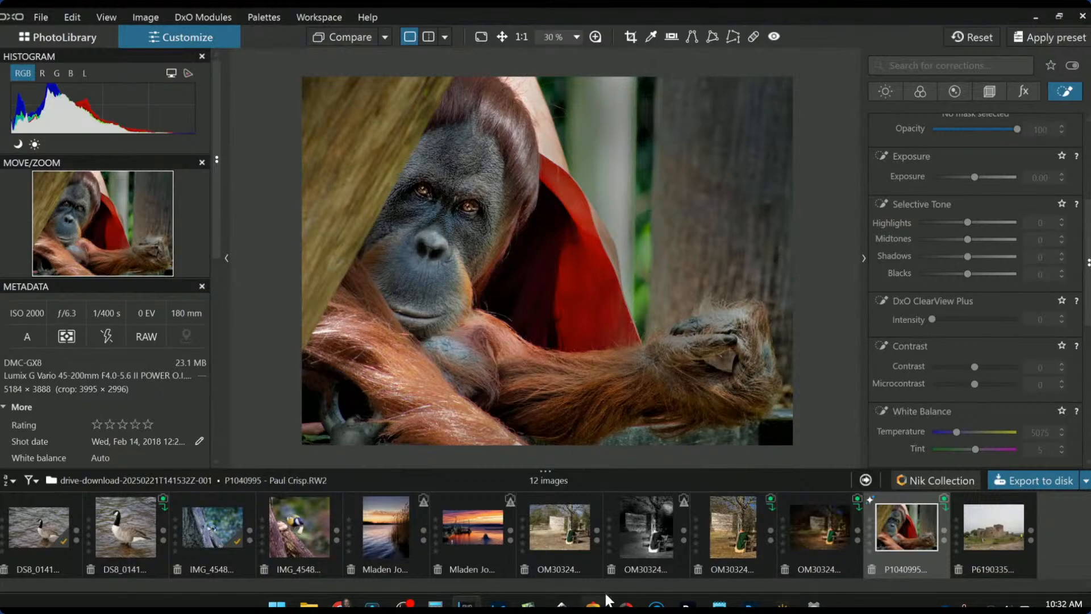
pyautogui.click(1002, 528)
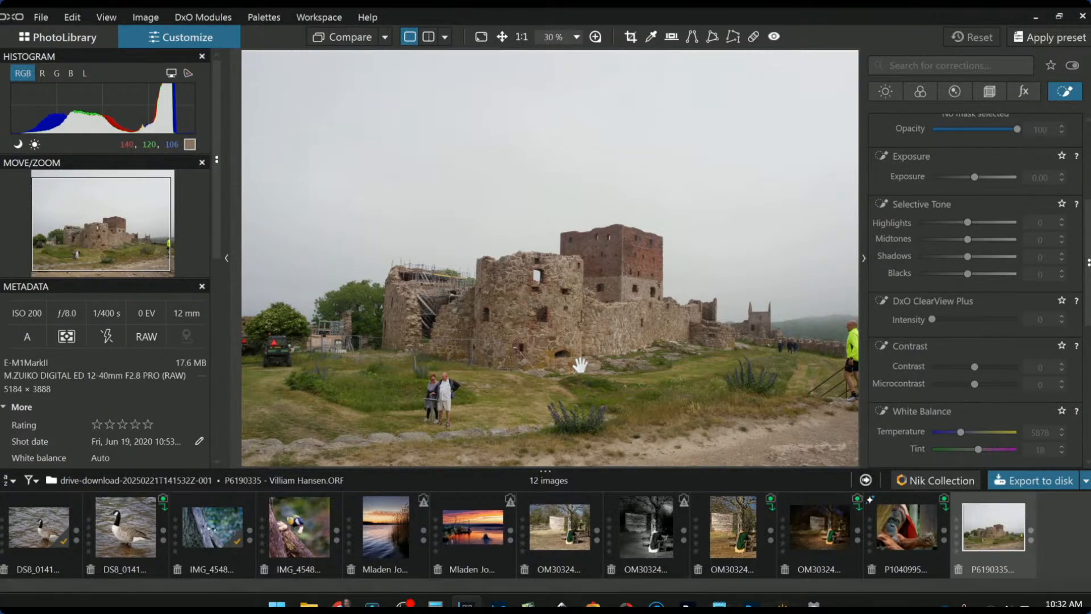
# - Apply the '0000 Rob Default' general-purpose preset to the castle ruin photo
pyautogui.scroll(-1, 549, 352)
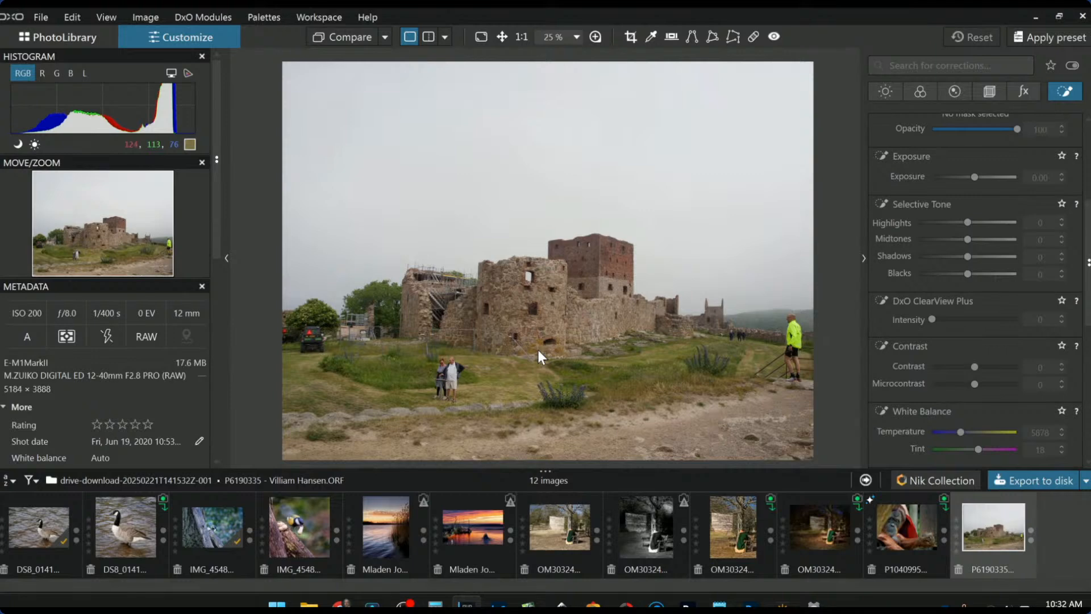
pyautogui.scroll(-1, 538, 351)
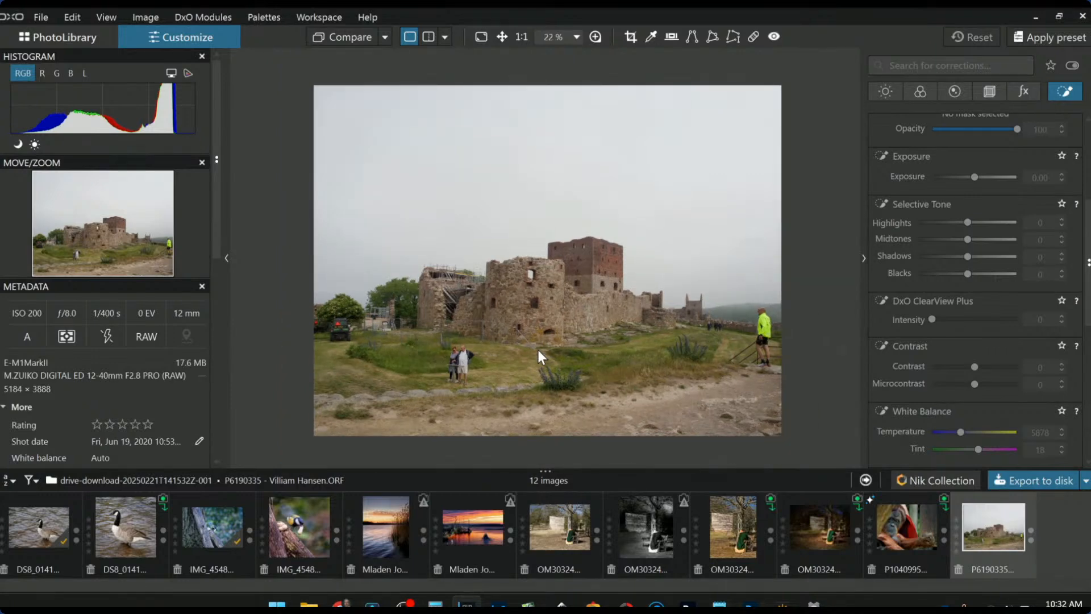
pyautogui.scroll(1, 526, 352)
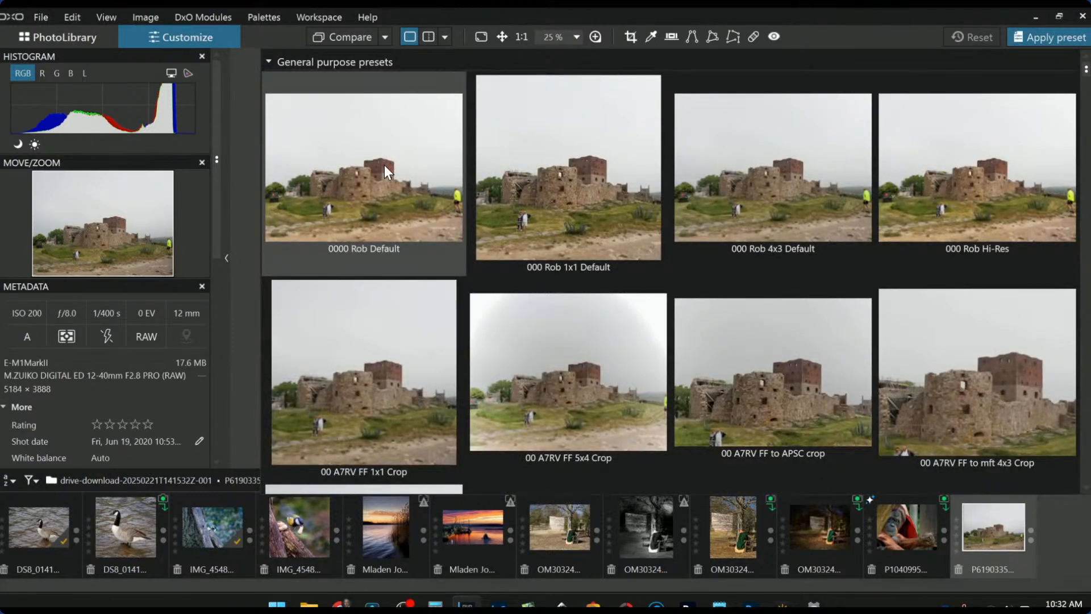
pyautogui.click(384, 165)
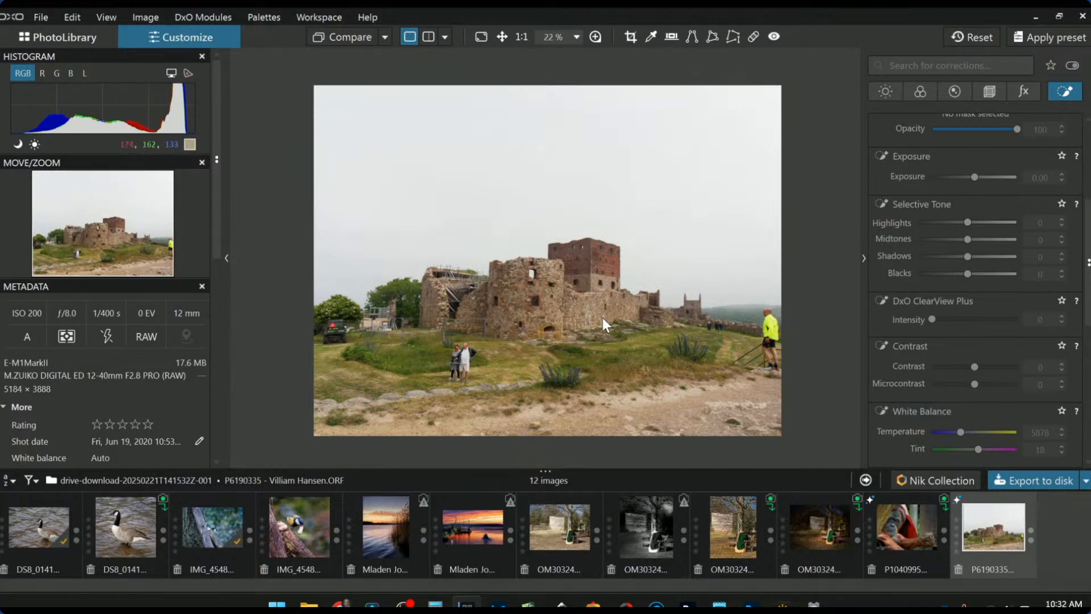
# - Lay a control line over the sky with Highlights -70, ClearView Plus 86 and Microcontrast 100
pyautogui.scroll(1, 665, 321)
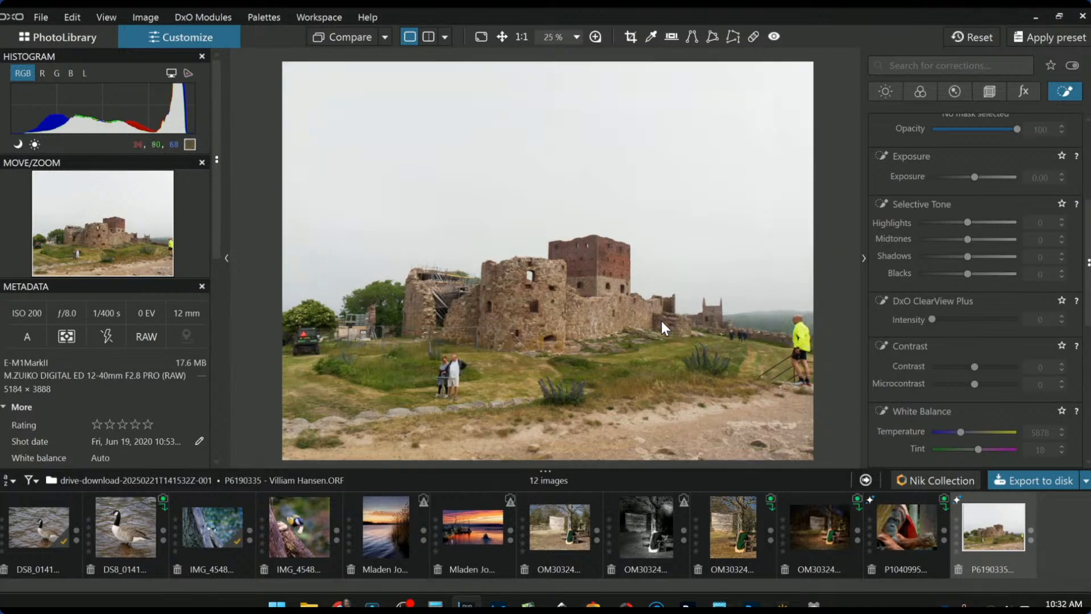
pyautogui.scroll(3, 958, 316)
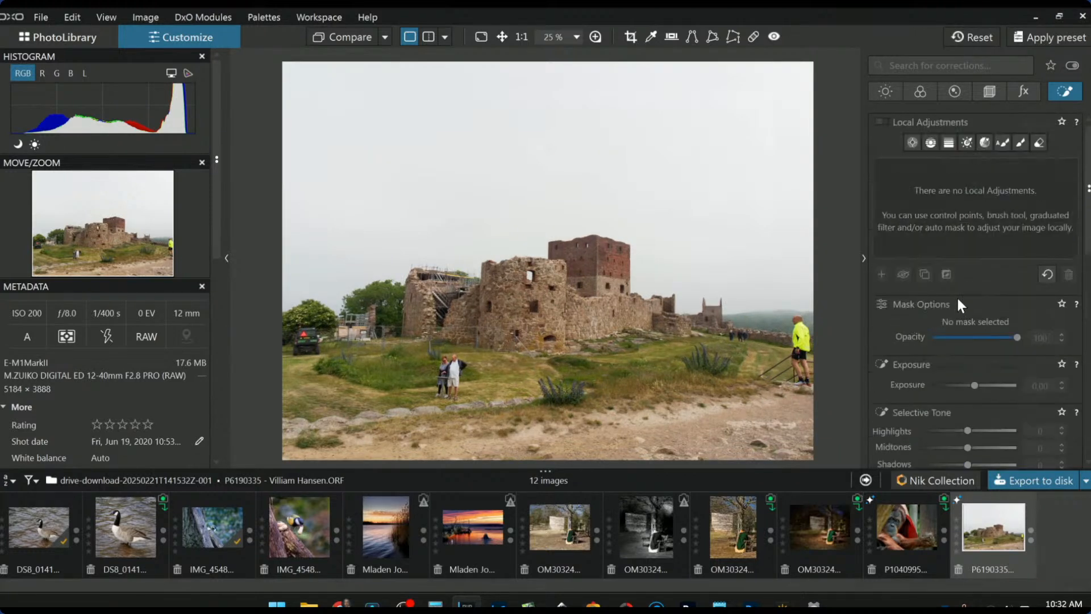
pyautogui.click(930, 143)
pyautogui.moveTo(634, 202); pyautogui.dragTo(637, 317)
pyautogui.scroll(-1, 955, 432)
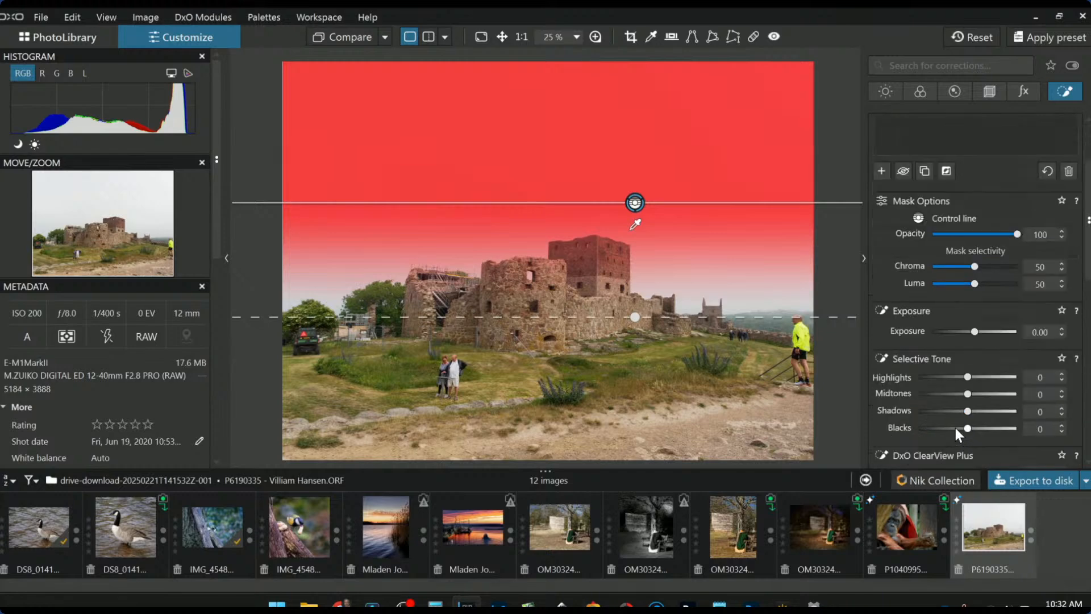
pyautogui.click(933, 377)
pyautogui.scroll(-2, 888, 397)
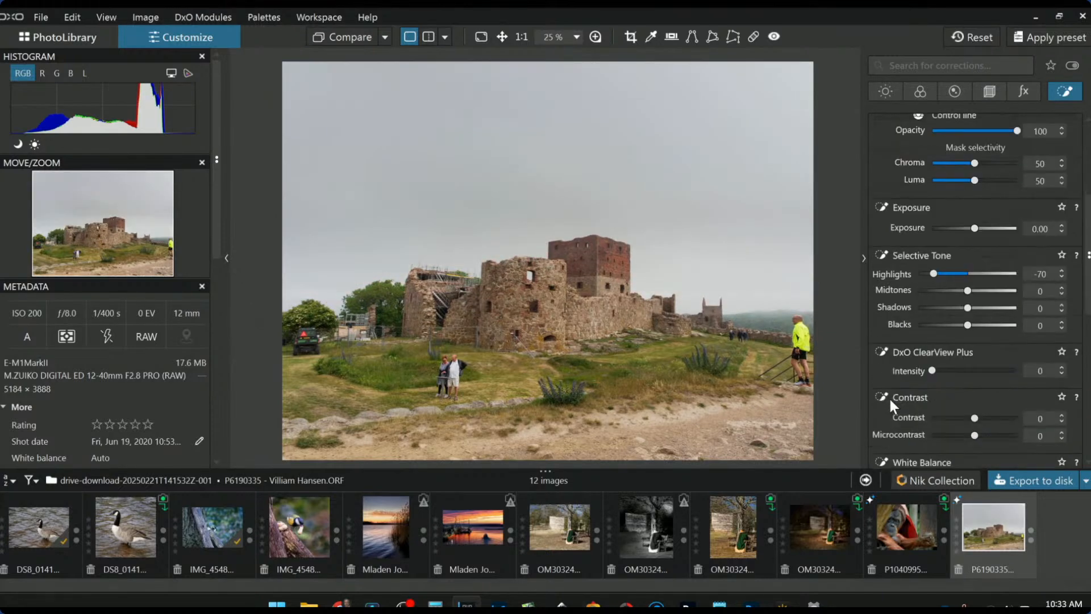
pyautogui.click(1004, 371)
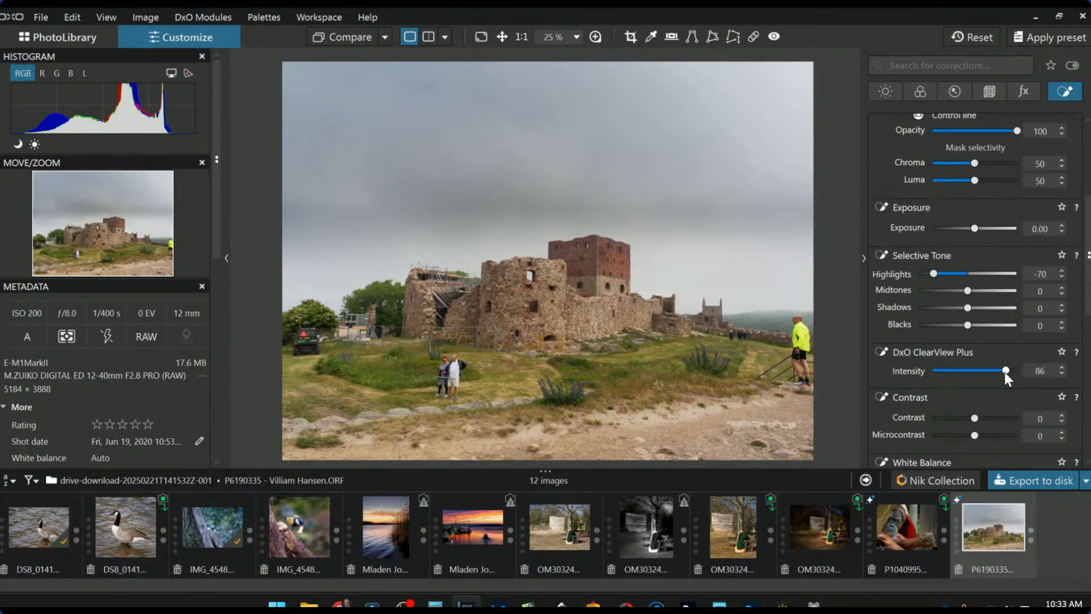
pyautogui.moveTo(634, 204)
pyautogui.mouseDown()
pyautogui.moveTo(687, 254)
pyautogui.moveTo(705, 293)
pyautogui.mouseUp()
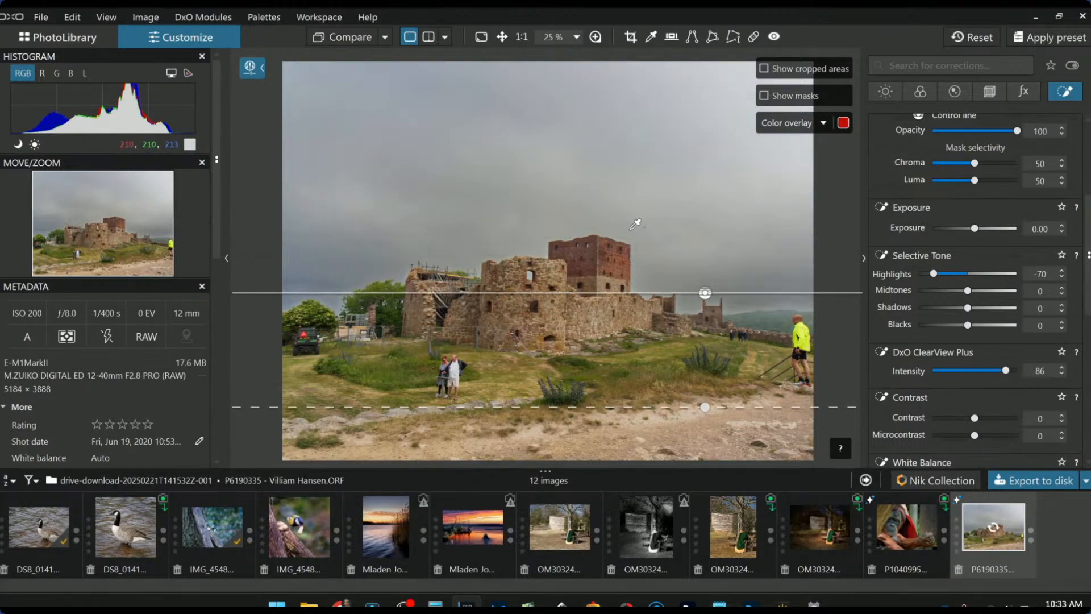
pyautogui.moveTo(969, 435); pyautogui.dragTo(1024, 425)
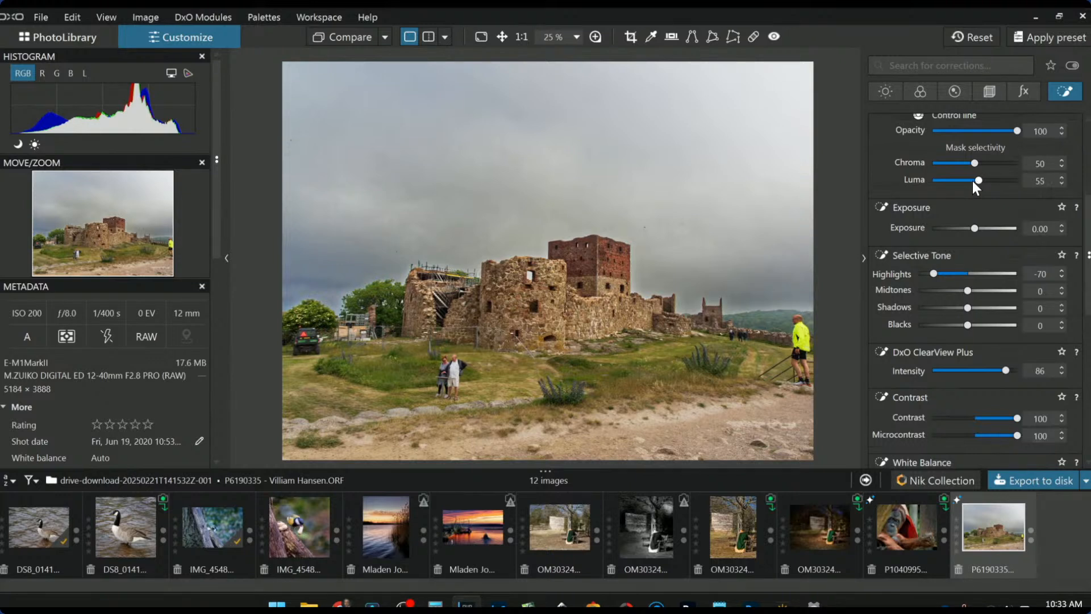
# - Set the control line's Midtones to 10, Shadows to -67 and Blacks to -31
pyautogui.scroll(1, 971, 182)
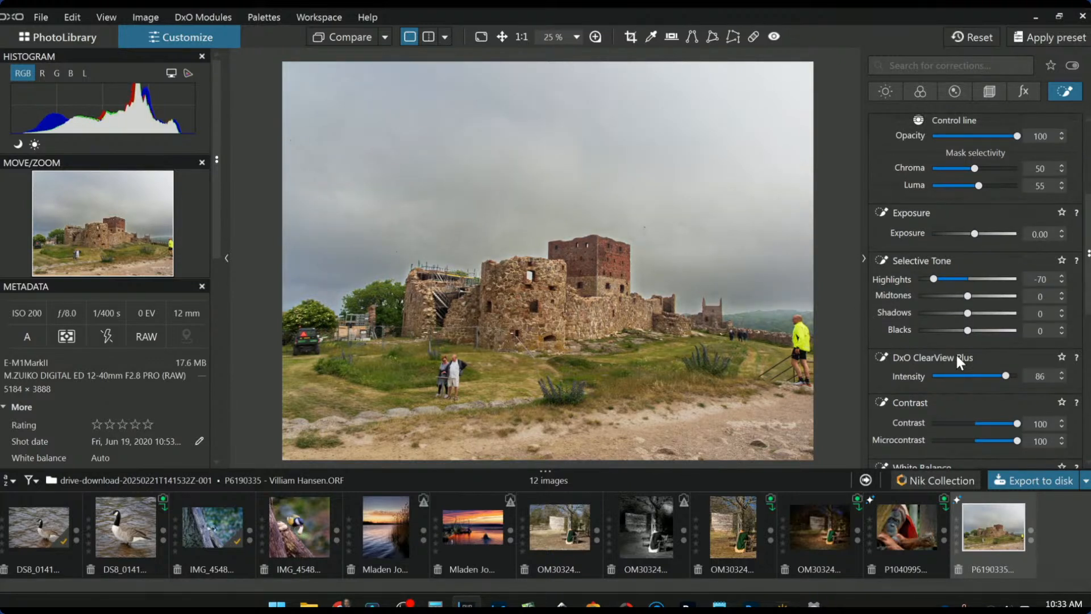
pyautogui.moveTo(941, 329); pyautogui.dragTo(975, 295)
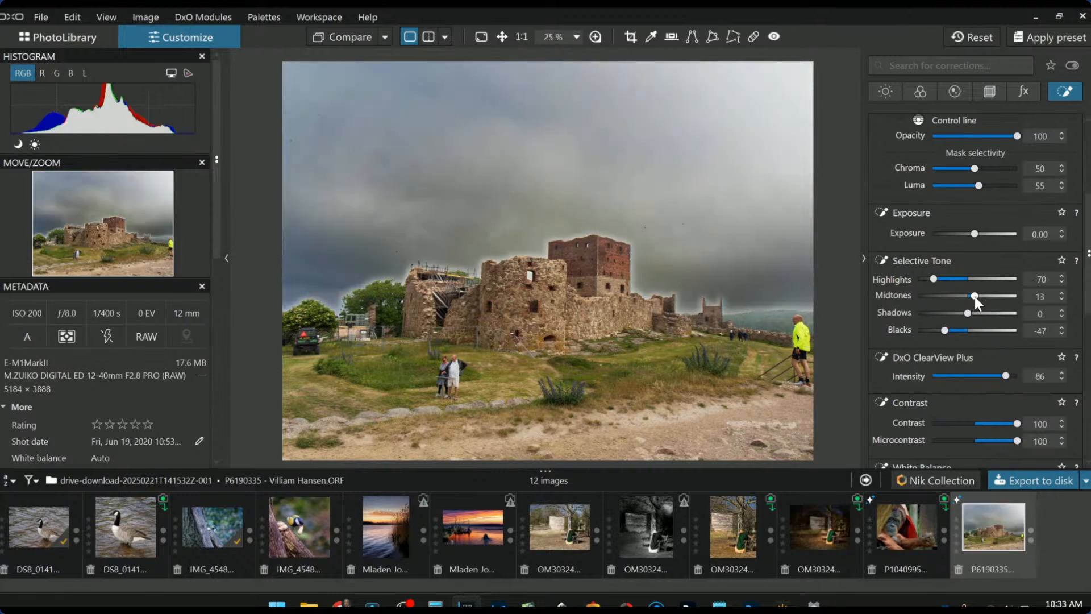
pyautogui.doubleClick(974, 295)
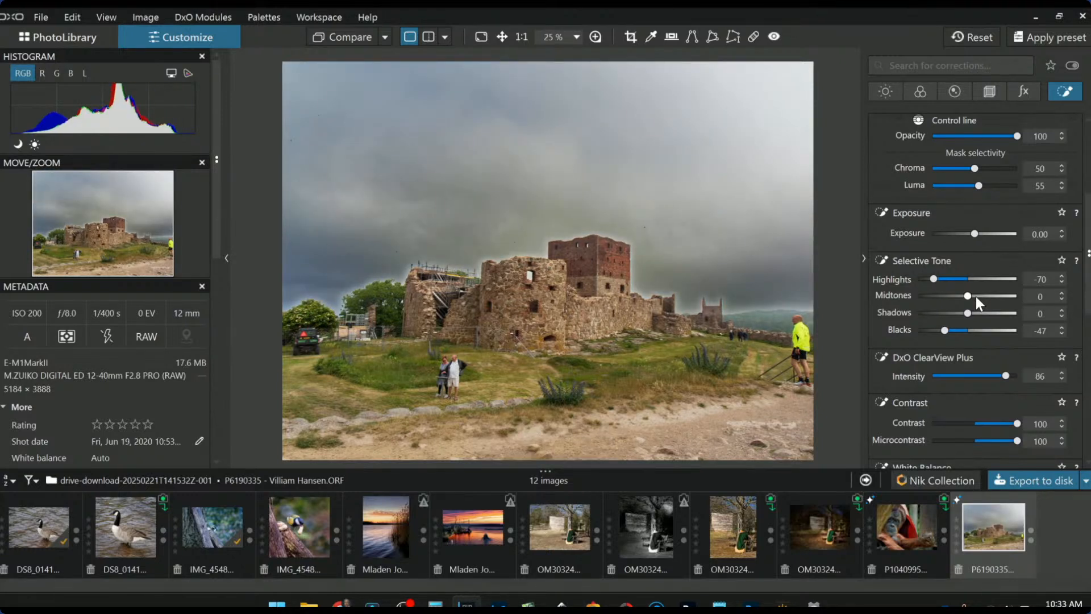
pyautogui.click(976, 296)
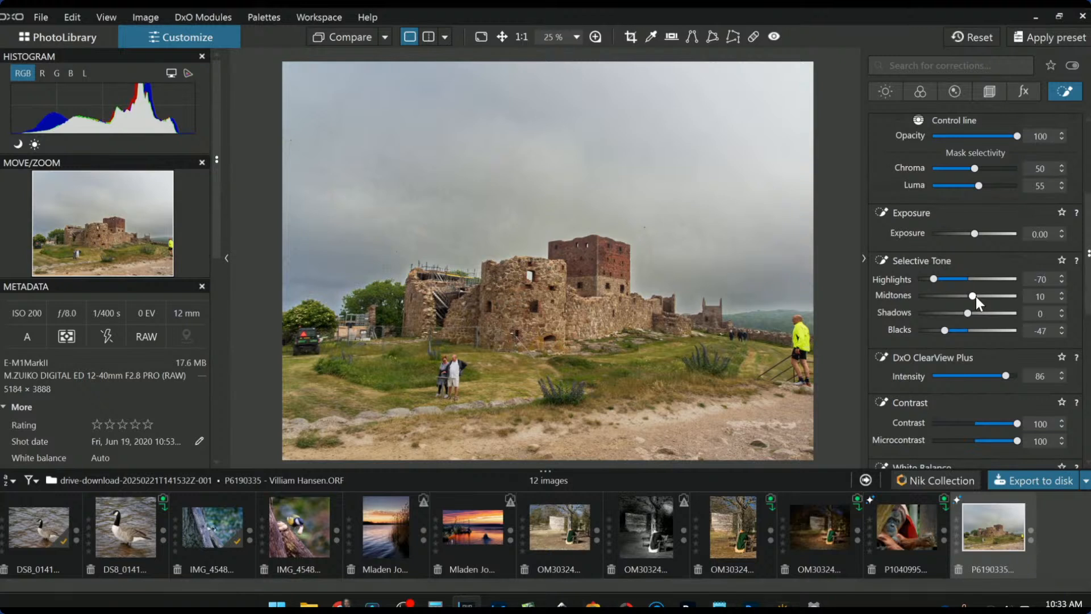
pyautogui.moveTo(970, 316); pyautogui.dragTo(934, 313)
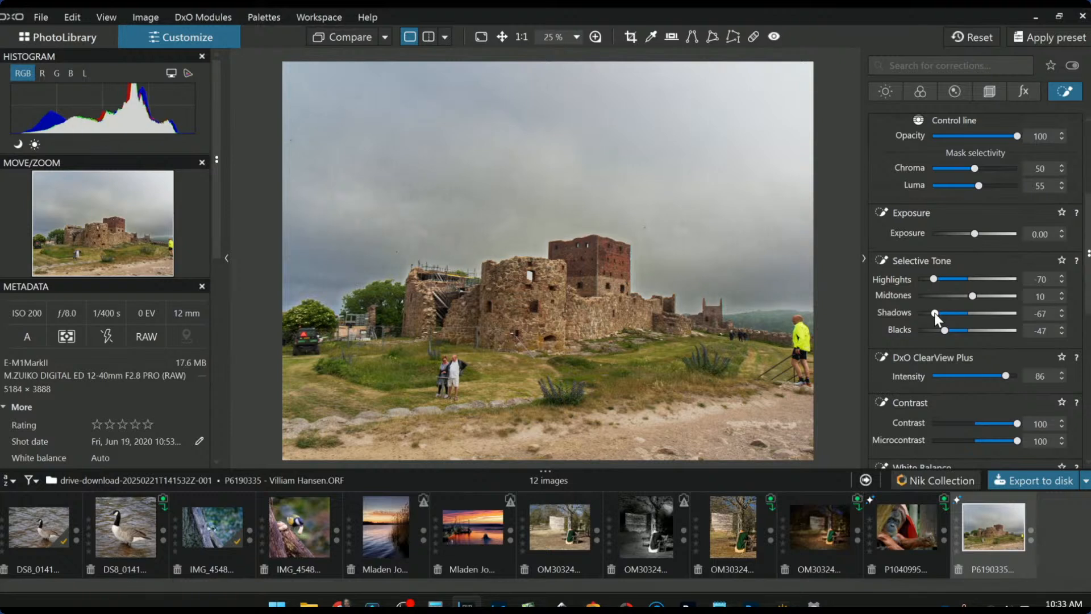
pyautogui.doubleClick(943, 331)
pyautogui.scroll(-6, 944, 332)
pyautogui.scroll(-1, 970, 400)
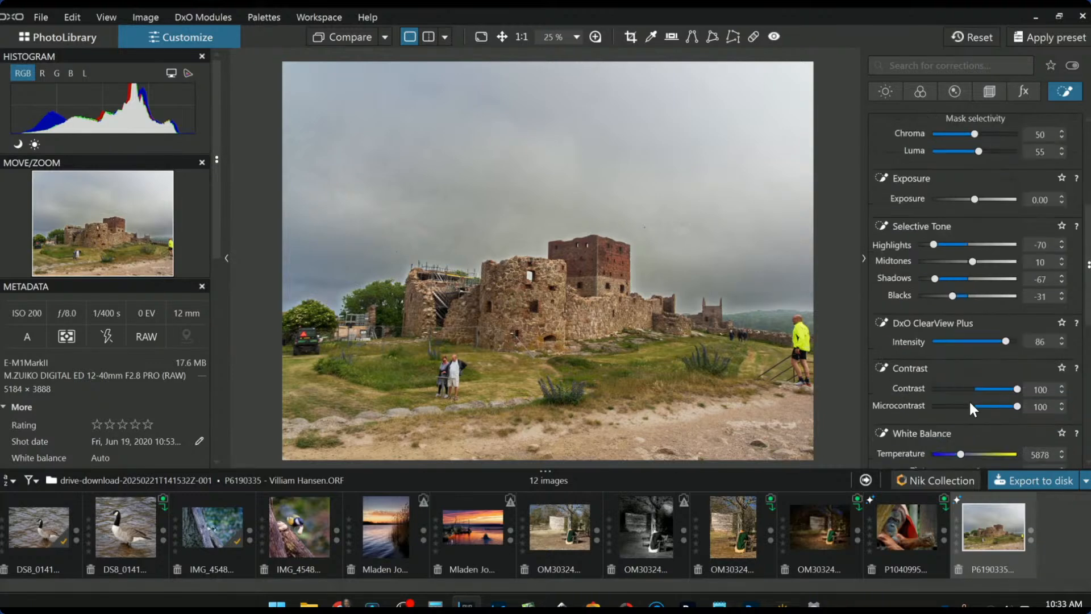
# - Duplicate the sky control line mask
pyautogui.scroll(6, 918, 164)
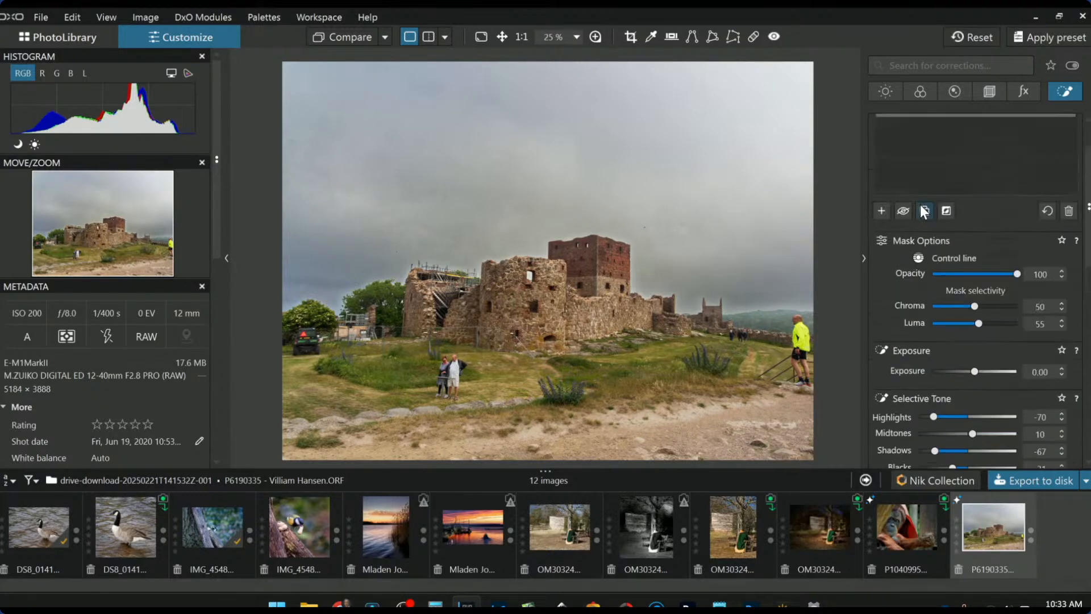
pyautogui.rightClick(925, 141)
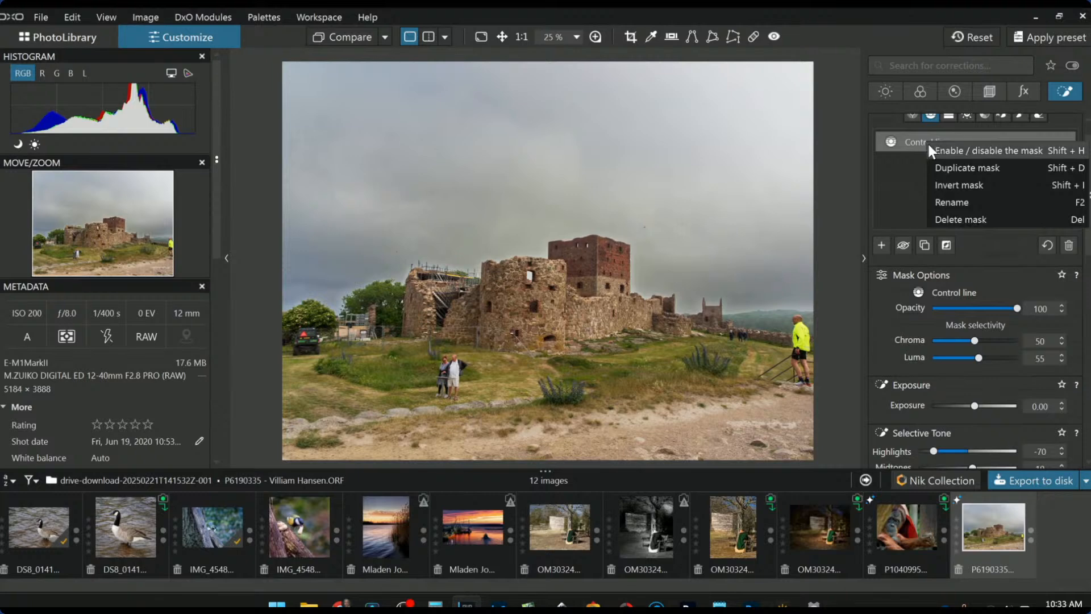
pyautogui.click(942, 167)
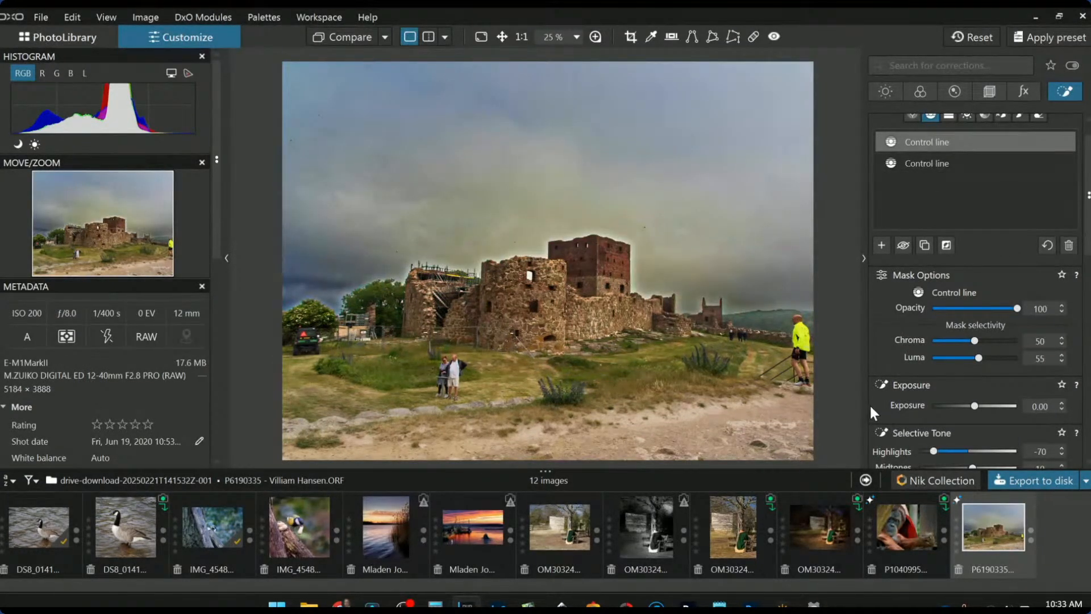
pyautogui.scroll(5, 660, 210)
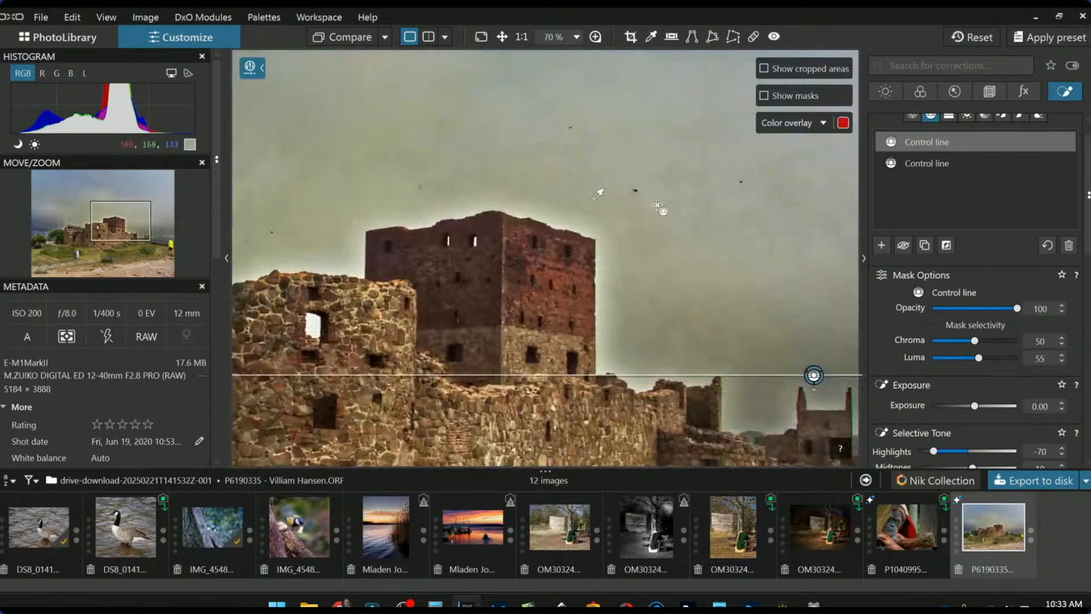
pyautogui.scroll(3, 661, 208)
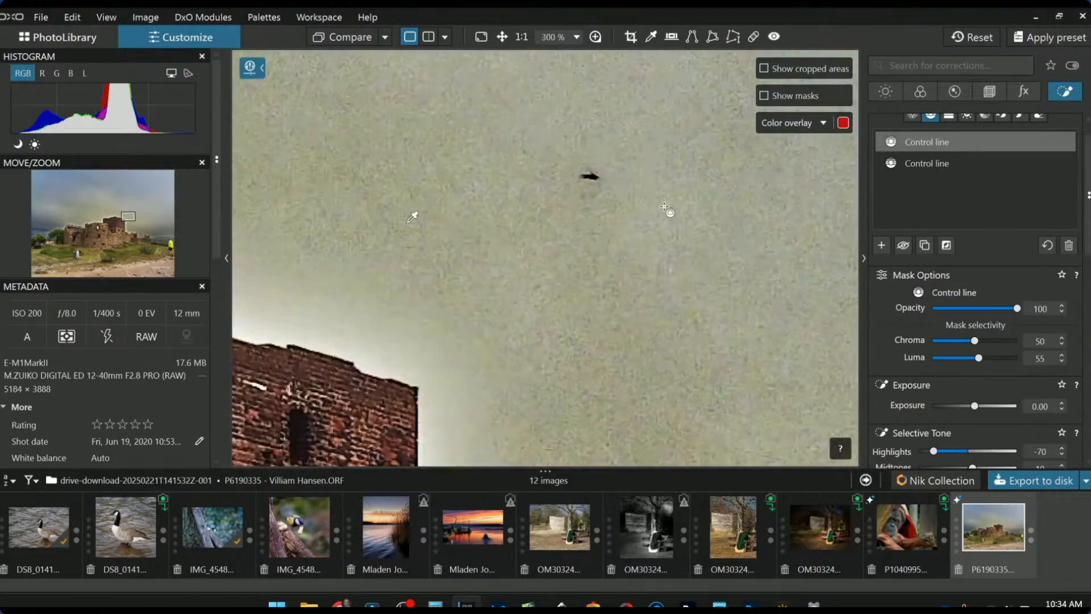
pyautogui.scroll(-5, 664, 208)
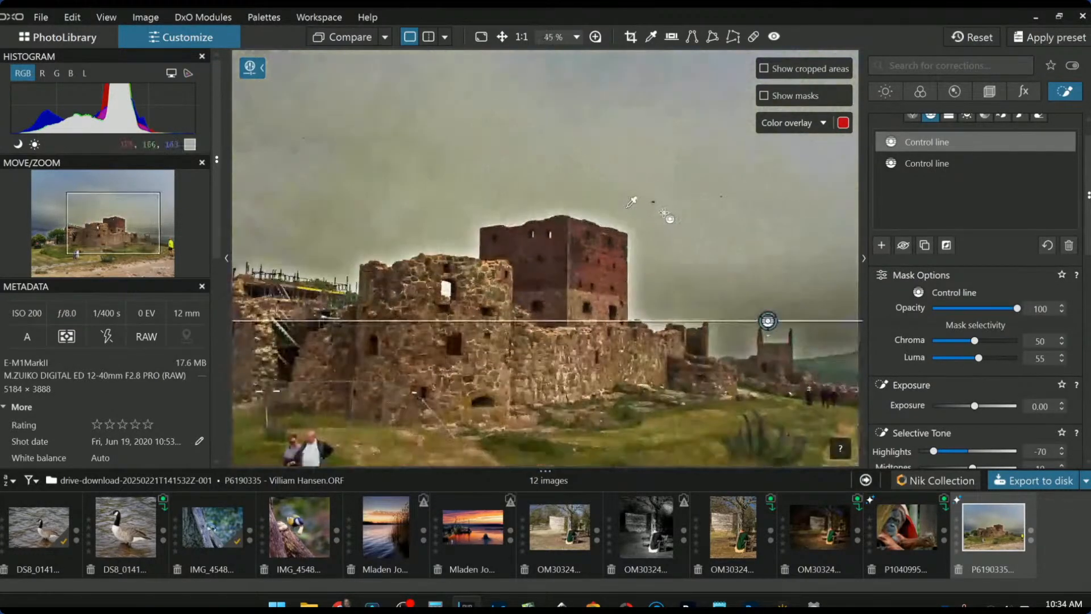
pyautogui.scroll(-3, 674, 243)
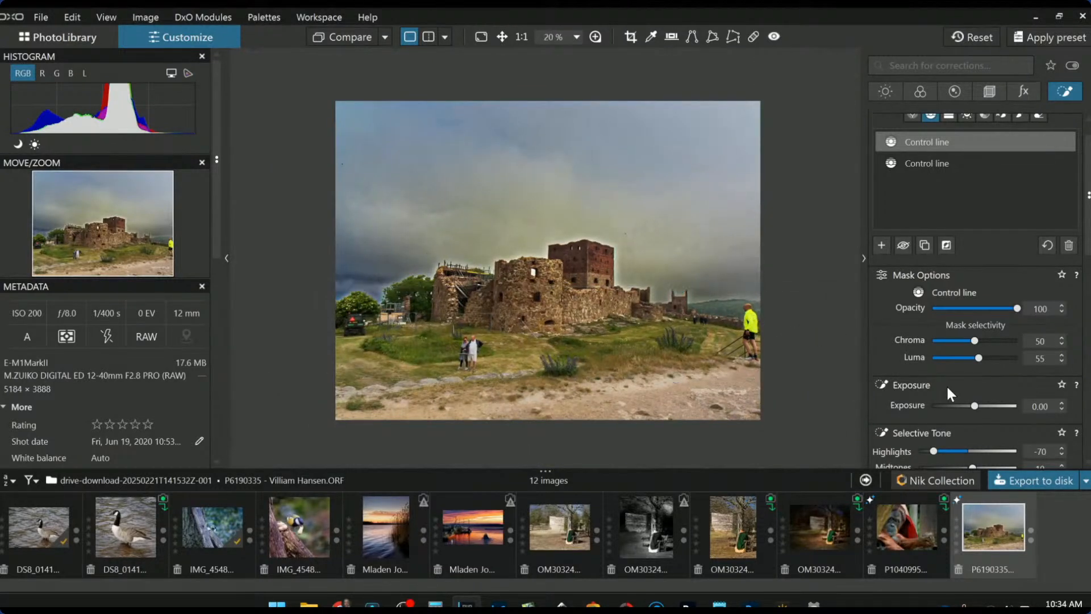
pyautogui.scroll(-2, 944, 396)
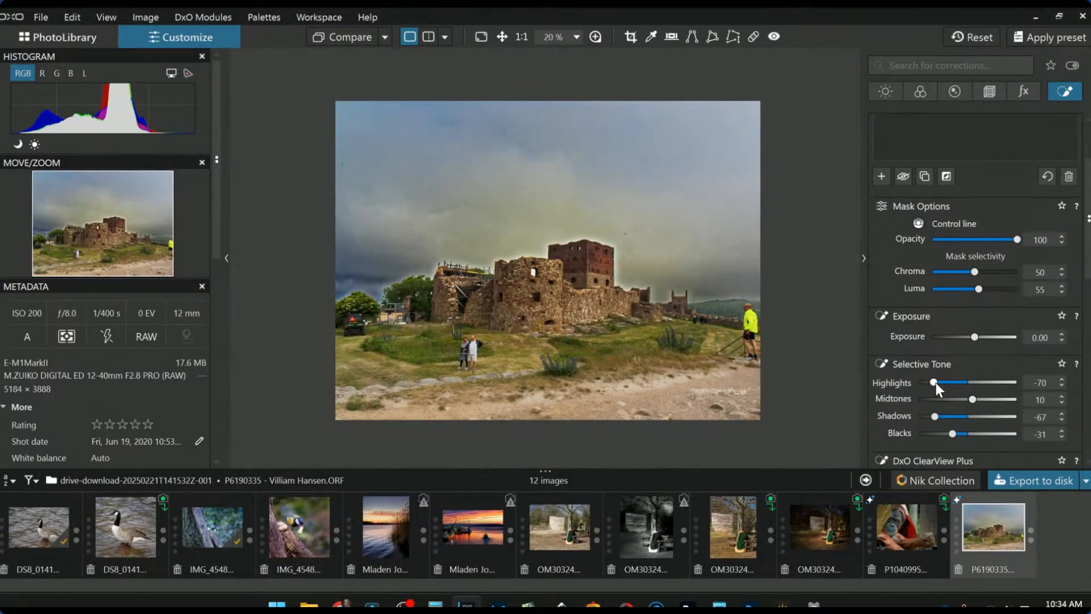
# - Reset the duplicate mask's Shadows and Highlights to 0
pyautogui.moveTo(935, 380); pyautogui.dragTo(953, 380)
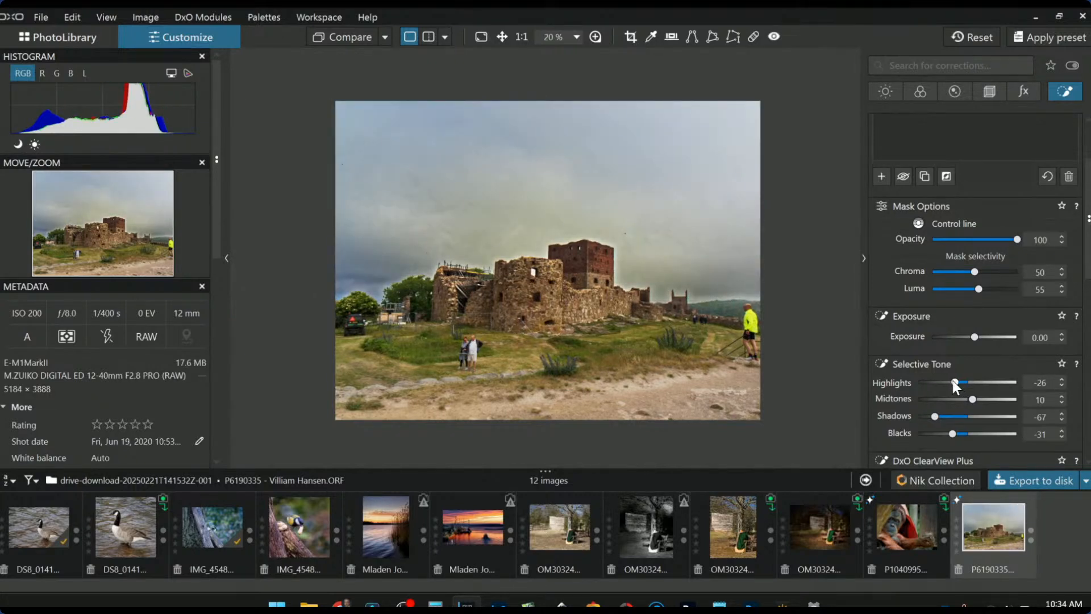
pyautogui.scroll(-2, 905, 387)
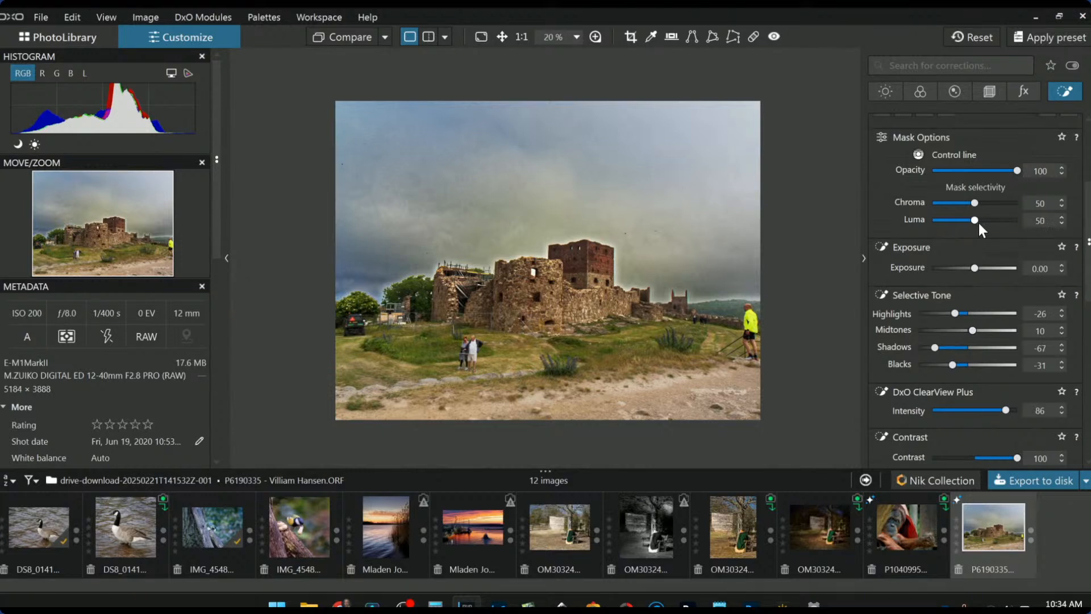
pyautogui.scroll(-1, 979, 223)
pyautogui.scroll(2, 978, 223)
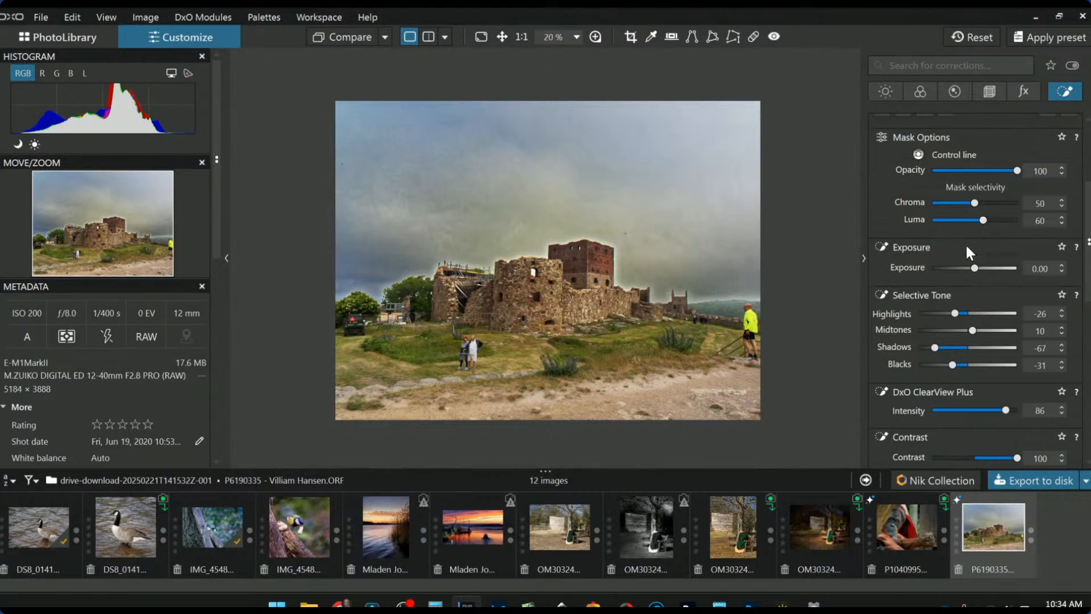
pyautogui.doubleClick(935, 347)
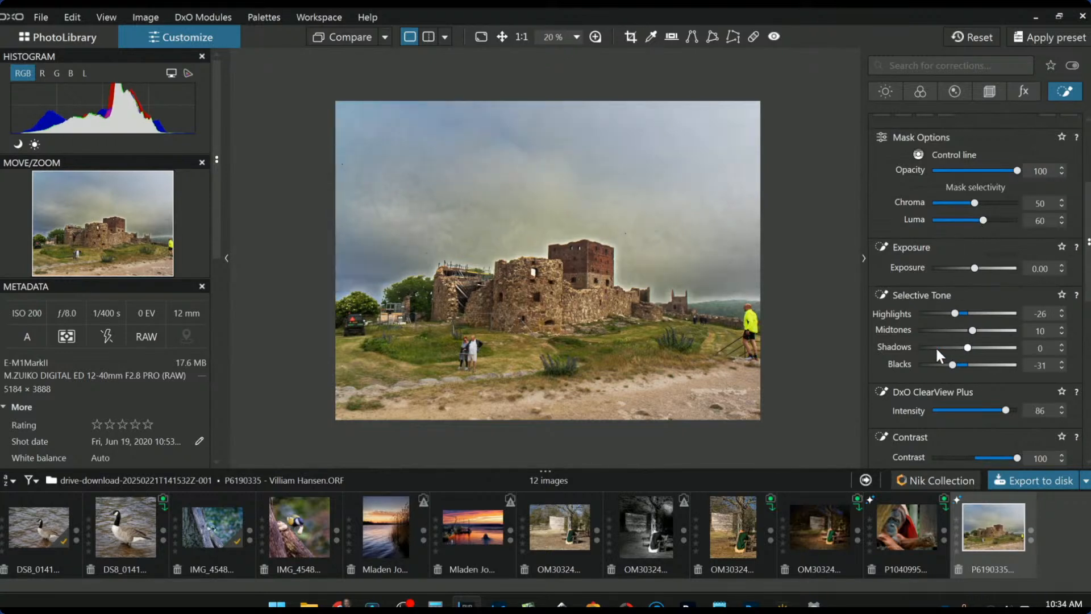
pyautogui.doubleClick(957, 315)
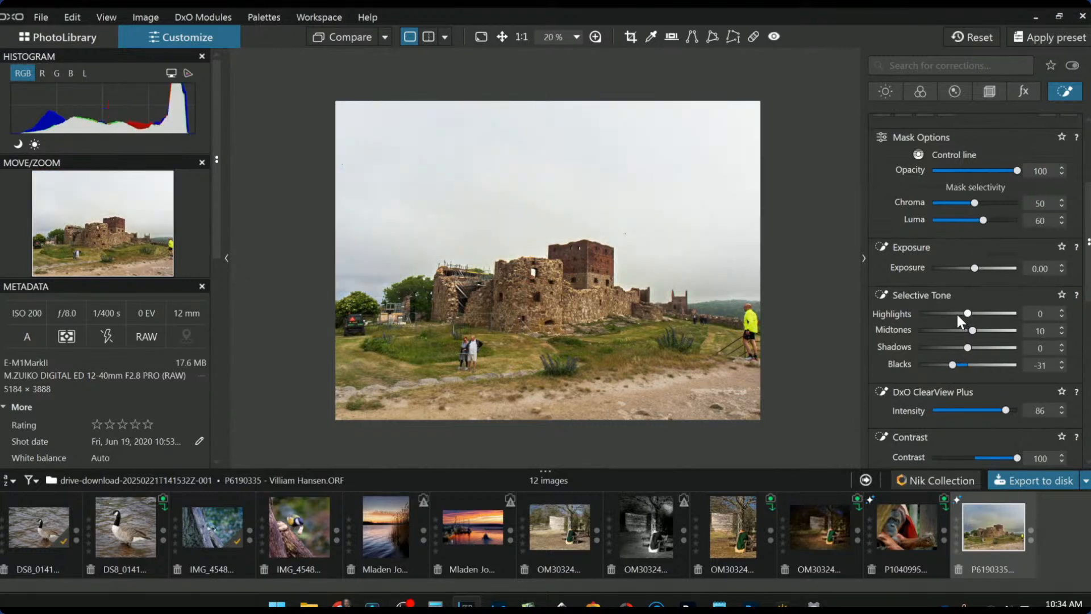
pyautogui.click(955, 313)
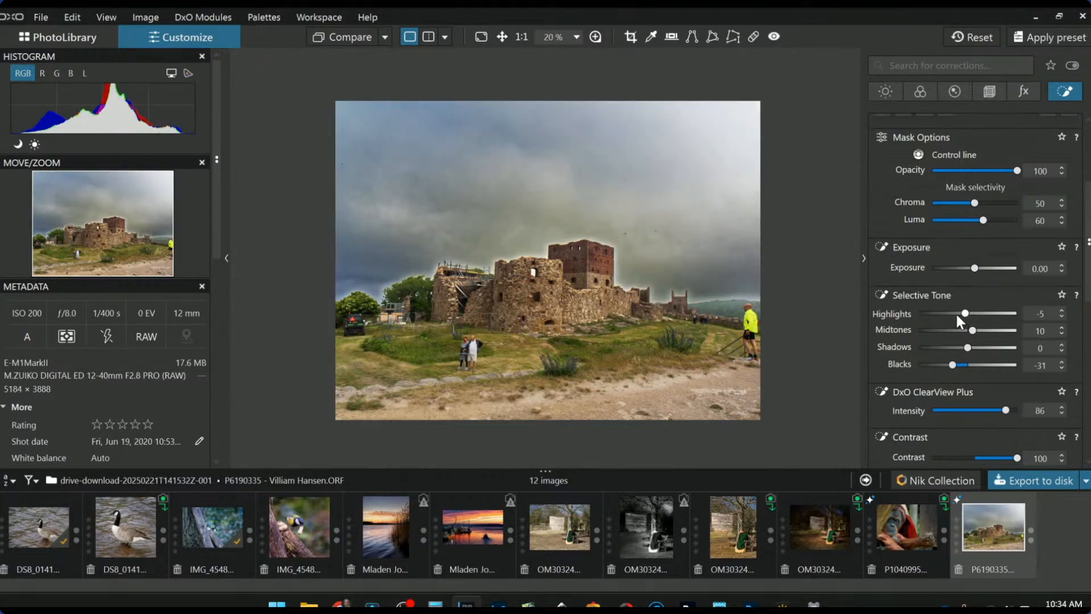
pyautogui.click(1061, 310)
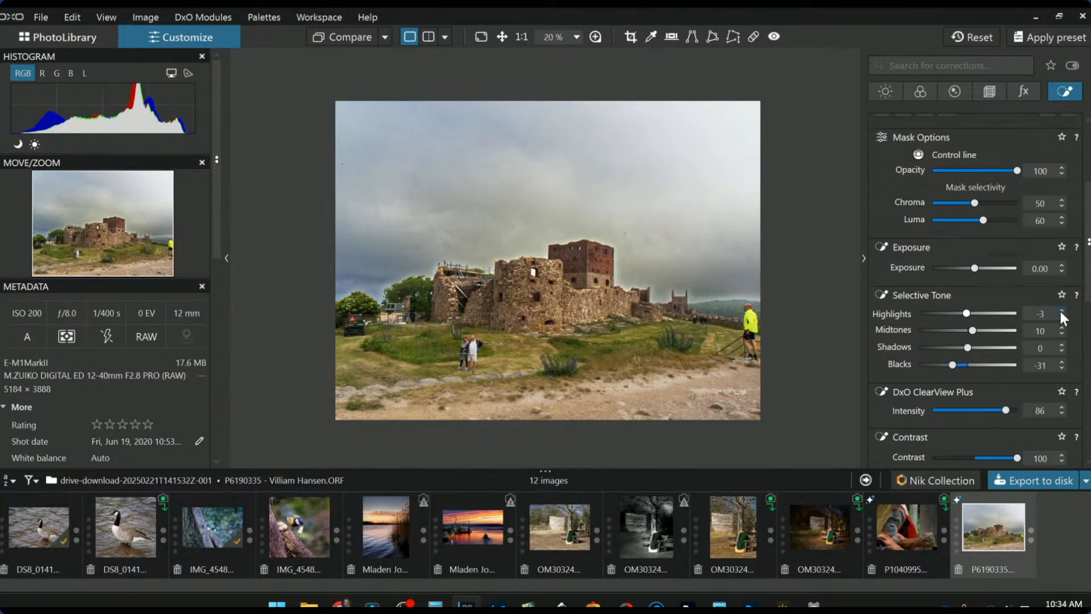
pyautogui.click(1060, 310)
pyautogui.click(1061, 311)
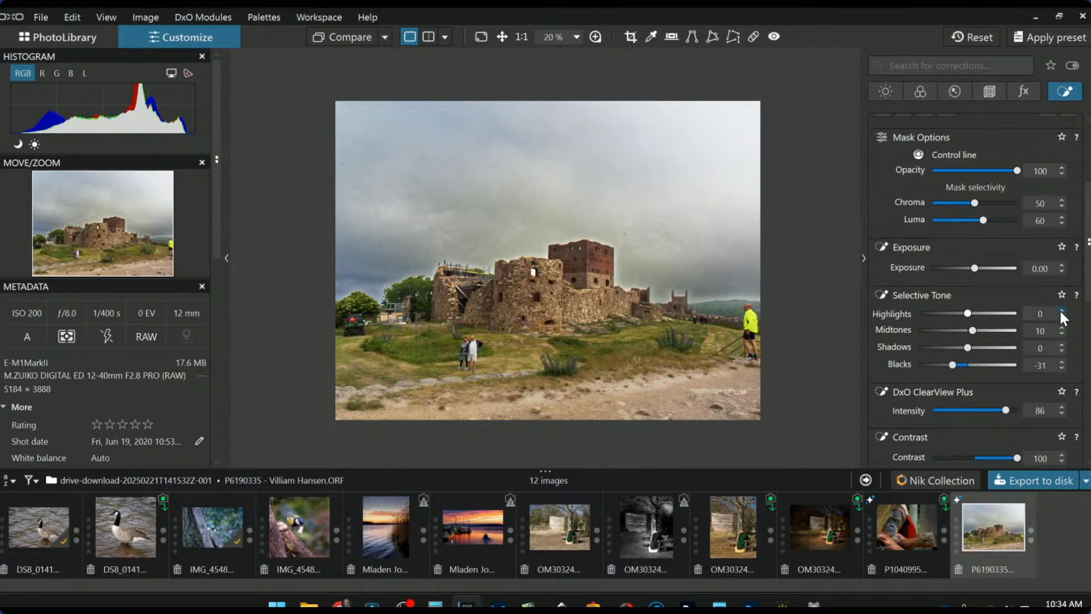
# - Set the first control line mask's Blacks to -5, then deselect it
pyautogui.scroll(2, 631, 256)
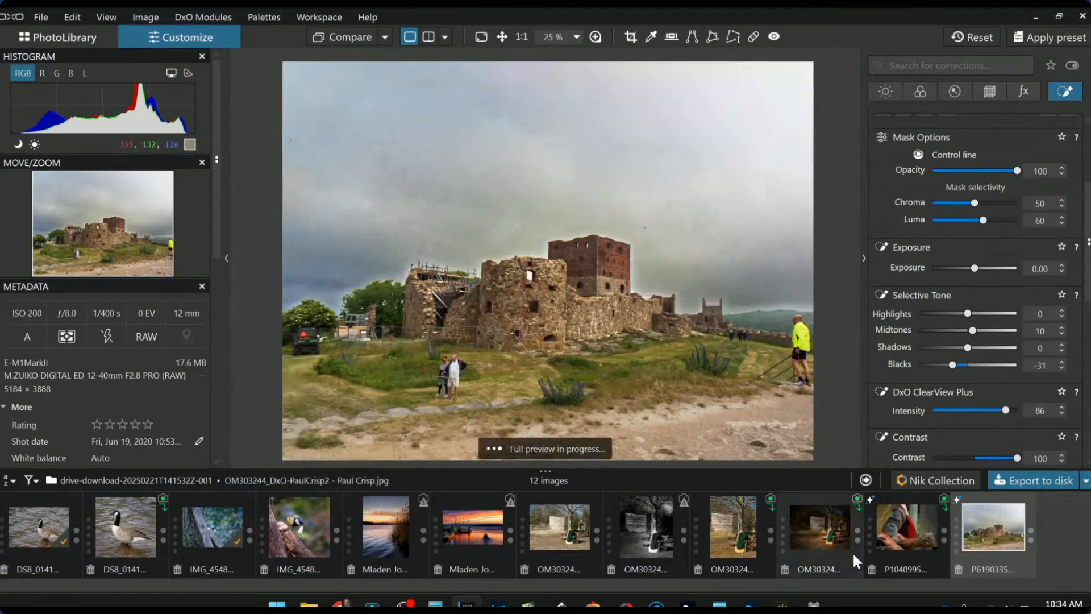
pyautogui.click(898, 536)
pyautogui.click(982, 533)
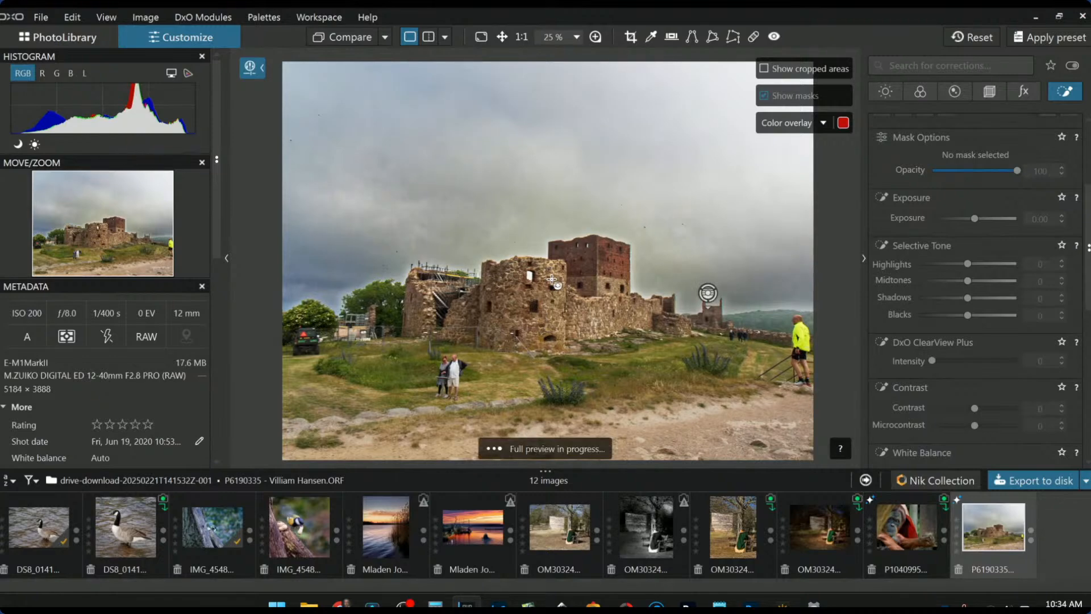
pyautogui.scroll(3, 938, 247)
pyautogui.scroll(2, 937, 238)
pyautogui.click(935, 179)
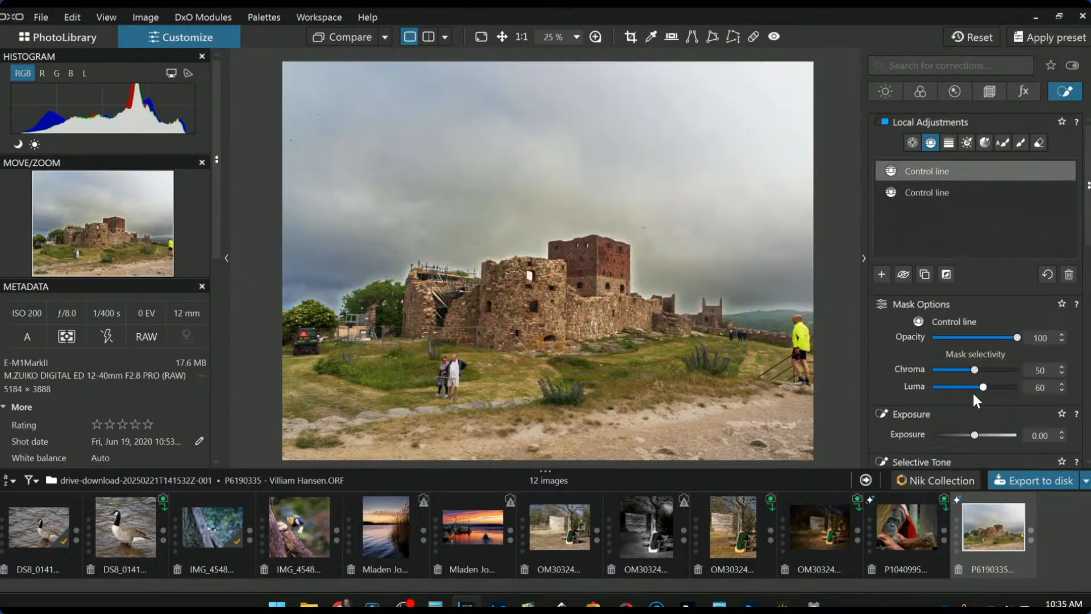
pyautogui.scroll(-4, 975, 396)
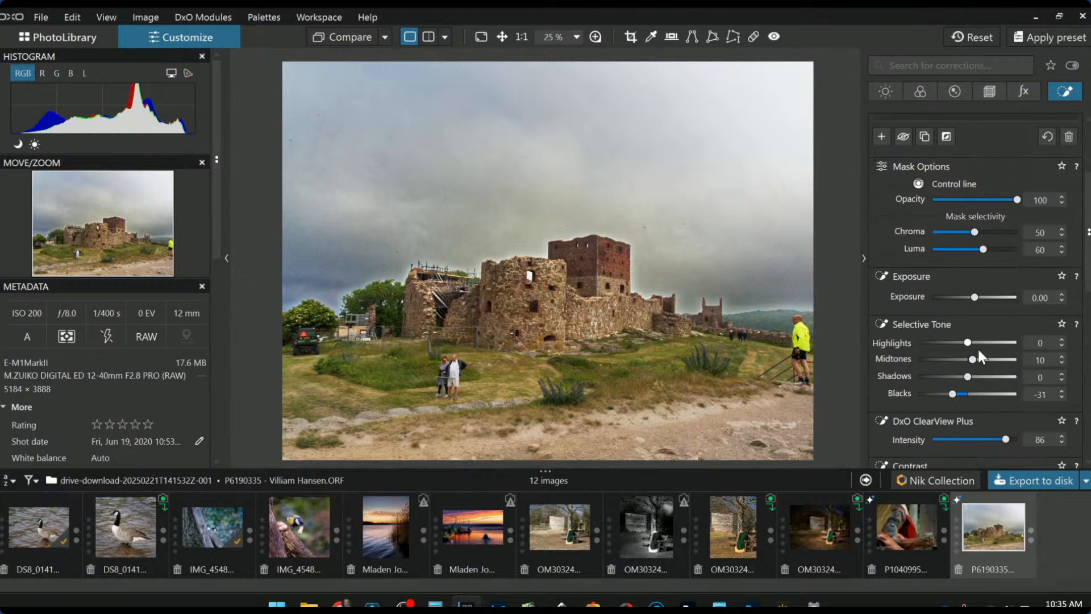
pyautogui.doubleClick(953, 393)
pyautogui.click(953, 393)
pyautogui.press('Escape')
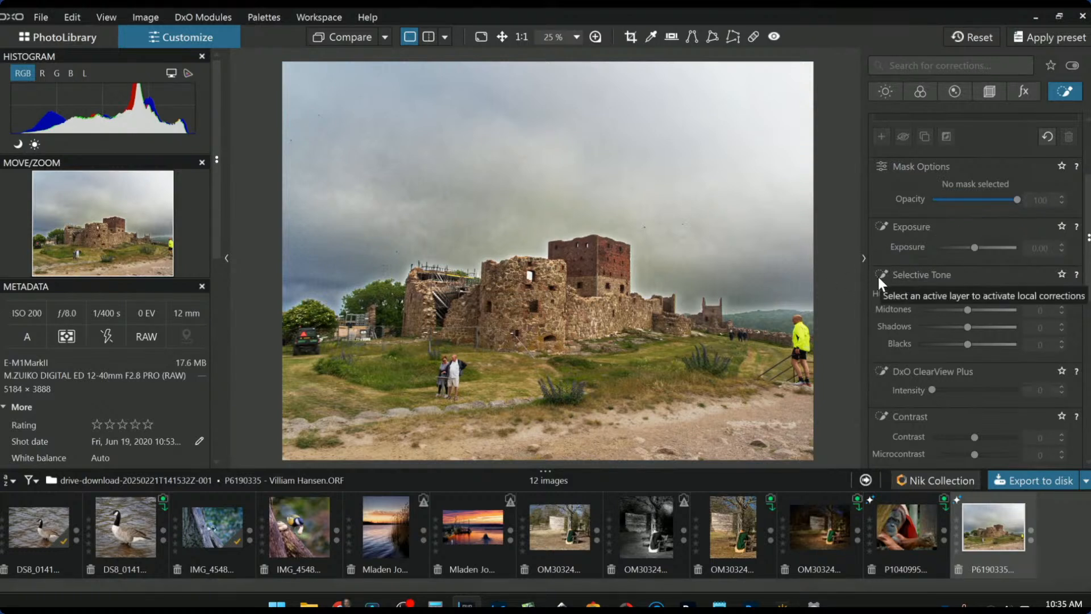
# - Remove the couple in the foreground with the Repair tool
pyautogui.click(753, 37)
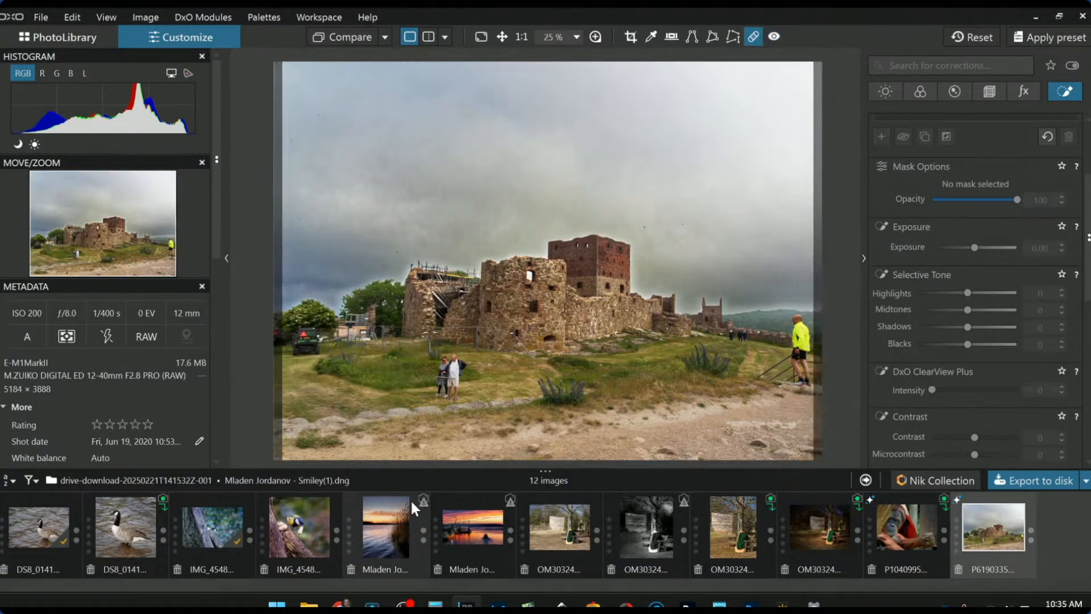
pyautogui.moveTo(446, 369)
pyautogui.mouseDown()
pyautogui.moveTo(458, 362)
pyautogui.moveTo(453, 405)
pyautogui.moveTo(438, 393)
pyautogui.moveTo(441, 364)
pyautogui.mouseUp()
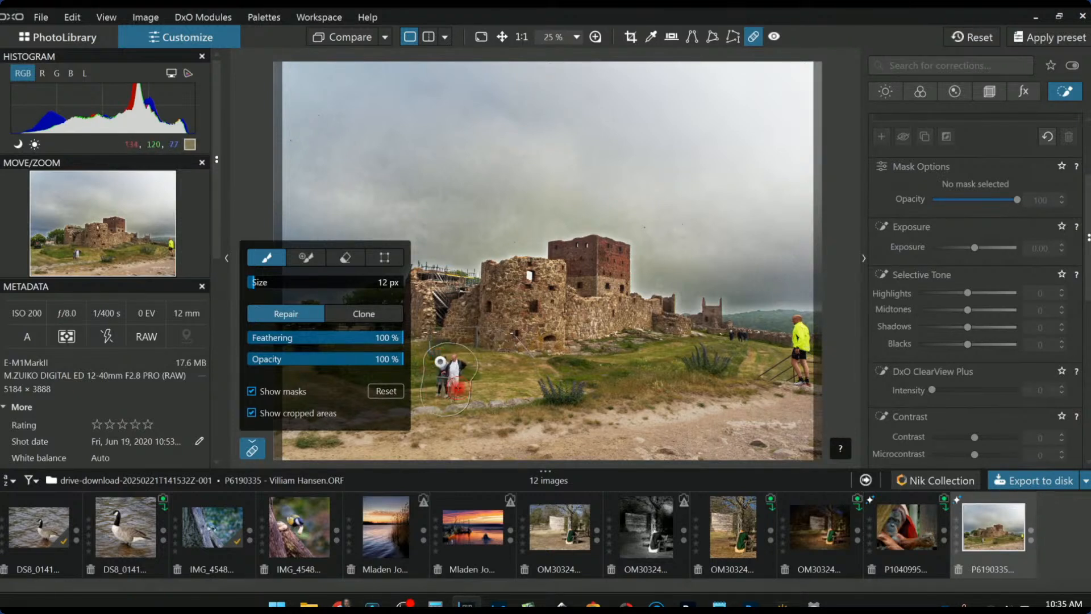
pyautogui.click(992, 447)
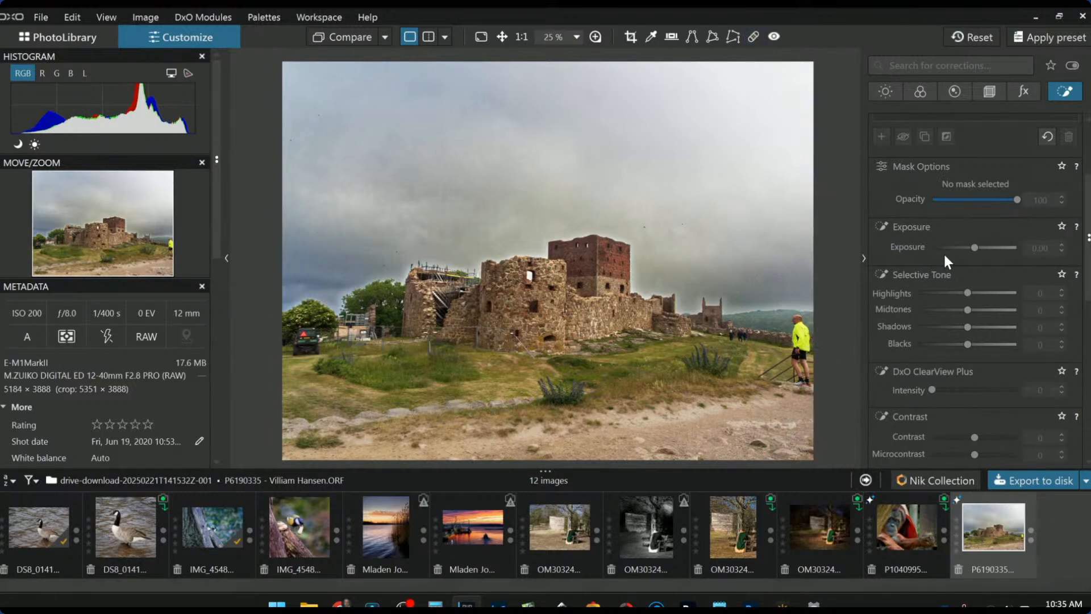
# - Crop the photo to a 16 × 9 frame around the castle (3638 × 2046 px)
pyautogui.scroll(3, 947, 244)
pyautogui.click(993, 92)
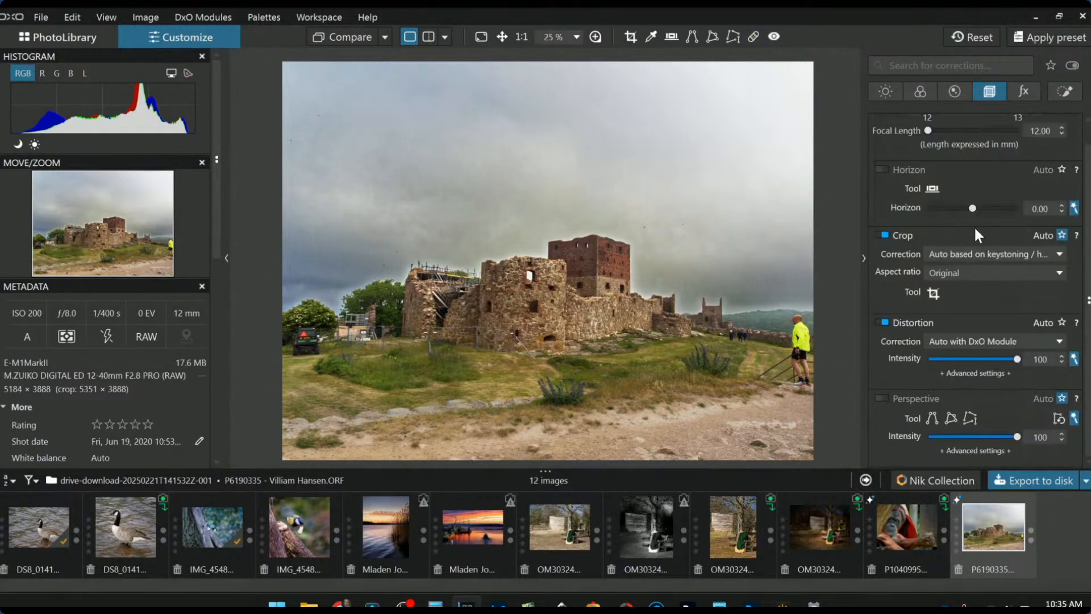
pyautogui.click(959, 272)
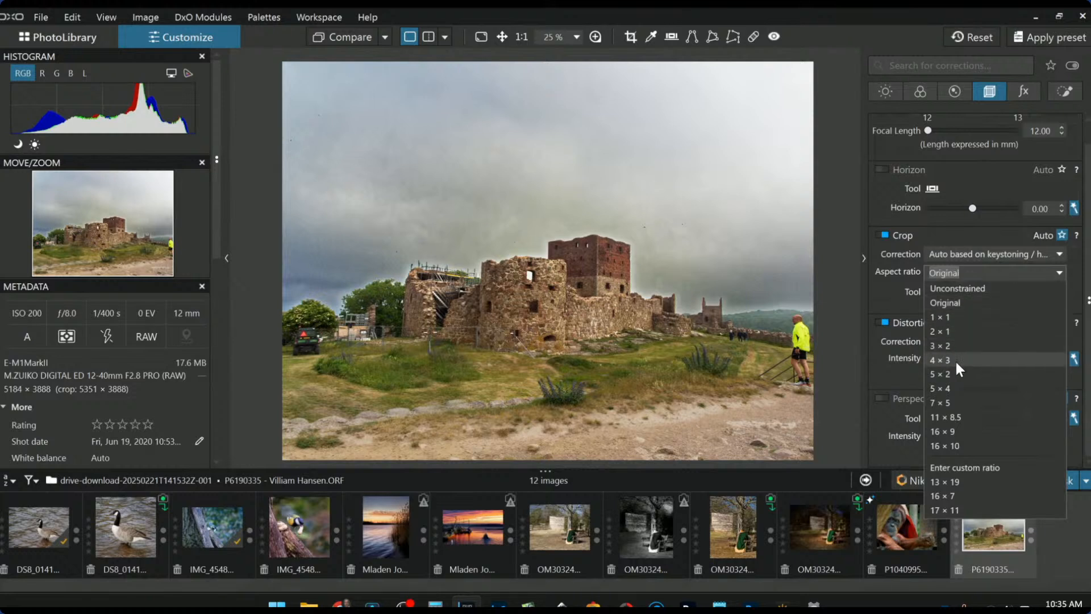
pyautogui.click(963, 432)
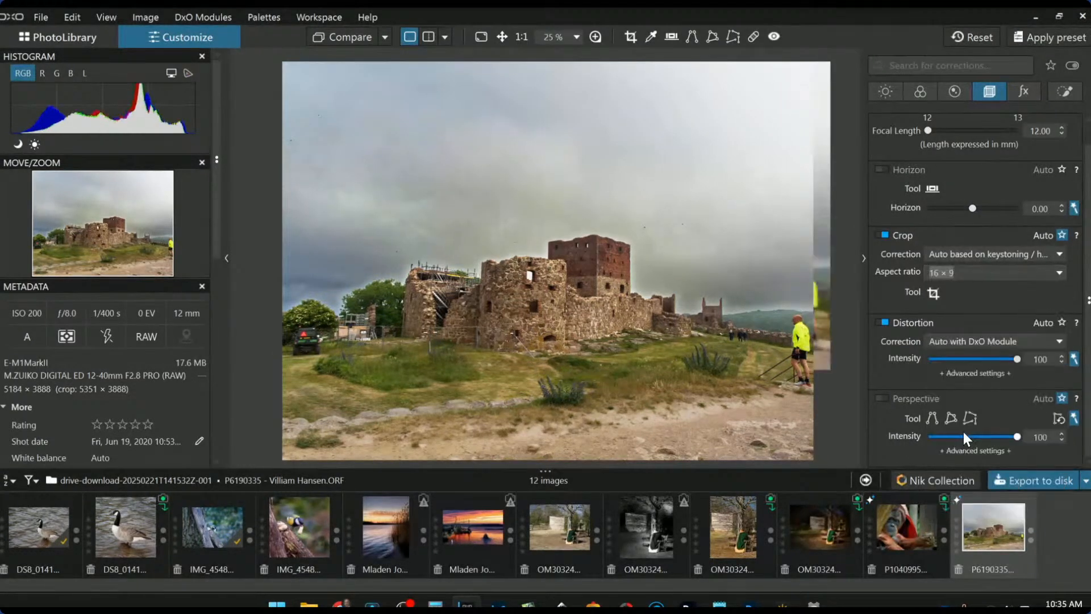
pyautogui.click(932, 292)
pyautogui.moveTo(818, 246); pyautogui.dragTo(754, 245)
pyautogui.moveTo(275, 247); pyautogui.dragTo(384, 248)
pyautogui.moveTo(441, 280); pyautogui.dragTo(444, 288)
pyautogui.moveTo(444, 298); pyautogui.dragTo(442, 302)
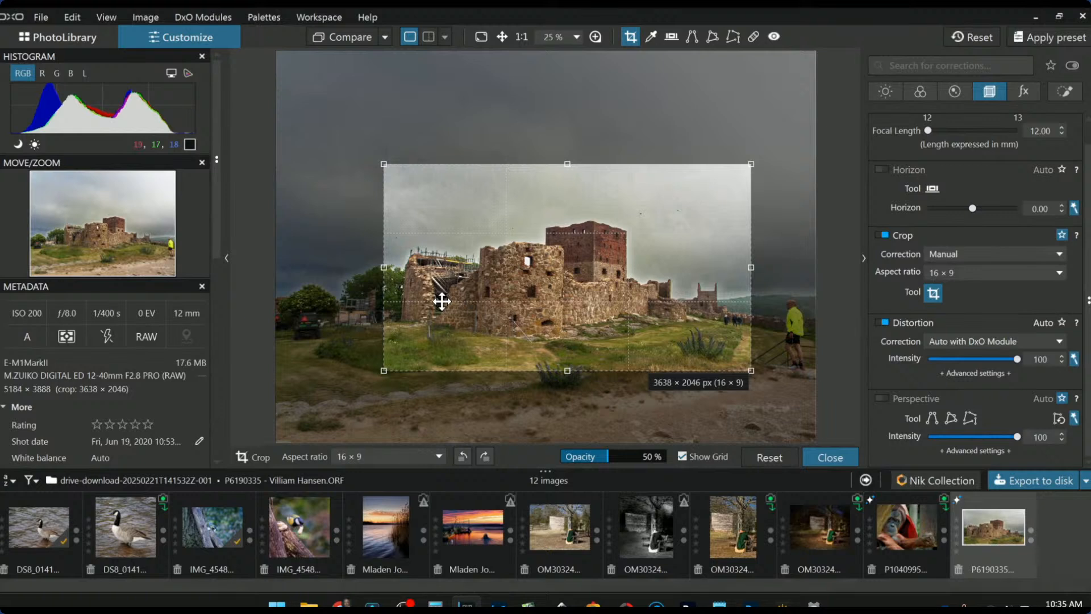
pyautogui.press('Return')
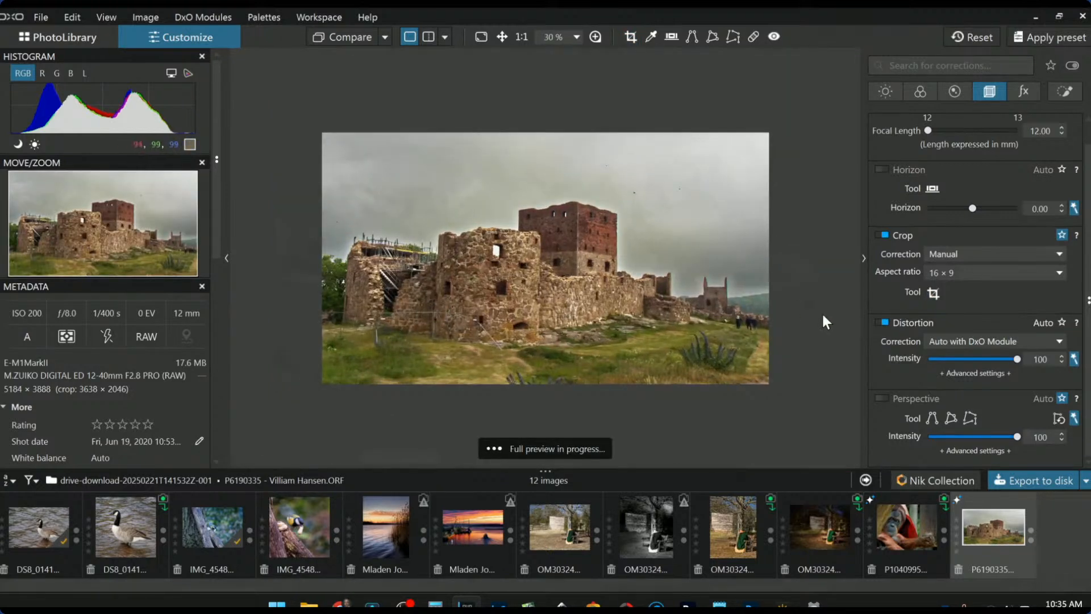
# - Enable Perspective correction and retouch out the small figures right of the castle
pyautogui.click(885, 398)
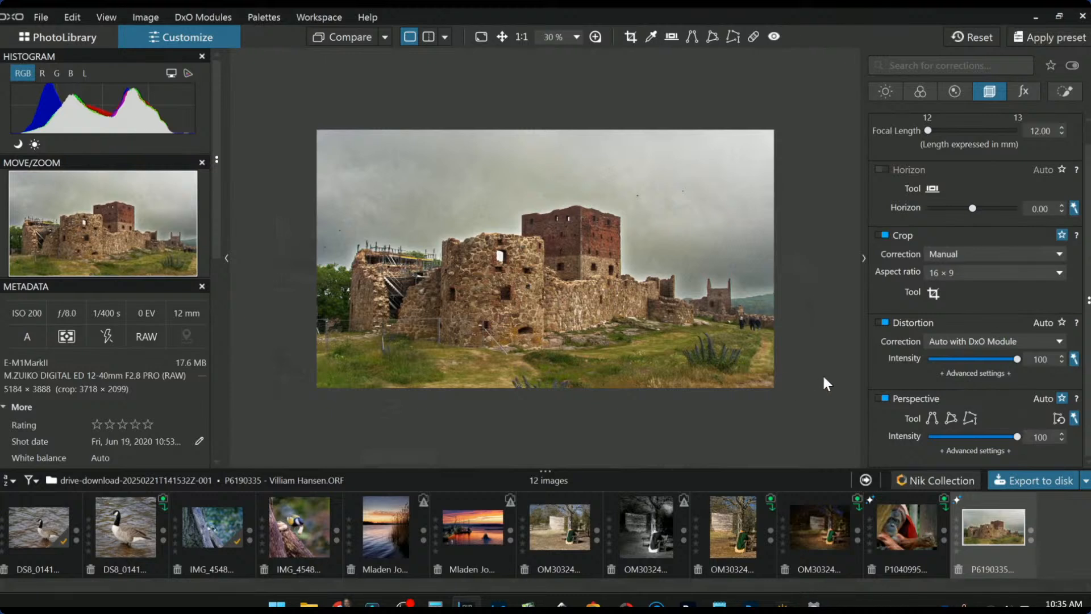
pyautogui.click(754, 38)
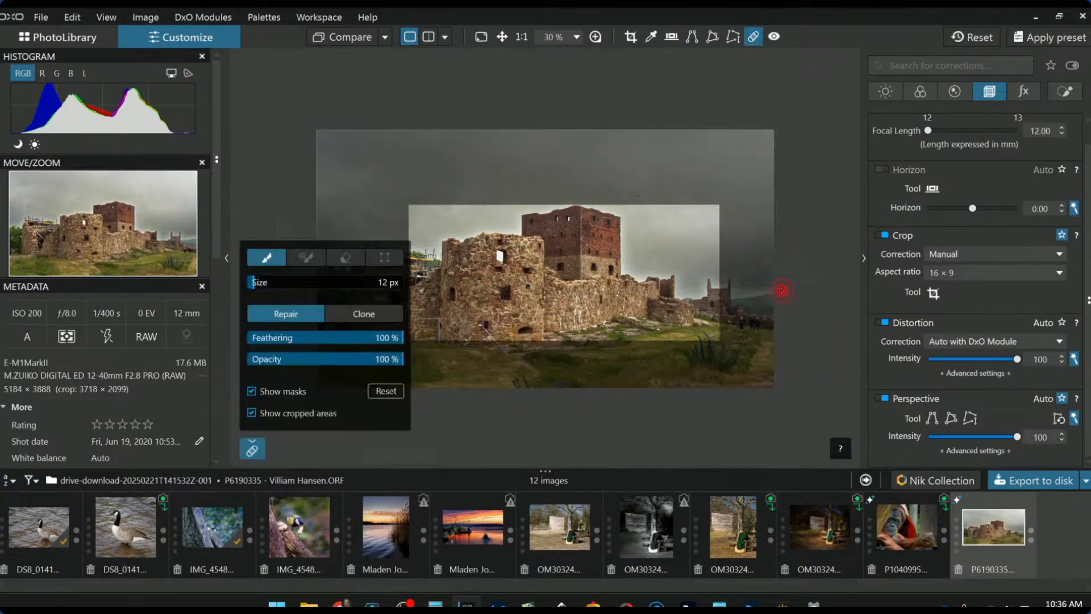
pyautogui.moveTo(741, 320); pyautogui.dragTo(749, 323)
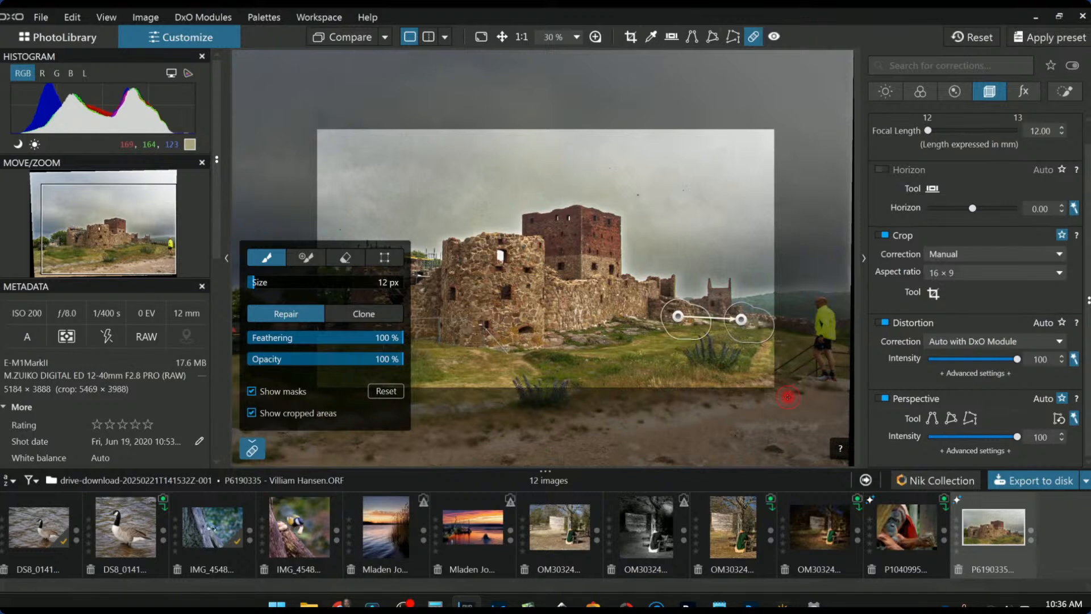
pyautogui.moveTo(681, 316); pyautogui.dragTo(777, 336)
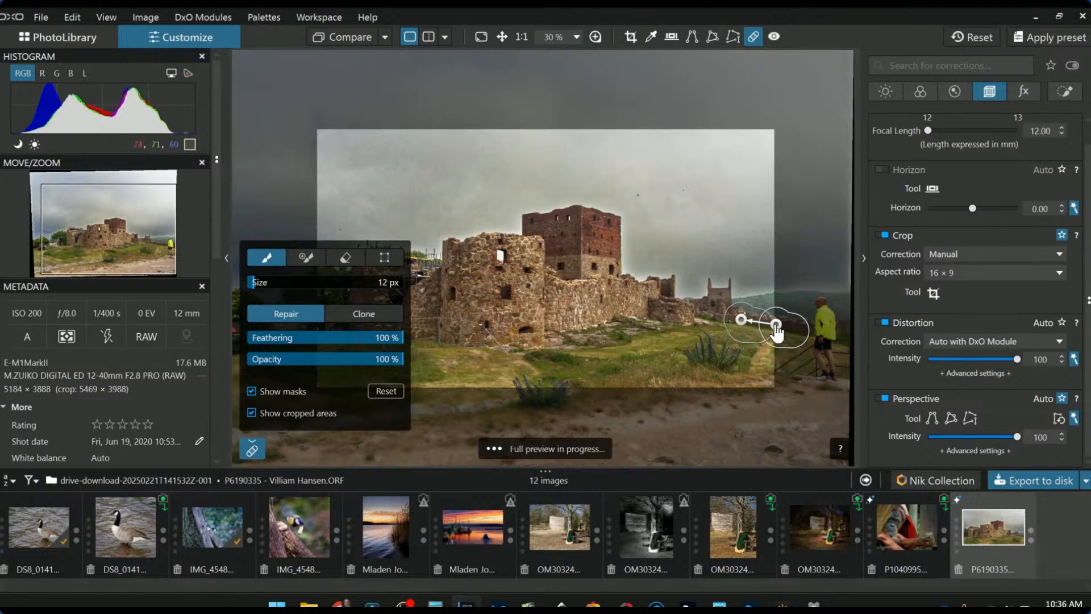
pyautogui.click(976, 385)
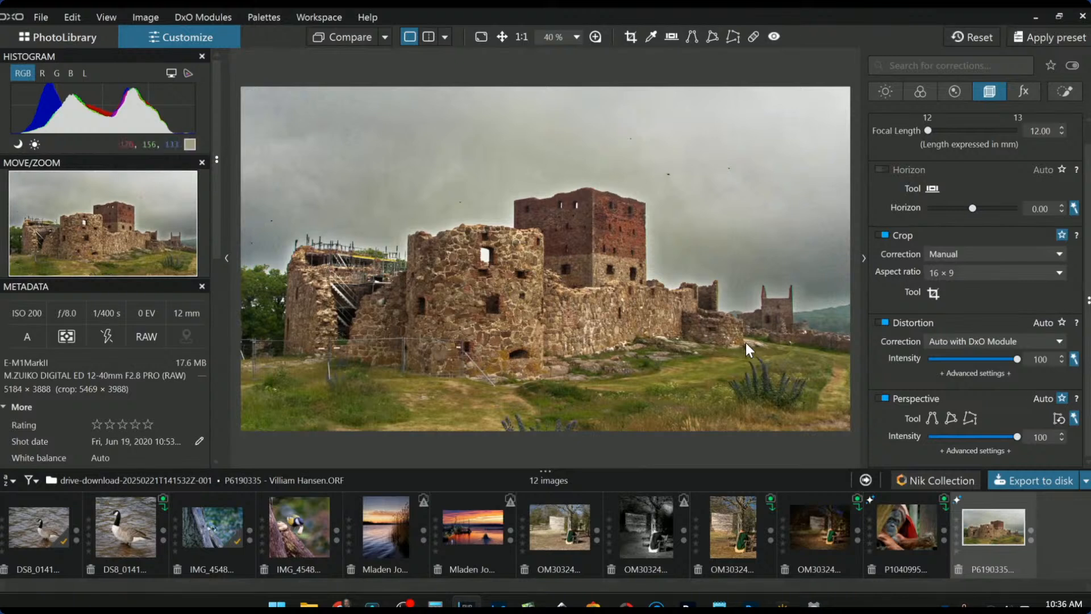
# - Keep global exposure at 0.00 and place a first control point sized to the castle wall
pyautogui.click(891, 88)
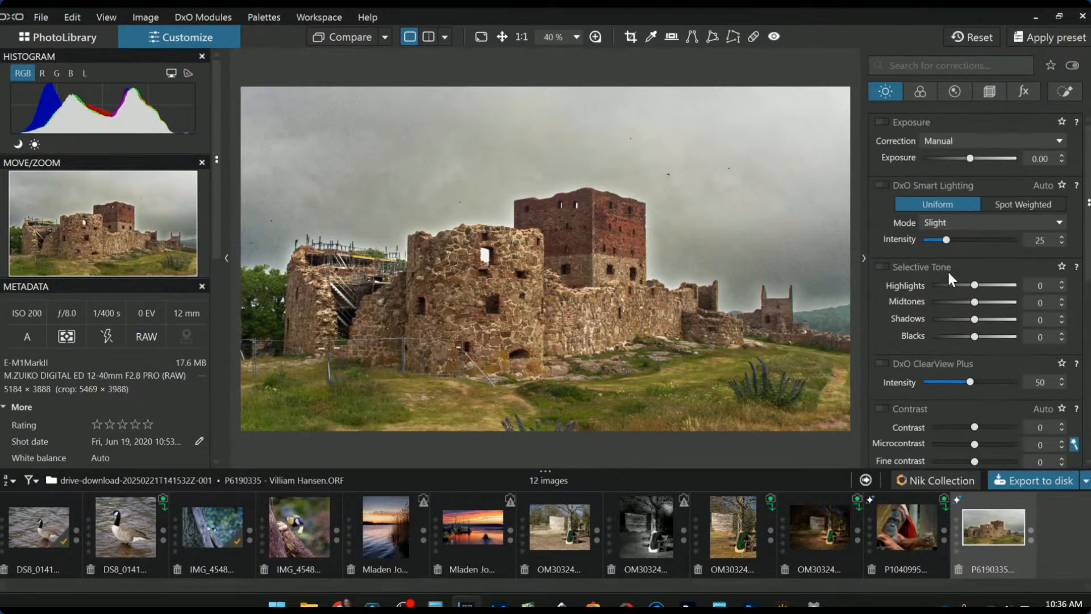
pyautogui.click(971, 159)
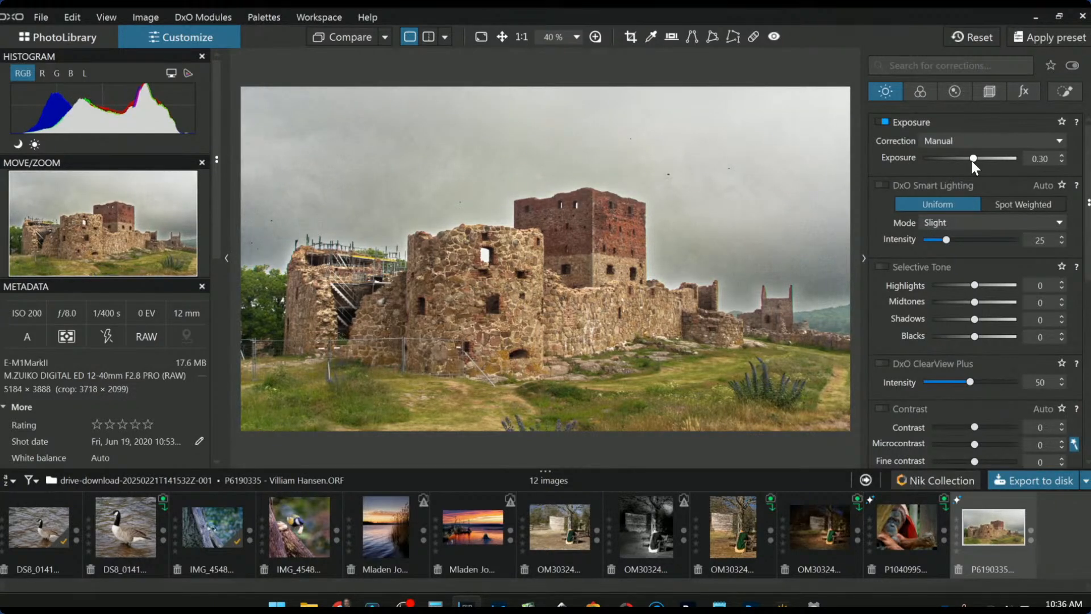
pyautogui.doubleClick(971, 161)
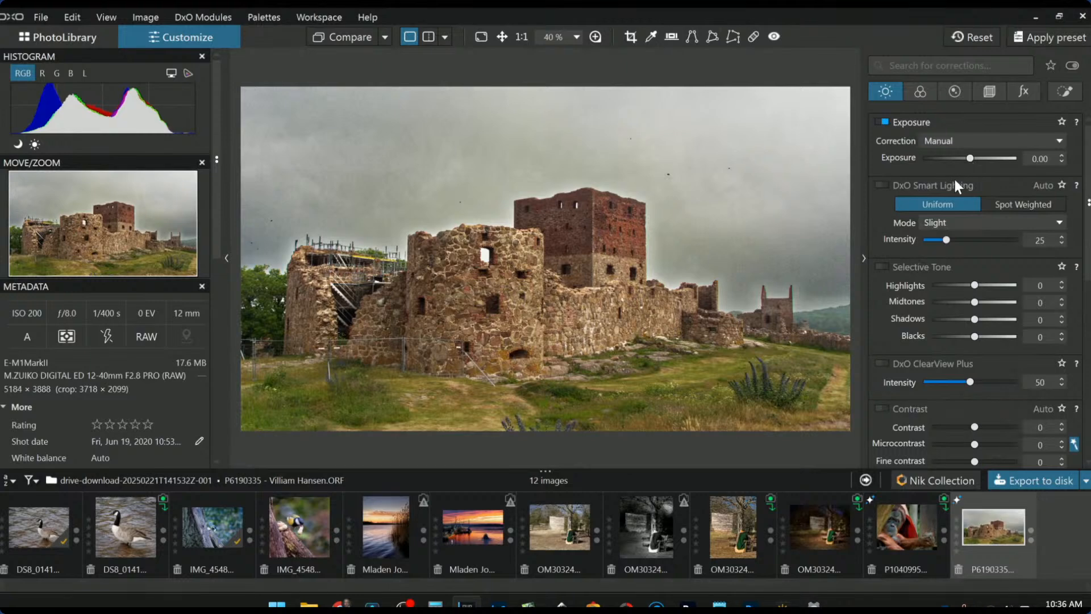
pyautogui.click(1052, 99)
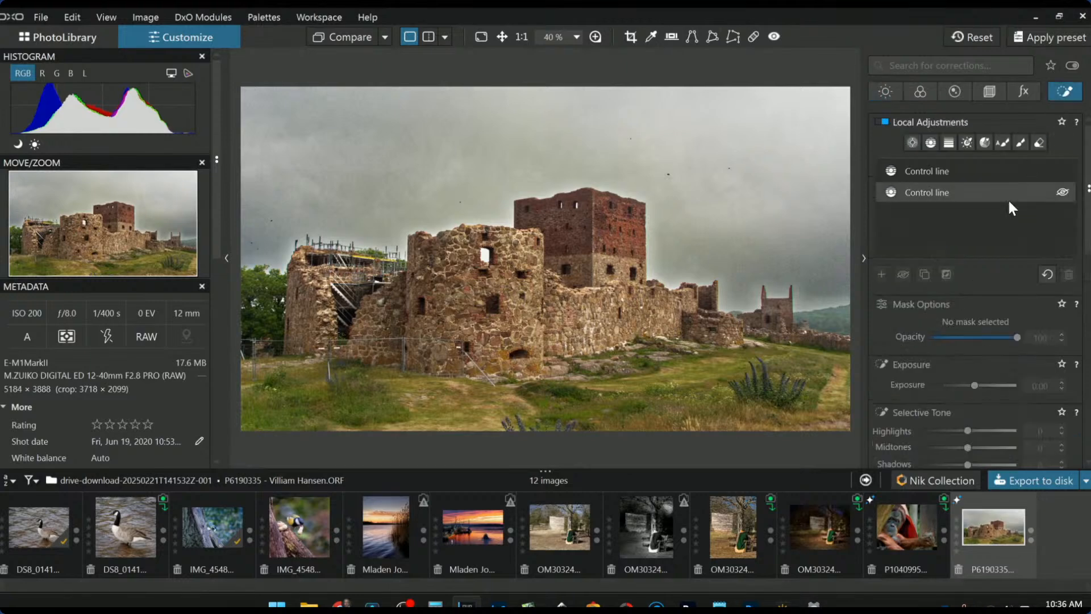
pyautogui.click(916, 138)
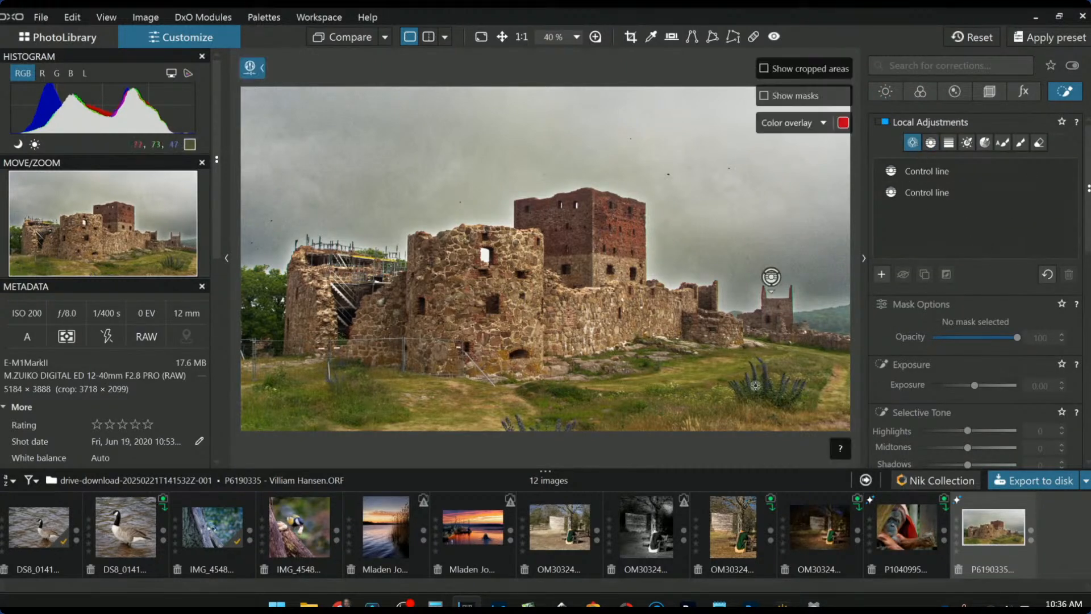
pyautogui.click(530, 295)
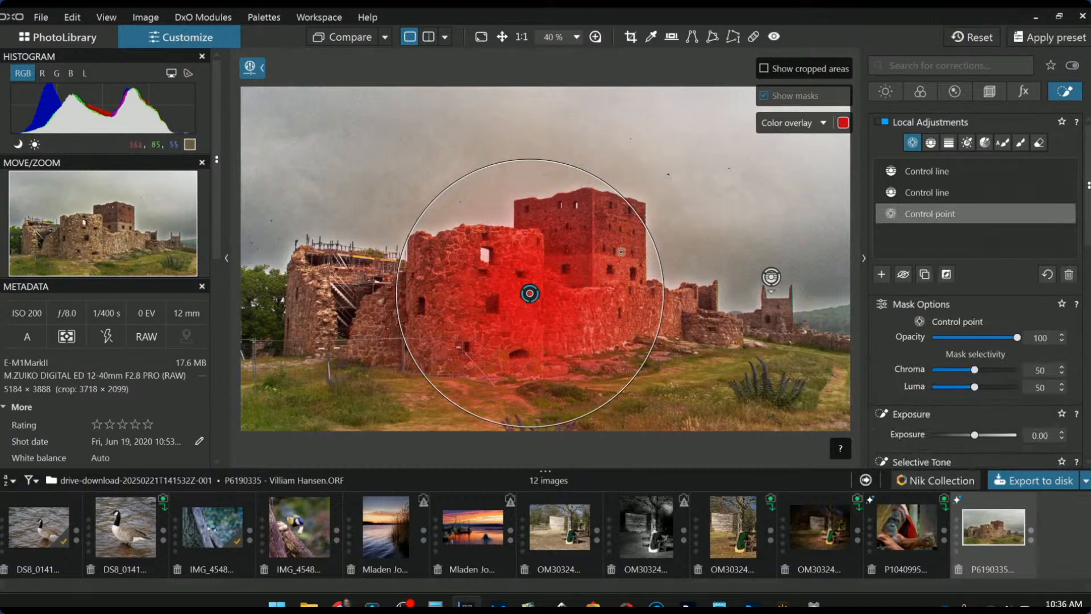
pyautogui.moveTo(646, 234); pyautogui.dragTo(593, 261)
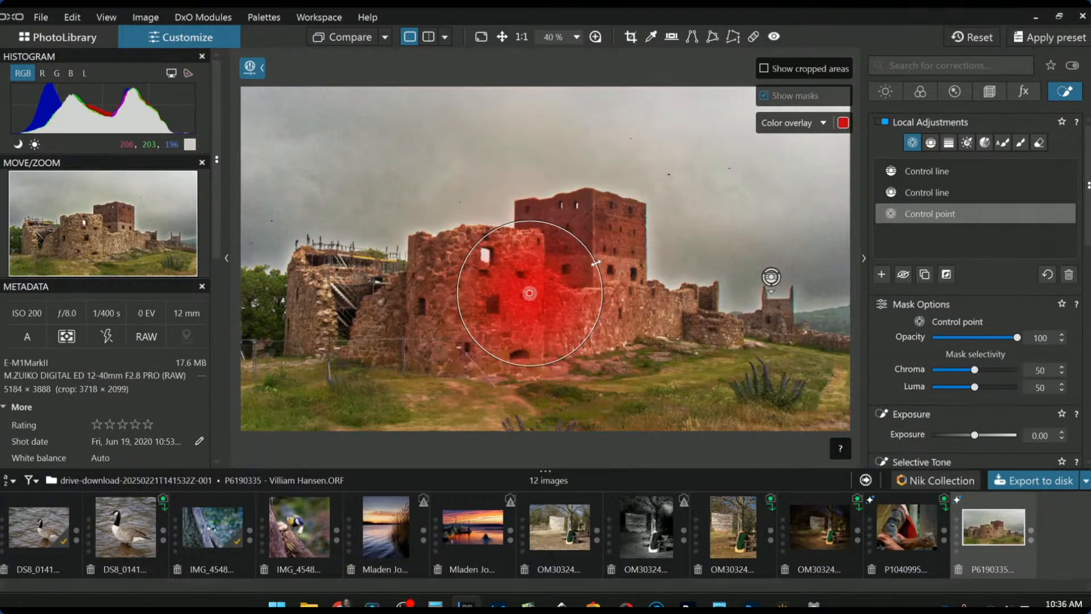
pyautogui.moveTo(526, 289); pyautogui.dragTo(519, 277)
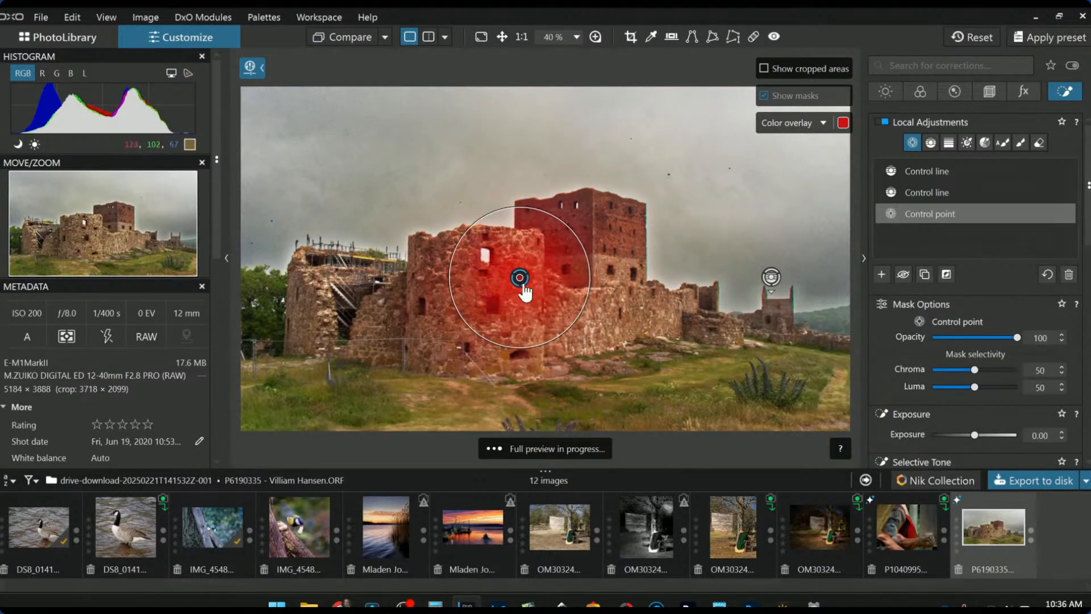
# - Add about ten more control points across walls and tower, and raise local Exposure to 1.10
pyautogui.click(608, 321)
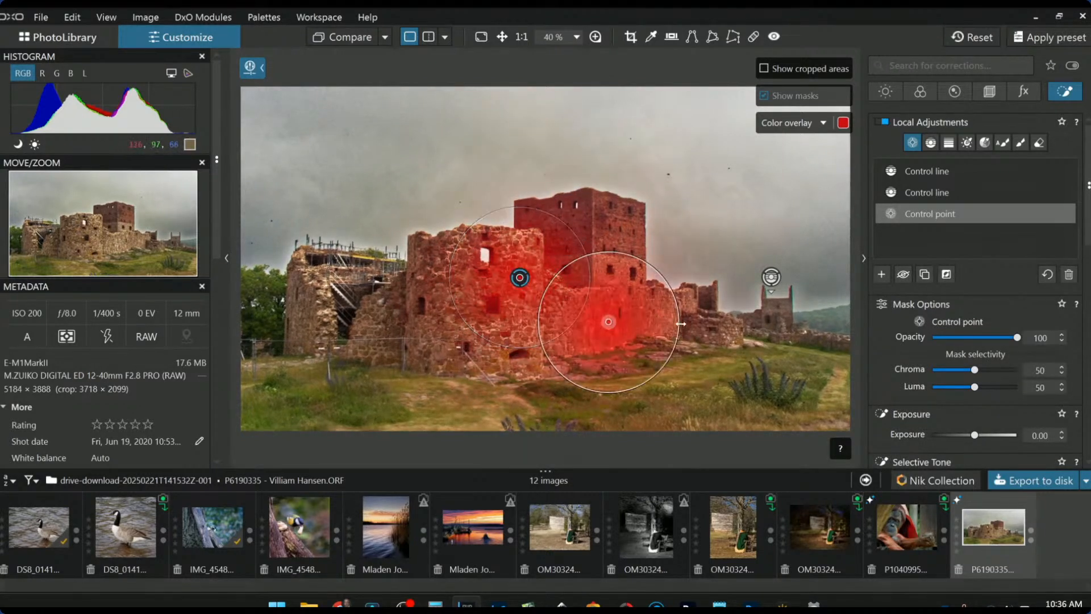
pyautogui.click(713, 327)
pyautogui.moveTo(713, 327); pyautogui.dragTo(720, 327)
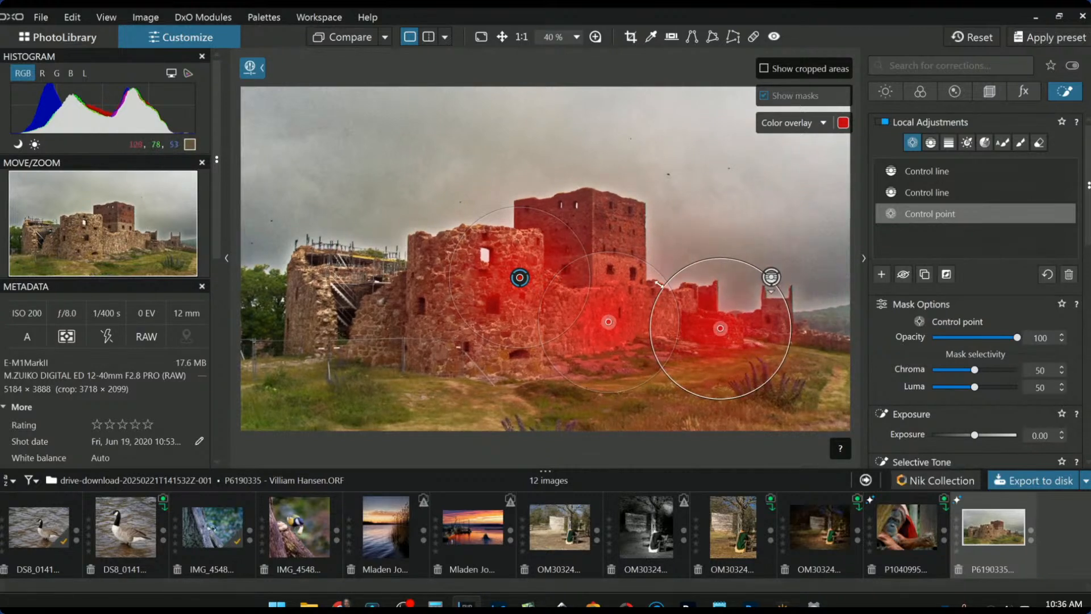
pyautogui.moveTo(659, 287); pyautogui.dragTo(696, 311)
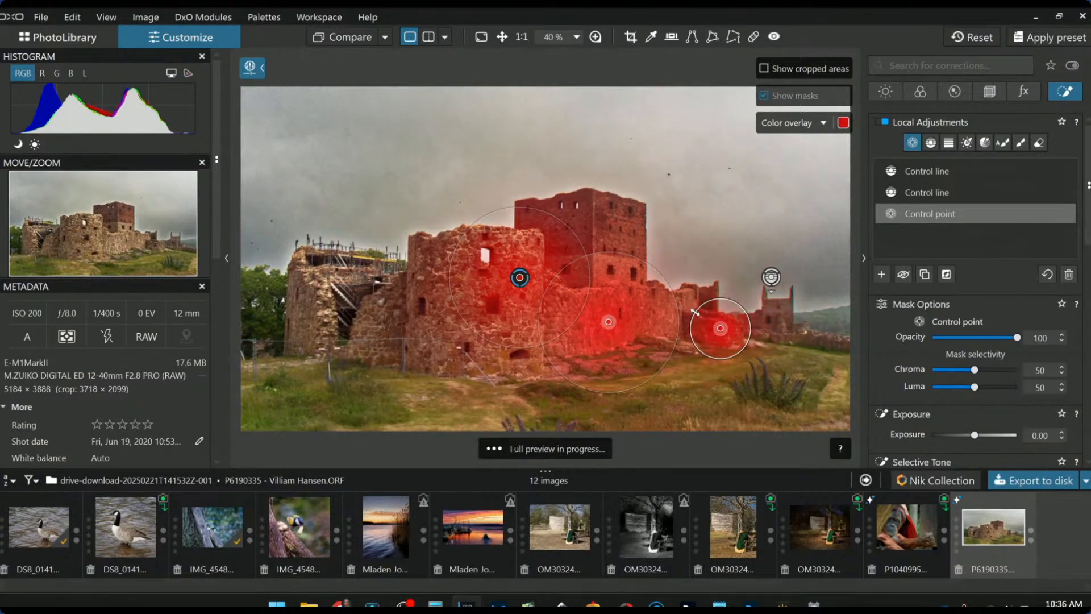
pyautogui.click(787, 333)
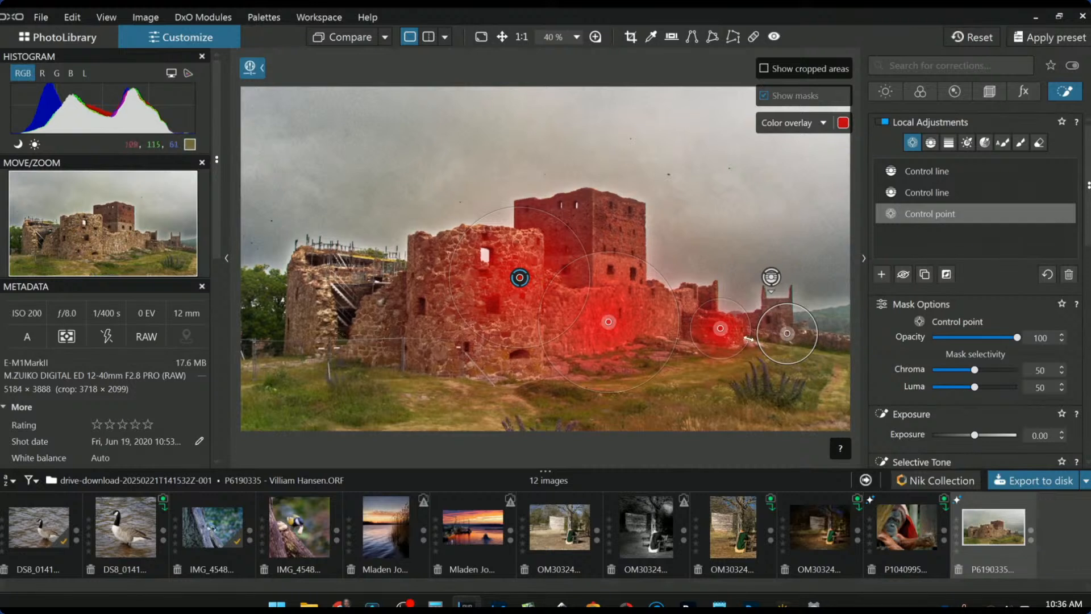
pyautogui.click(629, 232)
pyautogui.click(626, 274)
pyautogui.click(528, 335)
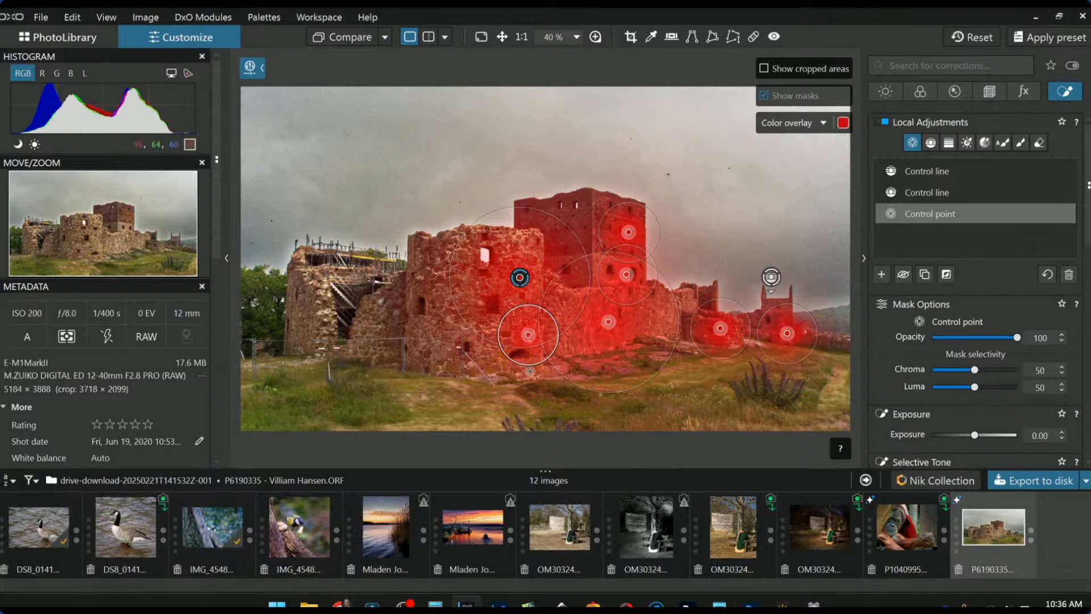
pyautogui.click(566, 367)
pyautogui.click(609, 362)
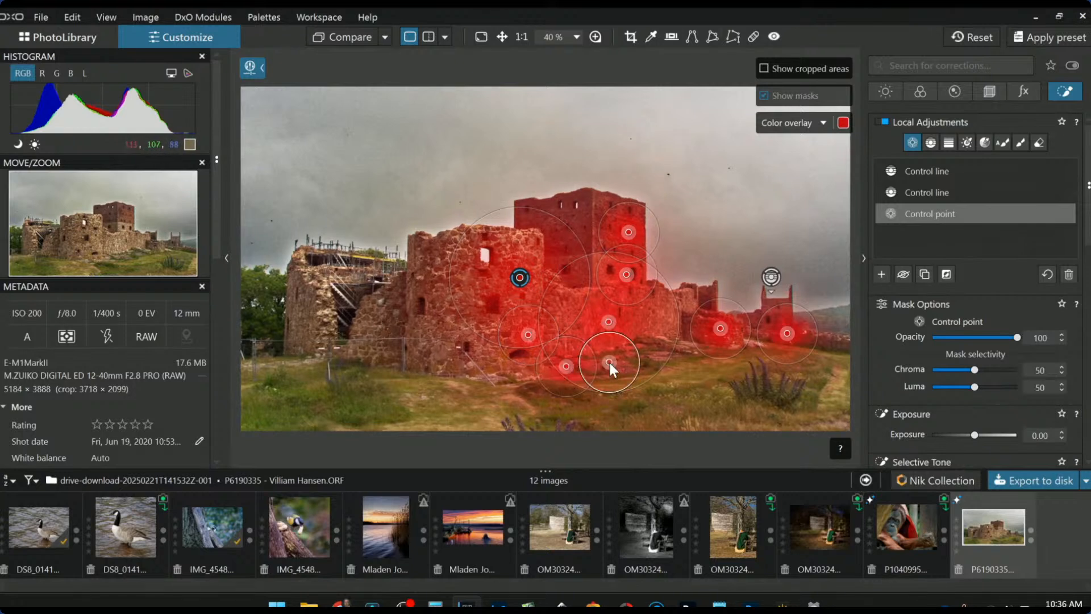
pyautogui.click(659, 341)
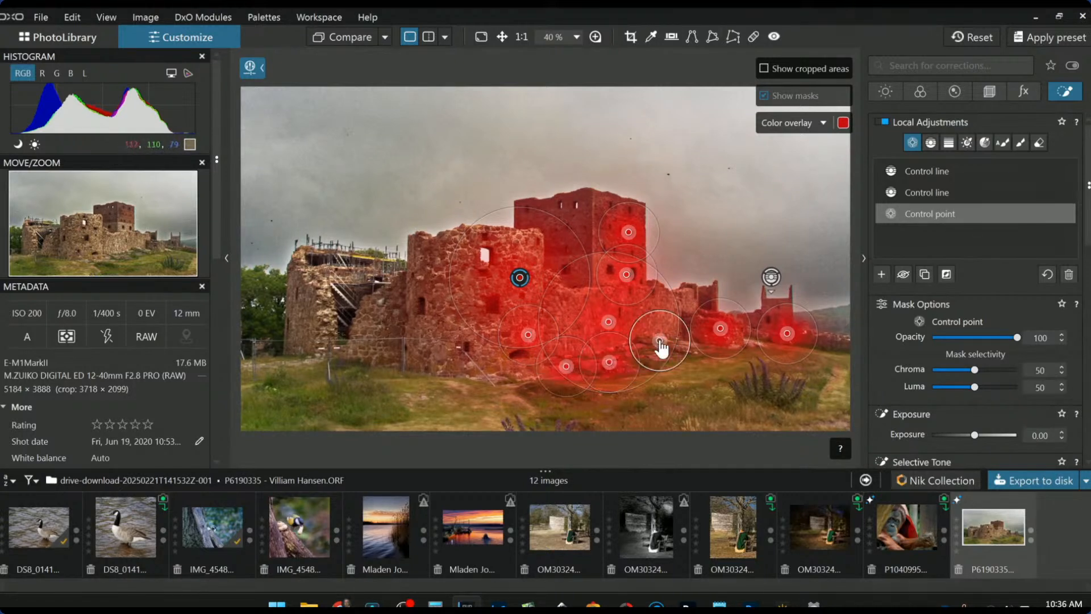
pyautogui.click(683, 303)
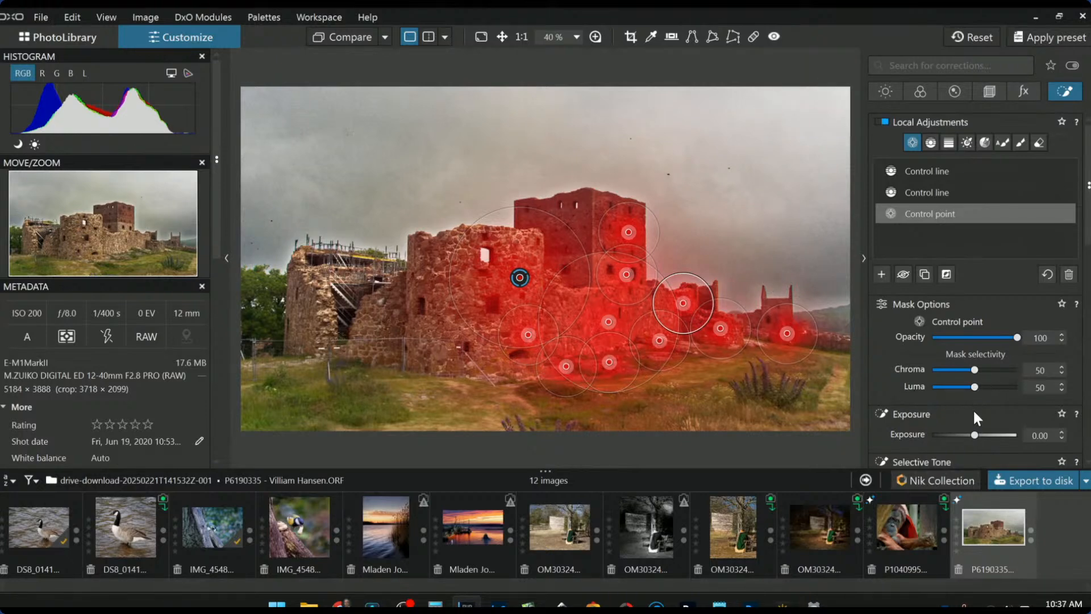
pyautogui.moveTo(974, 434); pyautogui.dragTo(986, 434)
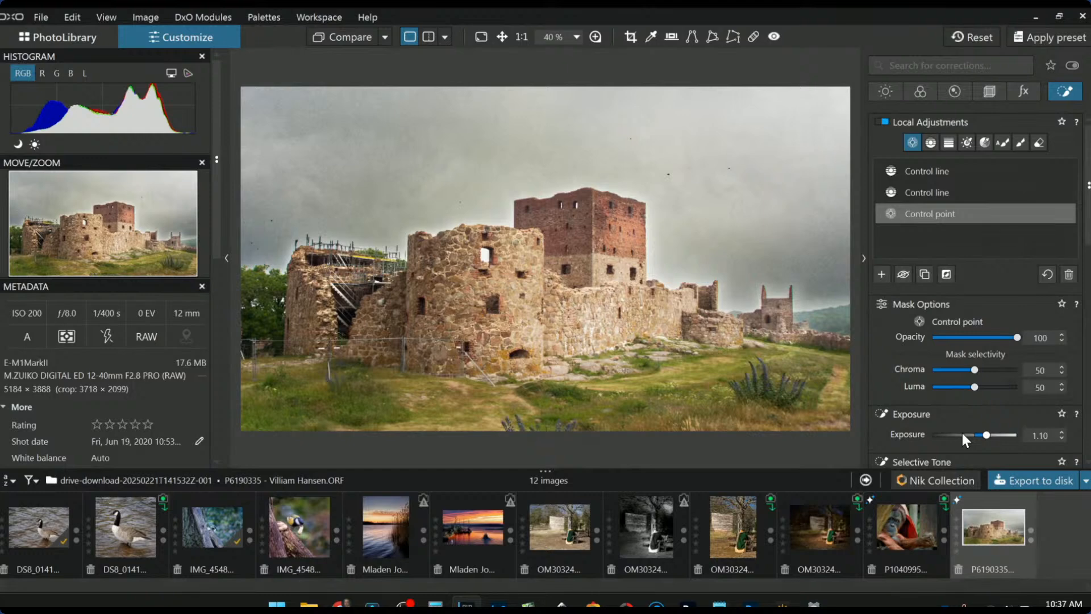
# - Give the castle control points ClearView Plus intensity 36 and Microcontrast 81
pyautogui.scroll(-3, 895, 400)
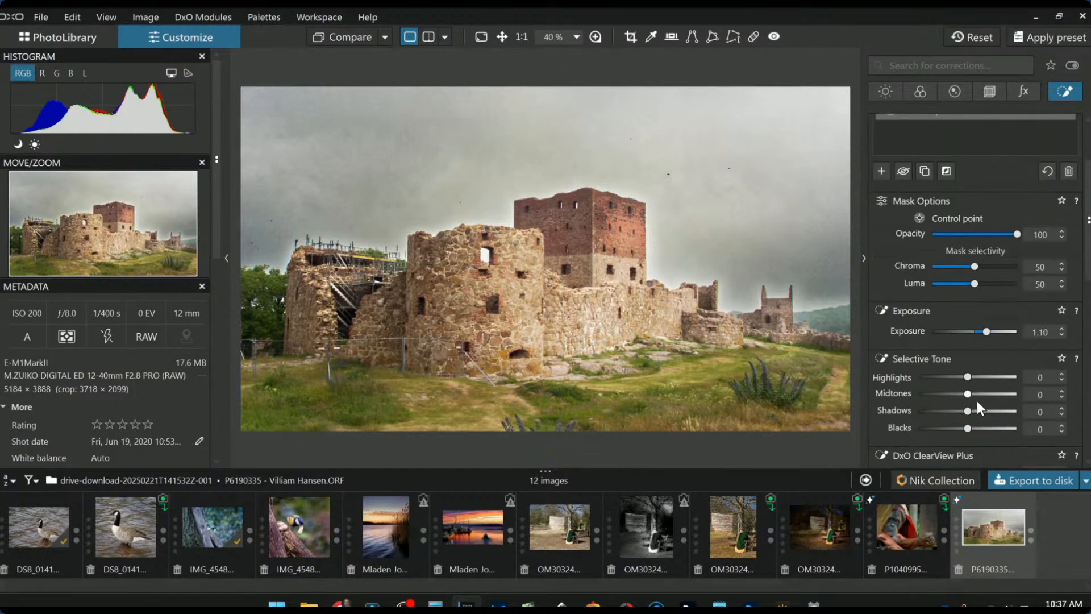
pyautogui.scroll(-1, 968, 420)
pyautogui.scroll(-1, 967, 421)
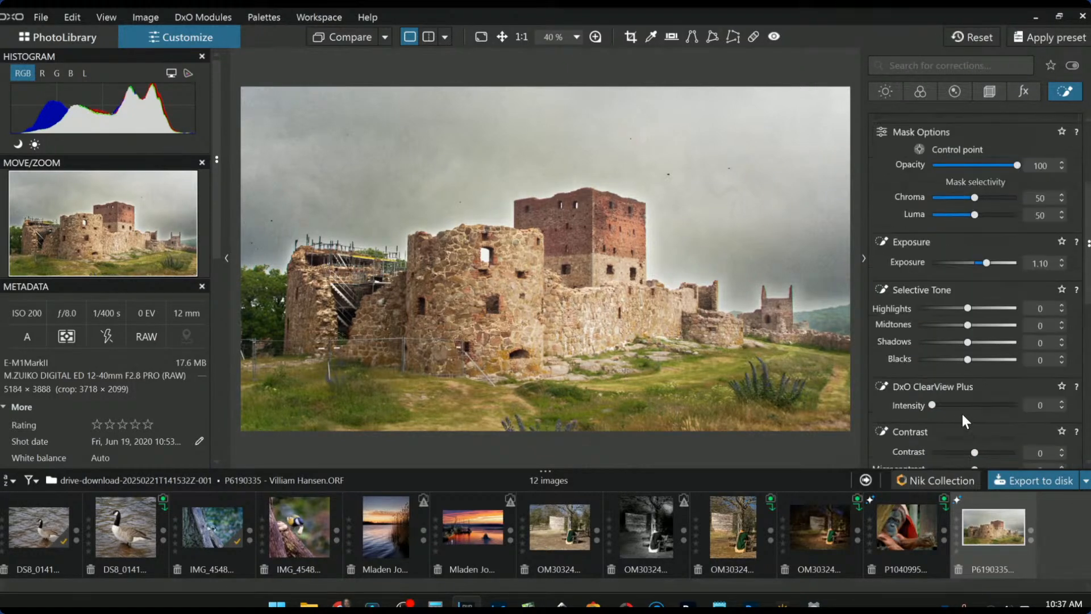
pyautogui.moveTo(958, 407); pyautogui.dragTo(962, 407)
pyautogui.scroll(-1, 966, 438)
pyautogui.moveTo(975, 401); pyautogui.dragTo(1010, 401)
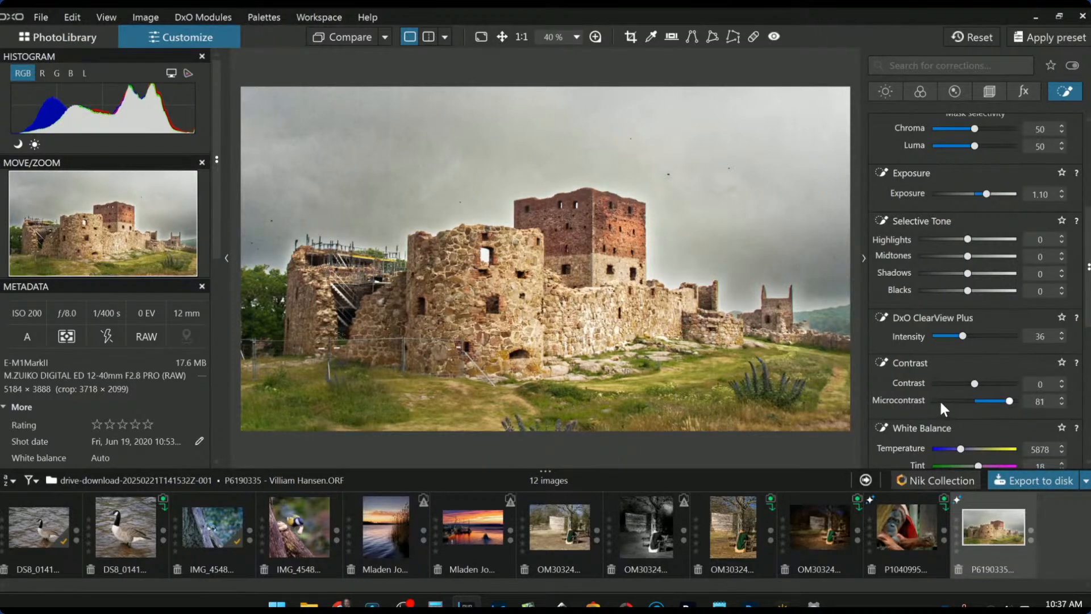
pyautogui.scroll(-1, 738, 358)
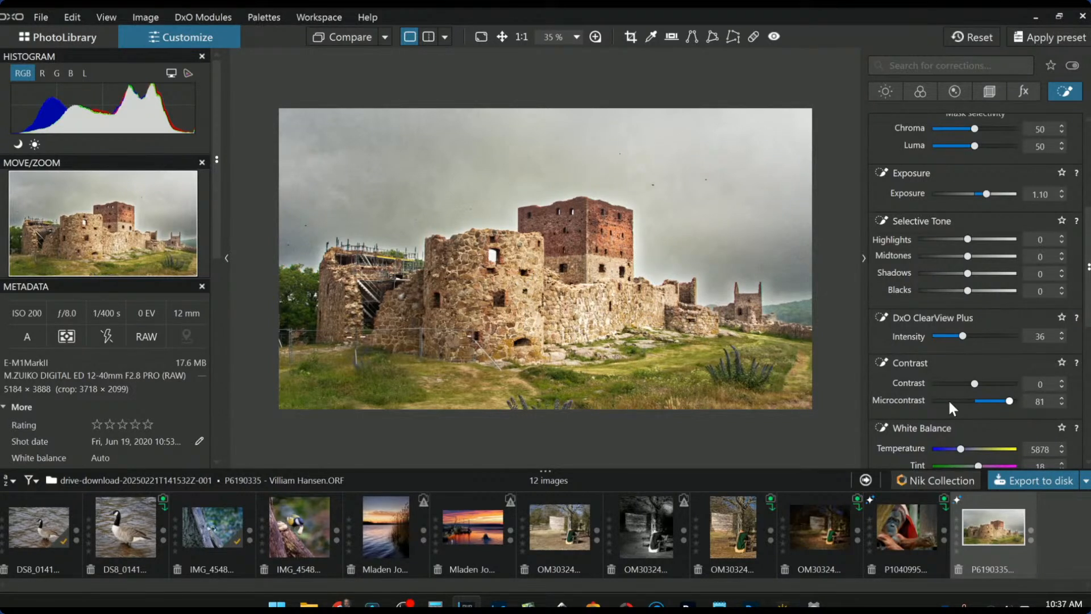
pyautogui.click(888, 93)
# - Set global Selective Tone Blacks to -45 and compare against the original
pyautogui.scroll(-3, 936, 339)
pyautogui.scroll(5, 935, 339)
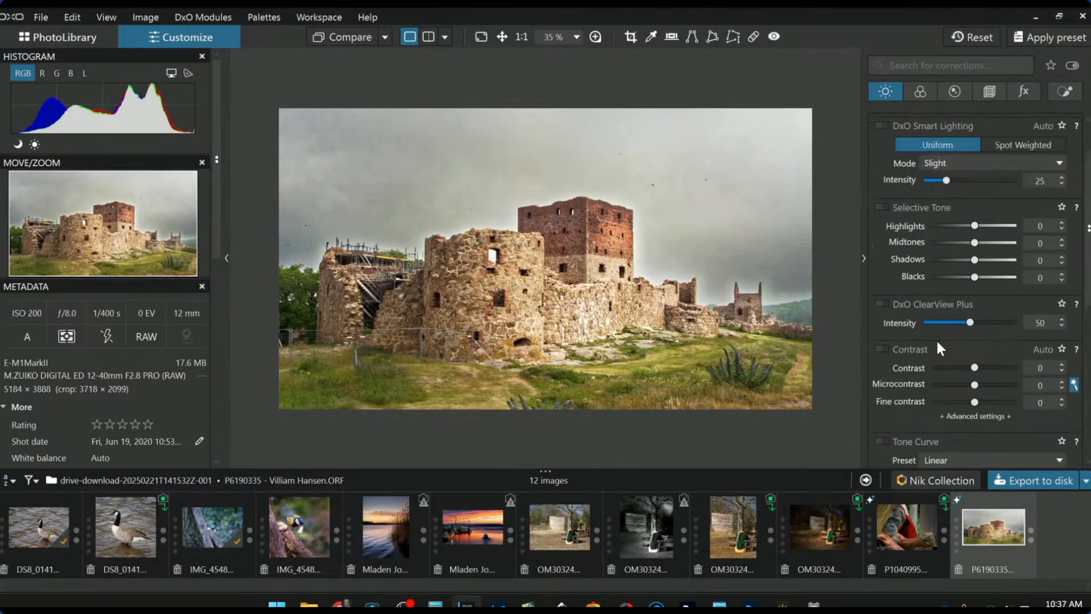
pyautogui.scroll(1, 935, 340)
pyautogui.moveTo(976, 314); pyautogui.dragTo(956, 312)
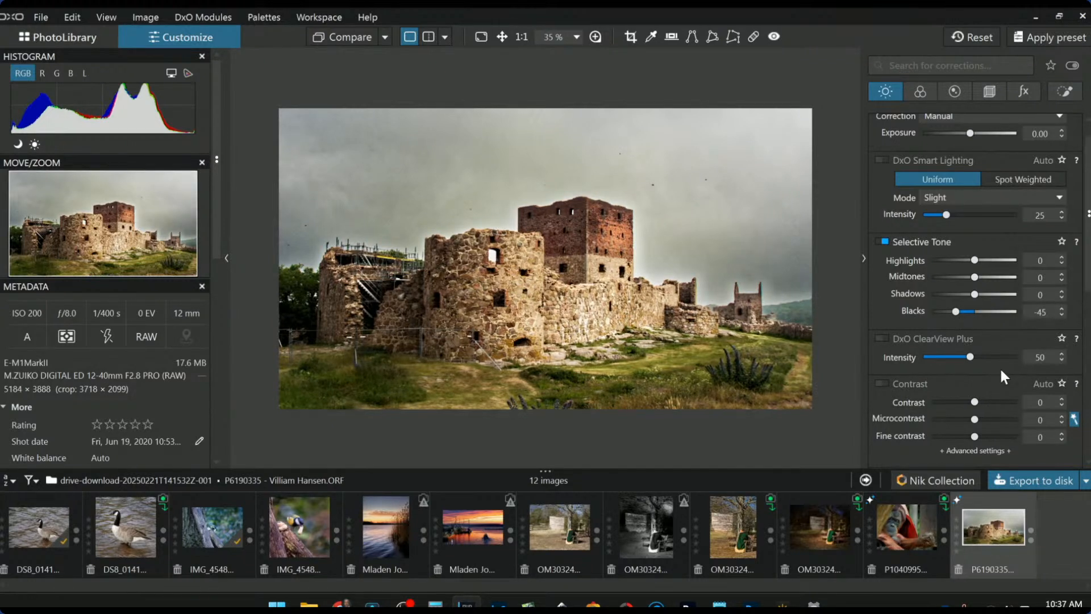
pyautogui.click(353, 43)
pyautogui.scroll(1, 696, 114)
pyautogui.click(595, 36)
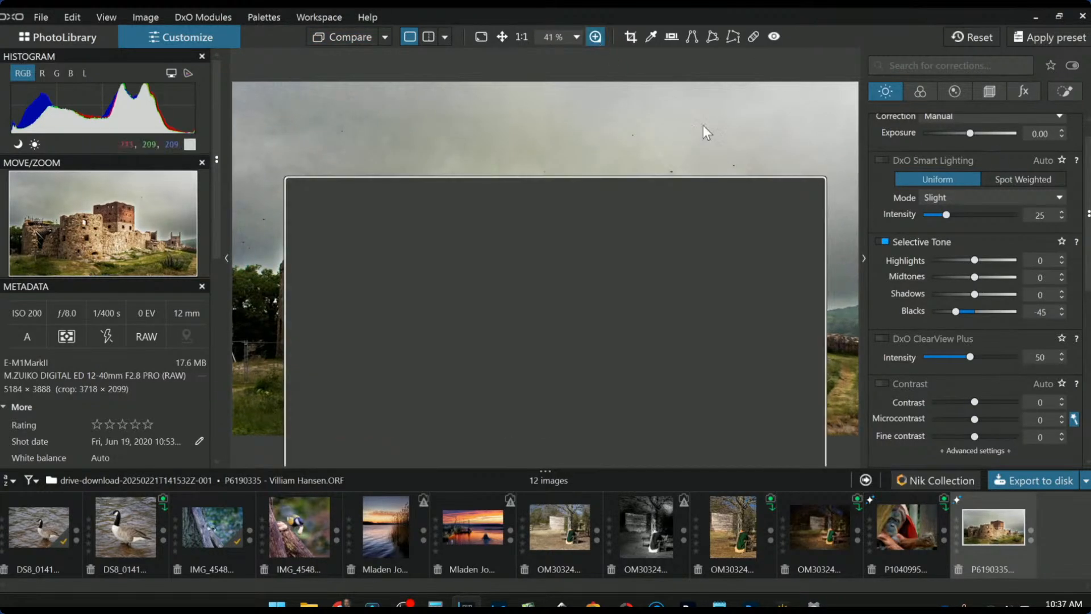
pyautogui.moveTo(608, 357); pyautogui.dragTo(650, 237)
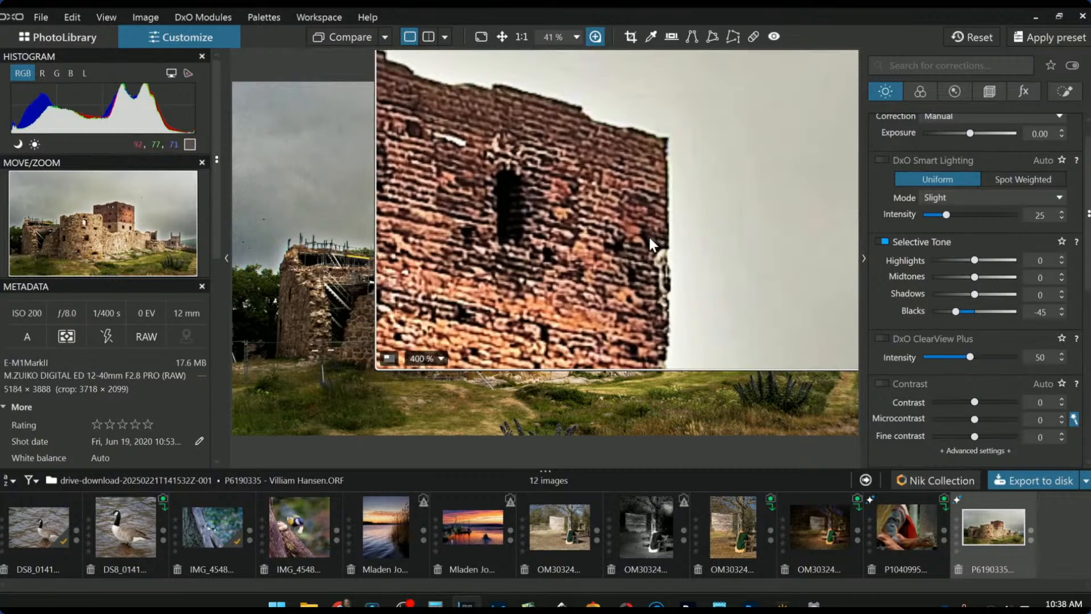
pyautogui.click(432, 357)
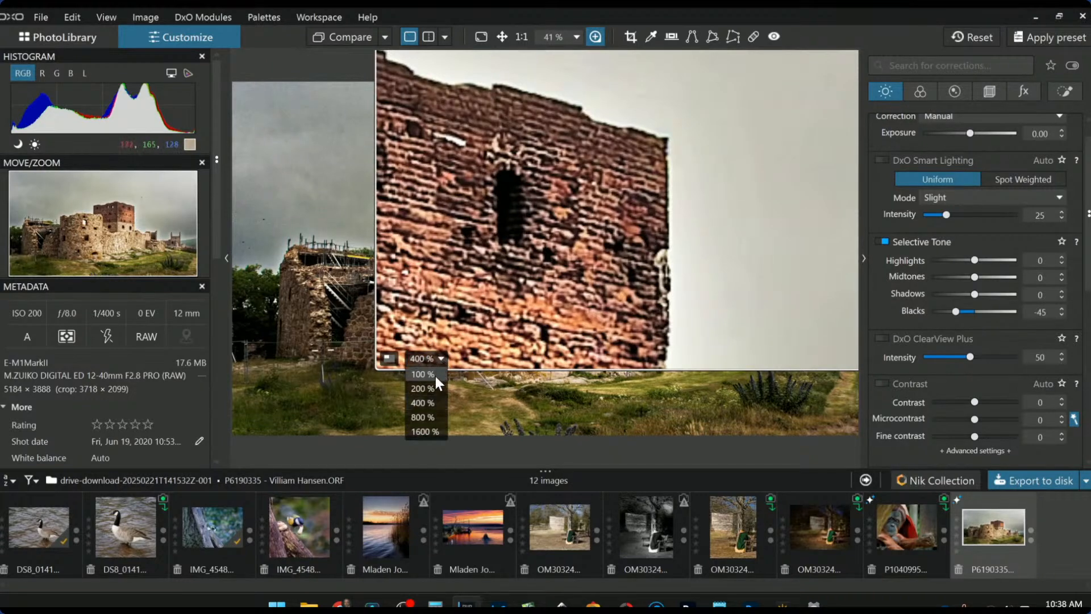
pyautogui.click(435, 377)
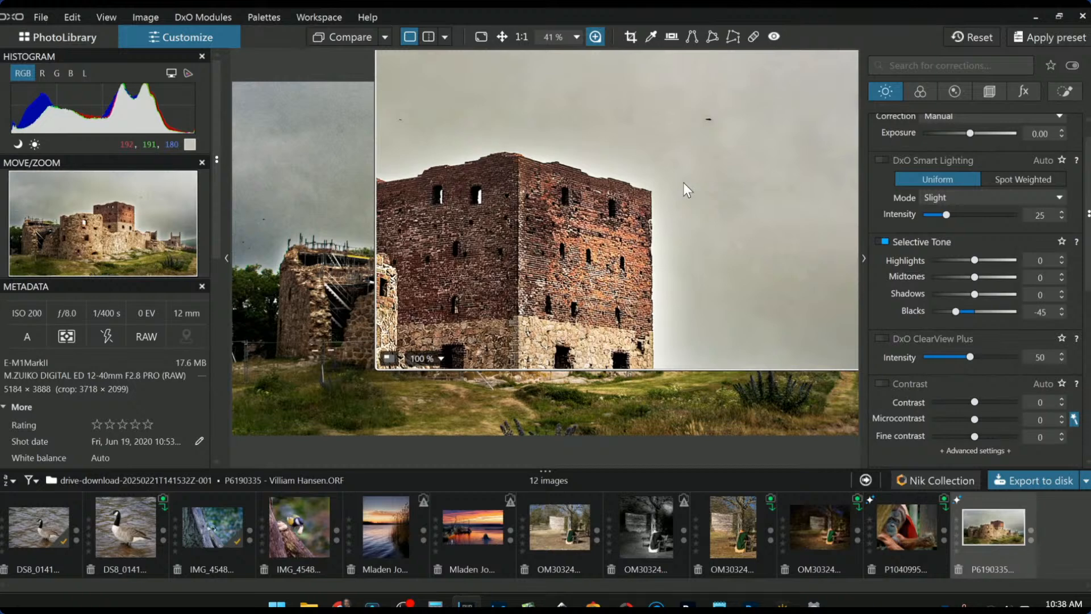
pyautogui.moveTo(683, 183); pyautogui.dragTo(358, 196)
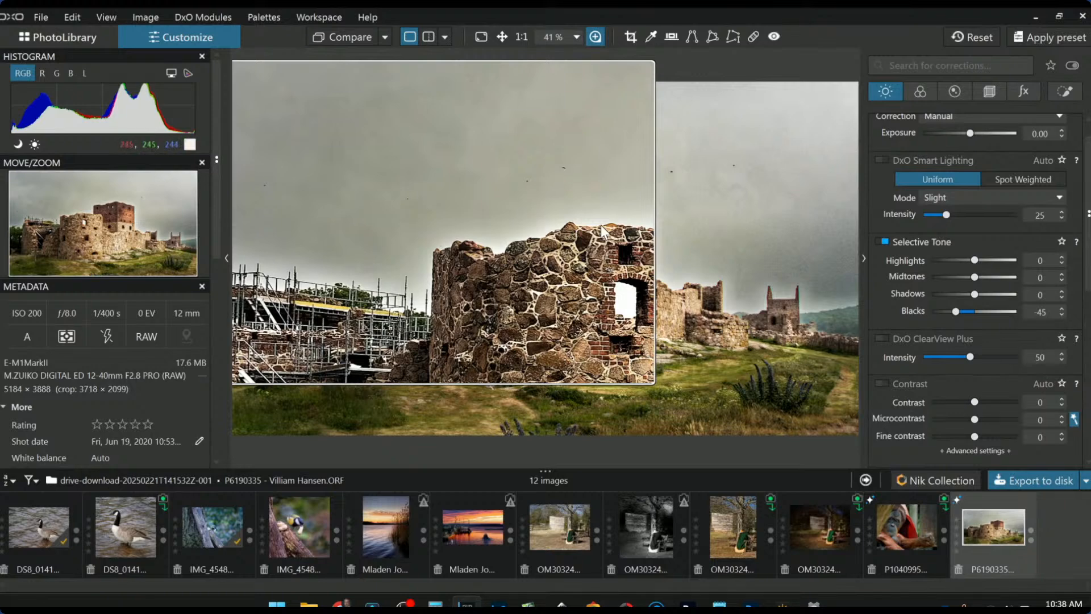
pyautogui.click(701, 175)
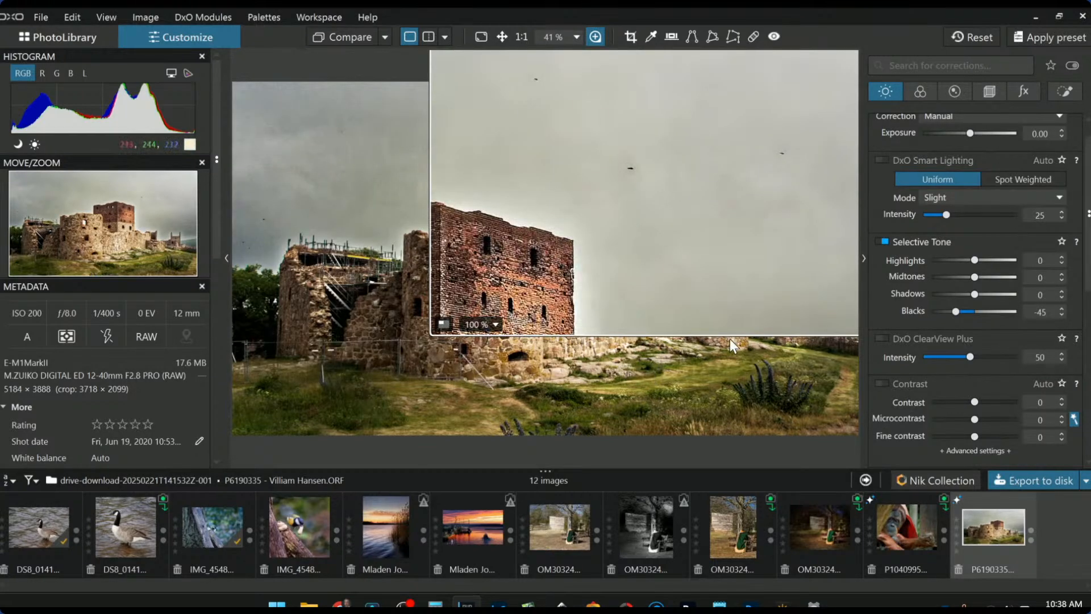
pyautogui.press('Escape')
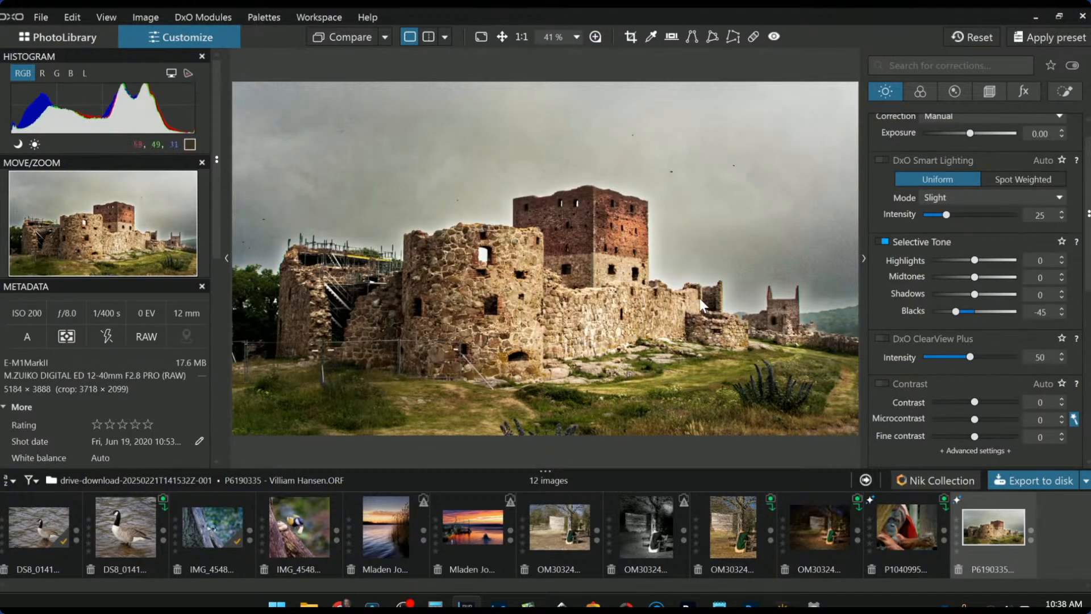
pyautogui.scroll(-1, 698, 296)
# - Set the first control line's Luma selectivity to 63, leaving Chroma at 50
pyautogui.scroll(1, 967, 265)
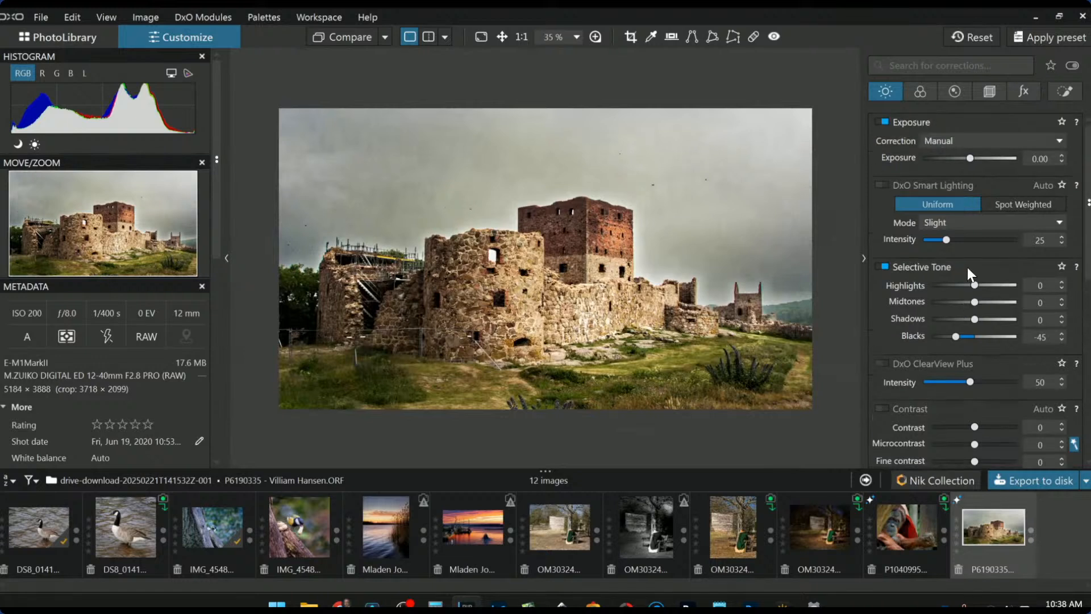
pyautogui.click(1061, 93)
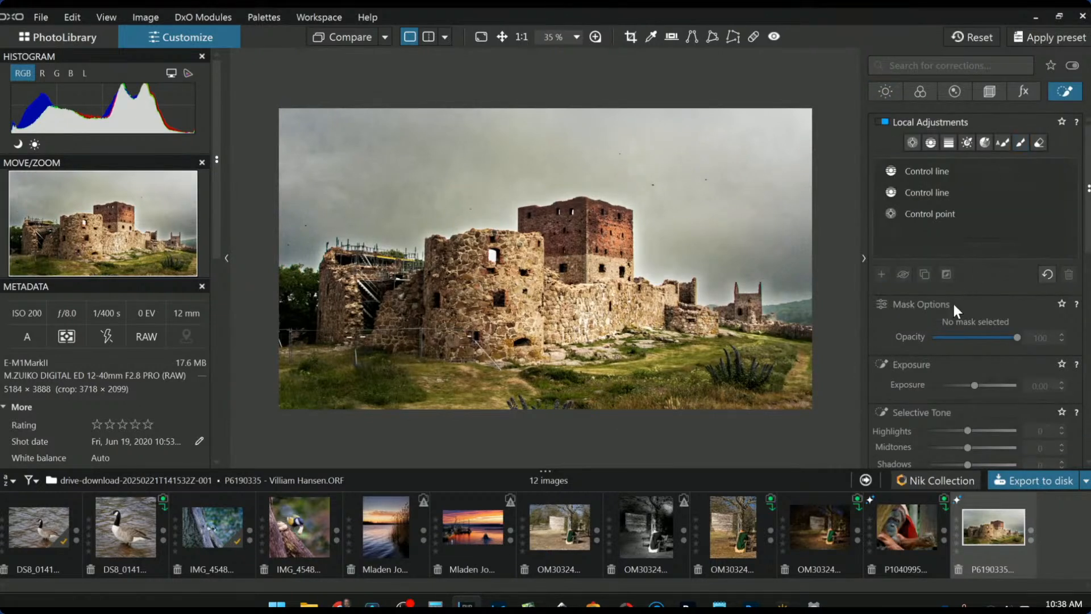
pyautogui.click(943, 172)
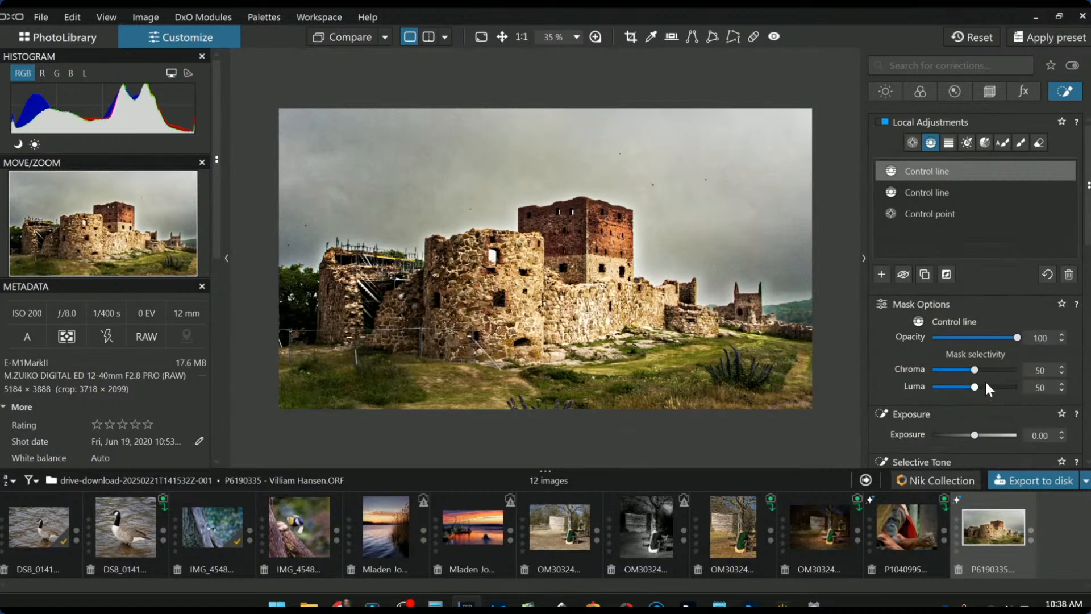
pyautogui.moveTo(974, 389)
pyautogui.mouseDown()
pyautogui.moveTo(954, 388)
pyautogui.moveTo(985, 387)
pyautogui.mouseUp()
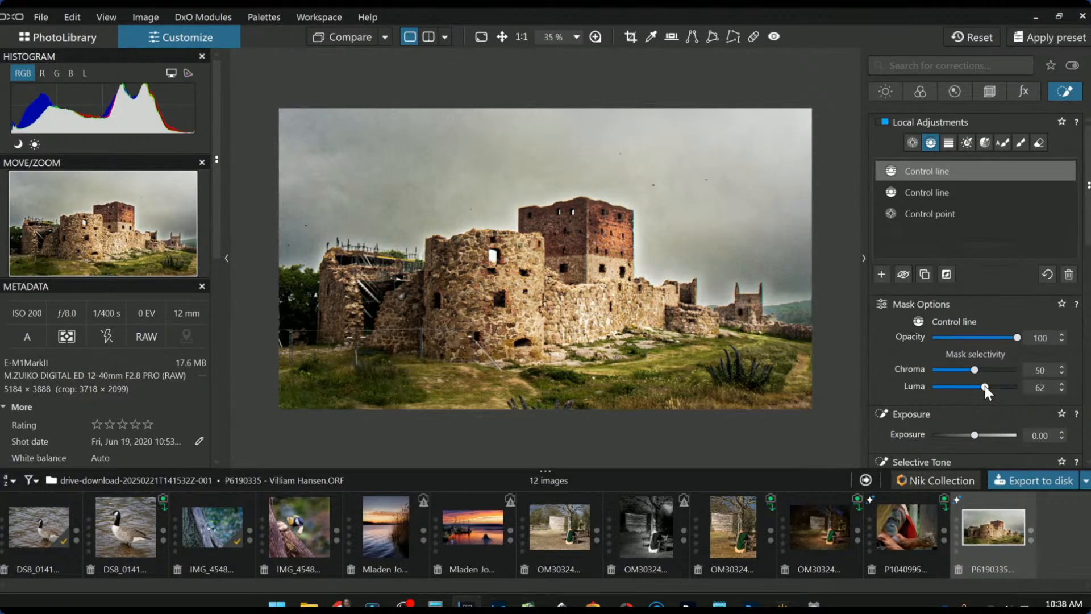
pyautogui.moveTo(1029, 386); pyautogui.dragTo(985, 387)
pyautogui.moveTo(1006, 370); pyautogui.dragTo(919, 370)
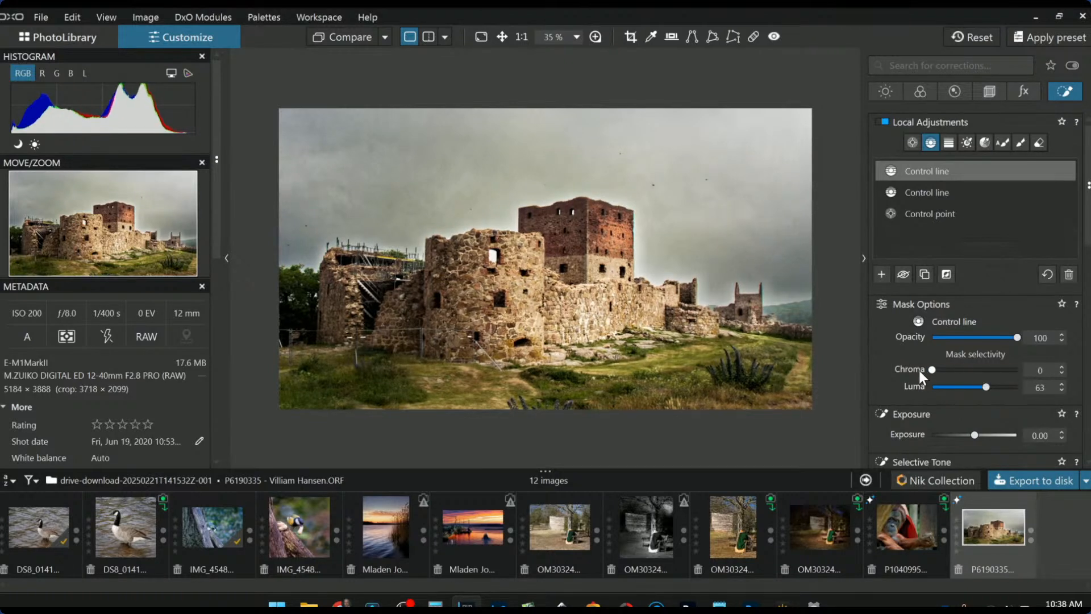
pyautogui.doubleClick(963, 370)
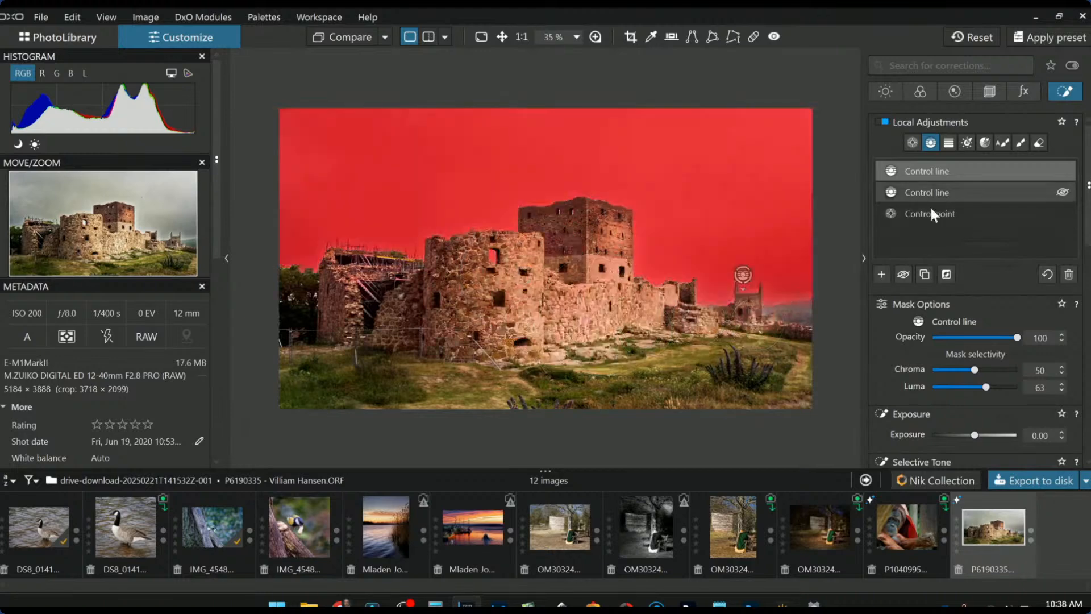
# - Set the control line's Midtones to 40 and move its gradient higher up the sky
pyautogui.scroll(-2, 937, 393)
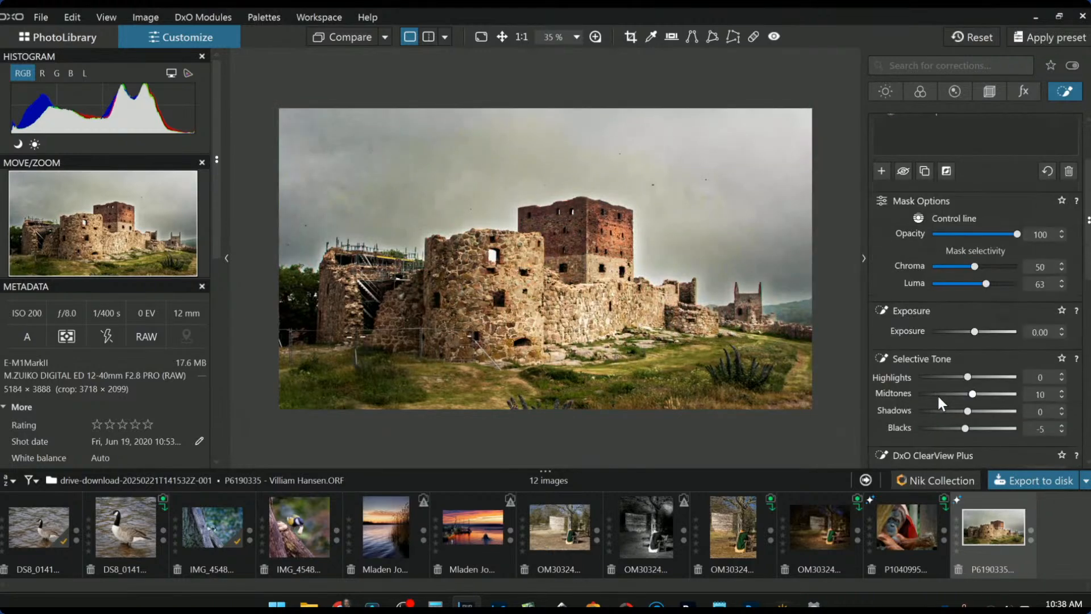
pyautogui.doubleClick(972, 395)
pyautogui.doubleClick(972, 394)
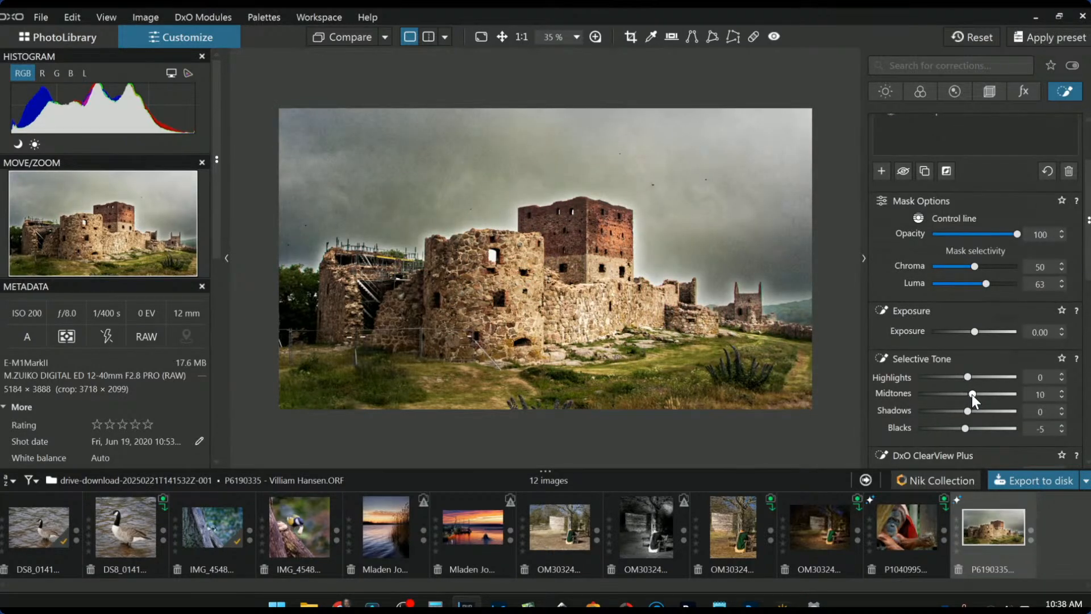
pyautogui.scroll(6, 972, 394)
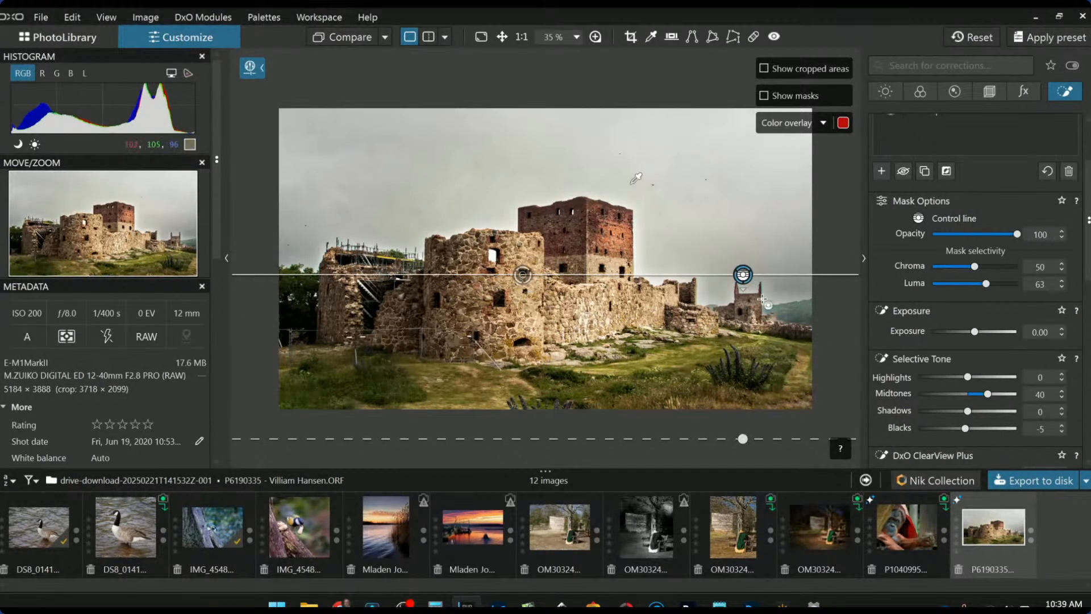
pyautogui.moveTo(743, 275); pyautogui.dragTo(740, 163)
pyautogui.moveTo(740, 161)
pyautogui.mouseDown()
pyautogui.moveTo(740, 136)
pyautogui.moveTo(740, 161)
pyautogui.mouseUp()
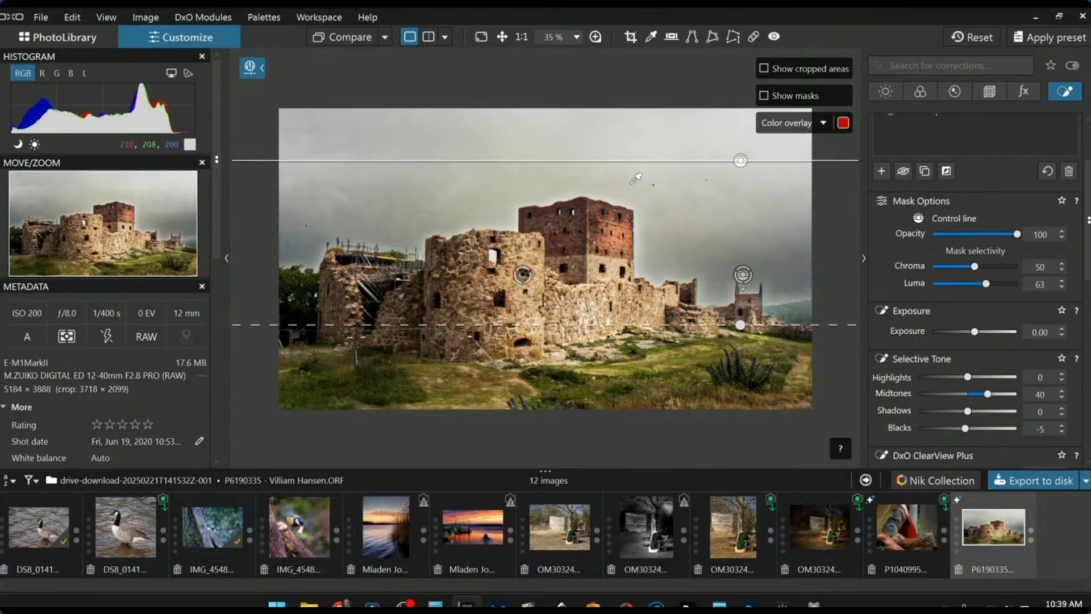
# - Raise the other control line into the upper sky, fading it to the bottom edge
pyautogui.click(747, 279)
pyautogui.moveTo(747, 280); pyautogui.dragTo(741, 192)
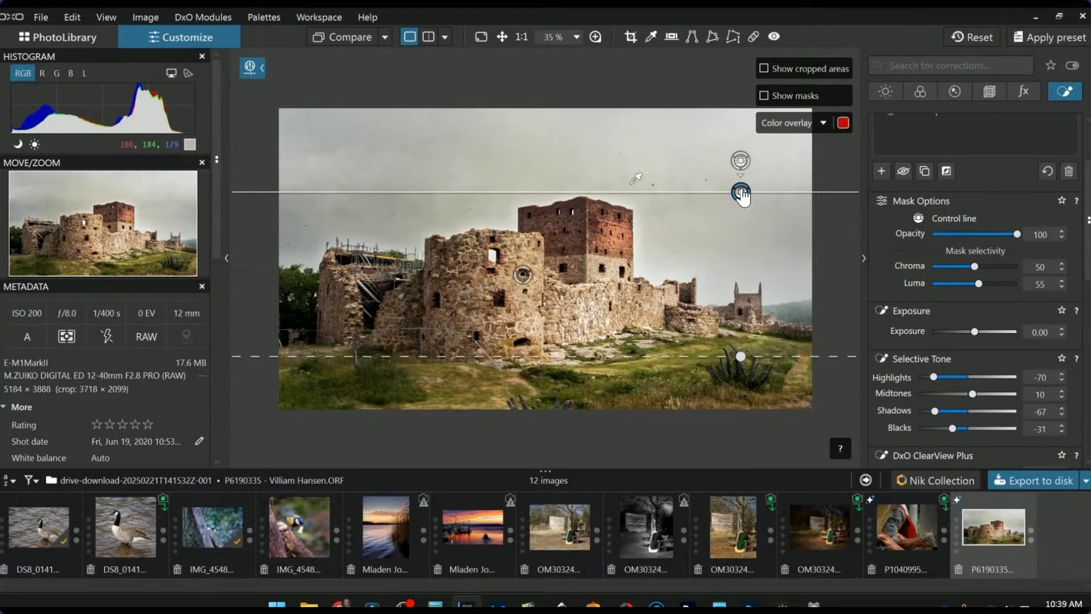
pyautogui.moveTo(741, 195)
pyautogui.mouseDown()
pyautogui.moveTo(742, 214)
pyautogui.moveTo(741, 196)
pyautogui.mouseUp()
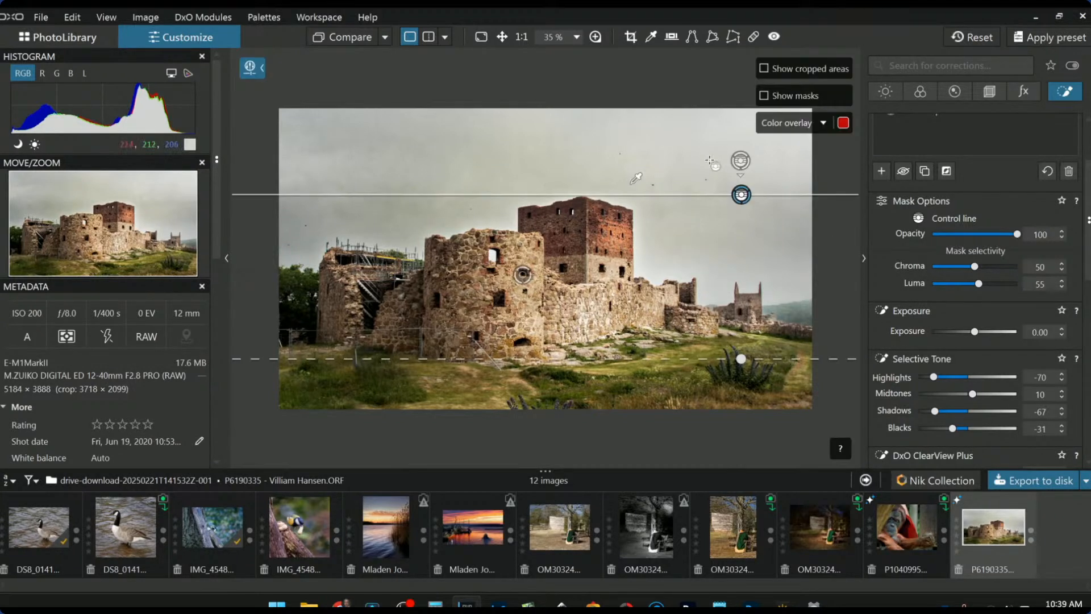
pyautogui.moveTo(741, 358); pyautogui.dragTo(730, 433)
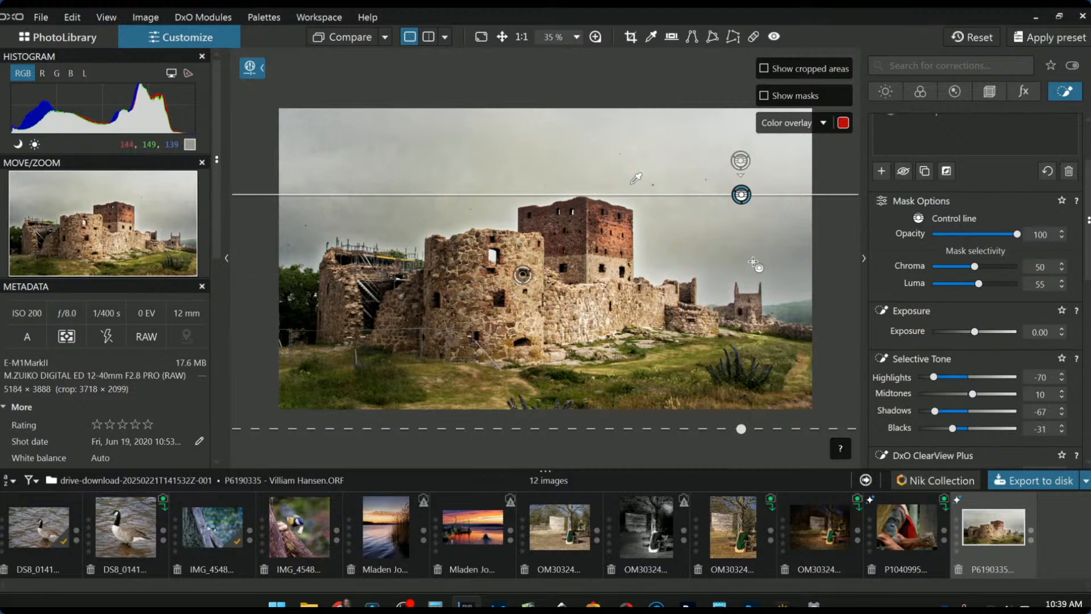
pyautogui.scroll(-1, 753, 262)
pyautogui.scroll(-1, 753, 262)
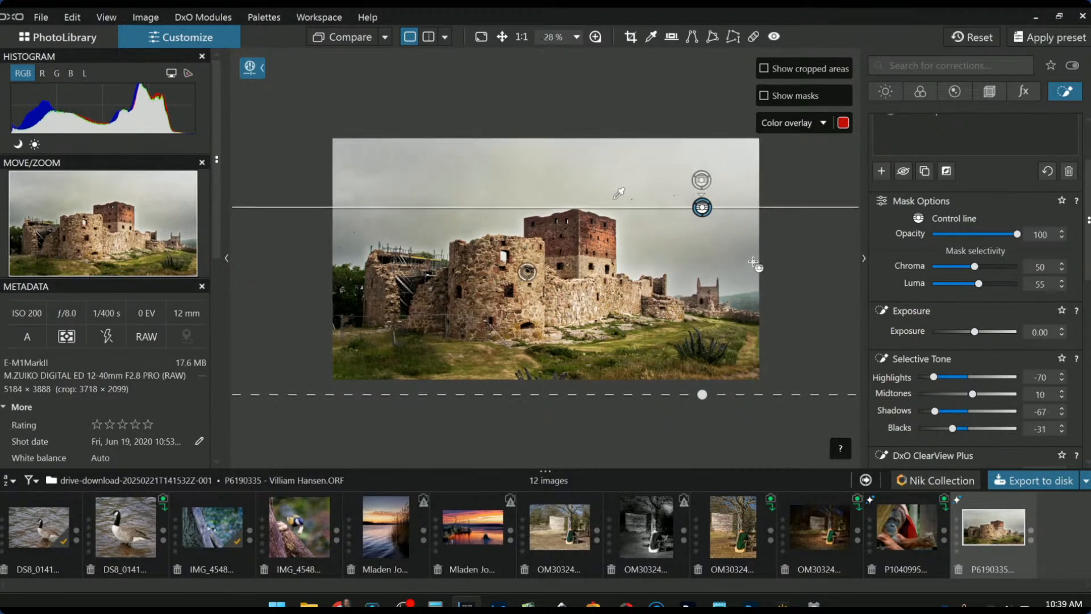
# - Select the castle's Exposure 1.10 control point and shrink its area of effect
pyautogui.click(528, 274)
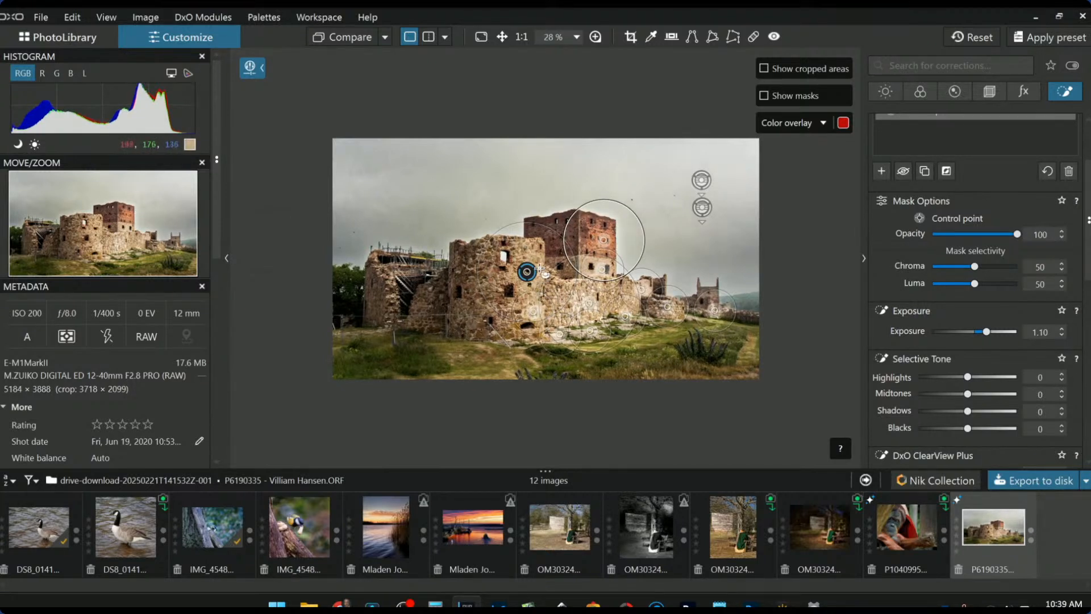
pyautogui.scroll(2, 915, 191)
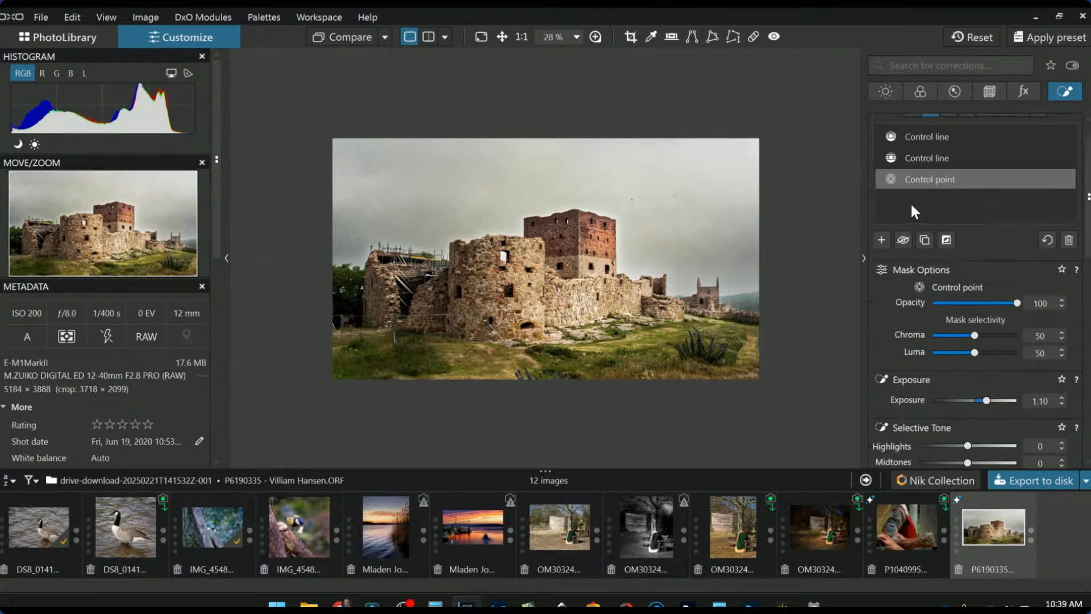
pyautogui.scroll(1, 927, 303)
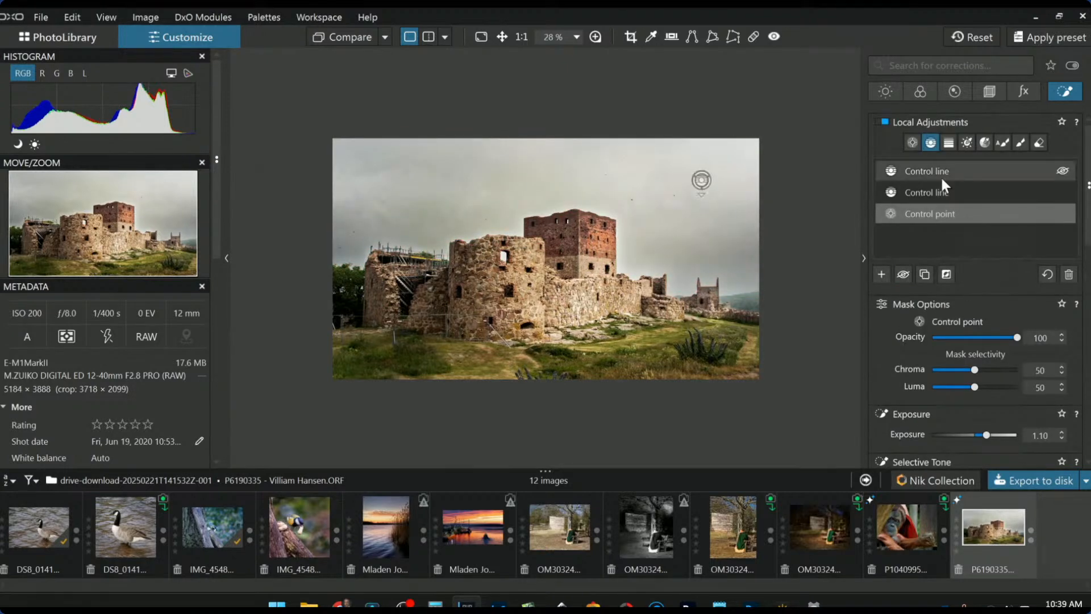
pyautogui.click(915, 214)
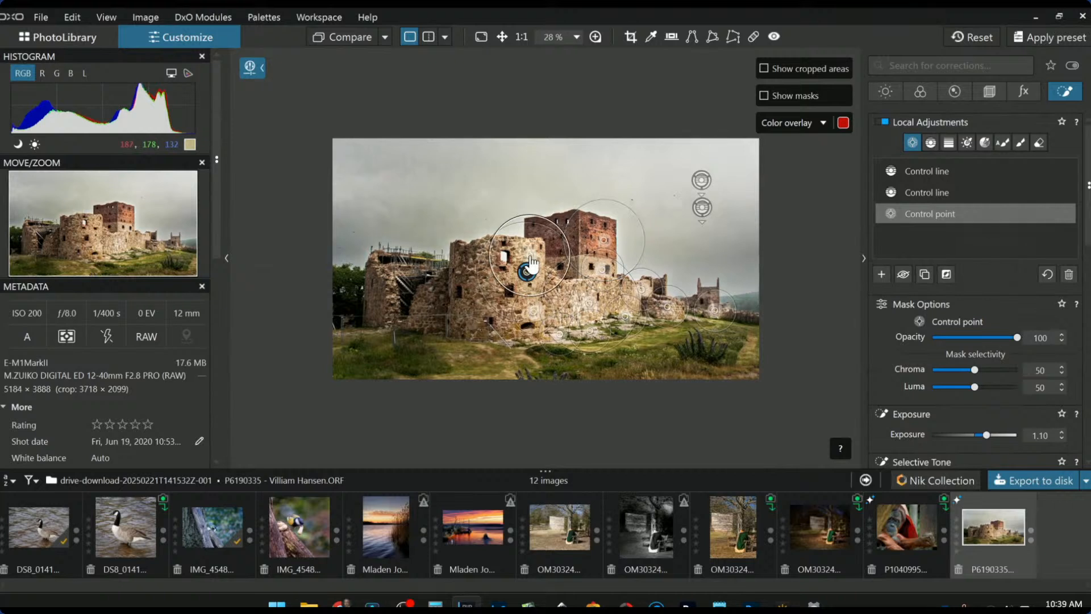
pyautogui.moveTo(549, 223); pyautogui.dragTo(545, 230)
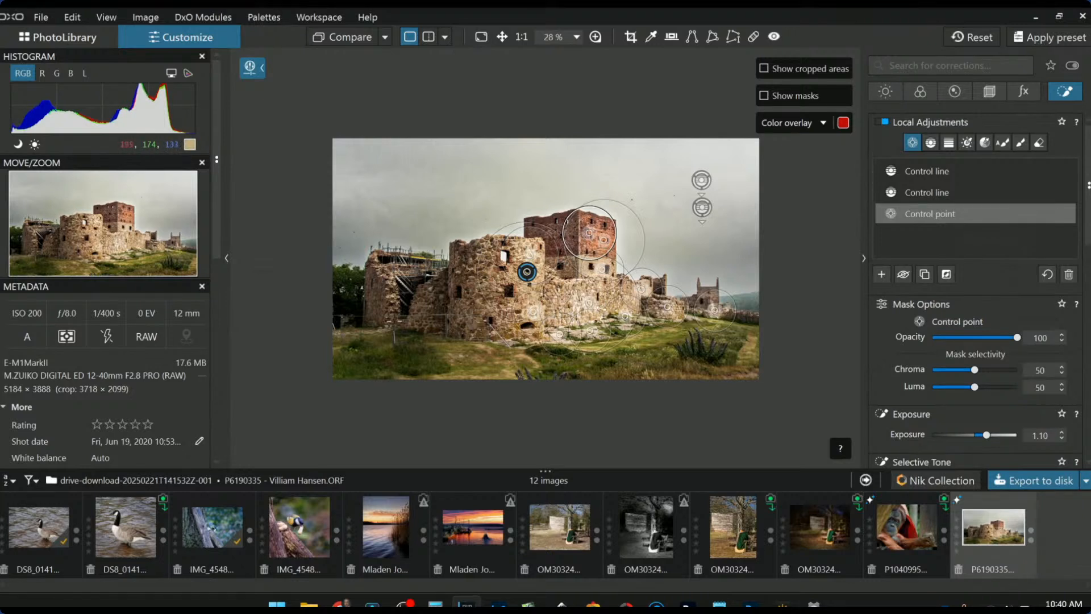
pyautogui.moveTo(603, 334); pyautogui.dragTo(607, 325)
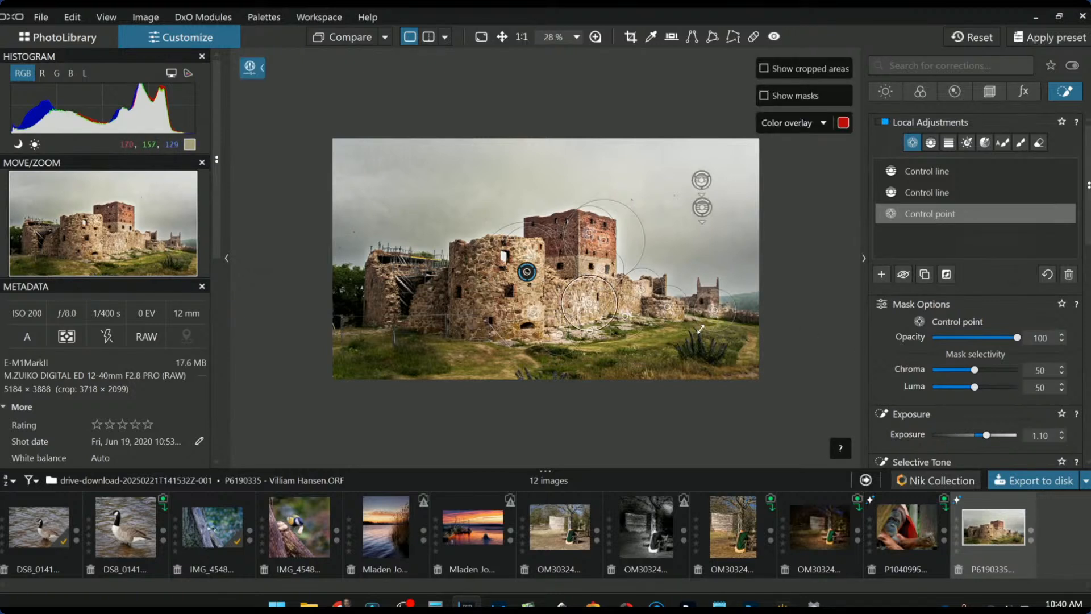
# - Extend the control point's reach over the grassy foreground and zoom to 30%
pyautogui.click(683, 333)
pyautogui.moveTo(712, 333); pyautogui.dragTo(757, 335)
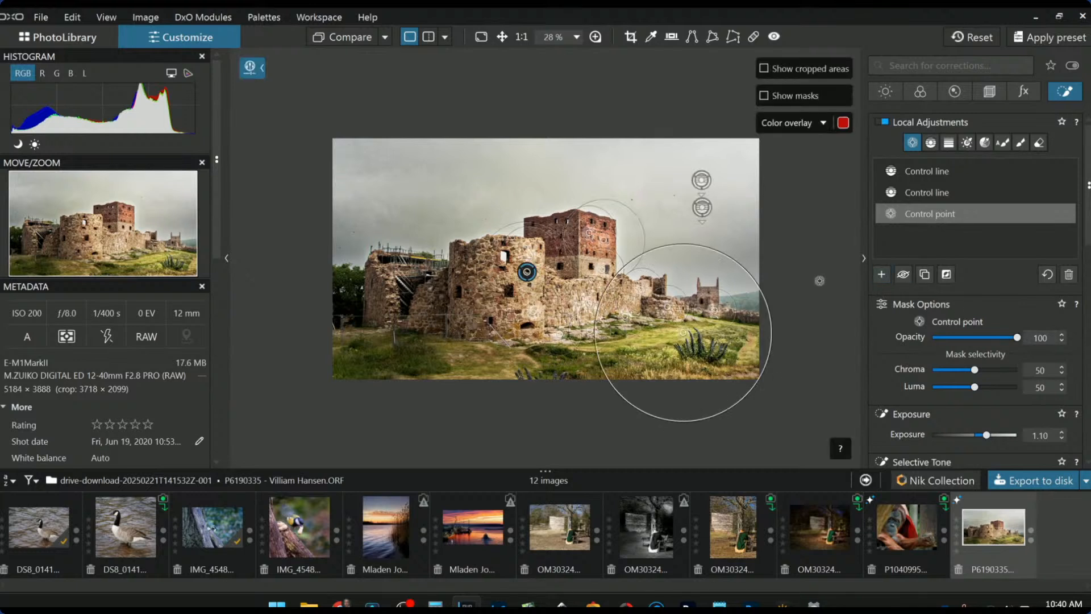
pyautogui.scroll(1, 793, 278)
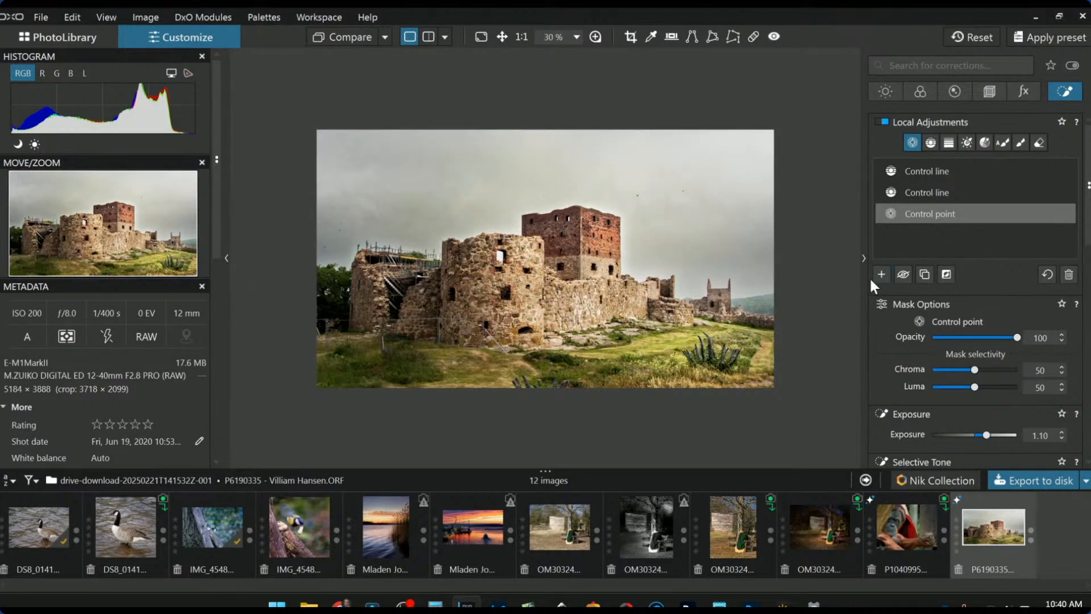
# - Add a control point on the castle's left wall, widen it, and set Selective Tone Blacks to -15
pyautogui.click(351, 340)
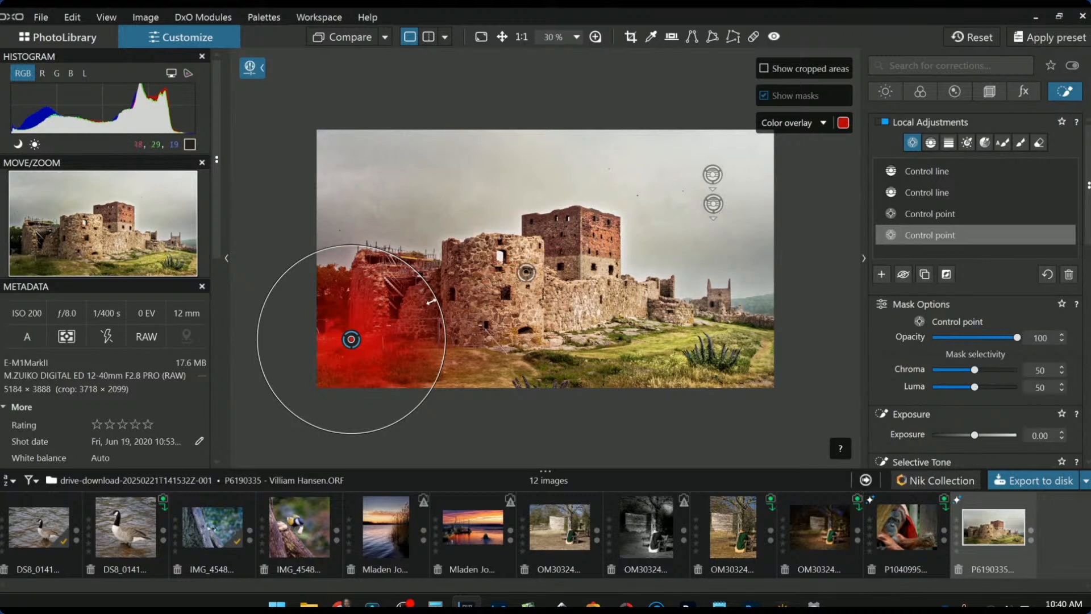
pyautogui.moveTo(434, 299); pyautogui.dragTo(464, 285)
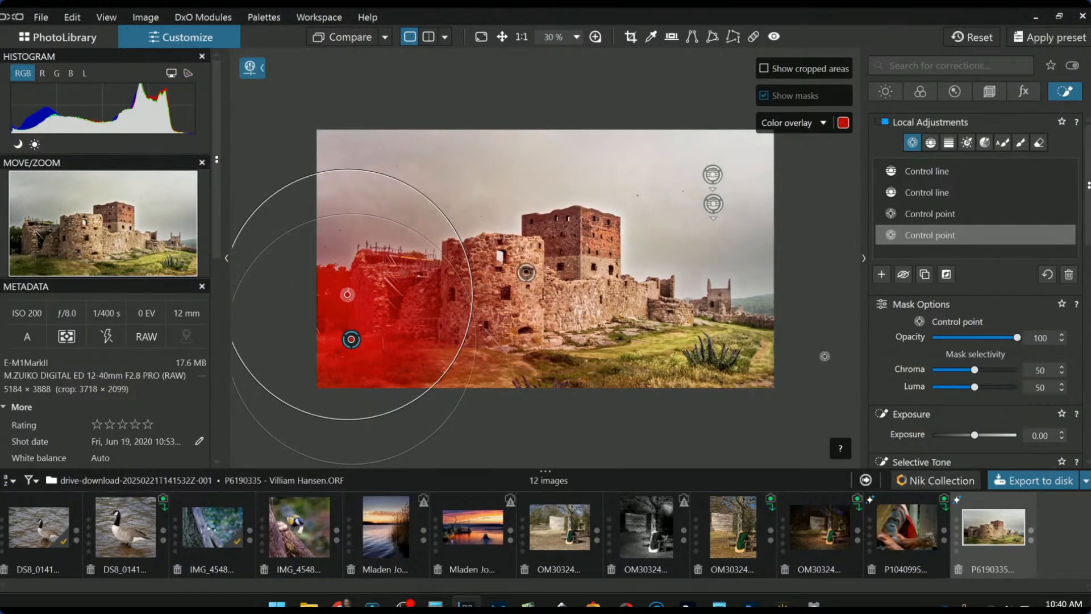
pyautogui.scroll(-3, 952, 368)
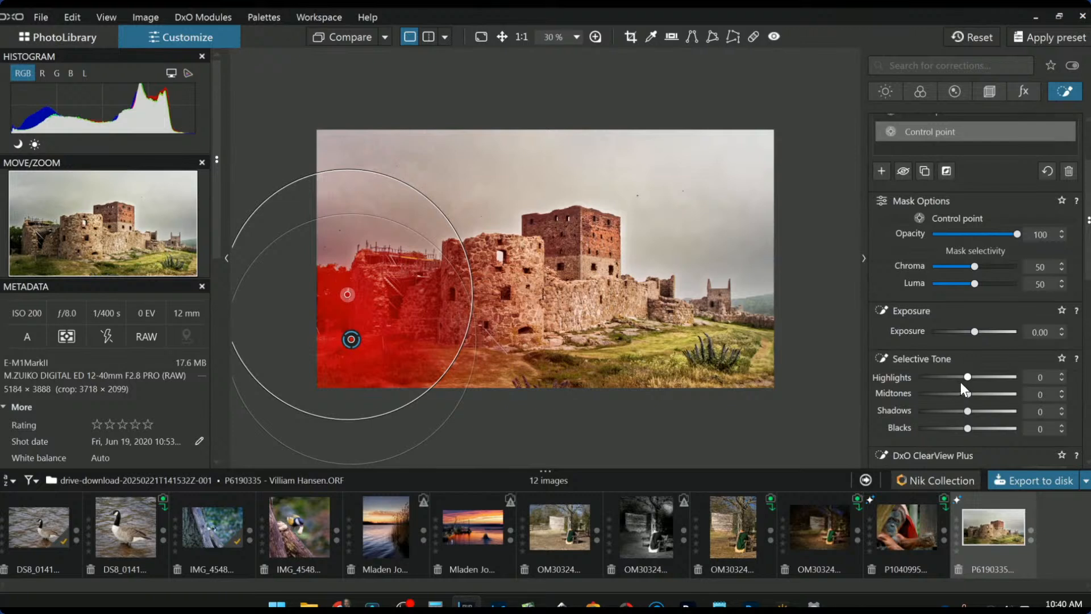
pyautogui.scroll(-3, 968, 428)
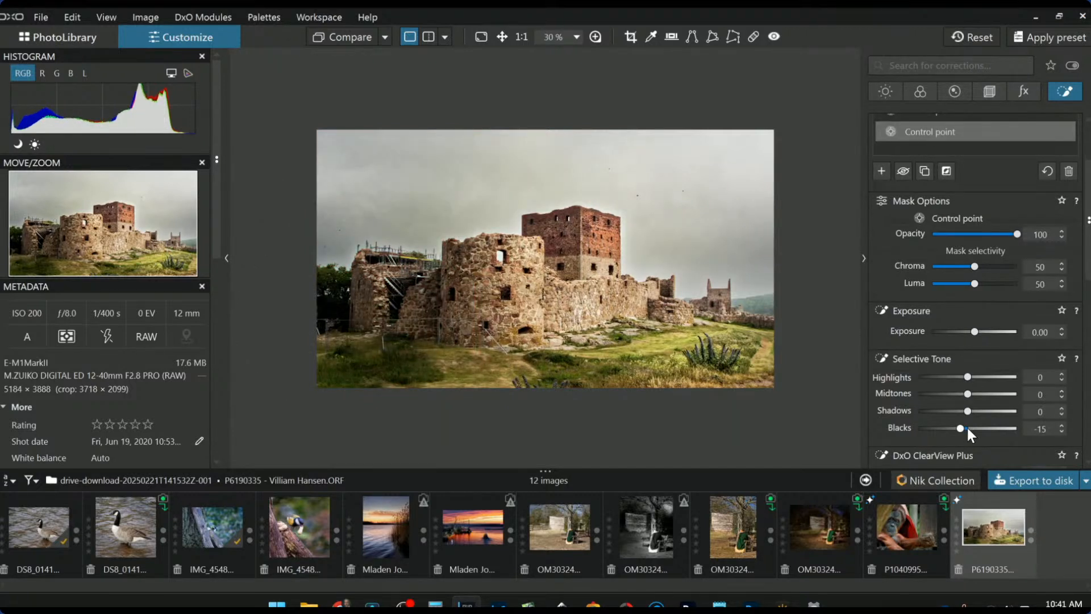
pyautogui.scroll(-3, 968, 429)
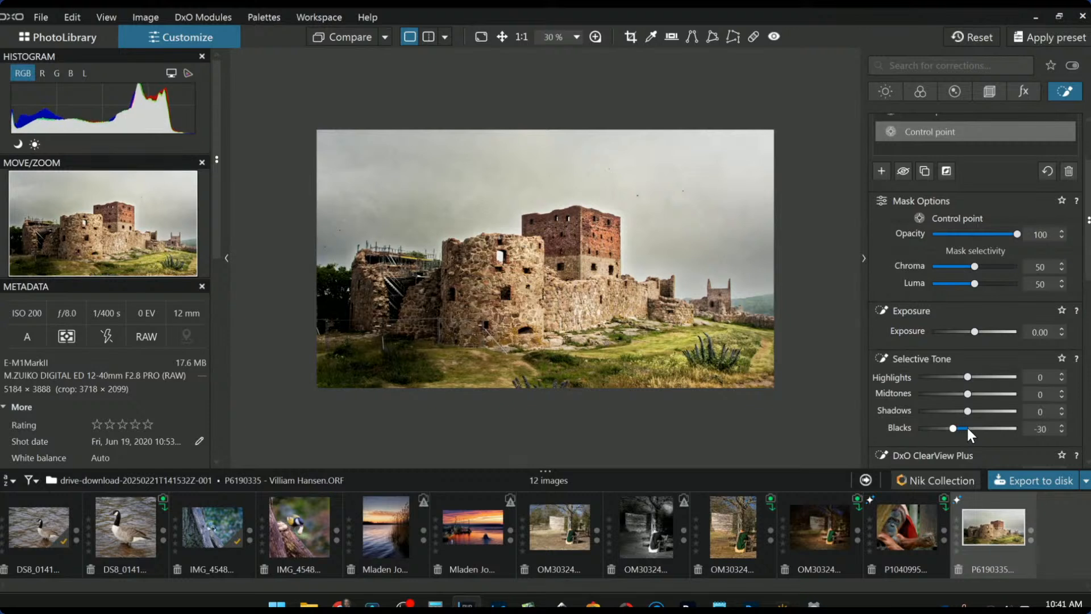
pyautogui.scroll(2, 968, 430)
pyautogui.scroll(1, 967, 429)
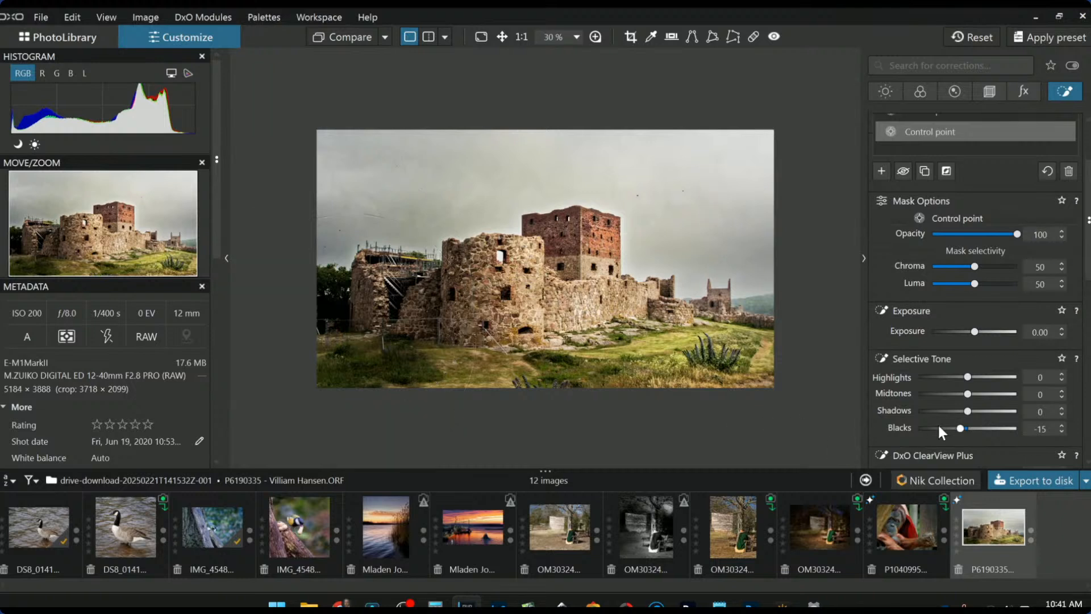
# - Shrink both control points' radii and bring up the Export to disk options
pyautogui.moveTo(419, 397); pyautogui.dragTo(394, 379)
pyautogui.moveTo(447, 407); pyautogui.dragTo(434, 400)
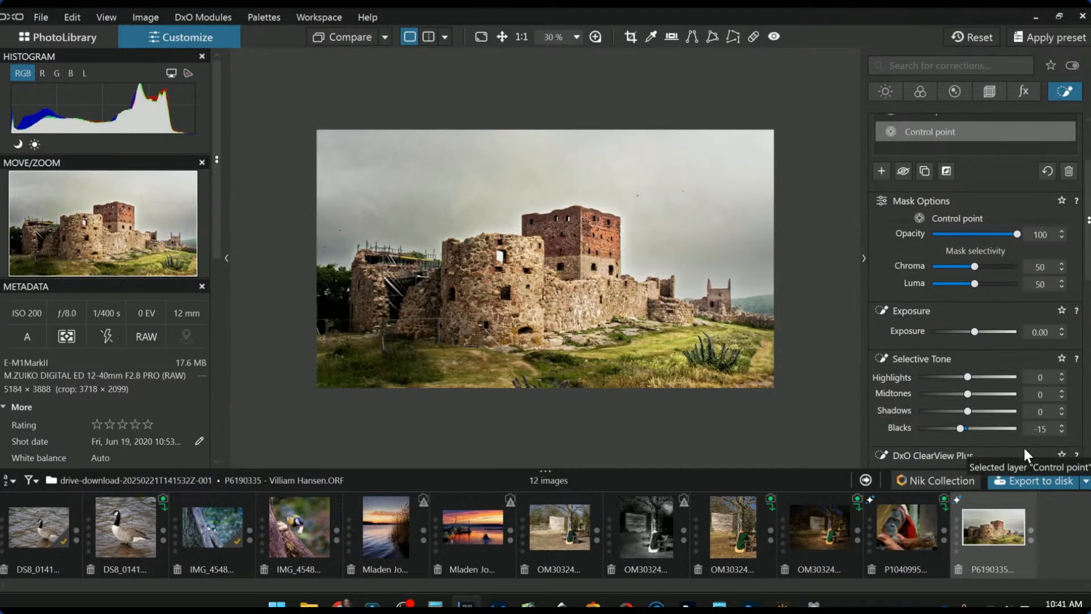
pyautogui.click(1021, 485)
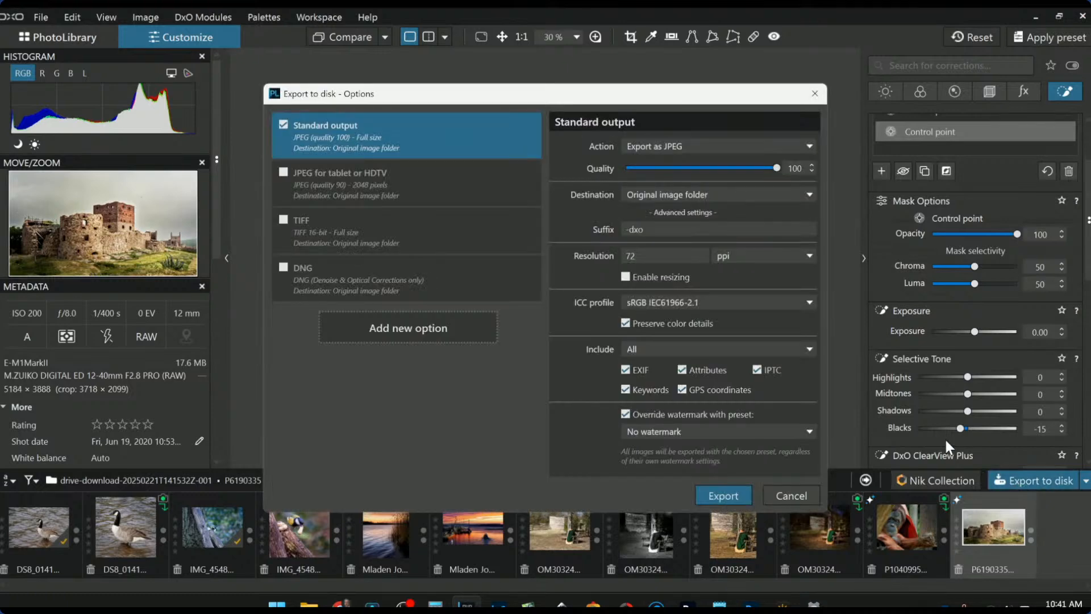
# - Export the castle photo as a quality-100 JPEG, then hide and restore the side palettes
pyautogui.click(732, 495)
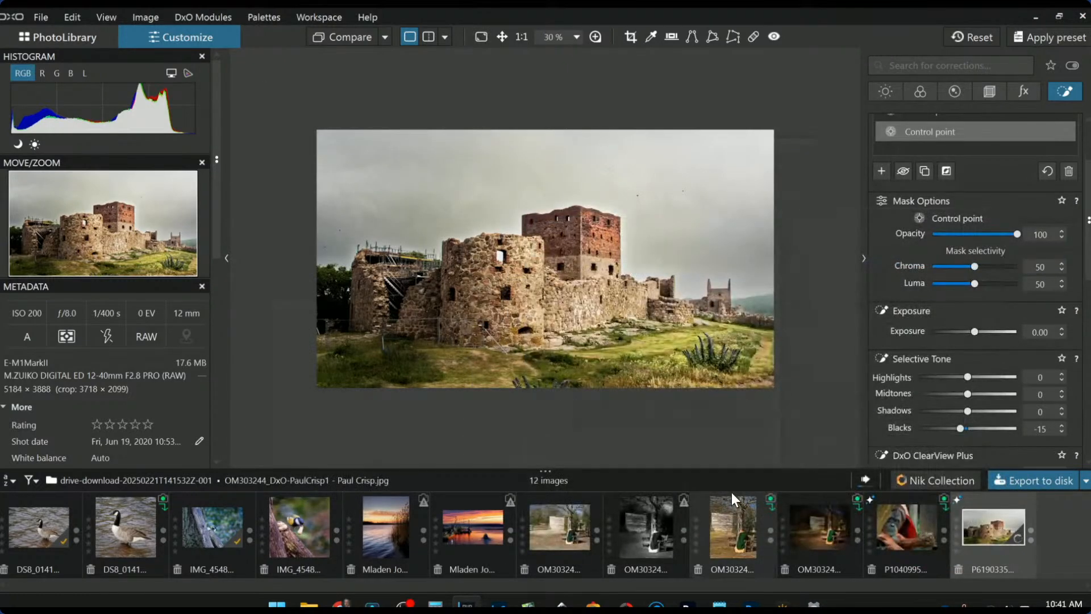
pyautogui.press('F9')
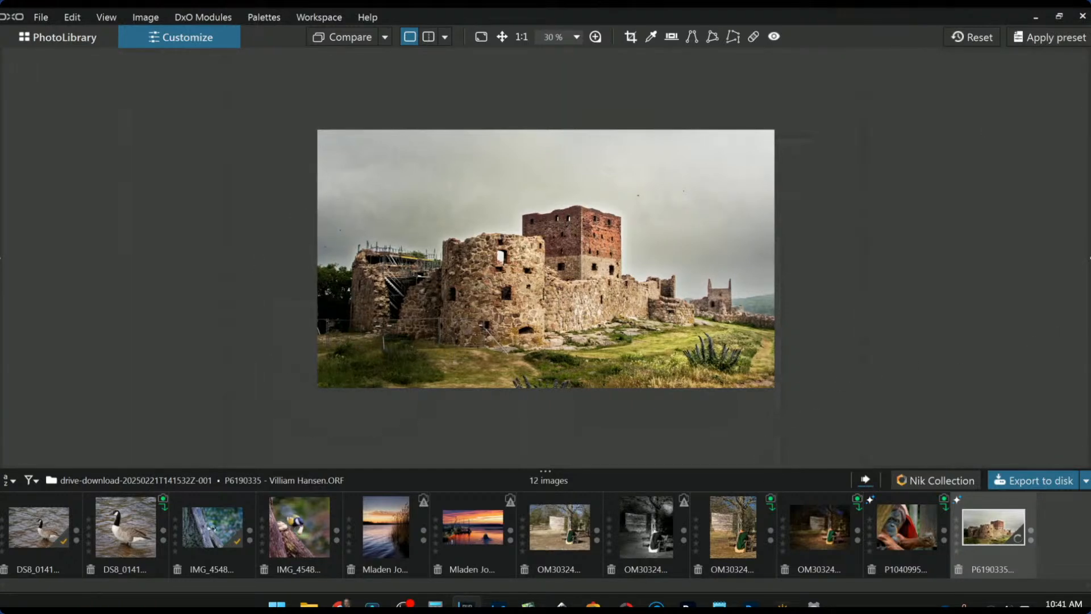
pyautogui.click(1089, 258)
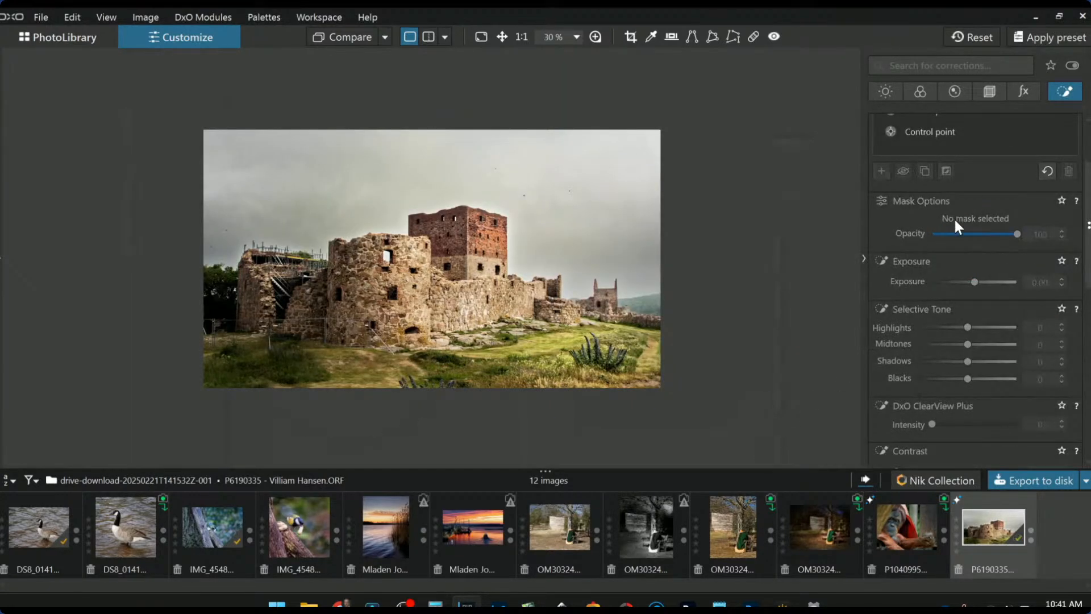
pyautogui.scroll(3, 966, 245)
pyautogui.scroll(-1, 979, 285)
pyautogui.scroll(1, 935, 256)
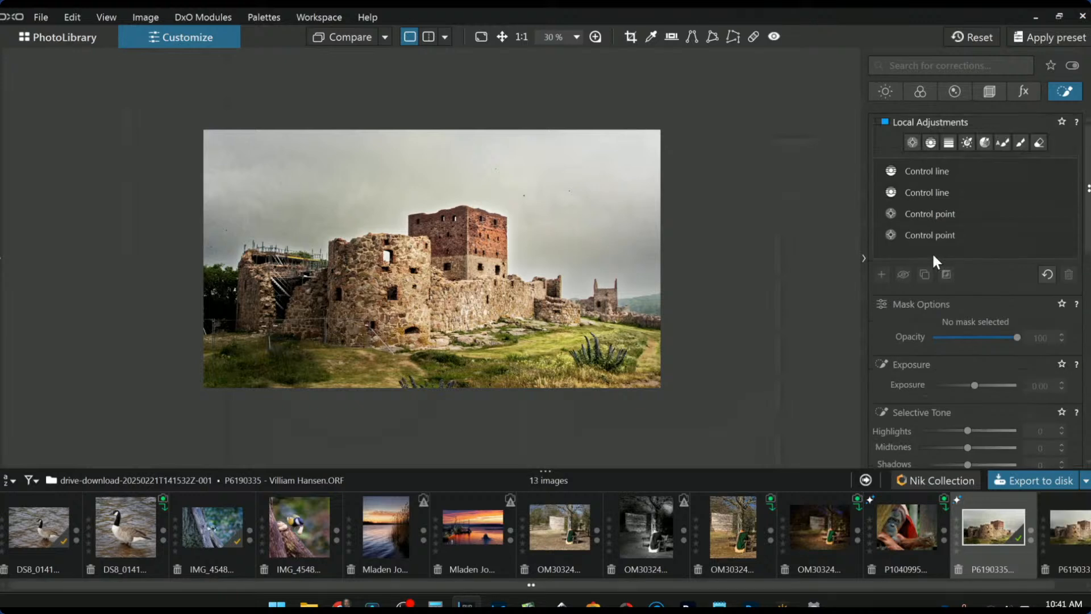
# - Switch the photo to black and white and back to colour, then reset all corrections
pyautogui.click(915, 89)
pyautogui.scroll(-1, 975, 313)
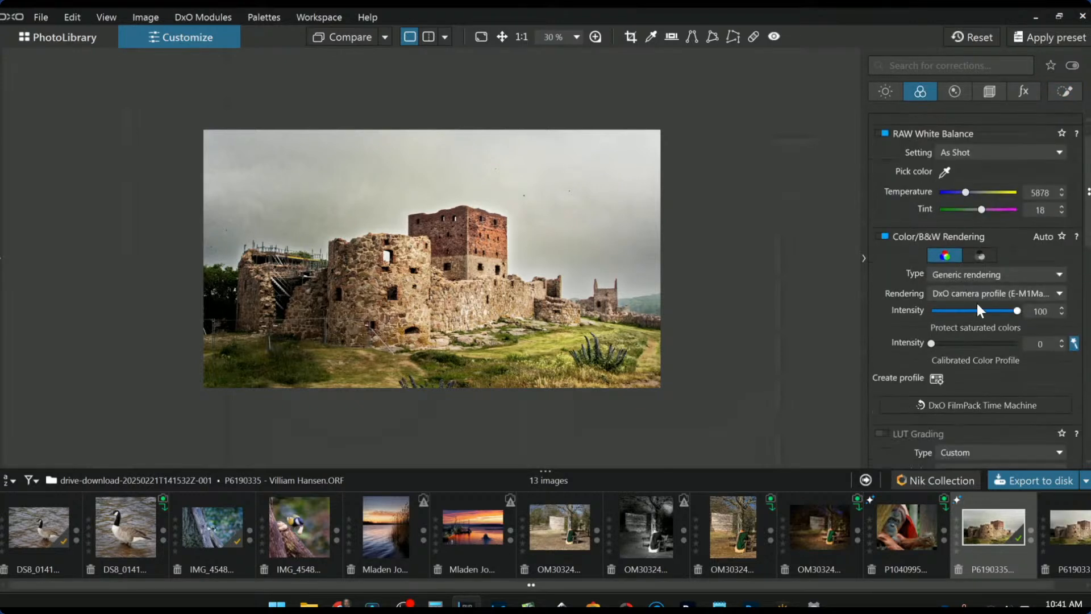
pyautogui.click(977, 258)
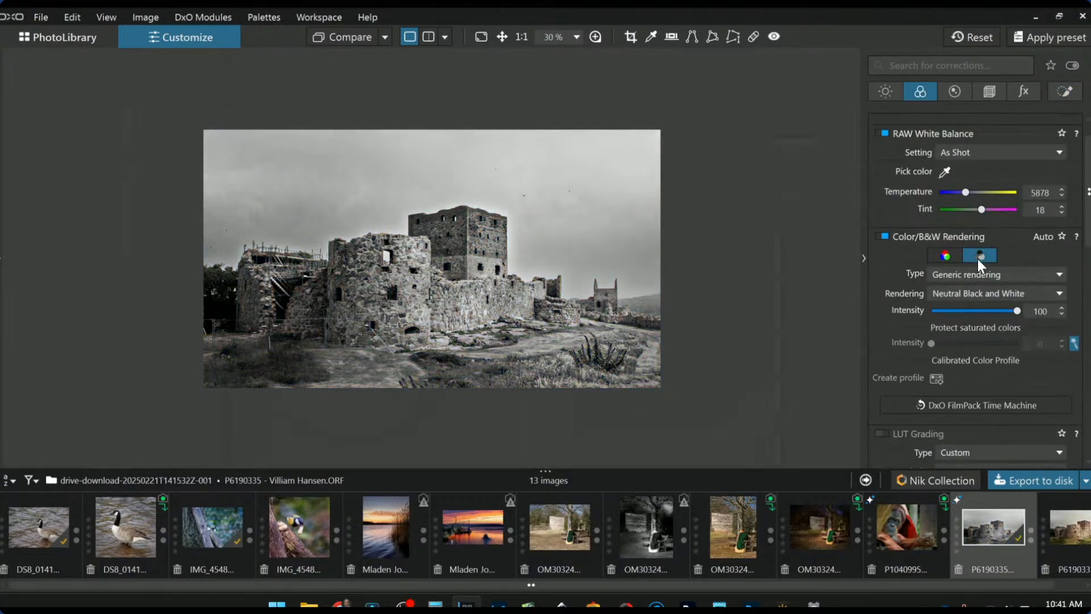
pyautogui.scroll(2, 609, 261)
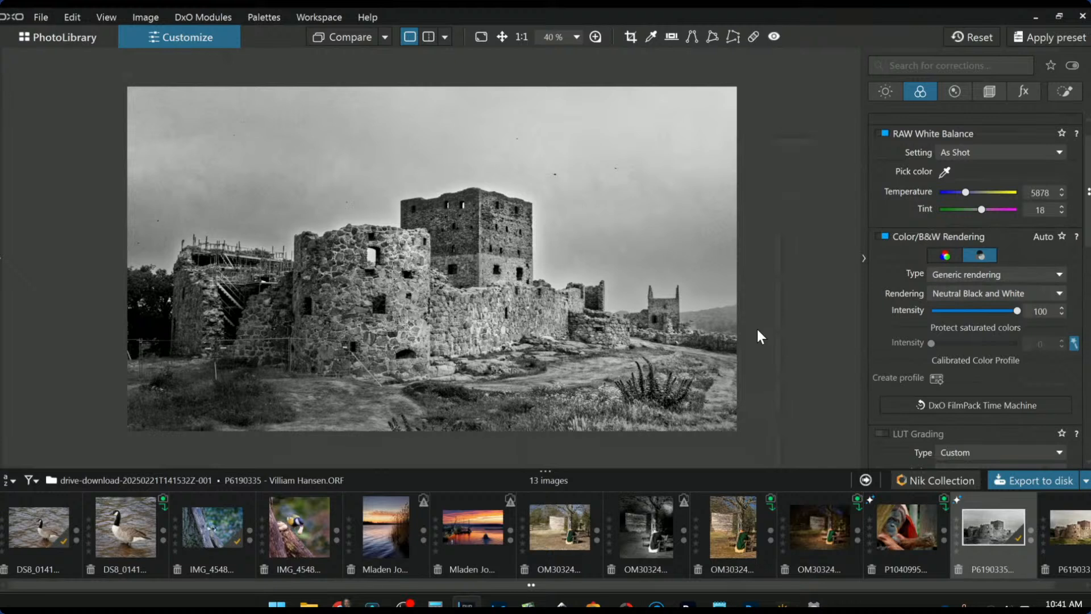
pyautogui.click(937, 254)
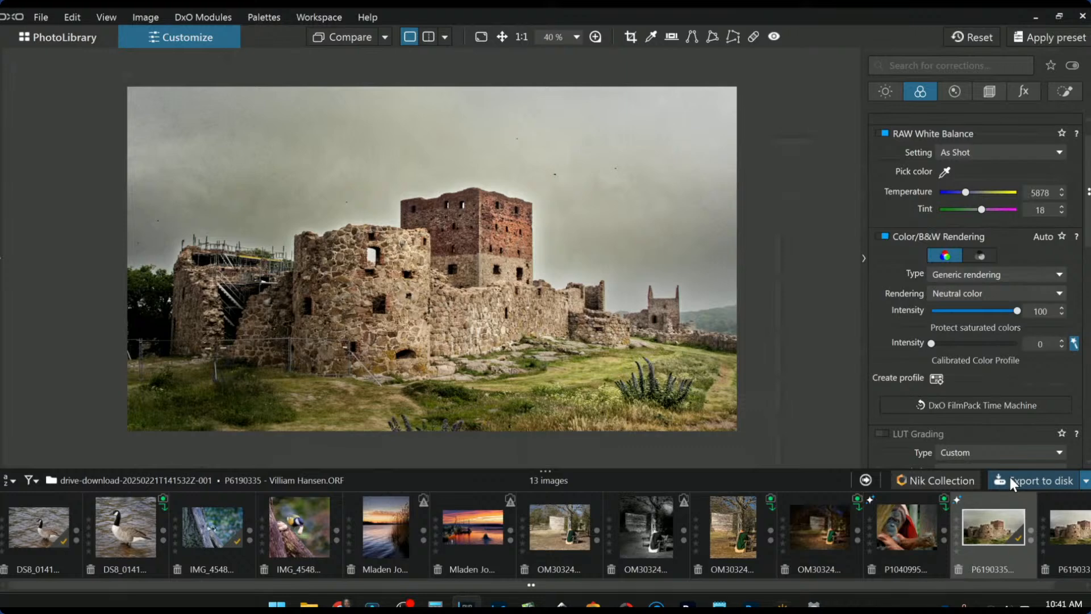
pyautogui.click(972, 37)
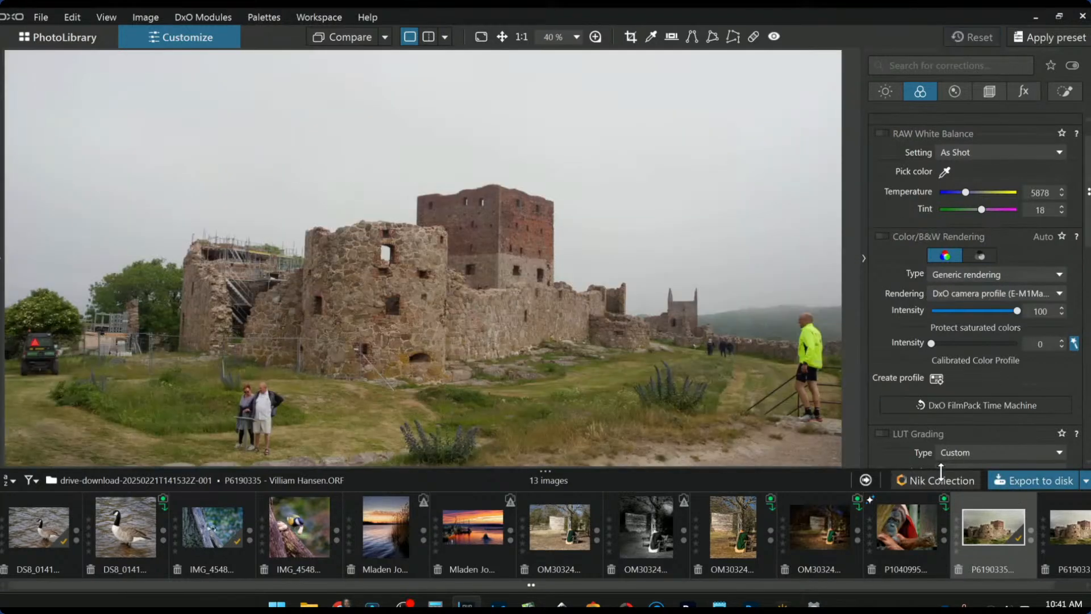
pyautogui.scroll(-3, 592, 325)
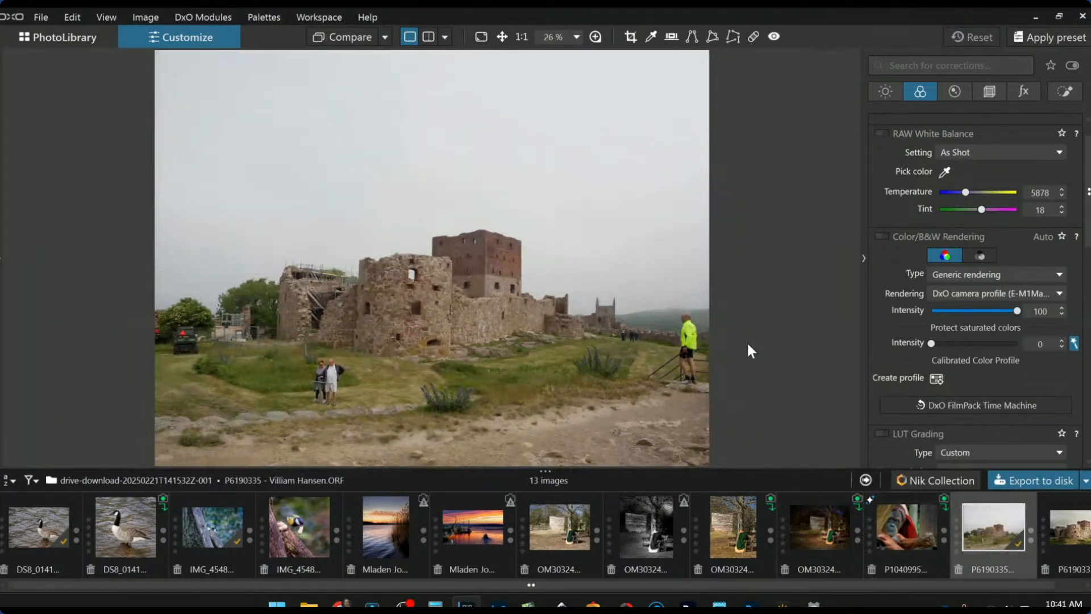
# - Set the RAW as comparison reference beside the exported JPG and collapse the corrections palette
pyautogui.rightClick(991, 530)
pyautogui.moveTo(968, 484)
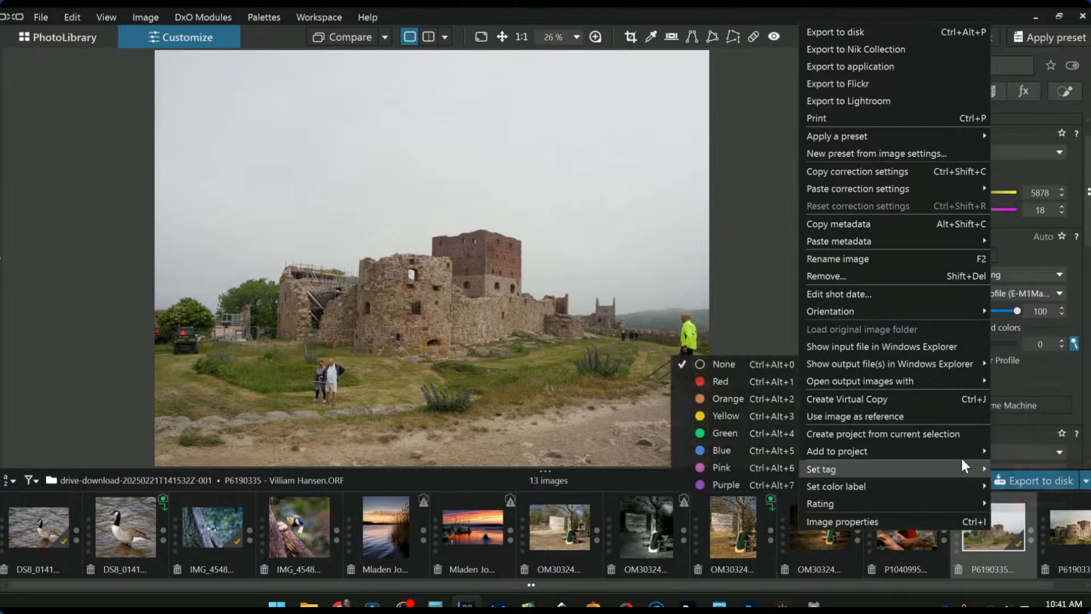
pyautogui.click(944, 415)
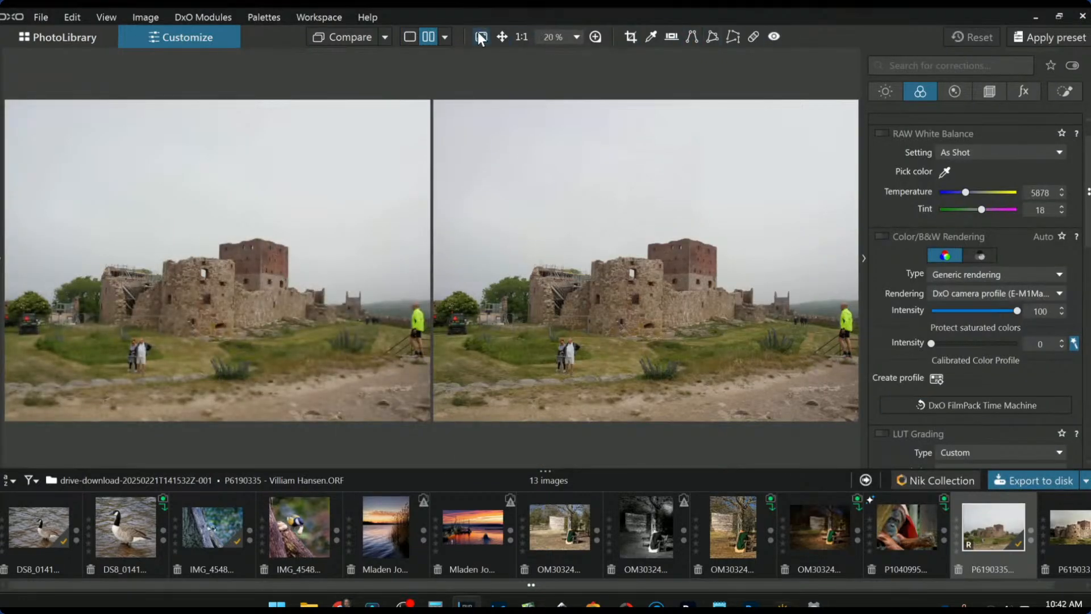
pyautogui.click(1079, 530)
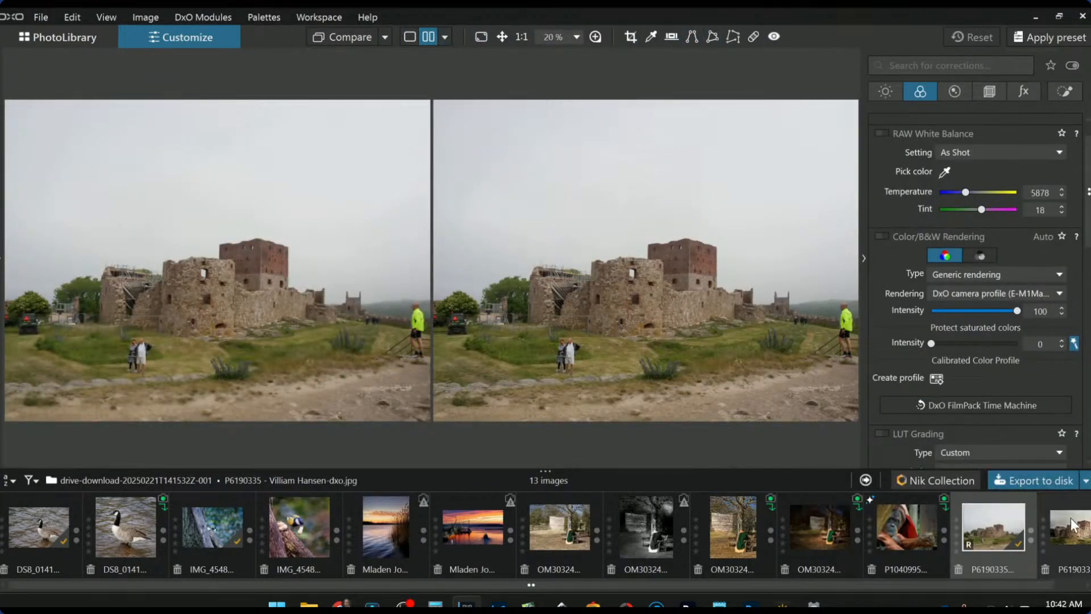
pyautogui.click(863, 258)
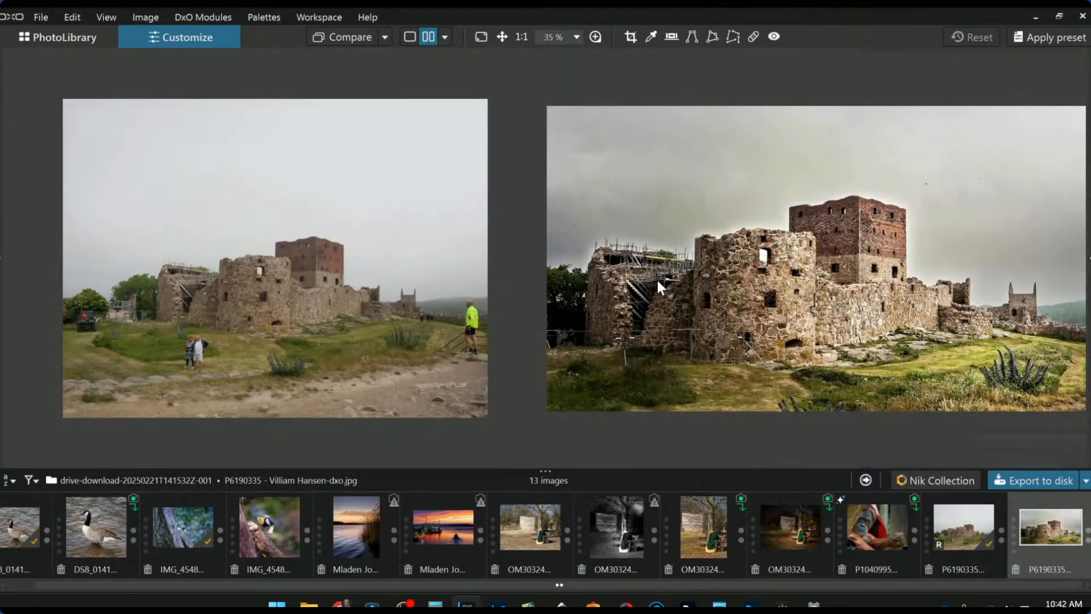
pyautogui.scroll(-1, 932, 392)
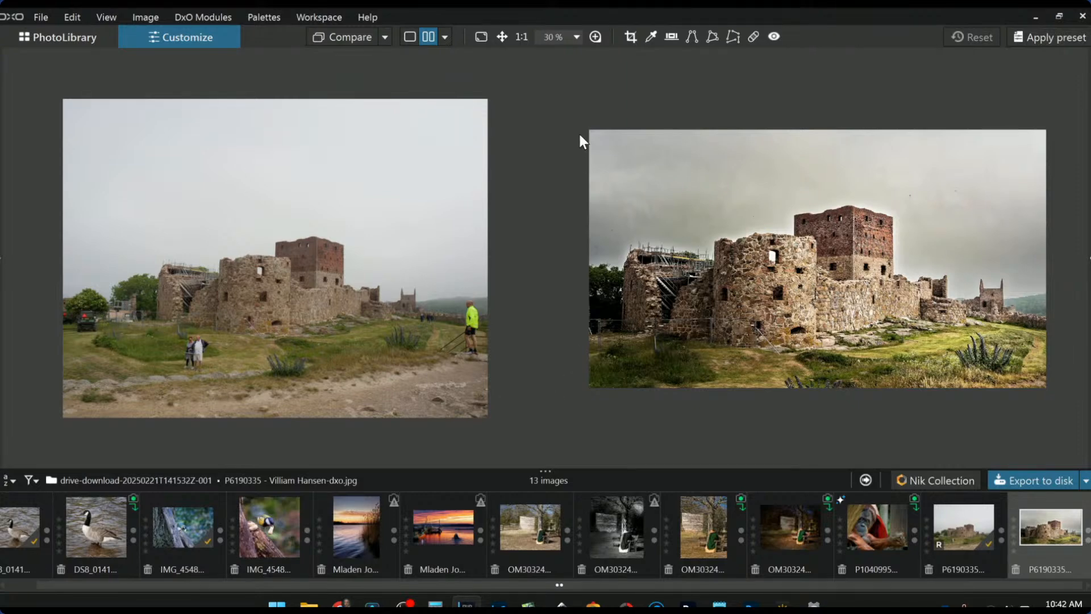
# - Compare original and edited castle photo in a left/right split view, sweeping the divider across
pyautogui.click(445, 38)
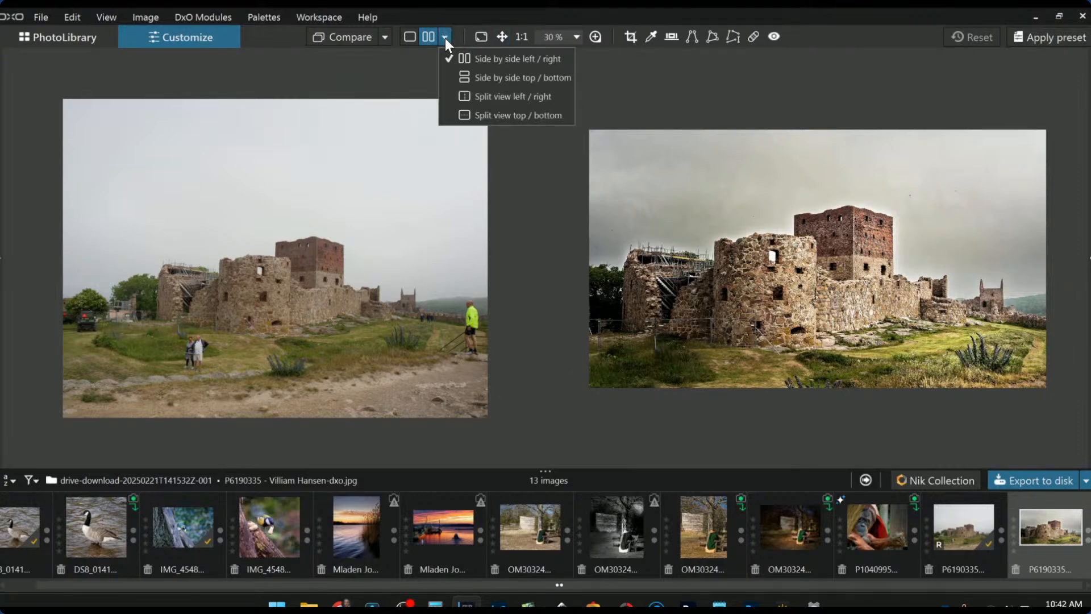
pyautogui.click(474, 92)
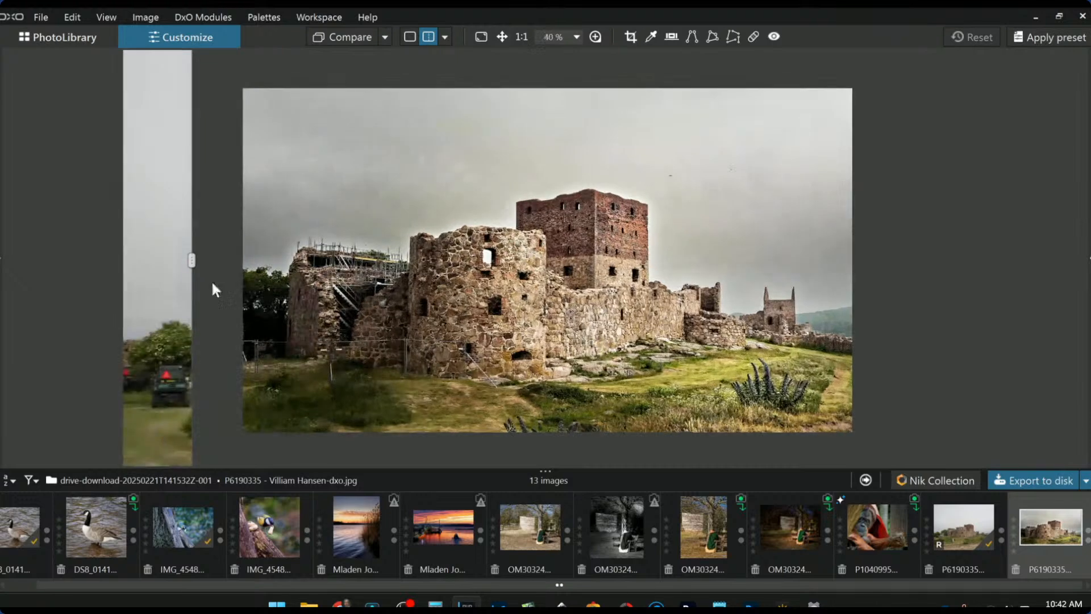
pyautogui.moveTo(193, 260); pyautogui.dragTo(1028, 334)
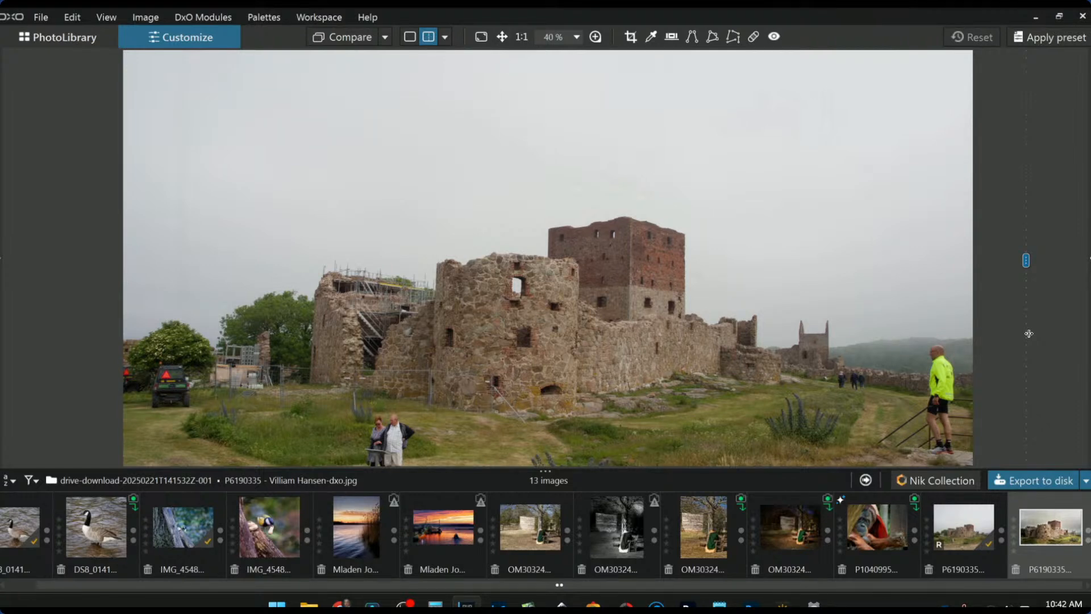
pyautogui.moveTo(1028, 334); pyautogui.dragTo(206, 312)
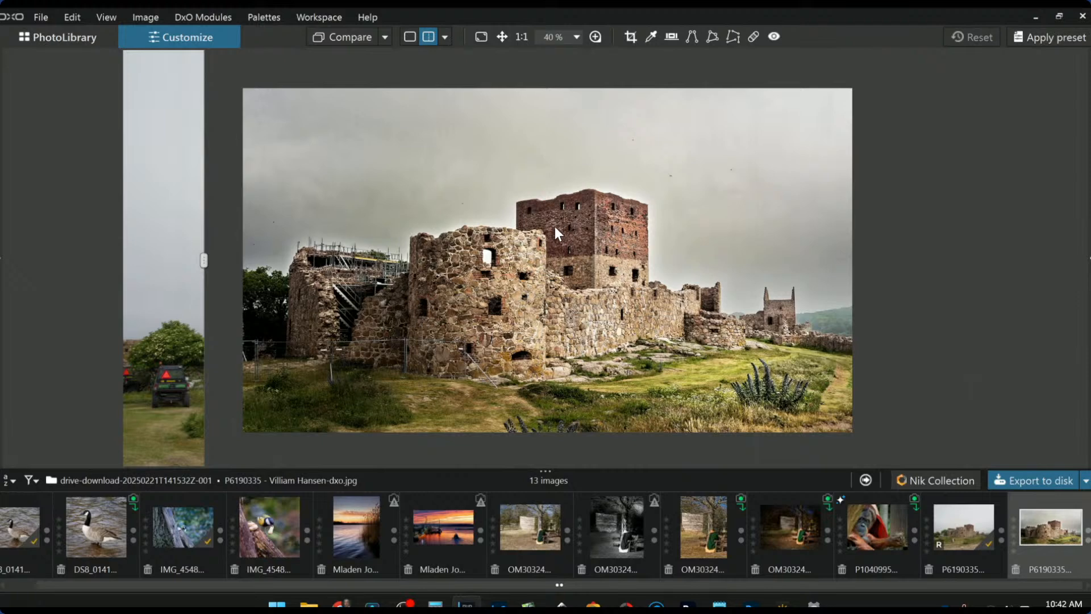
# - Restore the corrections palette with the full global corrections list, briefly visiting the library
pyautogui.click(1088, 259)
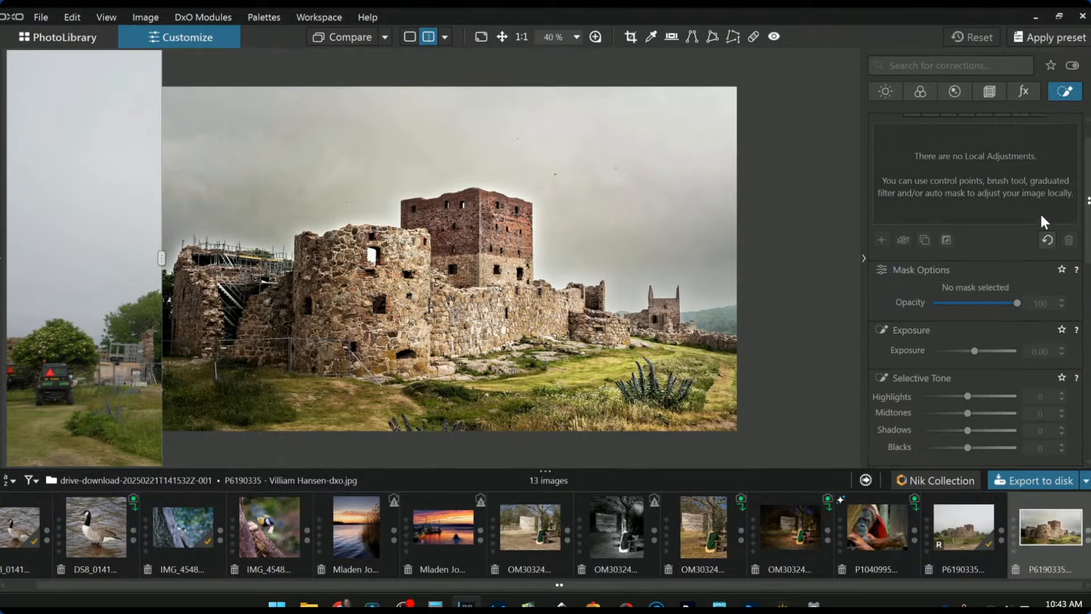
pyautogui.click(1068, 100)
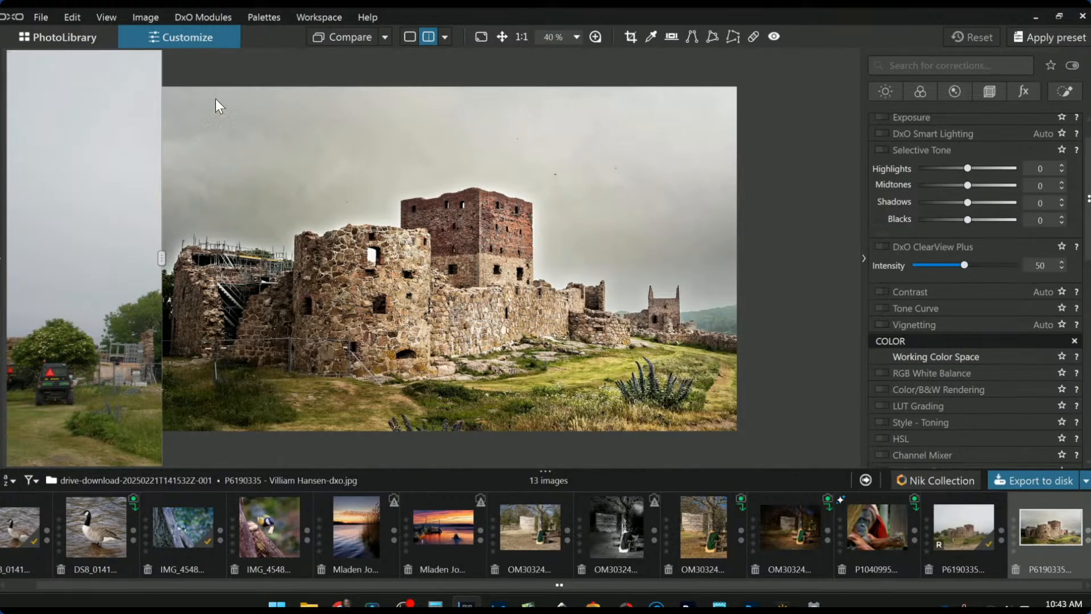
pyautogui.click(90, 37)
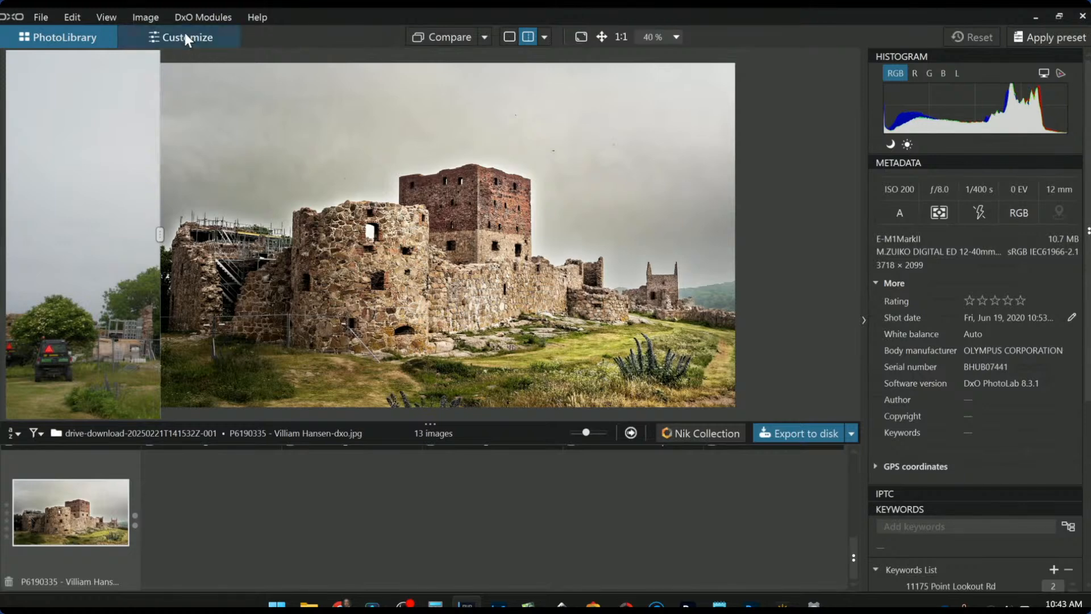
pyautogui.click(185, 39)
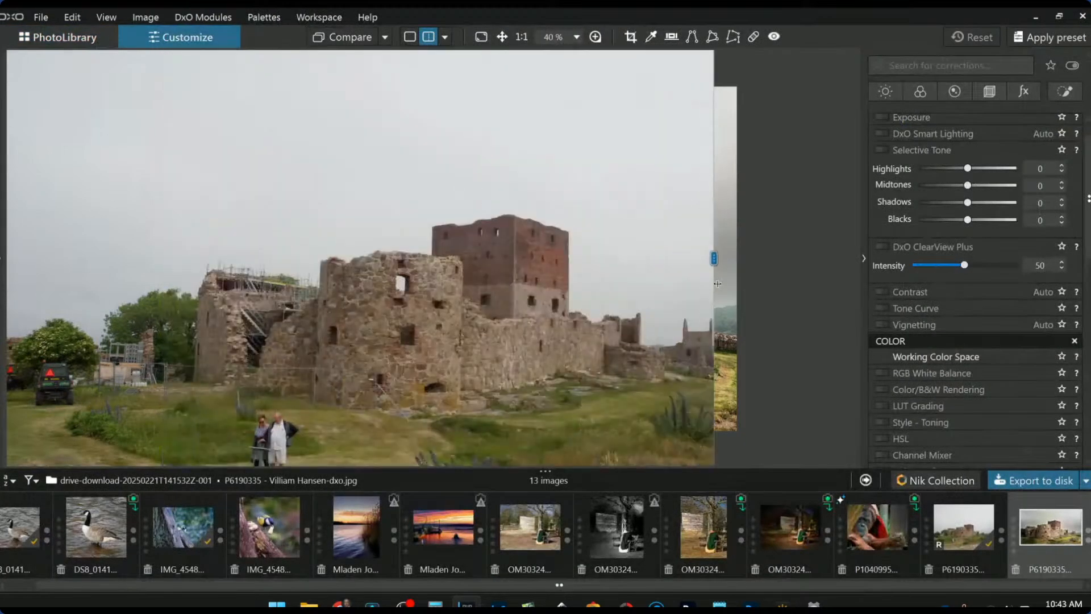
# - Show the edited castle photo alone in single view, with local adjustments controls open
pyautogui.moveTo(711, 283); pyautogui.dragTo(789, 300)
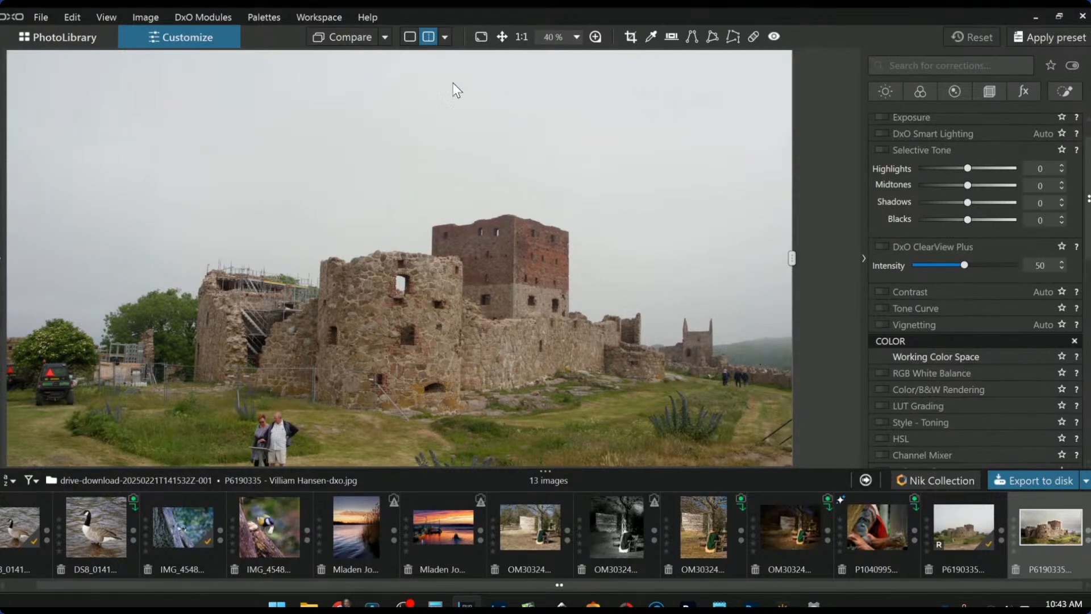
pyautogui.click(407, 40)
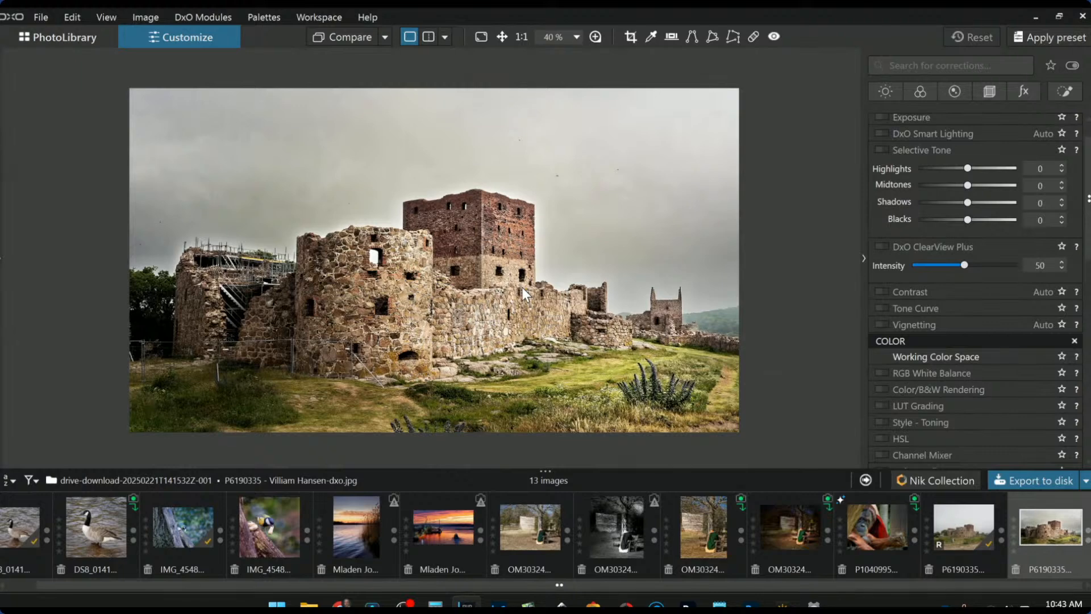
pyautogui.click(1059, 92)
# - Open the castle RAW and cluster control points over the brick tower, shrinking their reach
pyautogui.click(948, 523)
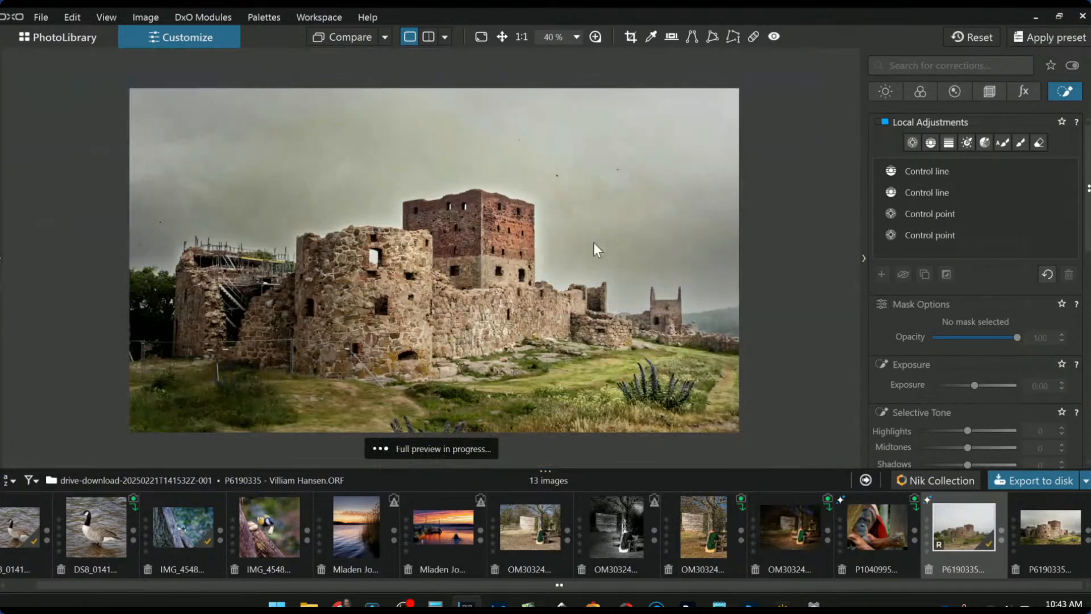
pyautogui.click(917, 146)
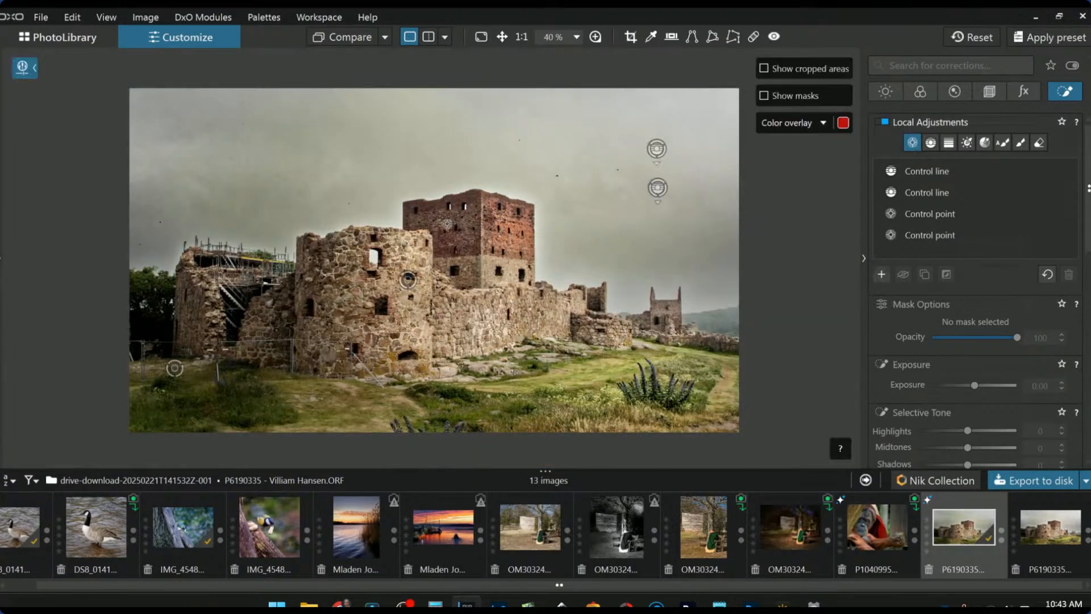
pyautogui.click(450, 227)
pyautogui.moveTo(523, 110); pyautogui.dragTo(437, 198)
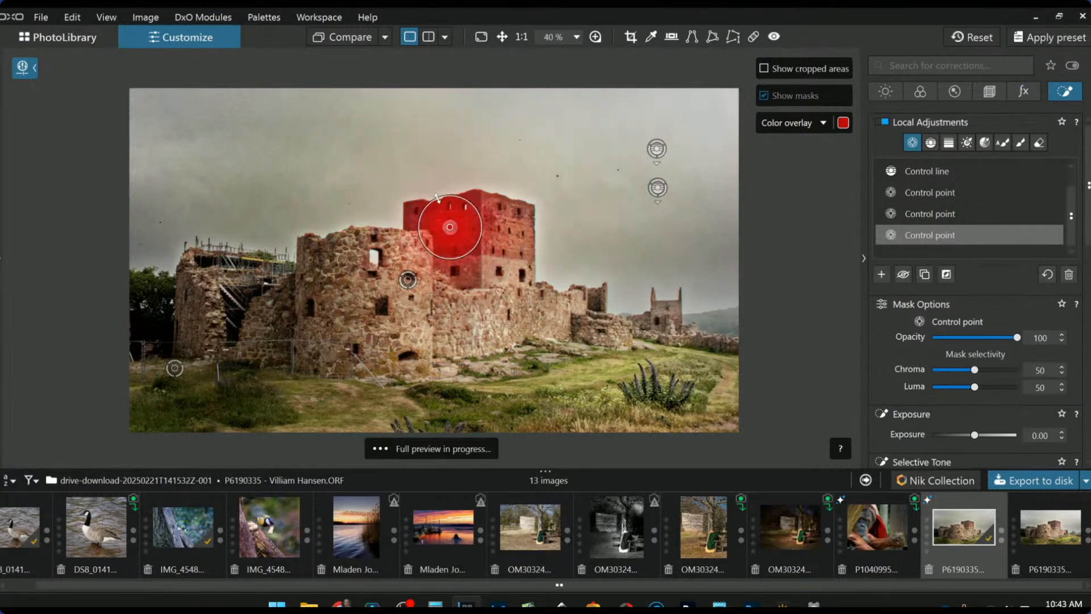
pyautogui.click(467, 222)
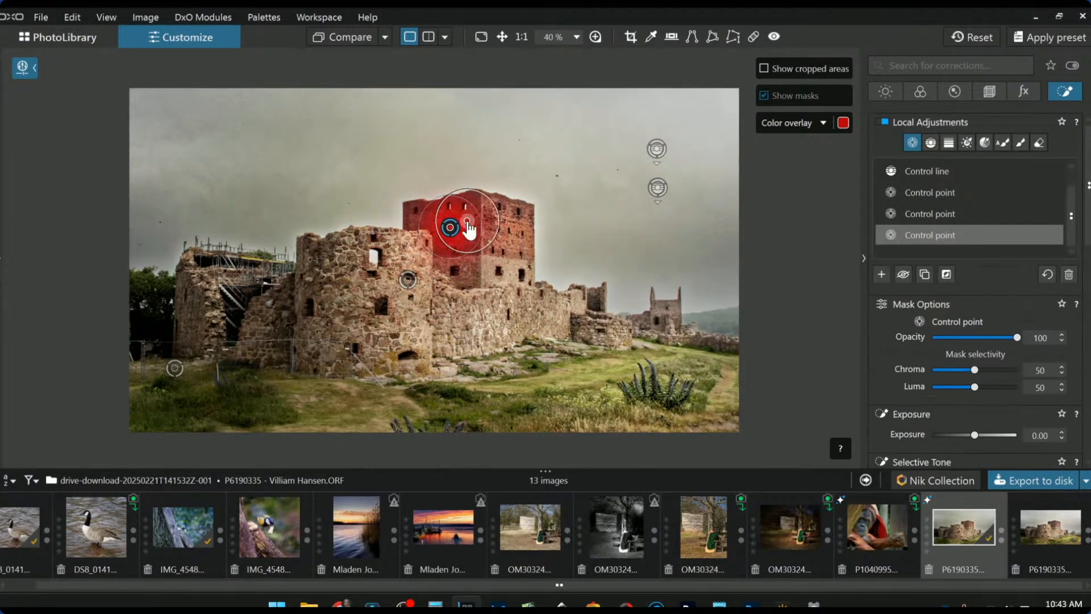
pyautogui.moveTo(496, 213); pyautogui.dragTo(465, 213)
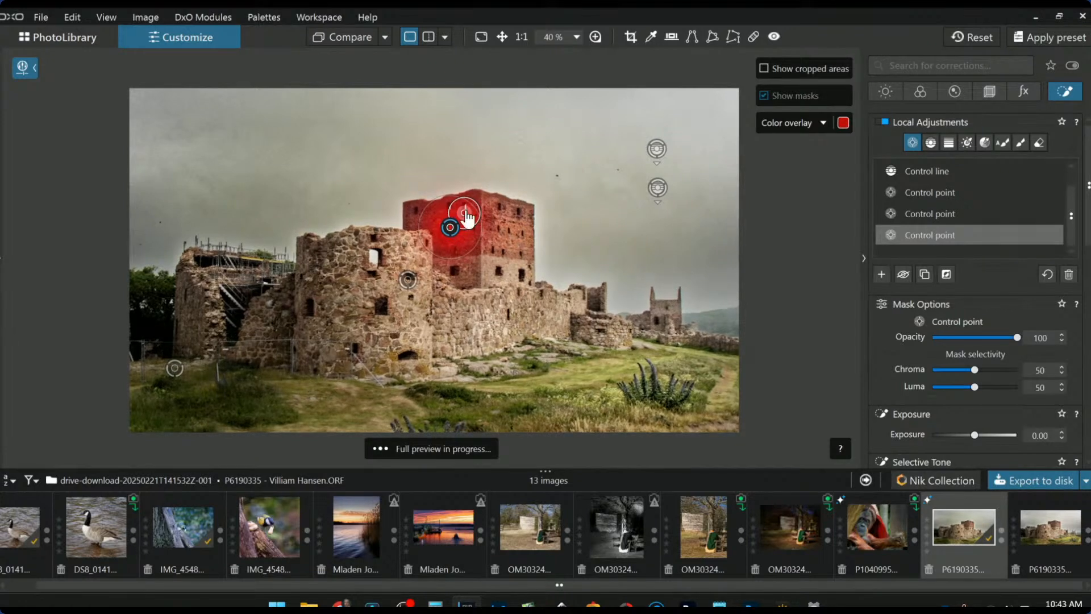
pyautogui.click(432, 214)
pyautogui.click(409, 218)
pyautogui.click(469, 265)
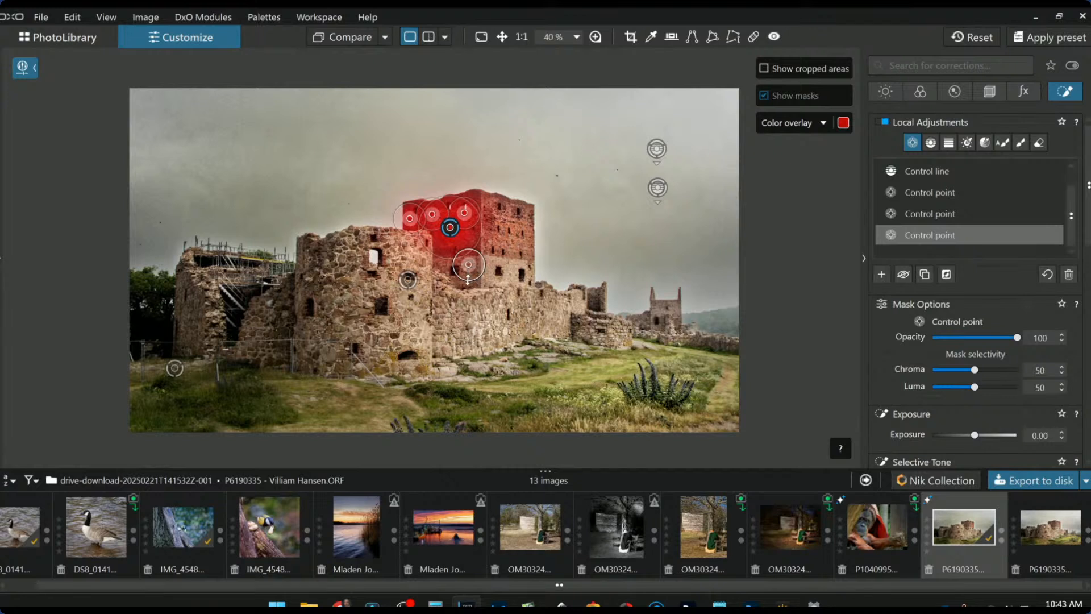
pyautogui.click(444, 264)
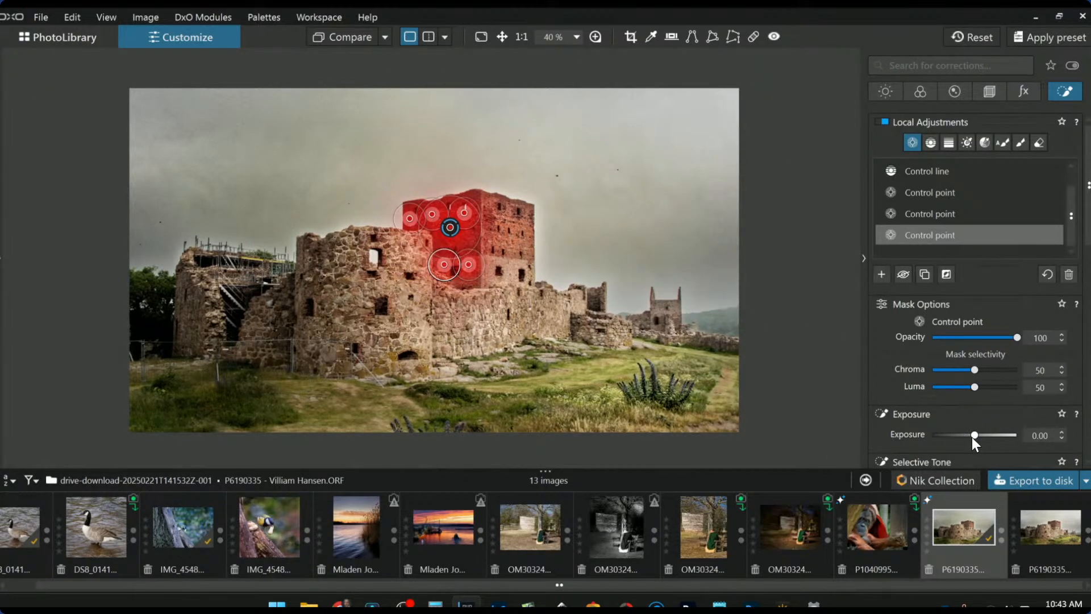
# - Darken the tower with local exposure, going to about -0.78 then easing back to -0.51
pyautogui.click(972, 435)
pyautogui.moveTo(970, 437); pyautogui.dragTo(966, 437)
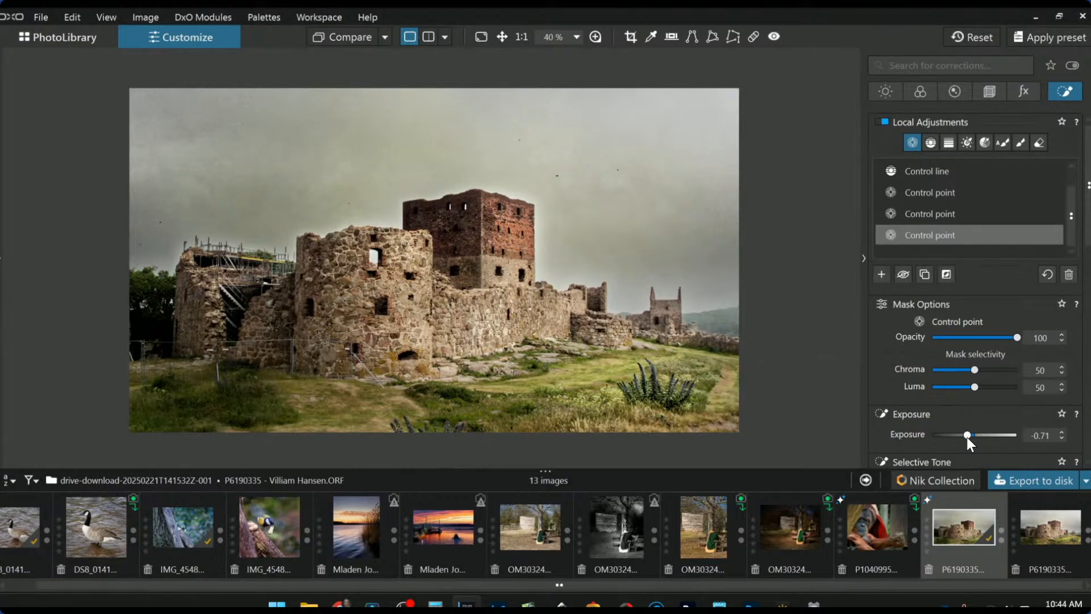
pyautogui.moveTo(968, 436); pyautogui.dragTo(967, 438)
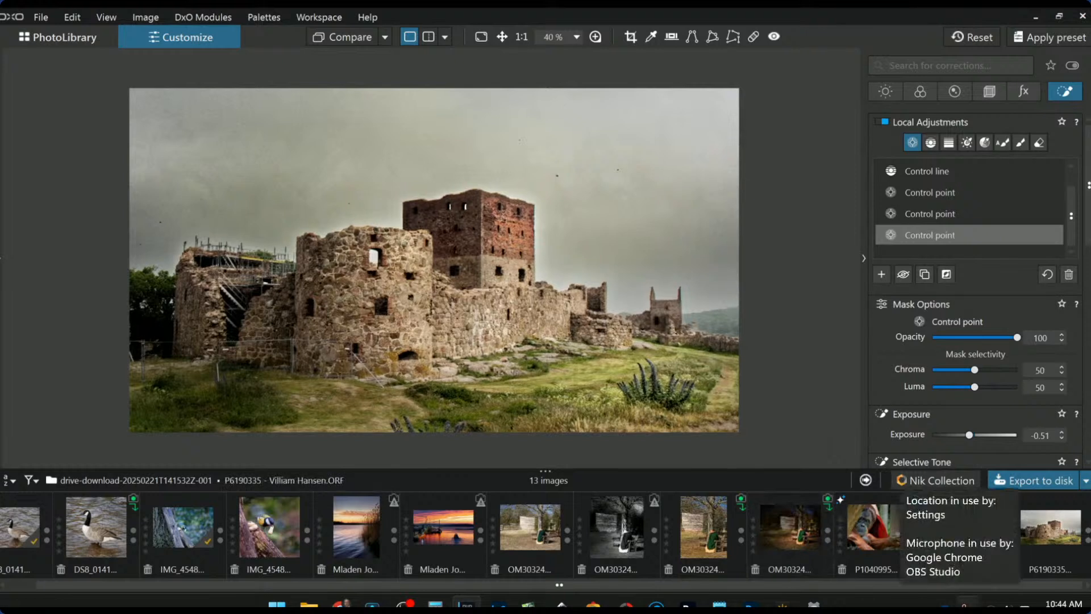
# - Add a control point on the distant small right-hand tower and refresh the folder to 25 images
pyautogui.moveTo(814, 606)
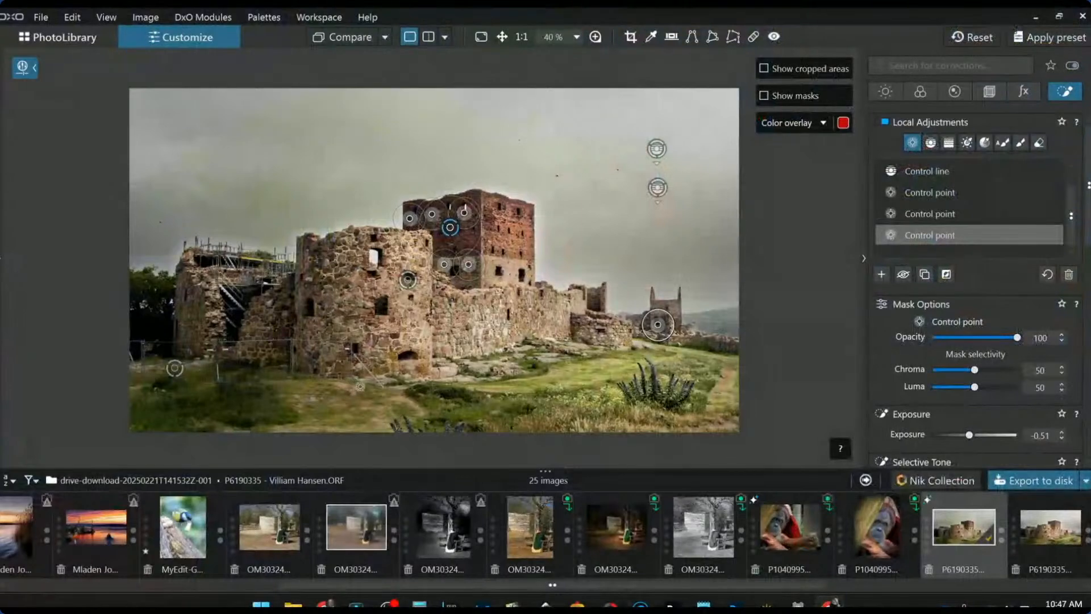
# - Hide the control point overlays, pass through the bison photo, and open the snowy tree photo
pyautogui.click(781, 311)
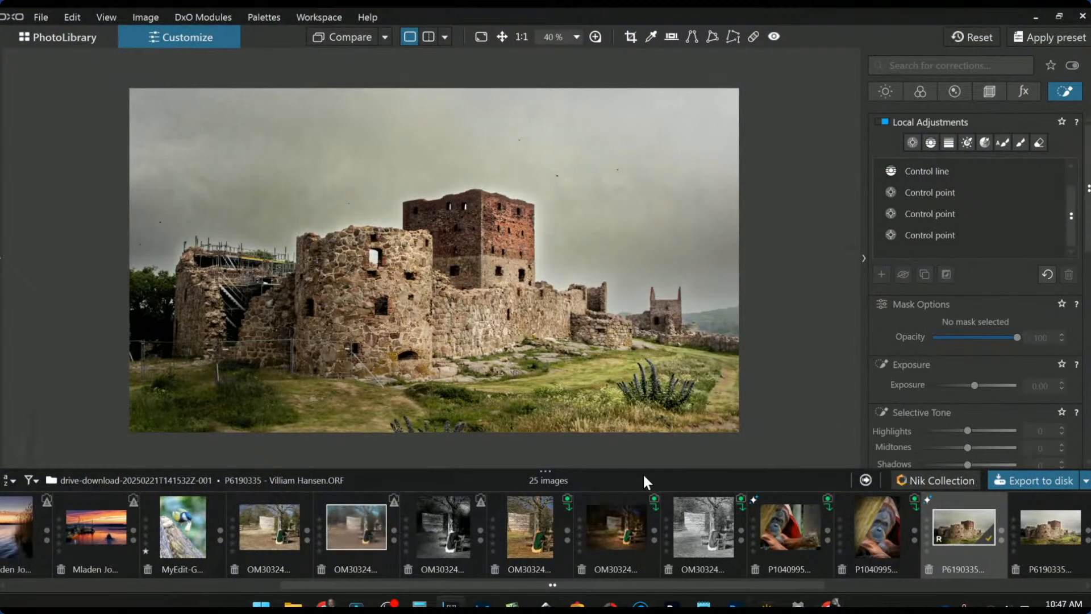
pyautogui.scroll(5, 543, 554)
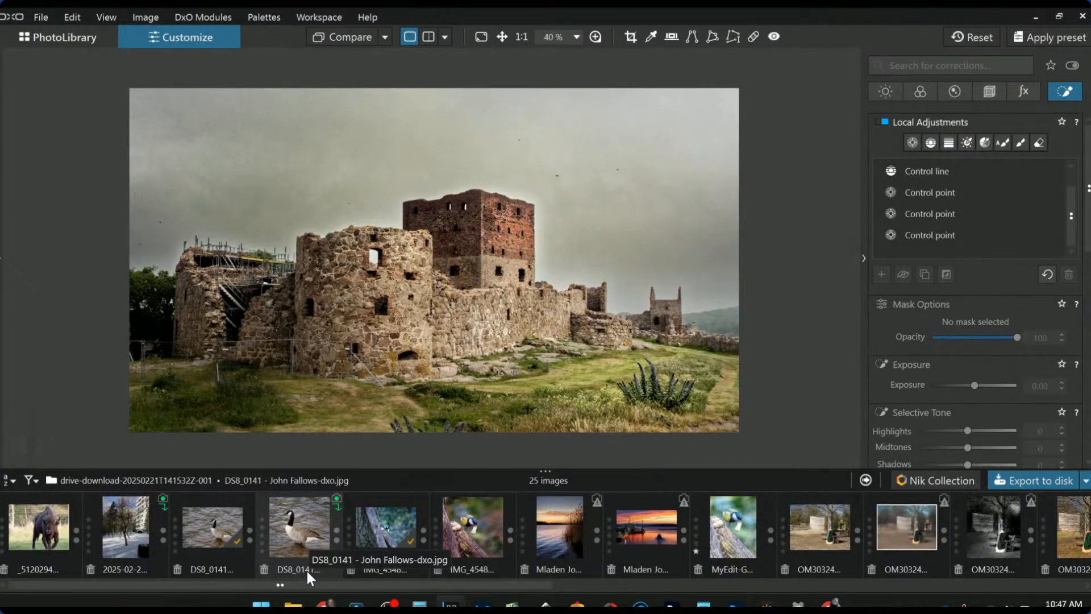
pyautogui.click(58, 541)
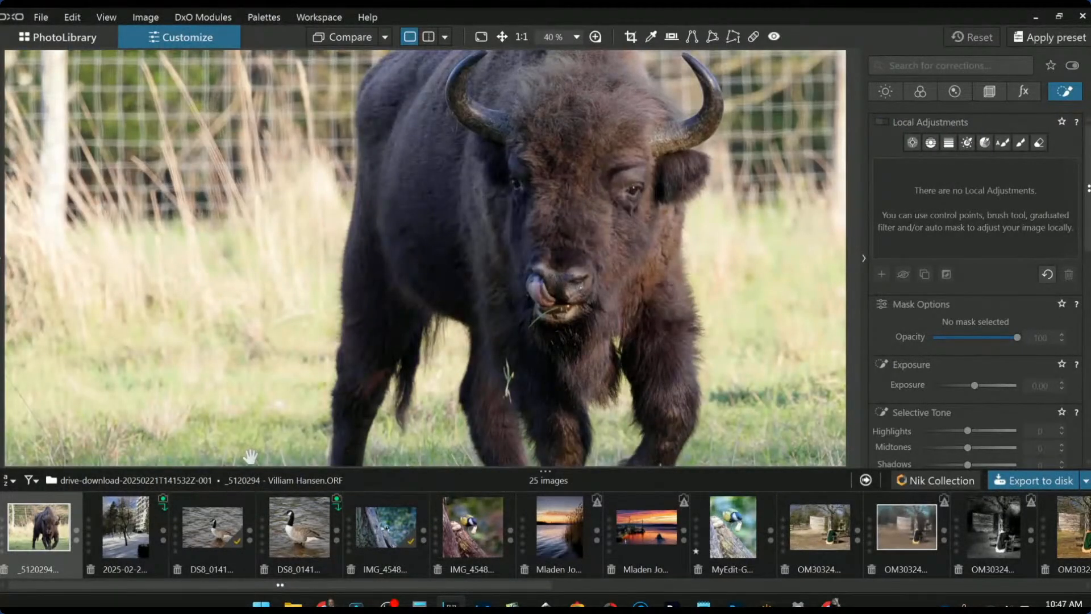
pyautogui.scroll(-2, 360, 364)
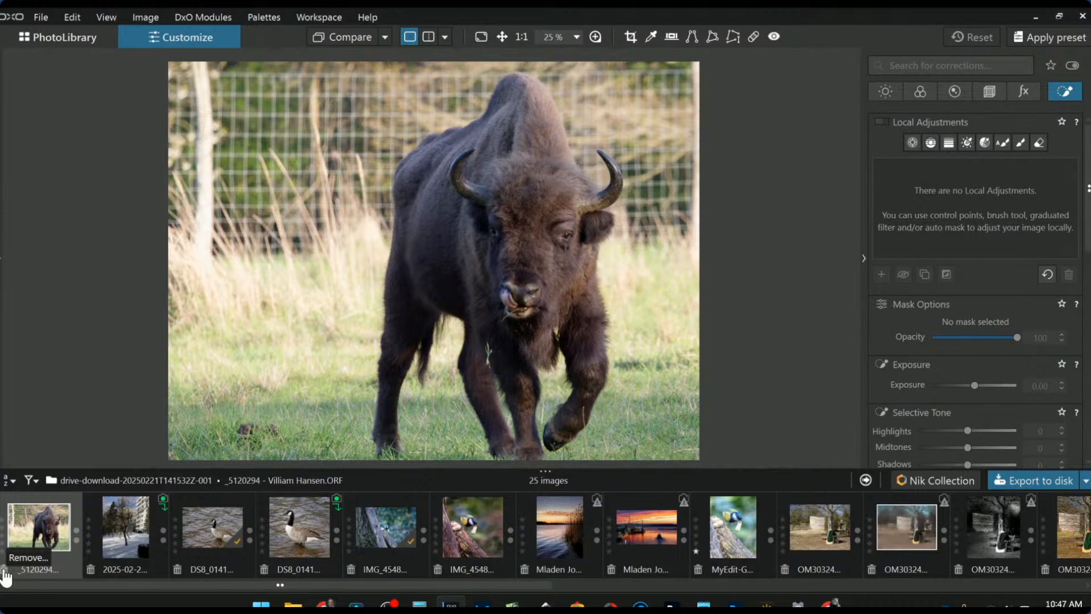
pyautogui.click(125, 527)
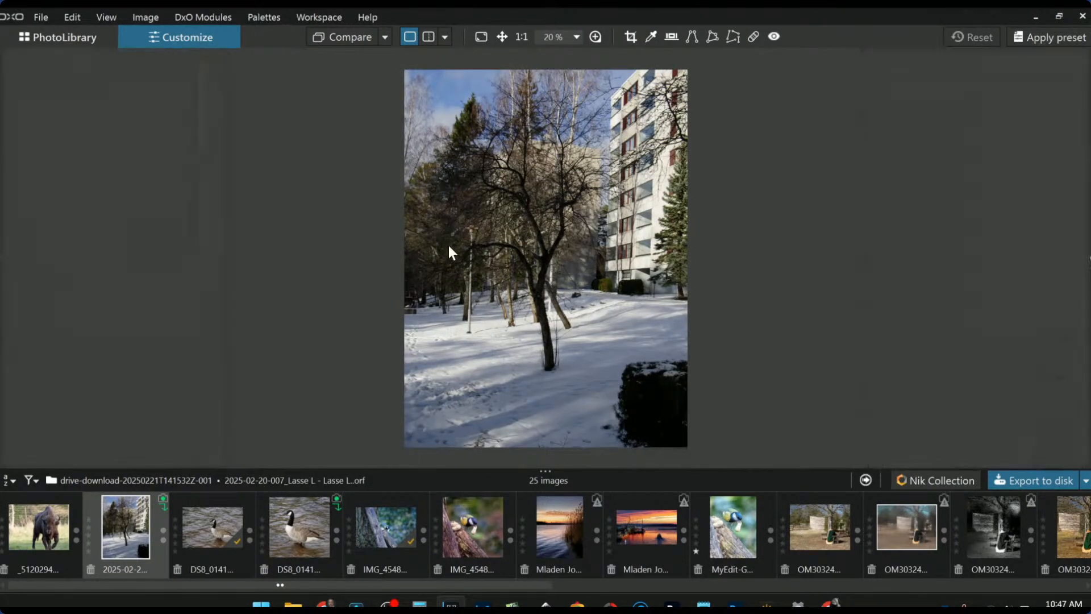
# - Apply the first preset to brighten the snowy tree photo and enable Geometry perspective correction
pyautogui.press('F9')
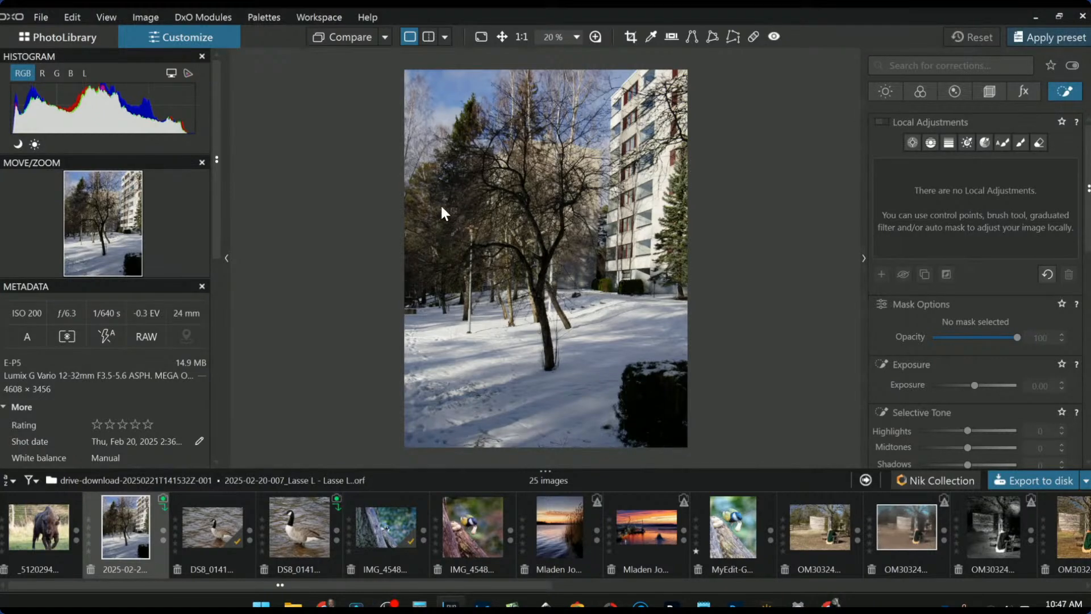
pyautogui.press('F11')
pyautogui.click(396, 211)
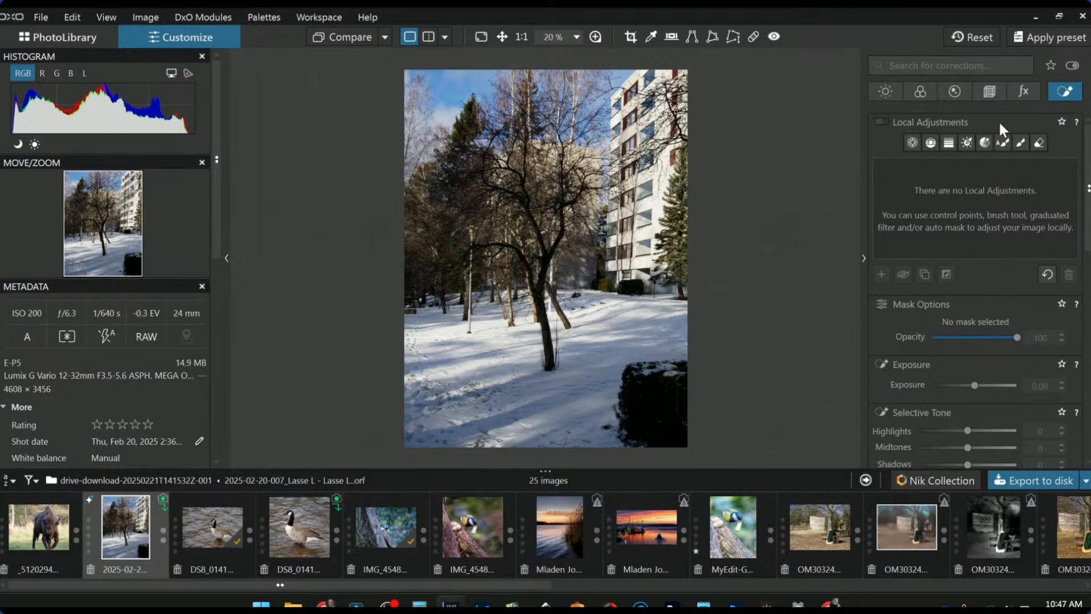
pyautogui.click(990, 92)
pyautogui.click(883, 368)
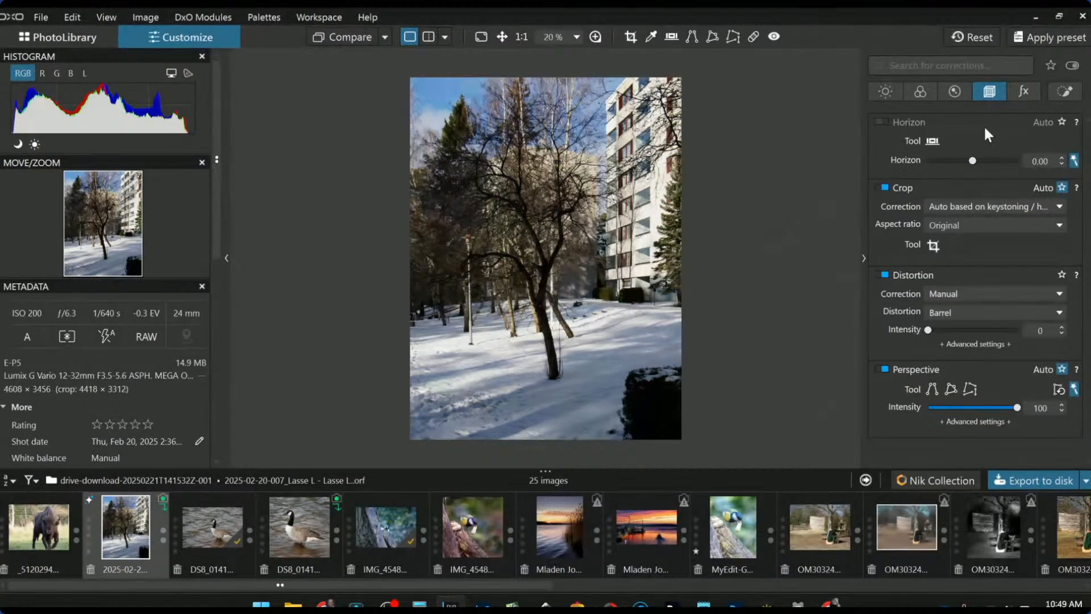
# - Crop to a 2825 × 2119 px 4:3 frame shifted slightly right, and apply it
pyautogui.click(939, 244)
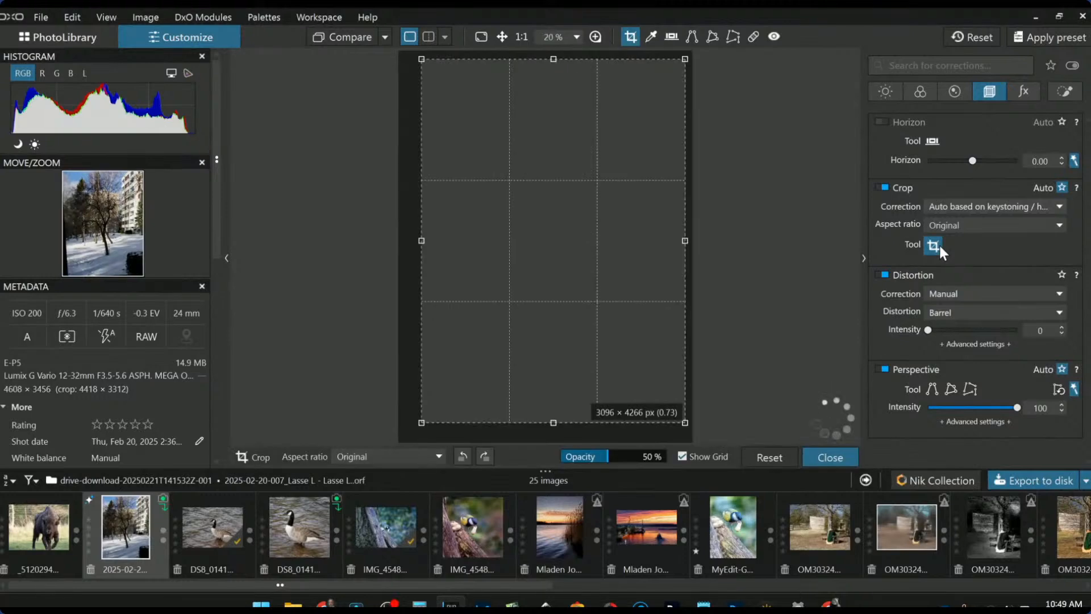
pyautogui.moveTo(419, 59); pyautogui.dragTo(420, 225)
pyautogui.moveTo(539, 340); pyautogui.dragTo(561, 300)
pyautogui.moveTo(560, 365); pyautogui.dragTo(560, 341)
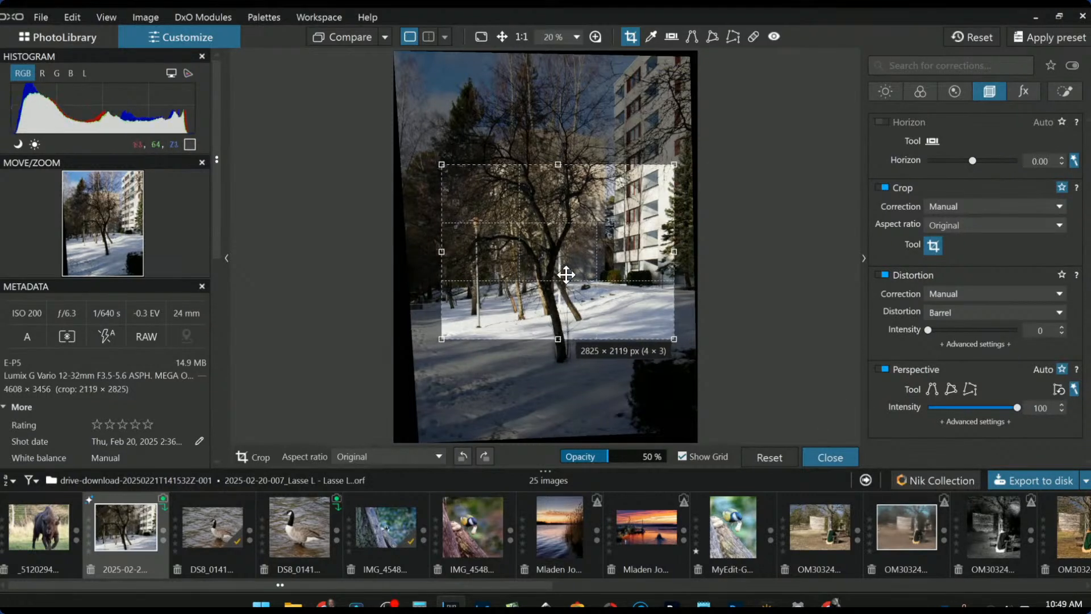
pyautogui.moveTo(565, 277); pyautogui.dragTo(577, 276)
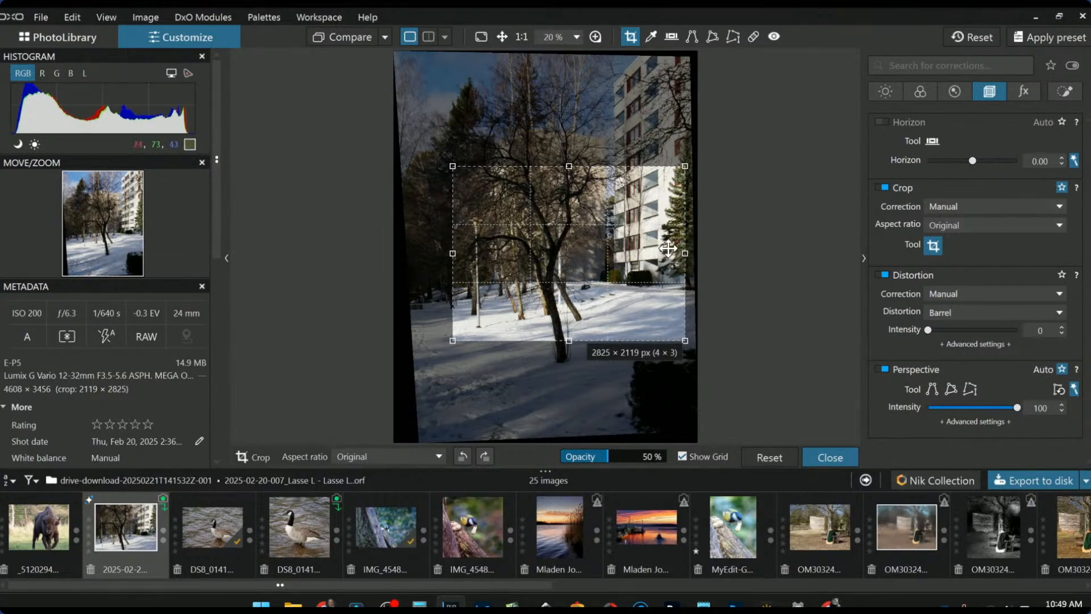
pyautogui.press('Return')
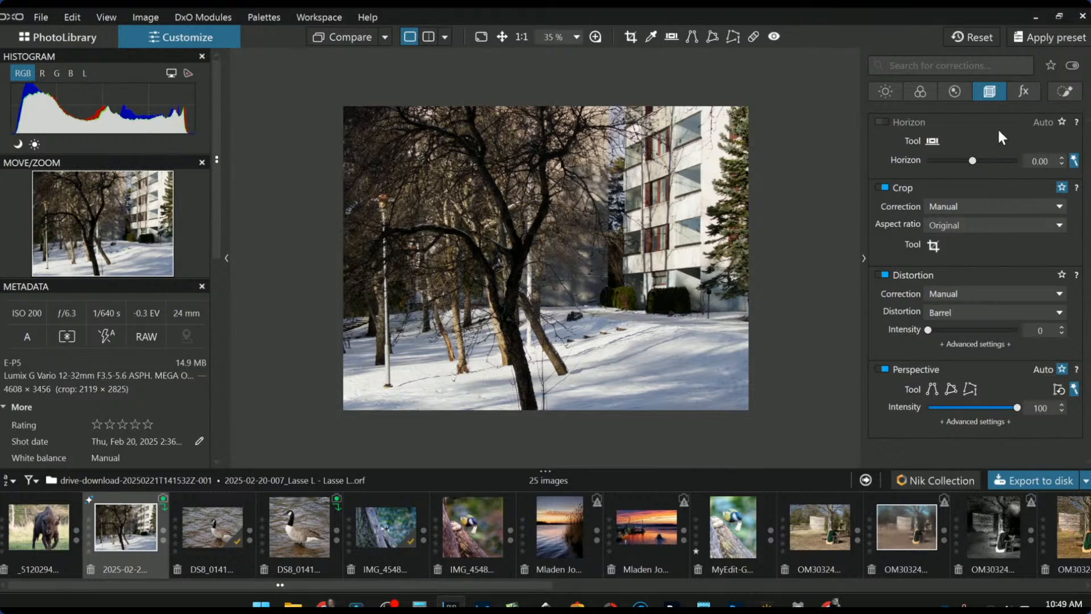
# - Drag global Exposure down to its -4.00 minimum, then bring up local adjustments
pyautogui.click(891, 94)
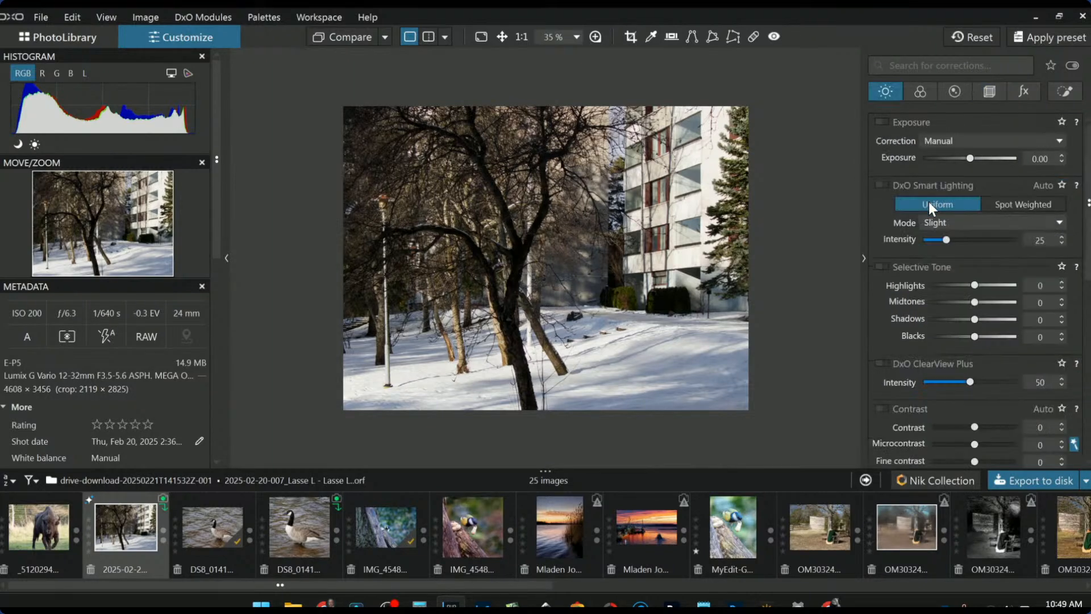
pyautogui.click(933, 159)
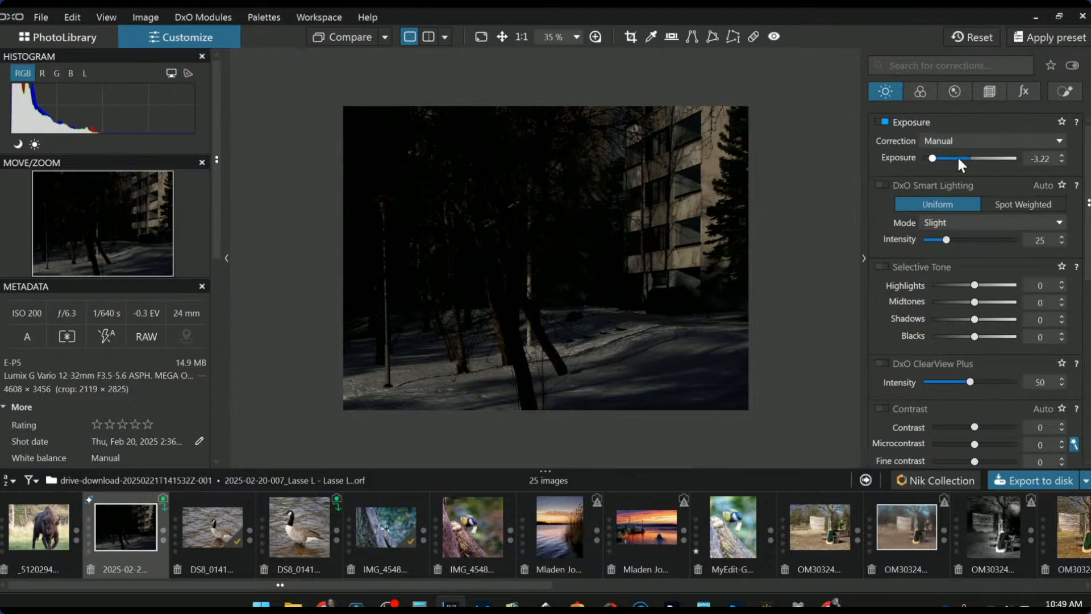
pyautogui.moveTo(934, 157); pyautogui.dragTo(925, 158)
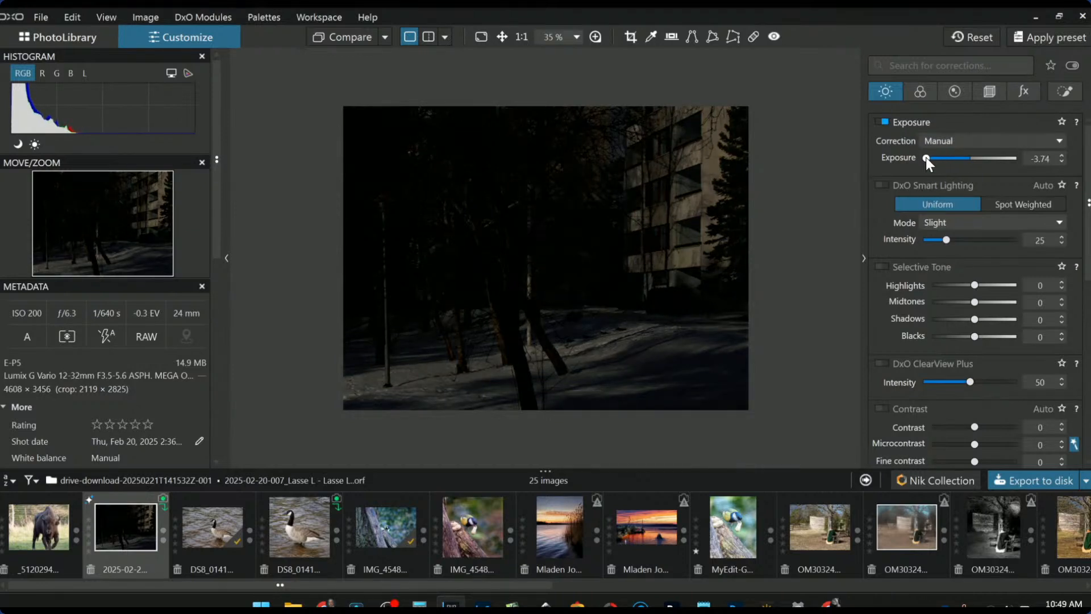
pyautogui.moveTo(925, 158); pyautogui.dragTo(891, 158)
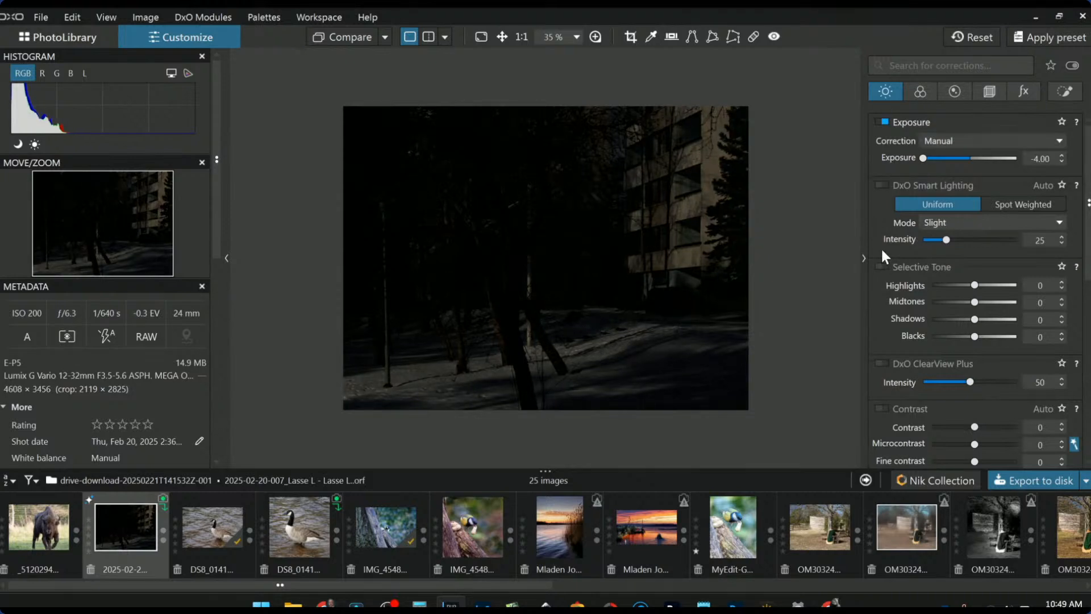
pyautogui.click(1055, 92)
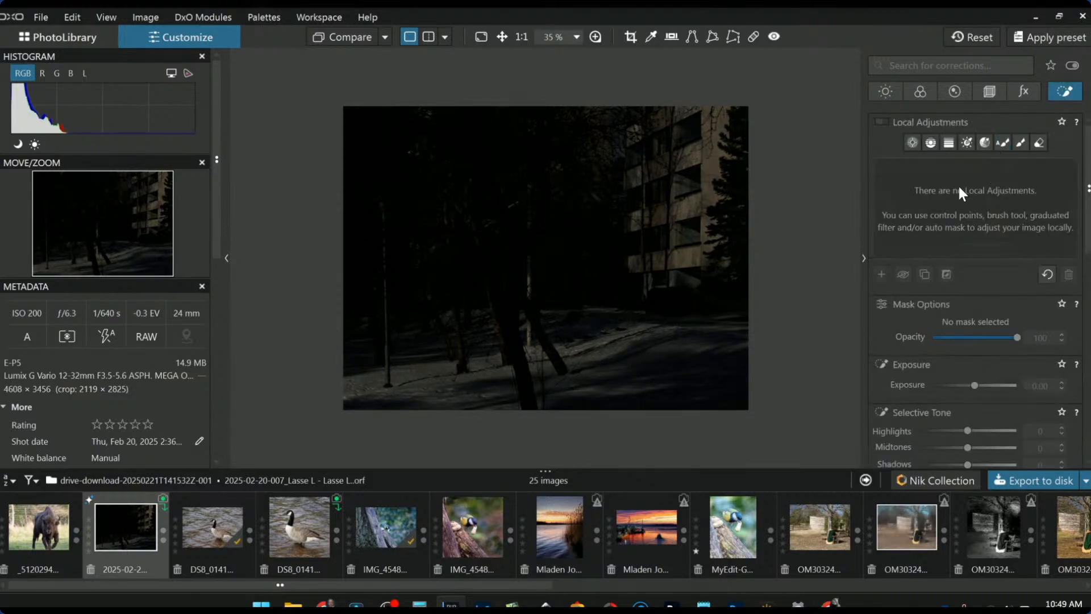
# - Place a control point at the lamp top and raise its local exposure to +4.00
pyautogui.click(912, 142)
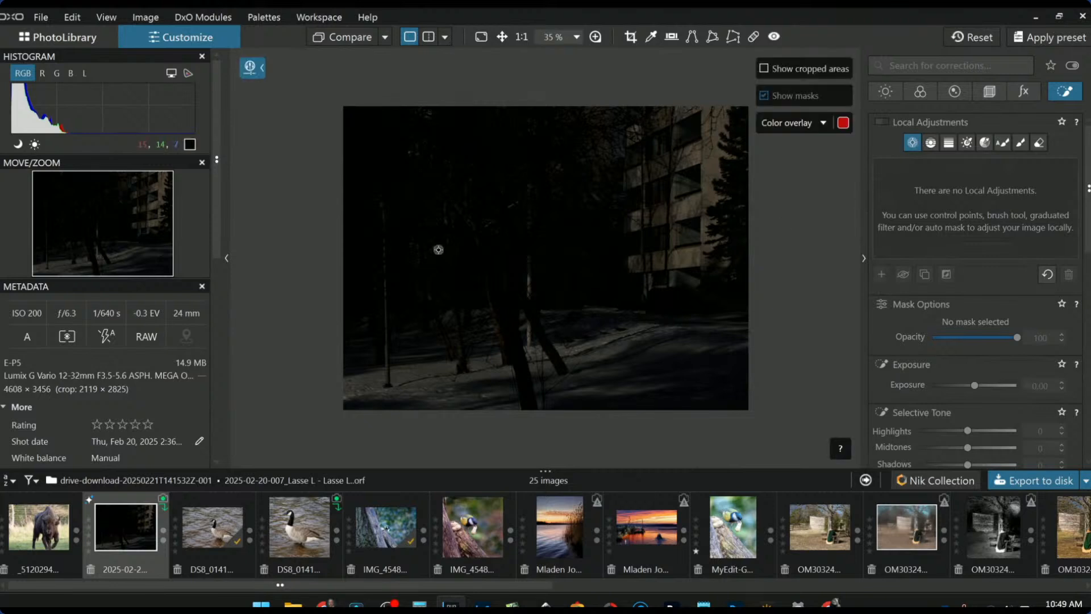
pyautogui.click(383, 209)
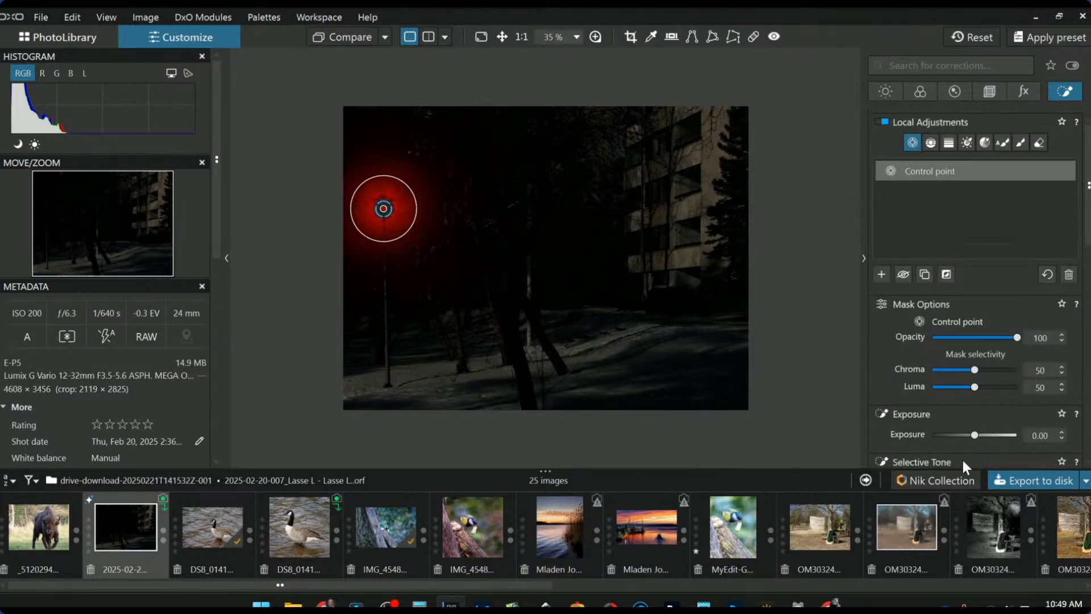
pyautogui.click(982, 436)
pyautogui.moveTo(984, 436); pyautogui.dragTo(1026, 436)
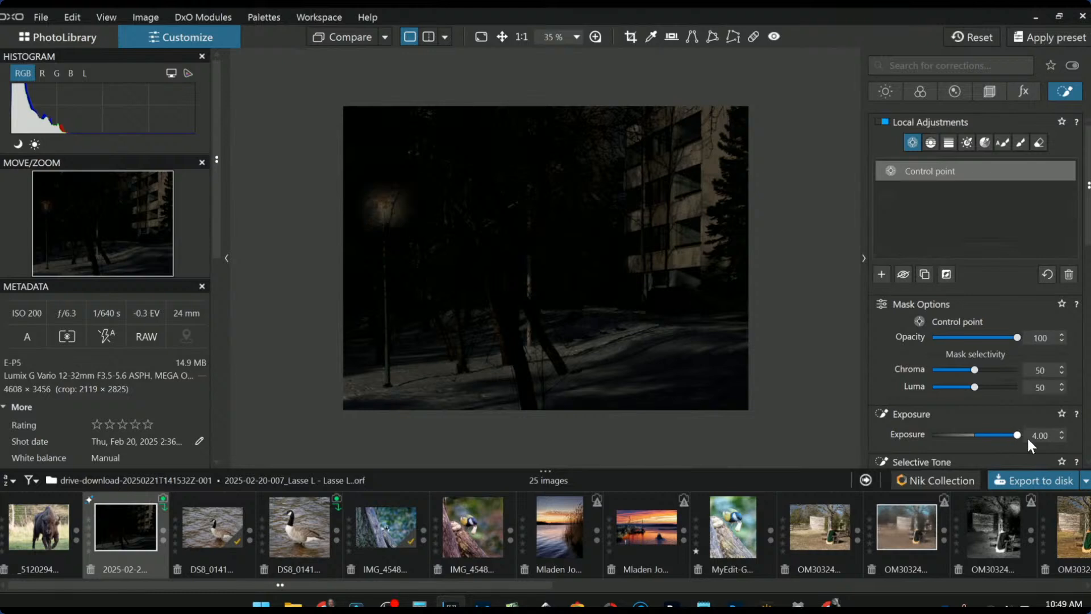
# - Add a second control point at the lamp base, warm it to 21242, and adjust both radii
pyautogui.click(391, 386)
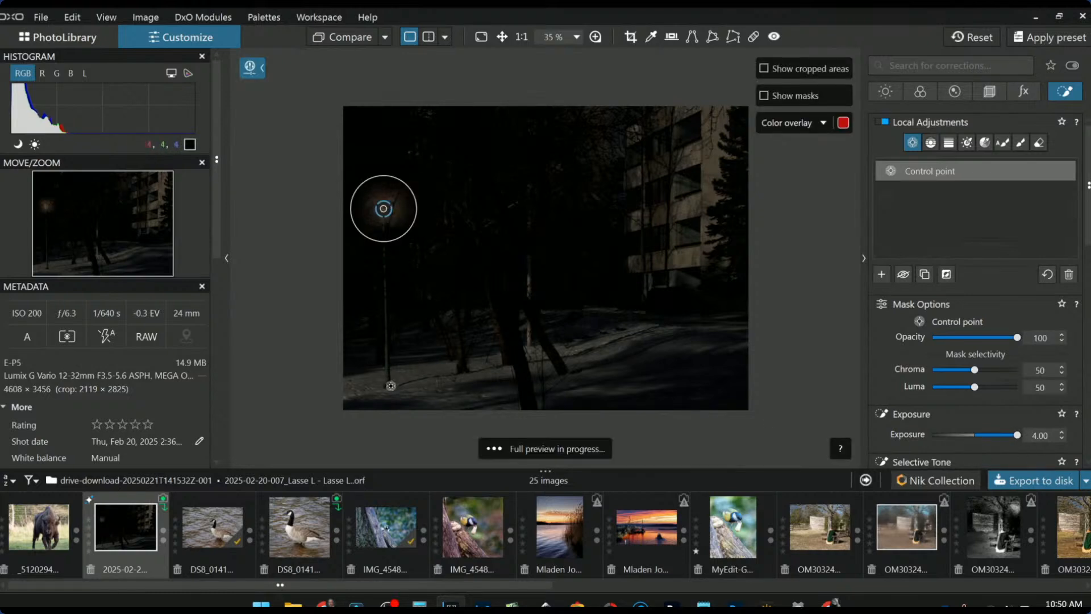
pyautogui.moveTo(429, 391); pyautogui.dragTo(465, 397)
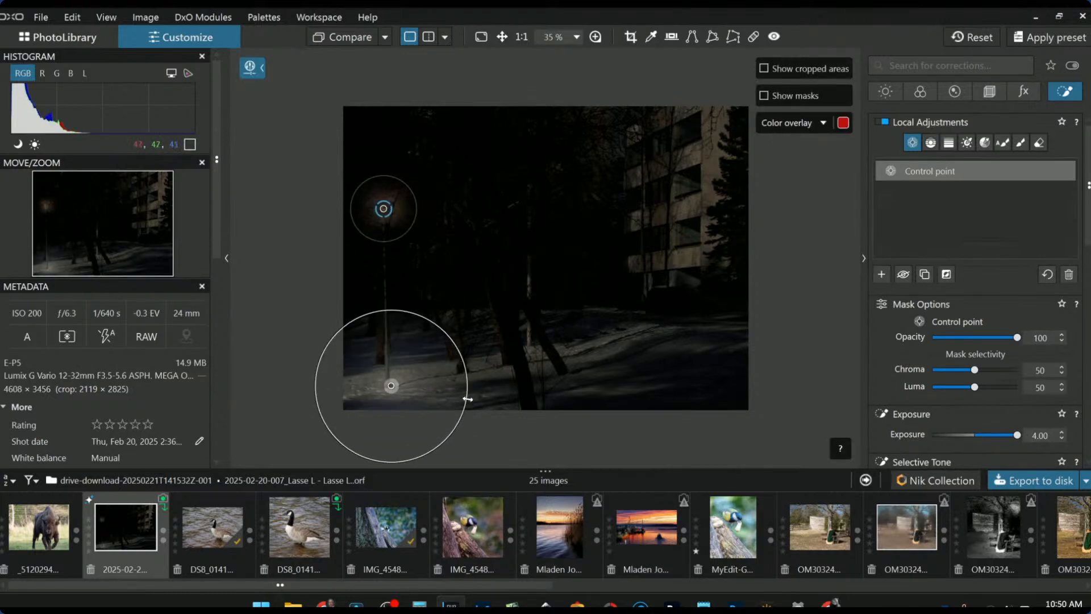
pyautogui.scroll(-5, 992, 458)
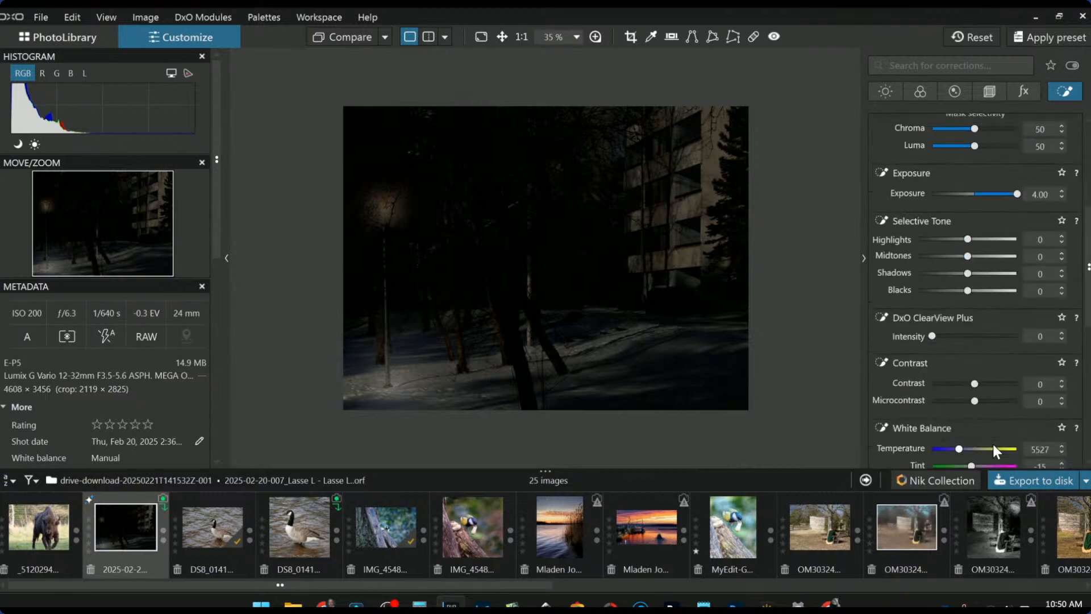
pyautogui.moveTo(962, 415); pyautogui.dragTo(994, 416)
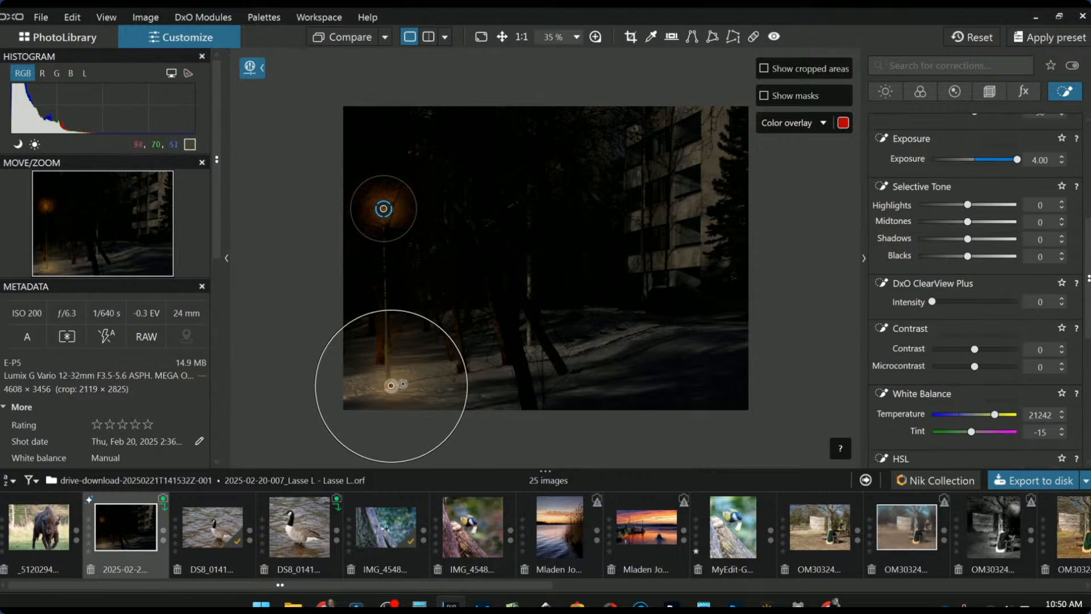
pyautogui.moveTo(467, 380)
pyautogui.mouseDown()
pyautogui.moveTo(546, 382)
pyautogui.moveTo(479, 383)
pyautogui.mouseUp()
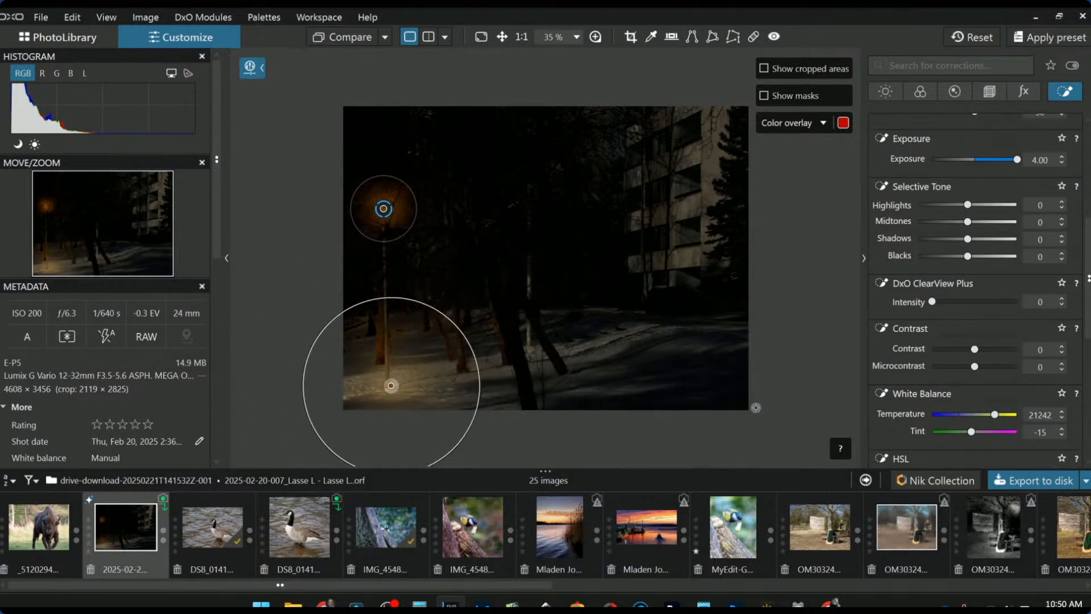
pyautogui.moveTo(446, 319); pyautogui.dragTo(436, 322)
pyautogui.moveTo(402, 233); pyautogui.dragTo(403, 273)
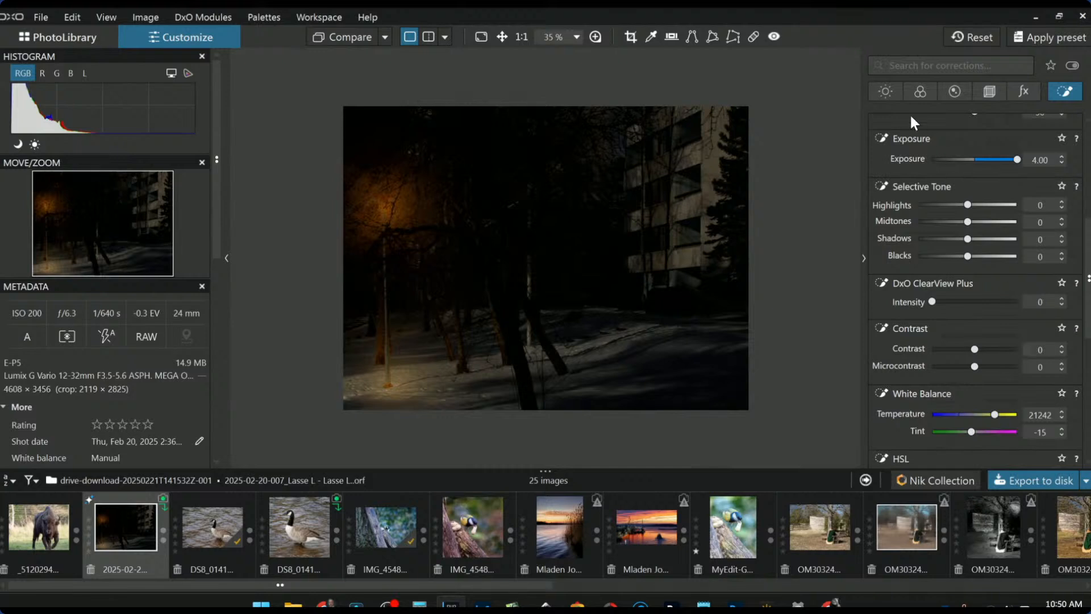
# - Crush the global Blacks to -44 and reset global exposure to 0.00
pyautogui.click(887, 94)
pyautogui.scroll(5, 943, 265)
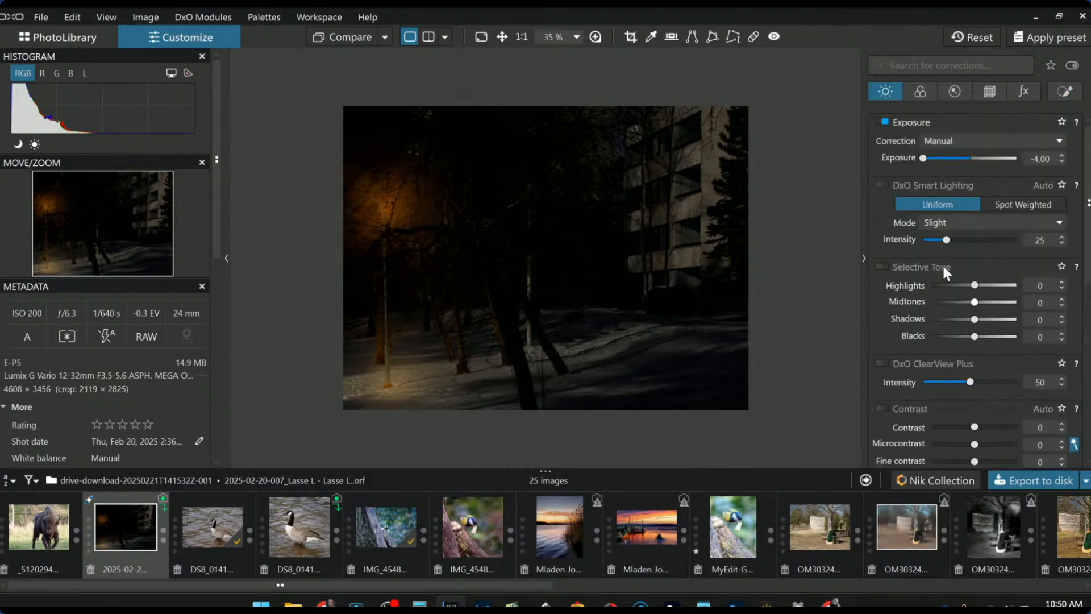
pyautogui.moveTo(974, 336); pyautogui.dragTo(951, 337)
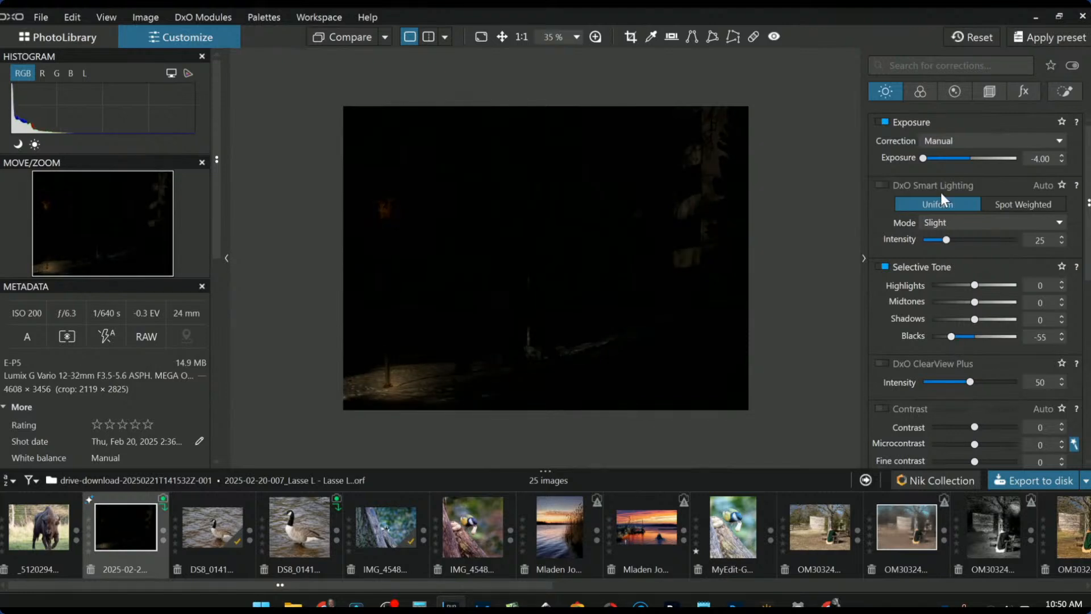
pyautogui.doubleClick(920, 157)
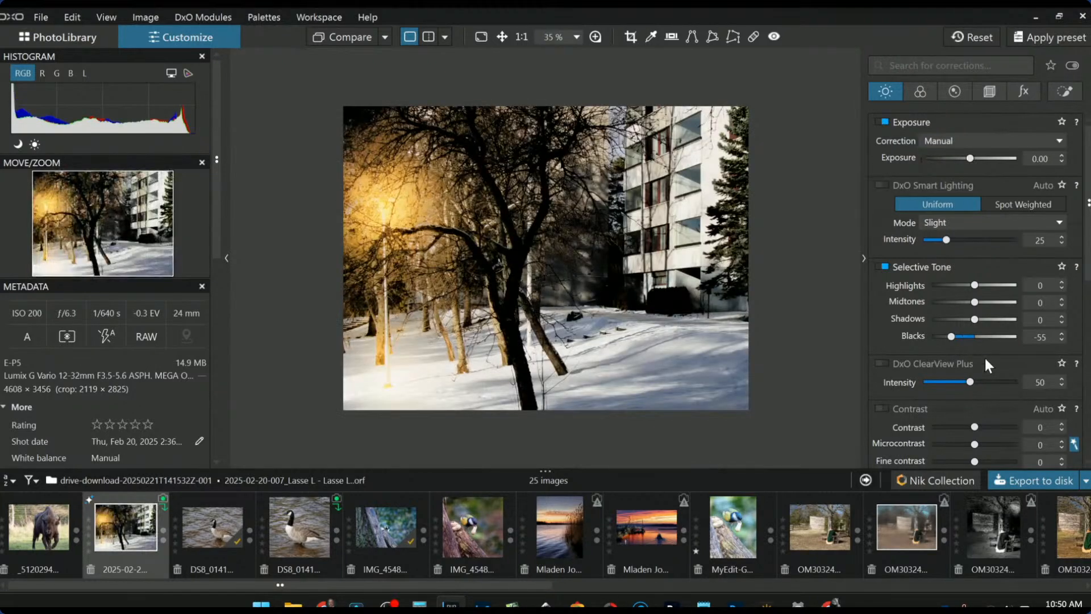
pyautogui.moveTo(949, 336); pyautogui.dragTo(968, 321)
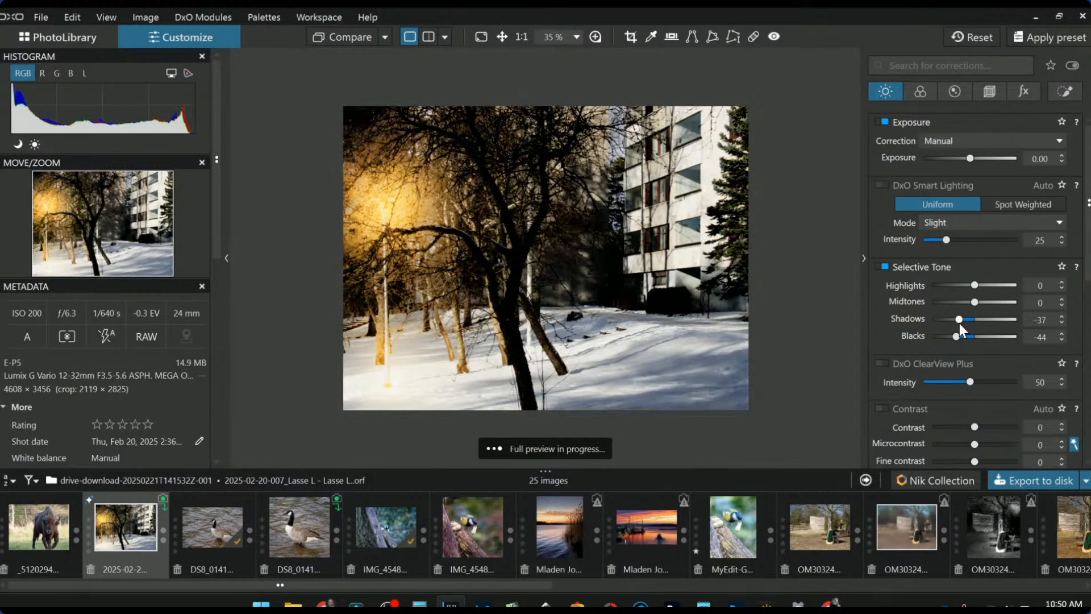
# - Lower global exposure to -2.69 and nudge the lower control point down-left
pyautogui.moveTo(971, 159); pyautogui.dragTo(942, 162)
pyautogui.press('l')
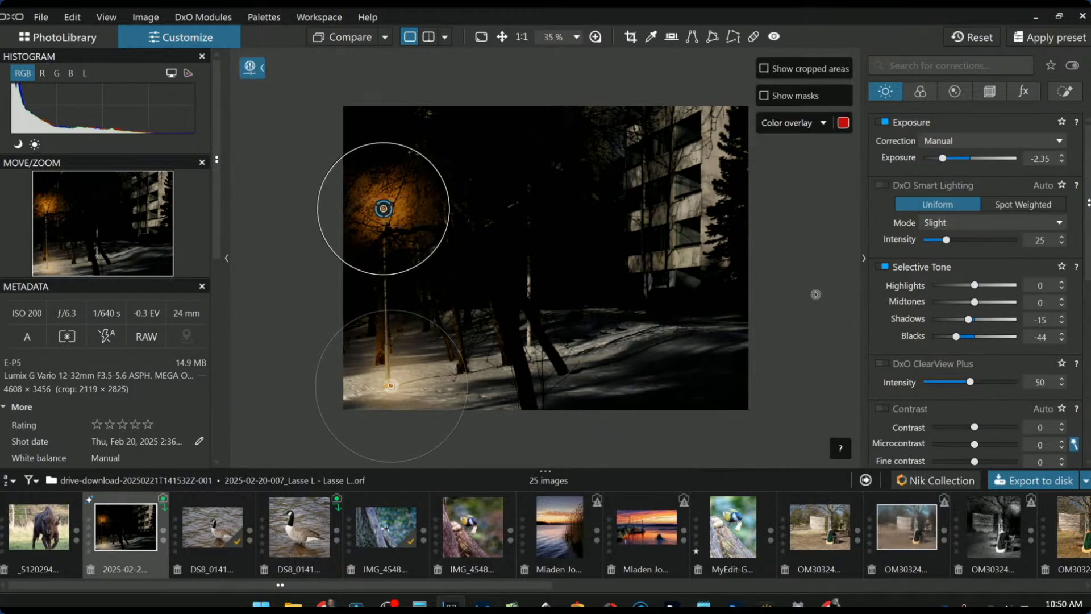
pyautogui.moveTo(943, 158); pyautogui.dragTo(939, 160)
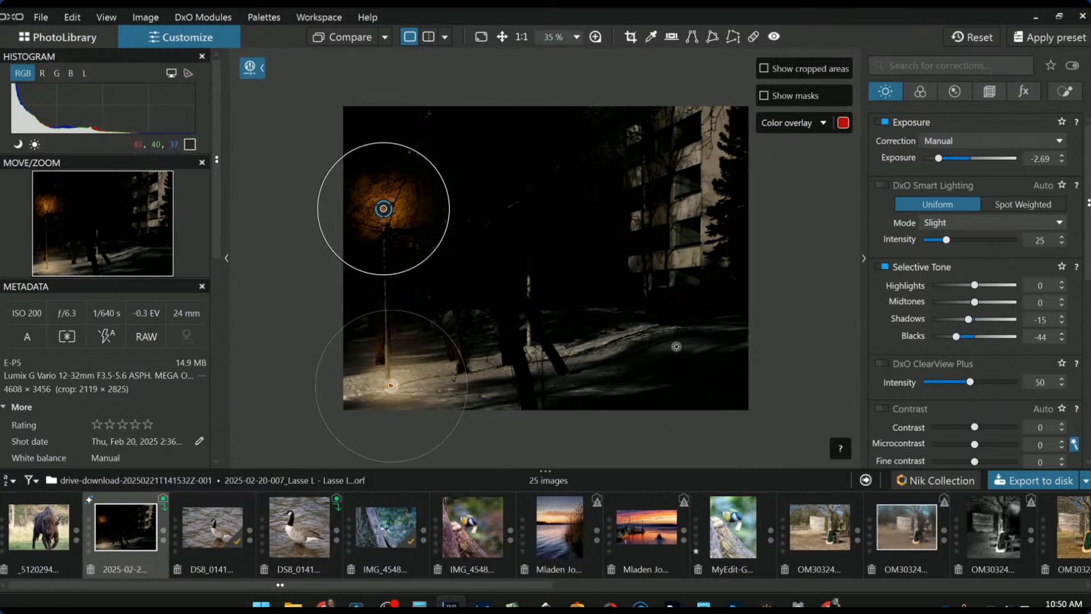
pyautogui.moveTo(390, 386); pyautogui.dragTo(381, 390)
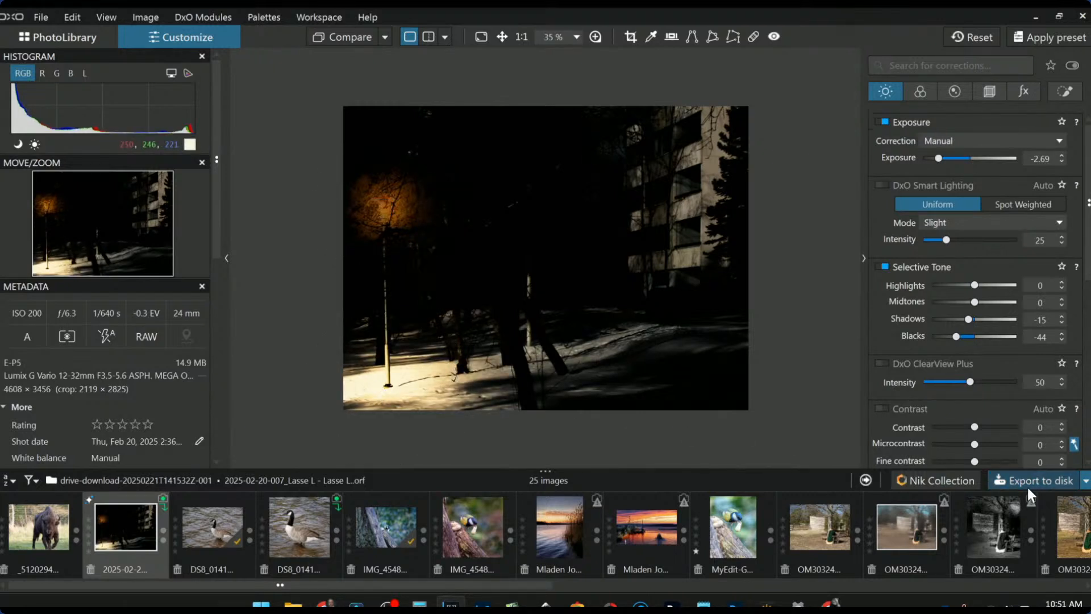
pyautogui.scroll(-1, 972, 399)
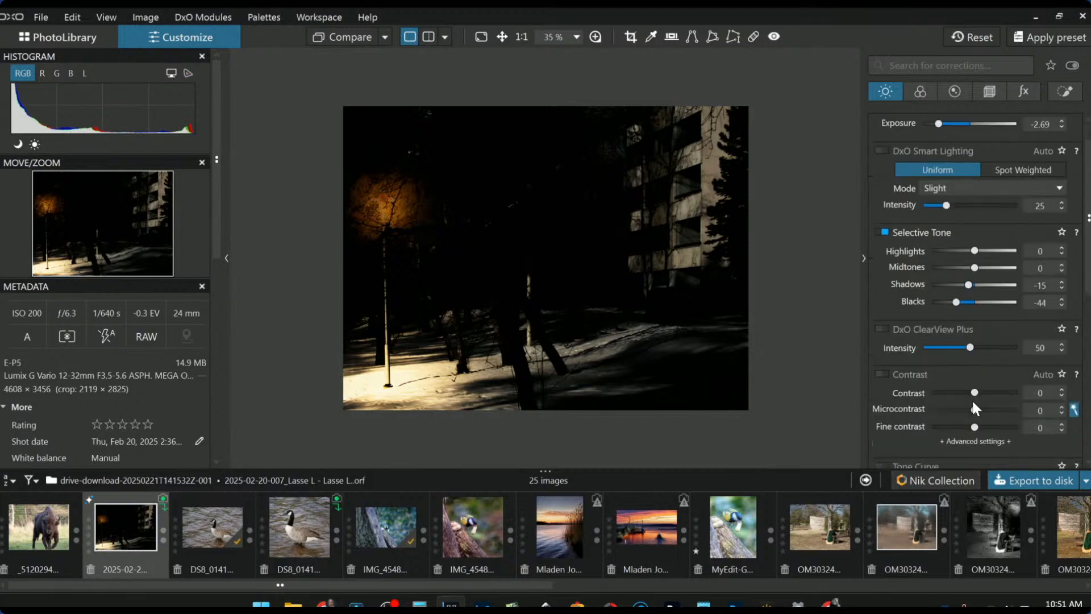
pyautogui.scroll(1, 972, 408)
# - Ease the lamp control point's exposure to 3.30, add two more control points, then deselect
pyautogui.click(1064, 91)
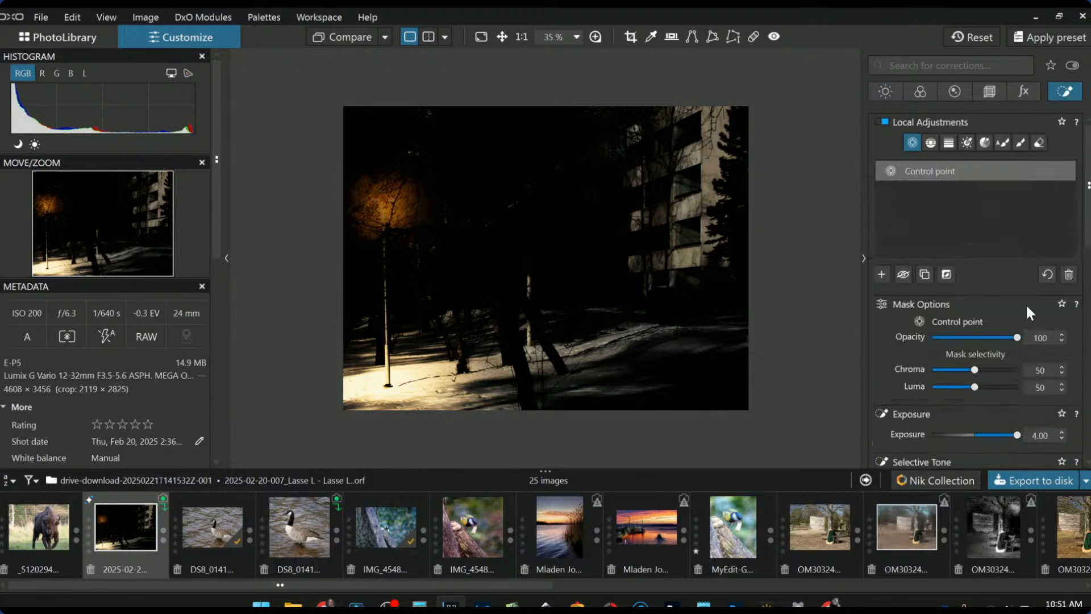
pyautogui.moveTo(1017, 435); pyautogui.dragTo(1010, 436)
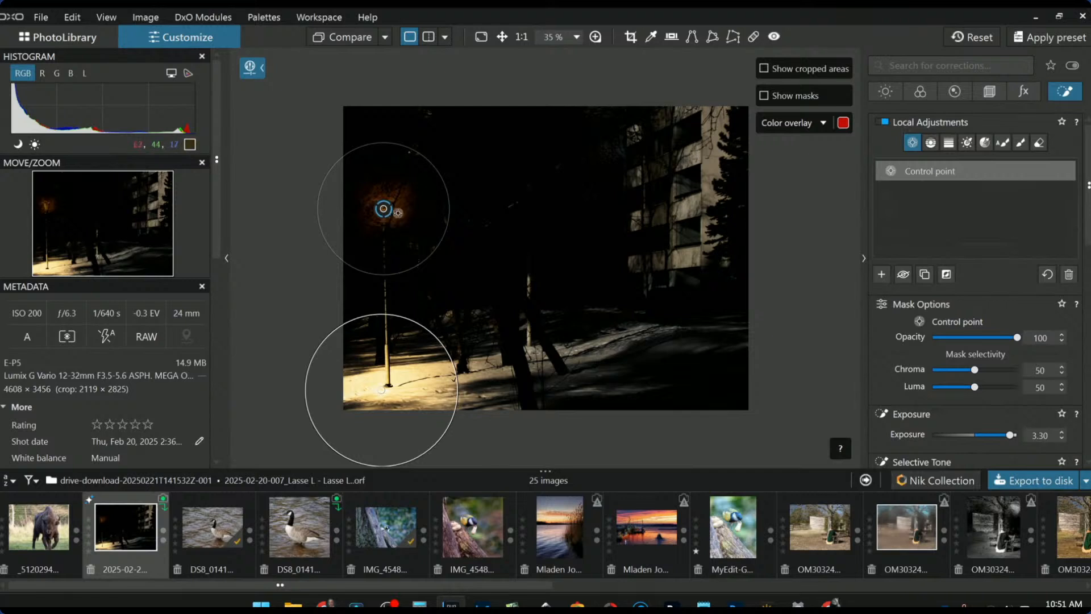
pyautogui.click(389, 216)
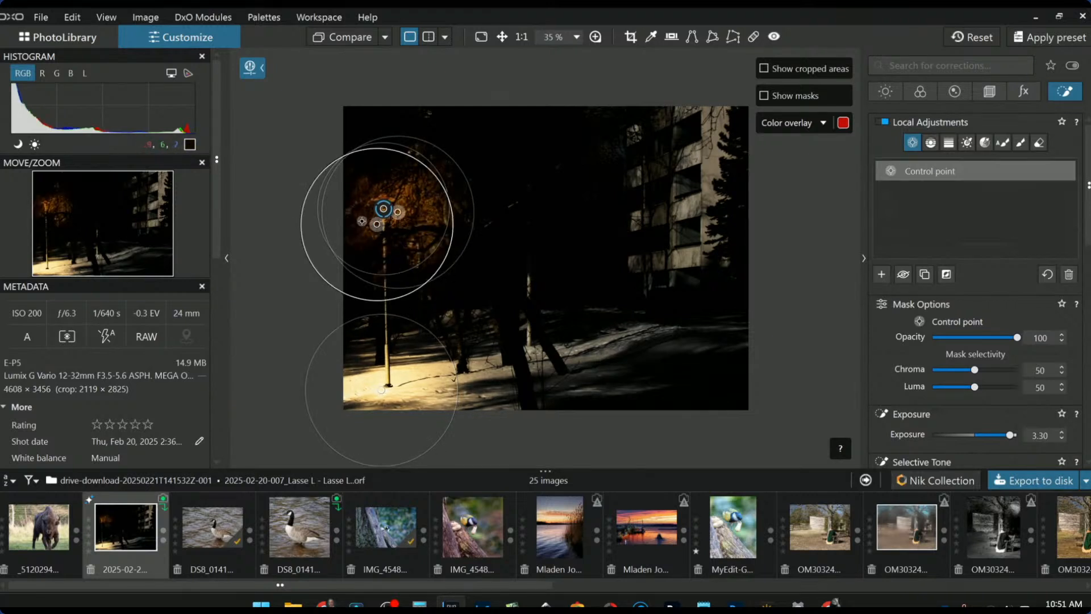
pyautogui.click(356, 210)
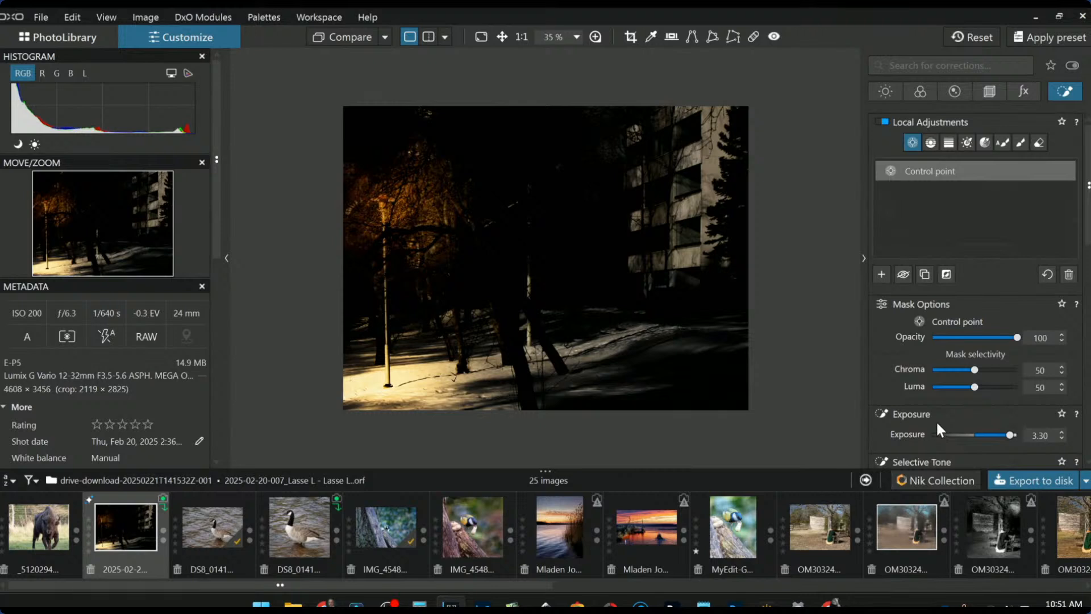
pyautogui.click(687, 203)
pyautogui.click(881, 275)
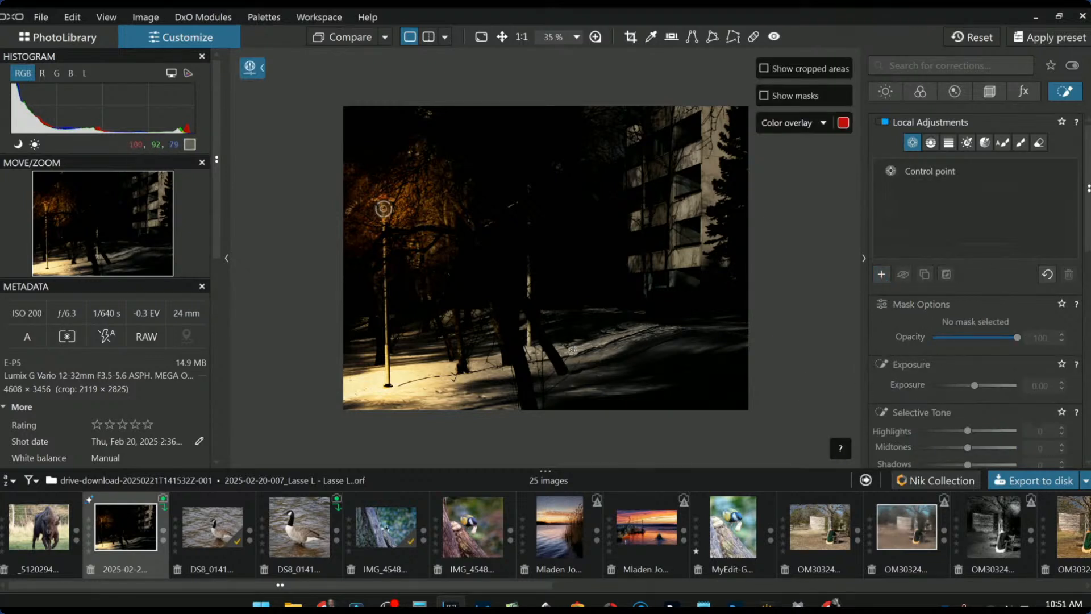
# - Paint a brush mask from the snow toward the building and warm it to Temperature 18766
pyautogui.click(1016, 143)
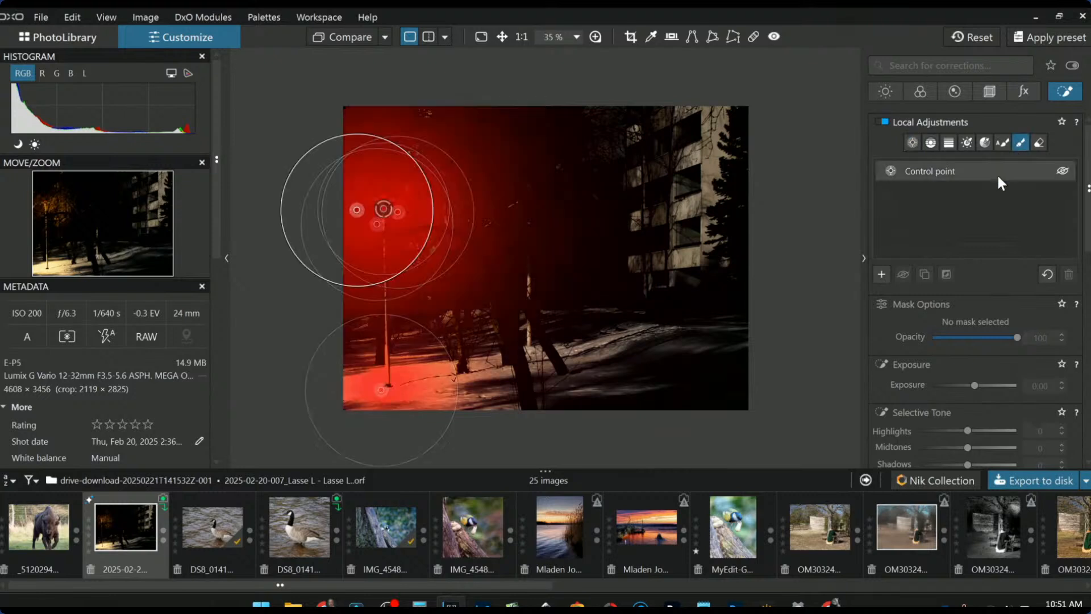
pyautogui.scroll(5, 562, 346)
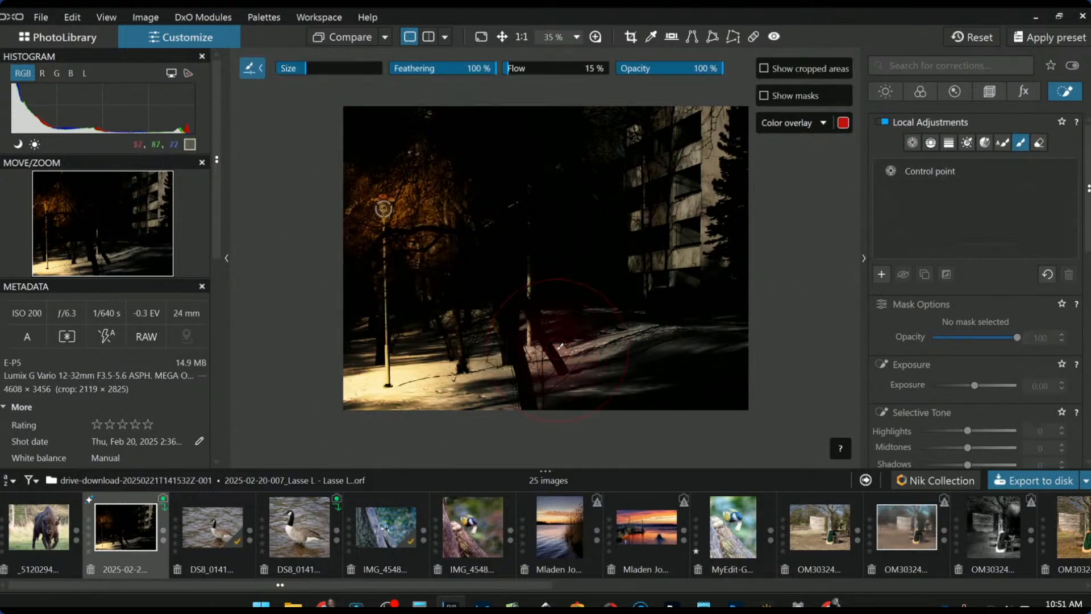
pyautogui.scroll(2, 573, 351)
pyautogui.moveTo(477, 372); pyautogui.dragTo(656, 306)
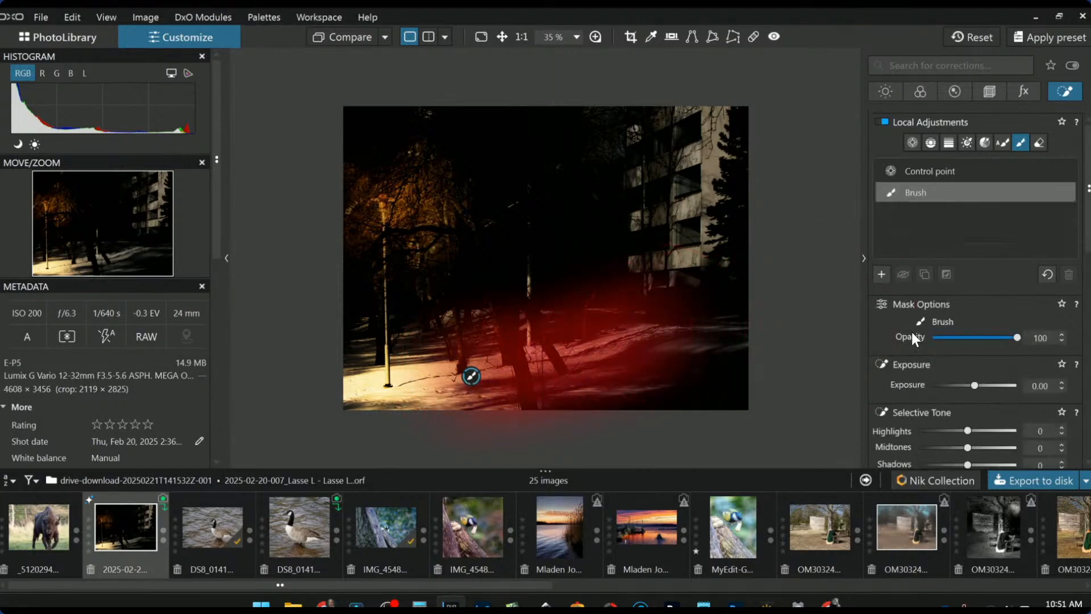
pyautogui.scroll(-5, 994, 411)
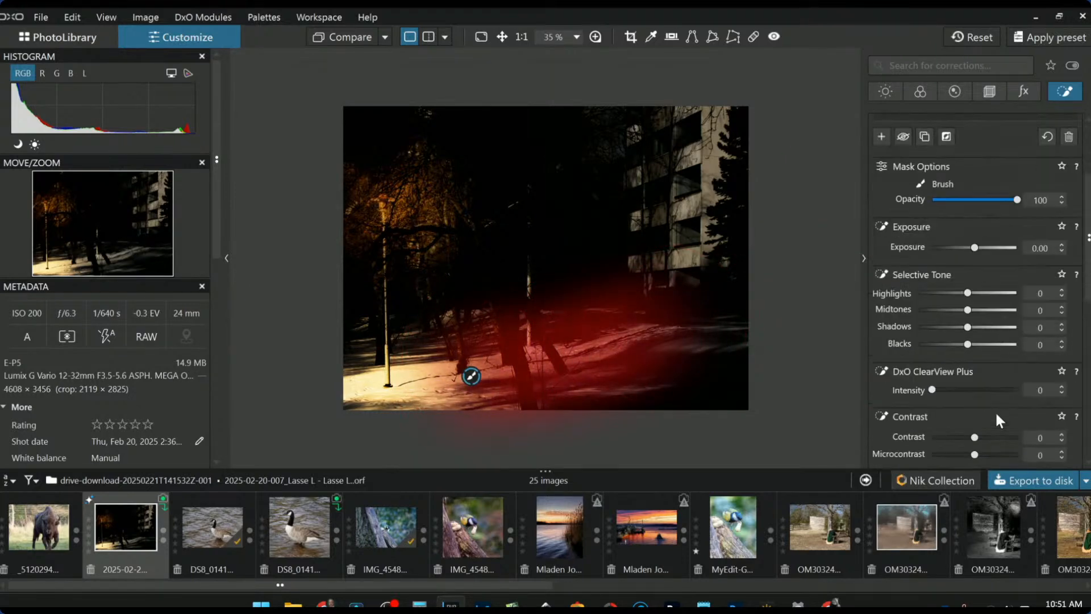
pyautogui.moveTo(959, 364); pyautogui.dragTo(992, 364)
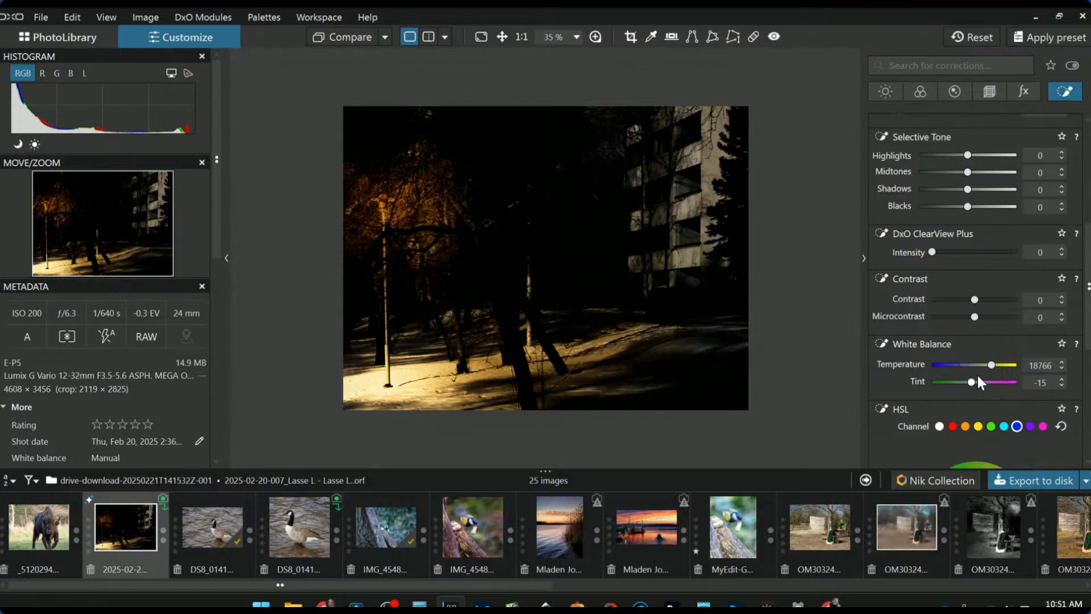
# - Extend the brush mask over the building's left side and set Highlights 100, Midtones 50
pyautogui.moveTo(678, 258)
pyautogui.mouseDown()
pyautogui.moveTo(701, 239)
pyautogui.moveTo(711, 129)
pyautogui.mouseUp()
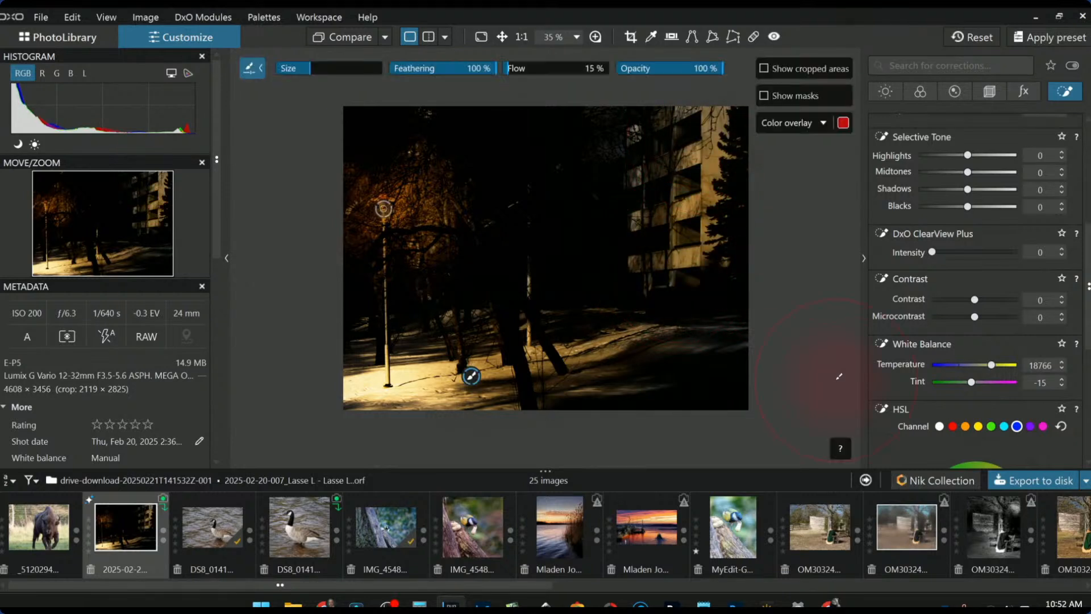
pyautogui.moveTo(667, 274); pyautogui.dragTo(620, 129)
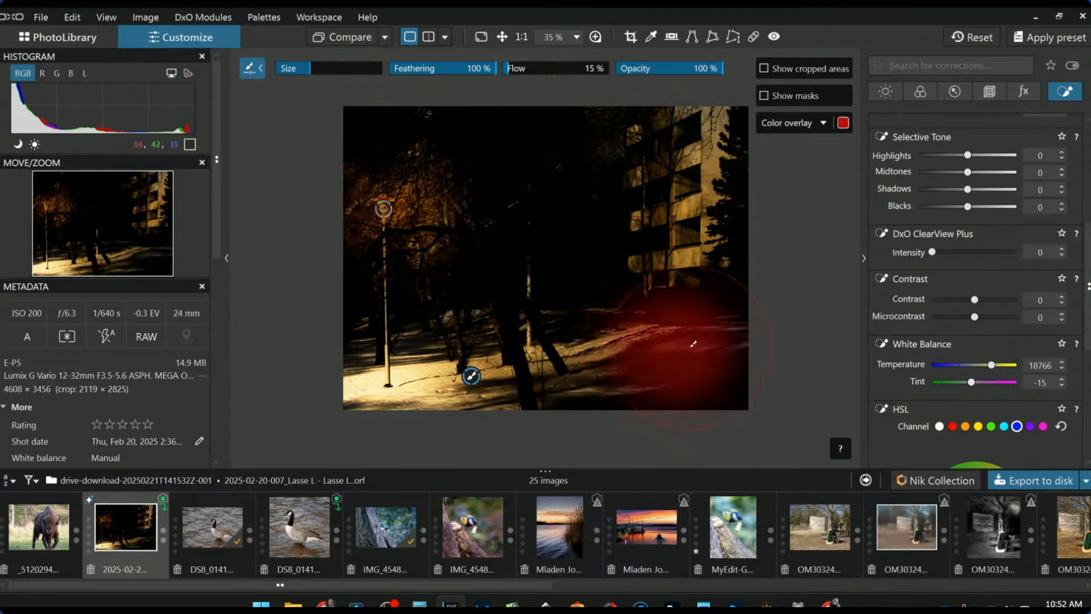
pyautogui.scroll(-5, 939, 401)
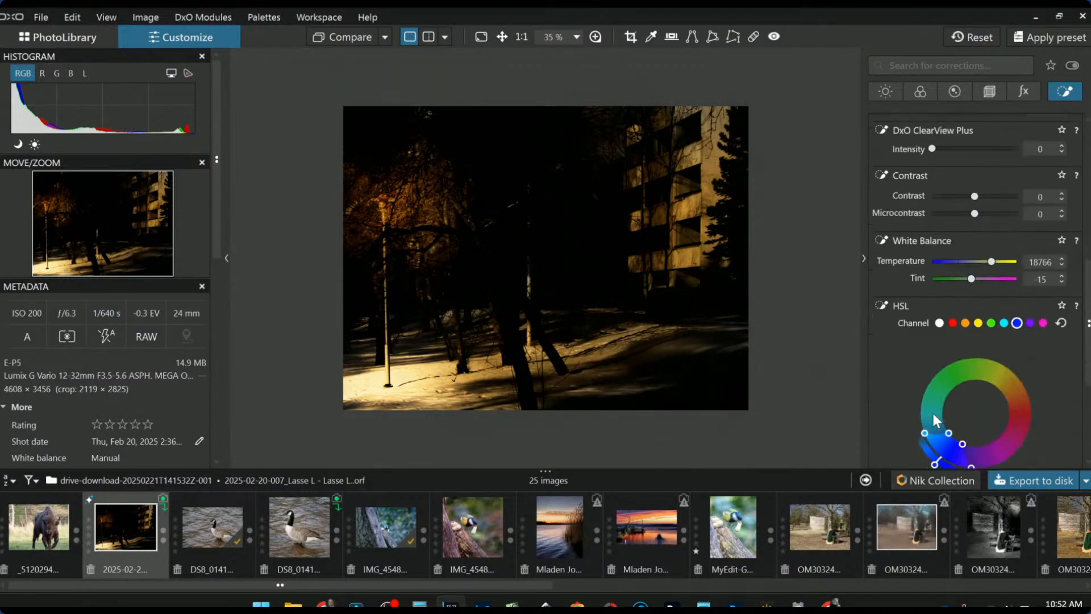
pyautogui.scroll(-2, 933, 414)
pyautogui.scroll(7, 964, 363)
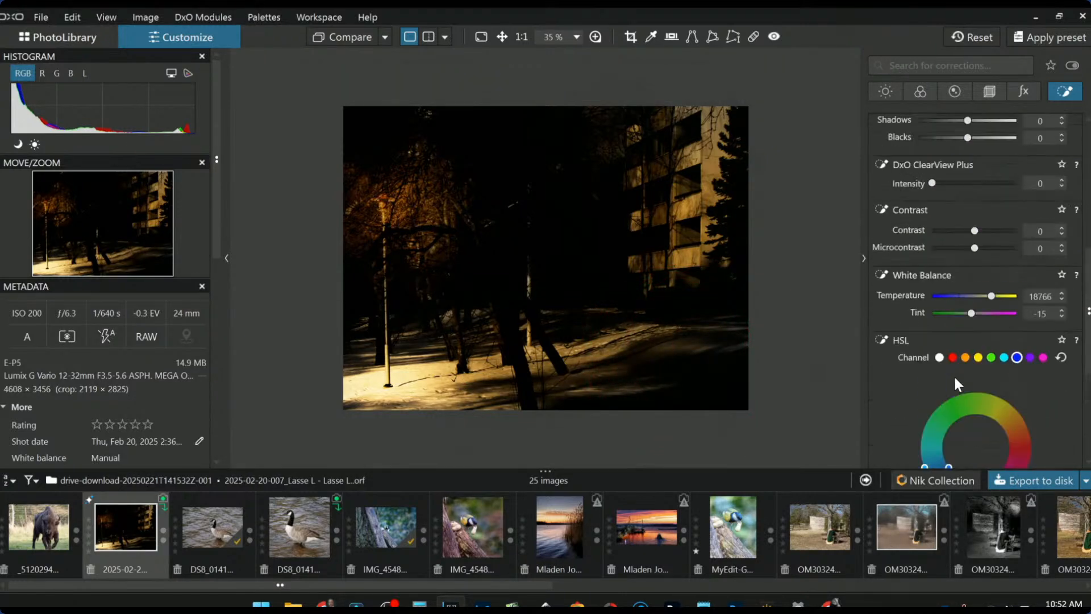
pyautogui.moveTo(970, 224); pyautogui.dragTo(994, 241)
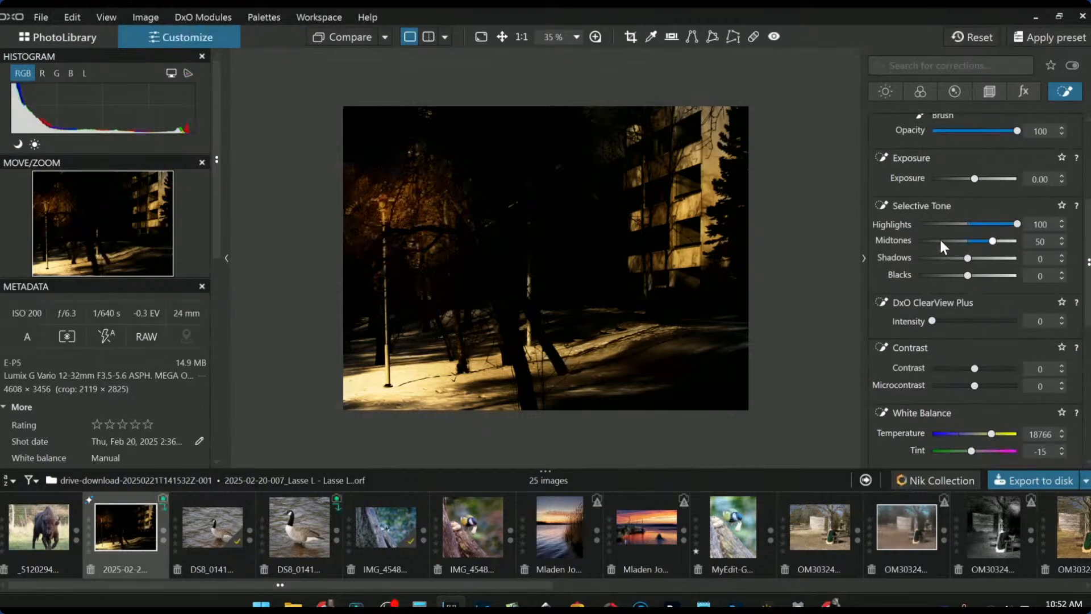
pyautogui.scroll(4, 929, 230)
# - Start a new brush mask and paint it across the strip of snow right of centre
pyautogui.click(881, 275)
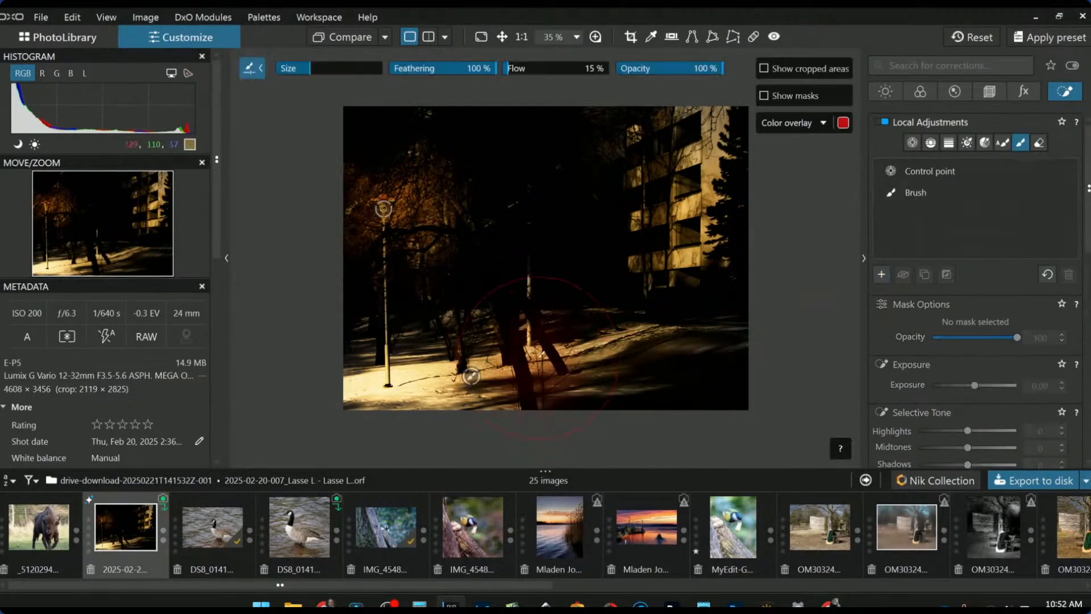
pyautogui.scroll(2, 524, 316)
pyautogui.scroll(-3, 646, 364)
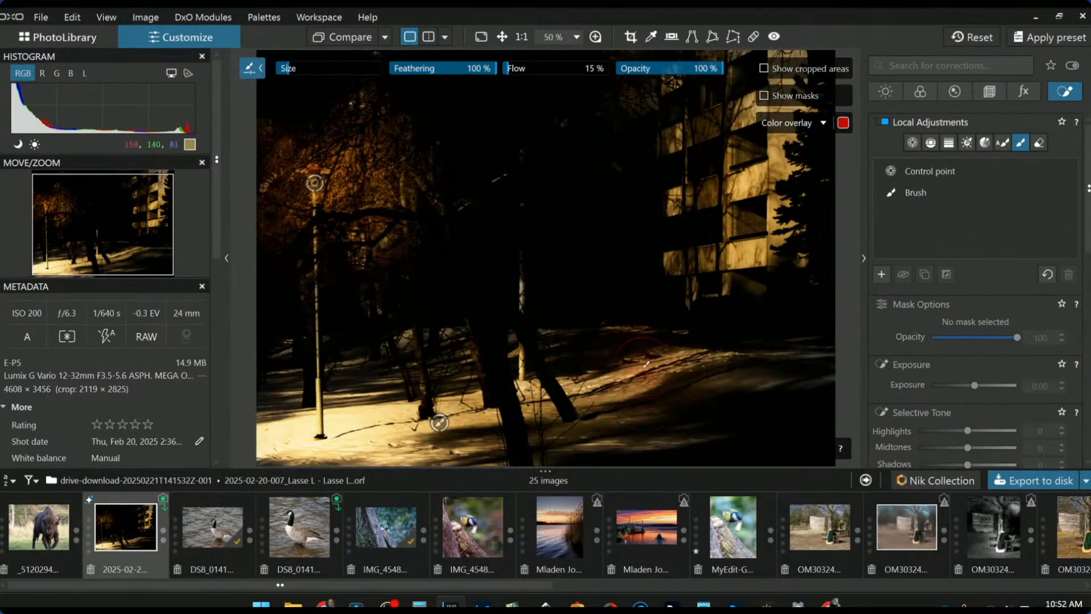
pyautogui.scroll(-2, 646, 360)
pyautogui.moveTo(657, 344); pyautogui.dragTo(560, 382)
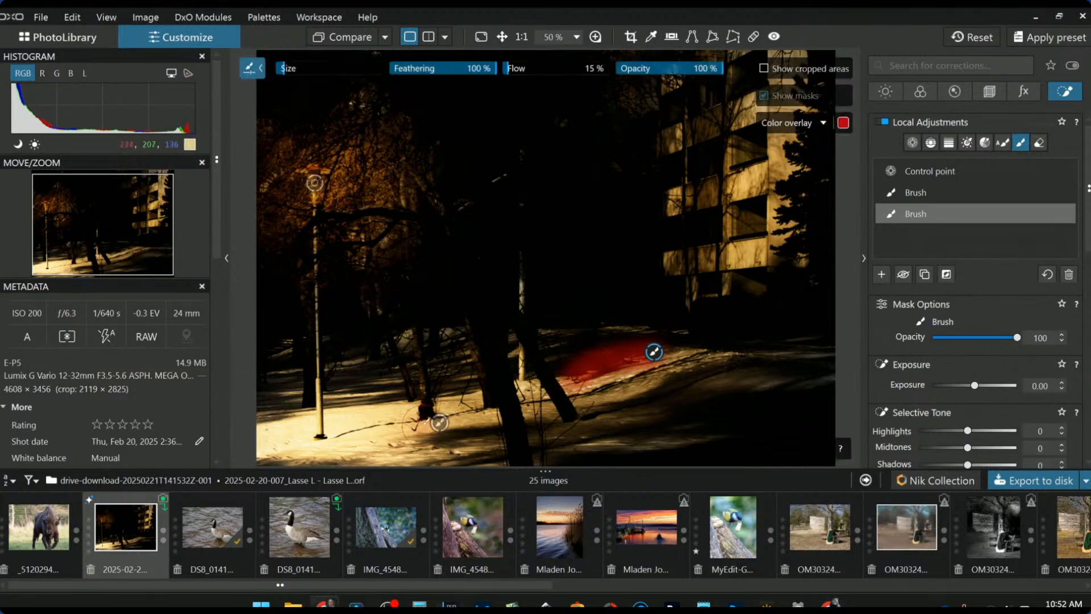
# - Give the brushed snow Highlights 100, Exposure 2.30 and Temperature about 10097
pyautogui.moveTo(960, 430); pyautogui.dragTo(1028, 431)
pyautogui.scroll(-1, 971, 445)
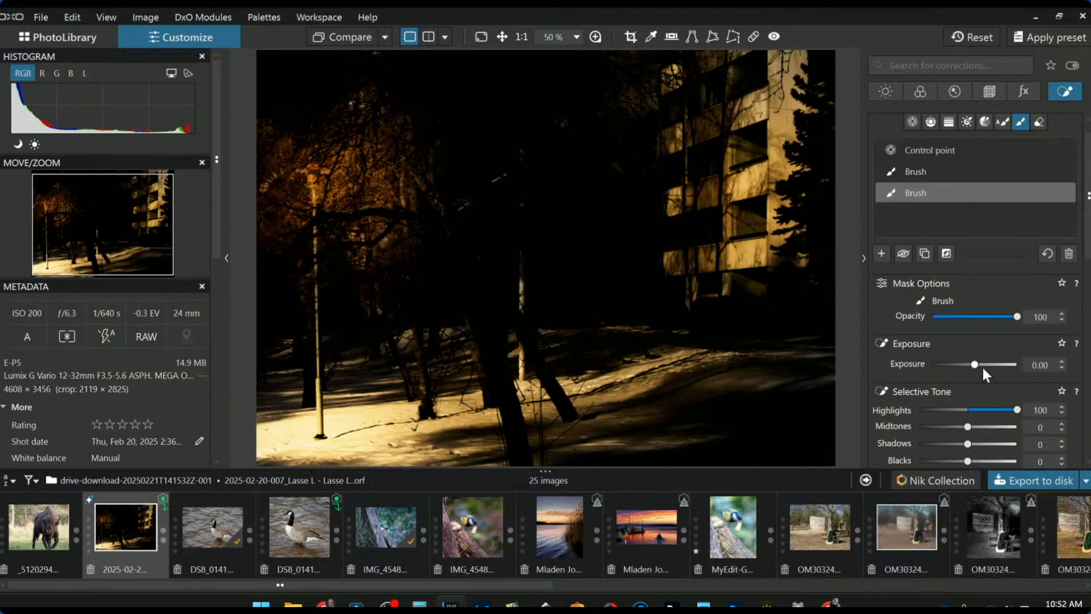
pyautogui.moveTo(975, 366); pyautogui.dragTo(999, 363)
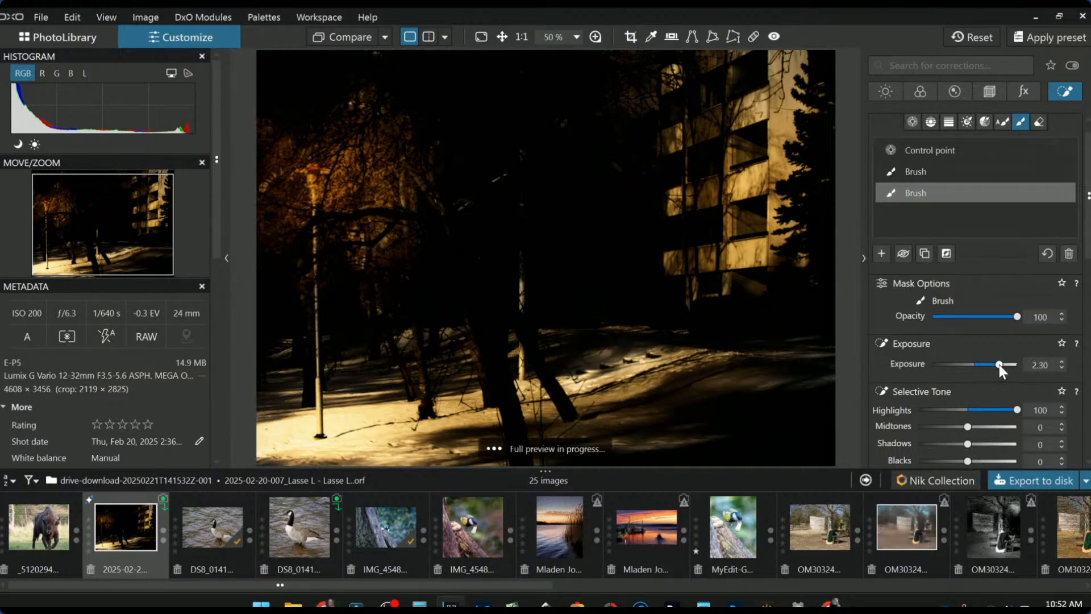
pyautogui.scroll(-3, 732, 362)
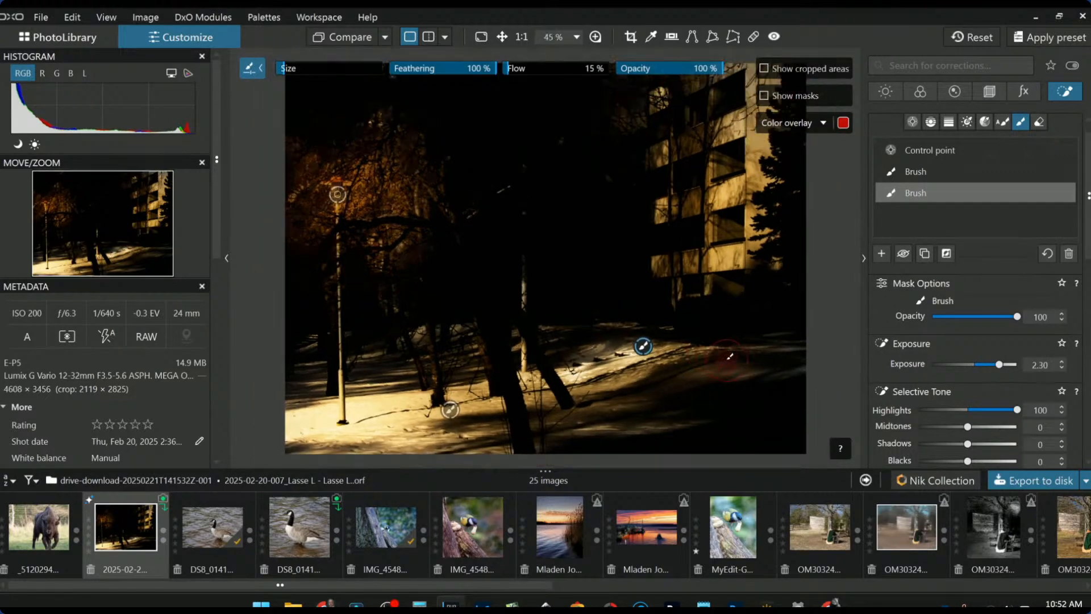
pyautogui.scroll(-7, 947, 398)
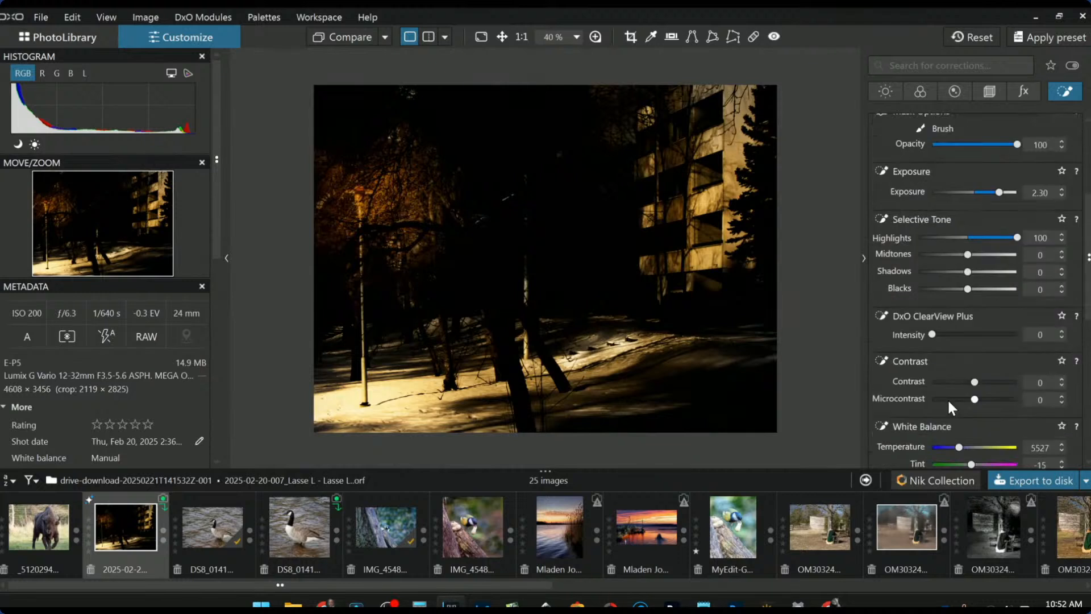
pyautogui.moveTo(958, 379); pyautogui.dragTo(975, 377)
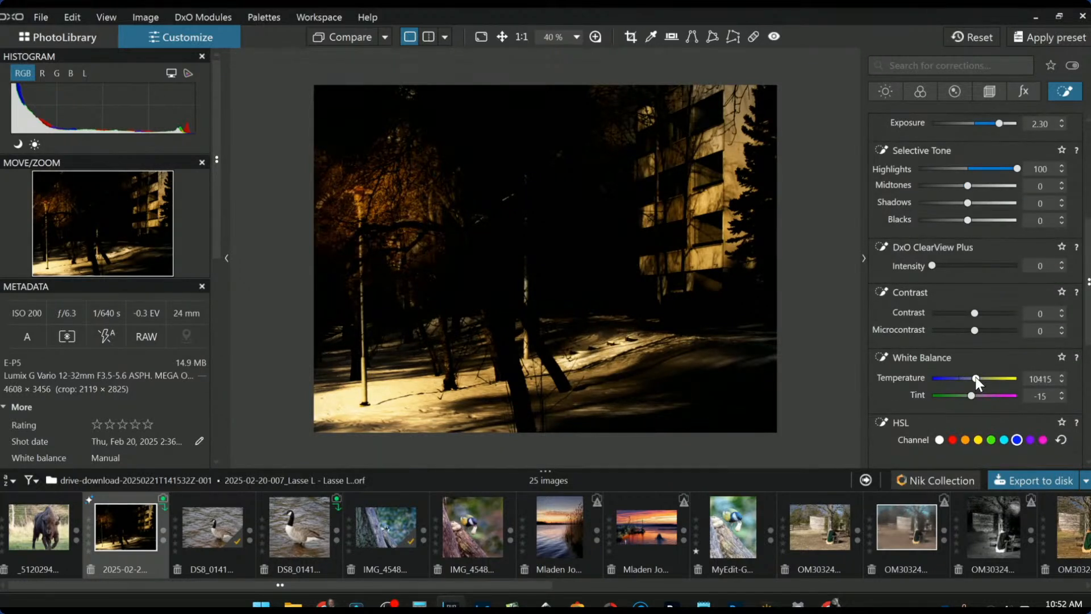
pyautogui.click(934, 377)
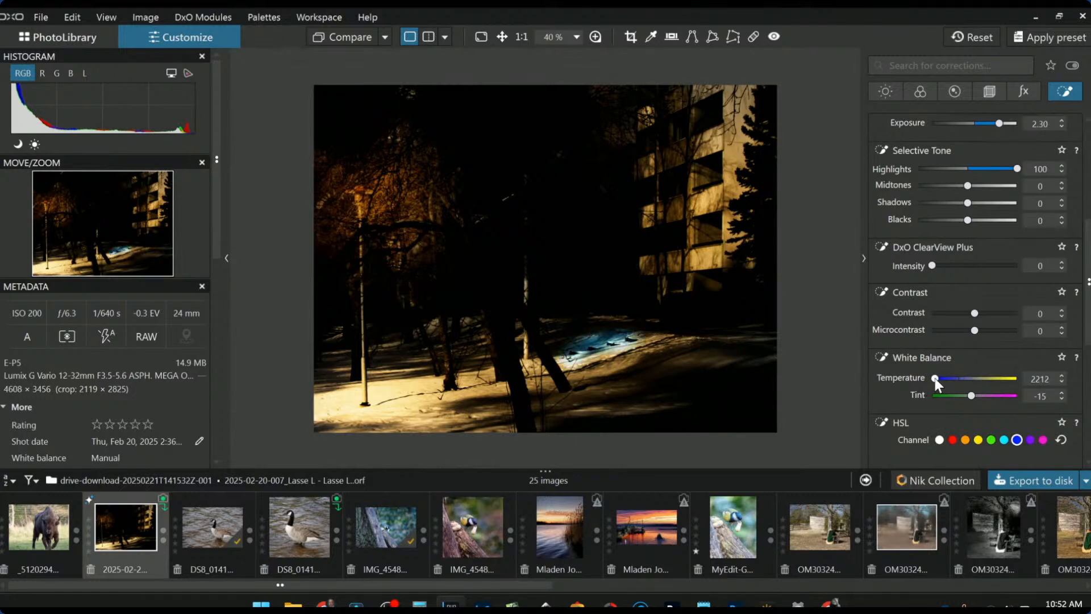
pyautogui.moveTo(936, 377); pyautogui.dragTo(974, 377)
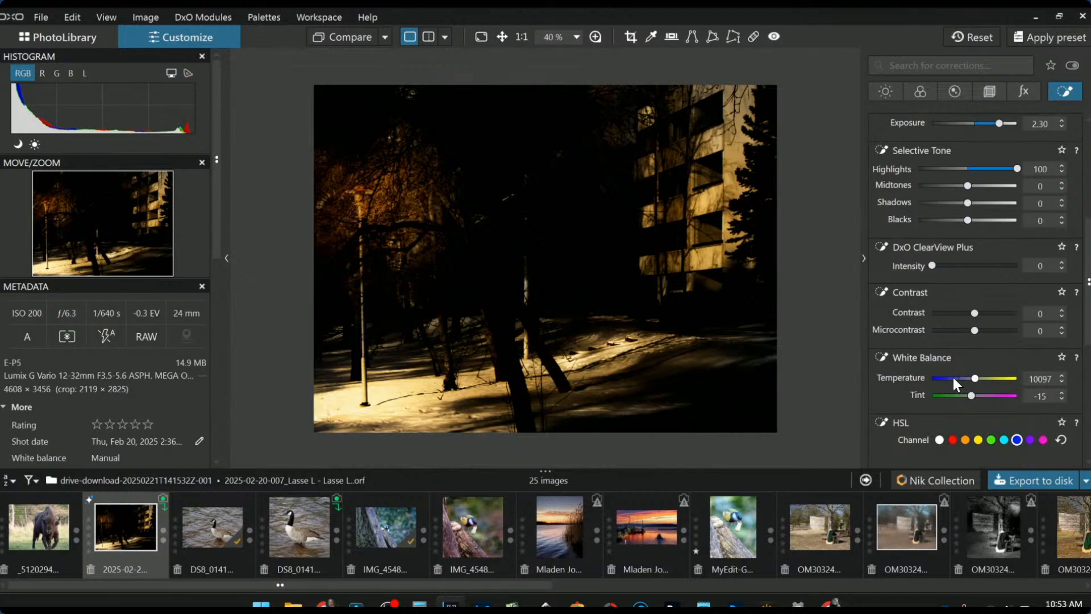
# - Lay a new Control Line gradient from the right edge toward the centre
pyautogui.scroll(5, 935, 357)
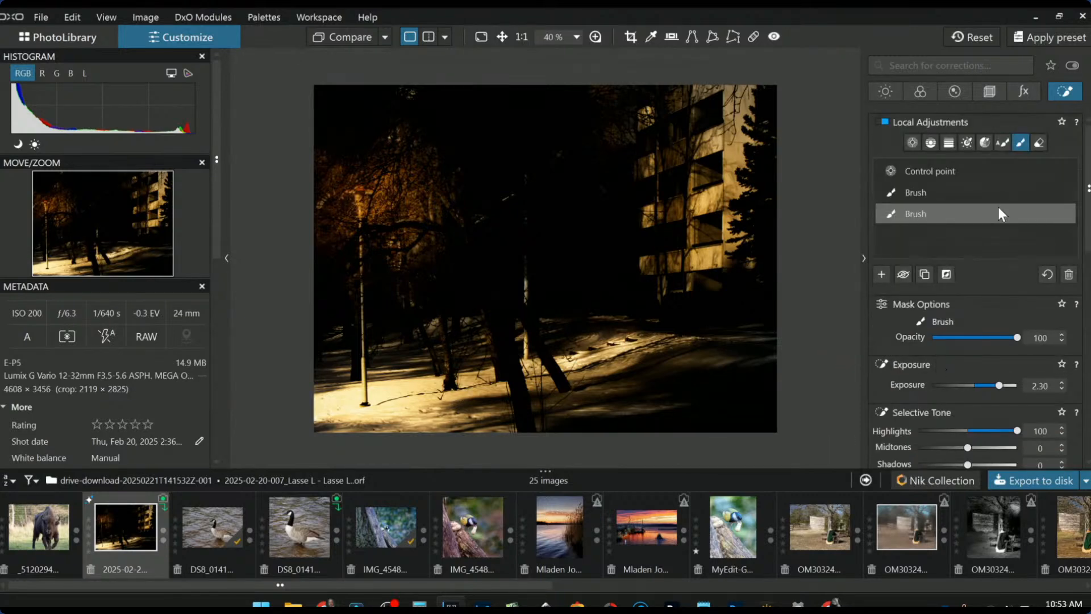
pyautogui.click(929, 142)
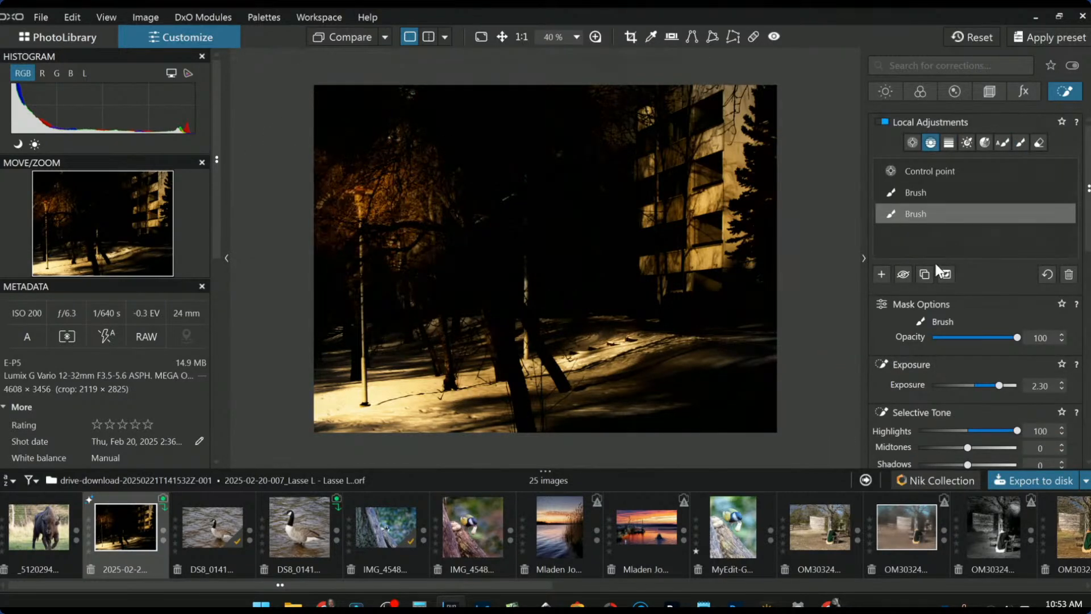
pyautogui.click(881, 274)
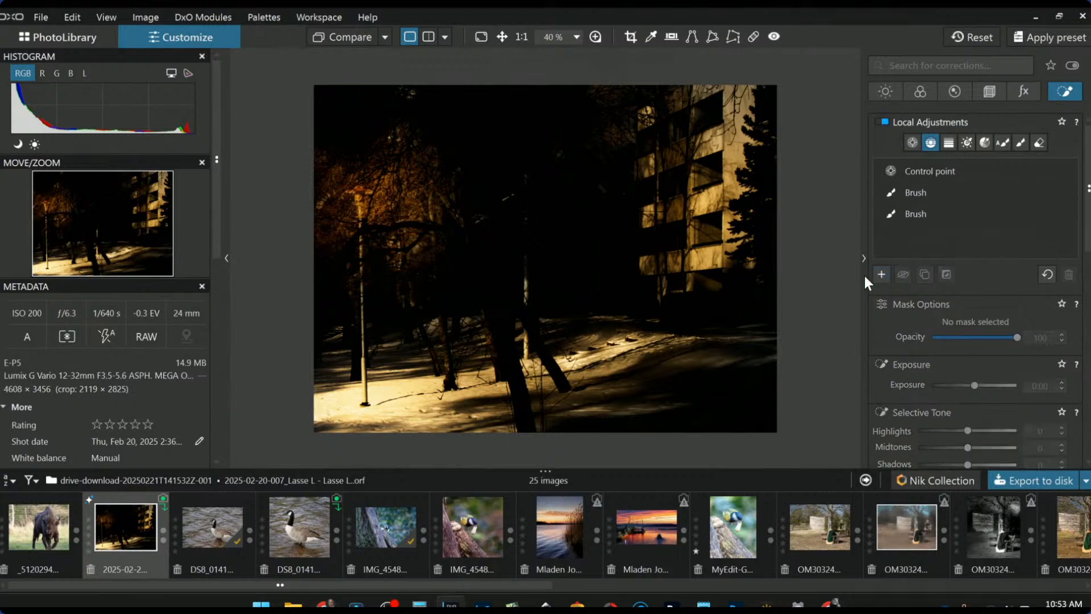
pyautogui.moveTo(761, 256); pyautogui.dragTo(504, 258)
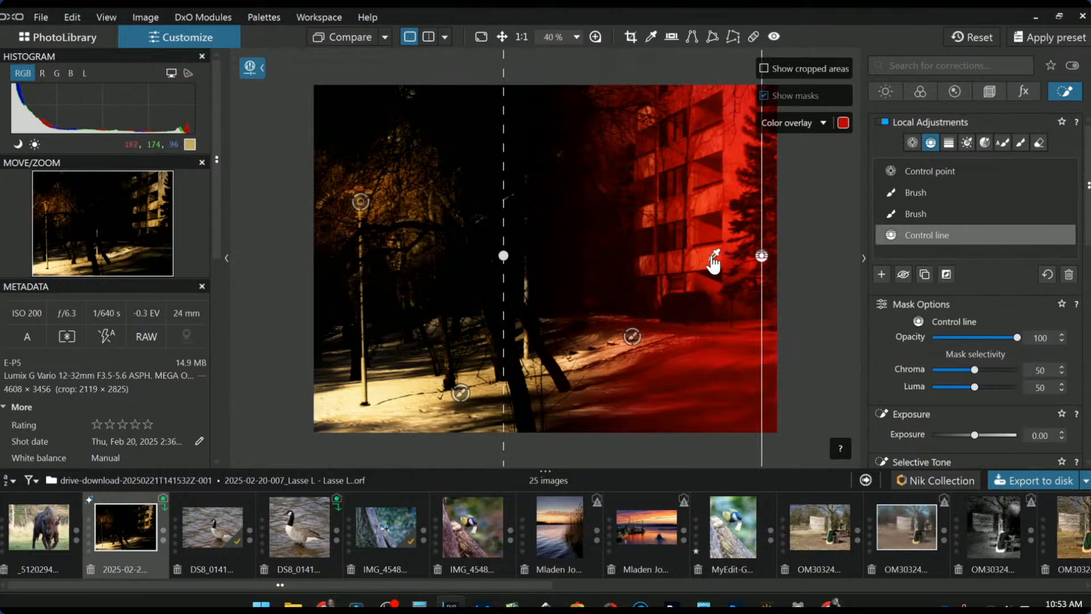
# - Widen the gradient's transition further left and cool the right side to Temperature 2748
pyautogui.moveTo(504, 259); pyautogui.dragTo(457, 260)
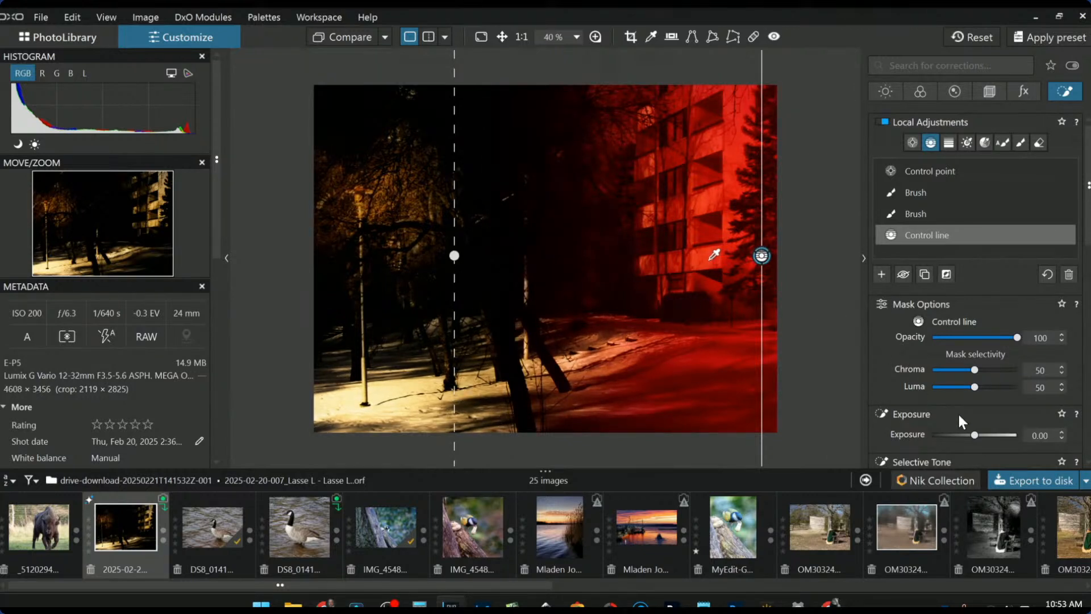
pyautogui.scroll(-5, 958, 412)
pyautogui.moveTo(959, 414); pyautogui.dragTo(941, 413)
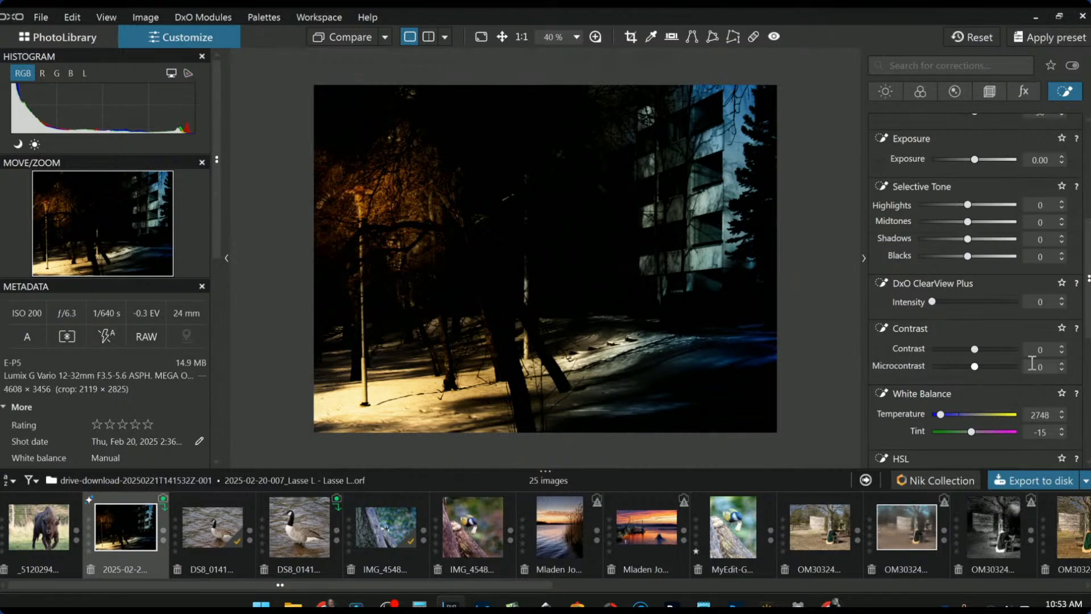
# - Reposition the streetlamp's lower control point and shrink its radius
pyautogui.moveTo(714, 354)
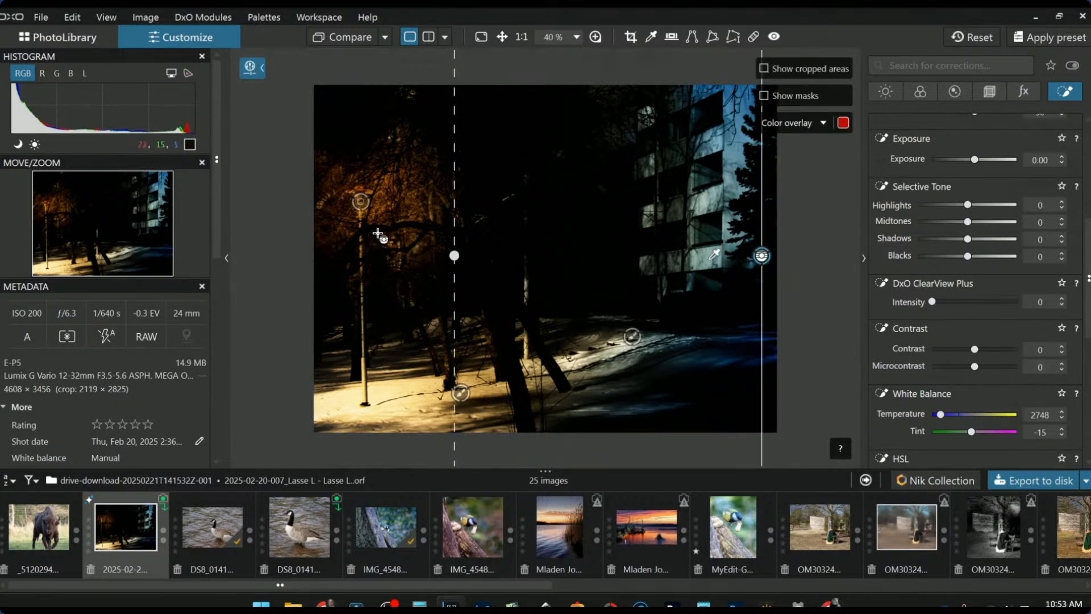
pyautogui.click(360, 203)
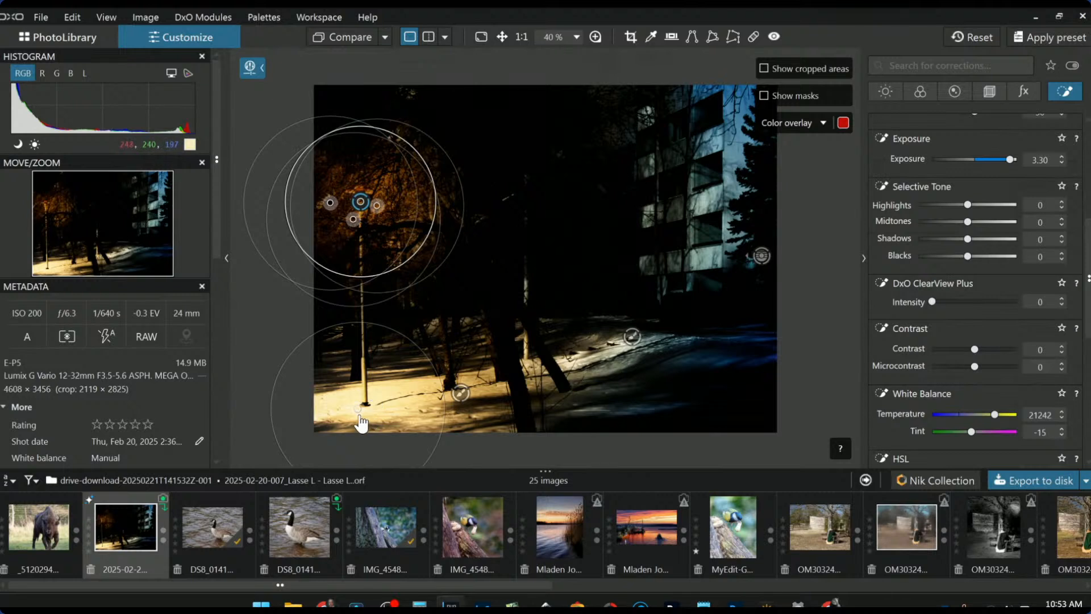
pyautogui.moveTo(357, 408); pyautogui.dragTo(362, 405)
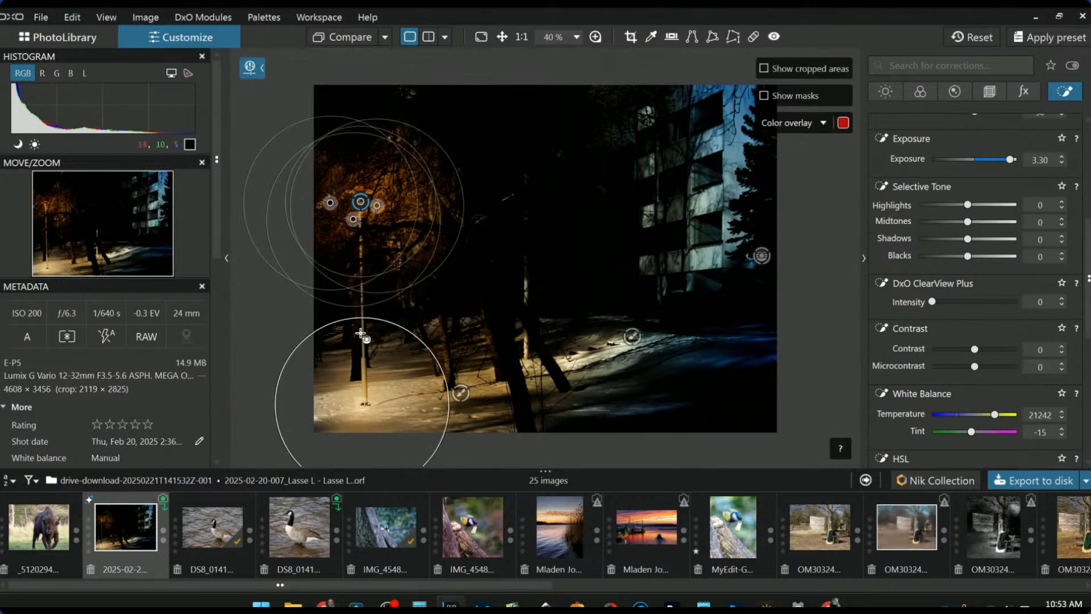
pyautogui.moveTo(360, 318); pyautogui.dragTo(348, 362)
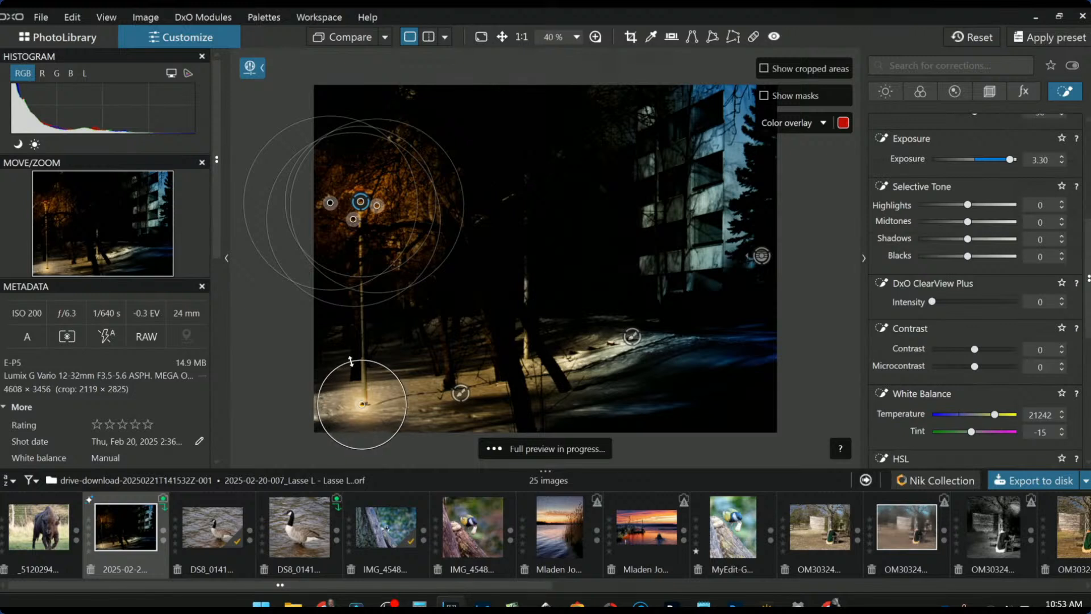
pyautogui.moveTo(362, 405); pyautogui.dragTo(359, 405)
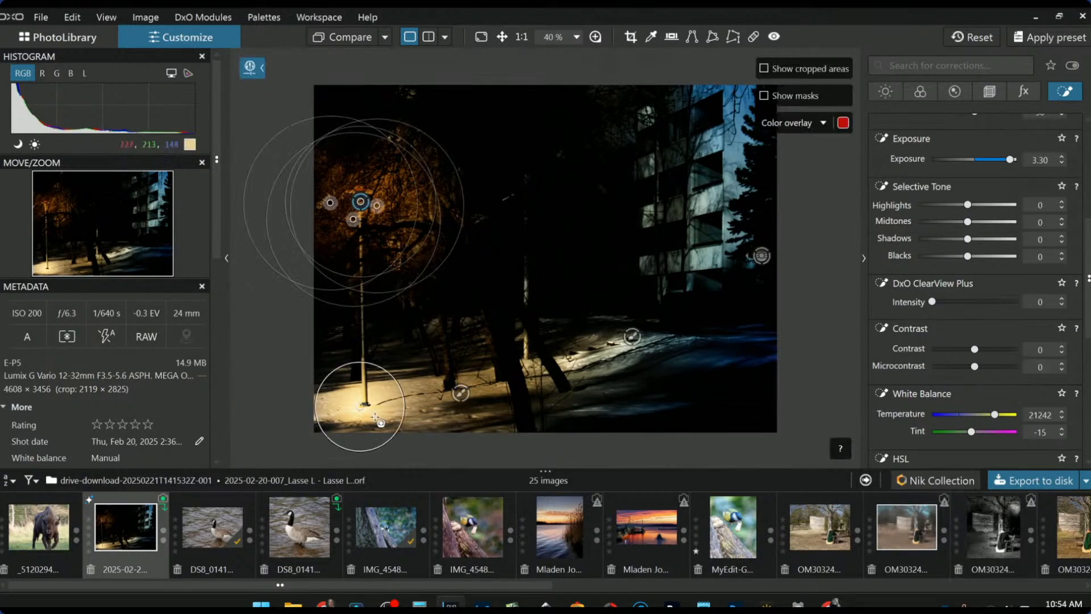
pyautogui.moveTo(361, 405); pyautogui.dragTo(370, 405)
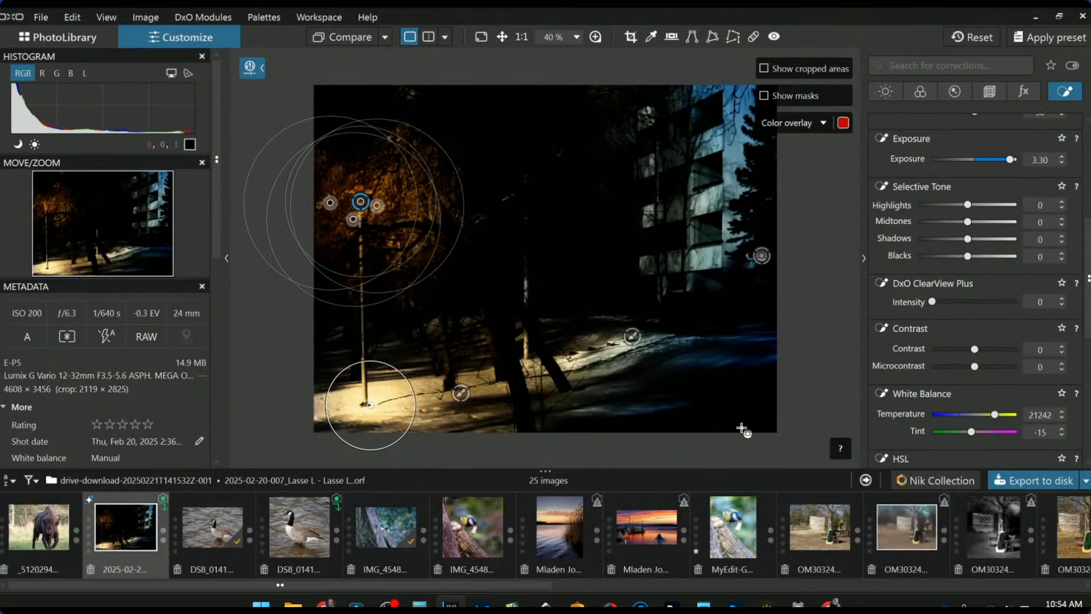
pyautogui.moveTo(369, 405); pyautogui.dragTo(368, 404)
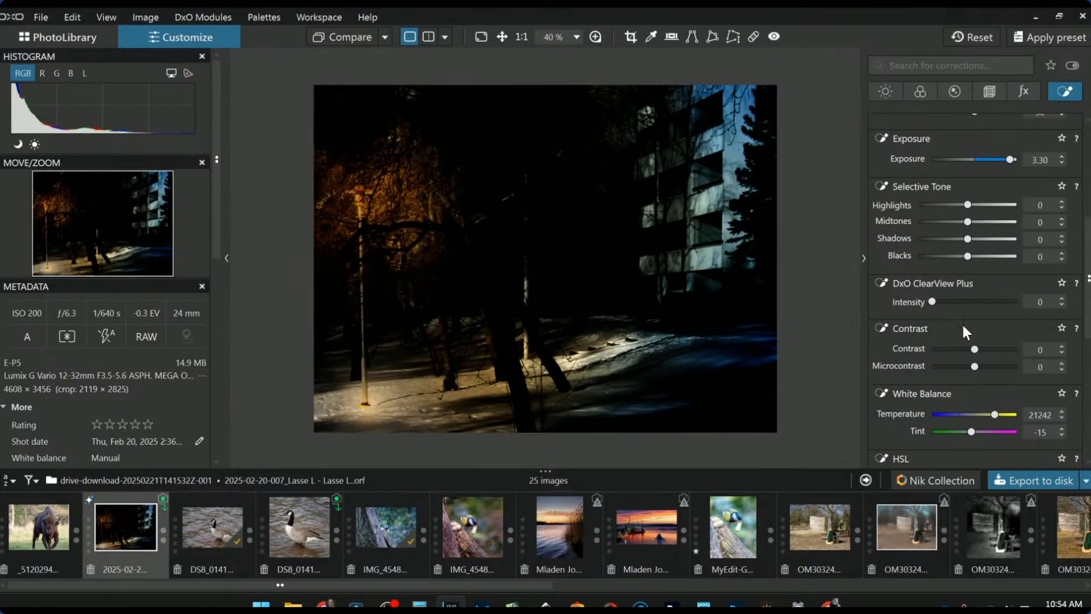
# - Tighten the lamp-base point's mask selectivity to Chroma 38 and Luma 30
pyautogui.scroll(3, 963, 324)
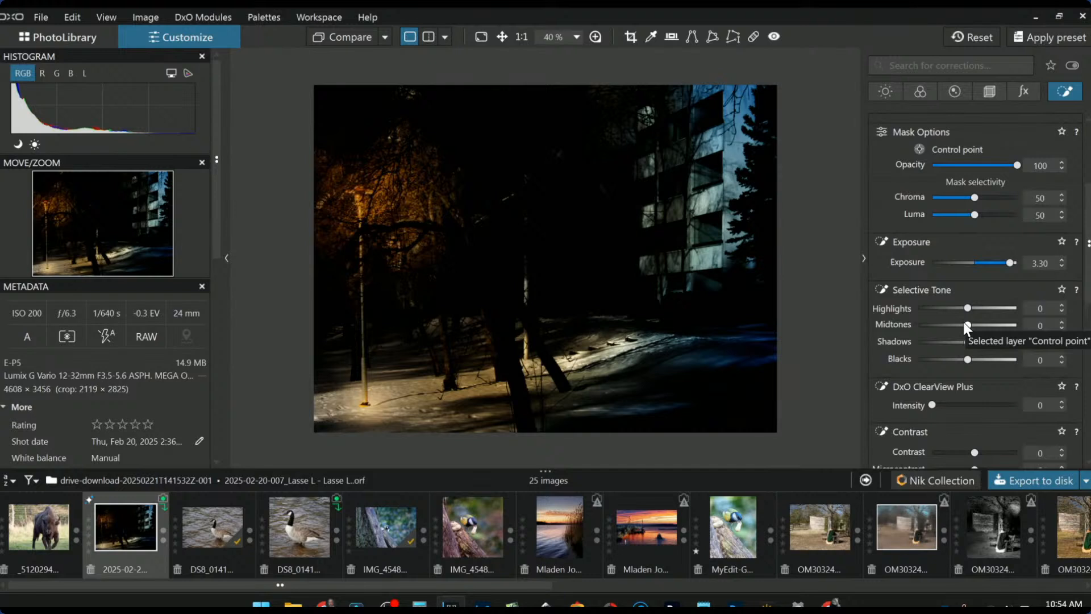
pyautogui.scroll(-1, 965, 325)
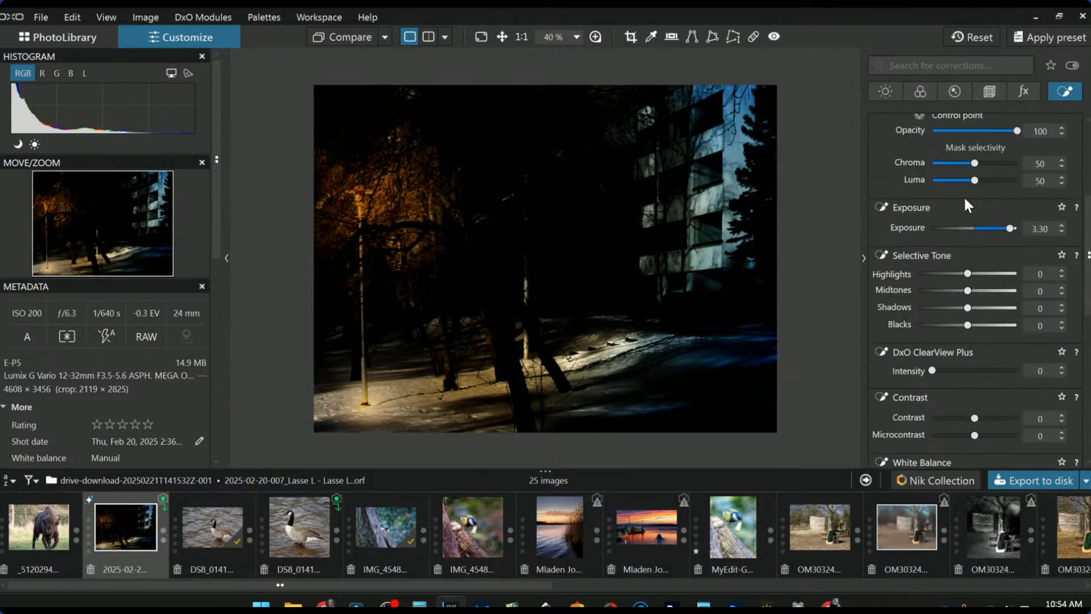
pyautogui.click(966, 180)
pyautogui.click(965, 169)
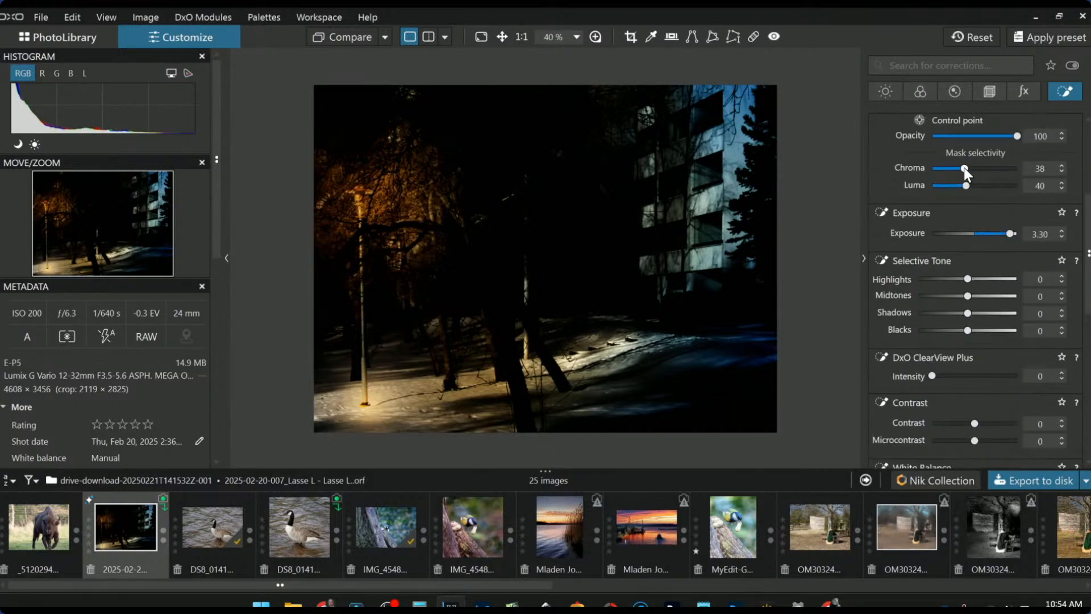
pyautogui.moveTo(955, 188); pyautogui.dragTo(960, 189)
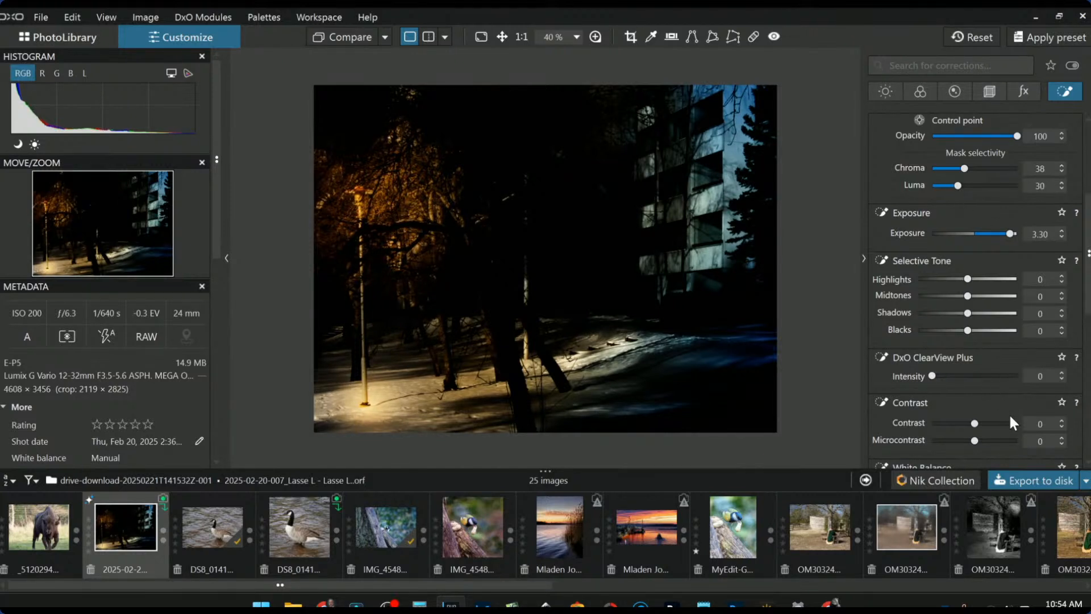
# - Place a new control line, shift it right, widen its transition and tilt it diagonally
pyautogui.click(759, 258)
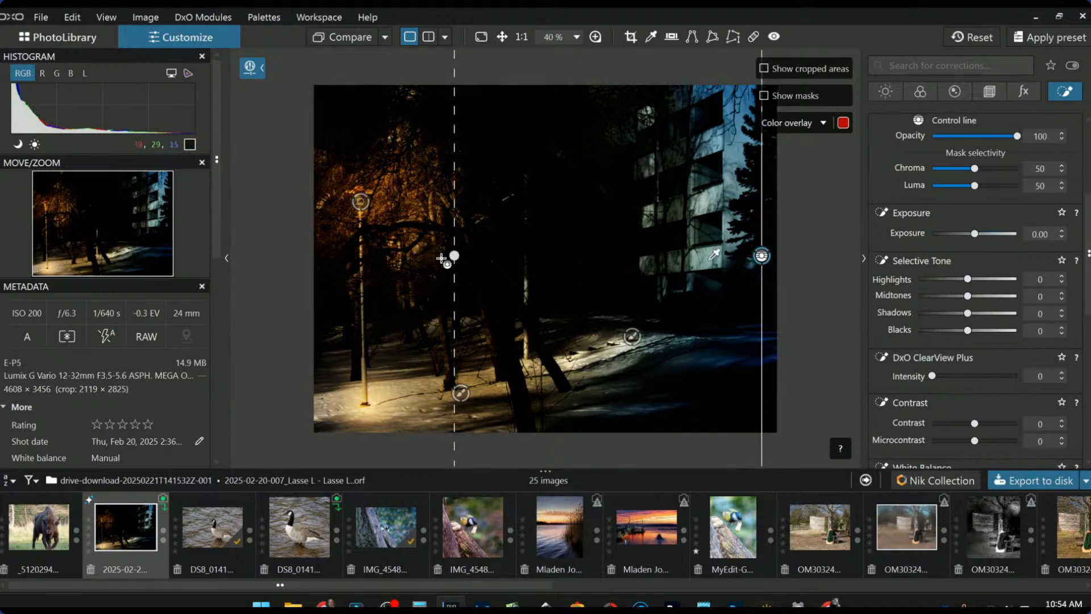
pyautogui.moveTo(453, 258); pyautogui.dragTo(341, 259)
pyautogui.moveTo(766, 263); pyautogui.dragTo(833, 258)
pyautogui.moveTo(416, 257); pyautogui.dragTo(451, 259)
pyautogui.scroll(-3, 727, 266)
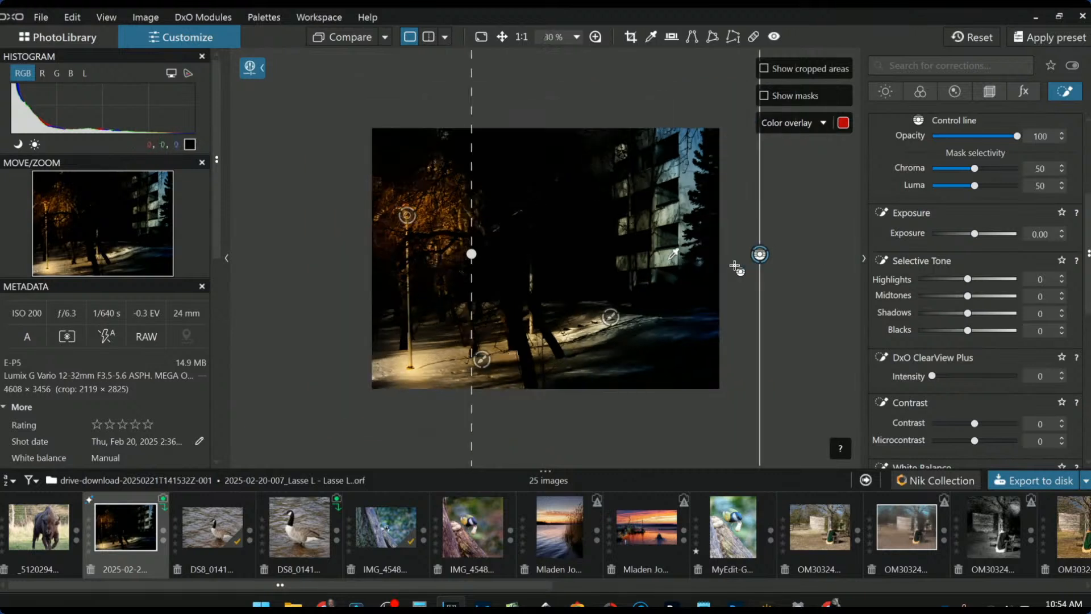
pyautogui.moveTo(745, 254); pyautogui.dragTo(794, 254)
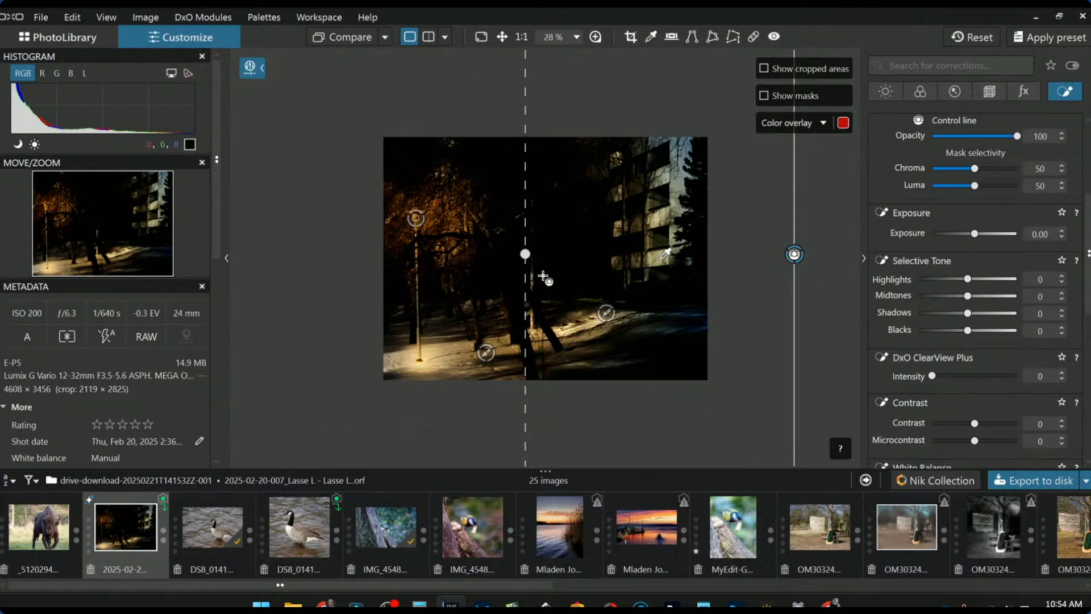
pyautogui.moveTo(528, 250); pyautogui.dragTo(502, 145)
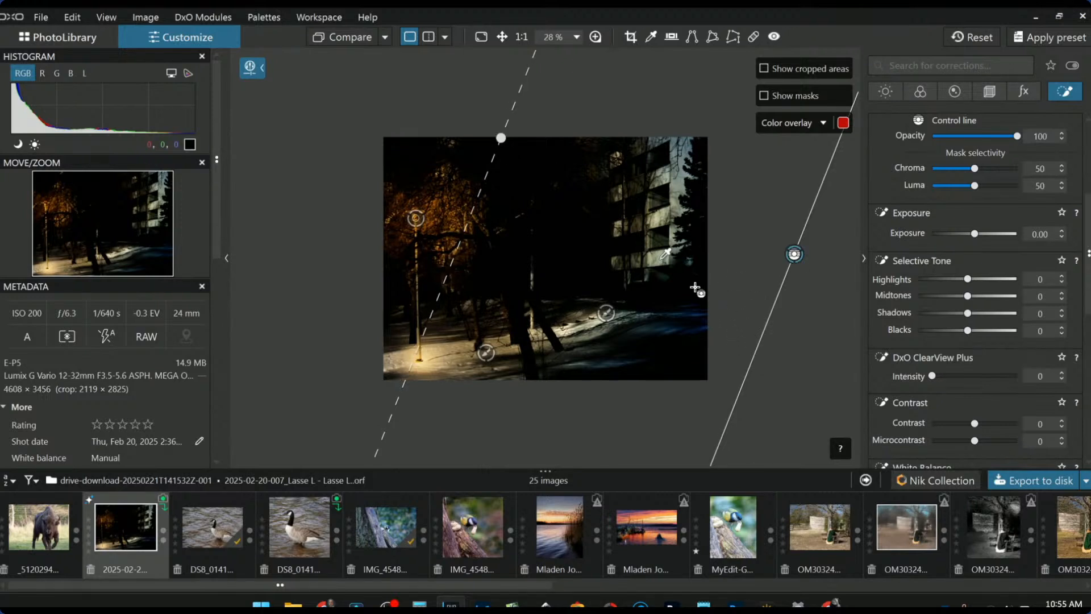
pyautogui.scroll(1, 694, 289)
pyautogui.press('Escape')
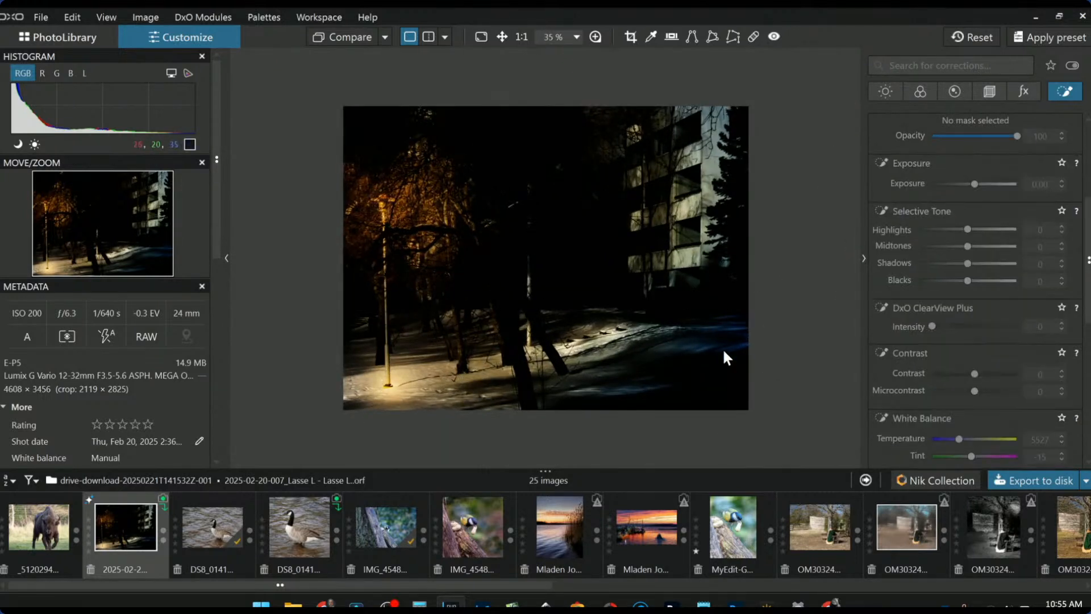
# - Enlarge the lamp-base control point's radius to cover a wider area
pyautogui.scroll(-1, 726, 357)
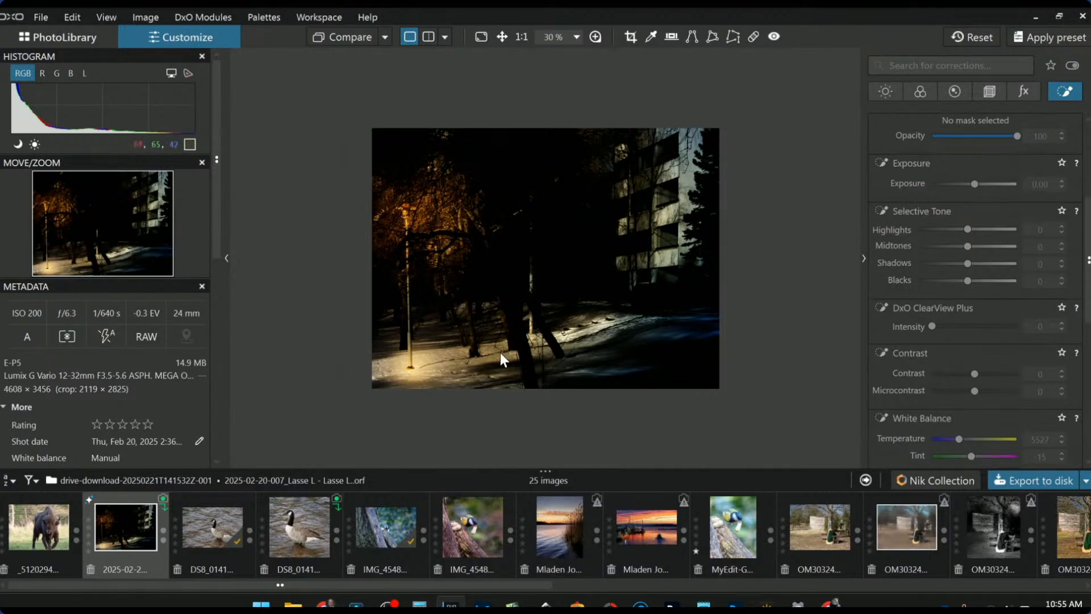
pyautogui.scroll(1, 930, 261)
pyautogui.scroll(2, 930, 262)
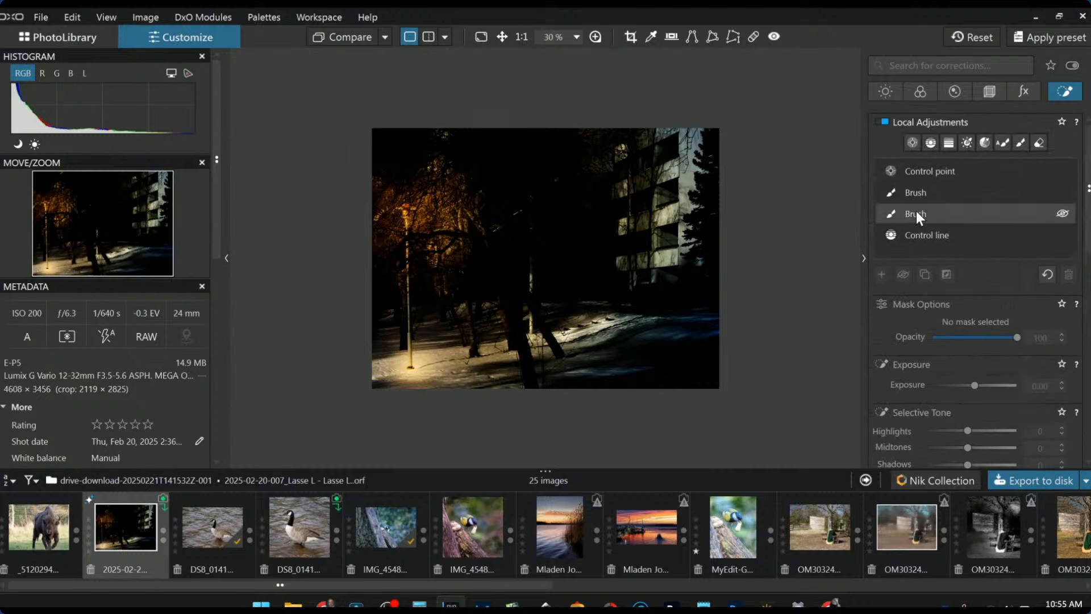
pyautogui.click(912, 173)
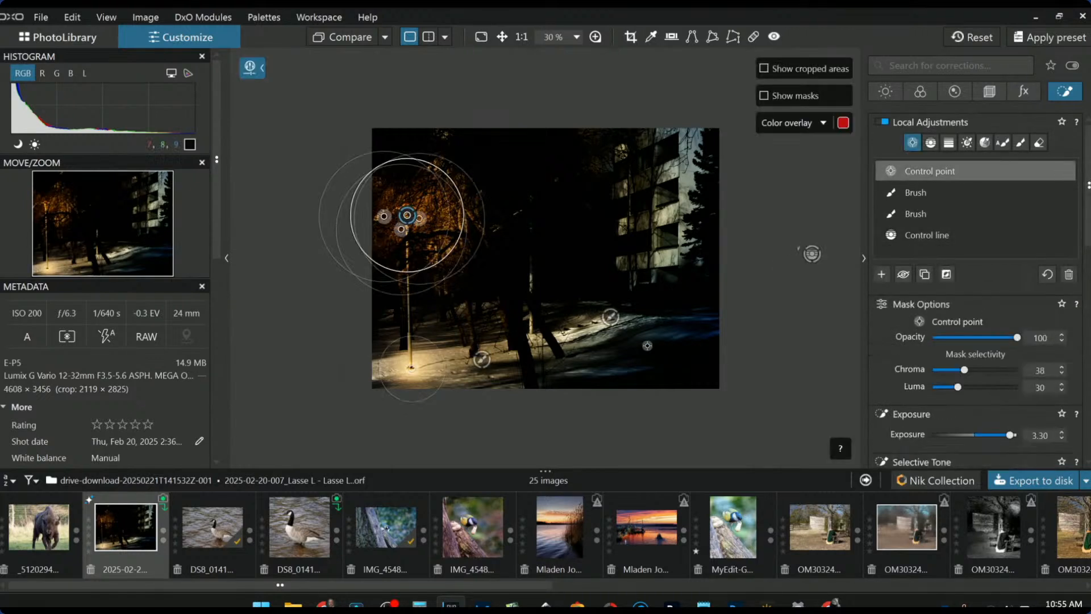
pyautogui.click(411, 368)
pyautogui.moveTo(379, 372); pyautogui.dragTo(353, 372)
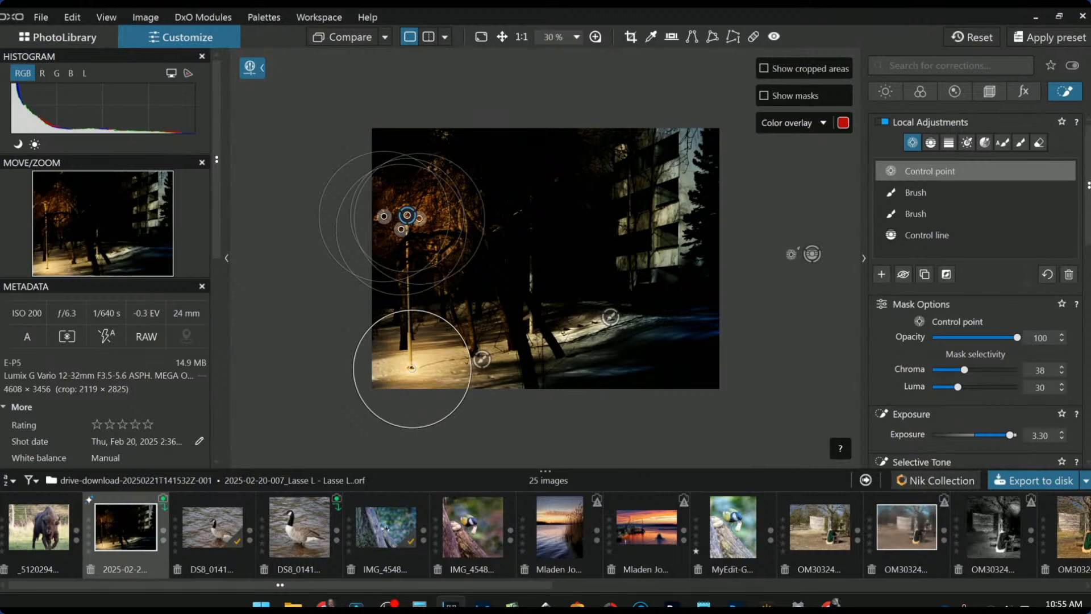
# - Darken the control line with Highlights -81, Midtones -67 and Shadows -48
pyautogui.click(812, 254)
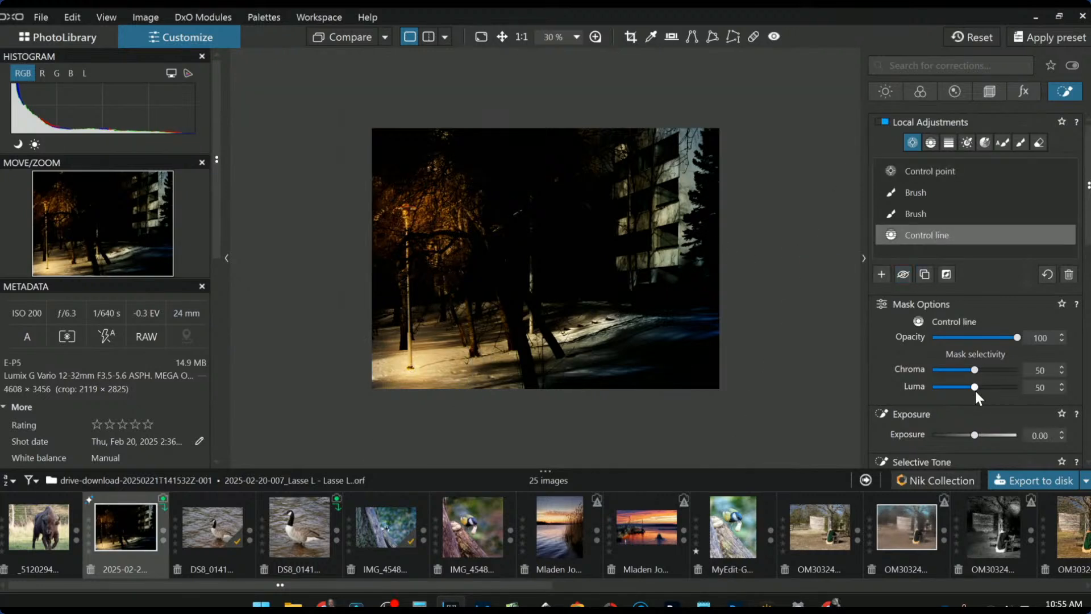
pyautogui.scroll(-3, 976, 386)
pyautogui.click(956, 343)
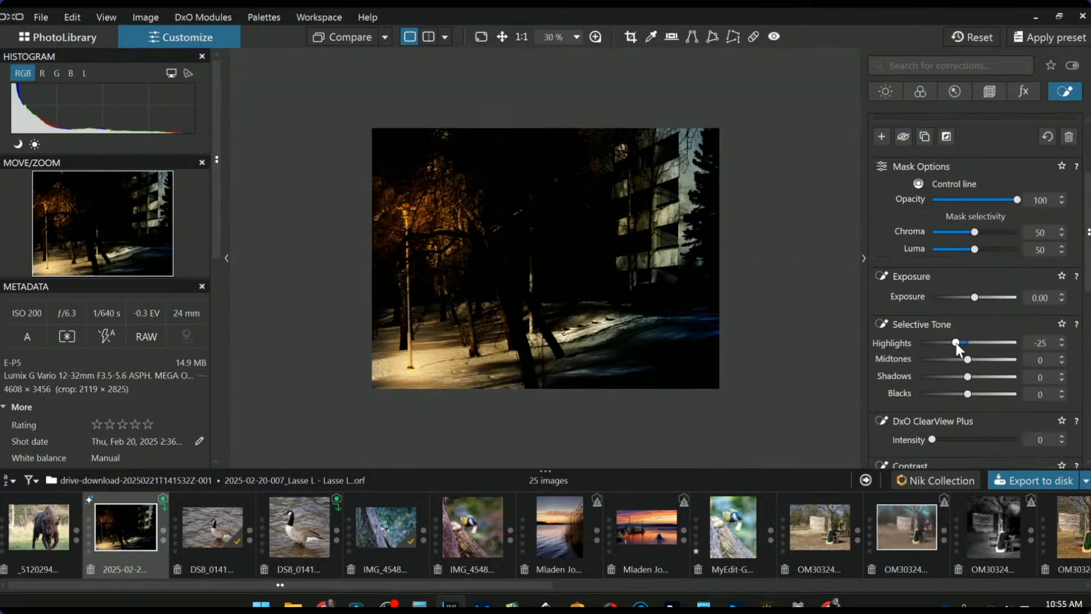
pyautogui.moveTo(956, 343); pyautogui.dragTo(928, 342)
pyautogui.click(934, 358)
pyautogui.click(943, 376)
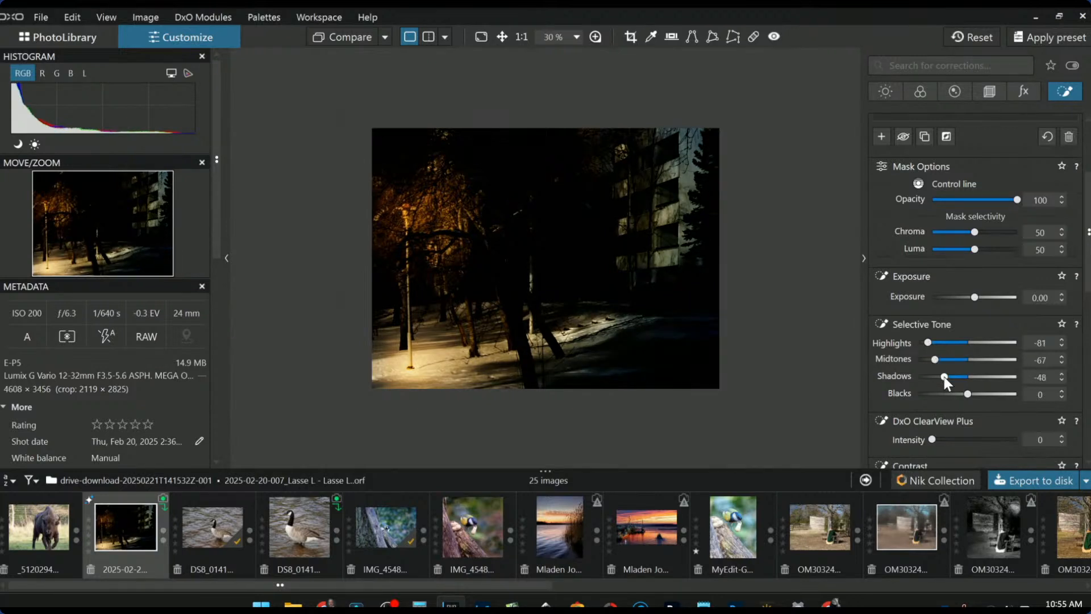
# - Start a new control point mask with two small points on the building's facade
pyautogui.scroll(3, 851, 249)
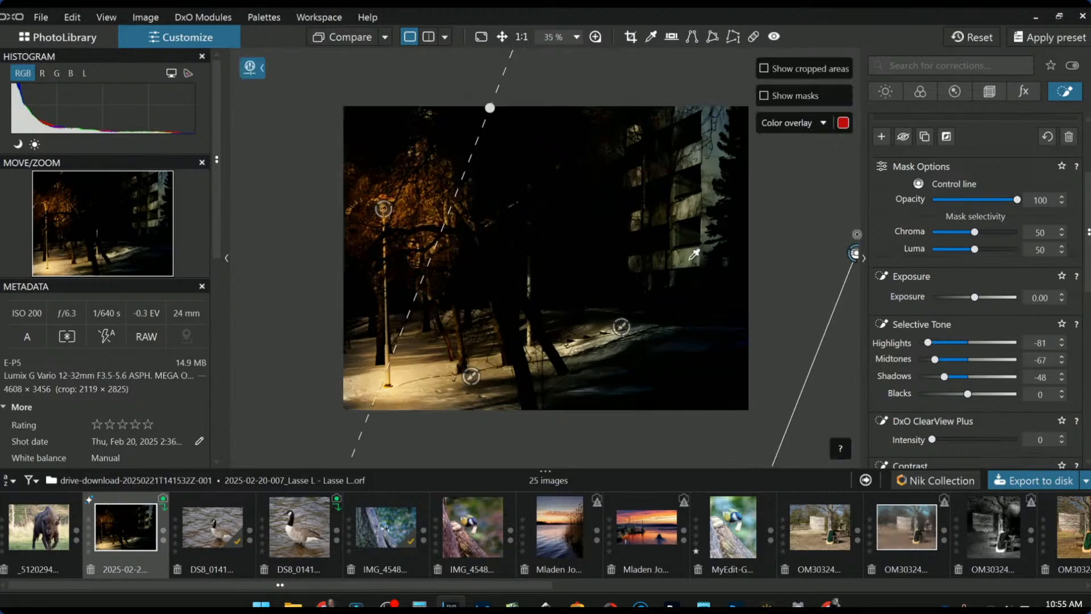
pyautogui.scroll(3, 913, 175)
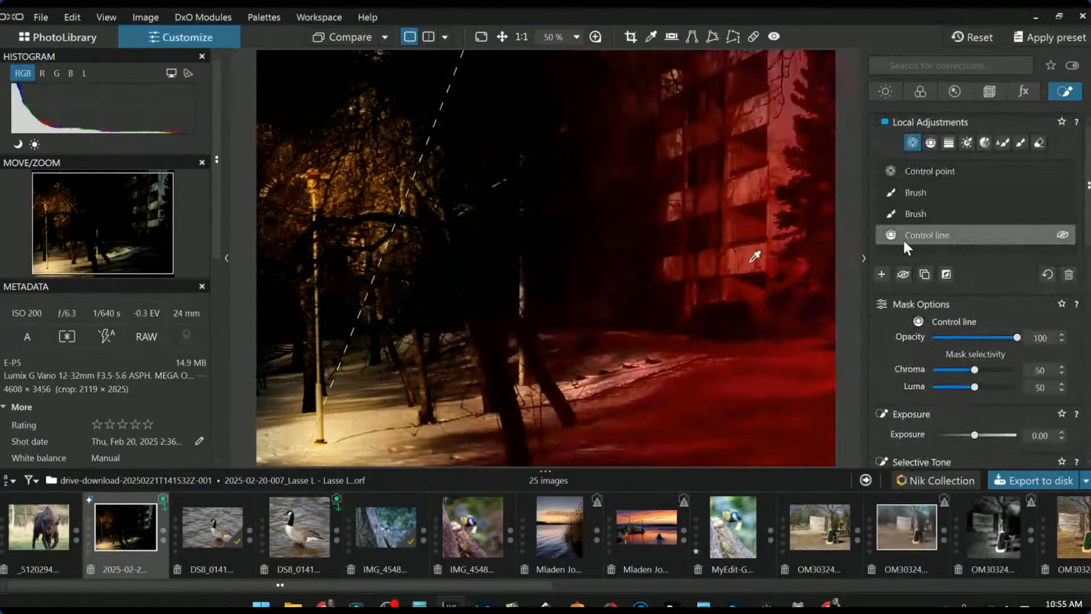
pyautogui.click(881, 273)
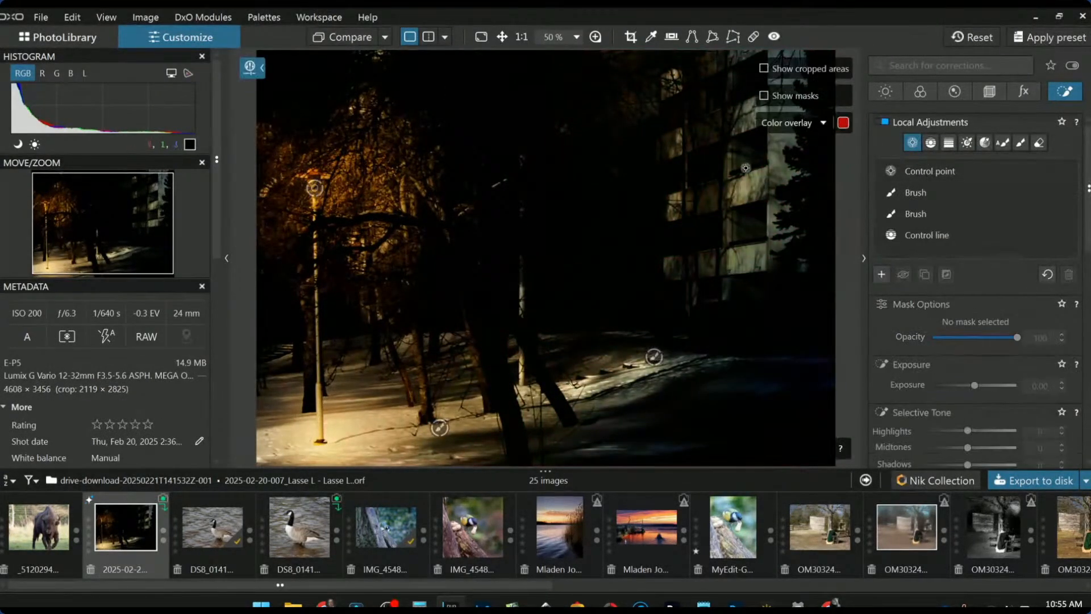
pyautogui.click(742, 162)
pyautogui.moveTo(735, 258); pyautogui.dragTo(744, 201)
pyautogui.moveTo(744, 173); pyautogui.dragTo(747, 164)
pyautogui.click(745, 231)
pyautogui.moveTo(746, 258); pyautogui.dragTo(746, 255)
# - Add four more control points across the building's left side, top and upper left
pyautogui.click(704, 169)
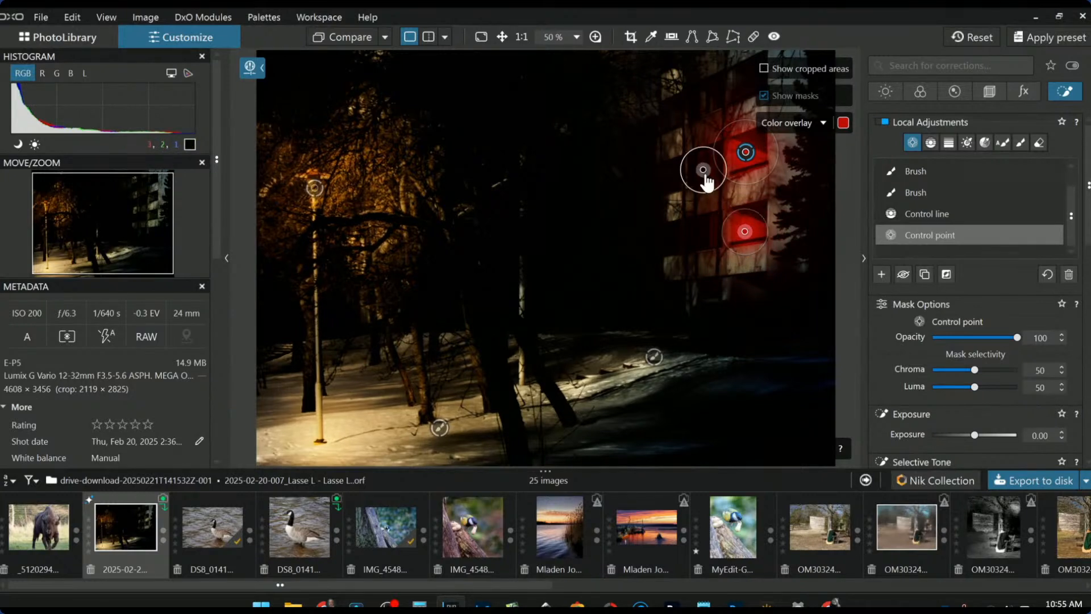
pyautogui.click(703, 236)
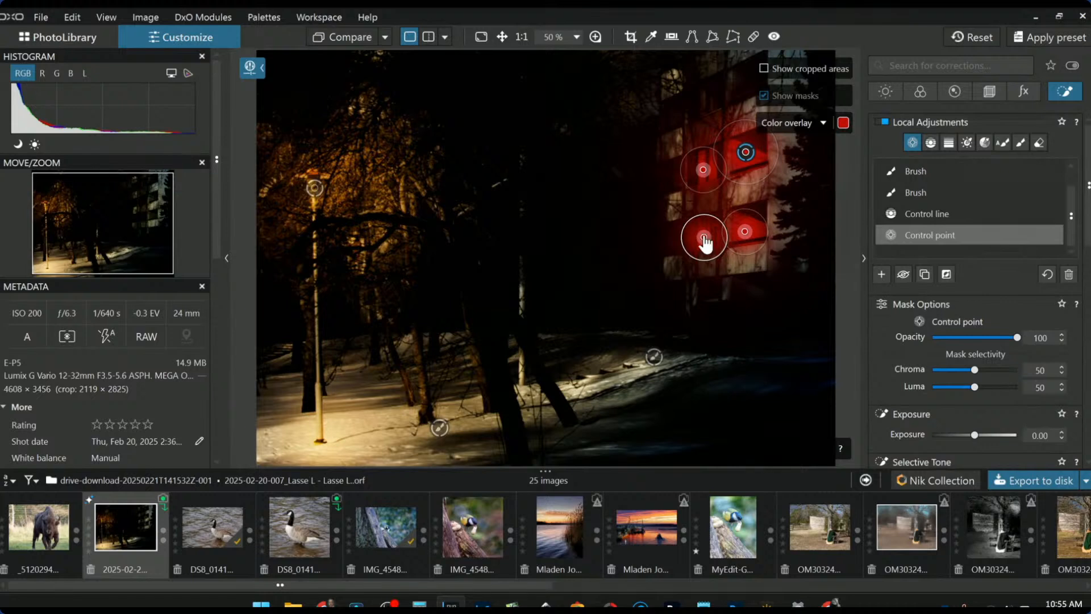
pyautogui.click(744, 90)
pyautogui.scroll(-2, 739, 104)
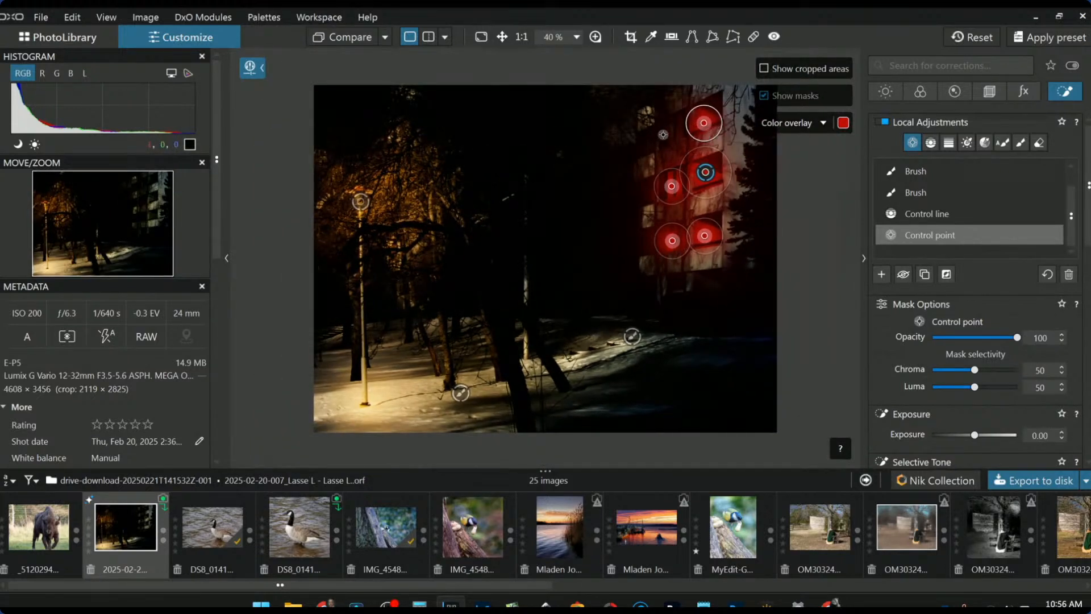
pyautogui.click(647, 142)
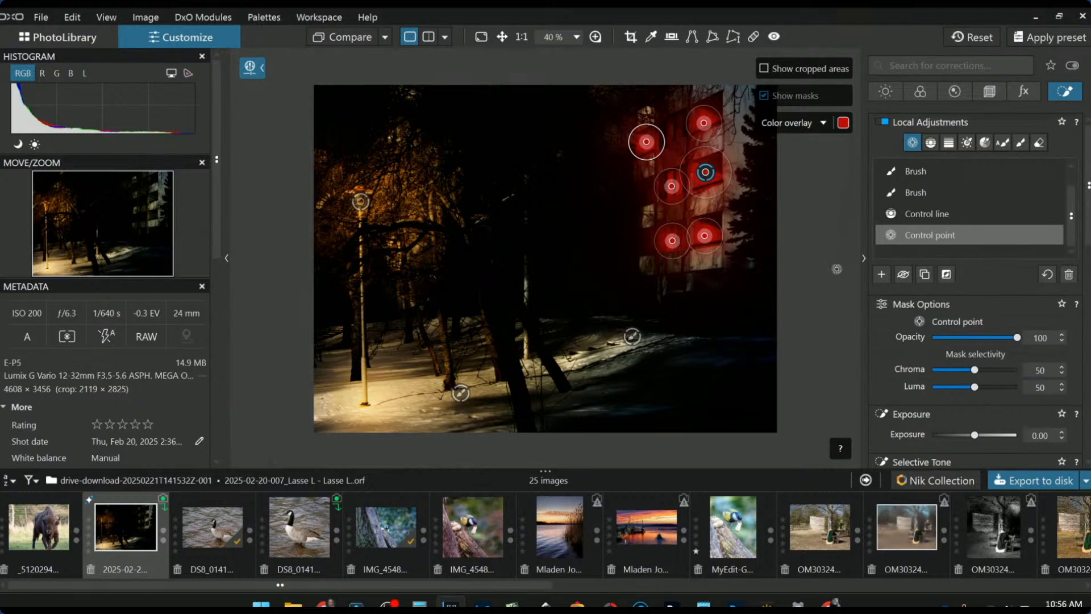
pyautogui.scroll(-2, 974, 411)
# - Lift the building control points' shadows and warm them to Temperature 22953
pyautogui.moveTo(968, 376); pyautogui.dragTo(997, 375)
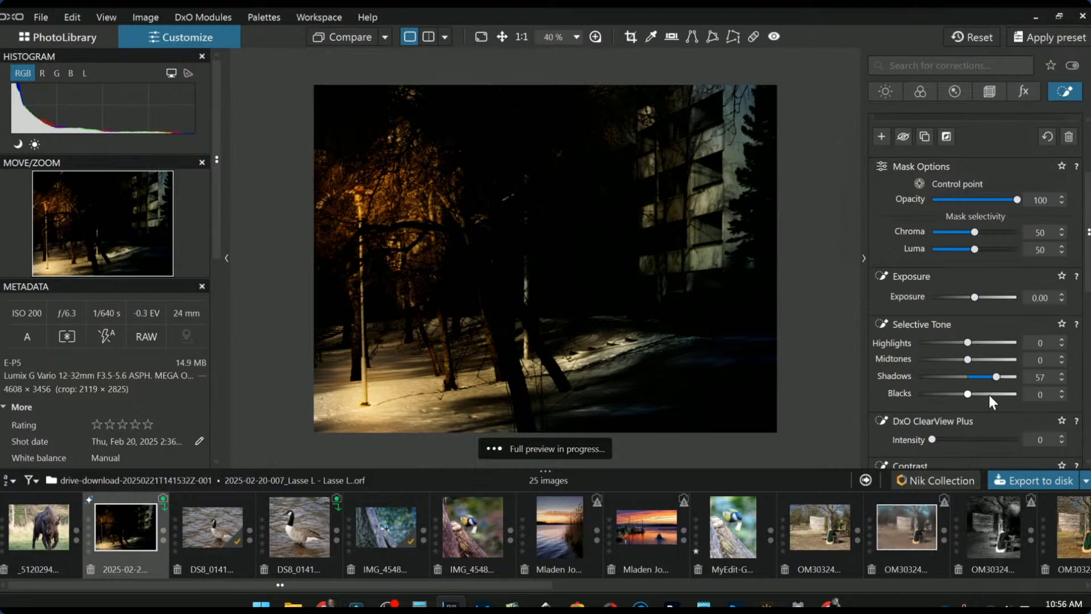
pyautogui.scroll(-2, 988, 394)
pyautogui.moveTo(959, 414); pyautogui.dragTo(995, 417)
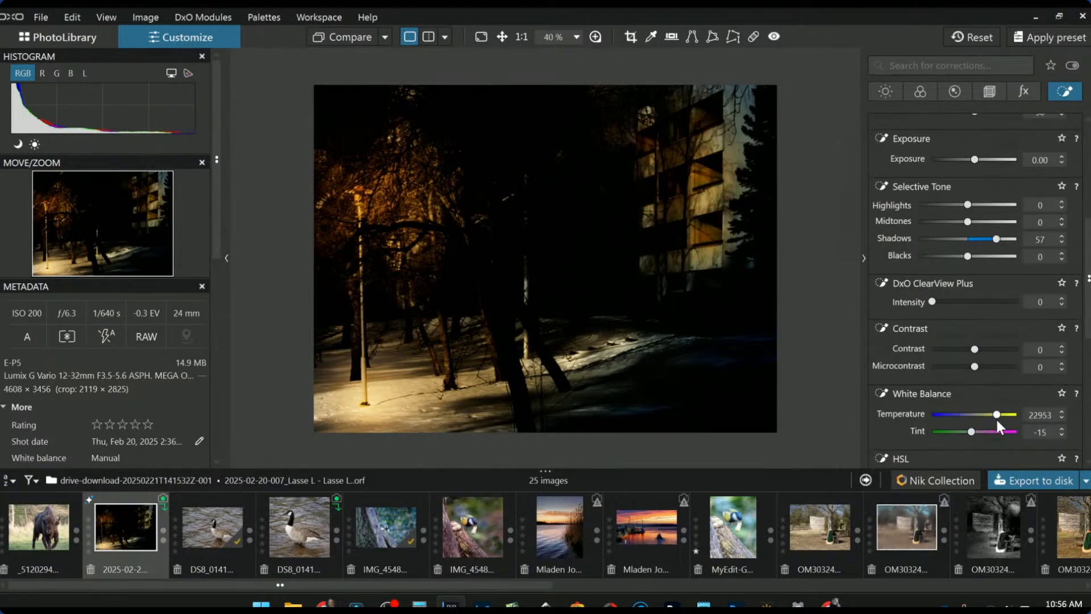
pyautogui.scroll(-4, 926, 415)
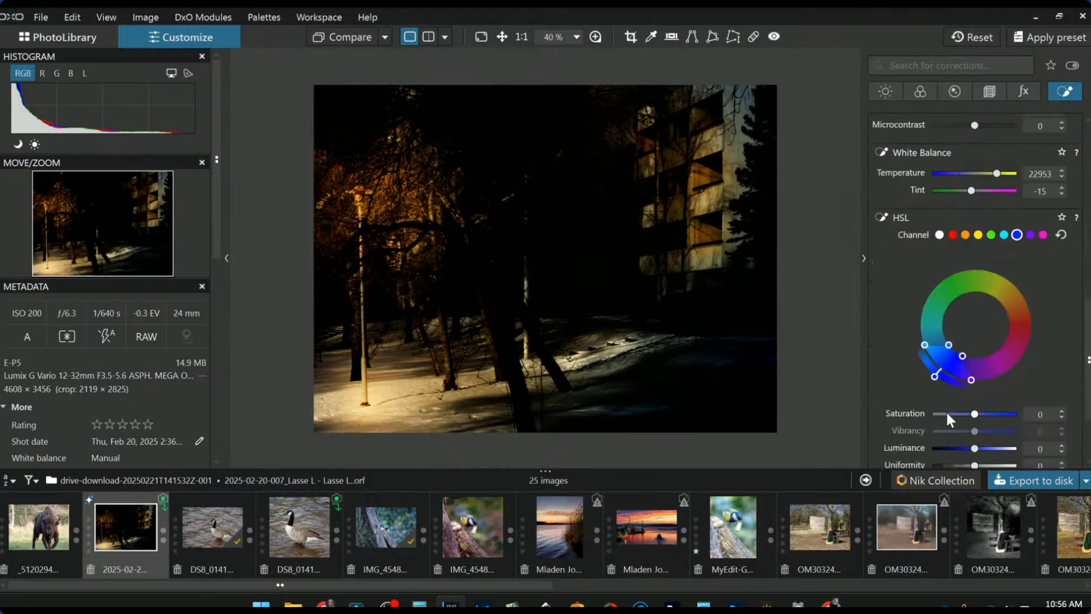
pyautogui.scroll(-2, 949, 390)
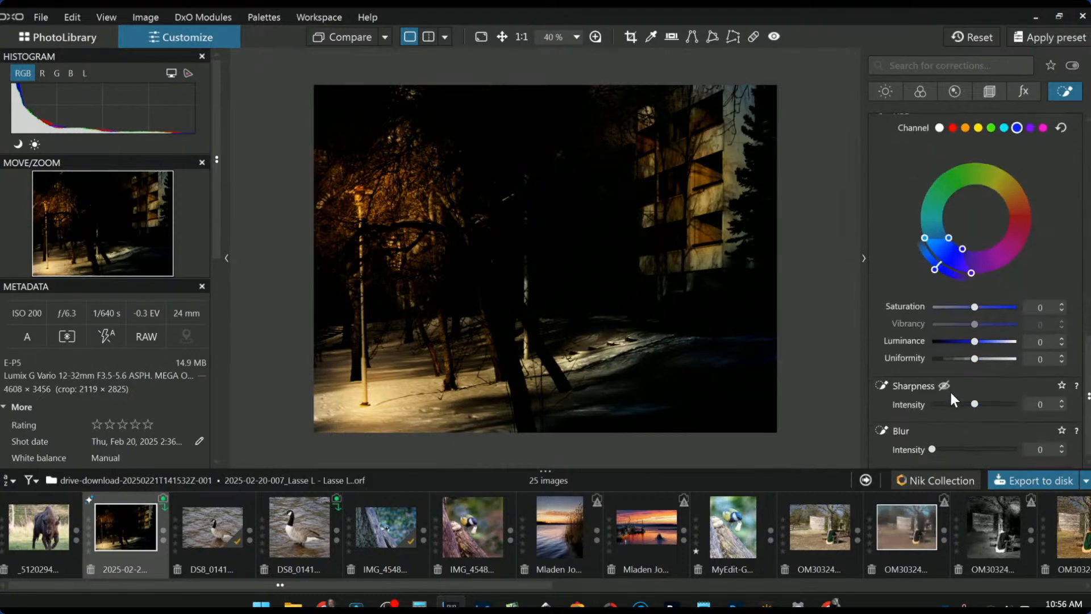
pyautogui.scroll(3, 950, 389)
pyautogui.scroll(1, 954, 395)
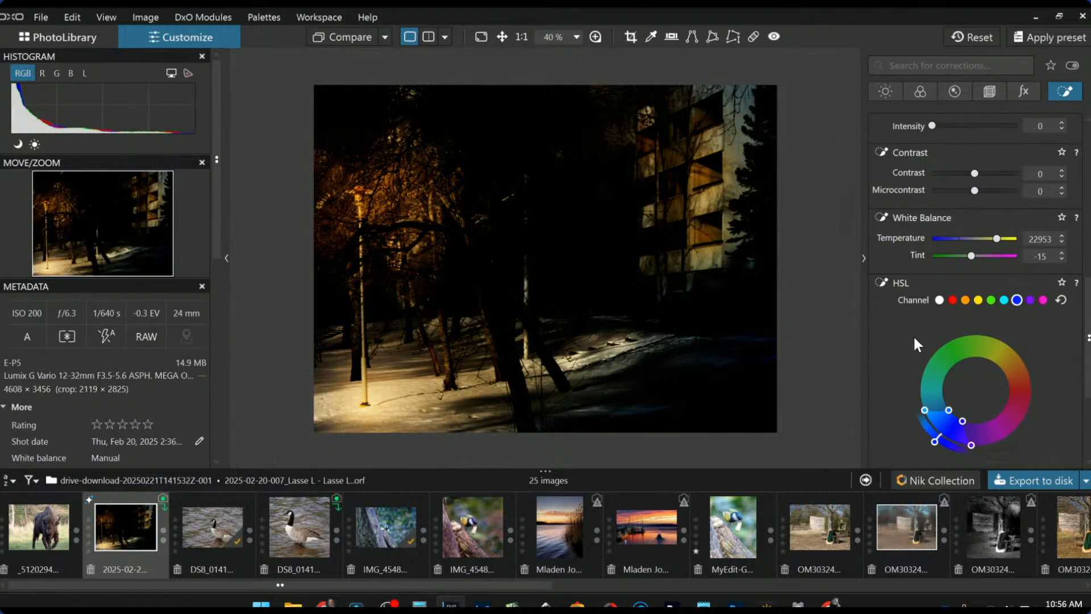
pyautogui.scroll(2, 947, 233)
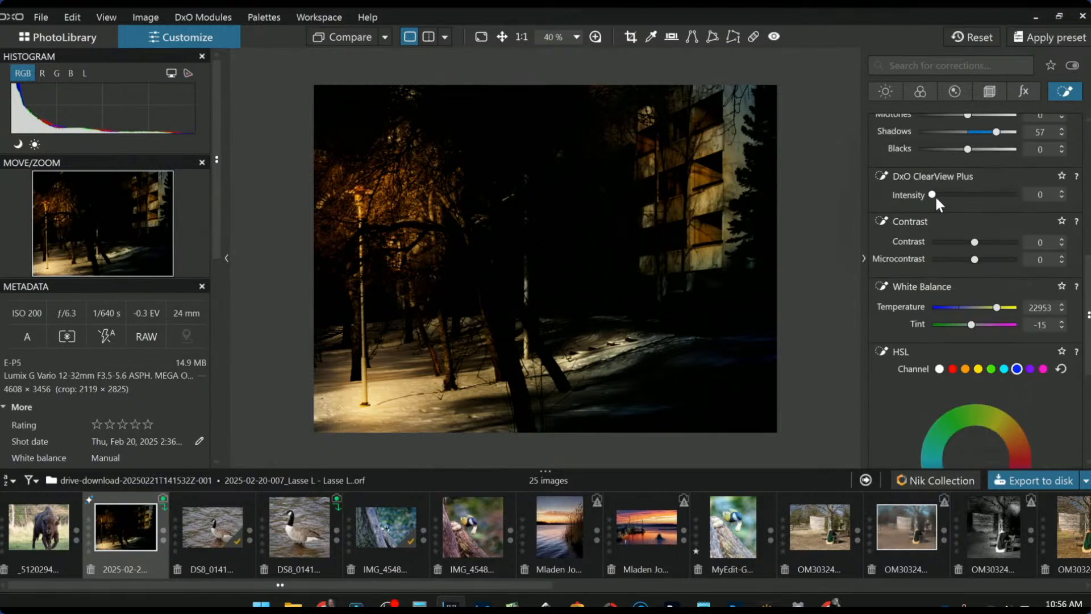
# - Set ClearView Plus 73, Microcontrast 100, Highlights 79 and Midtones 82 on the control points
pyautogui.moveTo(936, 195); pyautogui.dragTo(994, 199)
pyautogui.moveTo(975, 259); pyautogui.dragTo(1021, 264)
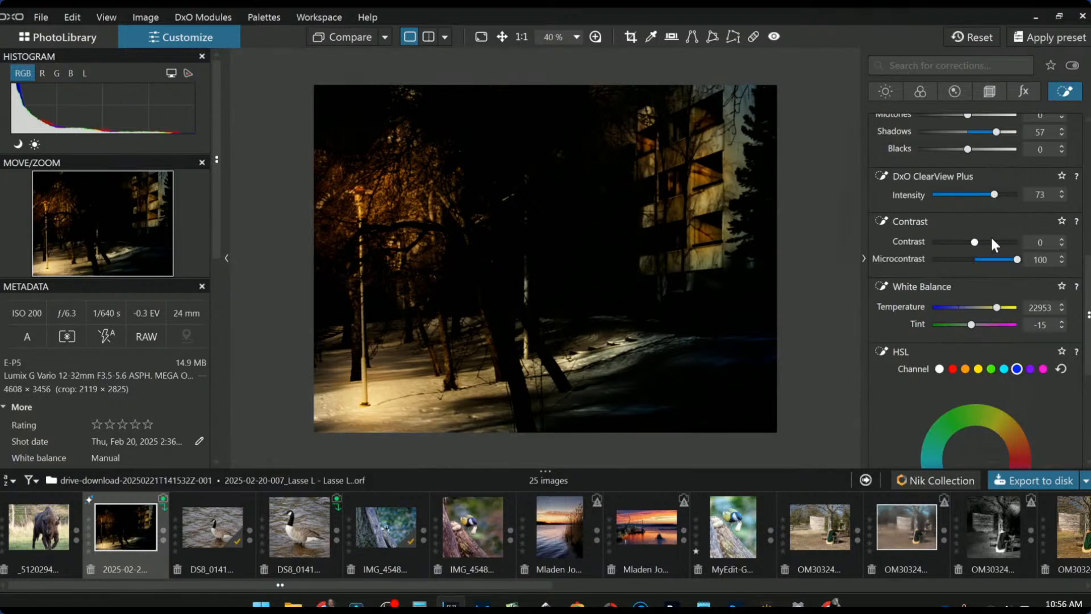
pyautogui.scroll(1, 989, 237)
pyautogui.moveTo(973, 166); pyautogui.dragTo(999, 185)
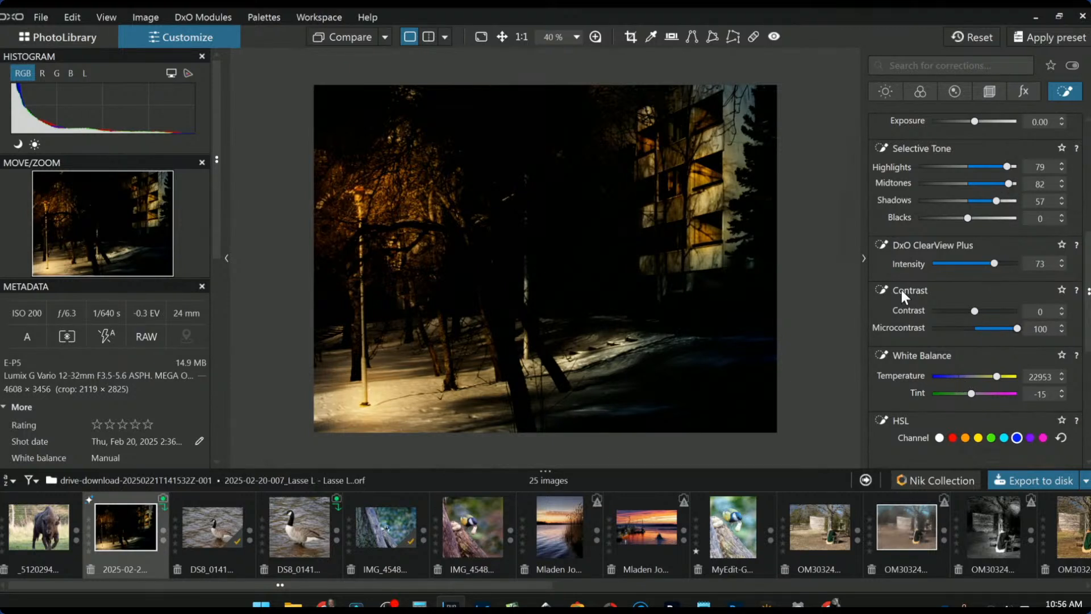
pyautogui.scroll(1, 901, 287)
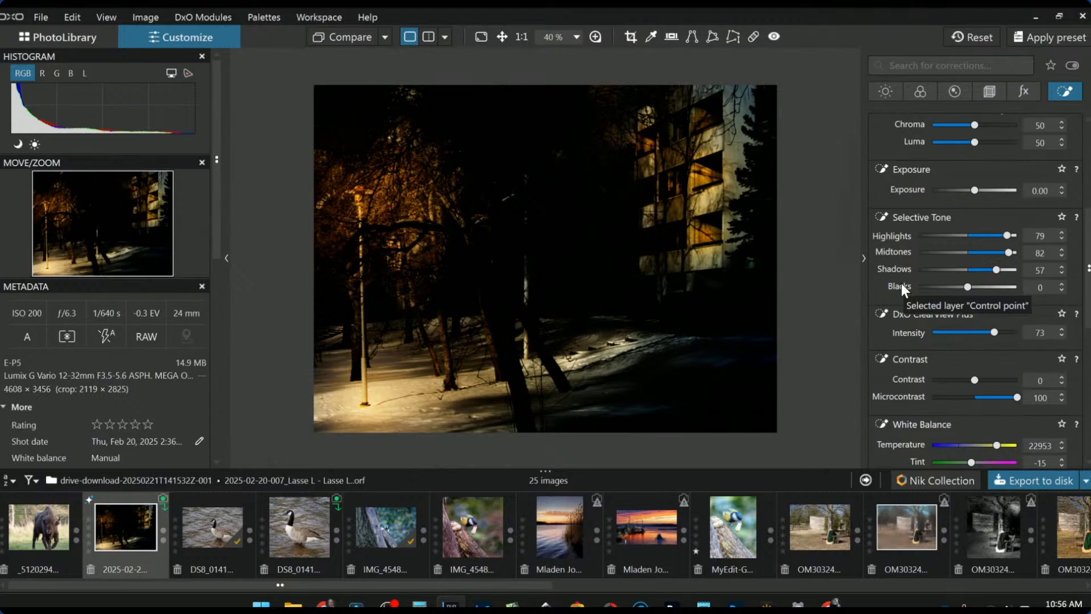
# - Show the global colour corrections and switch HSL to the all-colours channel
pyautogui.click(885, 91)
pyautogui.scroll(-3, 937, 370)
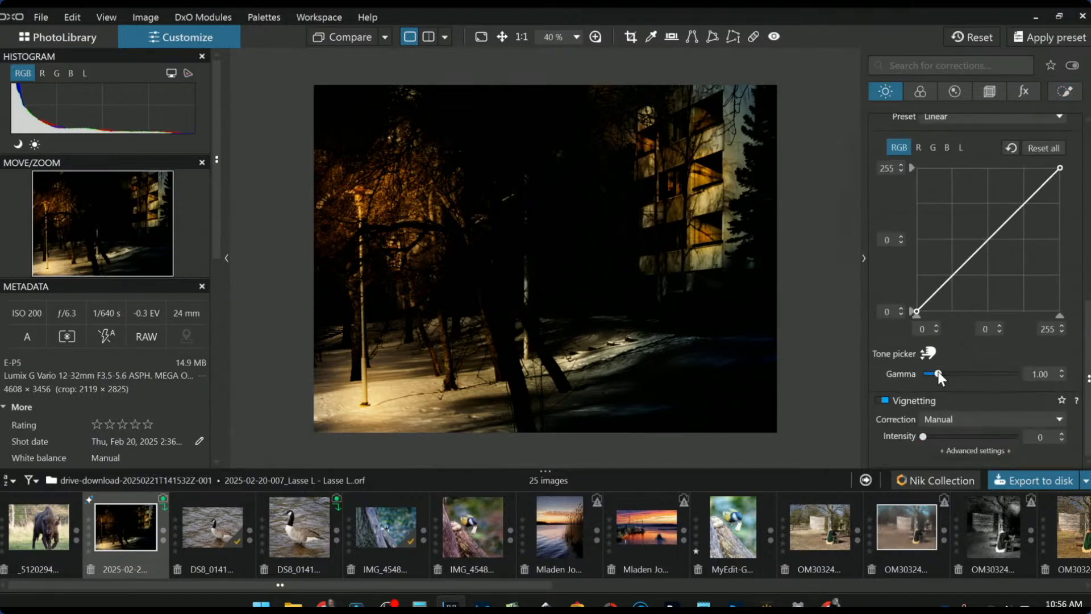
pyautogui.scroll(5, 938, 372)
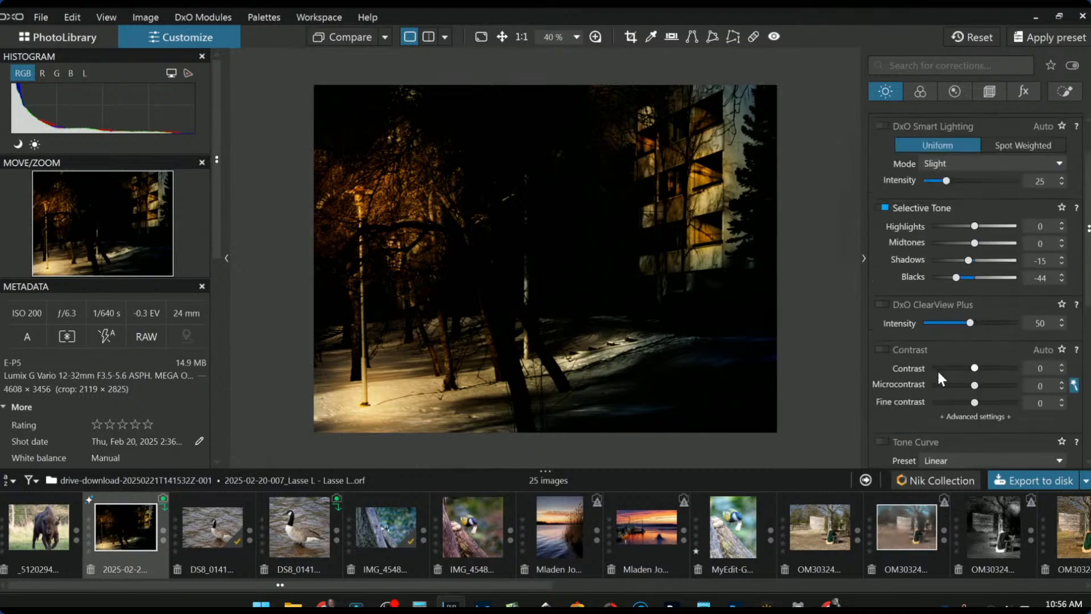
pyautogui.scroll(1, 936, 369)
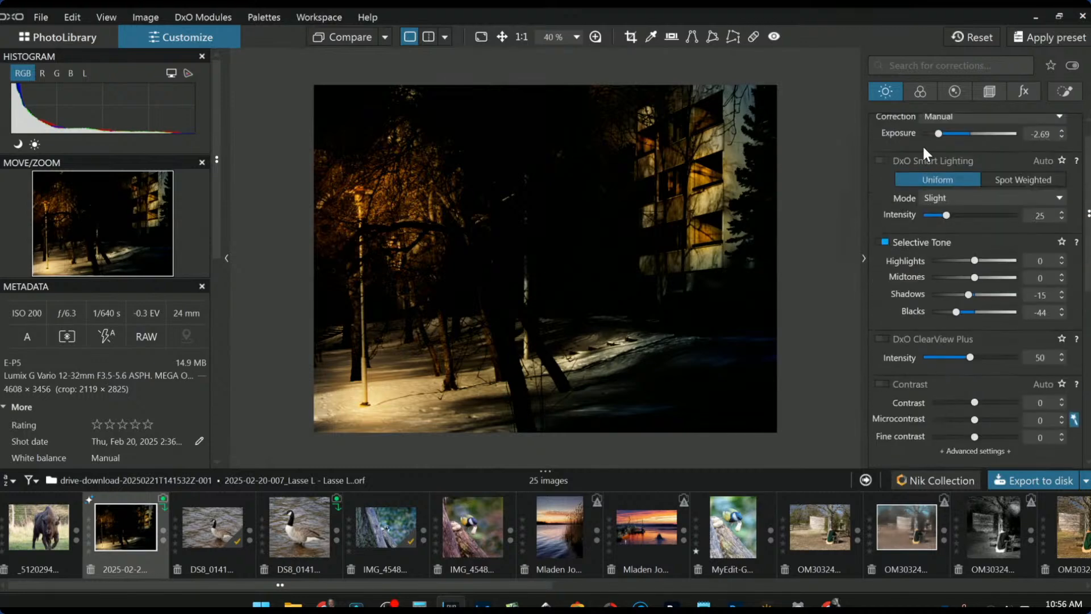
pyautogui.click(921, 92)
pyautogui.scroll(-2, 958, 355)
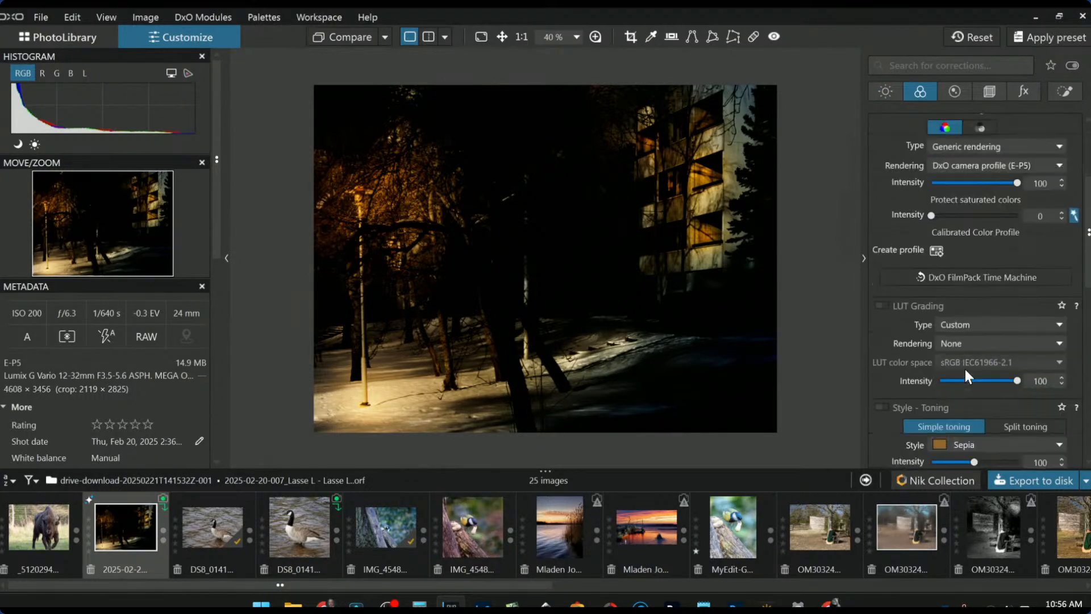
pyautogui.scroll(2, 965, 370)
pyautogui.scroll(-3, 965, 369)
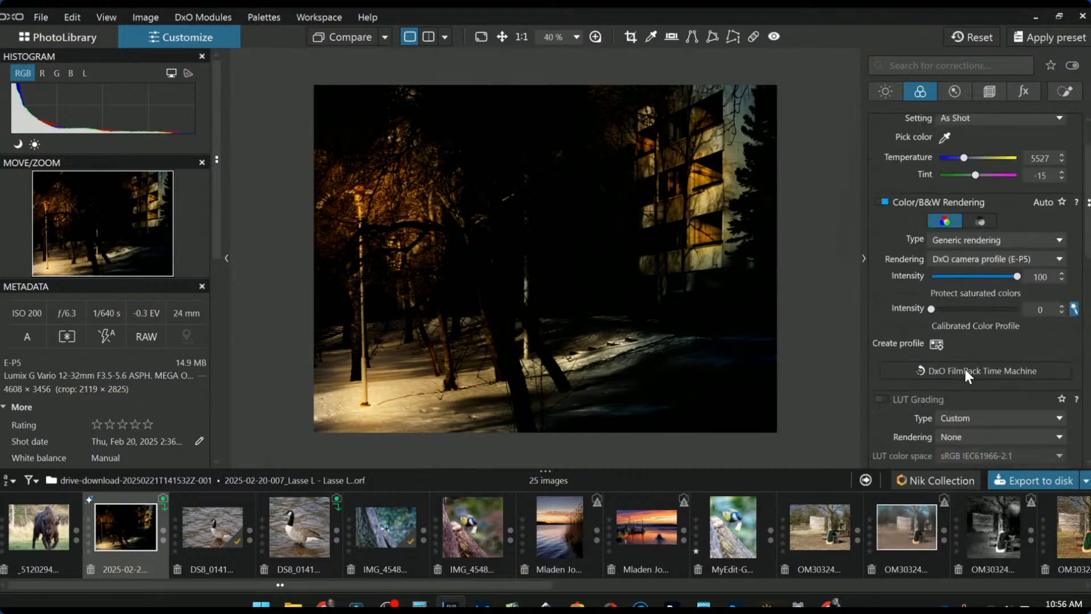
pyautogui.scroll(-2, 965, 369)
pyautogui.click(940, 325)
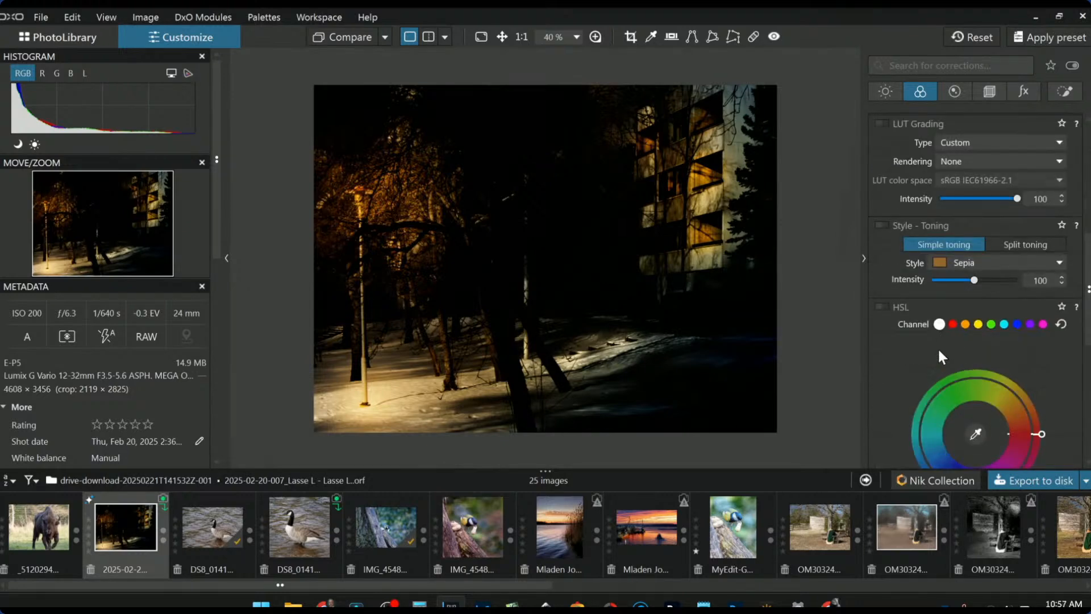
pyautogui.scroll(-3, 908, 359)
# - Set overall HSL Saturation to -34 and reset Vibrancy to 0
pyautogui.click(952, 368)
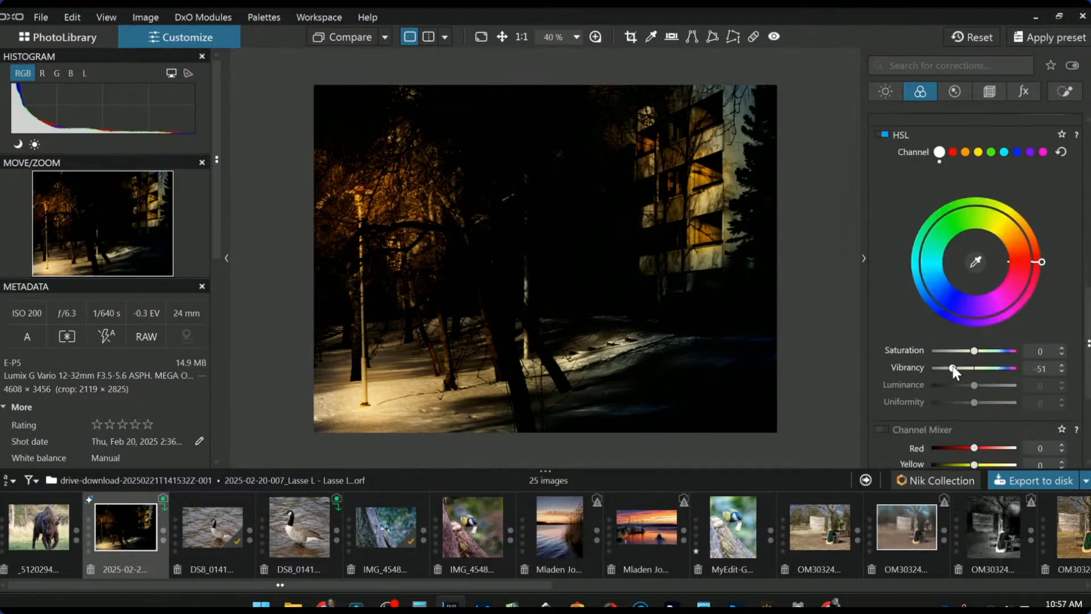
pyautogui.click(956, 352)
pyautogui.moveTo(956, 351); pyautogui.dragTo(963, 351)
pyautogui.doubleClick(956, 367)
pyautogui.scroll(6, 966, 176)
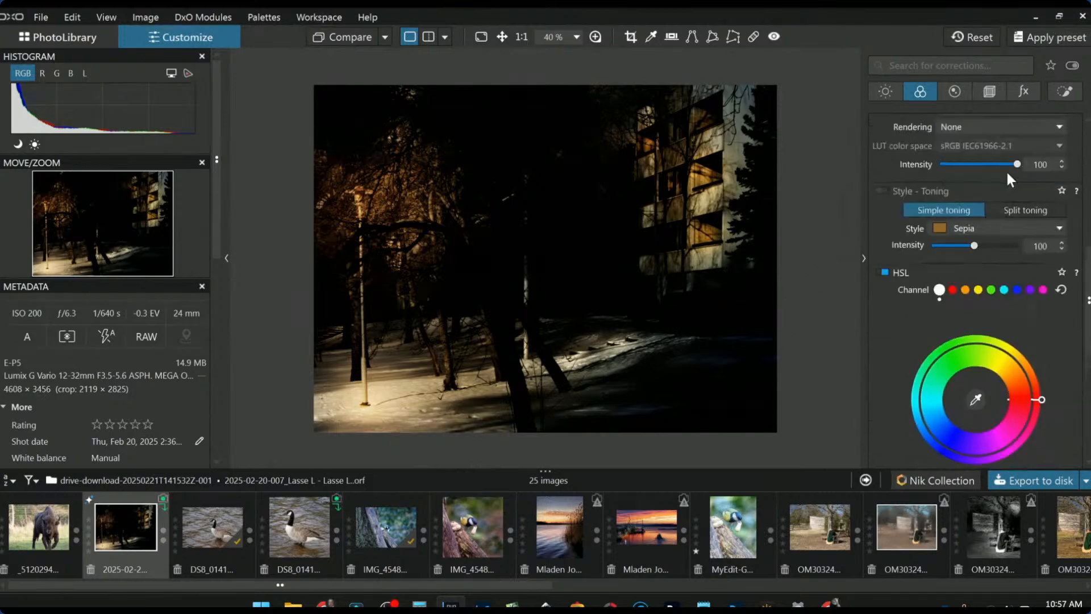
pyautogui.click(1065, 92)
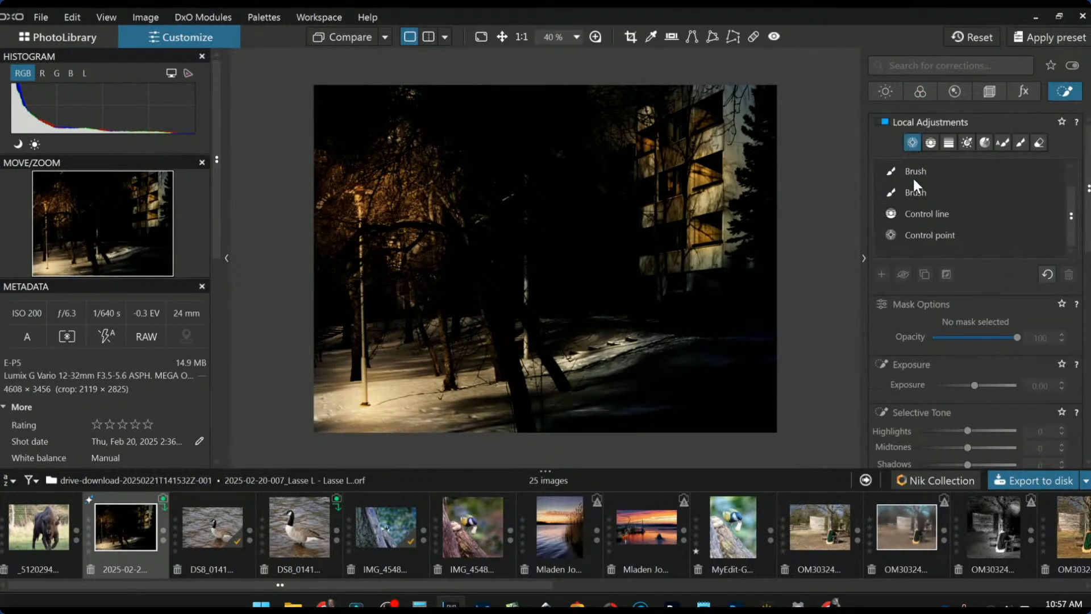
# - Place three control points on the lit snow at lower left, try Temperature 4175, then undo it
pyautogui.click(335, 338)
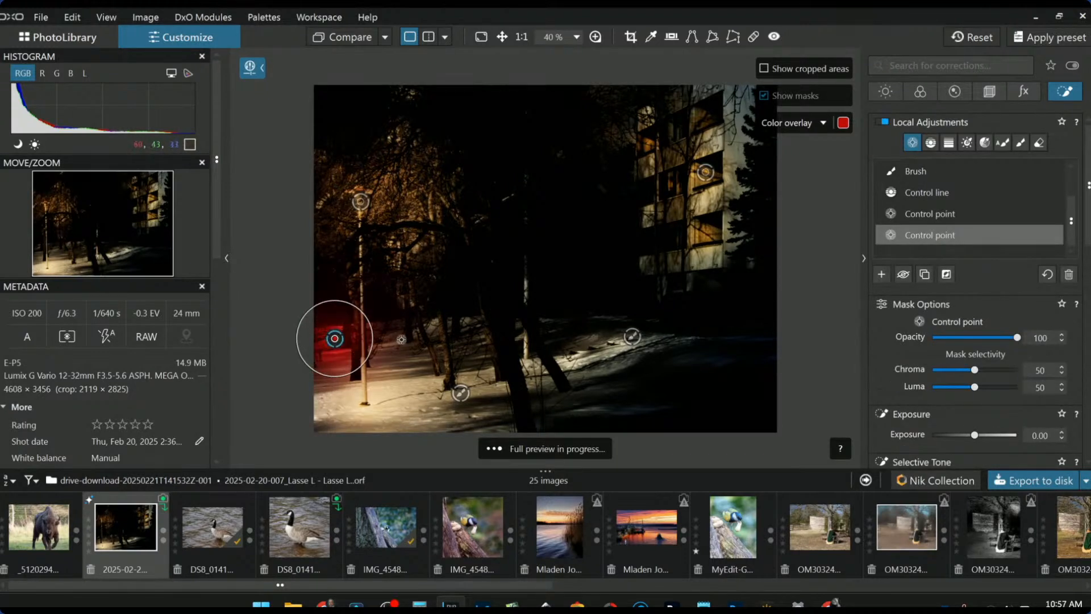
pyautogui.click(432, 328)
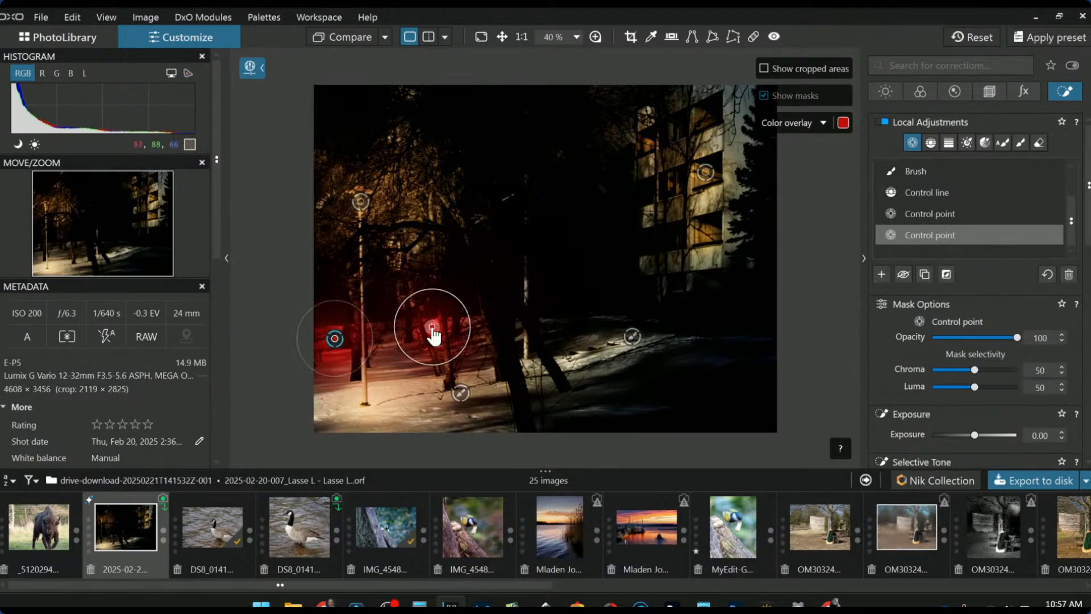
pyautogui.click(387, 335)
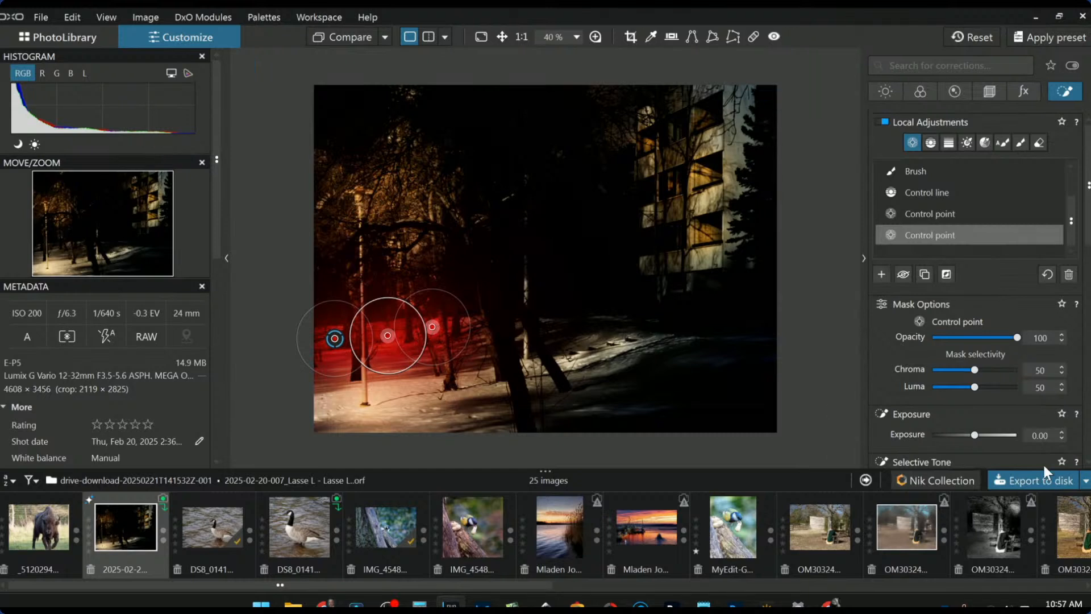
pyautogui.scroll(-5, 990, 418)
pyautogui.scroll(-2, 991, 422)
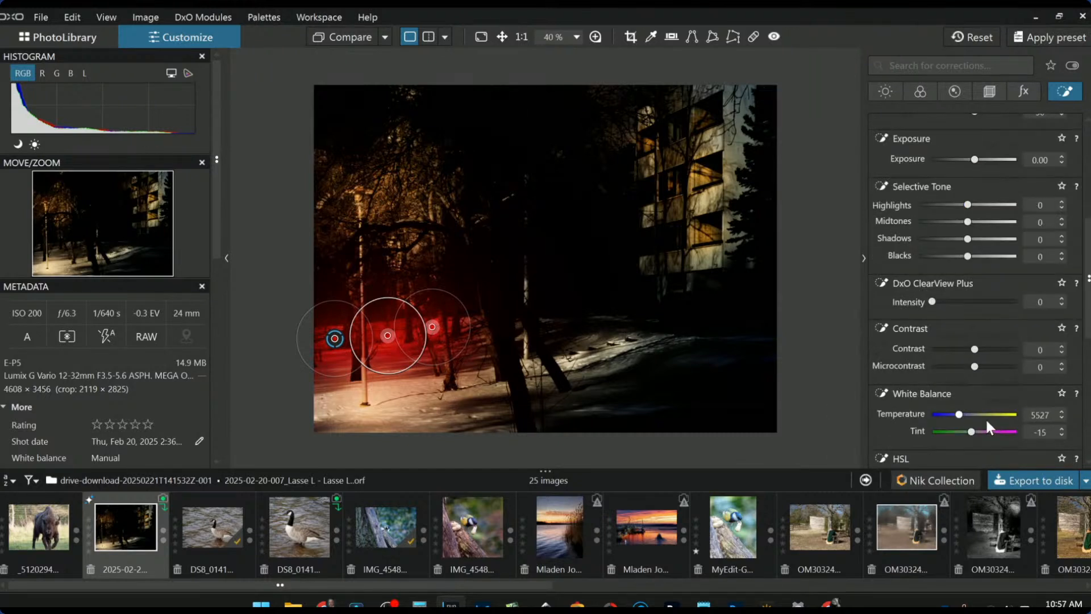
pyautogui.moveTo(960, 414); pyautogui.dragTo(952, 415)
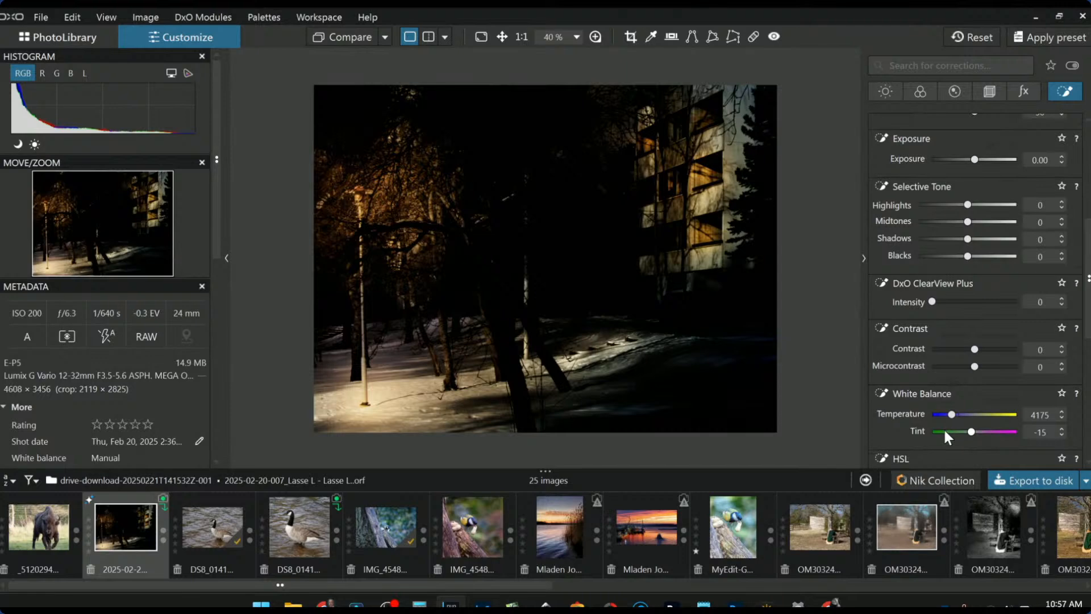
pyautogui.hotkey('ctrl', 'z')
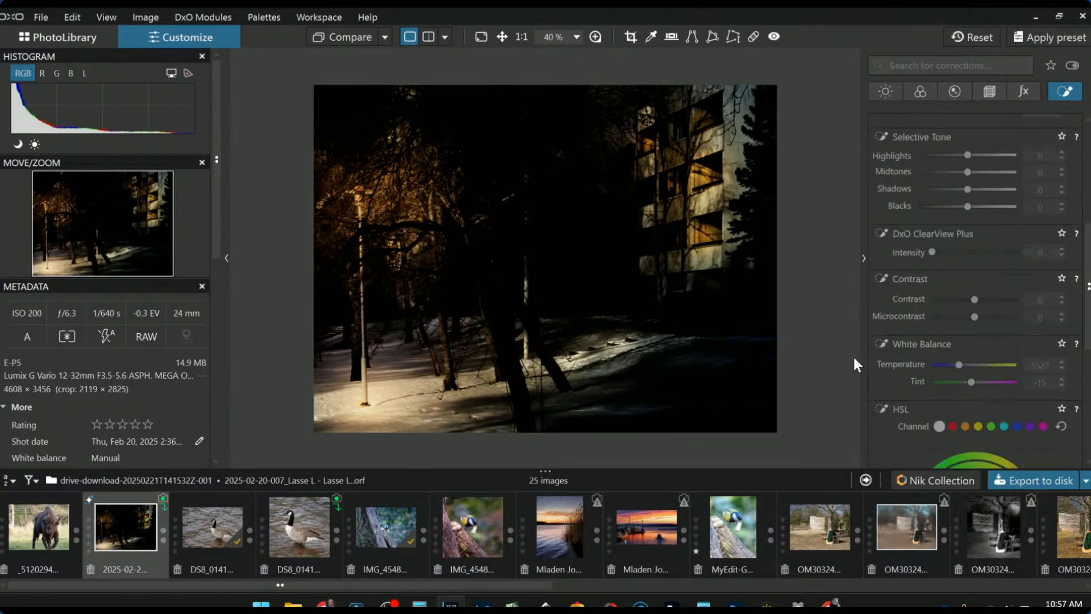
# - Show the night photo side by side with its uncorrected original, with side panels hidden
pyautogui.click(446, 35)
pyautogui.click(454, 59)
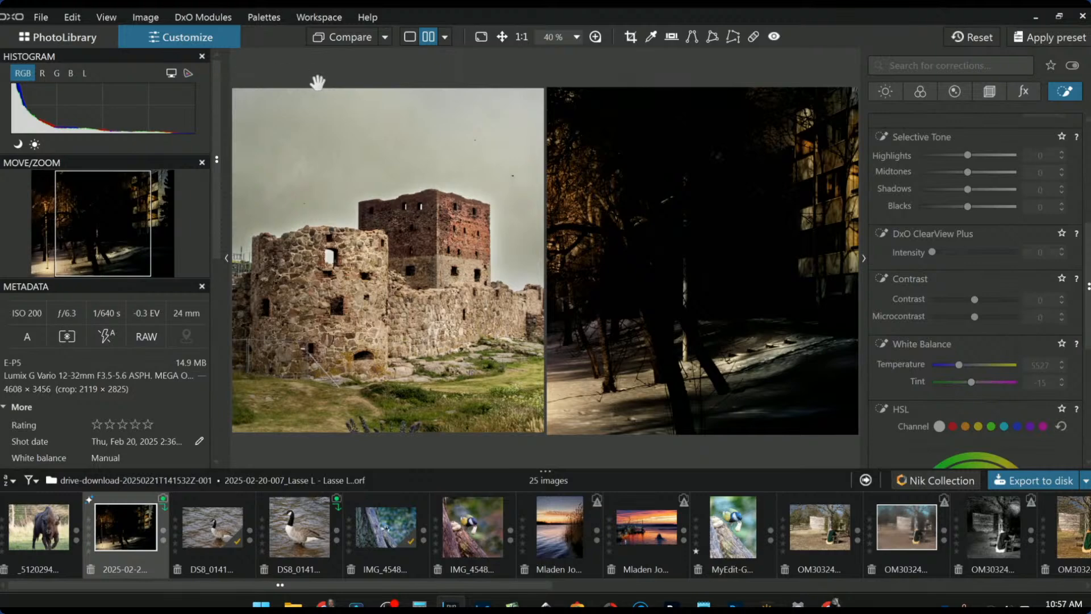
pyautogui.press('Tab')
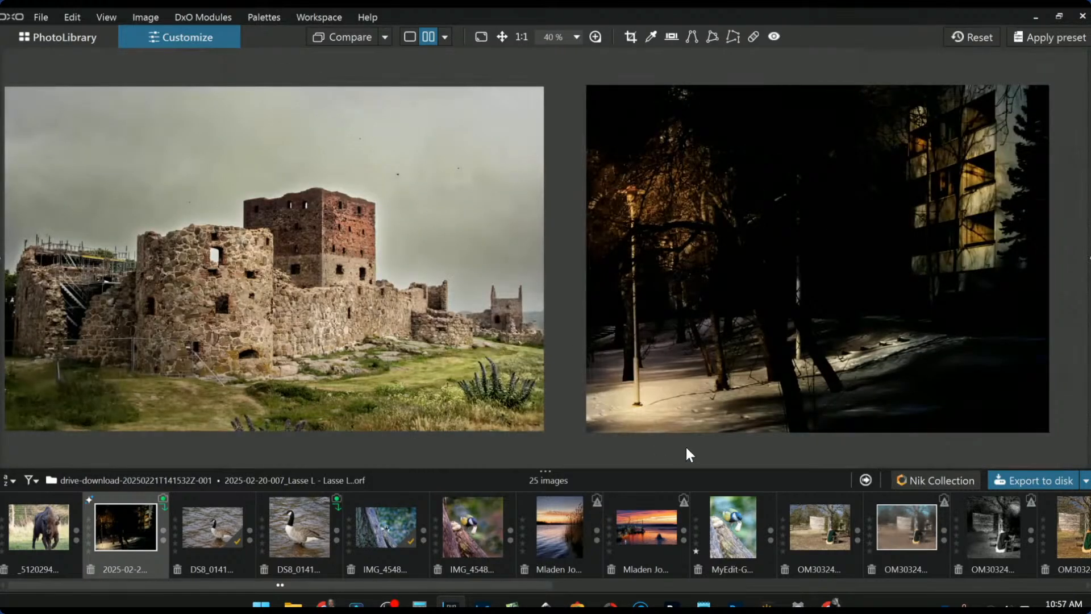
pyautogui.click(386, 39)
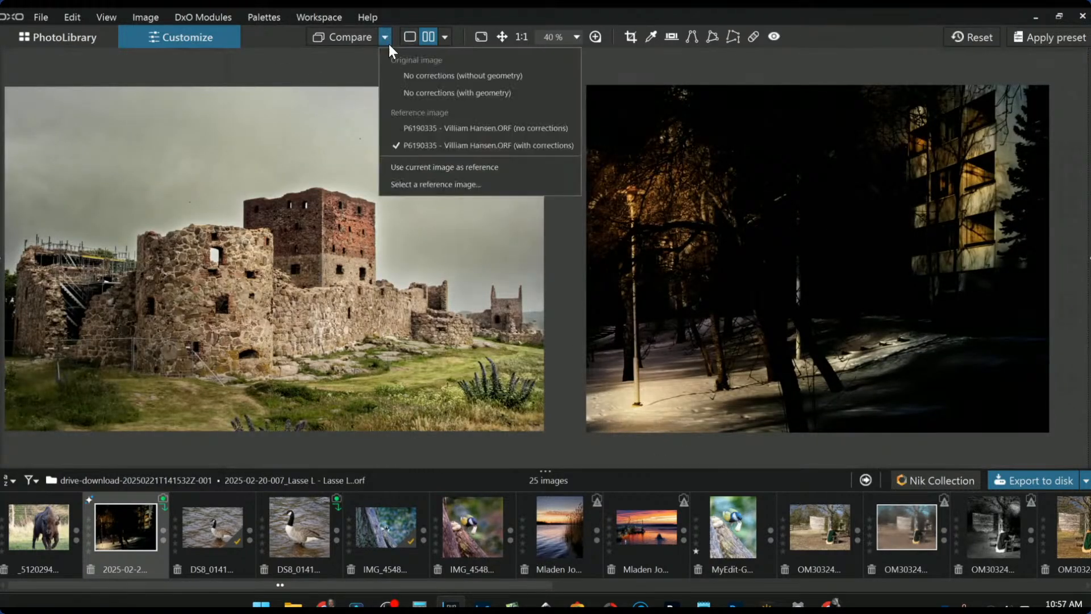
pyautogui.click(421, 93)
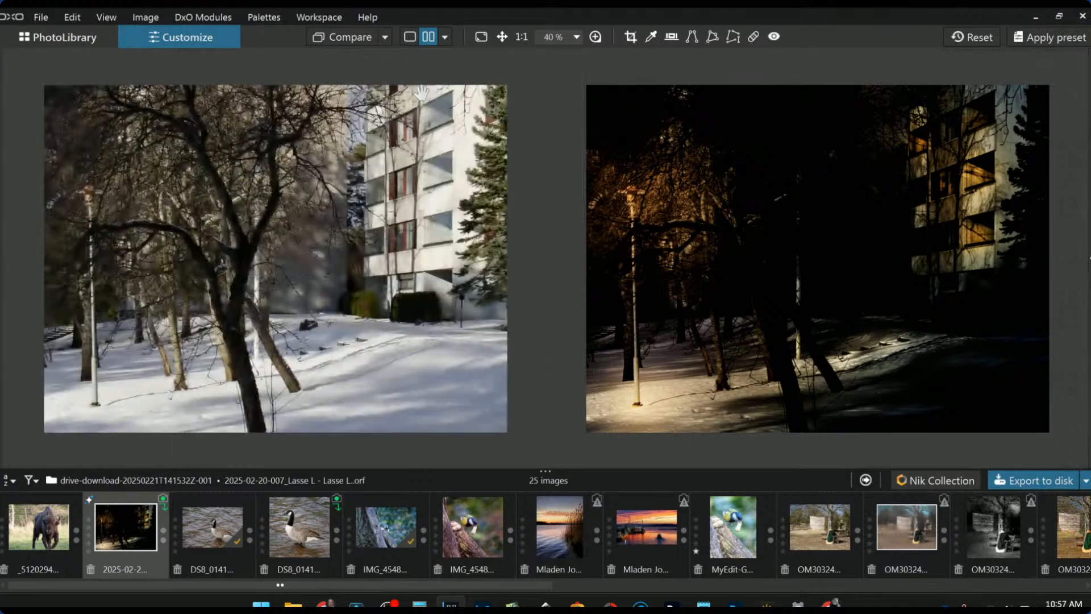
# - Compare against the original without geometry corrections, then return to single-image view with the corrections panel
pyautogui.click(382, 39)
pyautogui.click(397, 71)
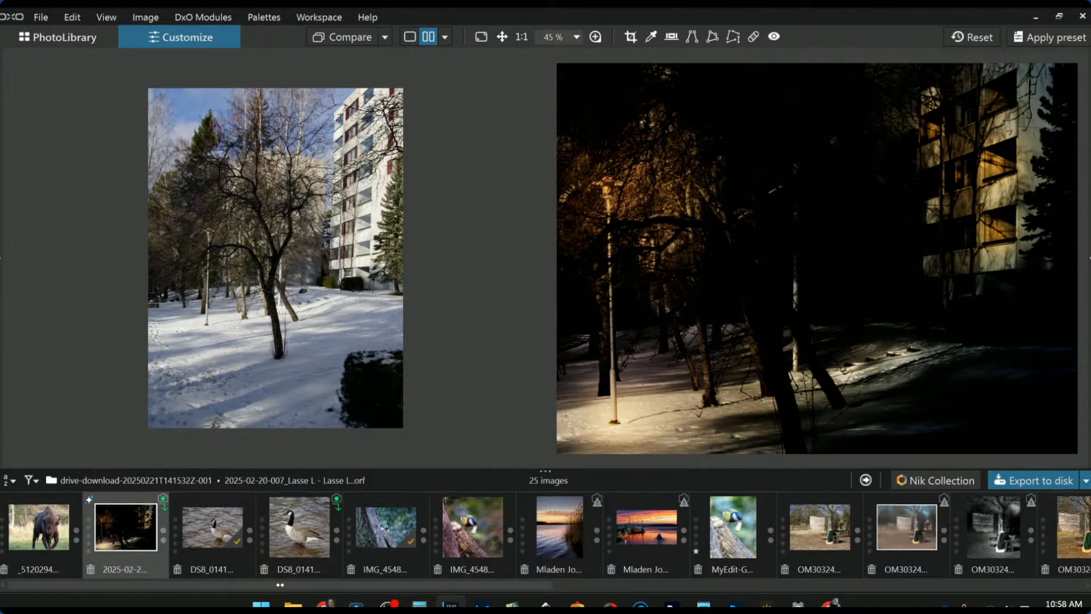
pyautogui.click(410, 36)
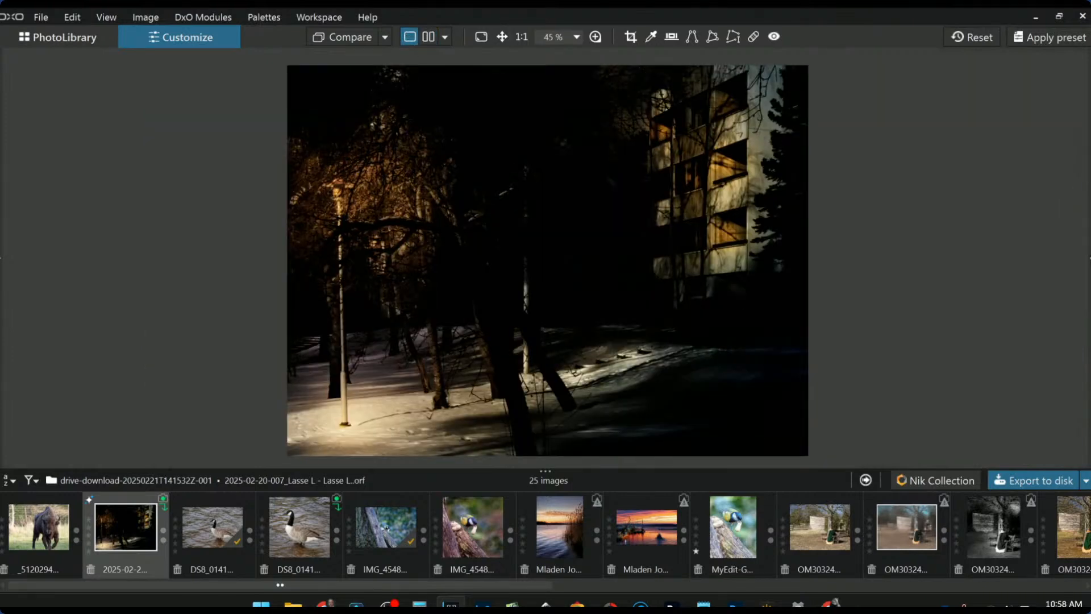
pyautogui.click(1089, 257)
# - Add a control point on the building's right edge with Exposure 2.60 and Shadows 41
pyautogui.scroll(4, 1028, 218)
pyautogui.scroll(3, 977, 239)
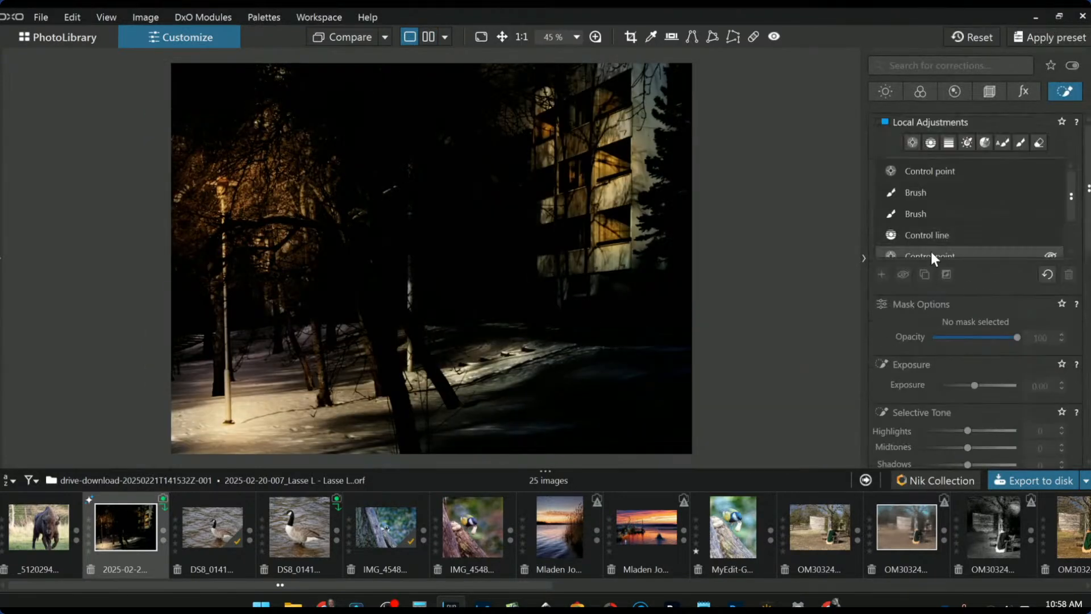
pyautogui.click(880, 273)
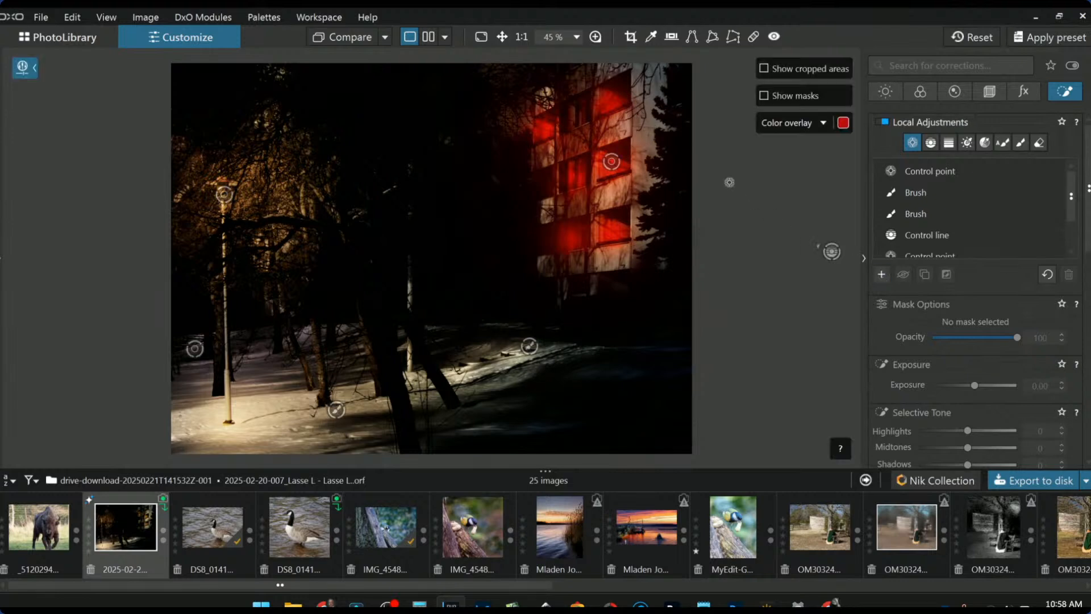
pyautogui.click(668, 159)
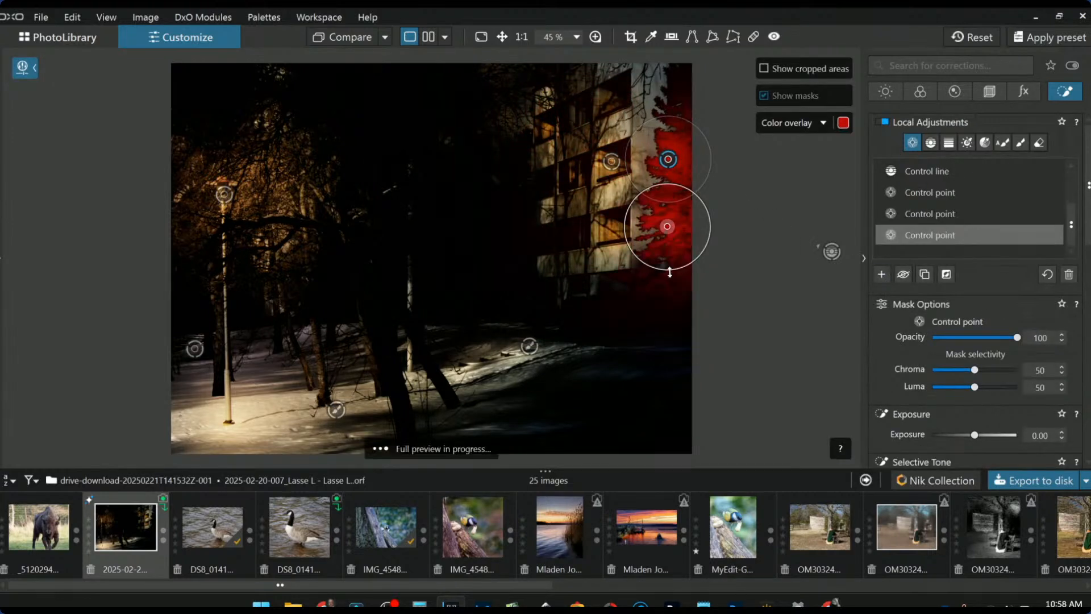
pyautogui.moveTo(977, 435); pyautogui.dragTo(1003, 438)
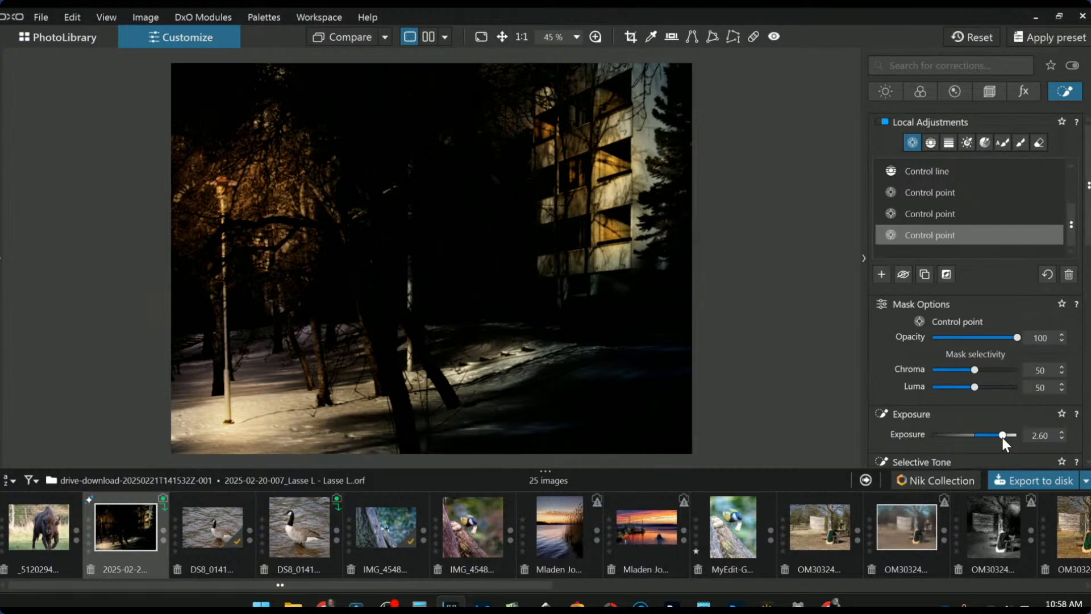
pyautogui.scroll(-2, 1032, 425)
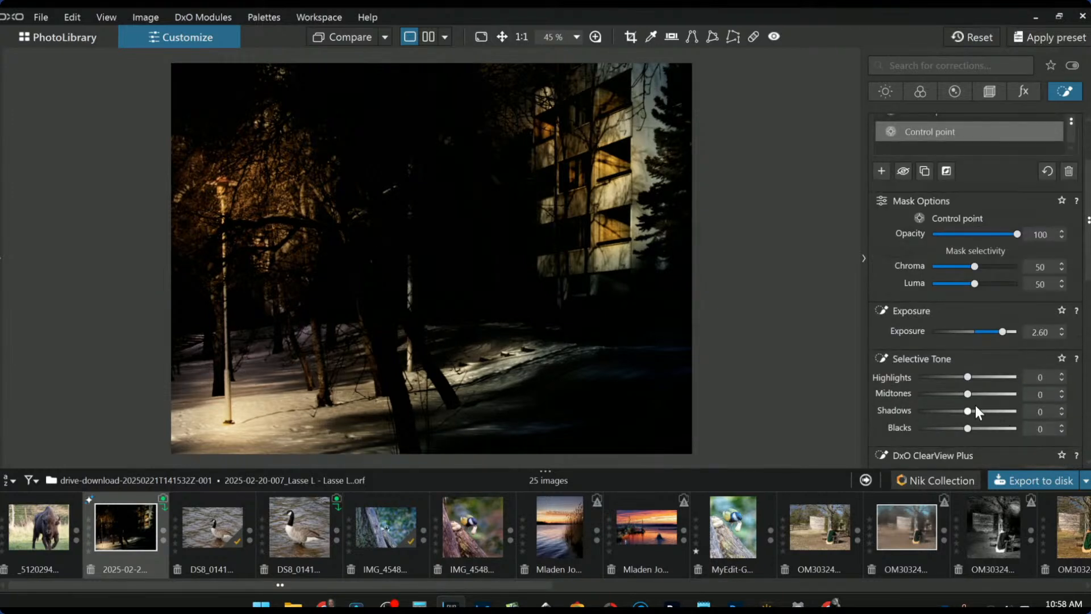
pyautogui.moveTo(969, 411); pyautogui.dragTo(990, 416)
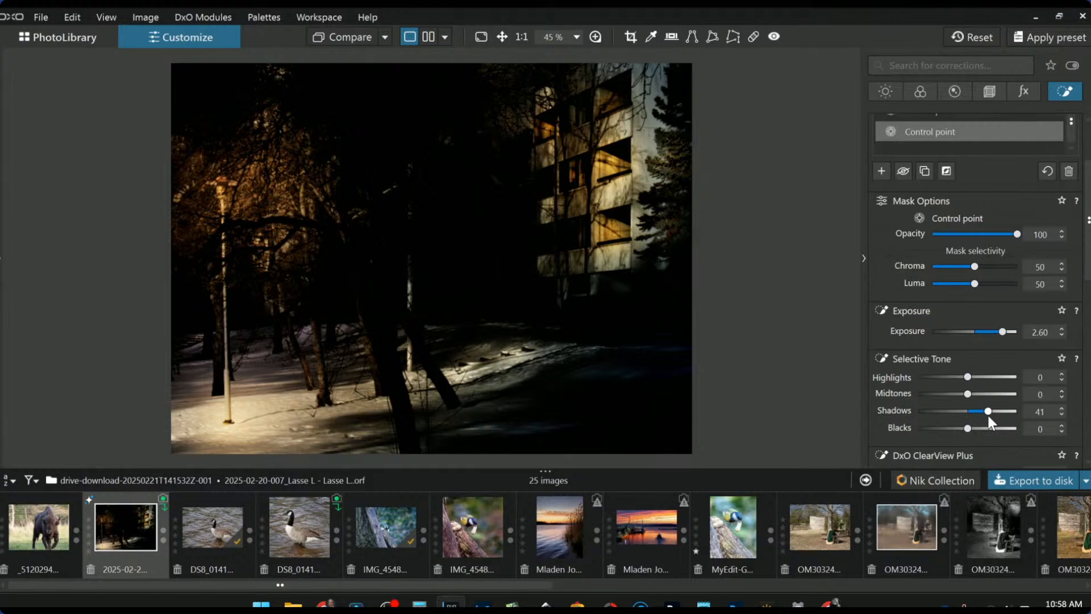
# - Add a second control point near the edge, warm Temperature to 10097, and deselect the mask
pyautogui.click(680, 210)
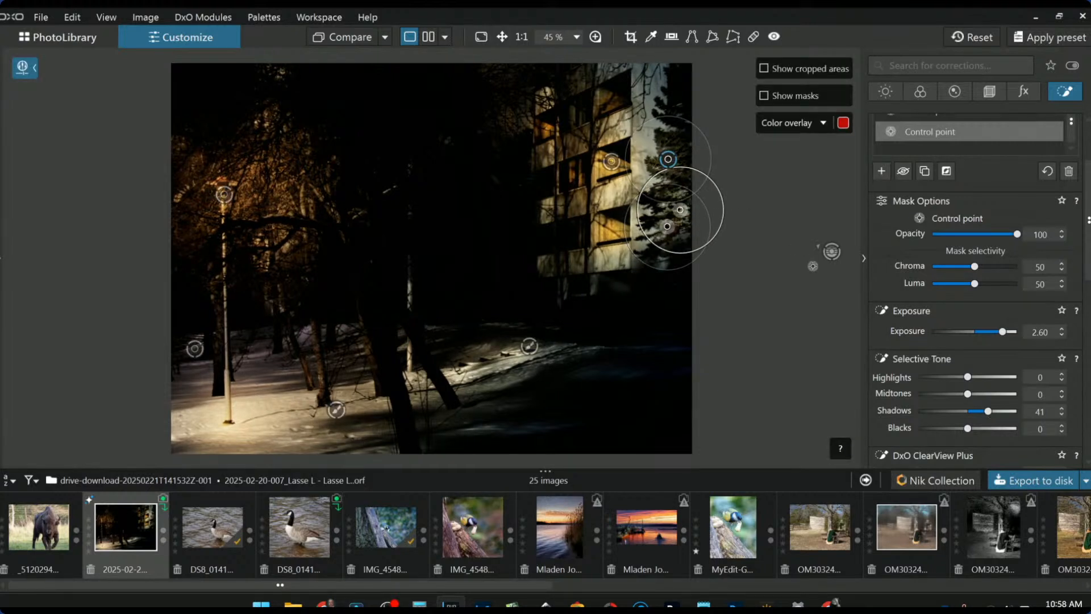
pyautogui.scroll(-4, 1055, 374)
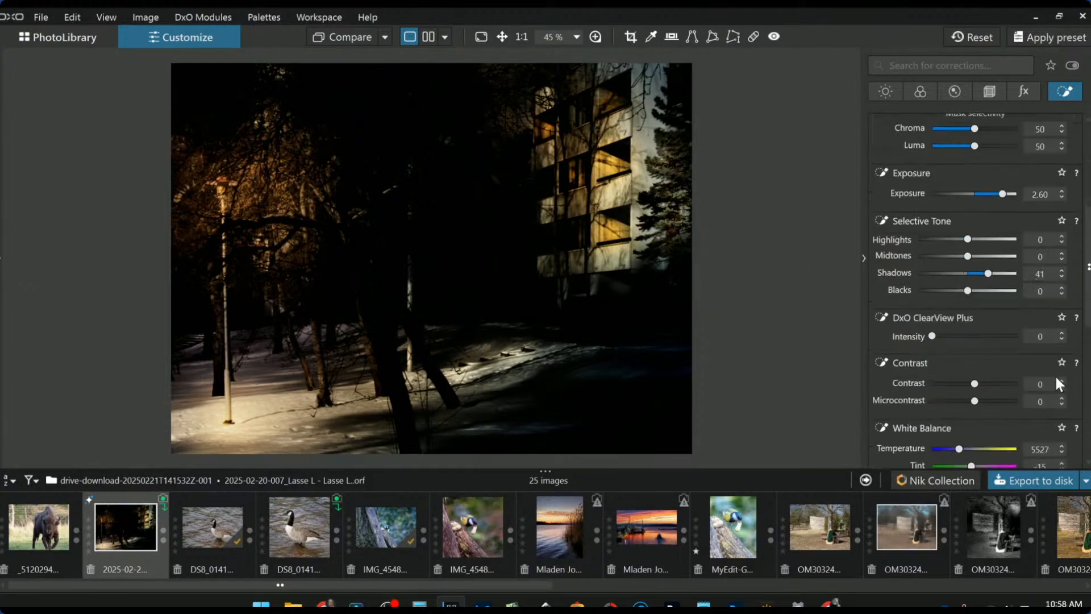
pyautogui.moveTo(959, 380); pyautogui.dragTo(974, 382)
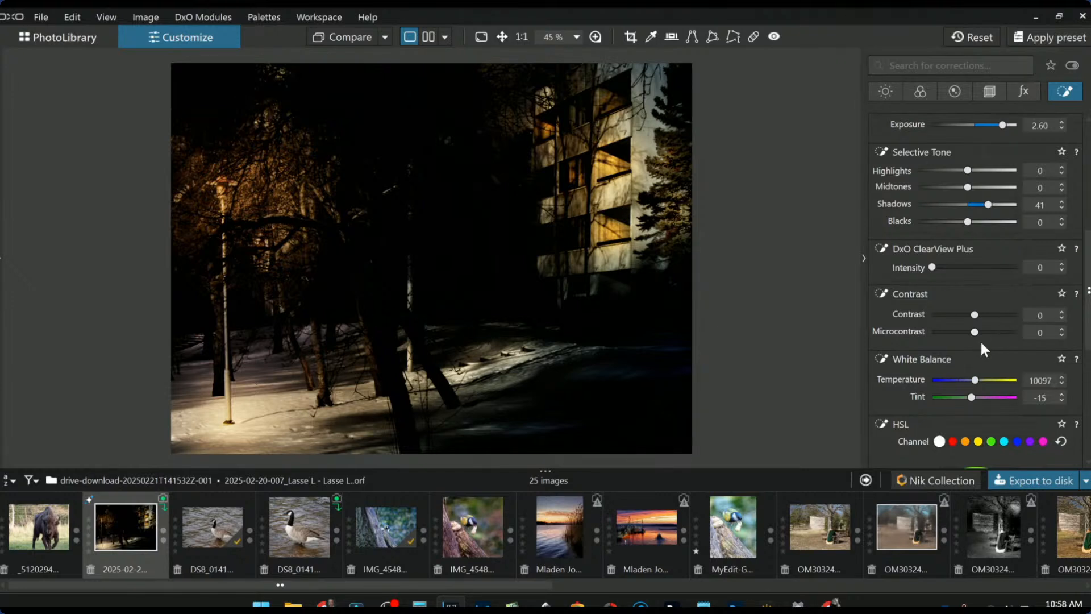
pyautogui.click(828, 250)
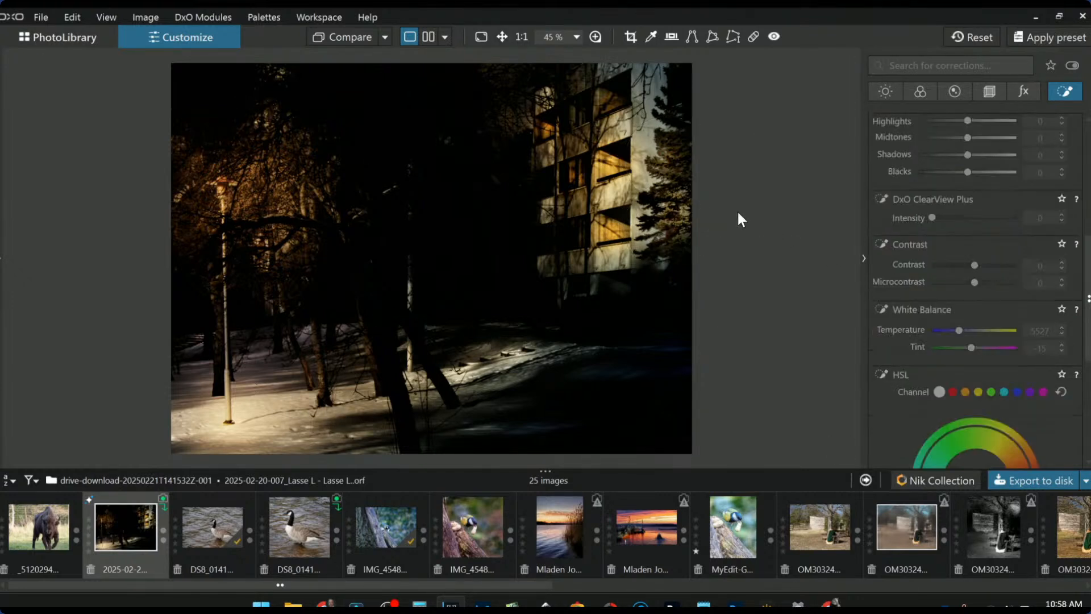
# - Show the bright original and the lamp-lit night edit side by side, zooming out the right preview
pyautogui.click(430, 37)
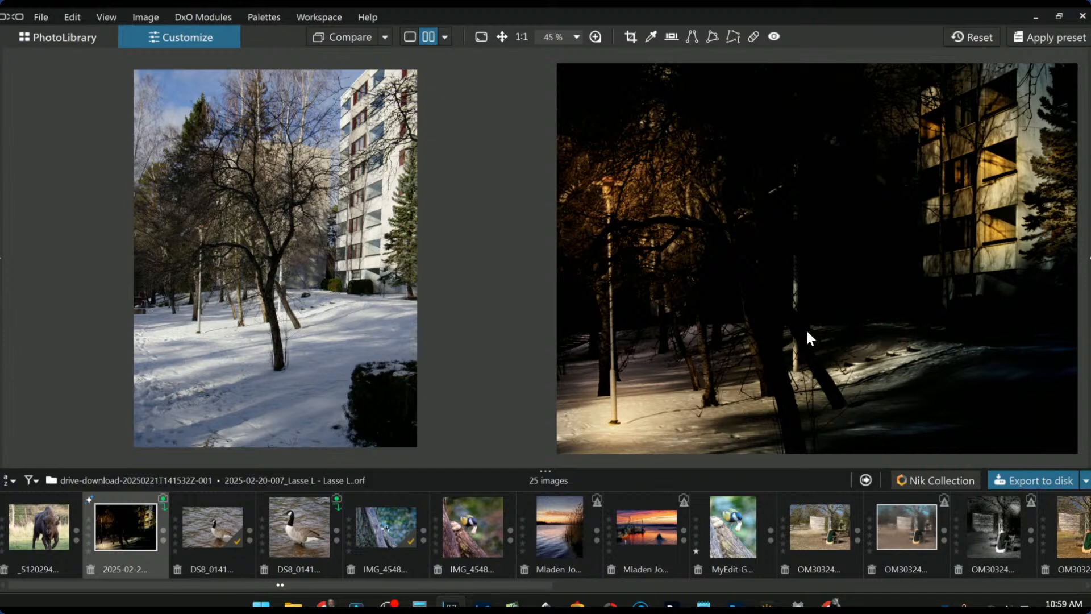
pyautogui.scroll(-1, 808, 332)
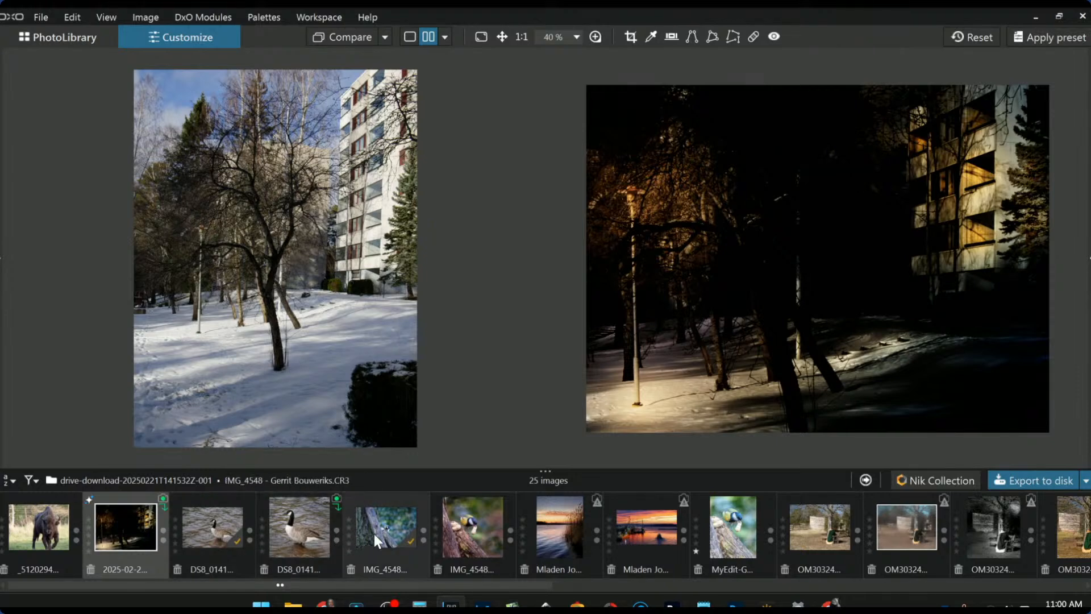
# - Scroll the filmstrip and open the lake photo P9012072
pyautogui.scroll(-5, 575, 536)
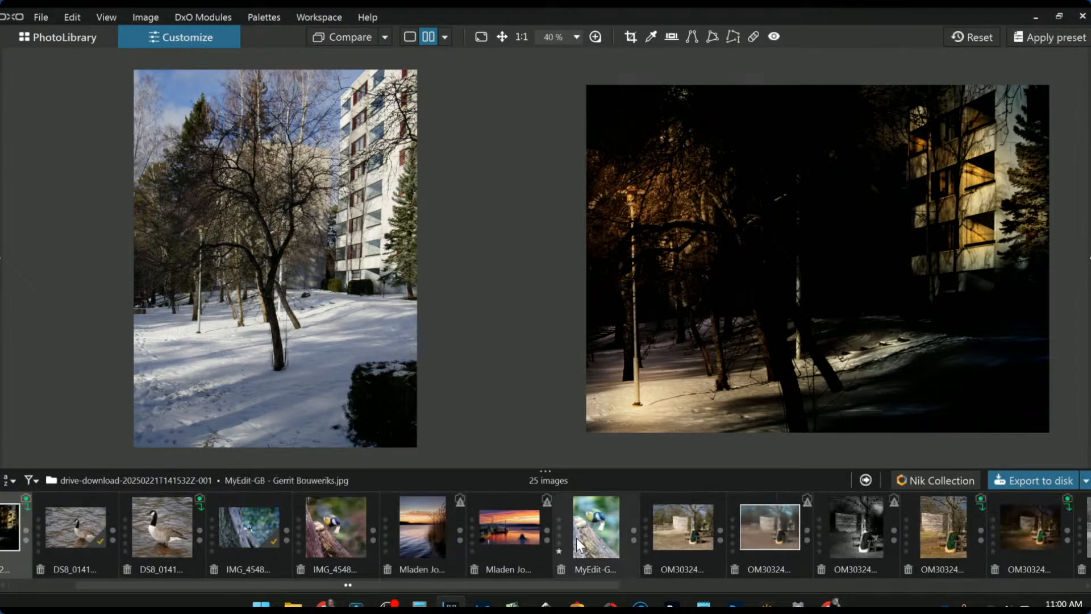
pyautogui.scroll(-2, 576, 538)
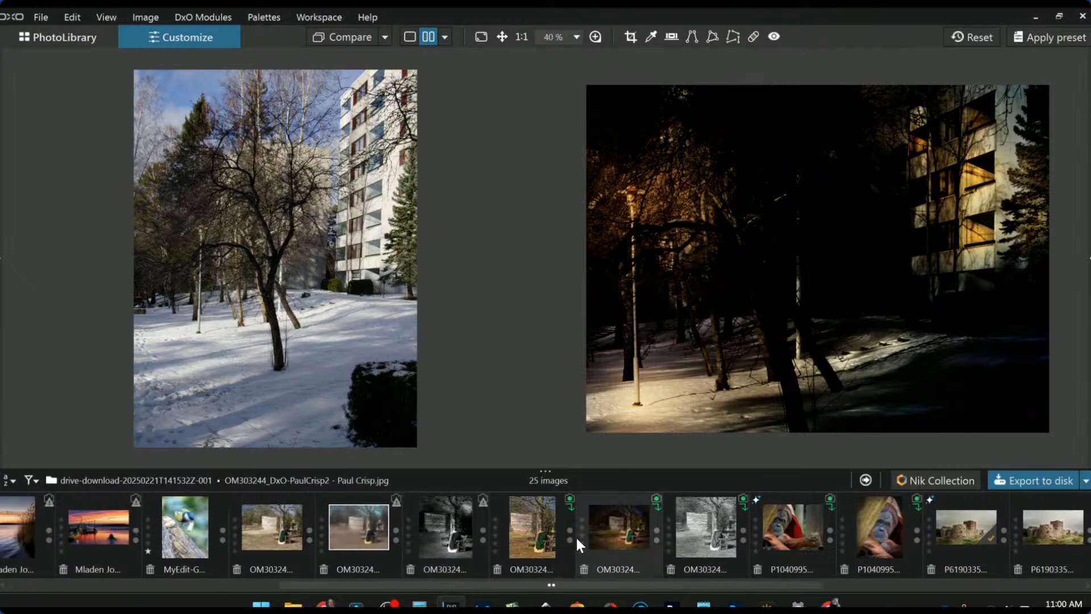
pyautogui.scroll(-2, 576, 537)
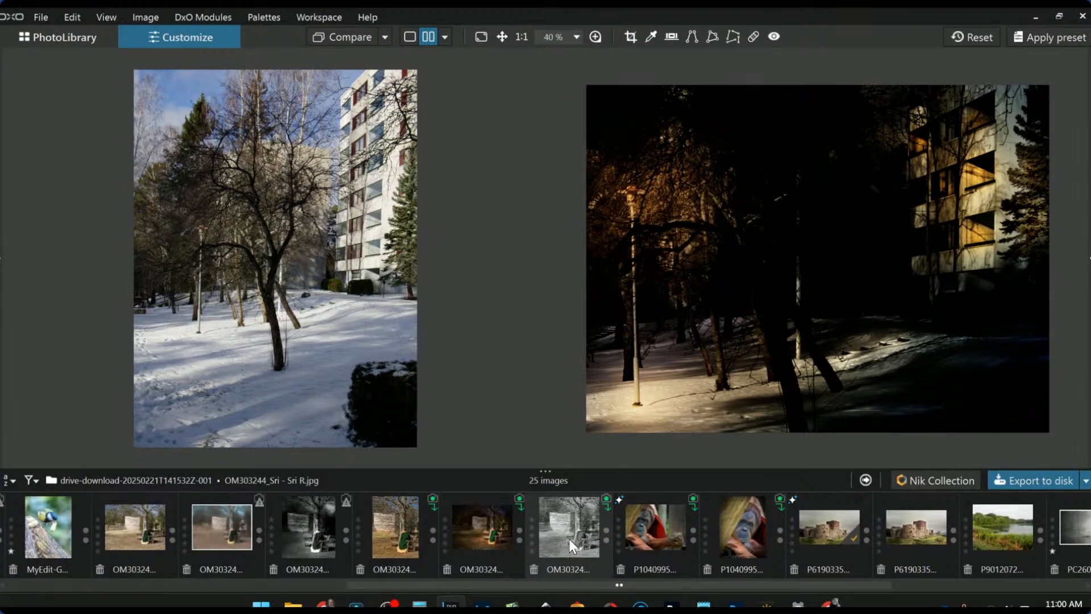
pyautogui.scroll(-2, 609, 527)
pyautogui.scroll(-2, 609, 527)
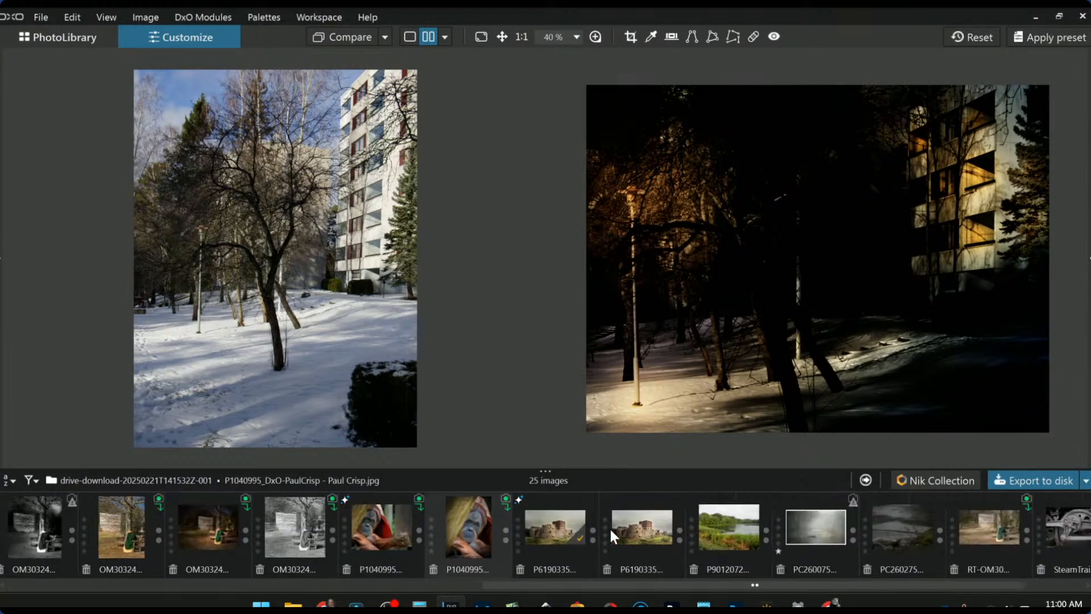
pyautogui.click(752, 534)
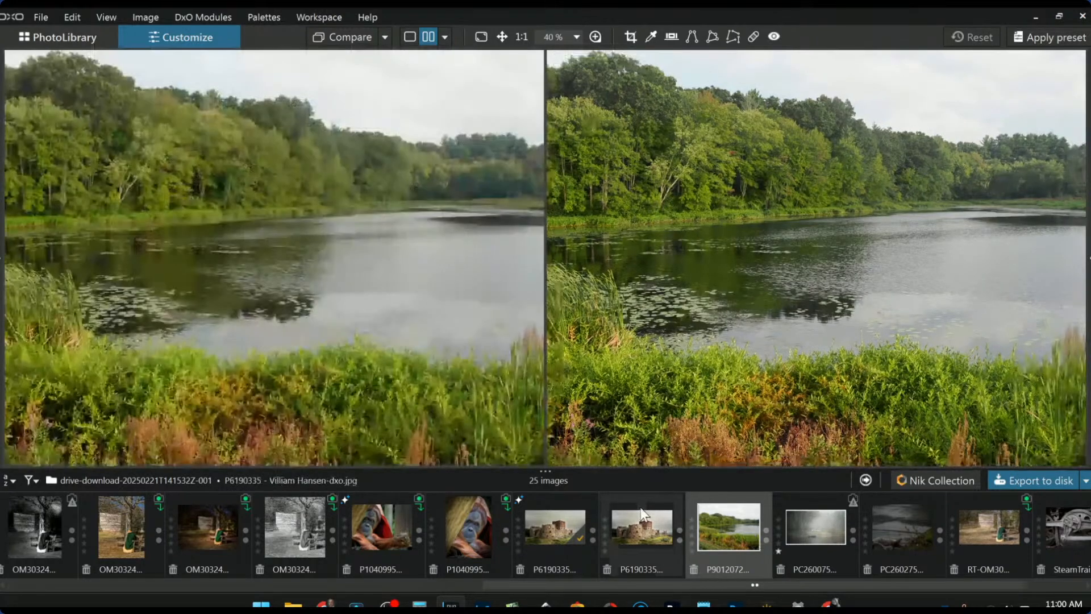
# - Return to single-image view and bring back the side palettes with F9
pyautogui.scroll(-1, 696, 317)
pyautogui.scroll(-1, 435, 295)
pyautogui.scroll(-1, 728, 316)
pyautogui.click(412, 36)
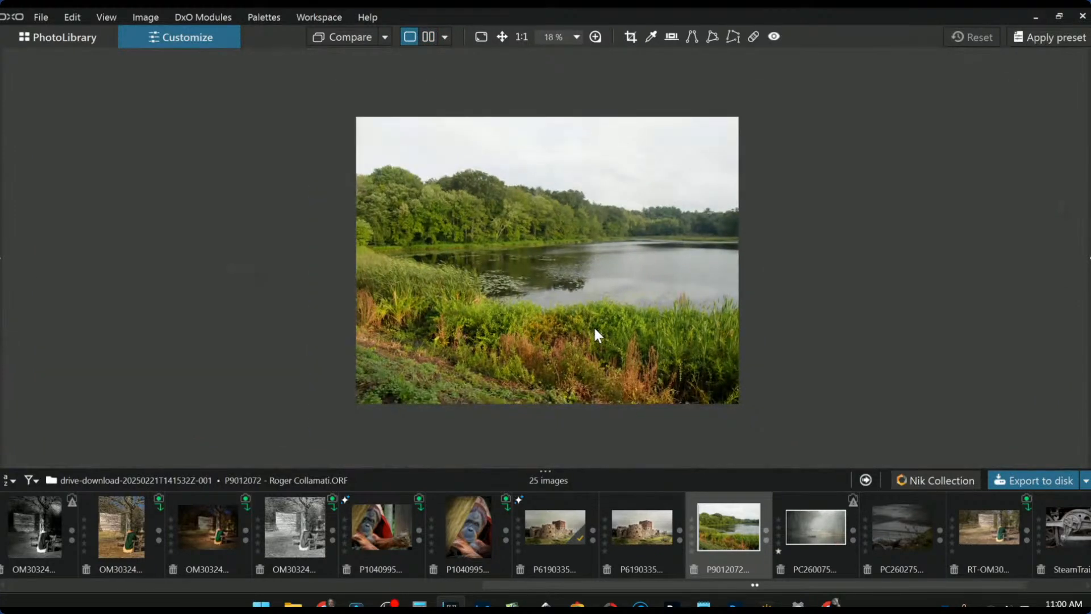
pyautogui.scroll(1, 594, 334)
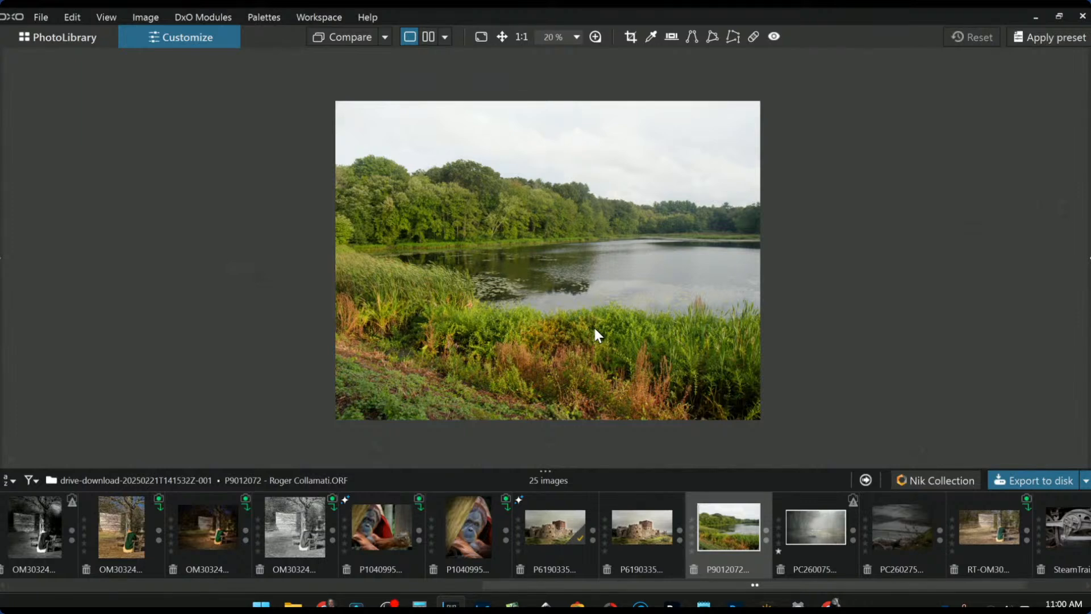
pyautogui.press('F9')
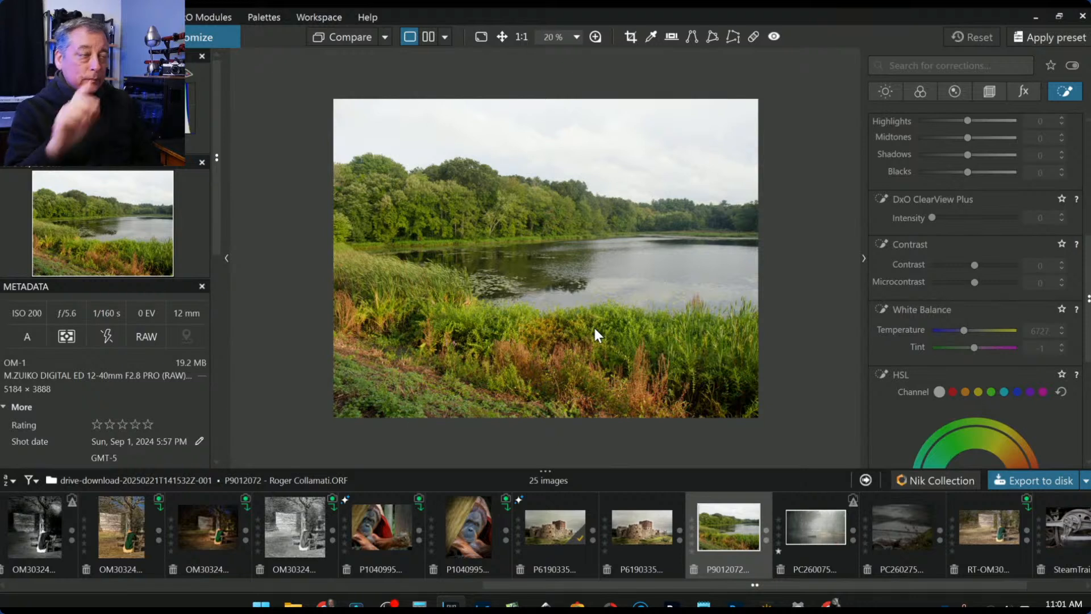
# - Apply a general-purpose preset and crop the lake photo to 16:9 around the lake and treeline
pyautogui.click(989, 91)
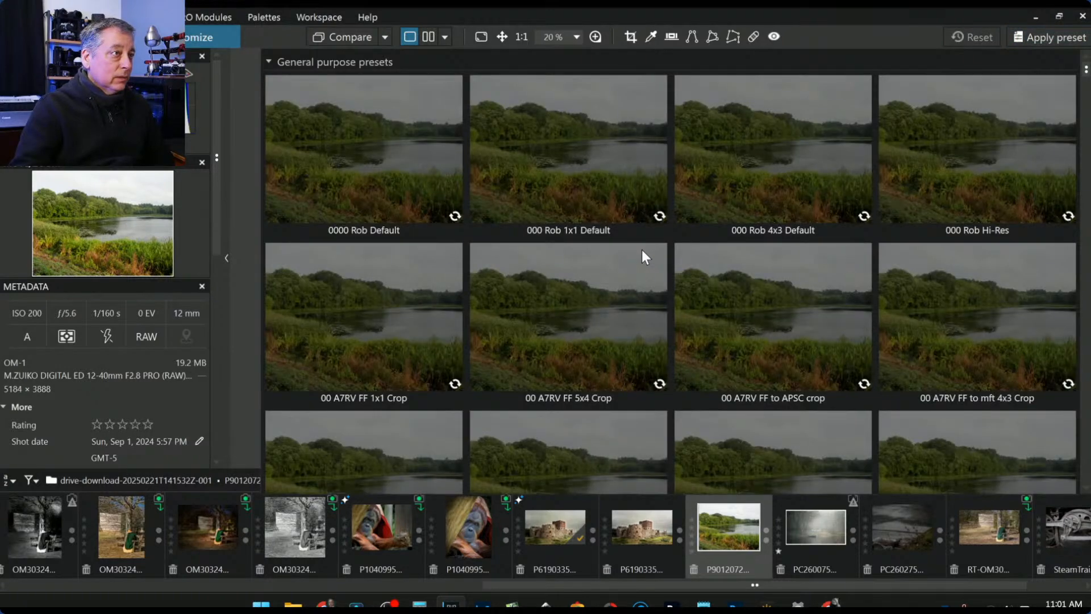
pyautogui.click(642, 253)
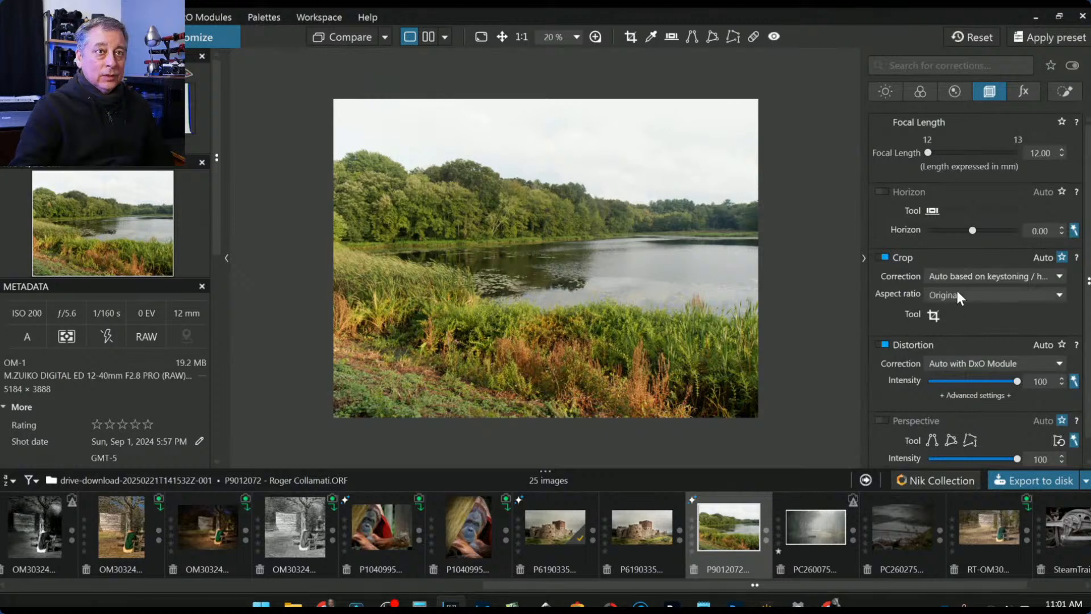
pyautogui.click(940, 291)
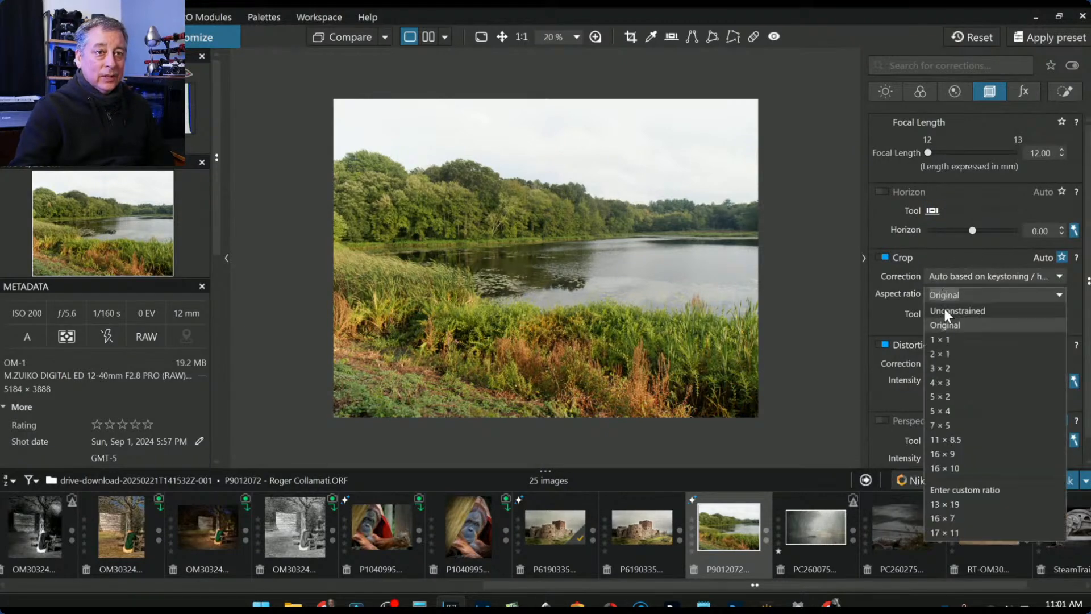
pyautogui.click(960, 455)
pyautogui.click(932, 296)
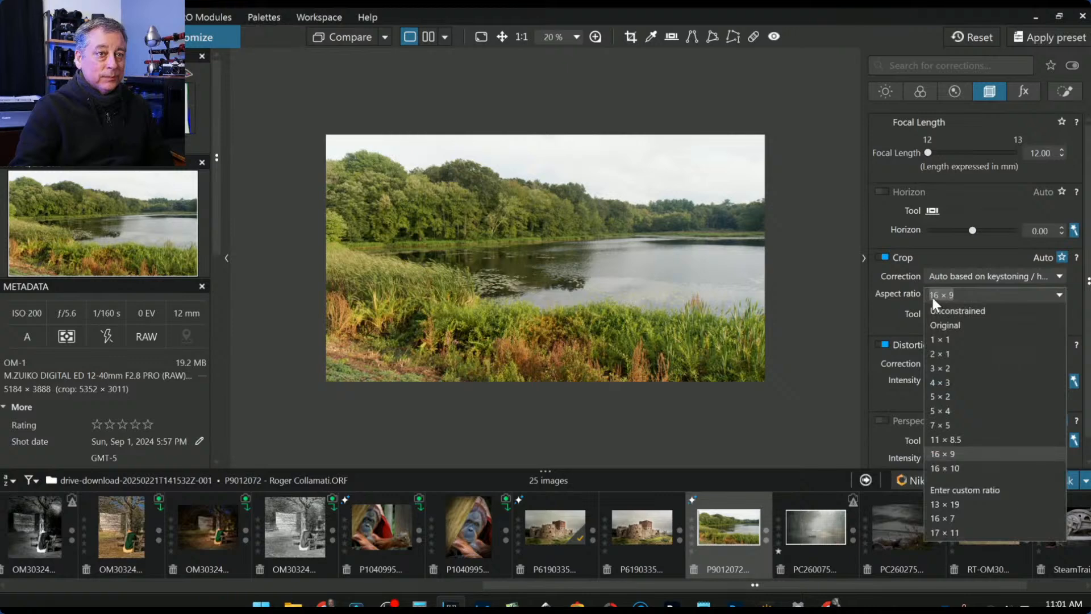
pyautogui.click(932, 298)
pyautogui.click(932, 315)
pyautogui.moveTo(631, 315); pyautogui.dragTo(629, 193)
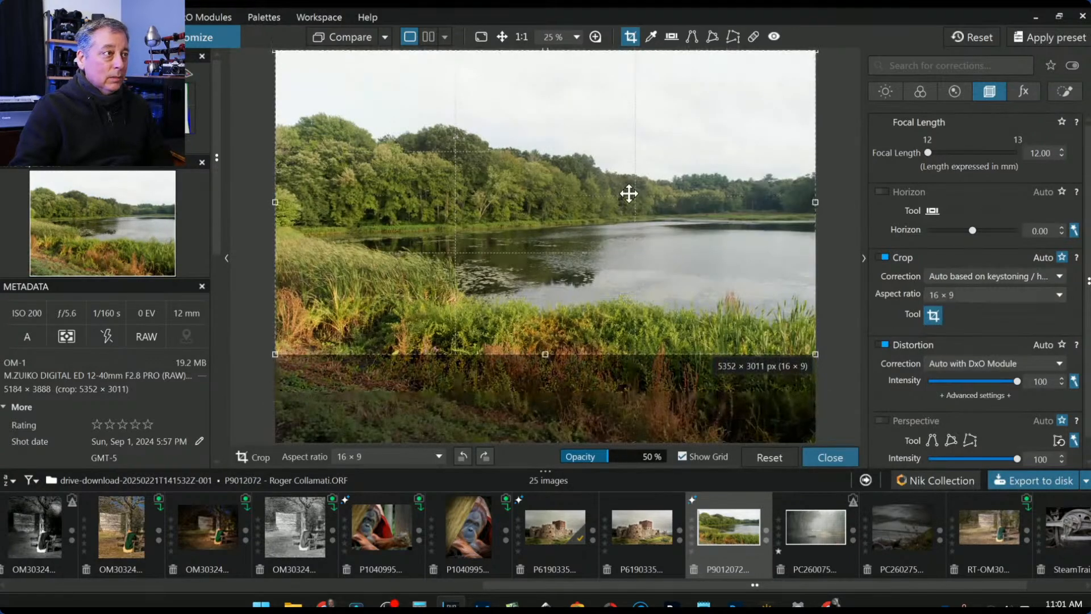
pyautogui.moveTo(547, 353); pyautogui.dragTo(554, 241)
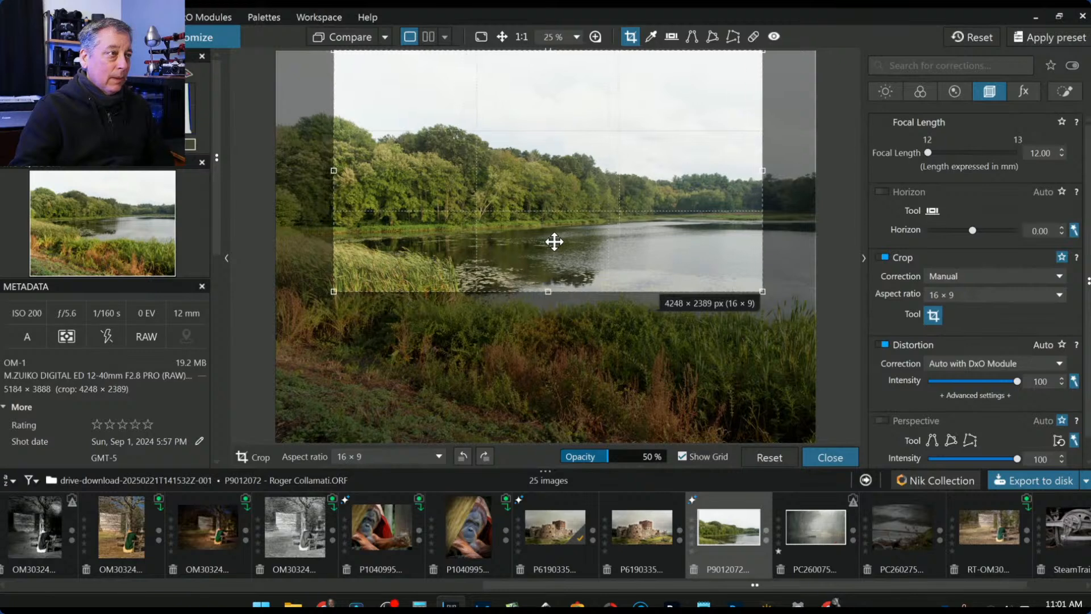
pyautogui.press('Return')
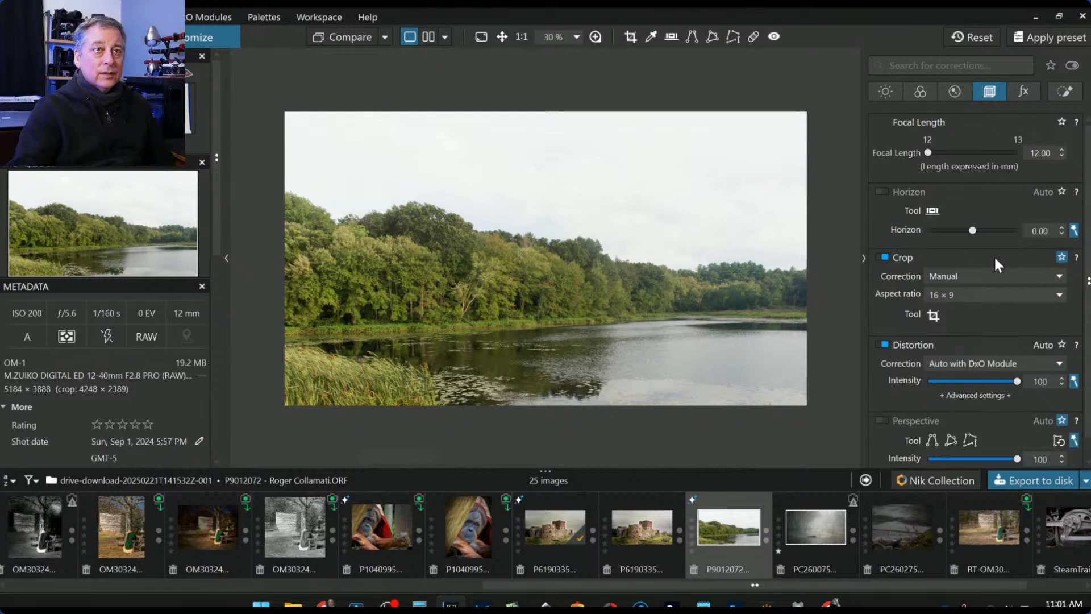
# - Turn on horizon correction eased to 0.10, then show the Local Adjustments palette
pyautogui.click(974, 230)
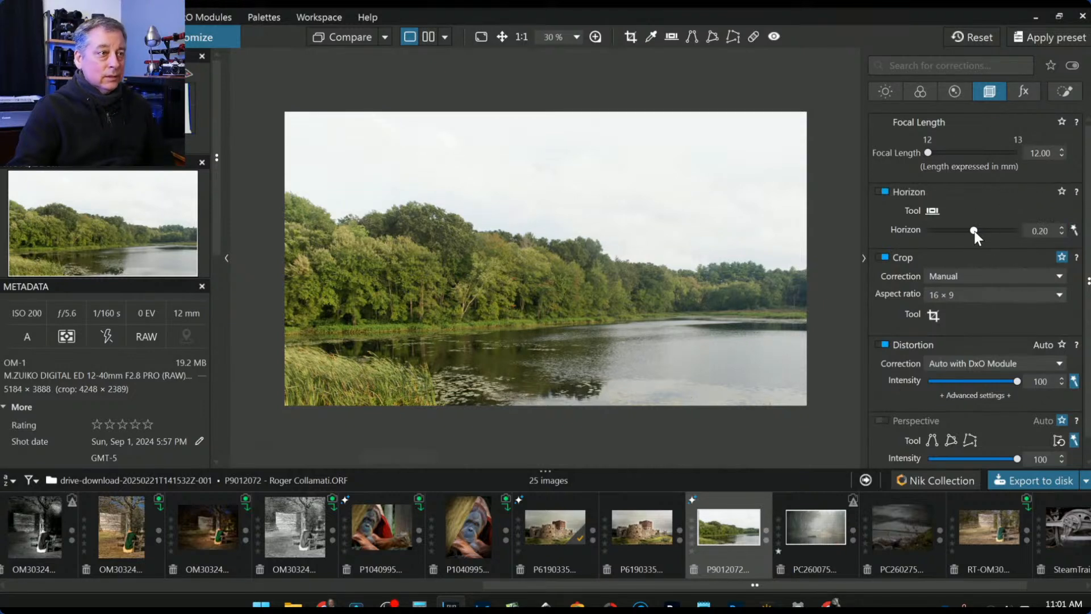
pyautogui.scroll(-2, 974, 231)
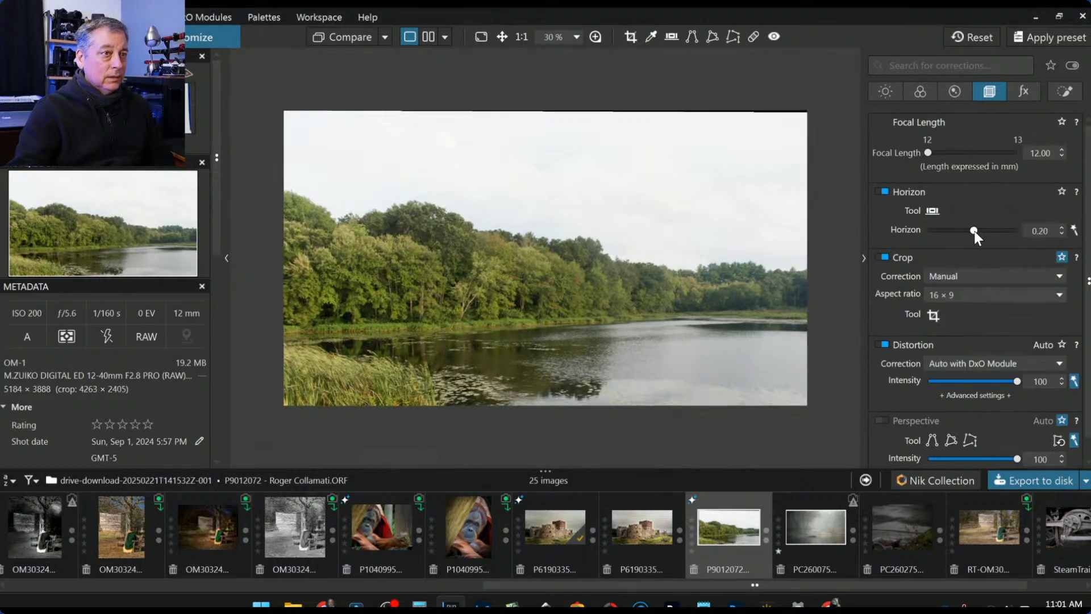
pyautogui.scroll(-1, 974, 231)
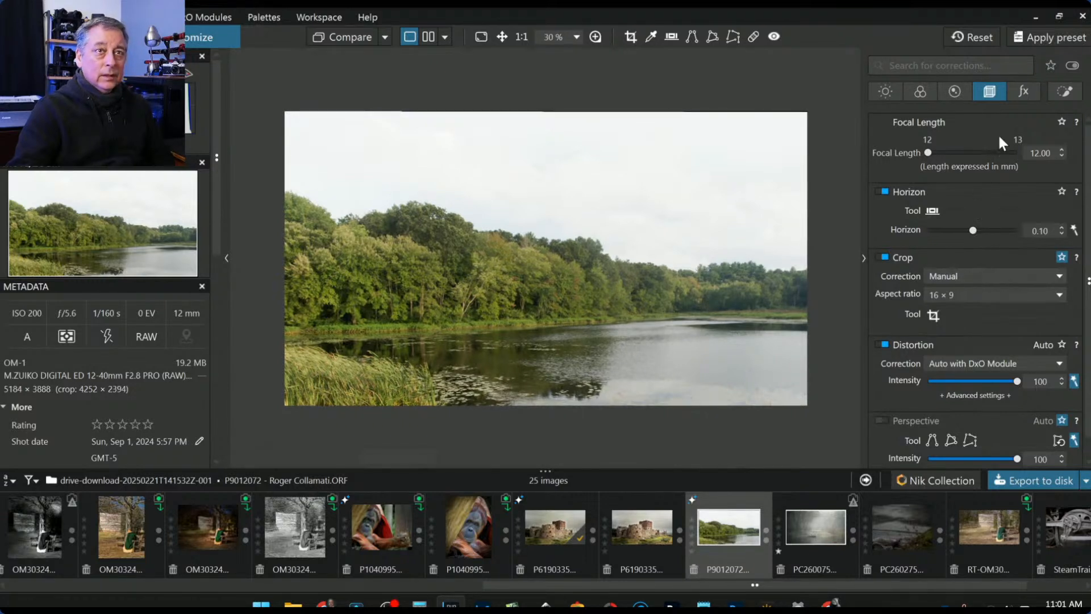
pyautogui.click(1061, 91)
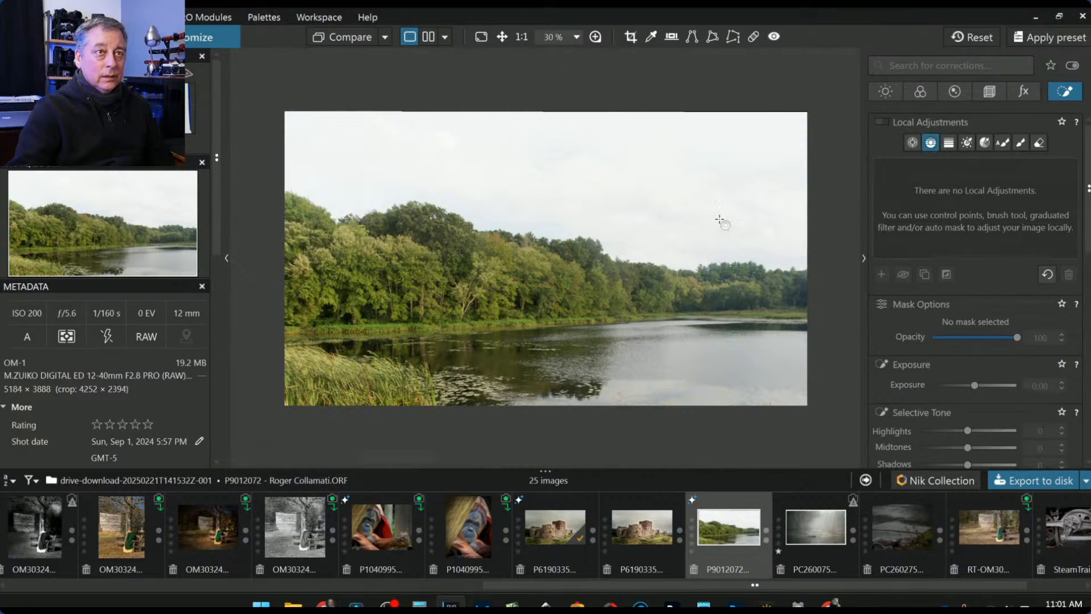
# - Draw a sky-sampled control line with ClearView Plus 47, Microcontrast 49 and Highlights -64
pyautogui.moveTo(662, 237); pyautogui.dragTo(659, 346)
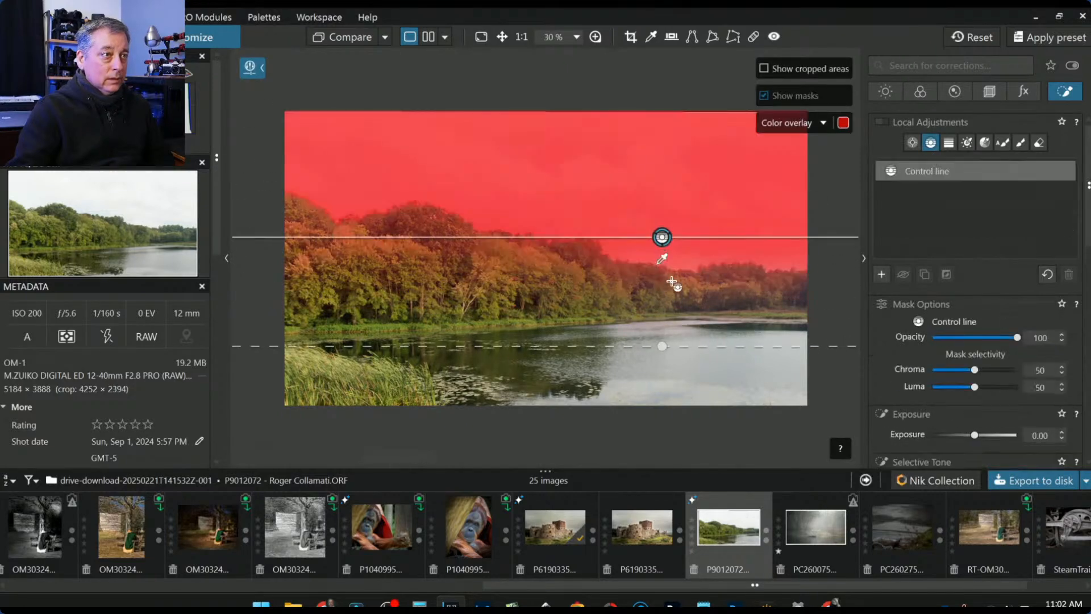
pyautogui.moveTo(662, 260); pyautogui.dragTo(661, 217)
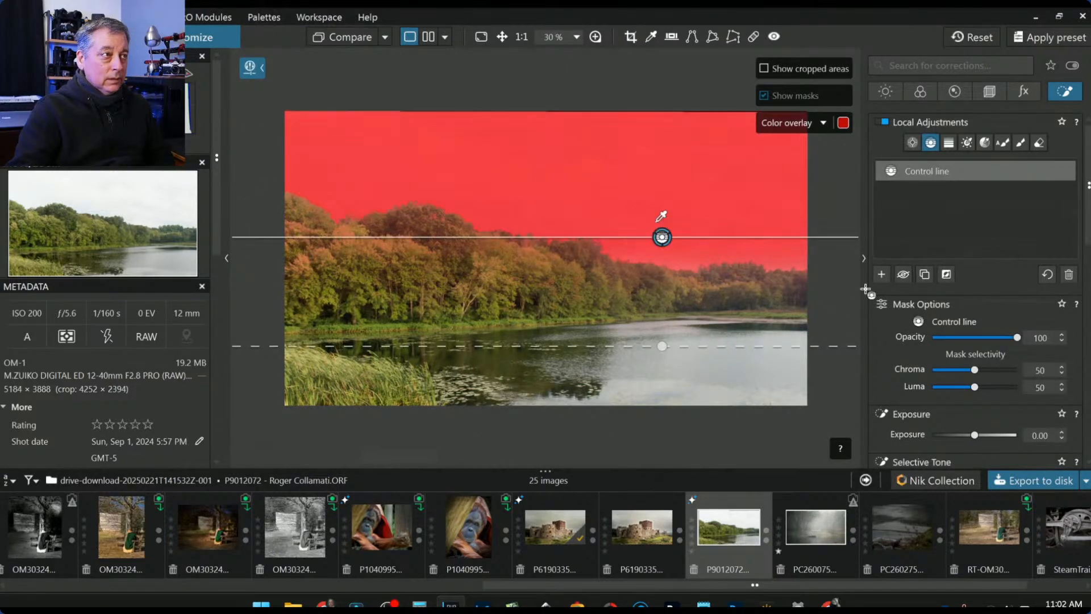
pyautogui.scroll(-3, 963, 417)
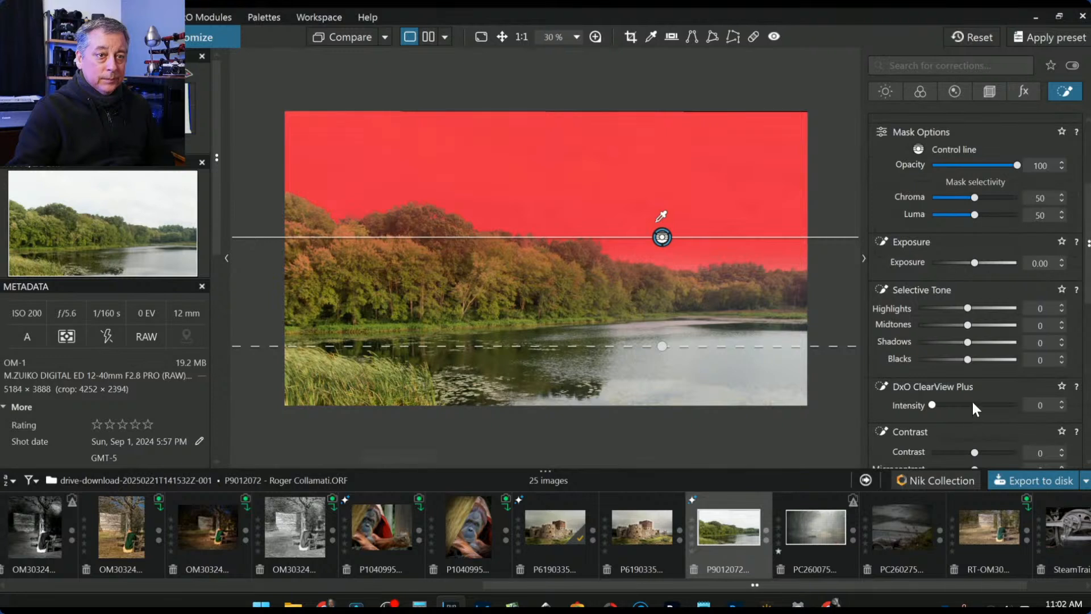
pyautogui.click(973, 405)
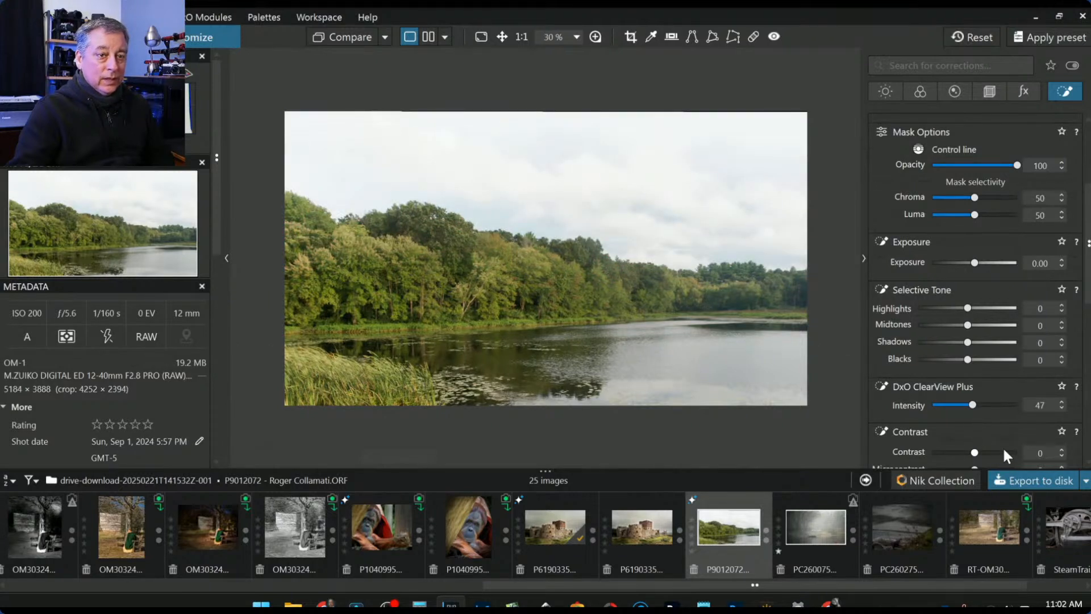
pyautogui.scroll(-2, 1004, 432)
pyautogui.click(996, 400)
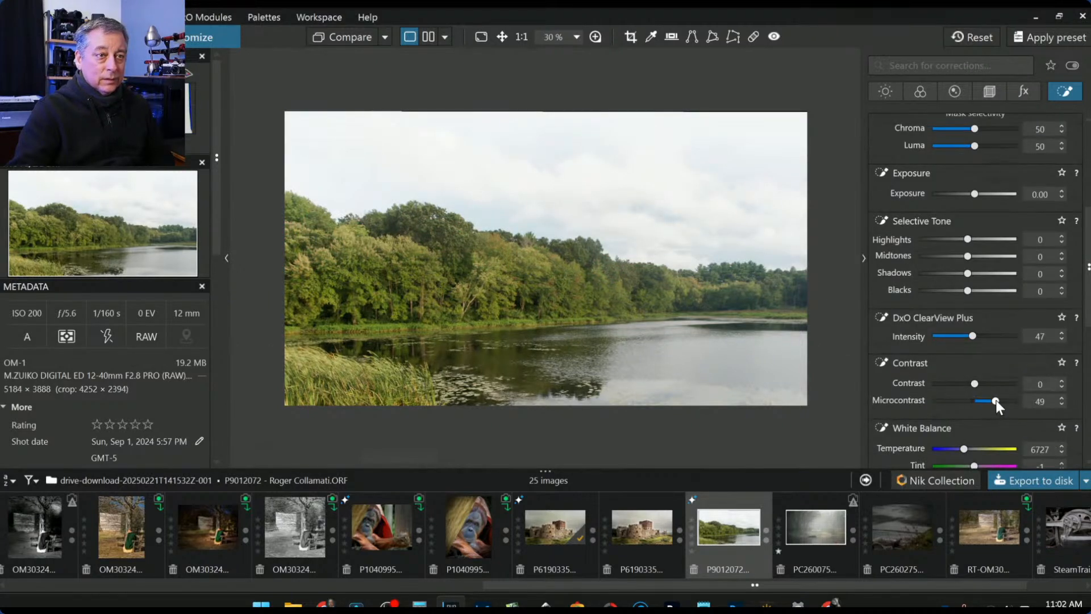
pyautogui.click(956, 240)
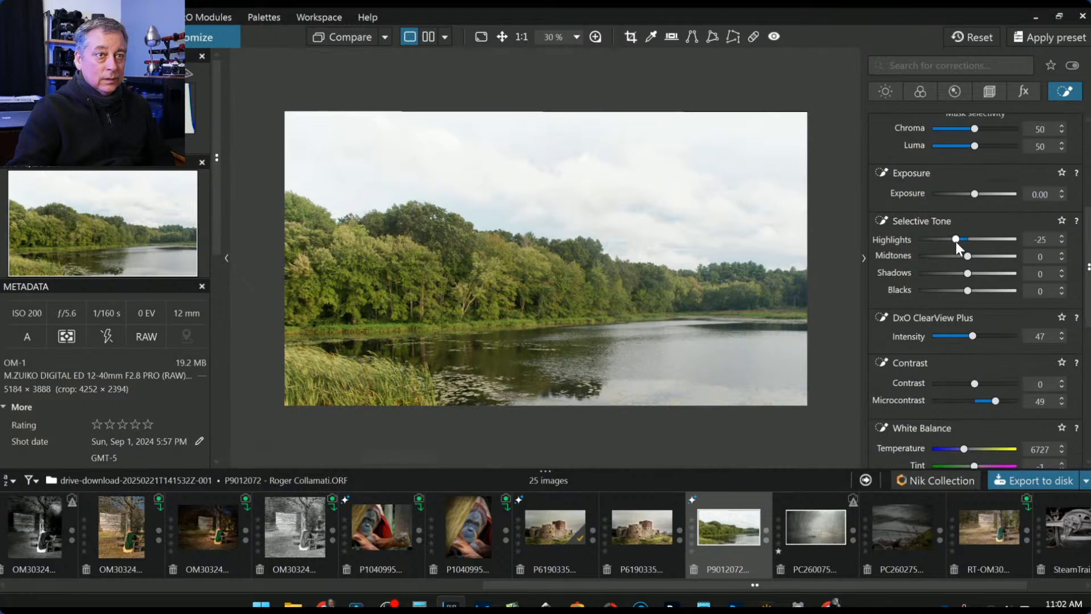
pyautogui.moveTo(957, 239); pyautogui.dragTo(937, 239)
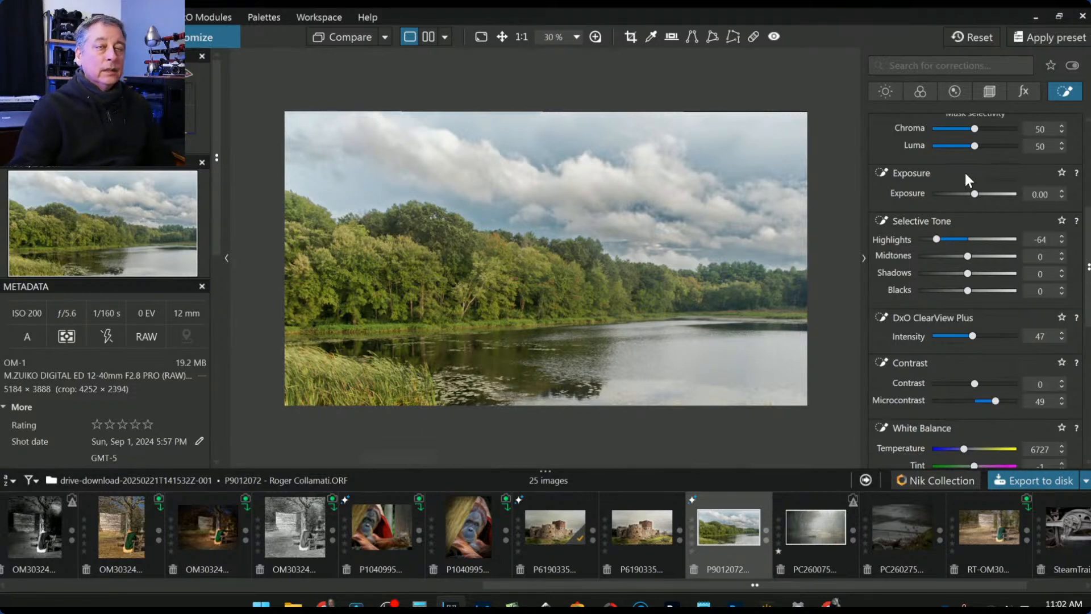
pyautogui.scroll(3, 911, 236)
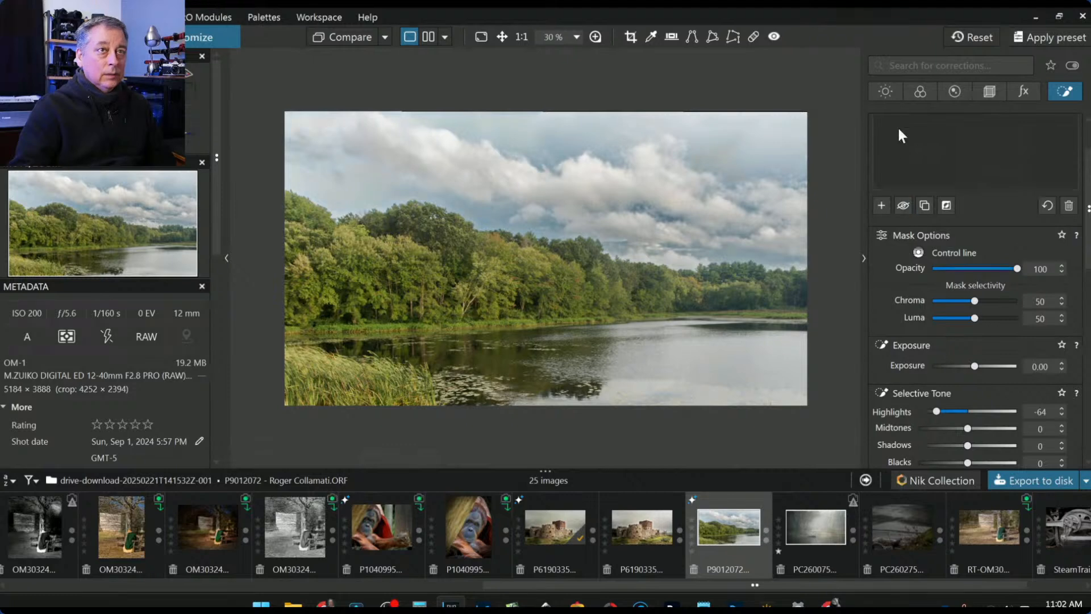
# - Darken the whole photo's global Exposure to -1.51
pyautogui.scroll(1, 902, 267)
pyautogui.click(887, 91)
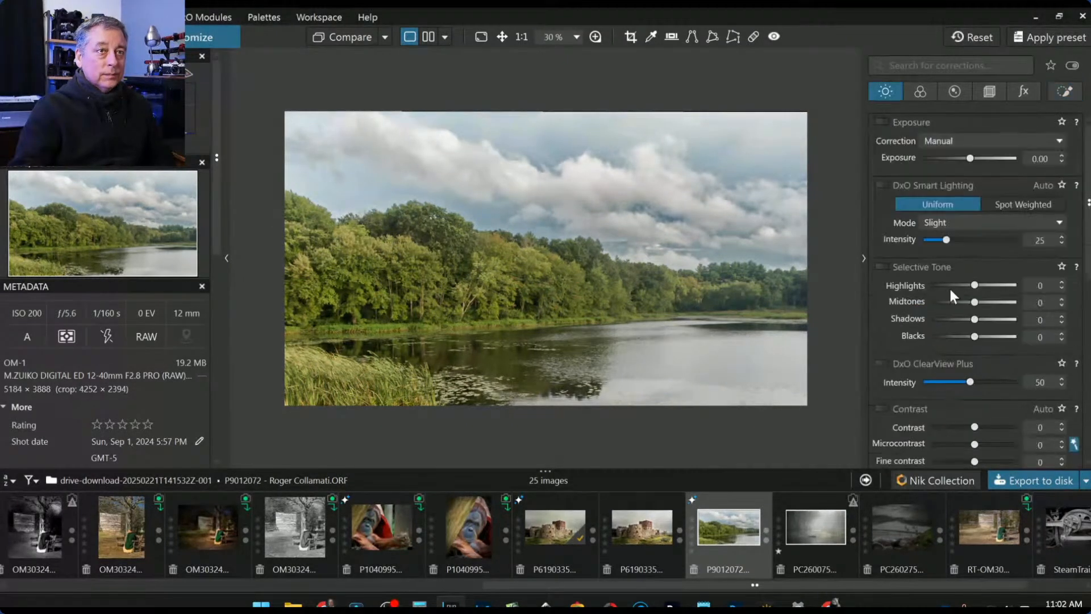
pyautogui.click(952, 158)
pyautogui.moveTo(952, 162); pyautogui.dragTo(954, 161)
pyautogui.moveTo(955, 162); pyautogui.dragTo(952, 162)
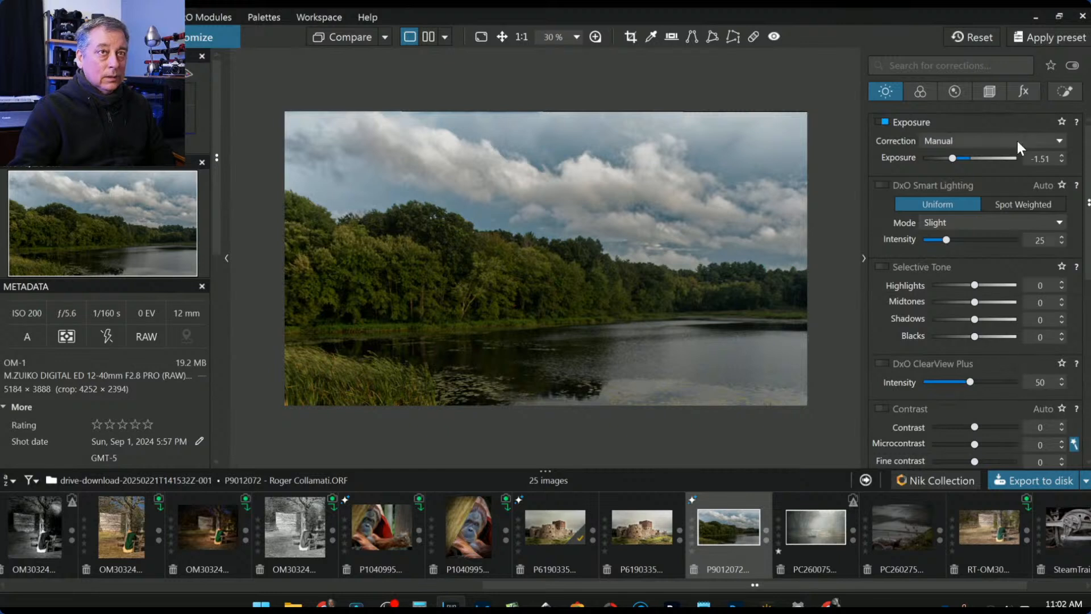
# - Ease the sky mask's Highlights to -22 and set Temperature 5871, Tint 24
pyautogui.click(1064, 92)
pyautogui.scroll(-4, 995, 397)
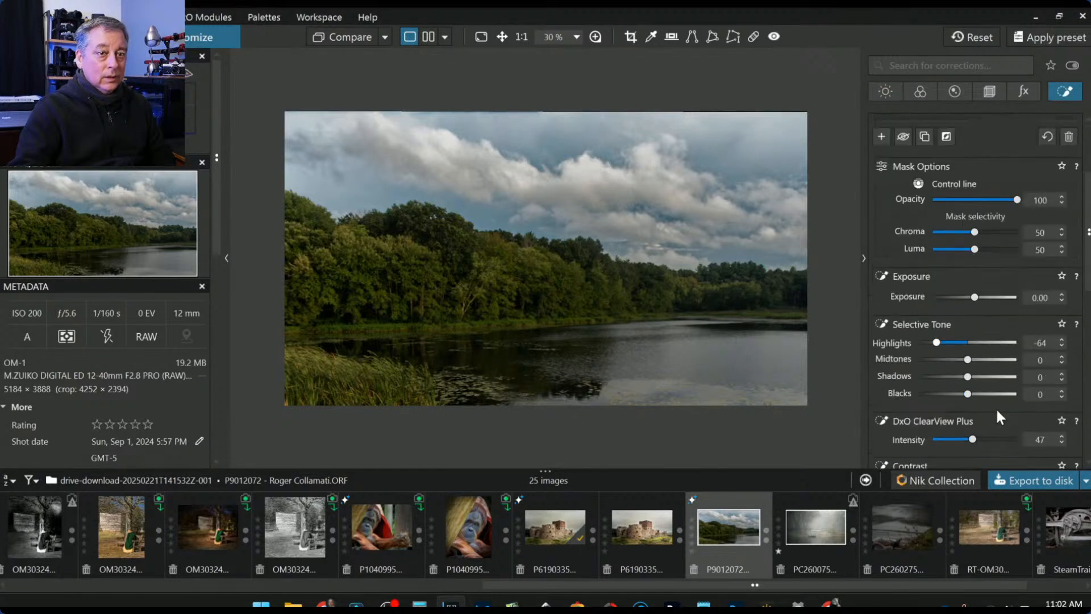
pyautogui.click(959, 342)
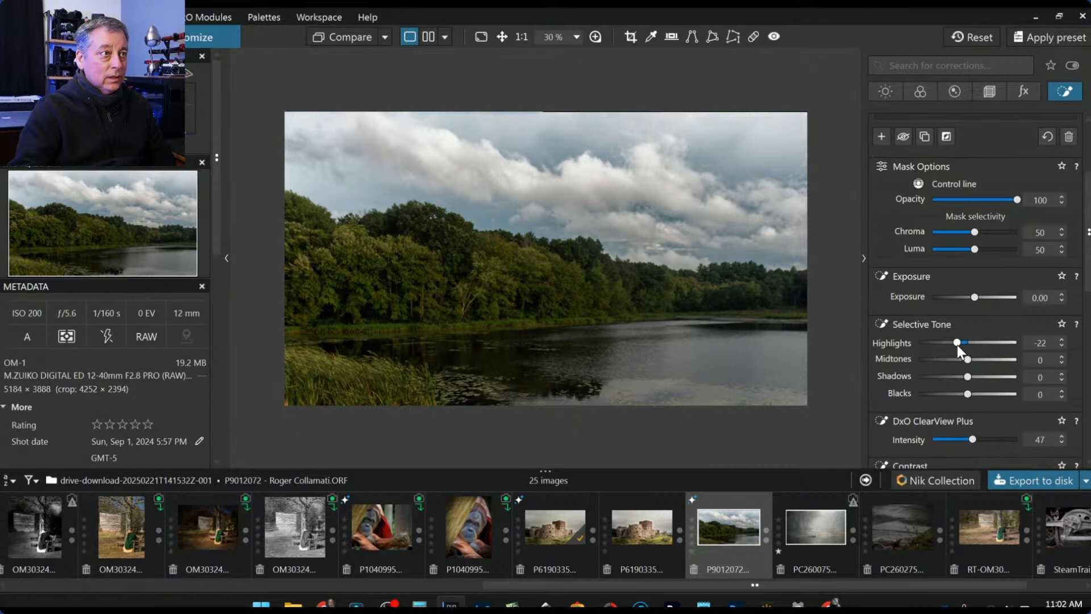
pyautogui.scroll(-4, 934, 404)
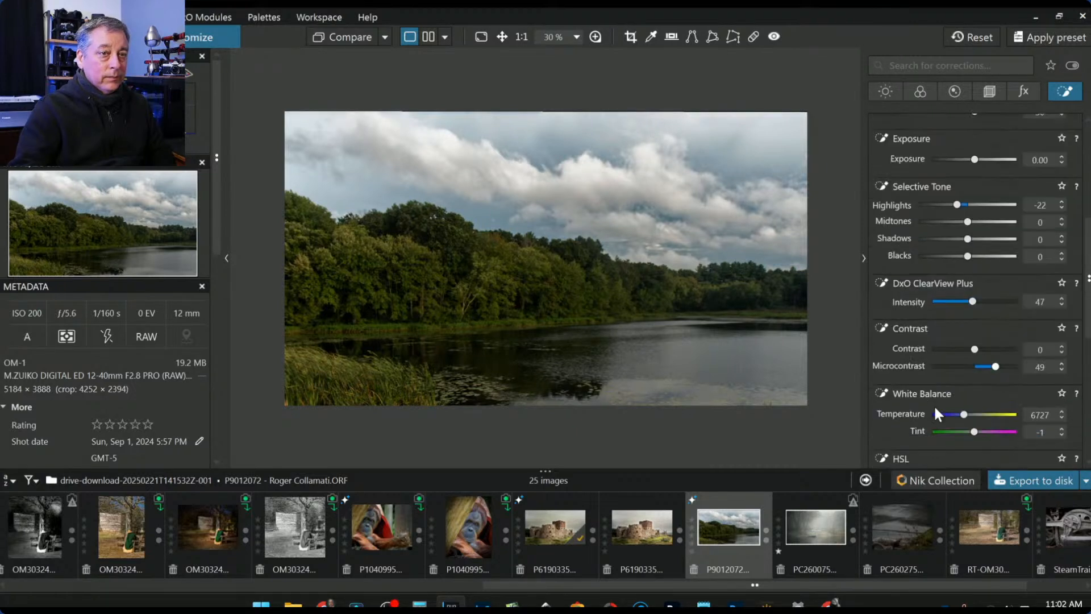
pyautogui.moveTo(978, 434); pyautogui.dragTo(960, 413)
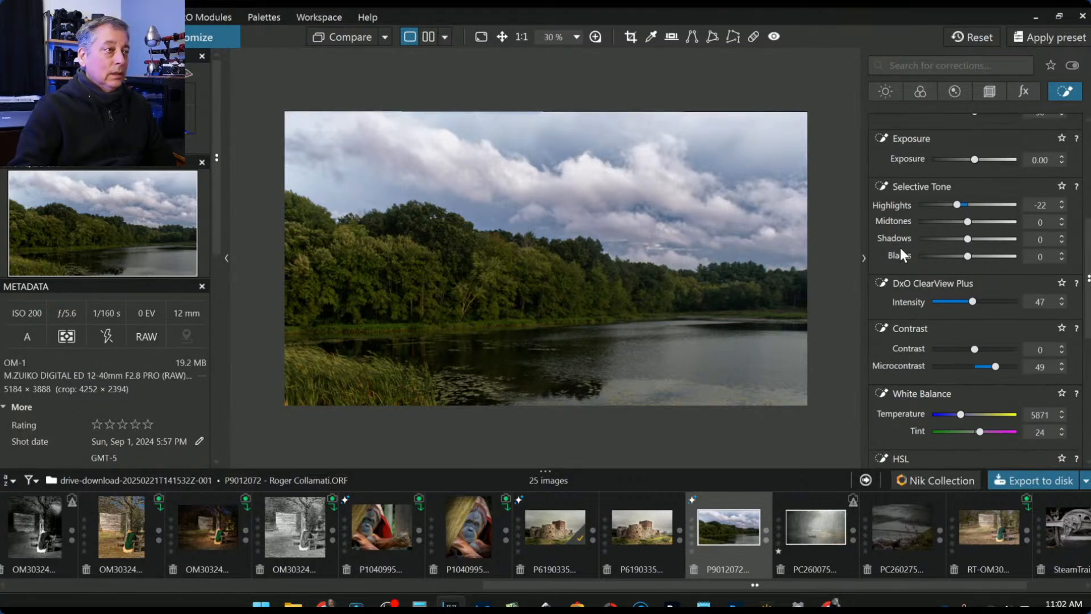
pyautogui.scroll(5, 959, 359)
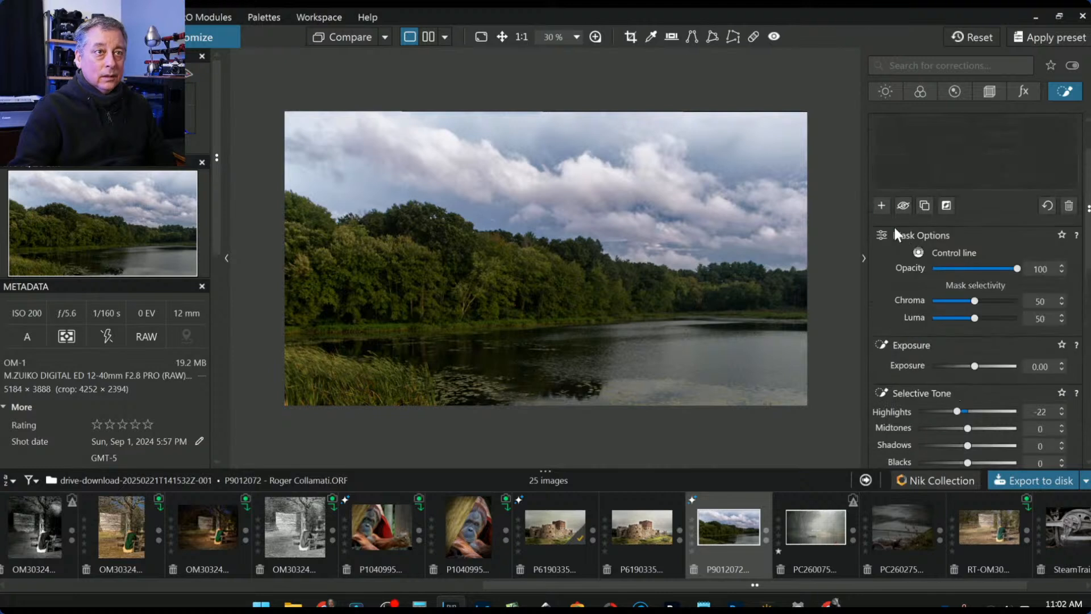
pyautogui.click(886, 207)
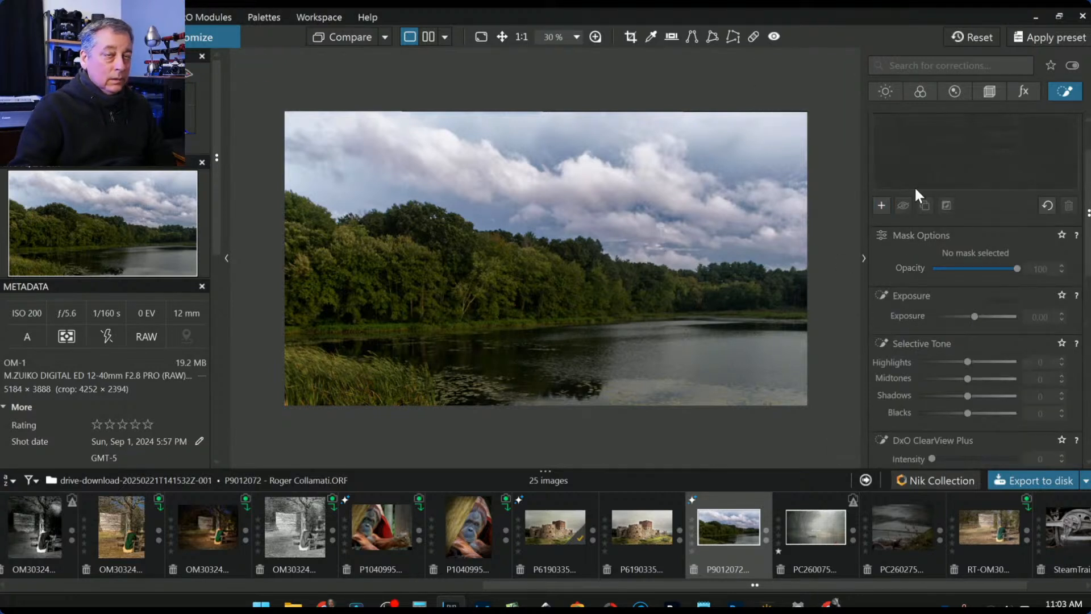
pyautogui.click(912, 142)
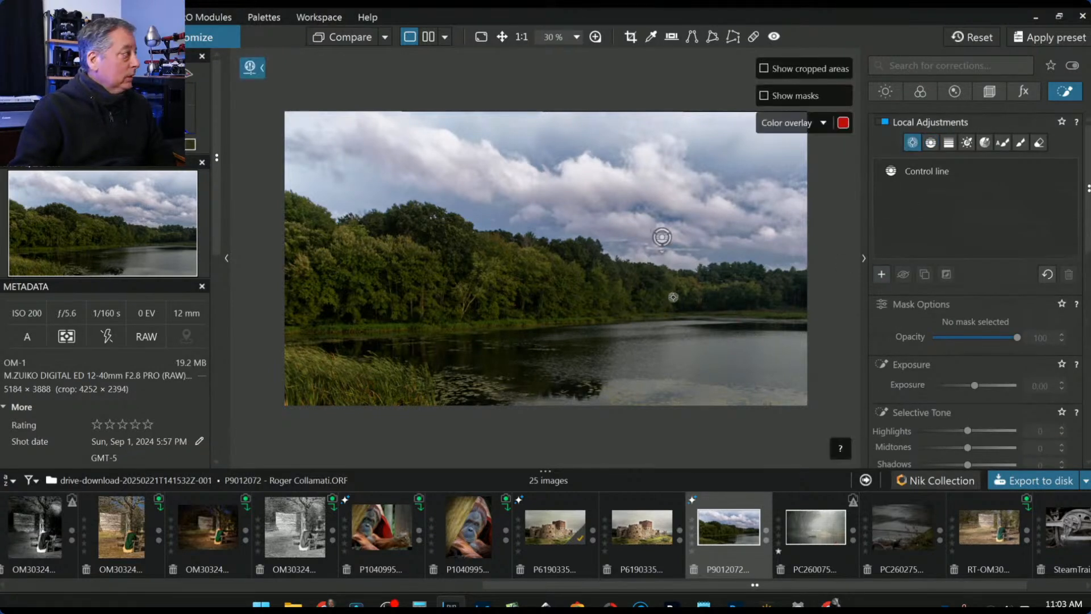
# - Place four control points on the trees and lift Selective Tone Highlights to 100
pyautogui.click(470, 305)
pyautogui.click(421, 303)
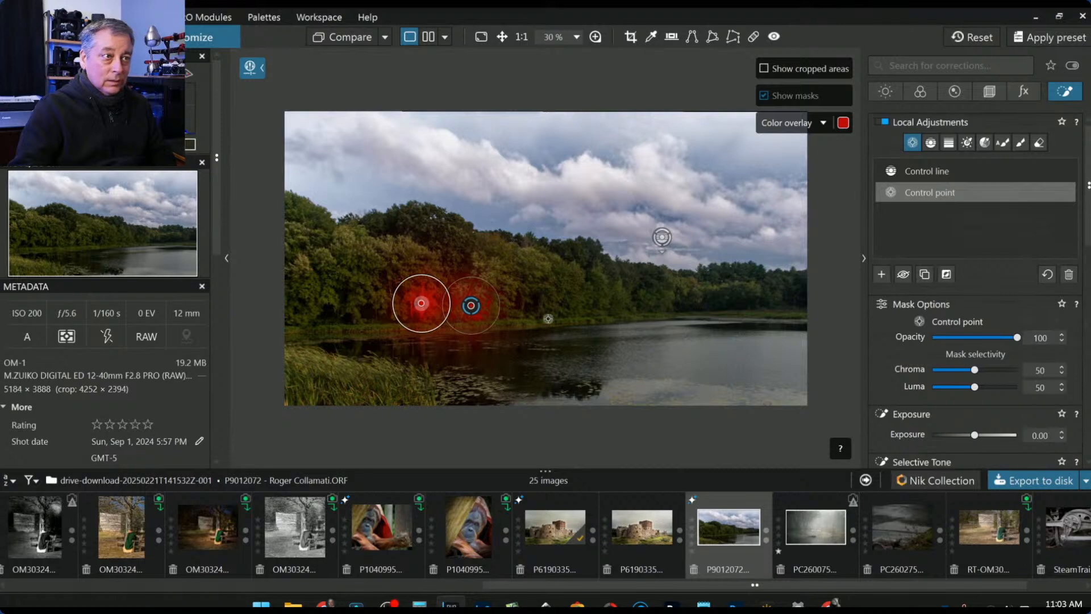
pyautogui.click(523, 310)
pyautogui.click(543, 312)
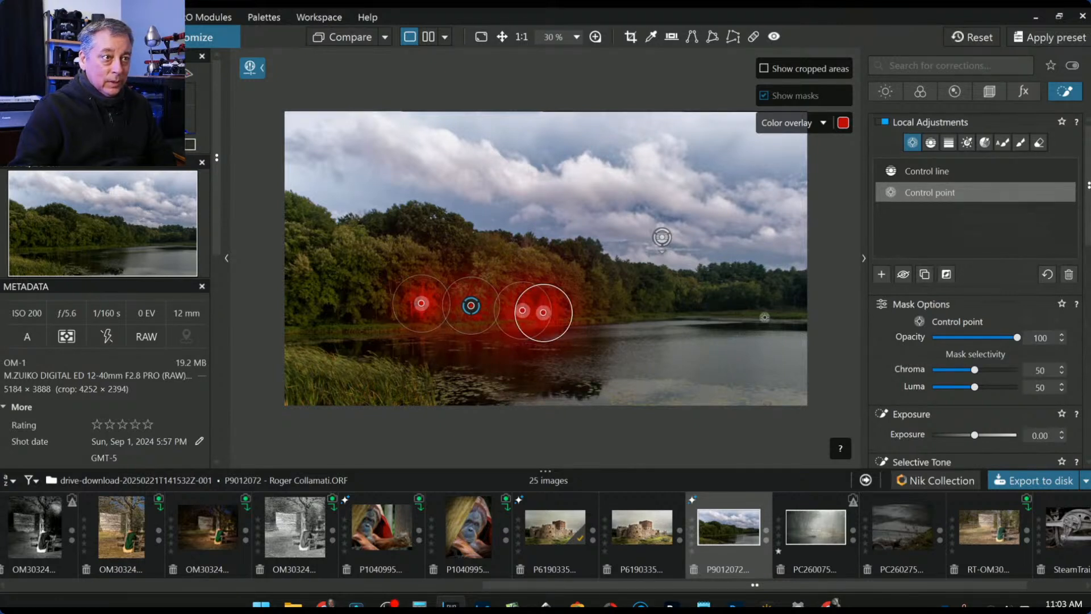
pyautogui.scroll(-2, 1000, 437)
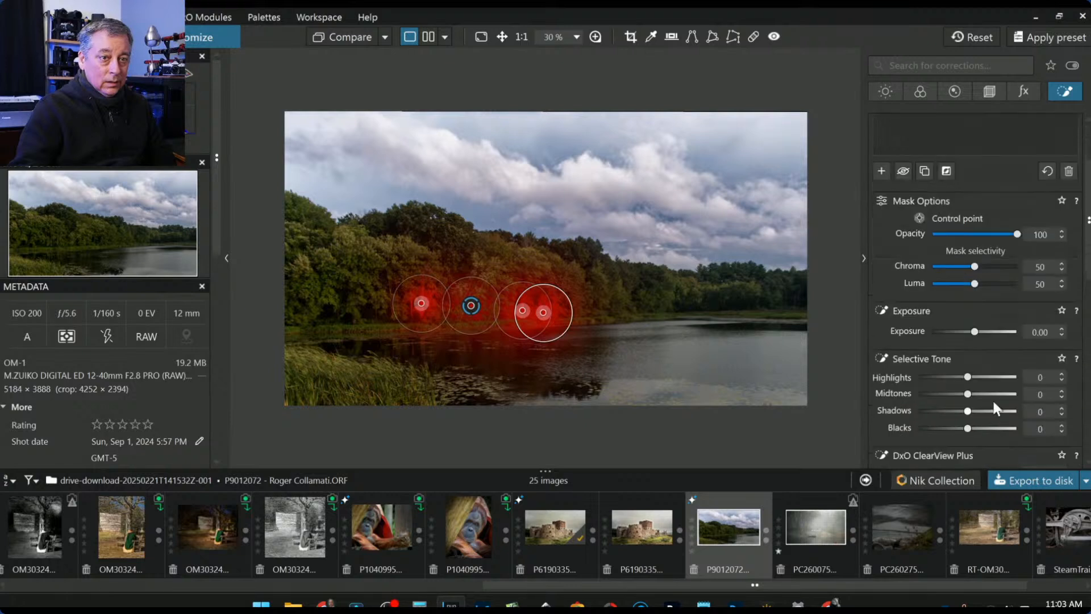
pyautogui.moveTo(1000, 380); pyautogui.dragTo(983, 414)
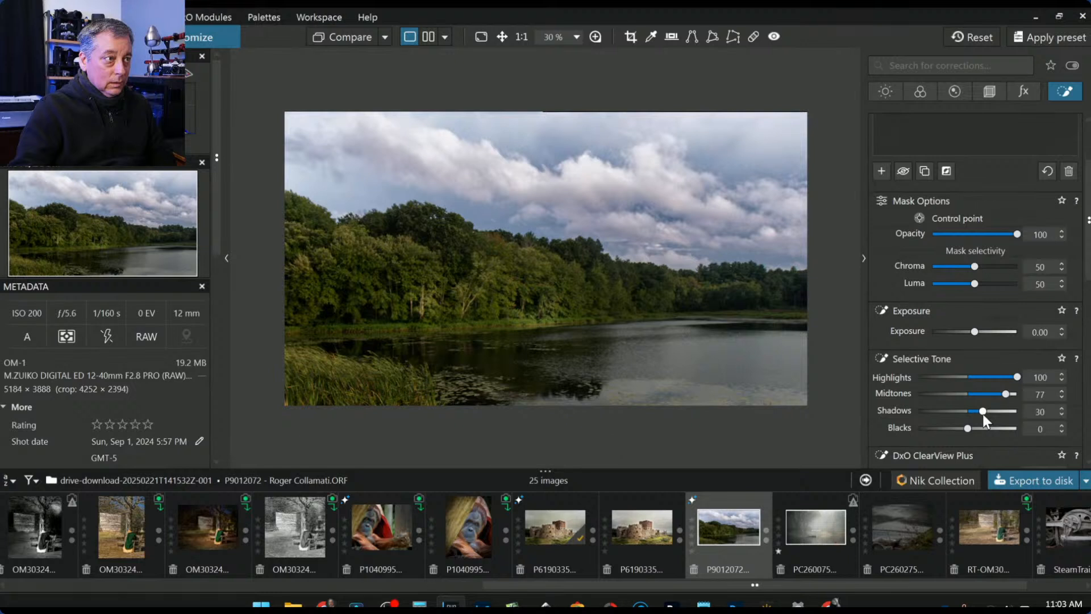
# - Refine the points: shrink and delete the rightmost, add one on the left shoreline, nudge another
pyautogui.moveTo(563, 332); pyautogui.dragTo(522, 326)
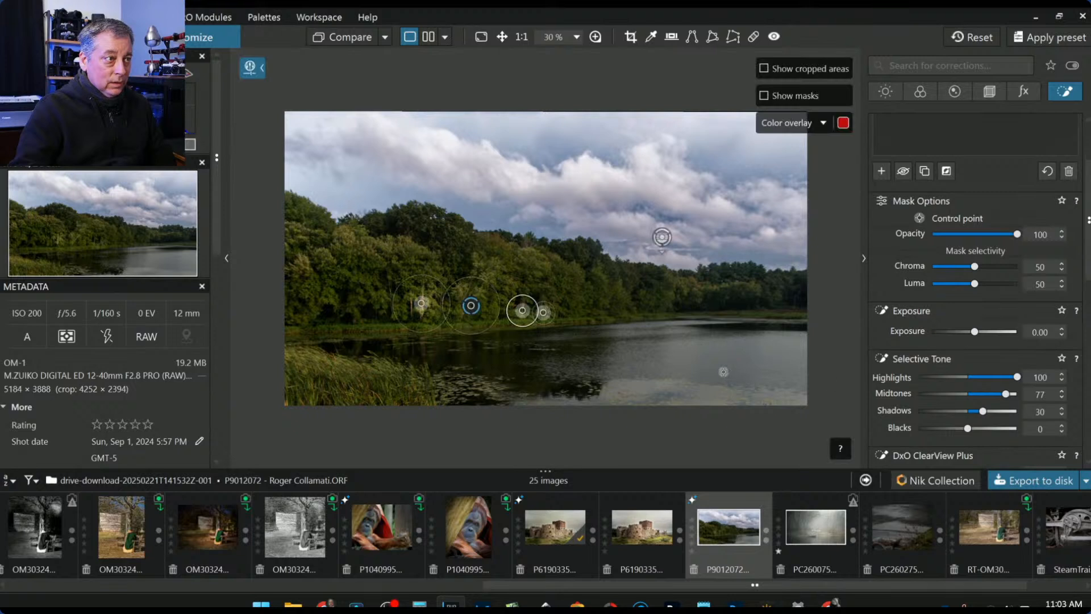
pyautogui.press('Delete')
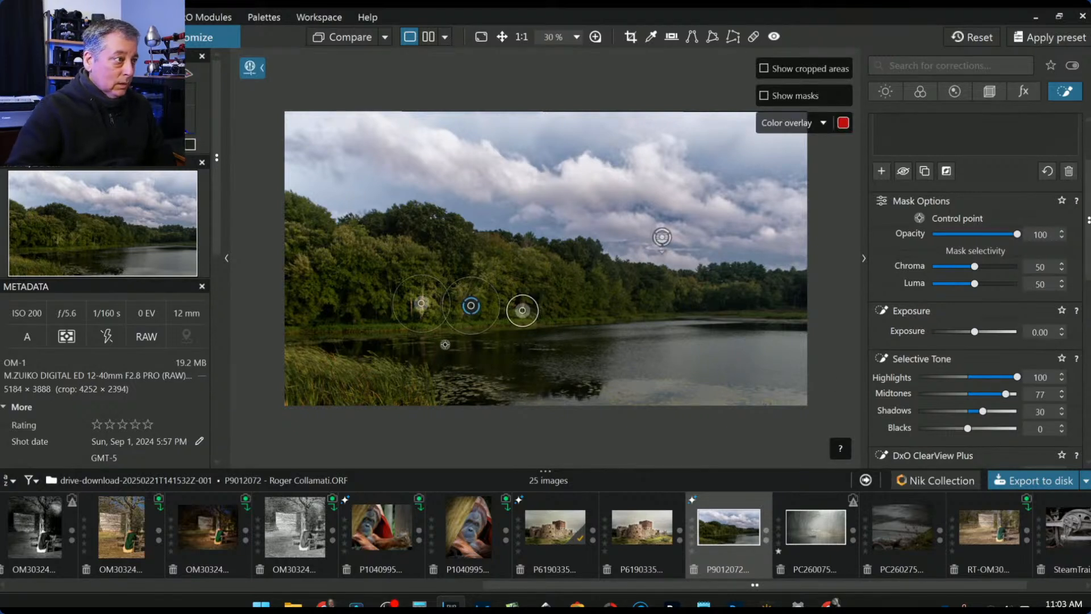
pyautogui.click(352, 320)
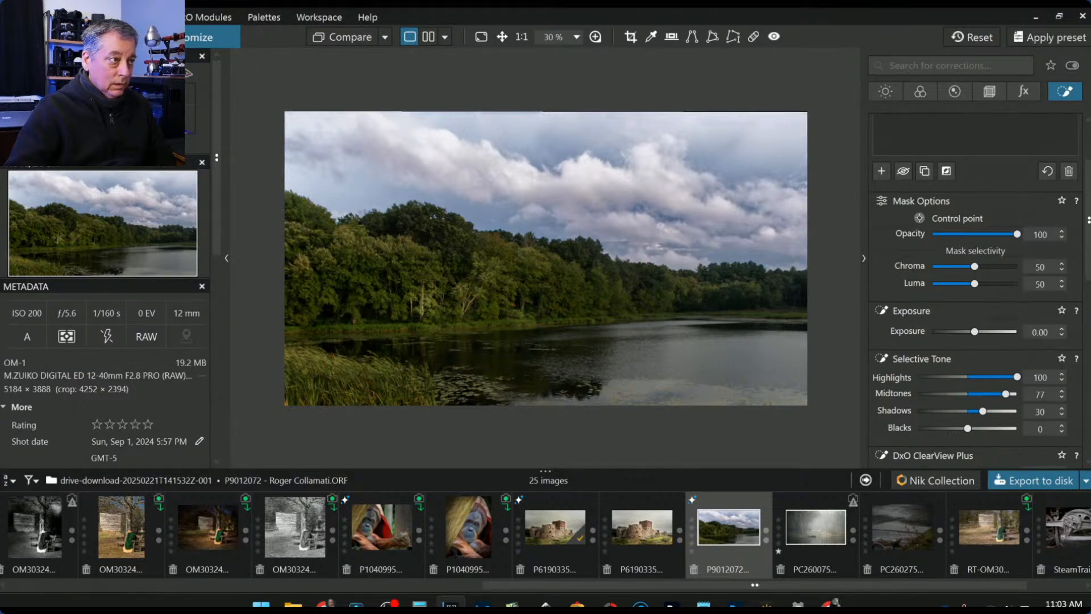
pyautogui.click(520, 308)
pyautogui.moveTo(519, 309); pyautogui.dragTo(523, 307)
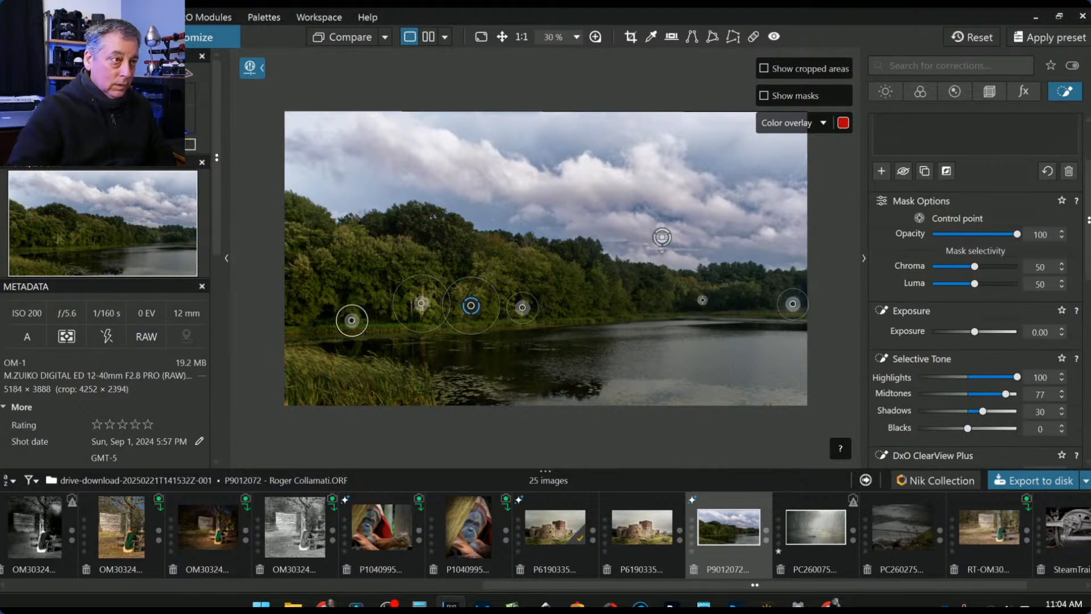
pyautogui.scroll(3, 886, 329)
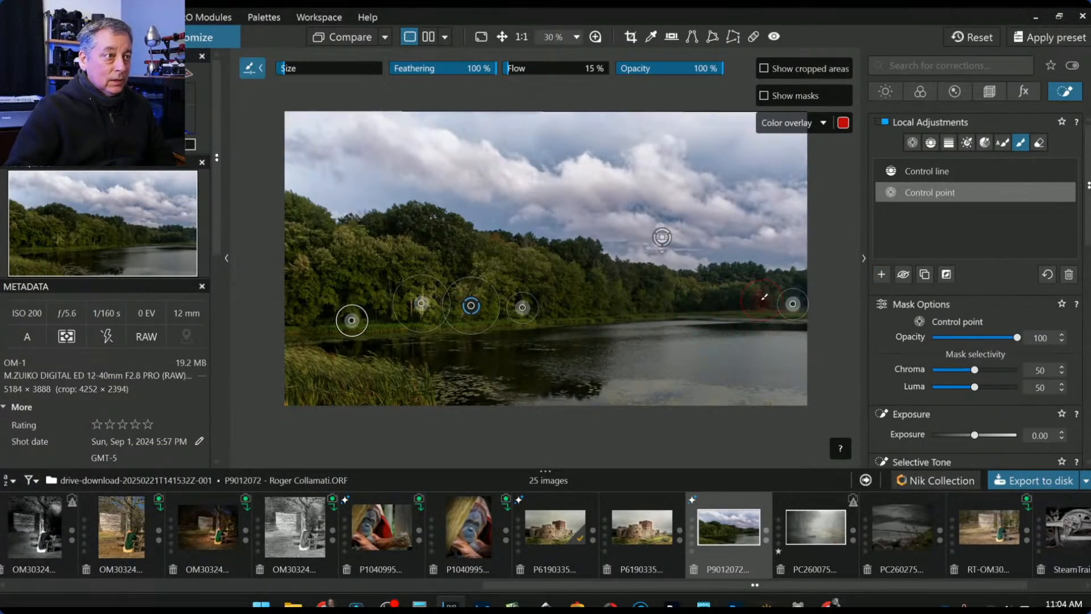
# - Paint a brush mask along the treeline and raise its Exposure to 0.49
pyautogui.moveTo(762, 297)
pyautogui.mouseDown()
pyautogui.moveTo(322, 288)
pyautogui.moveTo(290, 277)
pyautogui.mouseUp()
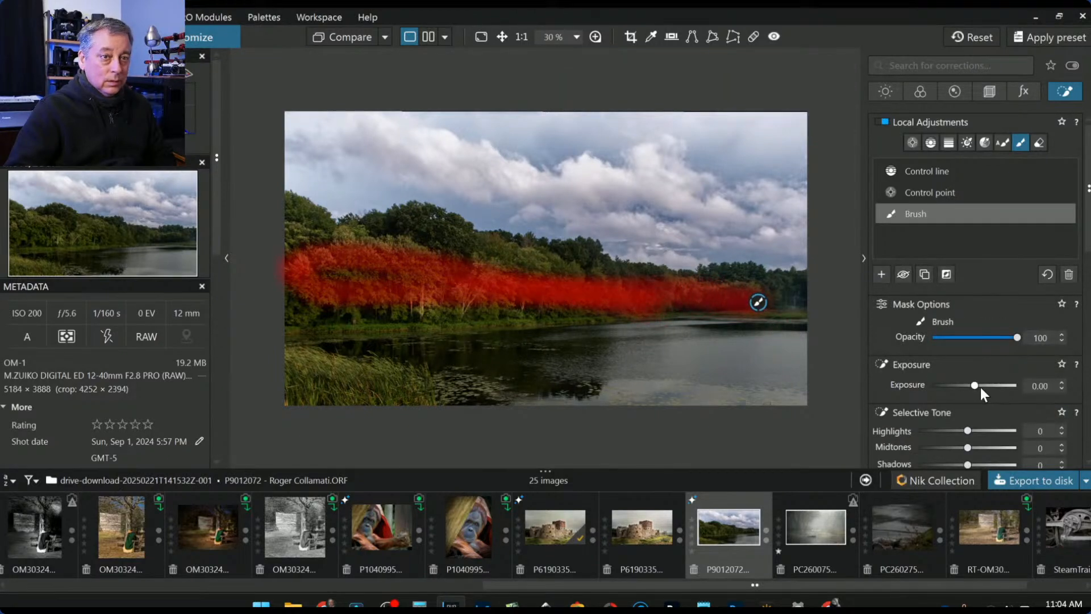
pyautogui.moveTo(978, 386); pyautogui.dragTo(979, 387)
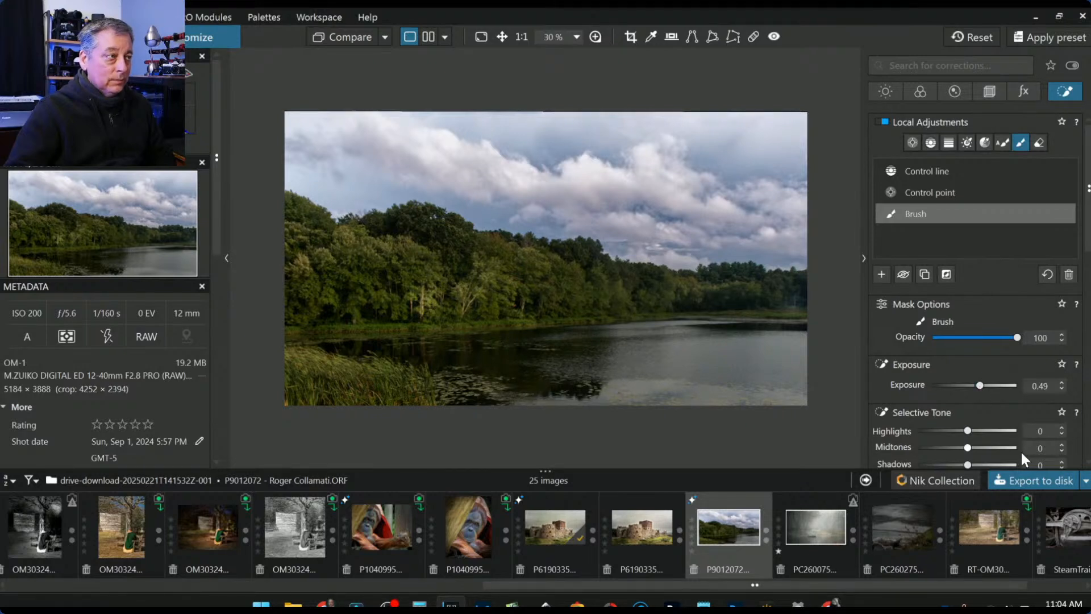
pyautogui.moveTo(444, 233)
pyautogui.mouseDown()
pyautogui.moveTo(432, 223)
pyautogui.moveTo(449, 227)
pyautogui.mouseUp()
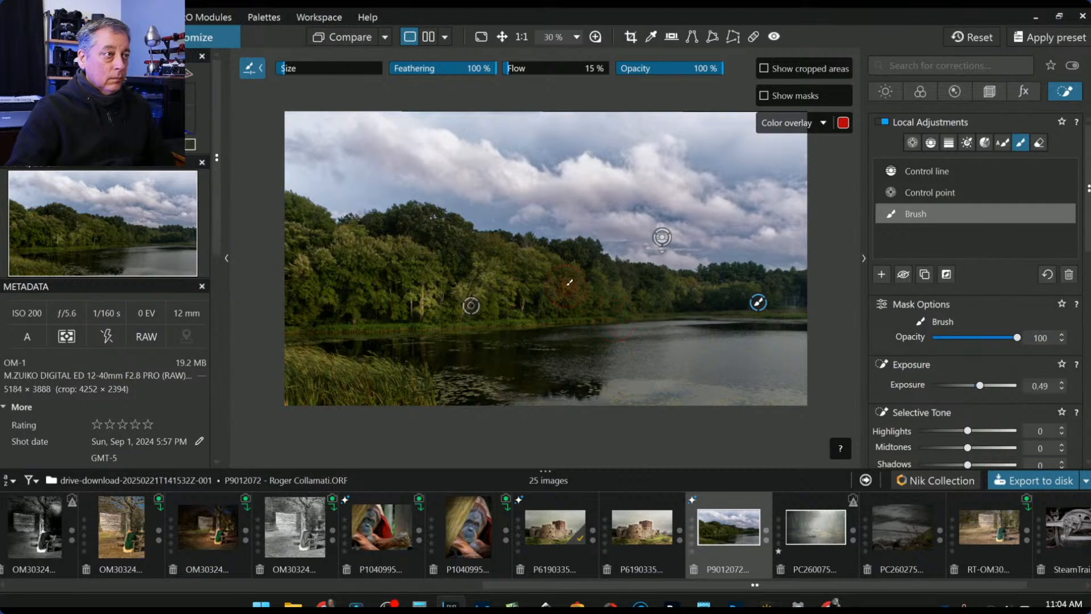
pyautogui.moveTo(321, 224); pyautogui.dragTo(307, 227)
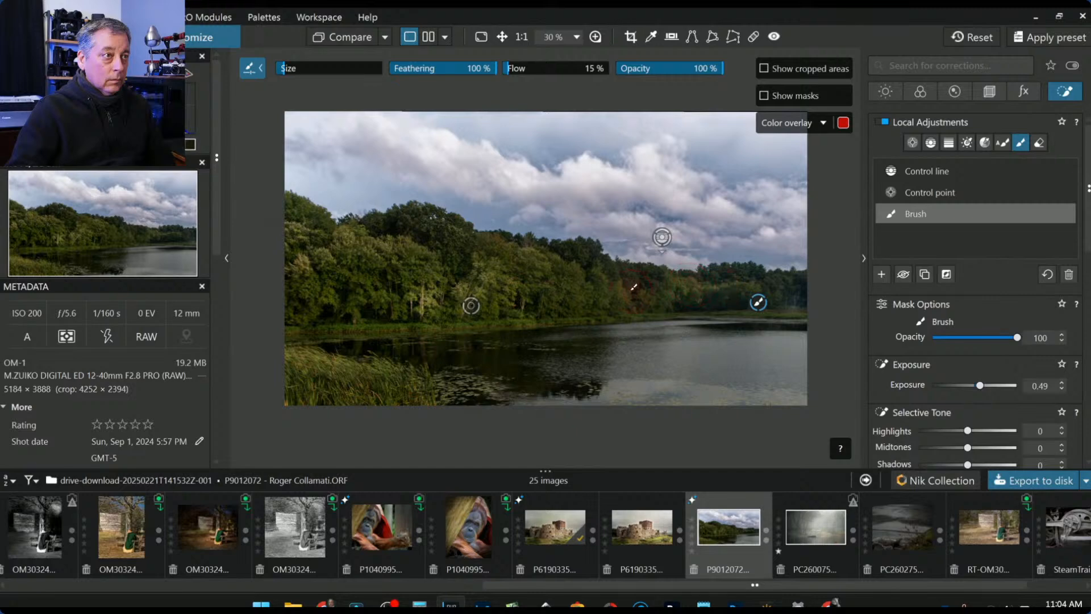
pyautogui.moveTo(628, 284); pyautogui.dragTo(597, 273)
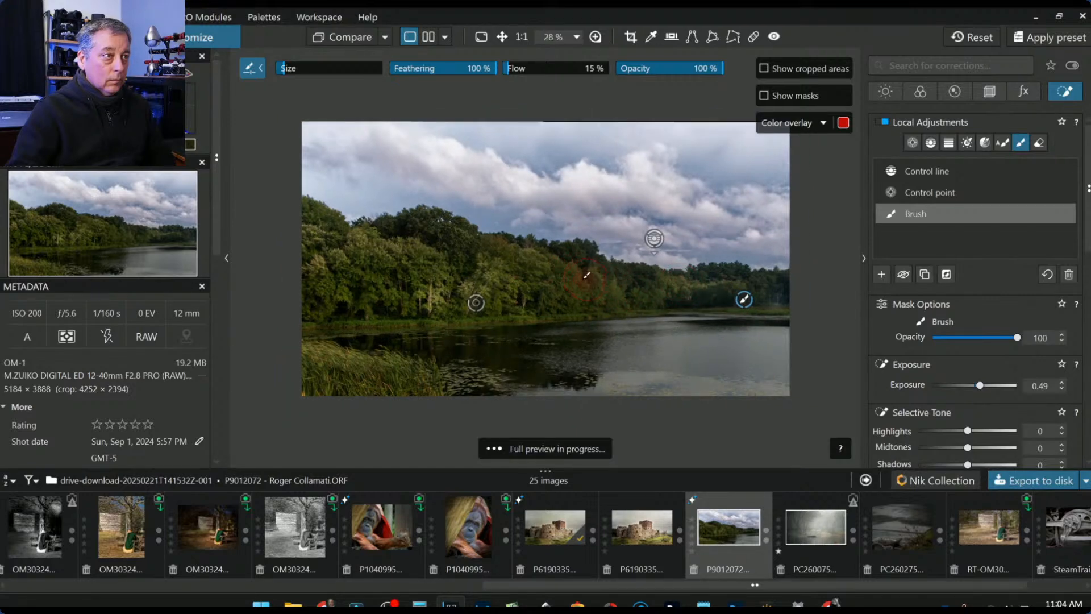
# - Extend the brushed brightening over more trees and the treetops
pyautogui.scroll(2, 591, 278)
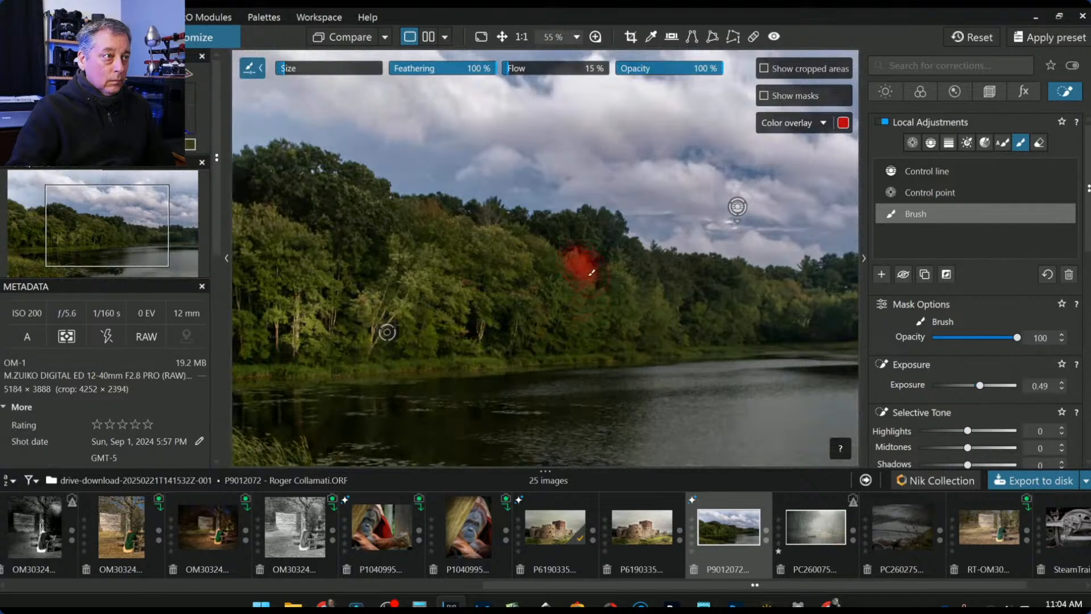
pyautogui.moveTo(669, 304); pyautogui.dragTo(672, 308)
pyautogui.moveTo(528, 239)
pyautogui.mouseDown()
pyautogui.moveTo(554, 254)
pyautogui.moveTo(584, 223)
pyautogui.moveTo(596, 237)
pyautogui.moveTo(601, 222)
pyautogui.moveTo(627, 234)
pyautogui.moveTo(604, 245)
pyautogui.mouseUp()
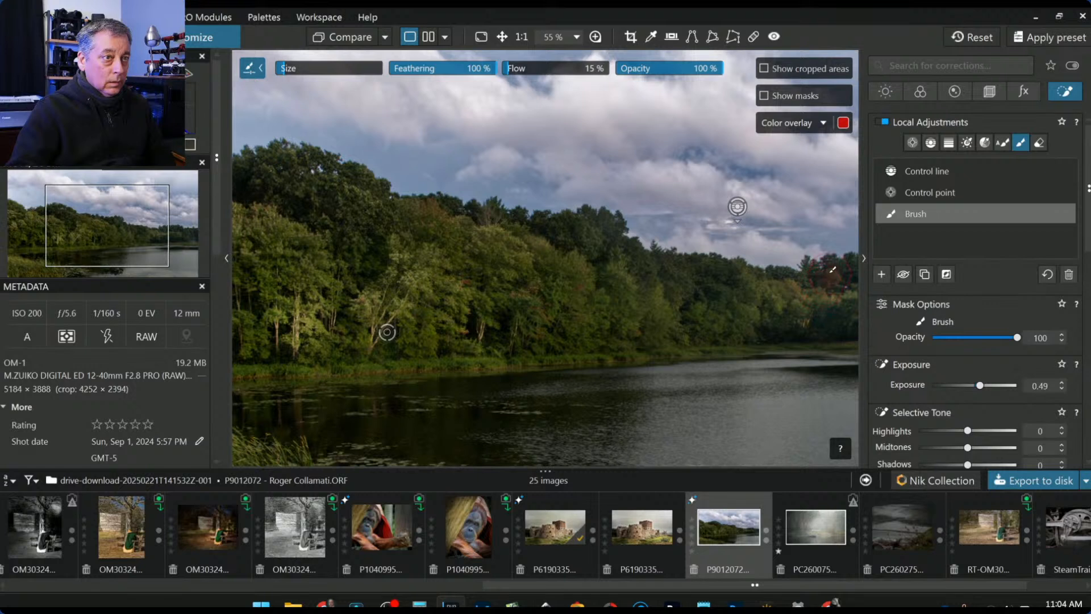
pyautogui.moveTo(363, 190); pyautogui.dragTo(398, 214)
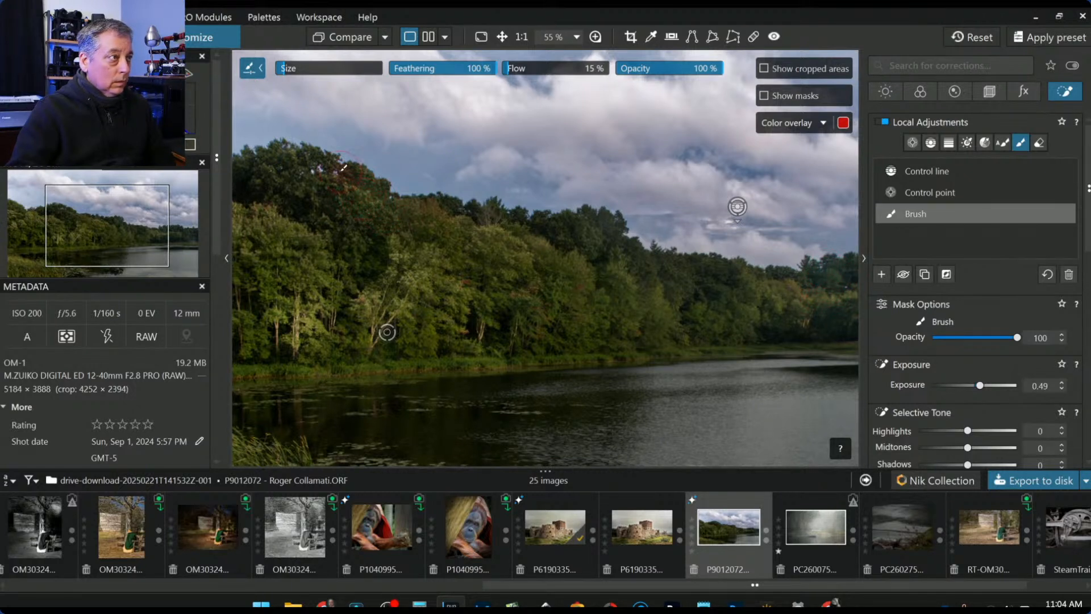
pyautogui.moveTo(353, 169); pyautogui.dragTo(395, 189)
pyautogui.moveTo(280, 153); pyautogui.dragTo(289, 152)
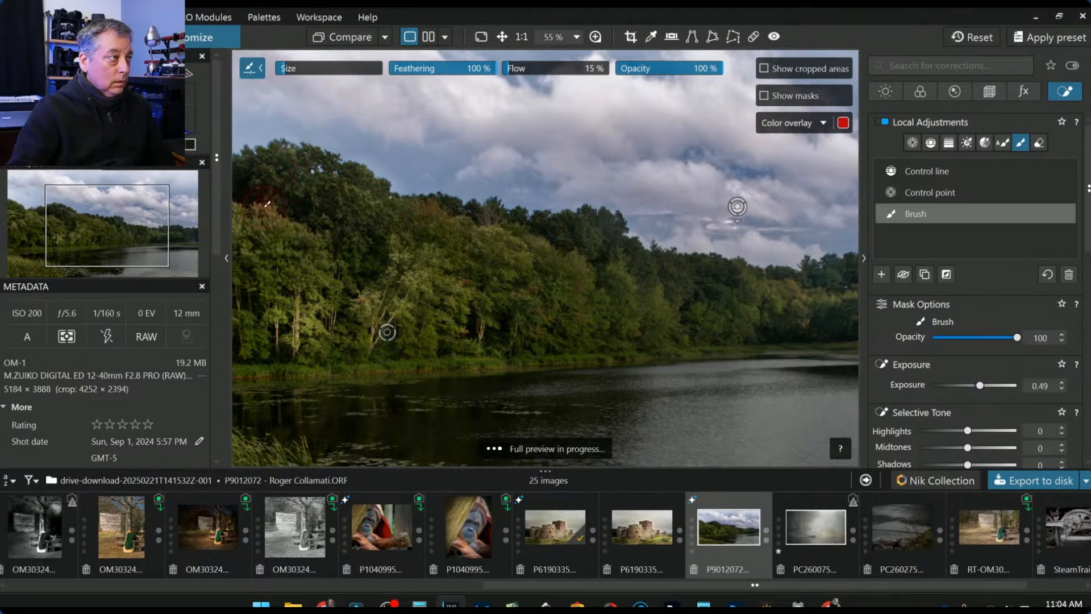
pyautogui.moveTo(265, 200); pyautogui.dragTo(322, 245)
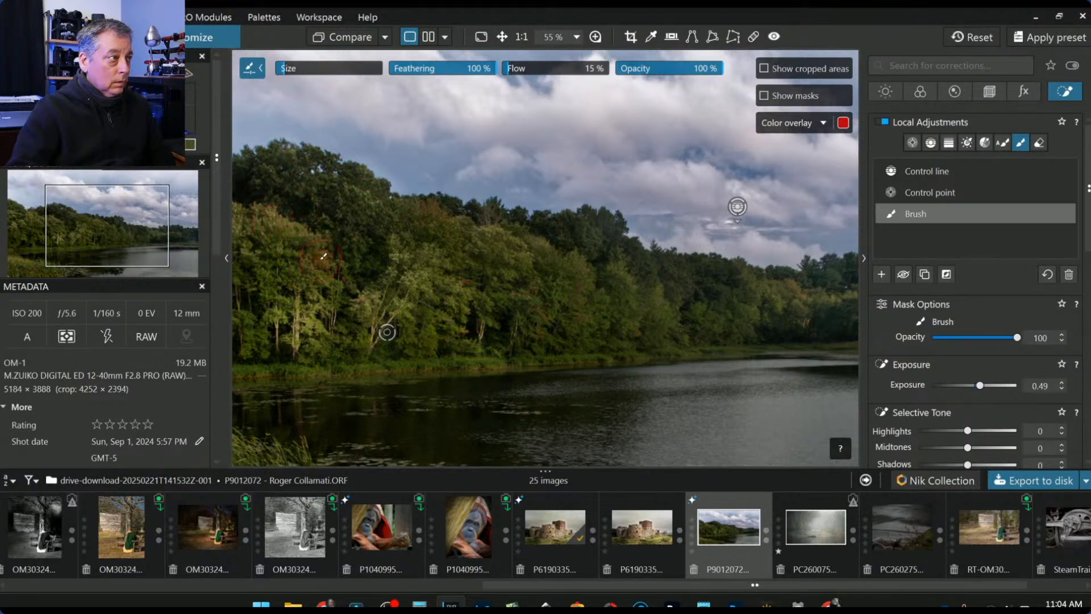
pyautogui.scroll(-3, 365, 322)
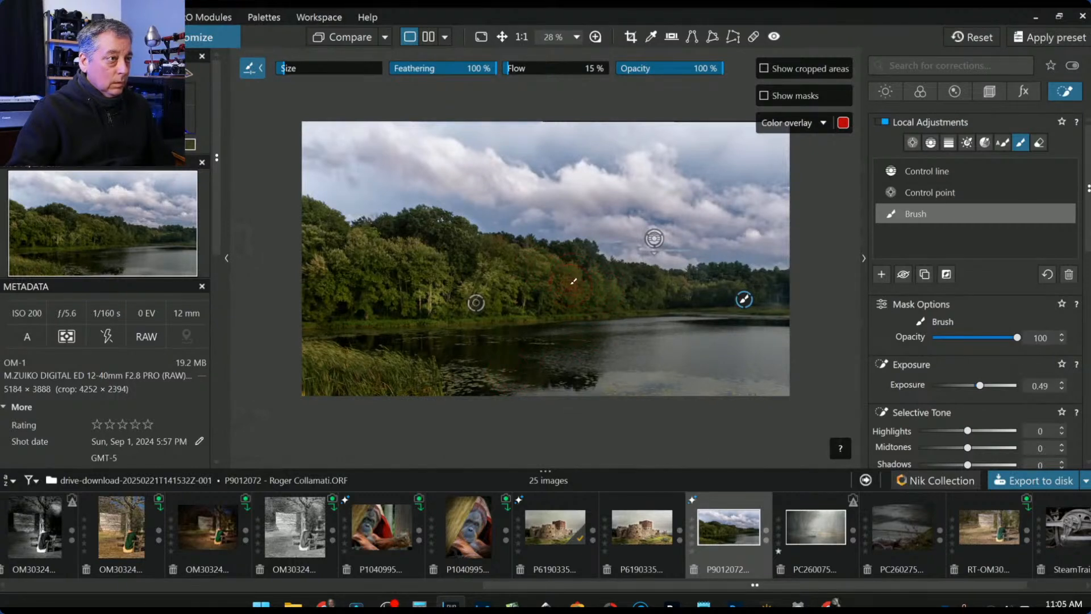
pyautogui.moveTo(557, 271); pyautogui.dragTo(592, 276)
pyautogui.moveTo(350, 276)
pyautogui.mouseDown()
pyautogui.moveTo(387, 285)
pyautogui.moveTo(340, 294)
pyautogui.moveTo(354, 299)
pyautogui.moveTo(402, 285)
pyautogui.mouseUp()
# - Brush the lower-left grass, the water's edge and the far shoreline
pyautogui.moveTo(344, 348); pyautogui.dragTo(415, 373)
pyautogui.moveTo(341, 353); pyautogui.dragTo(422, 374)
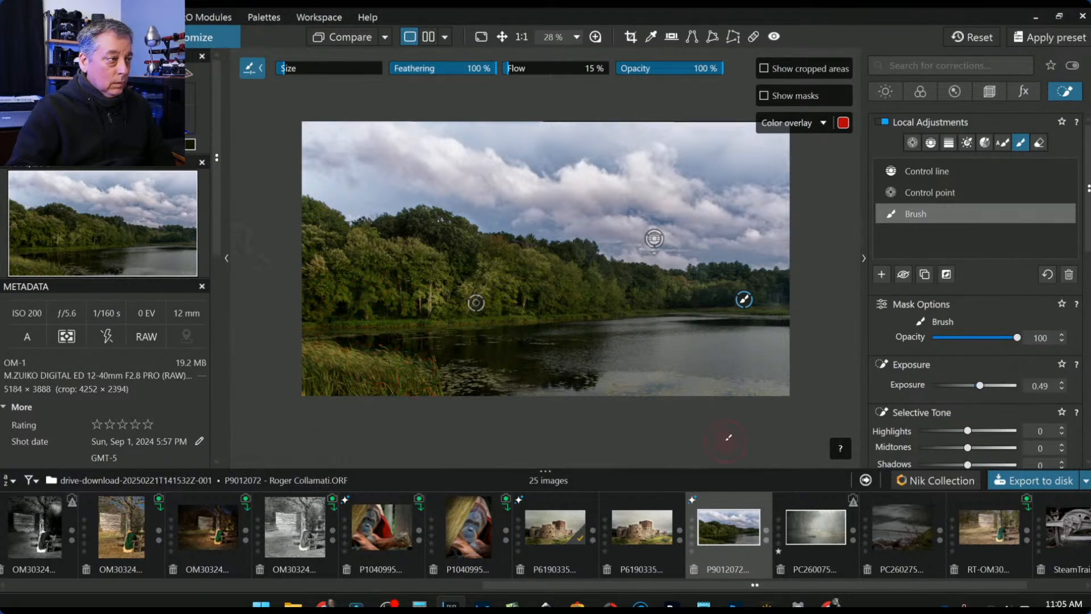
pyautogui.moveTo(621, 325); pyautogui.dragTo(540, 317)
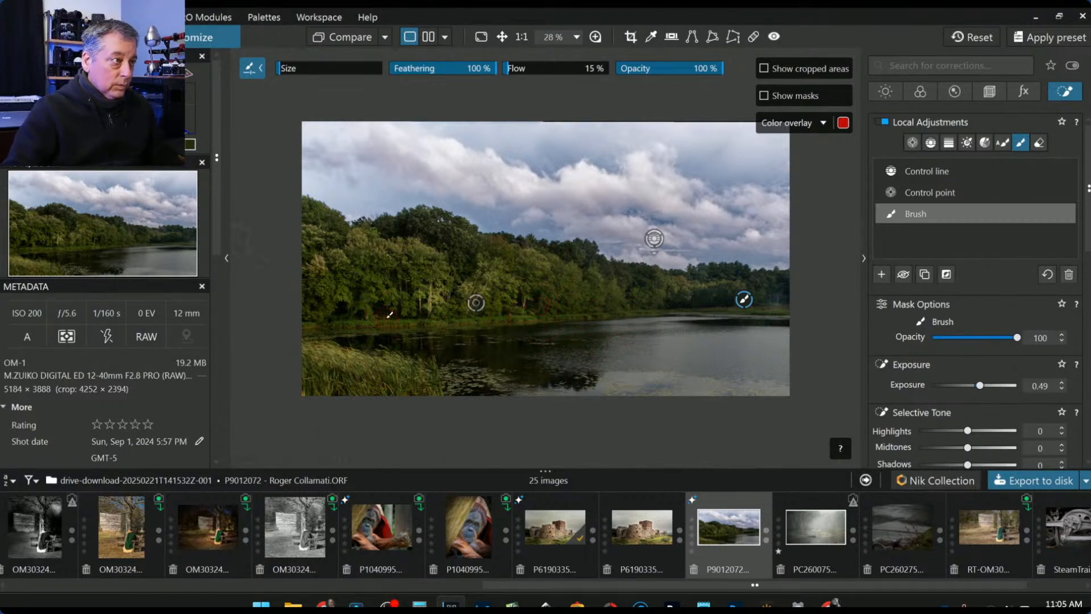
pyautogui.moveTo(336, 324); pyautogui.dragTo(446, 322)
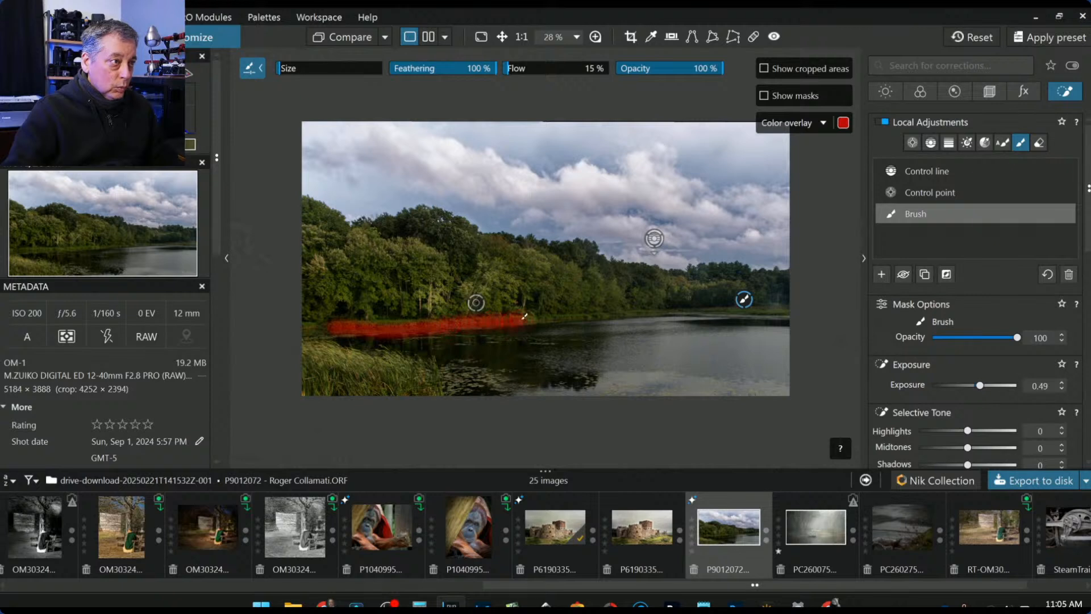
pyautogui.moveTo(659, 306); pyautogui.dragTo(729, 306)
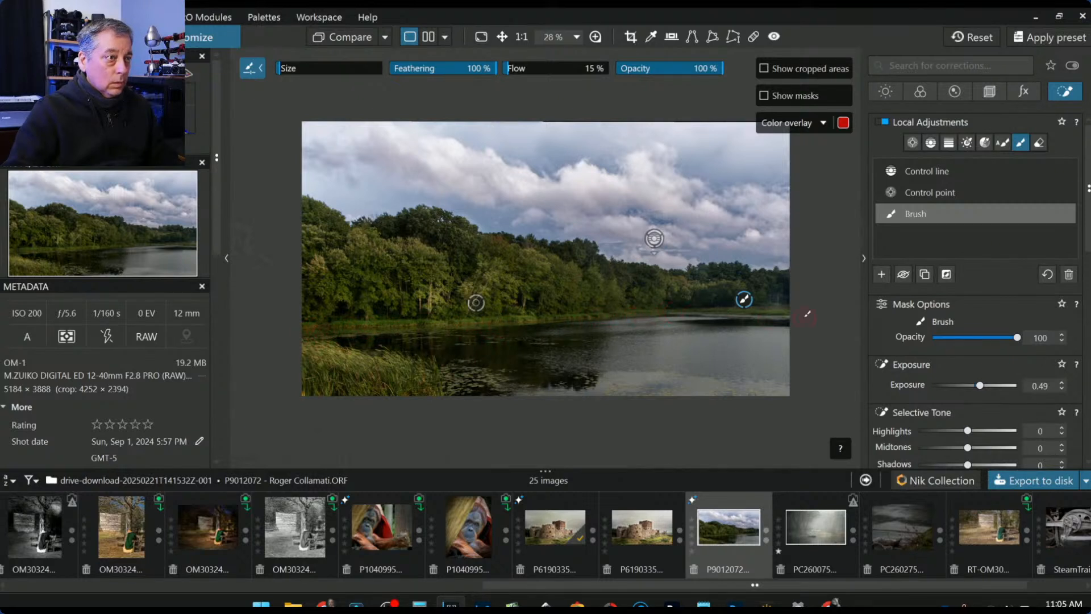
pyautogui.moveTo(616, 314)
pyautogui.mouseDown()
pyautogui.moveTo(745, 316)
pyautogui.moveTo(693, 316)
pyautogui.moveTo(696, 305)
pyautogui.moveTo(802, 315)
pyautogui.mouseUp()
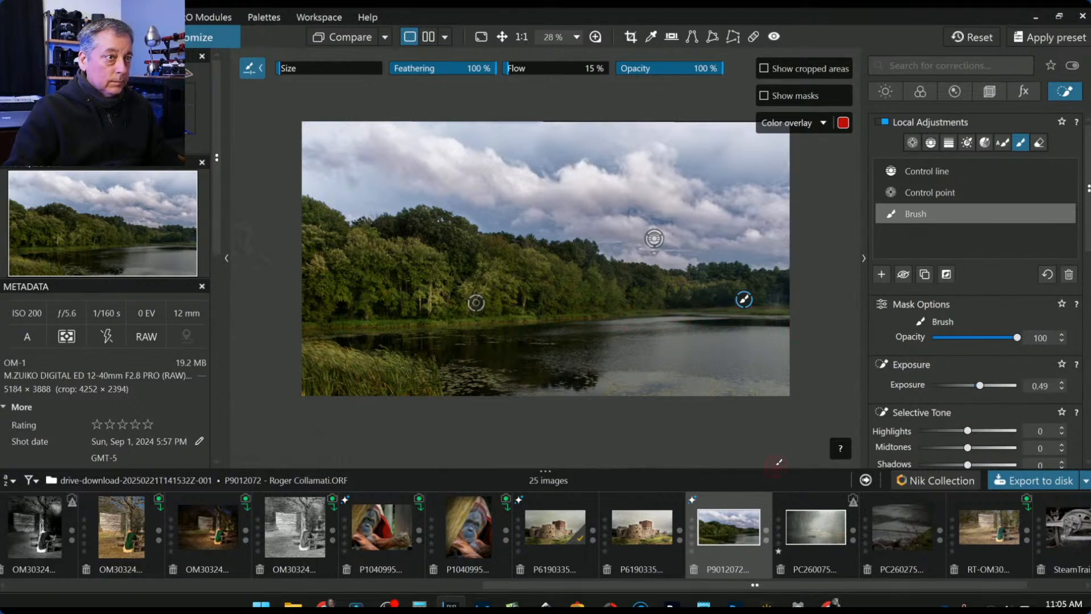
pyautogui.click(476, 303)
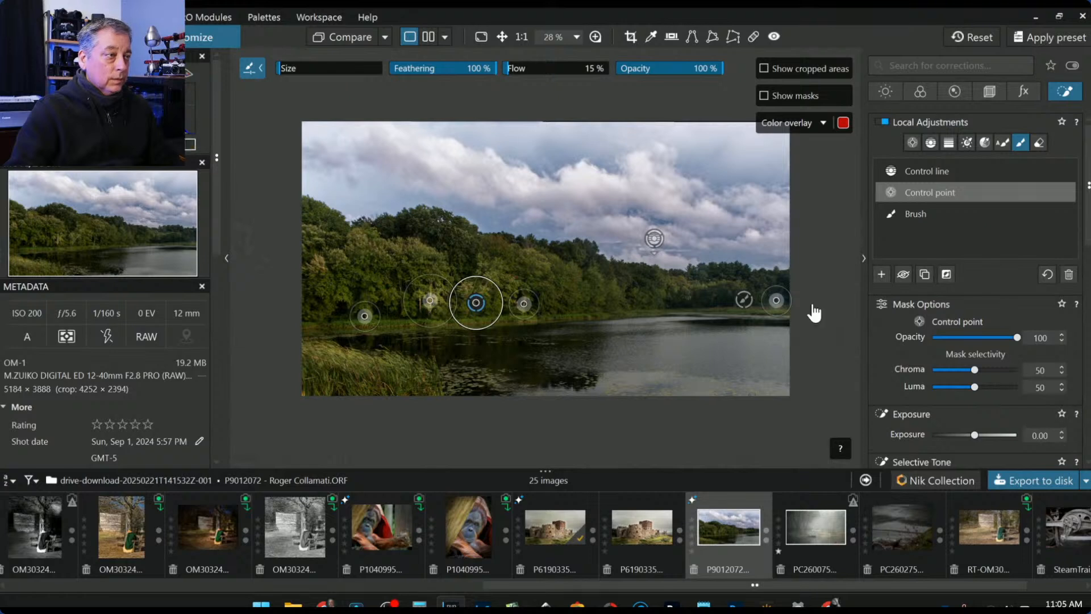
# - Set the treeline control point's Selective Tone Blacks to -15
pyautogui.scroll(-3, 985, 426)
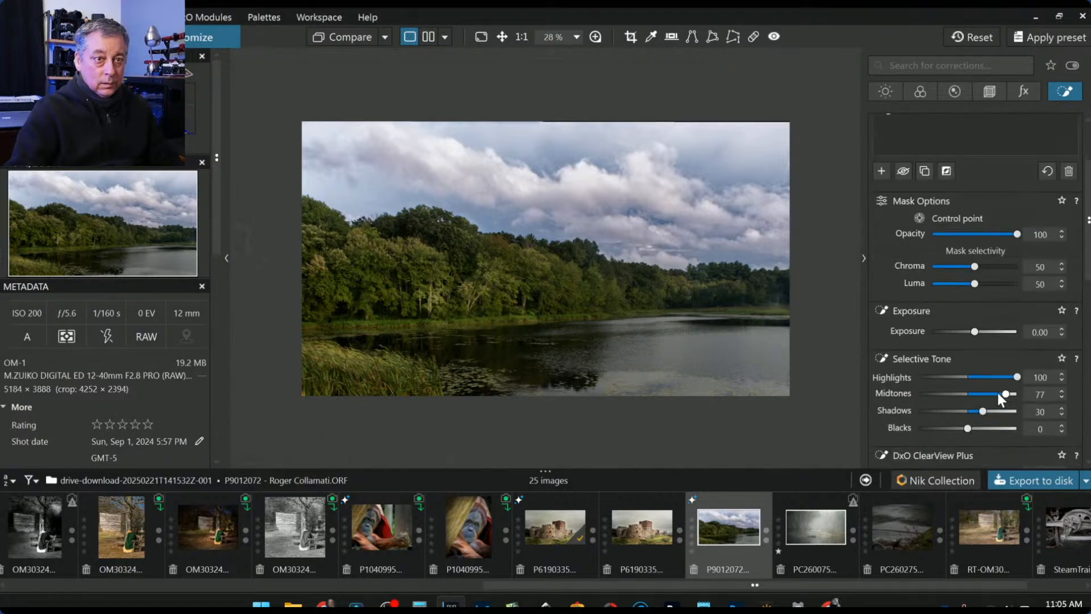
pyautogui.moveTo(982, 412); pyautogui.dragTo(960, 429)
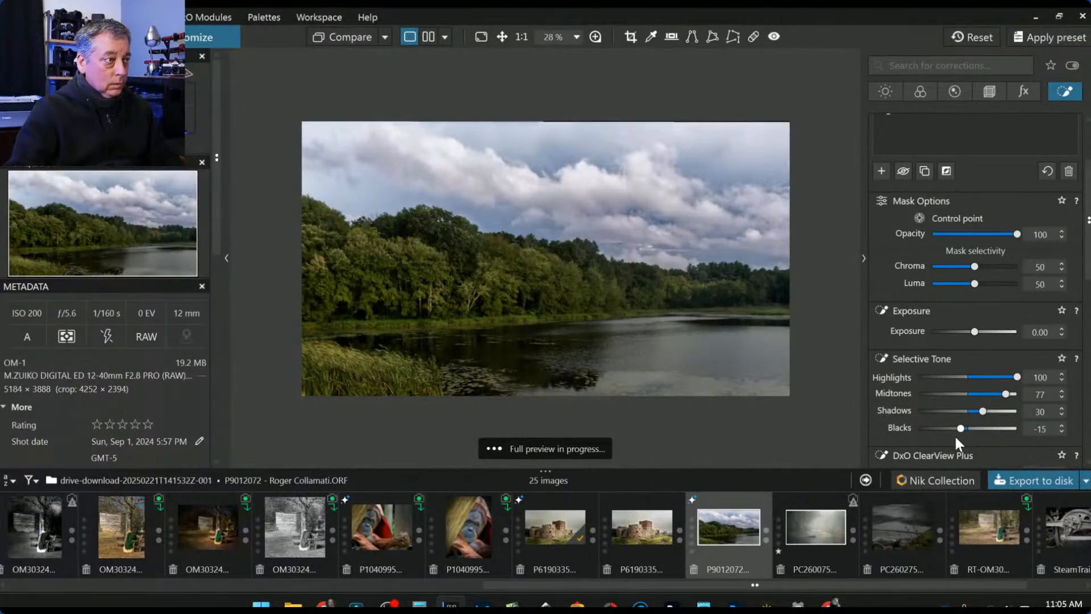
pyautogui.moveTo(573, 296); pyautogui.dragTo(638, 301)
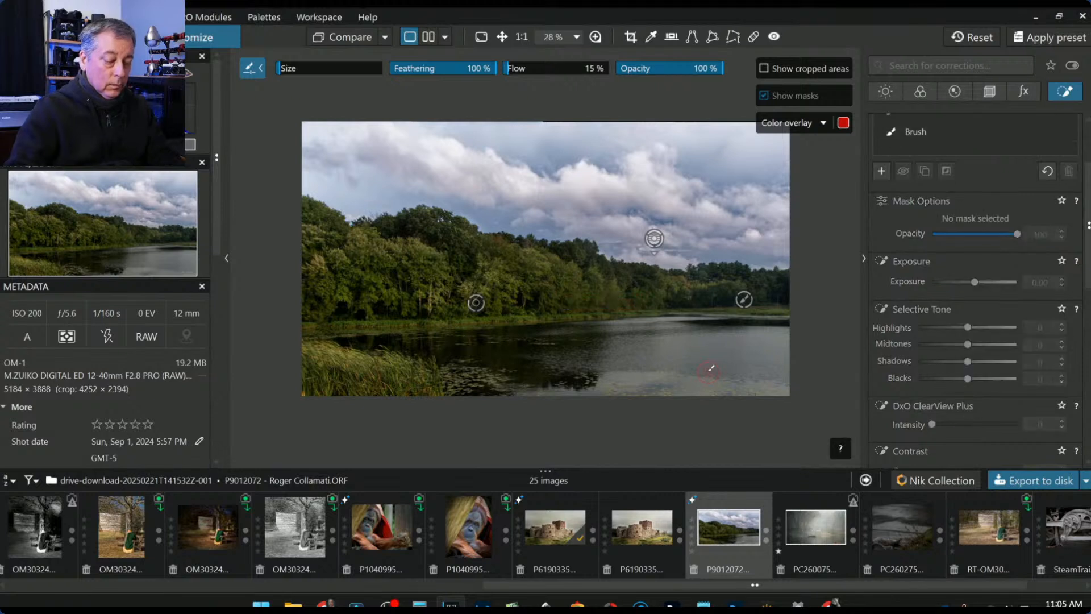
pyautogui.press('Escape')
# - Reopen the treeline brush mask at Exposure 0.69 and paint more treeline and upper-left treetop strokes
pyautogui.click(915, 217)
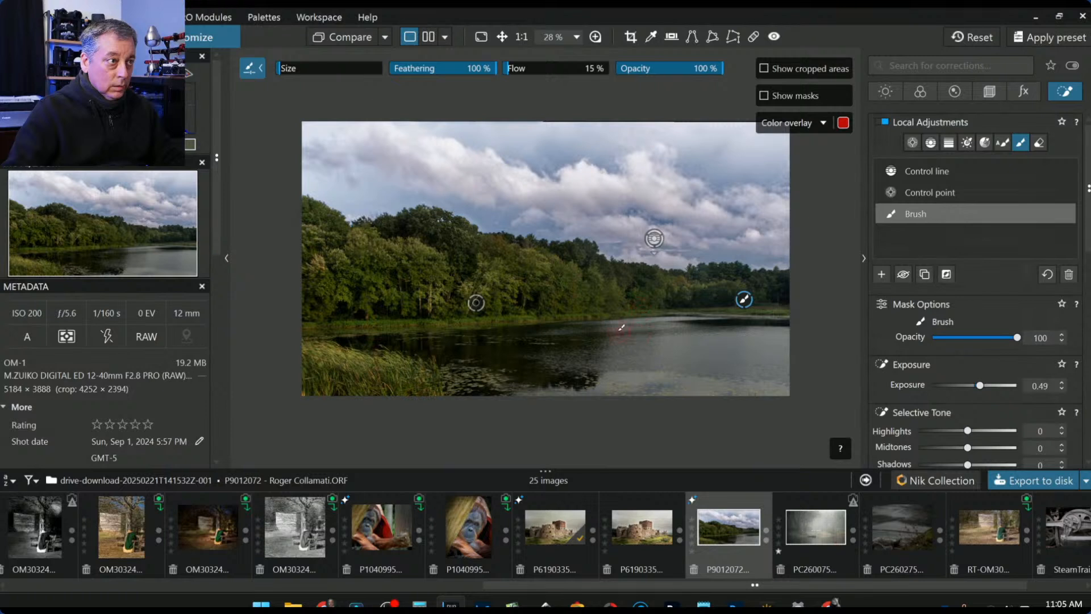
pyautogui.moveTo(557, 305); pyautogui.dragTo(557, 305)
pyautogui.moveTo(419, 322); pyautogui.dragTo(292, 316)
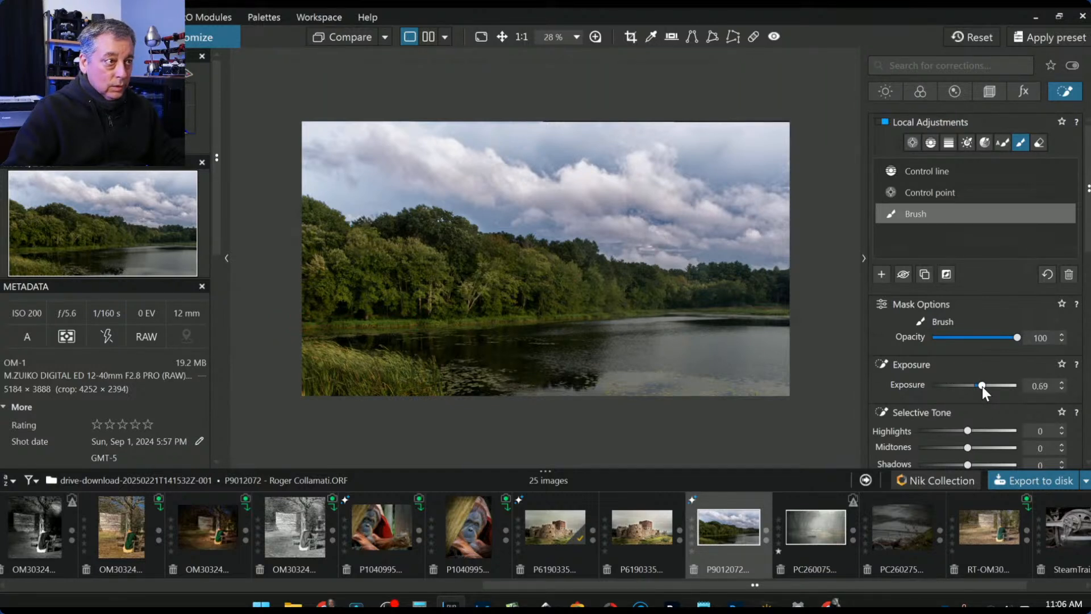
pyautogui.moveTo(429, 217); pyautogui.dragTo(457, 220)
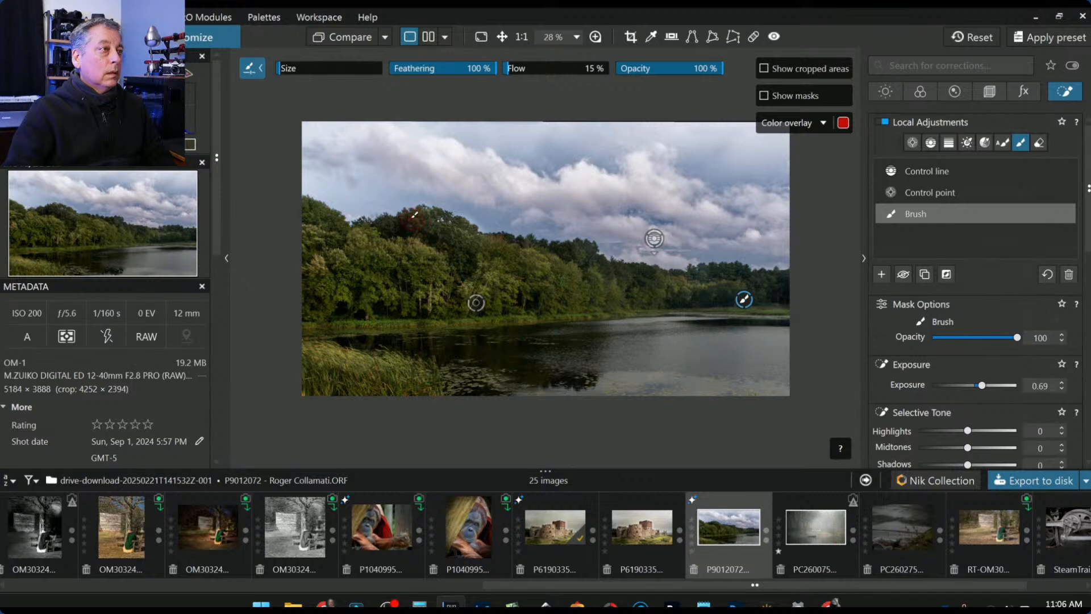
pyautogui.moveTo(417, 217); pyautogui.dragTo(436, 225)
pyautogui.moveTo(339, 213); pyautogui.dragTo(348, 217)
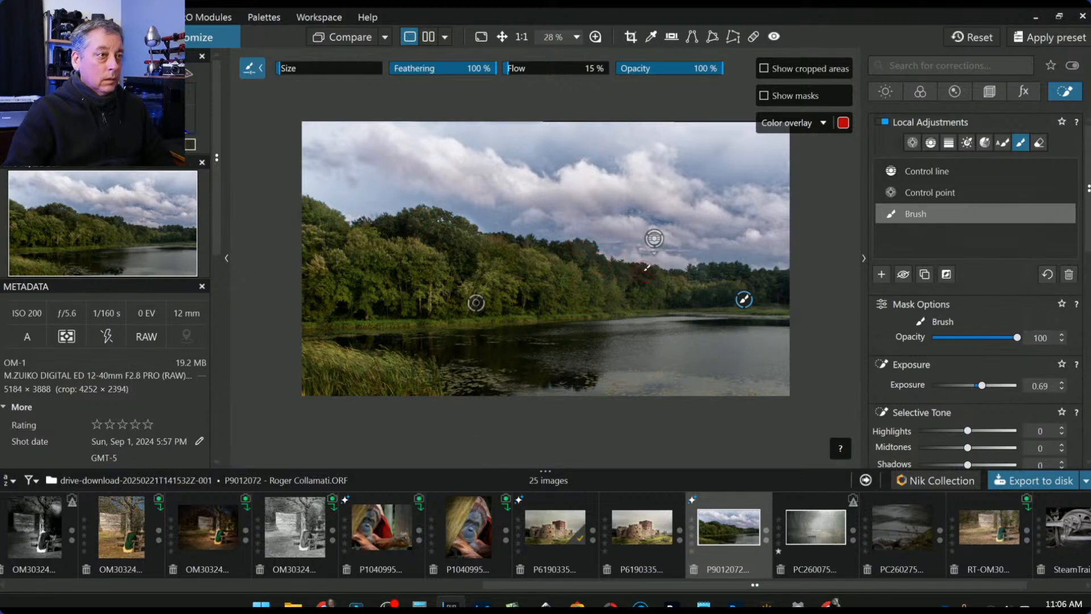
pyautogui.moveTo(625, 264); pyautogui.dragTo(655, 268)
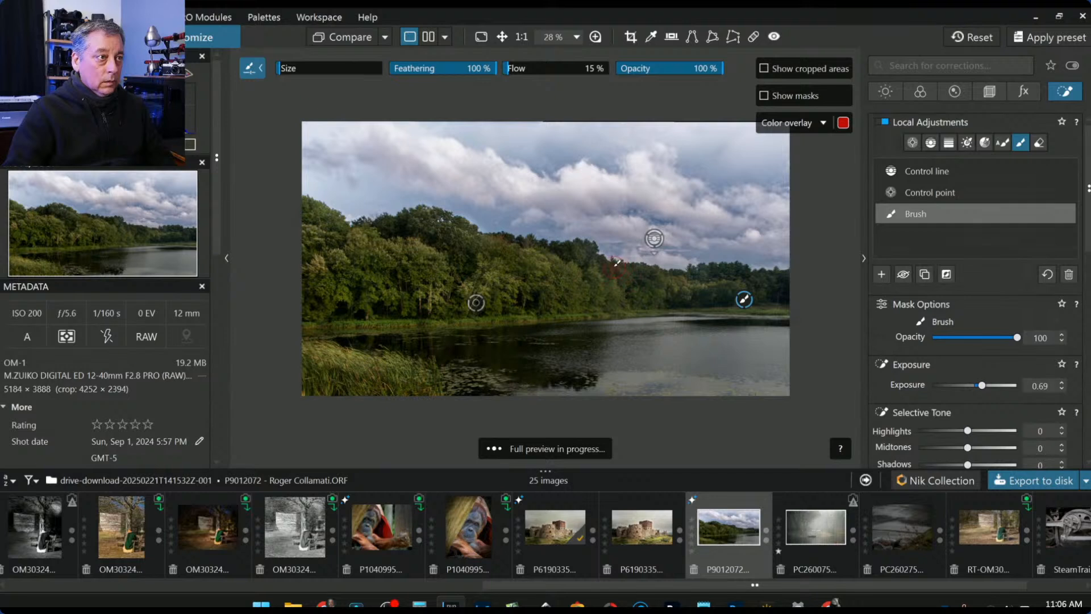
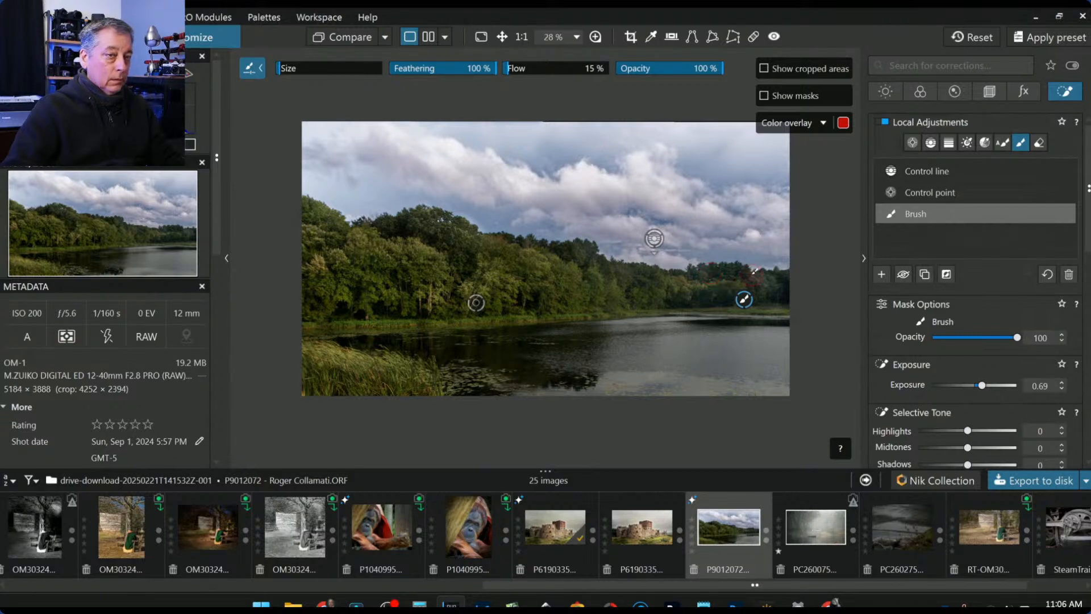
# - Set the brushed area's Blacks to -31 and Shadows to 37, leaving Highlights at zero
pyautogui.scroll(-2, 903, 386)
pyautogui.click(951, 379)
pyautogui.moveTo(970, 327); pyautogui.dragTo(1010, 326)
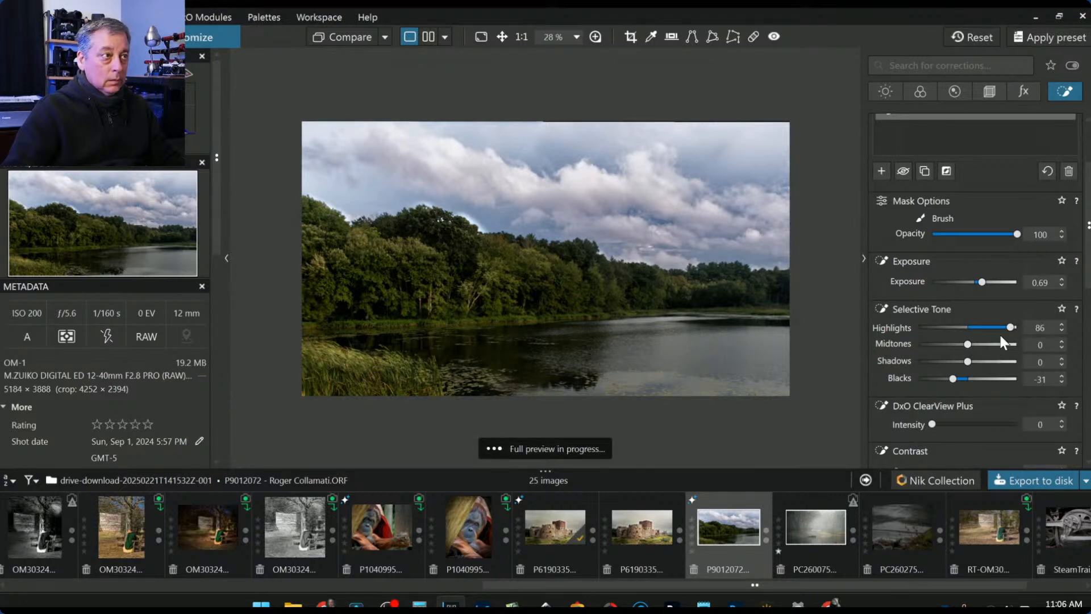
pyautogui.doubleClick(1012, 328)
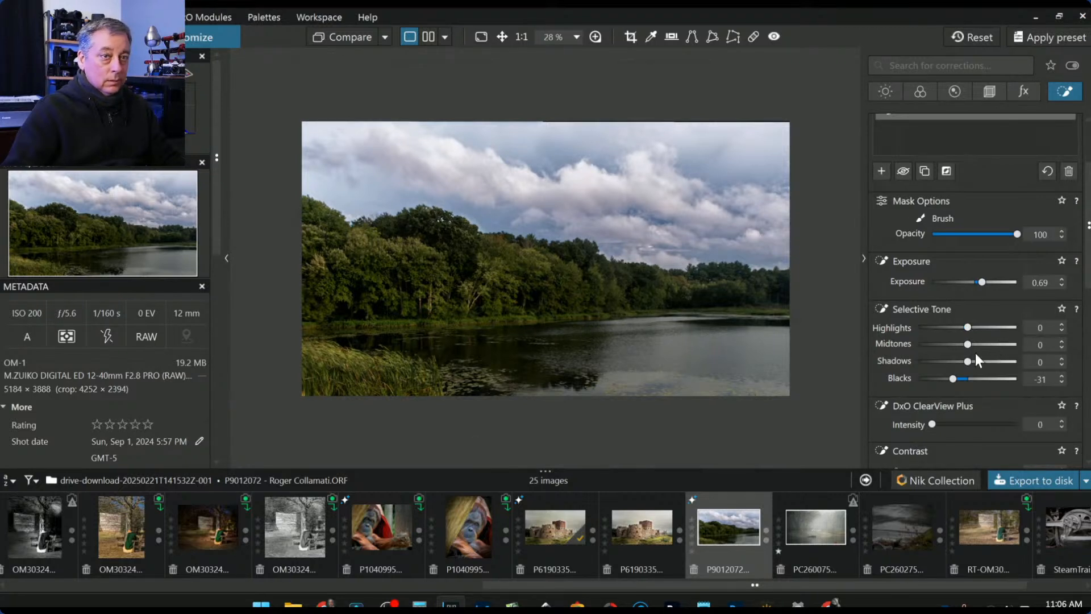
pyautogui.moveTo(967, 361); pyautogui.dragTo(991, 370)
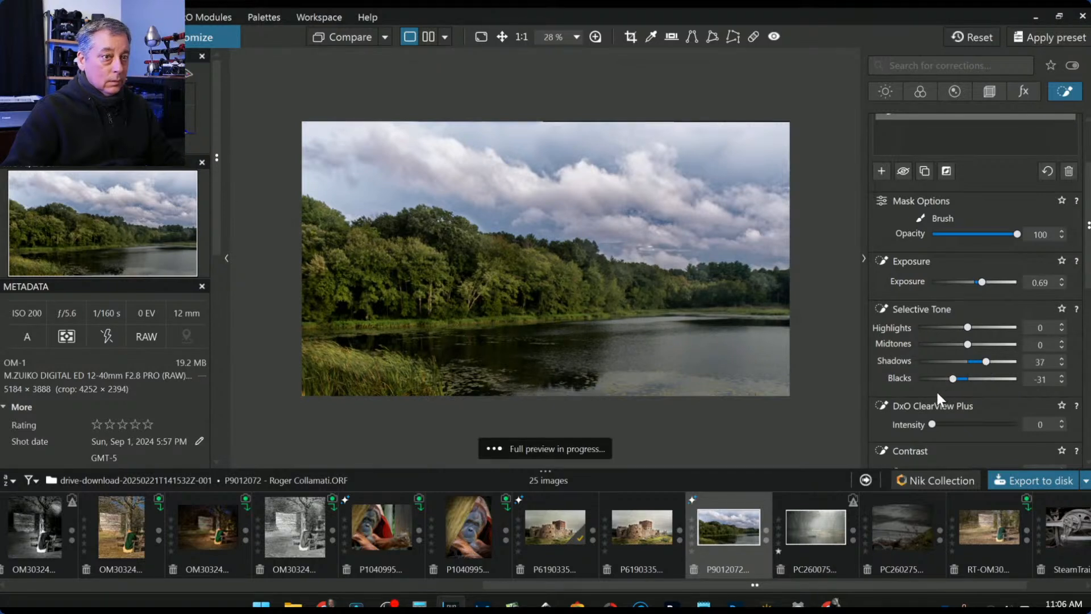
# - Give the brushed area ClearView Plus 33 and Microcontrast 67
pyautogui.moveTo(931, 423); pyautogui.dragTo(960, 427)
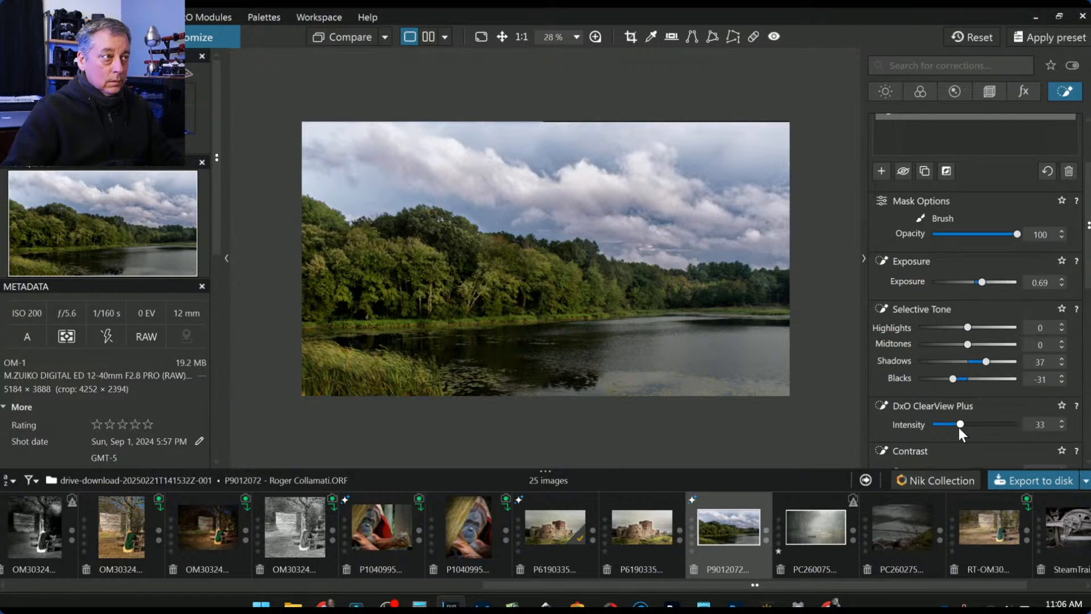
pyautogui.scroll(-3, 937, 447)
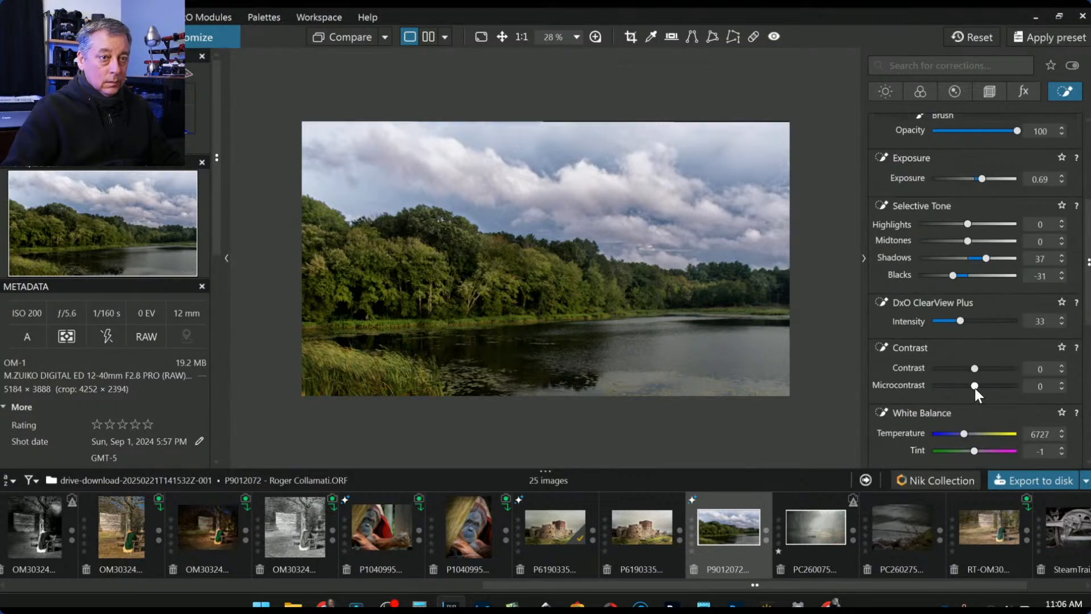
pyautogui.moveTo(994, 387); pyautogui.dragTo(1003, 386)
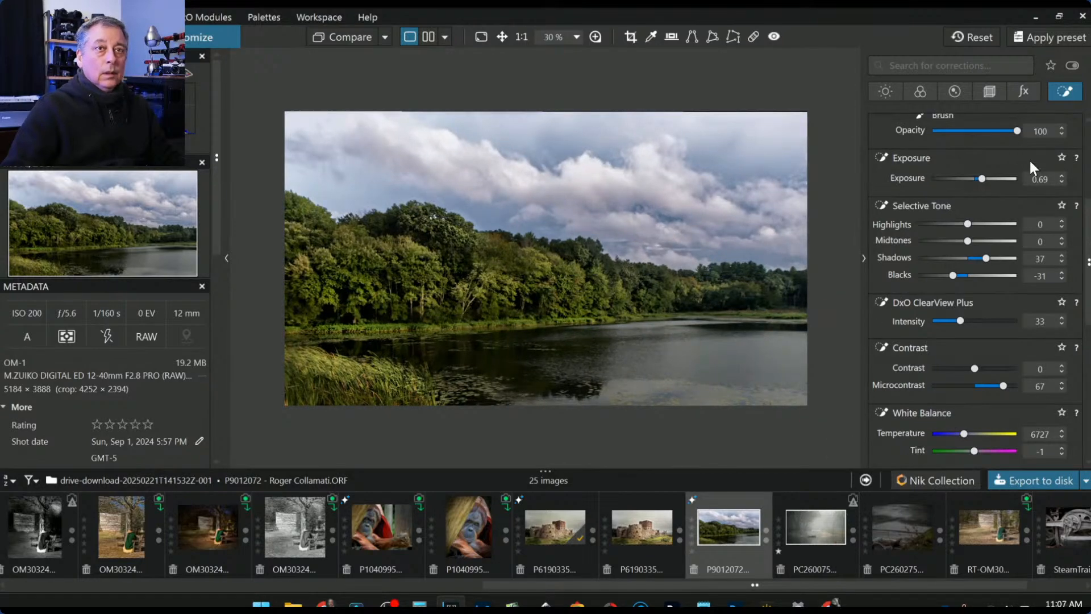
pyautogui.scroll(4, 1025, 144)
pyautogui.click(931, 142)
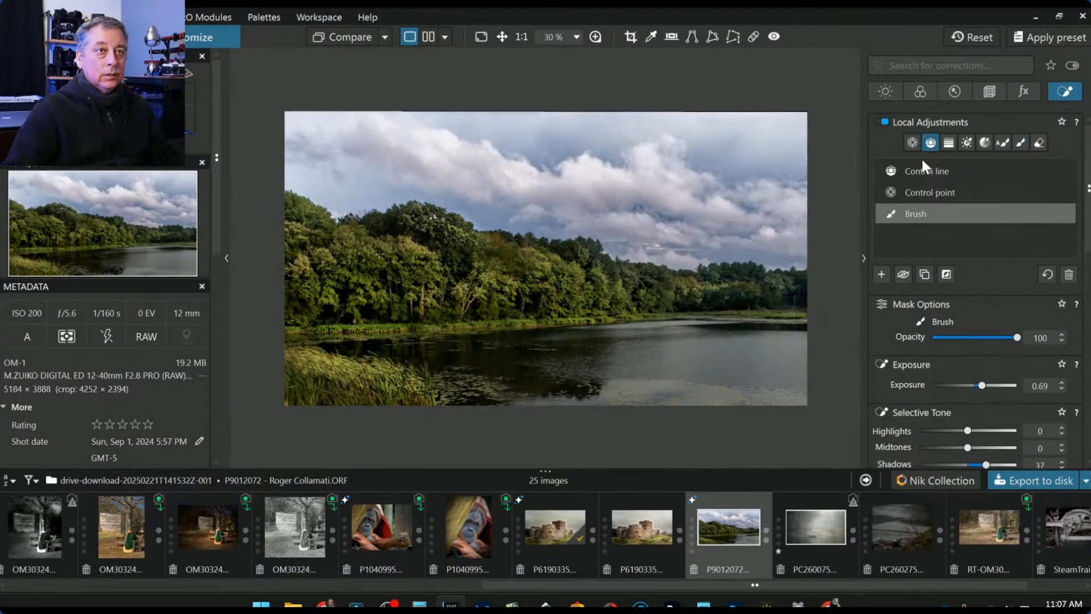
# - Place two control points on the lake, enlarging the right one and shrinking the left
pyautogui.click(912, 143)
pyautogui.click(653, 398)
pyautogui.moveTo(671, 399); pyautogui.dragTo(780, 398)
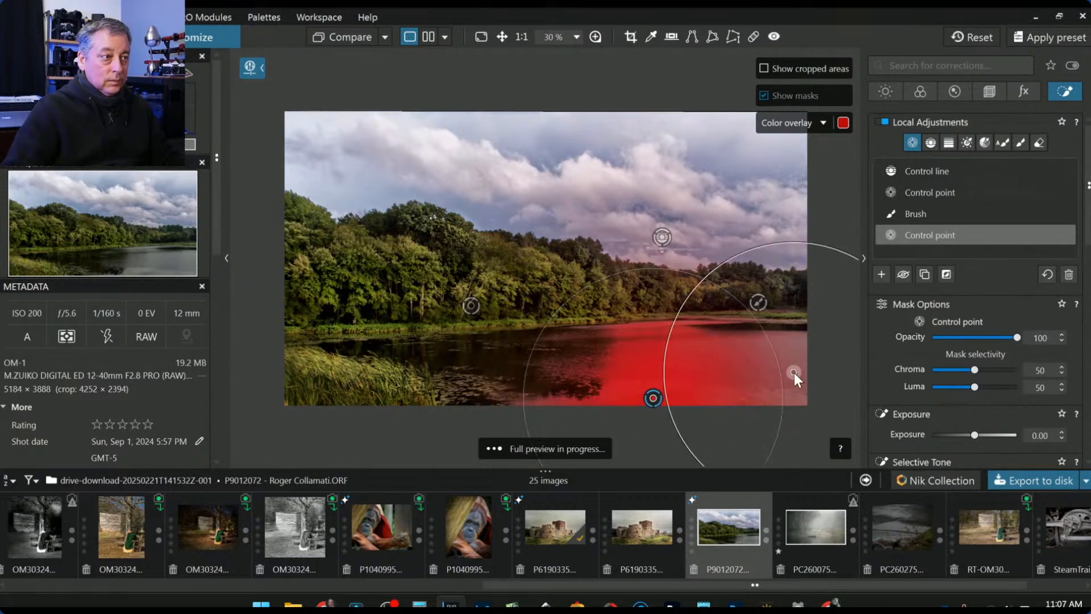
pyautogui.click(471, 395)
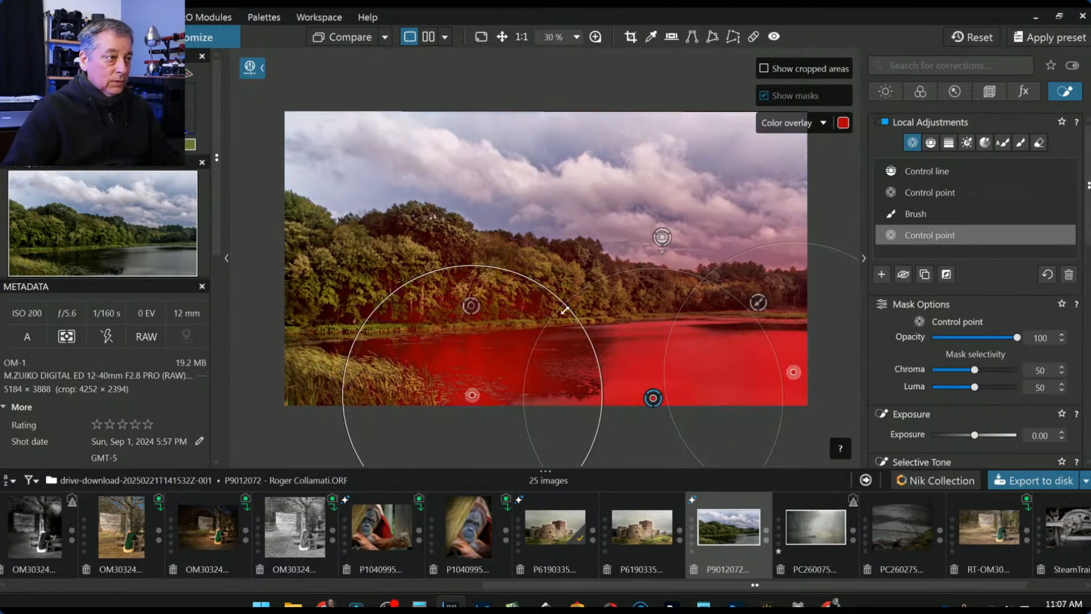
pyautogui.moveTo(564, 310); pyautogui.dragTo(533, 331)
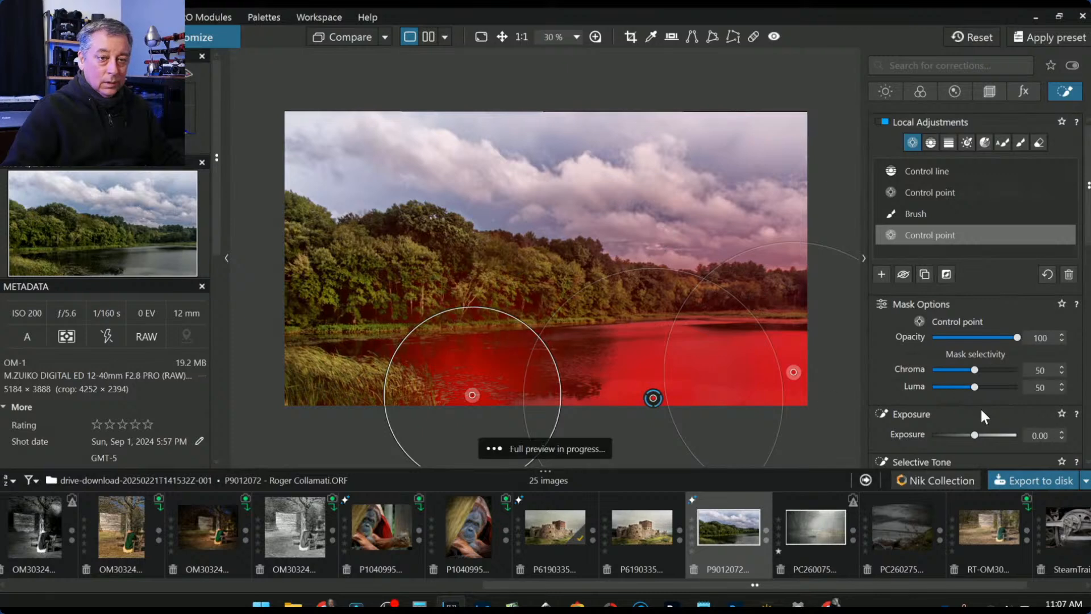
# - Set the lake control points to ClearView Plus 55 and Highlights 27
pyautogui.scroll(-3, 972, 421)
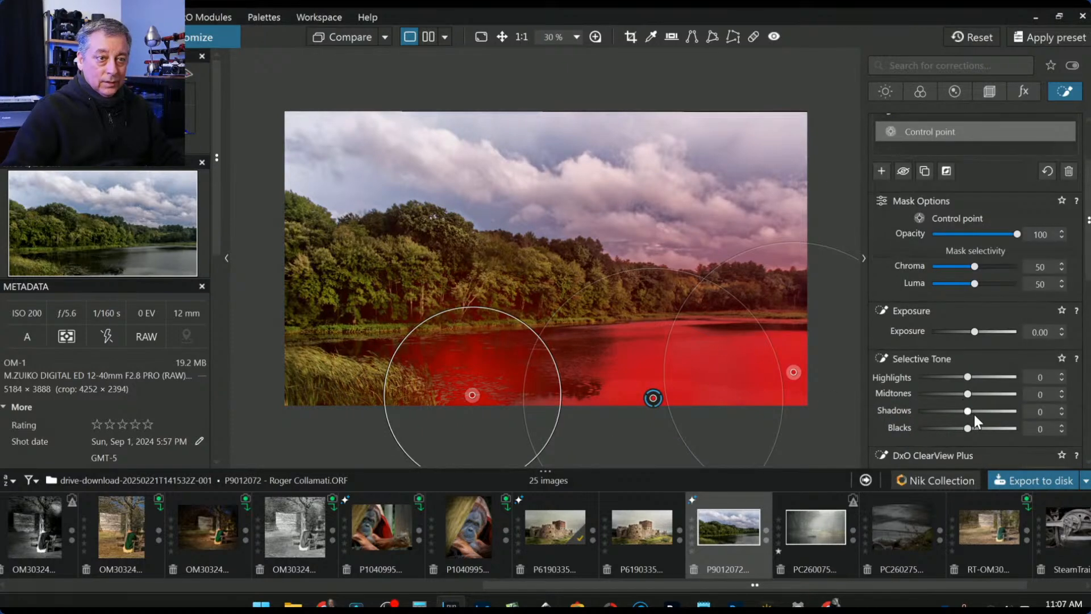
pyautogui.scroll(-3, 961, 392)
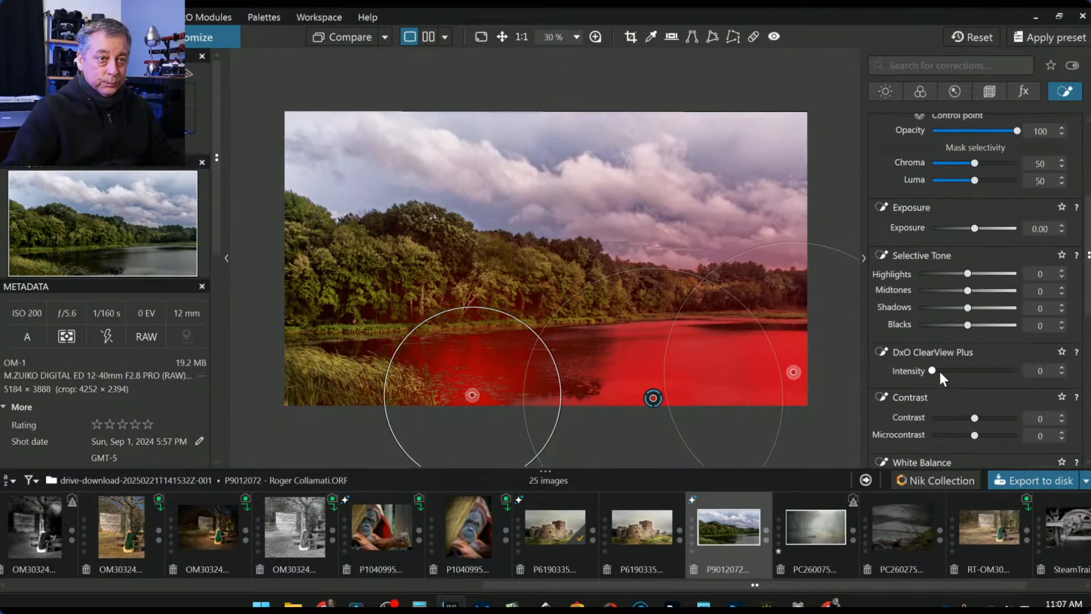
pyautogui.moveTo(935, 370); pyautogui.dragTo(978, 377)
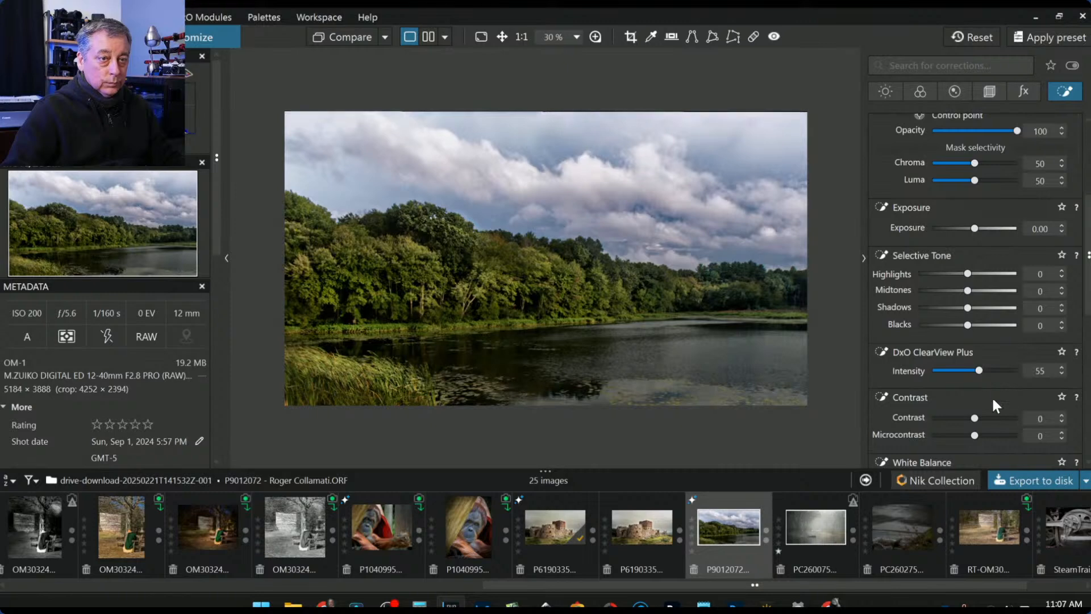
pyautogui.moveTo(968, 274)
pyautogui.mouseDown()
pyautogui.moveTo(990, 274)
pyautogui.moveTo(980, 274)
pyautogui.mouseUp()
pyautogui.scroll(8, 636, 451)
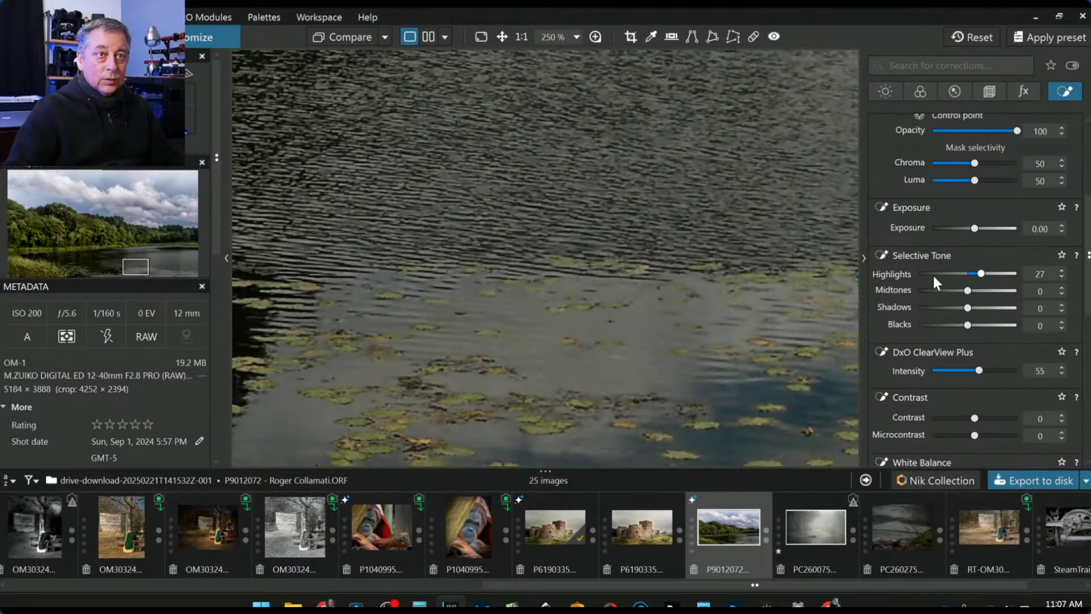
pyautogui.scroll(4, 934, 281)
# - Start a new control point on the water with Chroma selectivity at 94
pyautogui.click(882, 274)
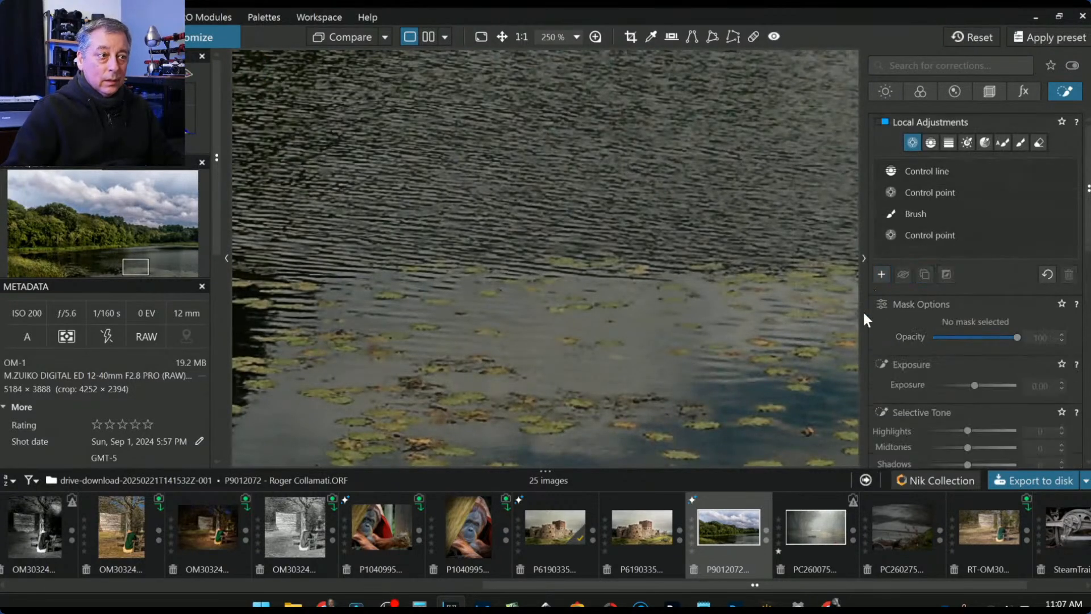
pyautogui.click(533, 428)
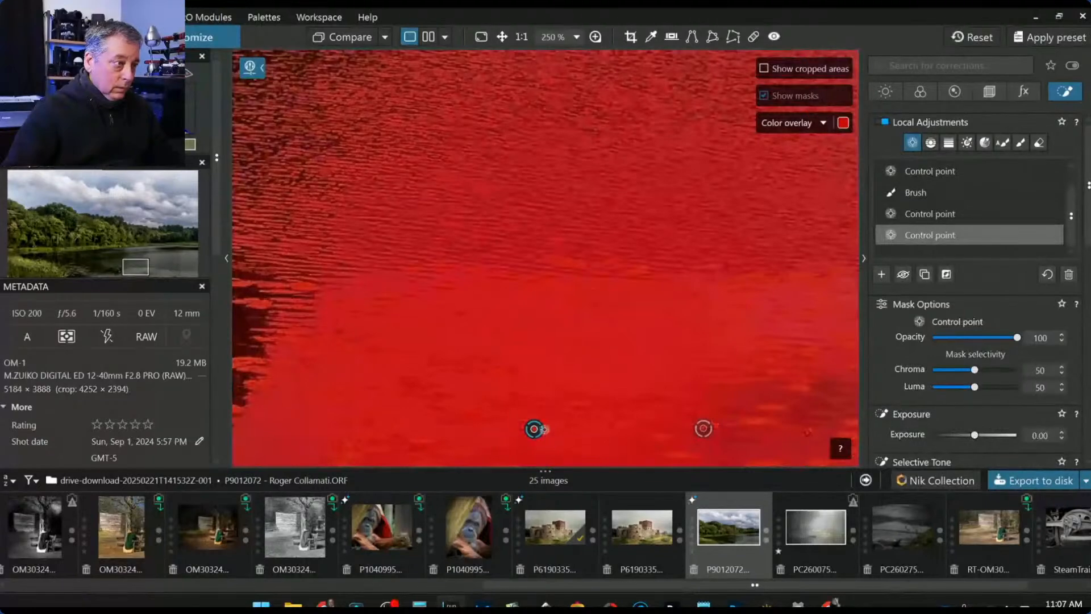
pyautogui.moveTo(975, 373)
pyautogui.mouseDown()
pyautogui.moveTo(1012, 370)
pyautogui.moveTo(971, 388)
pyautogui.mouseUp()
pyautogui.scroll(-5, 646, 337)
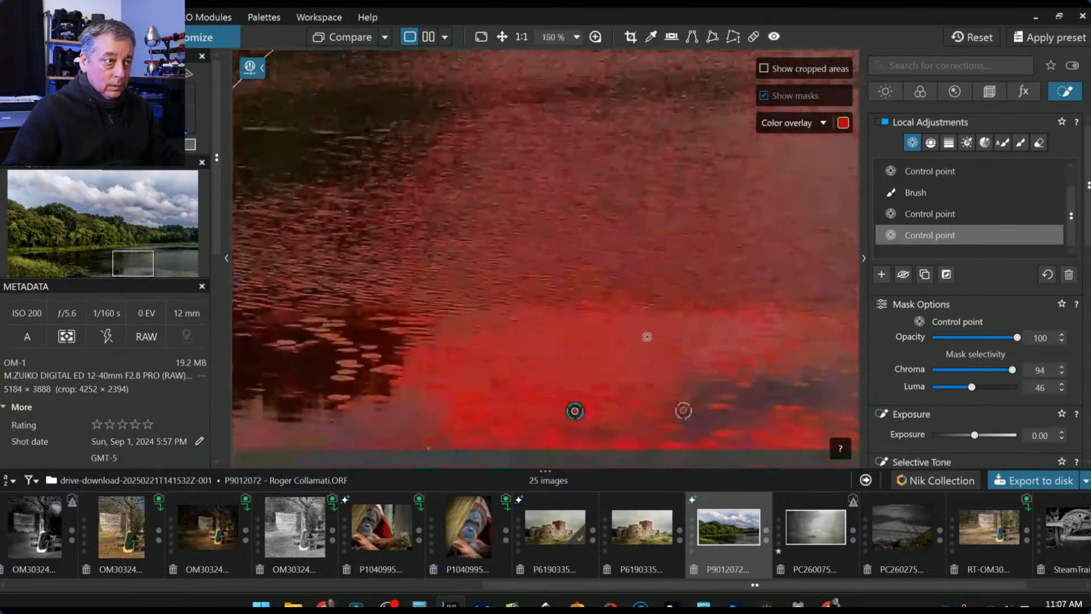
# - Add another water control point and shrink its area of influence
pyautogui.keyDown('alt'); pyautogui.click(339, 376); pyautogui.keyUp('alt')
pyautogui.scroll(-4, 579, 426)
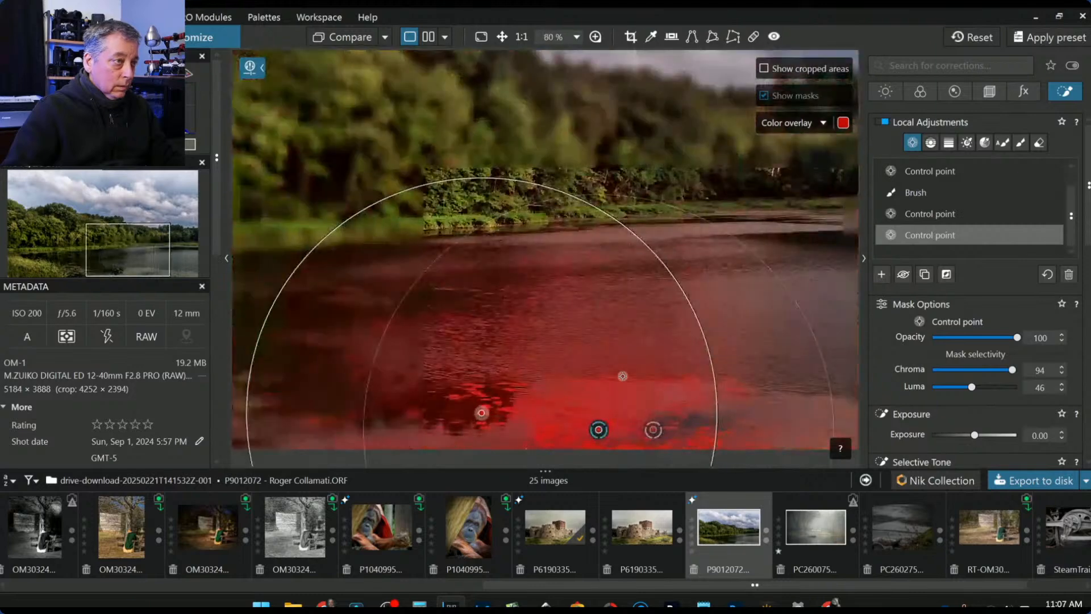
pyautogui.moveTo(628, 246); pyautogui.dragTo(553, 307)
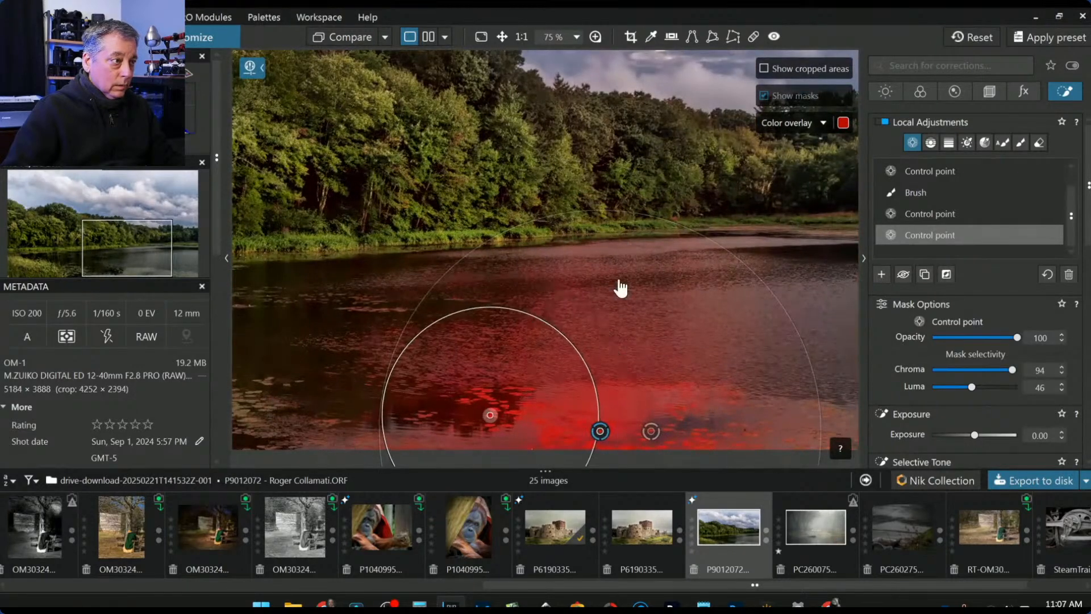
pyautogui.moveTo(647, 333); pyautogui.dragTo(641, 345)
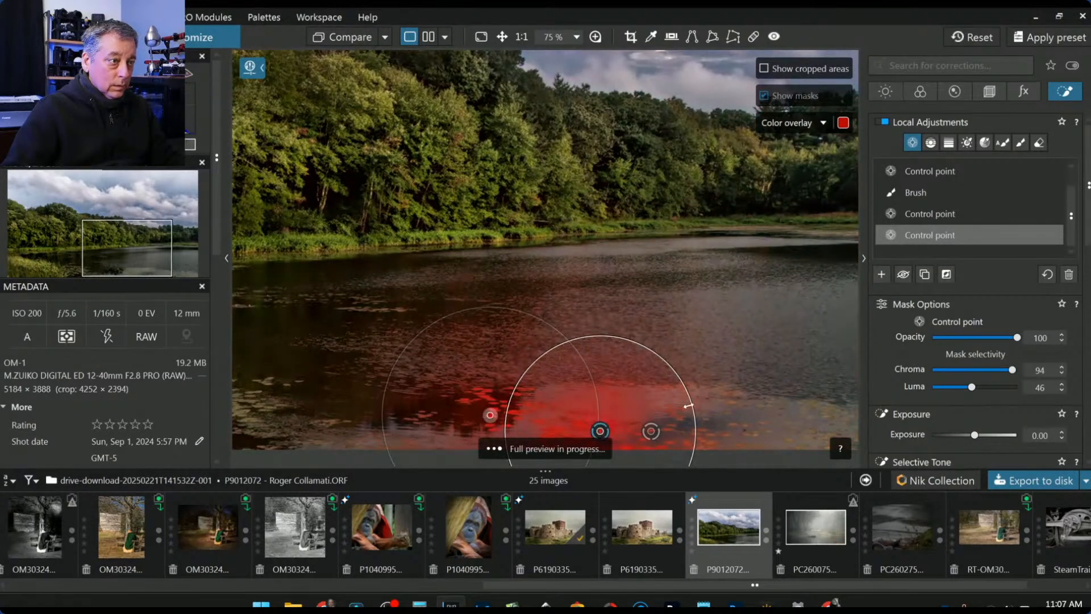
pyautogui.scroll(-1, 608, 432)
pyautogui.scroll(-3, 608, 432)
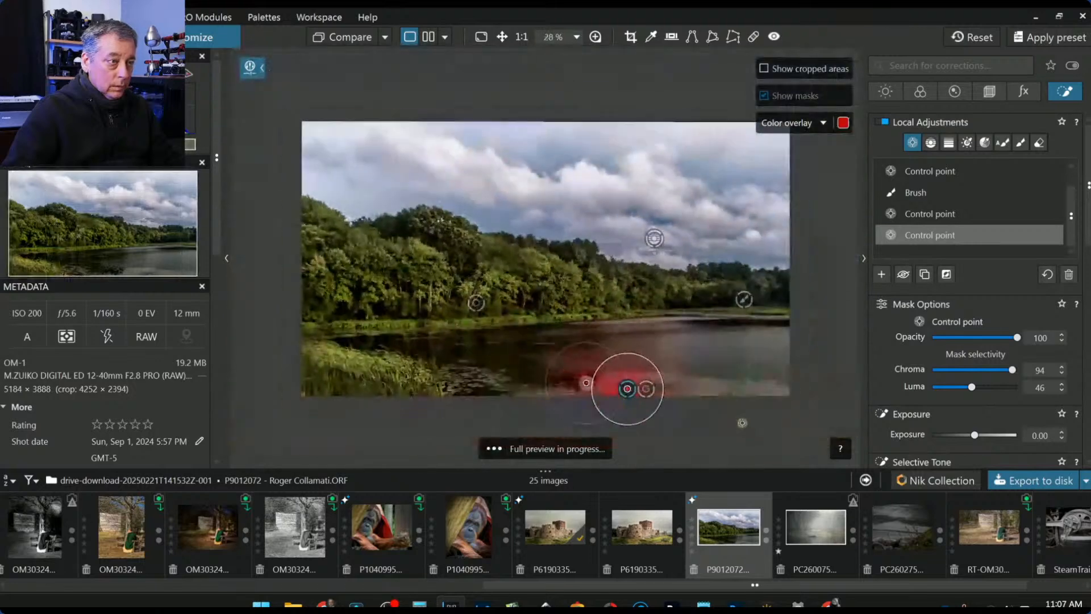
pyautogui.scroll(-3, 786, 436)
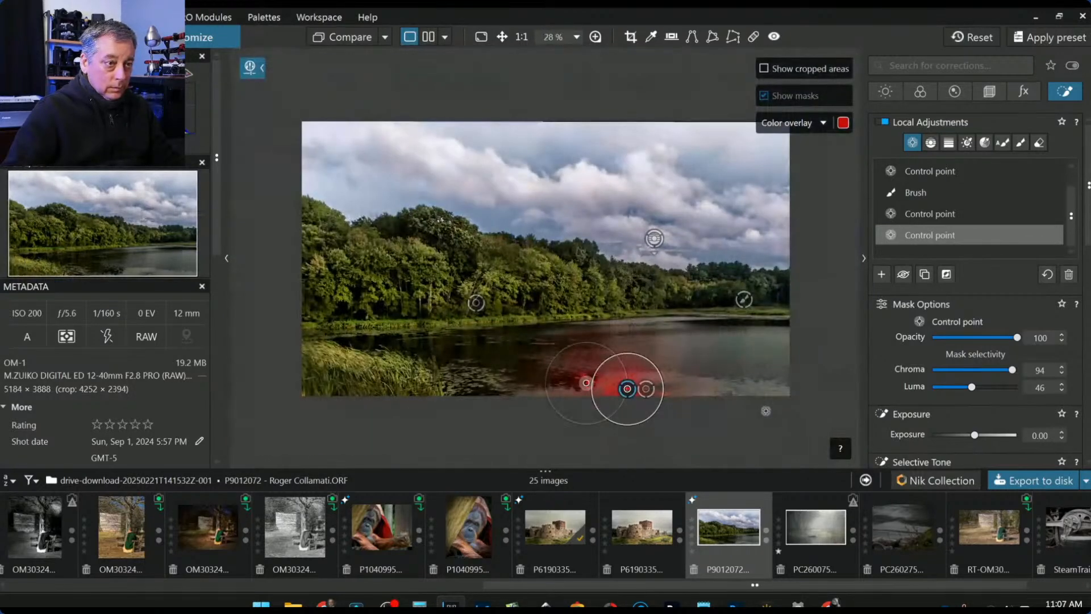
pyautogui.scroll(4, 783, 410)
# - Add a lower-right lake point and set Highlights 100 and Midtones 45
pyautogui.click(767, 440)
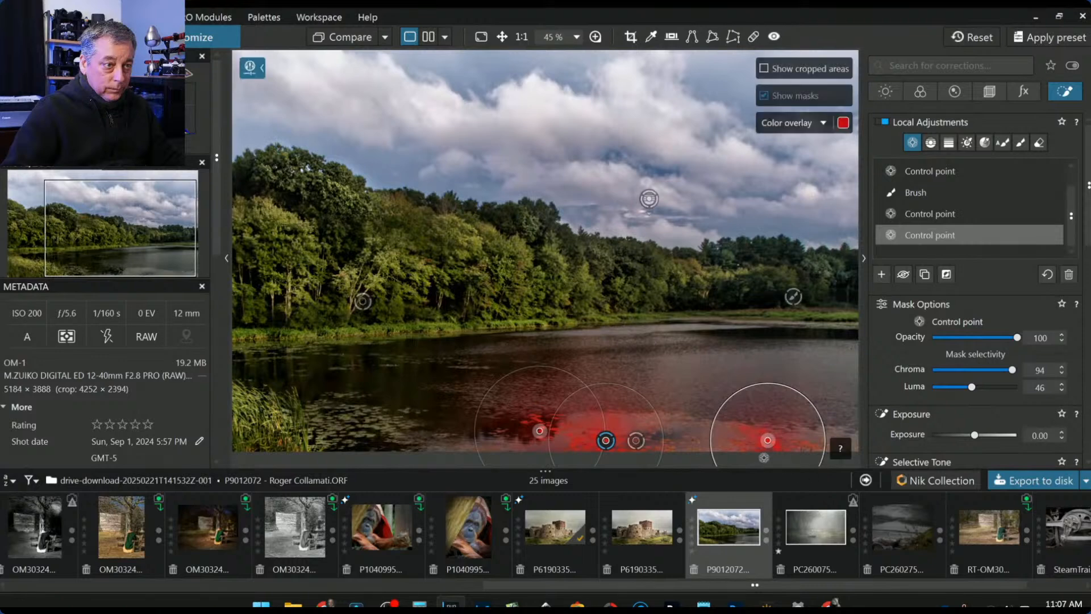
pyautogui.scroll(-3, 967, 421)
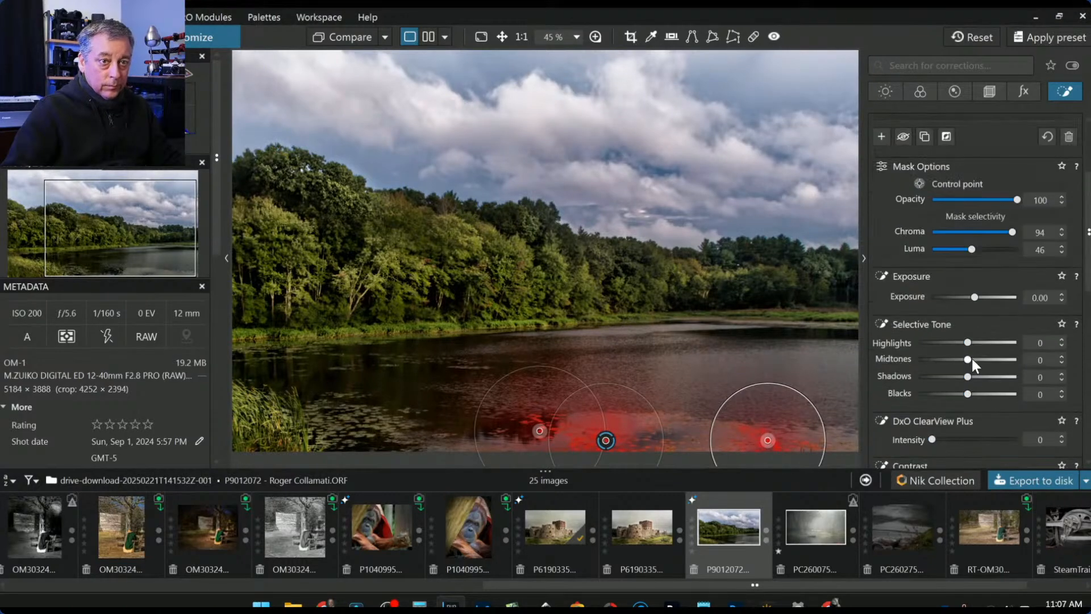
pyautogui.moveTo(966, 343); pyautogui.dragTo(1060, 350)
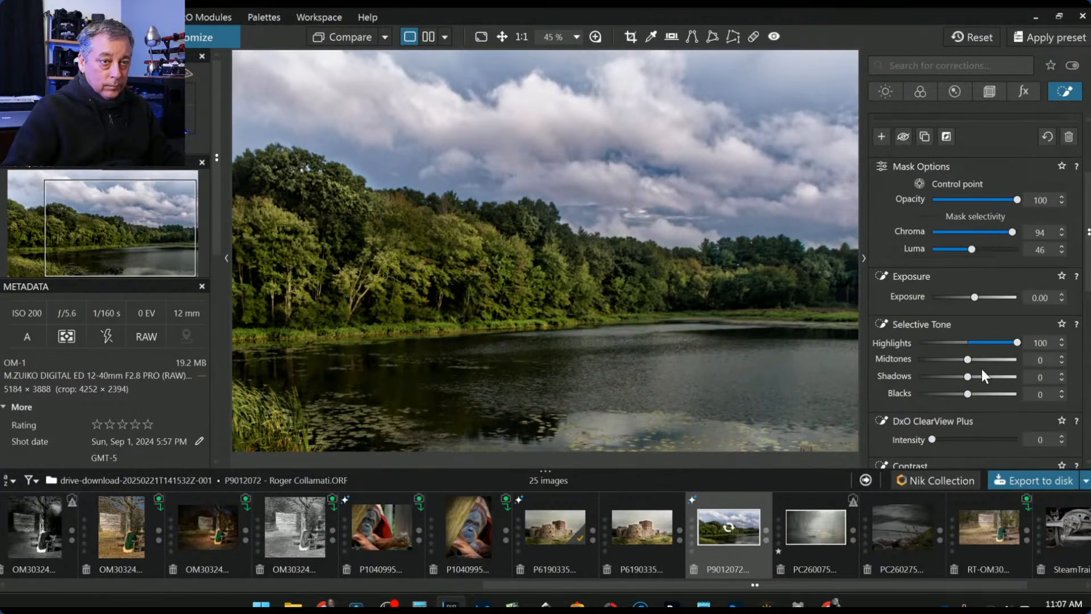
pyautogui.moveTo(966, 359); pyautogui.dragTo(990, 363)
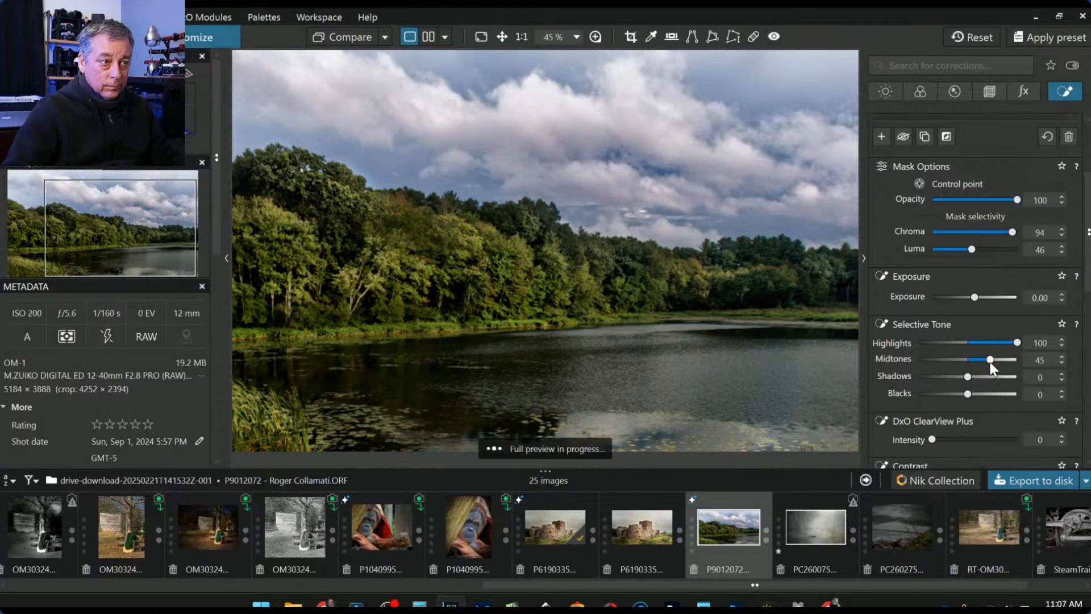
pyautogui.scroll(-3, 880, 358)
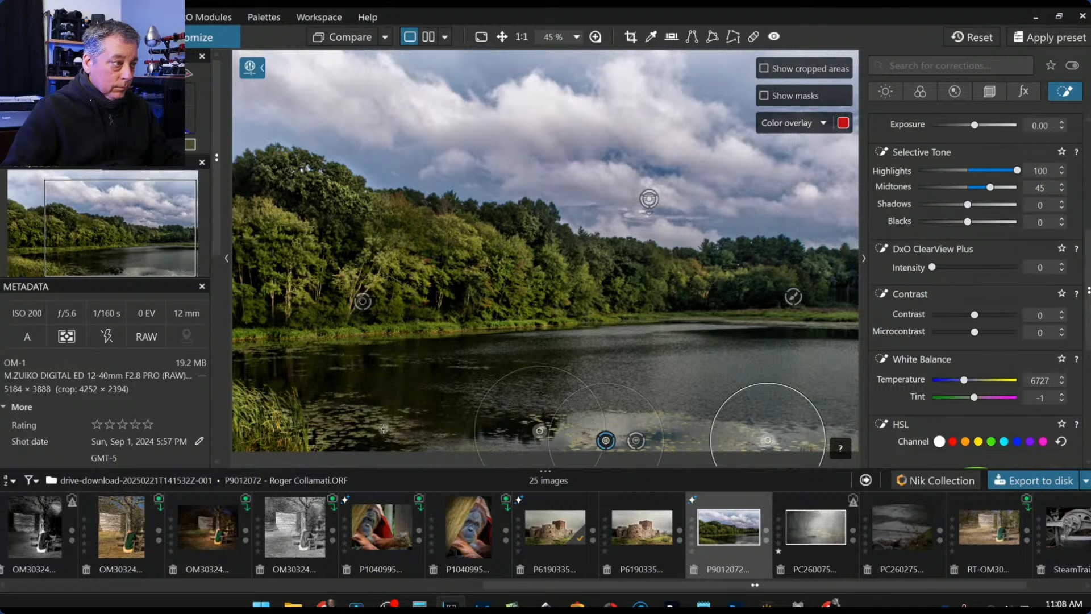
# - Place three control points on the lower-left lily pads and water, shrinking the first
pyautogui.click(330, 428)
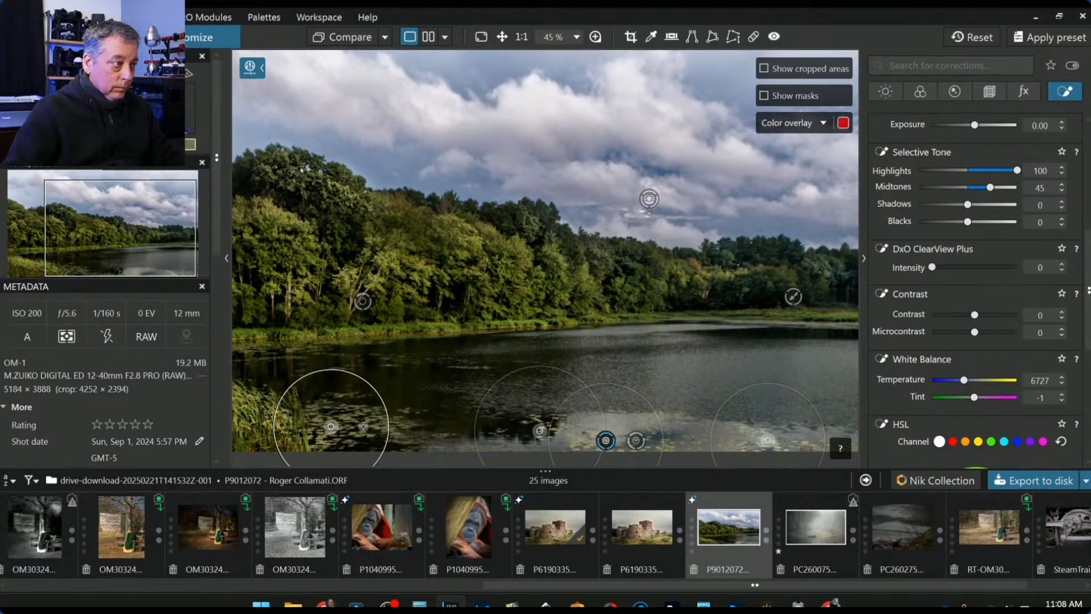
pyautogui.moveTo(392, 428); pyautogui.dragTo(376, 426)
pyautogui.click(386, 428)
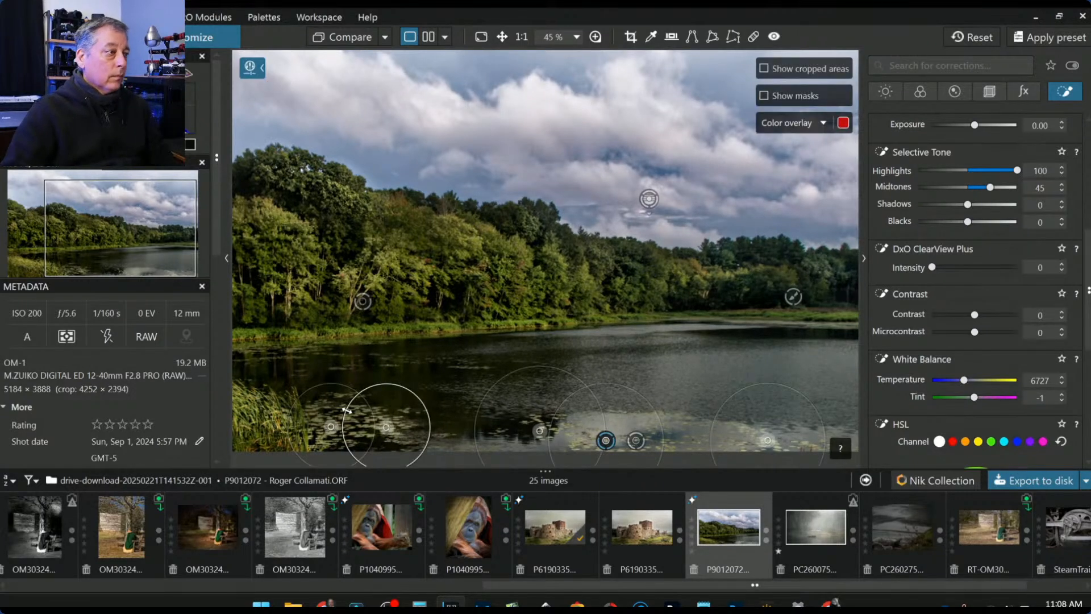
pyautogui.click(313, 410)
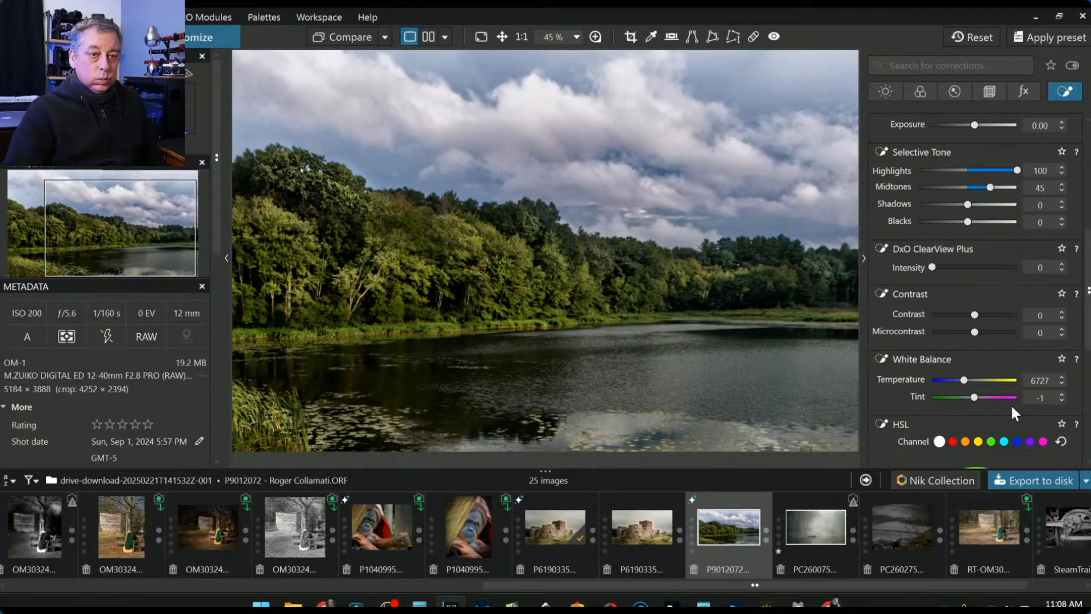
# - Reset Tint to about -1, raise vibrancy and saturation, and cool Temperature to 5845
pyautogui.scroll(-2, 997, 380)
pyautogui.scroll(-2, 997, 381)
pyautogui.moveTo(977, 261)
pyautogui.mouseDown()
pyautogui.moveTo(960, 260)
pyautogui.moveTo(969, 261)
pyautogui.mouseUp()
pyautogui.scroll(-2, 957, 341)
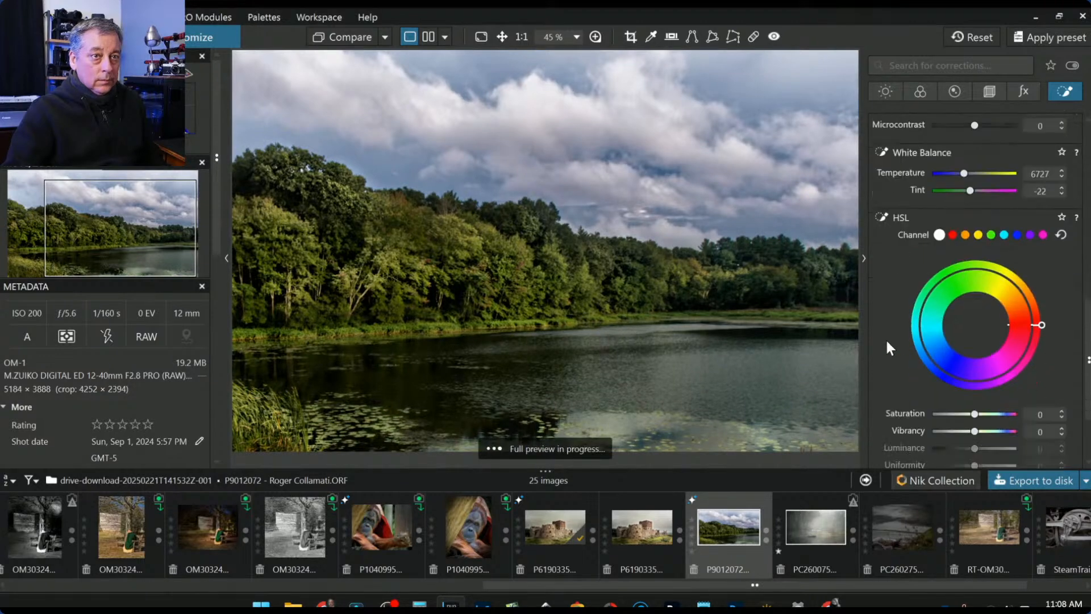
pyautogui.moveTo(974, 397); pyautogui.dragTo(1000, 397)
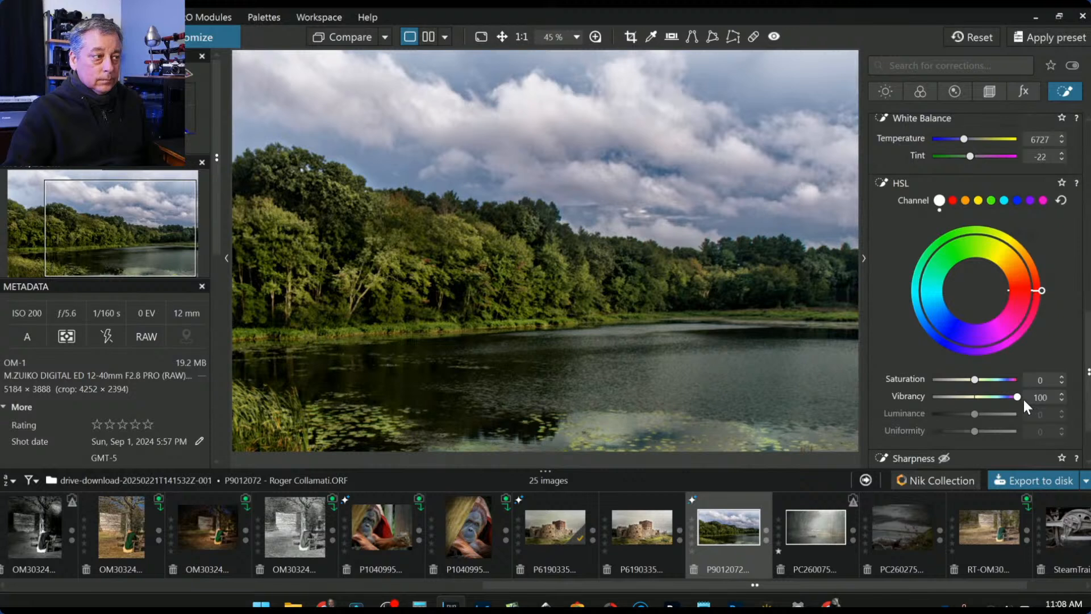
pyautogui.doubleClick(973, 158)
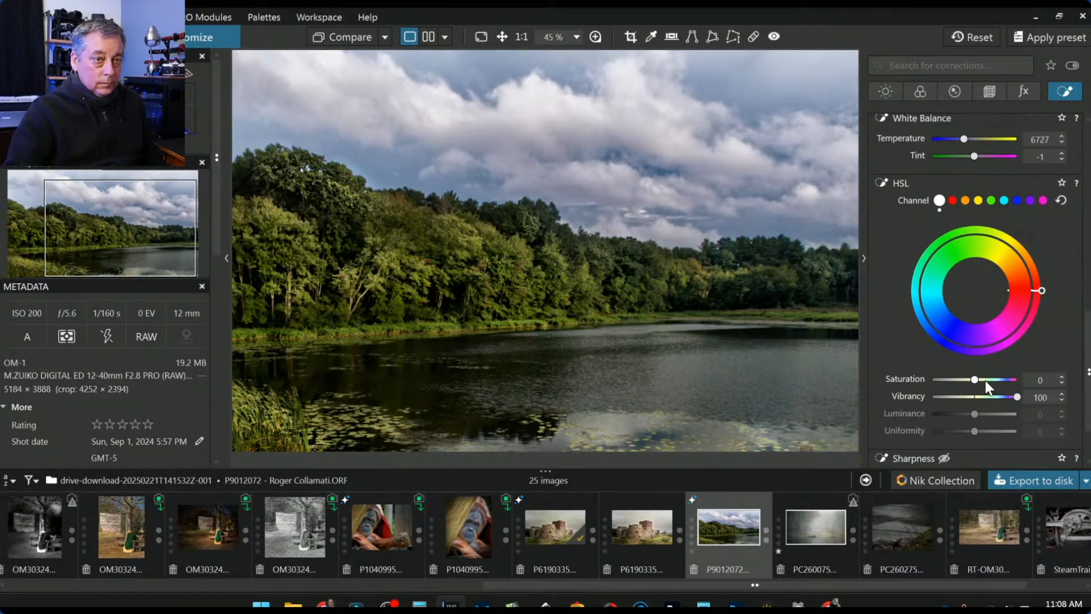
pyautogui.moveTo(975, 379); pyautogui.dragTo(994, 397)
pyautogui.scroll(3, 941, 221)
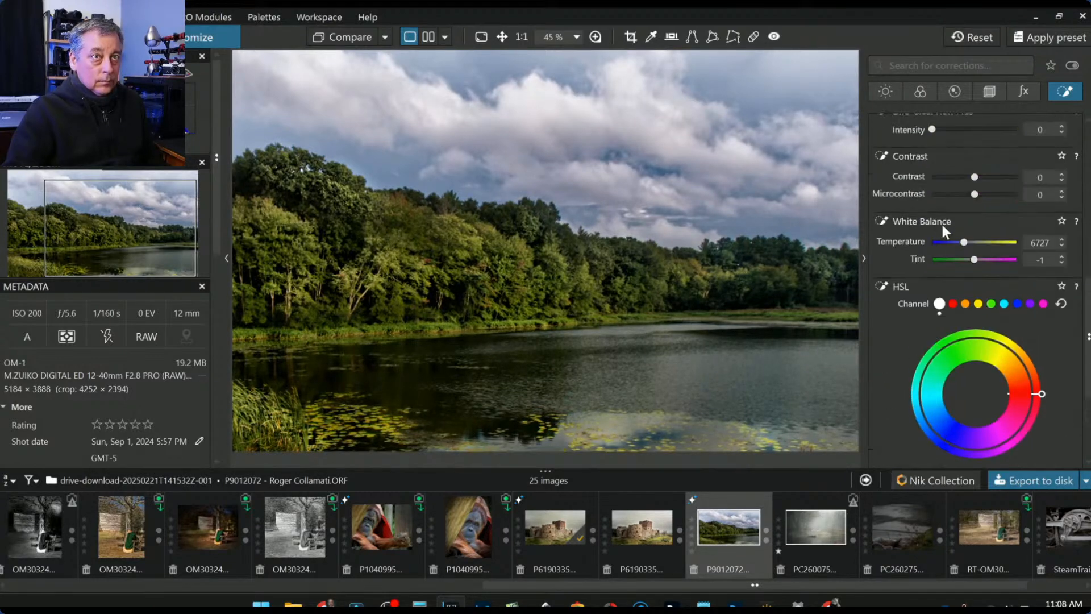
pyautogui.click(964, 243)
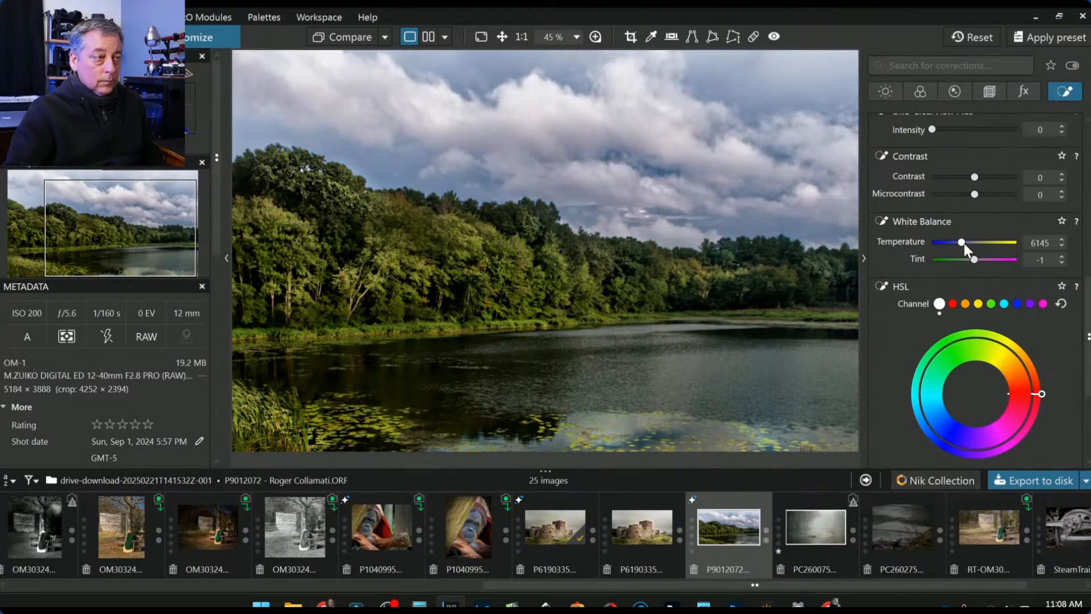
pyautogui.scroll(-3, 964, 243)
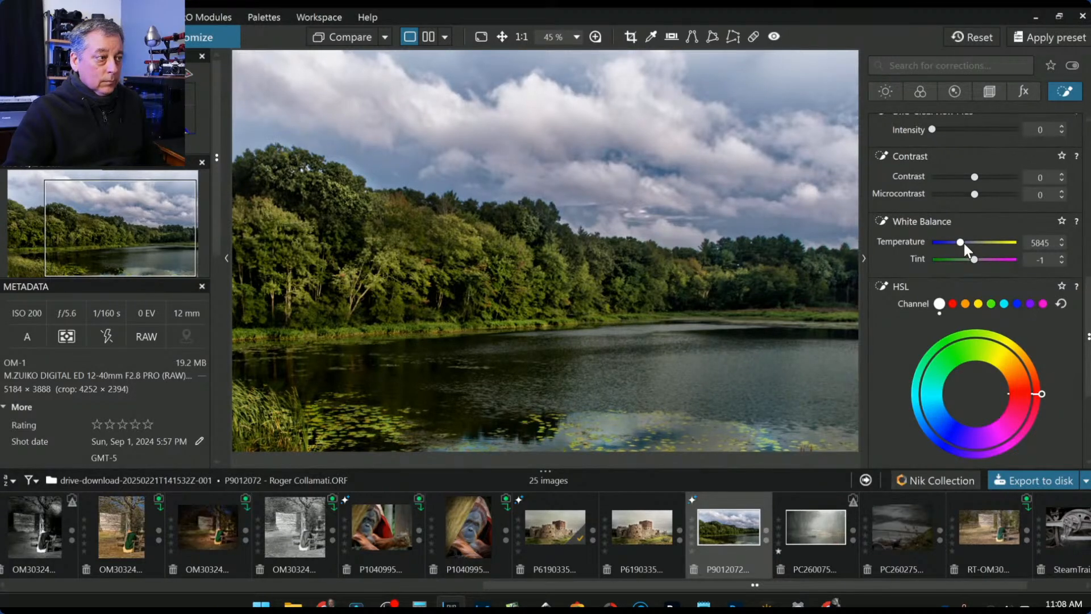
pyautogui.scroll(-2, 468, 447)
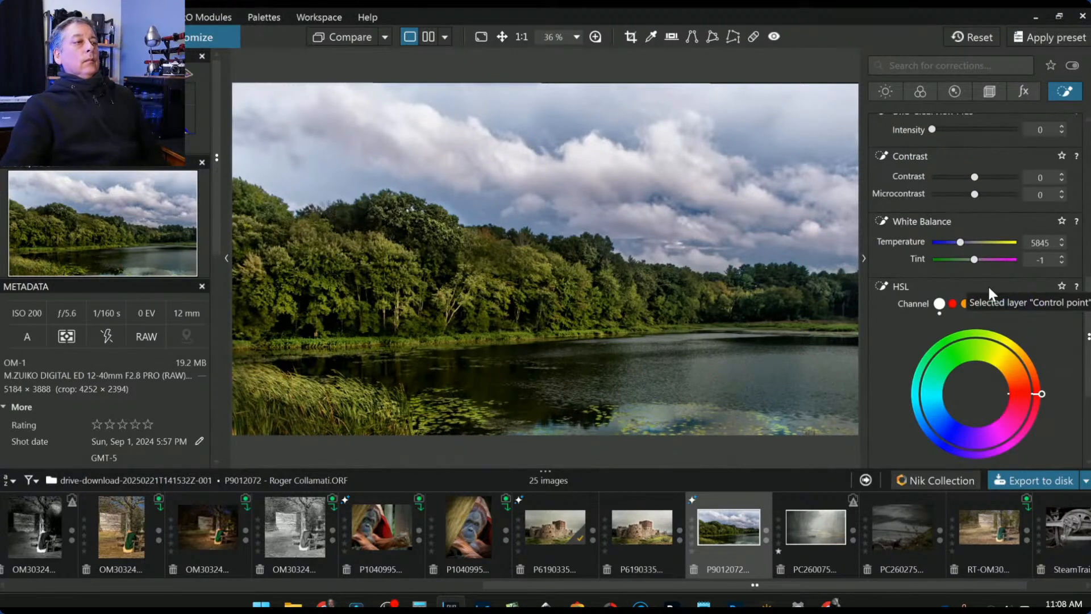
# - Add three more control points on the lake water and the far bank
pyautogui.scroll(2, 358, 361)
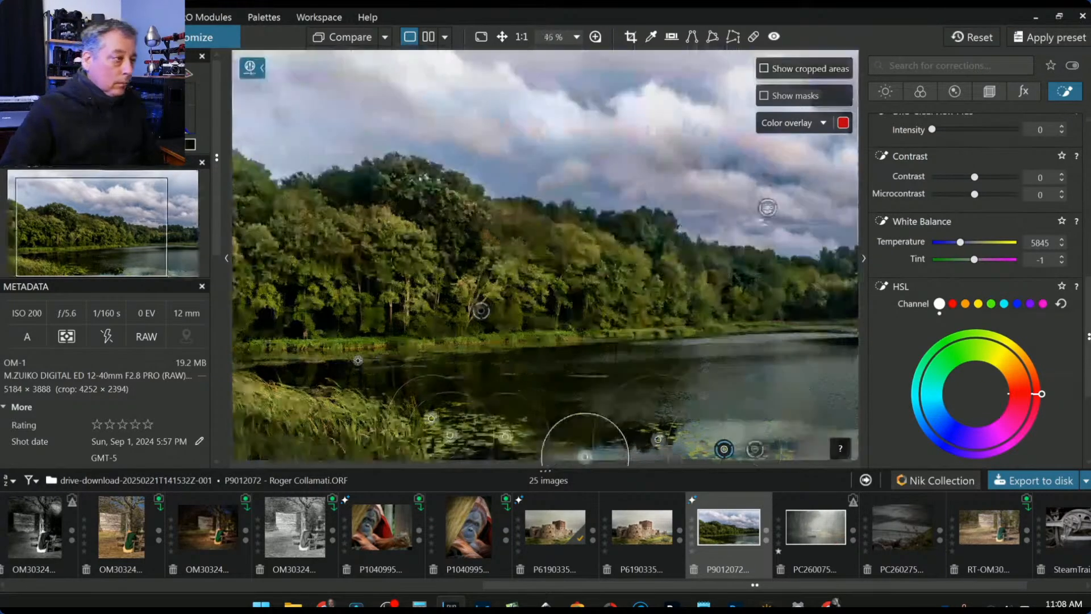
pyautogui.scroll(5, 358, 360)
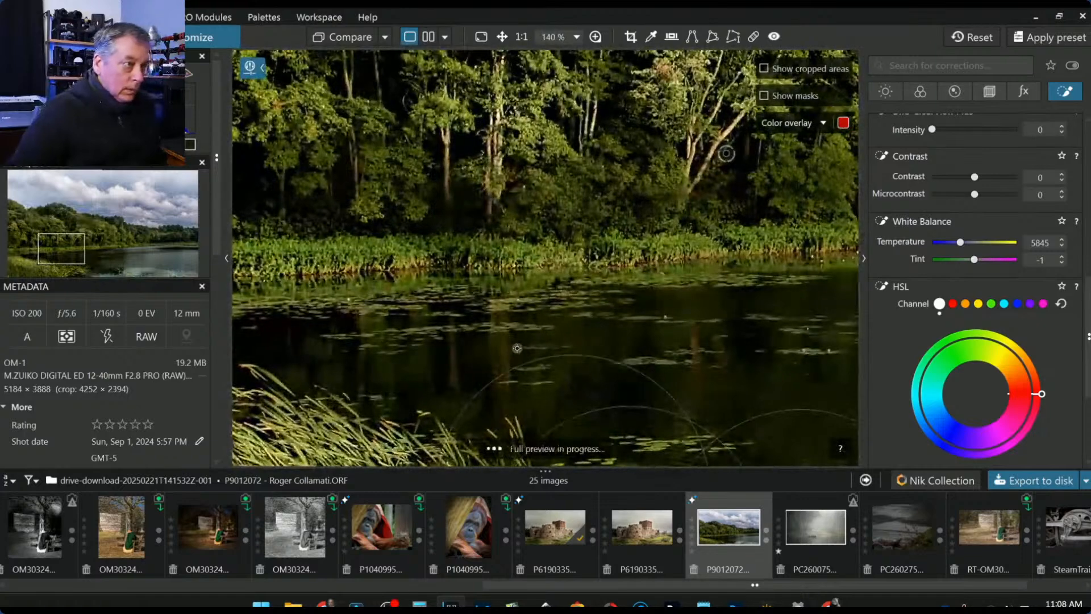
pyautogui.click(502, 305)
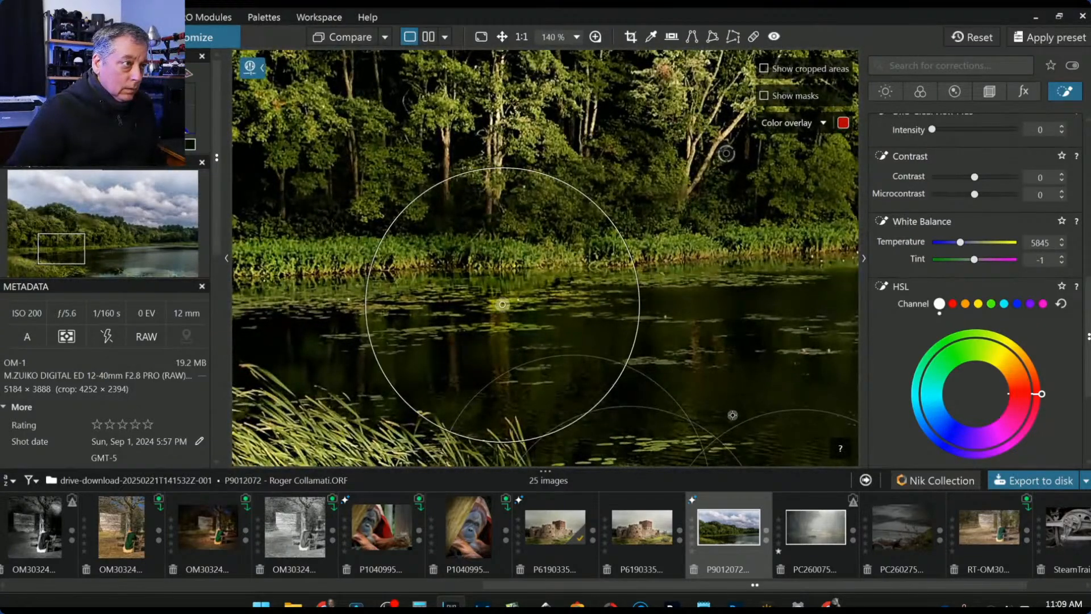
pyautogui.click(666, 281)
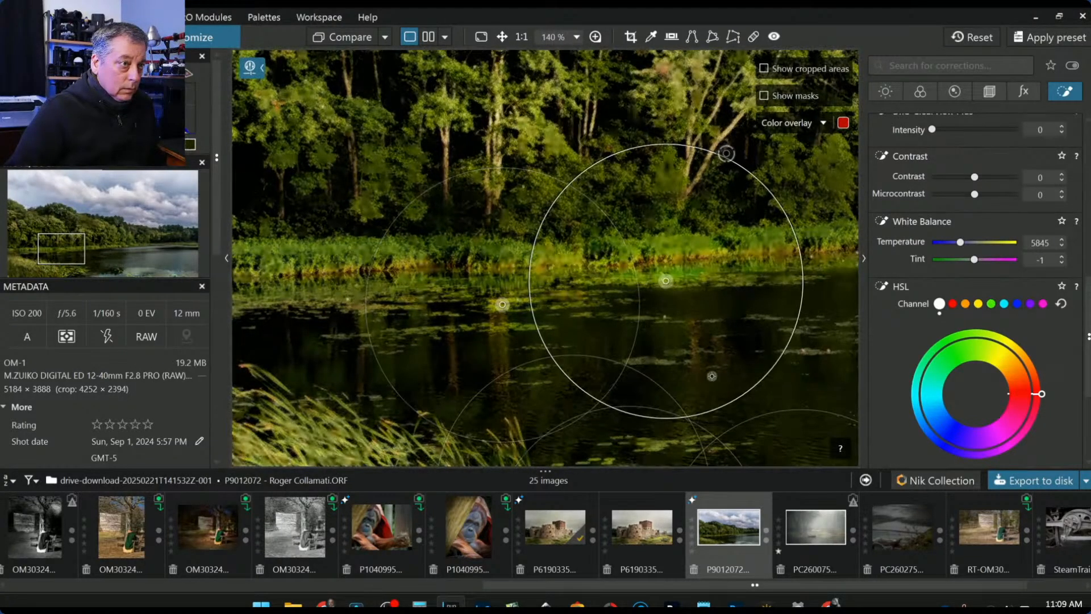
pyautogui.click(656, 363)
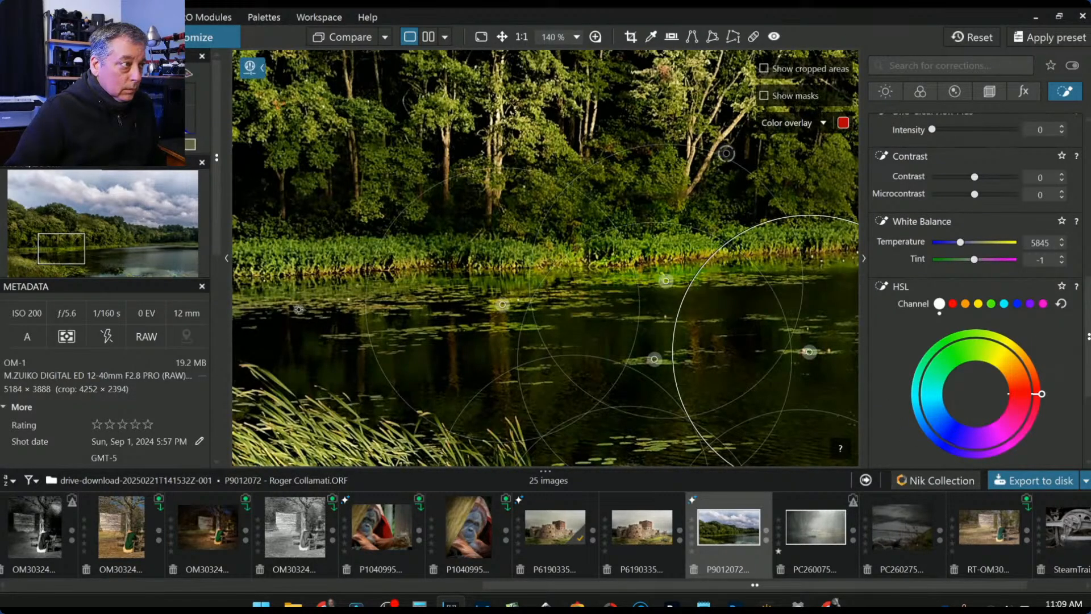
pyautogui.scroll(-4, 429, 321)
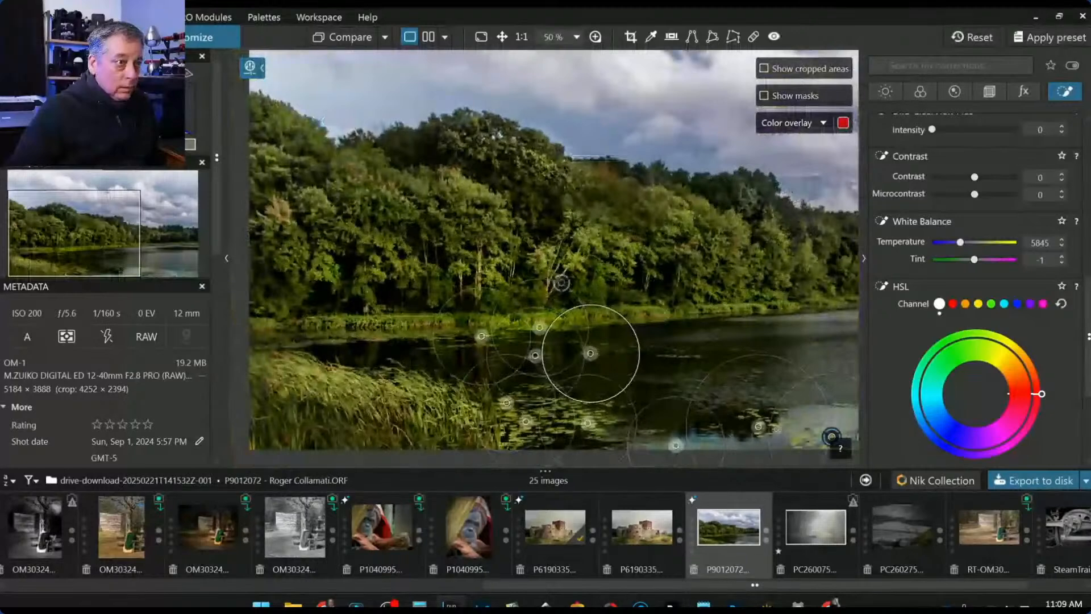
pyautogui.scroll(-2, 656, 406)
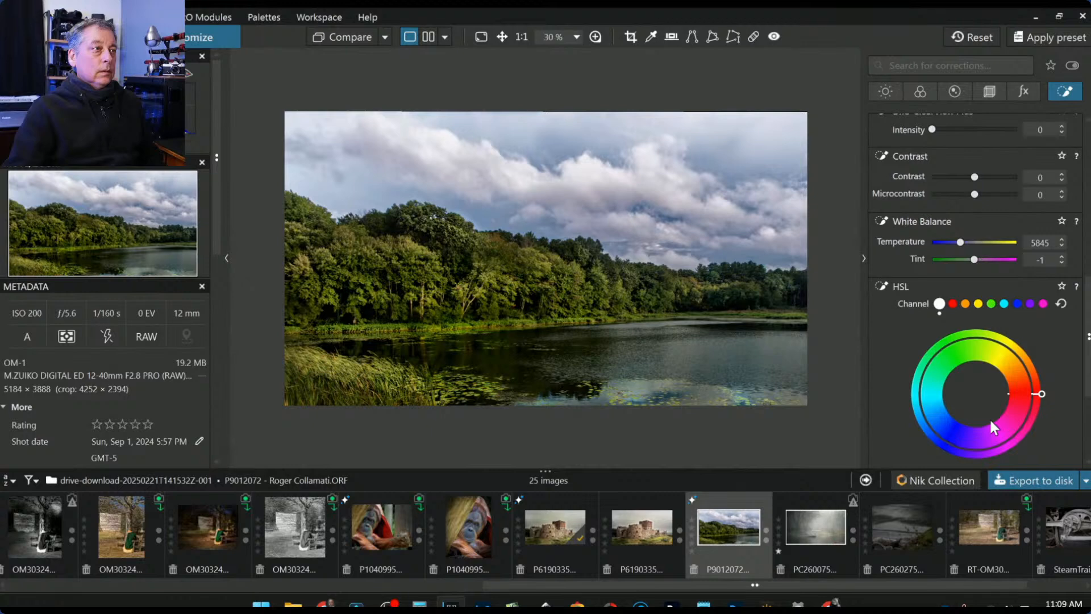
pyautogui.scroll(10, 972, 222)
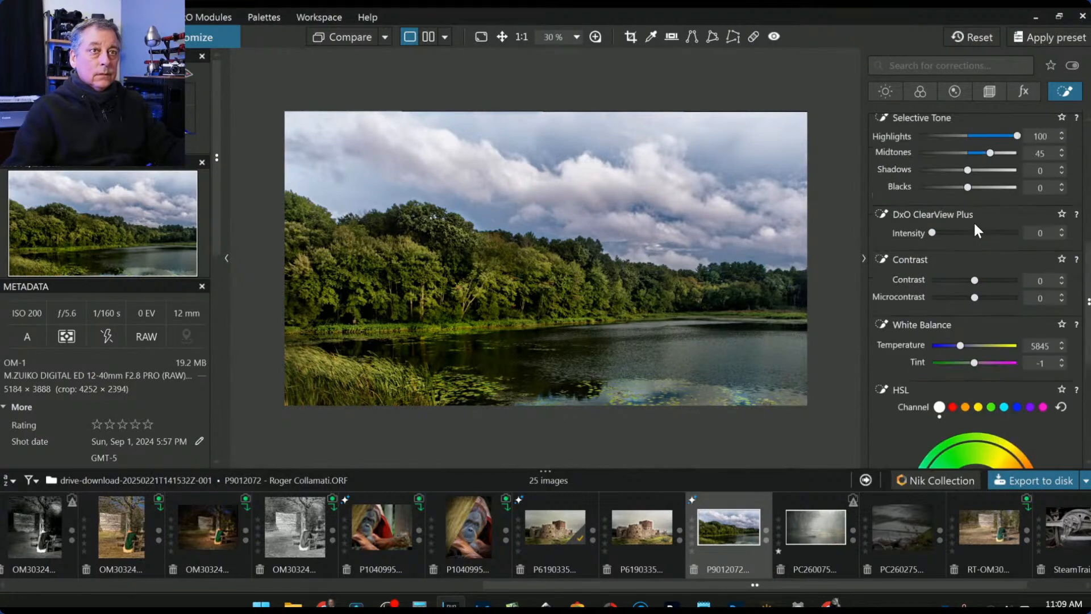
pyautogui.scroll(2, 976, 226)
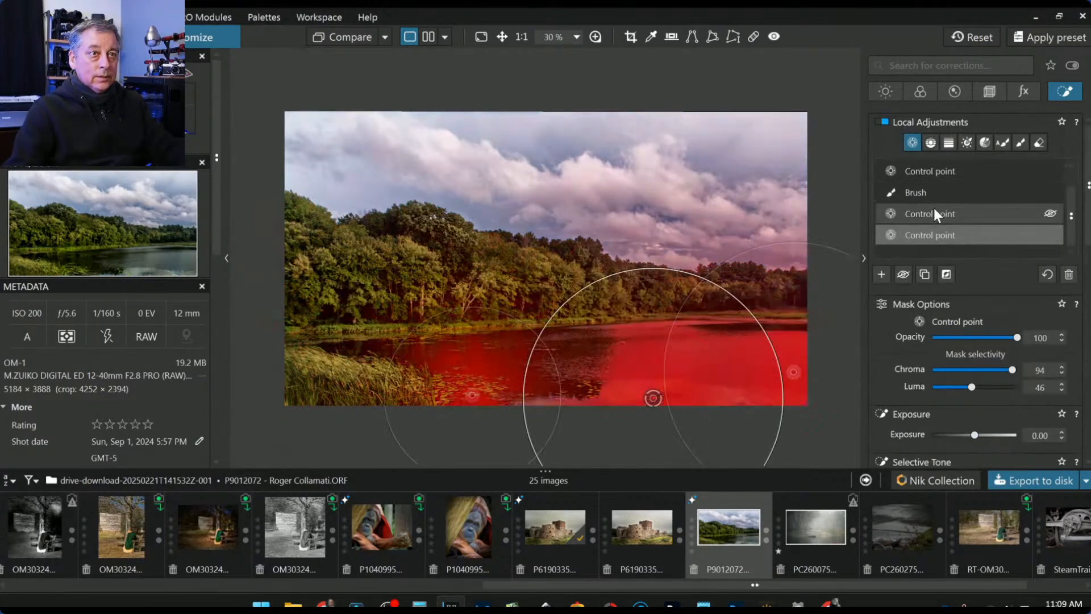
# - Set the Control line adjustment's Selective Tone Highlights to -5
pyautogui.click(929, 172)
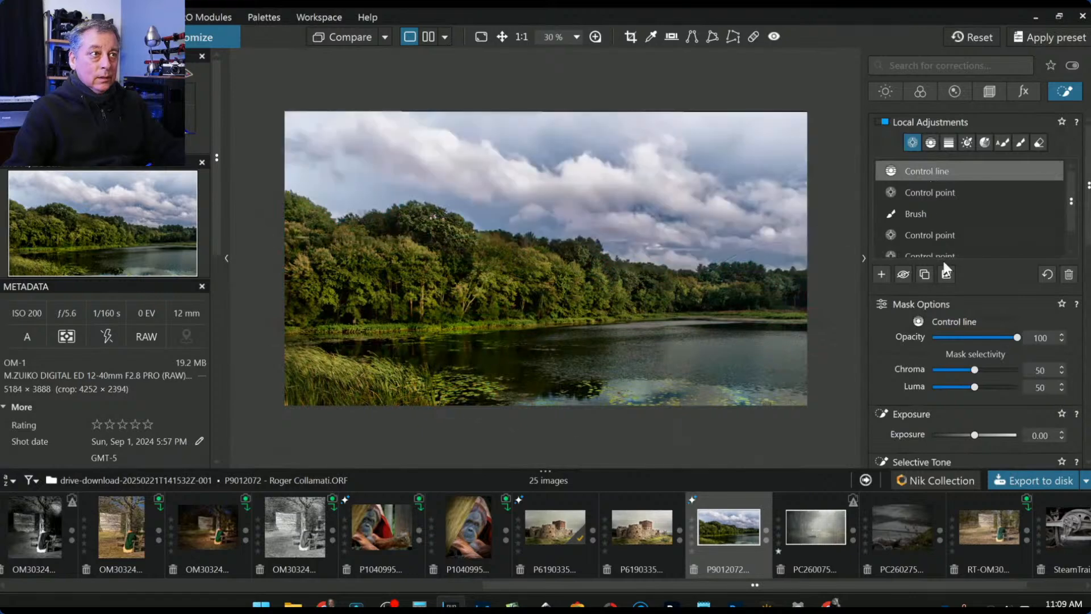
pyautogui.scroll(-2, 958, 316)
pyautogui.moveTo(960, 380); pyautogui.dragTo(955, 378)
pyautogui.scroll(4, 932, 382)
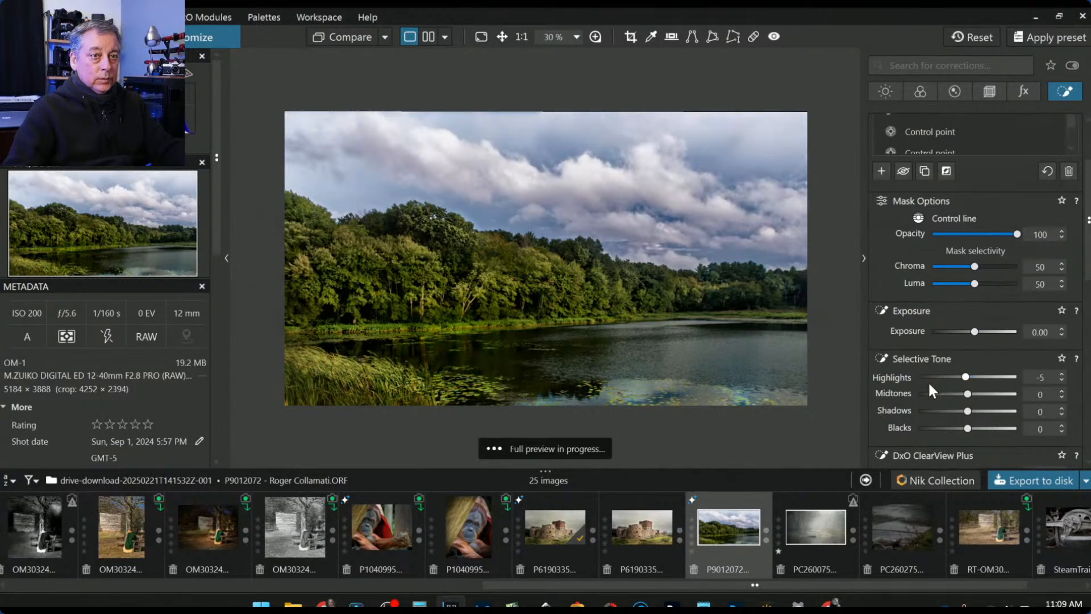
pyautogui.scroll(-3, 898, 399)
pyautogui.scroll(-1, 896, 394)
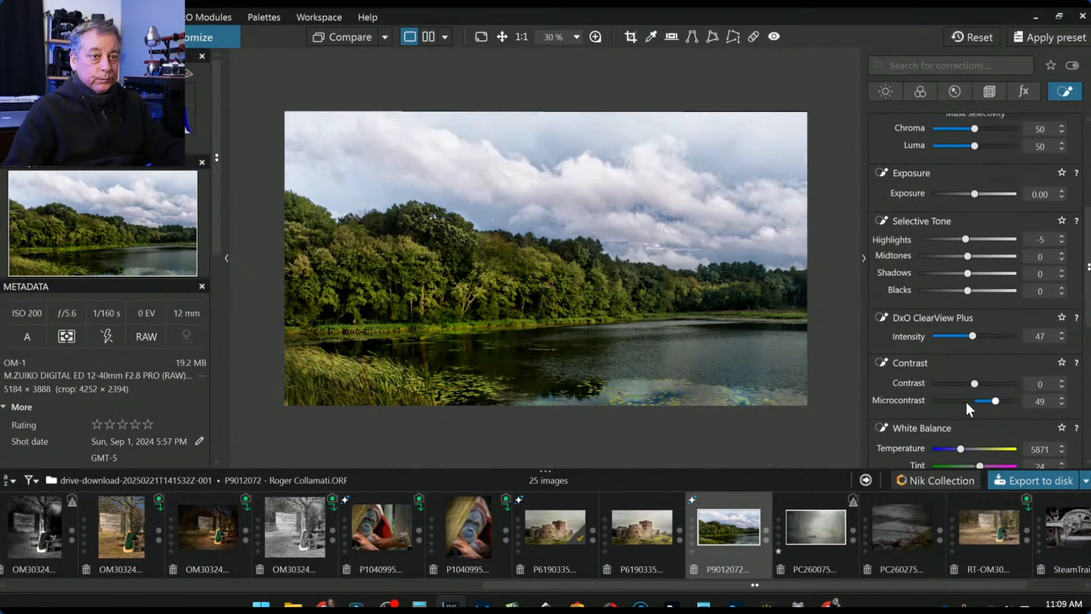
pyautogui.scroll(-1, 953, 409)
# - Rework the Control line's white balance, resetting Tint and settling Temperature at 6727
pyautogui.moveTo(953, 408); pyautogui.dragTo(961, 414)
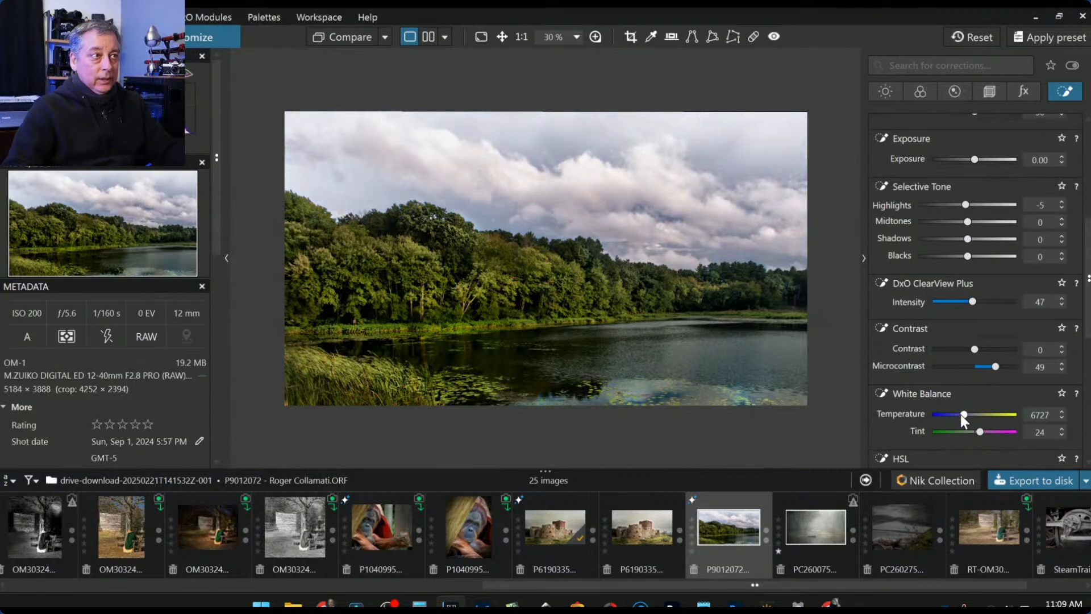
pyautogui.doubleClick(979, 430)
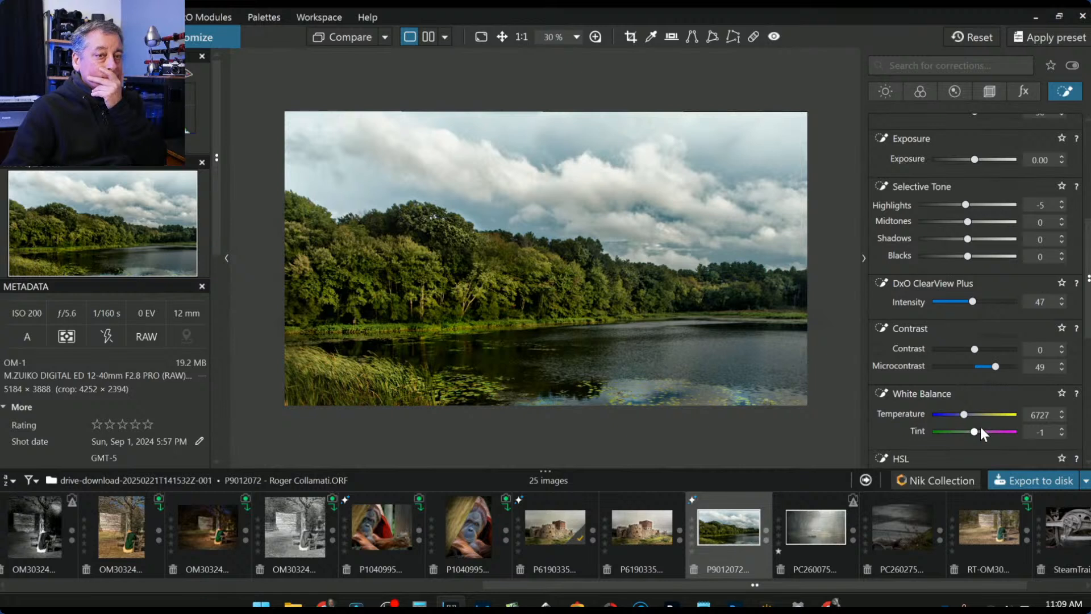
pyautogui.doubleClick(961, 415)
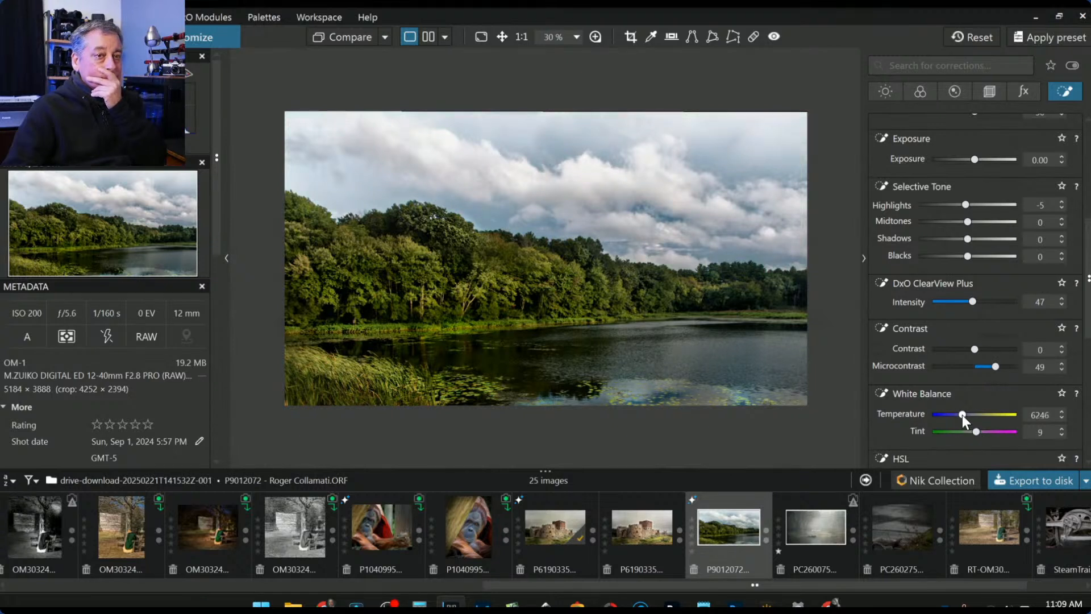
pyautogui.scroll(-6, 962, 415)
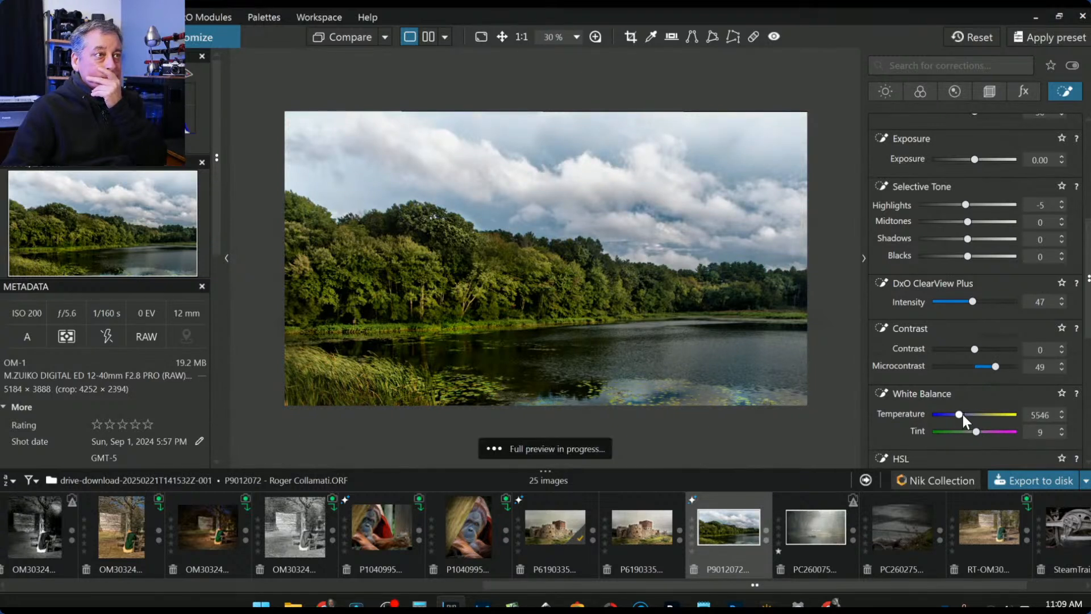
pyautogui.scroll(-2, 963, 415)
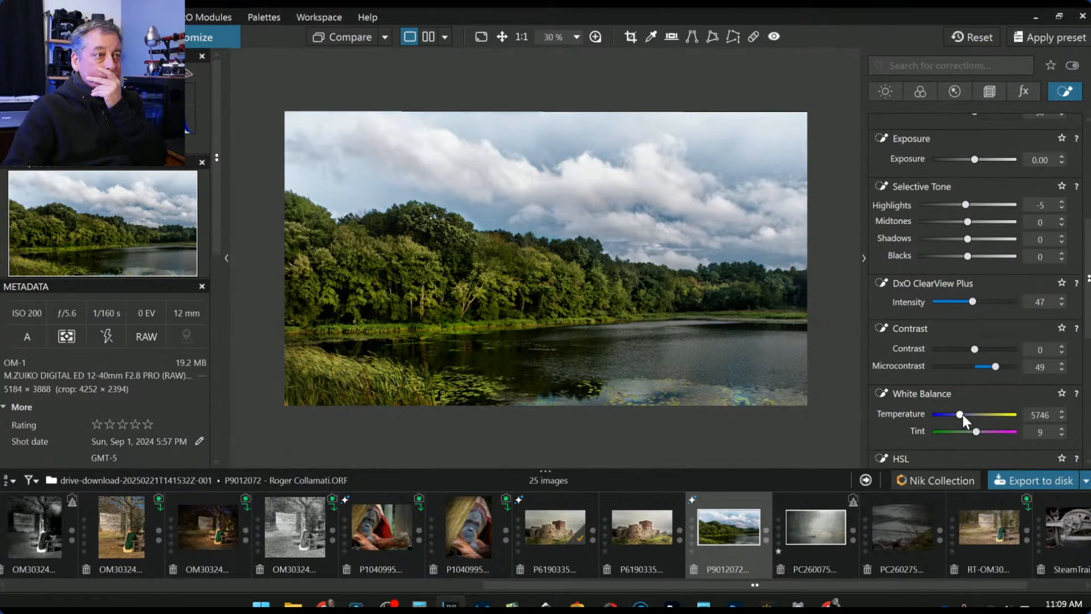
pyautogui.scroll(4, 963, 414)
pyautogui.scroll(16, 962, 414)
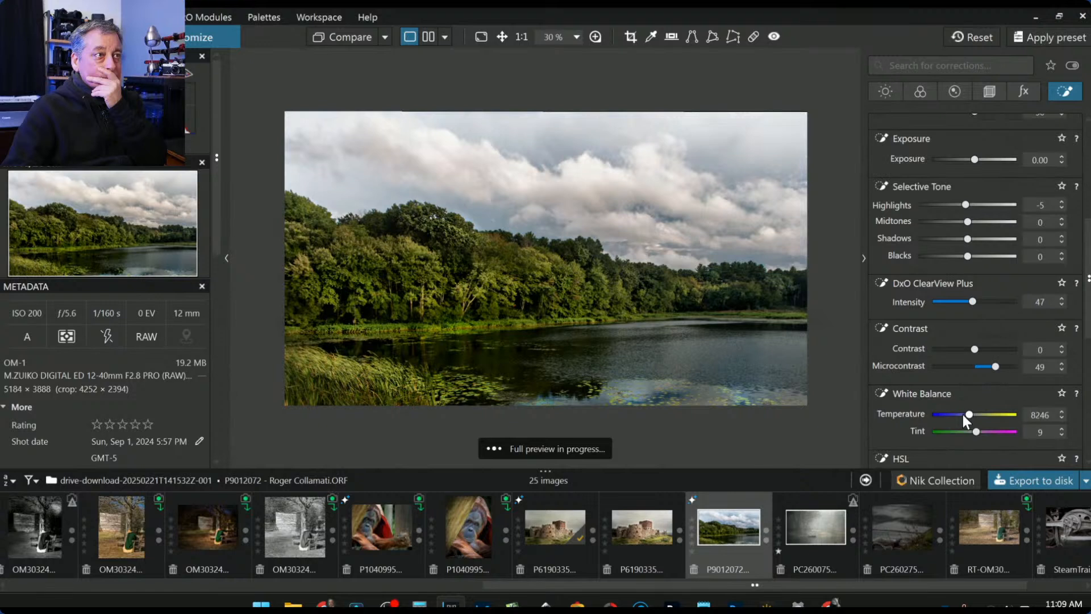
pyautogui.scroll(10, 963, 414)
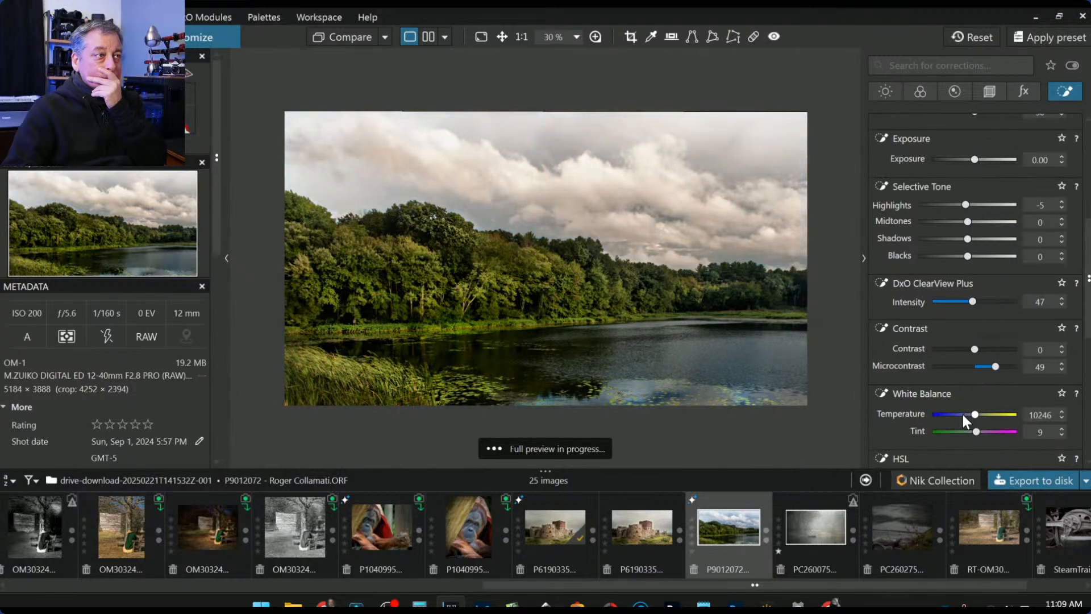
pyautogui.click(964, 414)
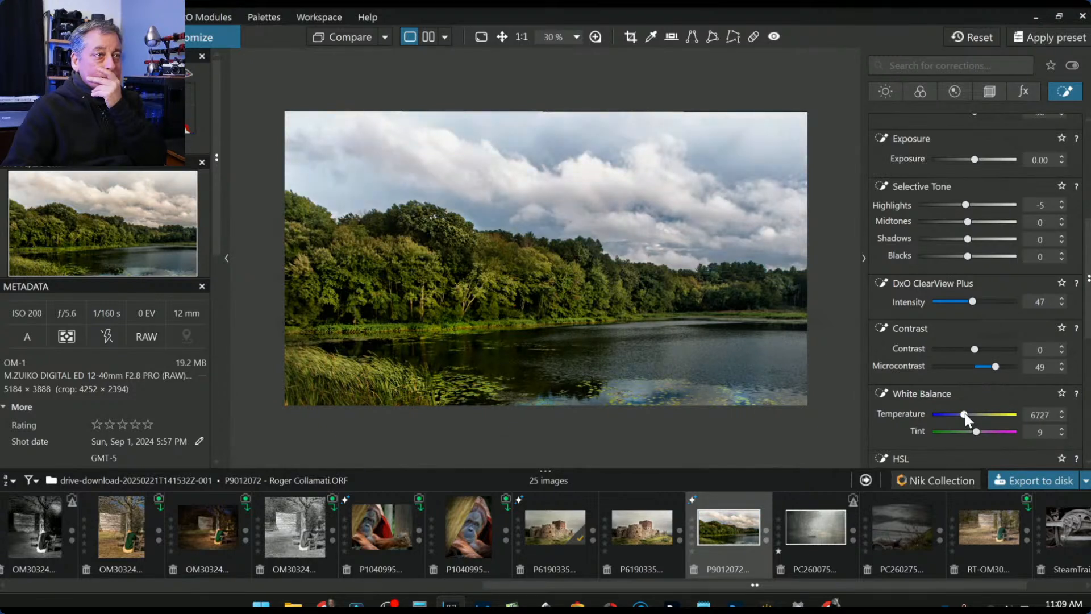
pyautogui.scroll(-12, 965, 413)
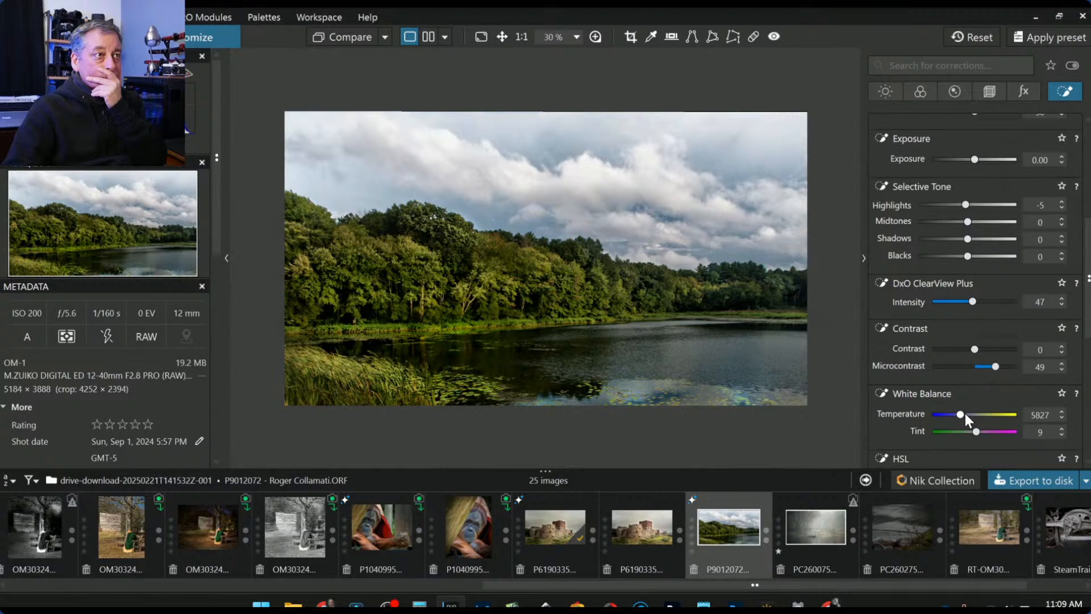
pyautogui.scroll(-13, 976, 430)
pyautogui.scroll(15, 978, 432)
pyautogui.scroll(-5, 979, 432)
pyautogui.scroll(5, 979, 432)
pyautogui.scroll(5, 983, 192)
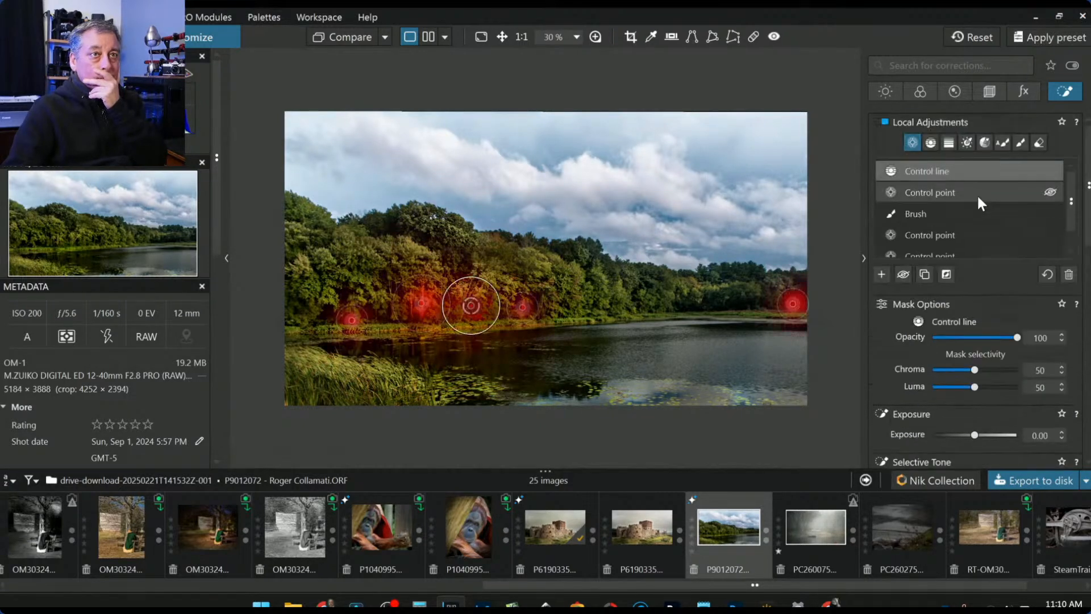
# - Warm the Brush adjustment's Temperature from 5656 to 6456, then stop editing the mask
pyautogui.click(972, 212)
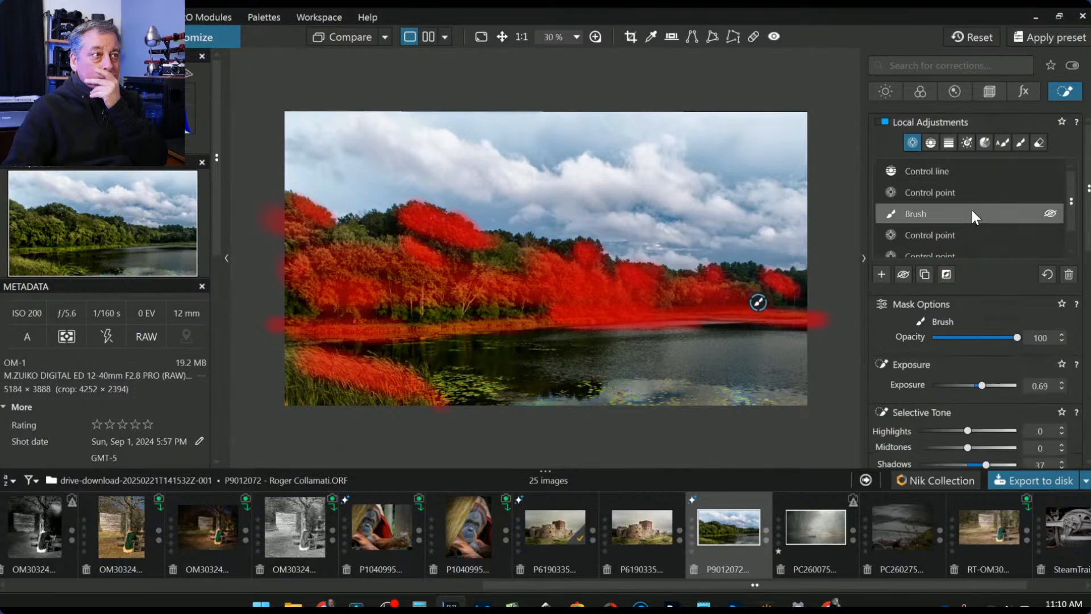
pyautogui.scroll(-6, 1001, 360)
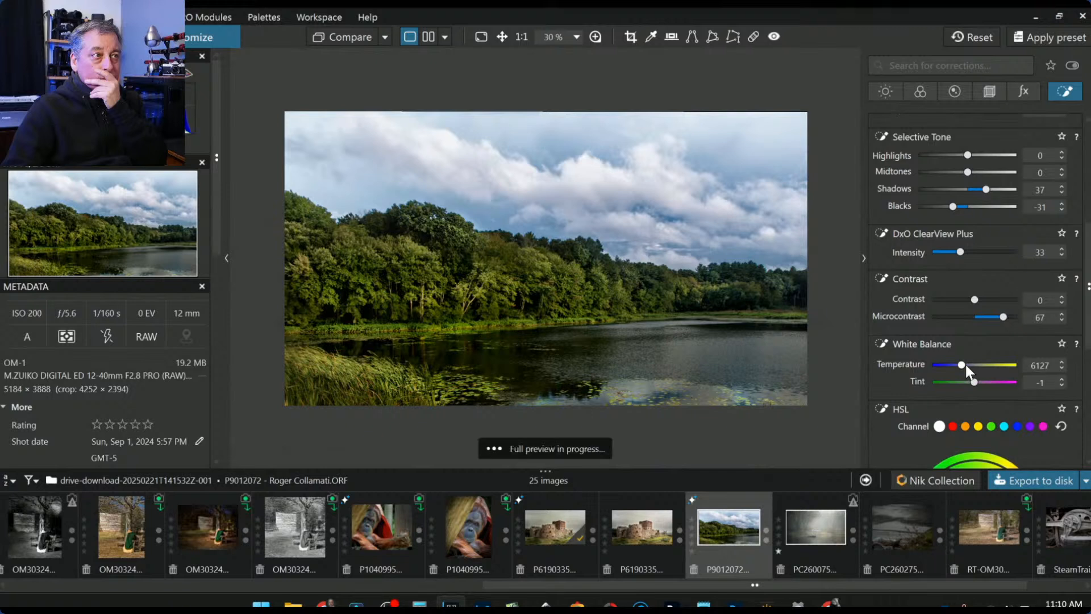
pyautogui.scroll(-4, 977, 380)
pyautogui.scroll(15, 977, 379)
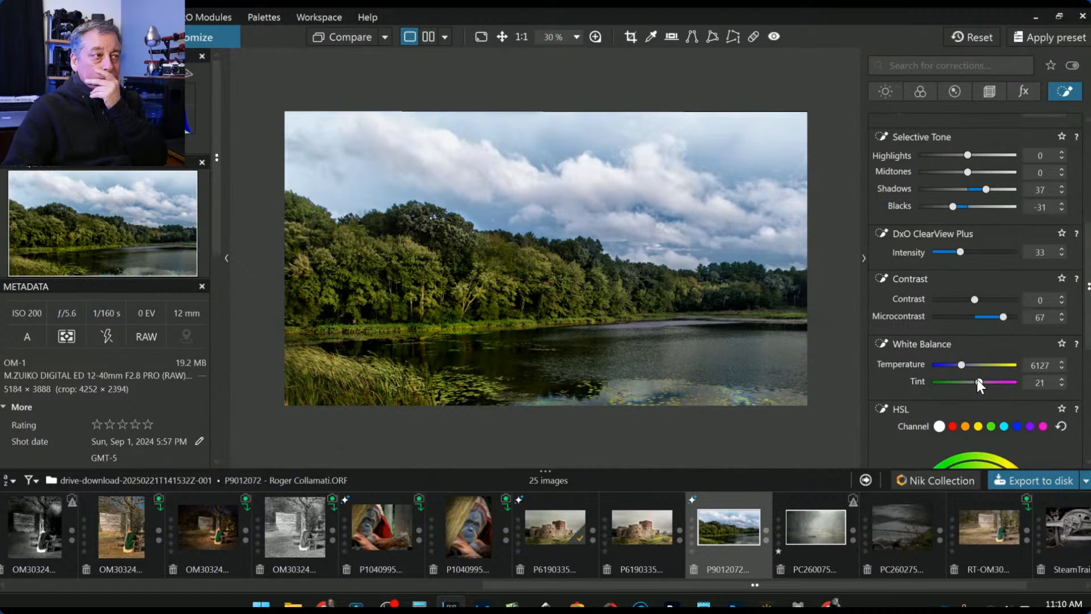
pyautogui.scroll(12, 977, 380)
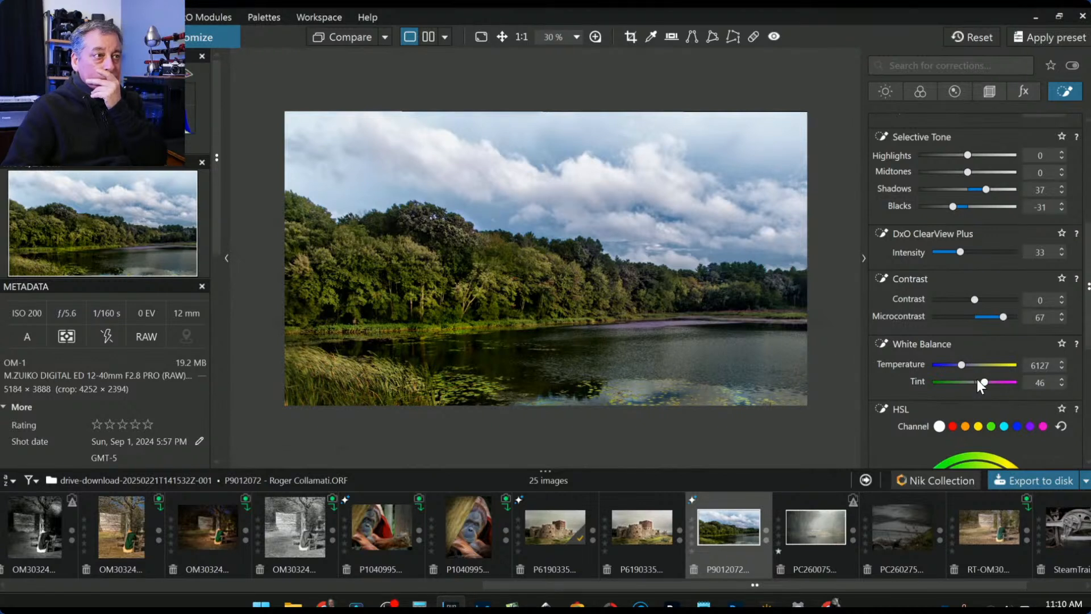
pyautogui.scroll(-12, 977, 380)
pyautogui.scroll(-3, 962, 368)
pyautogui.scroll(-7, 963, 368)
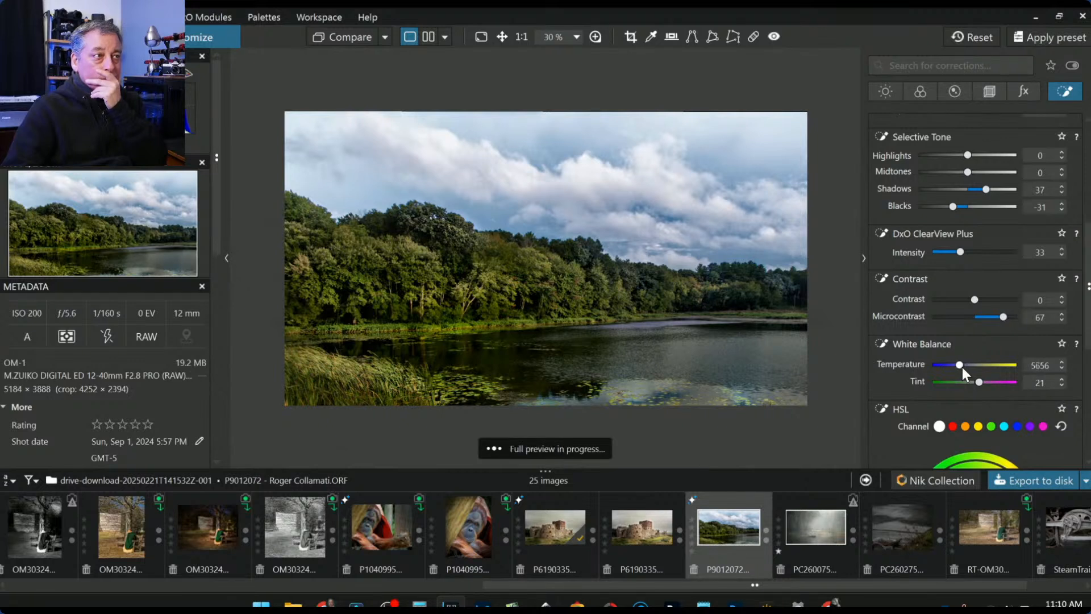
pyautogui.scroll(5, 962, 367)
pyautogui.scroll(3, 963, 367)
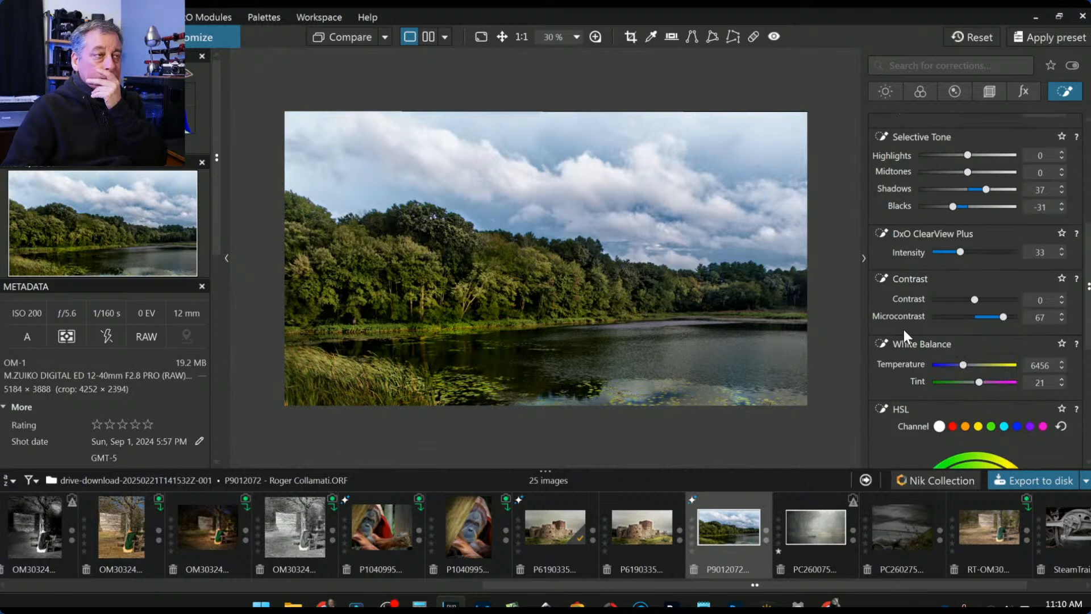
pyautogui.press('Escape')
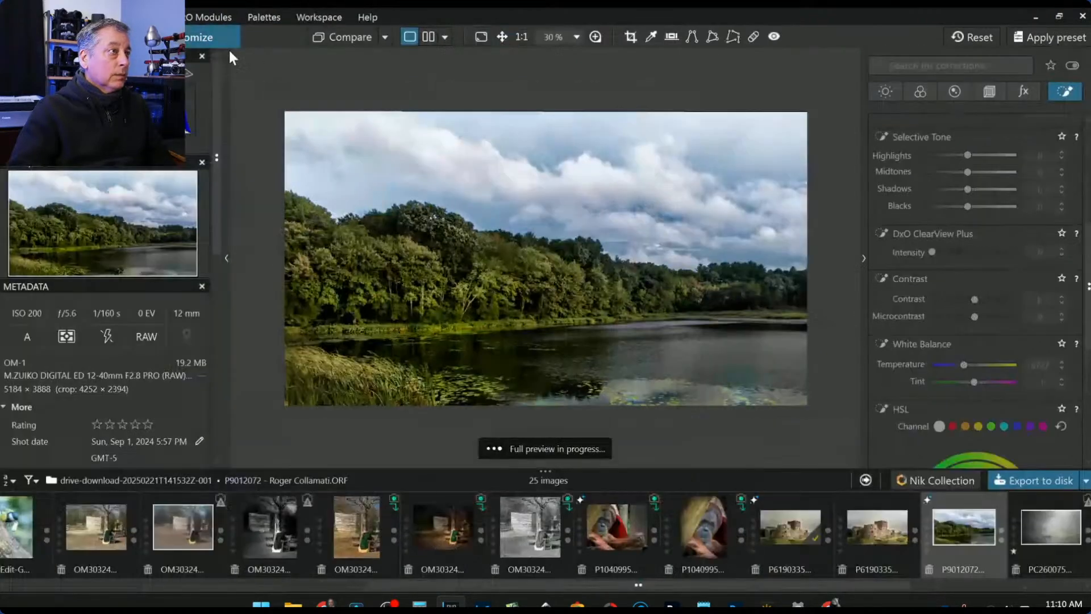
# - Compare original and edited lake photos side by side with the side panels hidden
pyautogui.click(426, 37)
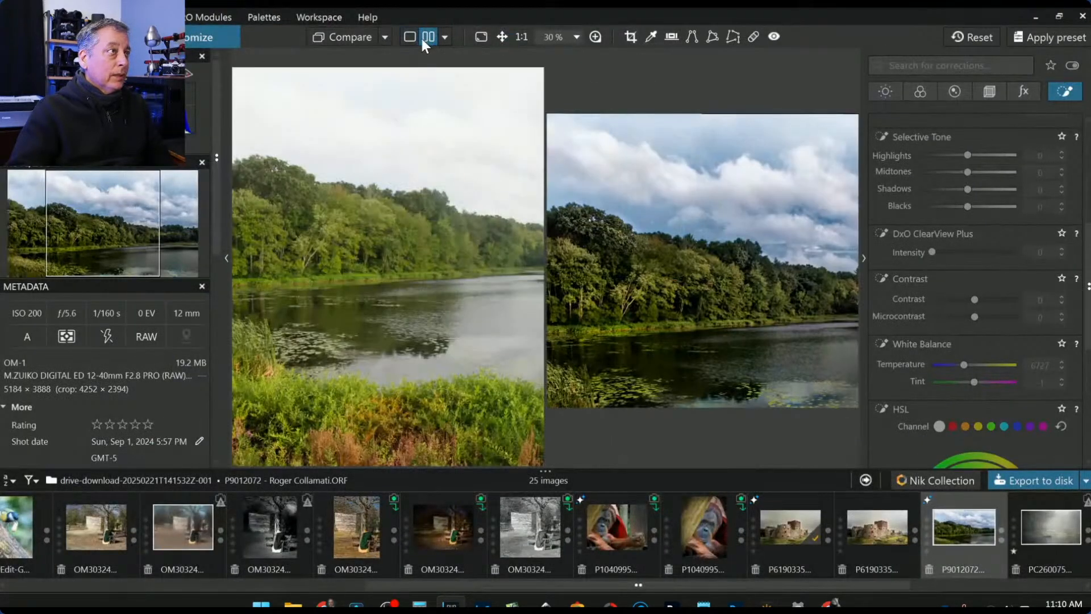
pyautogui.press('Tab')
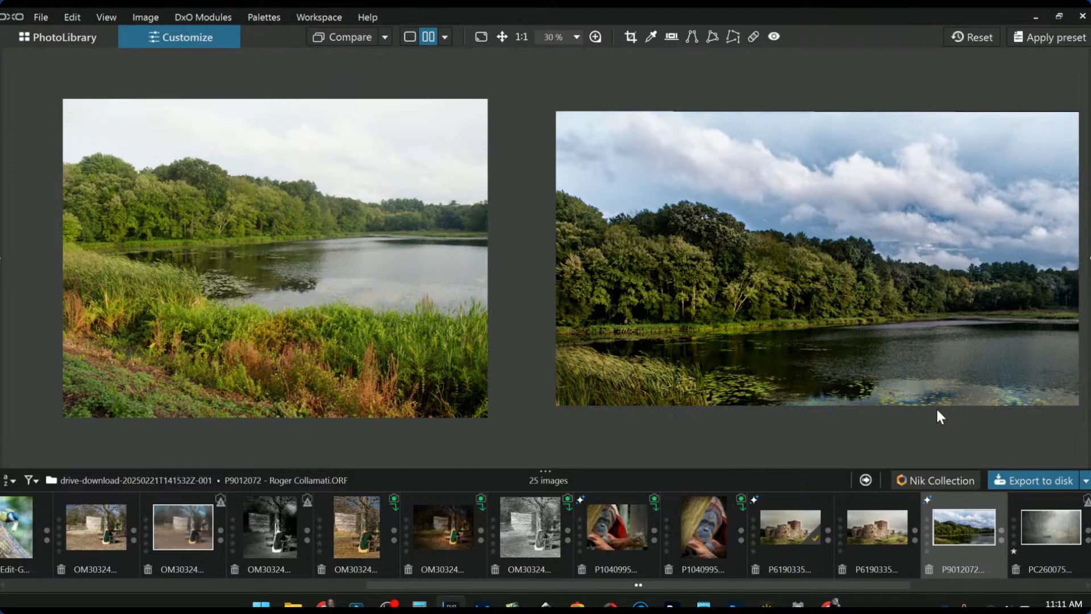
# - Bring back the corrections panel and review the Brush and Control line masks' settings
pyautogui.click(1089, 280)
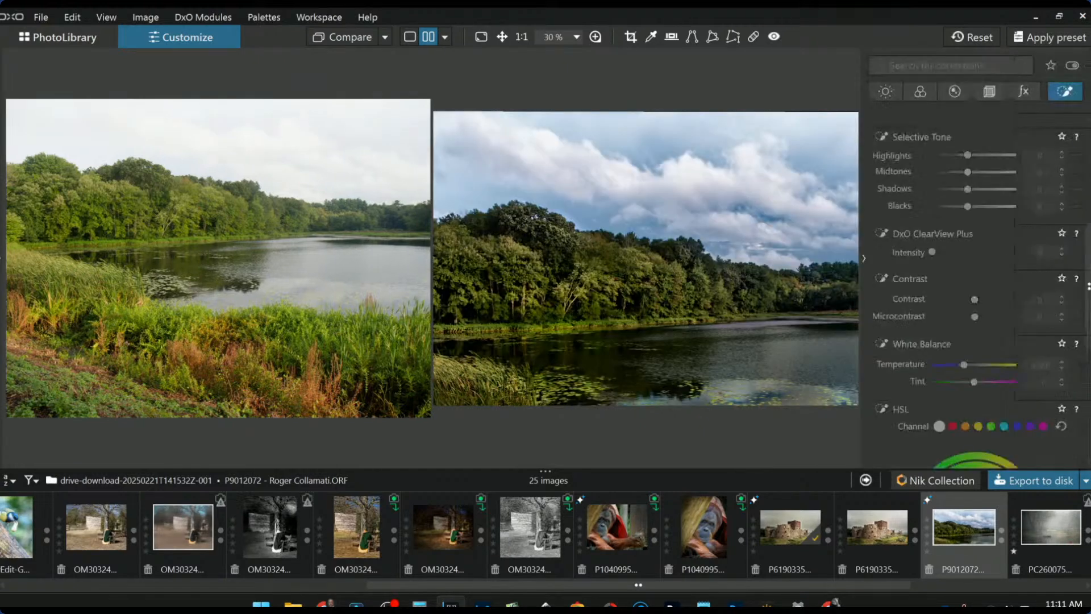
pyautogui.scroll(4, 1013, 158)
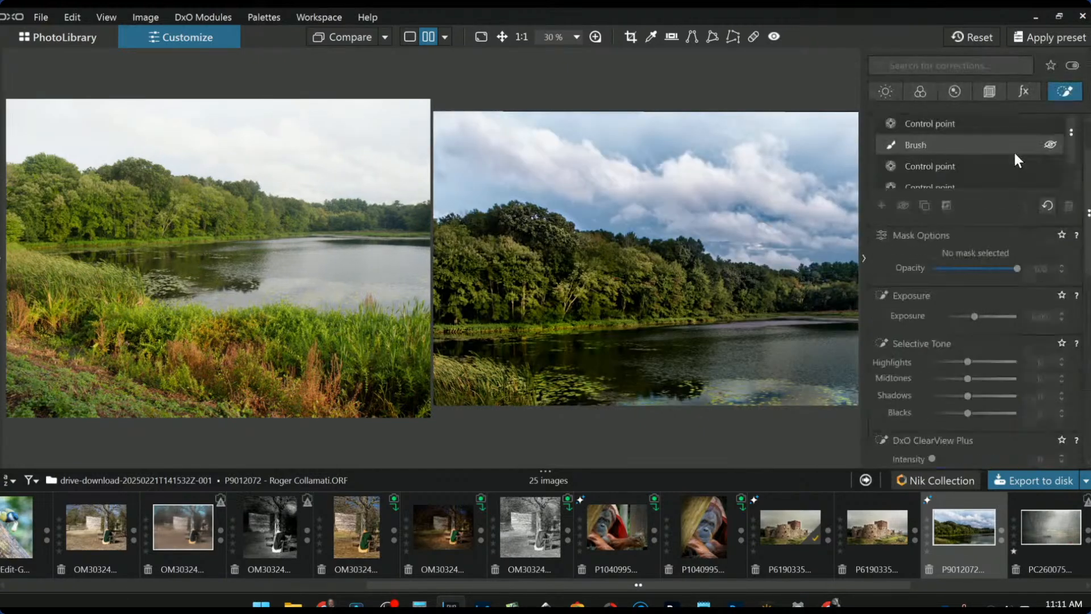
pyautogui.click(888, 143)
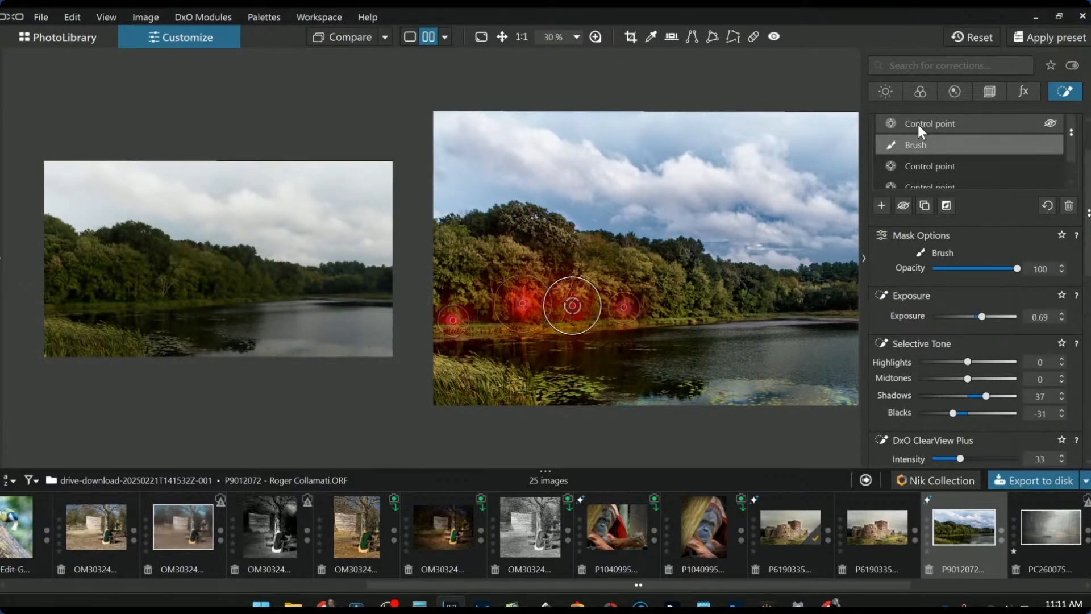
pyautogui.scroll(2, 1006, 283)
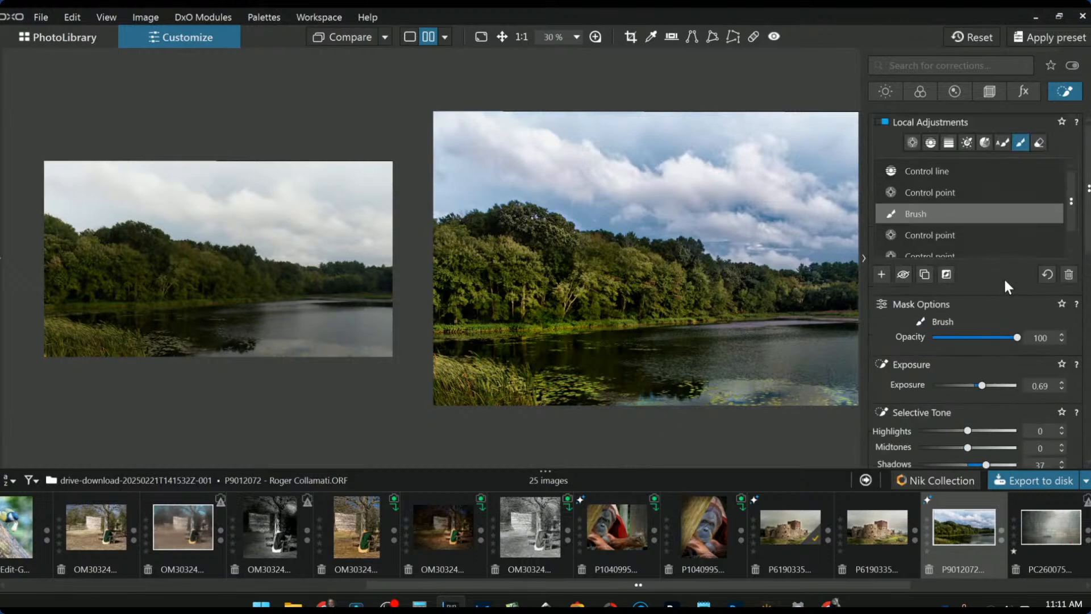
pyautogui.click(956, 173)
pyautogui.scroll(-2, 995, 335)
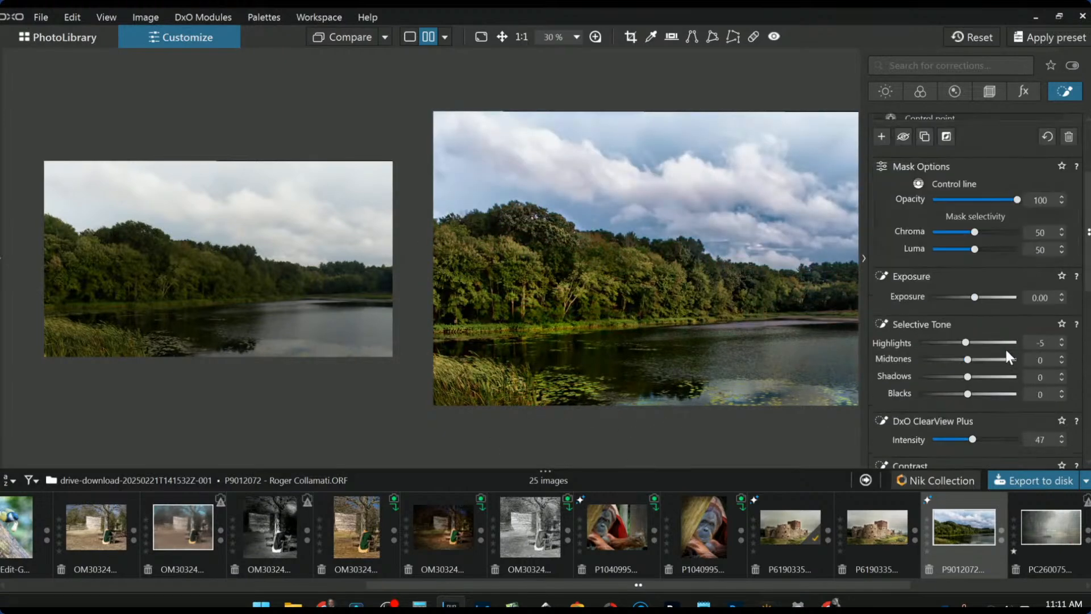
pyautogui.scroll(-1, 991, 353)
pyautogui.scroll(4, 966, 308)
pyautogui.scroll(4, 965, 308)
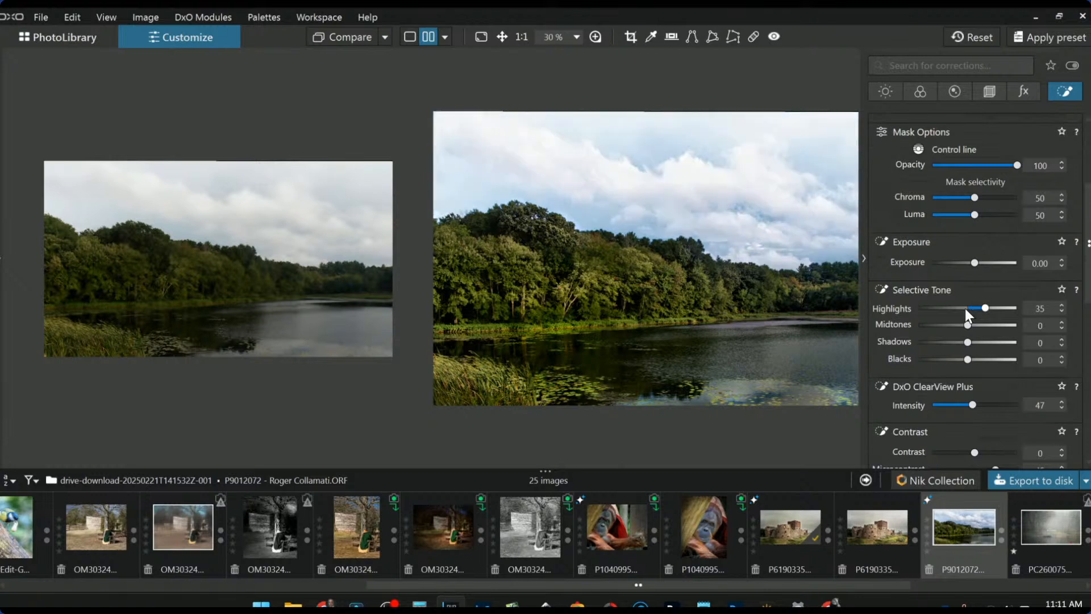
pyautogui.scroll(-7, 965, 308)
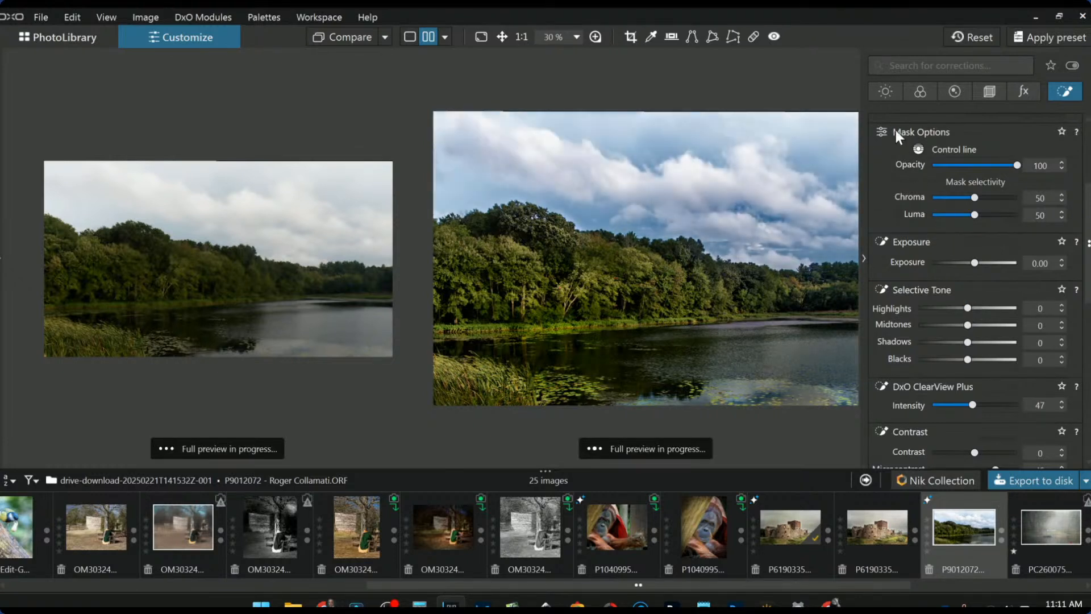
# - Raise the global Exposure to -1.21, then hide the corrections panel
pyautogui.click(881, 94)
pyautogui.scroll(3, 959, 229)
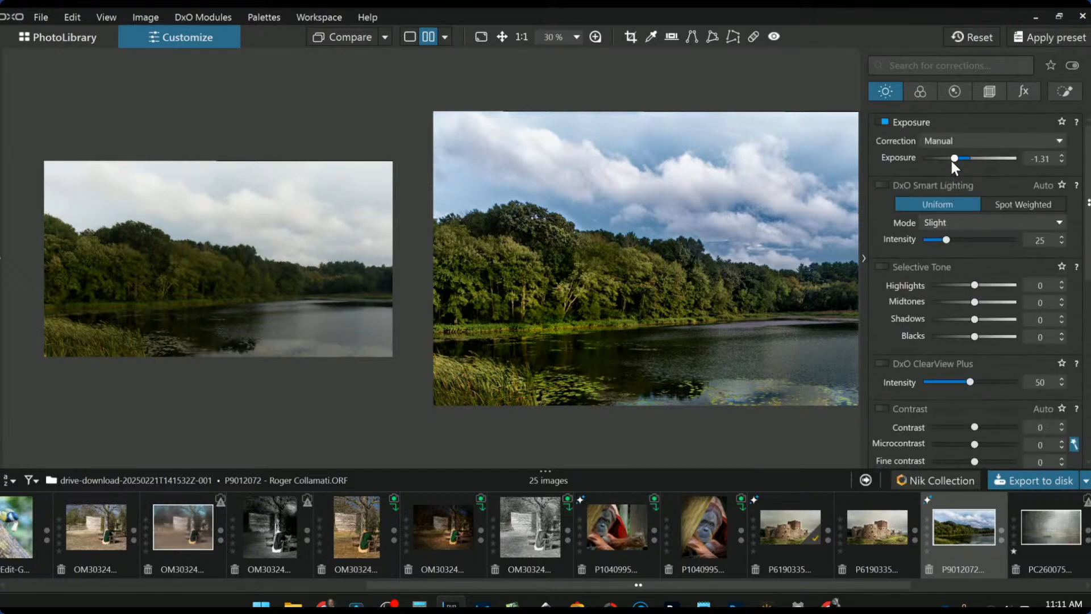
pyautogui.scroll(2, 950, 158)
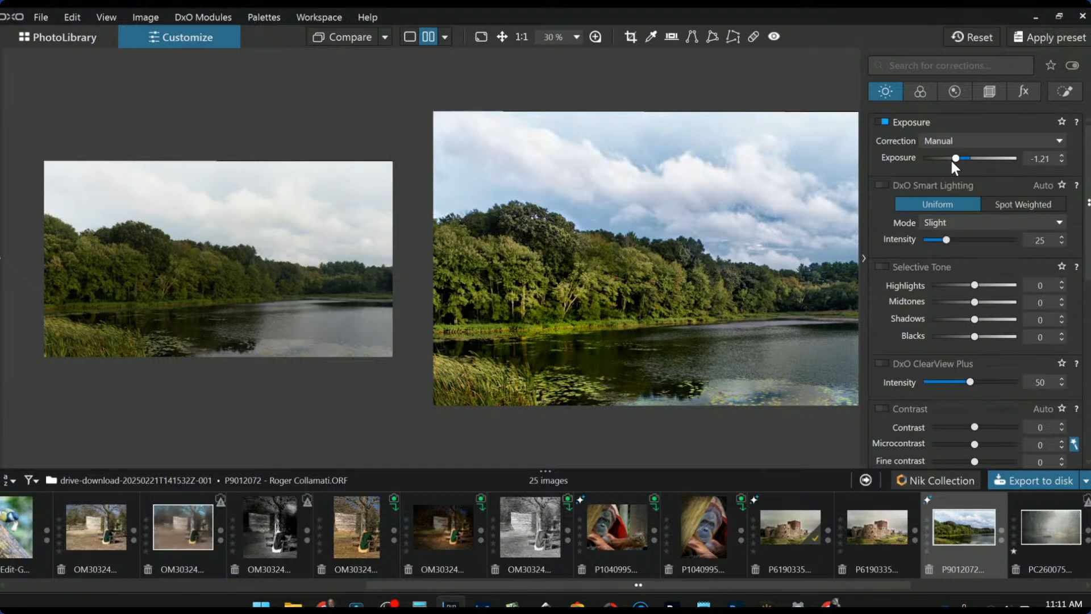
pyautogui.click(864, 260)
pyautogui.scroll(-1, 633, 322)
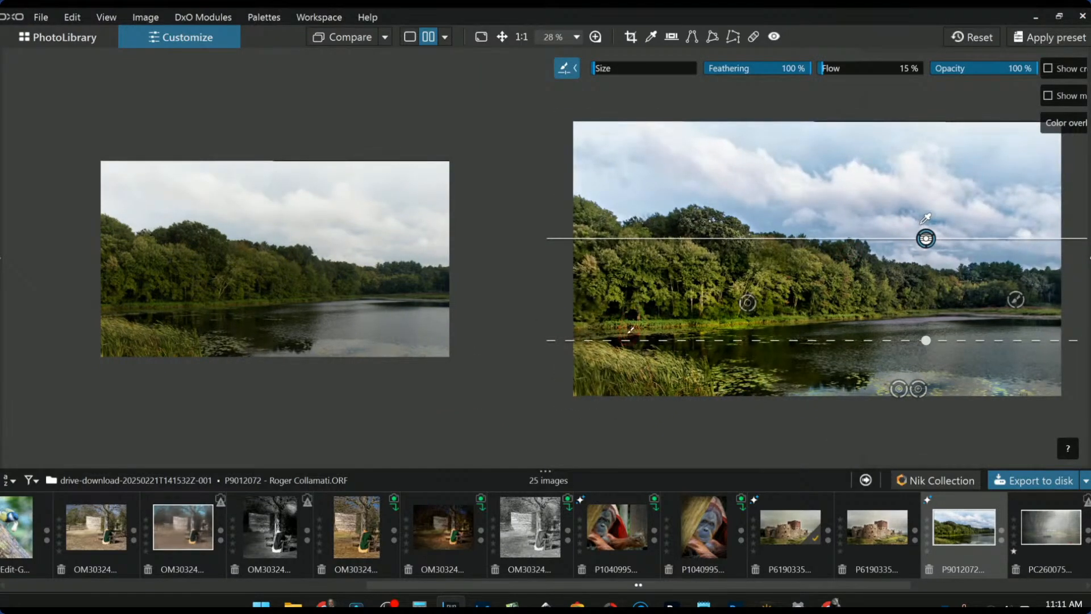
# - Remove the mask overlay and zoom the comparison view out to 25%
pyautogui.press('Escape')
pyautogui.scroll(-1, 601, 332)
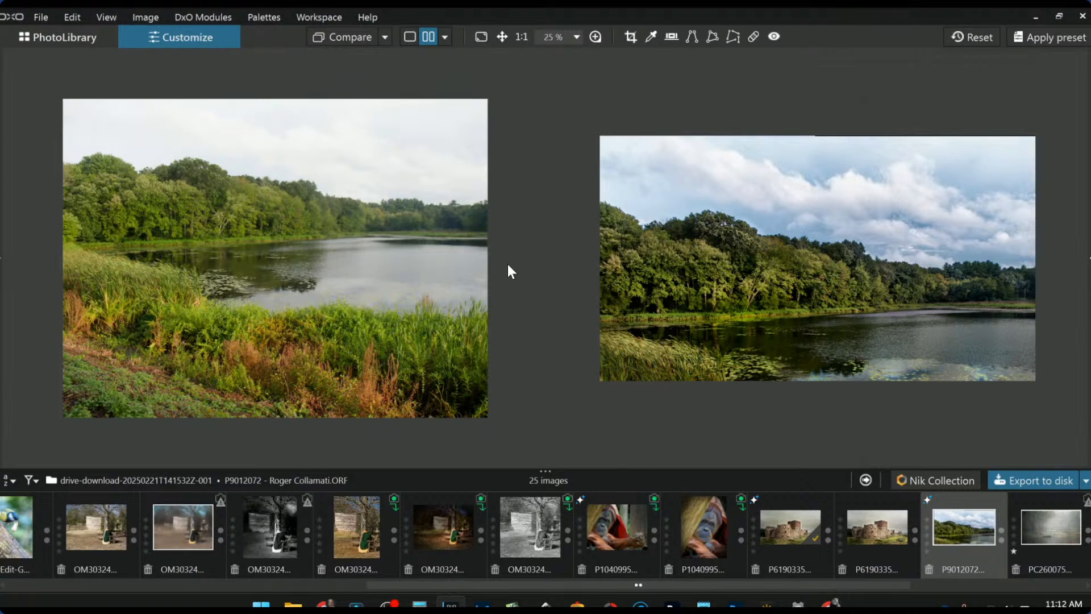
# - Show only the edited lake photo, check it against the original, and zoom to 35%
pyautogui.click(409, 37)
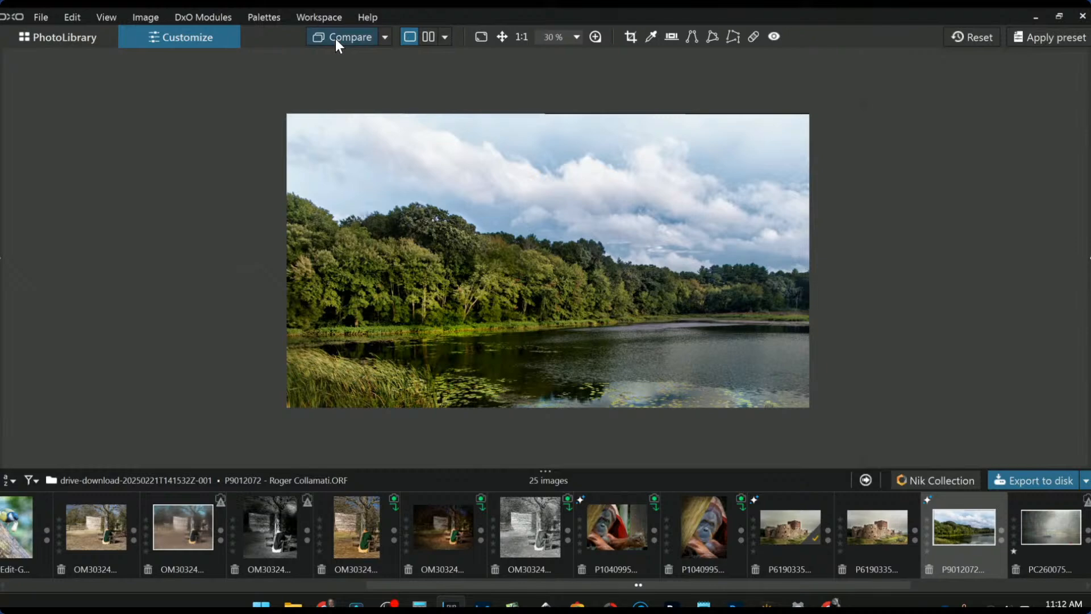
pyautogui.click(335, 39)
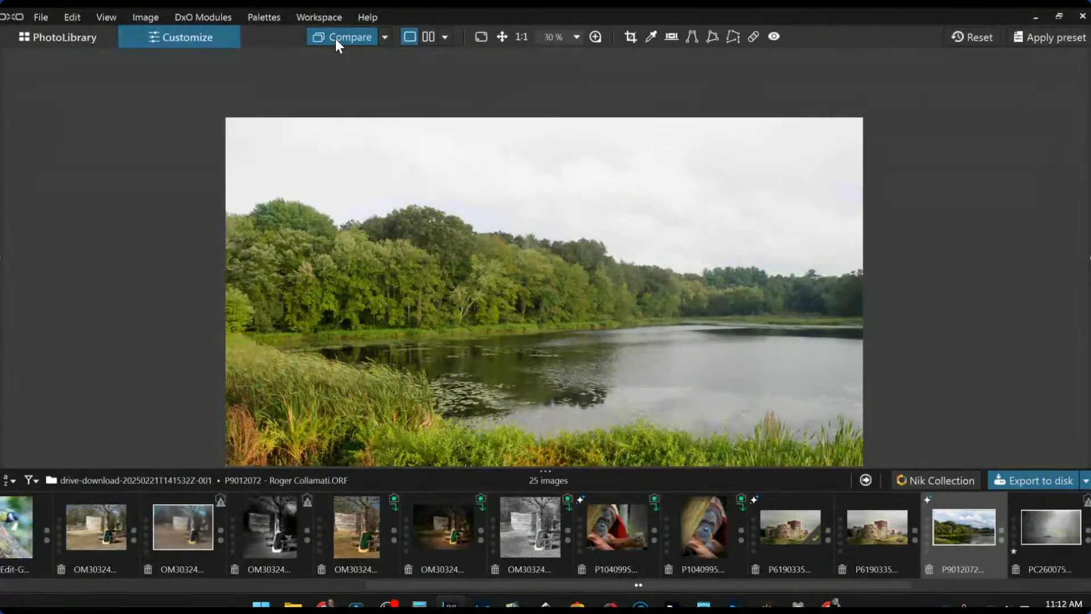
pyautogui.click(335, 39)
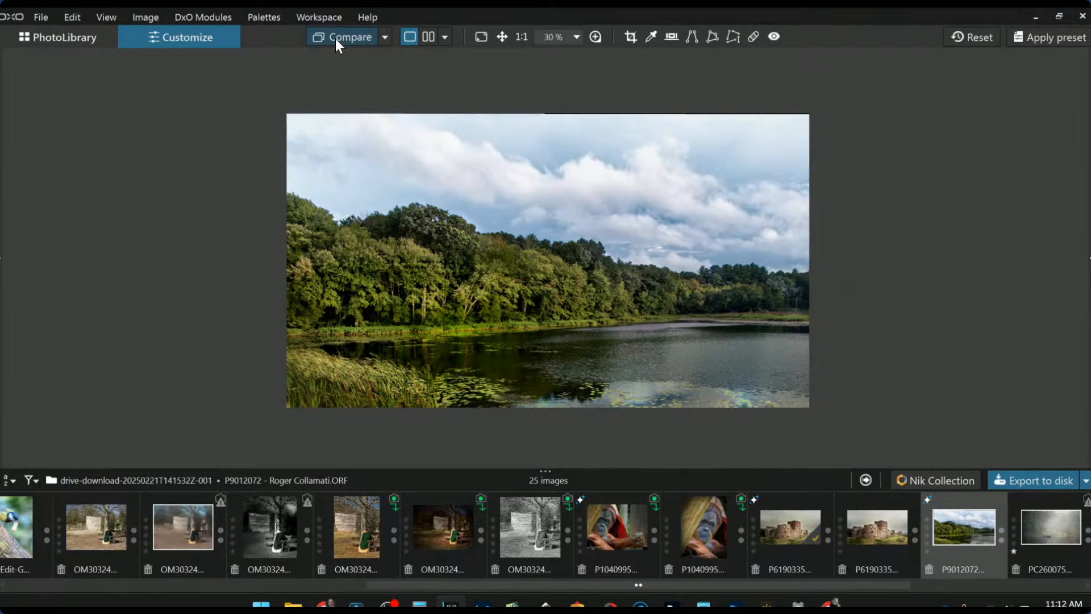
pyautogui.scroll(1, 824, 318)
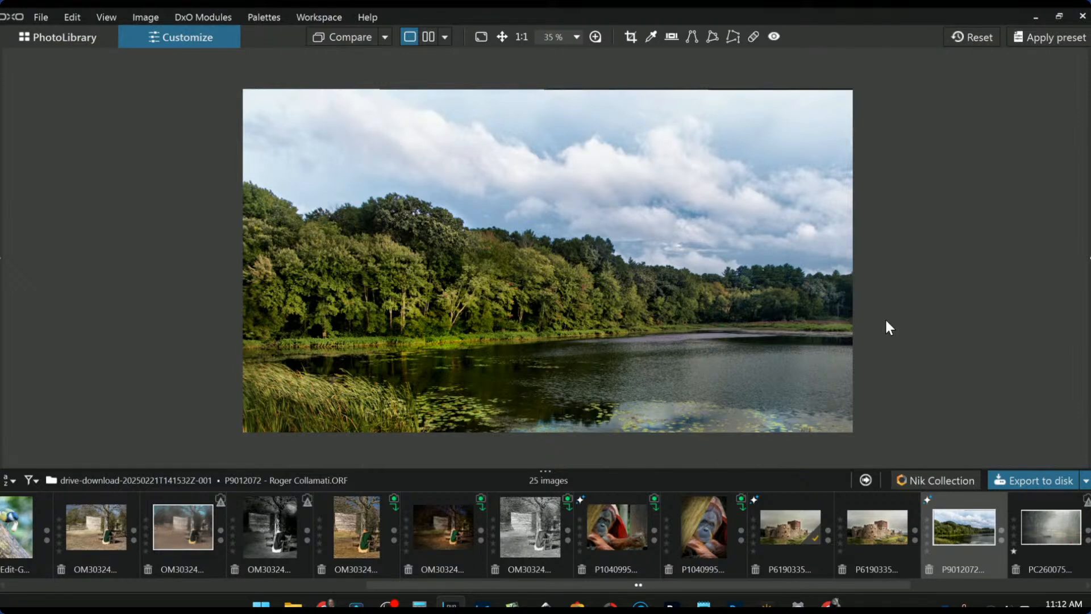
# - Open the foggy lake photo from the filmstrip and zoom around it
pyautogui.click(1062, 534)
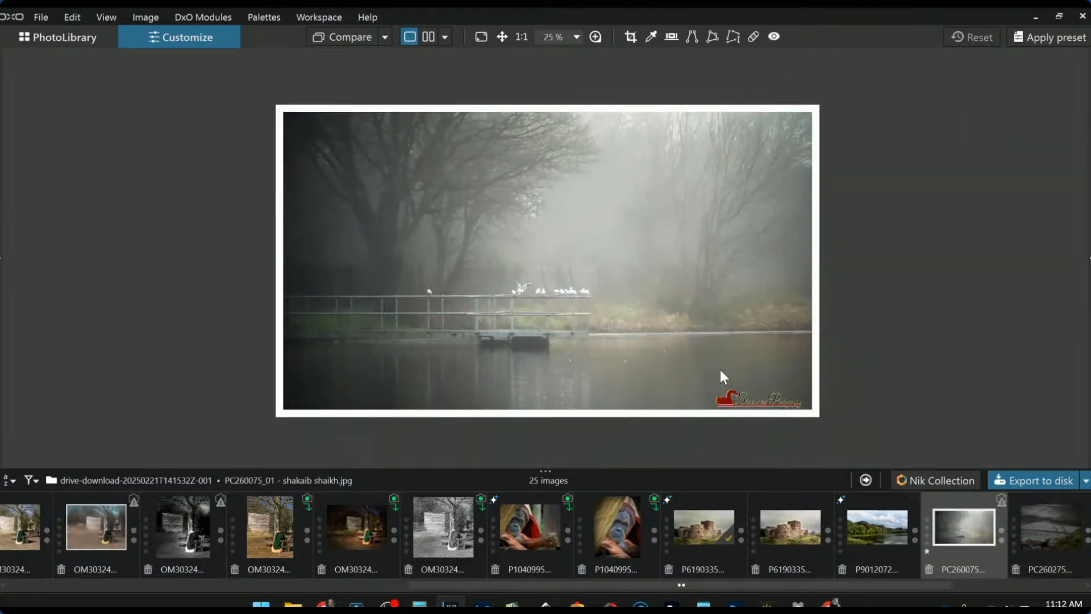
pyautogui.scroll(1, 721, 369)
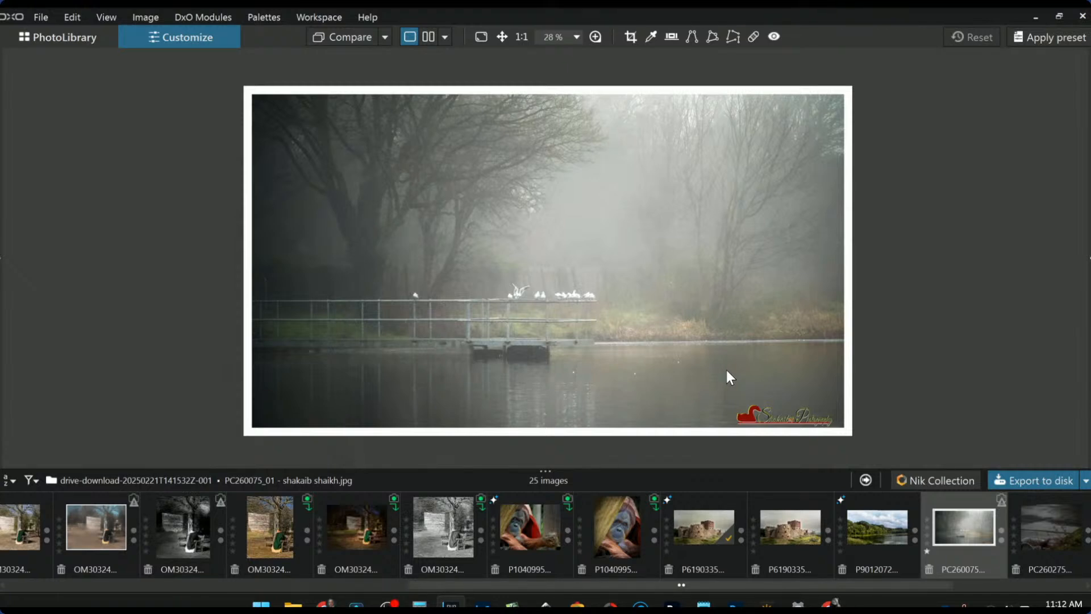
pyautogui.scroll(1, 728, 375)
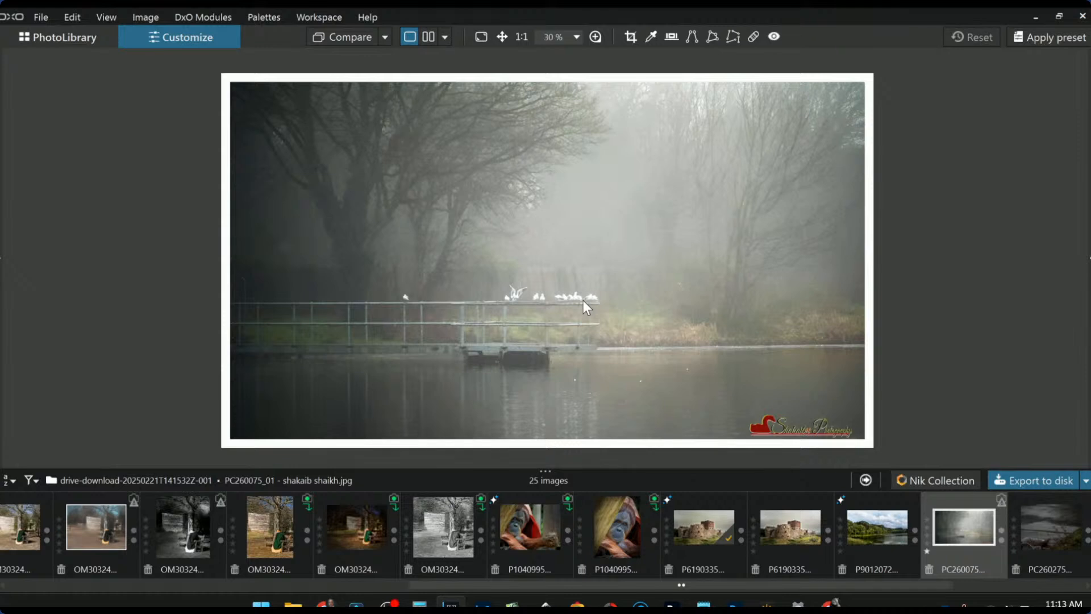
pyautogui.scroll(-3, 944, 517)
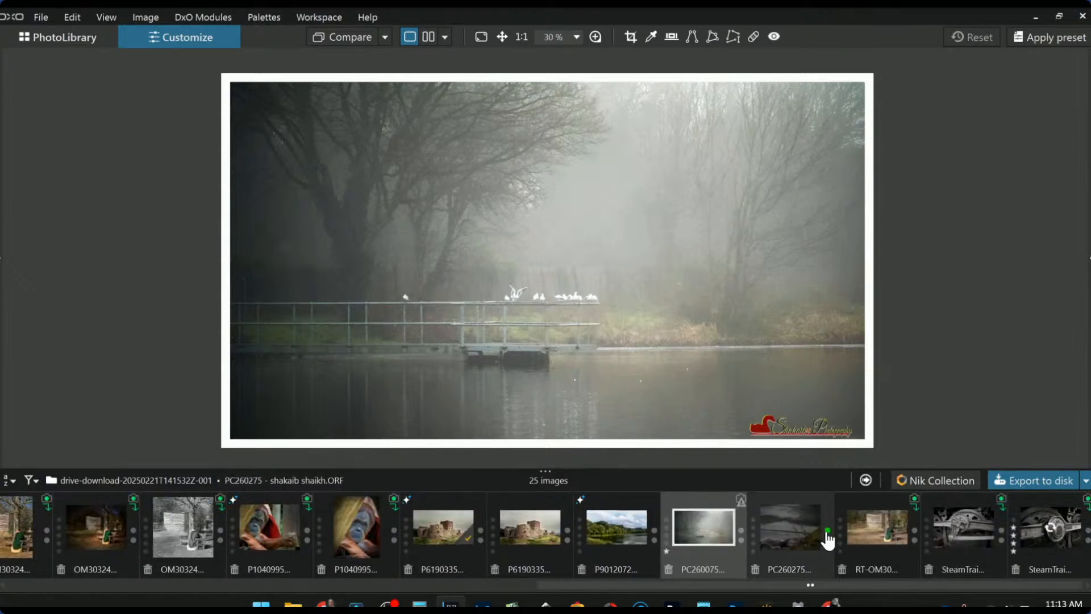
# - Open the PC260275 dark waterside grasses photo and restore both side panels
pyautogui.click(808, 527)
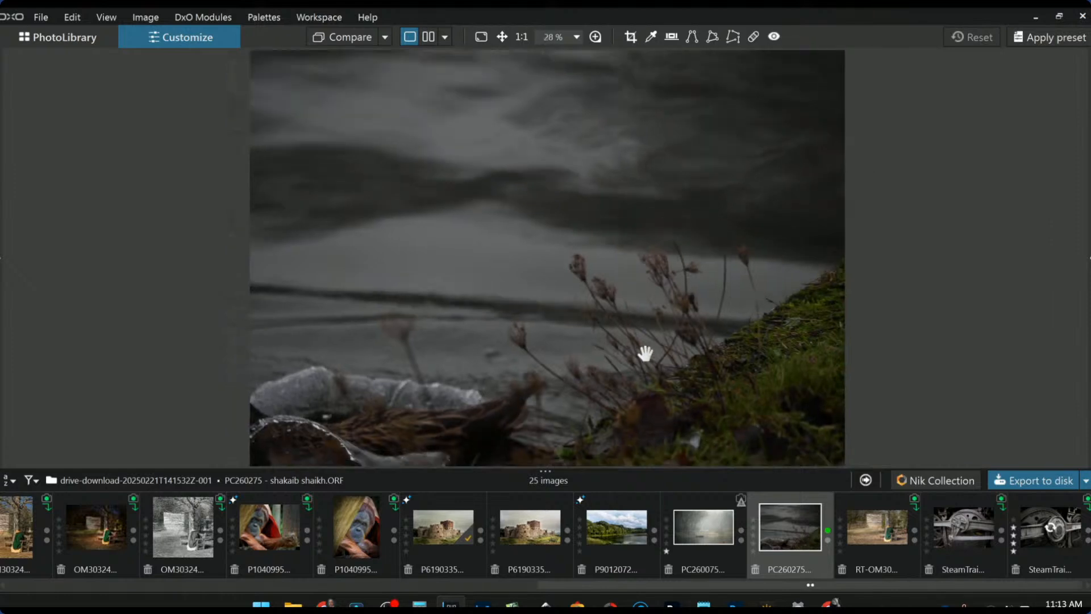
pyautogui.scroll(-2, 646, 353)
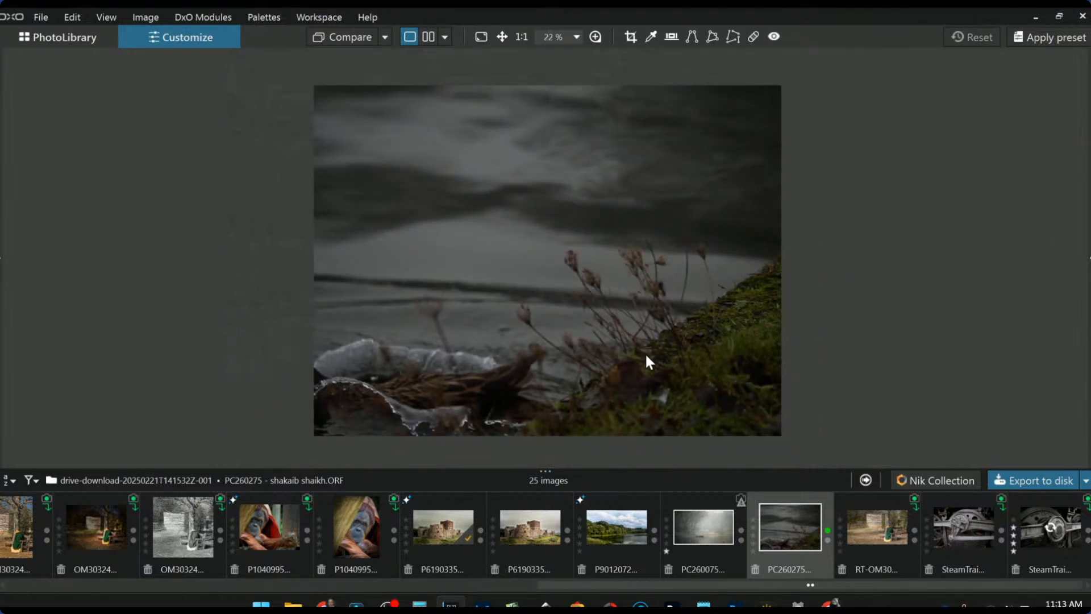
pyautogui.scroll(1, 645, 352)
pyautogui.press('F9')
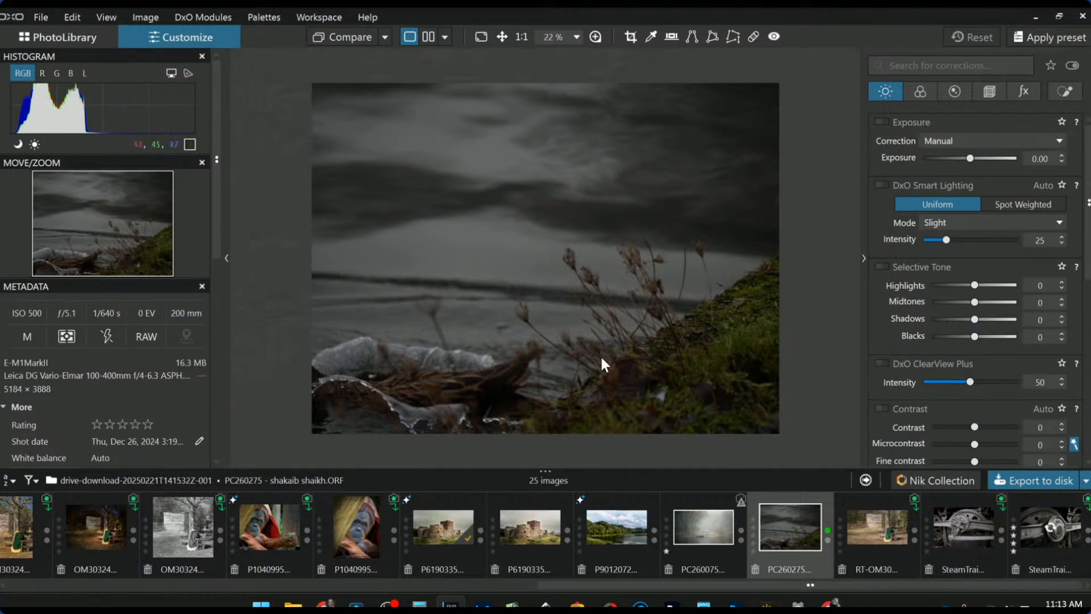
pyautogui.scroll(1, 475, 397)
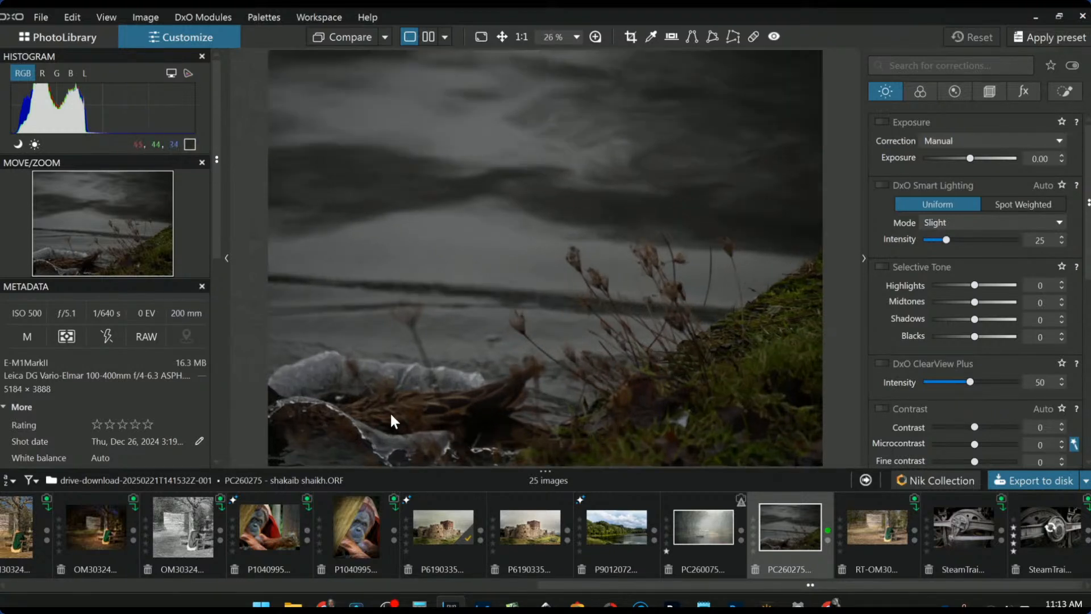
pyautogui.scroll(1, 395, 413)
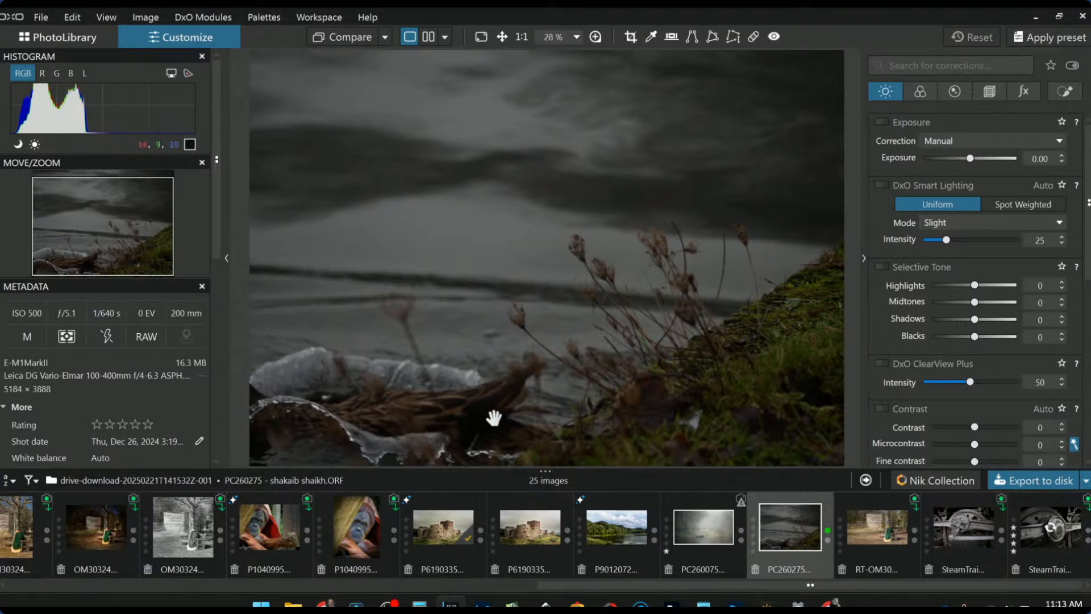
pyautogui.scroll(-1, 493, 417)
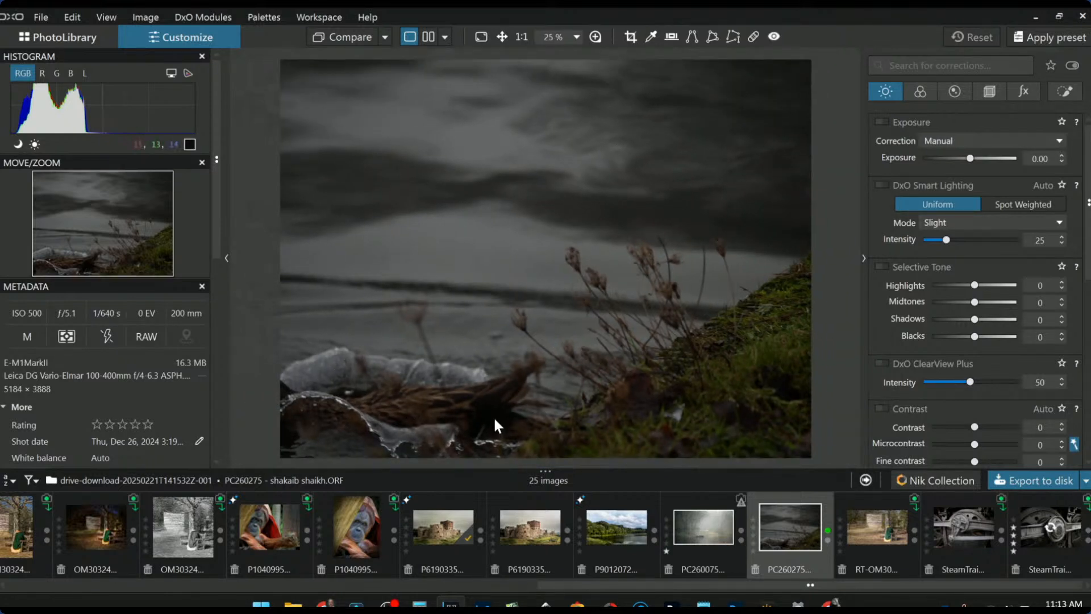
pyautogui.scroll(-1, 493, 415)
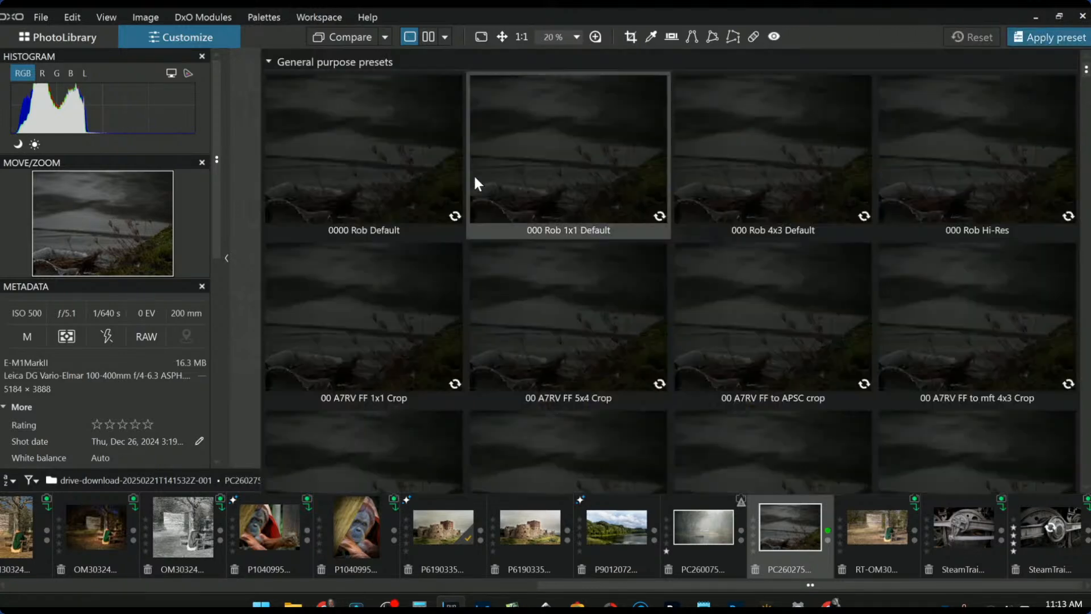
# - Apply the square default preset and set Horizon correction from -2.96 to -3.96
pyautogui.click(405, 164)
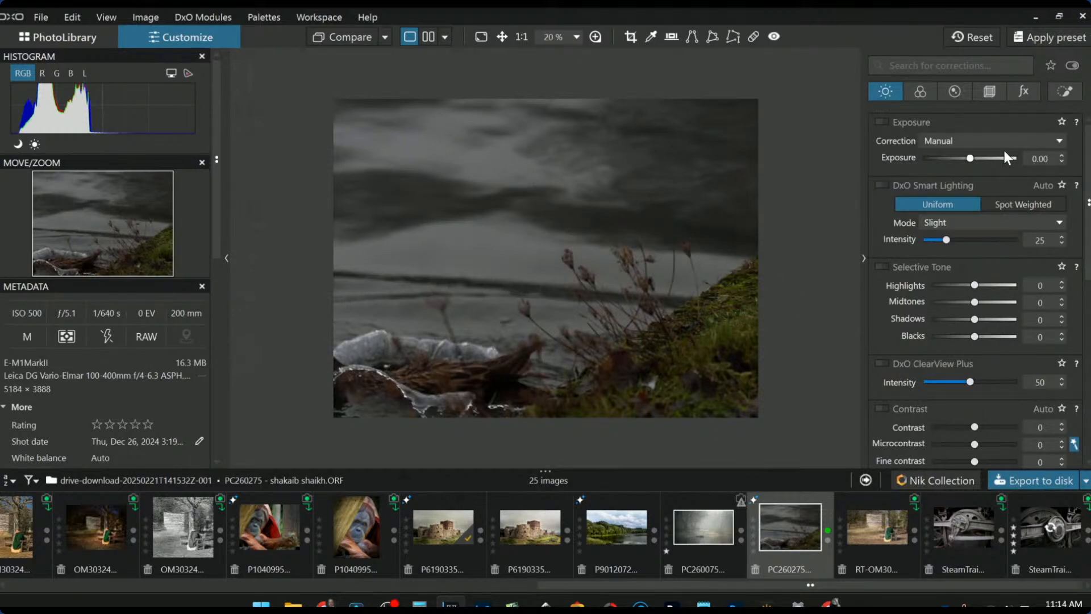
pyautogui.click(988, 92)
pyautogui.click(974, 161)
pyautogui.scroll(-11, 974, 162)
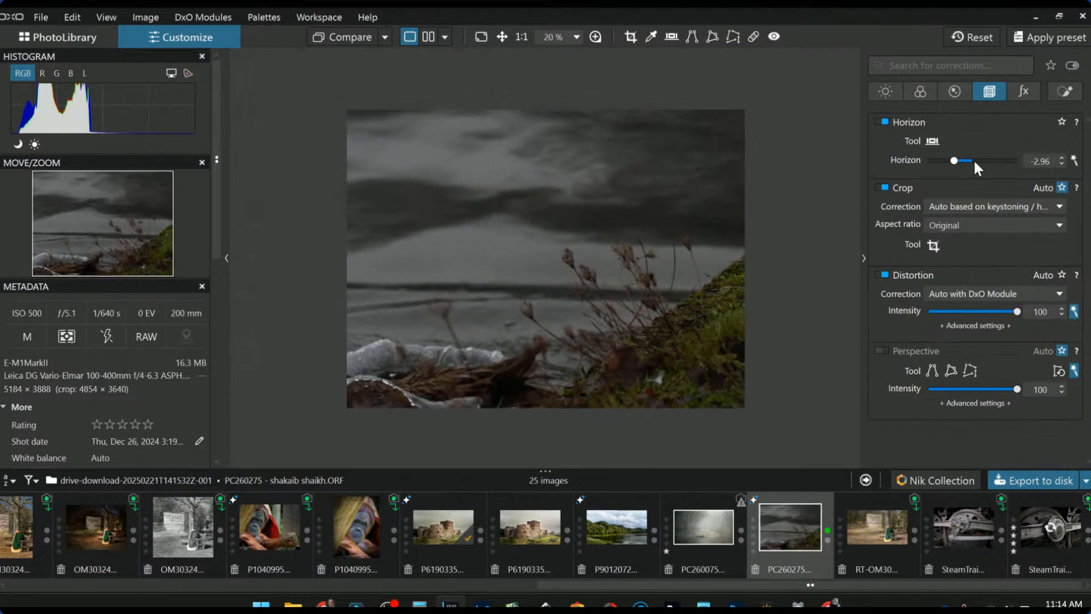
pyautogui.scroll(-5, 975, 165)
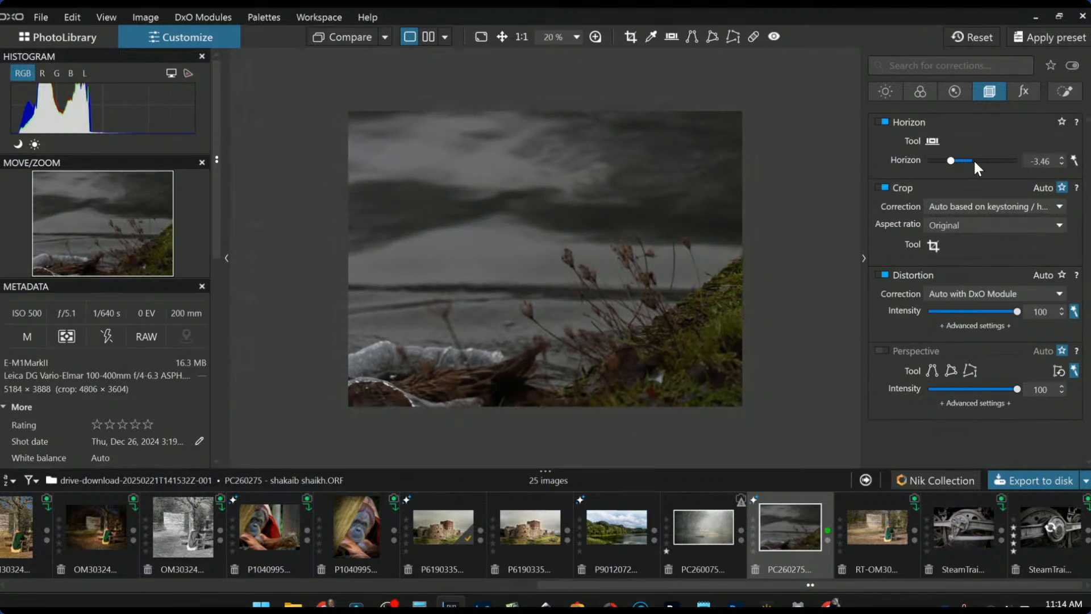
pyautogui.scroll(-5, 974, 163)
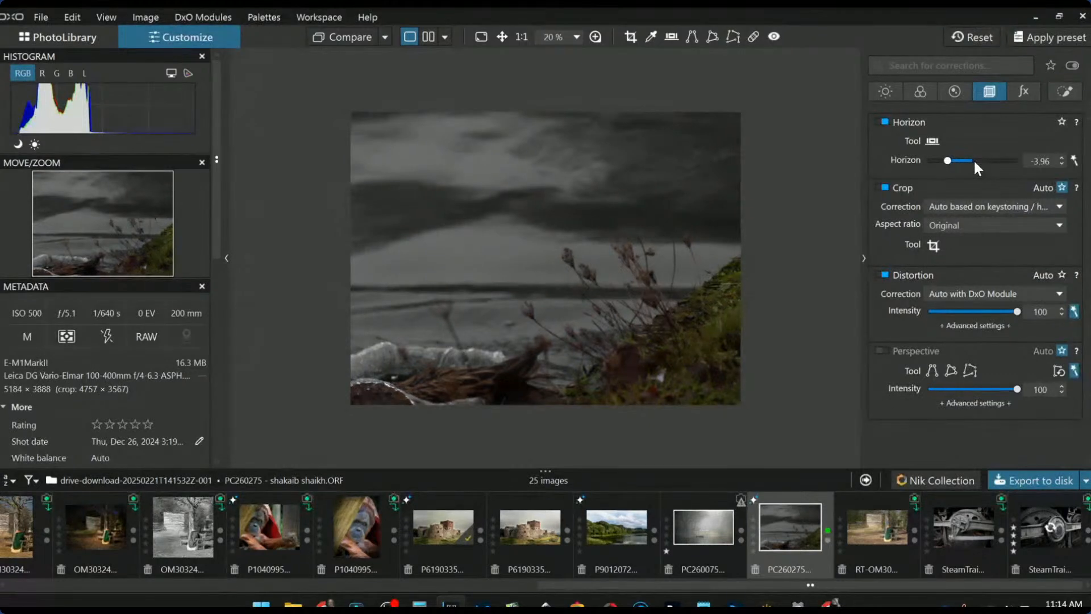
# - Crop the left side to a tall 3:4 portrait frame of 2823 × 3765 px
pyautogui.click(936, 244)
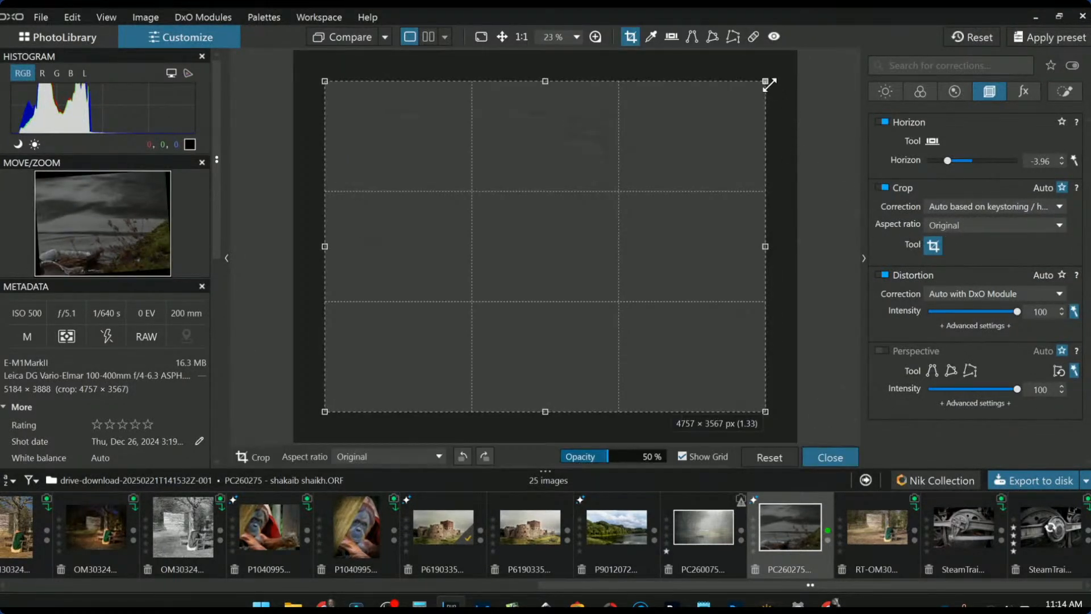
pyautogui.moveTo(767, 83); pyautogui.dragTo(479, 74)
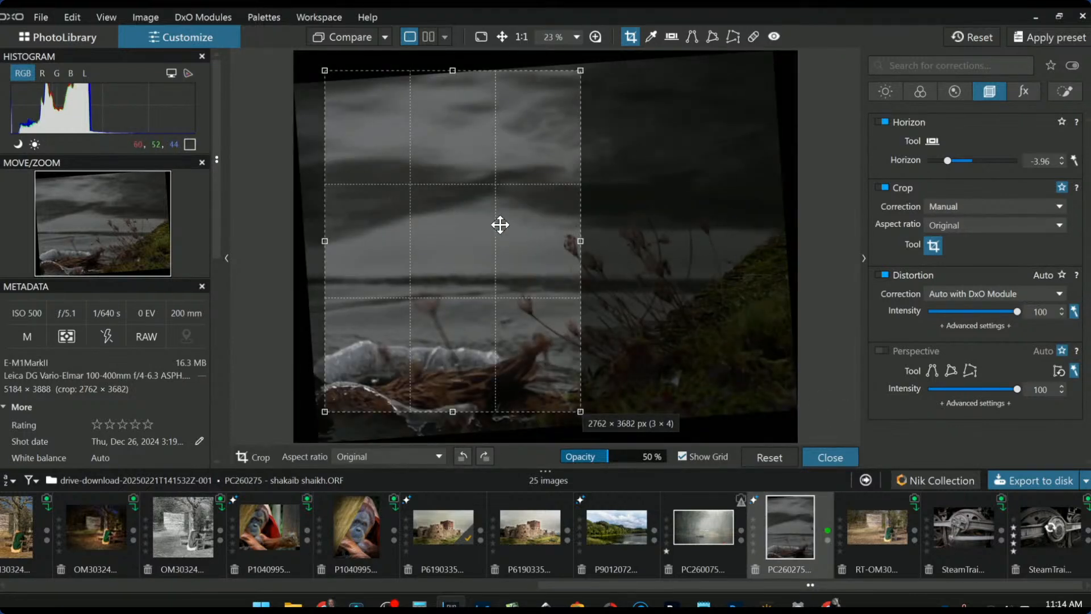
pyautogui.moveTo(500, 225); pyautogui.dragTo(499, 233)
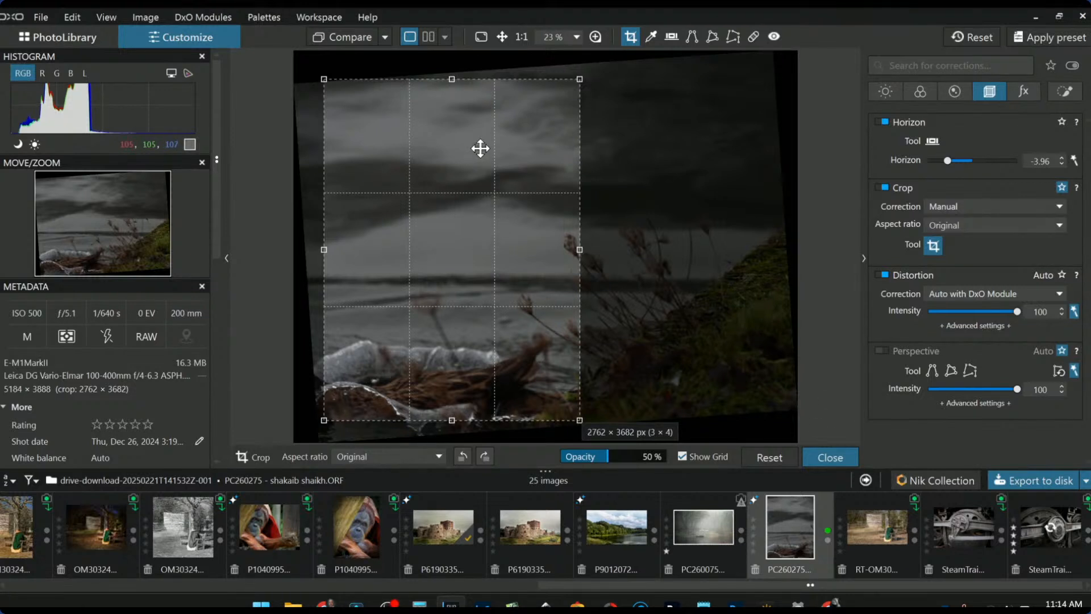
pyautogui.moveTo(580, 248); pyautogui.dragTo(586, 246)
pyautogui.press('Return')
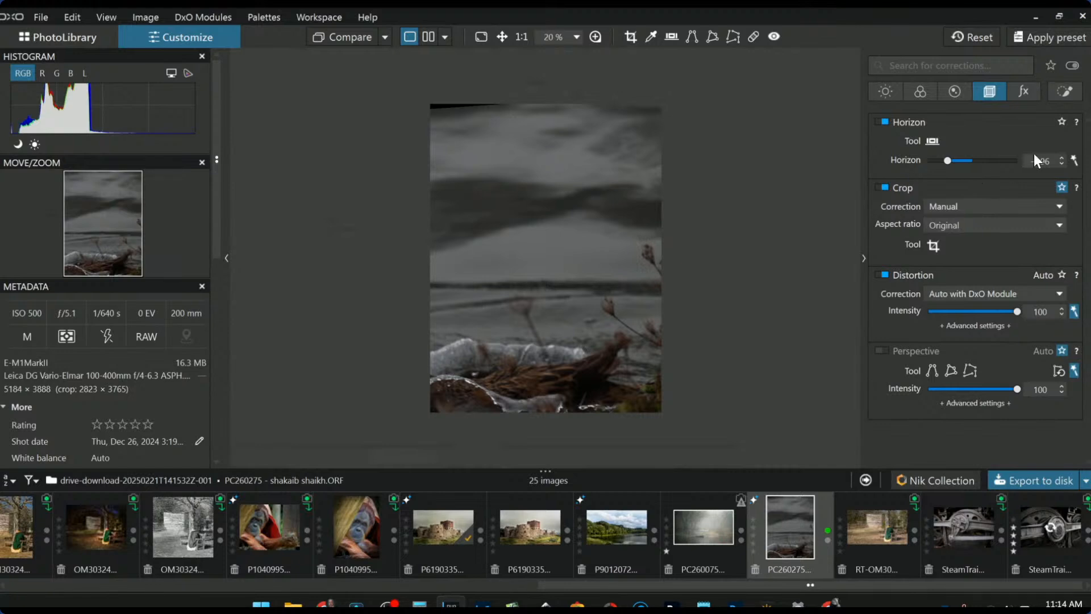
# - Draw a control-line local adjustment mask across the sky
pyautogui.click(1060, 94)
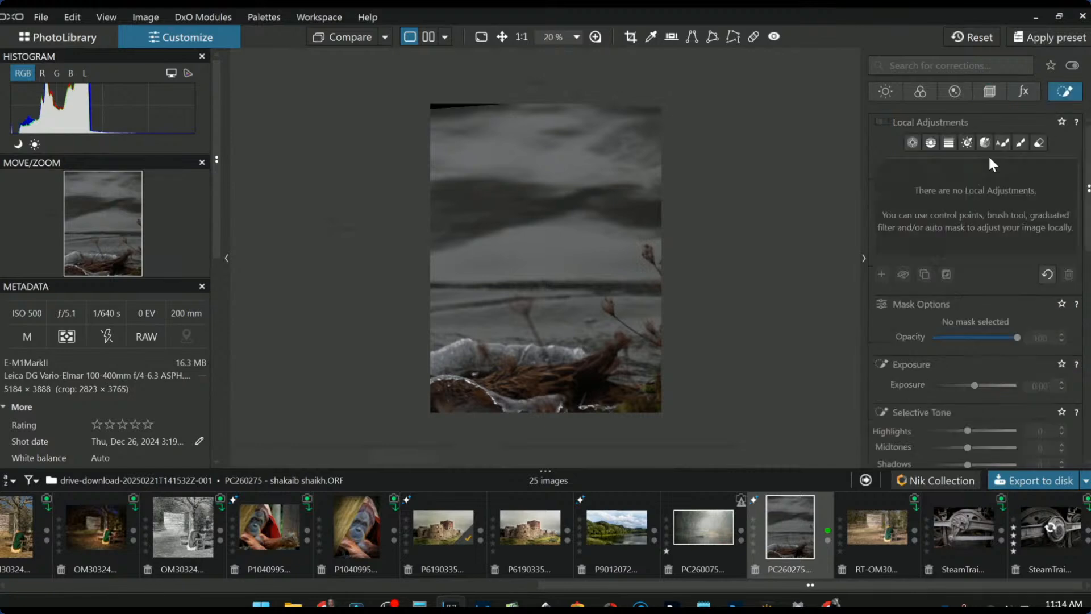
pyautogui.click(930, 142)
pyautogui.moveTo(547, 276); pyautogui.dragTo(547, 294)
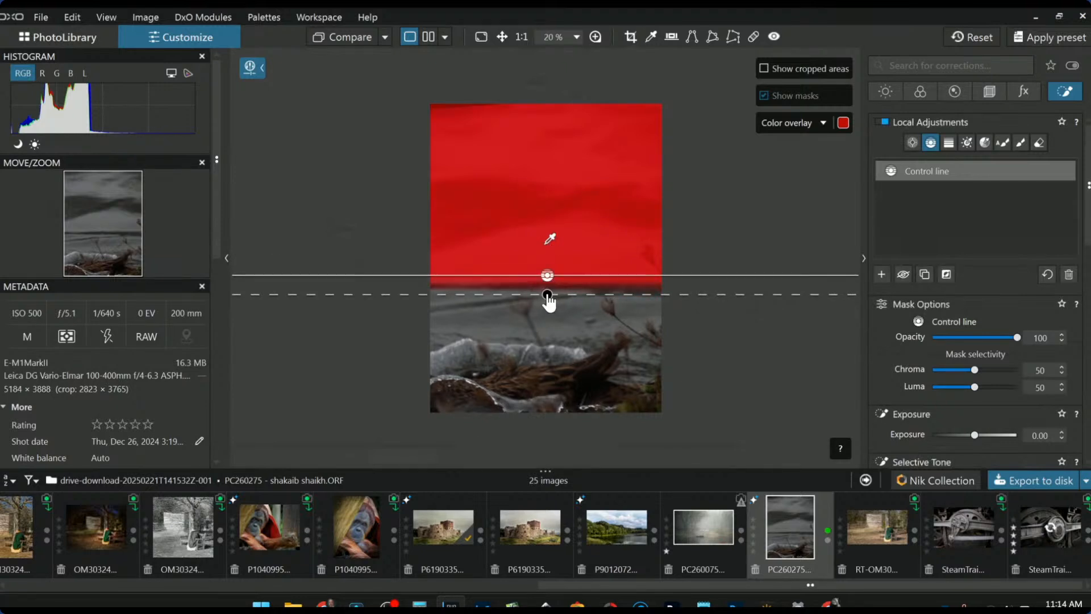
# - Set the sky mask to Highlights 100, Midtones 51, Blacks -23 and Temperature 5151
pyautogui.scroll(-2, 990, 435)
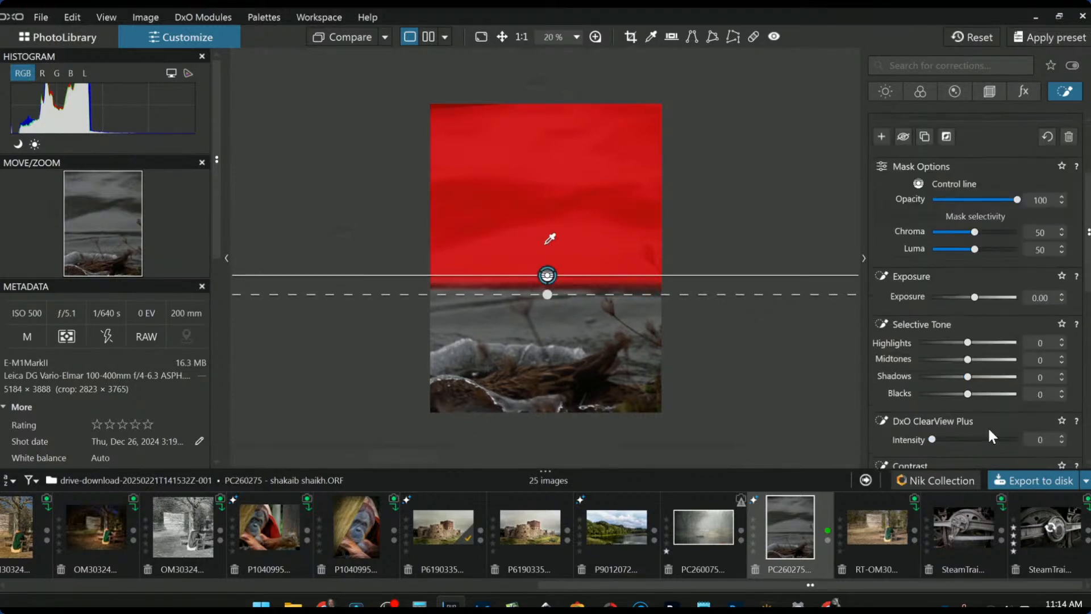
pyautogui.moveTo(967, 342); pyautogui.dragTo(1024, 342)
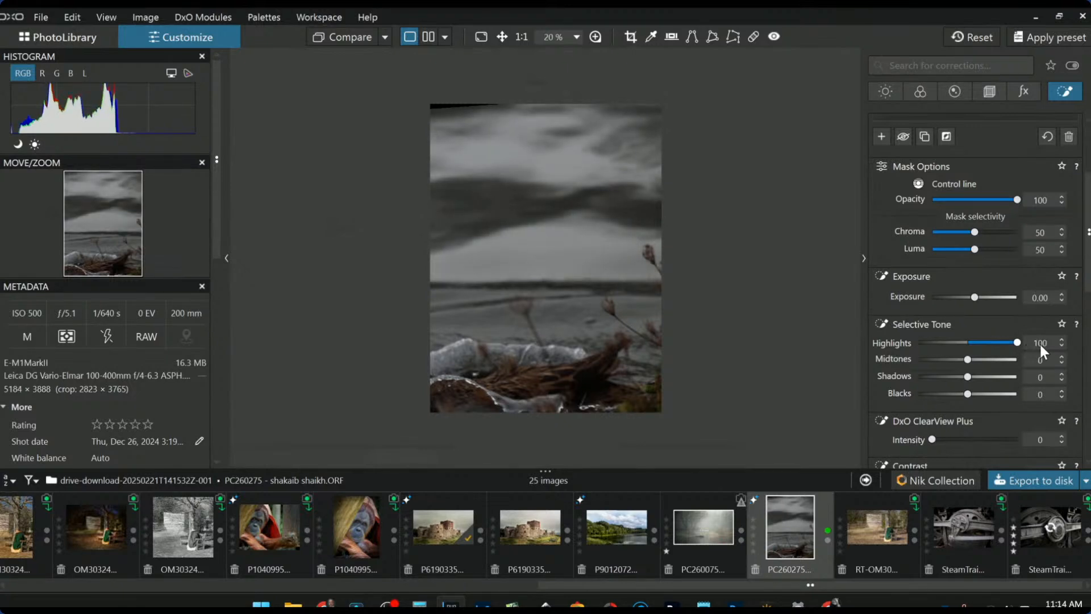
pyautogui.scroll(-3, 1009, 429)
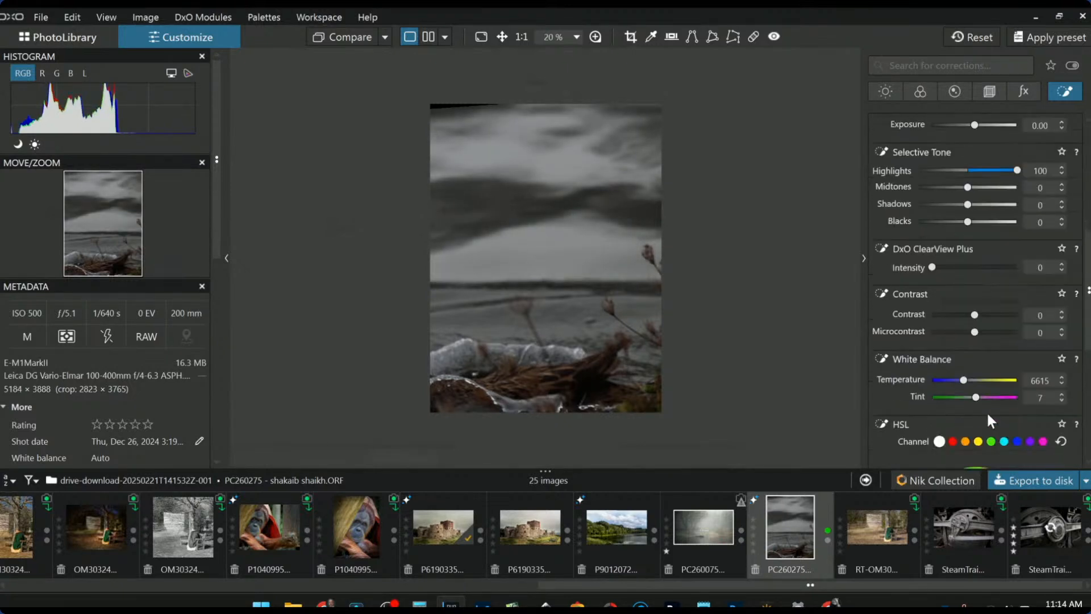
pyautogui.moveTo(962, 380); pyautogui.dragTo(958, 379)
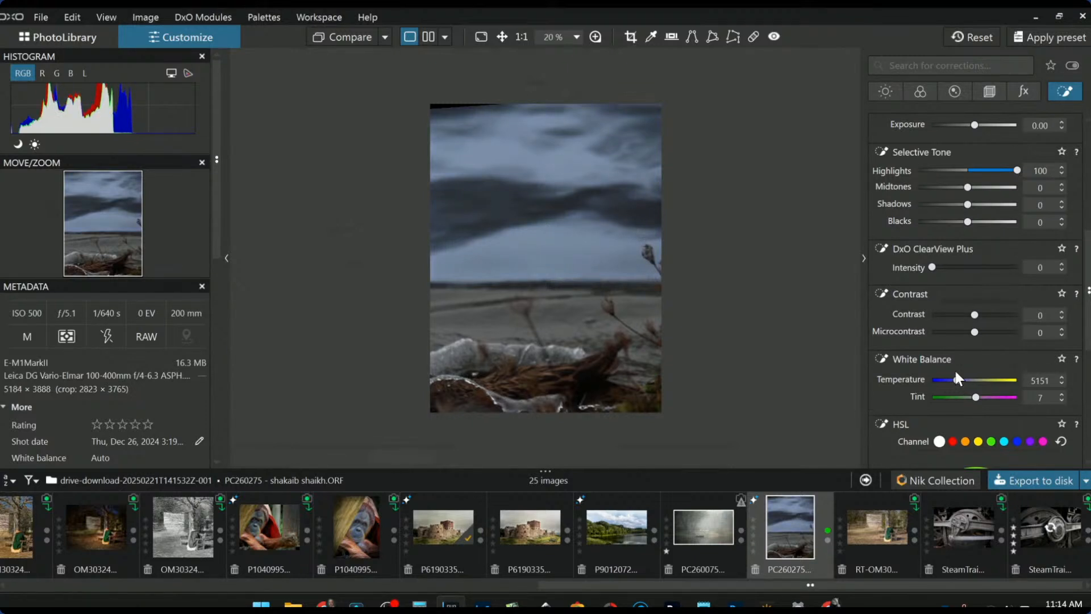
pyautogui.moveTo(966, 222); pyautogui.dragTo(993, 192)
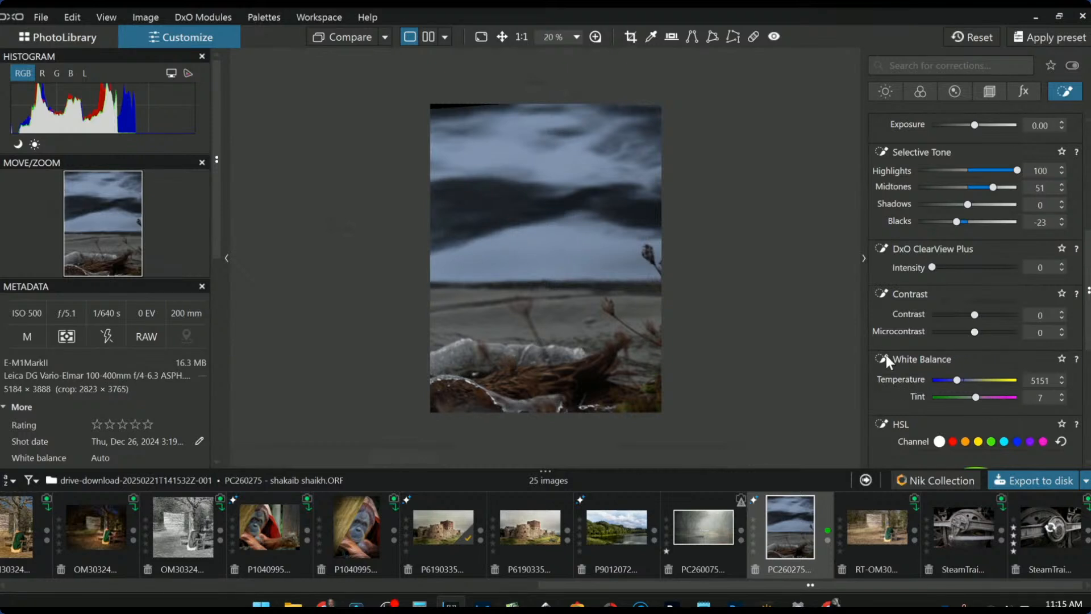
pyautogui.scroll(5, 885, 355)
pyautogui.scroll(-1, 907, 298)
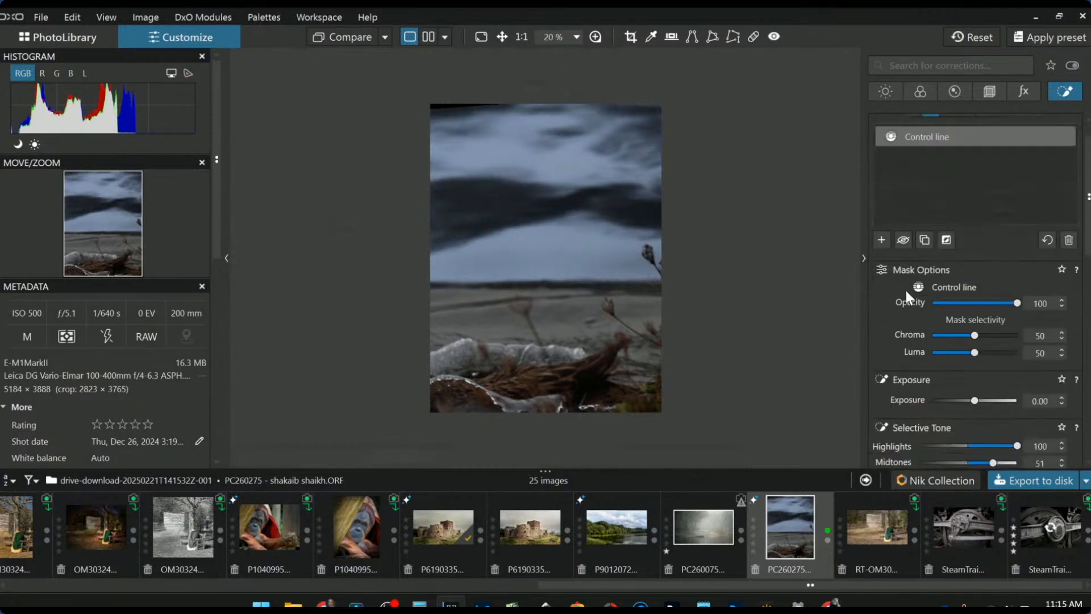
pyautogui.scroll(1, 920, 244)
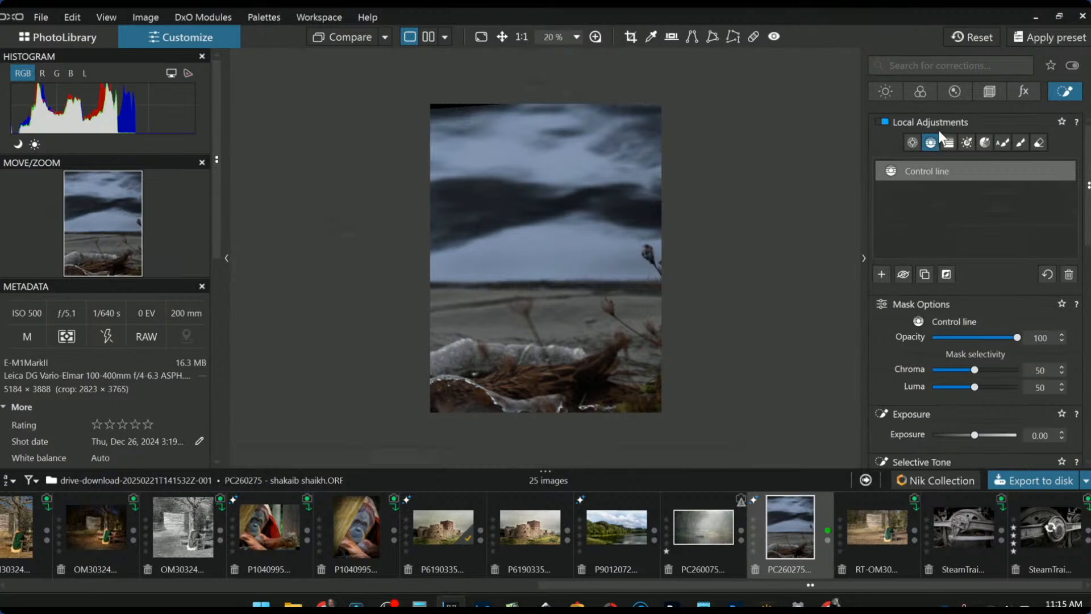
# - Add a foreground control line with Luma 60, Exposure 0.87 and Vibrancy 100
pyautogui.click(882, 274)
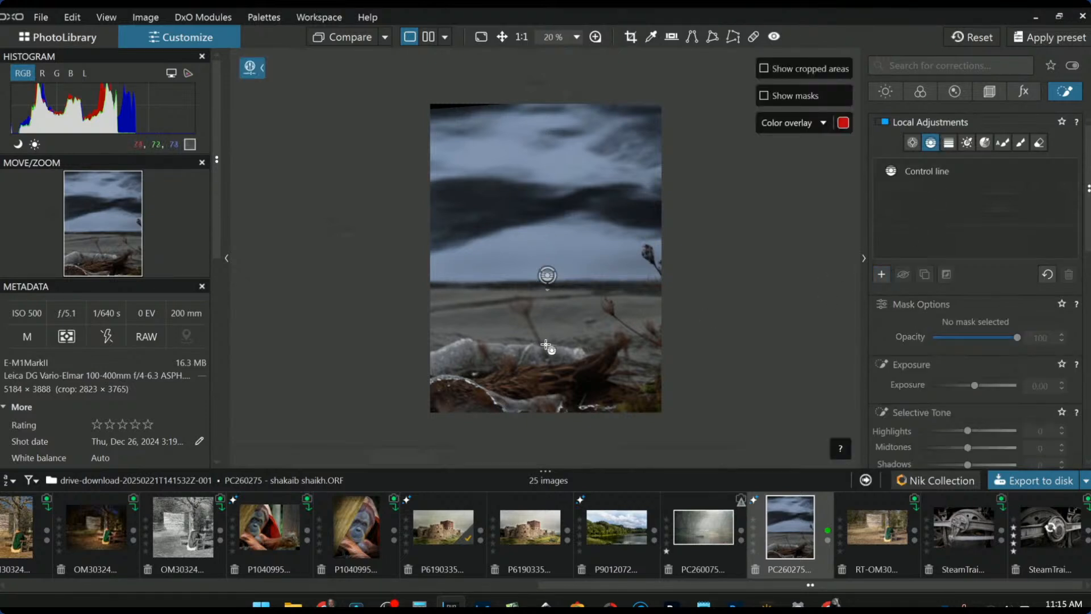
pyautogui.moveTo(543, 372); pyautogui.dragTo(546, 275)
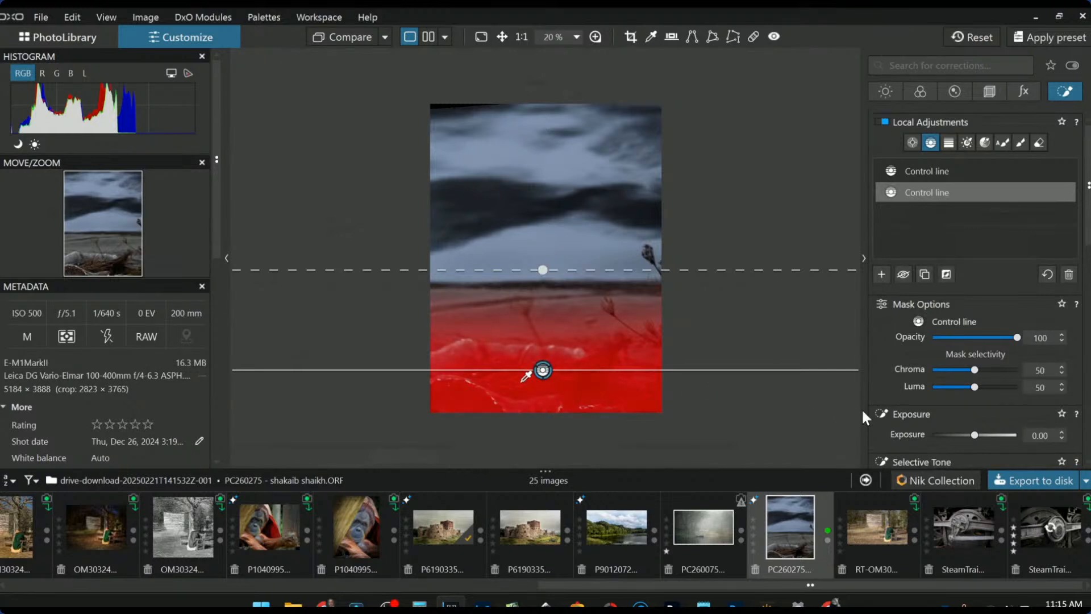
pyautogui.scroll(1, 974, 388)
pyautogui.scroll(1, 974, 388)
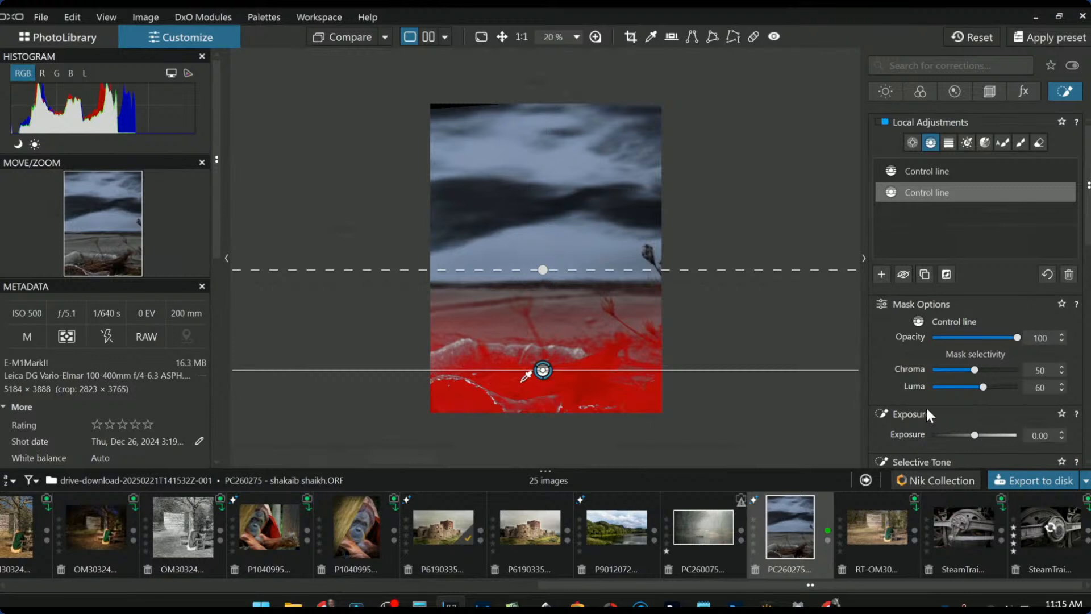
pyautogui.scroll(-3, 926, 408)
pyautogui.scroll(-2, 928, 410)
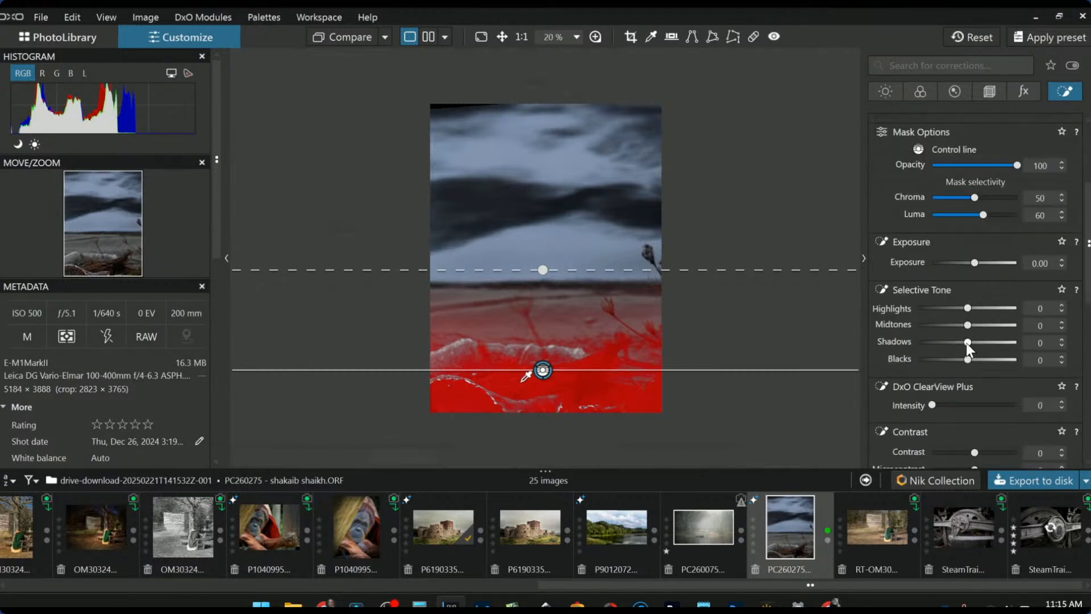
pyautogui.moveTo(973, 264); pyautogui.dragTo(984, 264)
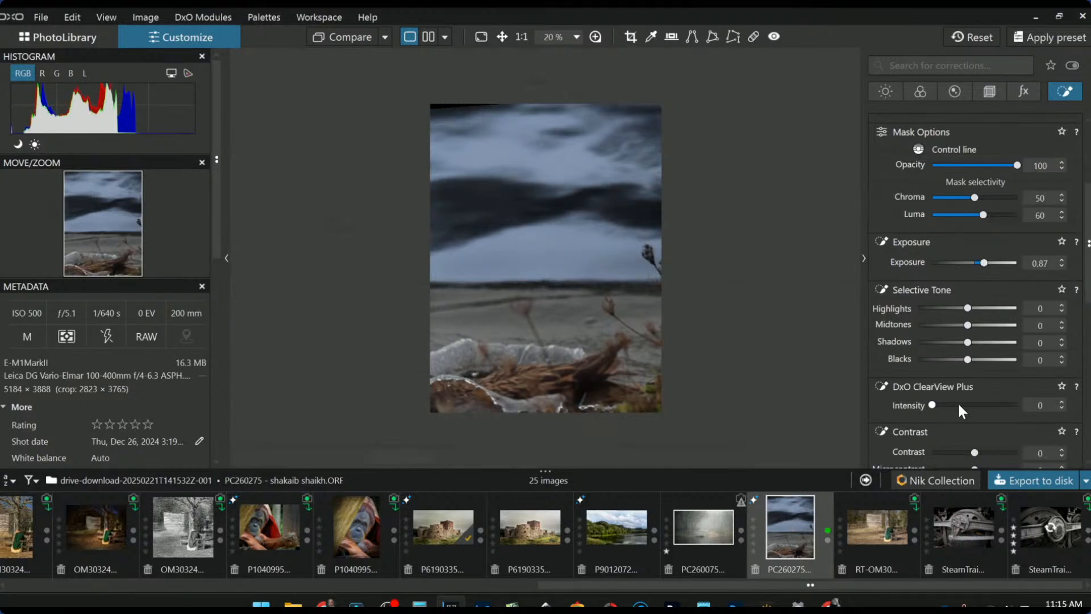
pyautogui.scroll(-5, 959, 404)
pyautogui.scroll(-7, 959, 402)
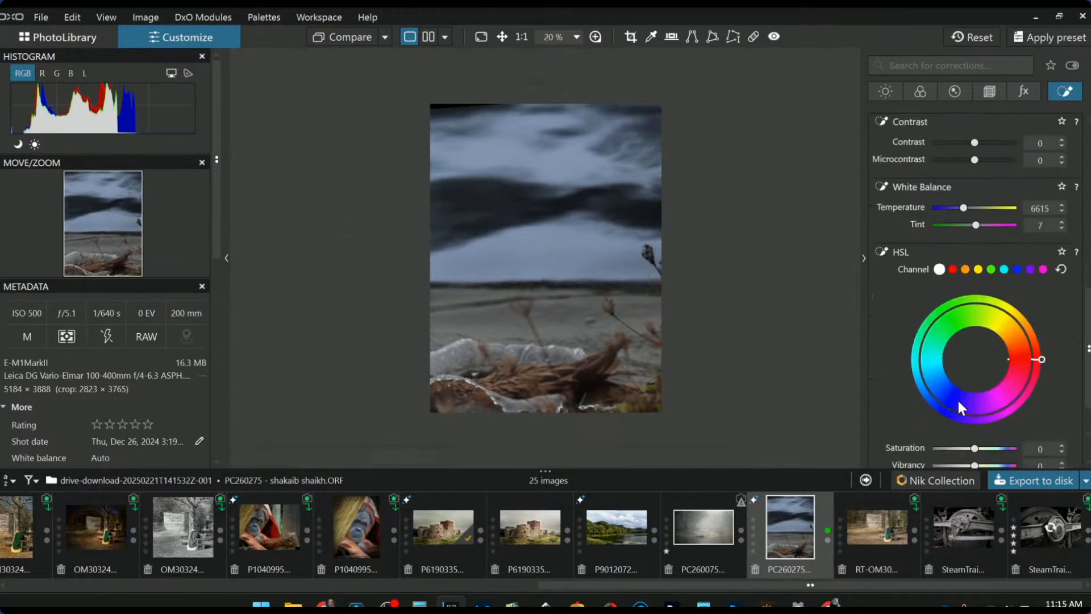
pyautogui.moveTo(975, 362); pyautogui.dragTo(1021, 361)
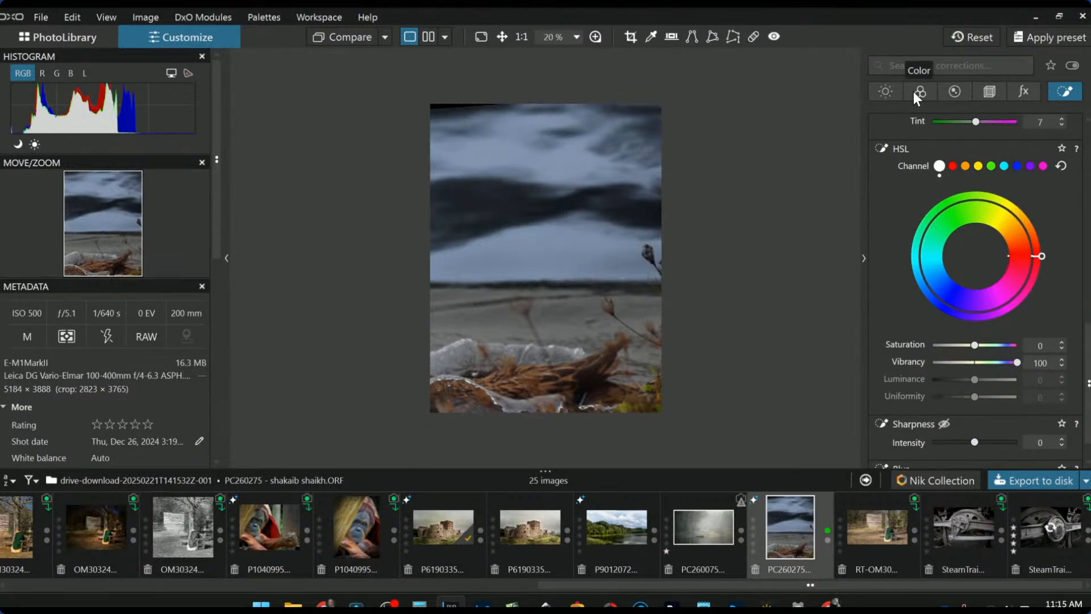
# - Set global ClearView Plus to 30, Microcontrast to 34 and Highlights to 59
pyautogui.click(891, 91)
pyautogui.scroll(5, 912, 311)
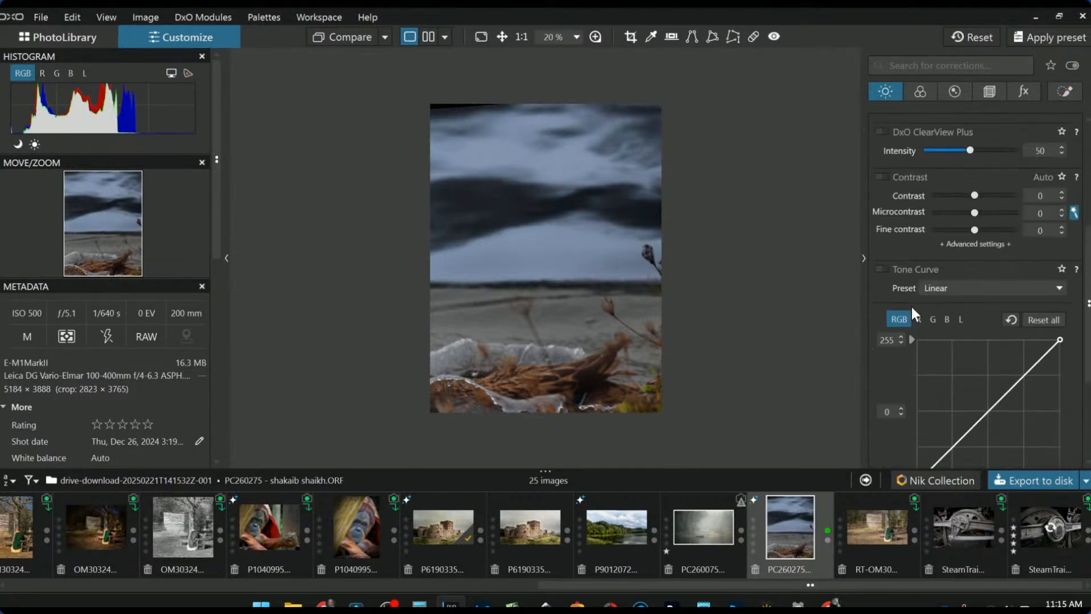
pyautogui.moveTo(948, 256); pyautogui.dragTo(951, 255)
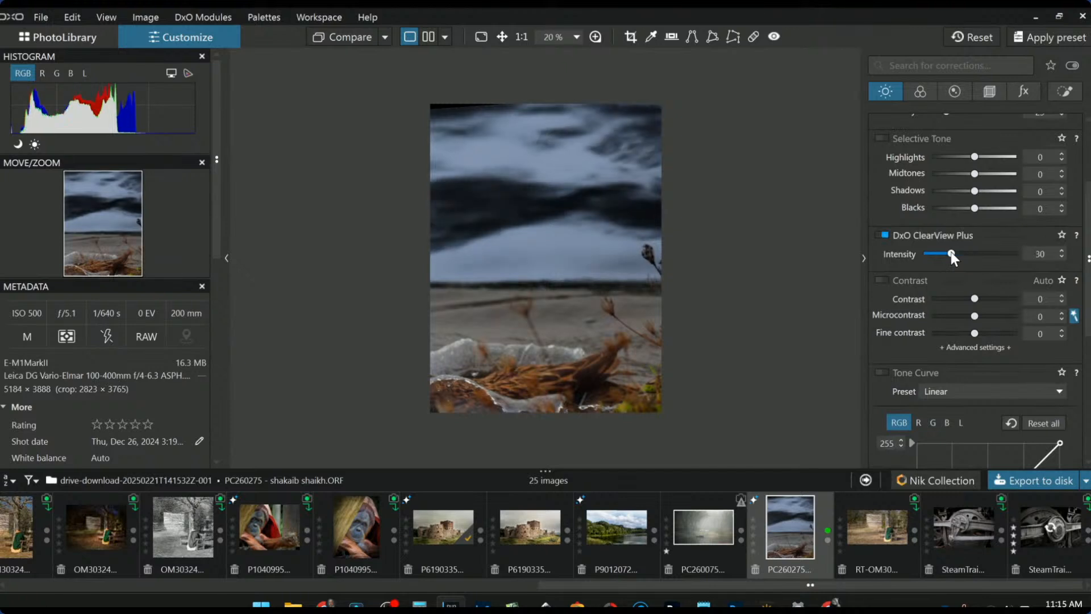
pyautogui.moveTo(973, 316); pyautogui.dragTo(989, 315)
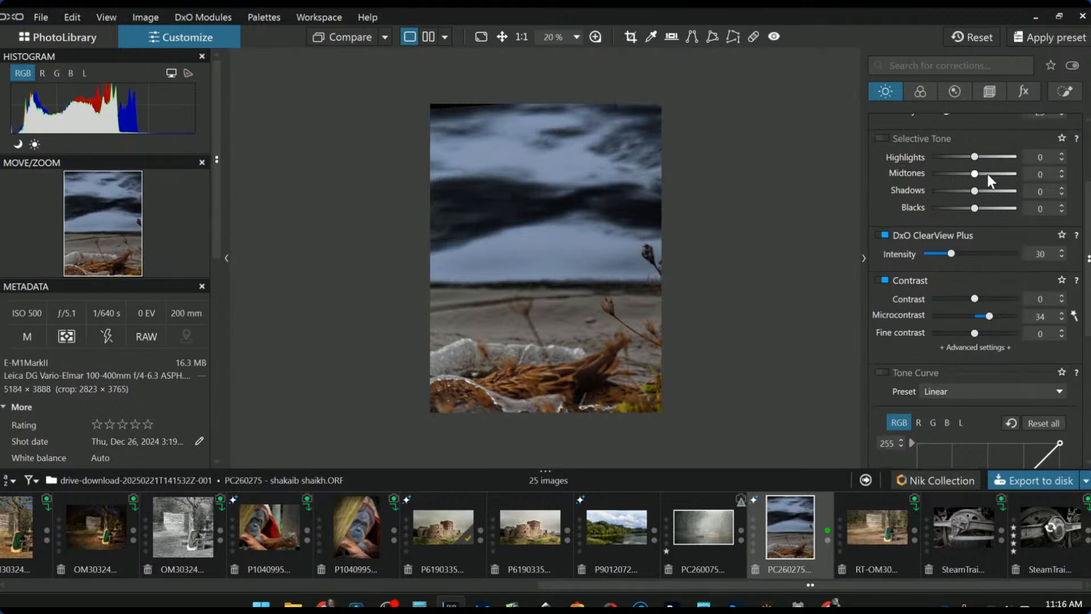
pyautogui.click(996, 157)
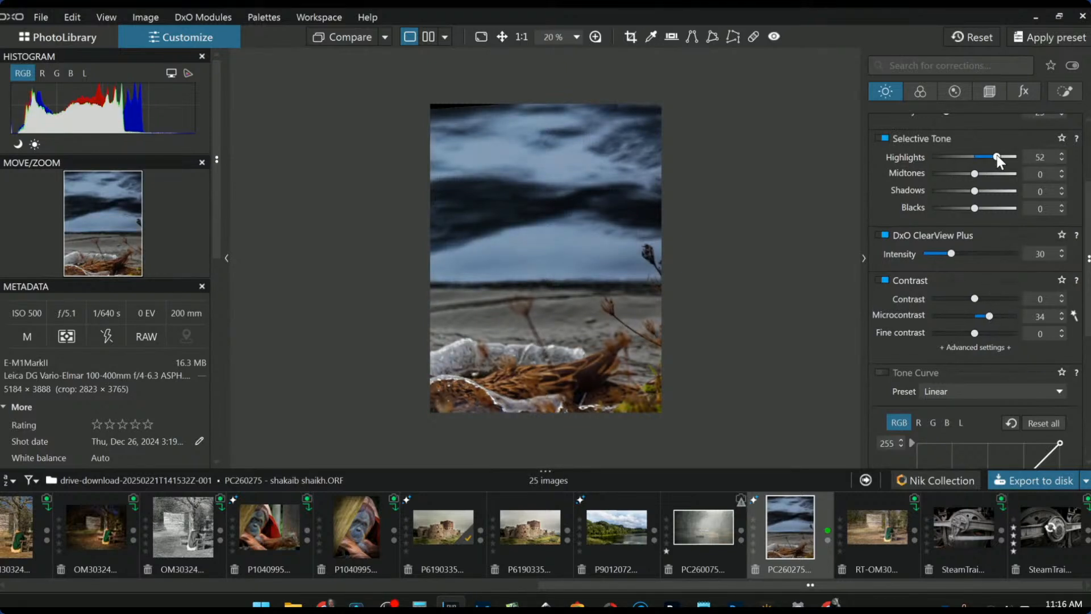
pyautogui.moveTo(1004, 157); pyautogui.dragTo(1000, 158)
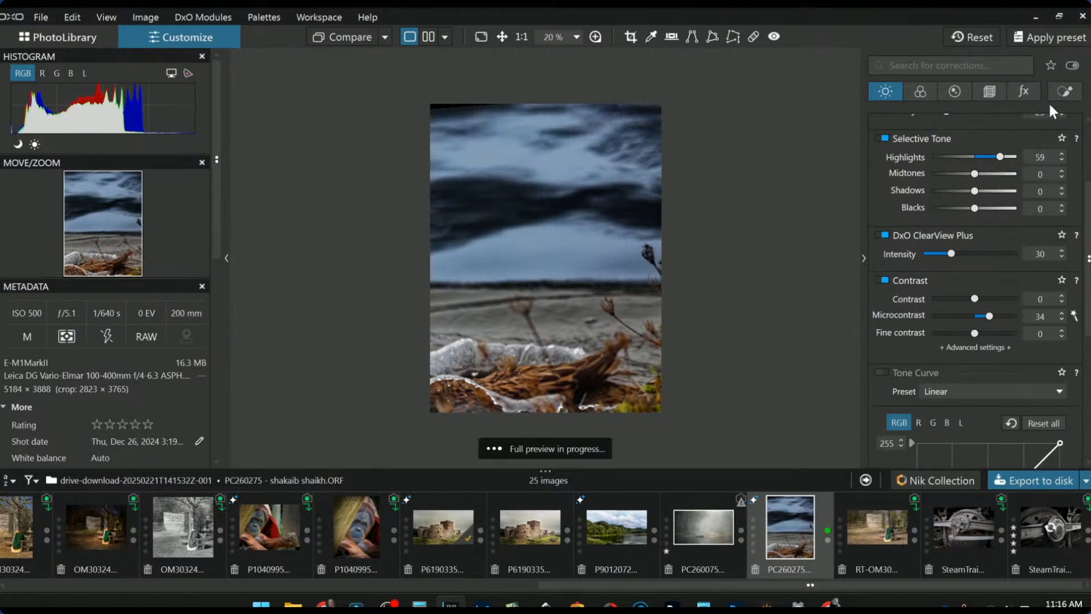
# - Place three control points on the foreground bank with Highlights 62 and Midtones 41
pyautogui.click(1065, 91)
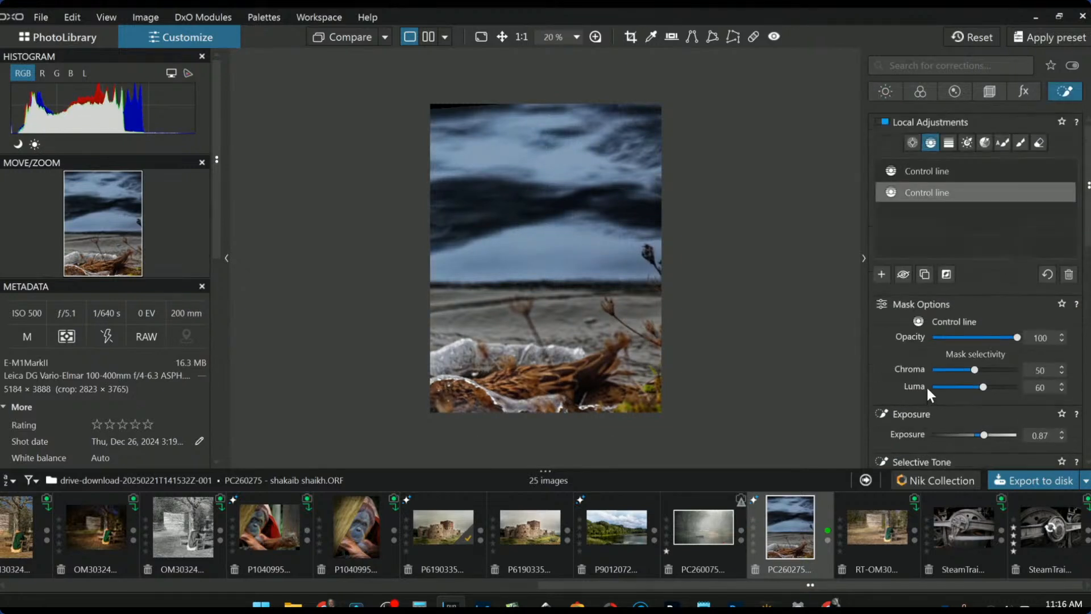
pyautogui.click(882, 274)
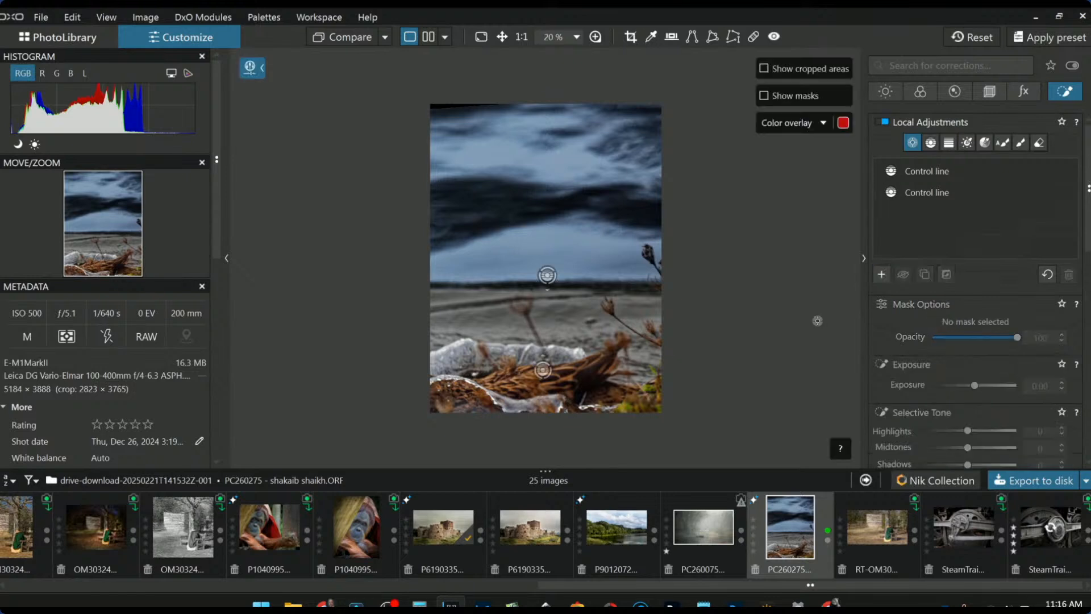
pyautogui.click(451, 361)
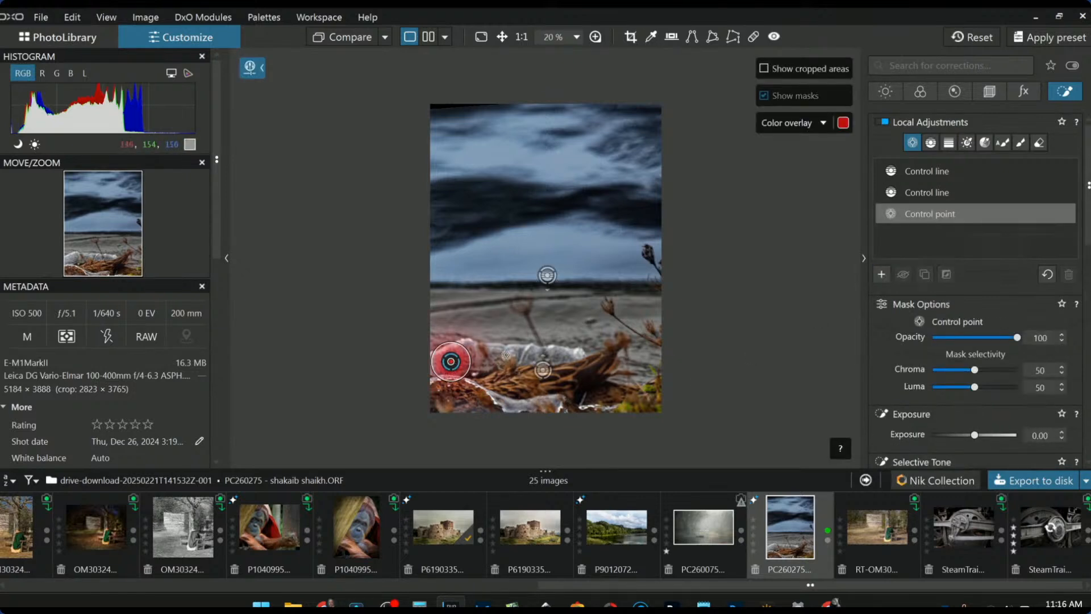
pyautogui.click(529, 353)
pyautogui.click(514, 407)
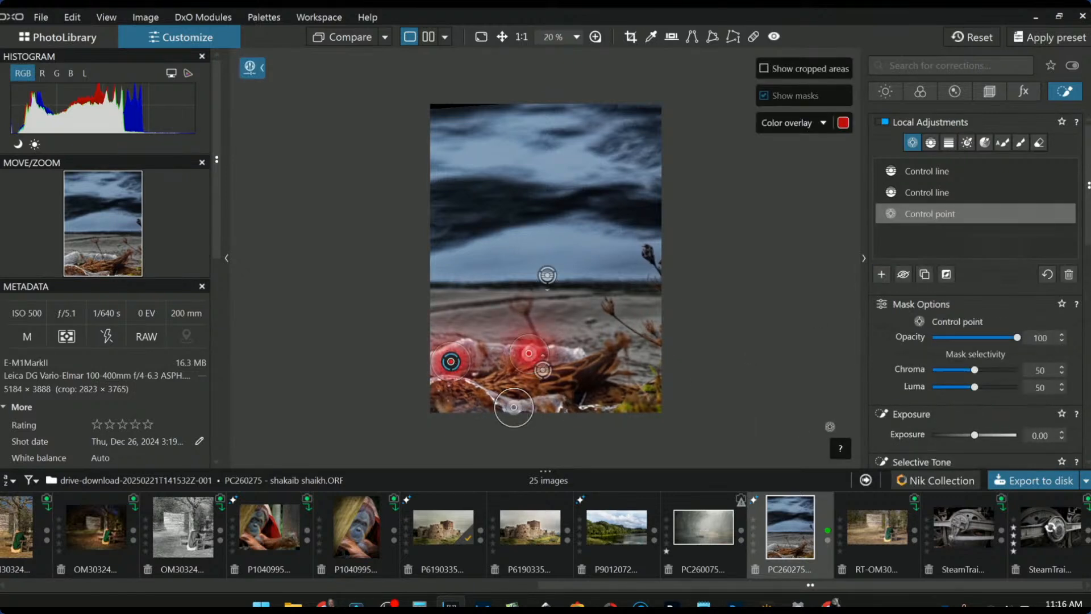
pyautogui.scroll(-2, 993, 401)
pyautogui.moveTo(997, 346); pyautogui.dragTo(988, 359)
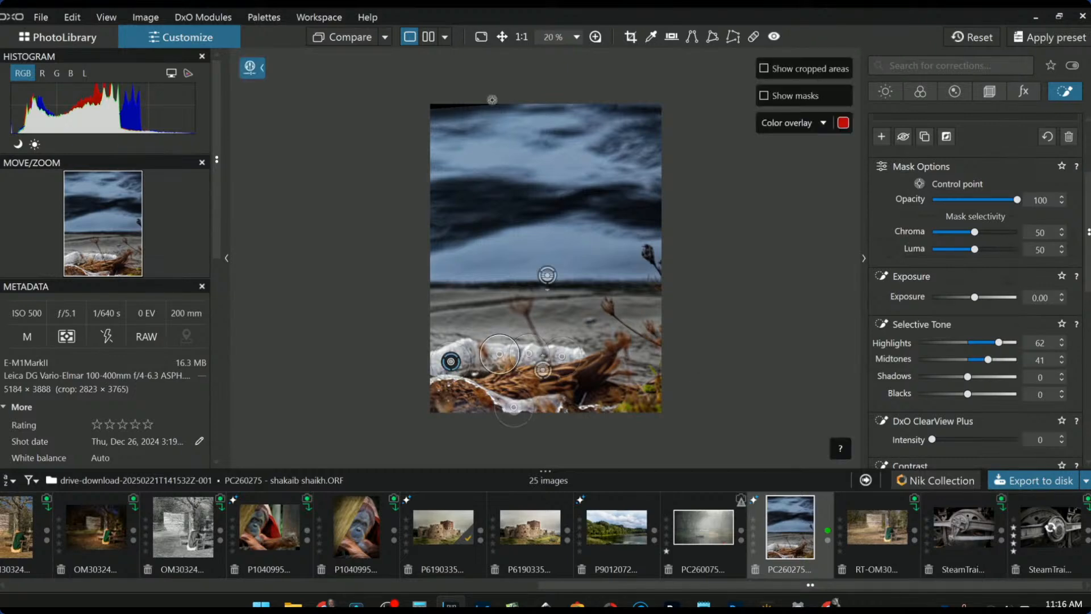
# - Compare the edit side by side with the uncorrected original (without geometry), panels hidden
pyautogui.click(429, 36)
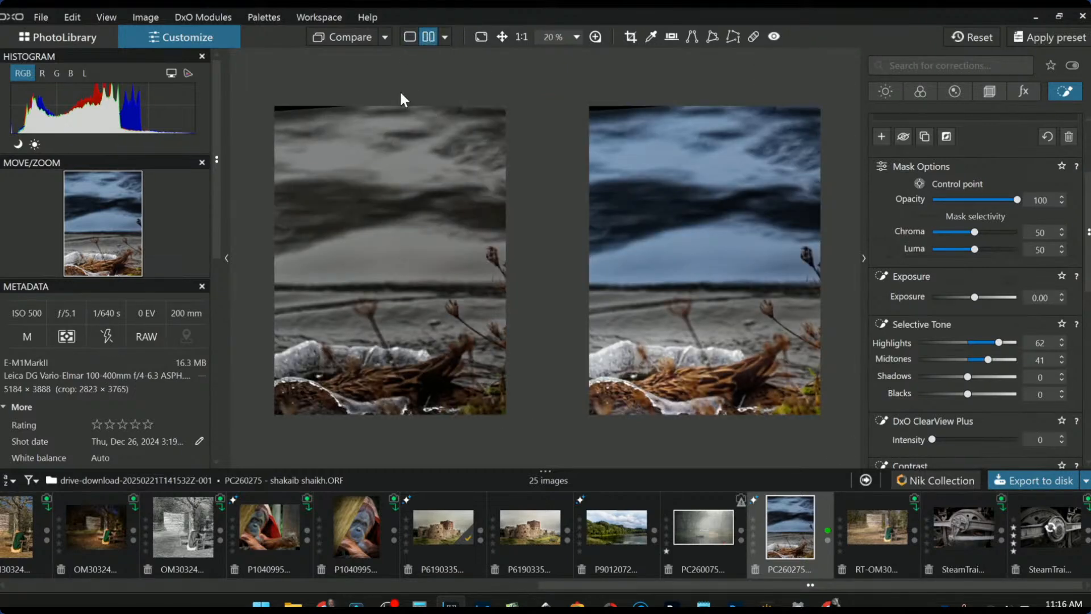
pyautogui.press('F9')
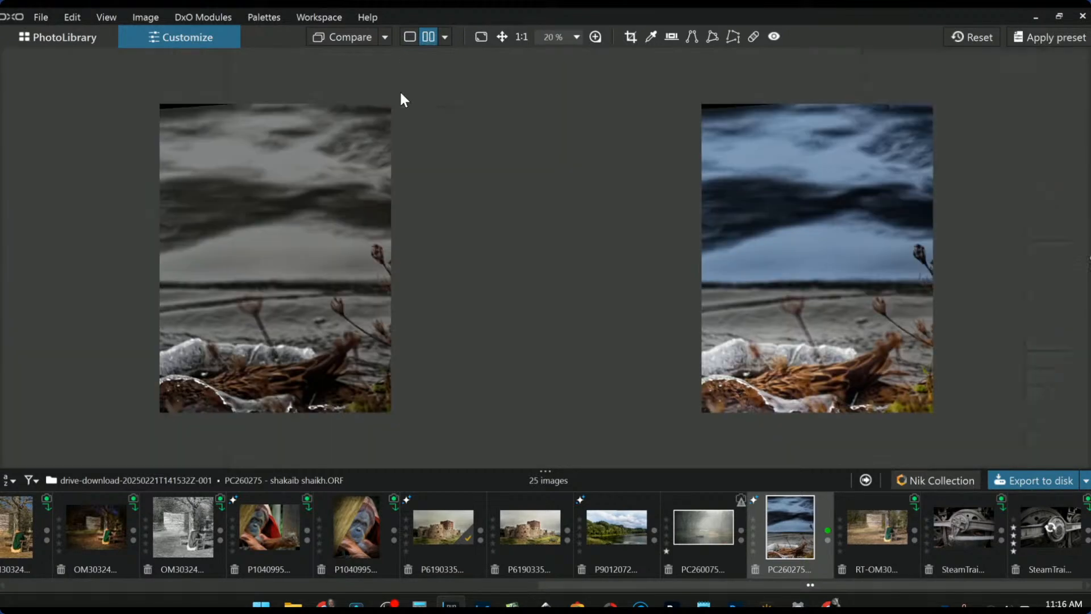
pyautogui.click(386, 37)
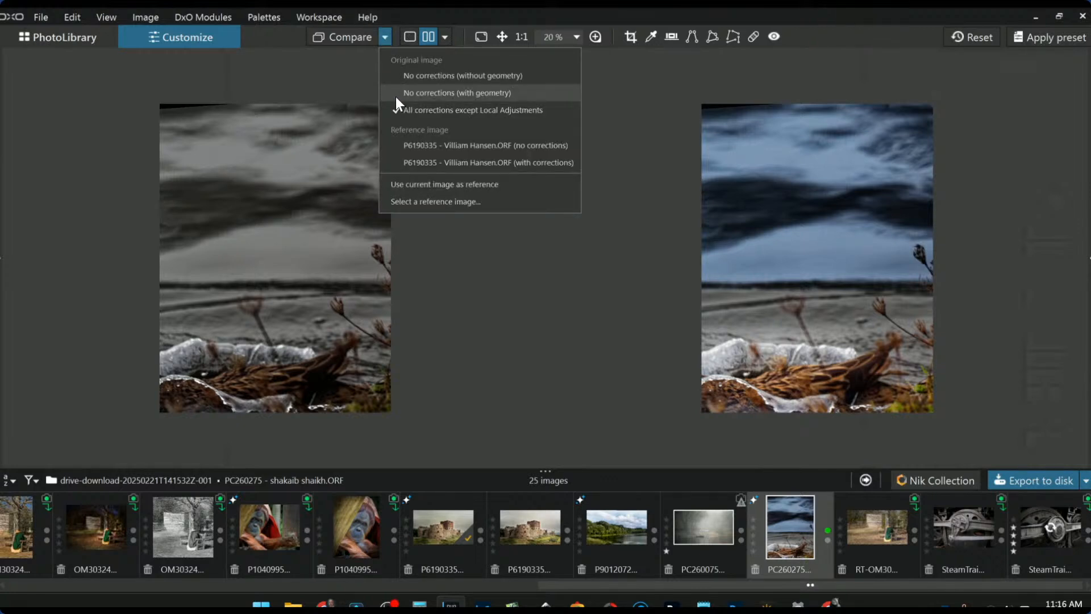
pyautogui.click(400, 76)
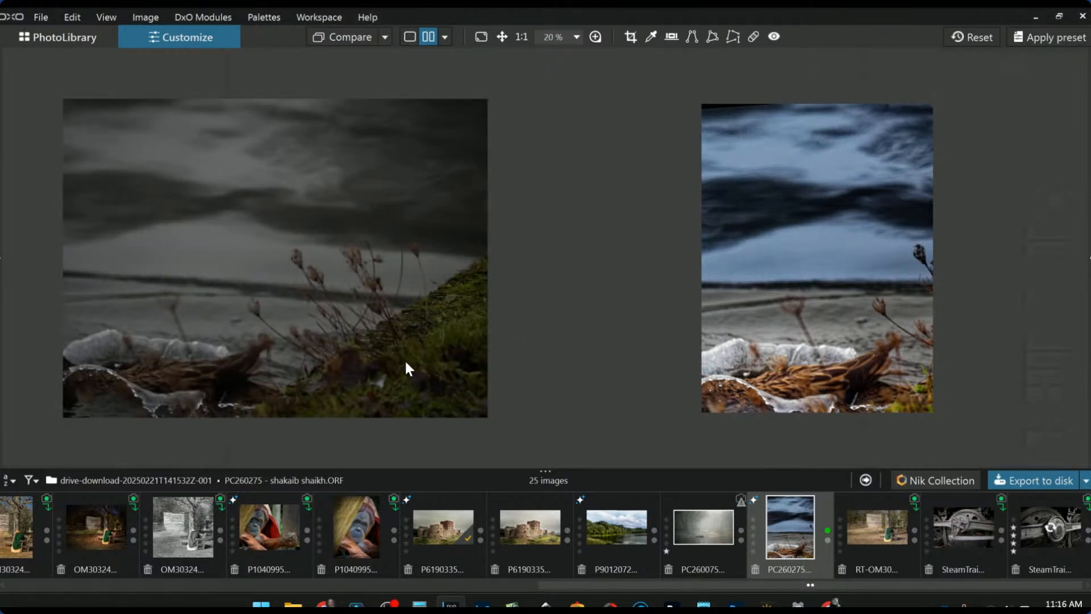
# - Briefly show the local adjustment control points, then hide the overlay
pyautogui.press('l')
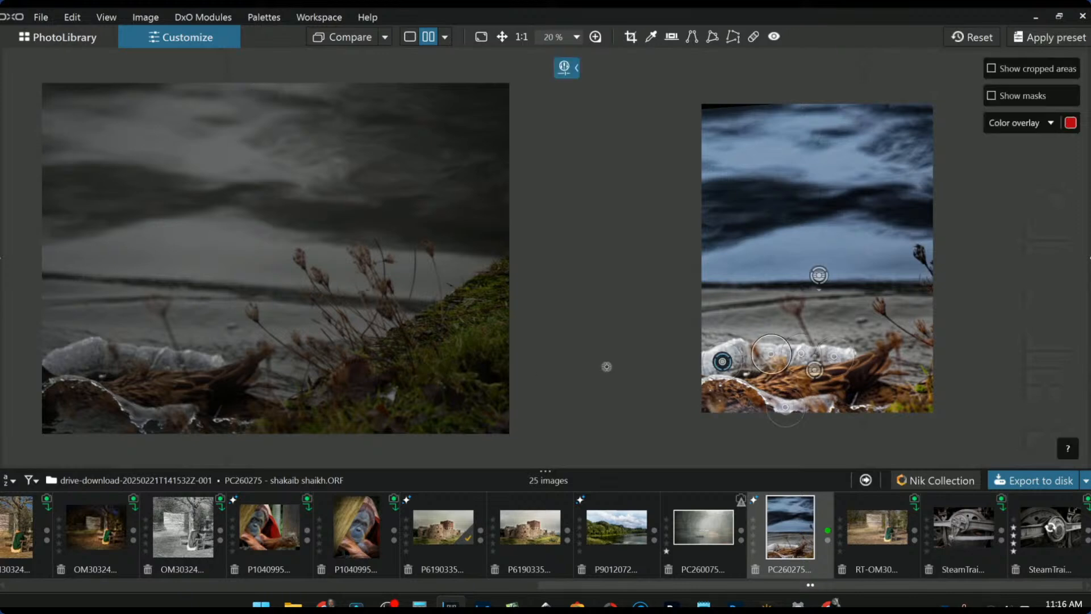
pyautogui.scroll(2, 861, 332)
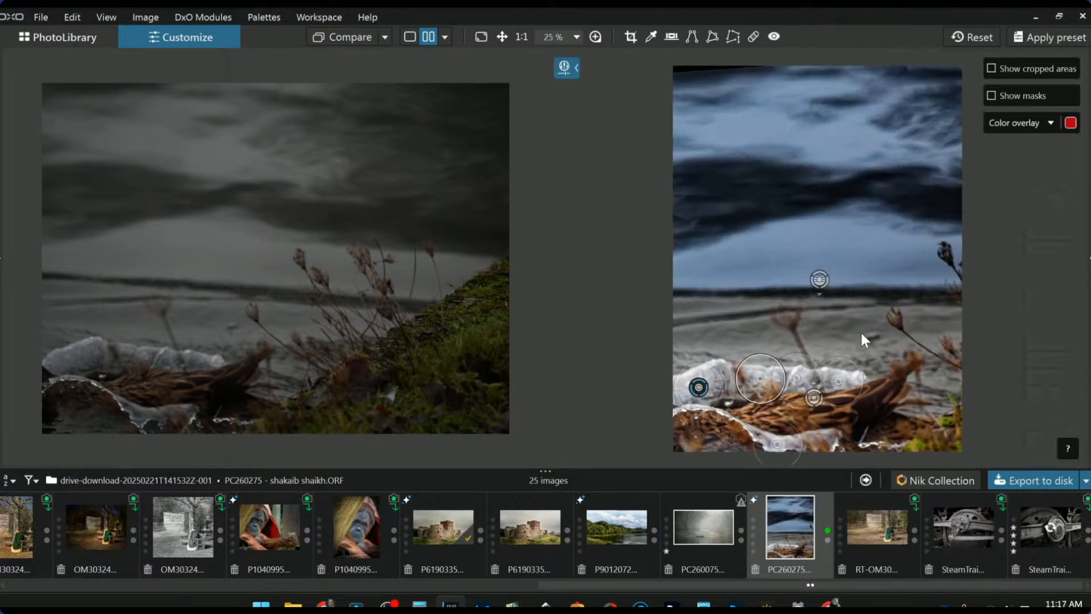
pyautogui.press('Escape')
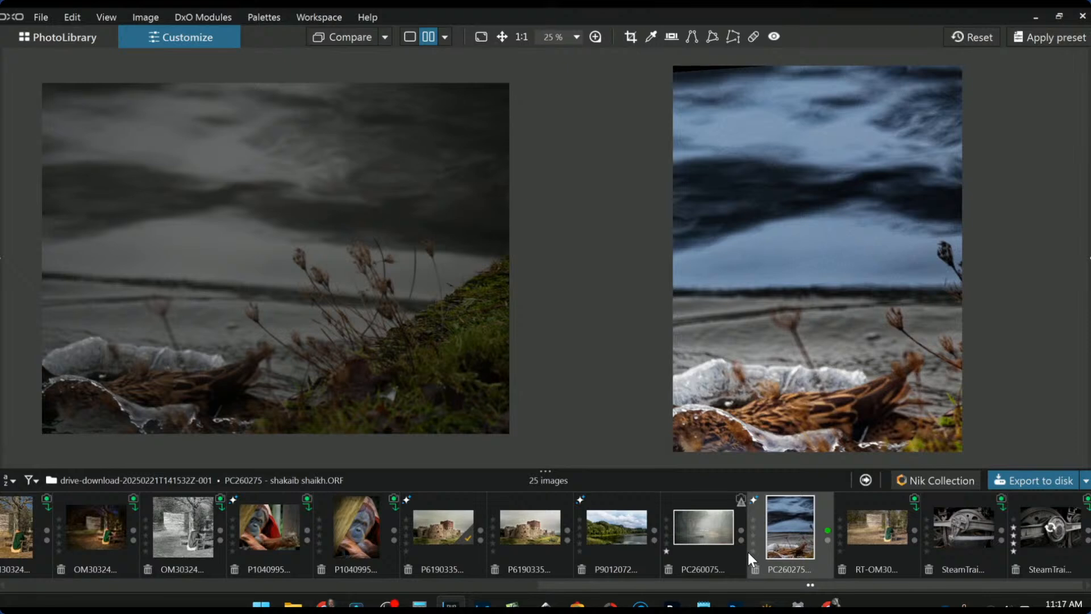
# - Delete the first steam train image, leaving 24, then select SteamTrainPleaseUseThisOne
pyautogui.click(963, 532)
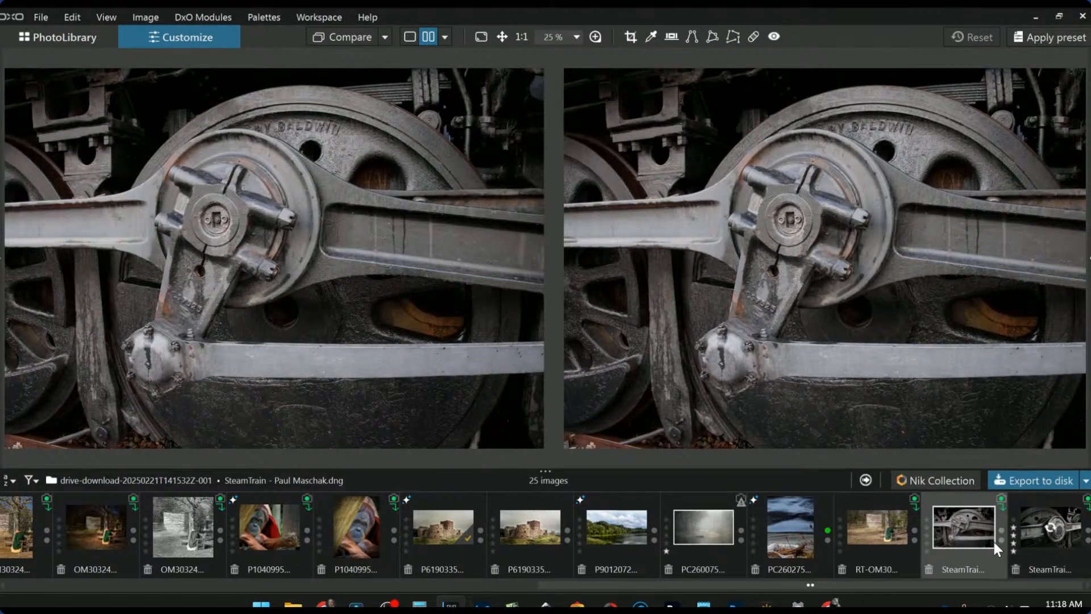
pyautogui.click(1059, 537)
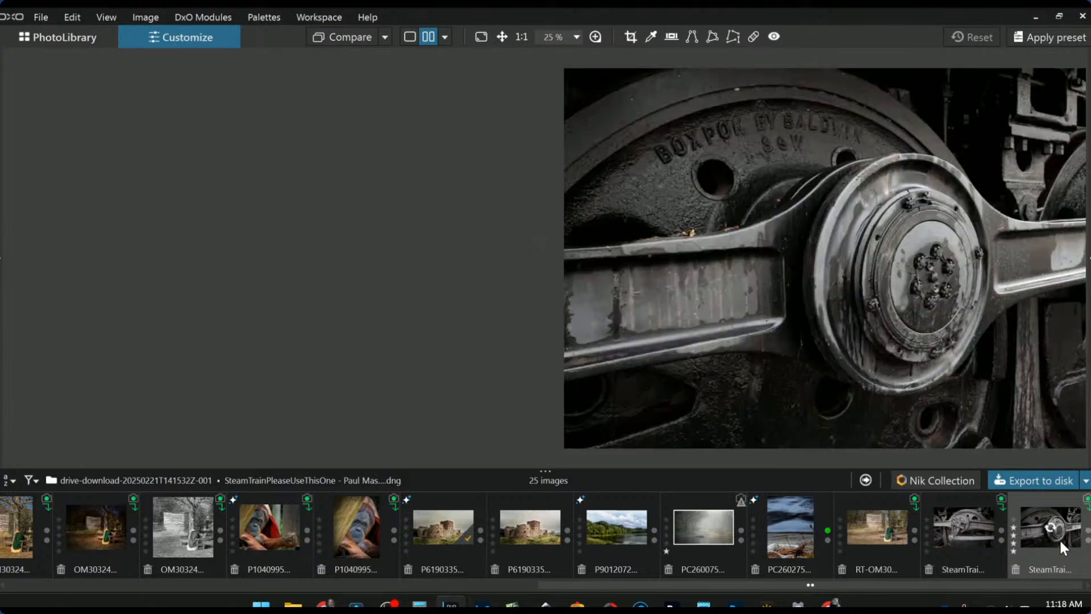
pyautogui.click(930, 570)
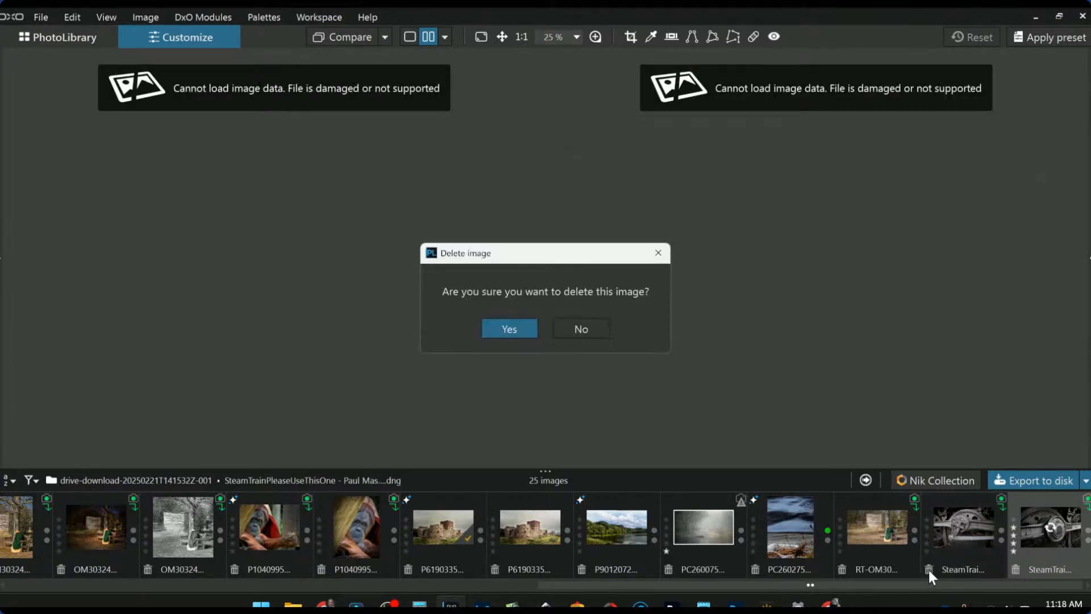
pyautogui.click(499, 322)
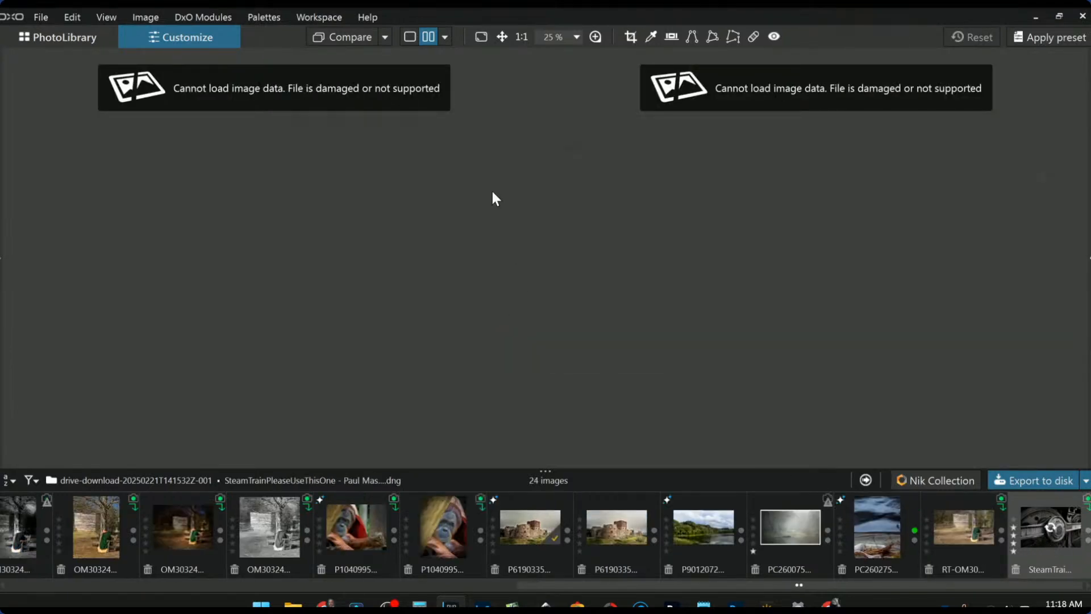
pyautogui.click(961, 540)
pyautogui.click(1064, 556)
# - Export the steam train image to Adobe Photoshop 2025 as a 16-bit TIFF and download the DxO modules
pyautogui.rightClick(1056, 541)
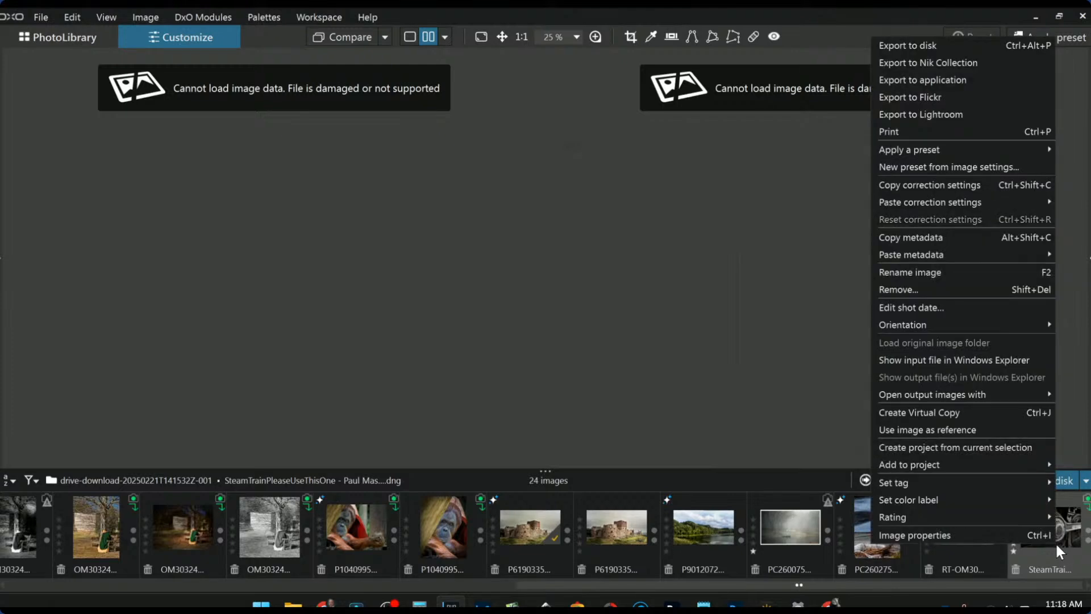
pyautogui.moveTo(1033, 514)
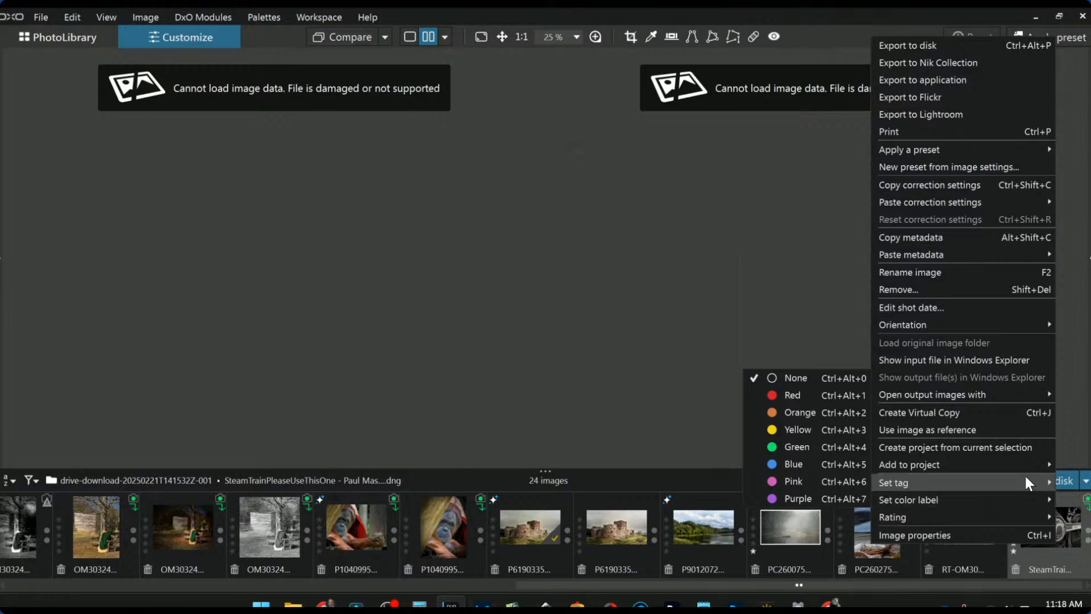
pyautogui.click(960, 80)
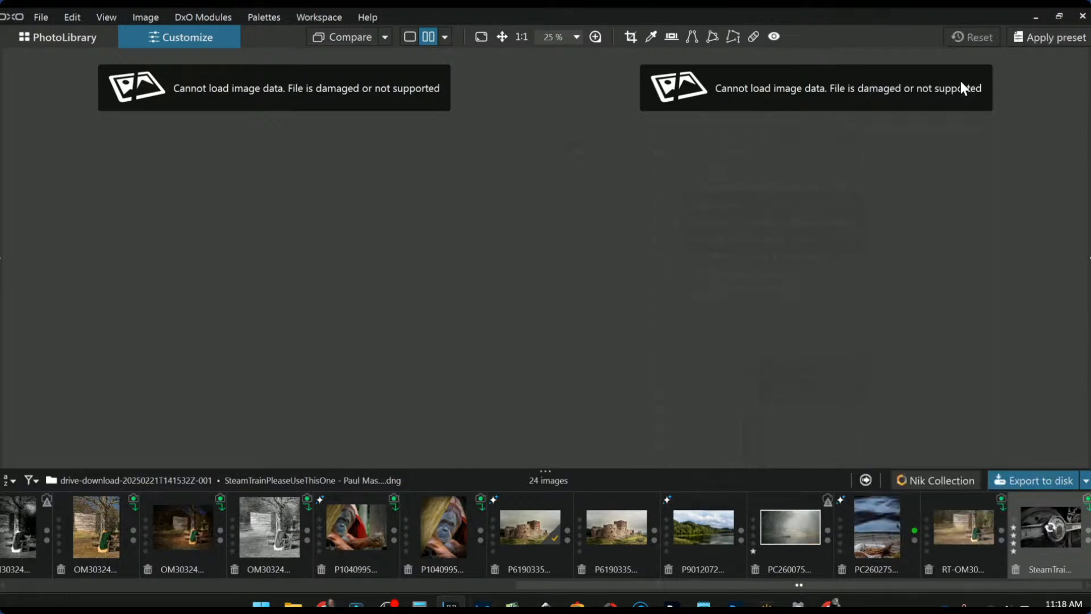
pyautogui.click(579, 152)
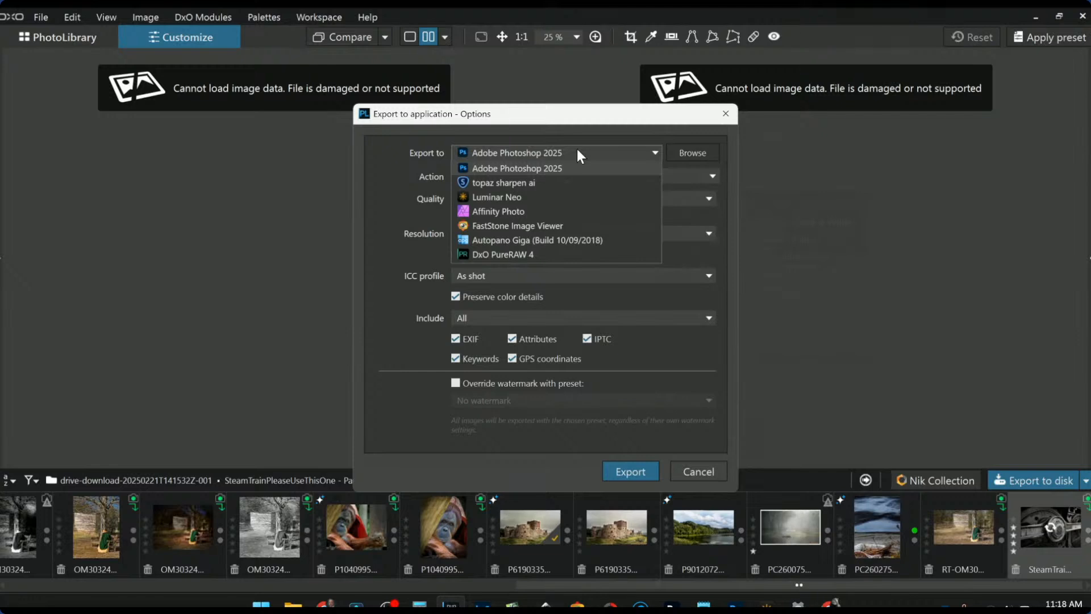
pyautogui.click(578, 151)
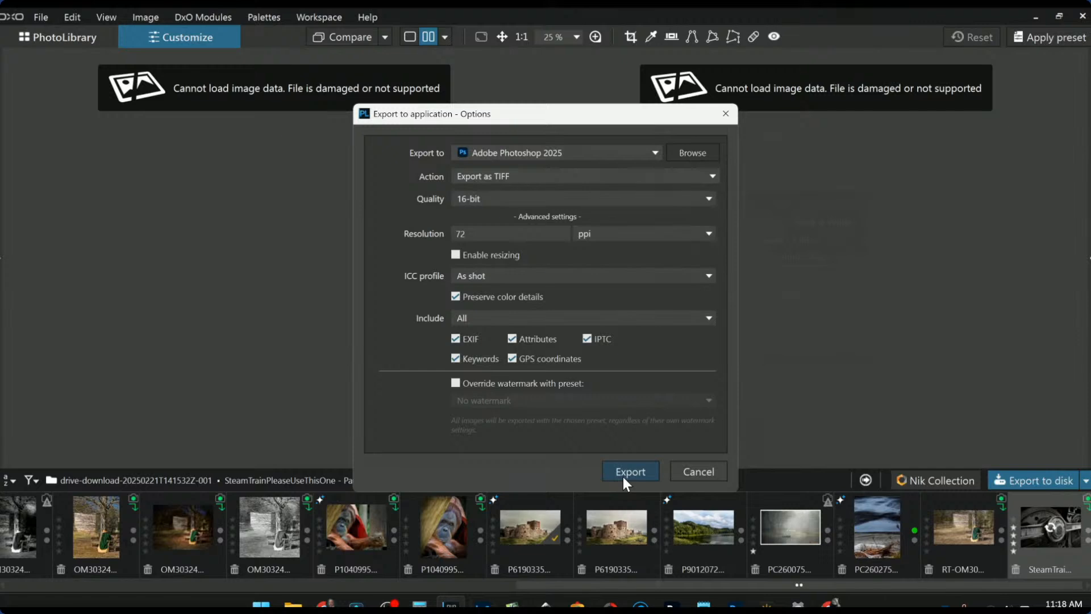
pyautogui.click(685, 476)
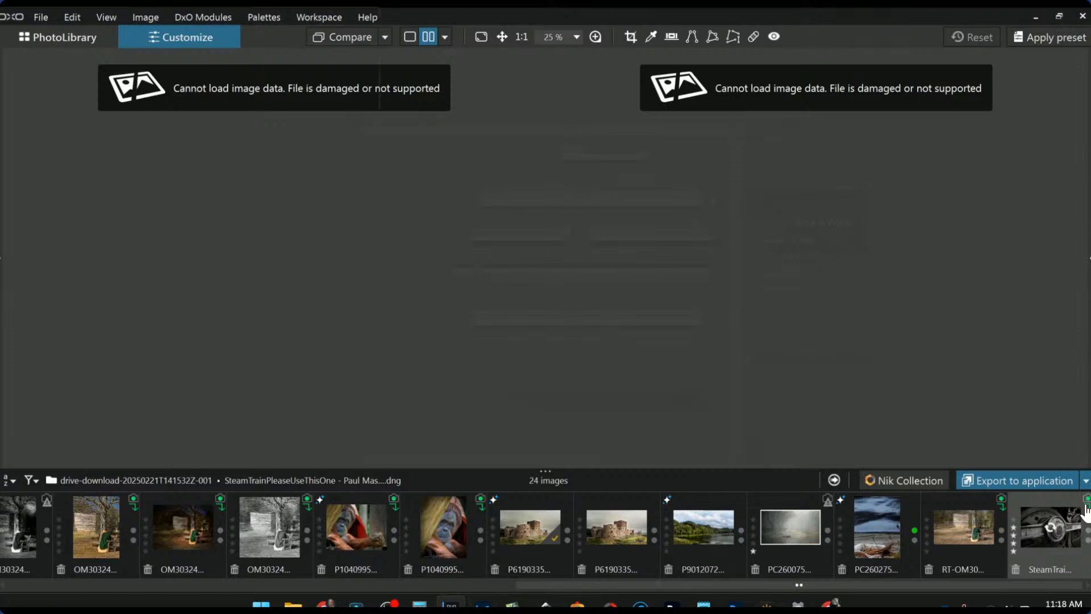
pyautogui.click(725, 447)
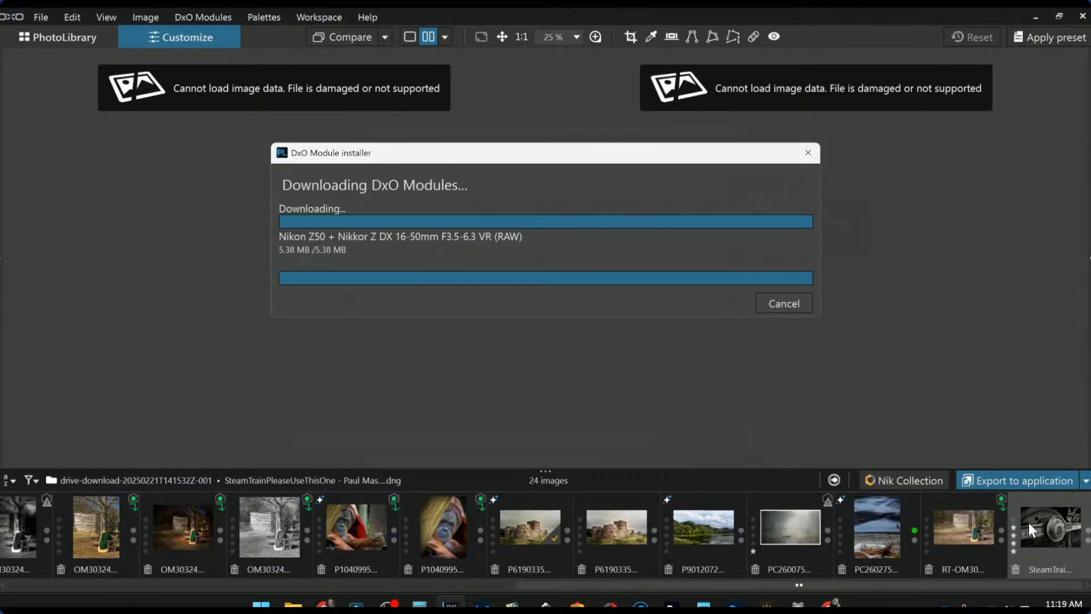
pyautogui.click(671, 604)
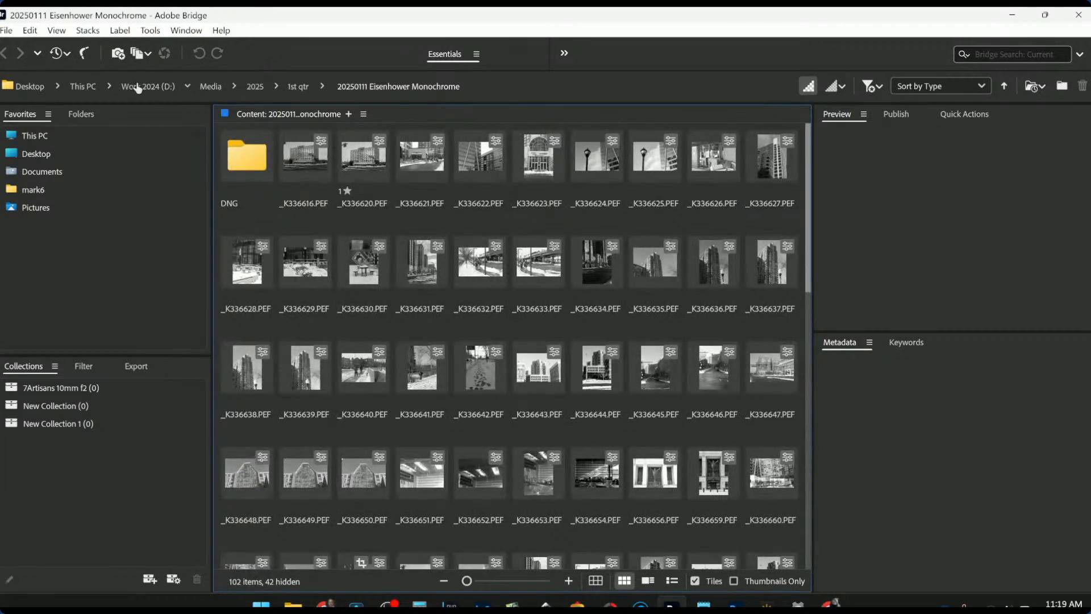
# - Browse from This PC through Work 2024 (D:) > Media > Other > live streams into drive-download-20250221T141532Z-001
pyautogui.click(84, 87)
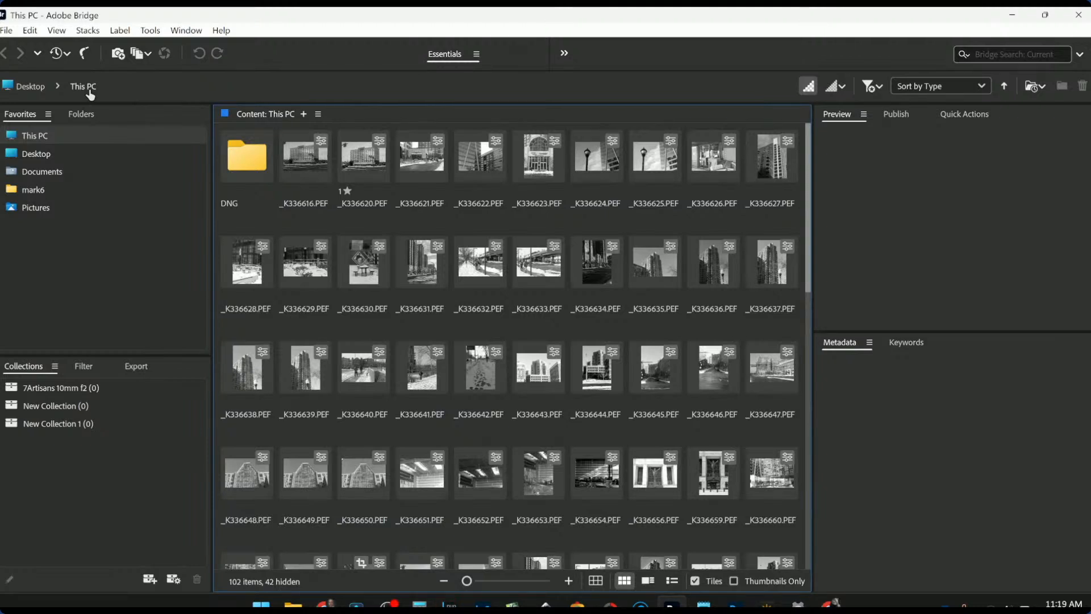
pyautogui.click(89, 91)
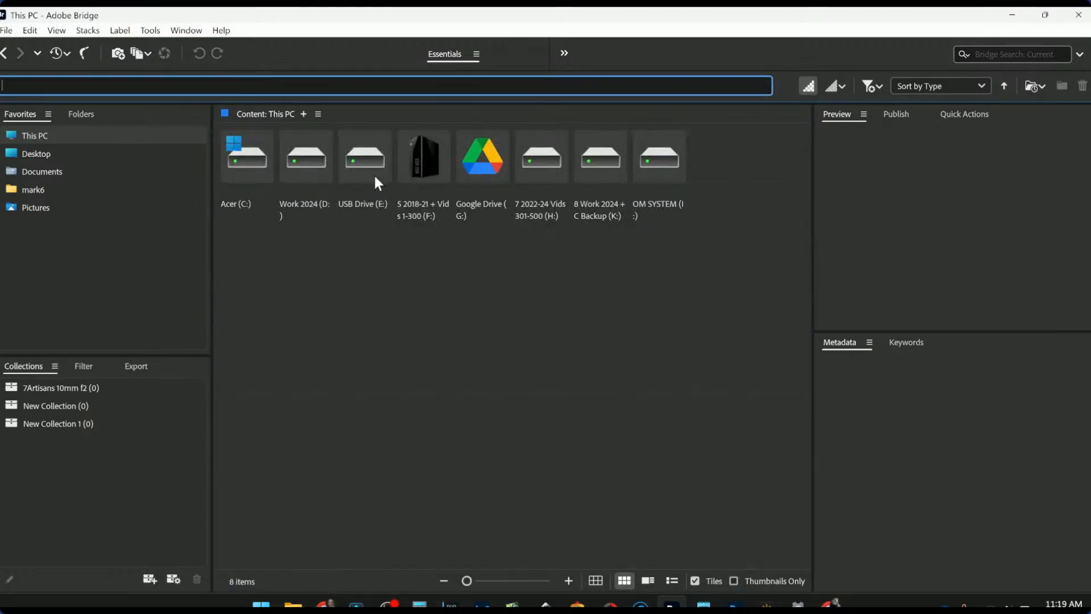
pyautogui.doubleClick(315, 165)
pyautogui.doubleClick(263, 191)
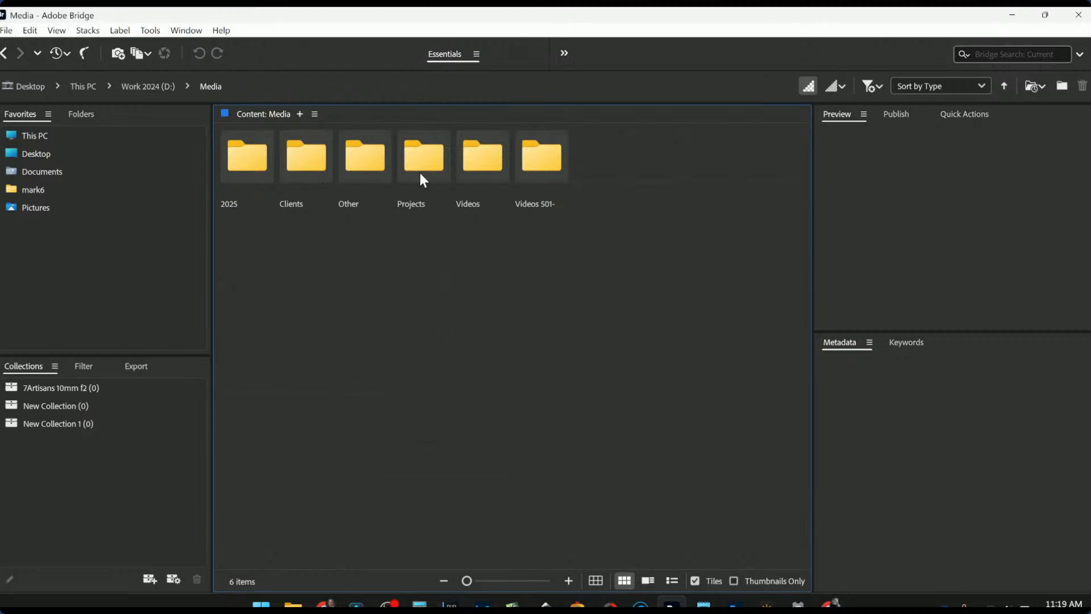
pyautogui.doubleClick(365, 166)
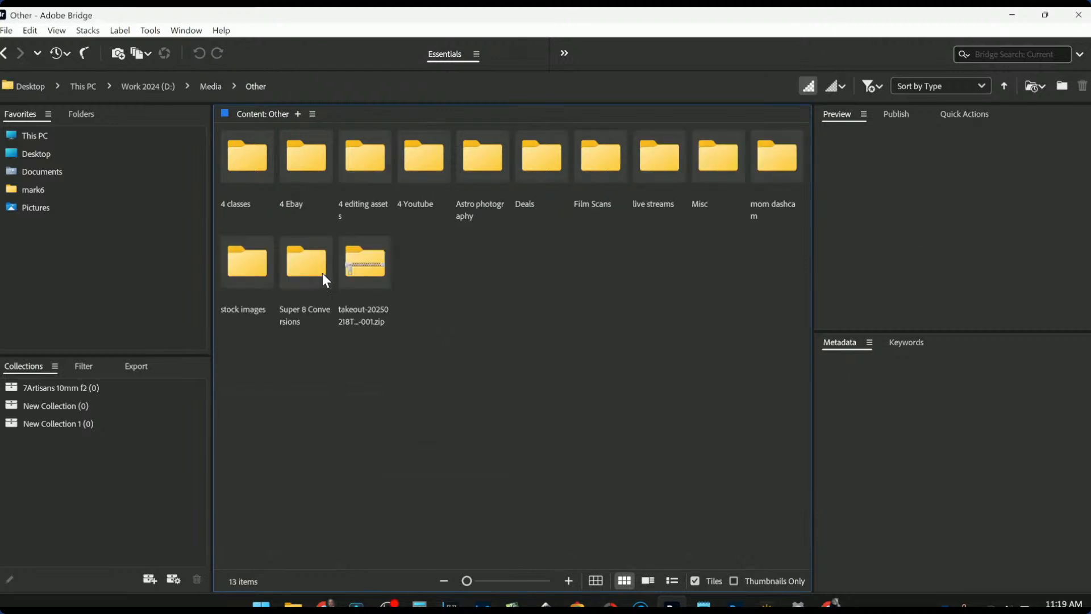
pyautogui.doubleClick(670, 166)
pyautogui.doubleClick(252, 158)
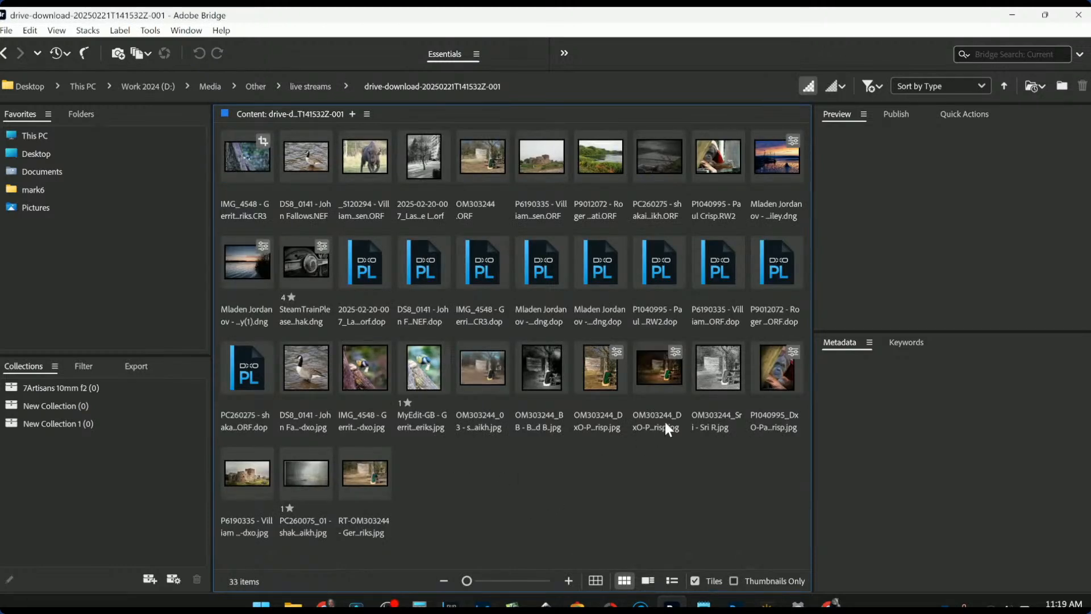
# - Start a Custom Export of the SteamTrainPleaseUseThisOne image, keeping the Custom Export preset
pyautogui.click(316, 272)
pyautogui.rightClick(320, 278)
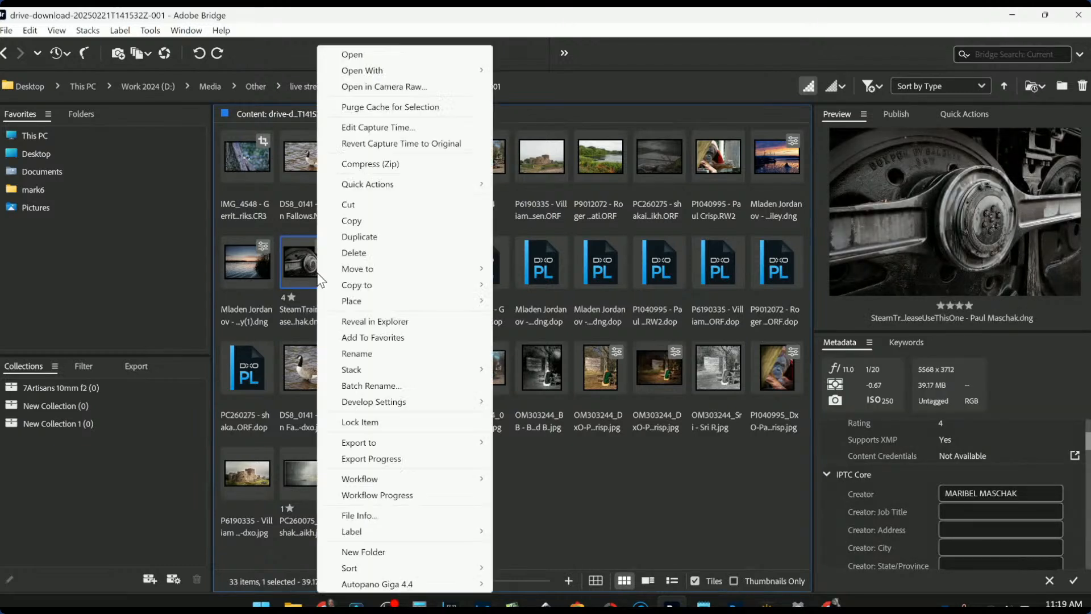
pyautogui.moveTo(392, 444)
pyautogui.click(517, 442)
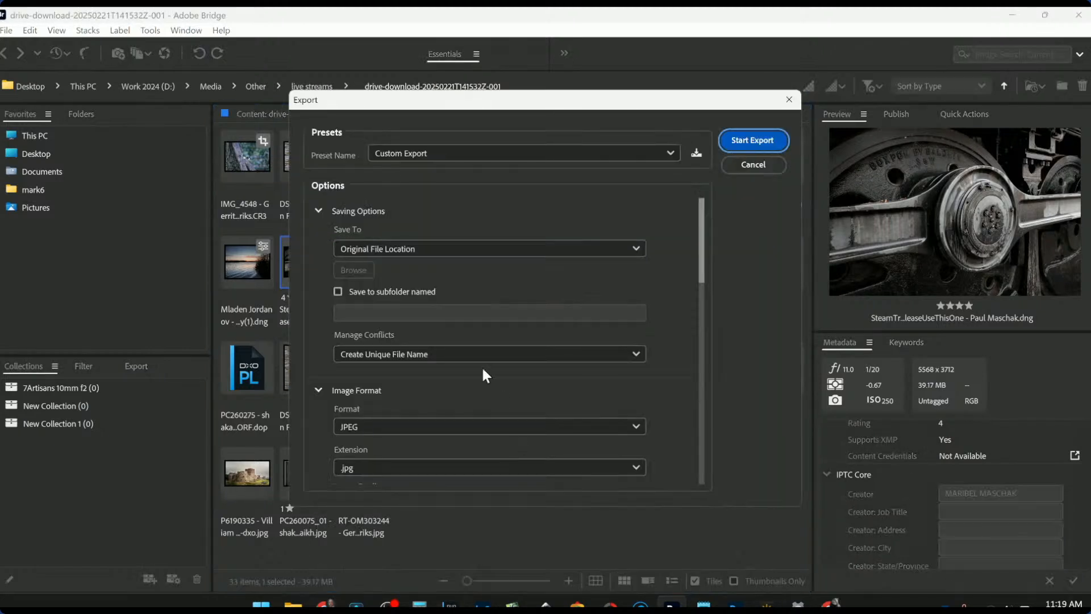
pyautogui.click(463, 156)
pyautogui.click(463, 153)
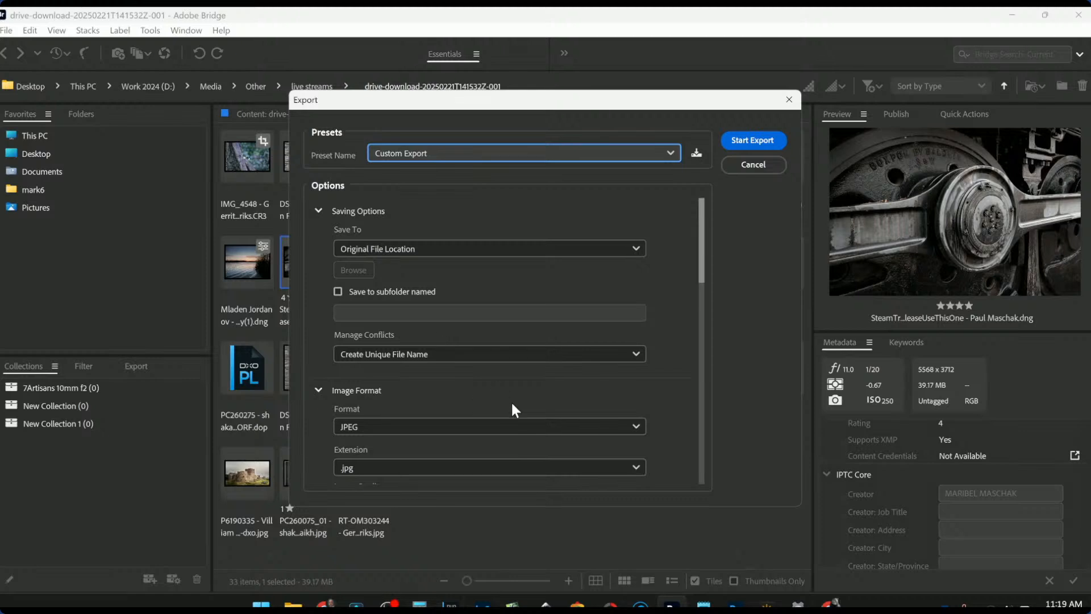
pyautogui.scroll(-6, 511, 401)
pyautogui.scroll(2, 507, 369)
pyautogui.scroll(3, 540, 358)
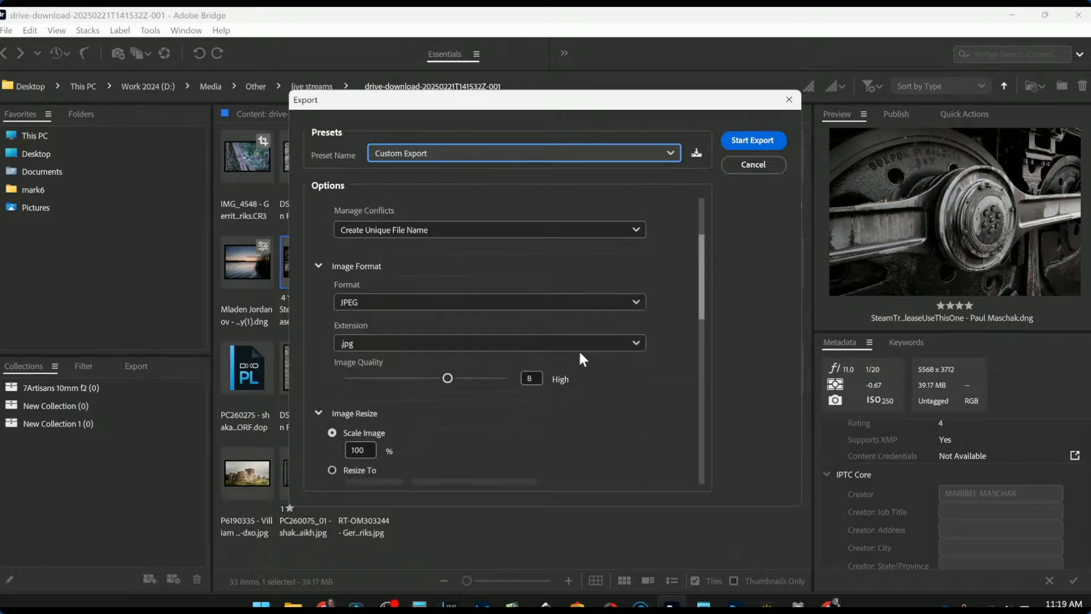
pyautogui.moveTo(702, 295); pyautogui.dragTo(701, 280)
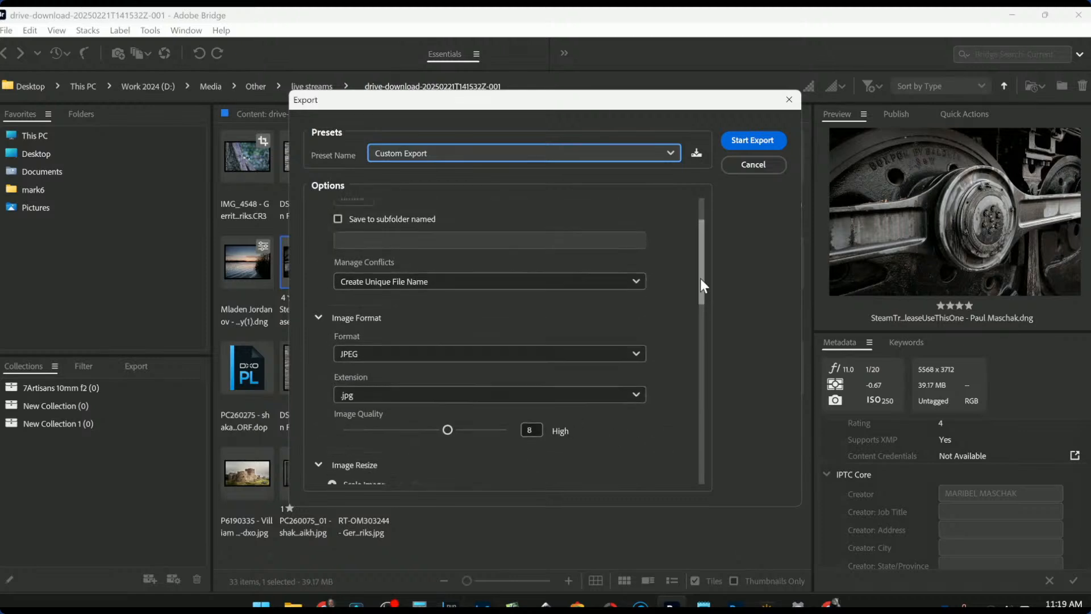
# - Set the output format to DNG and start the export
pyautogui.click(532, 358)
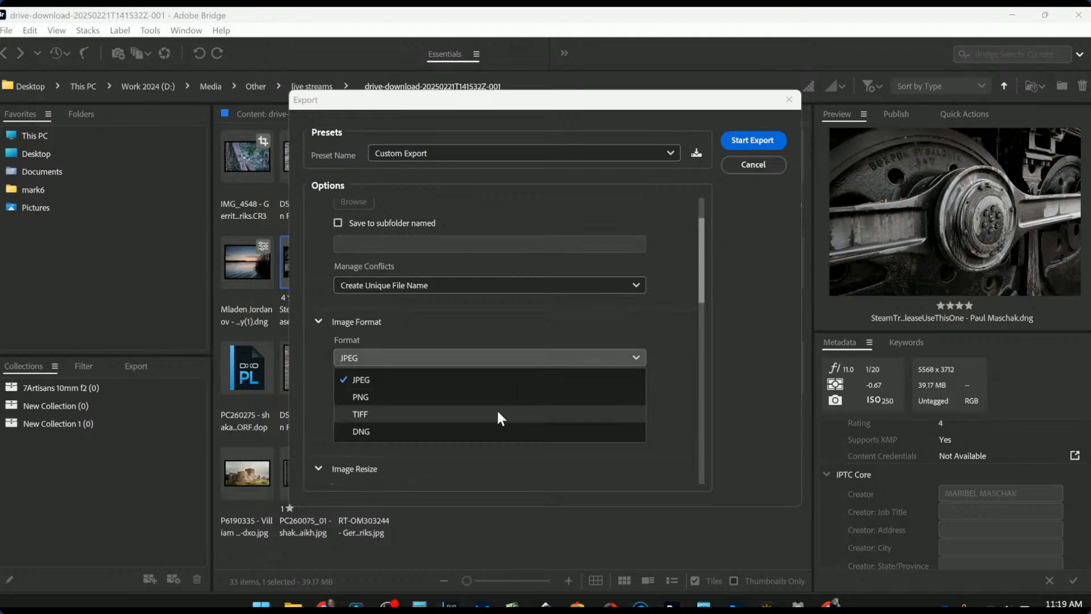
pyautogui.click(498, 415)
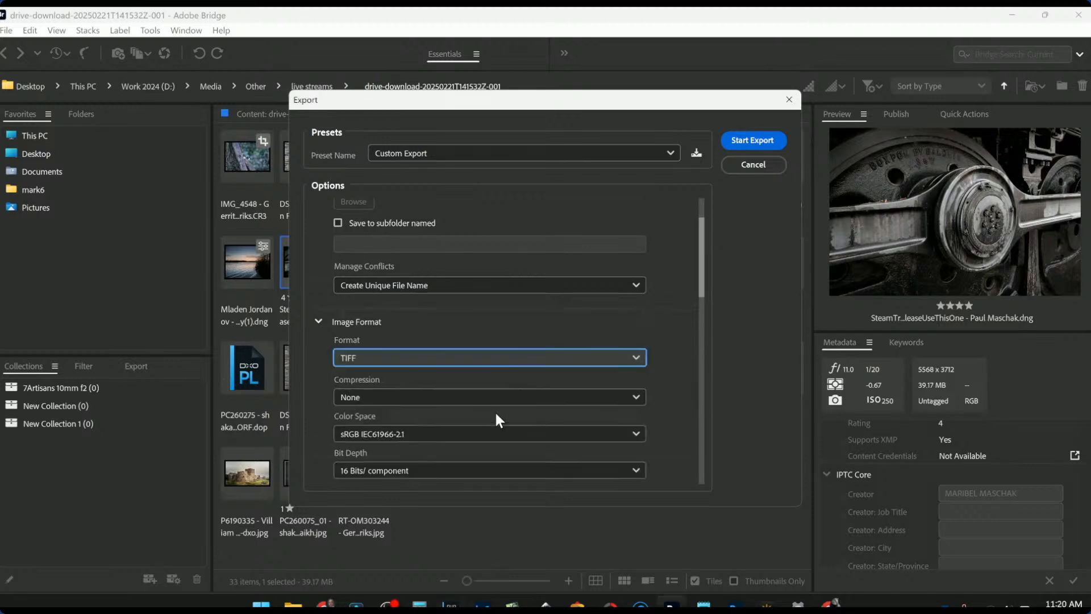
pyautogui.click(499, 359)
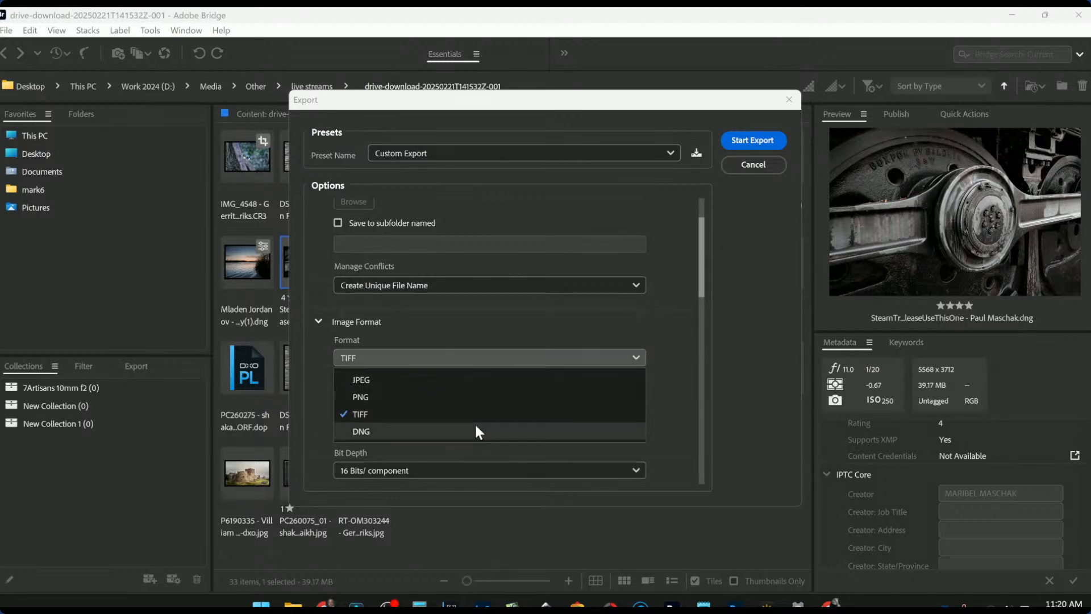
pyautogui.click(475, 430)
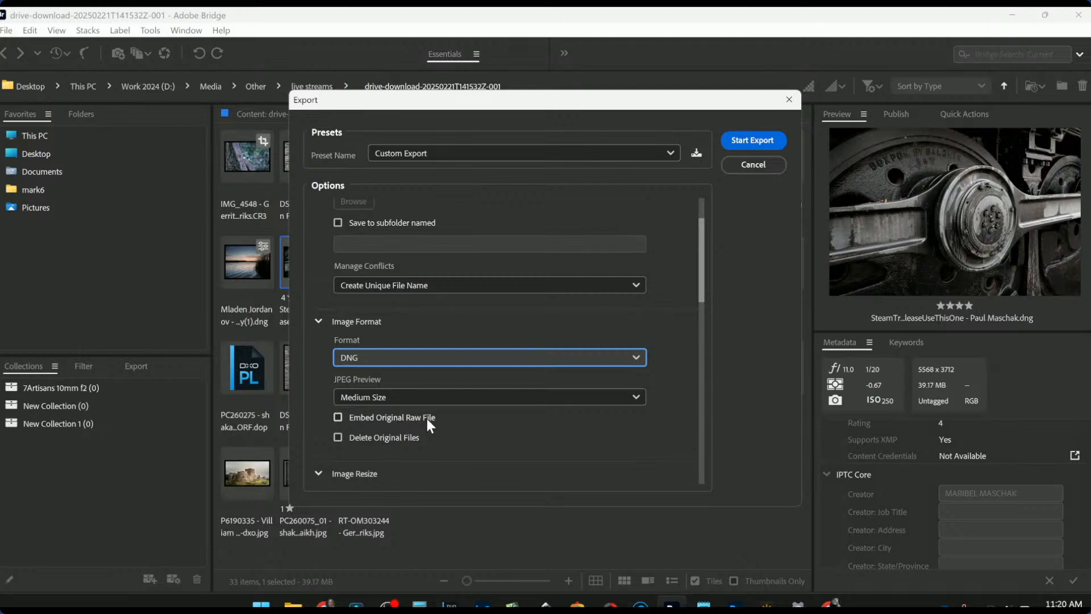
pyautogui.scroll(-6, 492, 453)
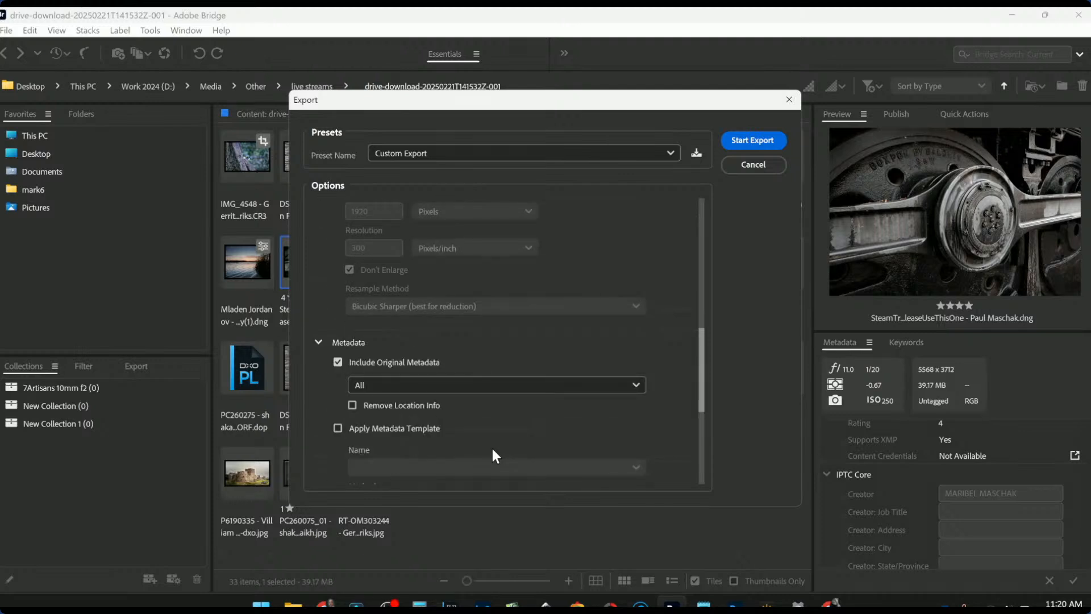
pyautogui.scroll(-5, 493, 451)
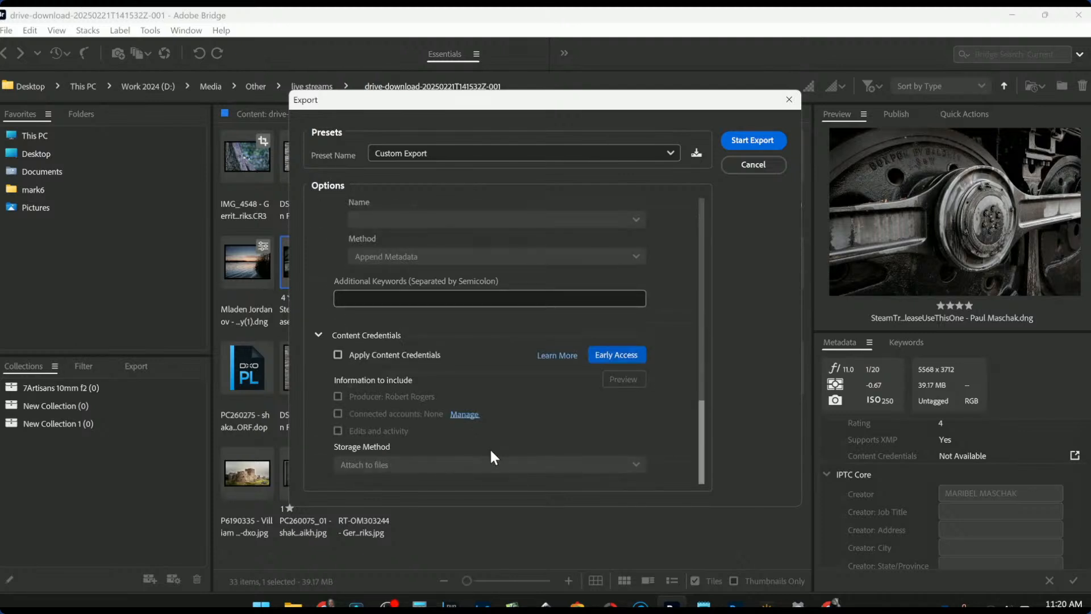
pyautogui.scroll(10, 489, 448)
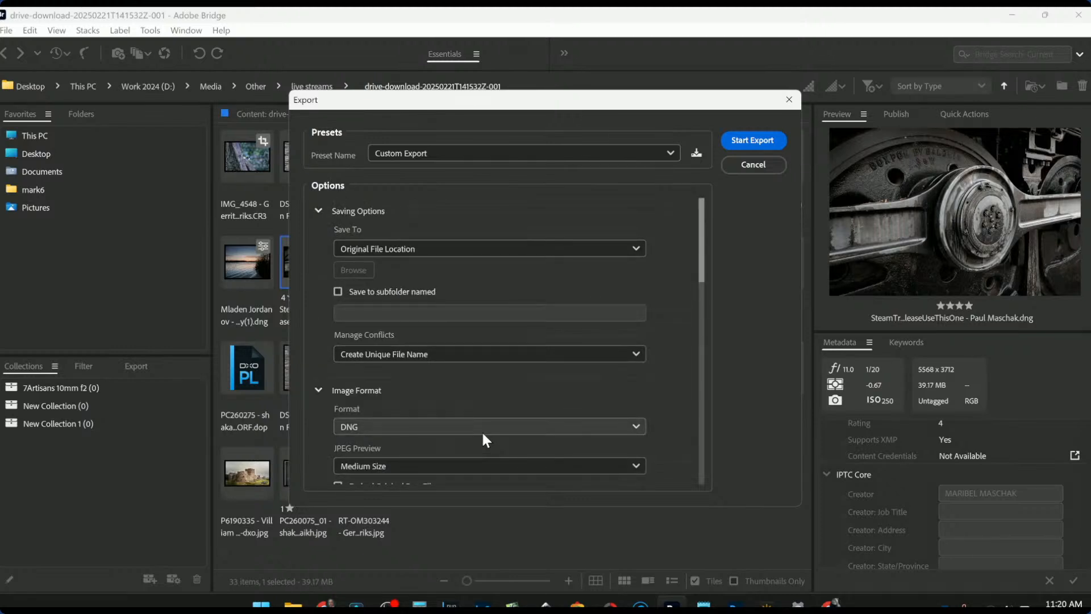
pyautogui.click(484, 427)
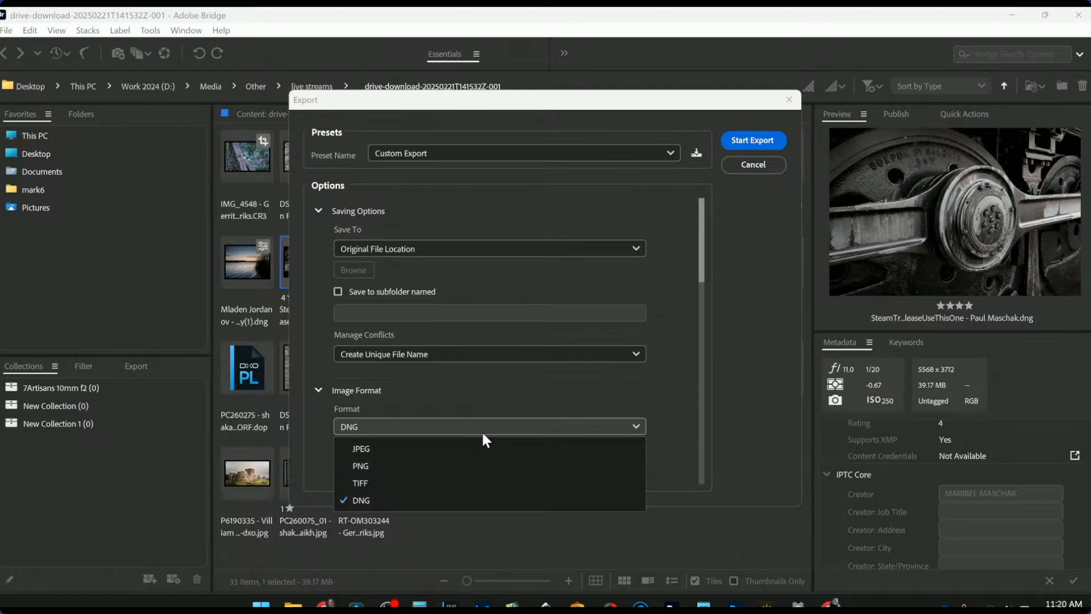
pyautogui.click(484, 436)
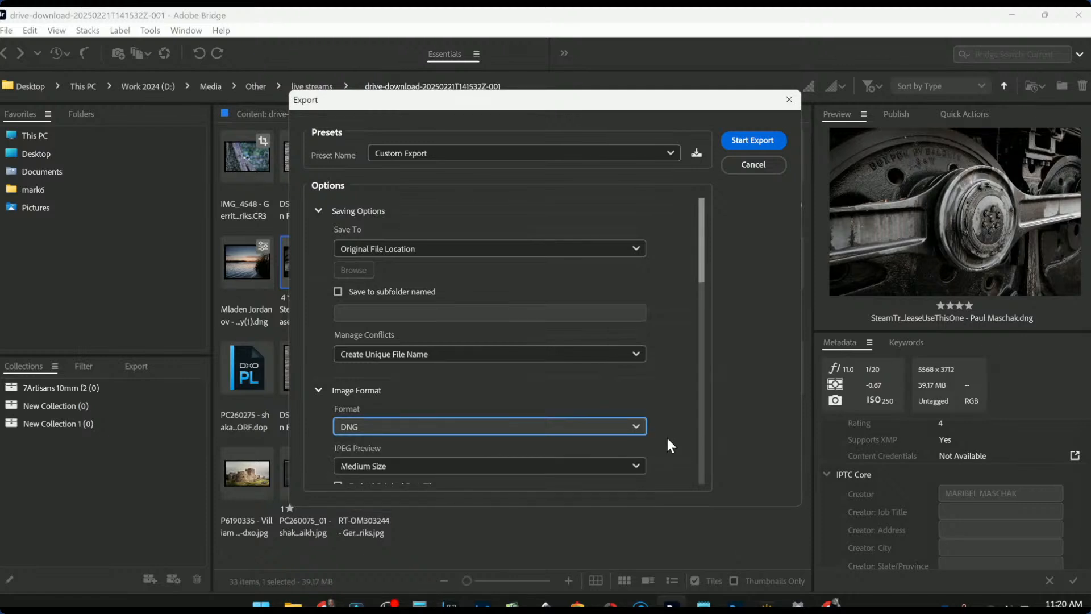
pyautogui.scroll(-3, 667, 439)
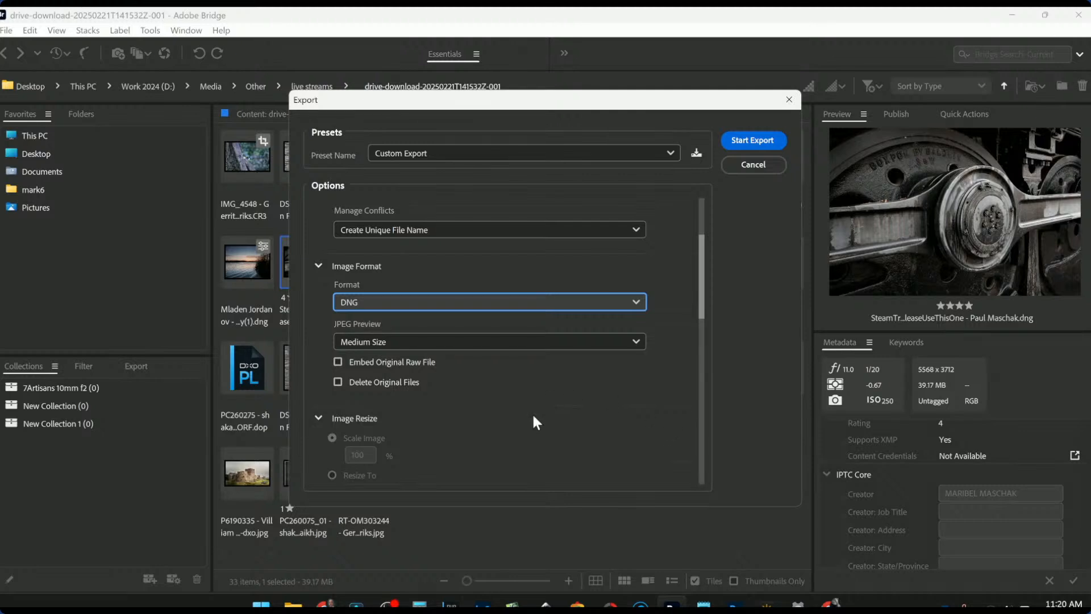
pyautogui.click(741, 142)
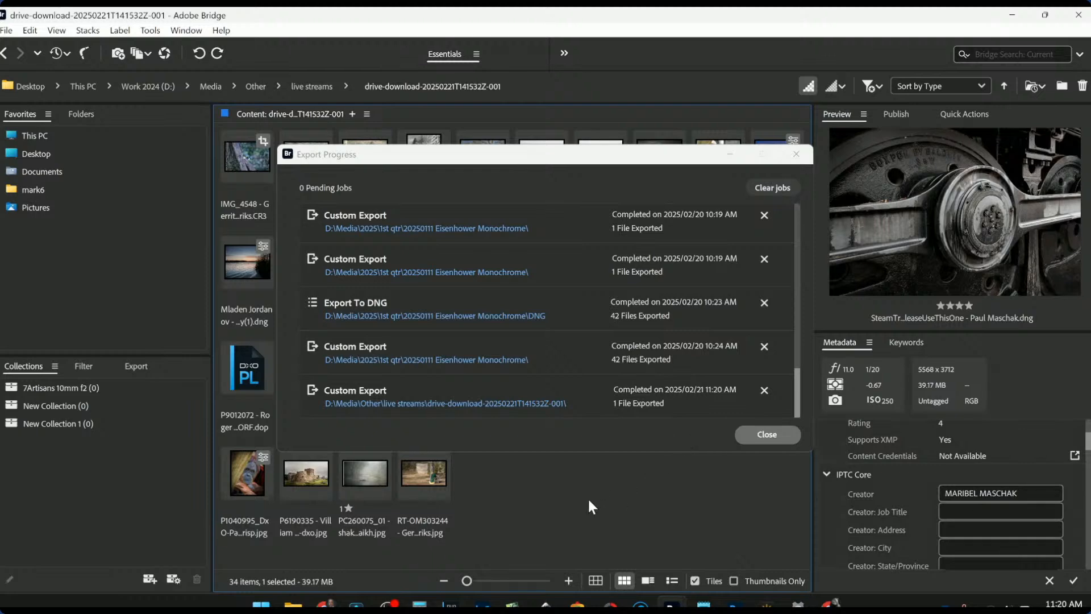
# - Close the export progress list and begin a Custom Export of the steam train image
pyautogui.click(766, 438)
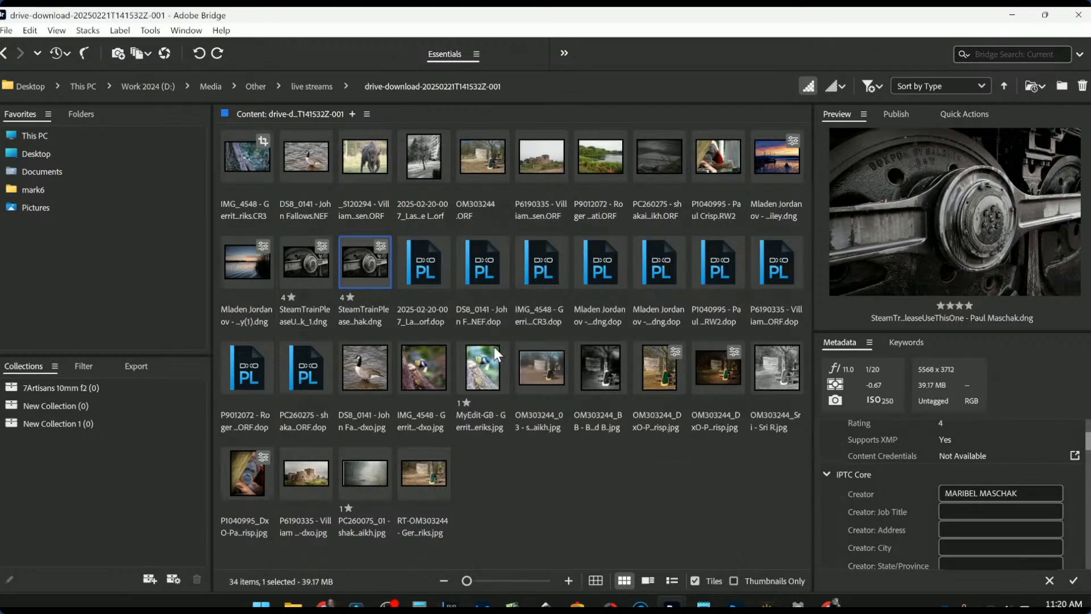
pyautogui.rightClick(381, 269)
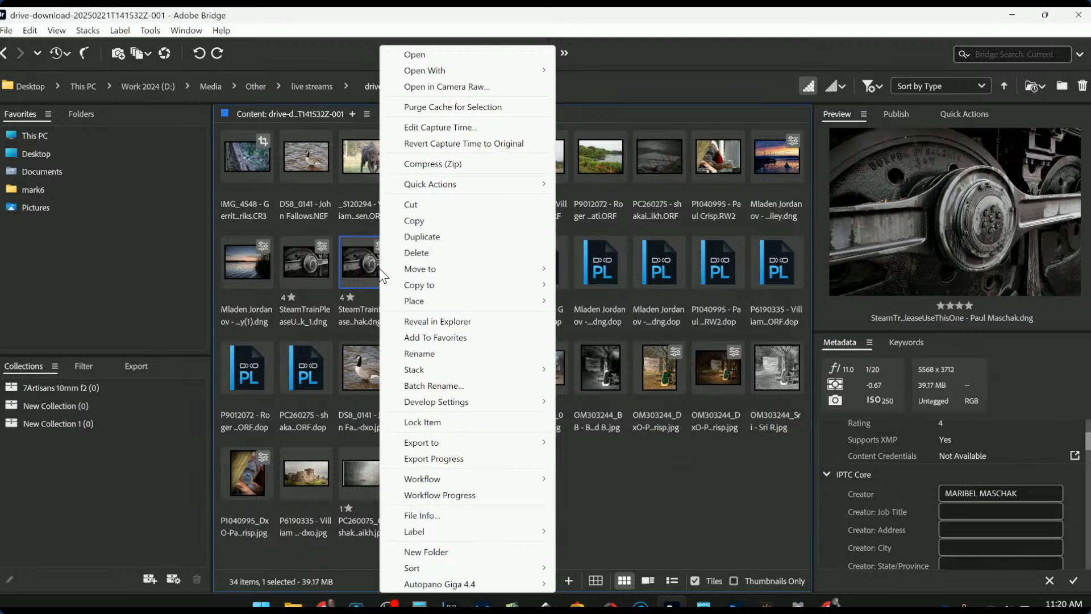
pyautogui.moveTo(412, 287)
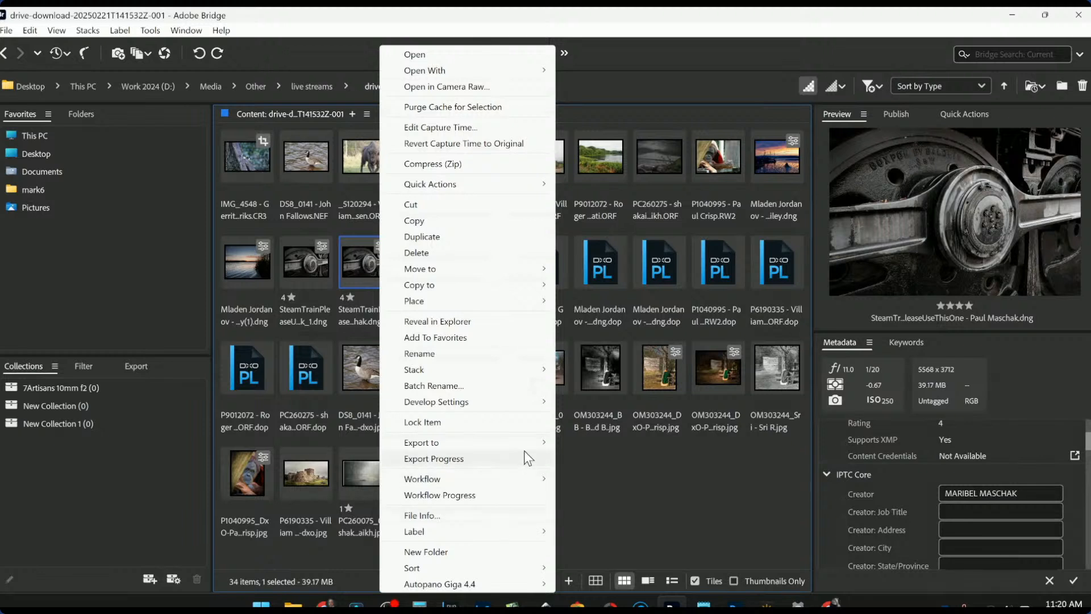
pyautogui.moveTo(526, 448)
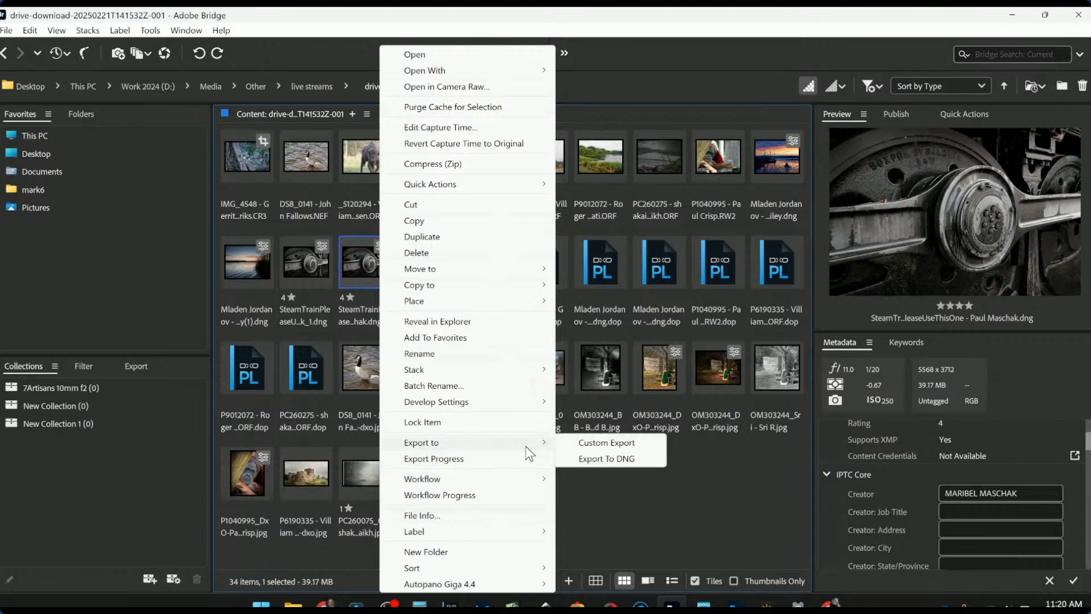
pyautogui.click(589, 443)
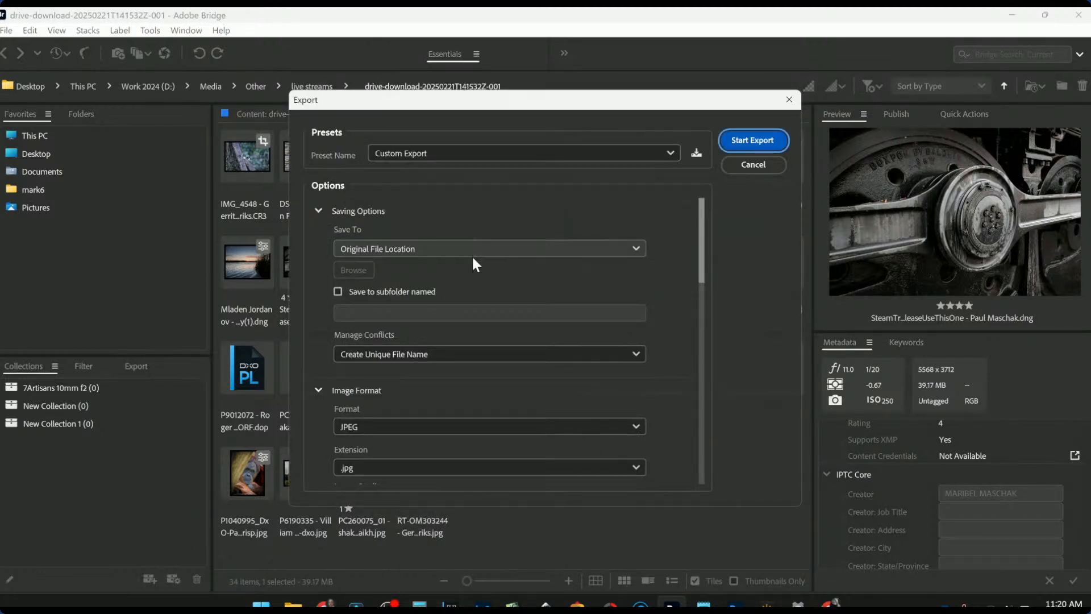
# - Export it as a ZIP-compressed sRGB IEC61966-2.1 TIFF, then dismiss the progress and modules-installed messages
pyautogui.click(475, 428)
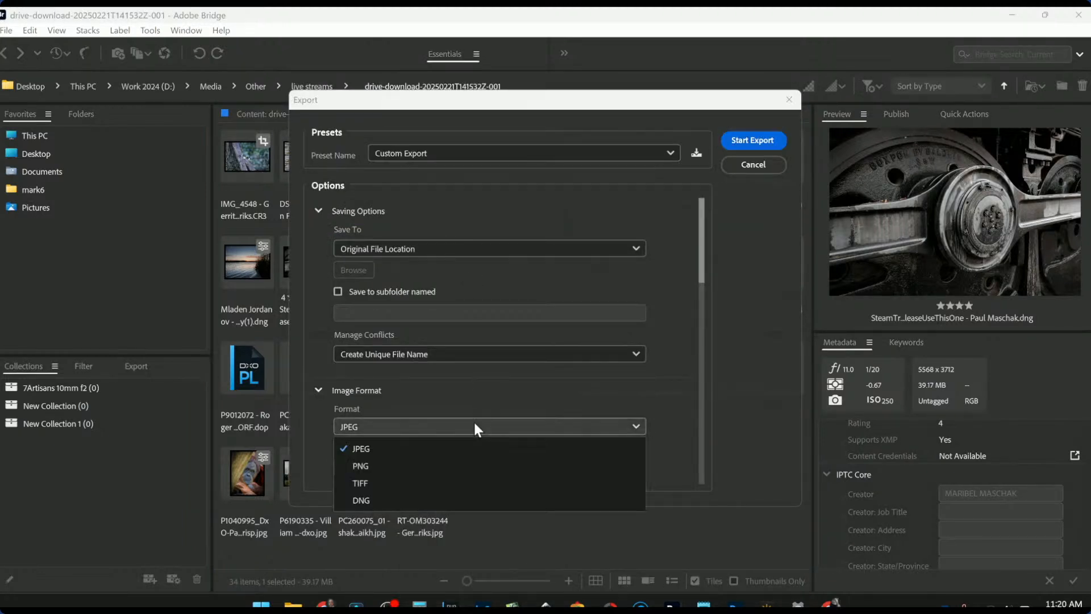
pyautogui.click(460, 484)
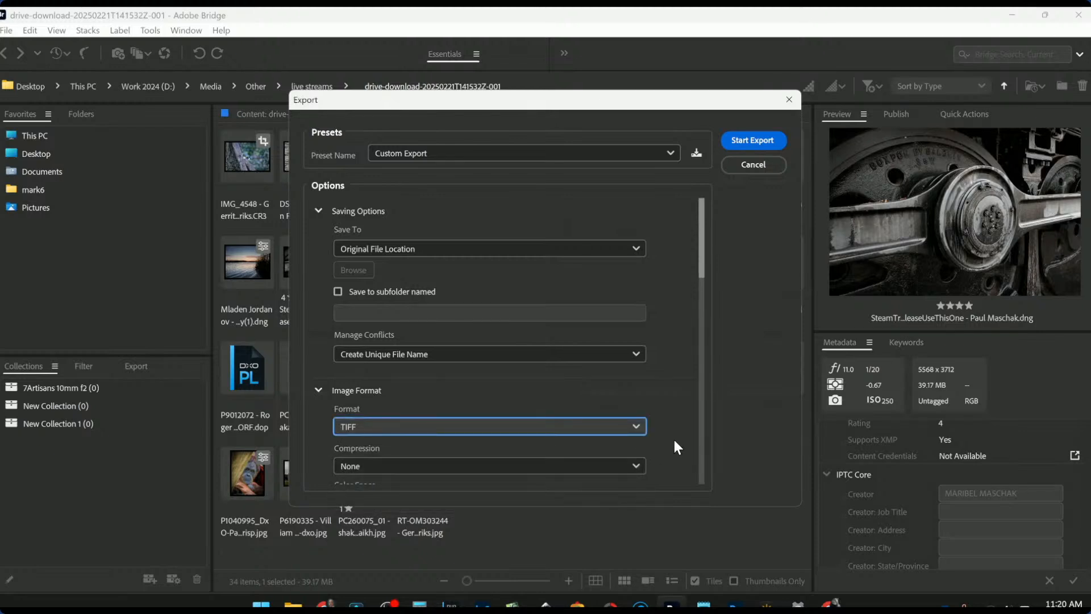
pyautogui.scroll(-2, 674, 440)
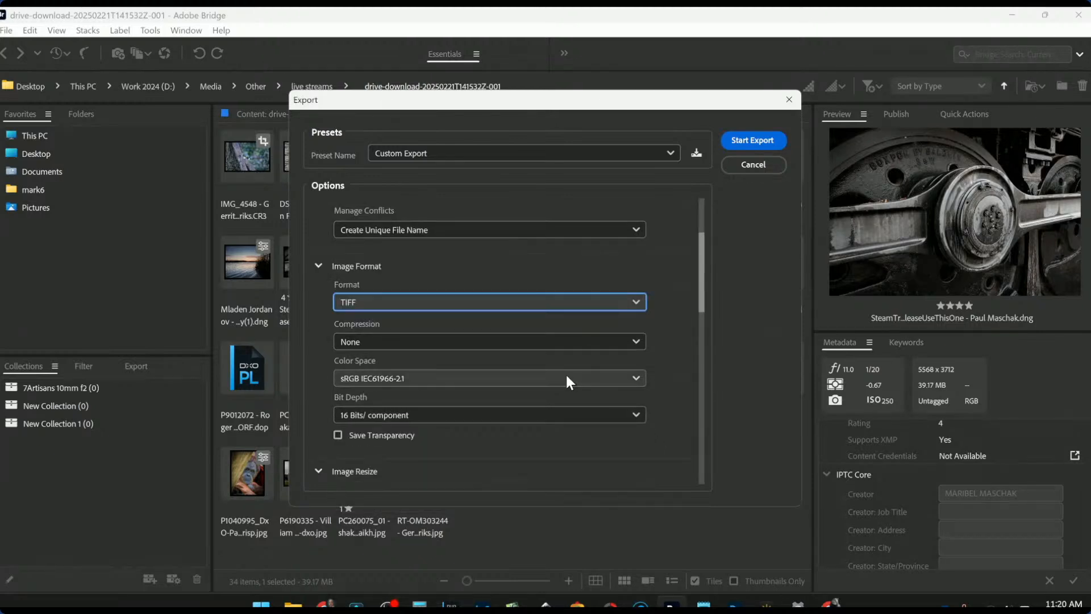
pyautogui.click(563, 343)
pyautogui.click(520, 375)
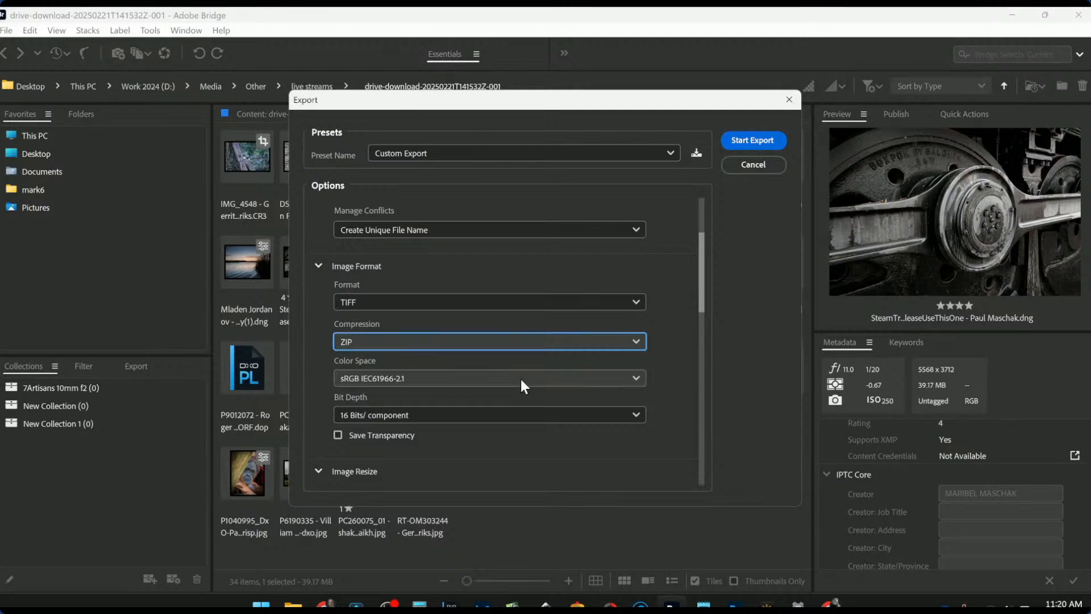
pyautogui.click(519, 381)
pyautogui.click(517, 384)
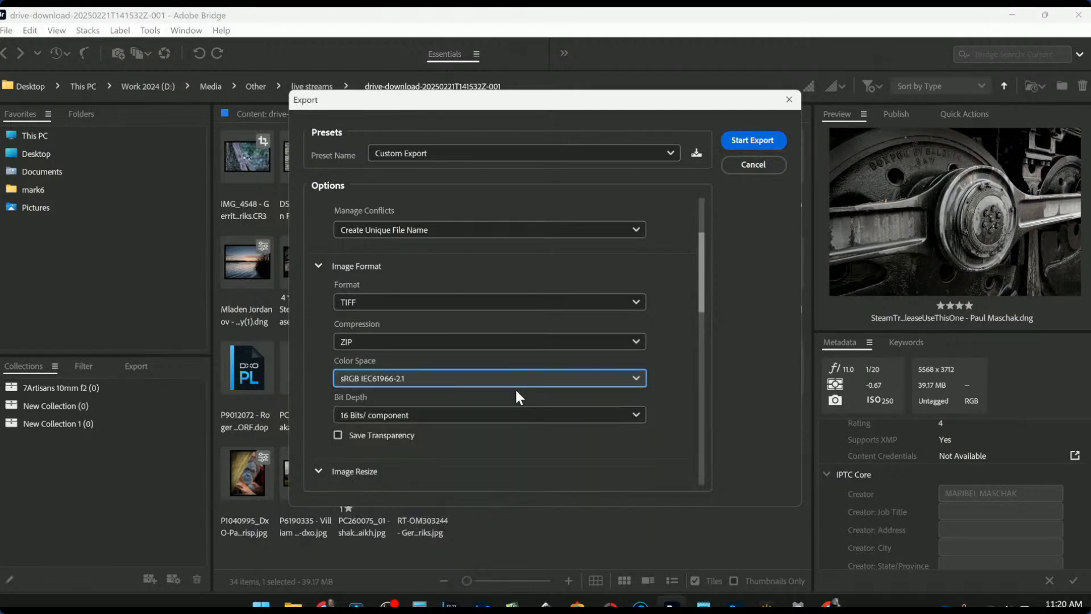
pyautogui.click(745, 143)
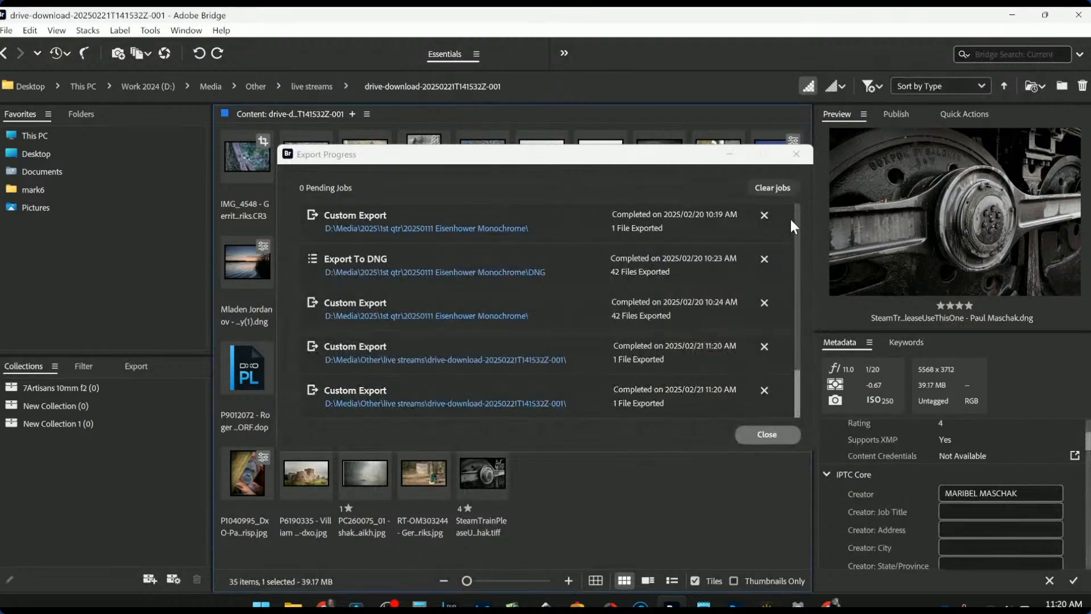
pyautogui.click(796, 154)
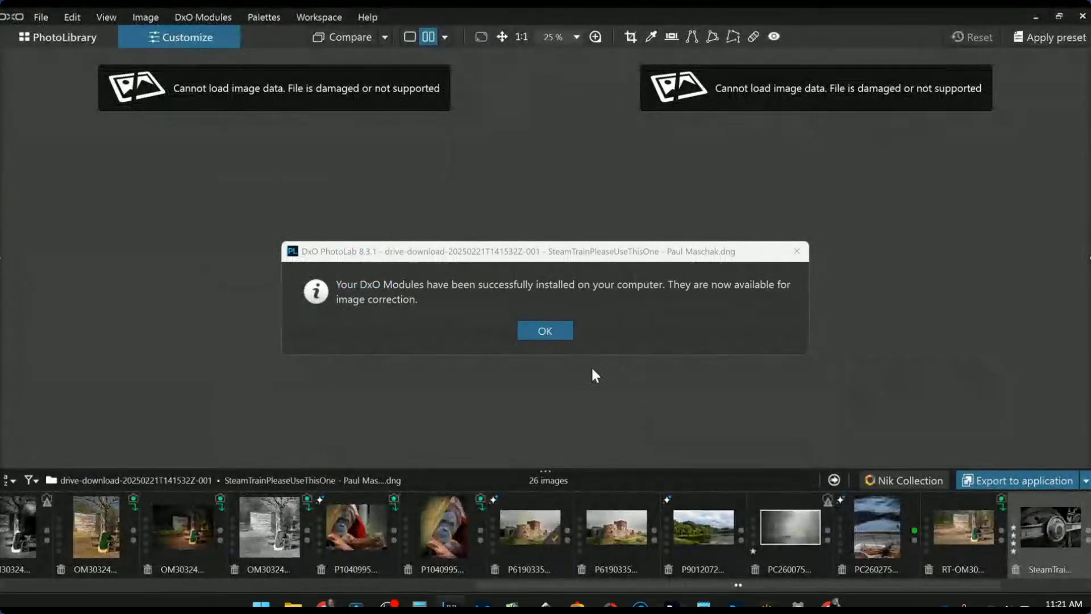
pyautogui.click(571, 337)
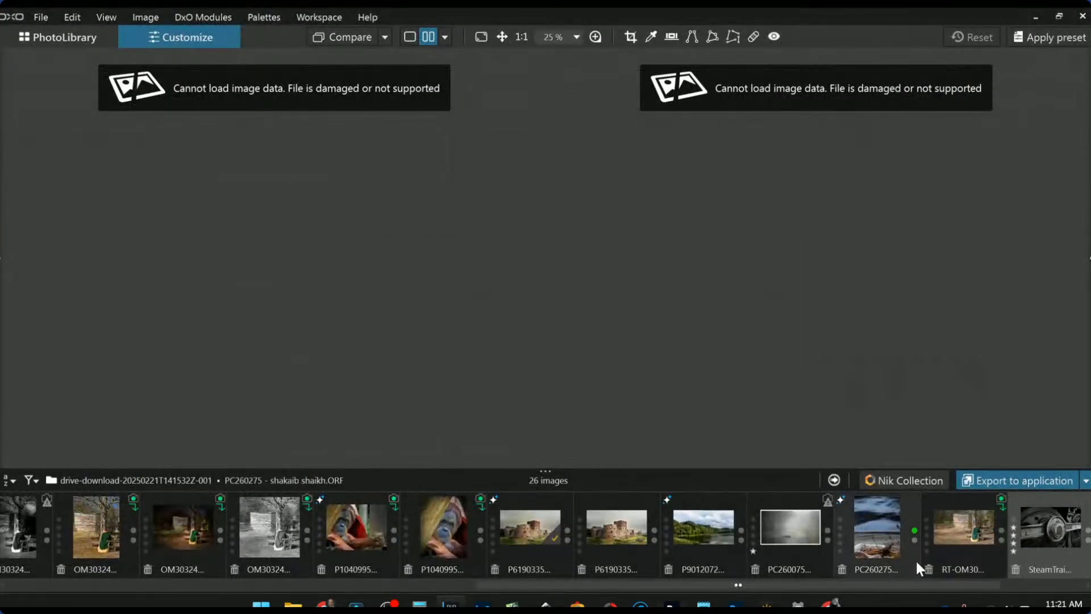
# - Delete the unreadable steam train DNG, confirming the deletion
pyautogui.scroll(-2, 904, 554)
pyautogui.click(973, 544)
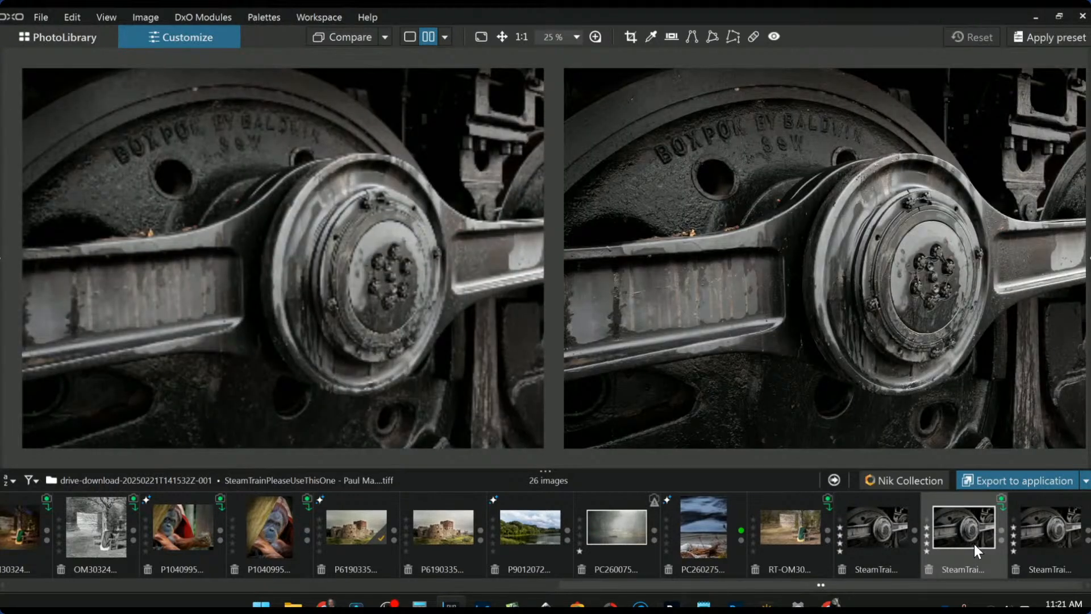
pyautogui.click(1044, 543)
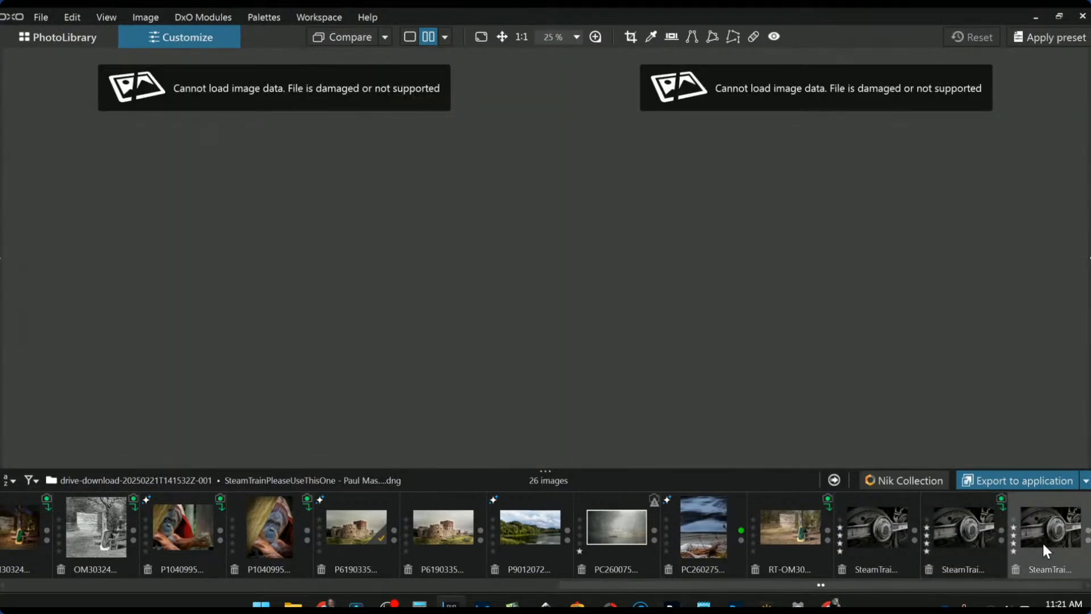
pyautogui.click(1017, 568)
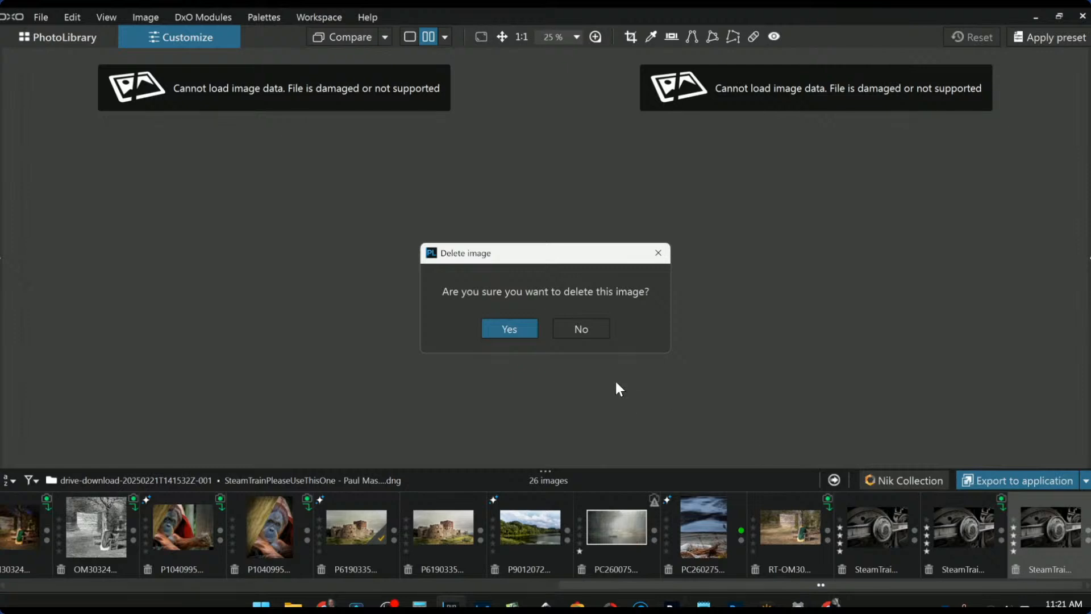
pyautogui.click(509, 329)
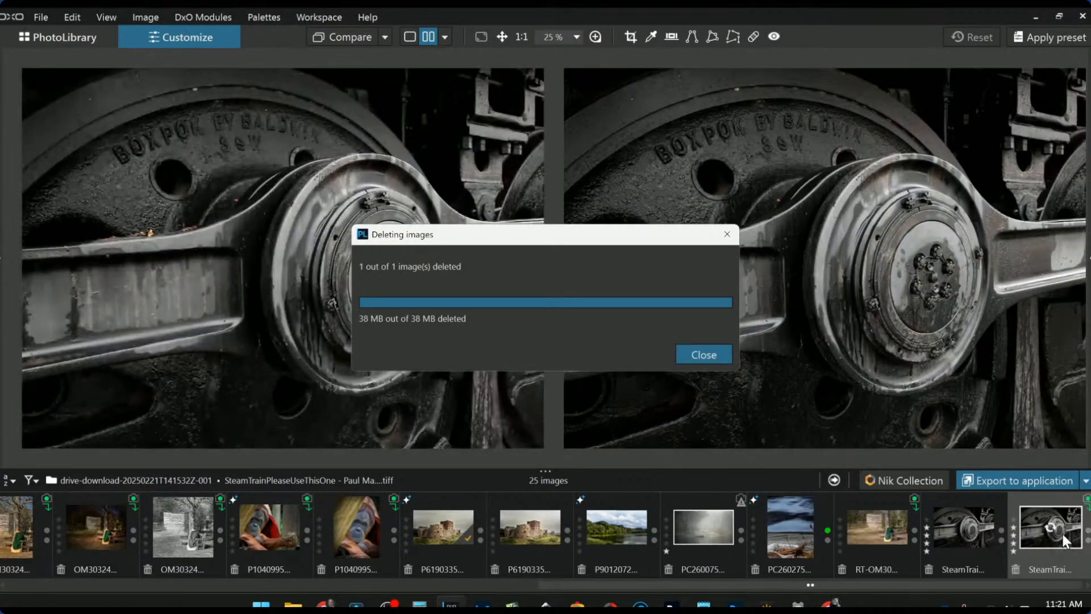
pyautogui.click(711, 358)
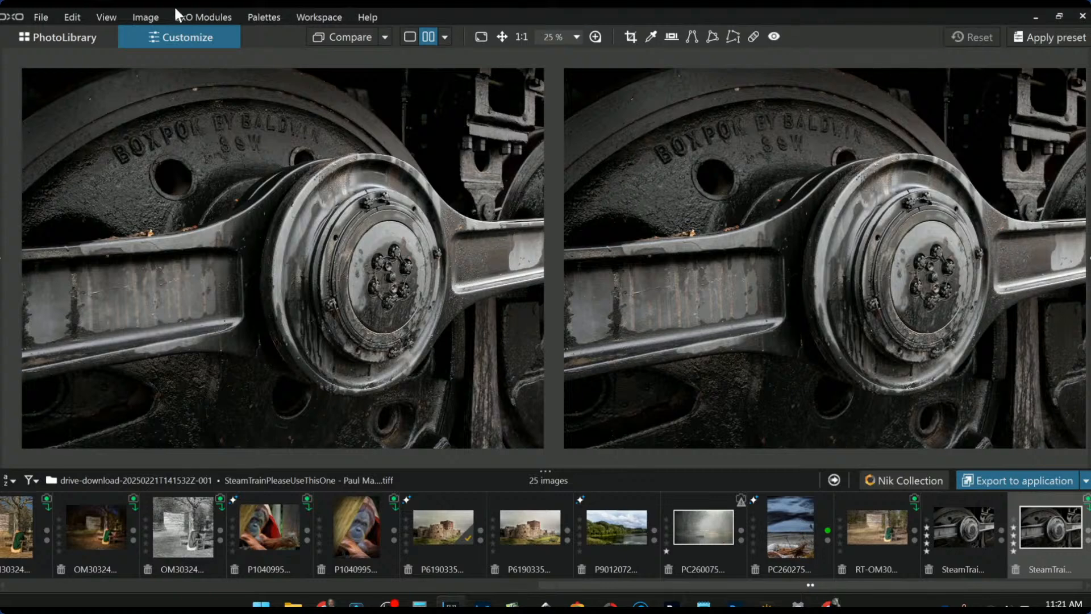
# - Open the steam train TIFF for editing in PhotoLibrary single view
pyautogui.click(85, 40)
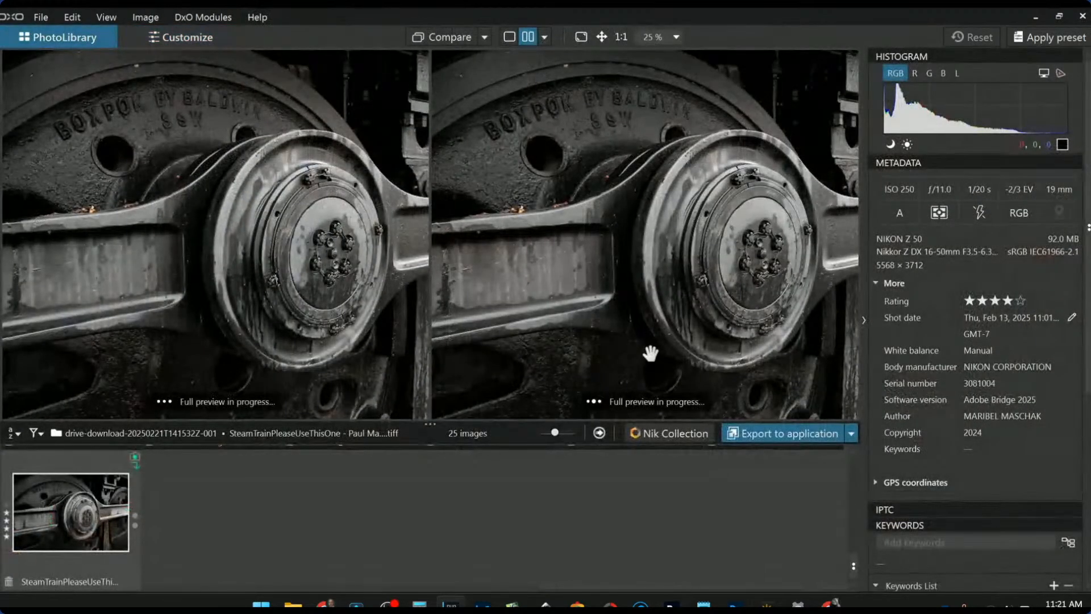
pyautogui.click(508, 38)
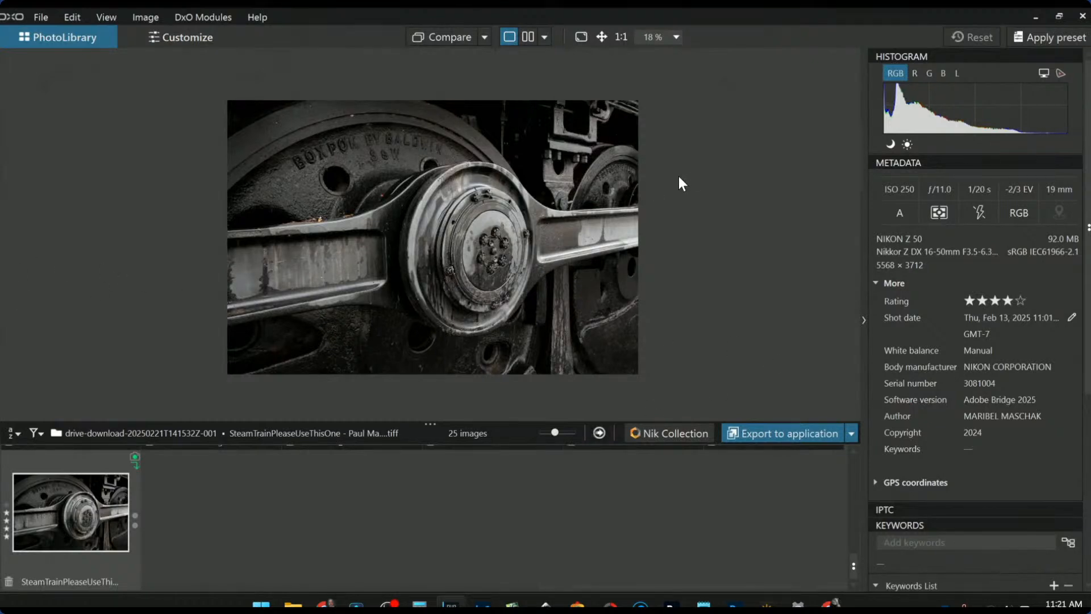
pyautogui.doubleClick(89, 524)
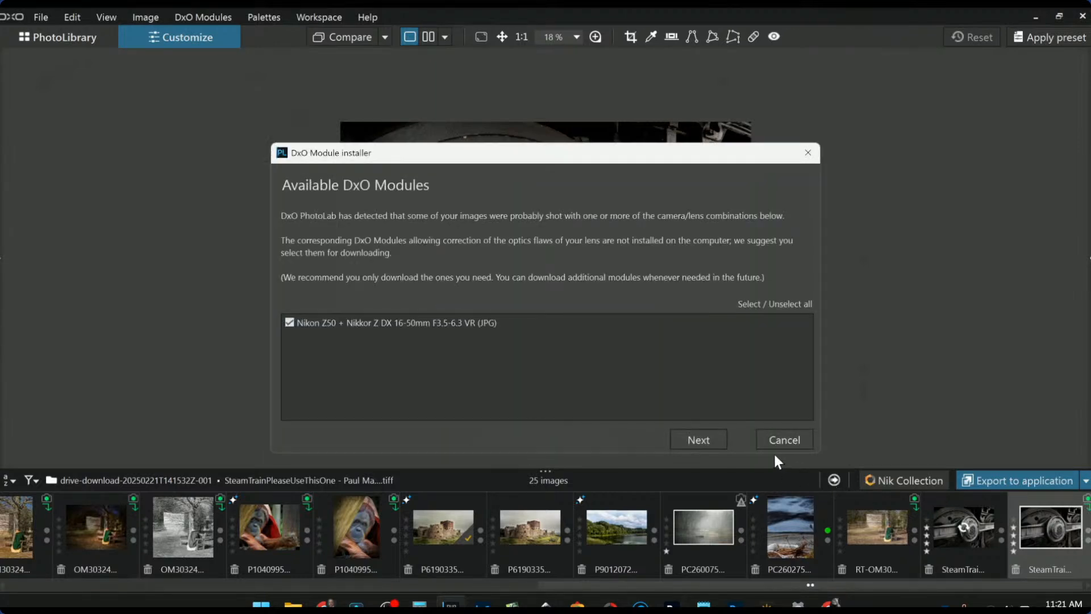
# - Download the Nikon Z50 + Nikkor Z DX 16-50mm lens module and dismiss the installed message
pyautogui.click(717, 439)
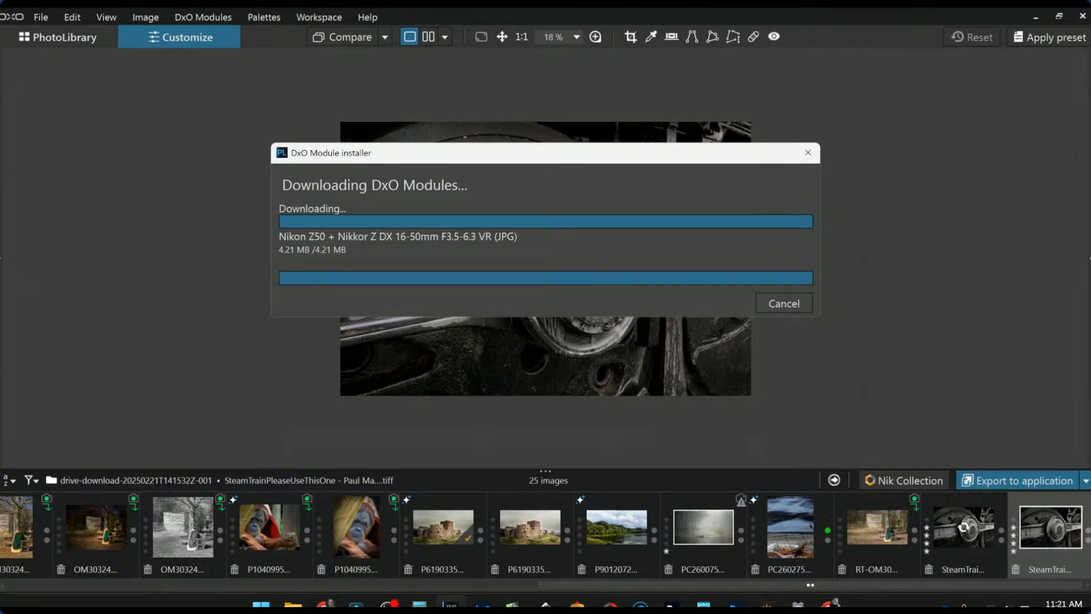
pyautogui.click(534, 331)
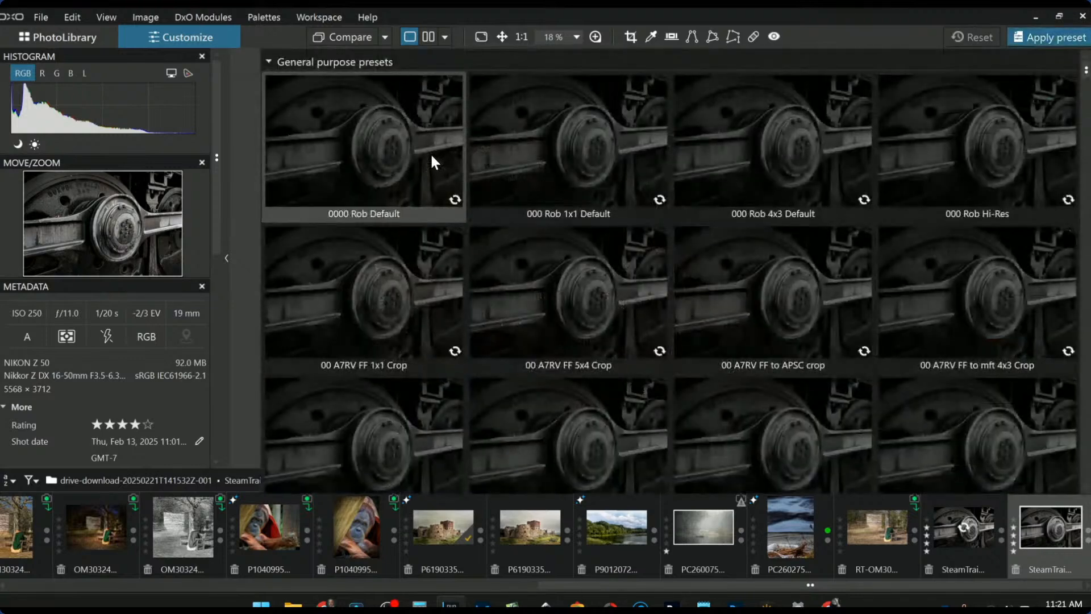
# - Apply the default preset and switch the rendering to black and white with DxO - B&W Balanced
pyautogui.click(432, 154)
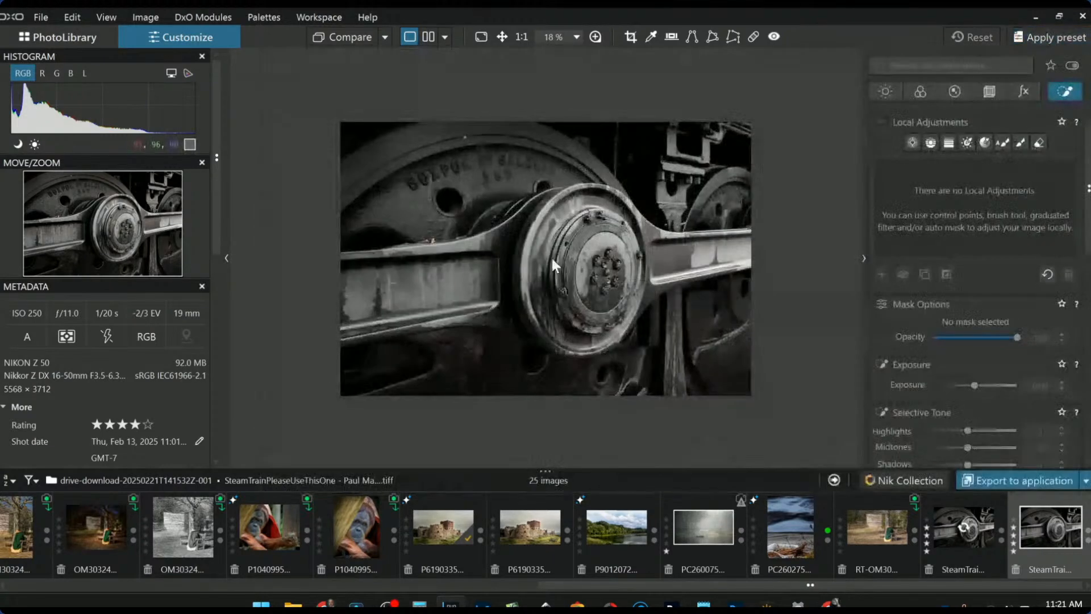
pyautogui.scroll(2, 576, 291)
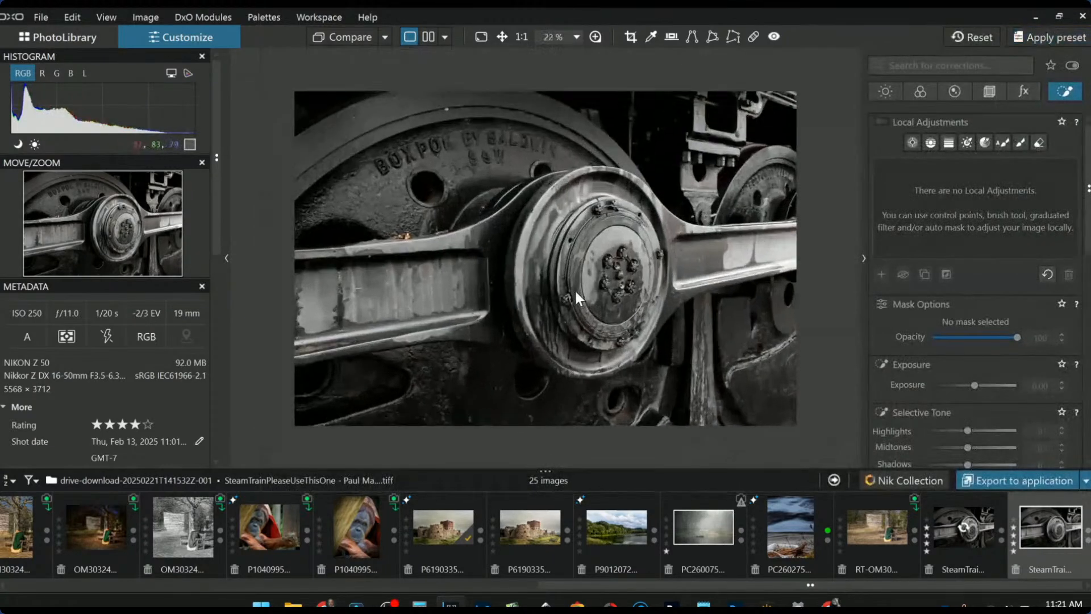
pyautogui.click(920, 91)
pyautogui.click(981, 259)
pyautogui.click(970, 298)
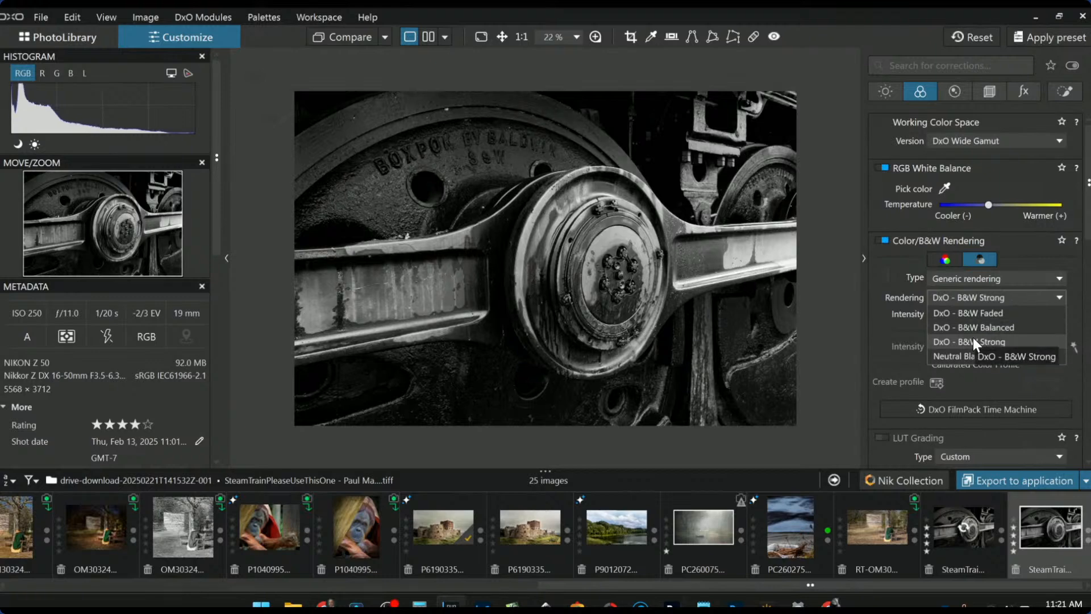
pyautogui.click(973, 329)
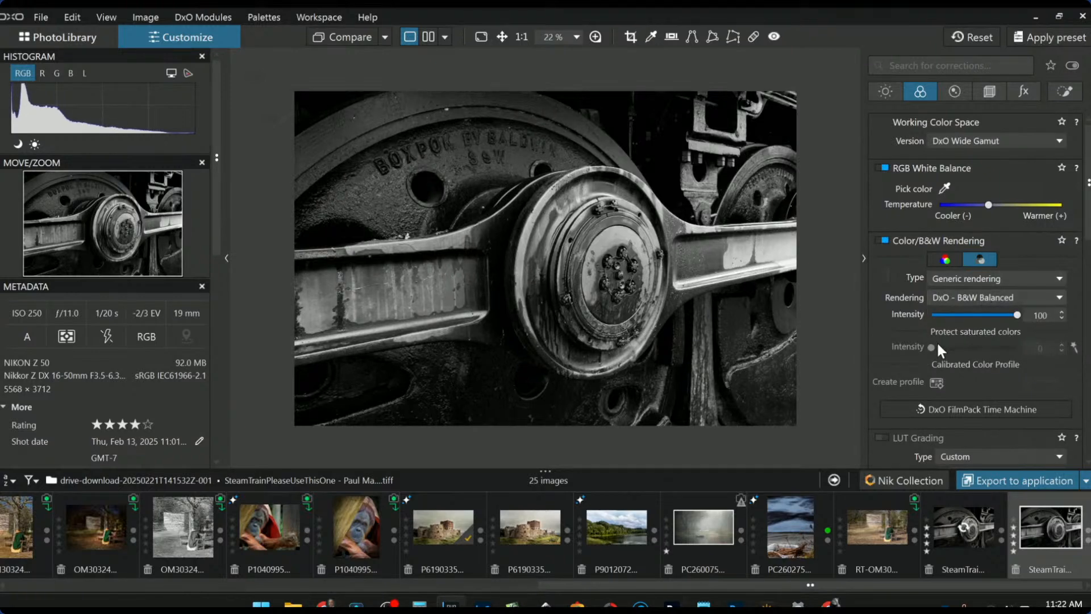
pyautogui.scroll(1, 715, 332)
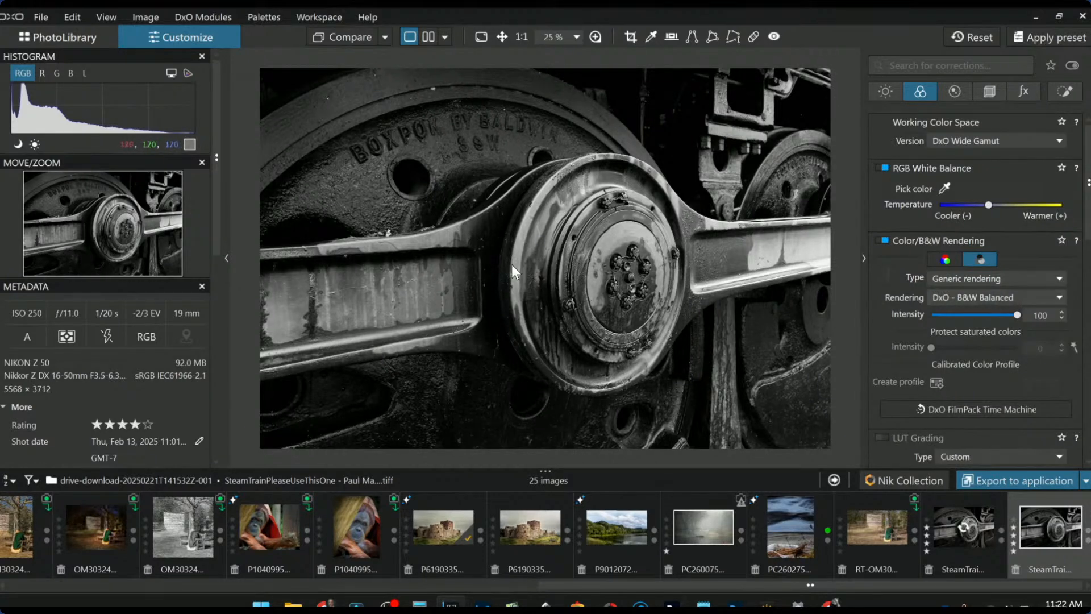
pyautogui.scroll(-1, 482, 301)
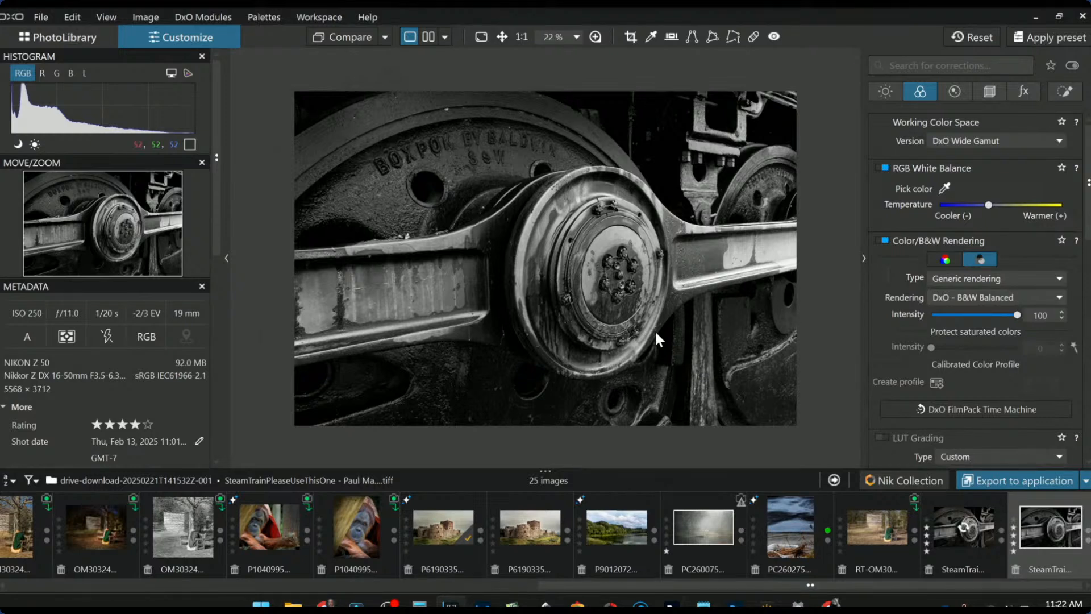
# - Crop the wheel photo to a 1 × 1 square of 3712 × 3712 px, shifted slightly left
pyautogui.click(989, 92)
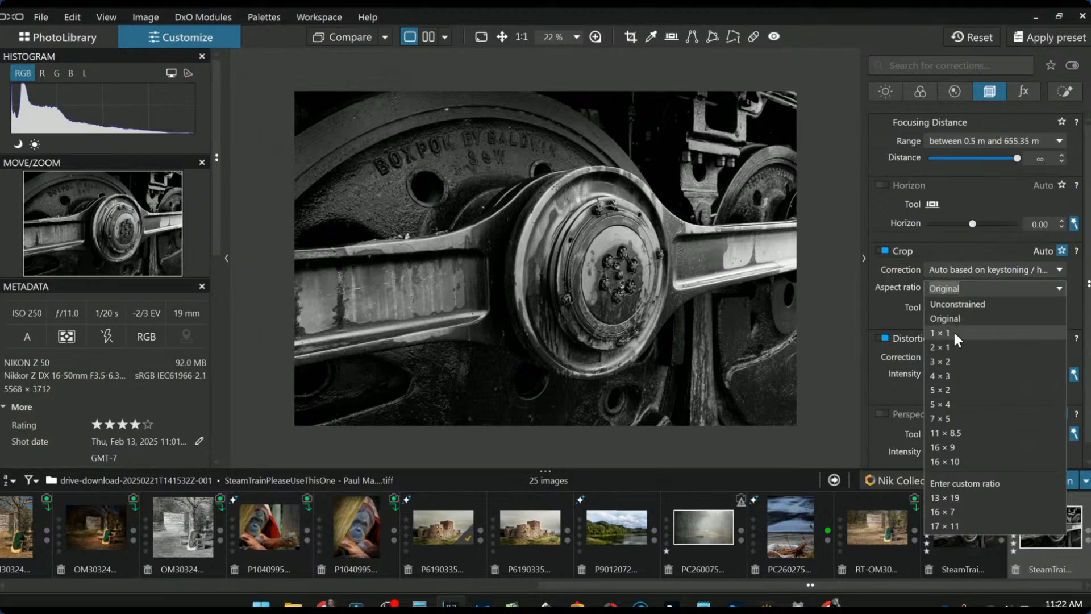
pyautogui.click(952, 332)
pyautogui.click(934, 308)
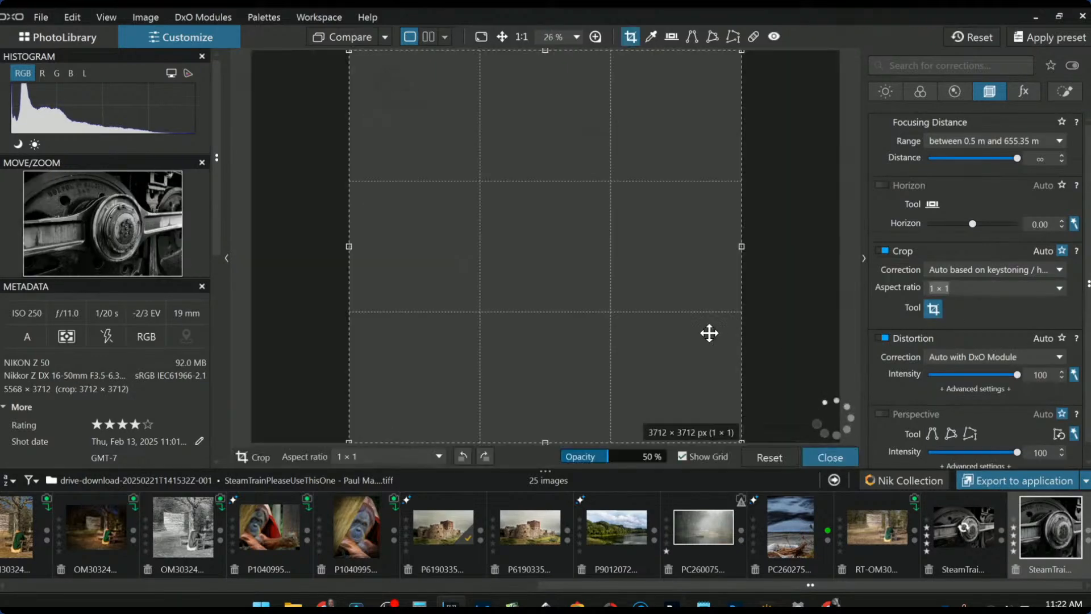
pyautogui.moveTo(687, 333); pyautogui.dragTo(662, 333)
pyautogui.press('Return')
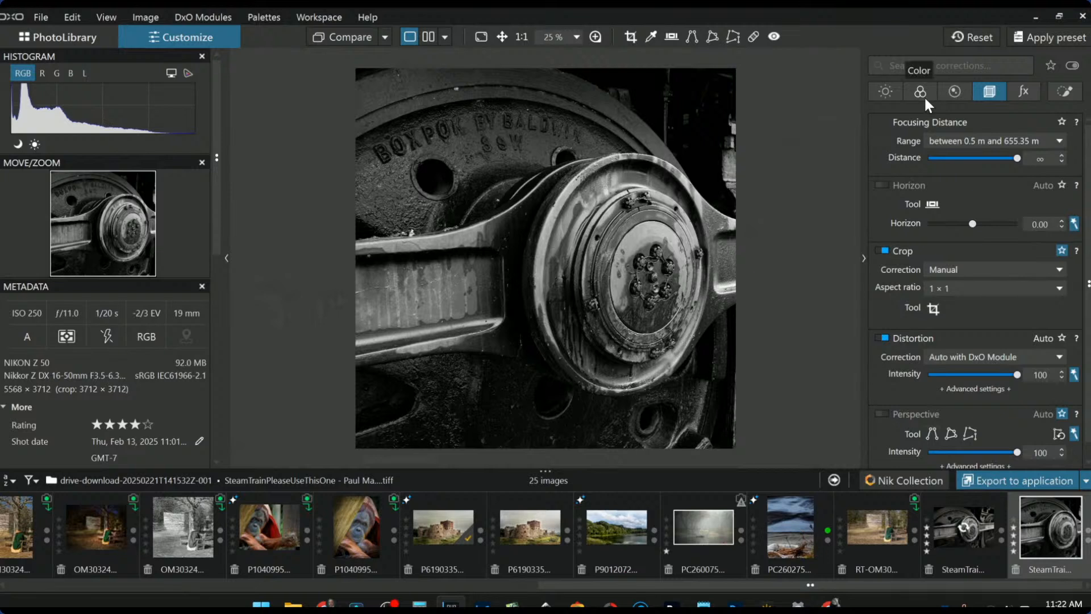
# - Enable ClearView Plus, set Microcontrast to 41, Highlights to 64 and Blacks to -28
pyautogui.click(897, 92)
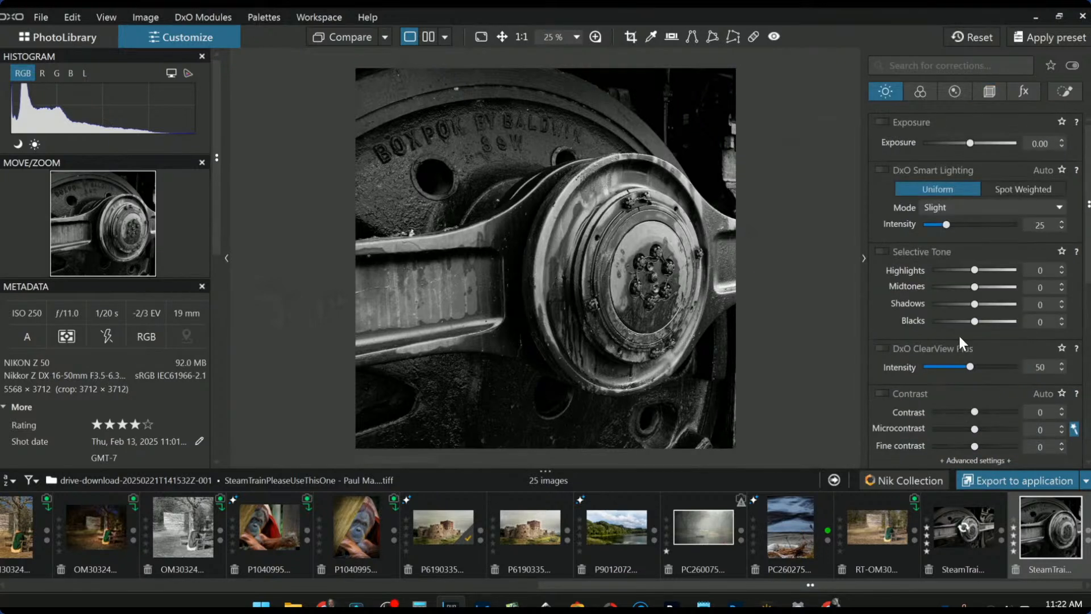
pyautogui.click(883, 348)
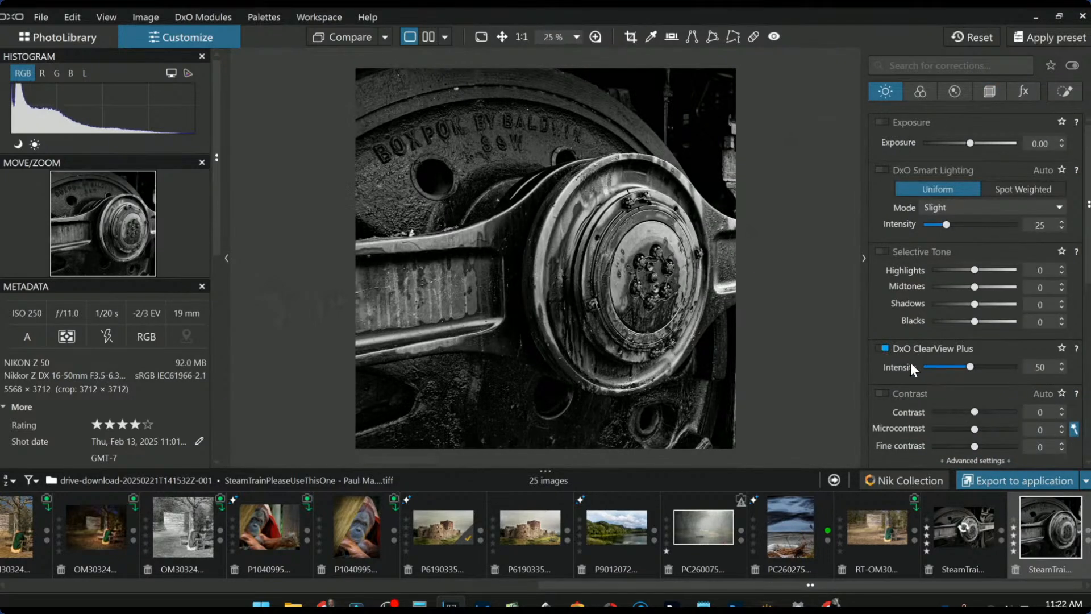
pyautogui.moveTo(974, 428)
pyautogui.mouseDown()
pyautogui.moveTo(1013, 428)
pyautogui.moveTo(991, 429)
pyautogui.mouseUp()
pyautogui.moveTo(974, 270); pyautogui.dragTo(1001, 271)
pyautogui.moveTo(974, 321); pyautogui.dragTo(986, 290)
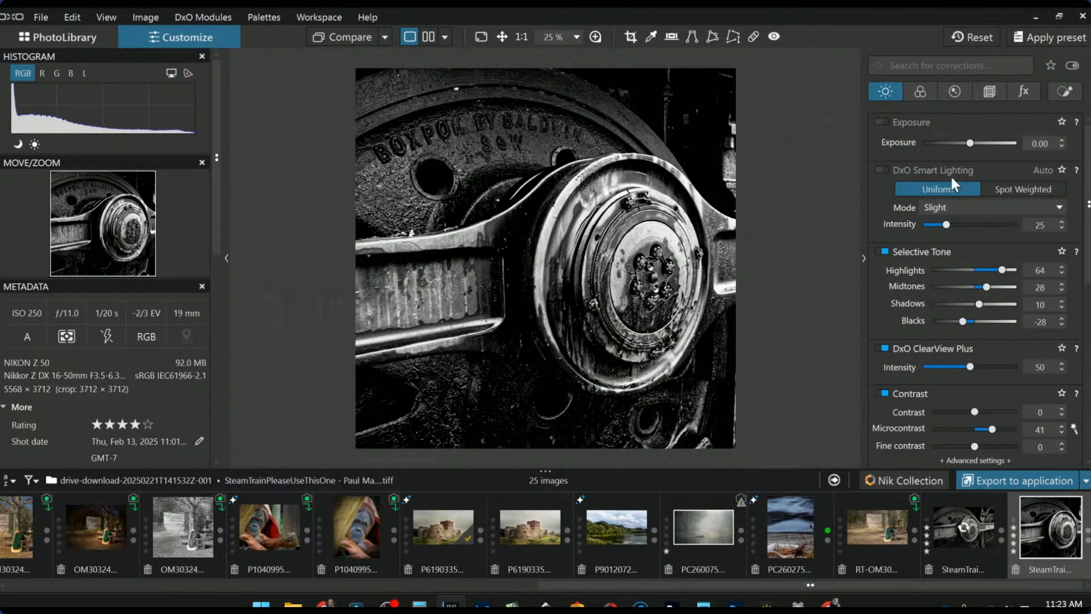
pyautogui.click(929, 93)
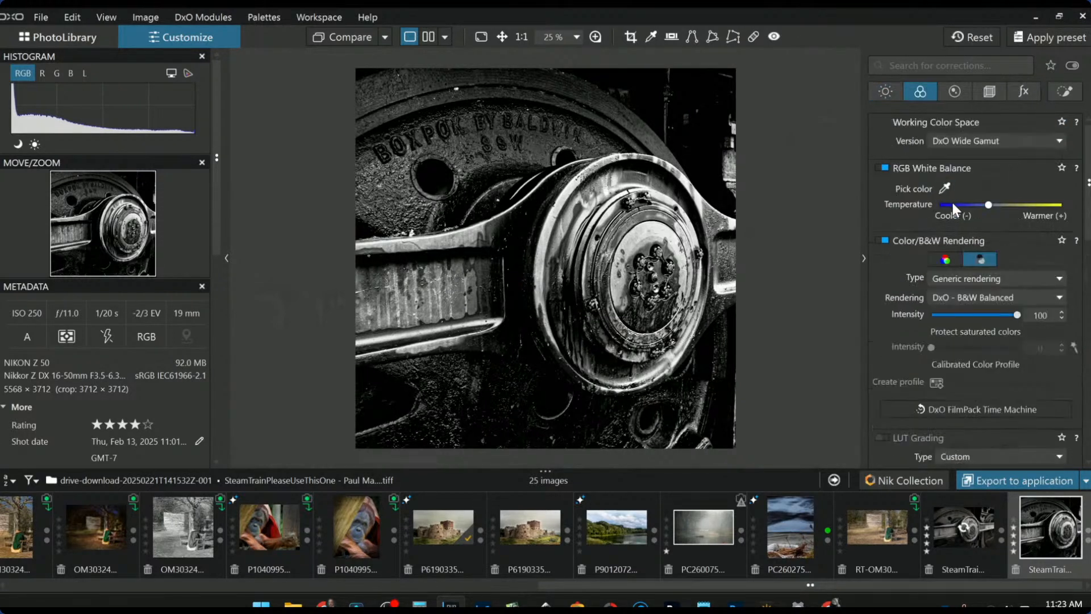
# - Return to colour rendering and raise HSL Vibrancy to 85 and Saturation to 77
pyautogui.click(949, 254)
pyautogui.scroll(-5, 991, 372)
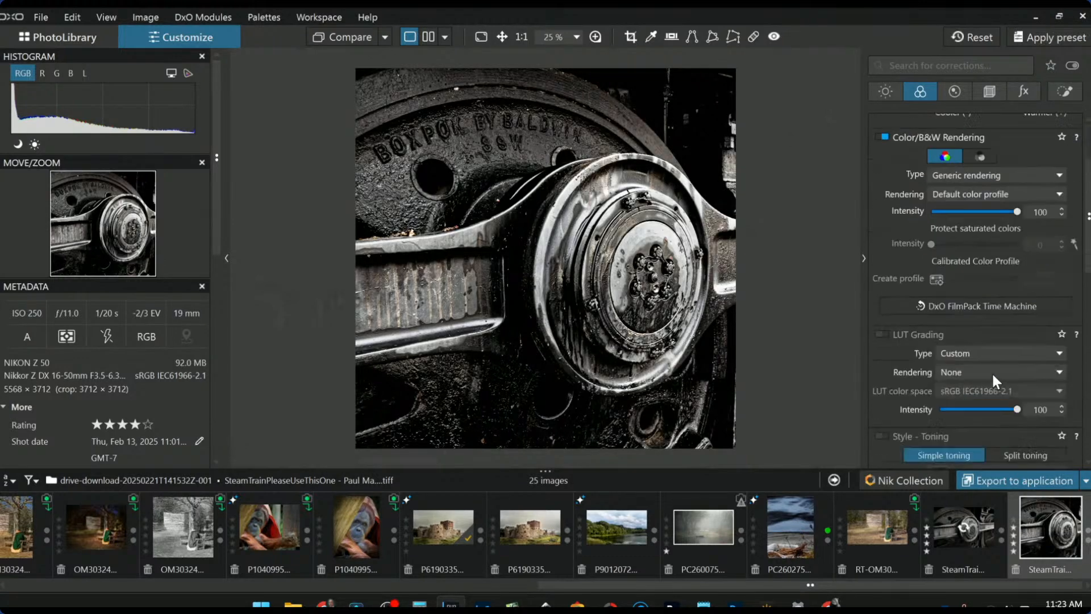
pyautogui.scroll(-3, 993, 376)
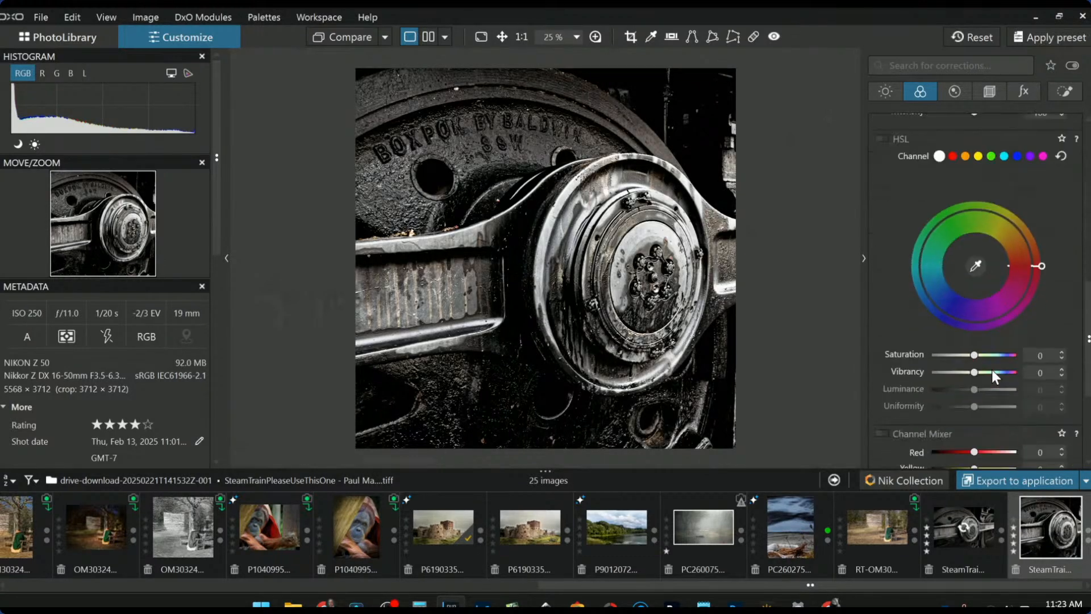
pyautogui.moveTo(983, 372); pyautogui.dragTo(1007, 355)
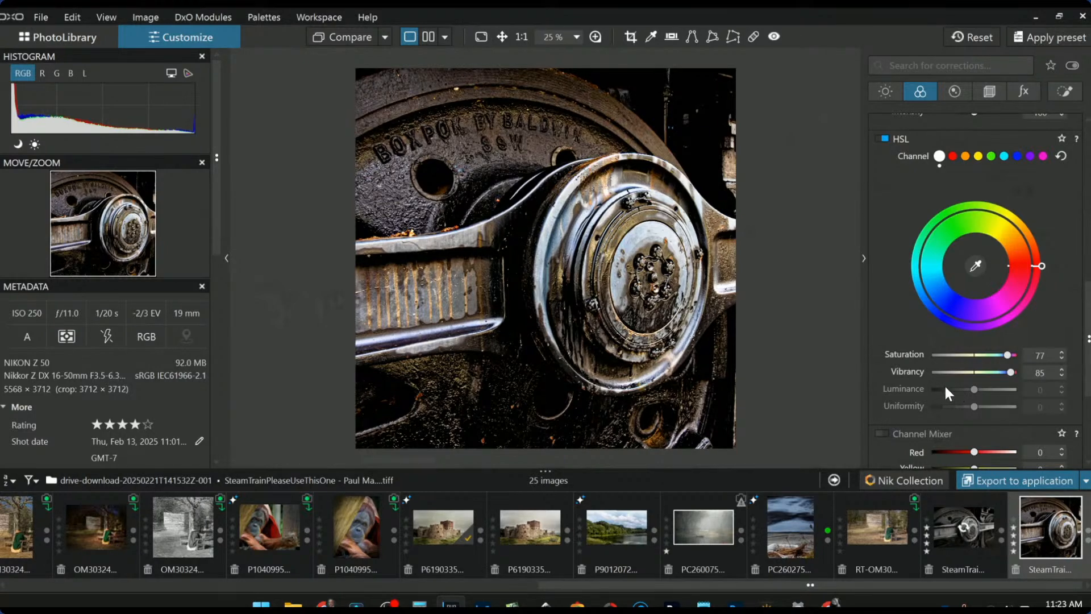
pyautogui.scroll(5, 886, 276)
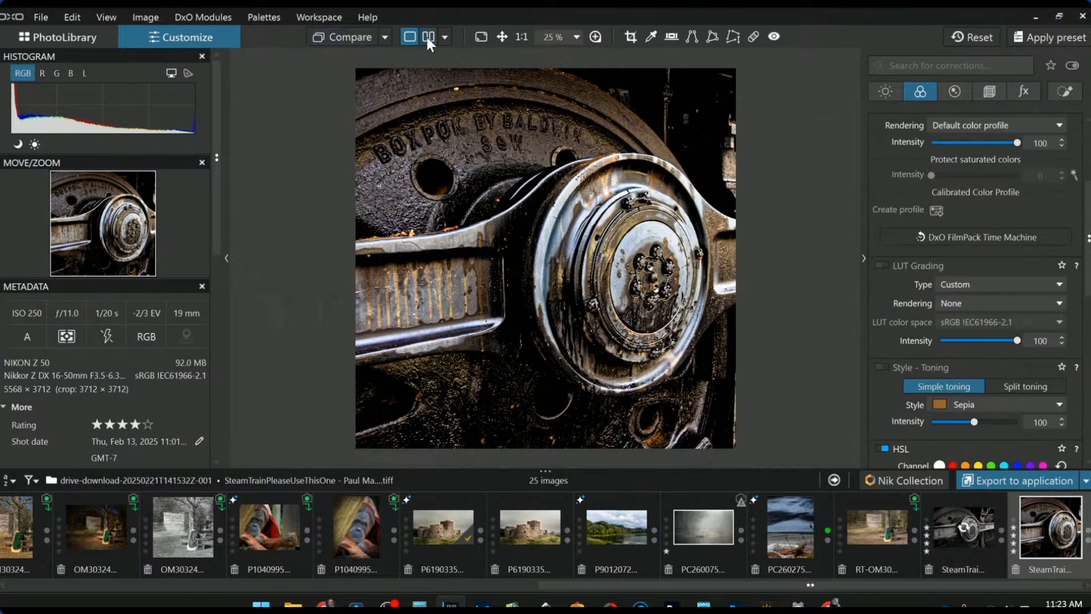
pyautogui.click(427, 38)
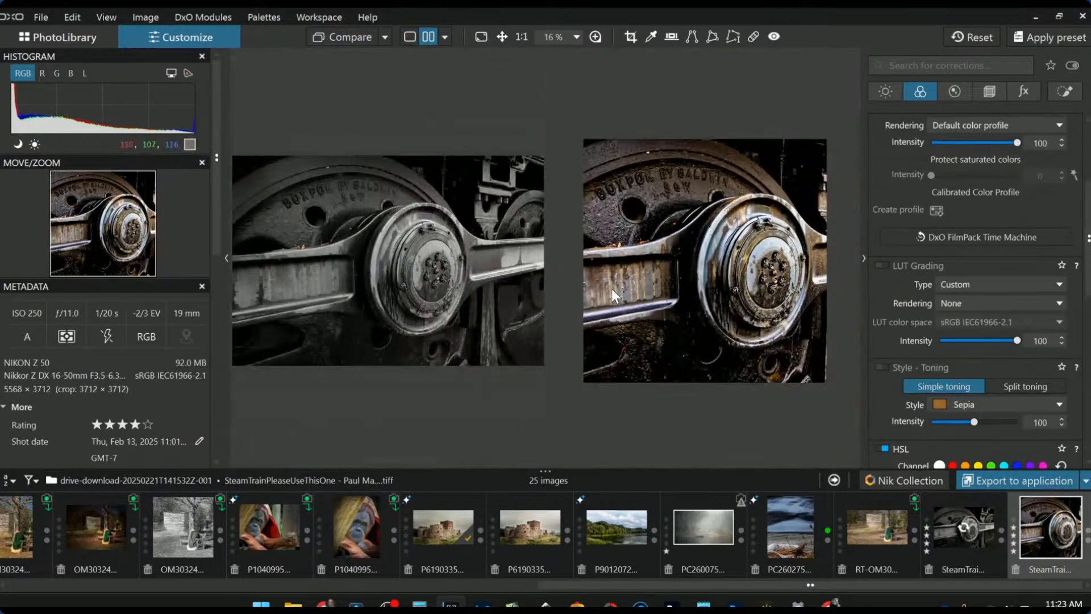
# - Hide the side palettes and compare the edited wheel in a left/right split, divider dragged left
pyautogui.press('F9')
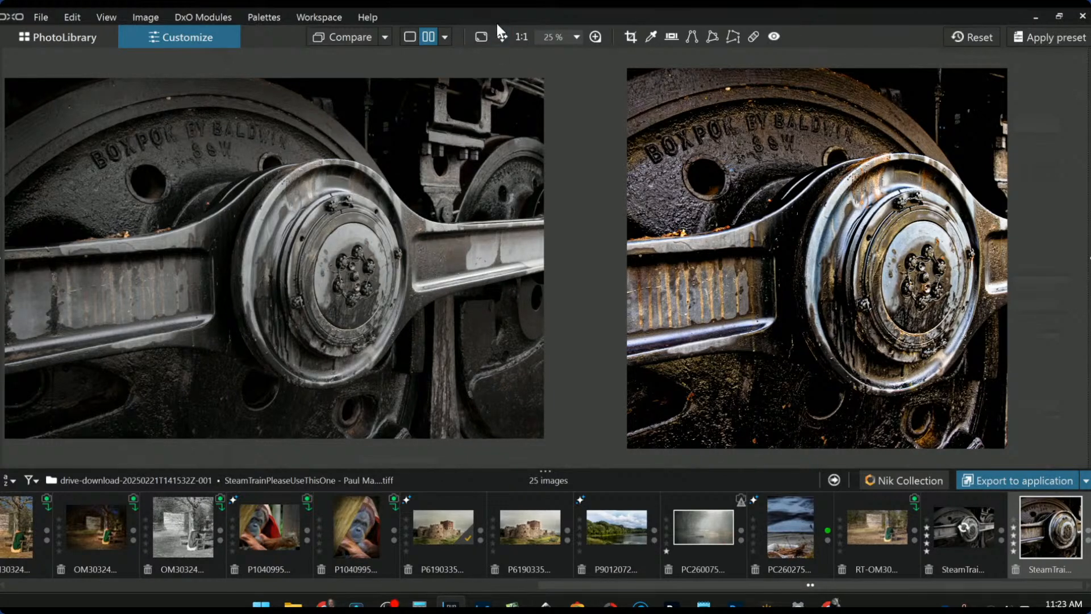
pyautogui.click(448, 39)
pyautogui.click(465, 92)
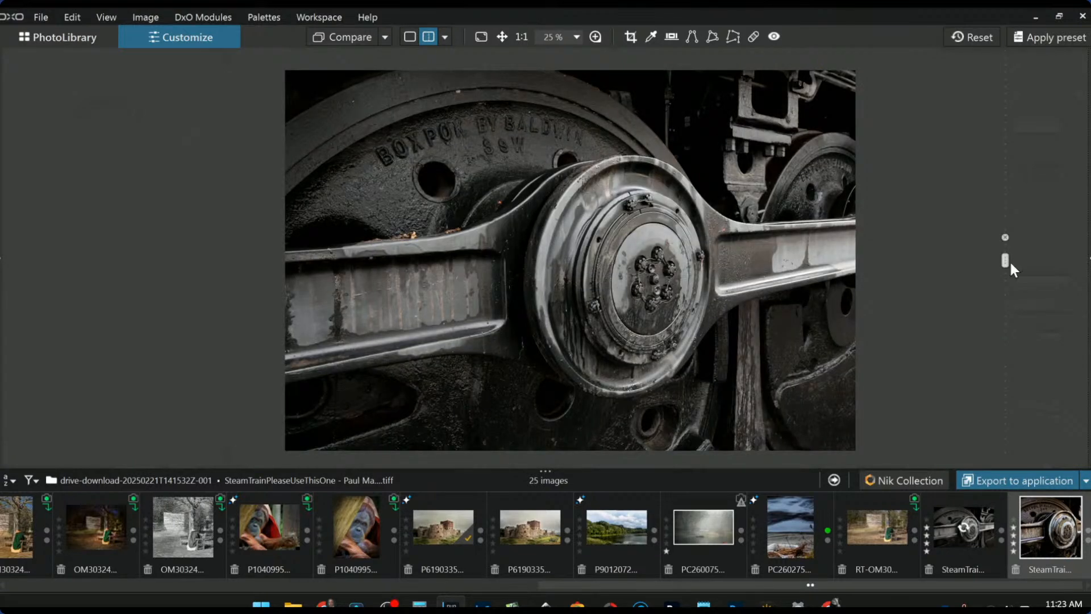
pyautogui.moveTo(1004, 260); pyautogui.dragTo(215, 203)
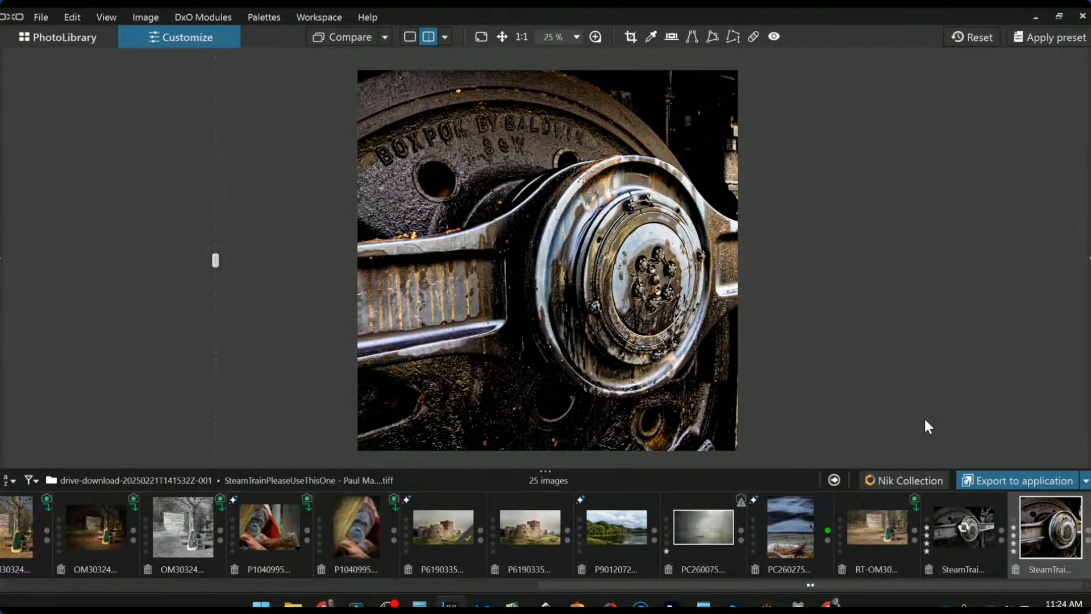
# - Select the bison photo _5120294 from the start of the filmstrip
pyautogui.scroll(2, 958, 555)
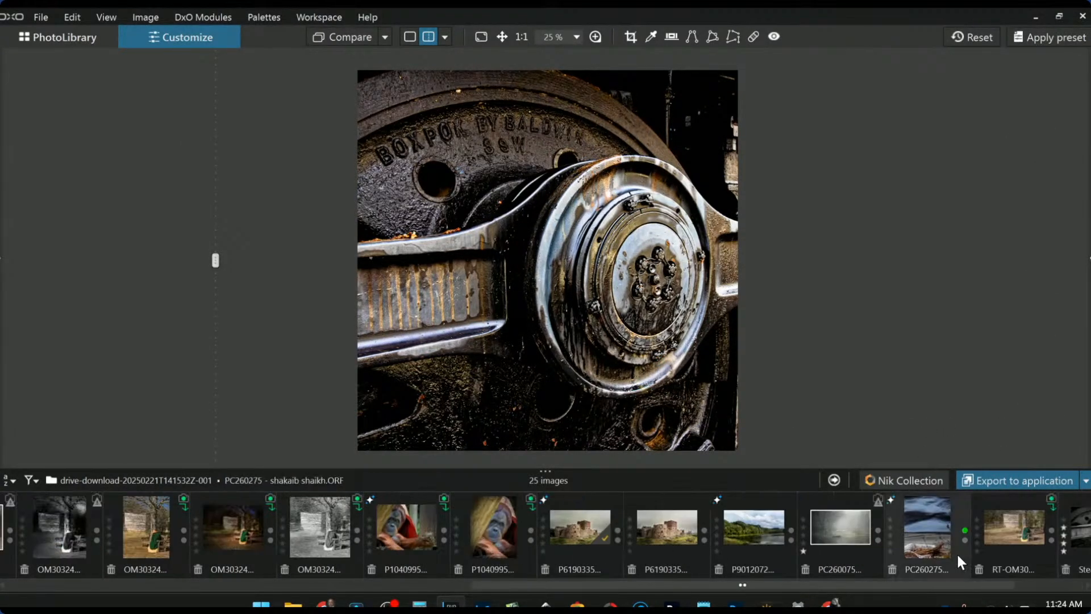
pyautogui.scroll(10, 957, 555)
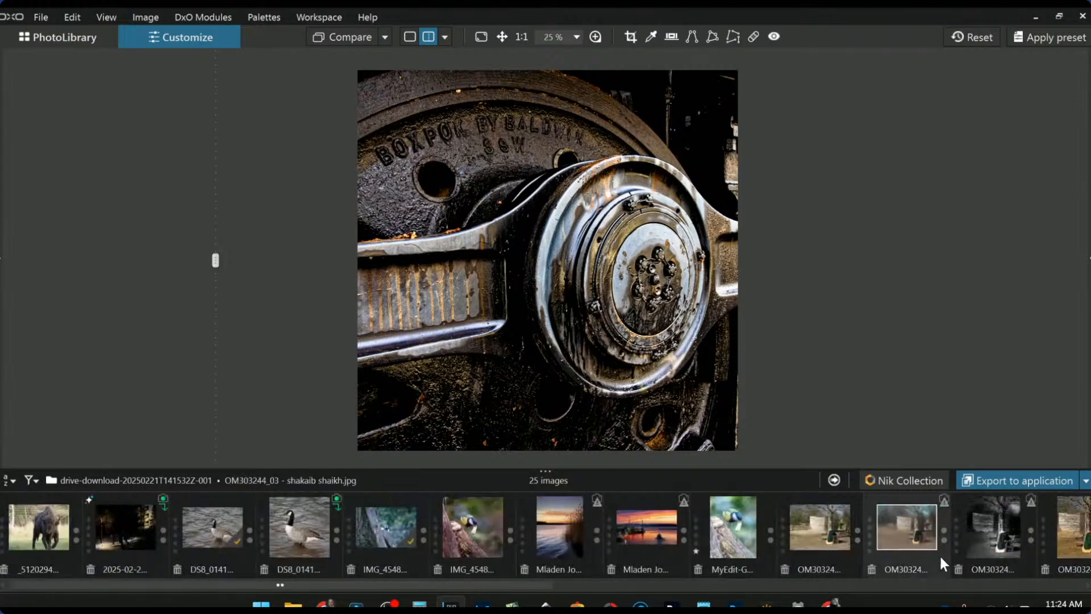
pyautogui.click(32, 511)
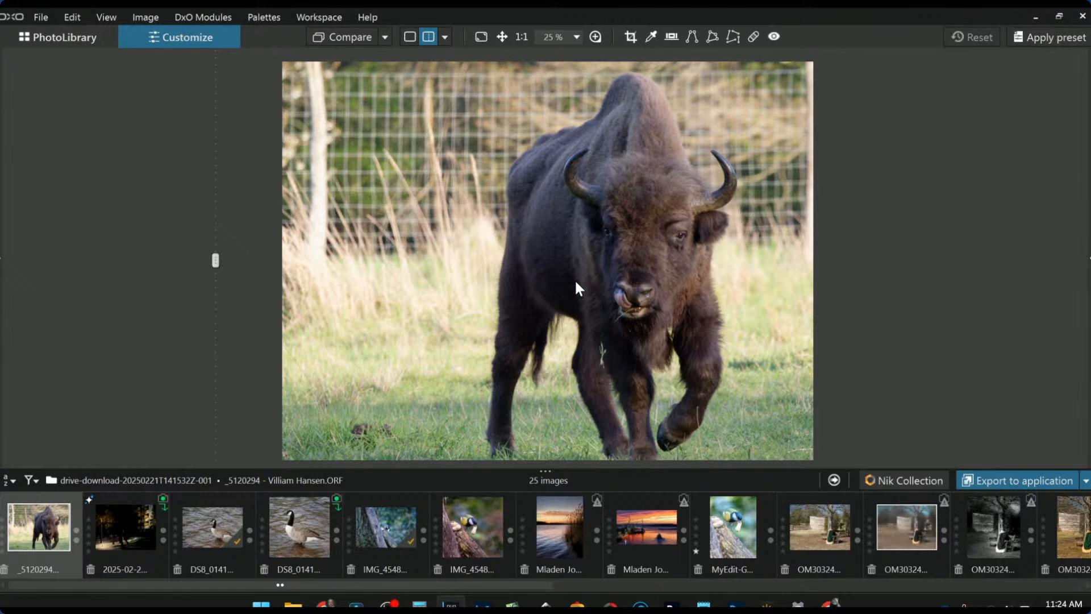
# - Push the compare divider off the photo and switch back to single image view
pyautogui.scroll(-1, 595, 346)
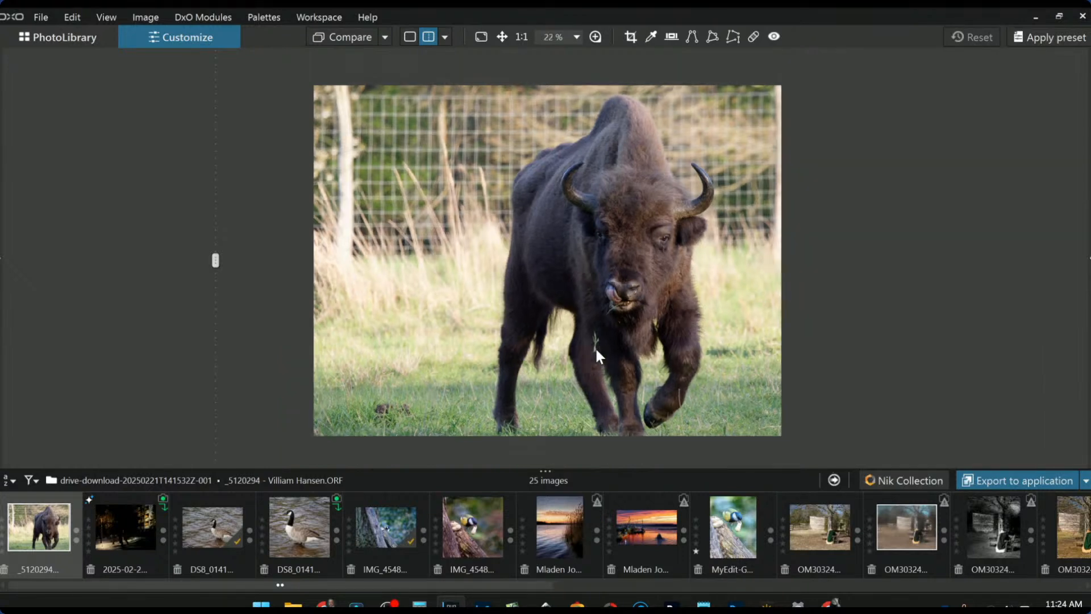
pyautogui.moveTo(216, 260); pyautogui.dragTo(857, 260)
pyautogui.click(423, 38)
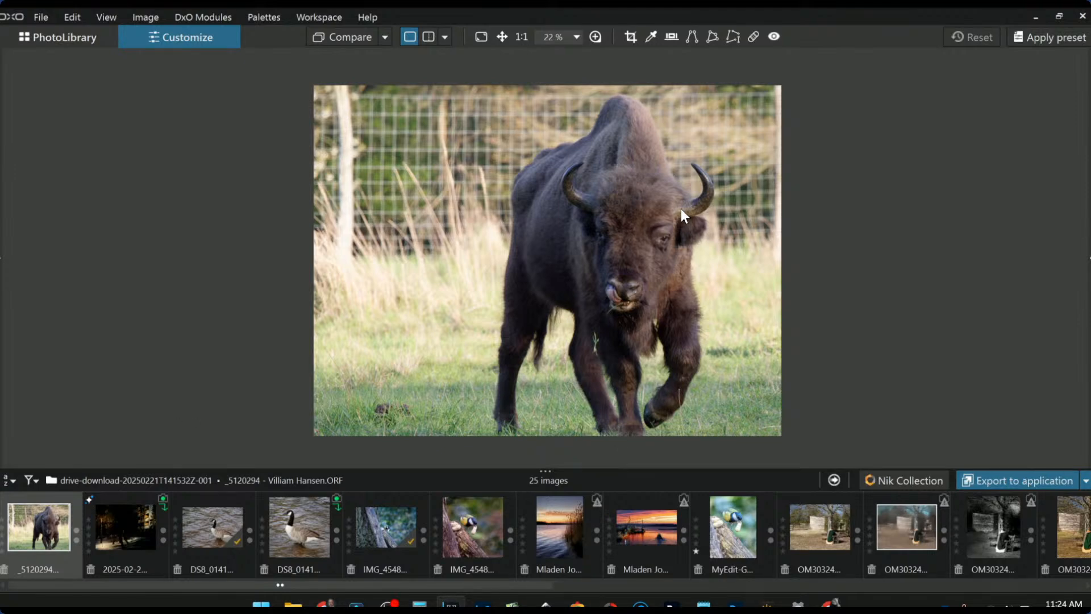
# - Apply the '000 Rob 1x1 Default' preset to crop the bison photo to a square
pyautogui.scroll(2, 680, 209)
pyautogui.scroll(-3, 706, 257)
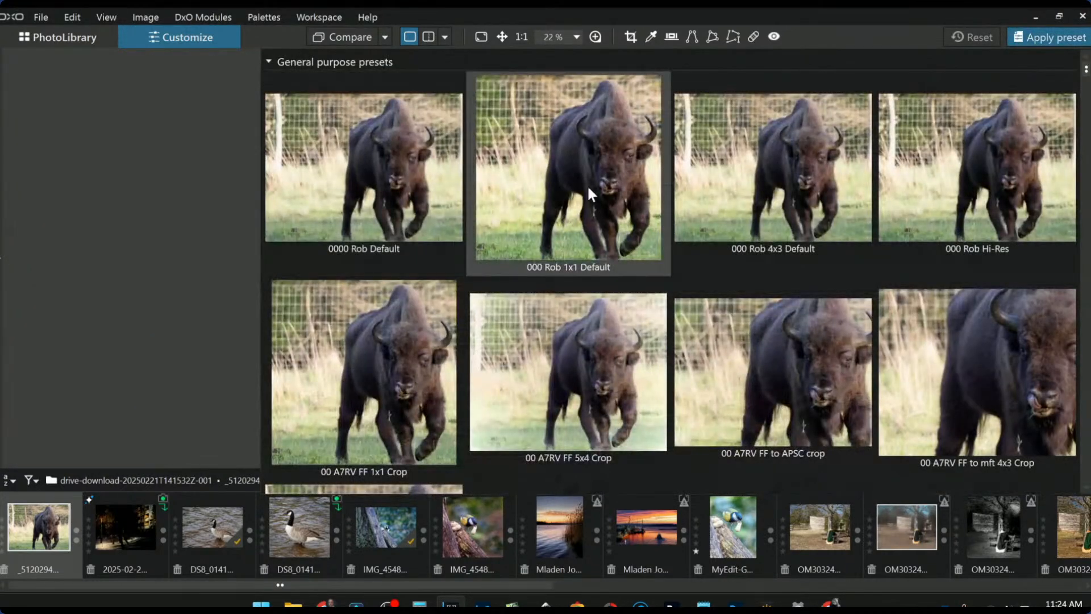
pyautogui.click(589, 188)
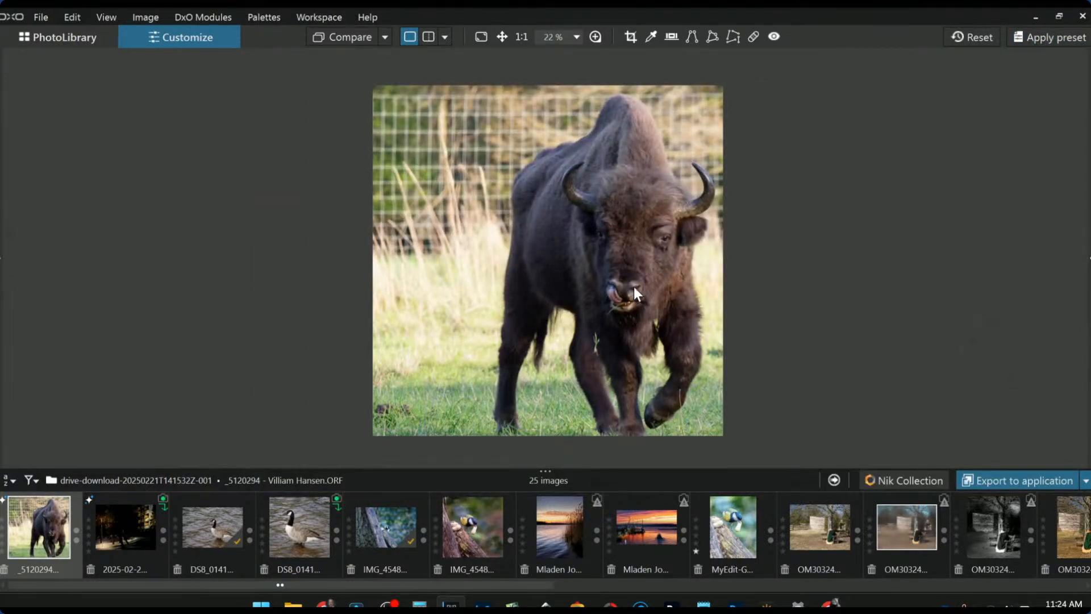
# - In Local Adjustments, place control points on the bison's forehead and eye
pyautogui.click(1087, 261)
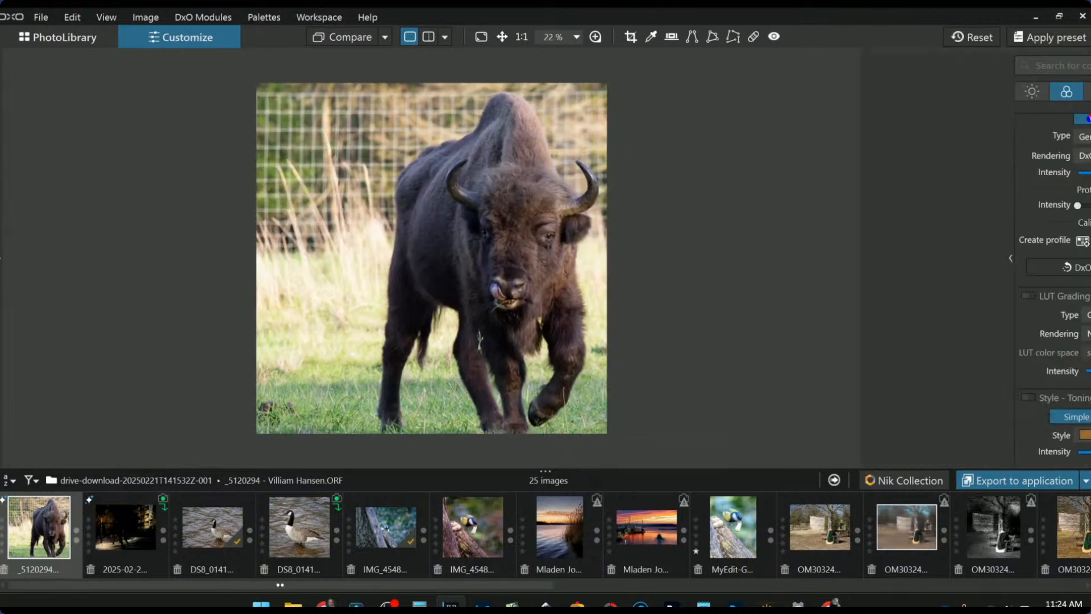
pyautogui.click(1023, 92)
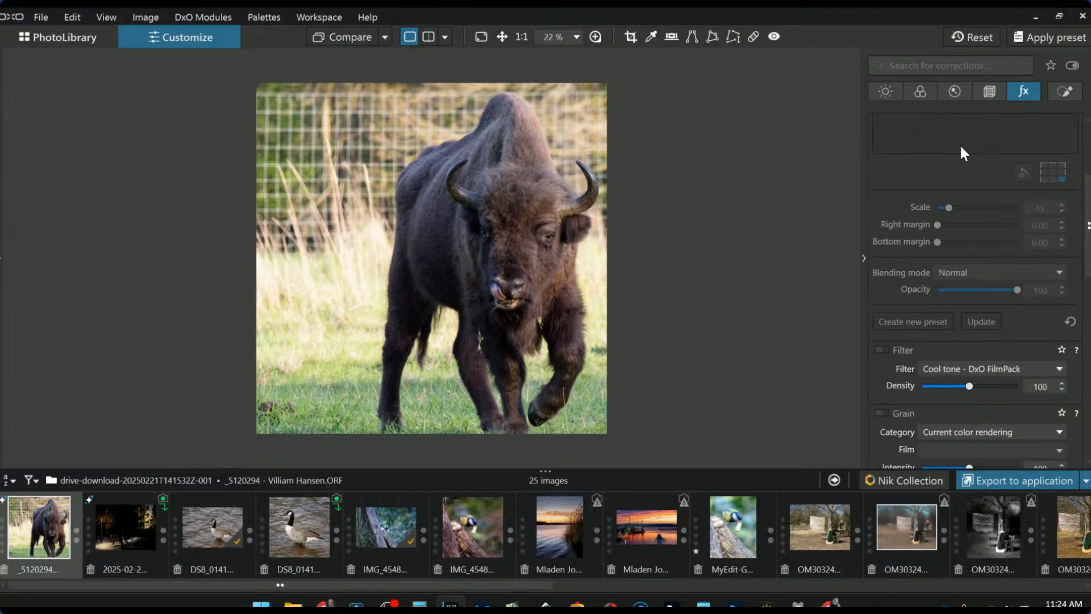
pyautogui.click(1053, 95)
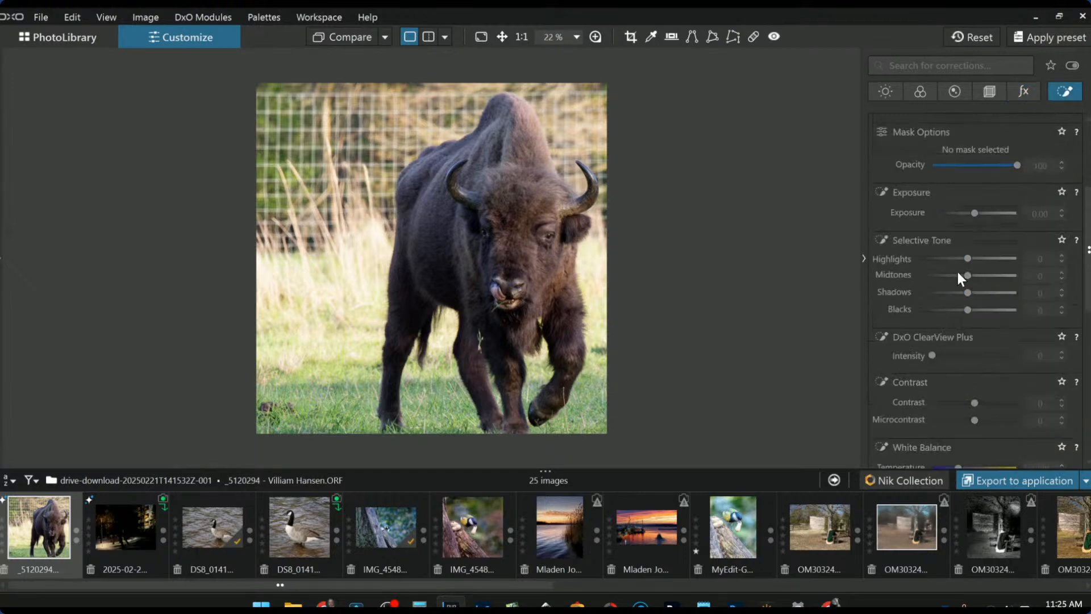
pyautogui.click(915, 145)
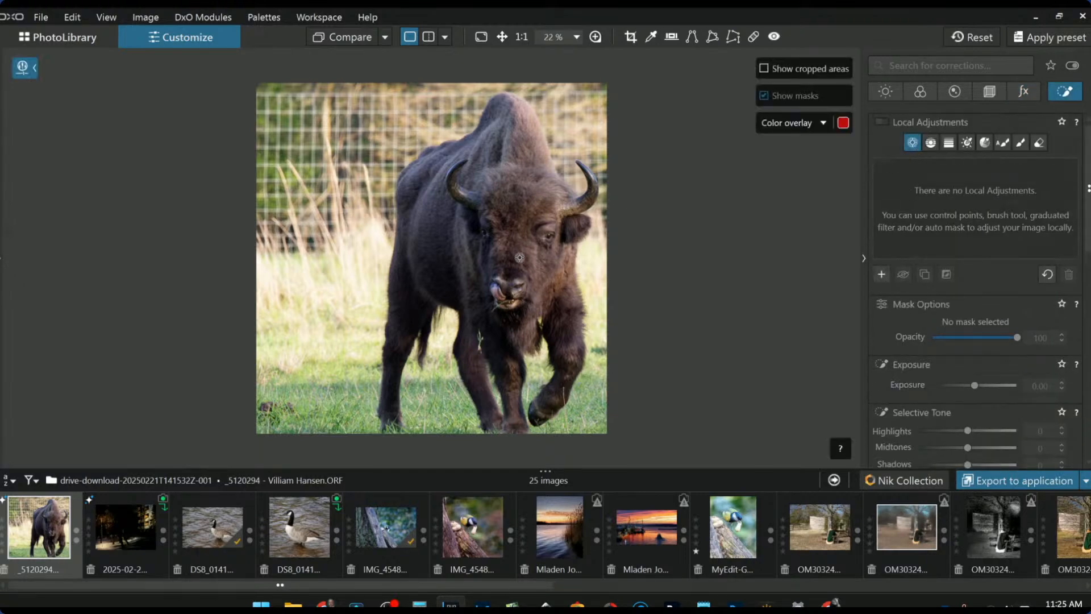
pyautogui.scroll(4, 566, 254)
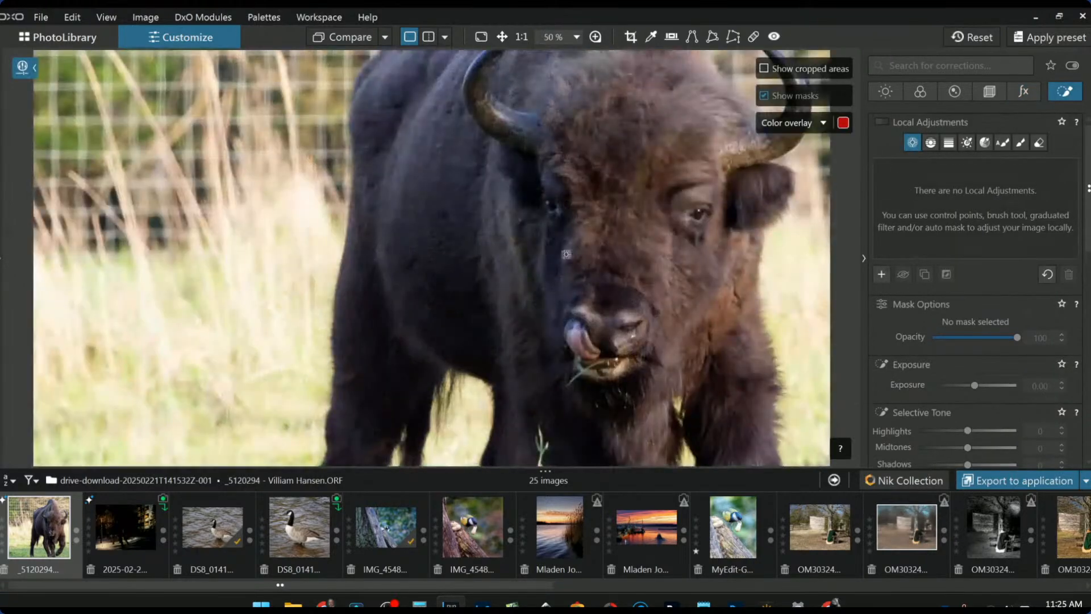
pyautogui.click(553, 206)
pyautogui.click(698, 213)
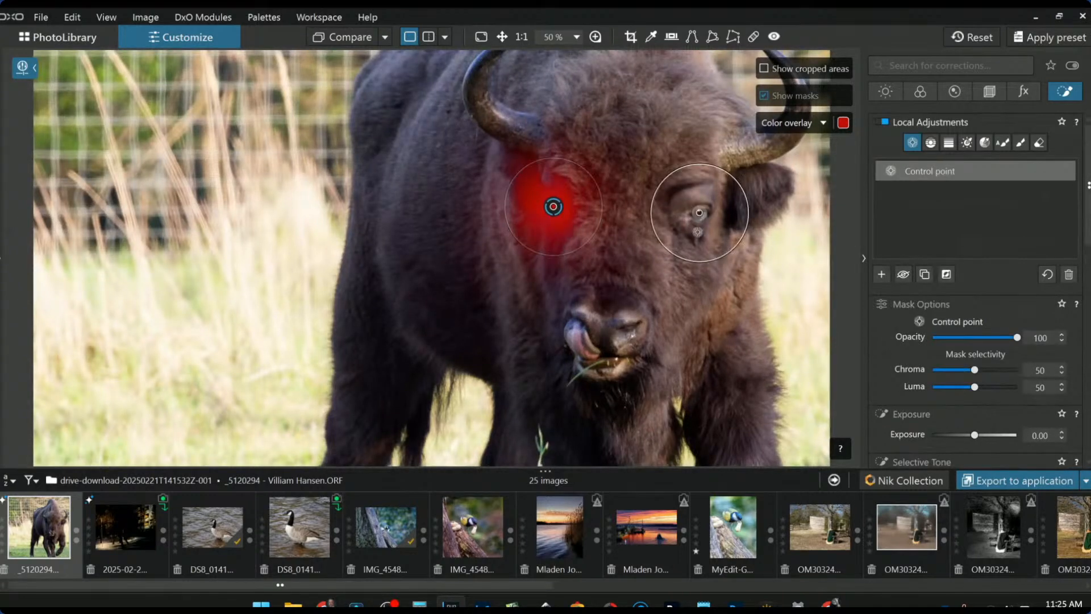
# - Set the control points to Shadows 67, Midtones 15 and ClearView Plus 70
pyautogui.scroll(-4, 974, 391)
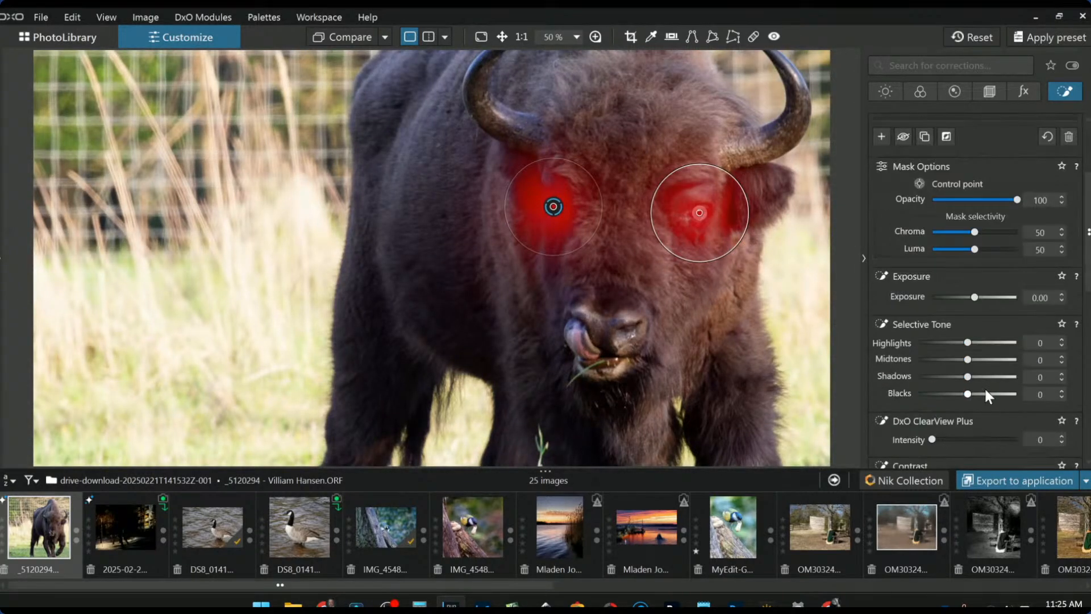
pyautogui.moveTo(985, 378); pyautogui.dragTo(998, 374)
pyautogui.scroll(-2, 1008, 417)
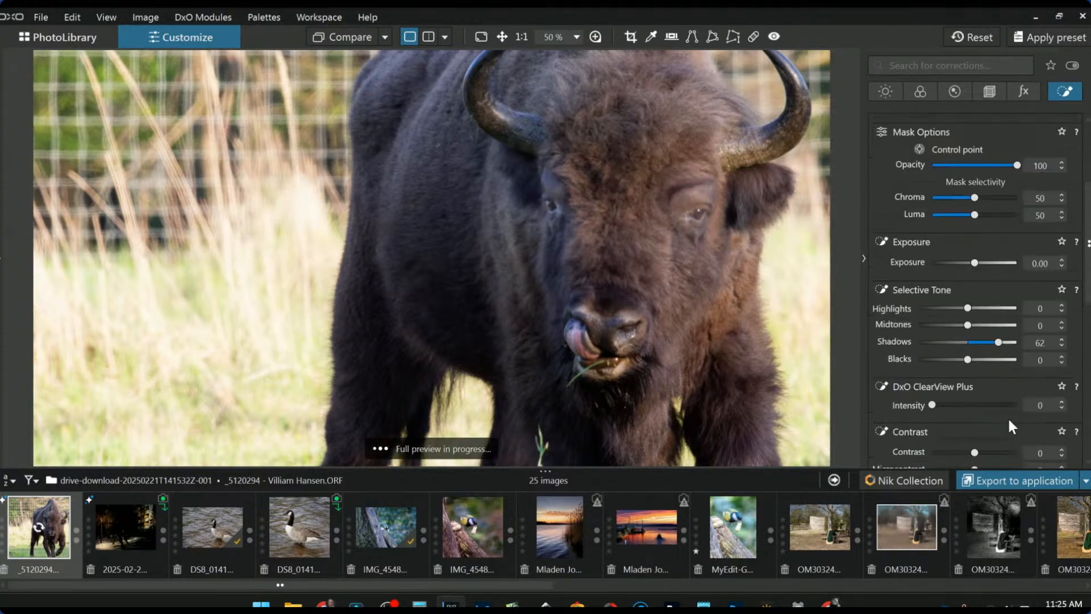
pyautogui.moveTo(932, 370); pyautogui.dragTo(991, 372)
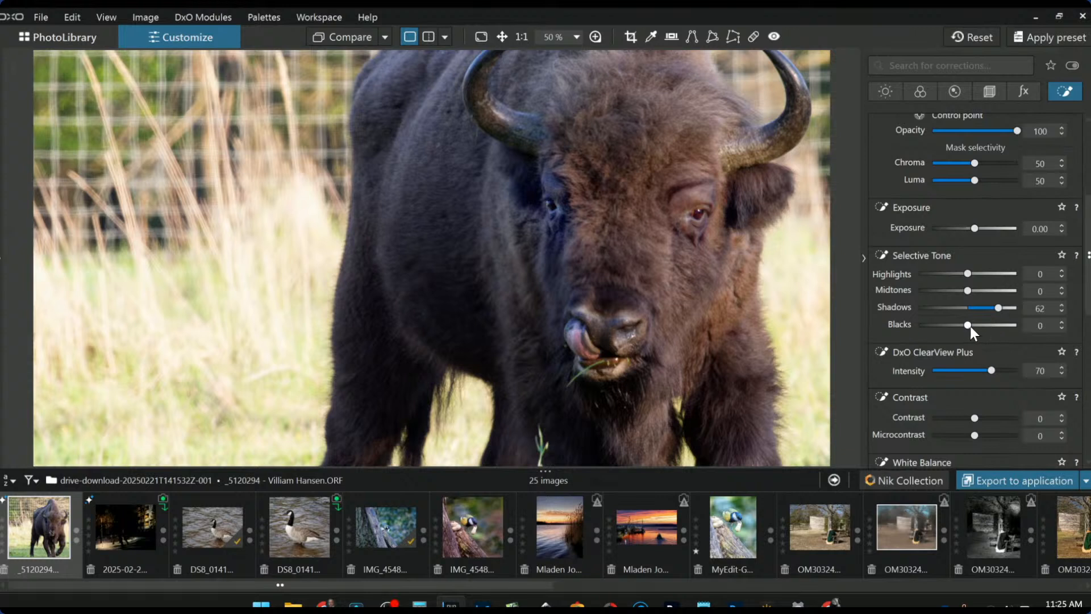
pyautogui.moveTo(996, 312); pyautogui.dragTo(975, 290)
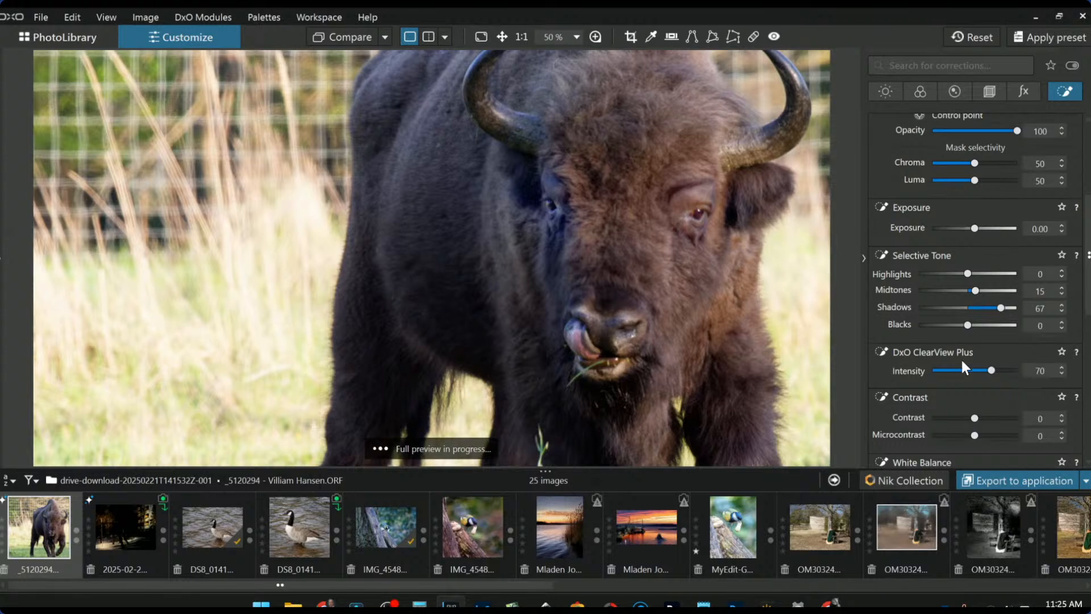
pyautogui.scroll(3, 918, 329)
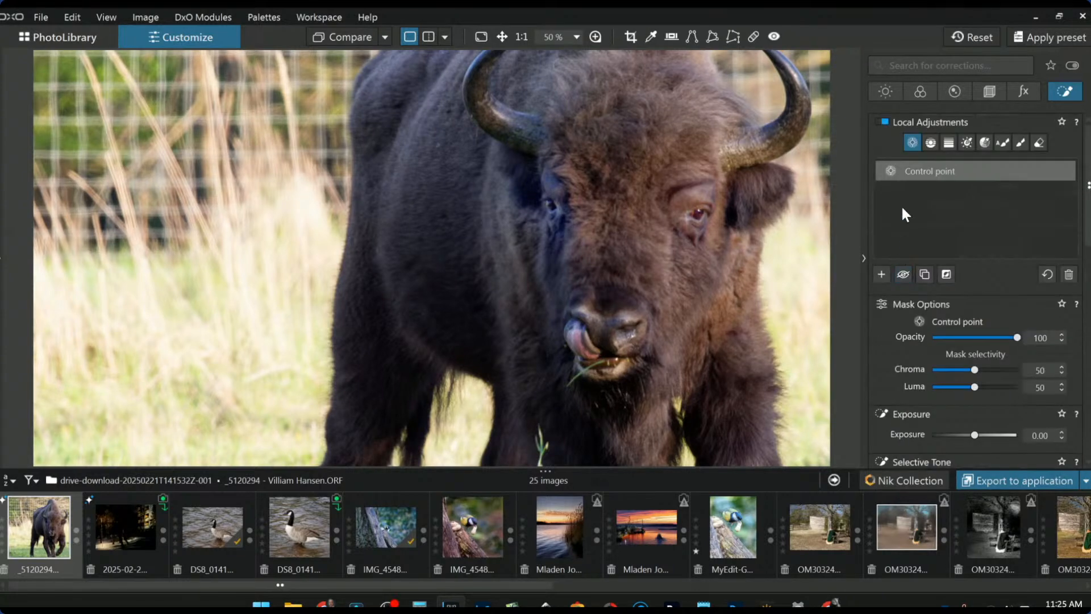
# - Add a new control point on the bison's nose, nudged slightly down-left
pyautogui.click(882, 275)
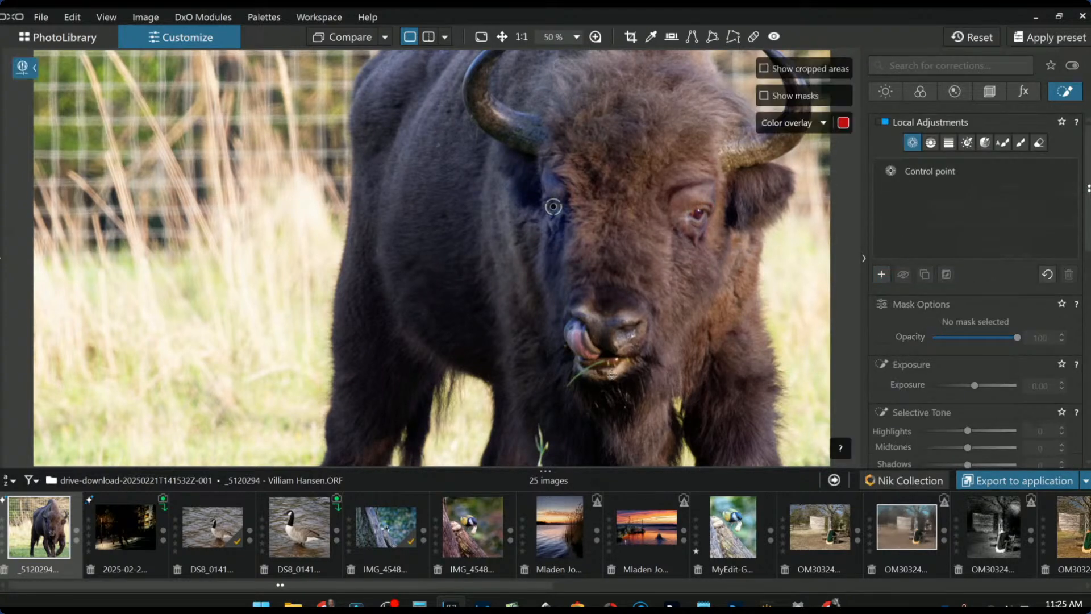
pyautogui.click(591, 346)
pyautogui.moveTo(591, 346); pyautogui.dragTo(587, 350)
pyautogui.scroll(-8, 928, 427)
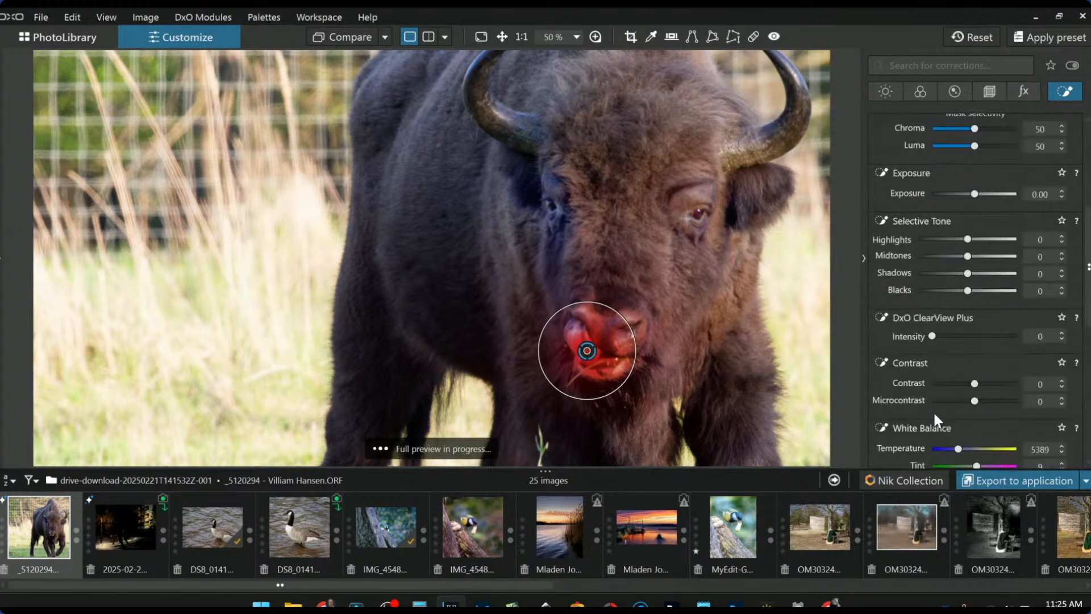
pyautogui.scroll(-4, 950, 433)
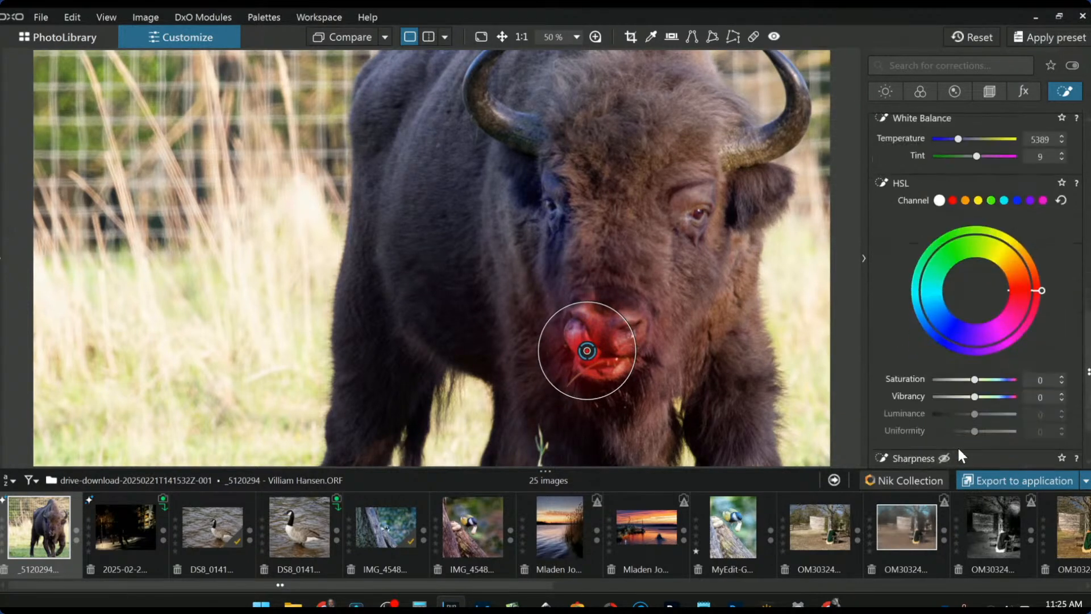
# - Give the nose point Saturation 29, Vibrancy 57, ClearView Plus 42 and Microcontrast 37
pyautogui.moveTo(976, 397)
pyautogui.mouseDown()
pyautogui.moveTo(999, 397)
pyautogui.moveTo(986, 382)
pyautogui.mouseUp()
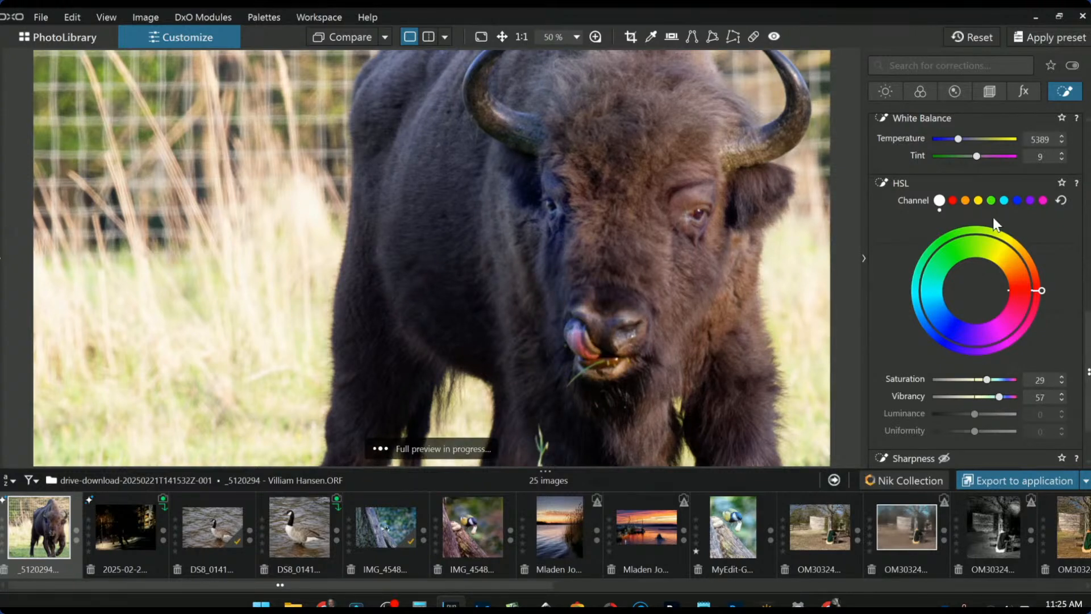
pyautogui.scroll(3, 957, 207)
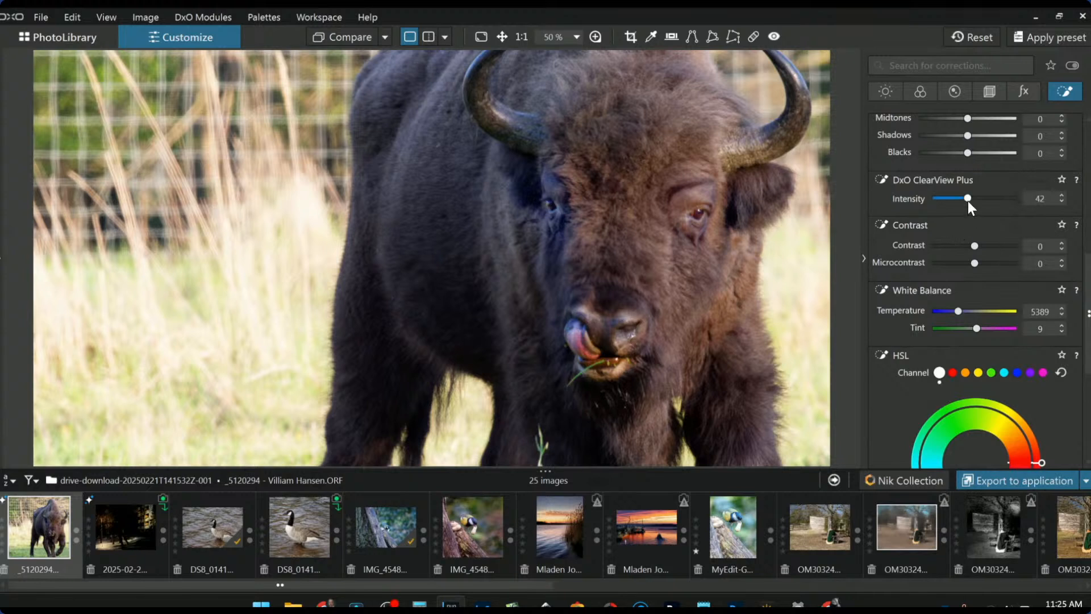
pyautogui.moveTo(974, 263); pyautogui.dragTo(989, 266)
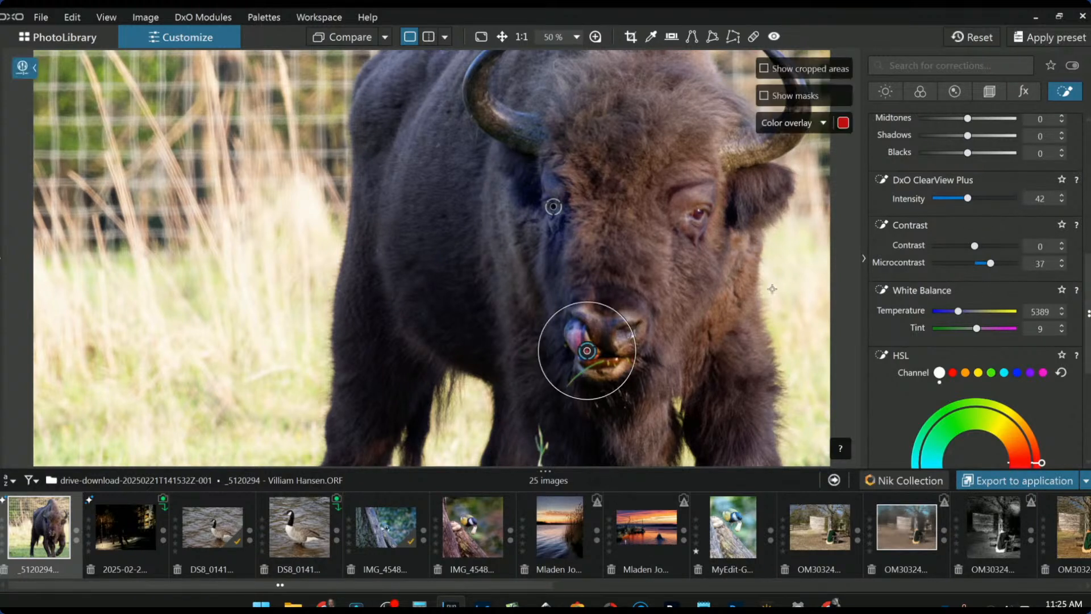
pyautogui.scroll(-3, 684, 260)
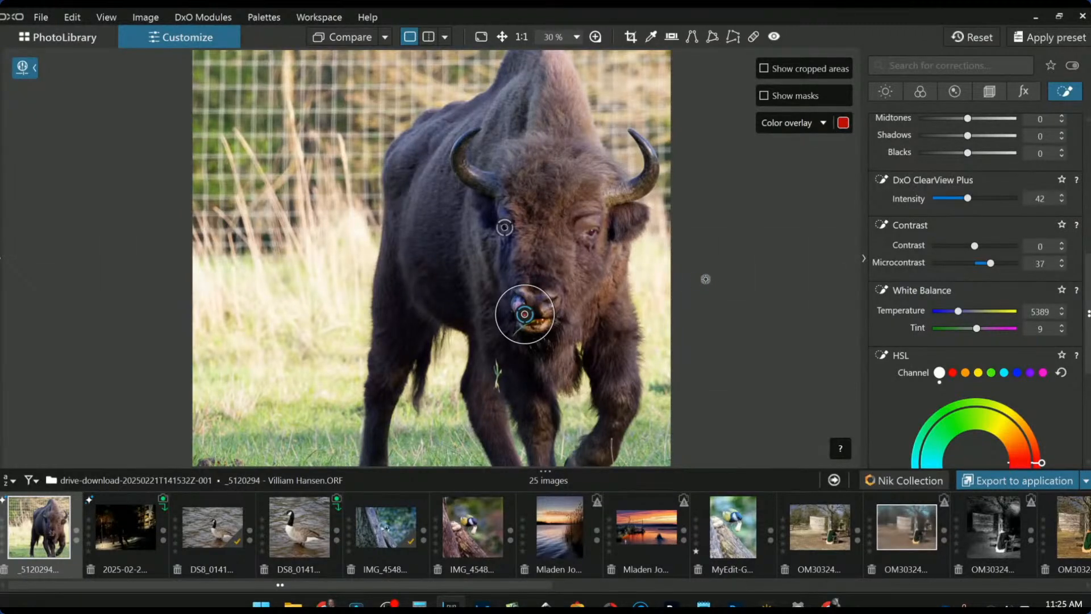
pyautogui.scroll(-2, 653, 272)
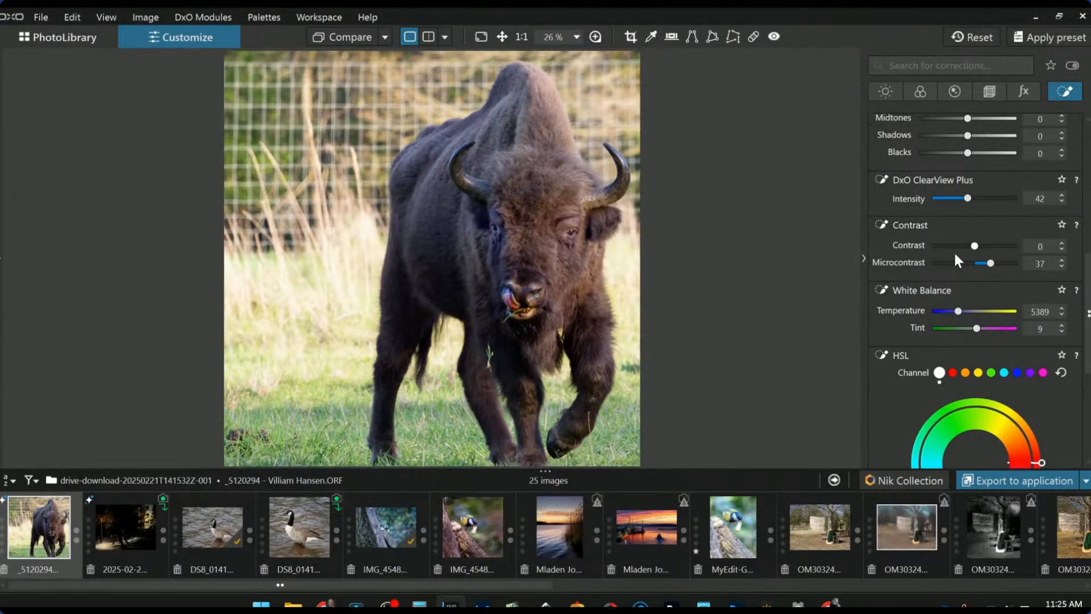
pyautogui.scroll(6, 993, 248)
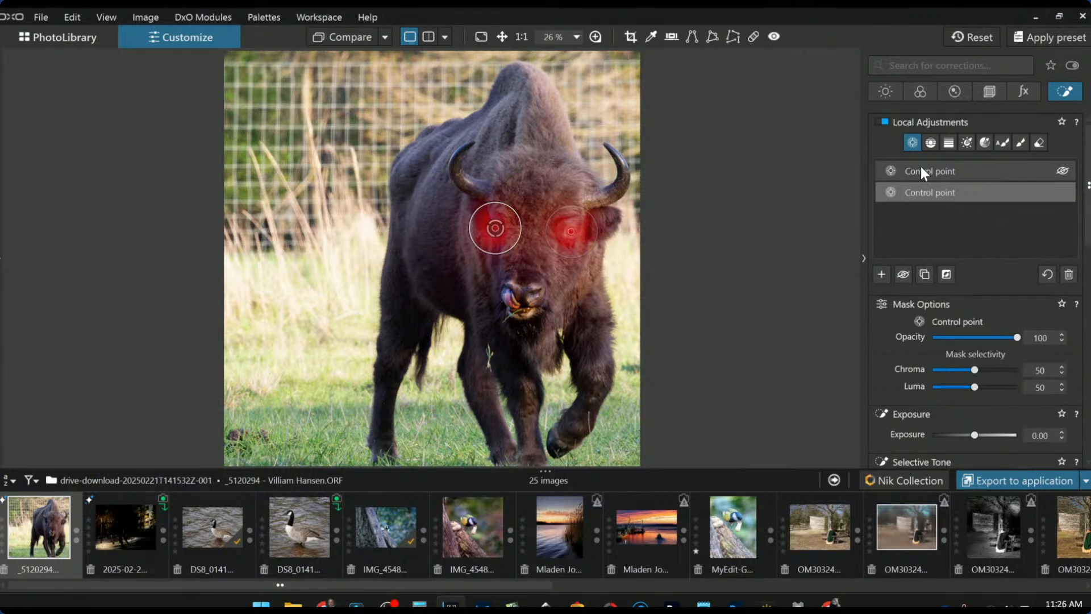
# - Draw a control line across the lower-left grass and display its mask
pyautogui.click(932, 143)
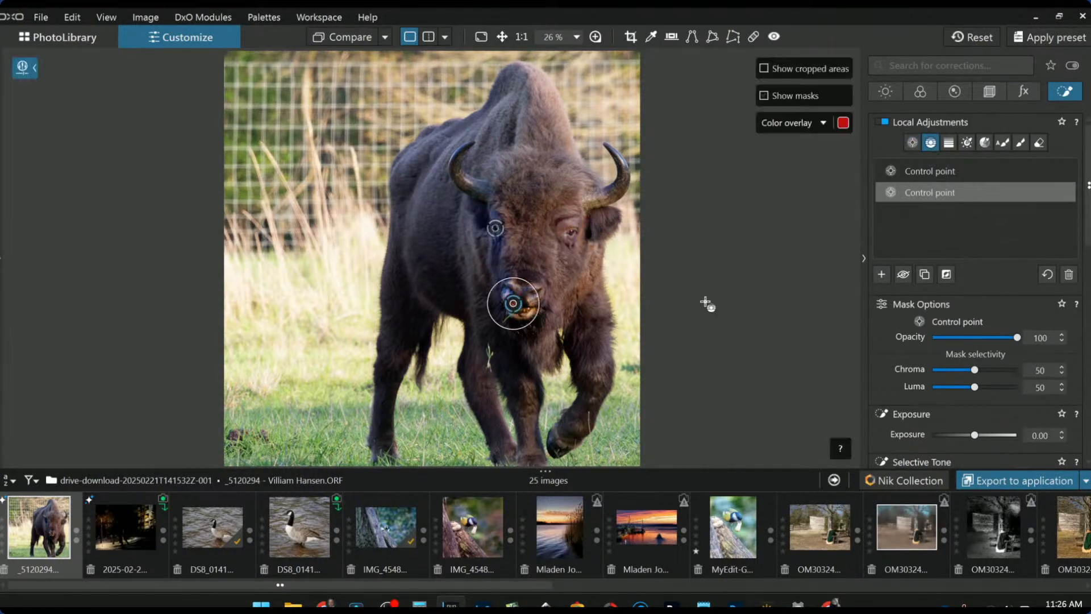
pyautogui.moveTo(314, 382); pyautogui.dragTo(310, 482)
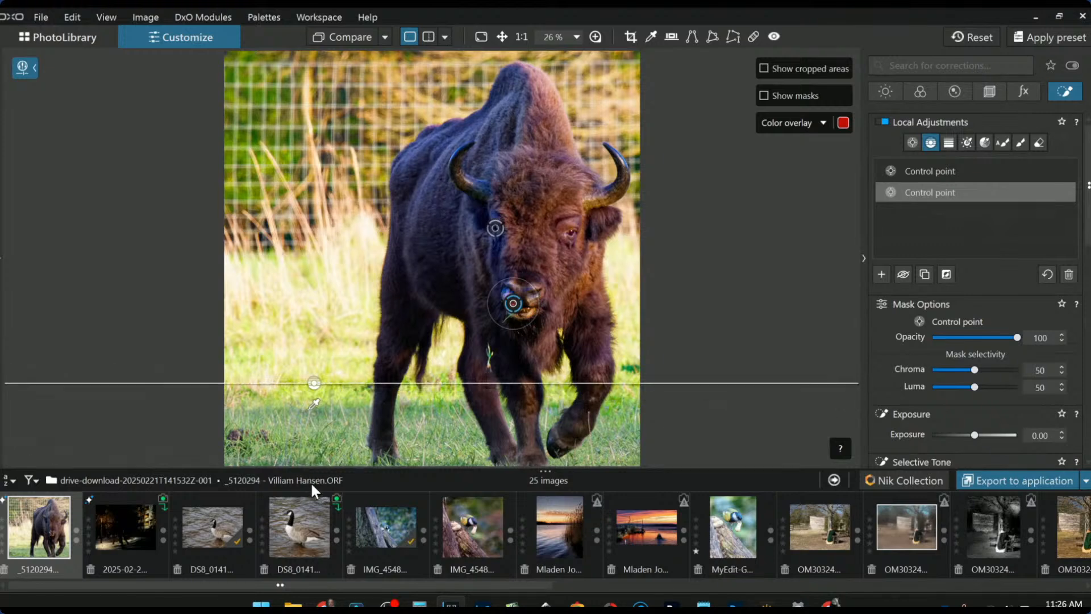
pyautogui.hotkey('ctrl', 'z')
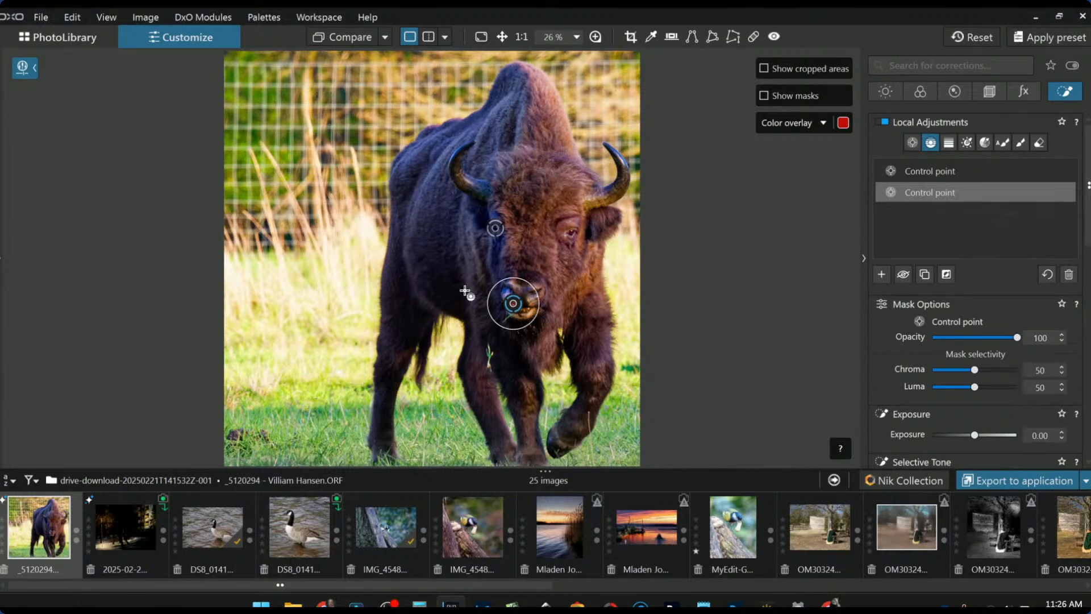
pyautogui.click(875, 271)
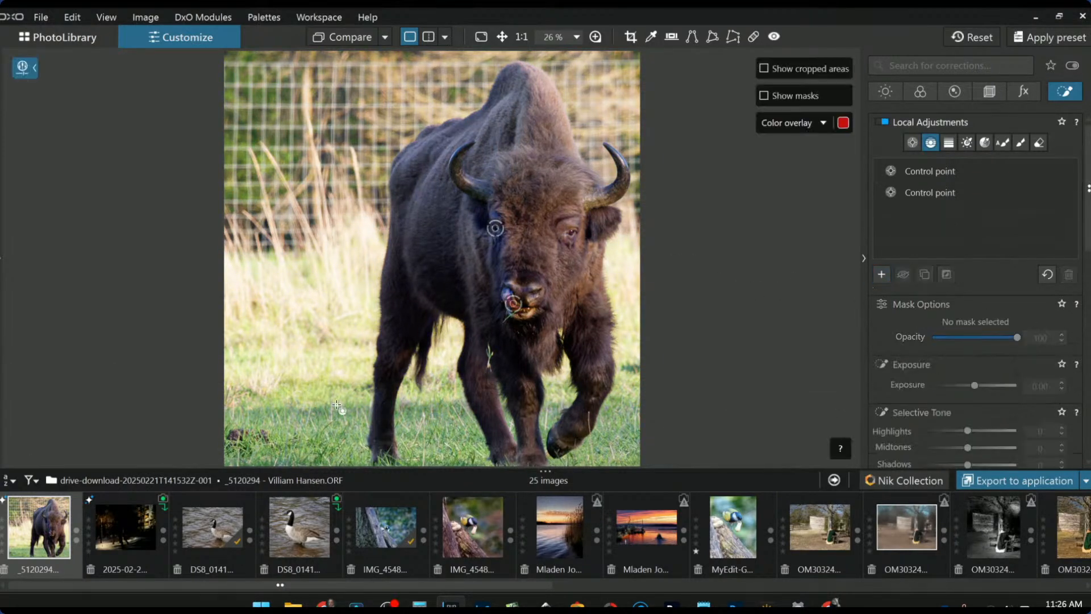
pyautogui.moveTo(317, 405); pyautogui.dragTo(322, 472)
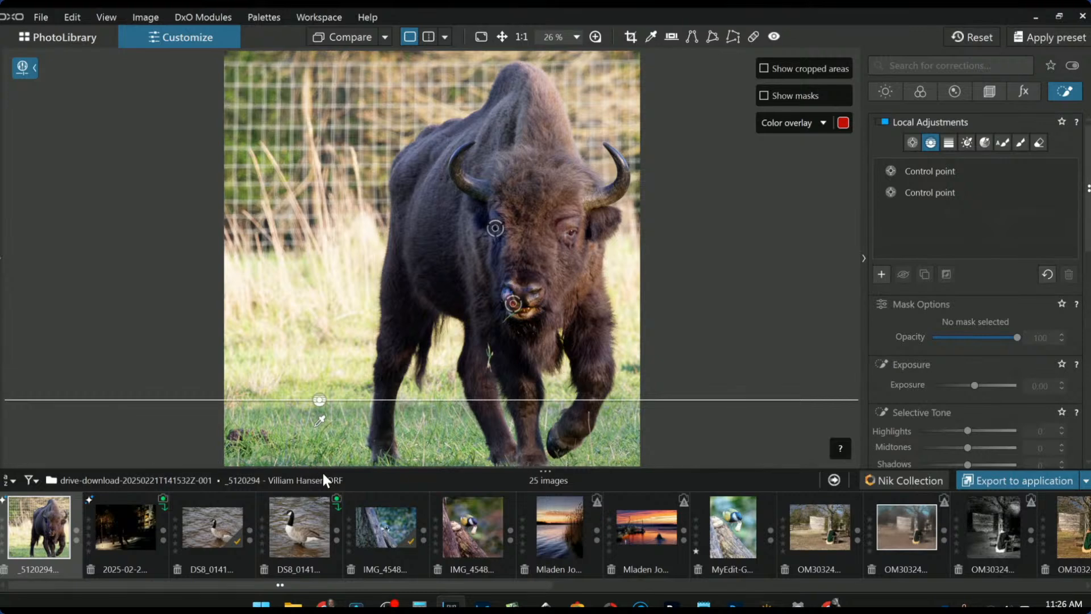
pyautogui.press('m')
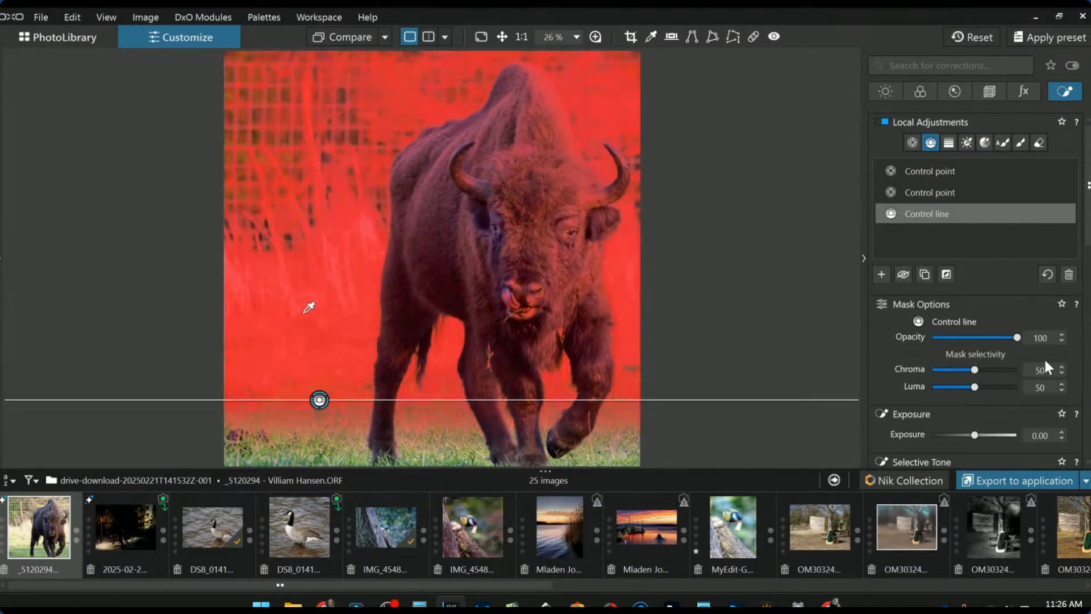
# - Darken the control line area to Exposure -1.59, lower Highlights and set Chroma 55
pyautogui.moveTo(970, 435); pyautogui.dragTo(960, 436)
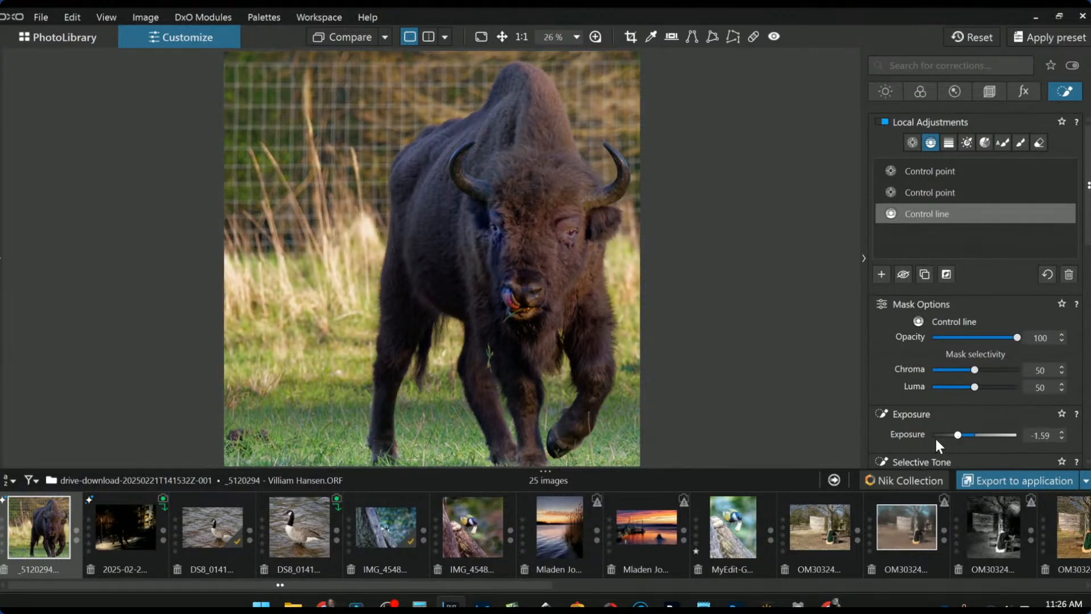
pyautogui.scroll(-2, 932, 438)
pyautogui.click(948, 412)
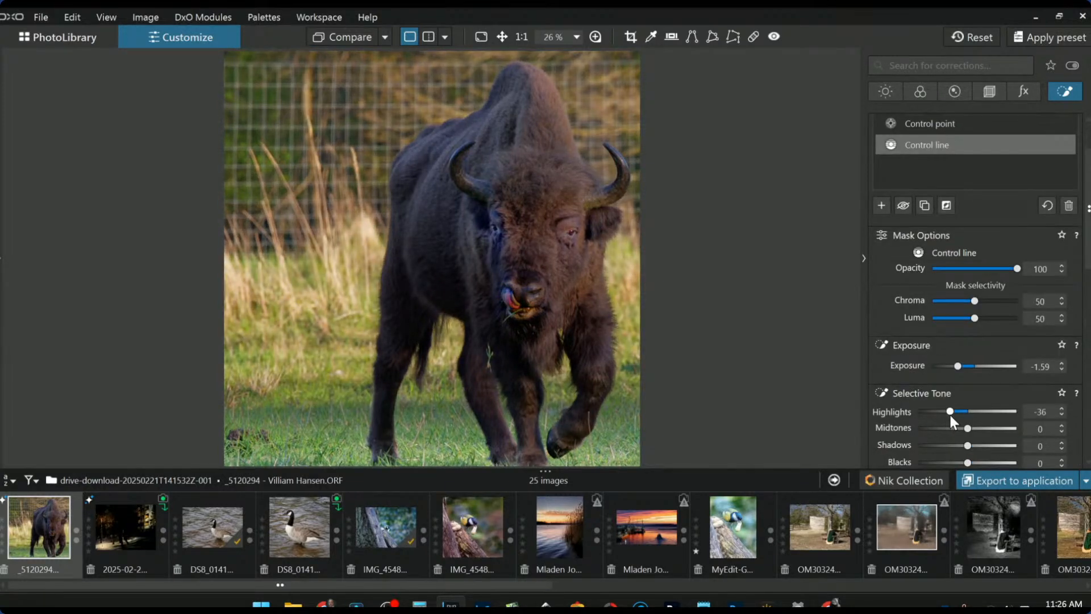
pyautogui.moveTo(950, 415); pyautogui.dragTo(946, 415)
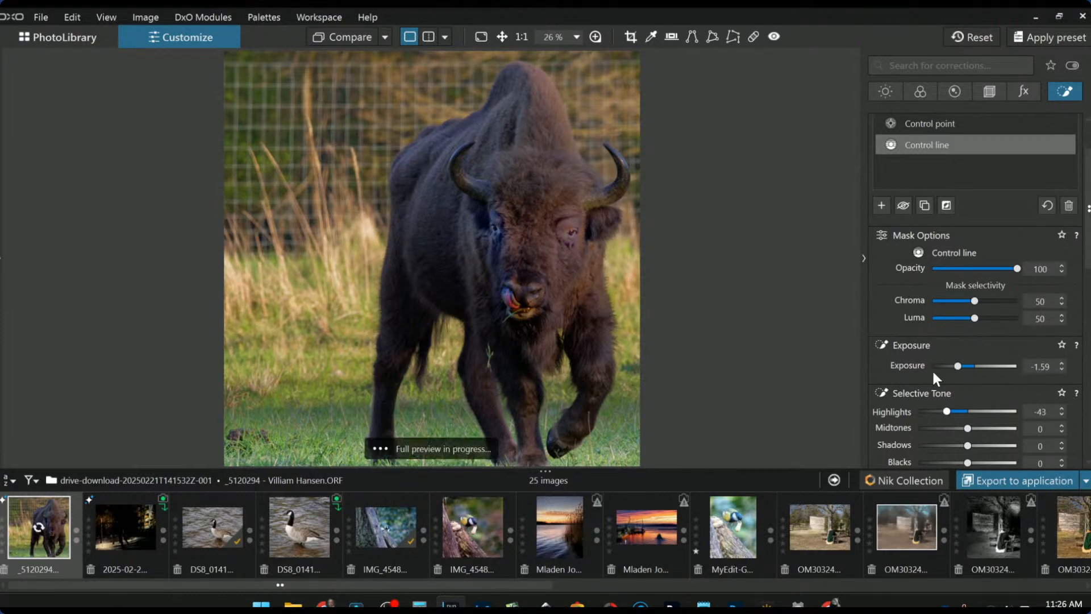
pyautogui.press('Escape')
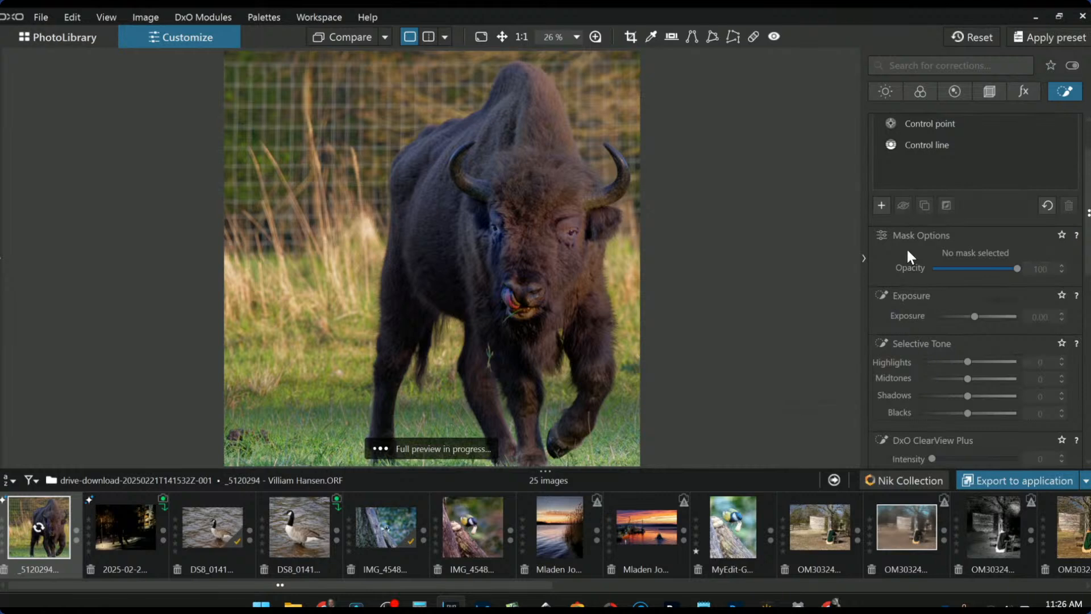
pyautogui.scroll(2, 999, 236)
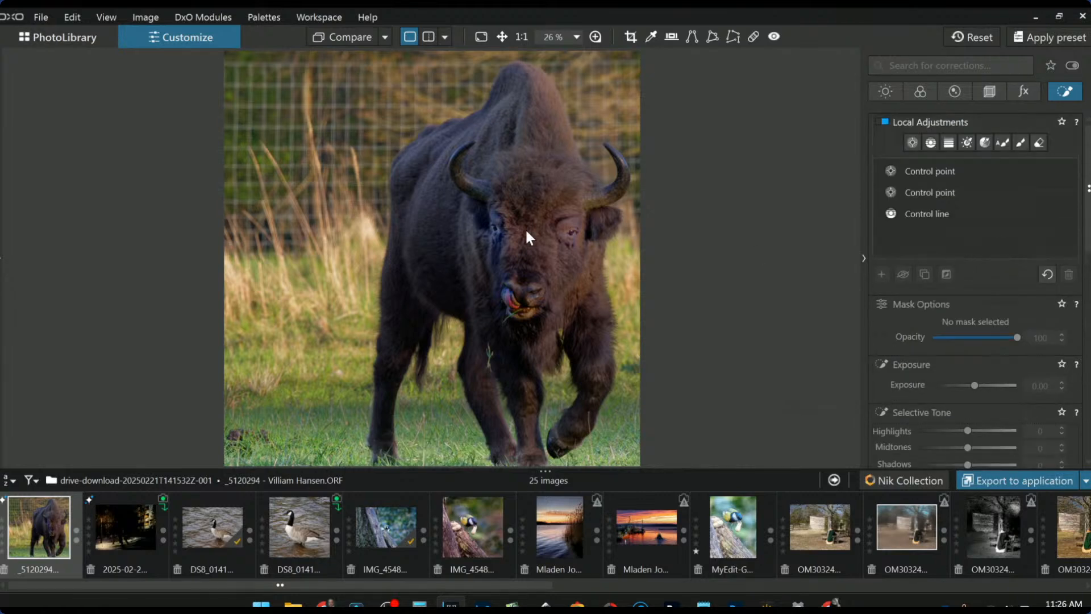
pyautogui.click(923, 213)
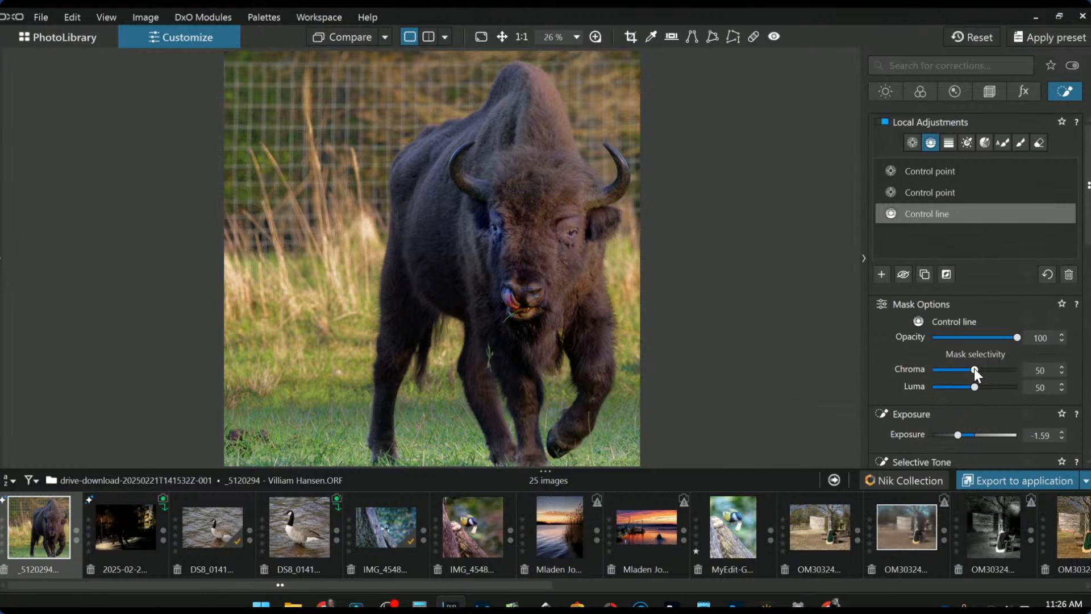
pyautogui.scroll(1, 974, 368)
pyautogui.press('Escape')
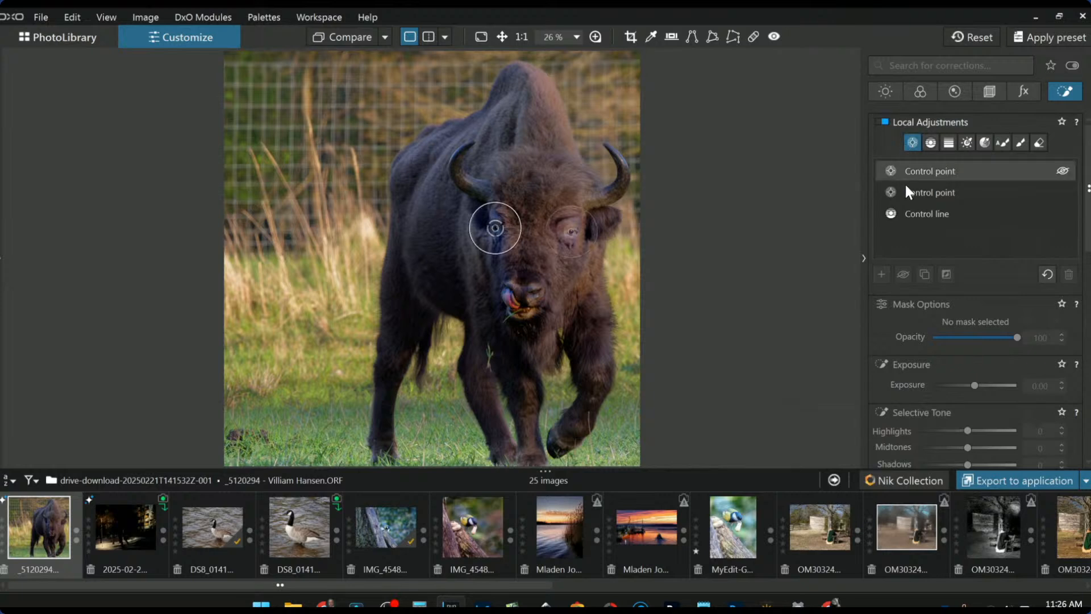
# - Place an enlarged control point on the bison's head with Chroma 69, plus points on face and chest
pyautogui.click(875, 274)
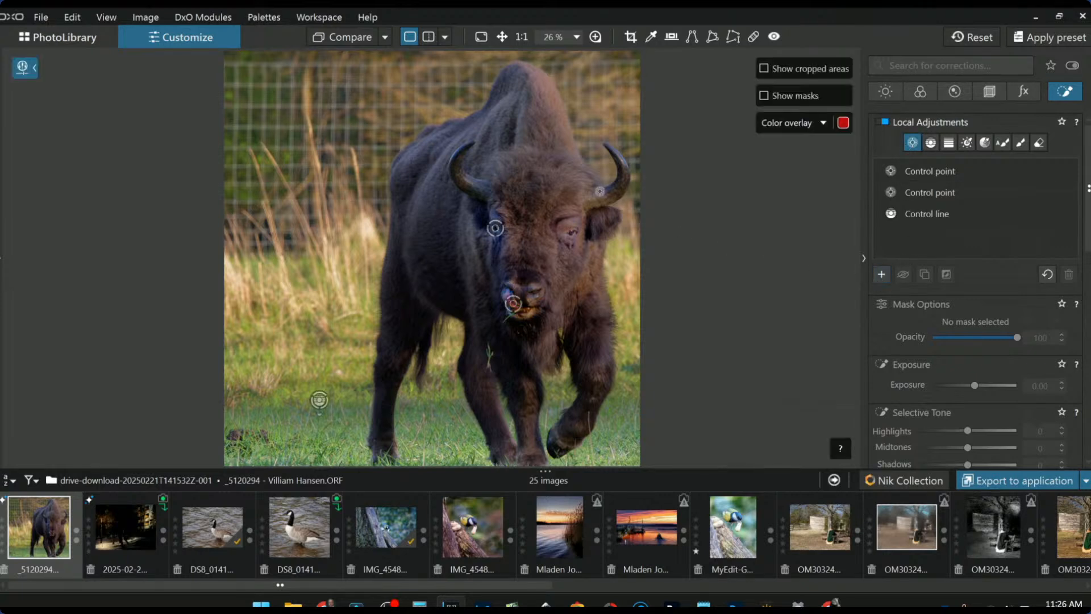
pyautogui.click(554, 140)
pyautogui.moveTo(562, 159); pyautogui.dragTo(585, 219)
pyautogui.moveTo(555, 138)
pyautogui.mouseDown()
pyautogui.moveTo(558, 114)
pyautogui.moveTo(558, 130)
pyautogui.mouseUp()
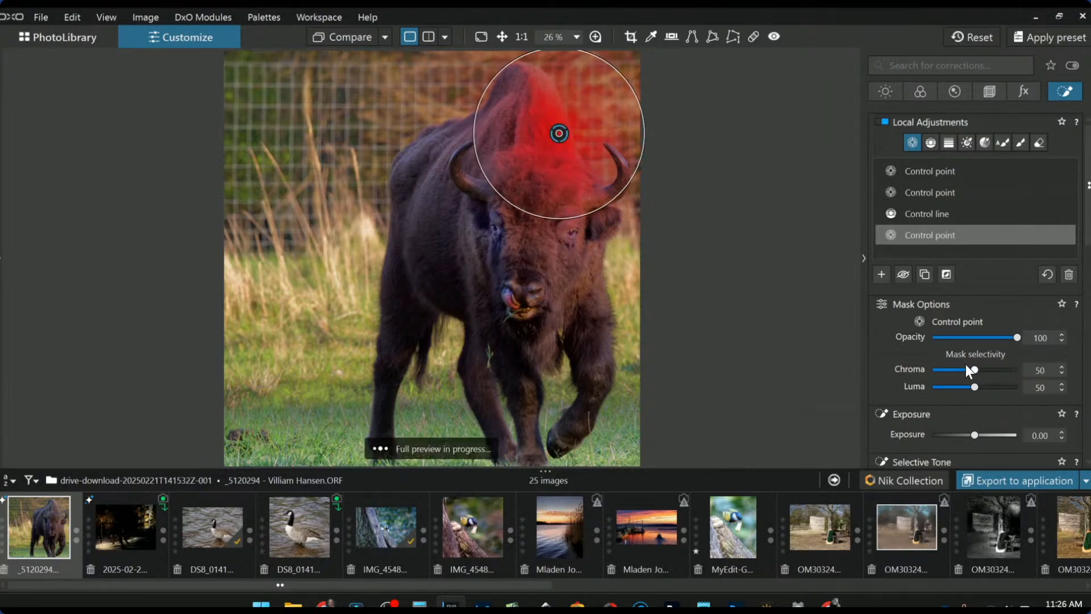
pyautogui.moveTo(975, 370); pyautogui.dragTo(990, 373)
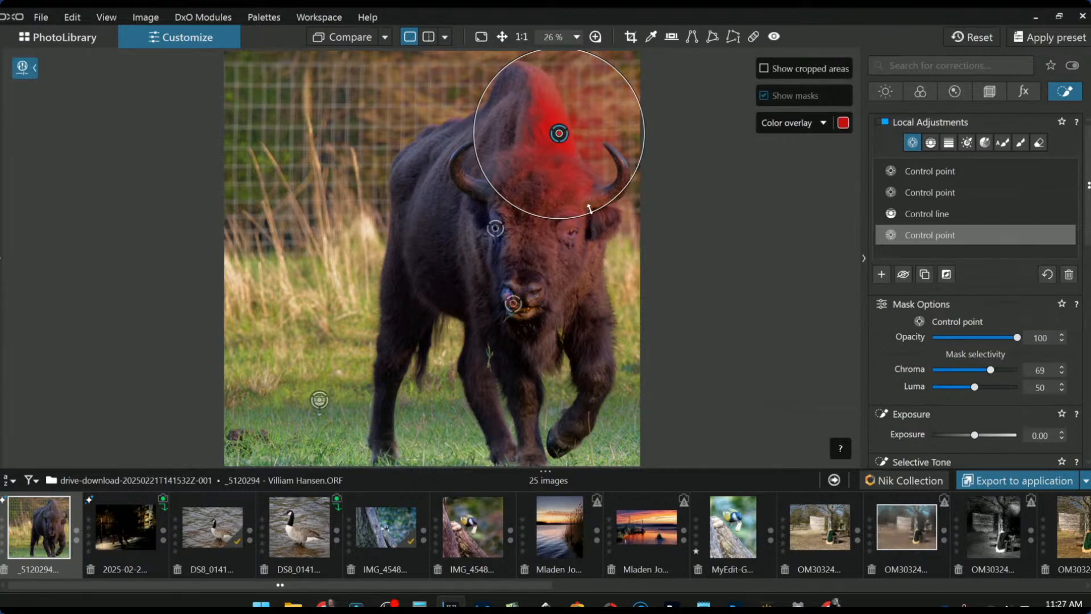
pyautogui.click(589, 256)
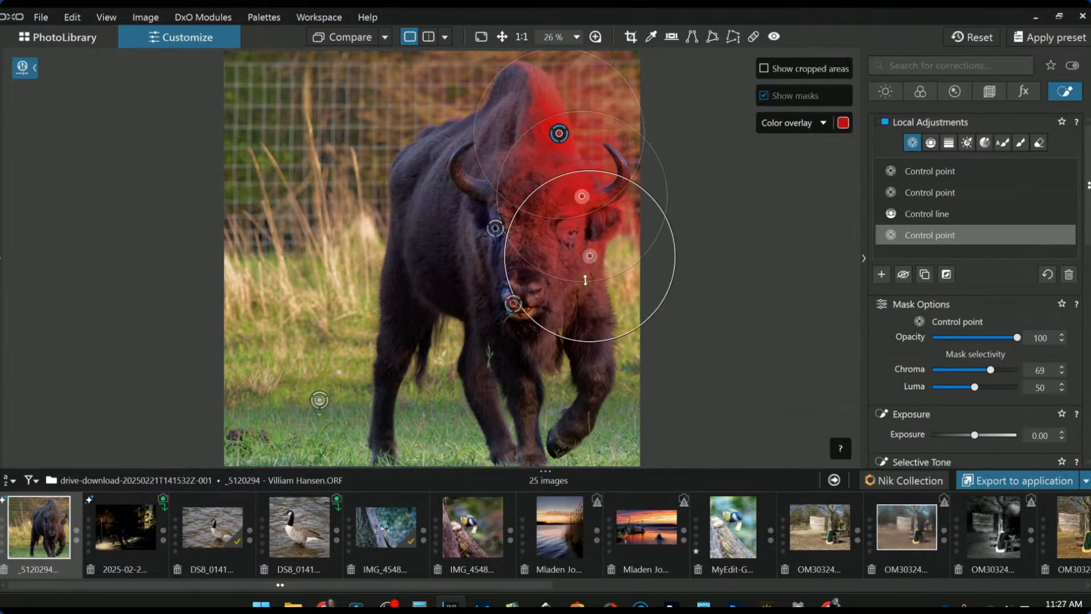
pyautogui.click(584, 310)
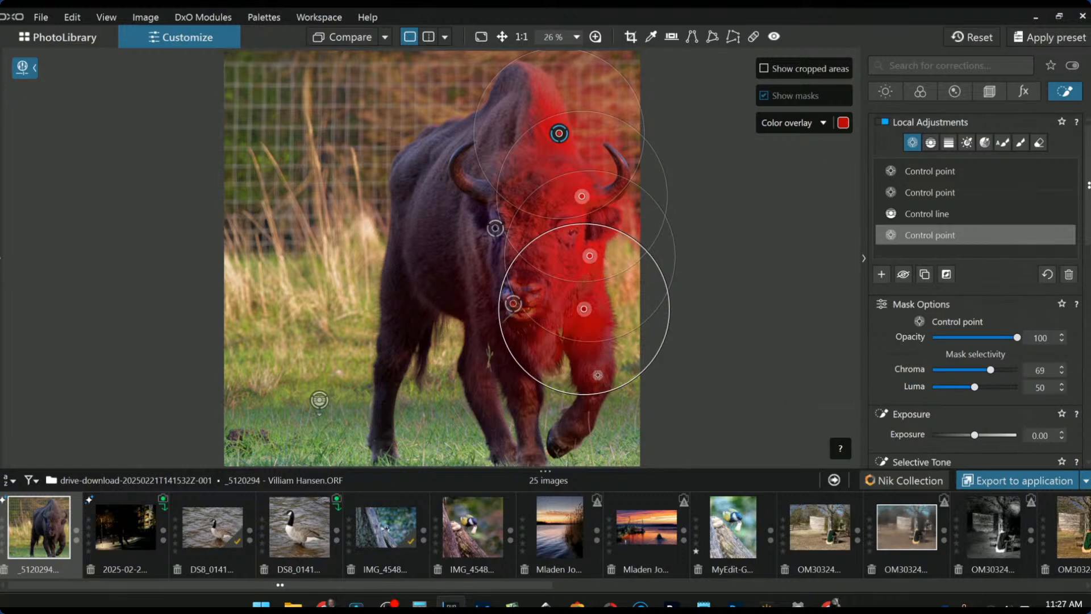
pyautogui.click(545, 248)
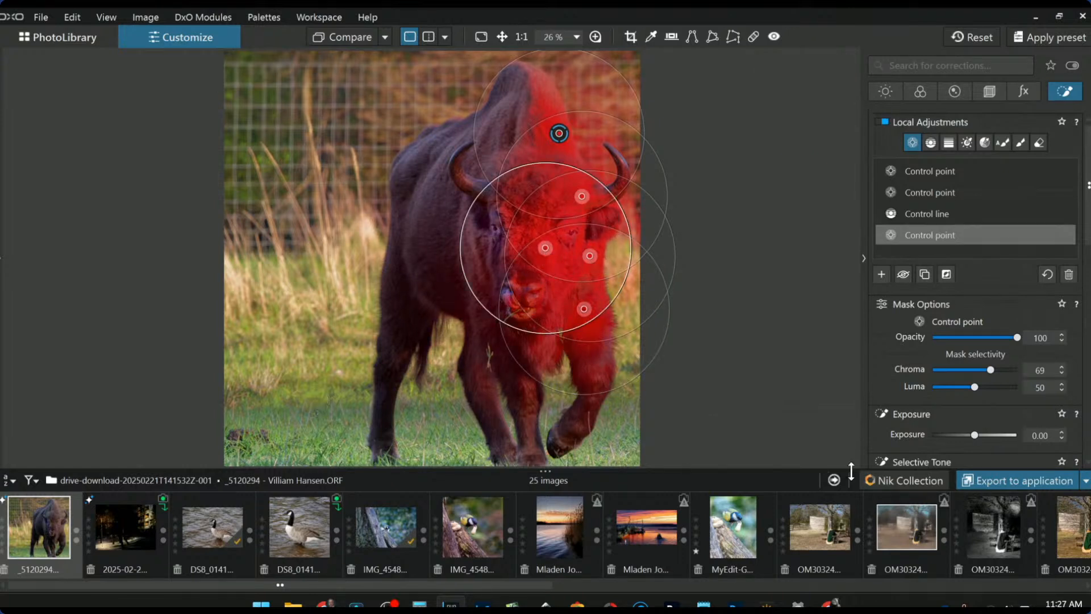
# - Brighten the bison mask to Exposure 0.99 and warm it to Temperature 6749
pyautogui.scroll(-1, 948, 398)
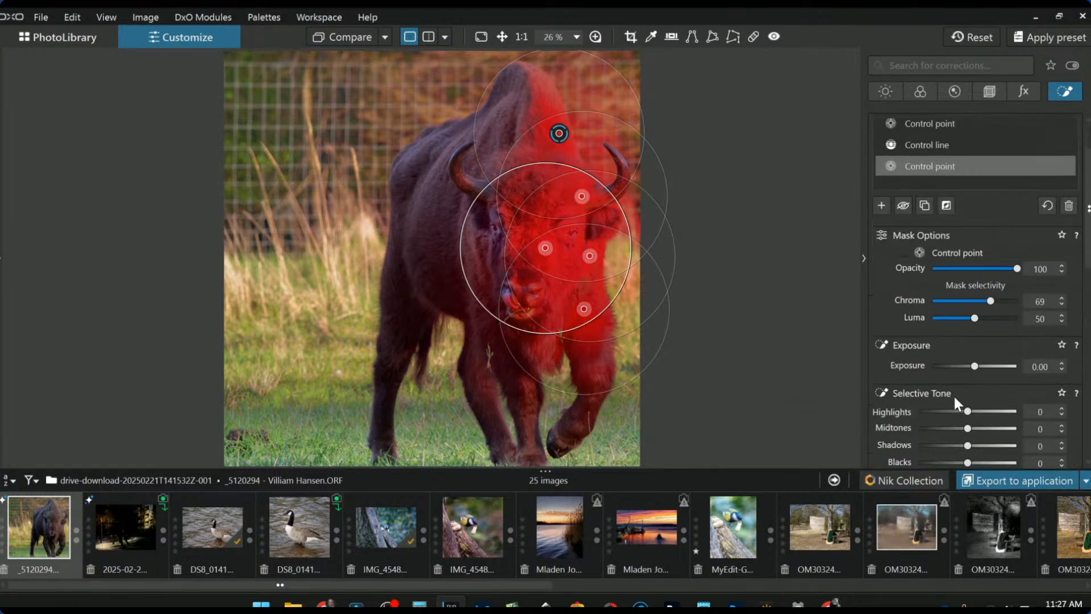
pyautogui.moveTo(974, 368); pyautogui.dragTo(984, 370)
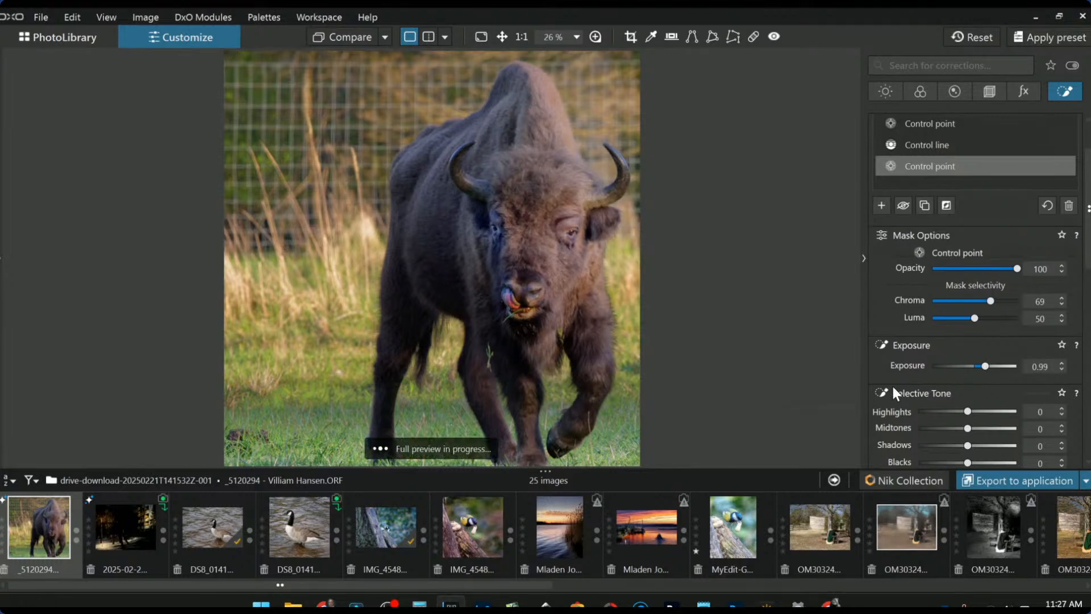
pyautogui.scroll(-2, 890, 384)
pyautogui.scroll(-1, 890, 384)
pyautogui.scroll(-1, 922, 367)
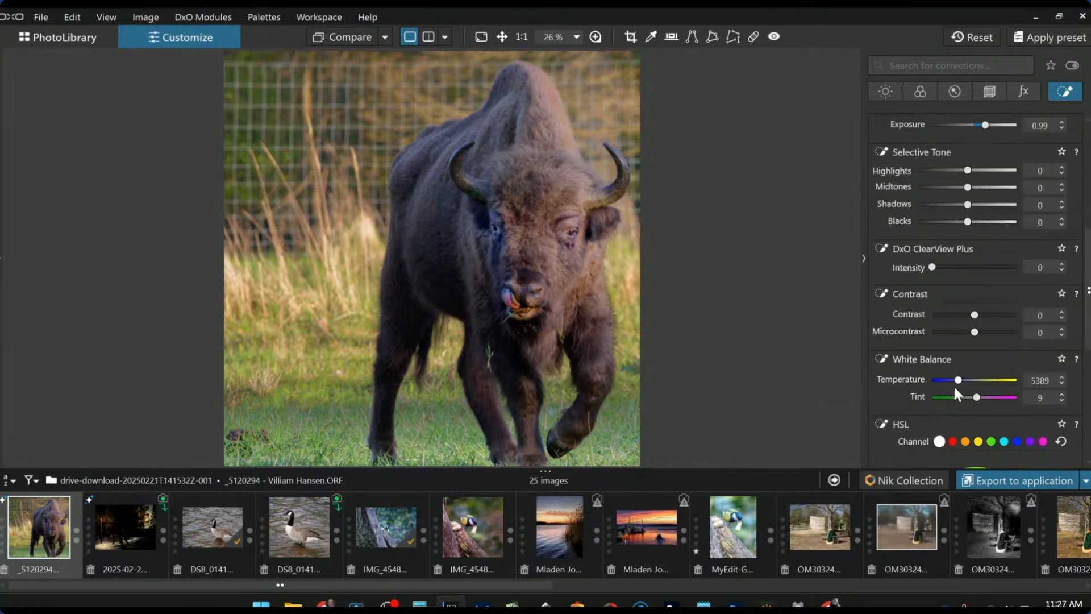
pyautogui.moveTo(960, 383); pyautogui.dragTo(963, 381)
pyautogui.moveTo(960, 380); pyautogui.dragTo(964, 381)
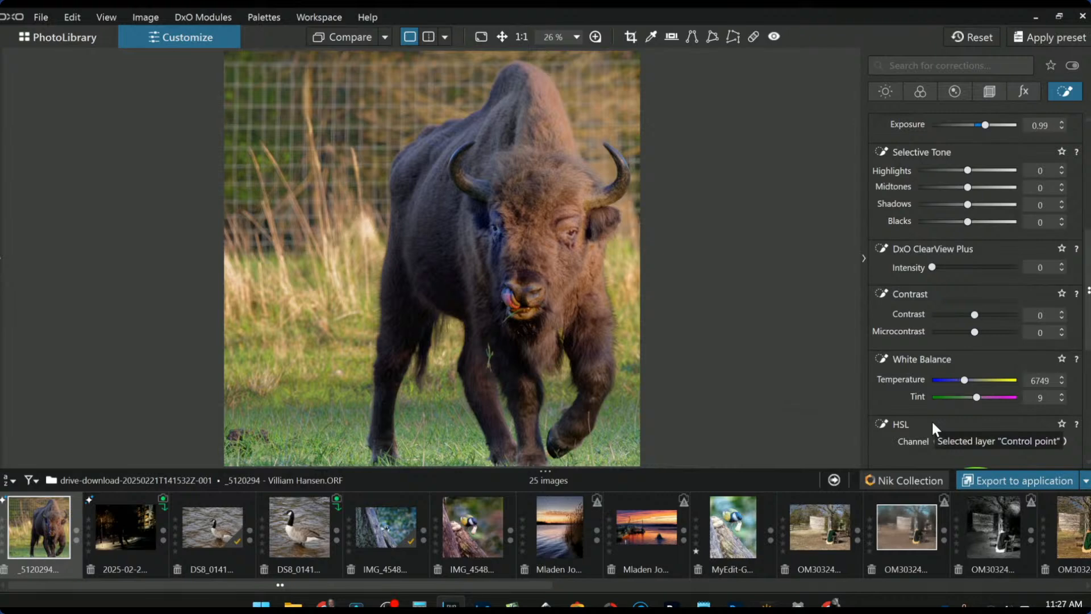
pyautogui.scroll(2, 665, 361)
# - Shrink the leg control point's radius and add another point lower on the leg
pyautogui.click(673, 348)
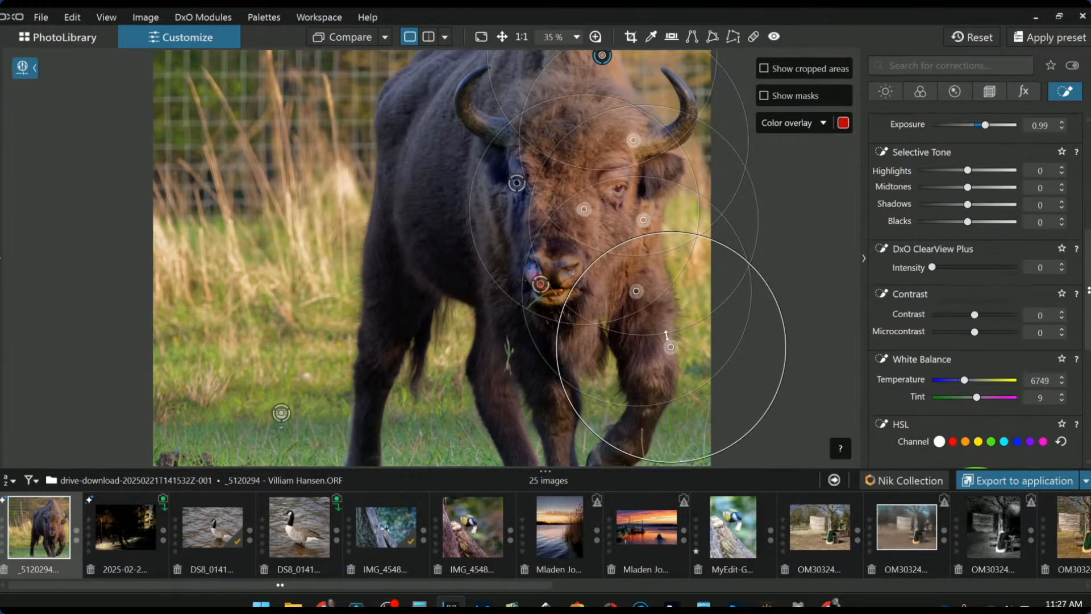
pyautogui.moveTo(755, 273); pyautogui.dragTo(726, 288)
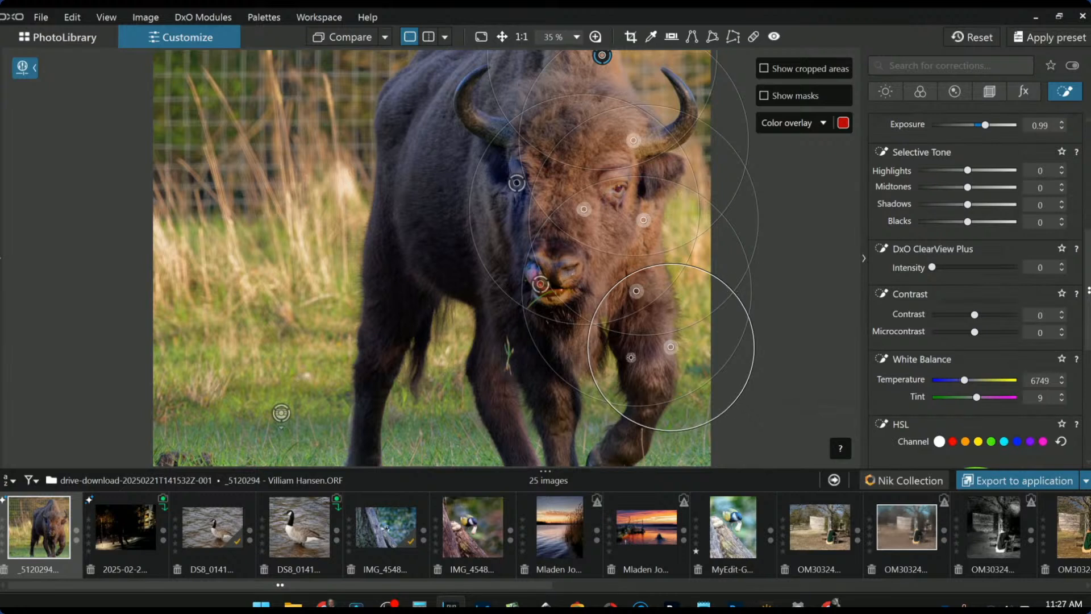
pyautogui.click(661, 326)
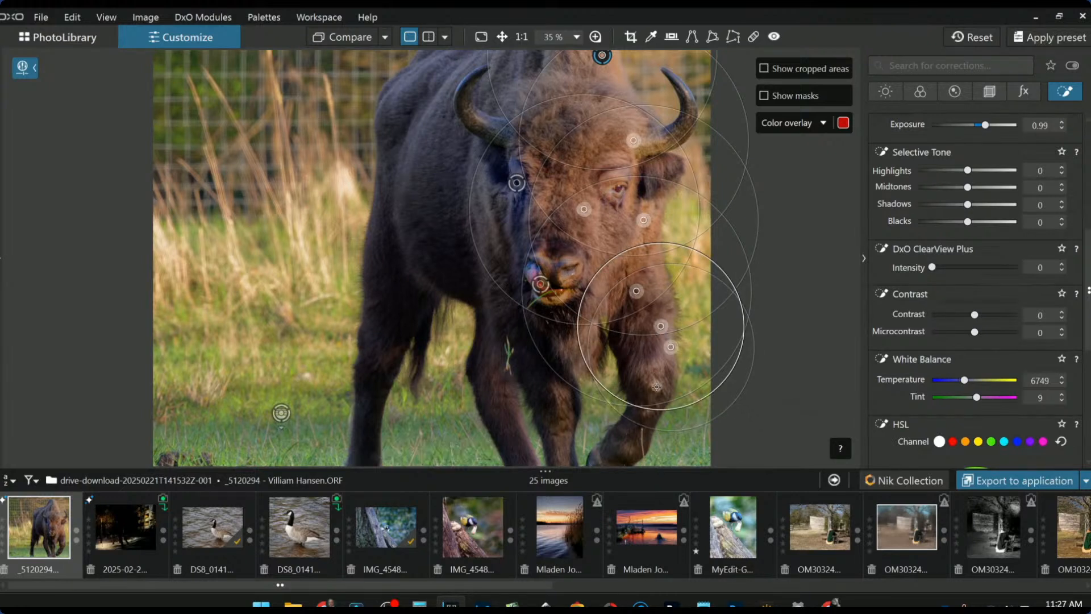
# - Set the mask's Shadows 24, ClearView Plus 22 and Microcontrast 43
pyautogui.scroll(1, 934, 361)
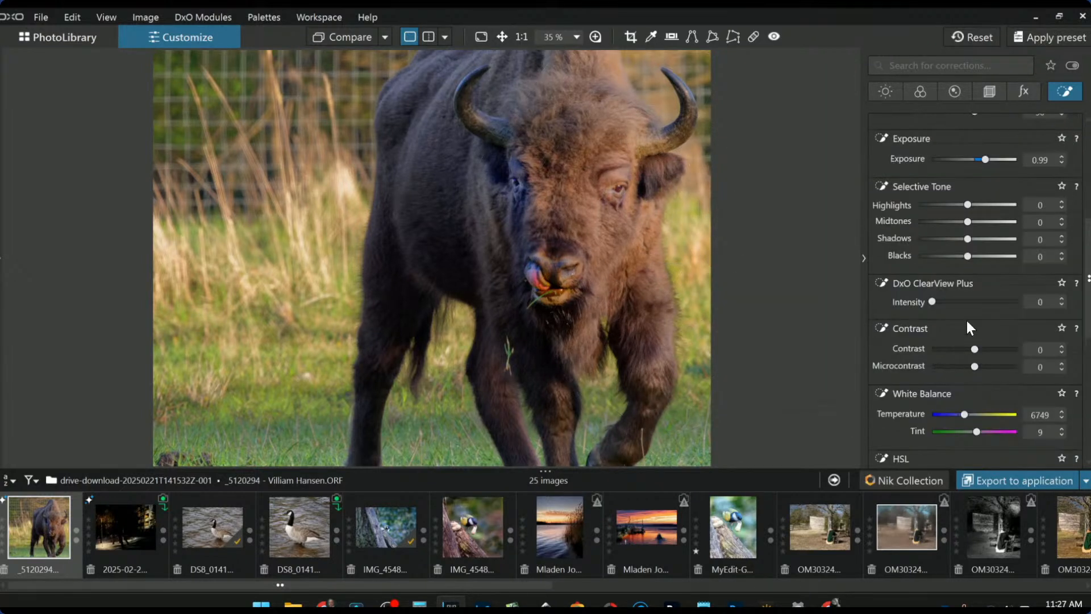
pyautogui.moveTo(971, 240); pyautogui.dragTo(980, 240)
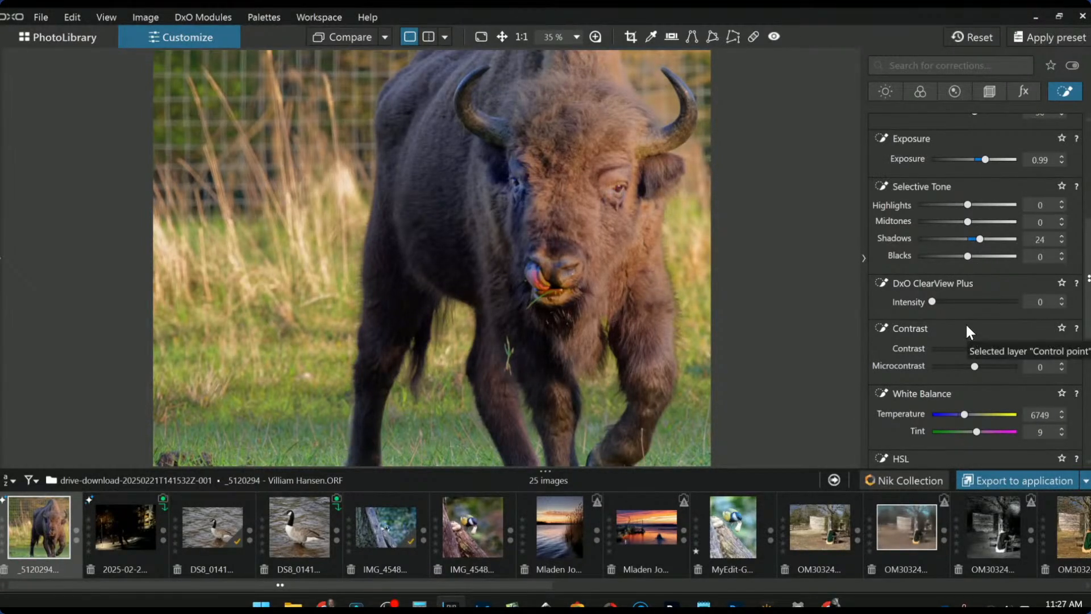
pyautogui.moveTo(939, 302); pyautogui.dragTo(950, 303)
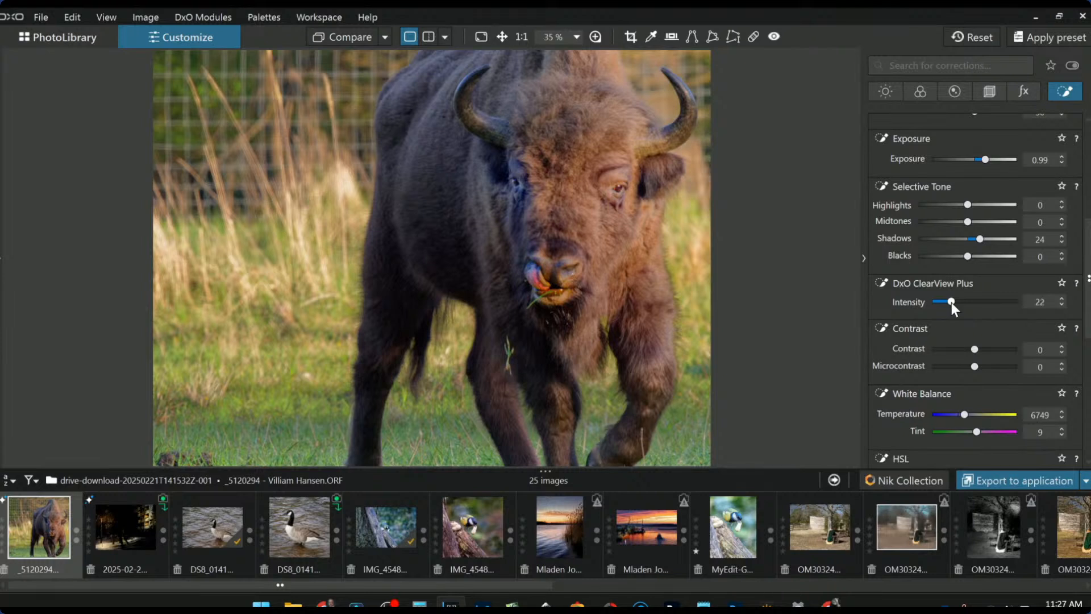
pyautogui.scroll(-1, 905, 364)
pyautogui.moveTo(974, 332); pyautogui.dragTo(994, 333)
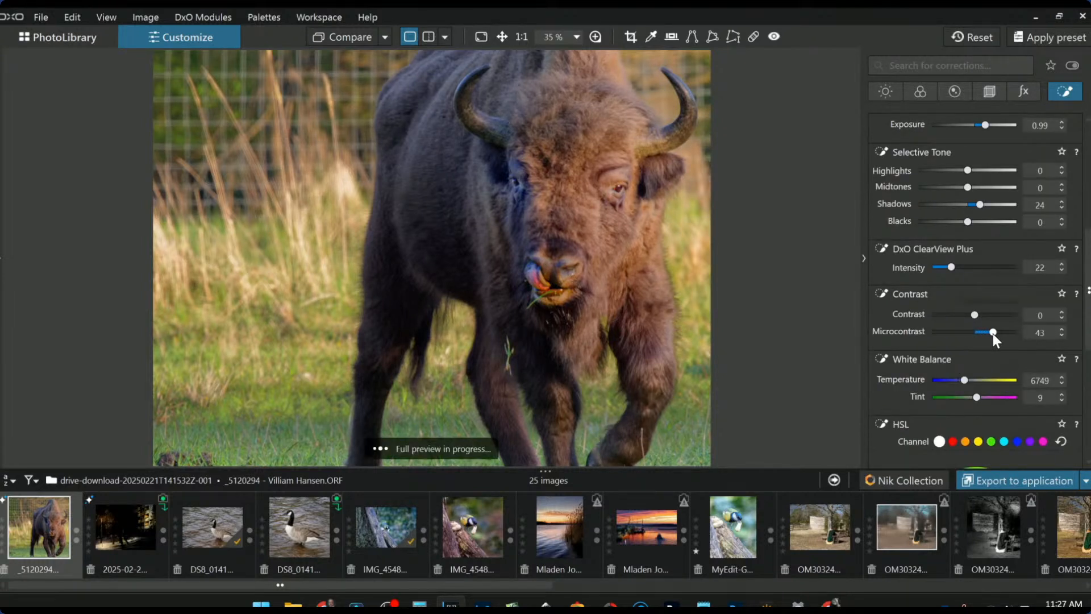
# - Add a fourth control point on the bison's head near the right horn, with a smaller radius
pyautogui.press('l')
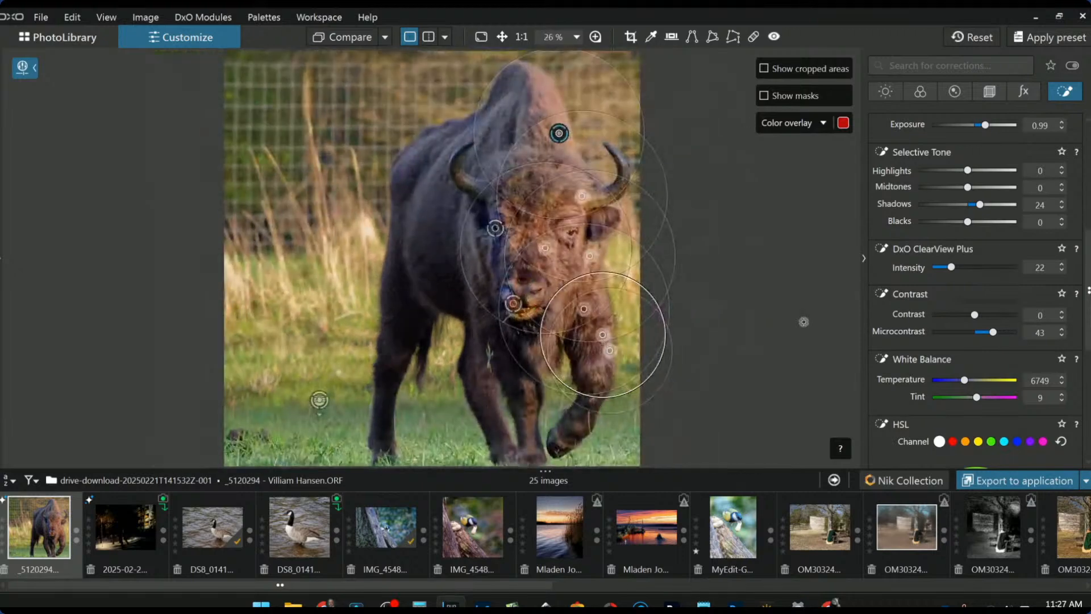
pyautogui.press('l')
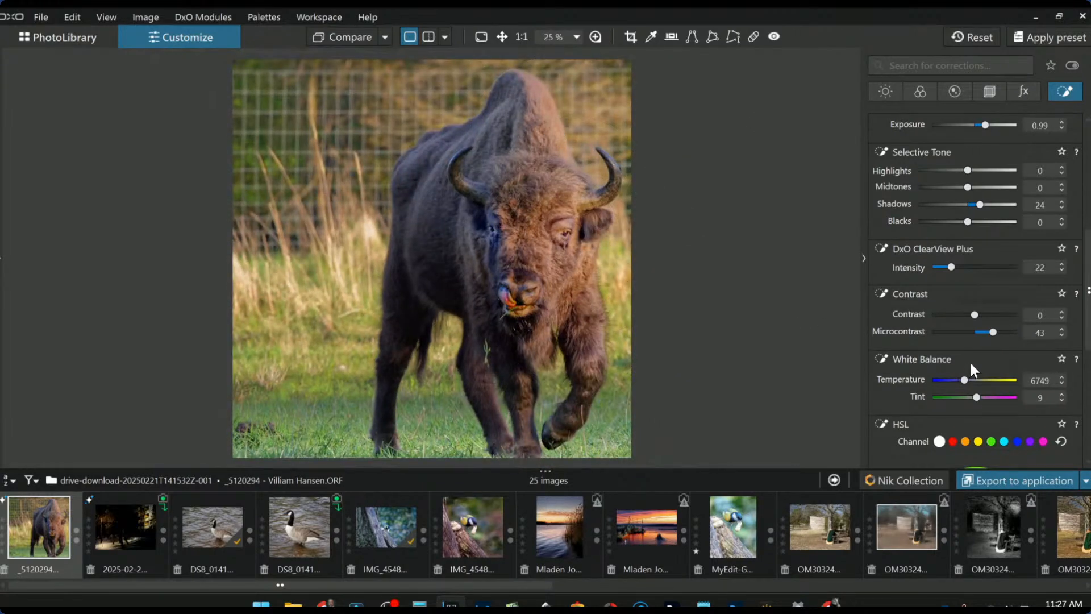
pyautogui.press('l')
pyautogui.press('l')
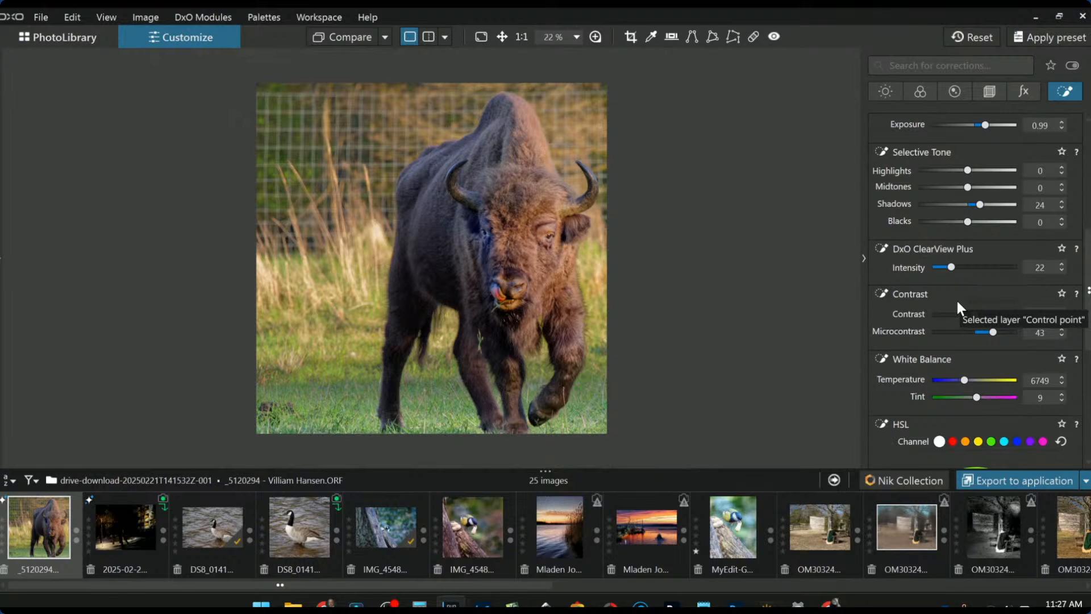
pyautogui.press('l')
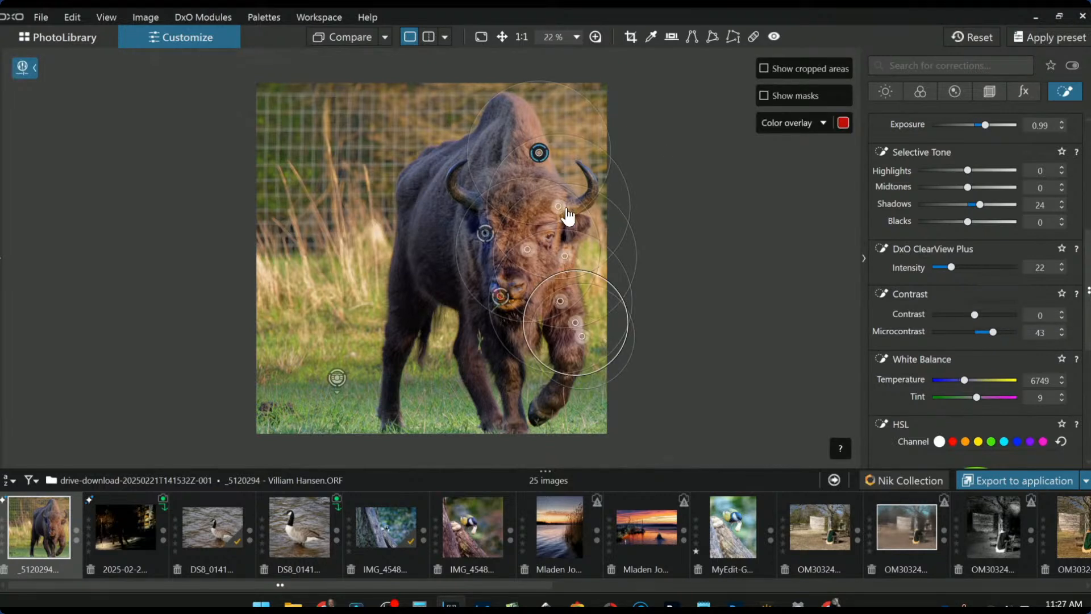
pyautogui.click(554, 193)
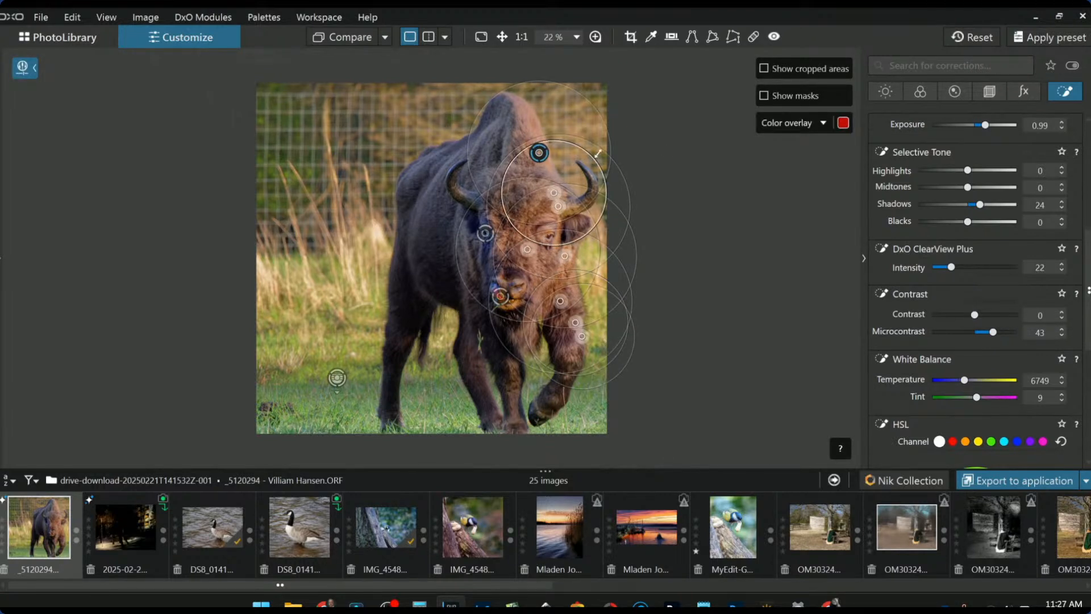
pyautogui.moveTo(594, 158); pyautogui.dragTo(576, 170)
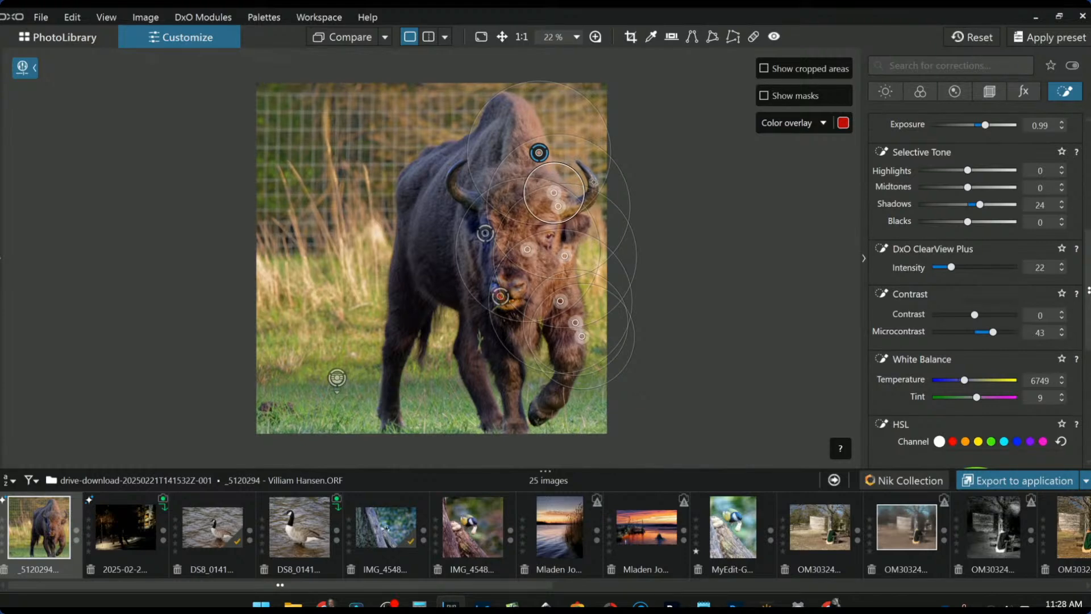
pyautogui.scroll(5, 927, 245)
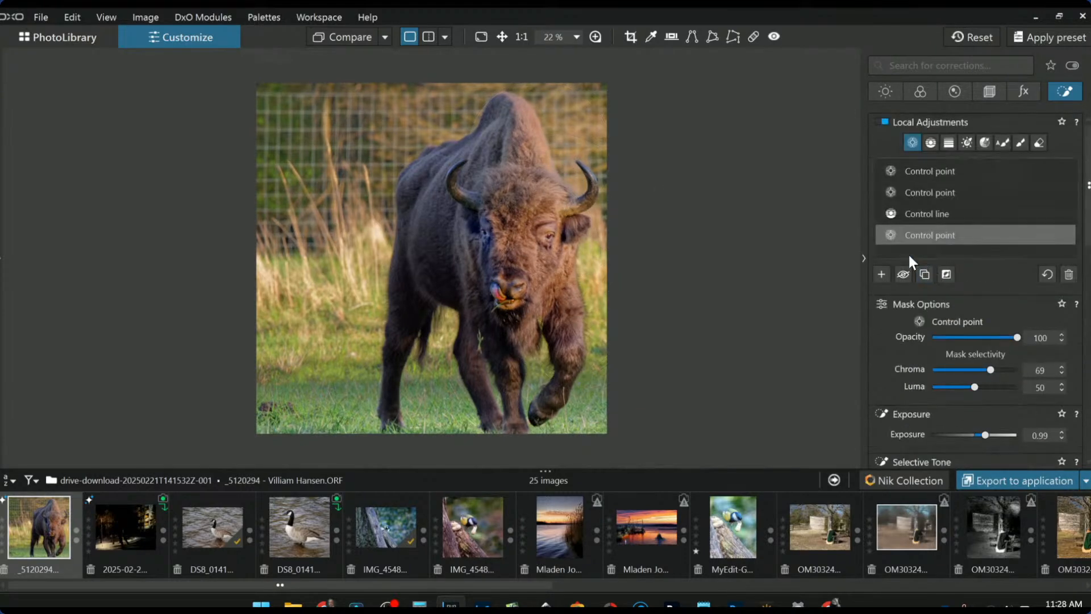
pyautogui.click(880, 275)
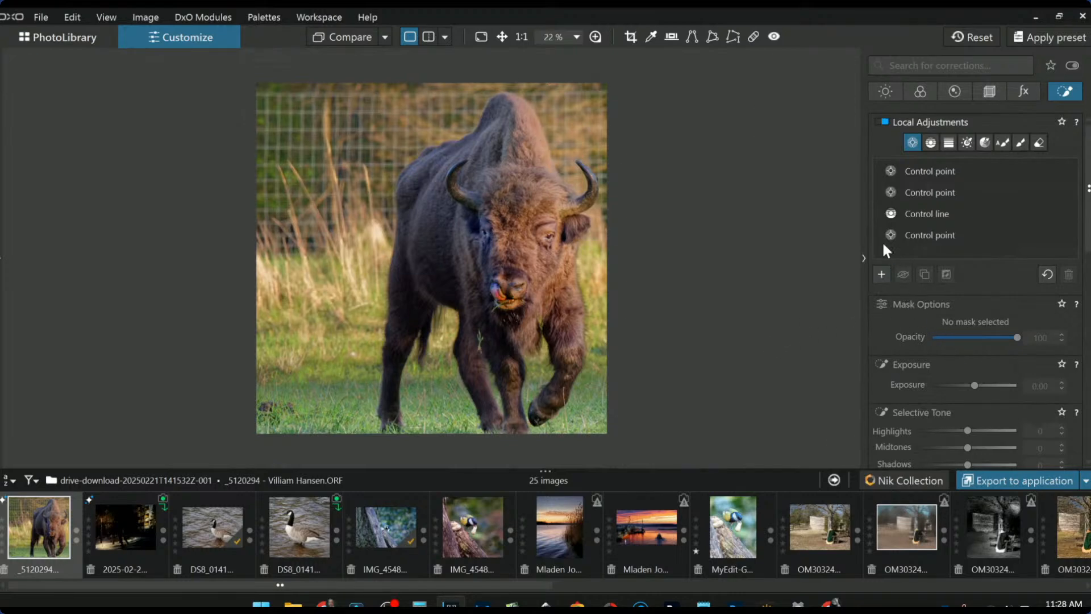
pyautogui.moveTo(888, 240)
# - Auto-mask both horns and set ClearView Plus 87, Microcontrast 100 and Highlights 56
pyautogui.click(1007, 142)
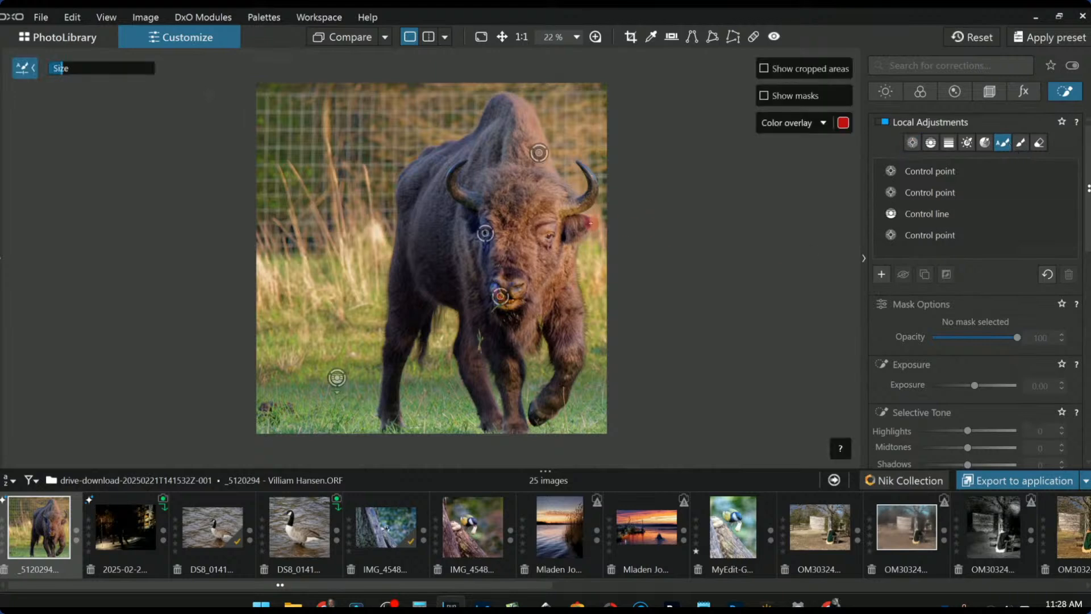
pyautogui.scroll(2, 443, 210)
pyautogui.moveTo(664, 117)
pyautogui.mouseDown()
pyautogui.moveTo(688, 179)
pyautogui.moveTo(650, 194)
pyautogui.moveTo(682, 164)
pyautogui.mouseUp()
pyautogui.scroll(-5, 964, 396)
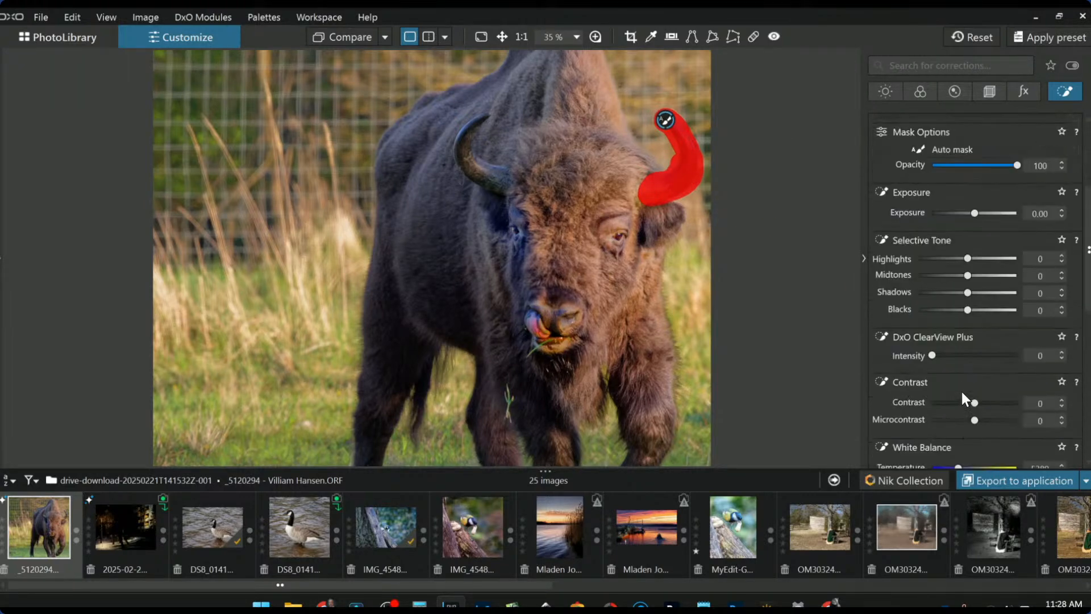
pyautogui.click(983, 355)
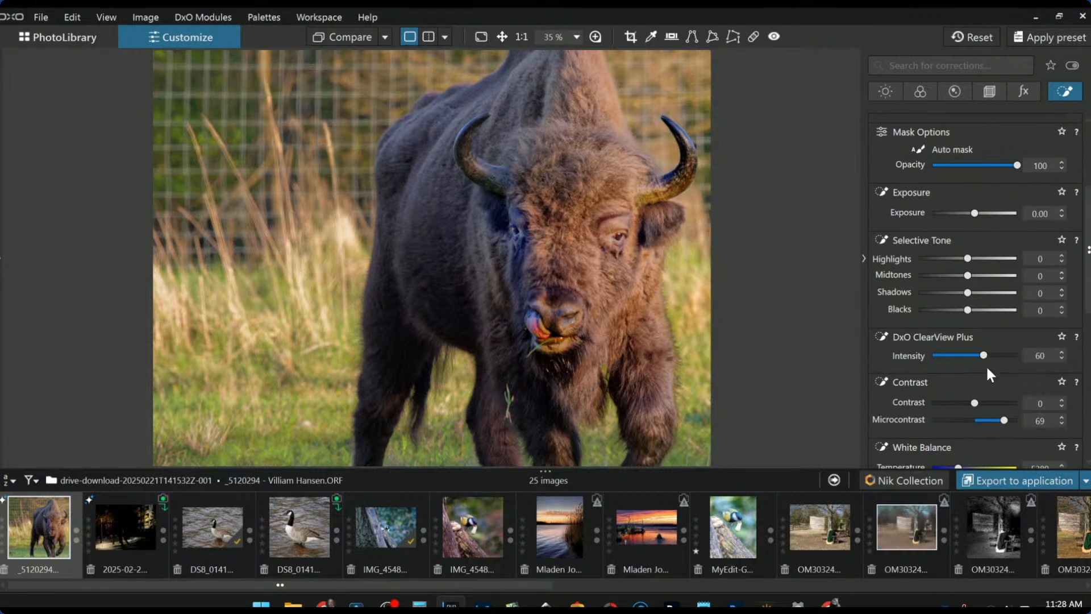
pyautogui.moveTo(983, 355); pyautogui.dragTo(1030, 370)
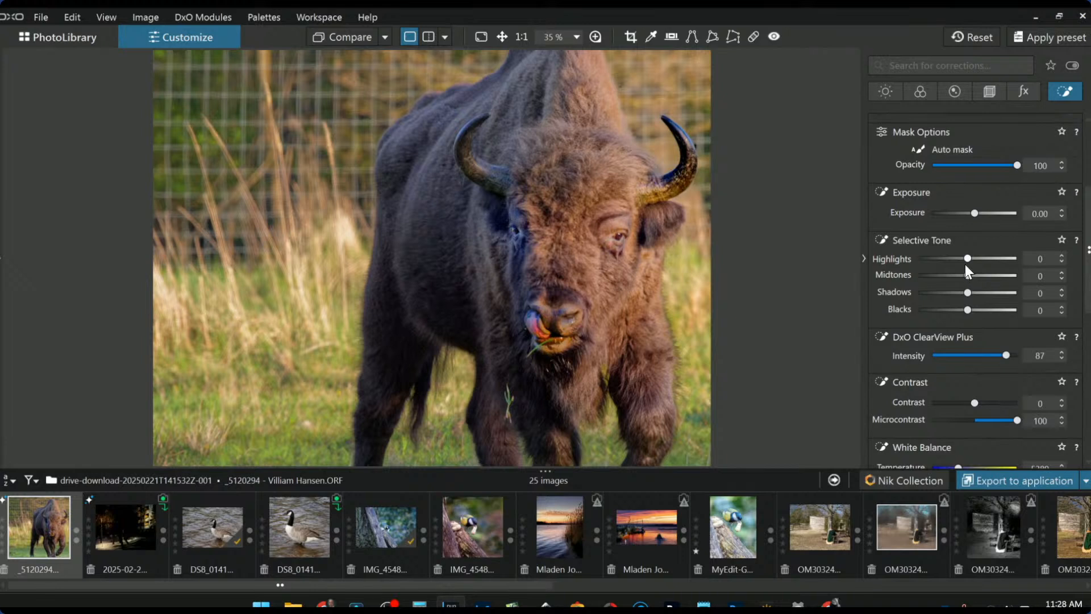
pyautogui.moveTo(967, 259); pyautogui.dragTo(994, 260)
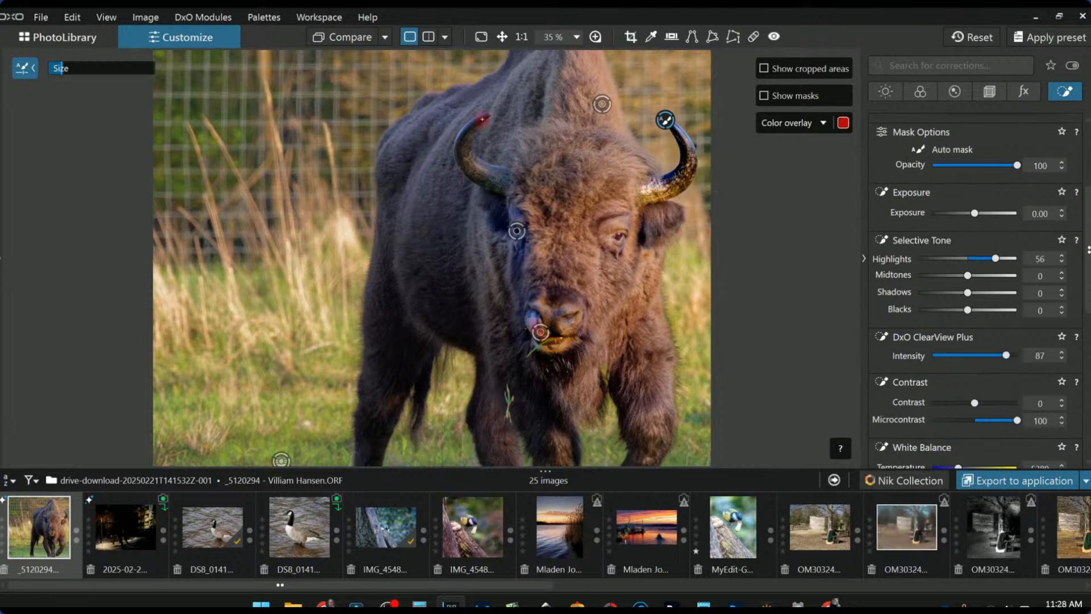
pyautogui.moveTo(484, 118)
pyautogui.mouseDown()
pyautogui.moveTo(458, 149)
pyautogui.moveTo(471, 171)
pyautogui.moveTo(498, 180)
pyautogui.moveTo(489, 171)
pyautogui.mouseUp()
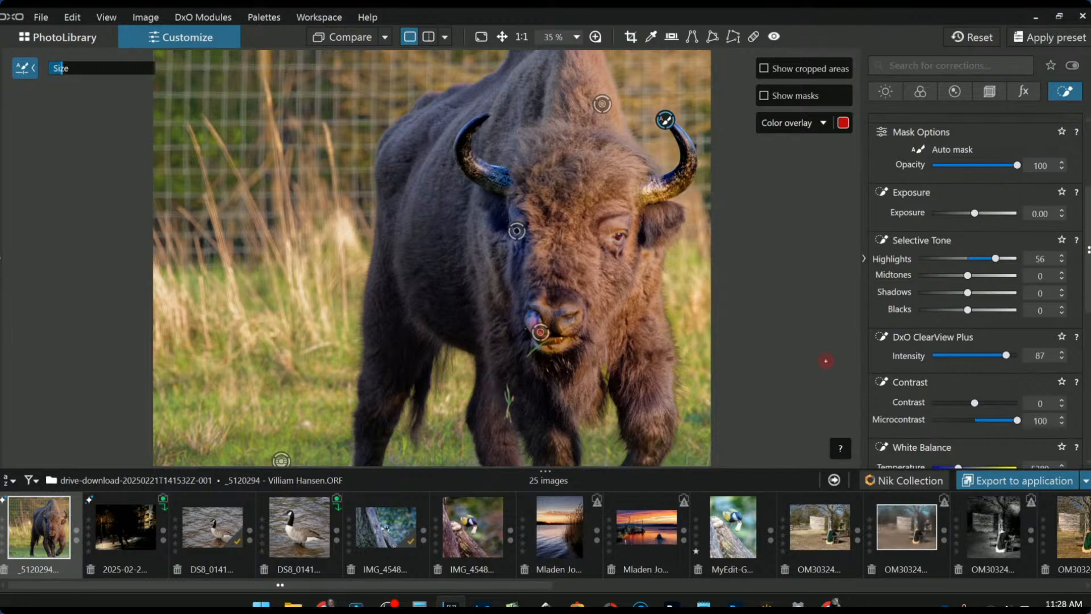
# - Ease the horn mask back to Microcontrast 60 and ClearView Plus 75
pyautogui.scroll(-2, 782, 330)
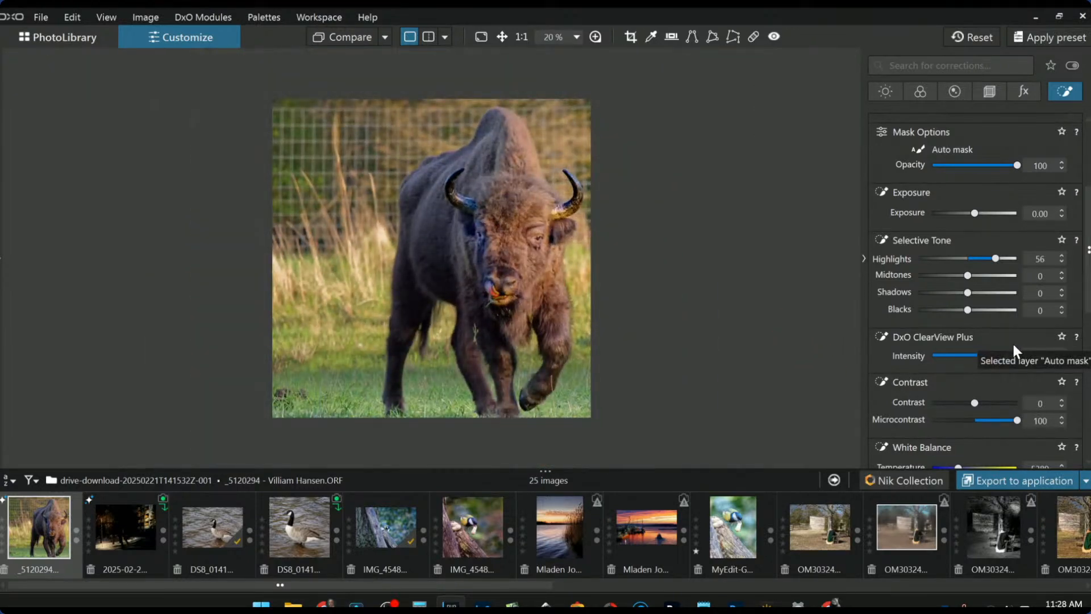
pyautogui.scroll(-1, 1001, 360)
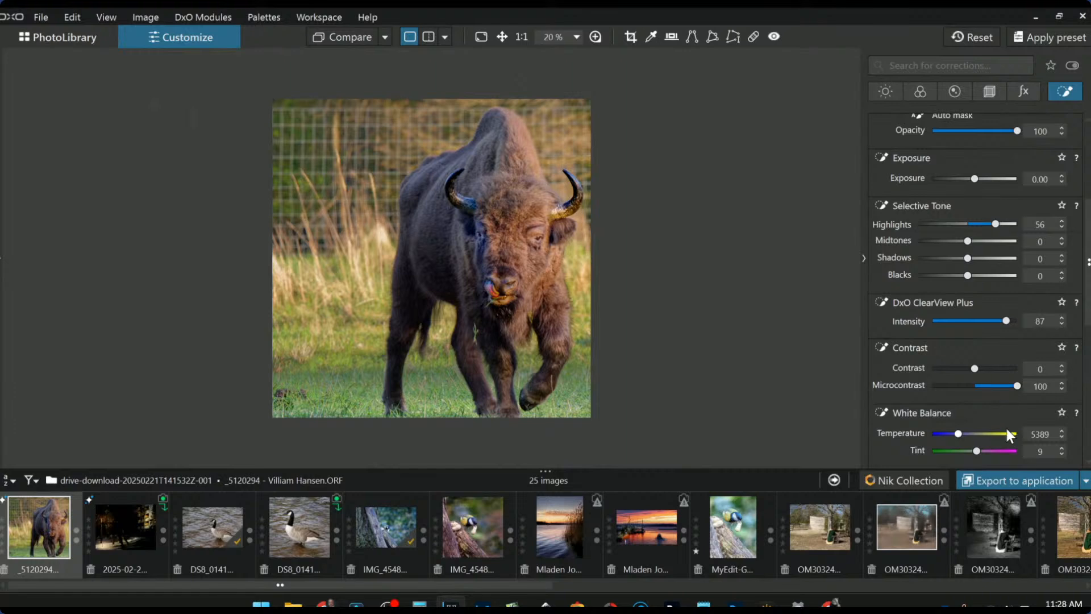
pyautogui.click(999, 387)
pyautogui.moveTo(1008, 386); pyautogui.dragTo(1000, 386)
pyautogui.moveTo(1004, 322); pyautogui.dragTo(997, 322)
# - Deselect the horn mask and compare the edit against the original photo
pyautogui.click(647, 181)
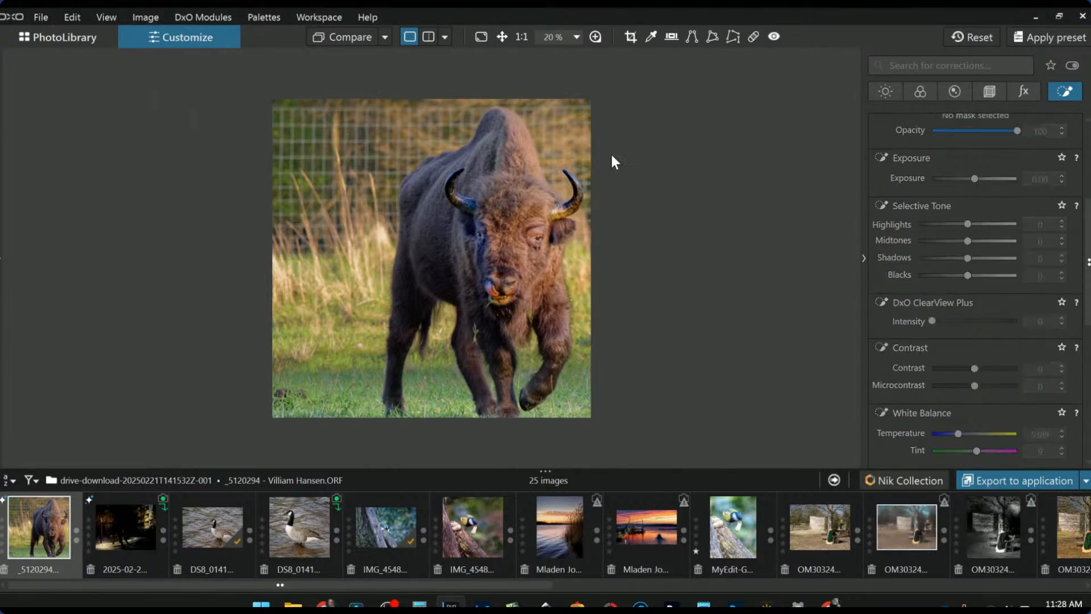
pyautogui.moveTo(358, 32); pyautogui.dragTo(358, 33)
pyautogui.click(752, 38)
# - Brush out the lower-left grass blemish, sampling from a nearer grass patch
pyautogui.moveTo(301, 384)
pyautogui.mouseDown()
pyautogui.moveTo(309, 390)
pyautogui.moveTo(286, 385)
pyautogui.moveTo(278, 404)
pyautogui.moveTo(298, 404)
pyautogui.mouseUp()
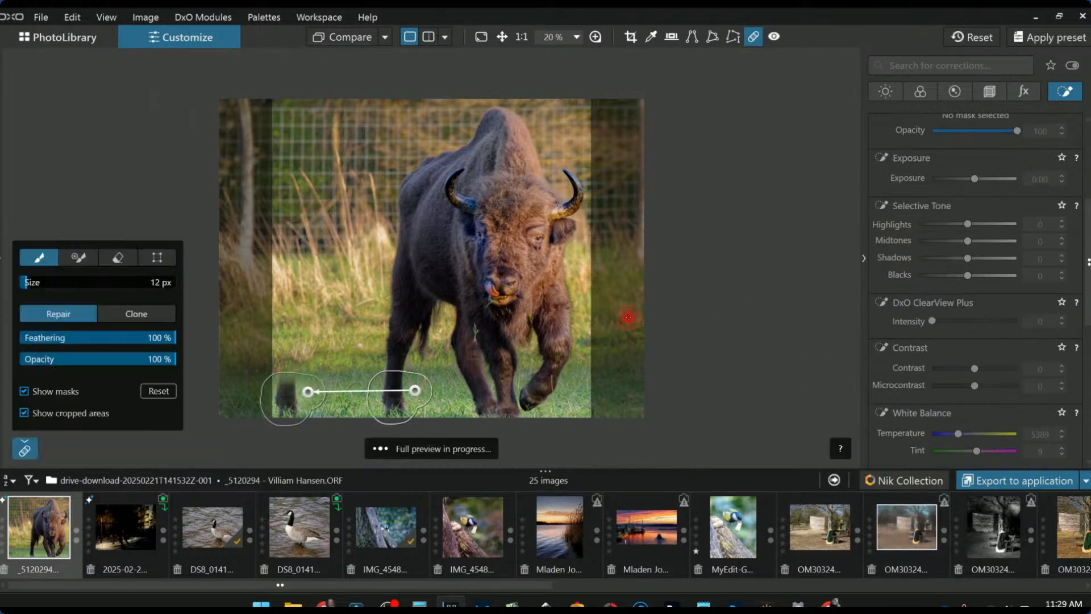
pyautogui.moveTo(365, 398); pyautogui.dragTo(358, 392)
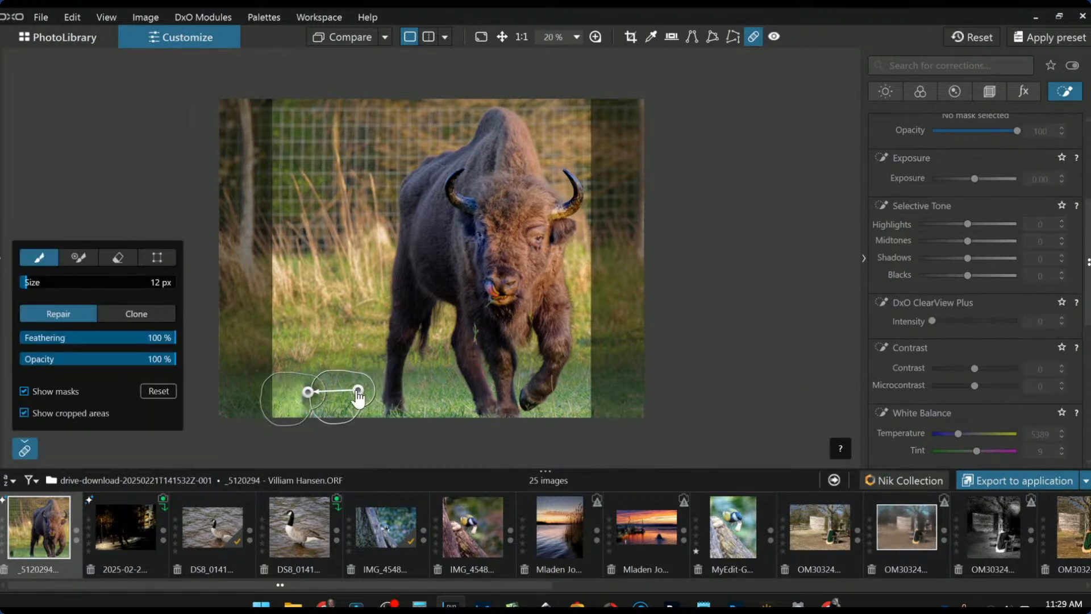
pyautogui.click(631, 423)
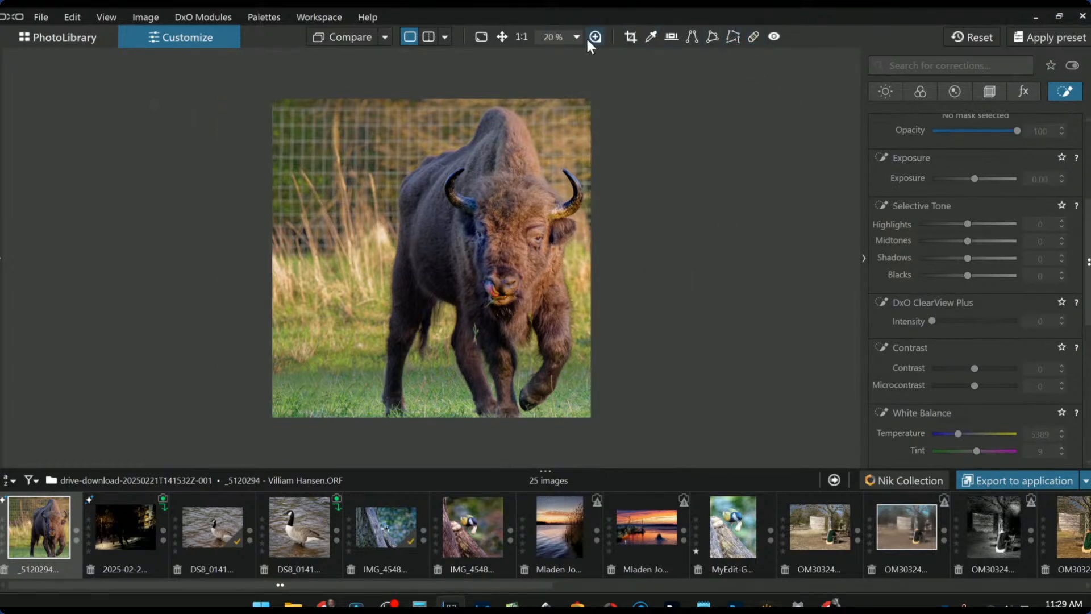
# - Check the square crop frame in the Geometry corrections and close the Crop tool
pyautogui.click(988, 94)
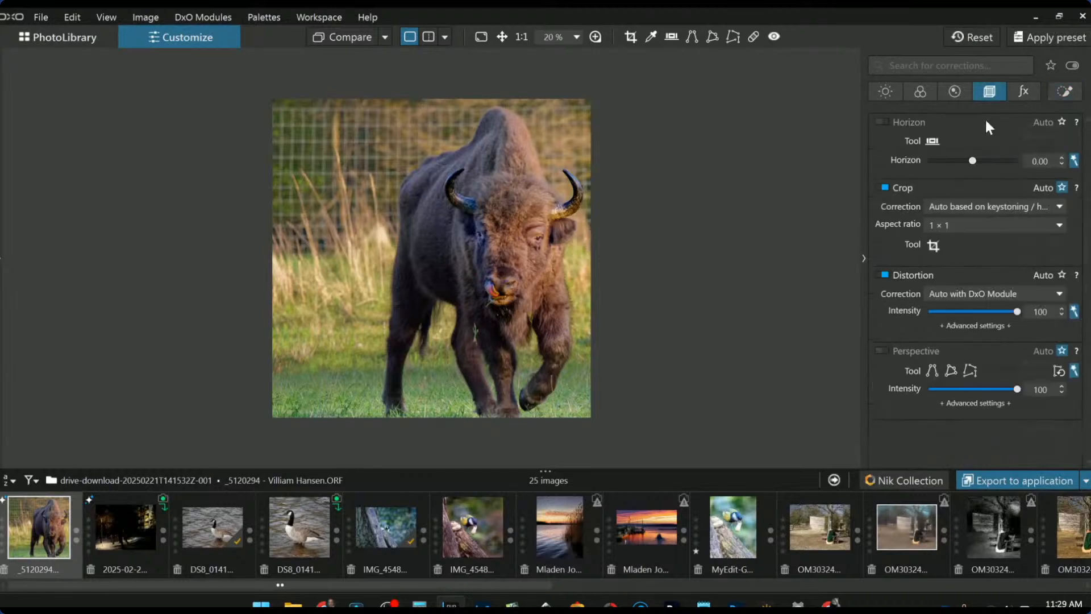
pyautogui.click(931, 251)
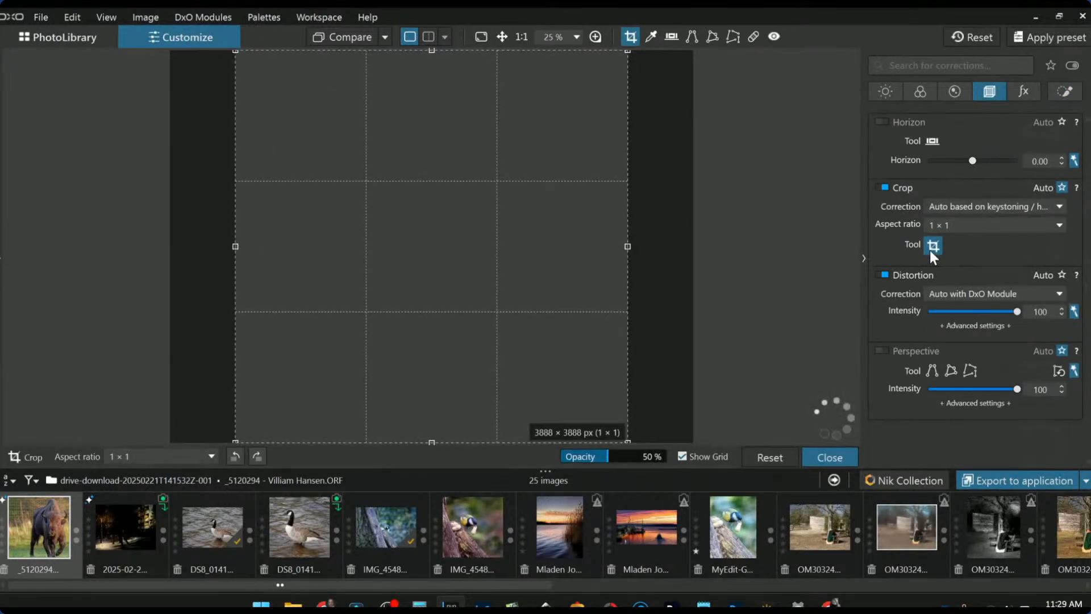
pyautogui.click(931, 250)
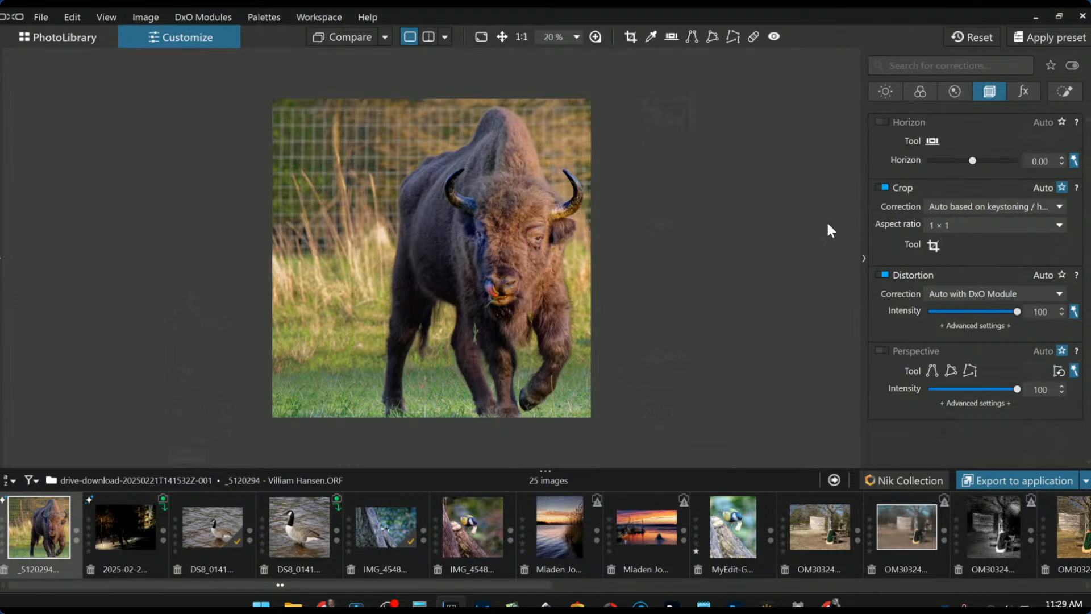
# - Hide the corrections palette and switch the viewer to split before/after view
pyautogui.click(445, 38)
pyautogui.click(446, 37)
pyautogui.click(862, 259)
pyautogui.click(423, 37)
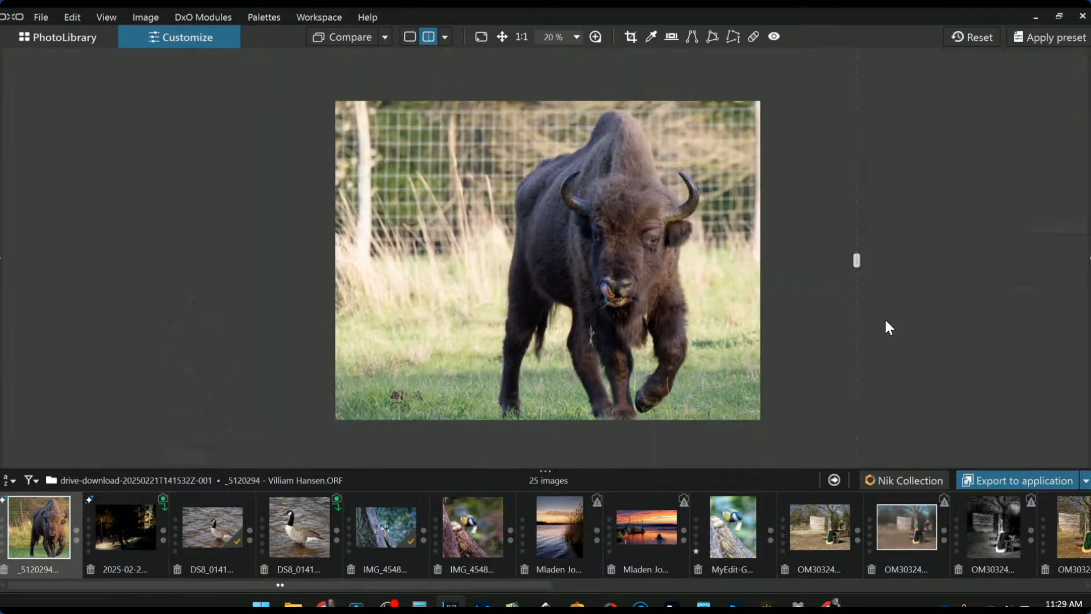
# - Sweep the split divider across the bison, then return to single view with Local Adjustments showing
pyautogui.moveTo(856, 260); pyautogui.dragTo(291, 186)
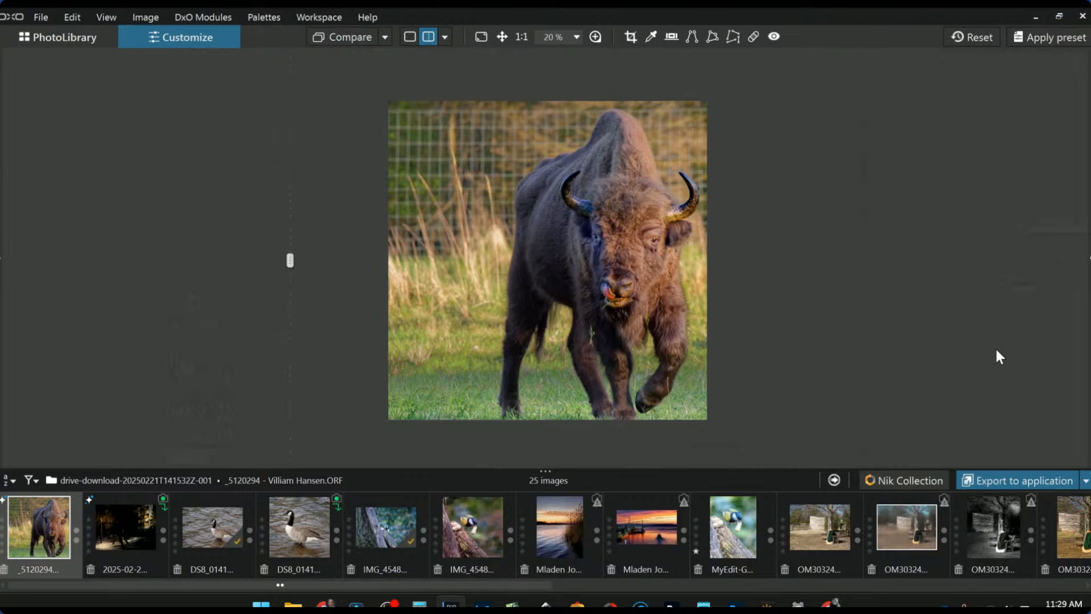
pyautogui.moveTo(295, 261)
pyautogui.mouseDown()
pyautogui.moveTo(837, 260)
pyautogui.moveTo(825, 273)
pyautogui.moveTo(291, 247)
pyautogui.mouseUp()
pyautogui.click(413, 38)
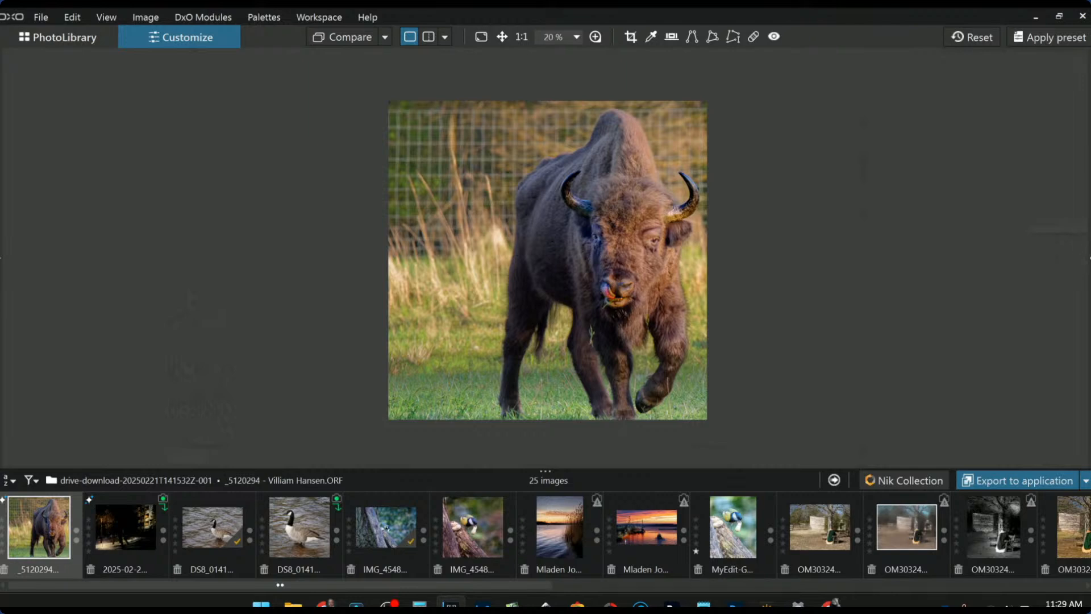
pyautogui.click(1087, 261)
pyautogui.click(1065, 92)
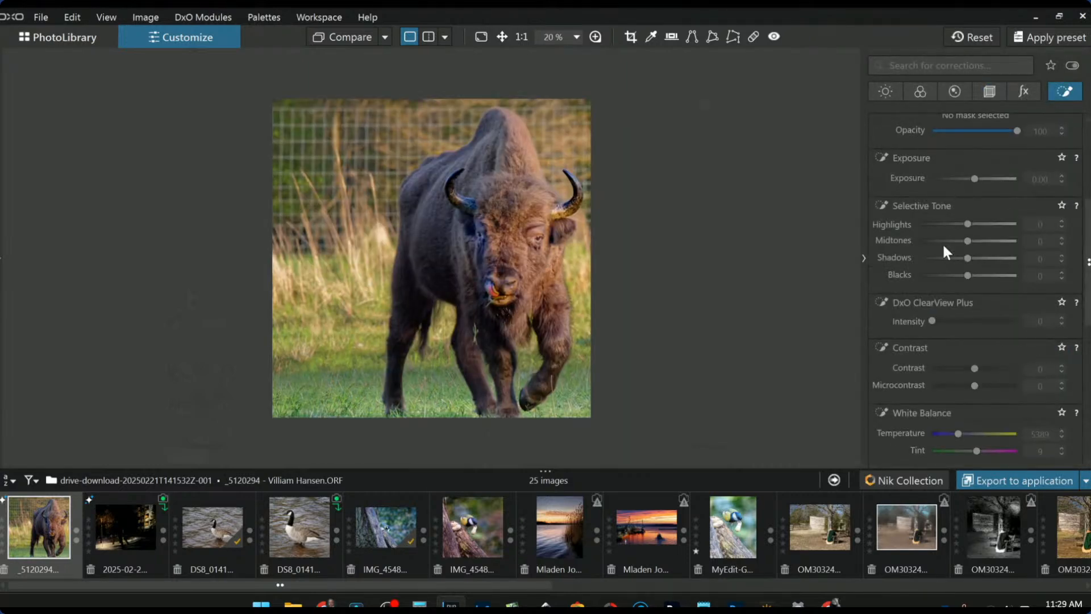
# - Add a control point on the bison's shoulder and widen its radius
pyautogui.scroll(3, 957, 214)
pyautogui.click(913, 142)
pyautogui.click(439, 267)
pyautogui.click(410, 300)
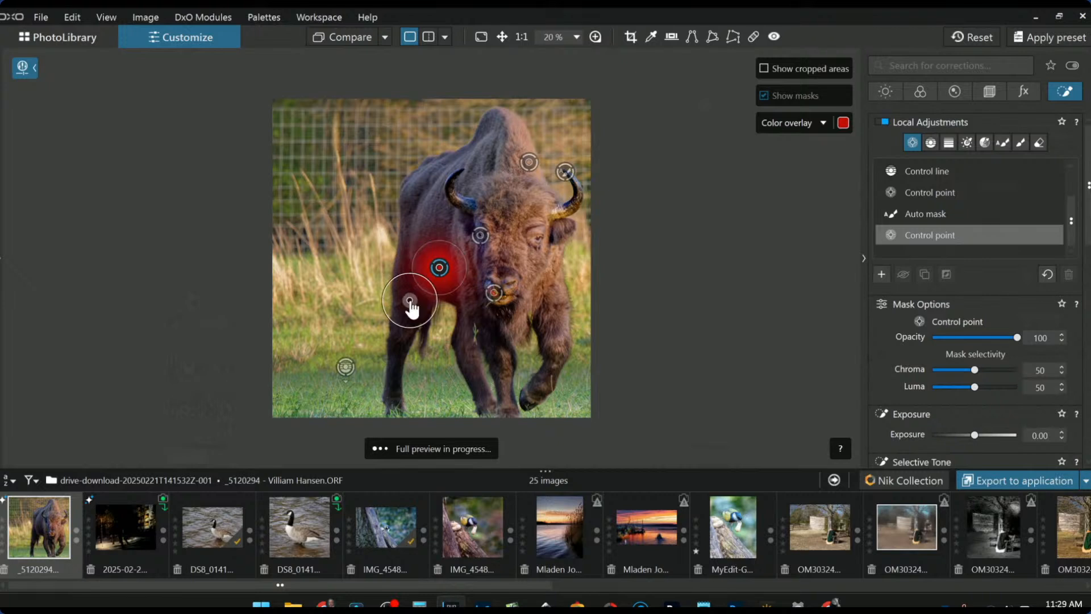
pyautogui.moveTo(440, 240); pyautogui.dragTo(447, 148)
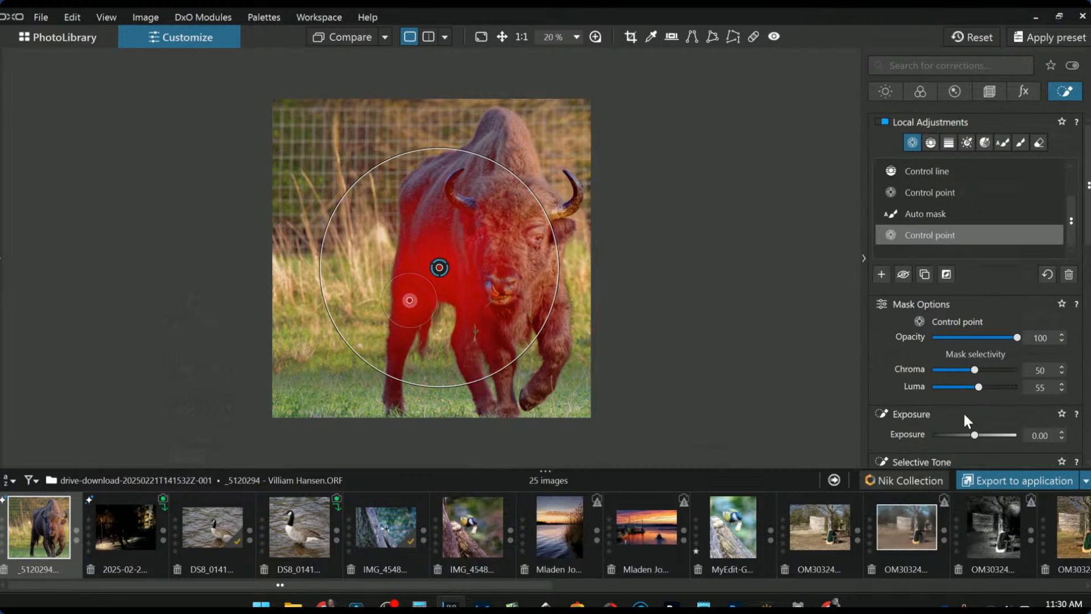
# - Darken the control point's Selective Tone blacks to about -23 and shrink its area
pyautogui.scroll(-3, 972, 404)
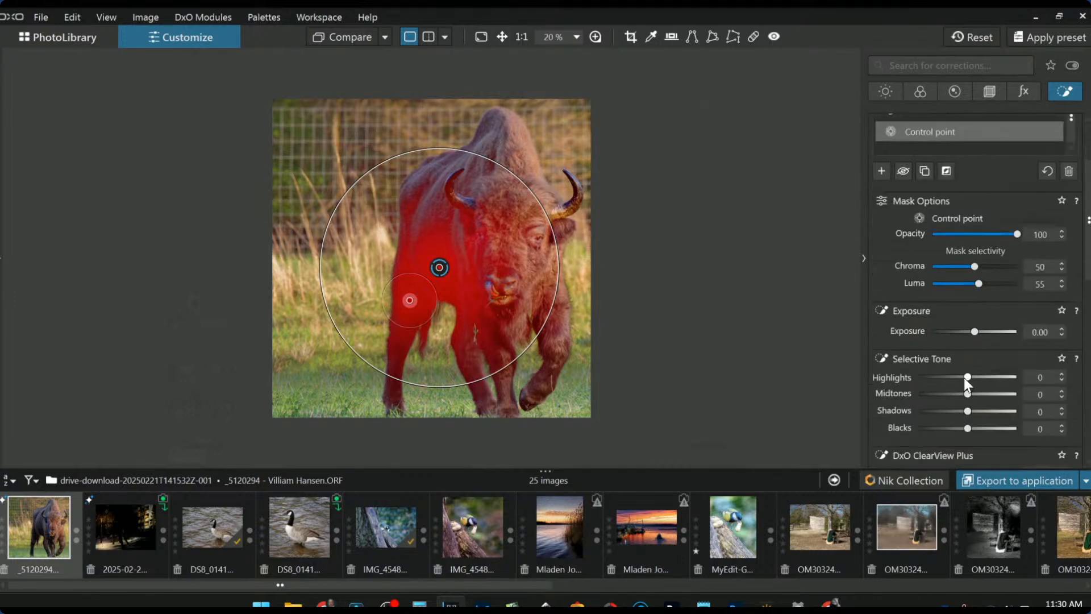
pyautogui.moveTo(967, 428); pyautogui.dragTo(957, 429)
pyautogui.moveTo(554, 244); pyautogui.dragTo(472, 266)
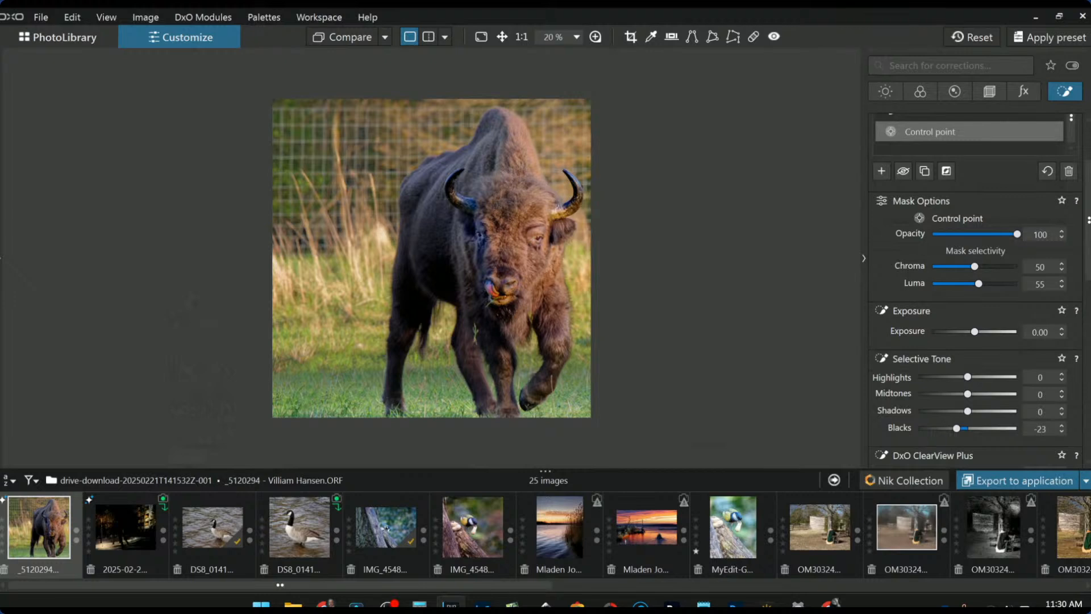
pyautogui.moveTo(471, 258); pyautogui.dragTo(467, 259)
# - Hide the corrections palette and show original and edited bison 'Side by side left / right'
pyautogui.click(427, 38)
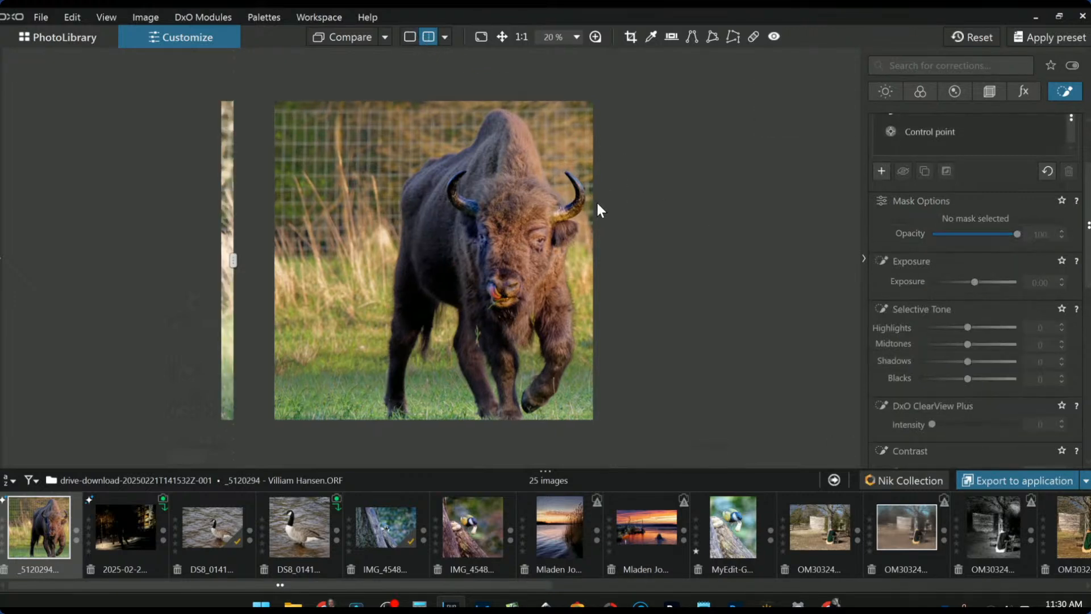
pyautogui.click(863, 258)
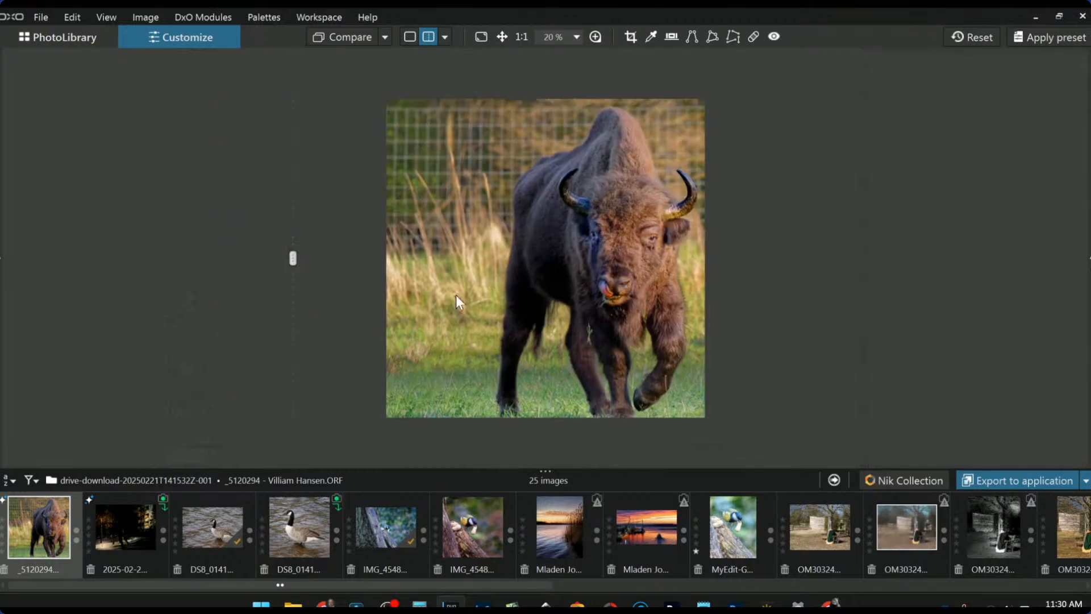
pyautogui.click(443, 37)
pyautogui.click(467, 59)
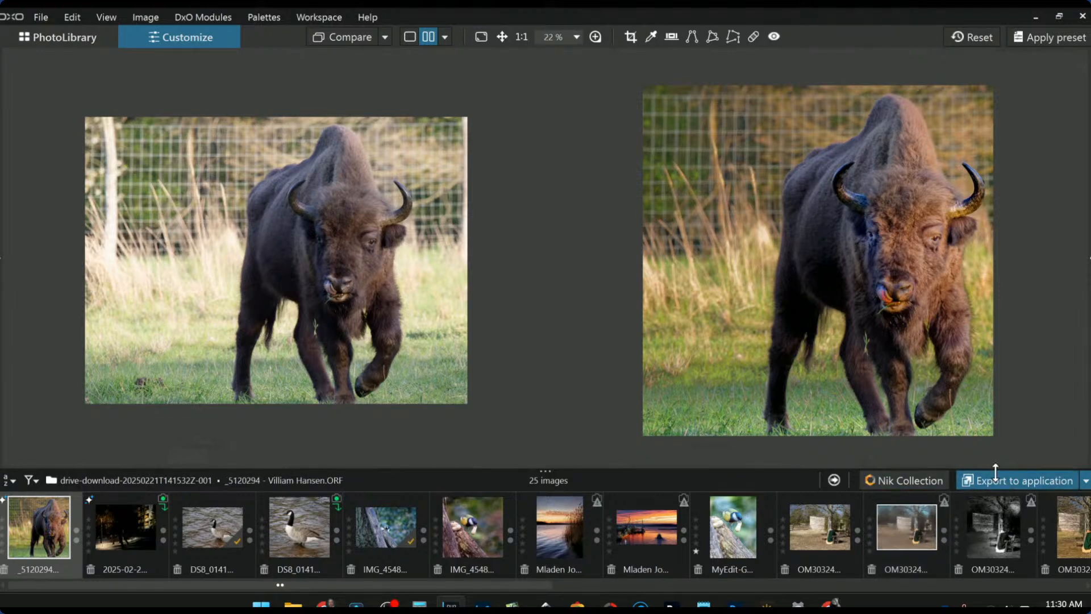
# - Export the edited bison photo to disk, bringing the folder to 26 images
pyautogui.click(1085, 480)
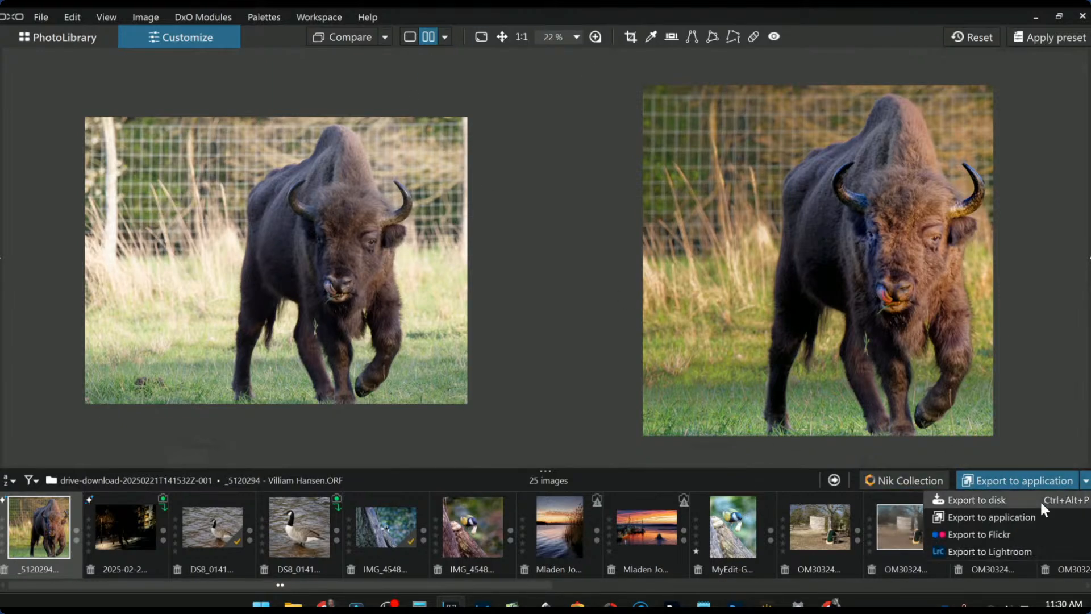
pyautogui.click(1040, 499)
pyautogui.click(735, 492)
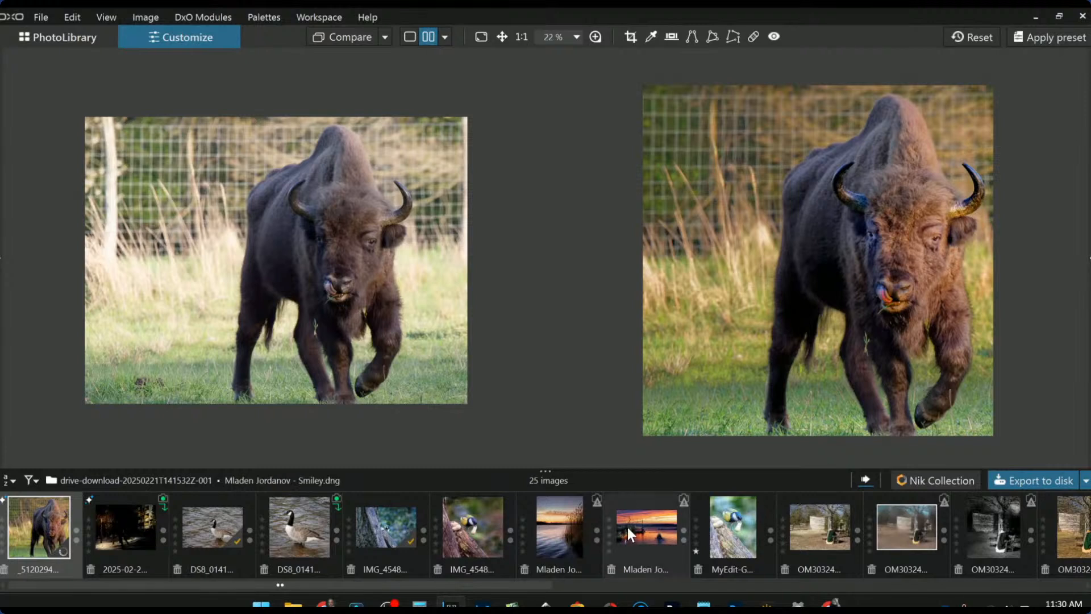
pyautogui.click(452, 38)
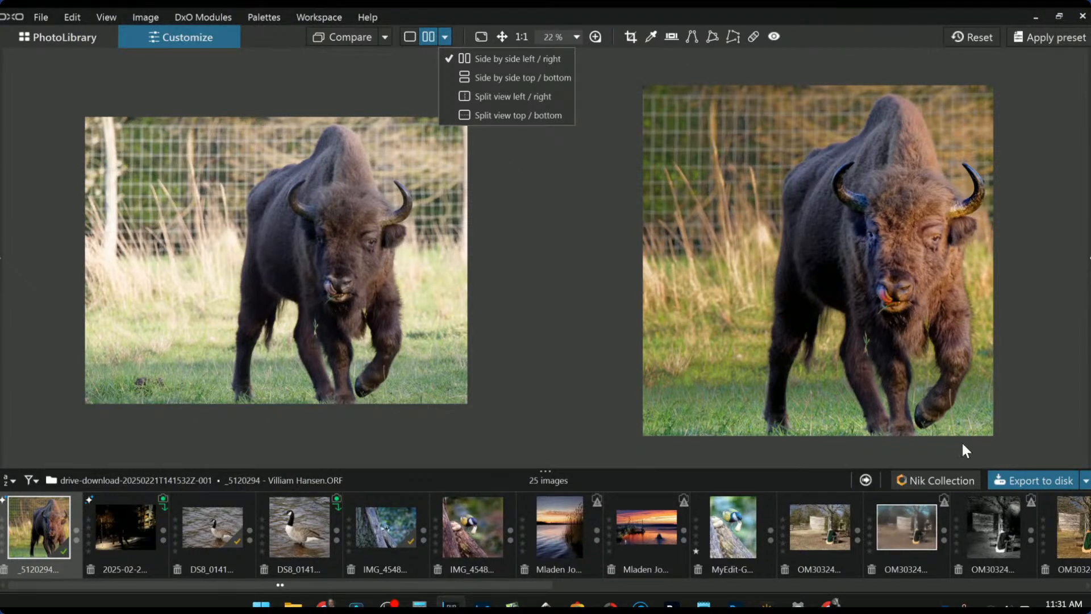
# - Reset the raw bison's corrections and compare it against the exported standard output JPEG
pyautogui.click(983, 31)
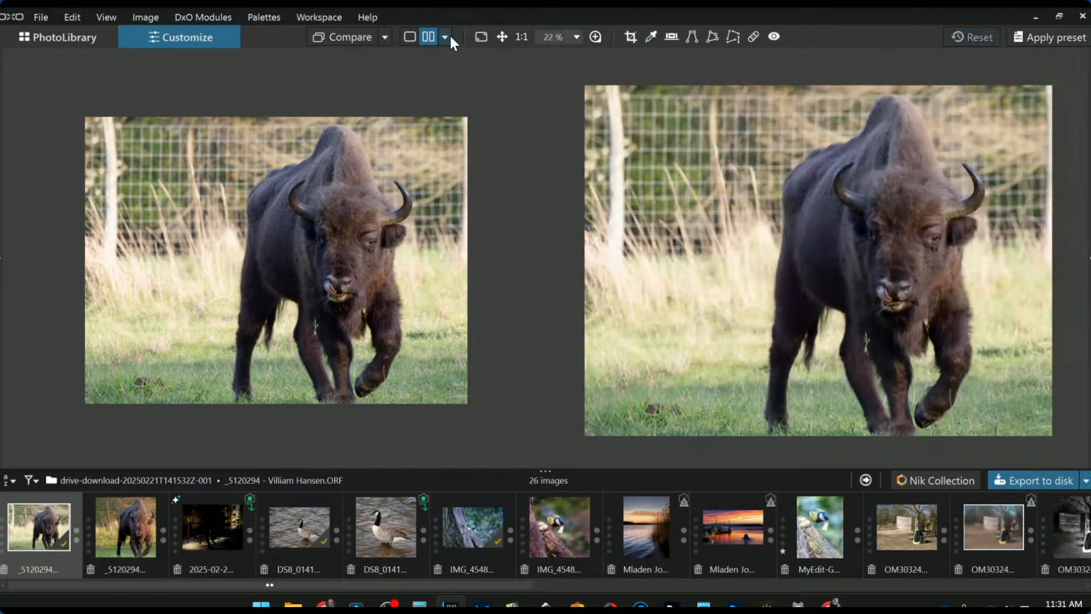
pyautogui.click(450, 36)
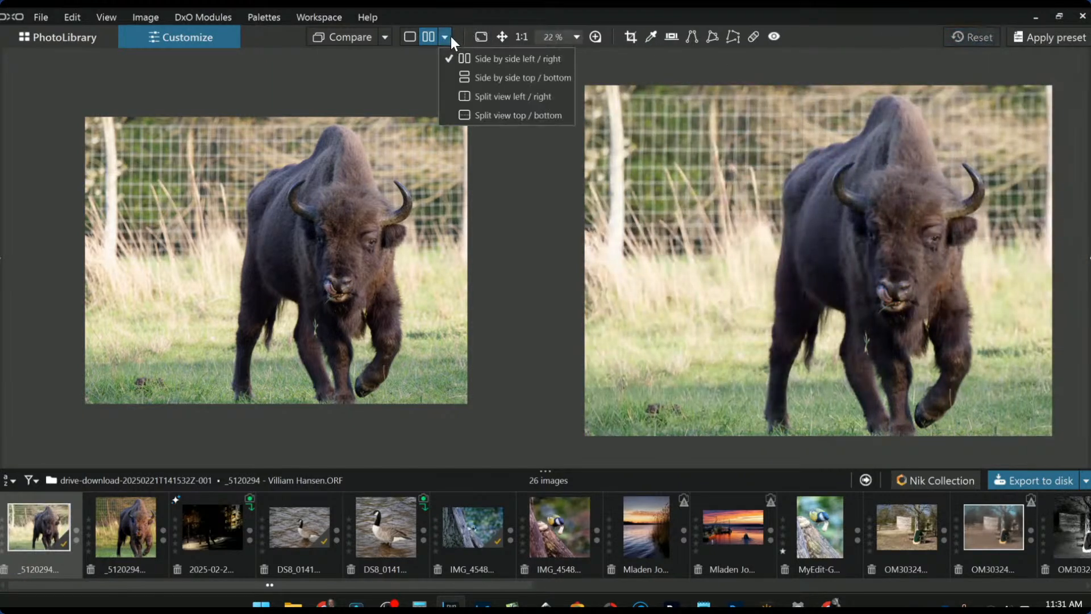
pyautogui.click(388, 38)
pyautogui.click(385, 37)
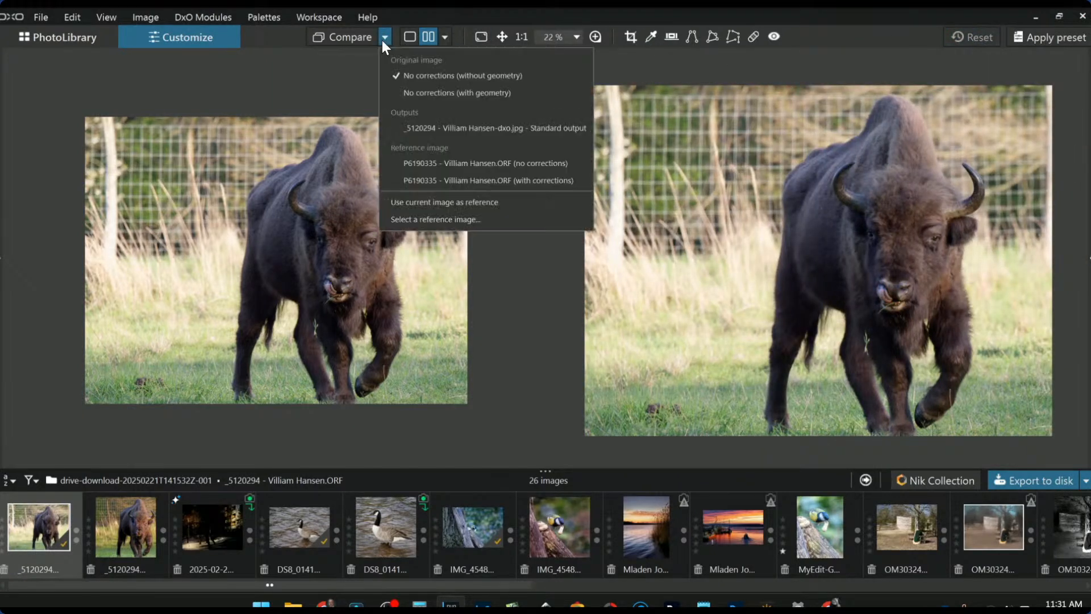
pyautogui.click(427, 127)
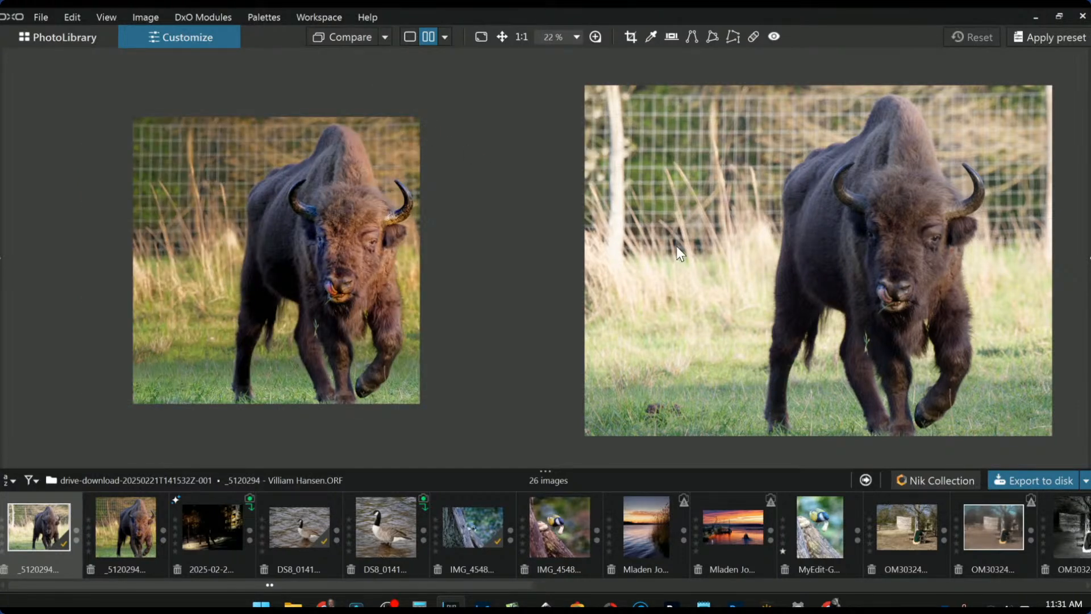
# - Zoom in and pan across the bison's face to compare fur detail in both views
pyautogui.scroll(5, 369, 225)
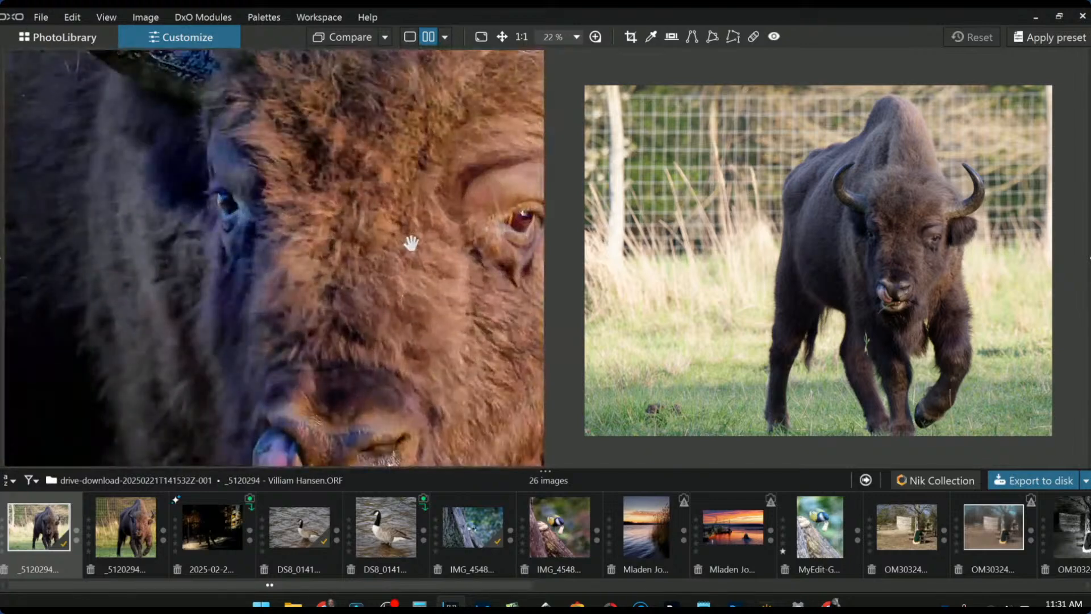
pyautogui.moveTo(447, 138); pyautogui.dragTo(286, 195)
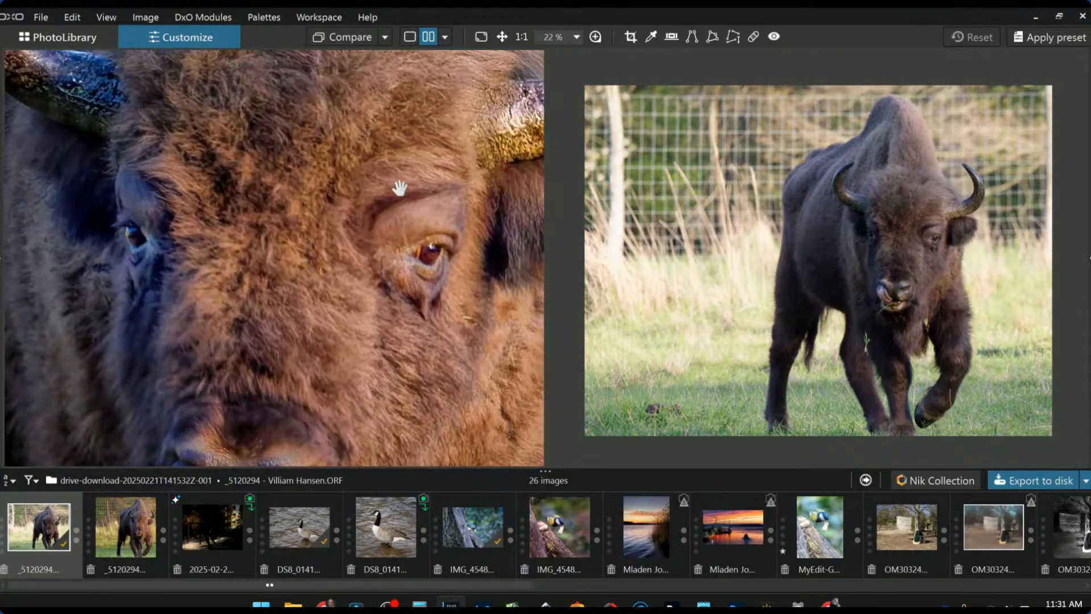
pyautogui.scroll(-5, 442, 166)
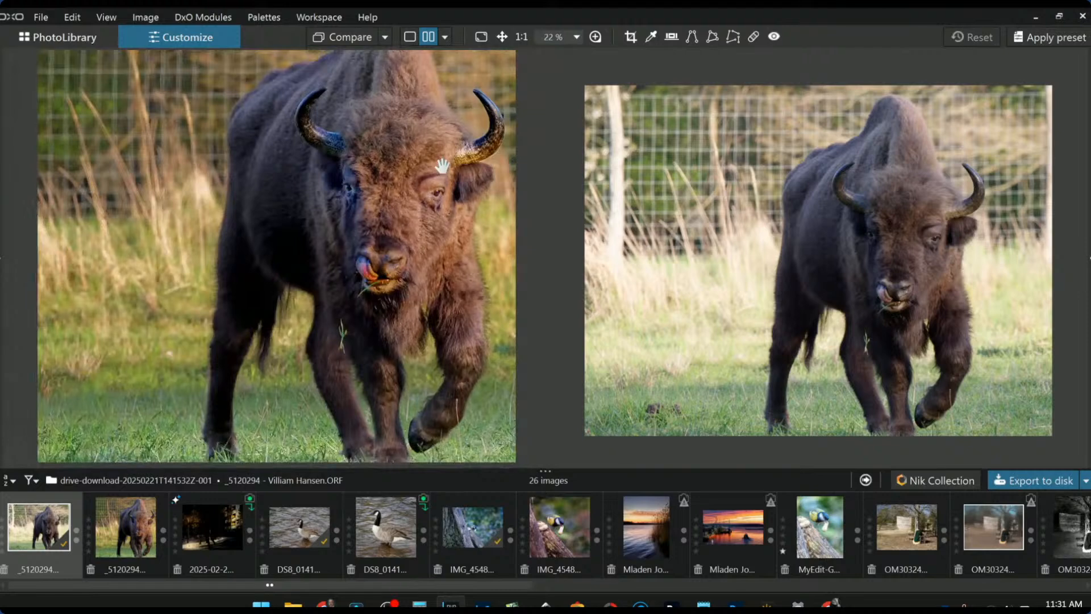
pyautogui.scroll(5, 959, 284)
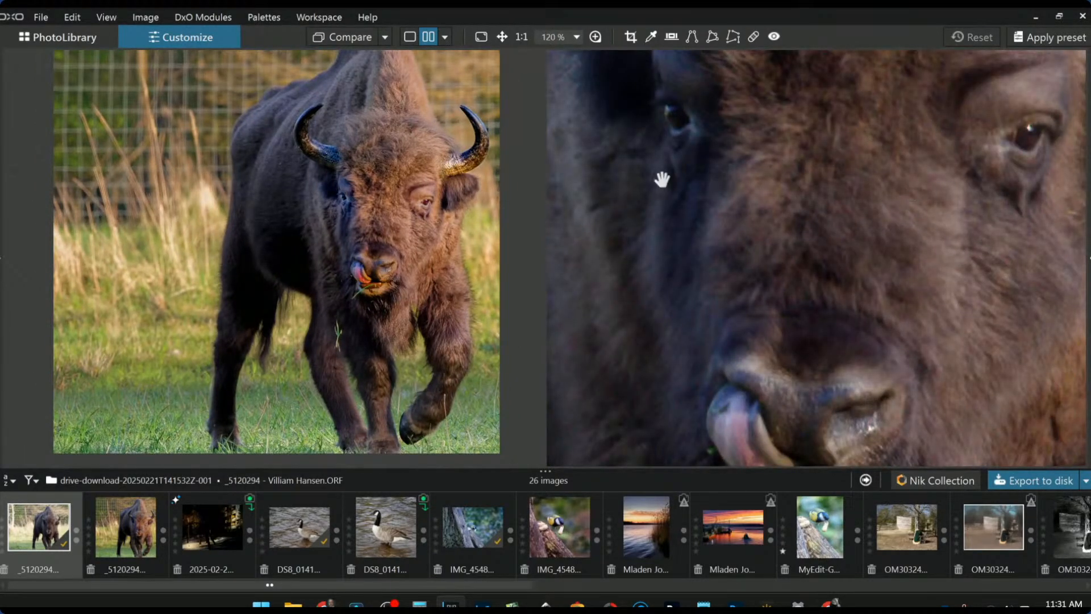
pyautogui.scroll(5, 460, 205)
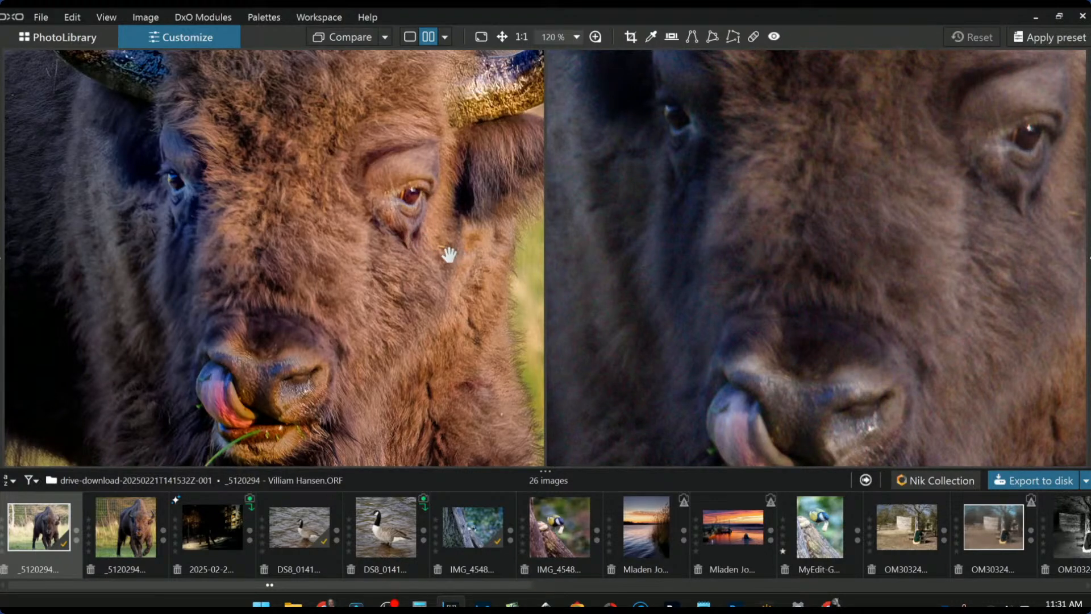
pyautogui.scroll(-3, 449, 256)
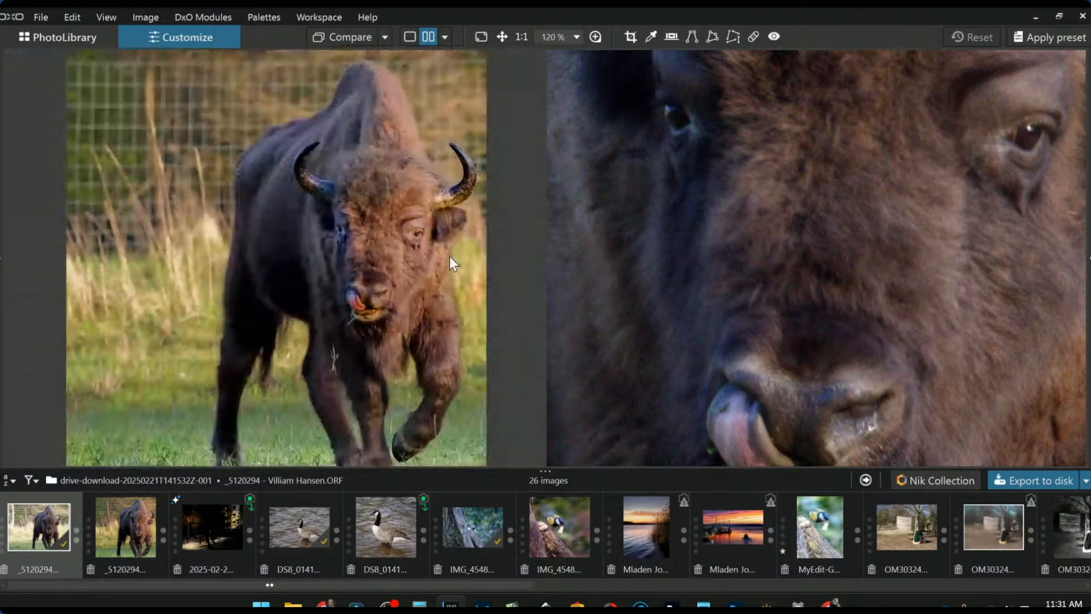
pyautogui.scroll(-5, 885, 281)
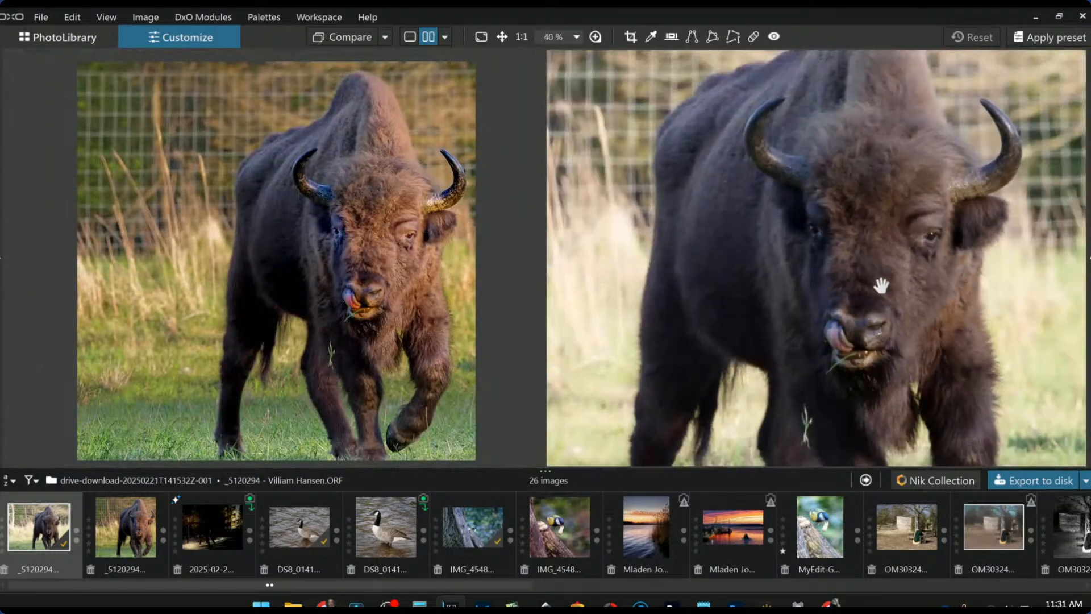
# - Scroll the filmstrip and open the second P1040995 thumbnail, the edited orangutan JPEG
pyautogui.scroll(-1, 881, 288)
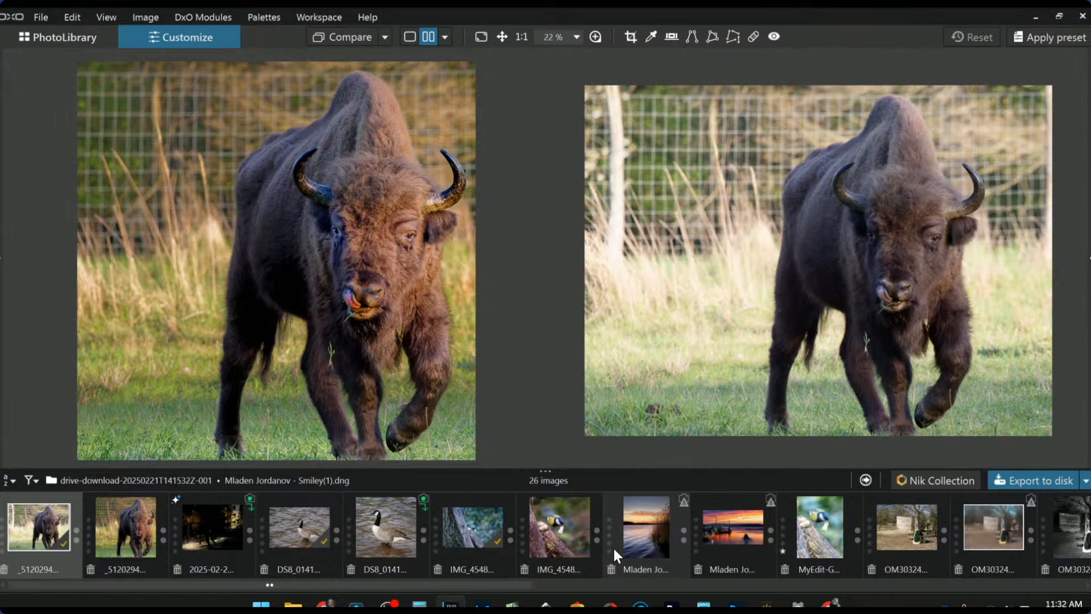
pyautogui.scroll(-2, 614, 548)
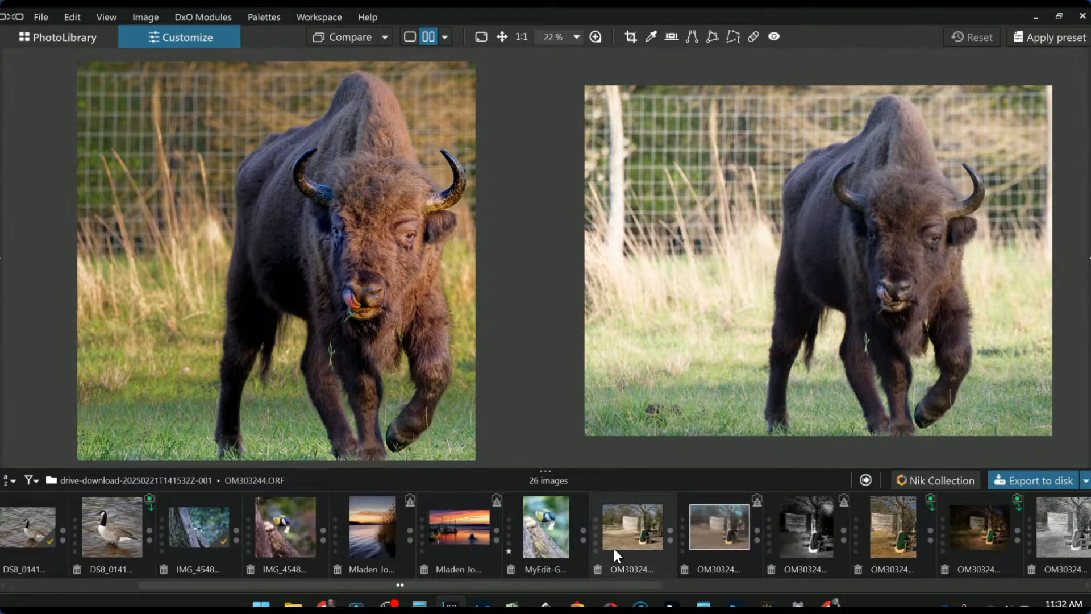
pyautogui.scroll(-1, 614, 547)
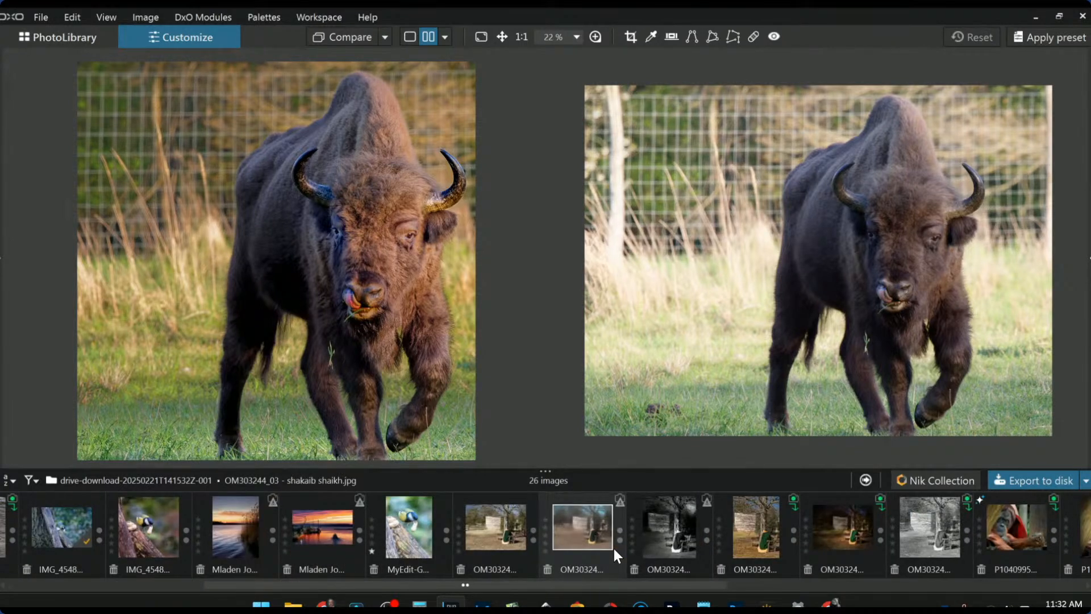
pyautogui.scroll(-2, 613, 548)
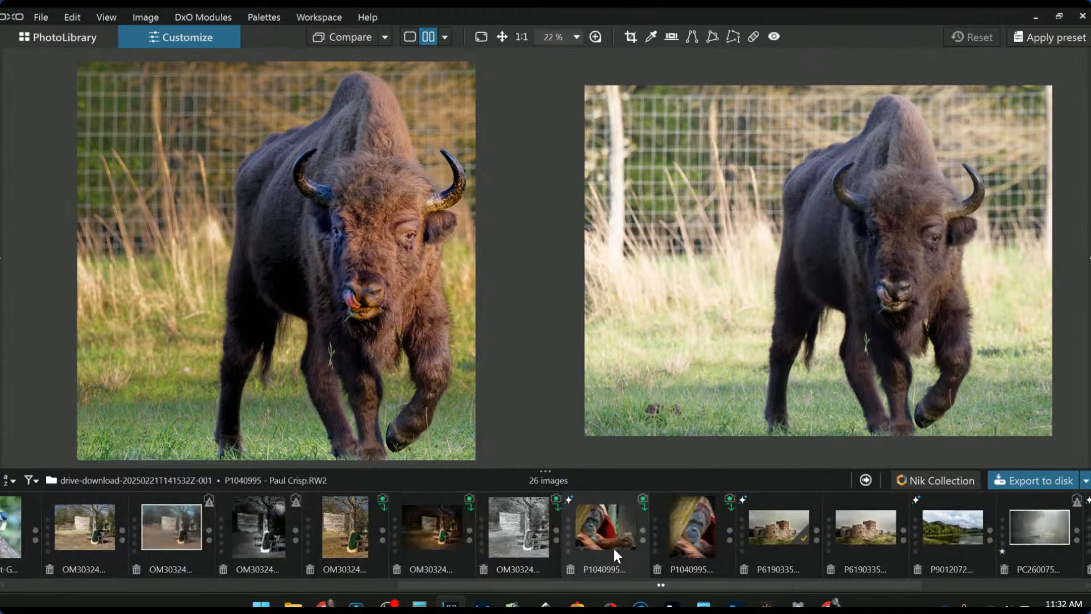
pyautogui.click(681, 542)
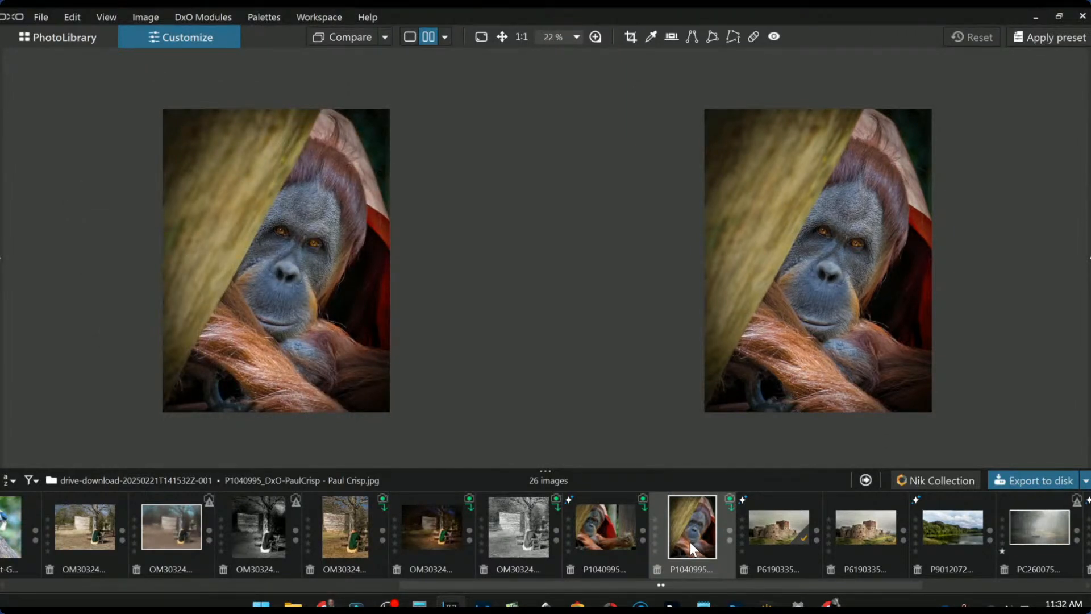
# - Set the first P1040995 orangutan photo as reference and show the edited JPEG beside it
pyautogui.rightClick(612, 530)
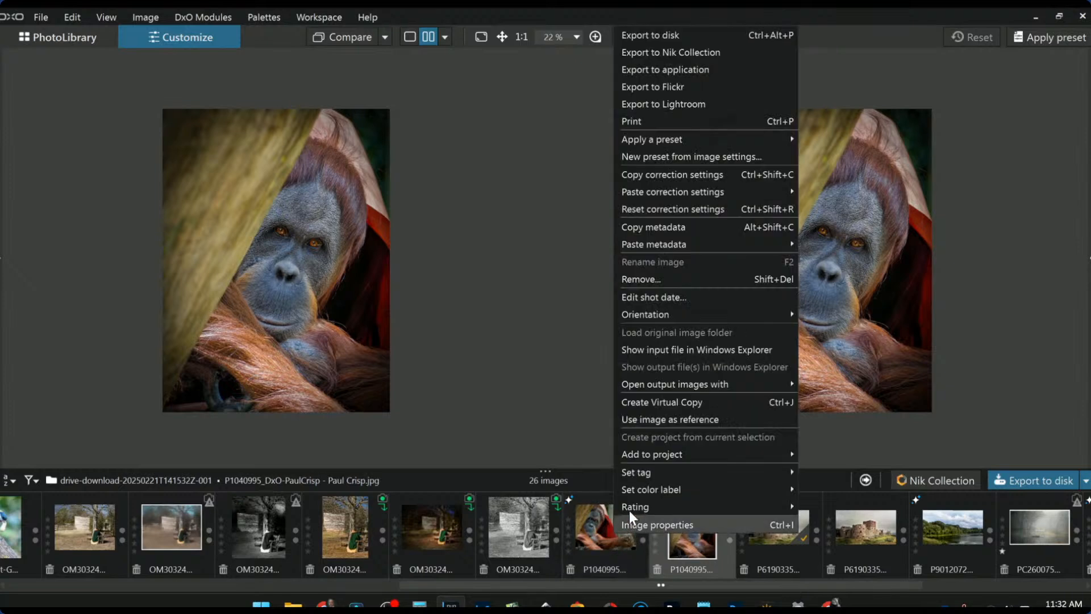
pyautogui.click(645, 417)
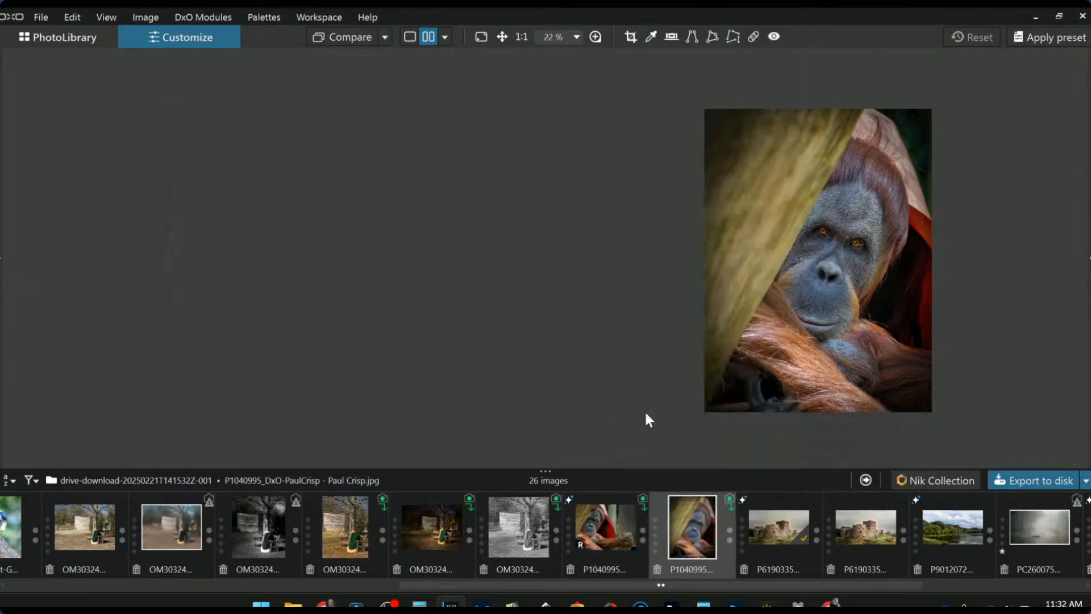
pyautogui.click(594, 540)
pyautogui.click(685, 534)
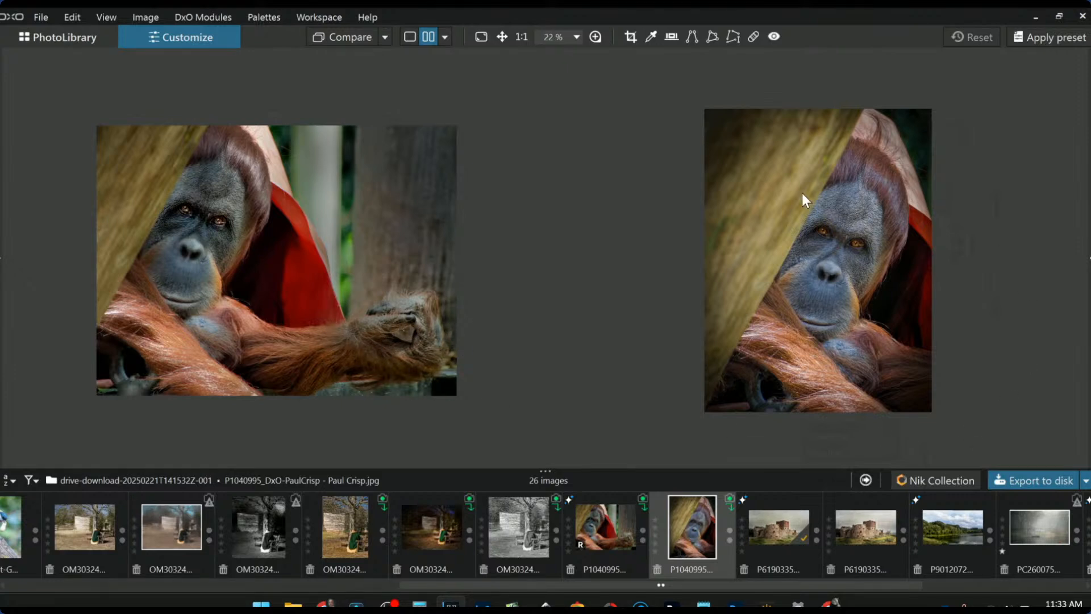
pyautogui.scroll(2, 864, 316)
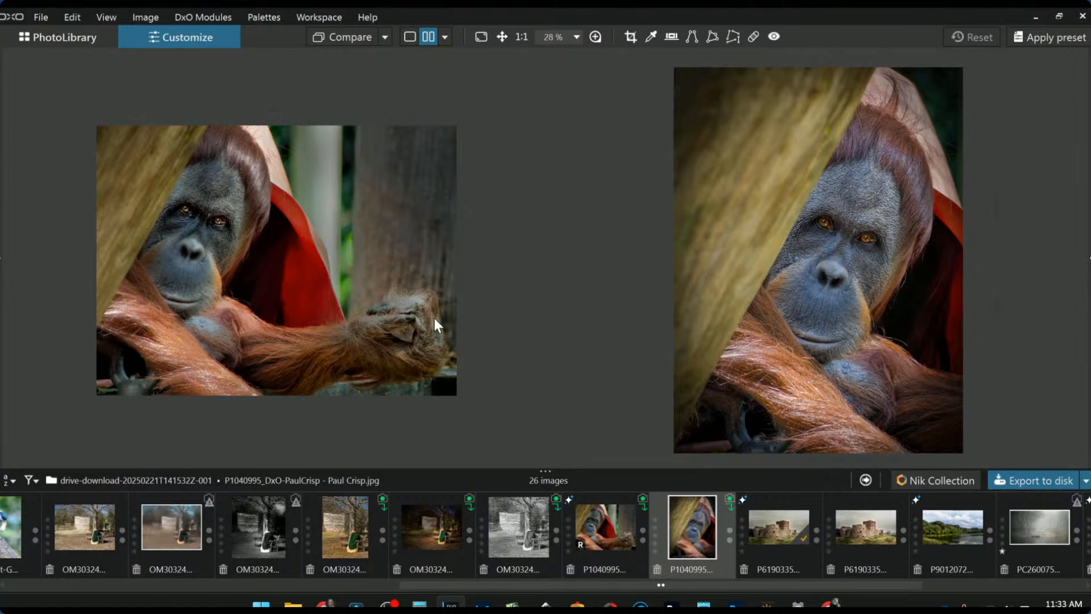
pyautogui.scroll(1, 435, 324)
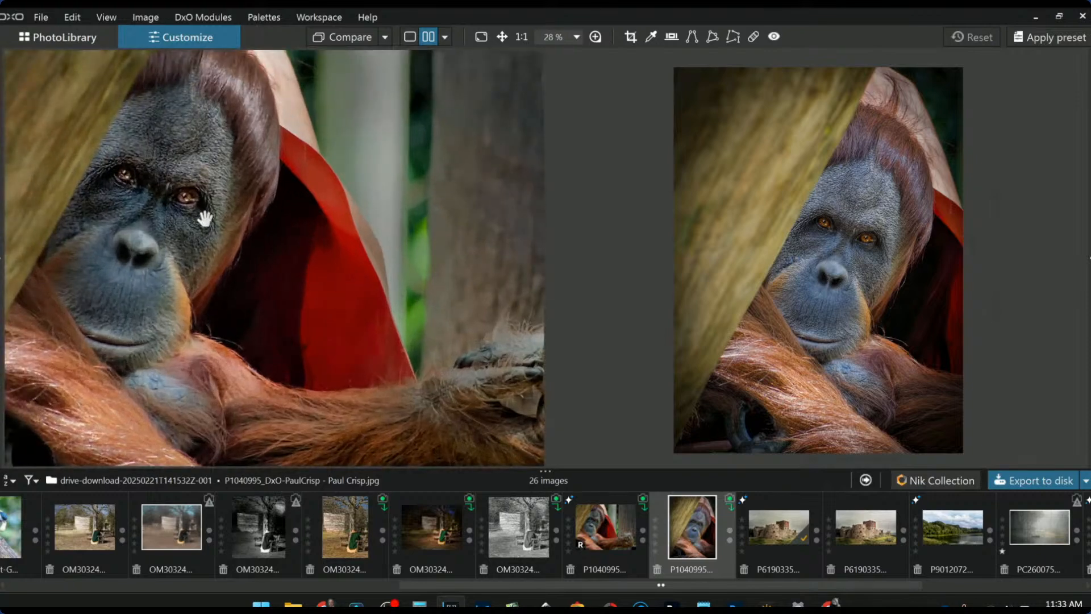
pyautogui.scroll(-4, 205, 219)
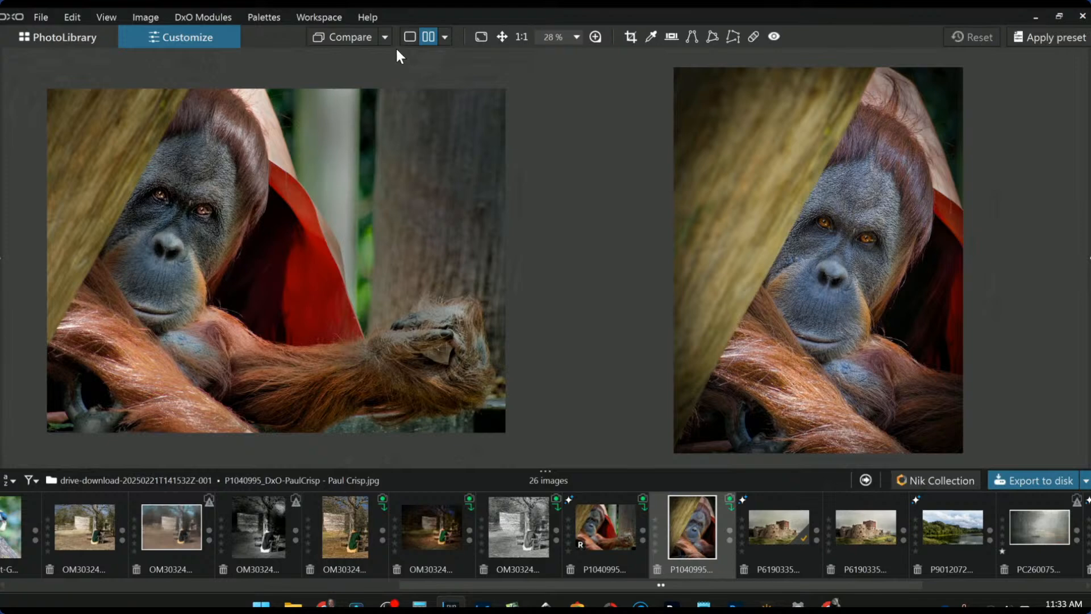
pyautogui.moveTo(332, 36); pyautogui.dragTo(331, 37)
pyautogui.scroll(-2, 683, 550)
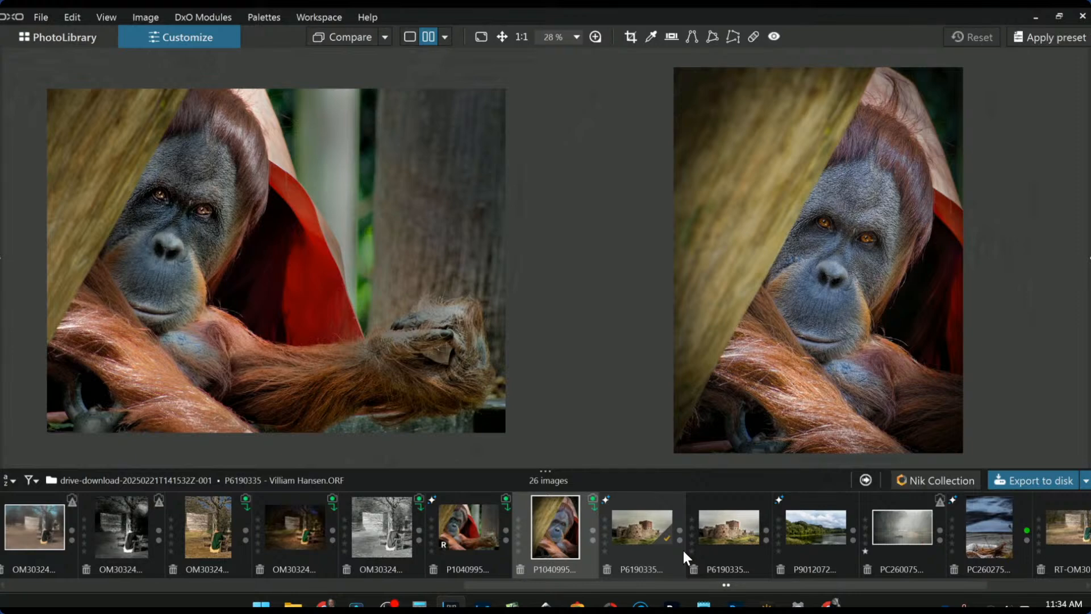
pyautogui.scroll(-2, 683, 550)
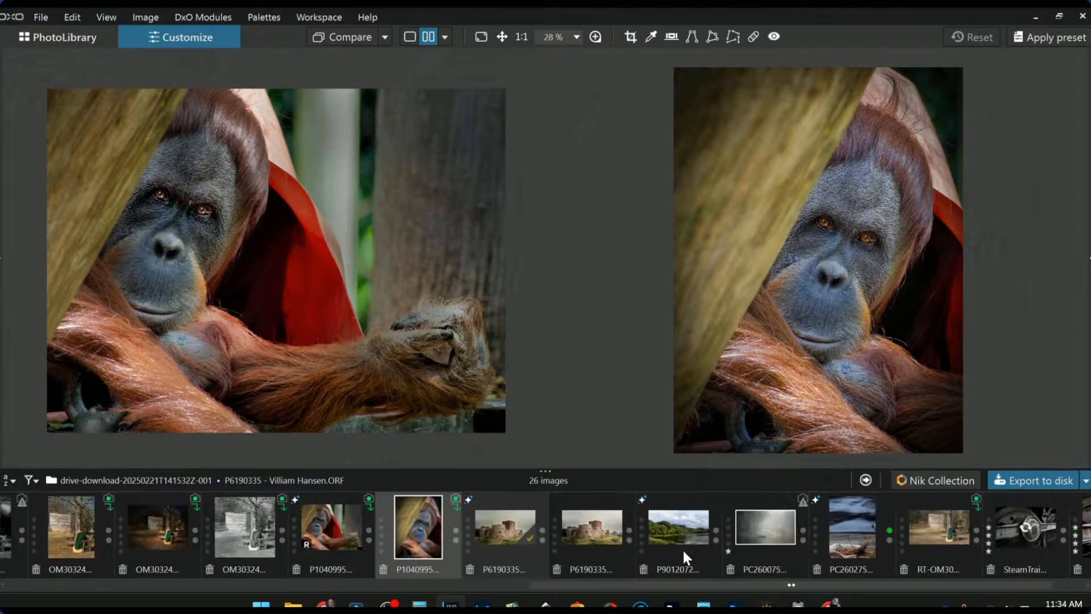
pyautogui.scroll(-1, 683, 550)
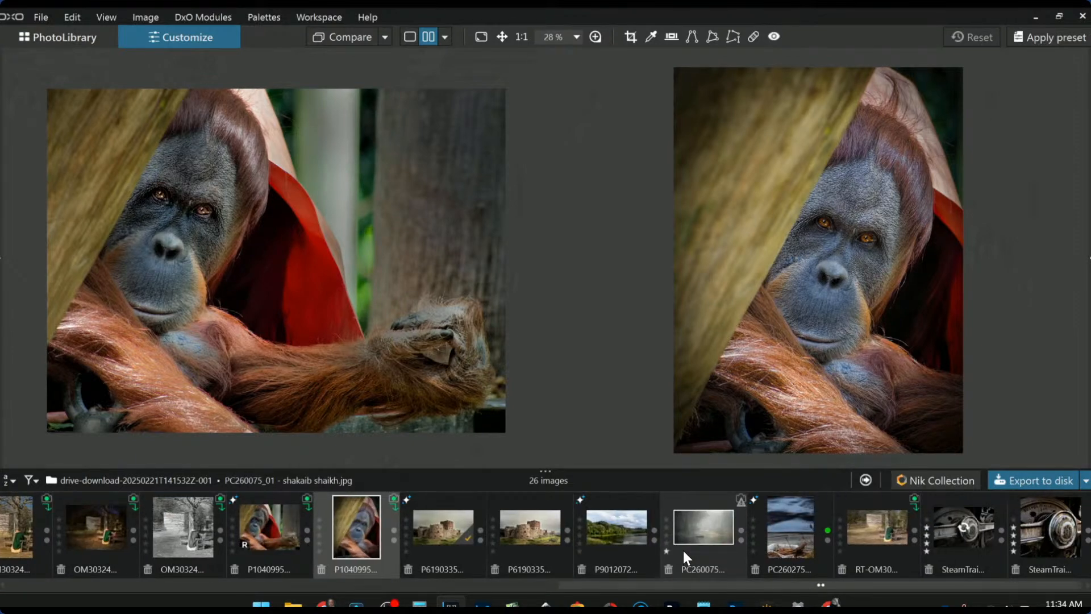
pyautogui.scroll(12, 683, 550)
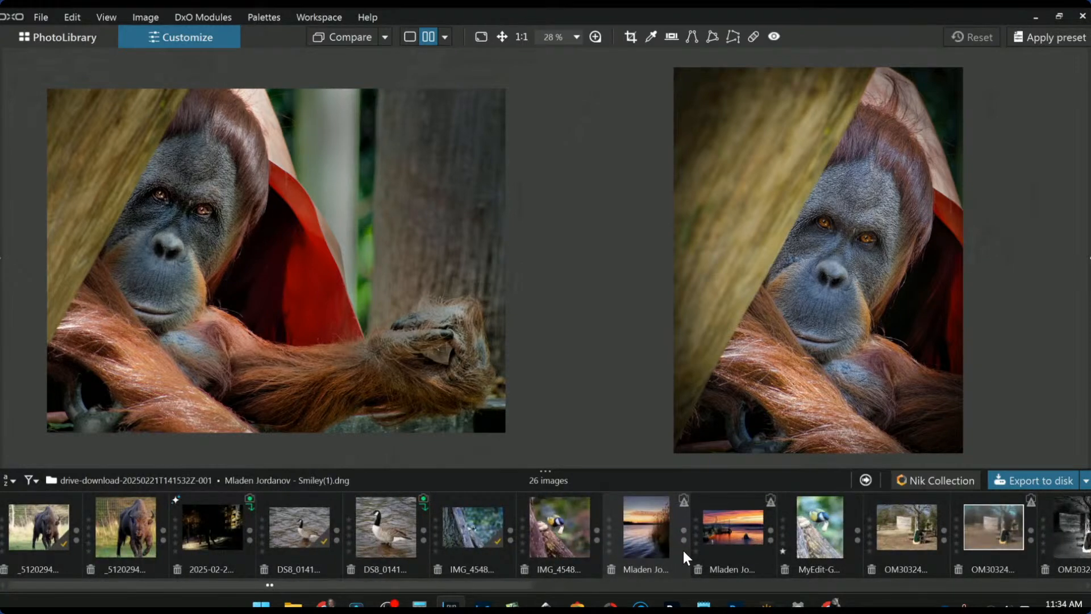
pyautogui.scroll(-10, 683, 550)
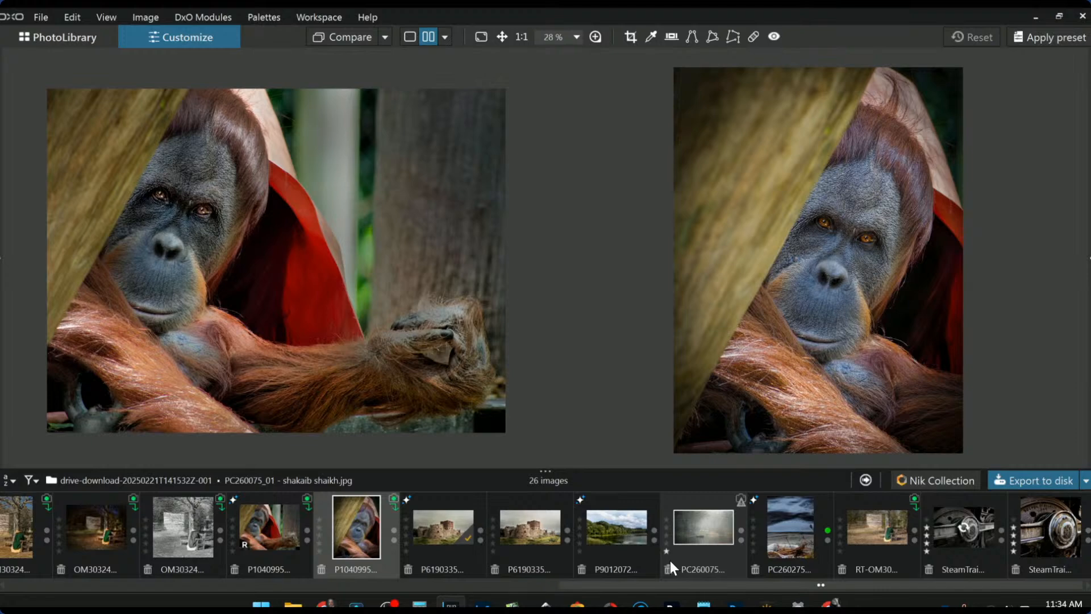
pyautogui.hscroll(-3, 642, 553)
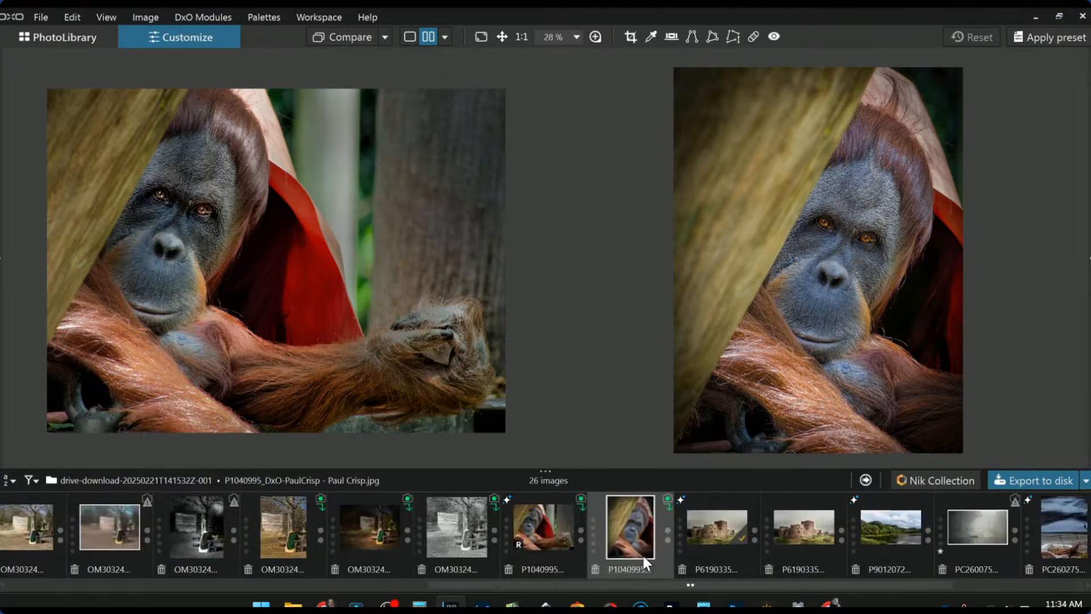
pyautogui.hscroll(-3, 643, 556)
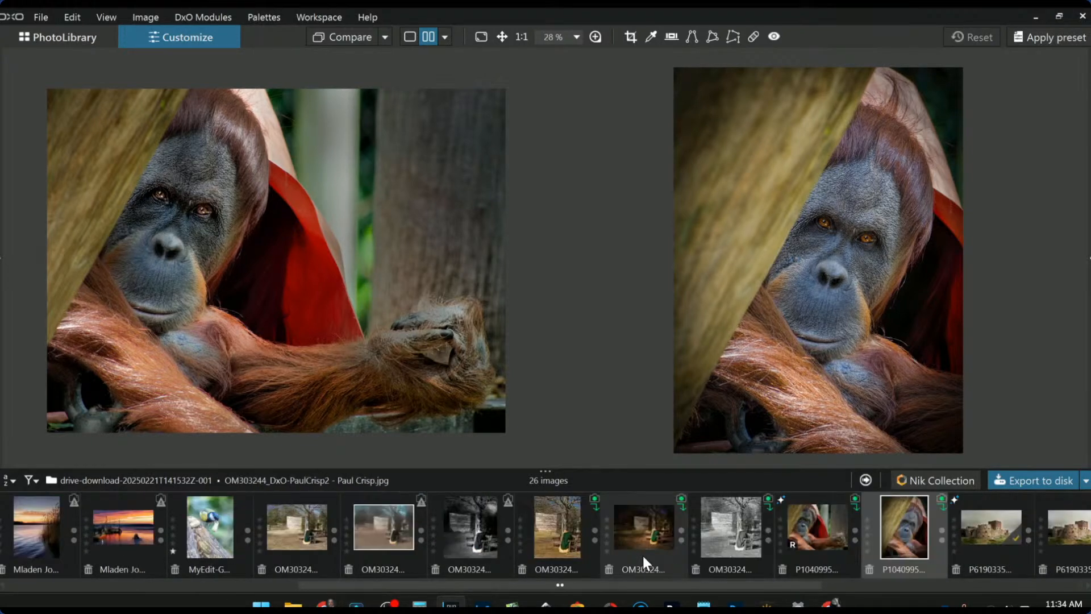
# - Make OM303244.ORF the comparison reference, zoom out, and bring back the side palettes
pyautogui.click(296, 548)
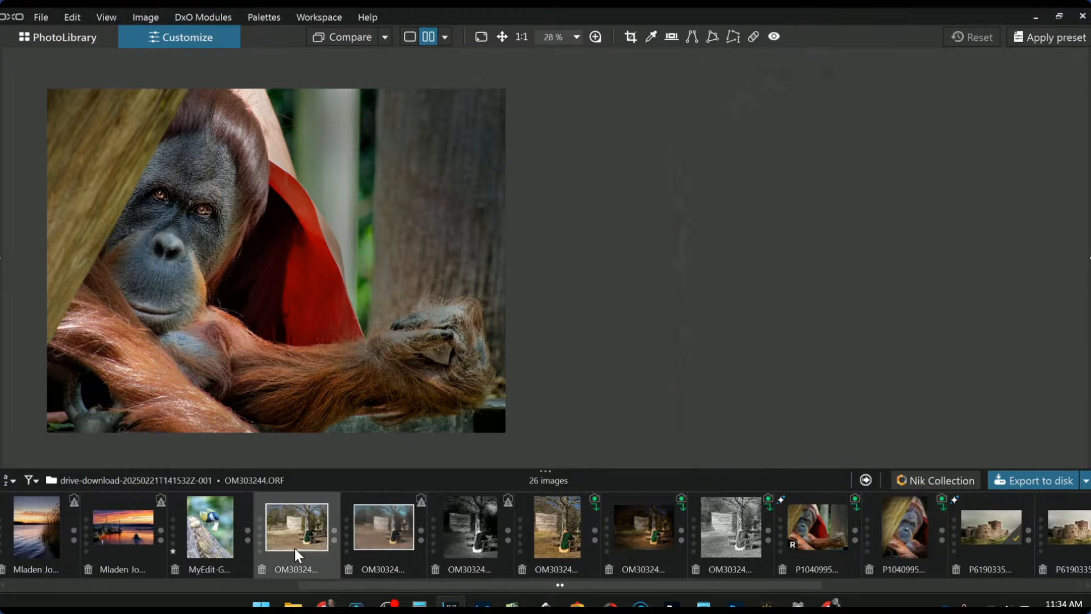
pyautogui.rightClick(317, 517)
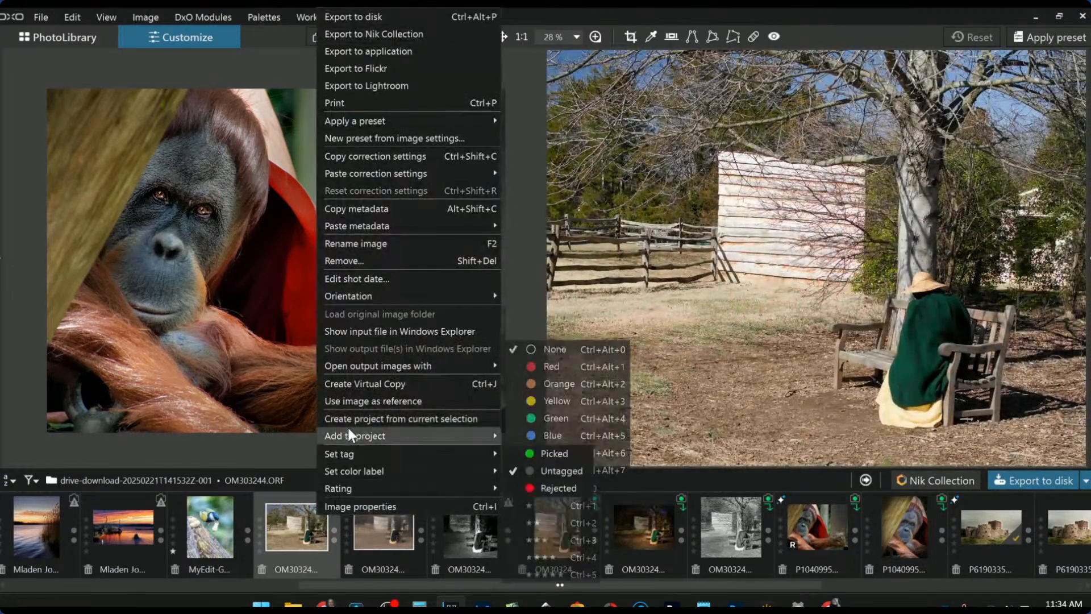
pyautogui.click(362, 401)
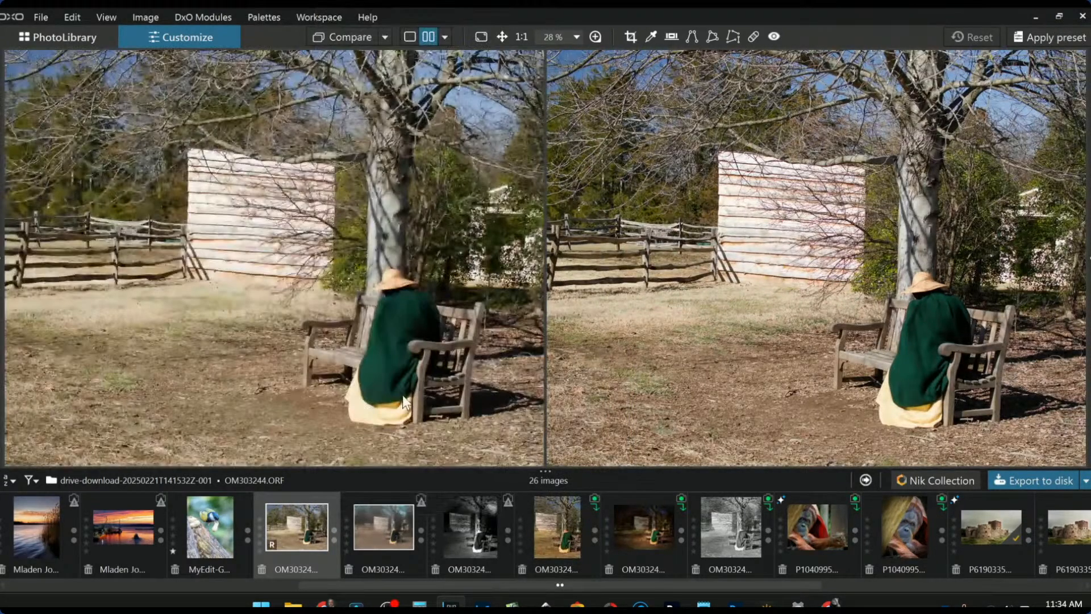
pyautogui.scroll(-3, 439, 266)
pyautogui.scroll(-3, 589, 282)
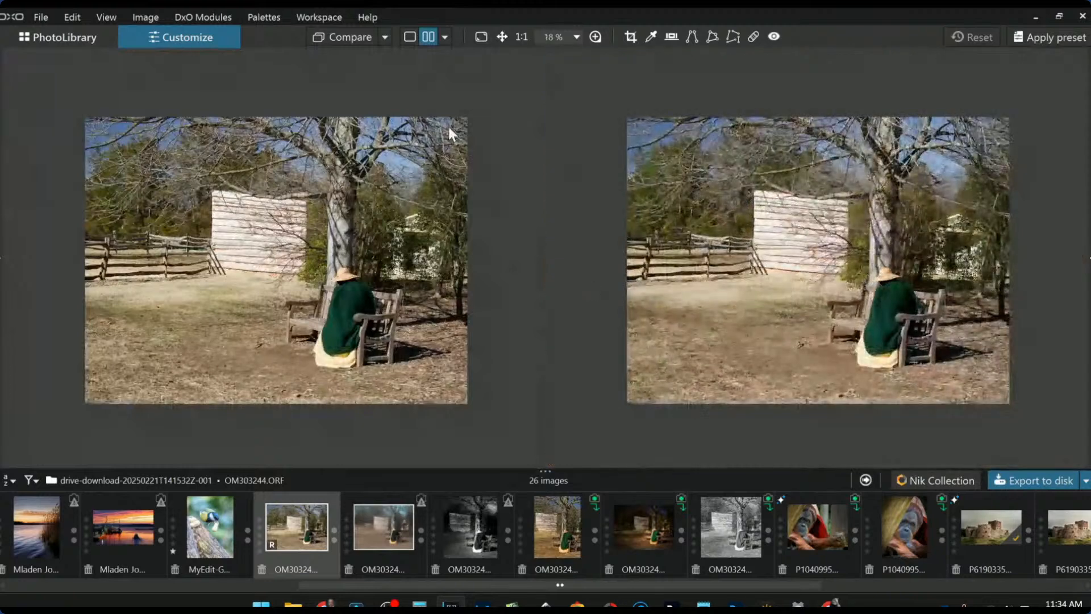
pyautogui.scroll(1, 714, 358)
pyautogui.scroll(2, 504, 326)
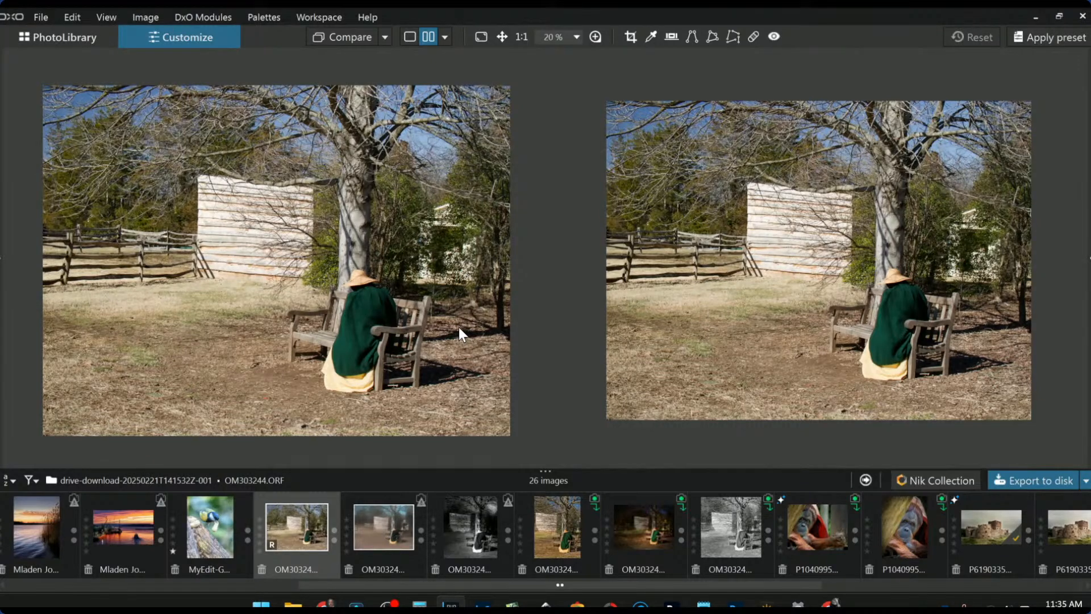
pyautogui.press('F9')
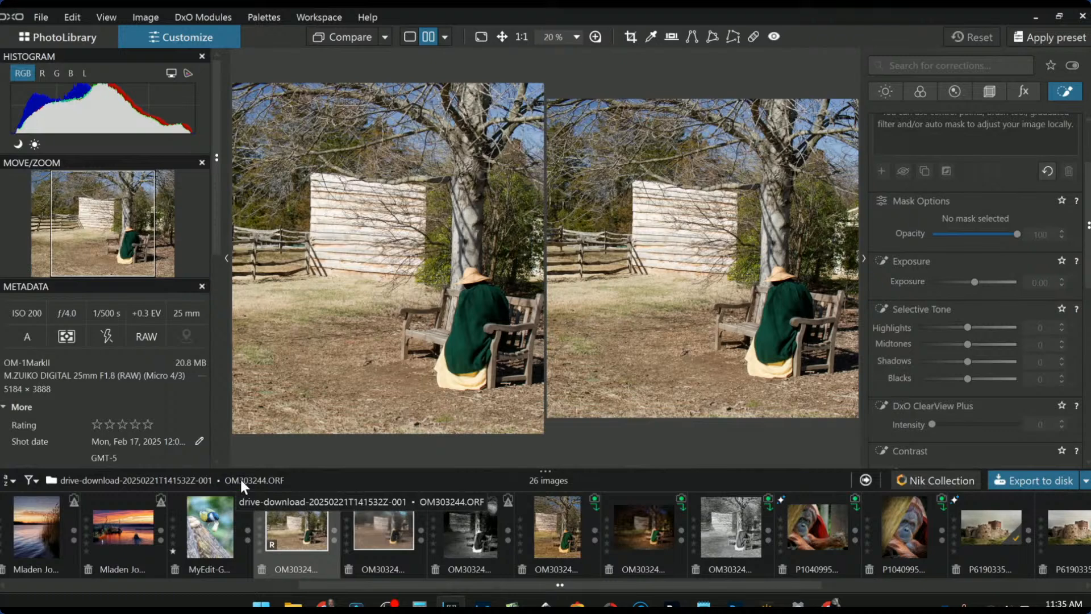
# - Hide the palettes and compare the blurred OM303244_03 JPEG edit with the original bench photo
pyautogui.press('F9')
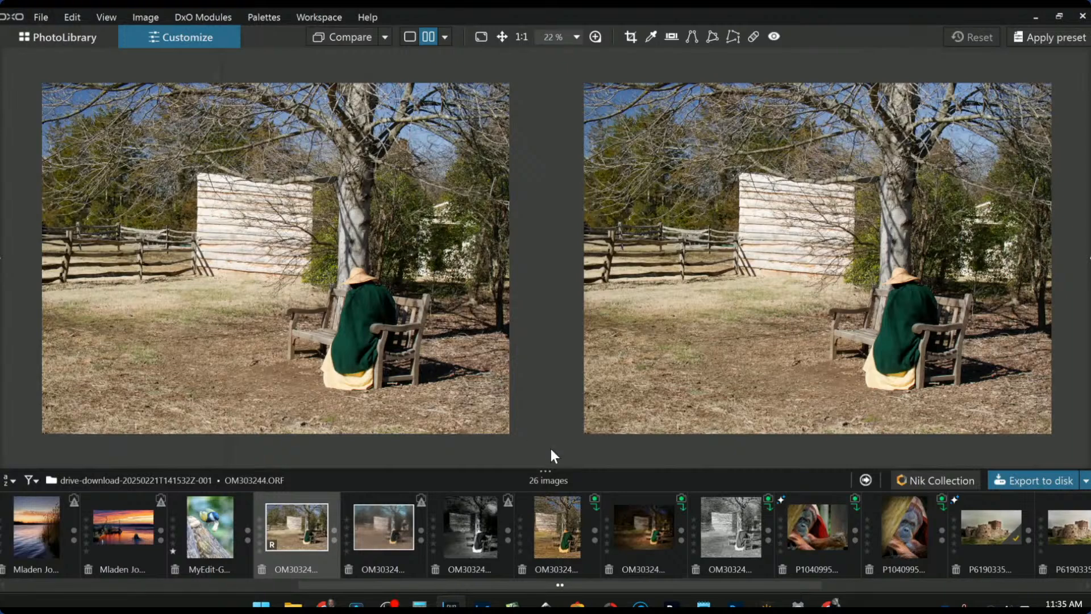
pyautogui.click(379, 538)
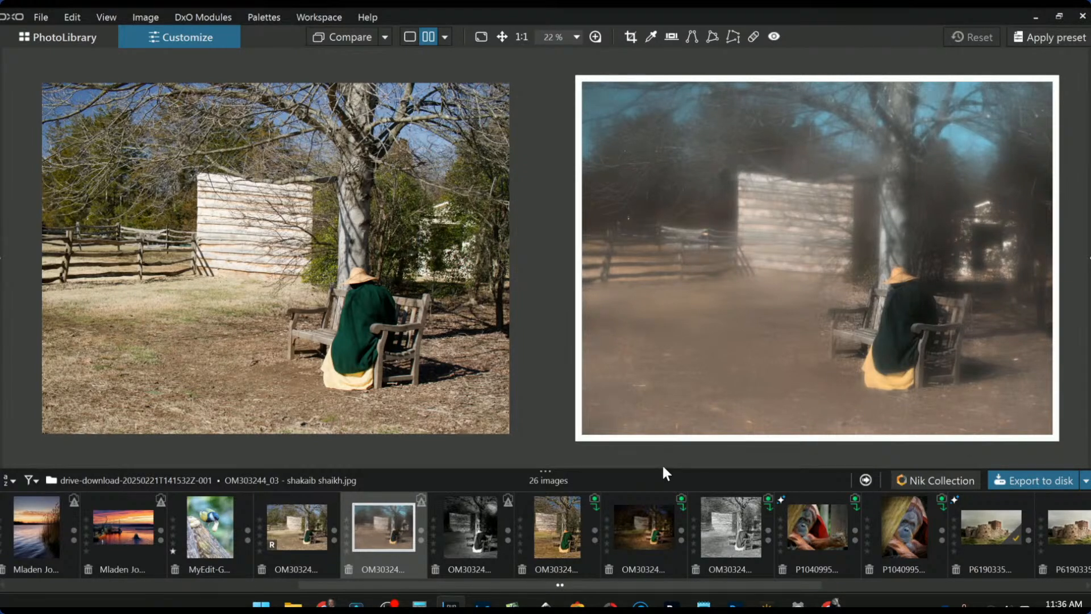
# - Load the high-contrast black-and-white OM303244 edit beside the original and zoom the compare view to 25%
pyautogui.click(482, 530)
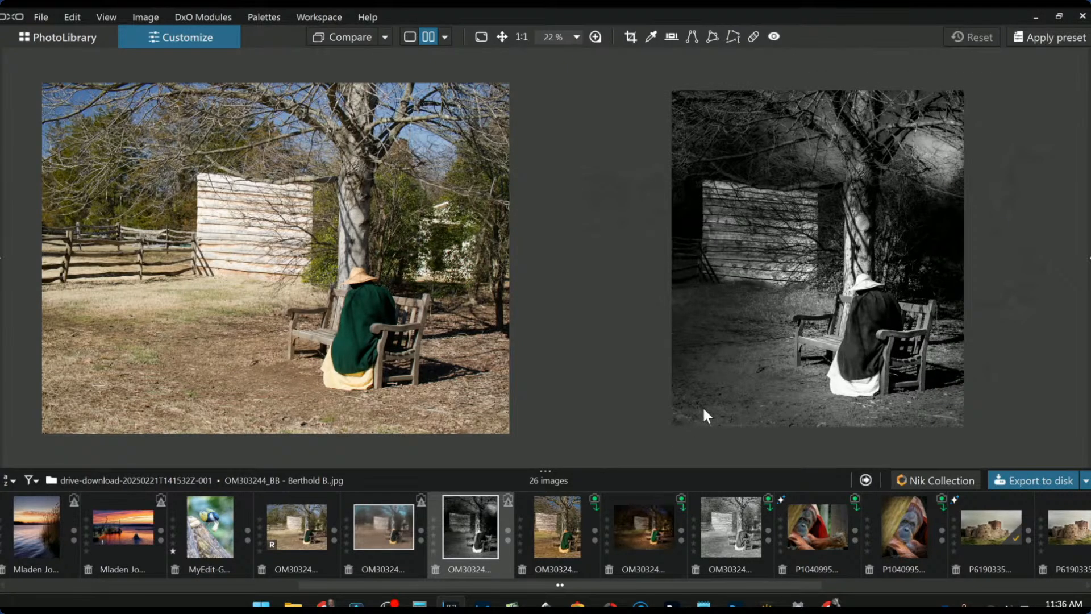
pyautogui.scroll(1, 746, 368)
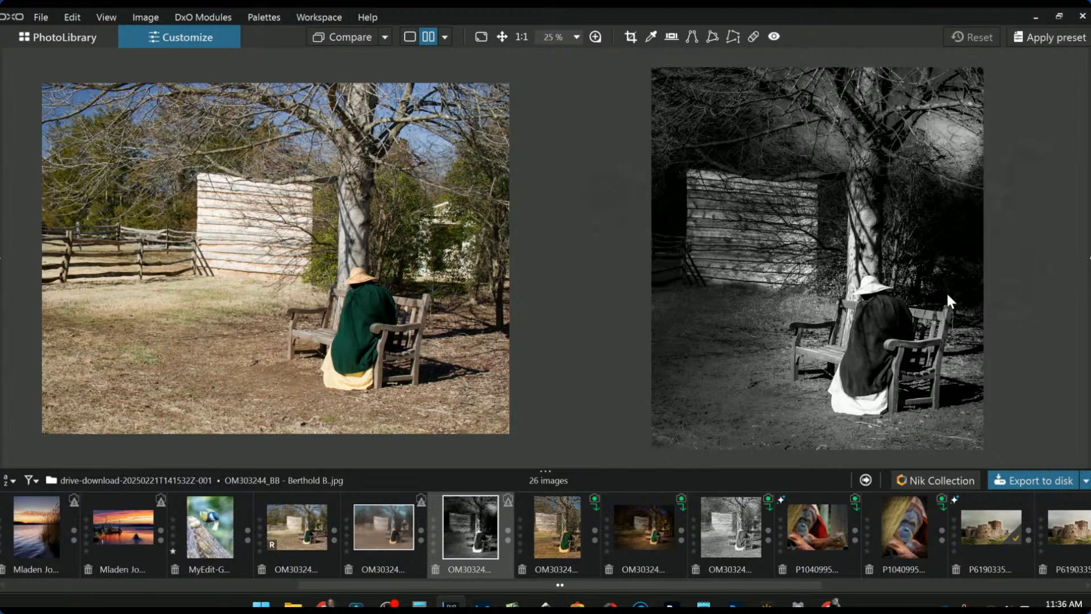
pyautogui.click(567, 546)
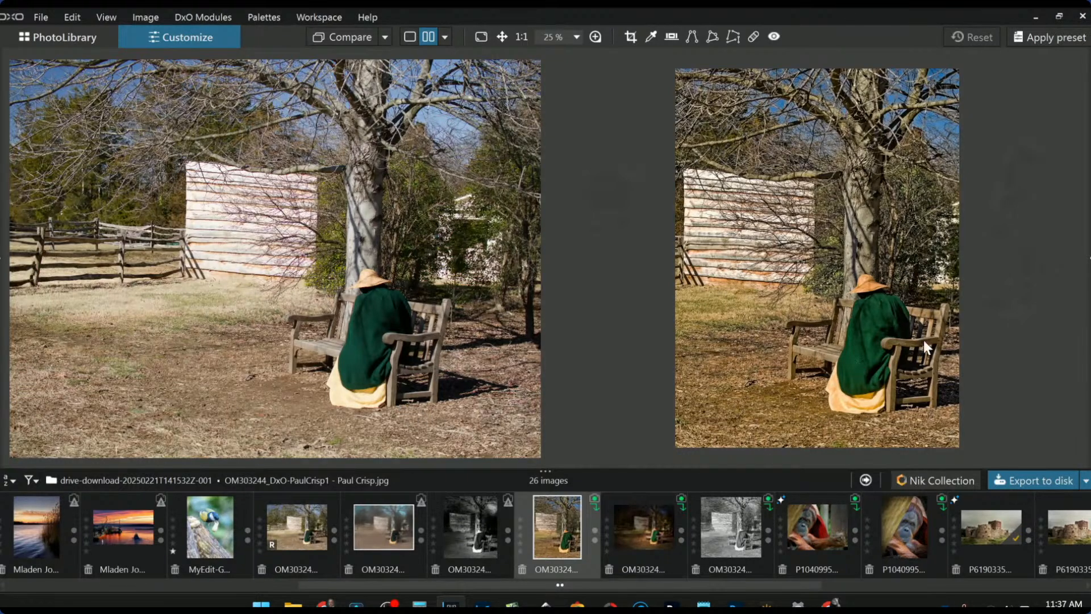
# - Compare the dark and grey black-and-white edits, then pair the RT-OM303244 JPEG with the reference
pyautogui.click(669, 533)
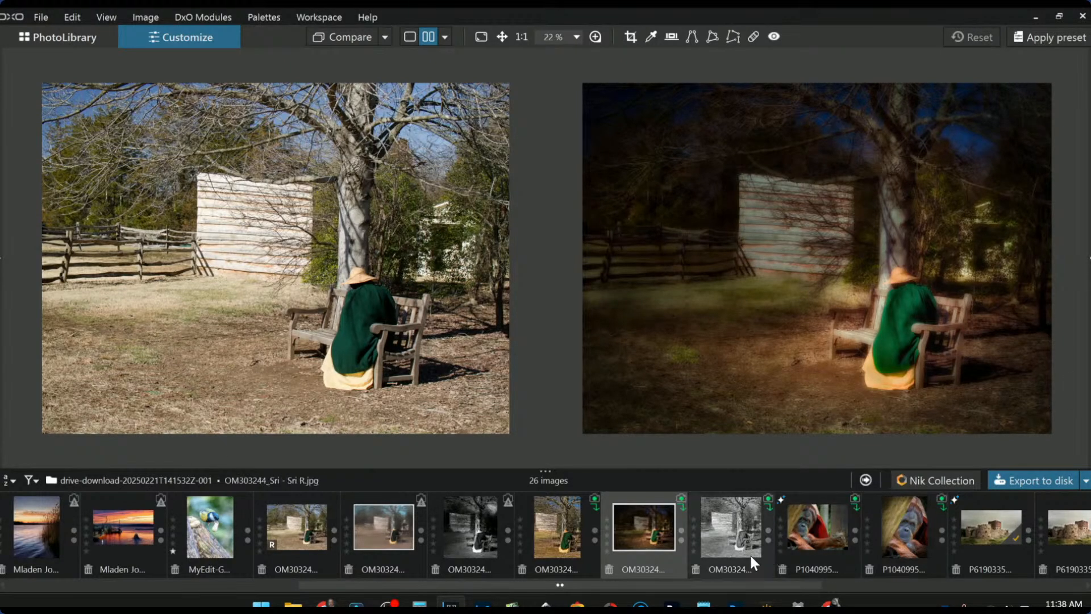
pyautogui.click(735, 549)
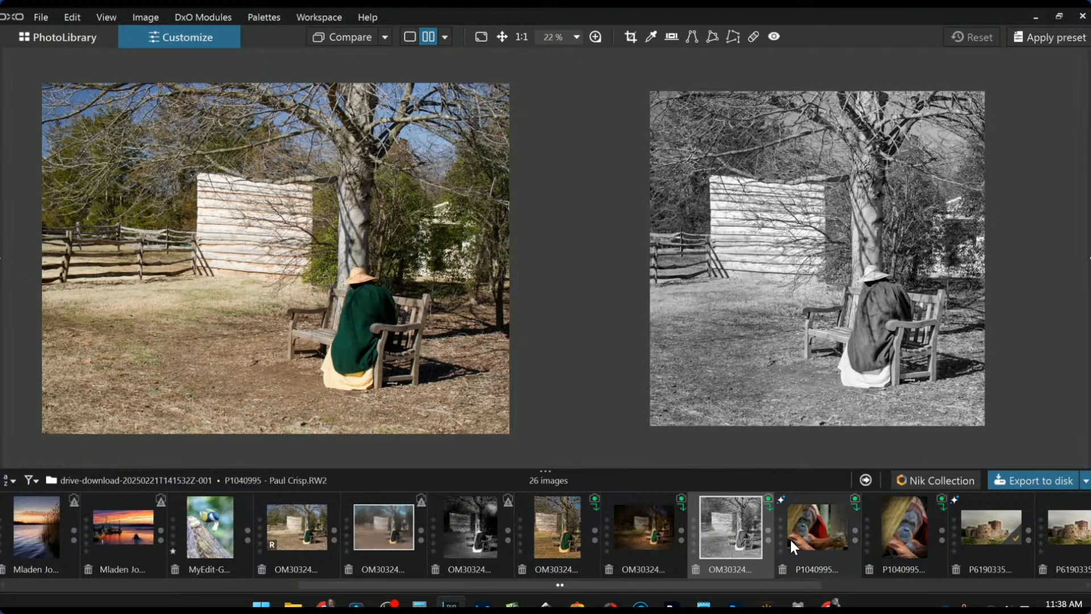
pyautogui.scroll(-6, 803, 545)
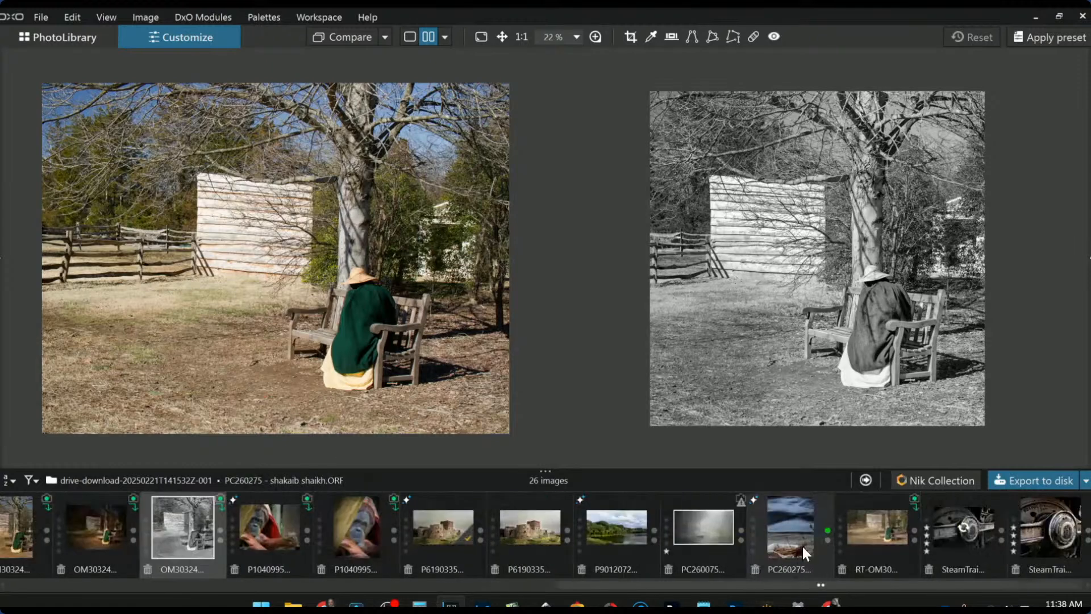
pyautogui.click(872, 543)
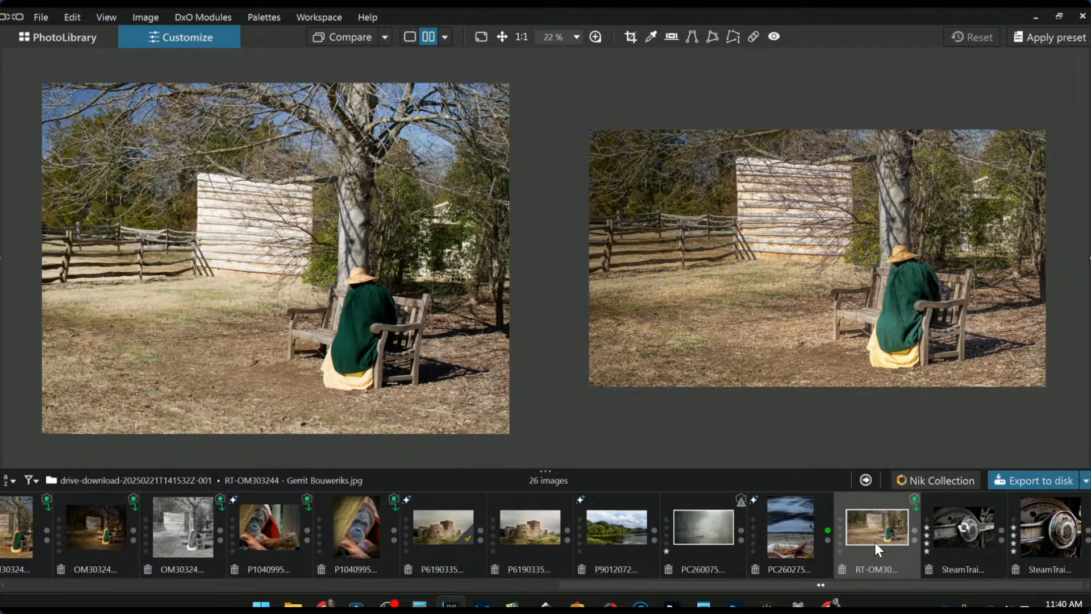
pyautogui.scroll(7, 875, 542)
pyautogui.scroll(3, 874, 542)
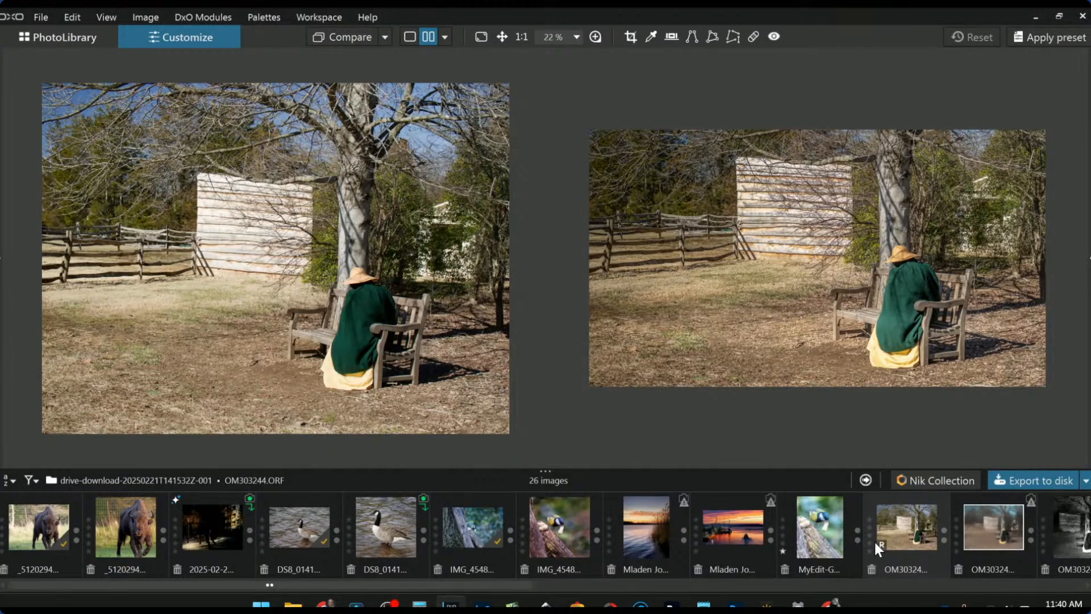
pyautogui.scroll(-10, 874, 542)
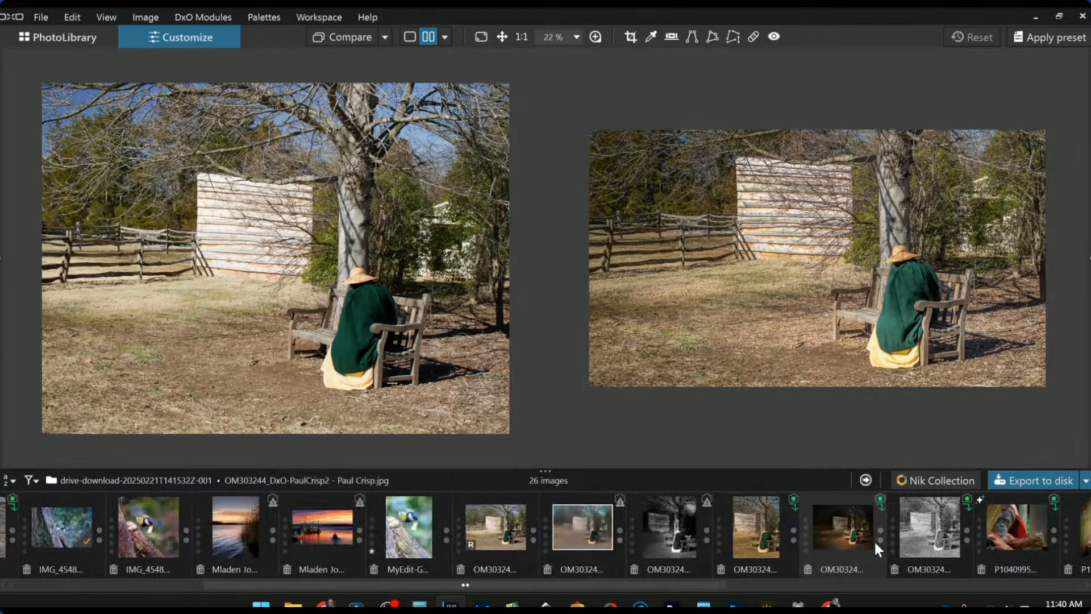
pyautogui.scroll(-4, 874, 540)
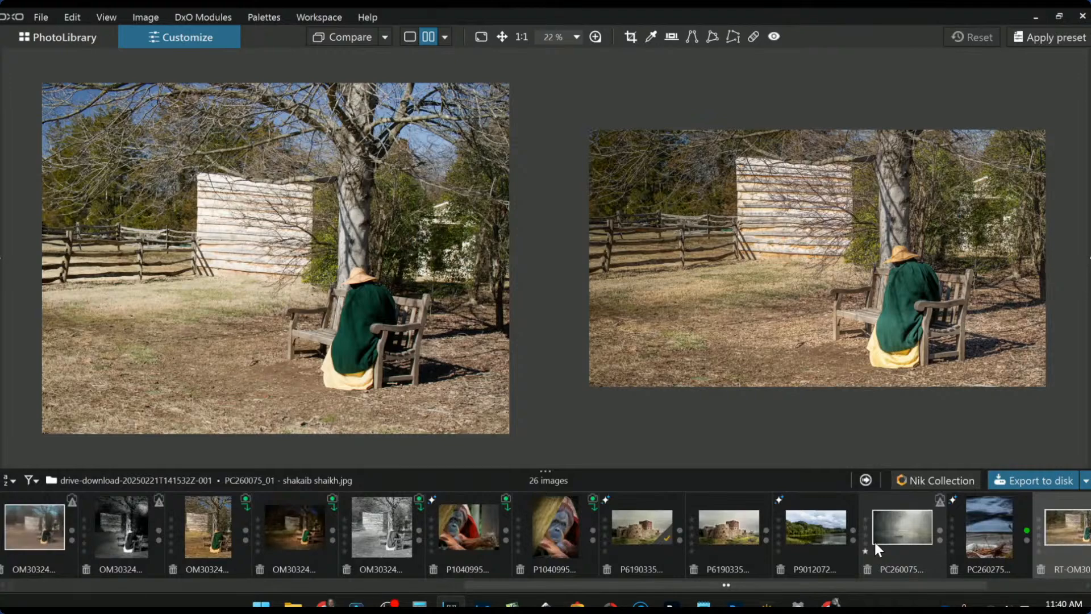
pyautogui.scroll(-3, 875, 542)
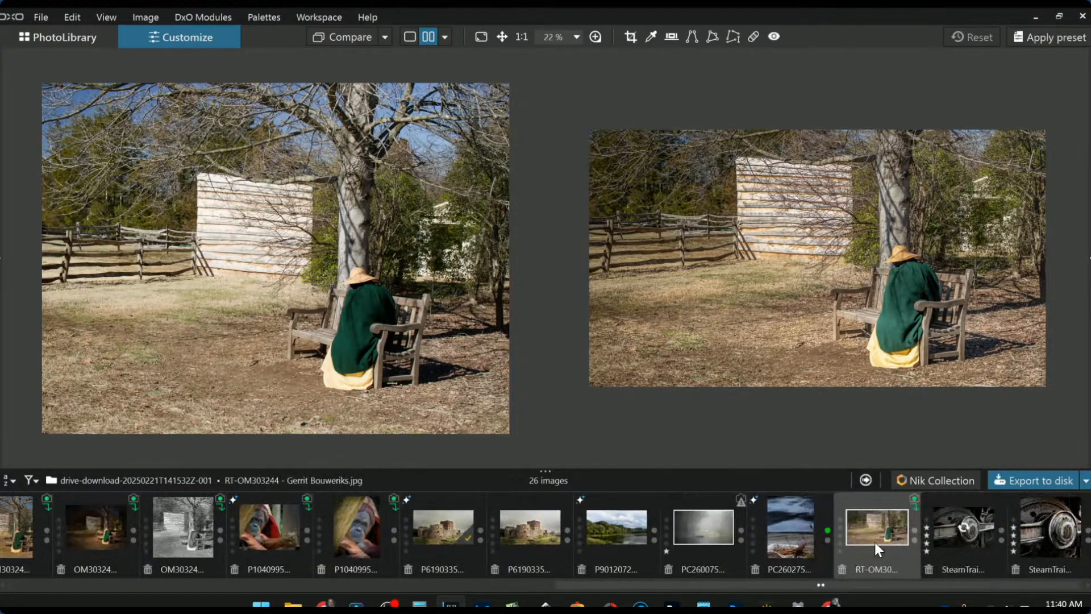